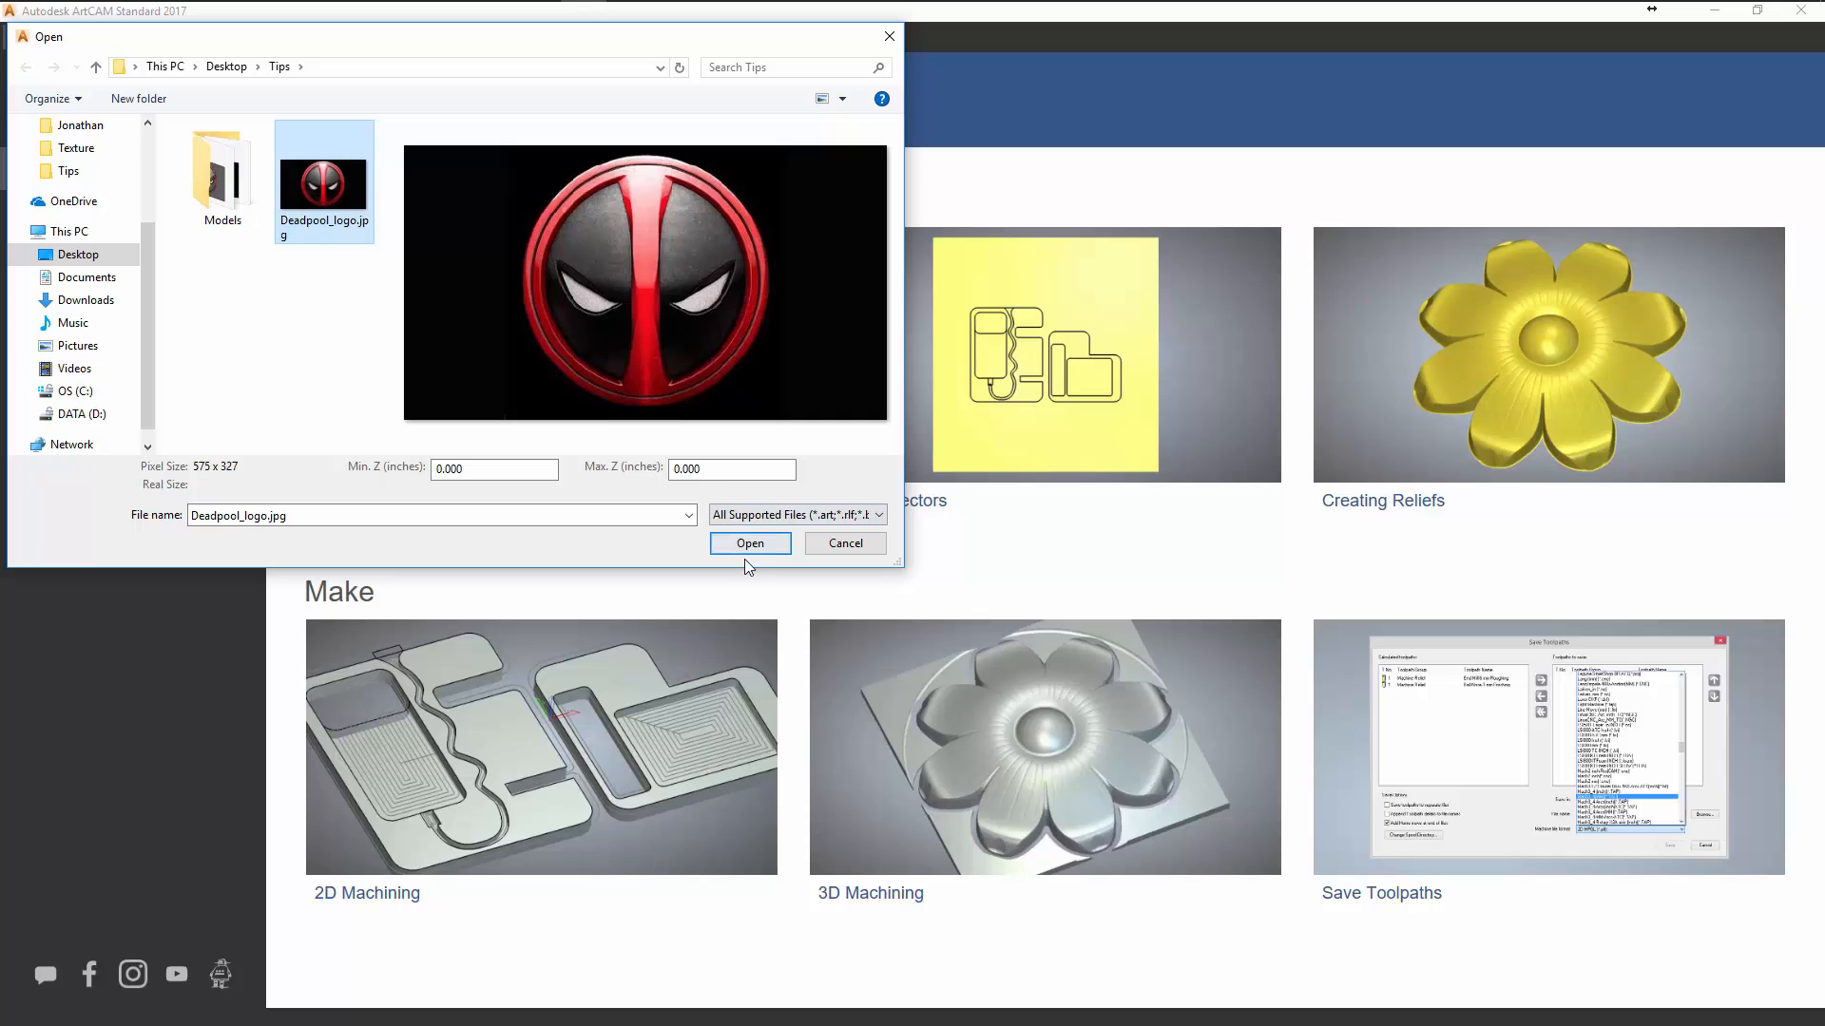
- Open Deadpool_logo.jpg as a new model sized in inches, 22.6378 wide by 12.87402 high
{"action": "left_click", "coordinate": [750, 547]}
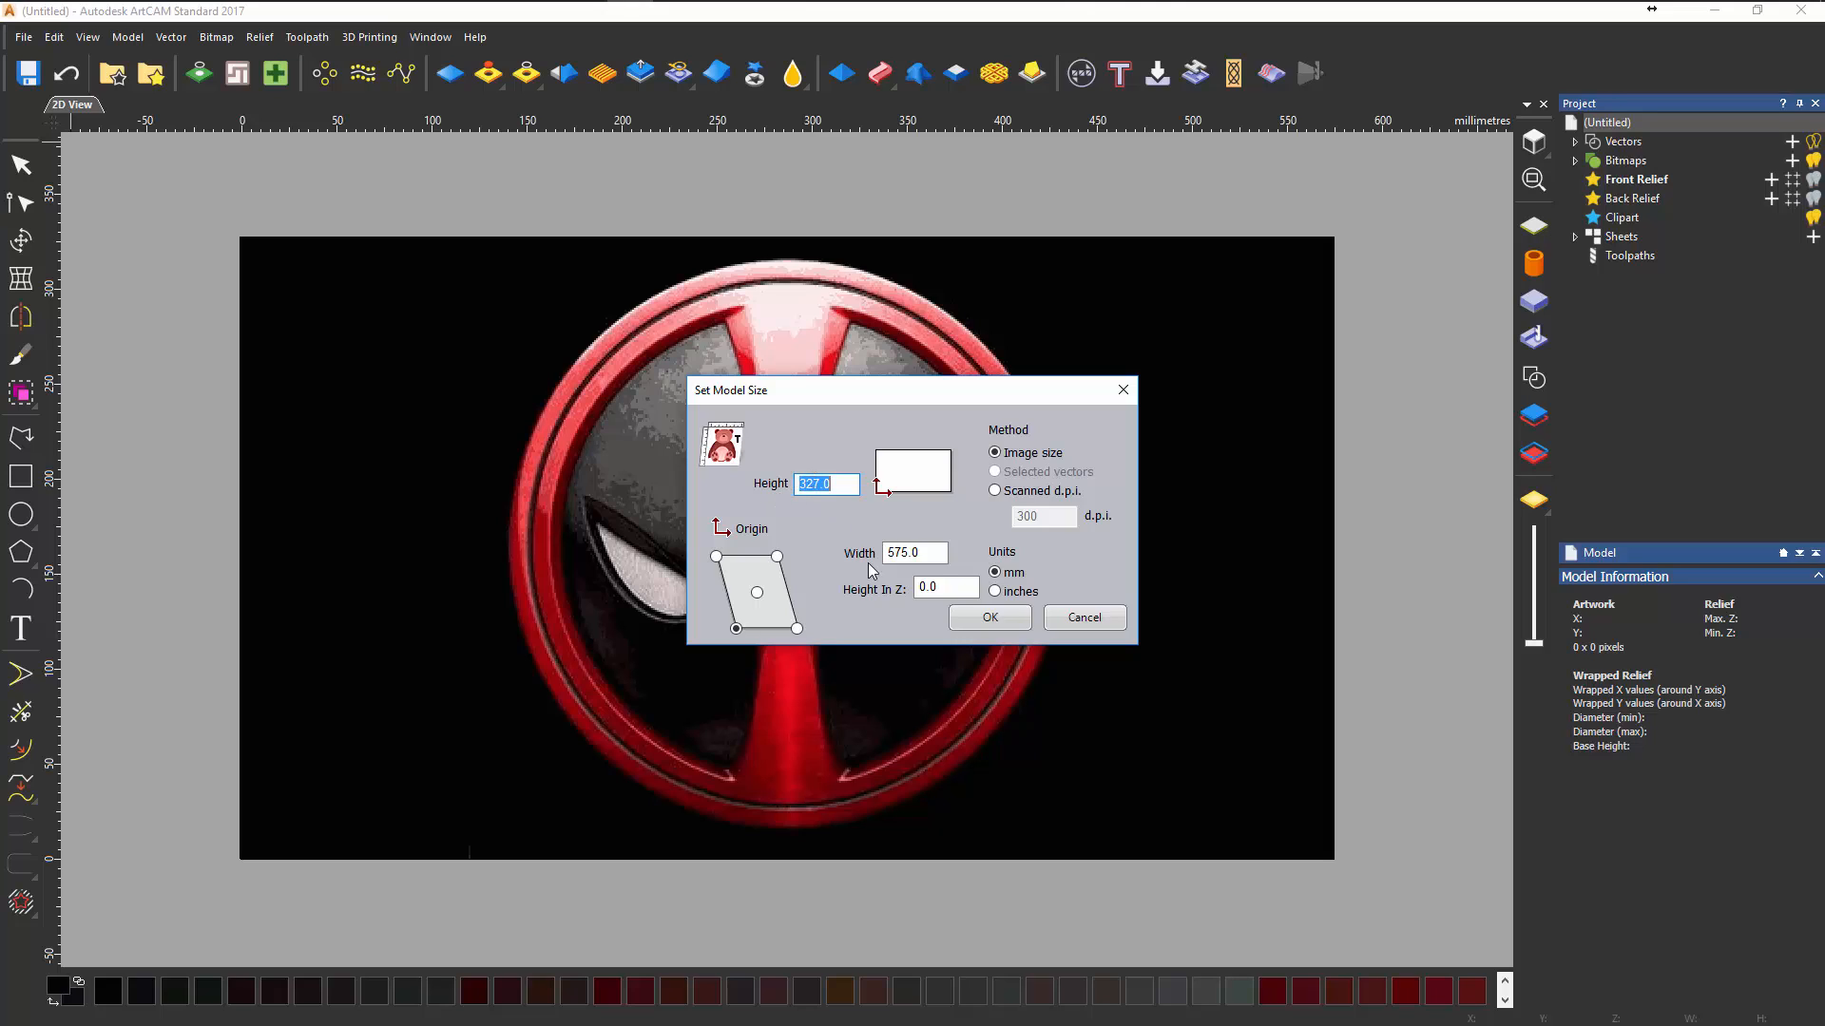
{"action": "left_click", "coordinate": [995, 592]}
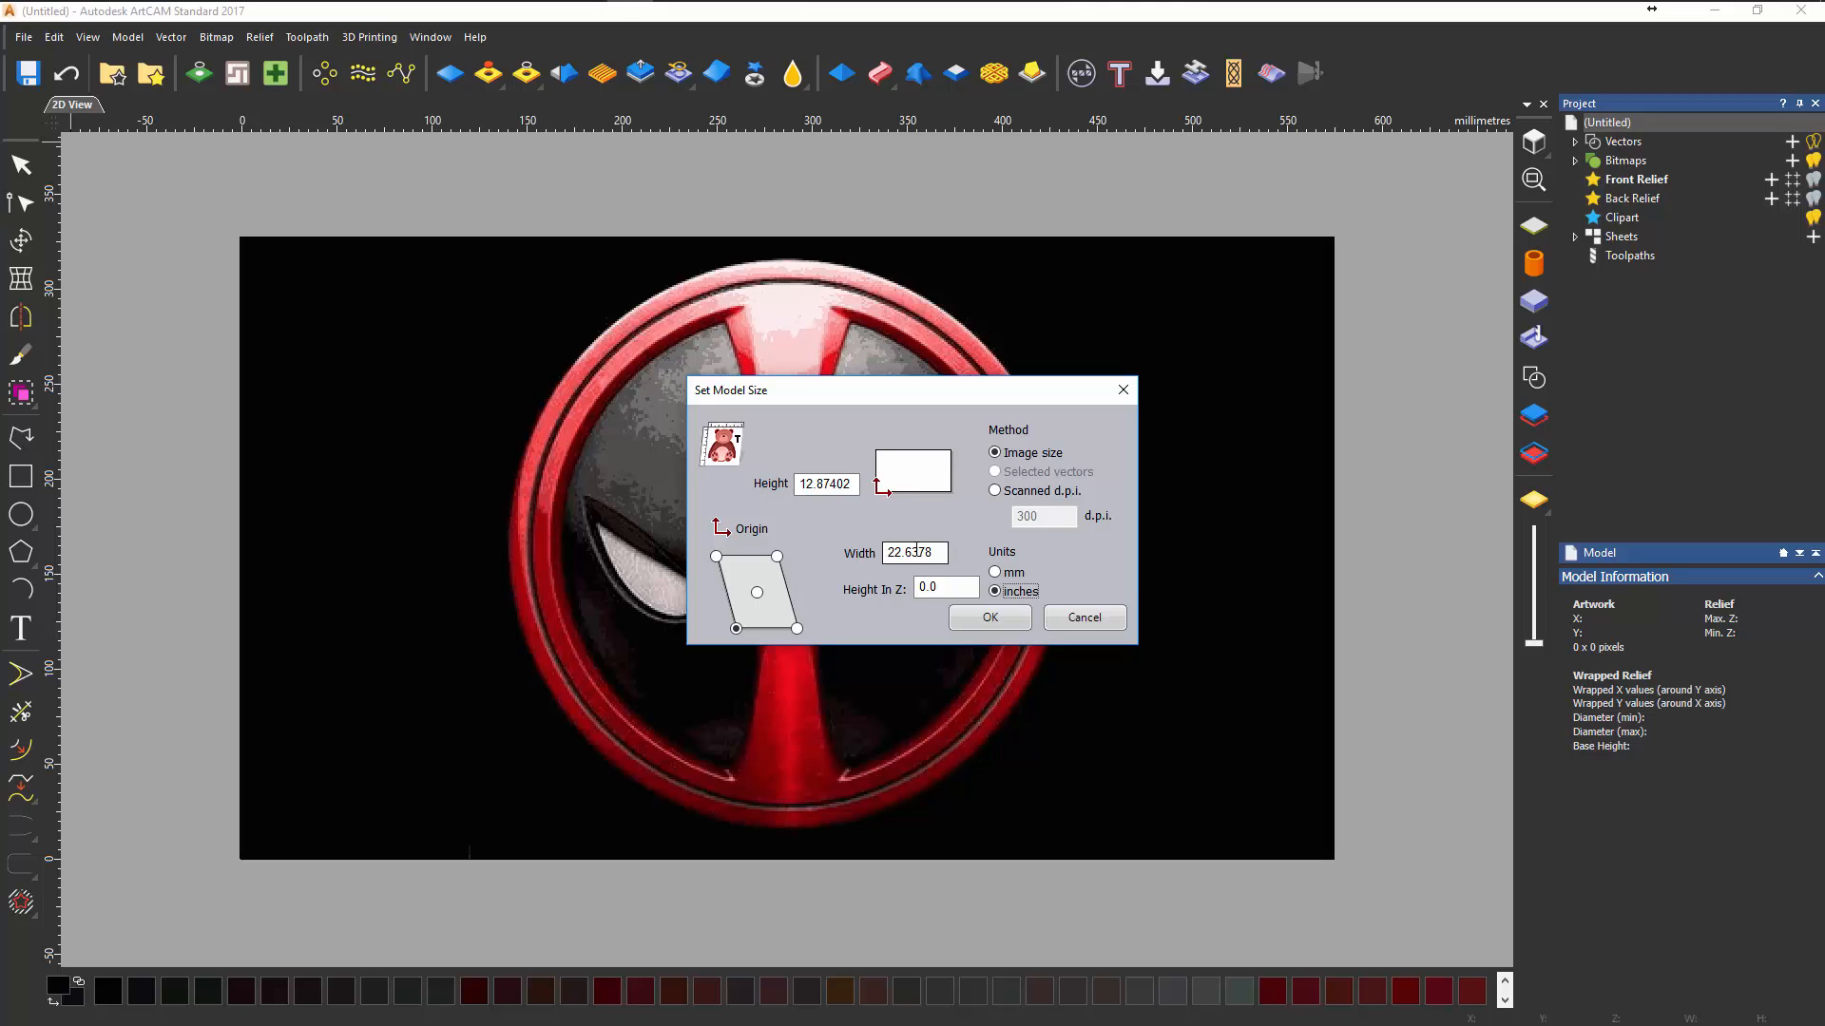
{"action": "left_click", "coordinate": [973, 619]}
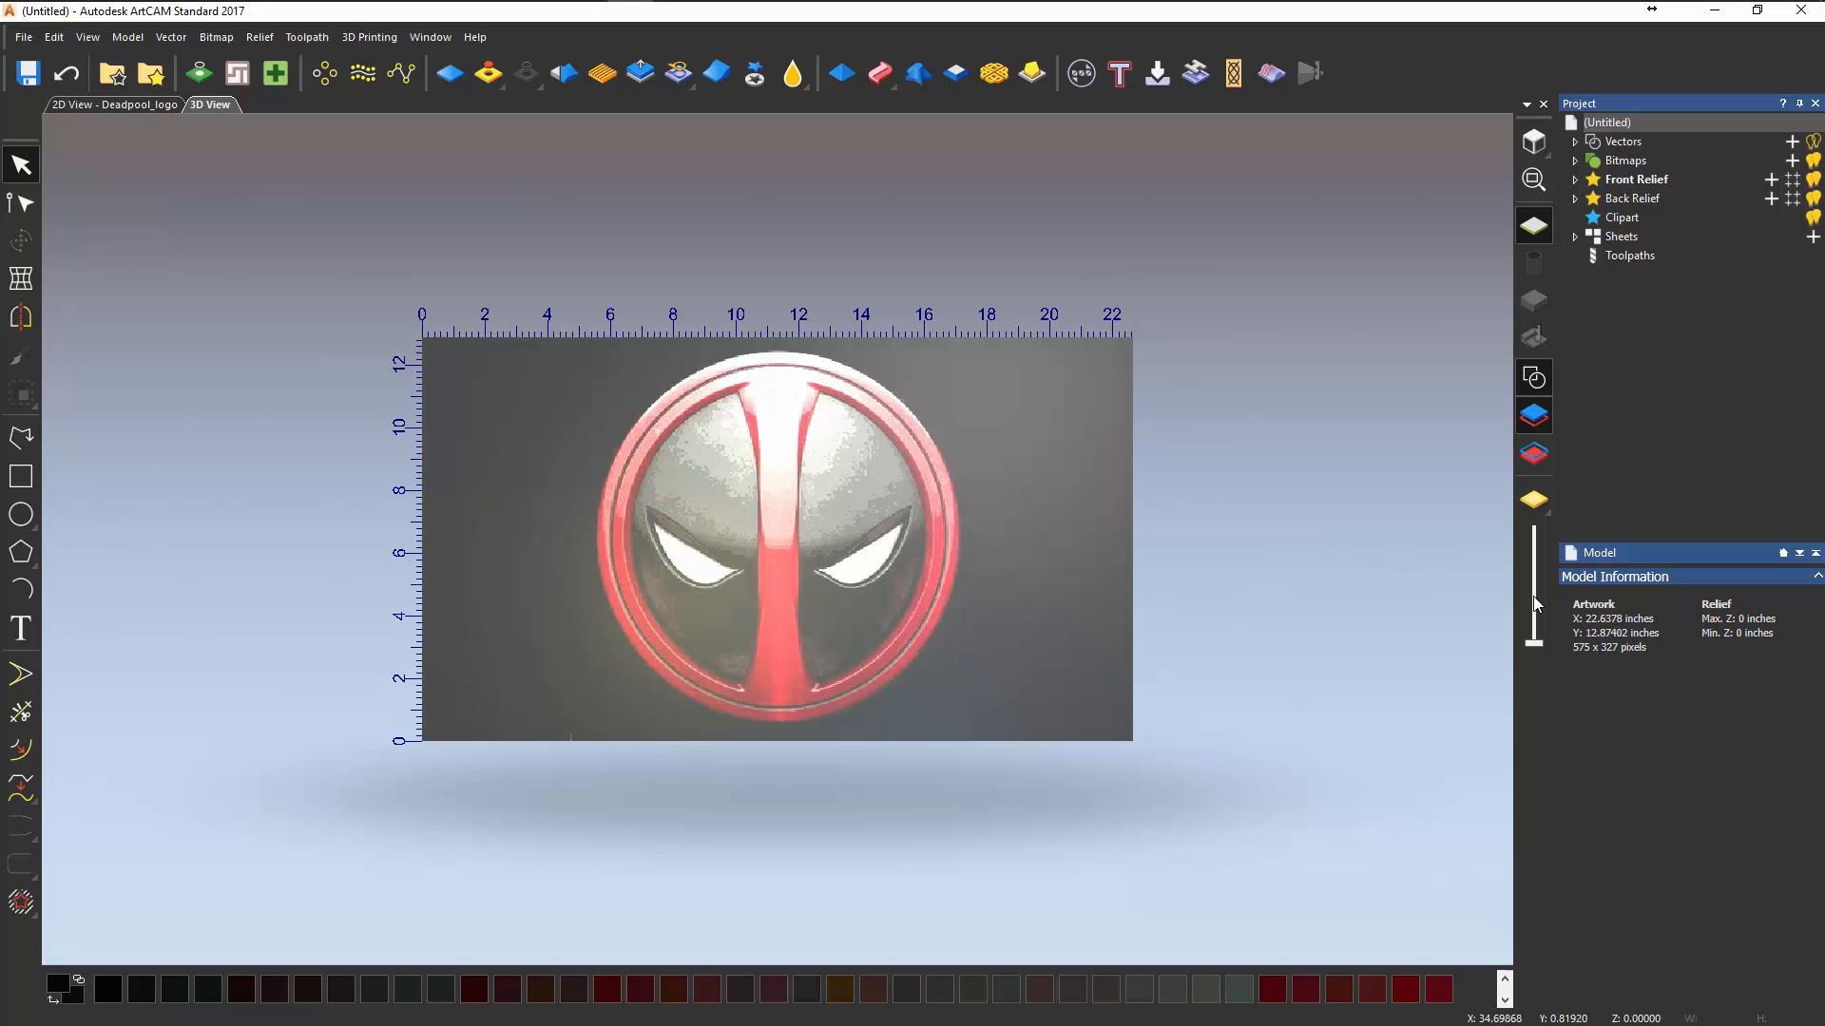
- Raise the model resolution to 2652 x 1508 pixels and accept the permanent adjustment
{"action": "left_click", "coordinate": [130, 38]}
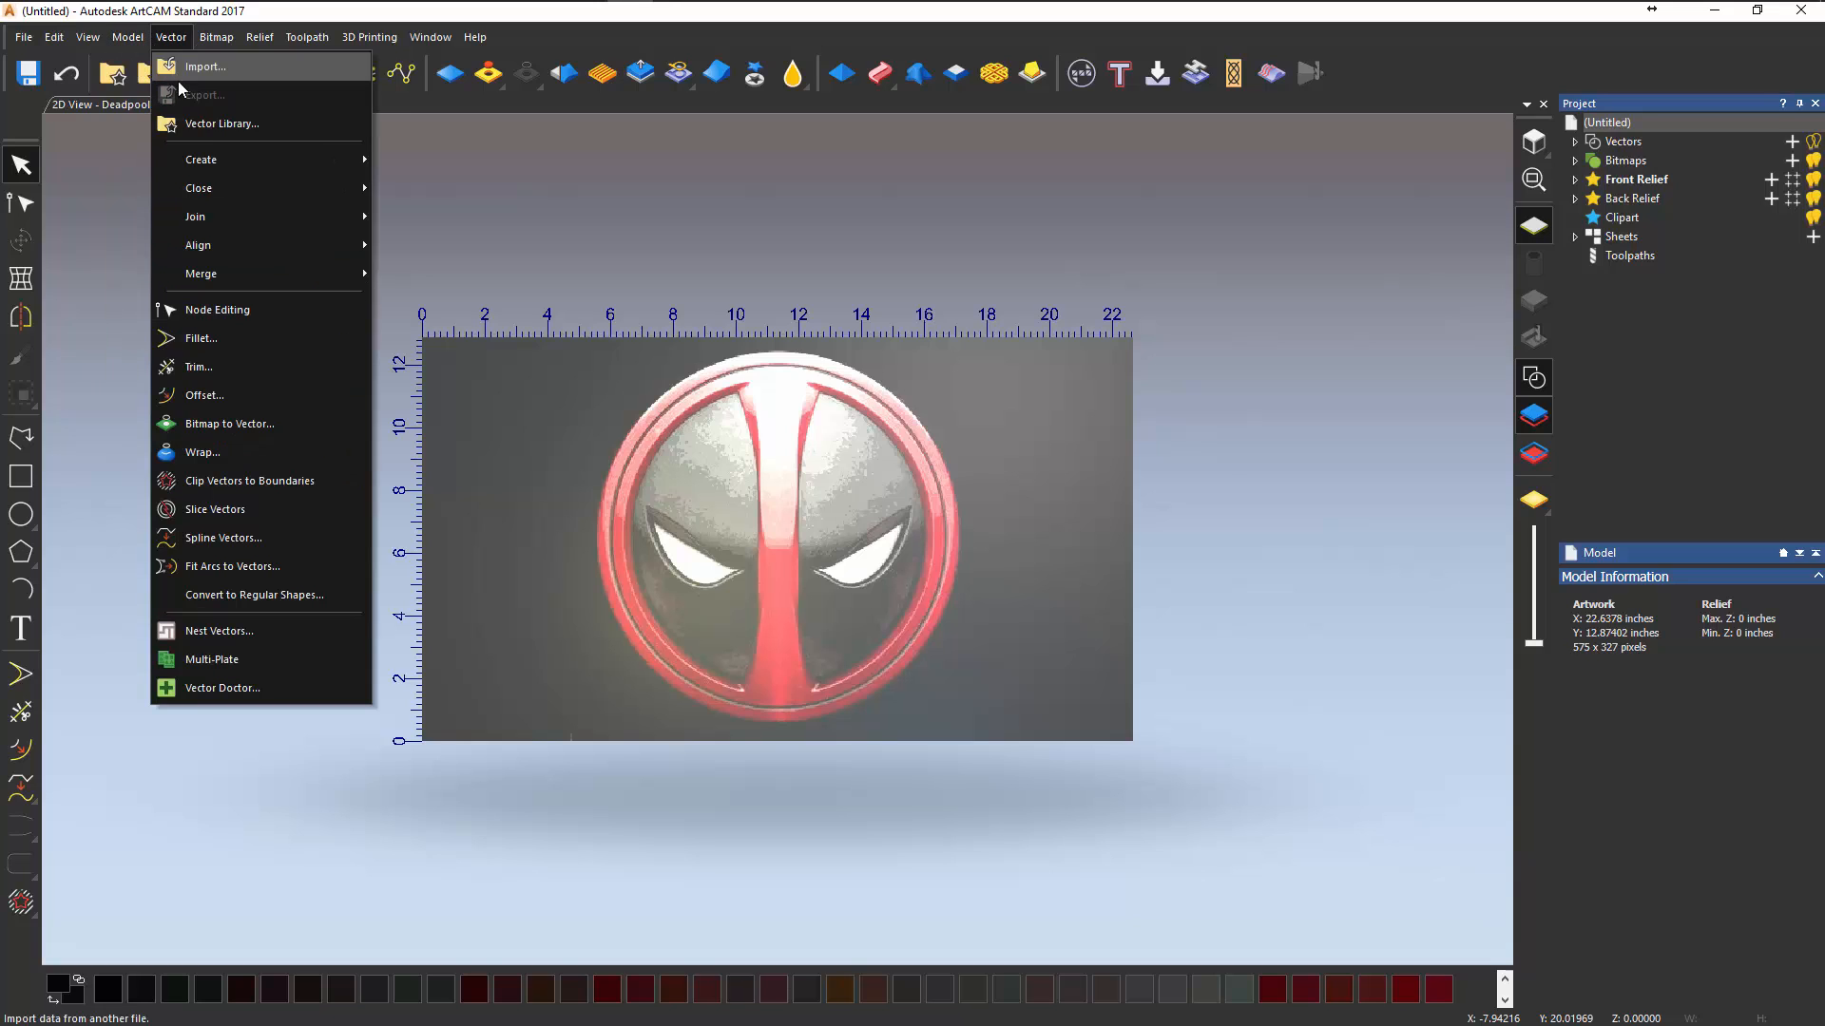
{"action": "left_click", "coordinate": [164, 119]}
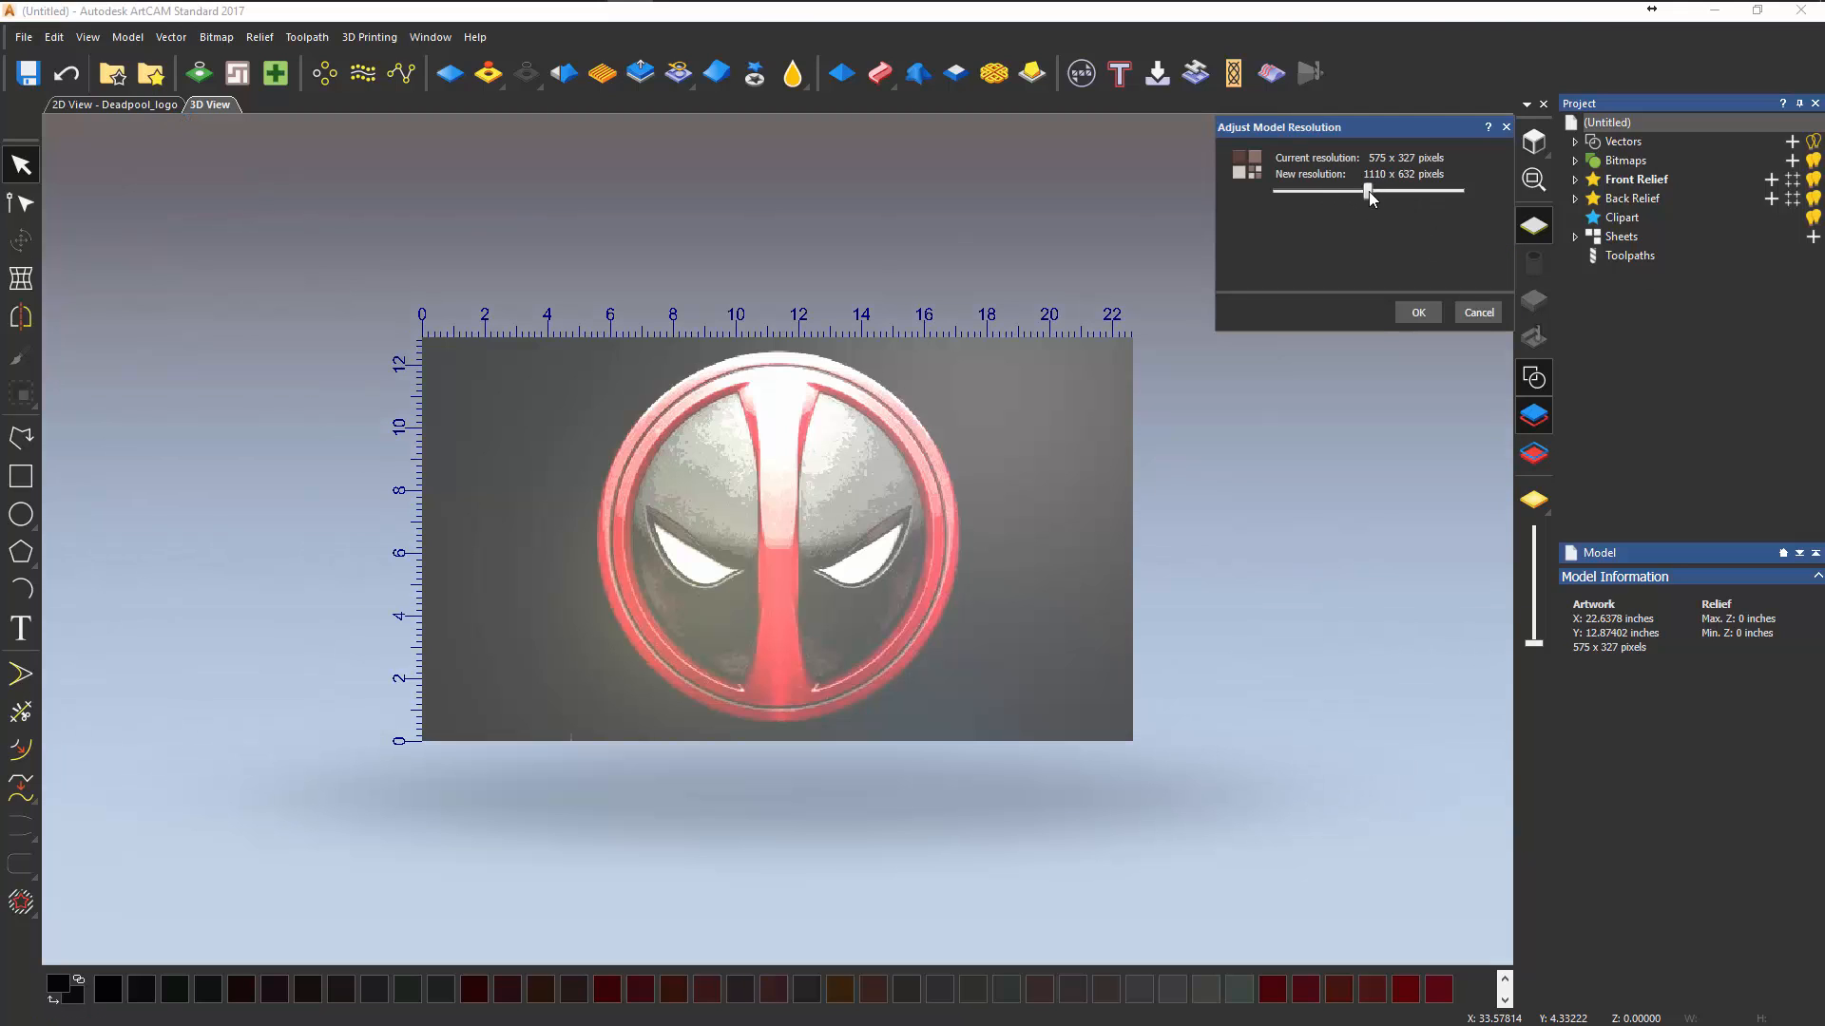
{"action": "left_click_drag", "start_coordinate": [1369, 191], "coordinate": [1327, 209]}
{"action": "left_click_drag", "start_coordinate": [1443, 214], "coordinate": [1488, 219]}
{"action": "left_click", "coordinate": [1417, 311]}
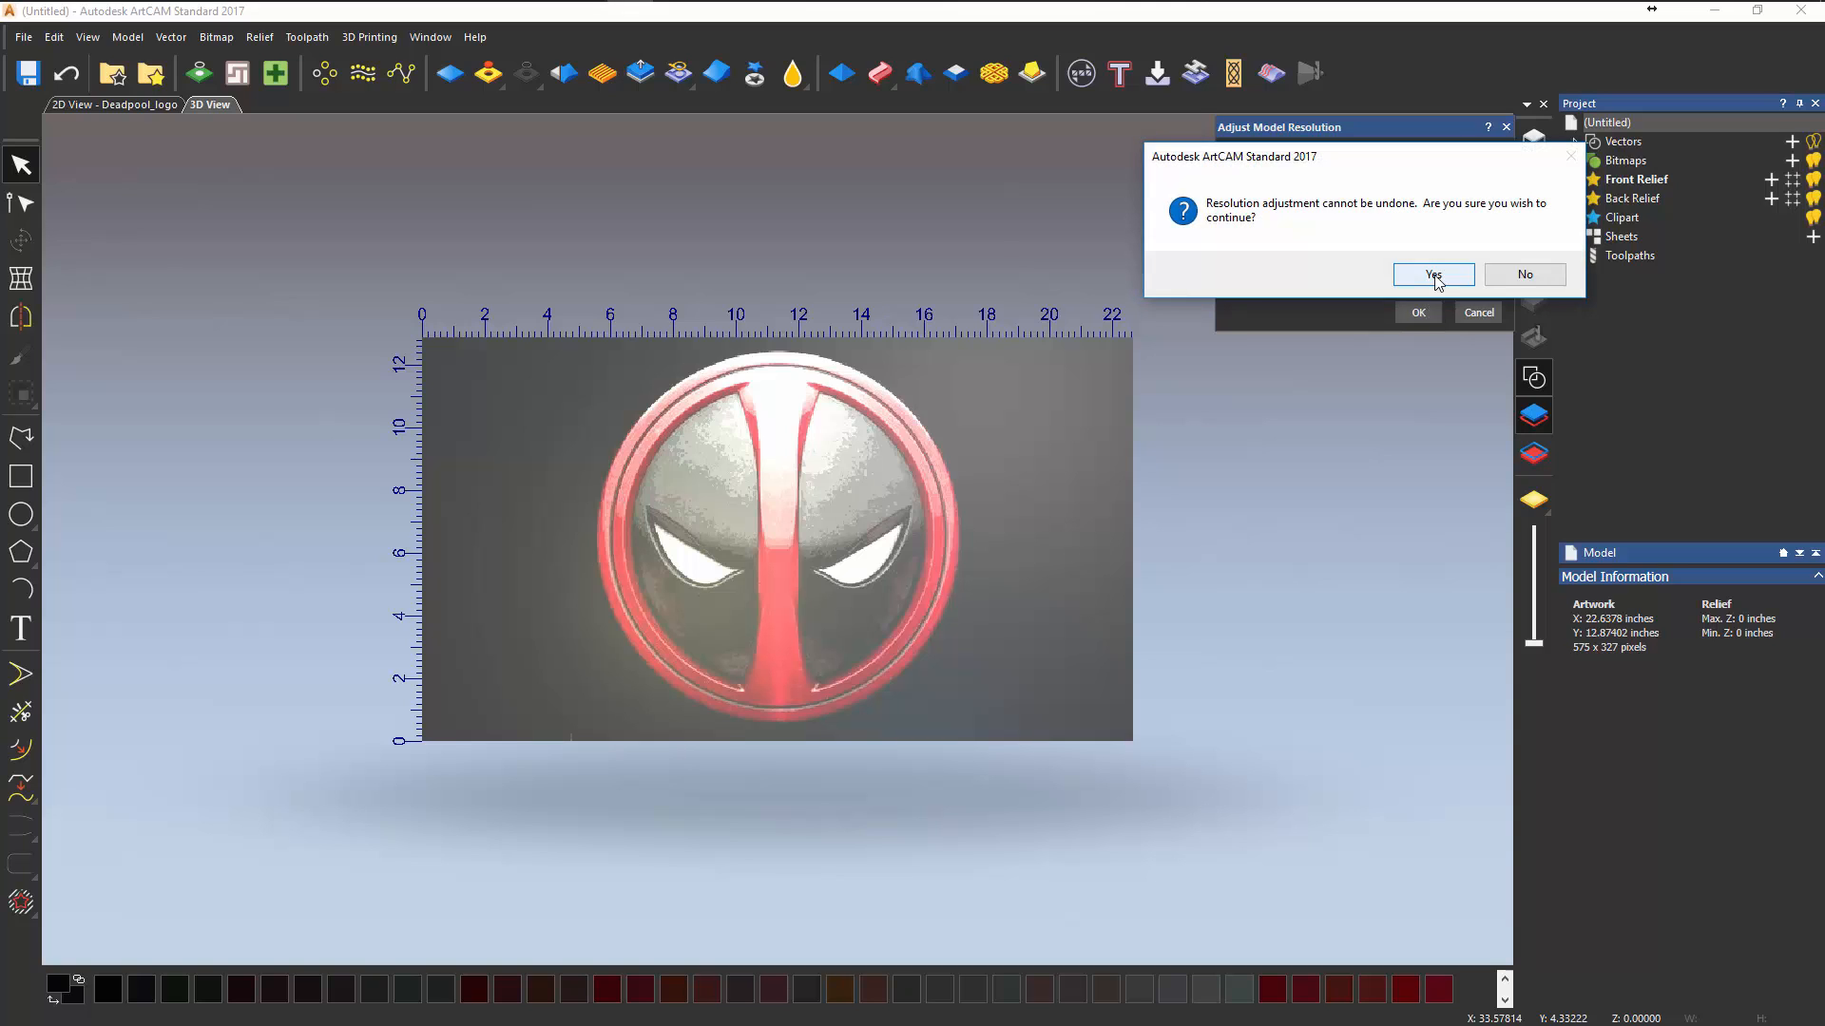
{"action": "left_click", "coordinate": [1434, 275]}
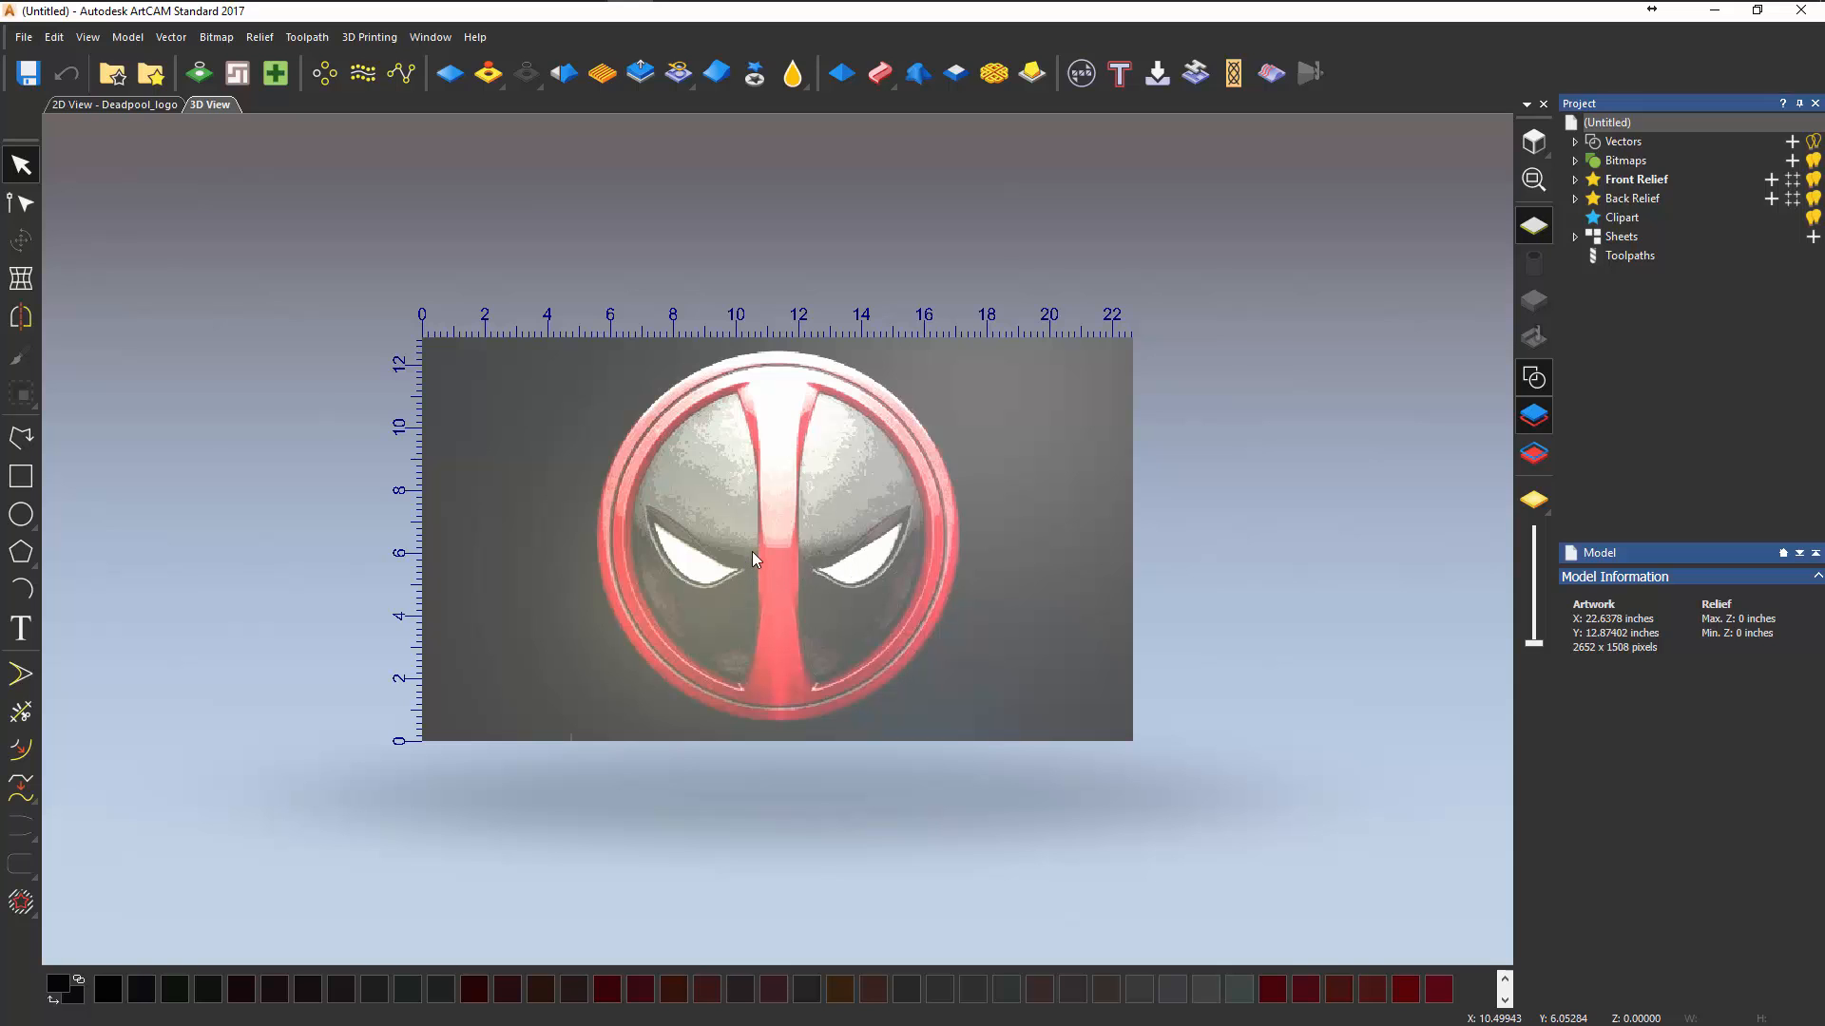
- Draw a circle with a radius of about 5.98 inches from the logo's centre out to its outer rim
{"action": "scroll", "coordinate": [753, 555], "scroll_direction": "up", "scroll_amount": 3}
{"action": "scroll", "coordinate": [753, 555], "scroll_direction": "up", "scroll_amount": 2}
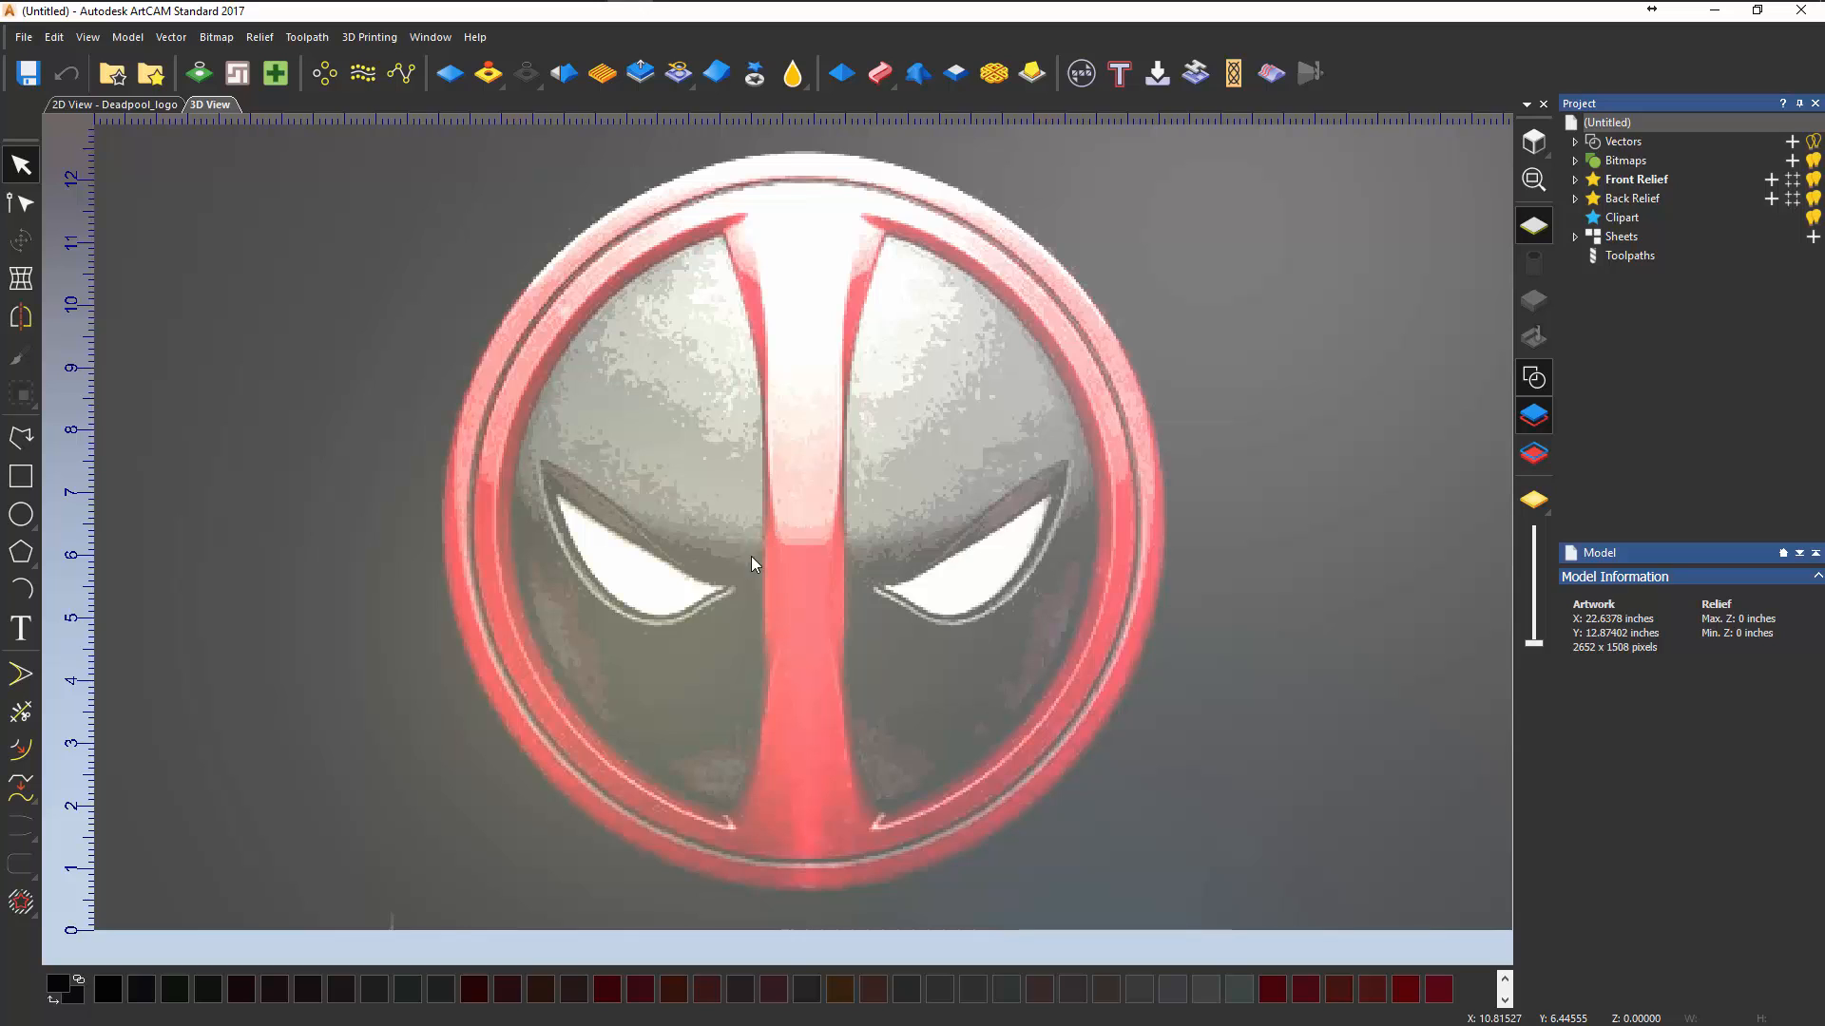
{"action": "left_click", "coordinate": [24, 516]}
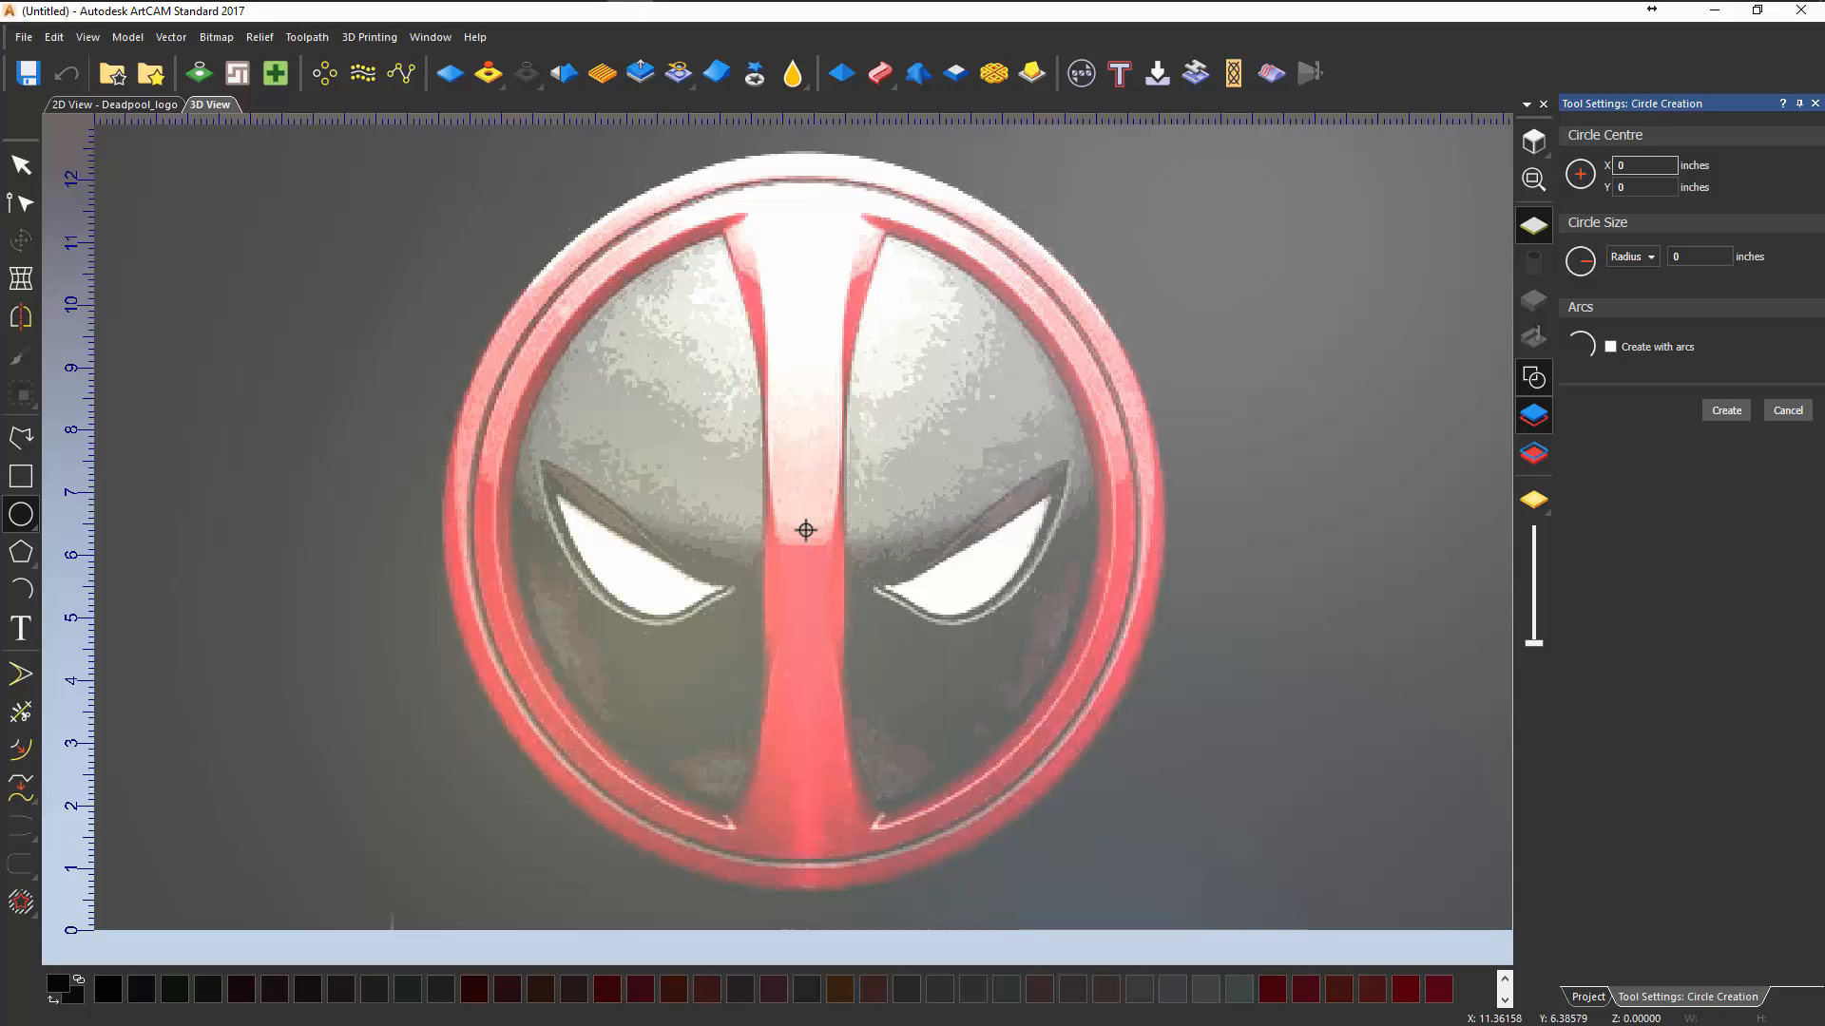
{"action": "left_click_drag", "start_coordinate": [803, 528], "coordinate": [1114, 732]}
{"action": "left_click", "coordinate": [1742, 416]}
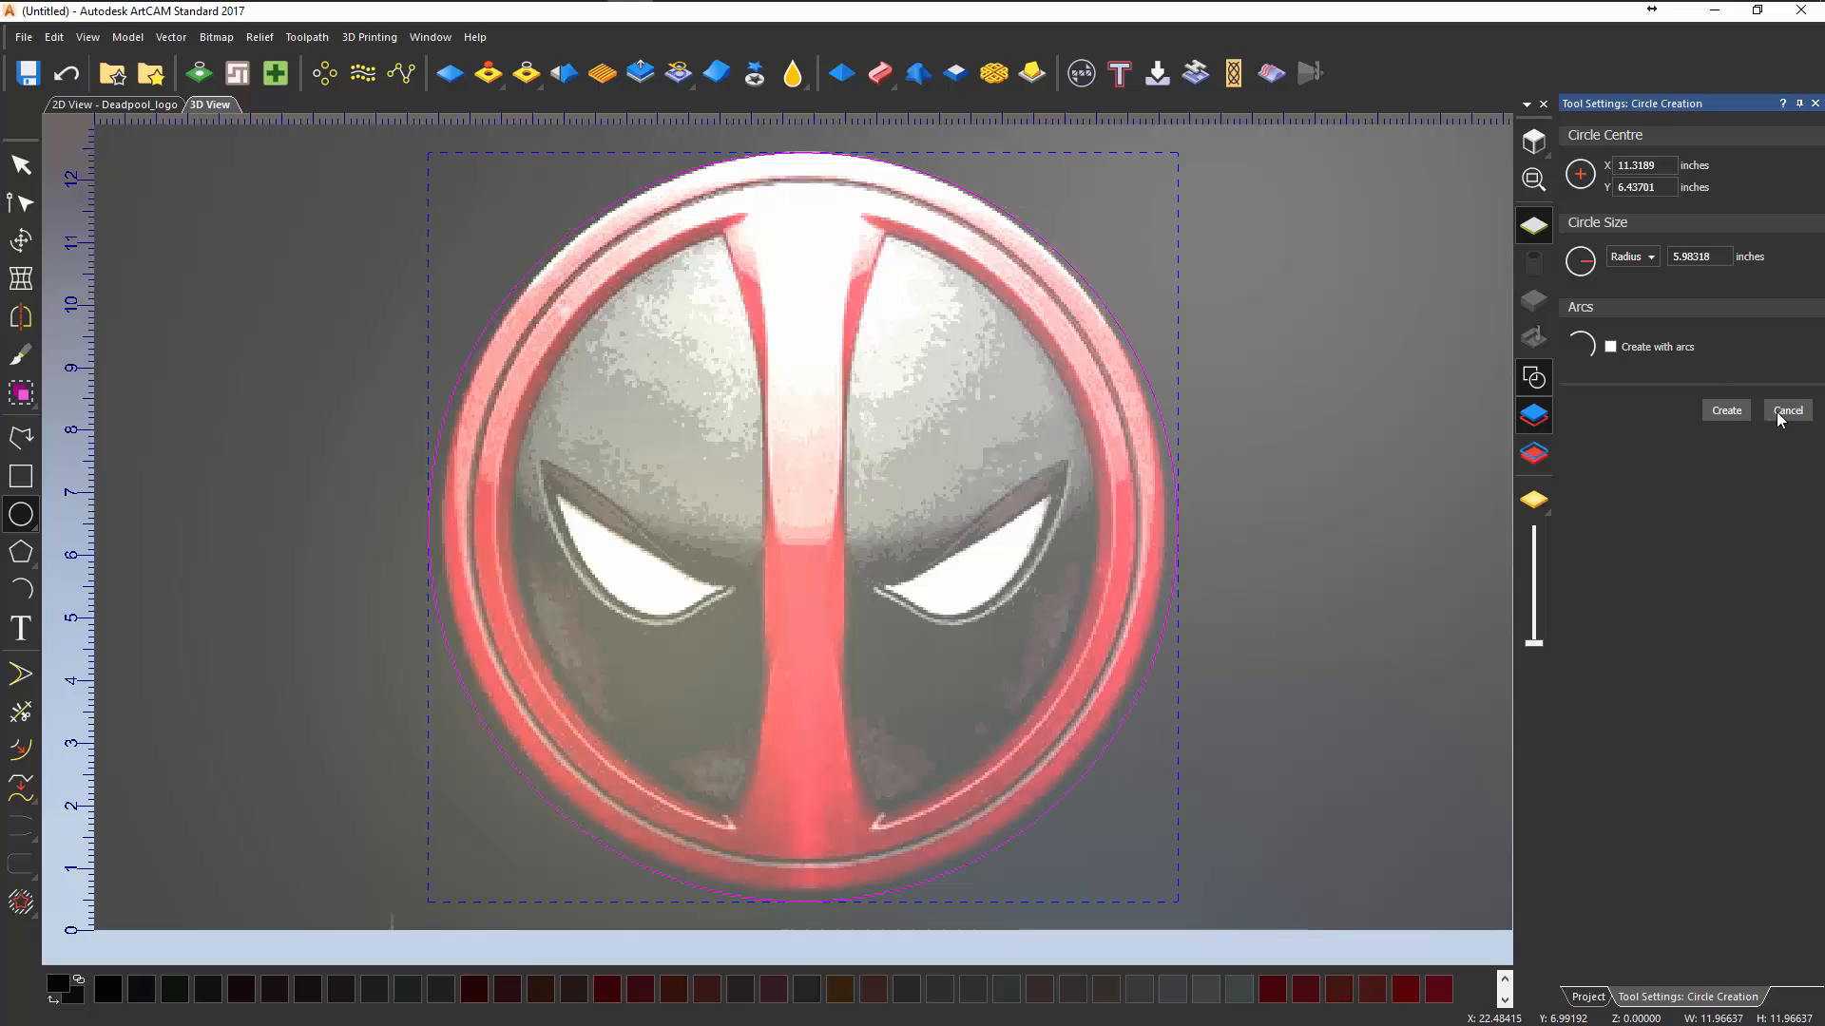
{"action": "left_click", "coordinate": [1778, 416]}
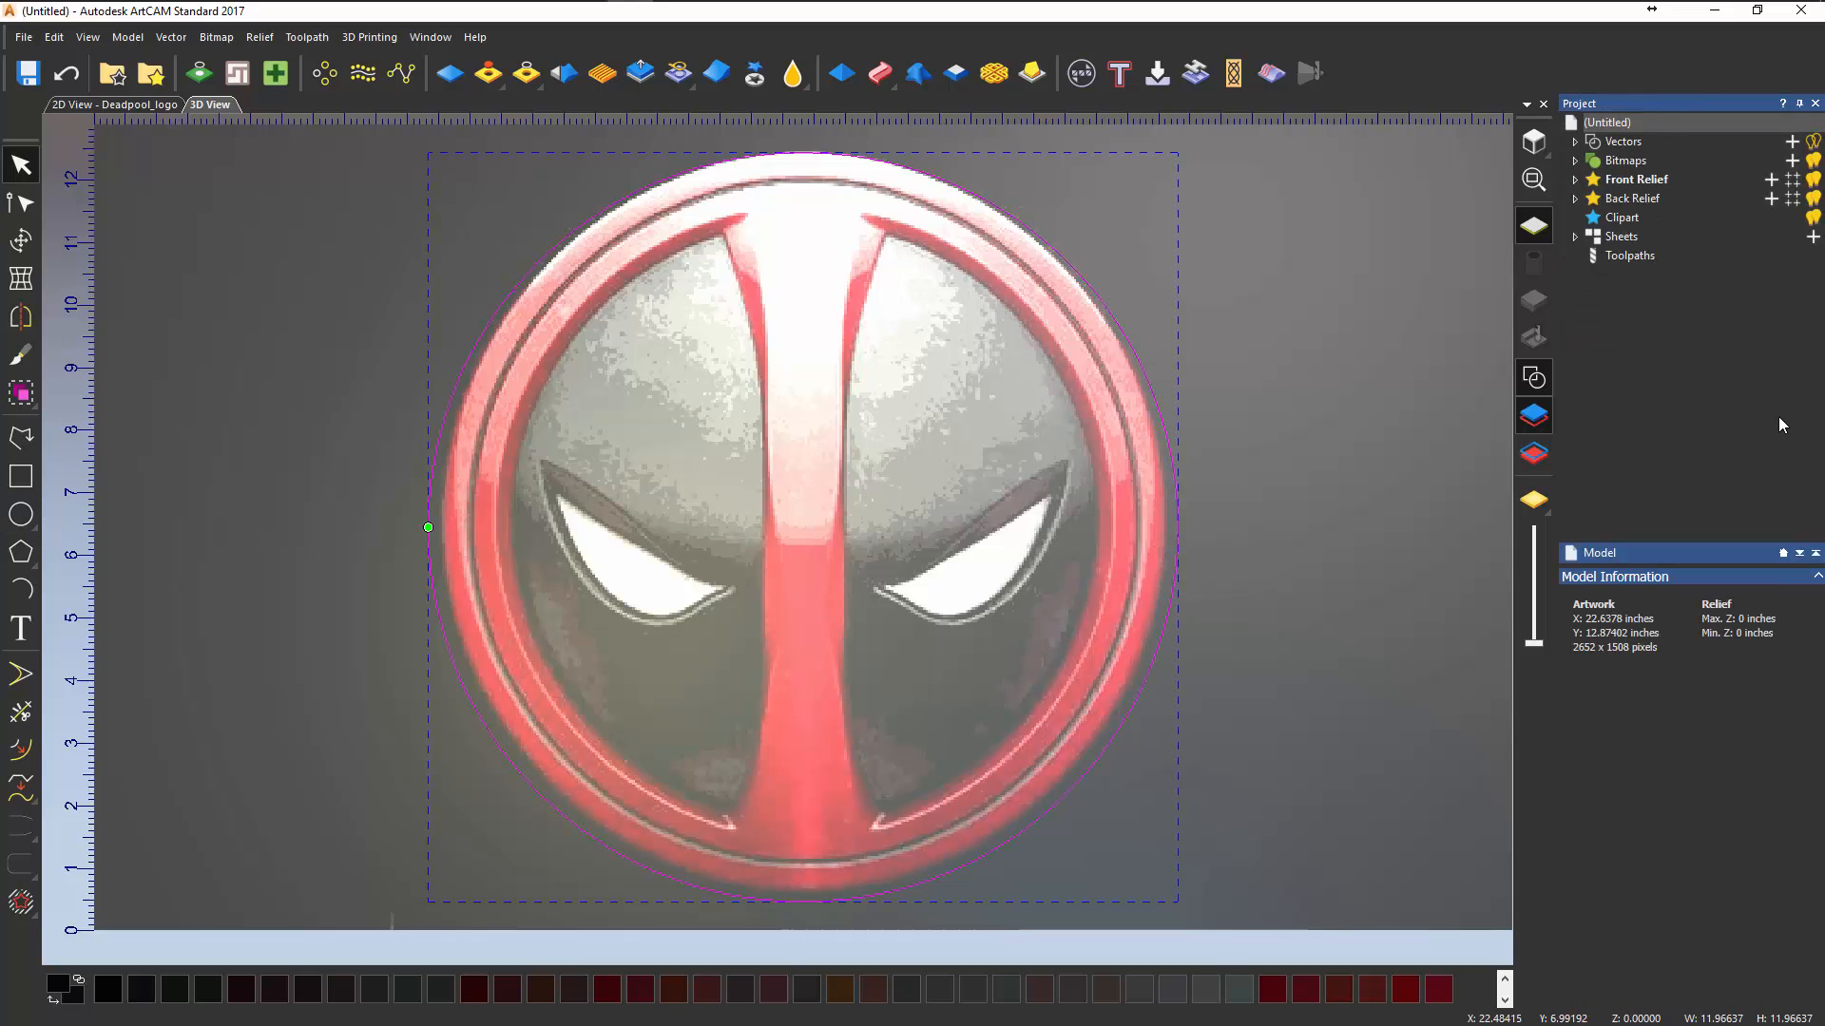
{"action": "left_click", "coordinate": [1395, 489]}
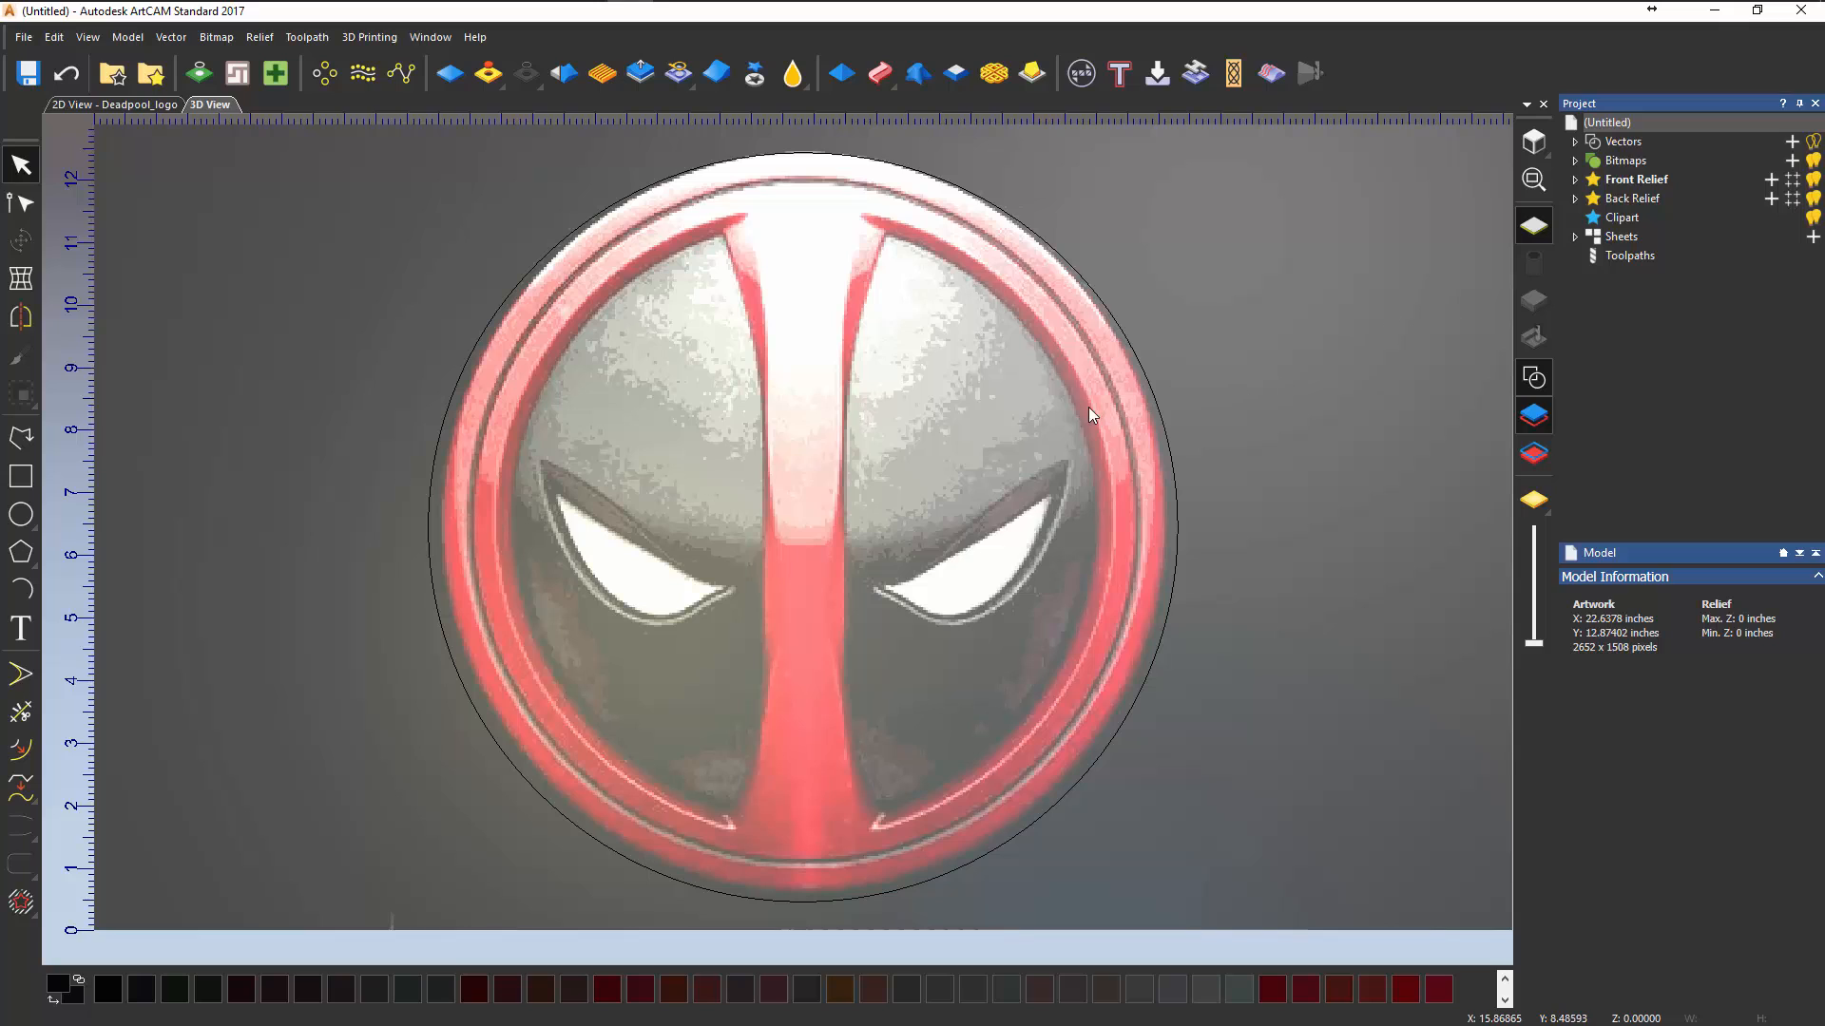
- Node-edit the circle, moving its right and left nodes inward to meet the logo's outer rim
{"action": "left_click", "coordinate": [1155, 396]}
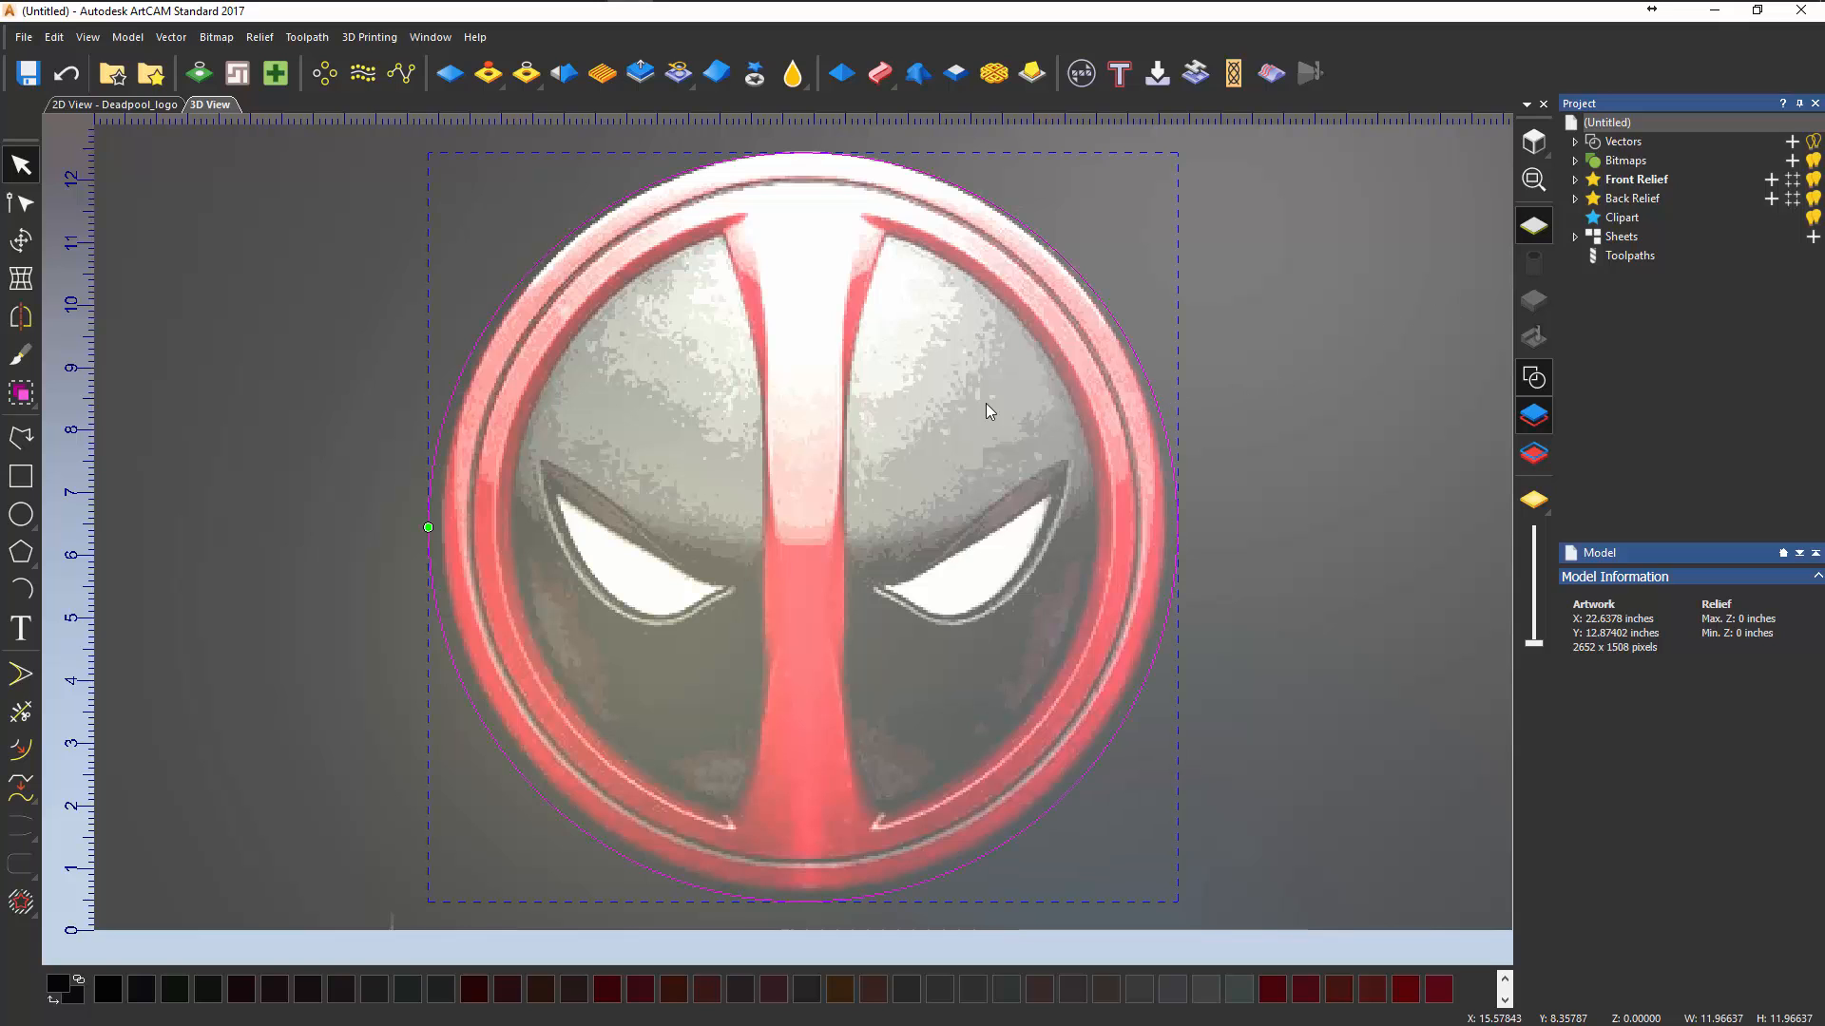
{"action": "left_click", "coordinate": [20, 202]}
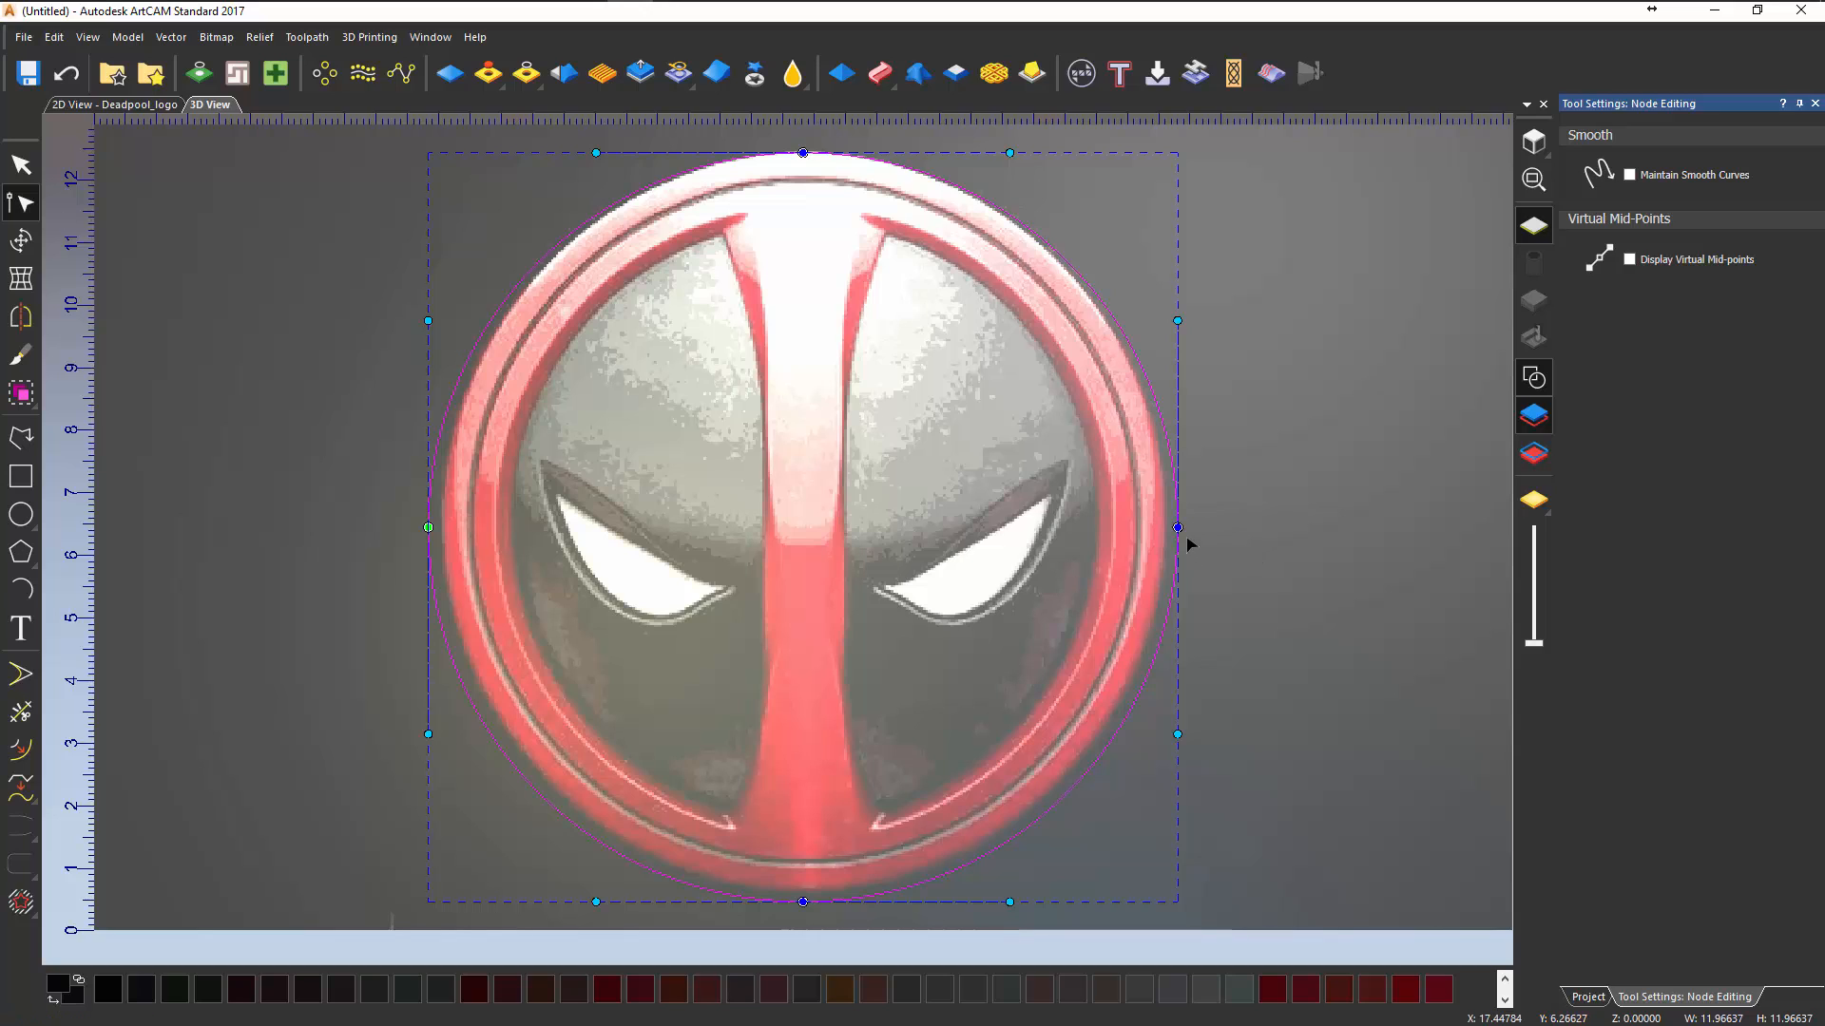
{"action": "left_click_drag", "start_coordinate": [1178, 527], "coordinate": [1174, 527]}
{"action": "key", "text": "Left"}
{"action": "key", "text": "Left"}
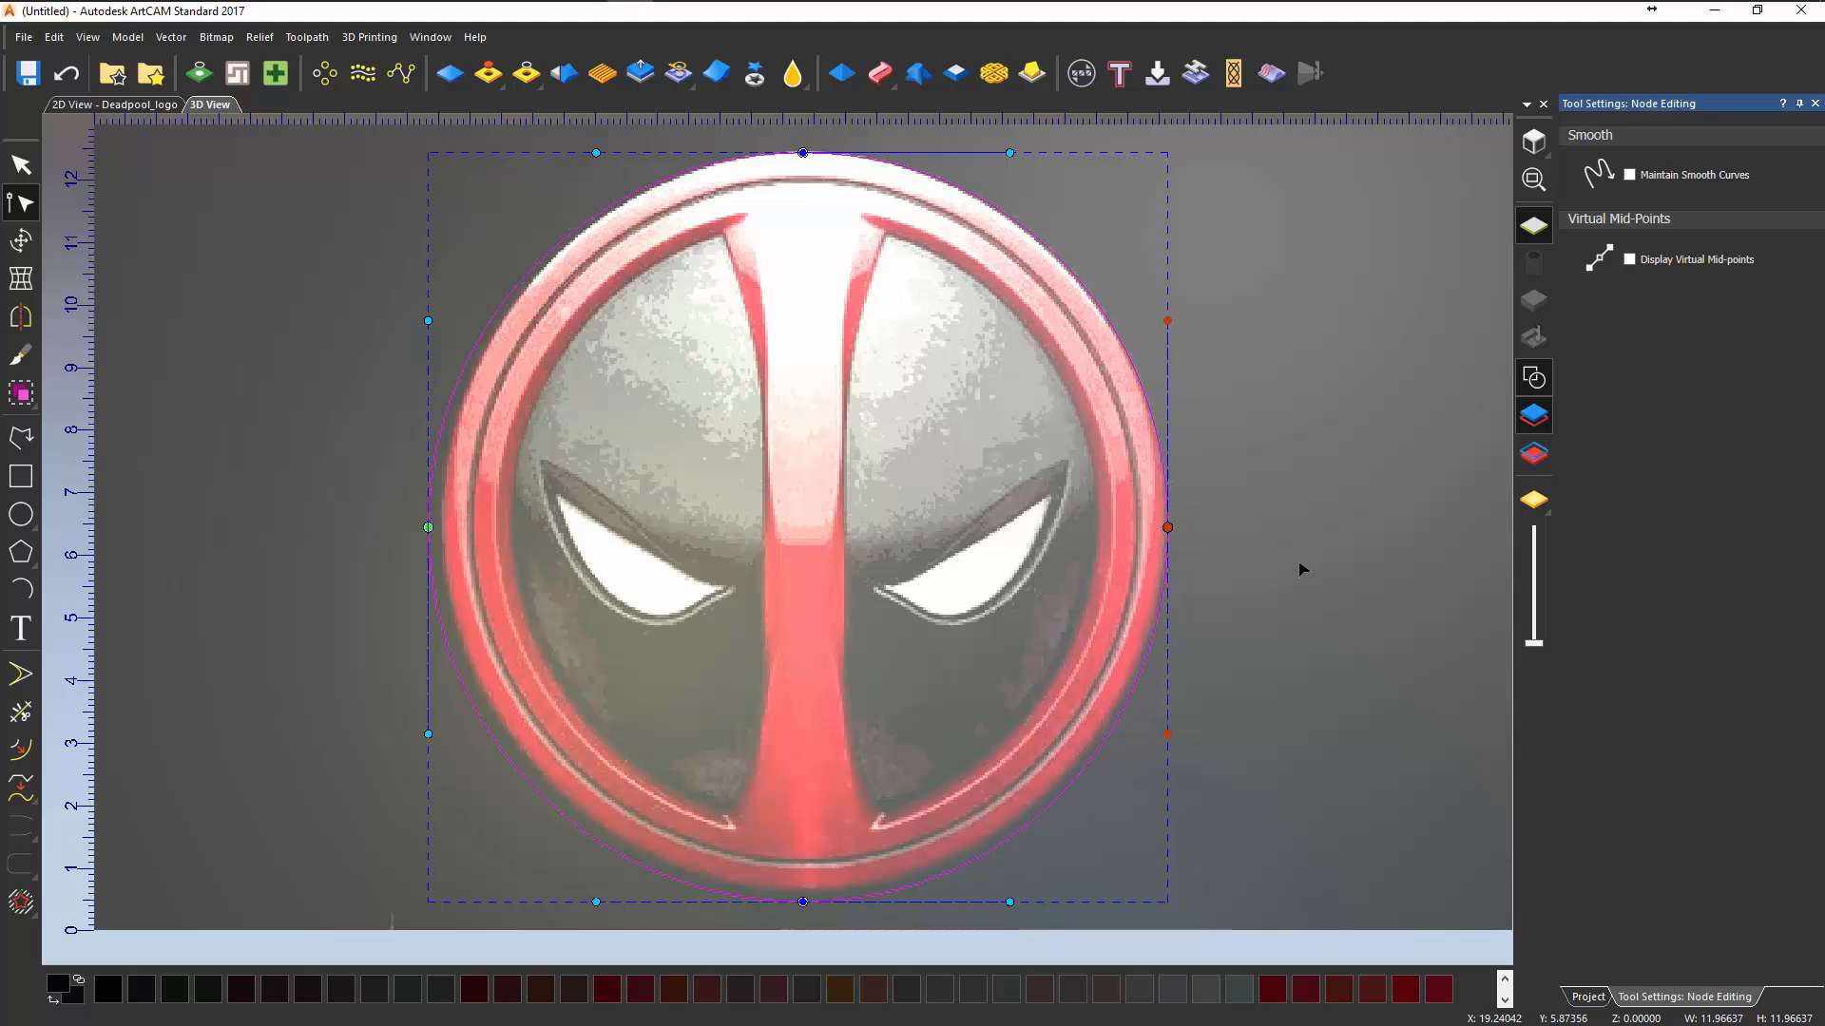
{"action": "left_click", "coordinate": [427, 527]}
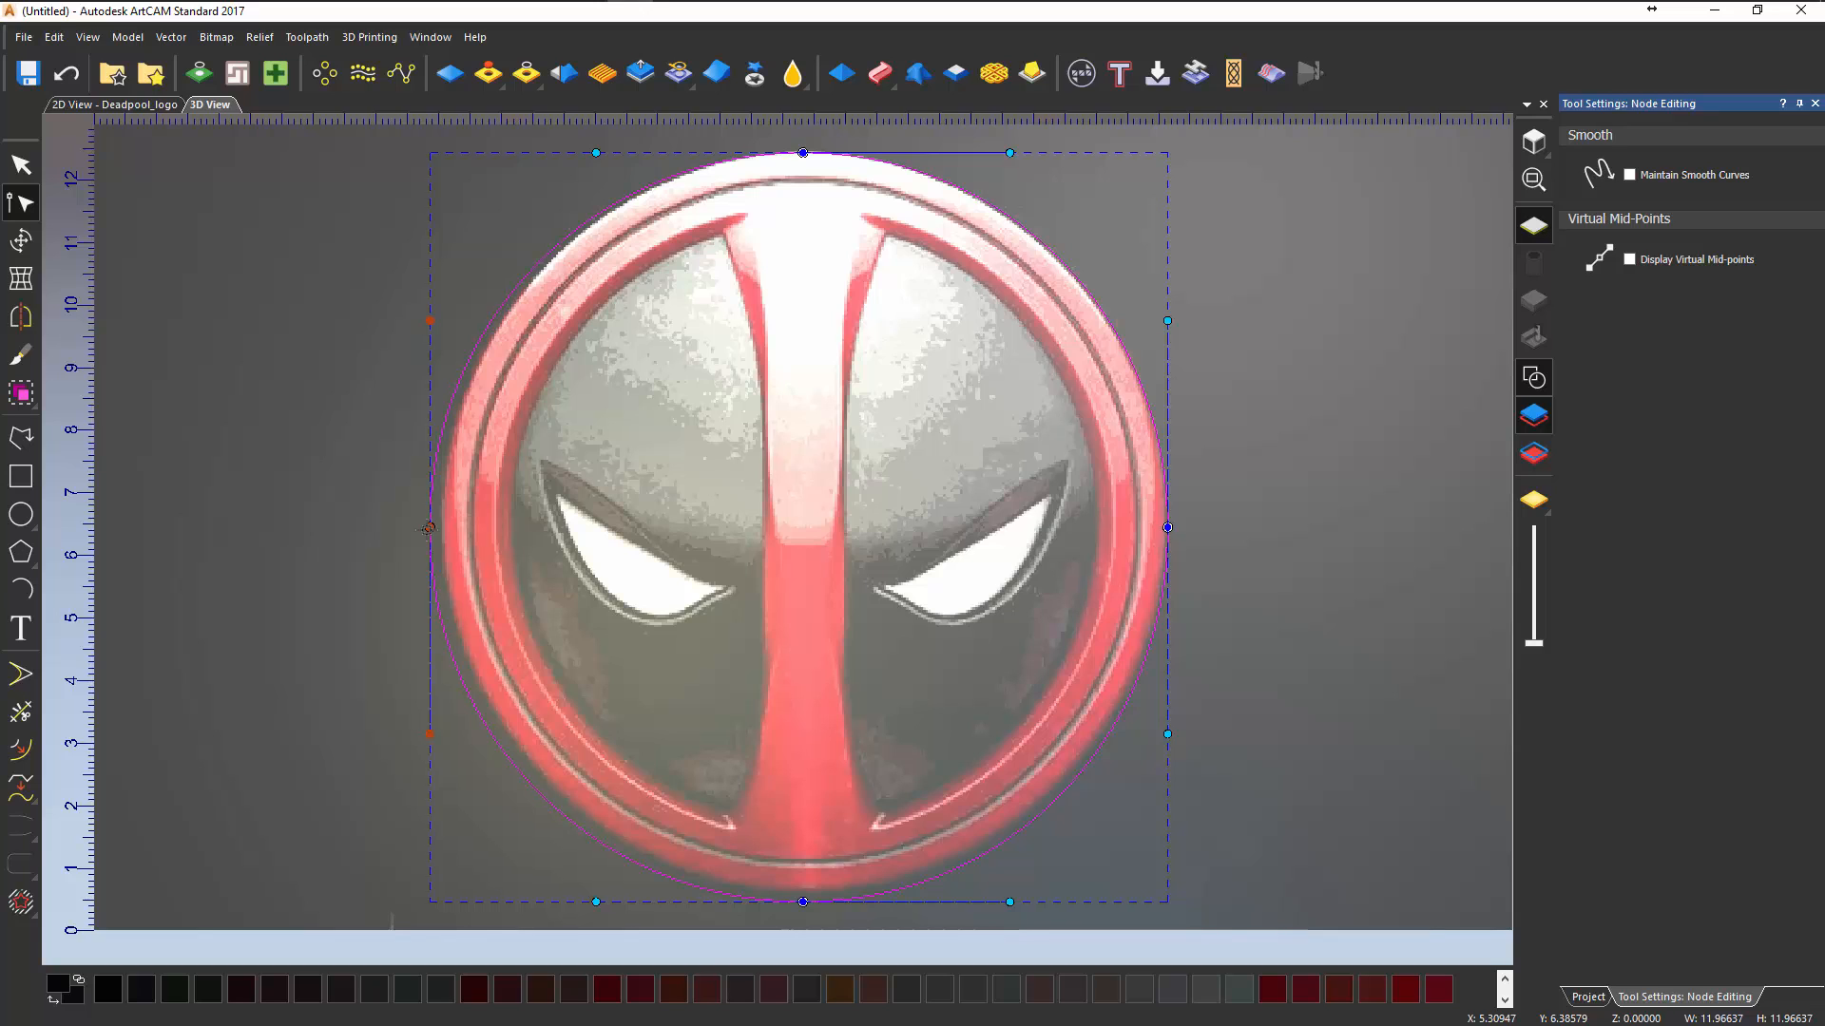
{"action": "key", "text": "Right"}
{"action": "key", "text": "Right"}
{"action": "key", "text": "Right"}
{"action": "key", "text": "Right"}
- Move the circle's bottom node up to the logo's lower rim and finish node editing
{"action": "left_click", "coordinate": [803, 902]}
{"action": "key", "text": "Up"}
{"action": "key", "text": "Up"}
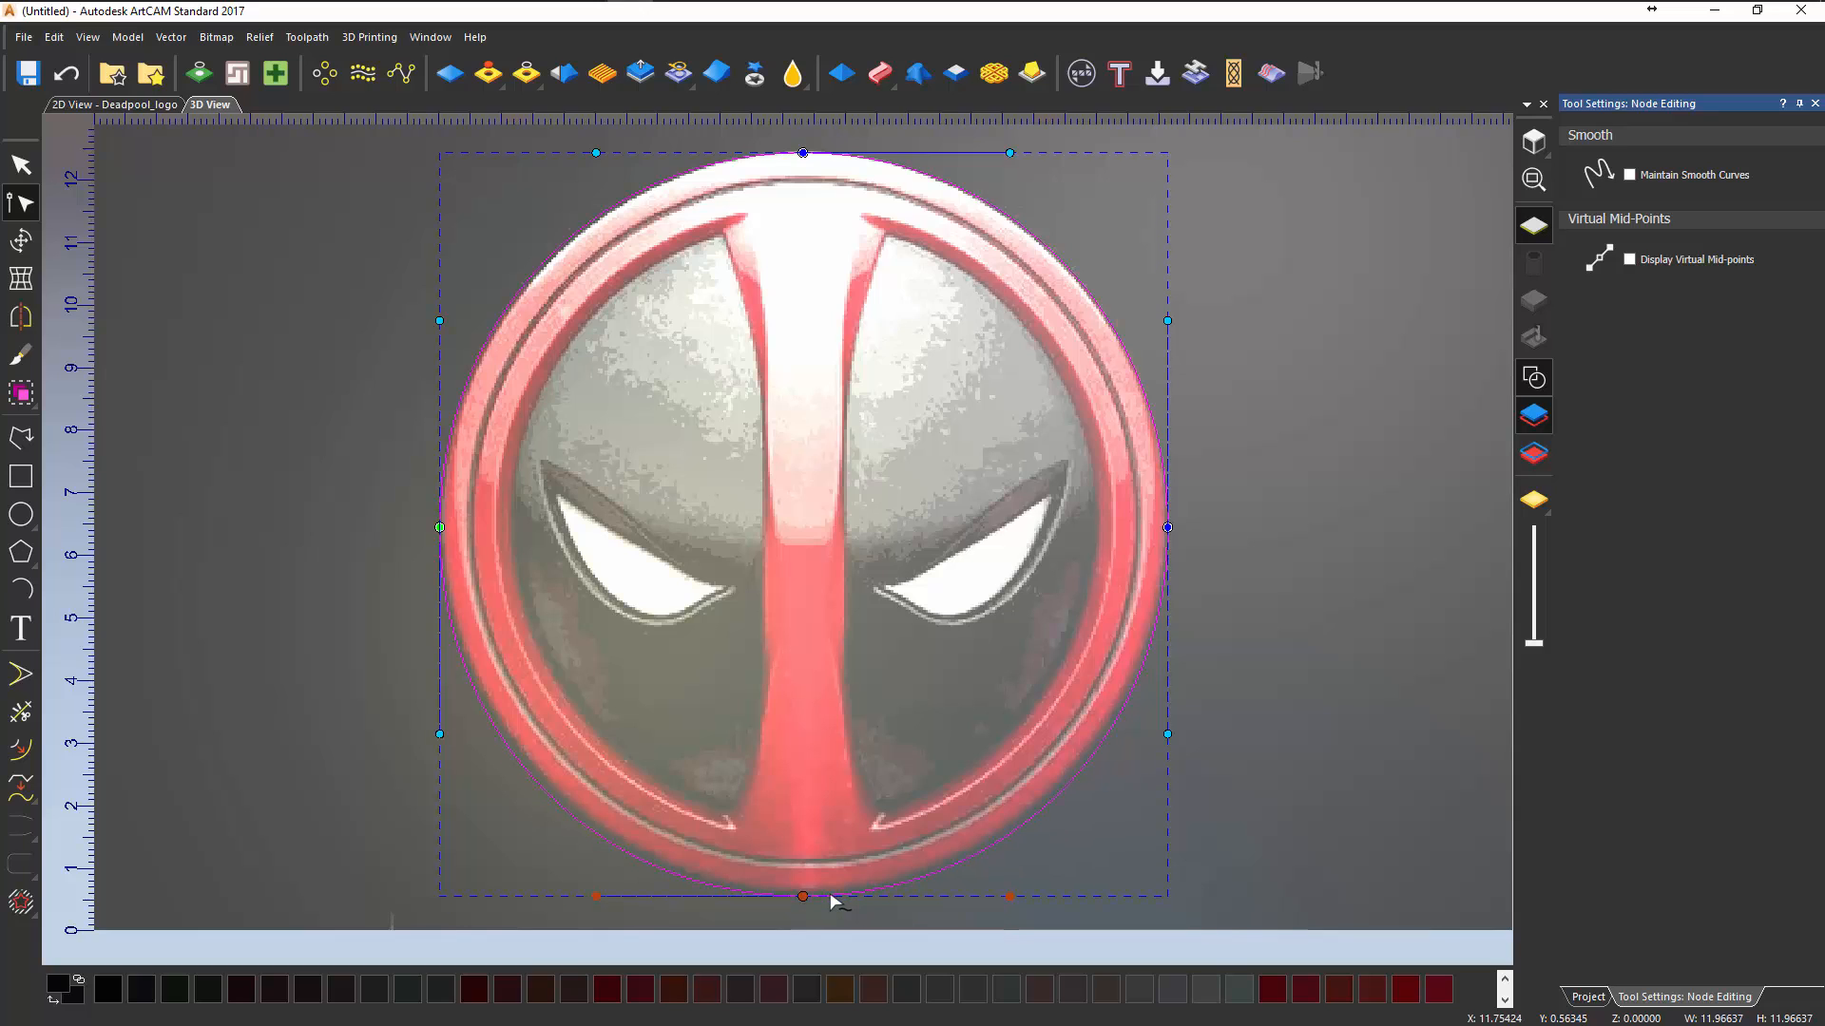
{"action": "key", "text": "Up"}
{"action": "key", "text": "Up"}
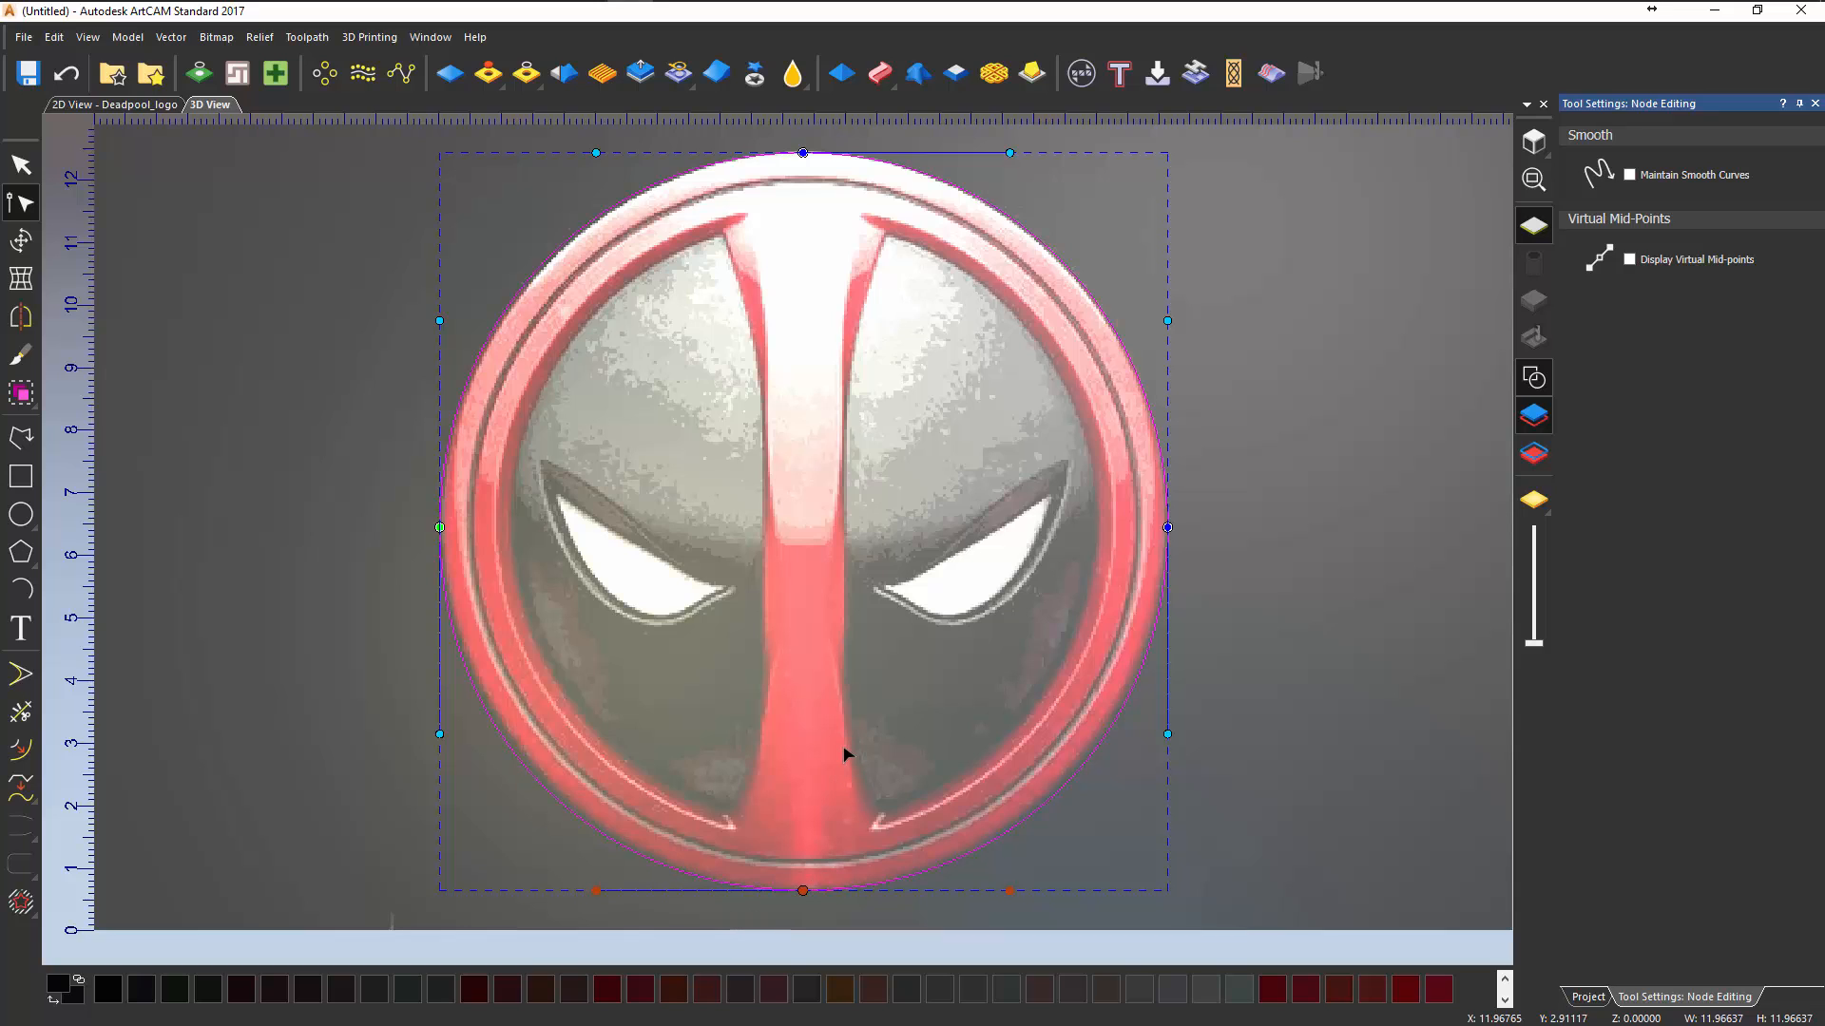
{"action": "left_click", "coordinate": [19, 169]}
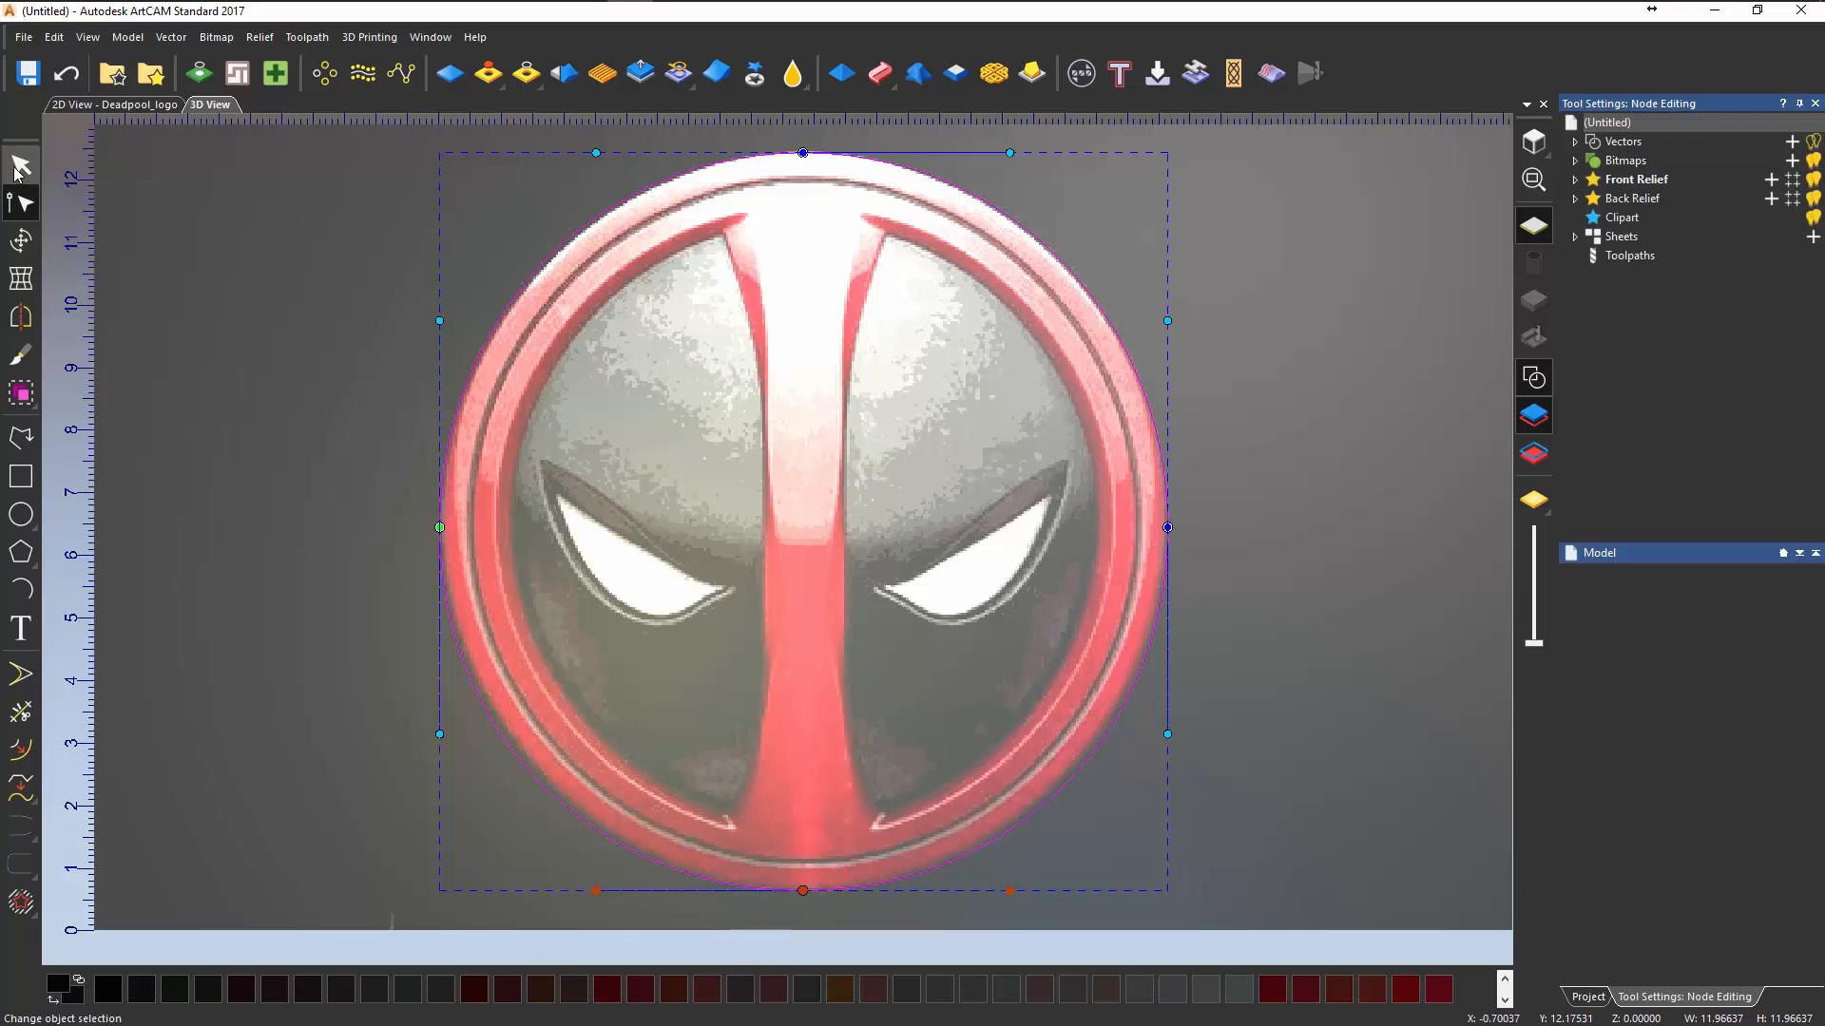
{"action": "left_click", "coordinate": [906, 454]}
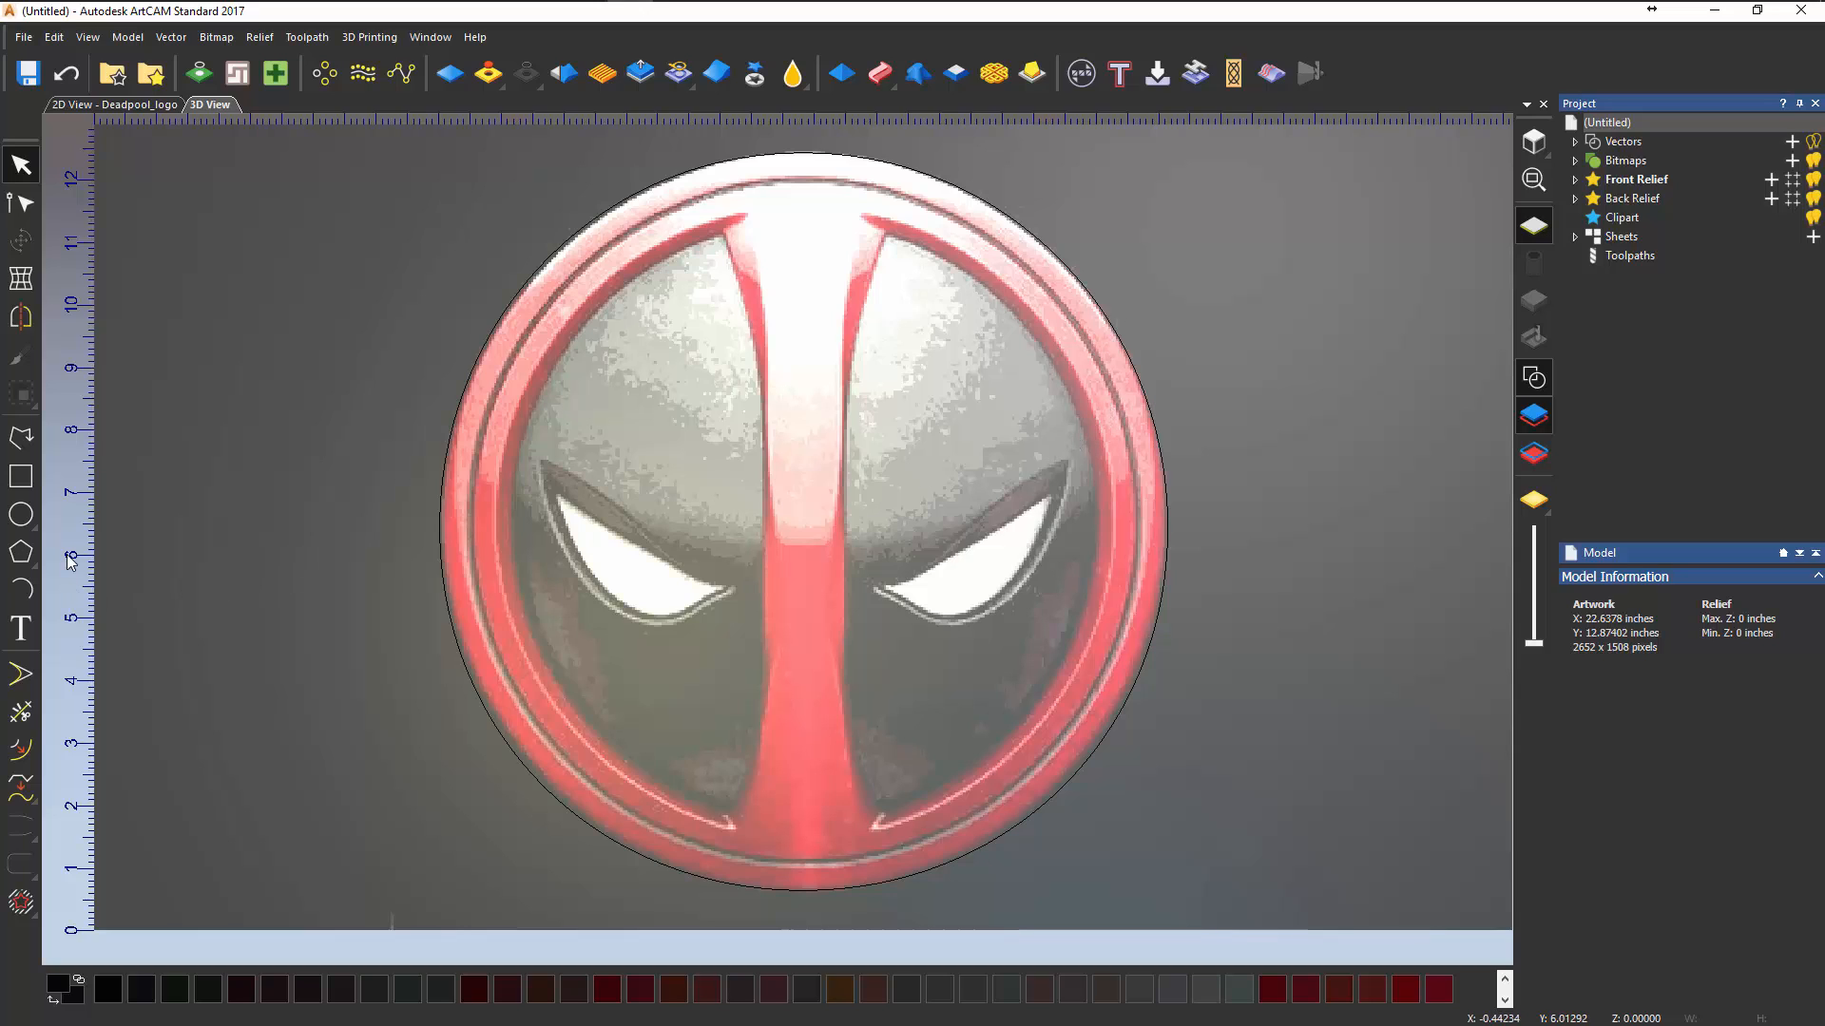
- Offset the outer circle inwards with sharp corners onto each ring edge, ending at the red ring's inner edge
{"action": "left_click", "coordinate": [21, 751]}
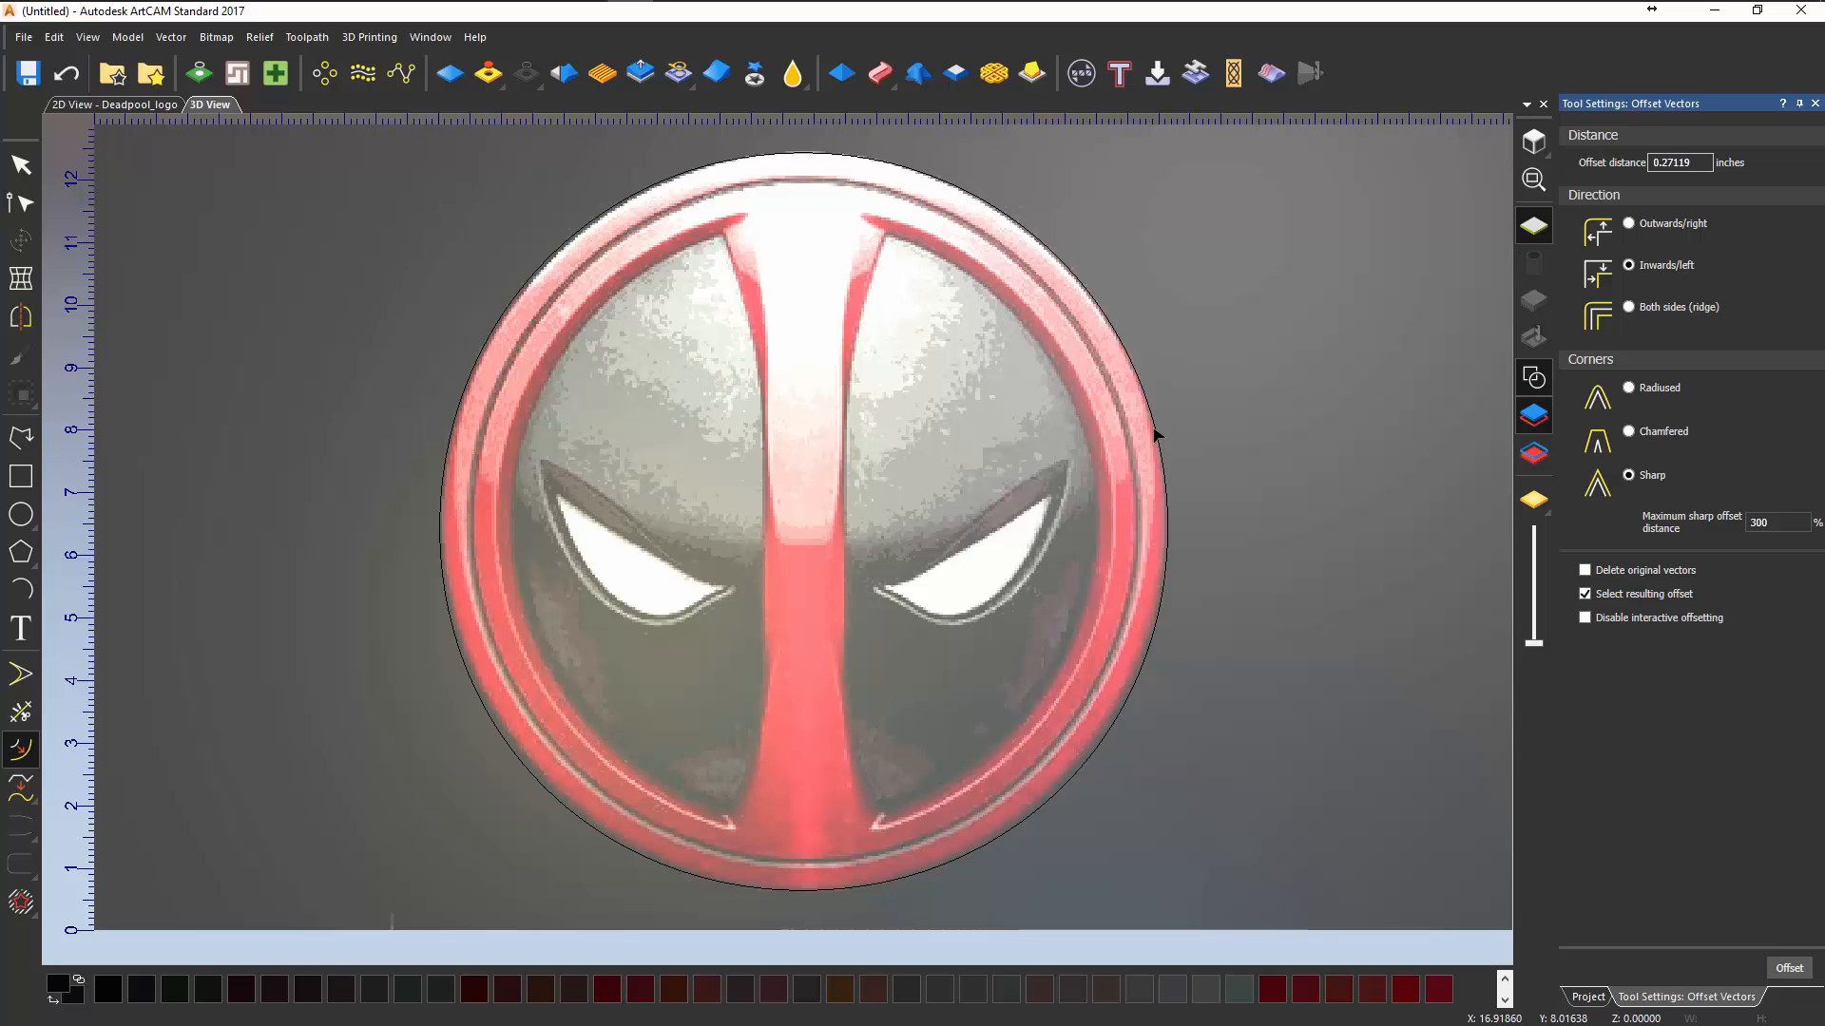
{"action": "scroll", "coordinate": [1156, 434], "scroll_direction": "up", "scroll_amount": 5}
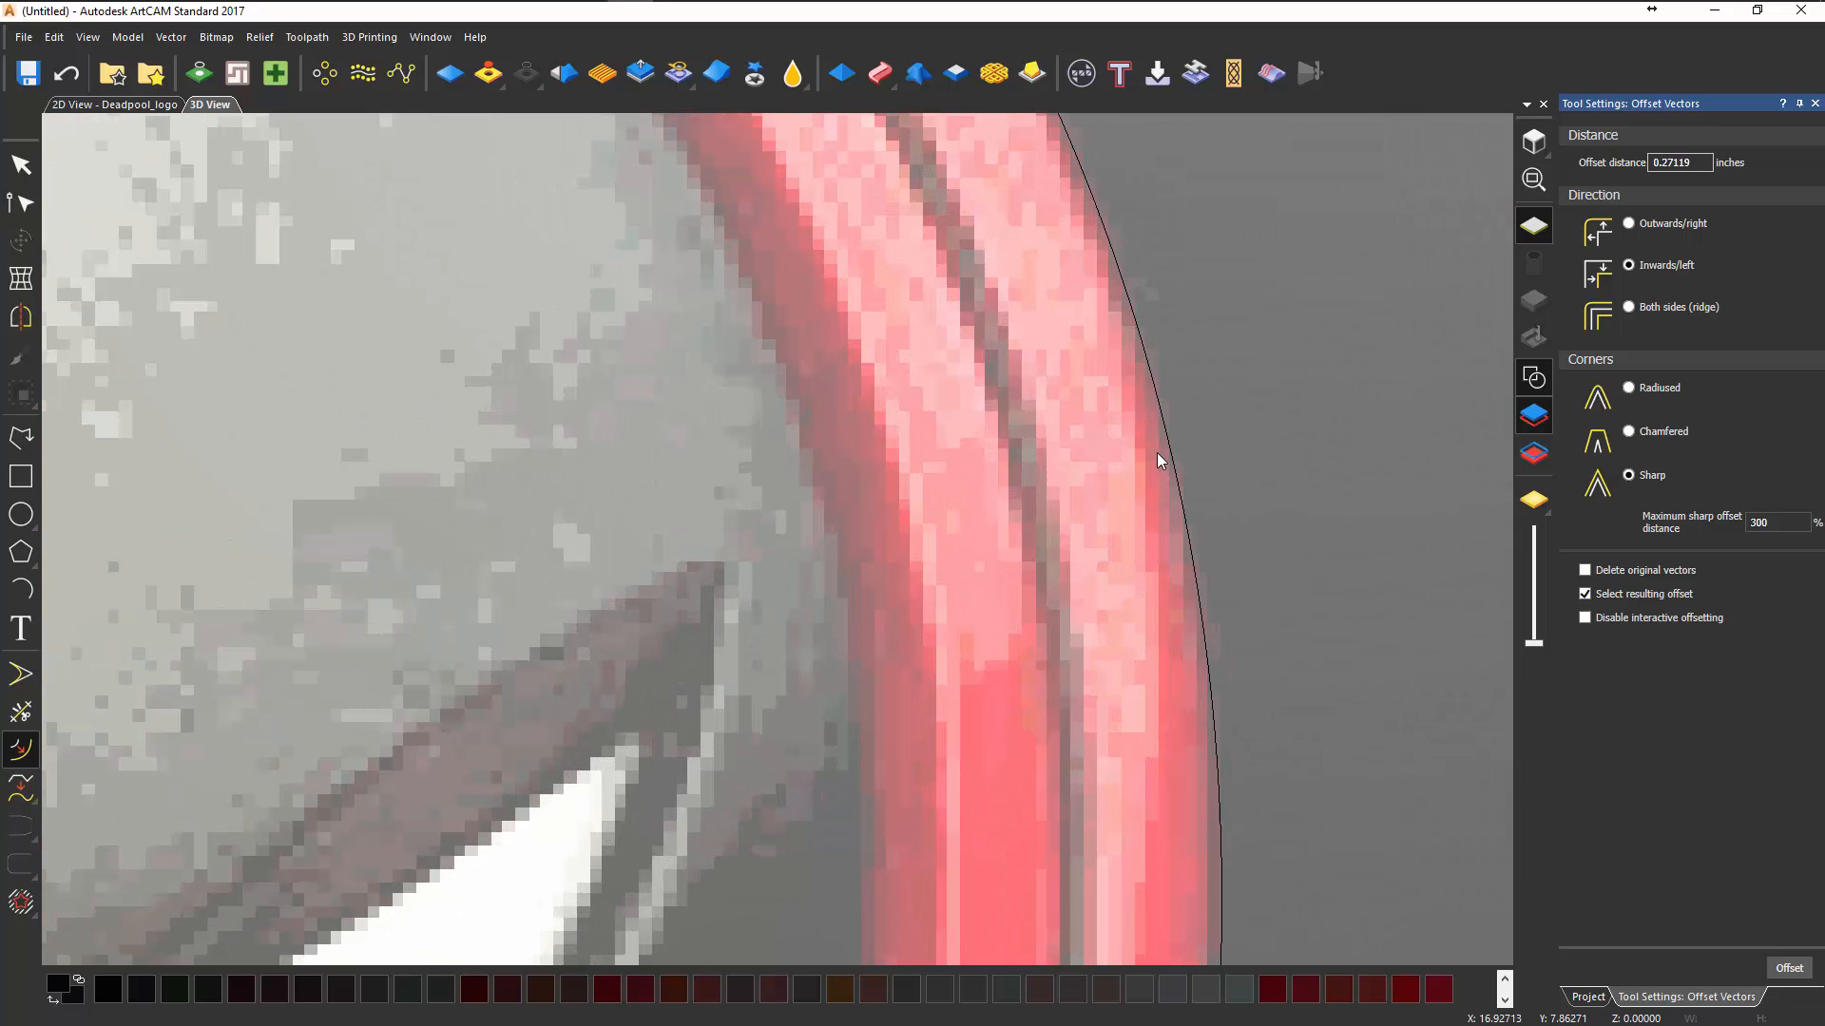
{"action": "middle_click_drag", "start_coordinate": [1262, 577], "coordinate": [1190, 562]}
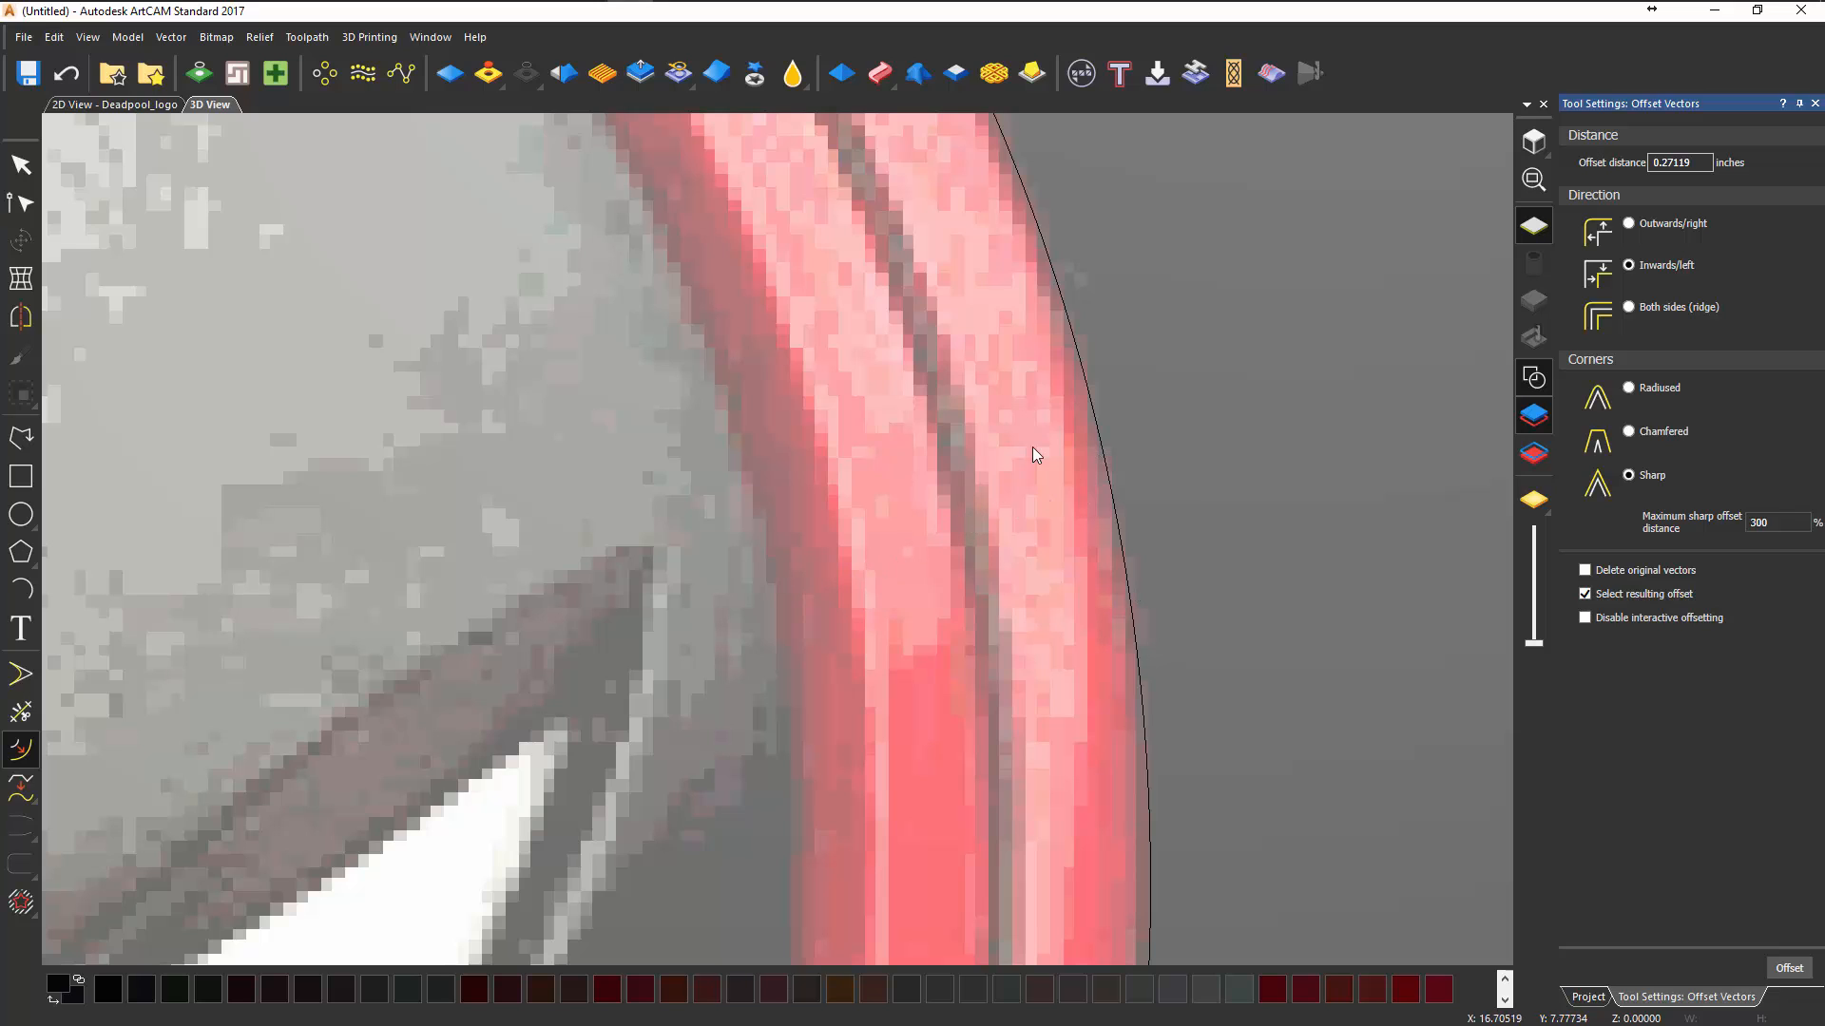
{"action": "left_click", "coordinate": [1091, 407]}
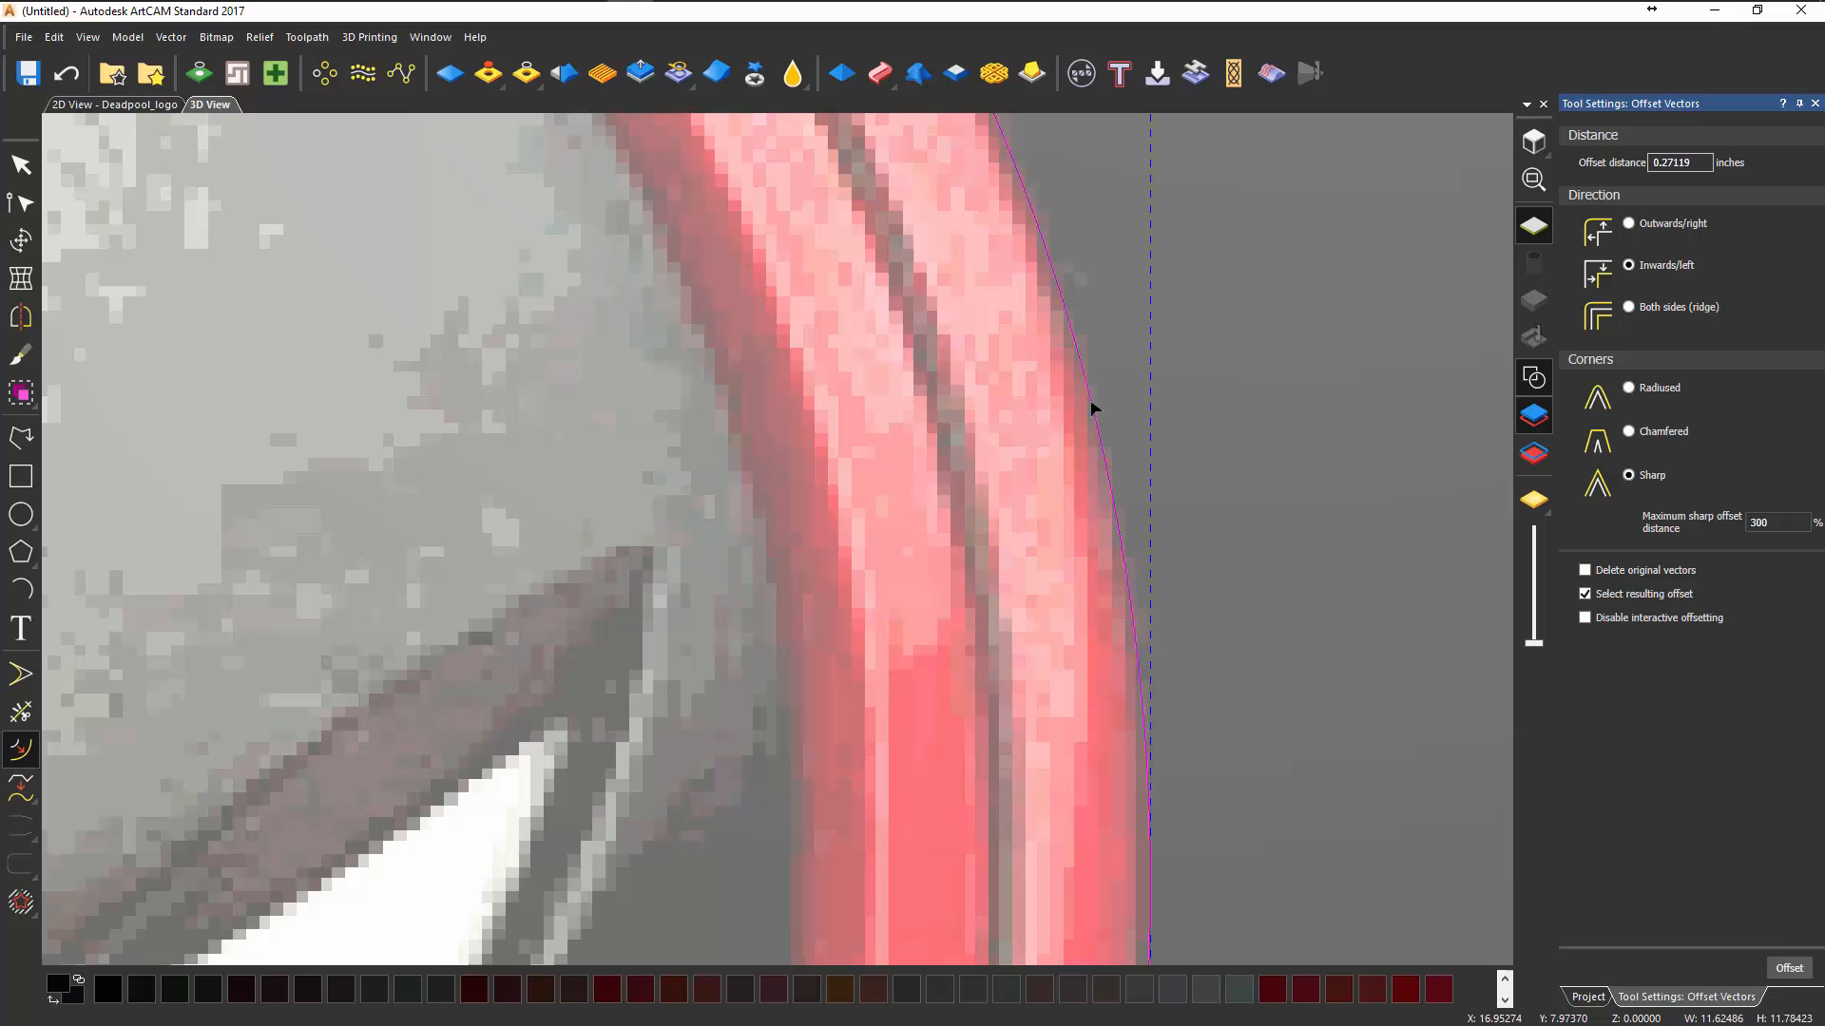
{"action": "left_click_drag", "start_coordinate": [1091, 408], "coordinate": [767, 558]}
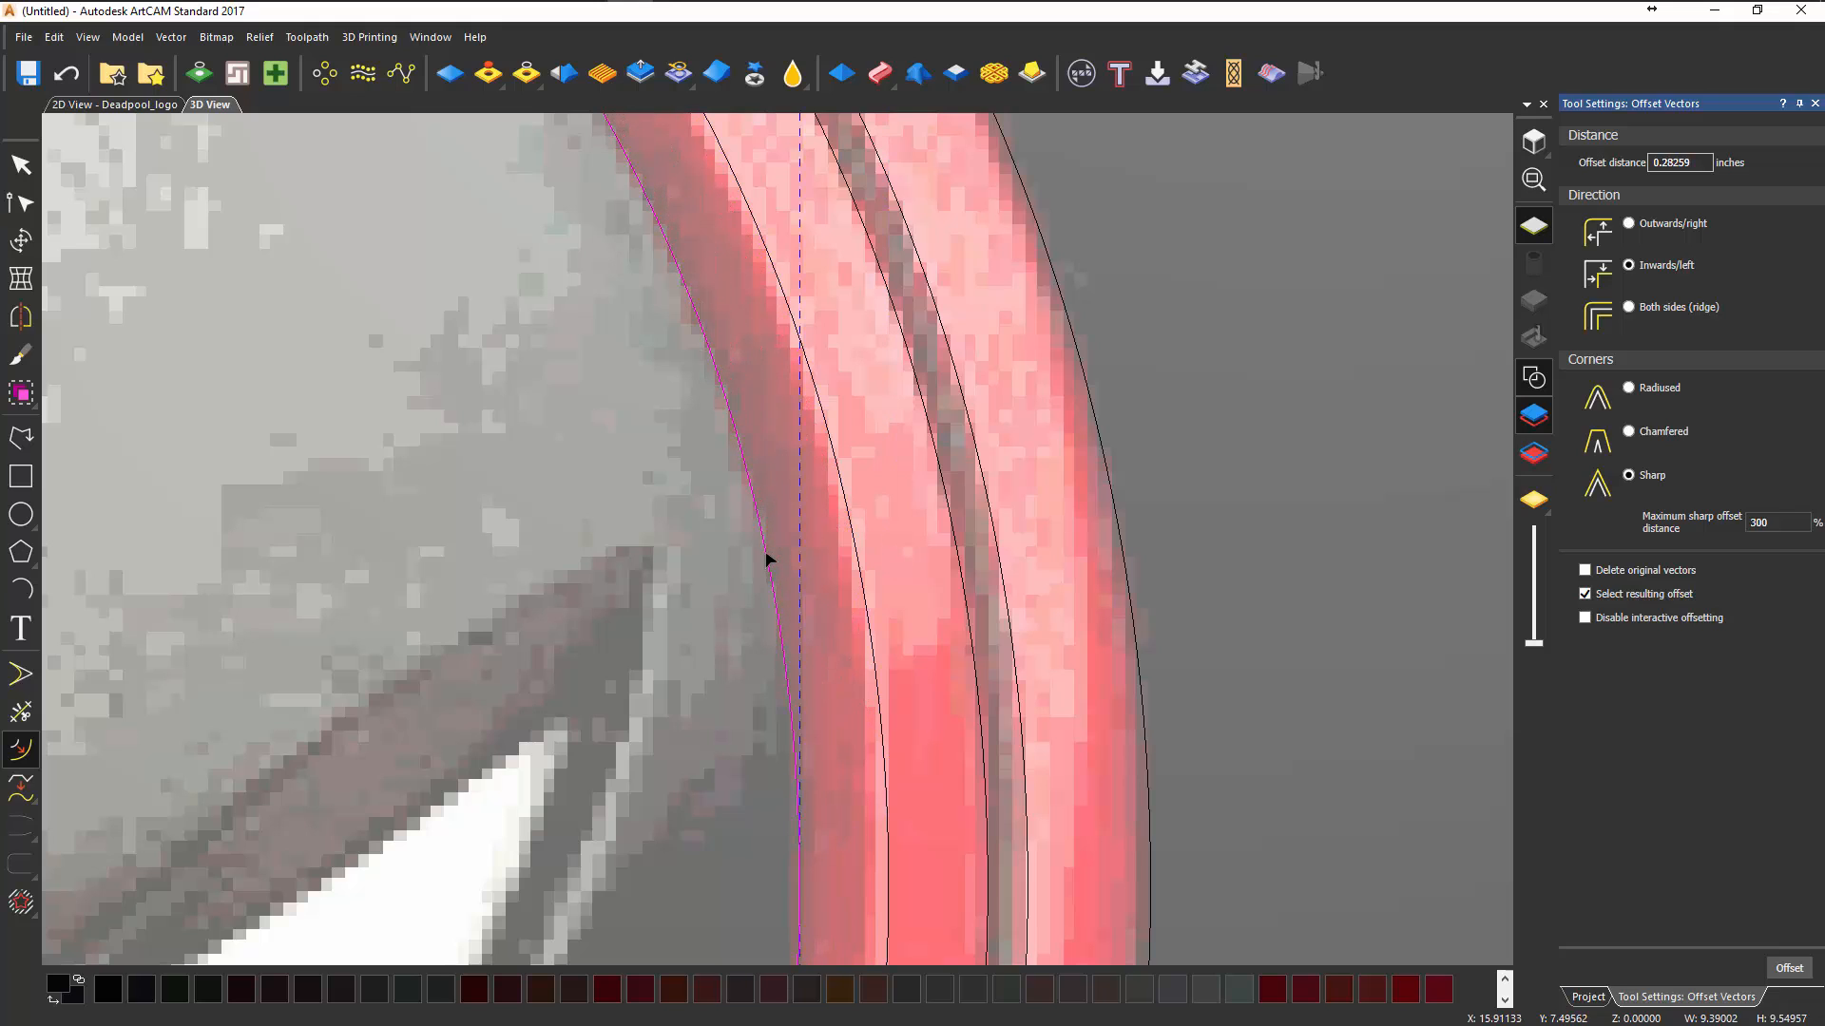
{"action": "left_click", "coordinate": [1815, 103]}
- Fade the logo bitmap in the 3D view to make the ring vectors easier to see, and clear the selection
{"action": "scroll", "coordinate": [1251, 318], "scroll_direction": "down", "scroll_amount": 3}
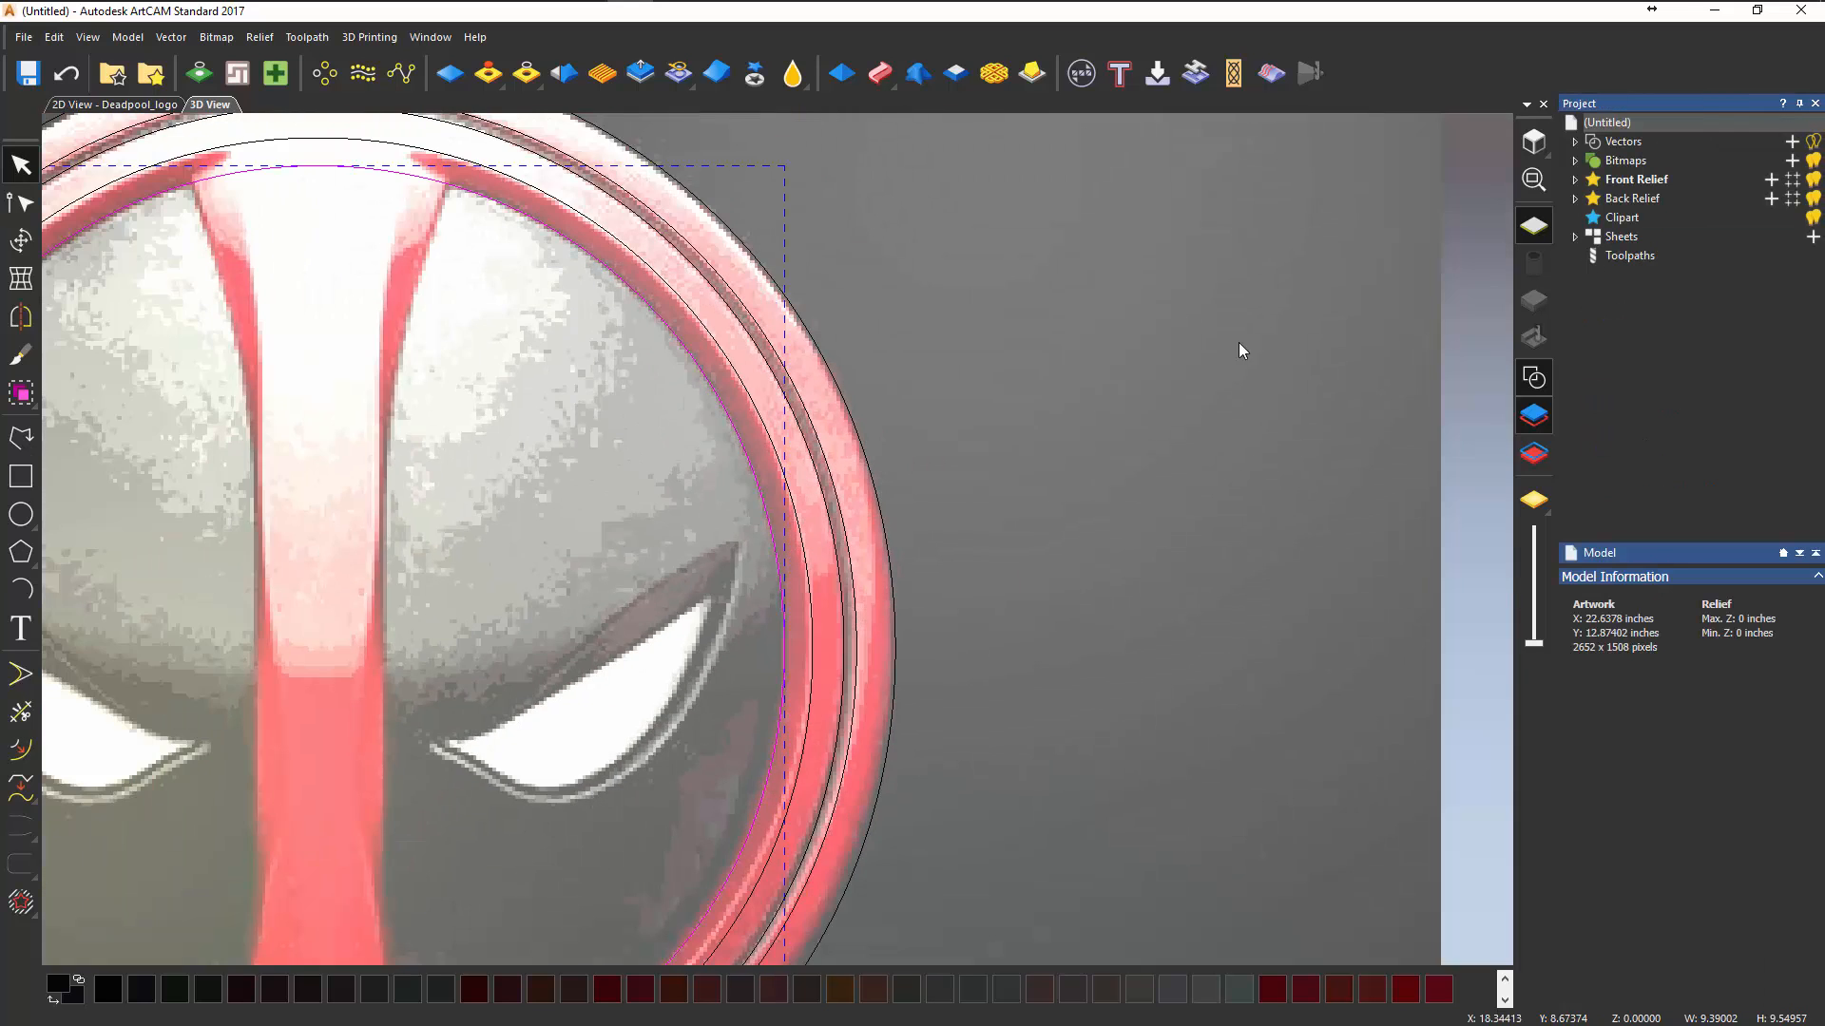
{"action": "mouse_move", "coordinate": [805, 618]}
{"action": "middle_mouse_down"}
{"action": "mouse_move", "coordinate": [804, 398]}
{"action": "mouse_move", "coordinate": [807, 600]}
{"action": "middle_mouse_up"}
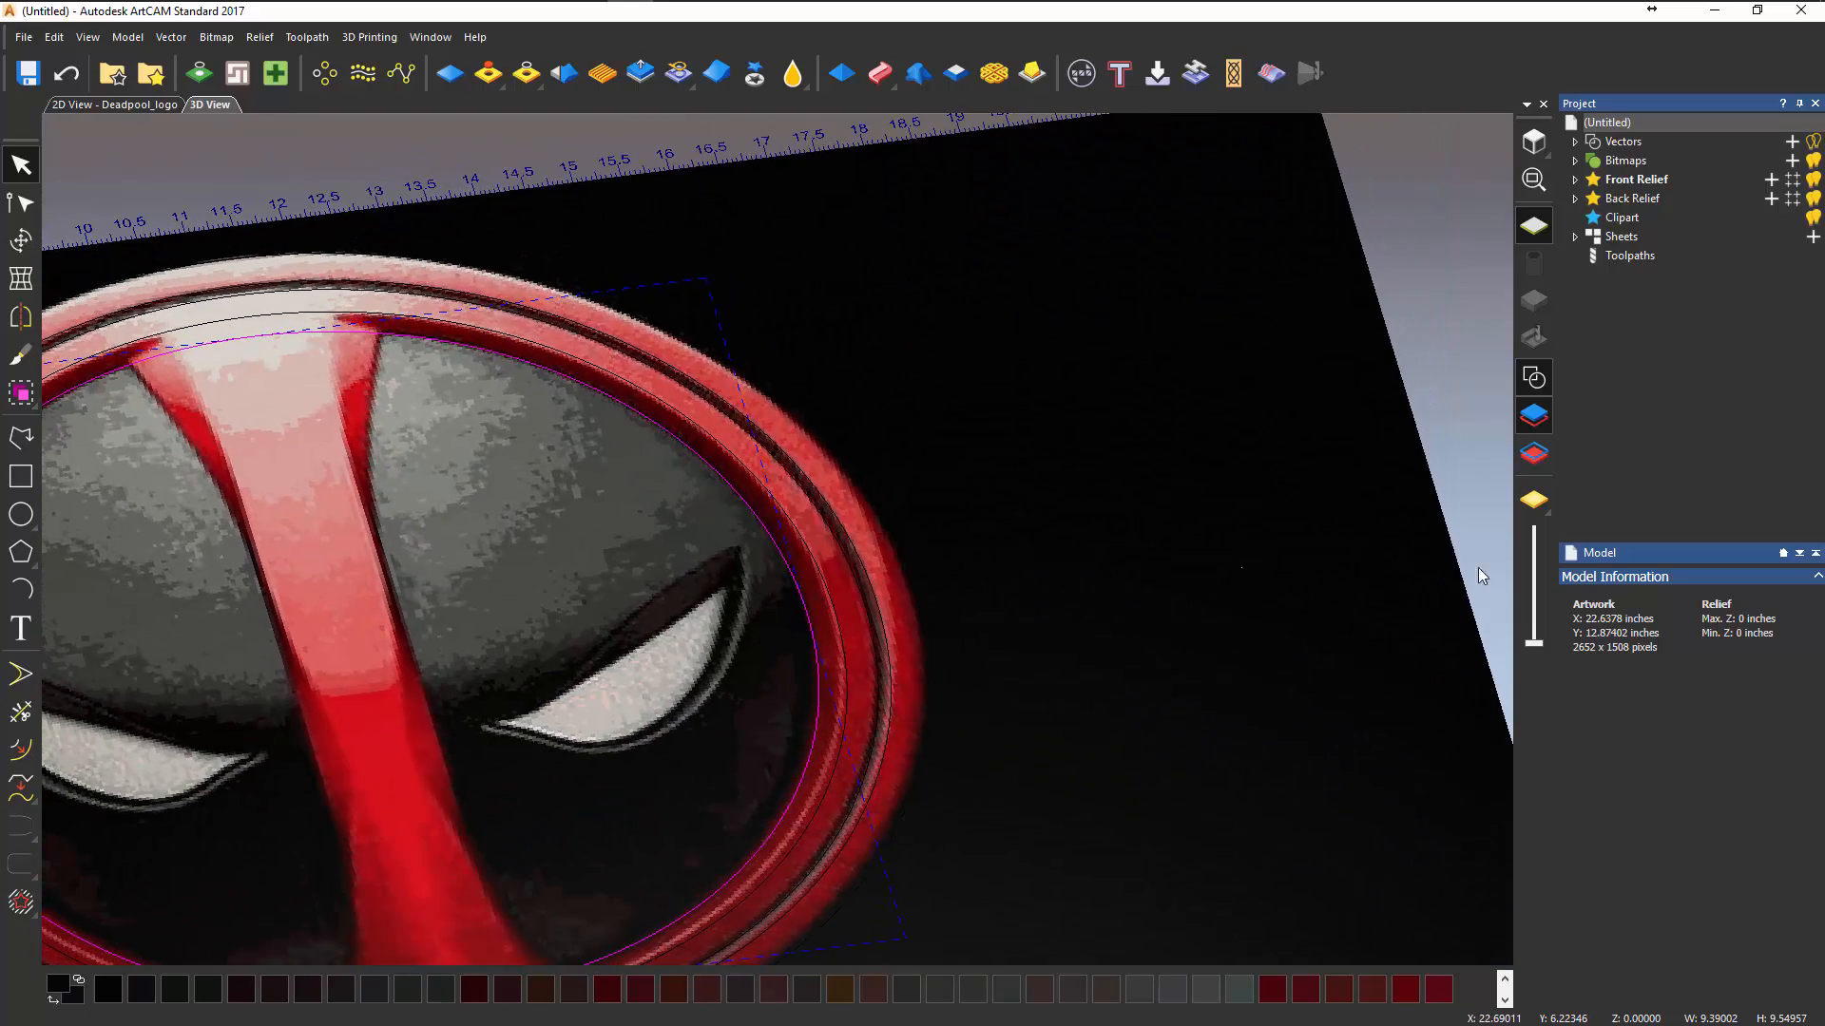
{"action": "left_click_drag", "start_coordinate": [1536, 646], "coordinate": [1534, 554]}
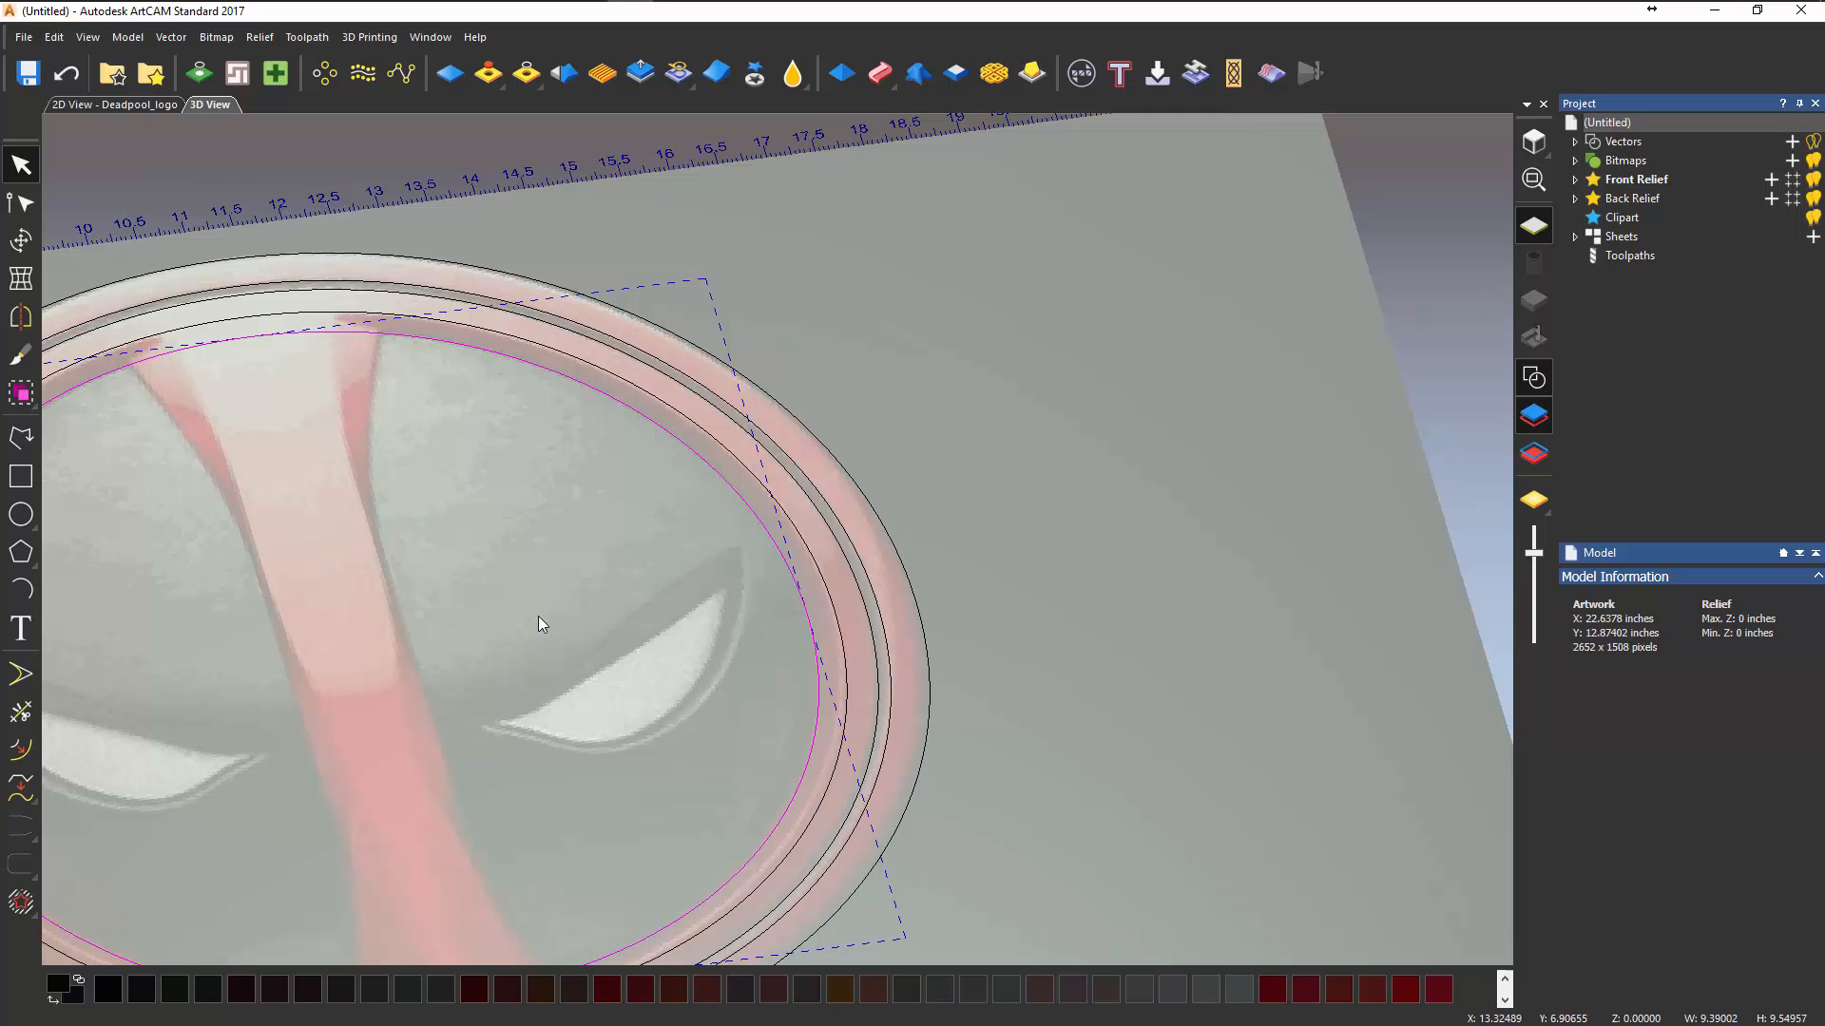
{"action": "scroll", "coordinate": [867, 533], "scroll_direction": "down", "scroll_amount": 3}
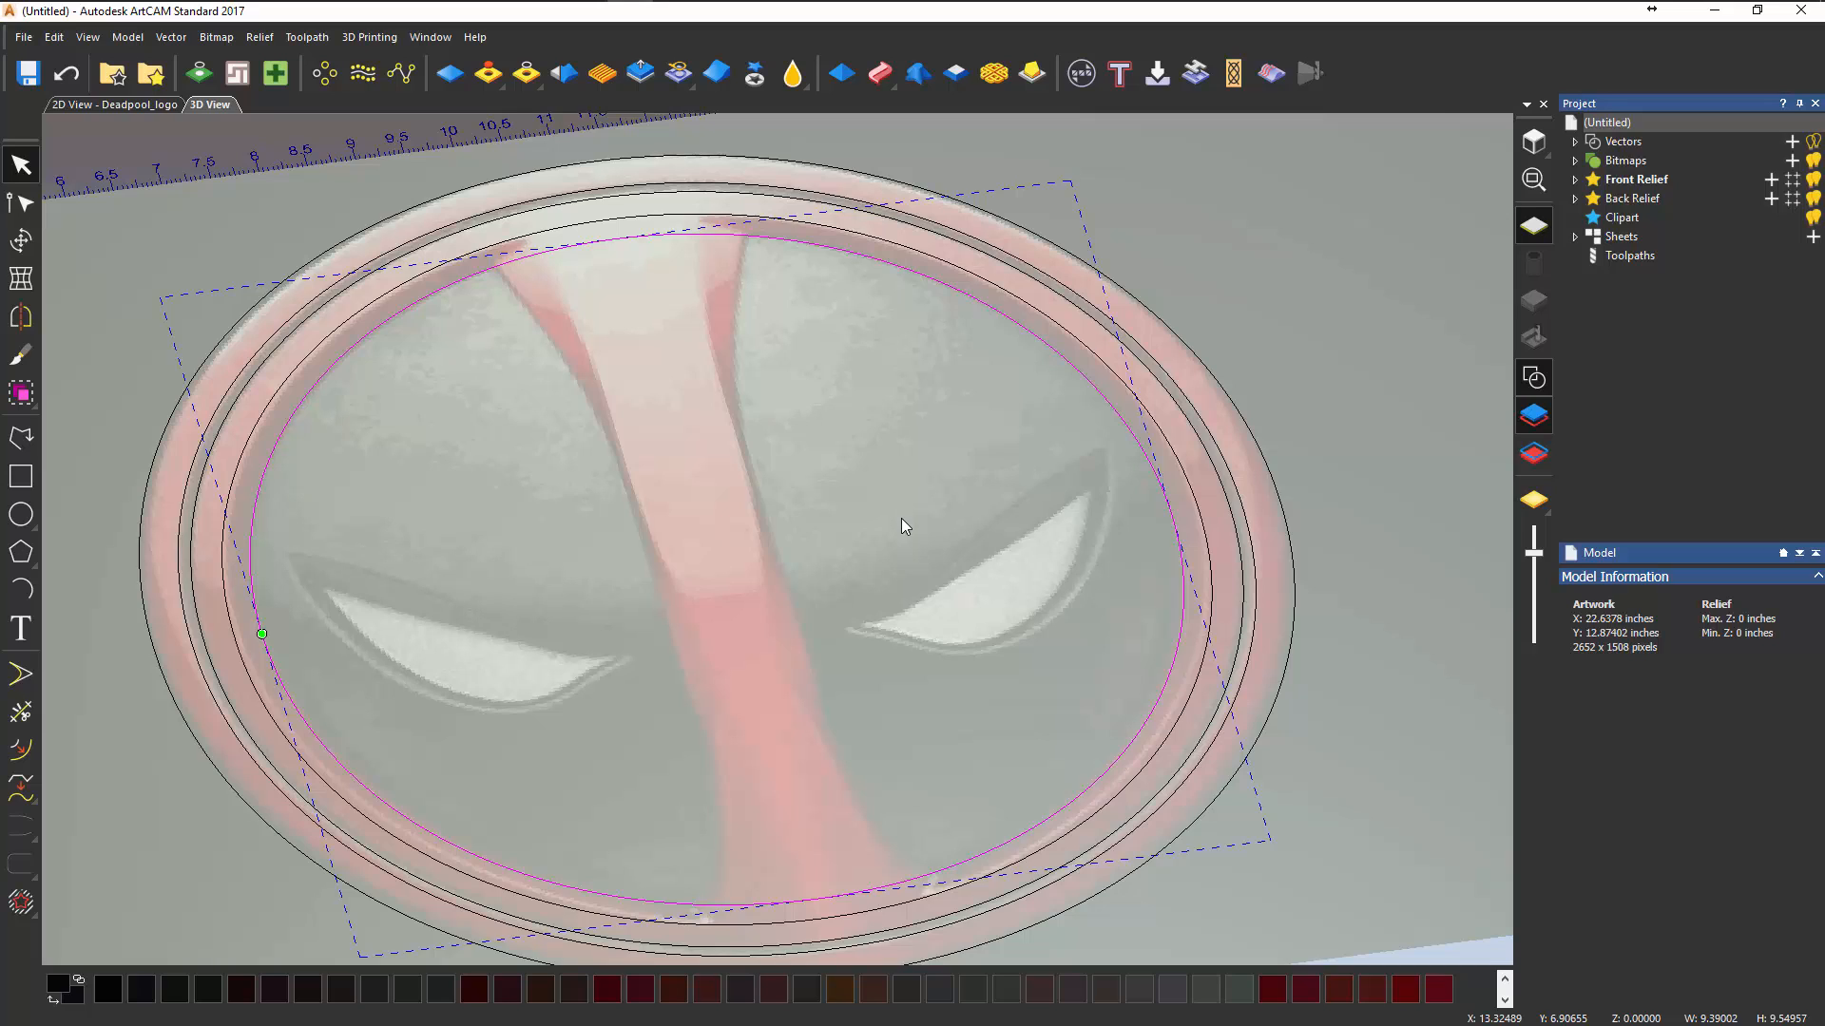
{"action": "left_click", "coordinate": [1275, 294]}
{"action": "scroll", "coordinate": [1102, 515], "scroll_direction": "up", "scroll_amount": 5}
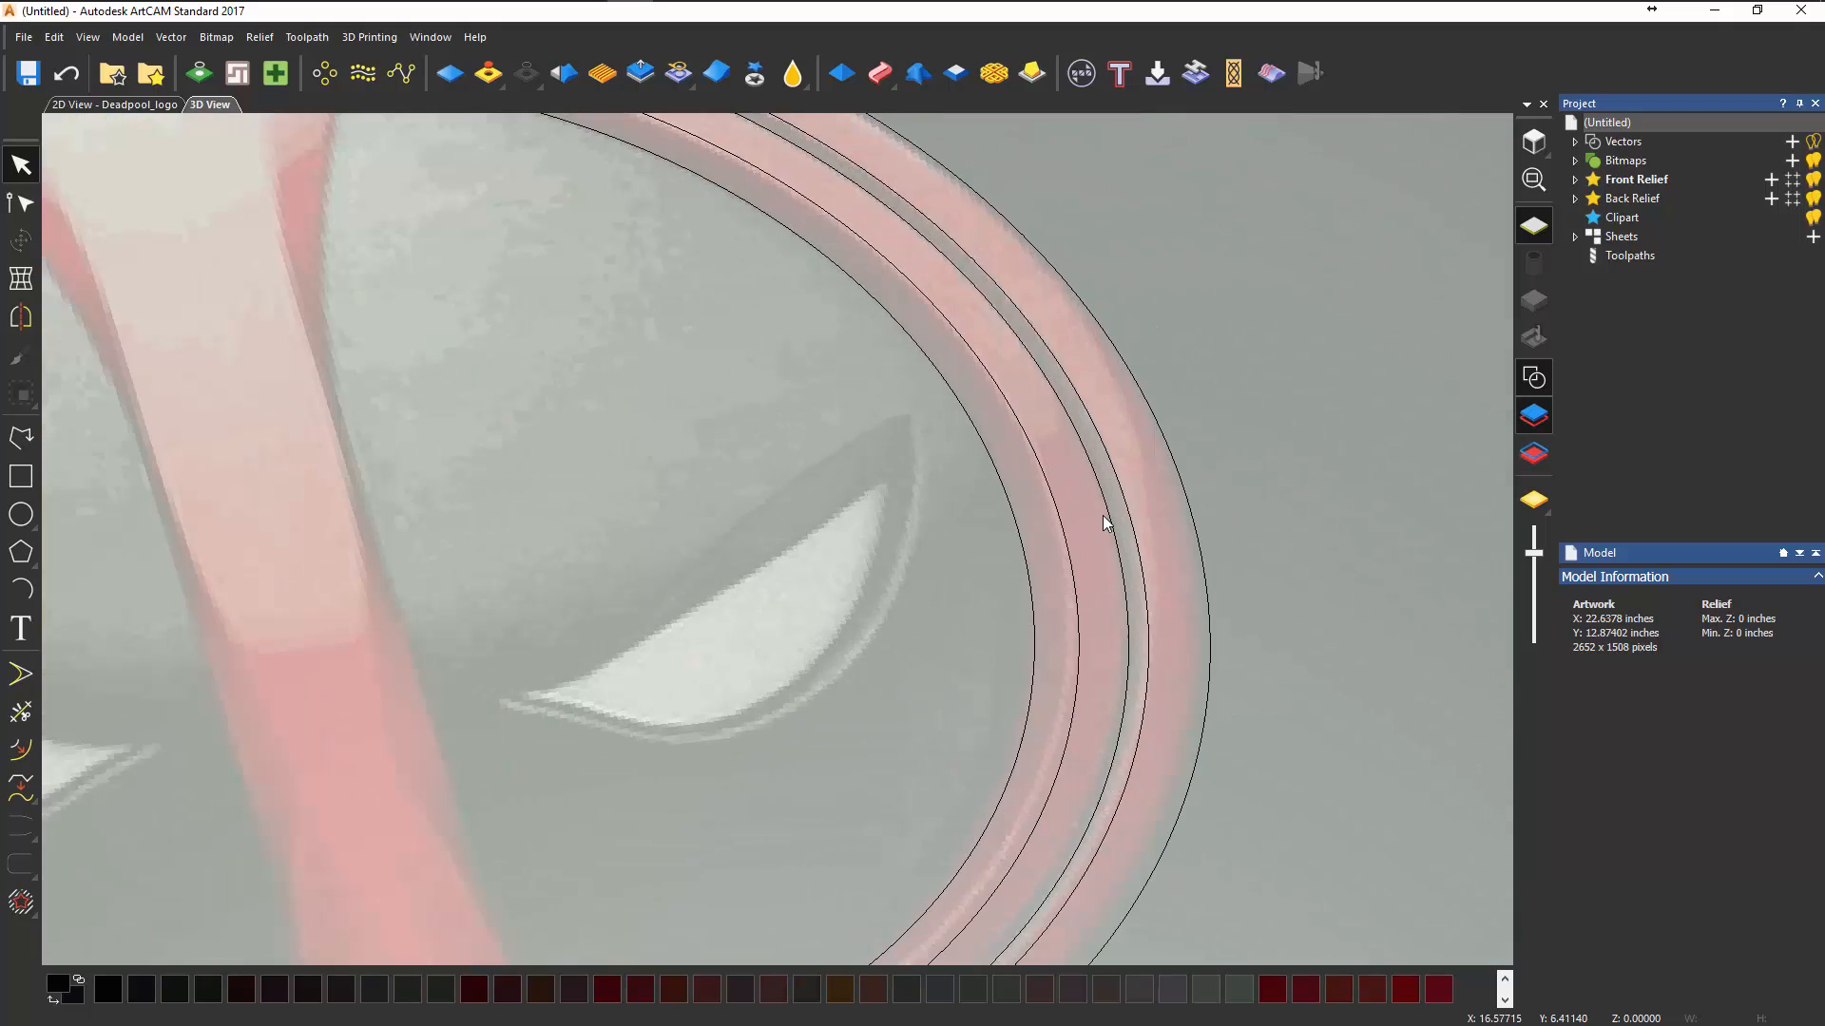
{"action": "middle_click_drag", "start_coordinate": [1175, 497], "coordinate": [1146, 522]}
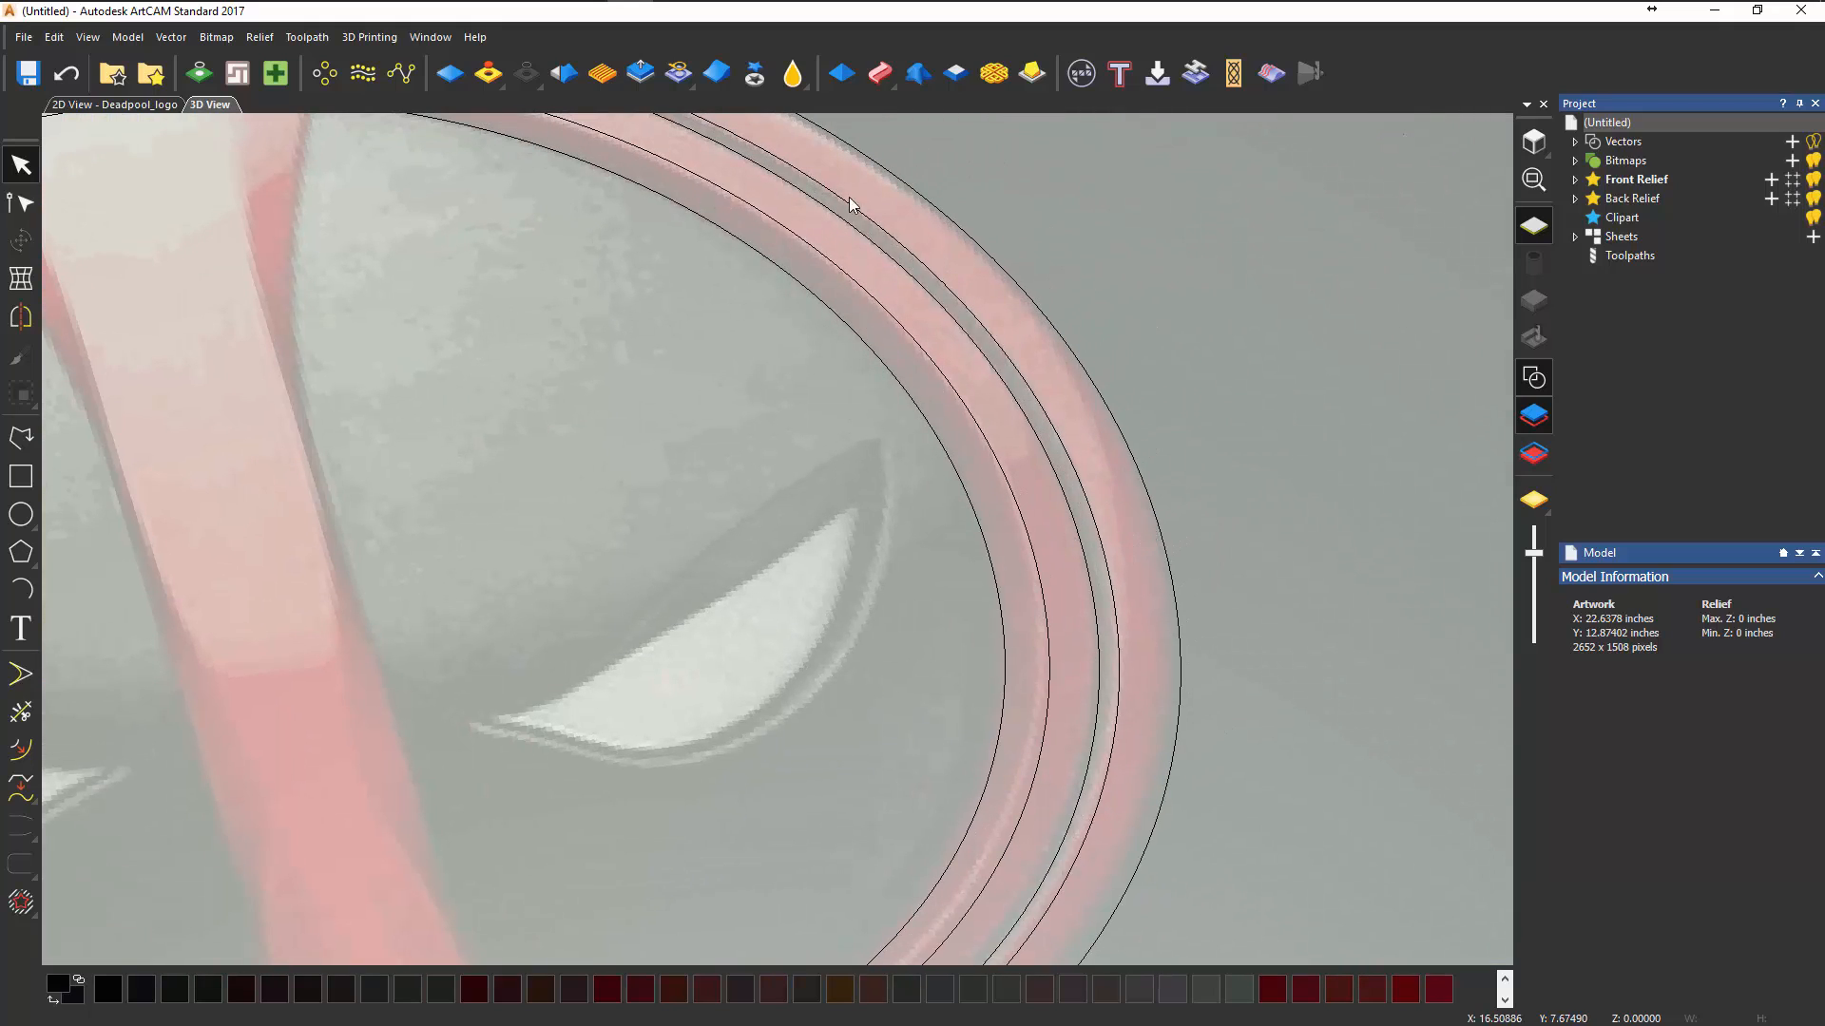
- Open the outermost and innermost circles together in the Shape Editor and restore the logo bitmap to full strength
{"action": "left_click", "coordinate": [1087, 382]}
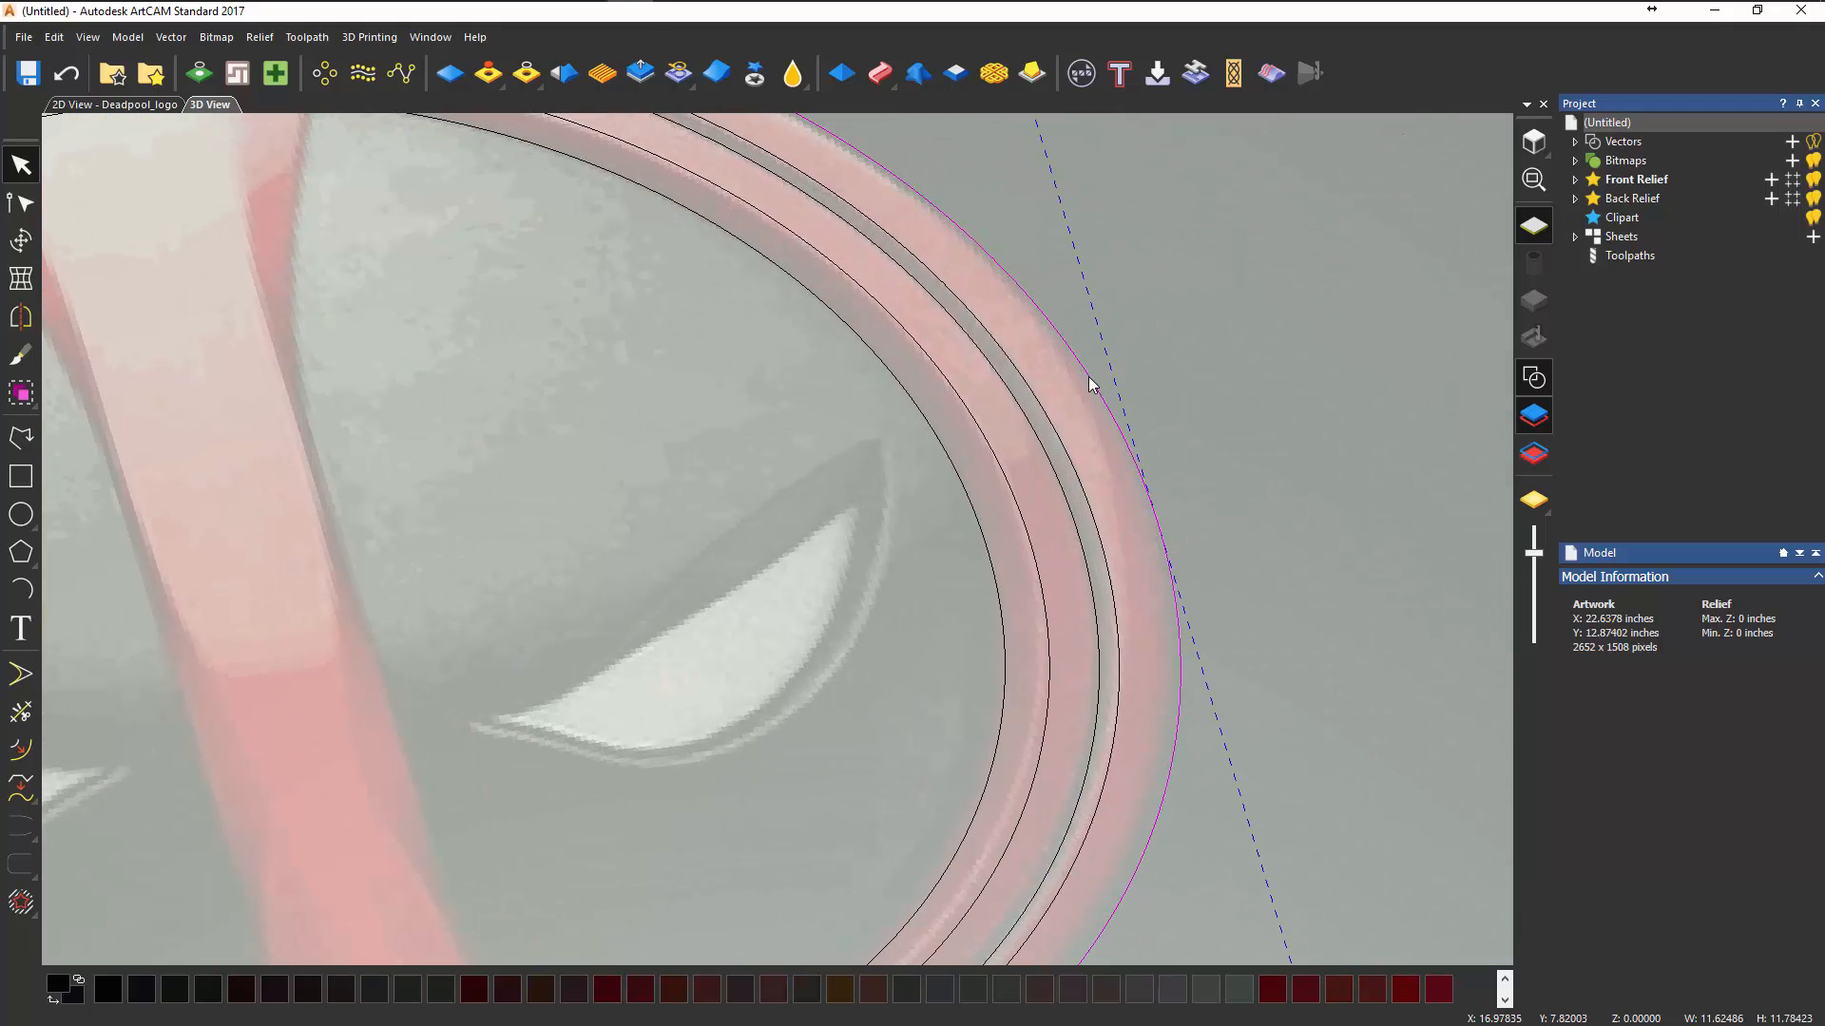
{"action": "left_click", "coordinate": [979, 530], "text": "shift"}
{"action": "left_click", "coordinate": [850, 85]}
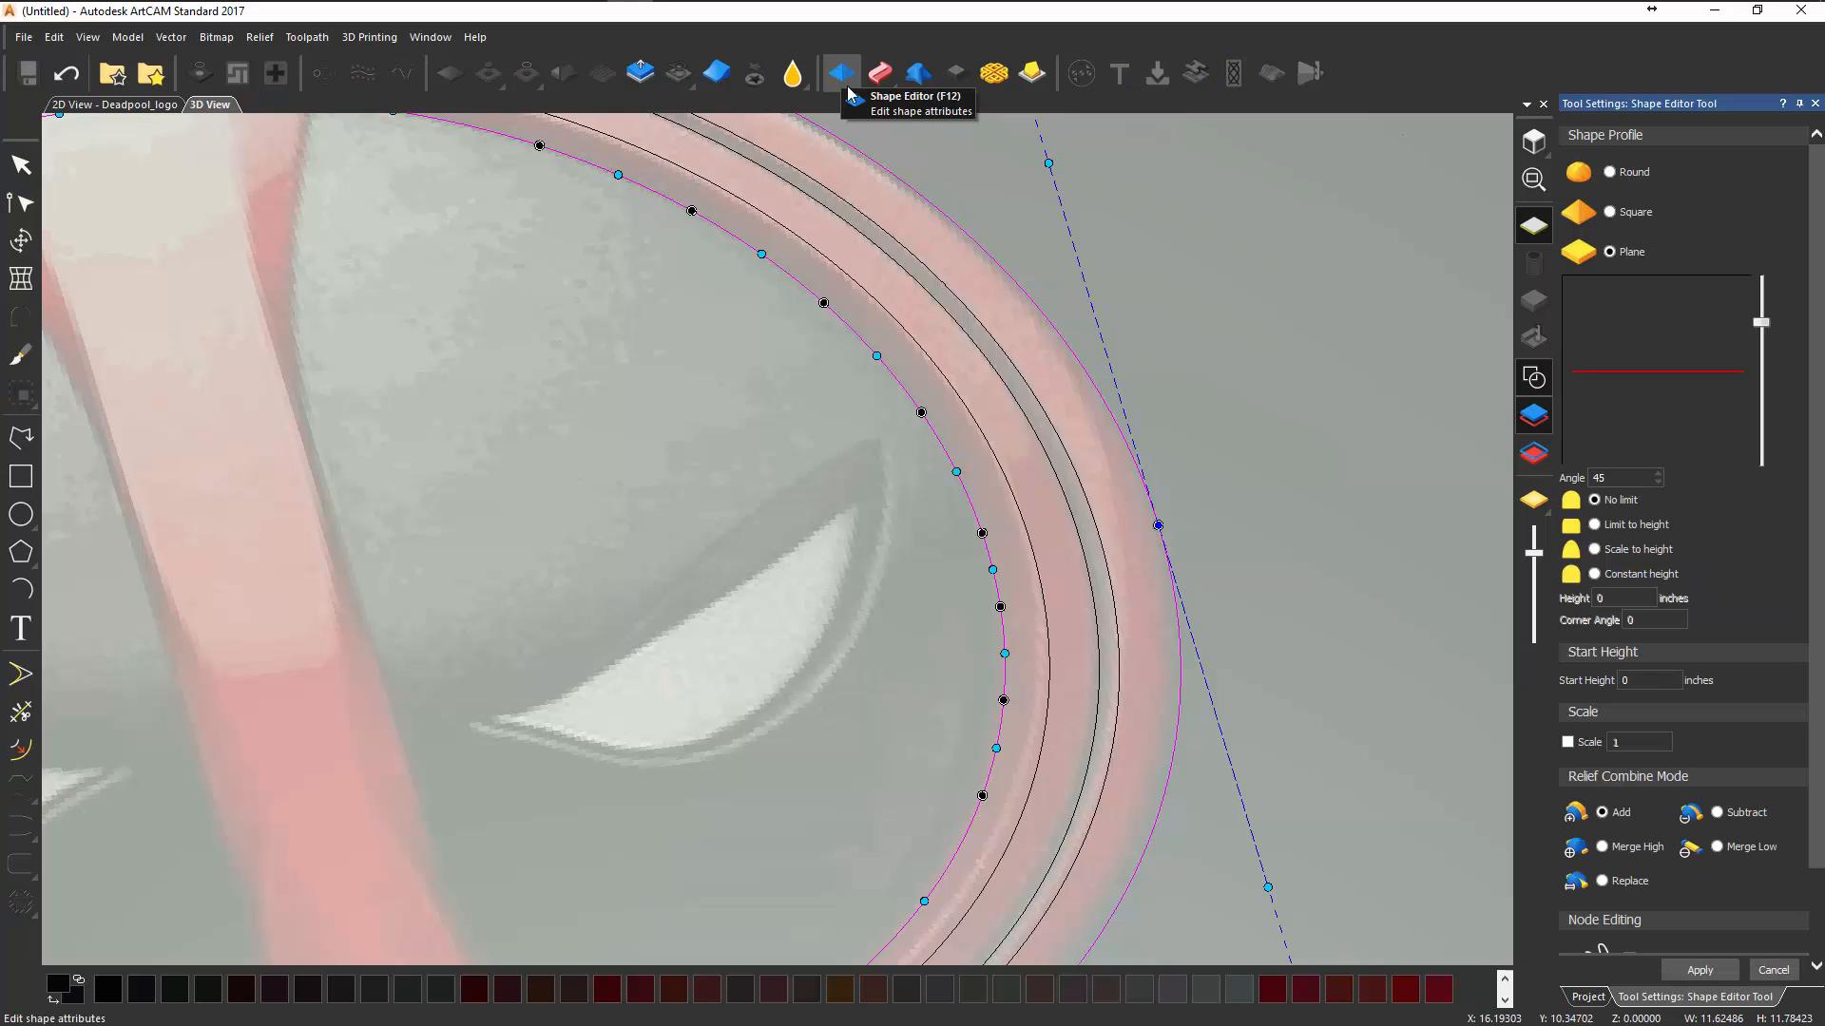
{"action": "middle_click_drag", "start_coordinate": [1165, 410], "coordinate": [1210, 562]}
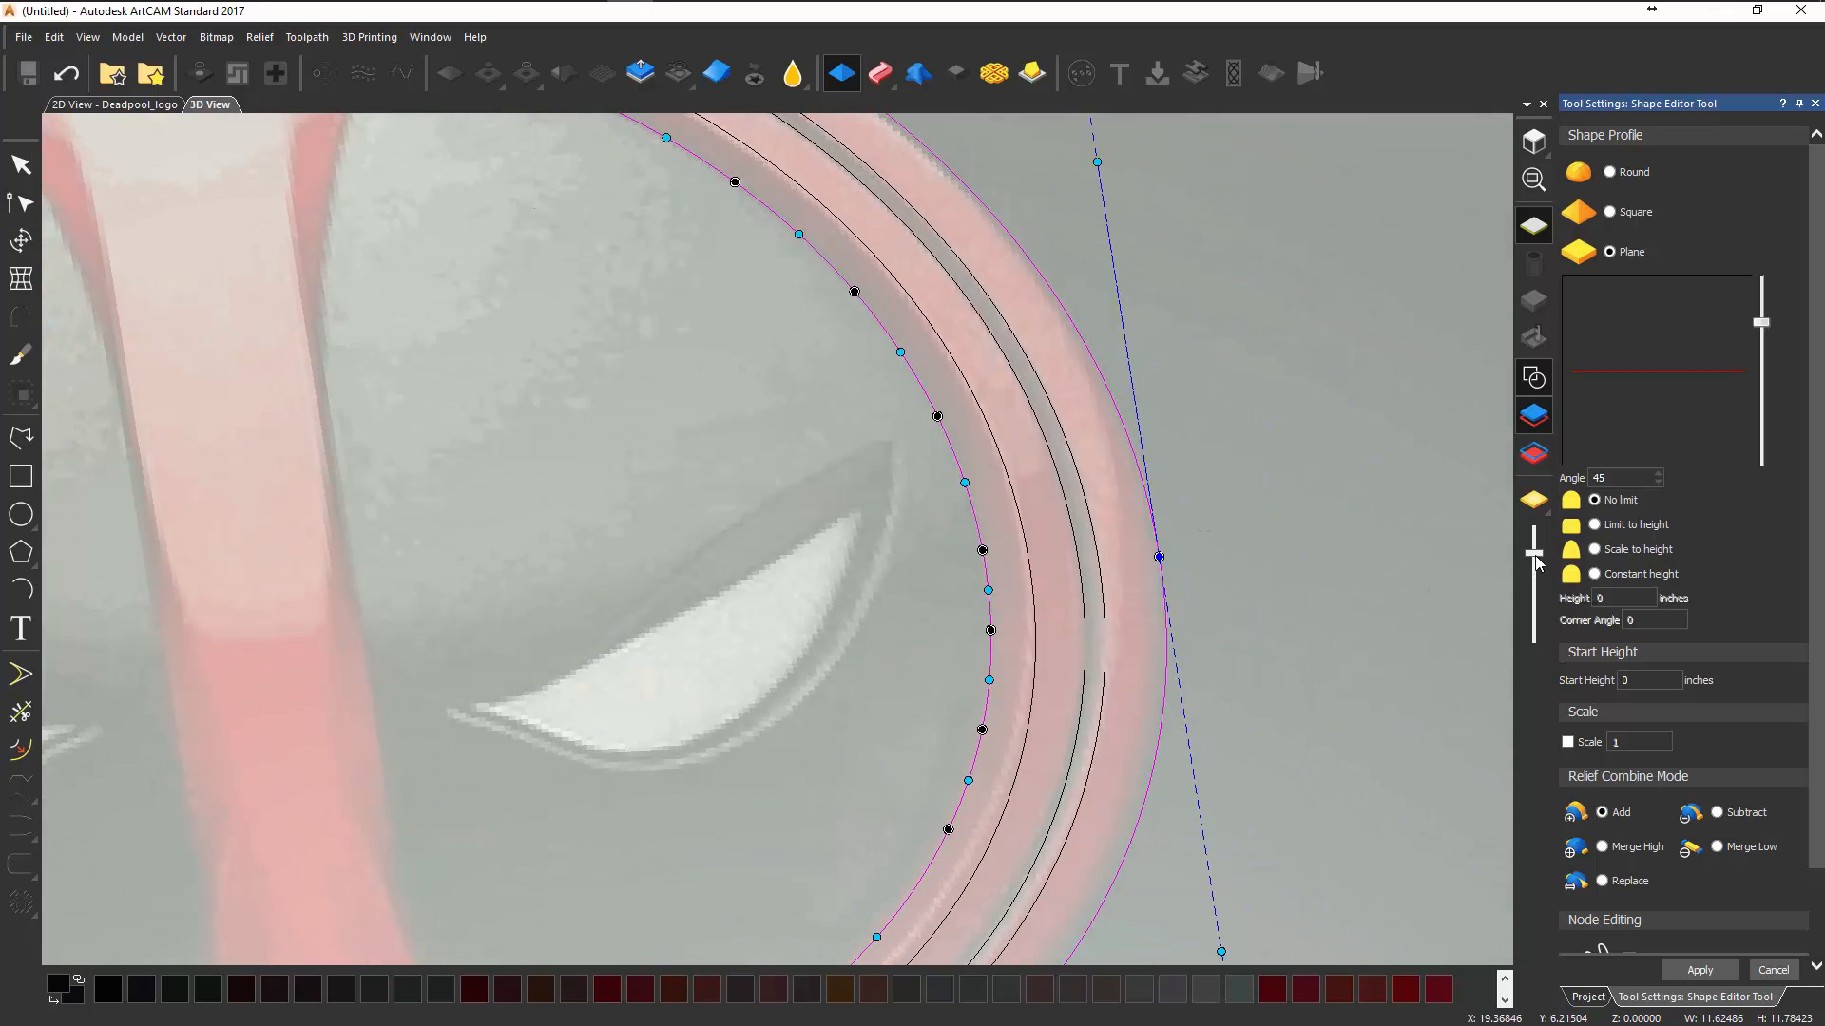
{"action": "left_click_drag", "start_coordinate": [1538, 561], "coordinate": [1535, 643]}
{"action": "middle_click_drag", "start_coordinate": [1370, 688], "coordinate": [1246, 688]}
{"action": "scroll", "coordinate": [1194, 639], "scroll_direction": "down", "scroll_amount": 4}
{"action": "middle_click_drag", "start_coordinate": [1022, 602], "coordinate": [1098, 541]}
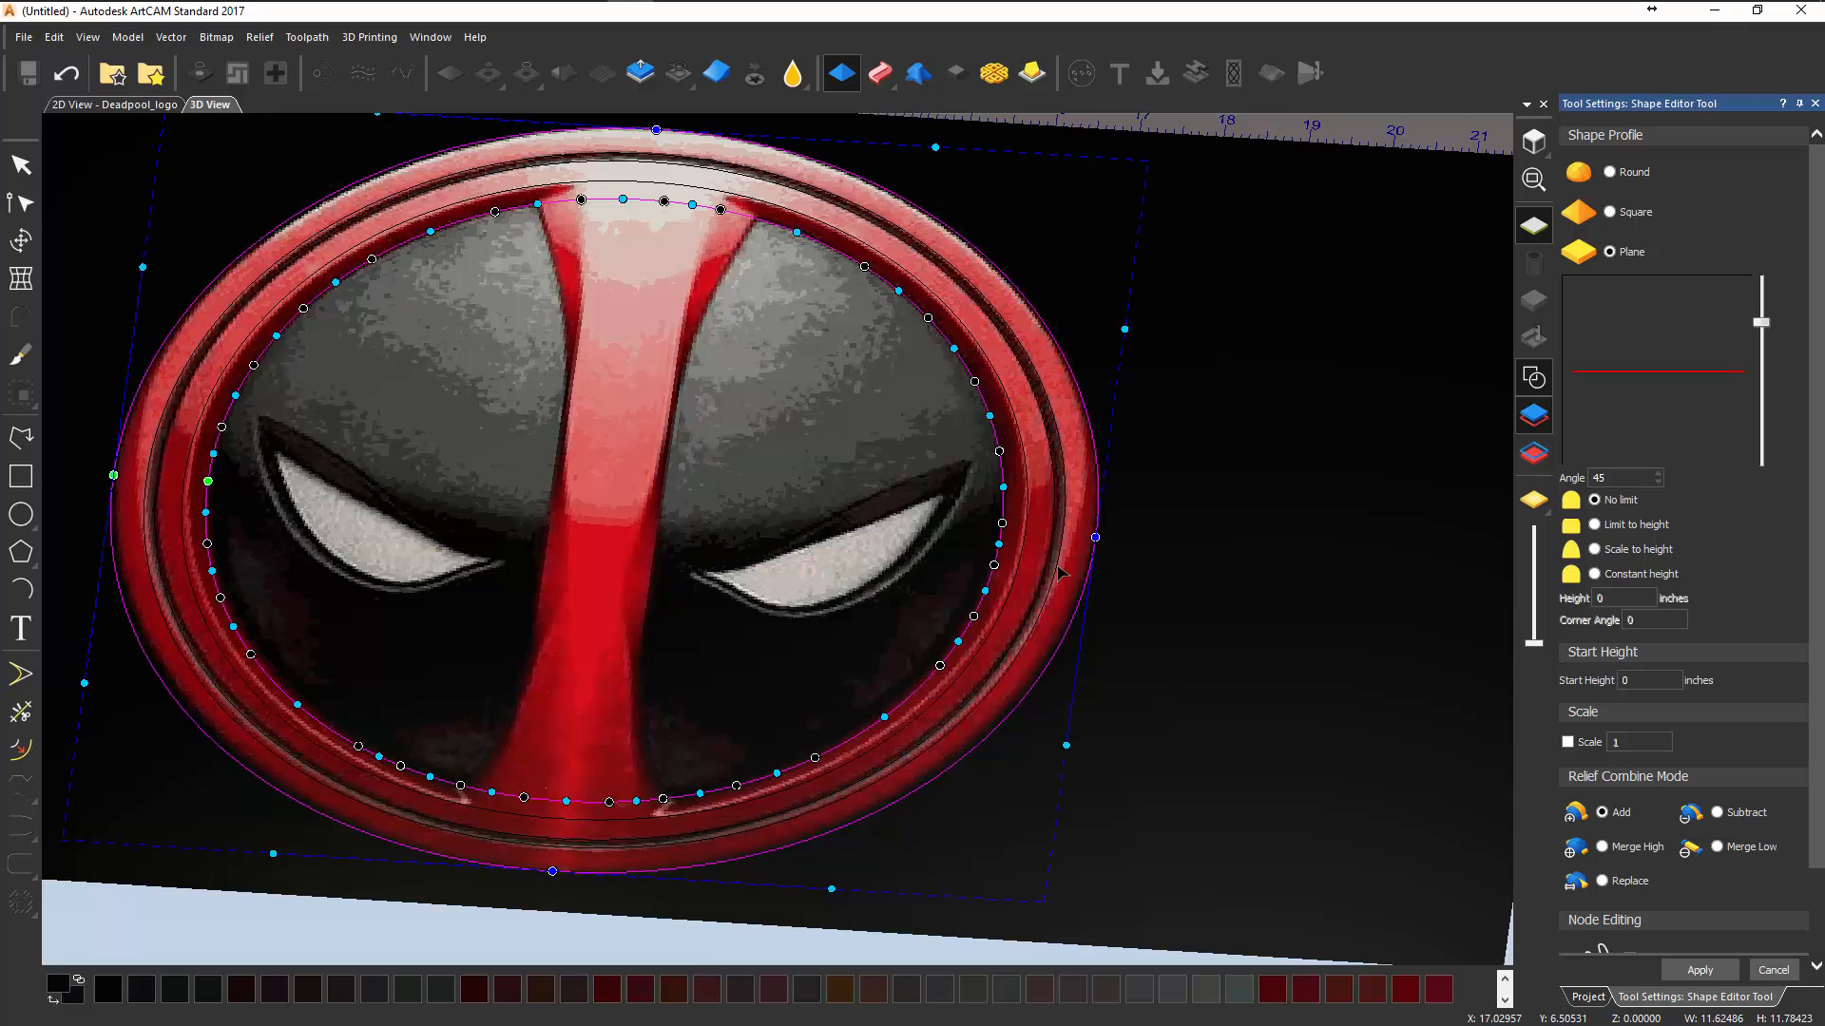
- Fade the logo bitmap about halfway in the 3D view to see the ring surface between the selected circles
{"action": "scroll", "coordinate": [1062, 573], "scroll_direction": "up", "scroll_amount": 5}
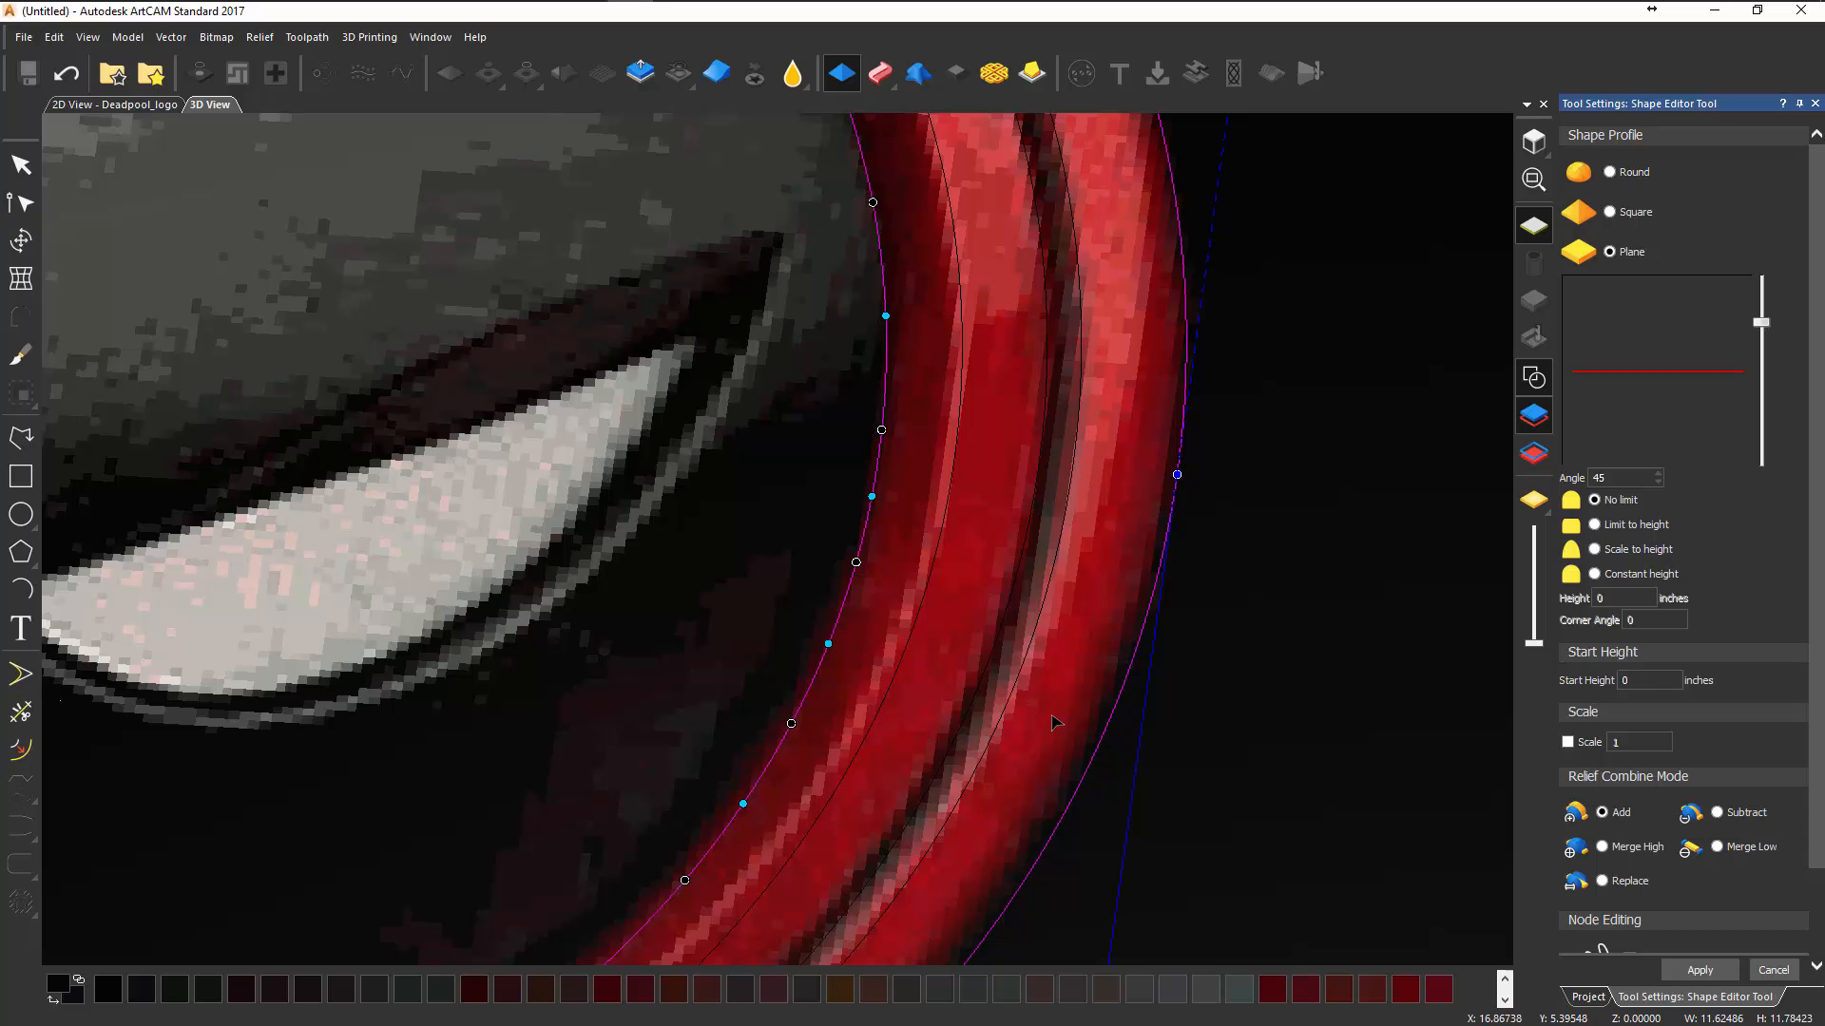
{"action": "left_click_drag", "start_coordinate": [917, 697], "coordinate": [925, 586]}
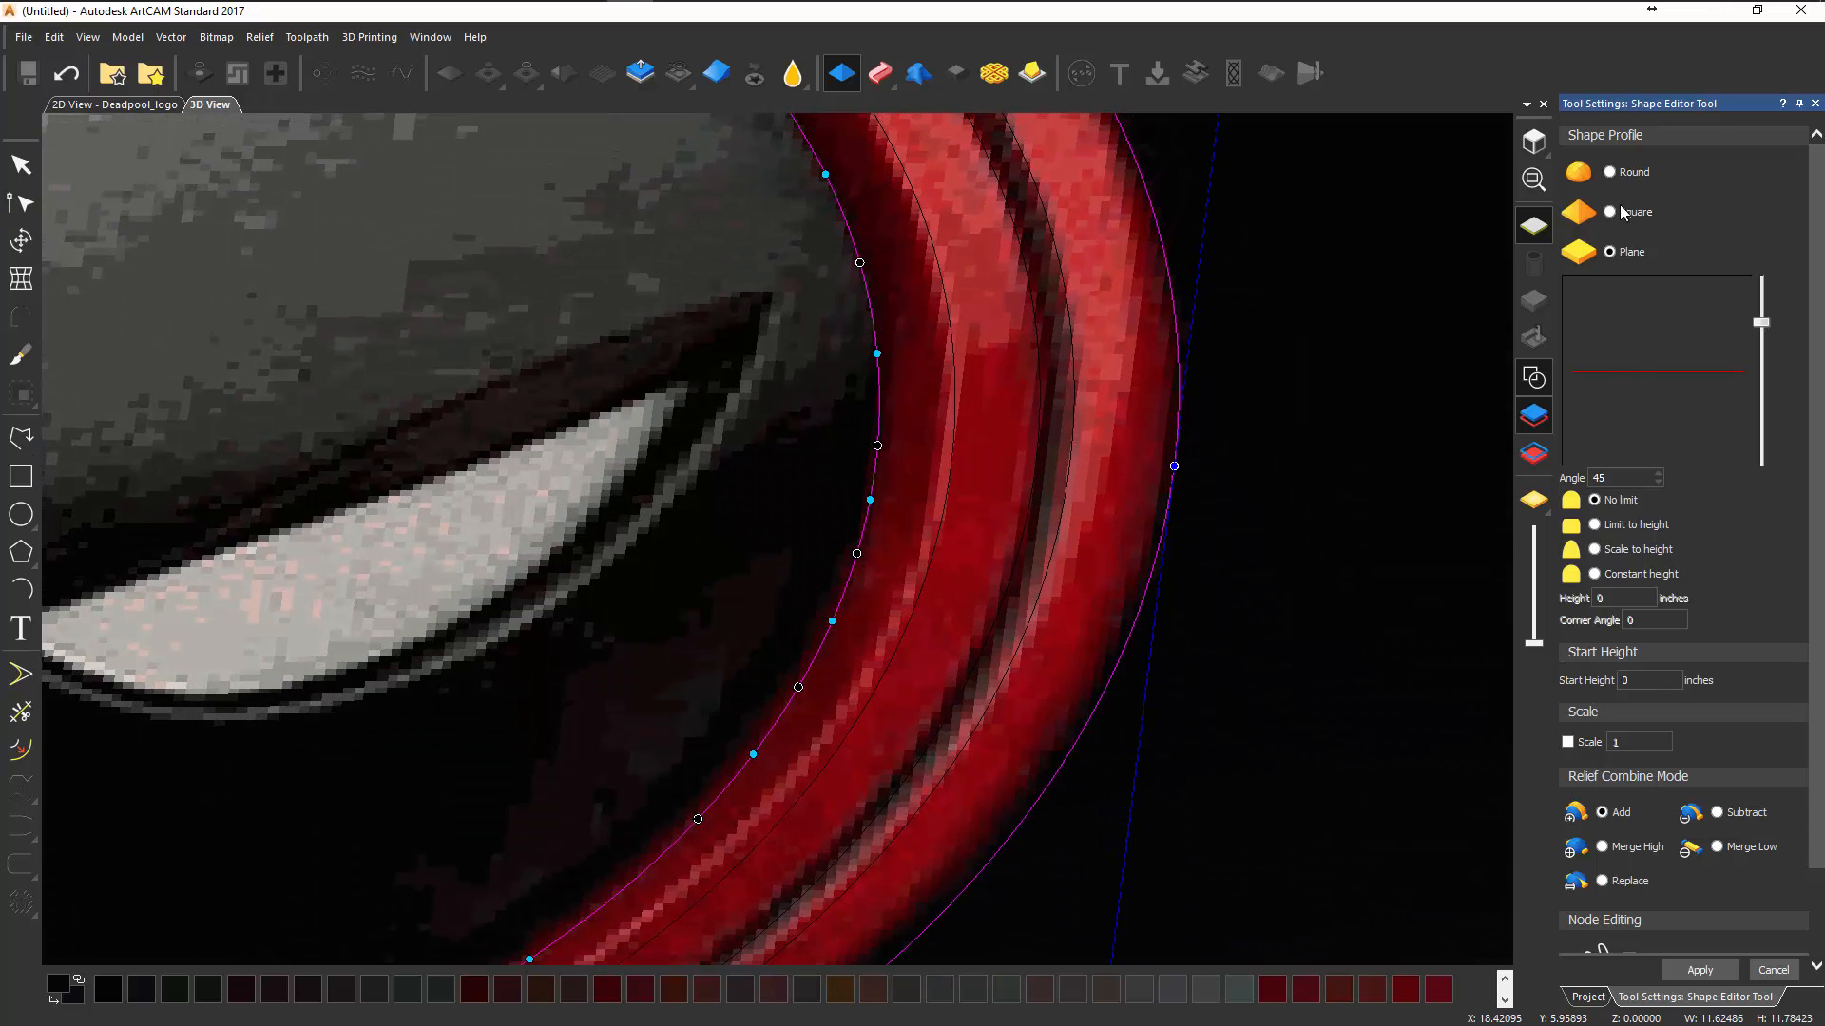
{"action": "left_click_drag", "start_coordinate": [1540, 648], "coordinate": [1530, 576]}
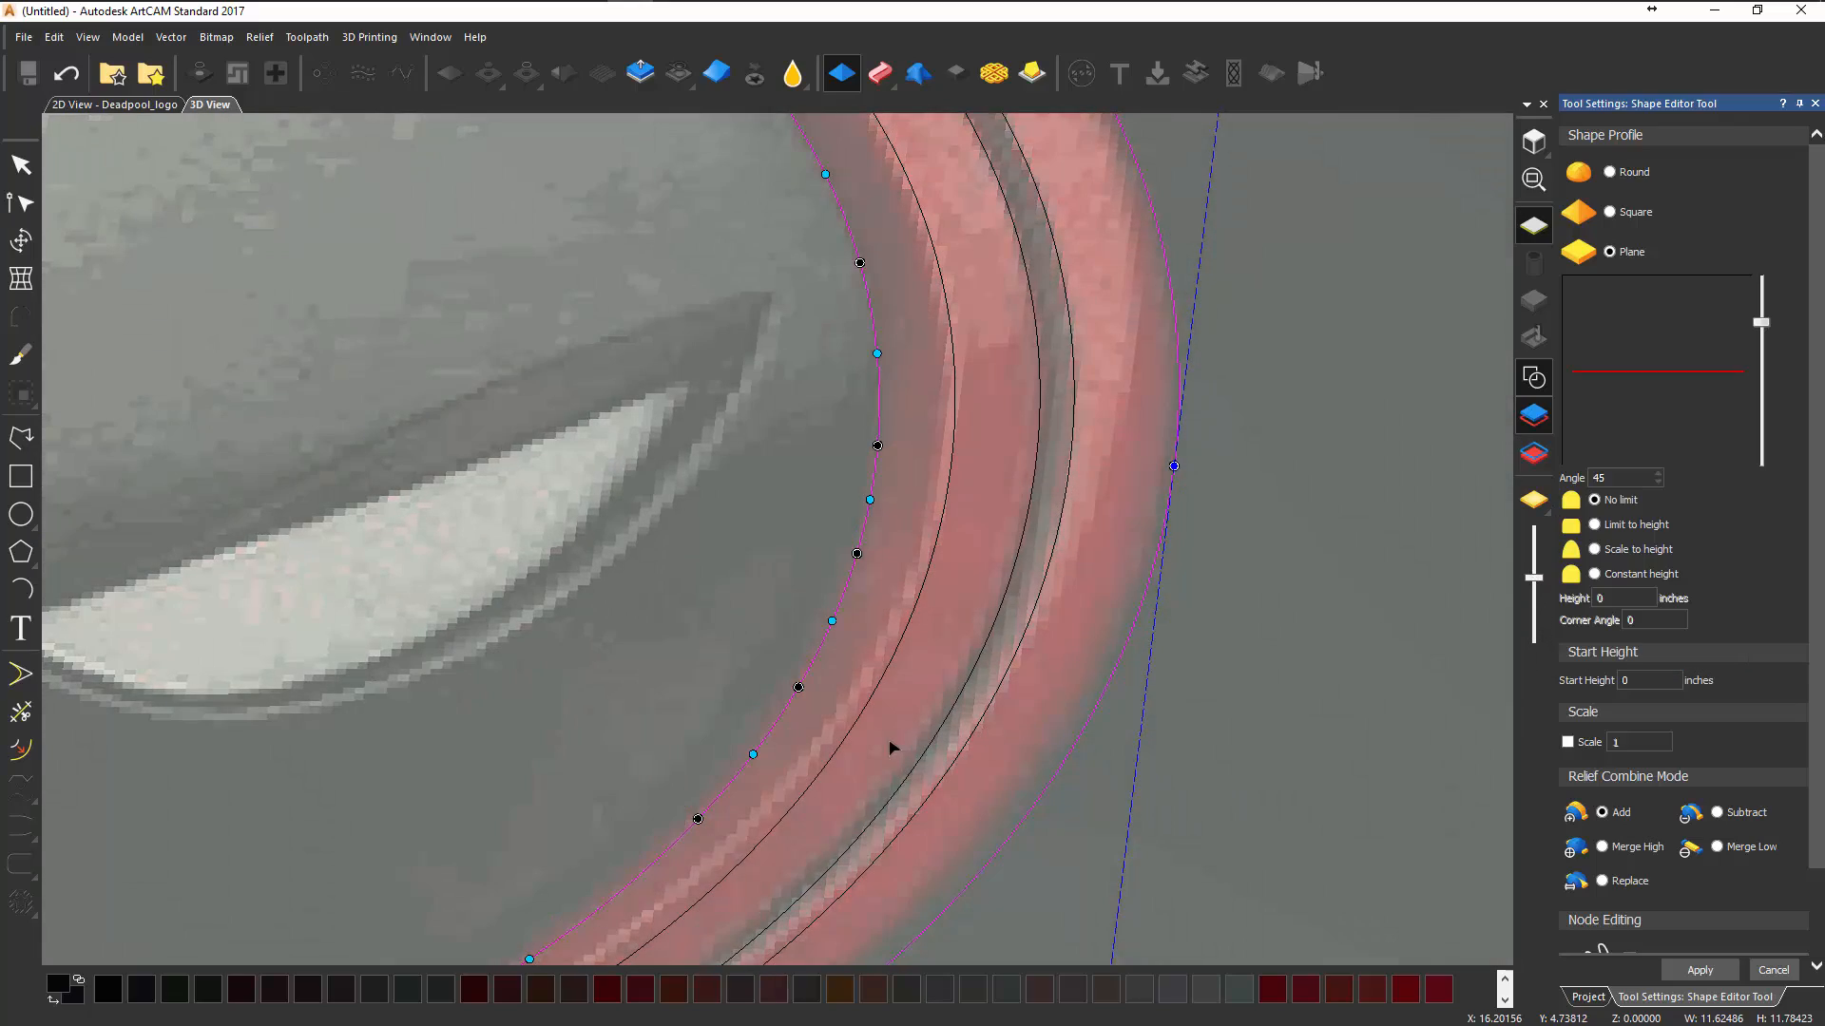
{"action": "middle_click_drag", "start_coordinate": [892, 743], "coordinate": [962, 604]}
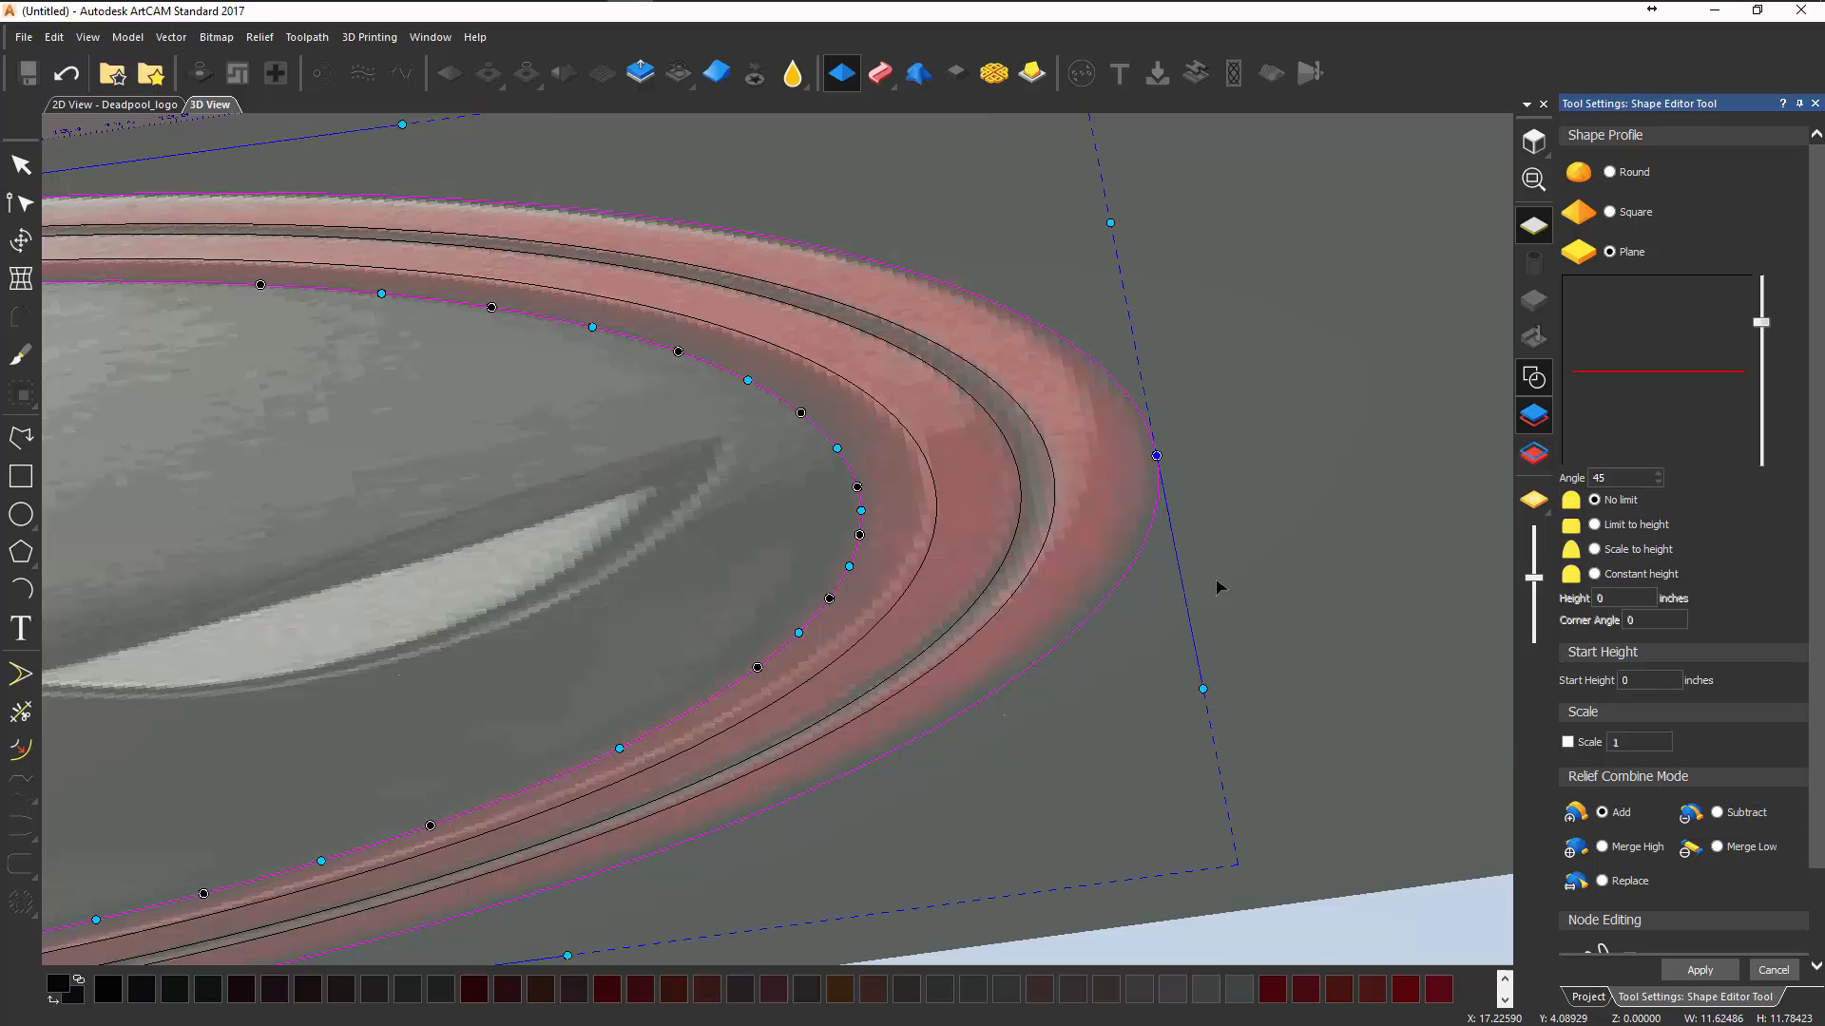
{"action": "middle_click_drag", "start_coordinate": [1221, 543], "coordinate": [1233, 588]}
{"action": "middle_click_drag", "start_coordinate": [1041, 803], "coordinate": [912, 802]}
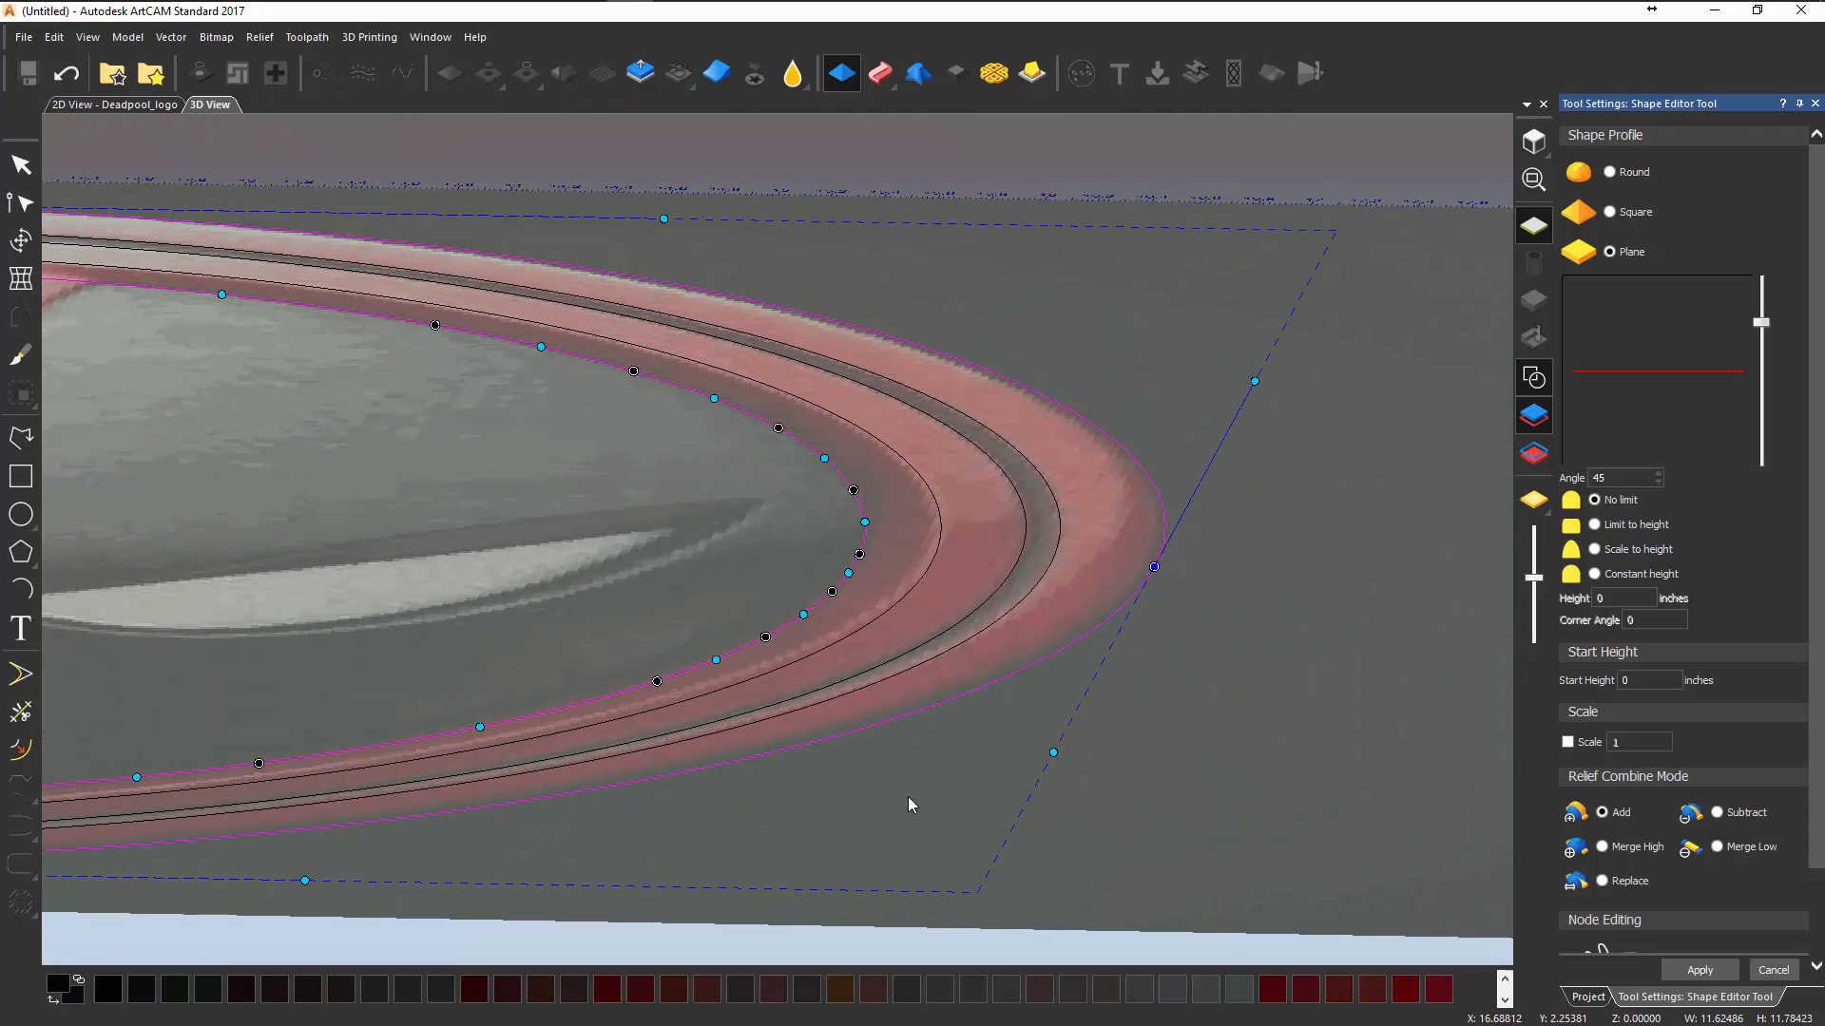
- Give the outer ring a square shape profile with a start height of 0.2 inches
{"action": "left_click", "coordinate": [1611, 214]}
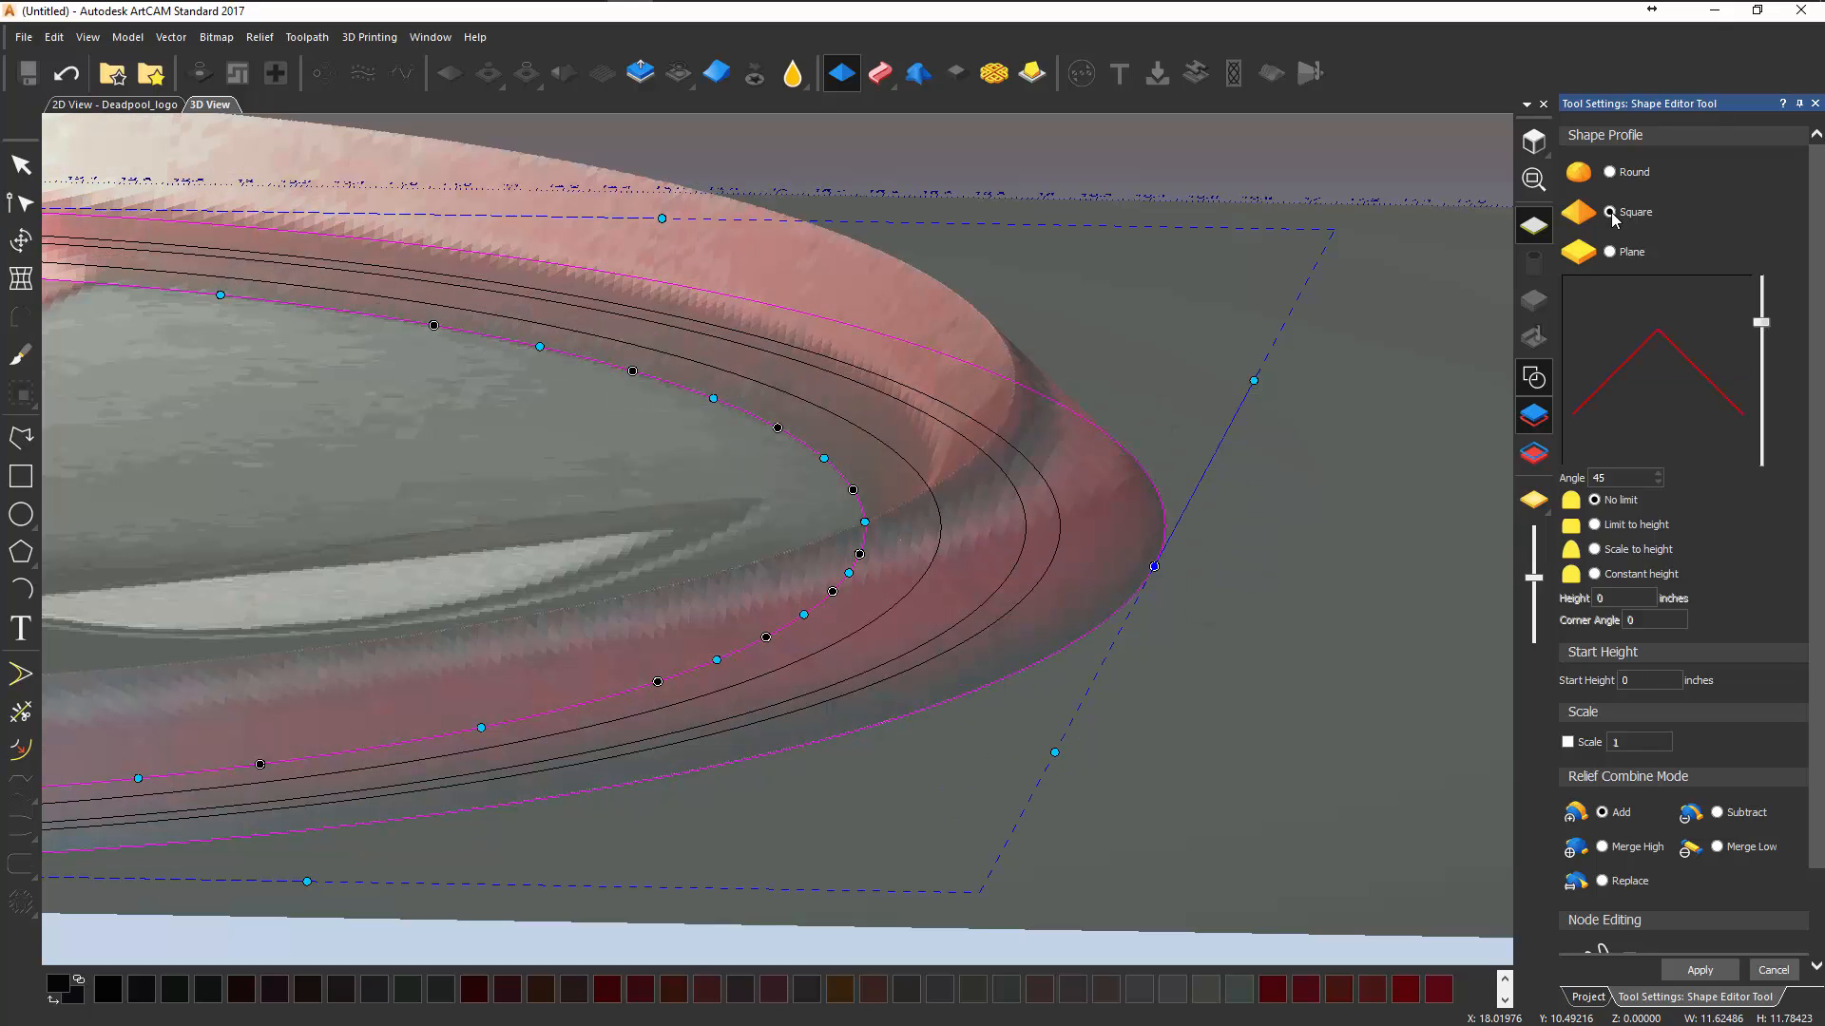
{"action": "left_click", "coordinate": [1649, 681]}
{"action": "left_click_drag", "start_coordinate": [1590, 681], "coordinate": [1573, 680]}
{"action": "type", "text": ".2"}
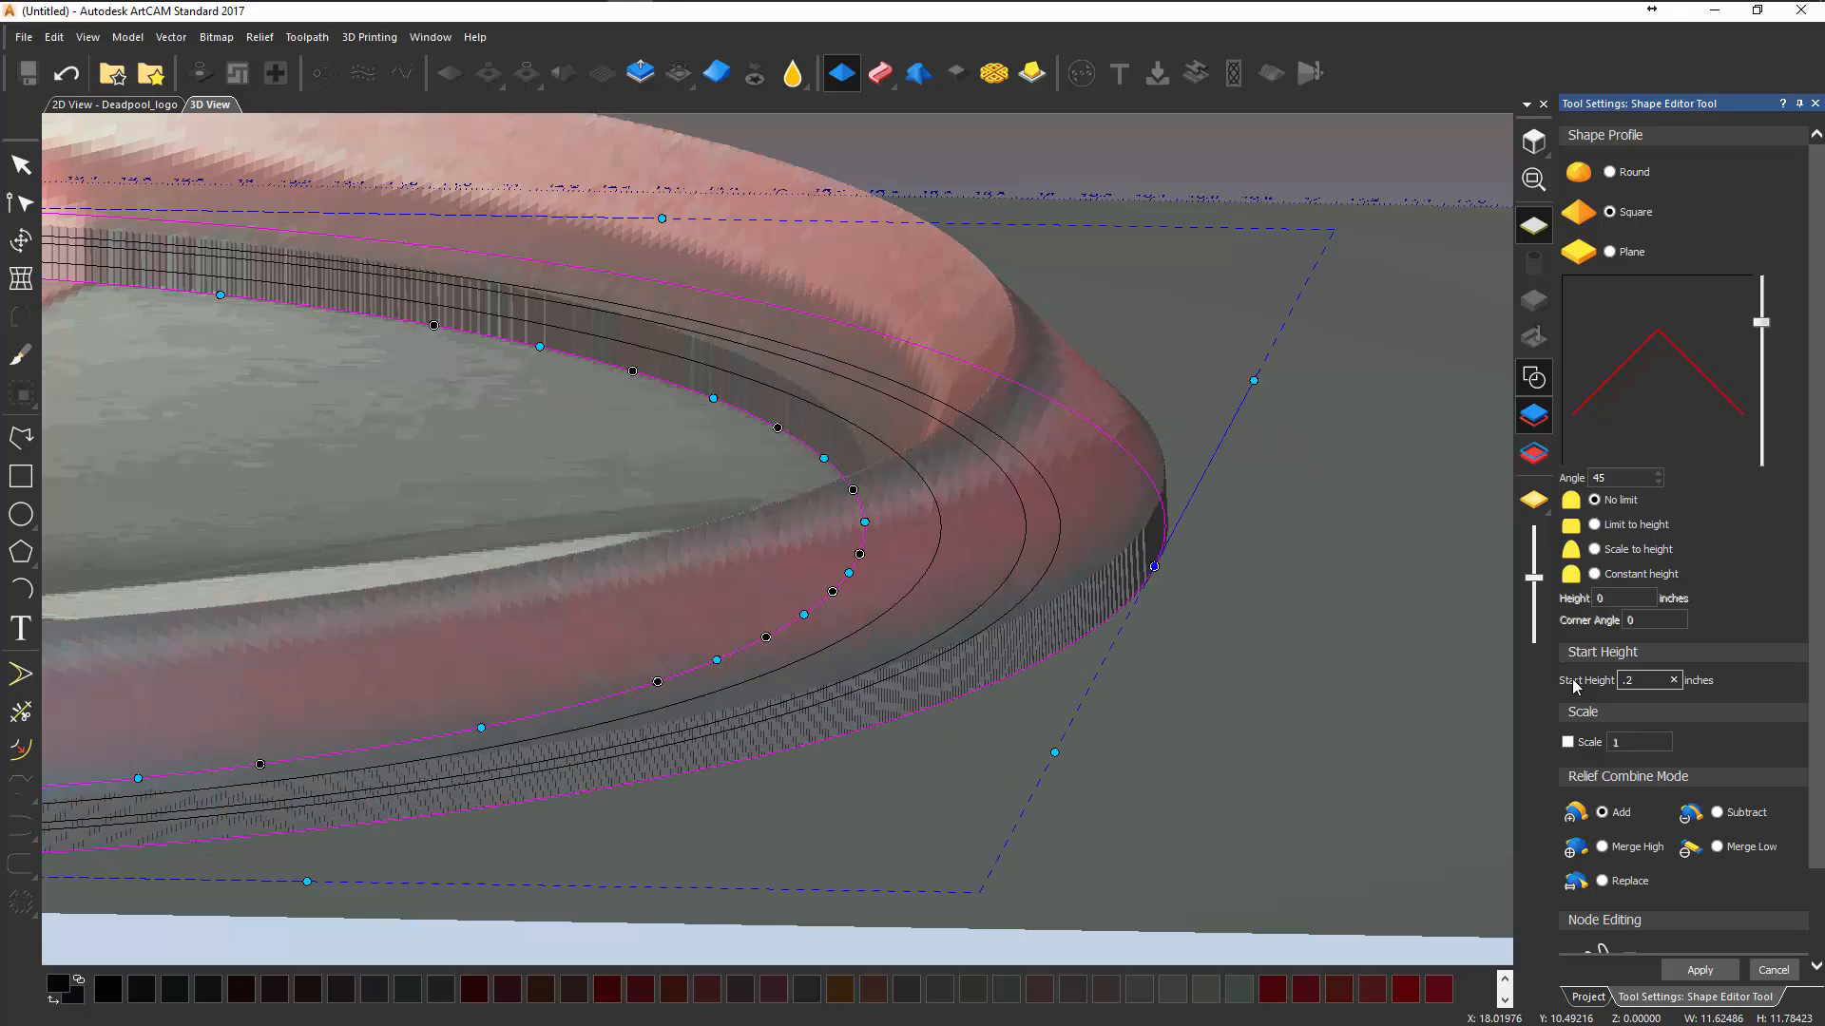
- Limit the ring's square profile to a height of 0.05 inches
{"action": "left_click", "coordinate": [1595, 525]}
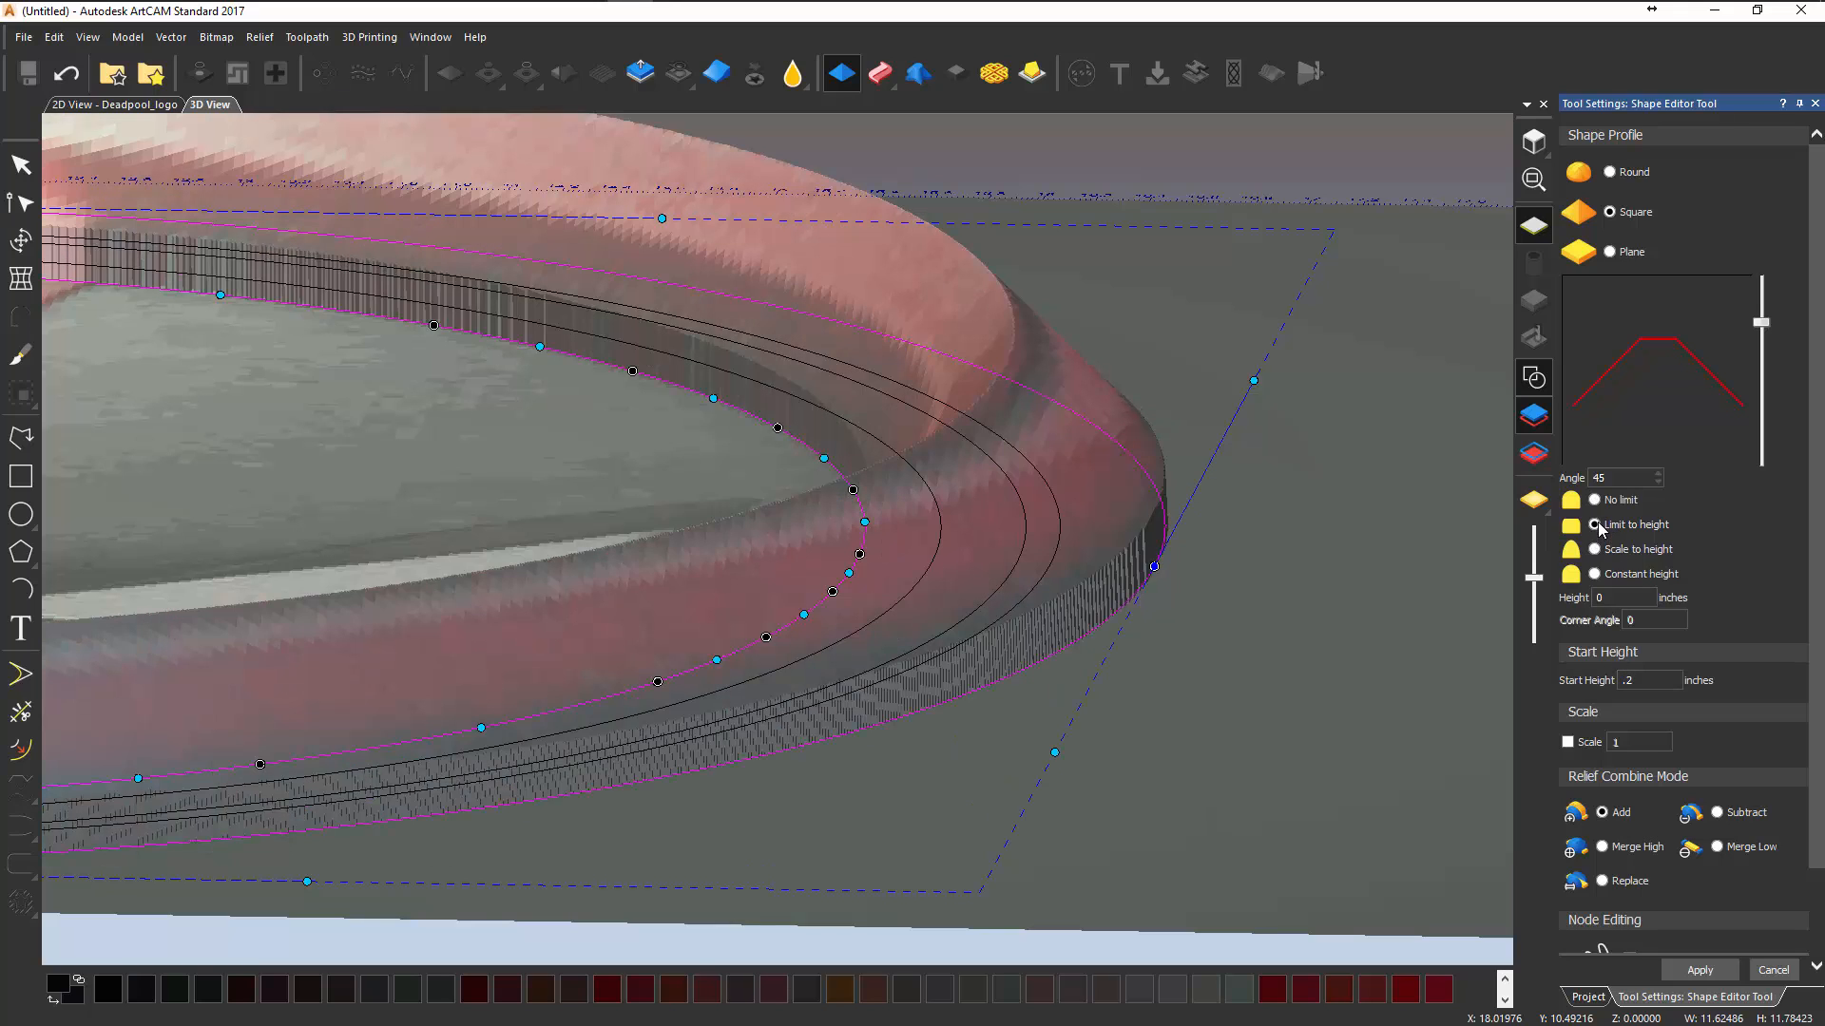
{"action": "left_click", "coordinate": [1620, 598]}
{"action": "left_click_drag", "start_coordinate": [1583, 595], "coordinate": [1572, 596]}
{"action": "type", "text": "0.05"}
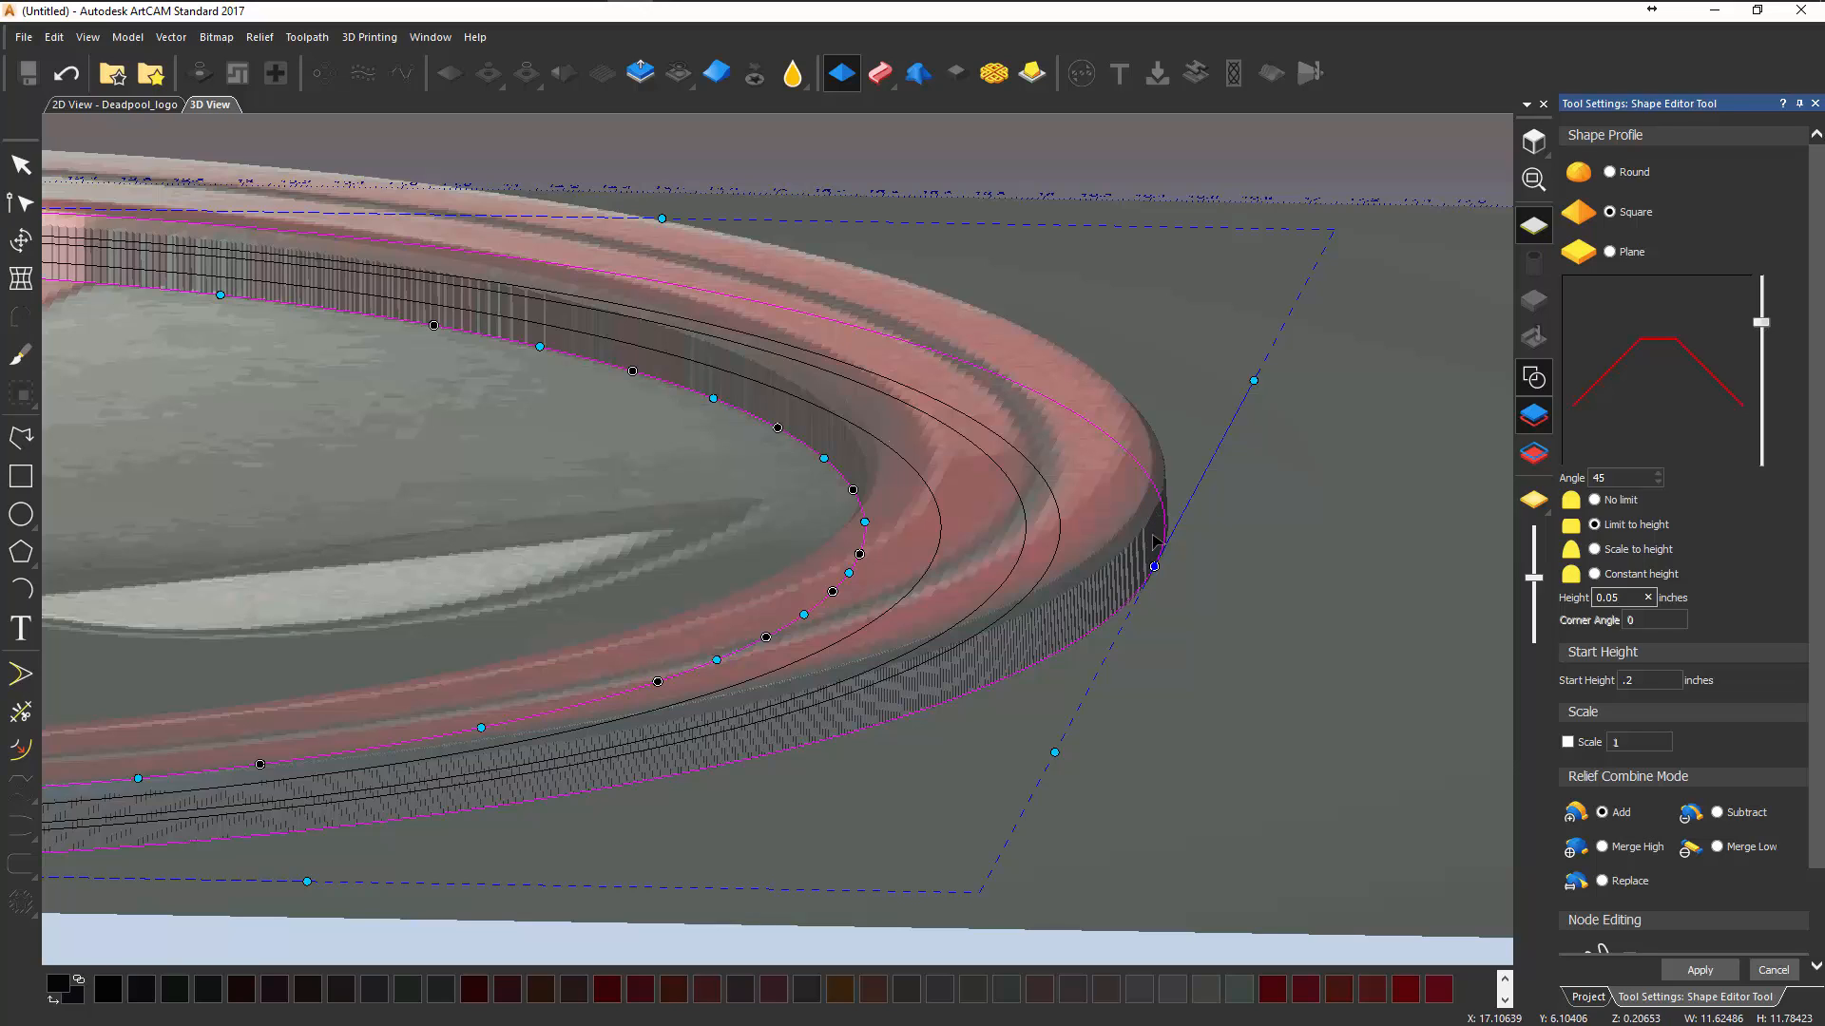
- Reduce the ring's profile angle to 40 degrees, apply the shape, and close the Shape Editor with the selection cleared
{"action": "double_click", "coordinate": [1620, 680]}
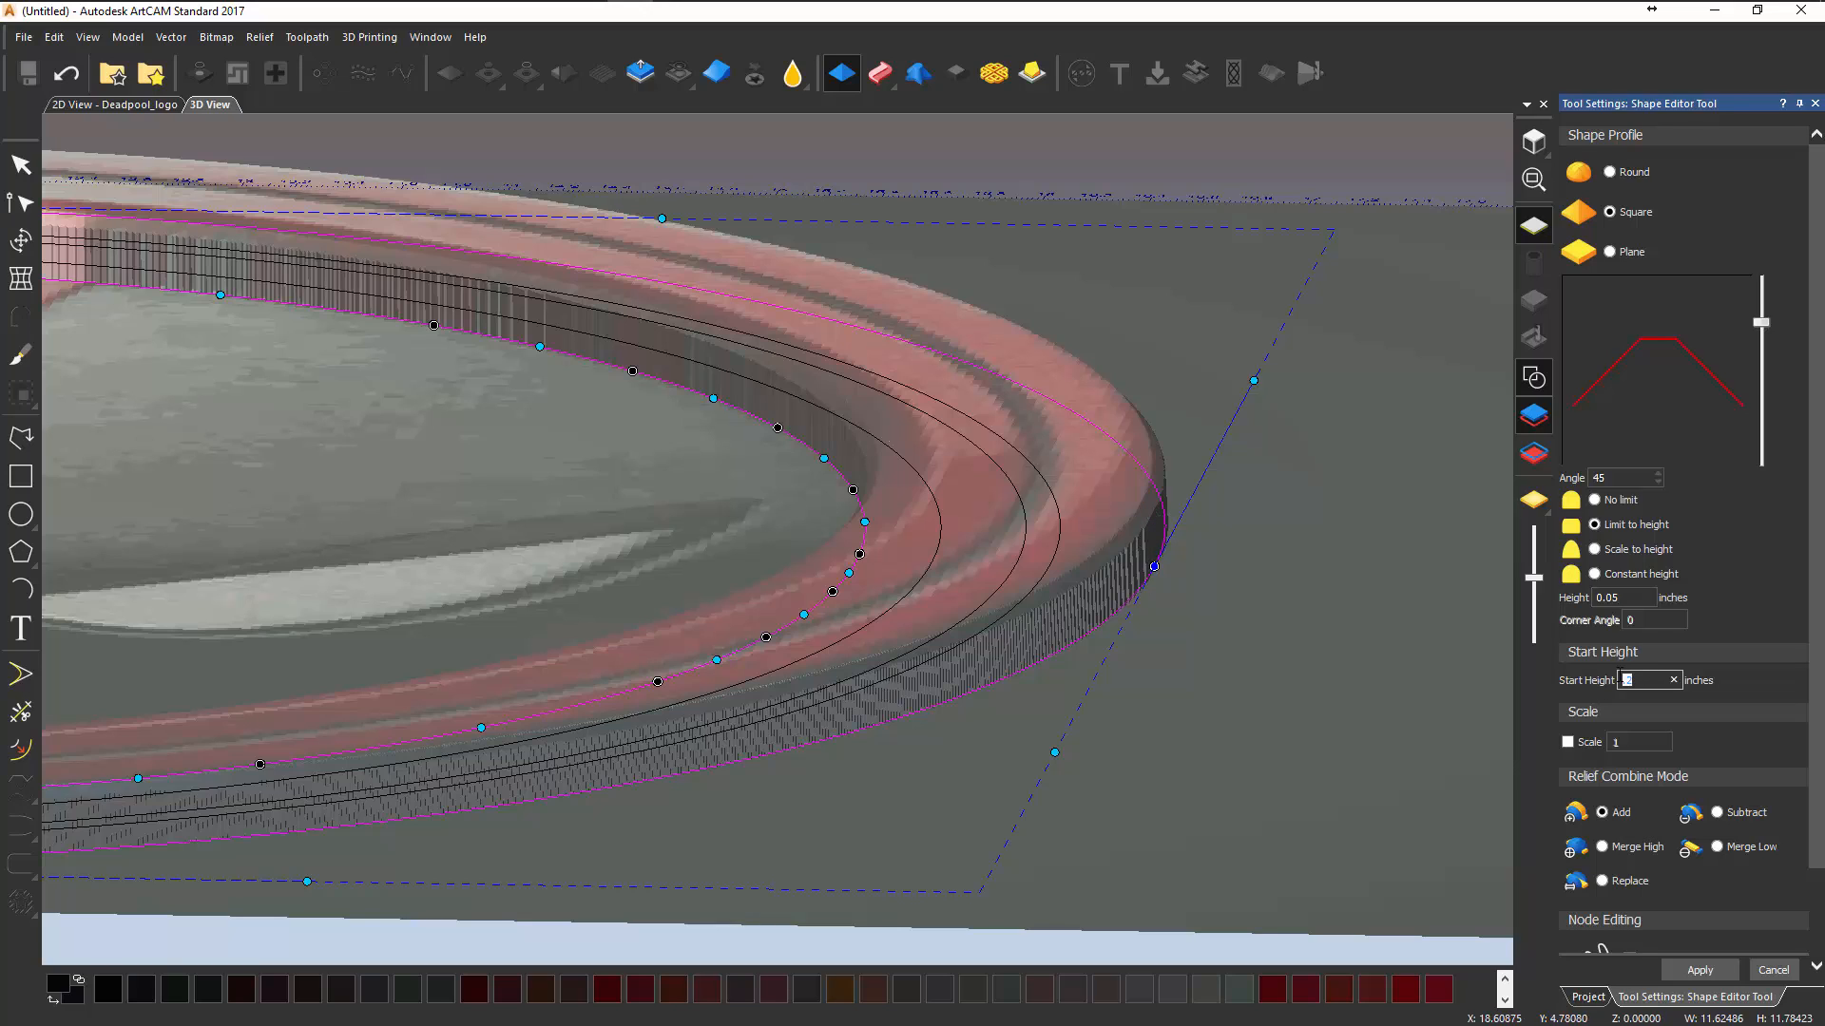
{"action": "double_click", "coordinate": [1607, 597]}
{"action": "mouse_move", "coordinate": [1774, 321]}
{"action": "left_mouse_down"}
{"action": "mouse_move", "coordinate": [1763, 350]}
{"action": "mouse_move", "coordinate": [1764, 326]}
{"action": "left_mouse_up"}
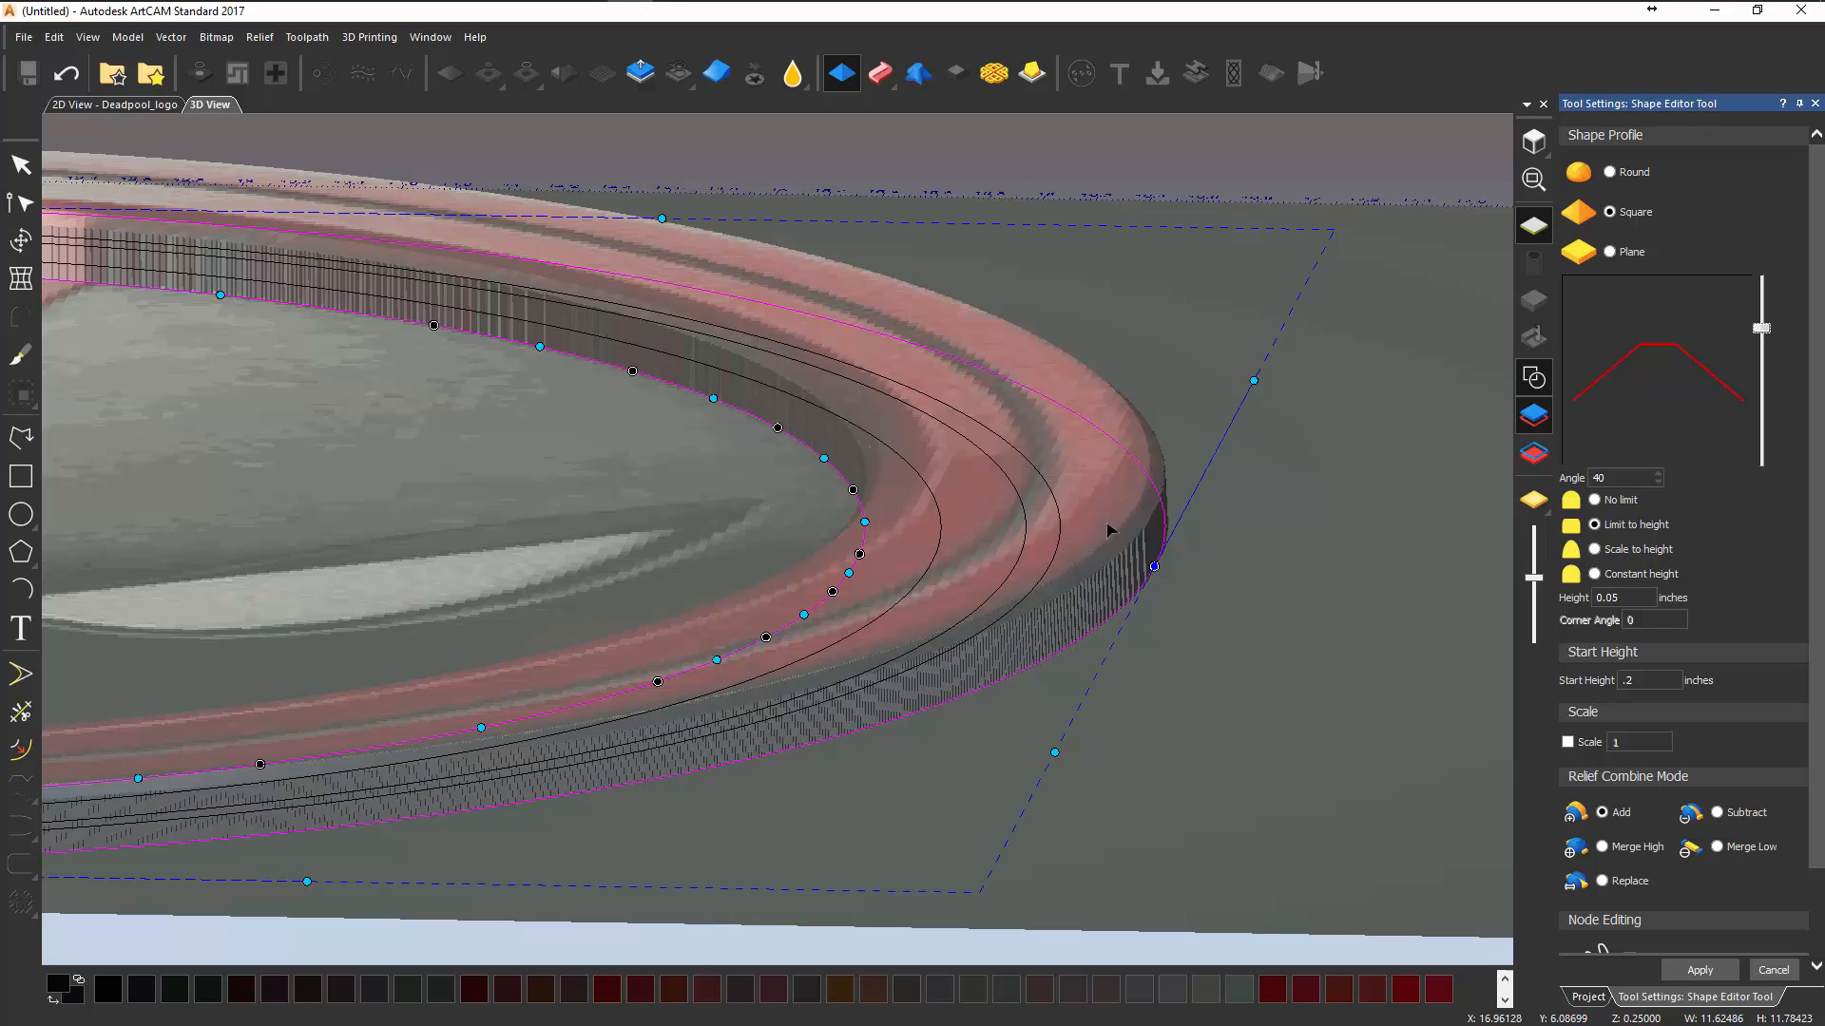
{"action": "left_click", "coordinate": [1700, 970]}
{"action": "left_click", "coordinate": [1774, 970]}
{"action": "left_click", "coordinate": [1319, 589]}
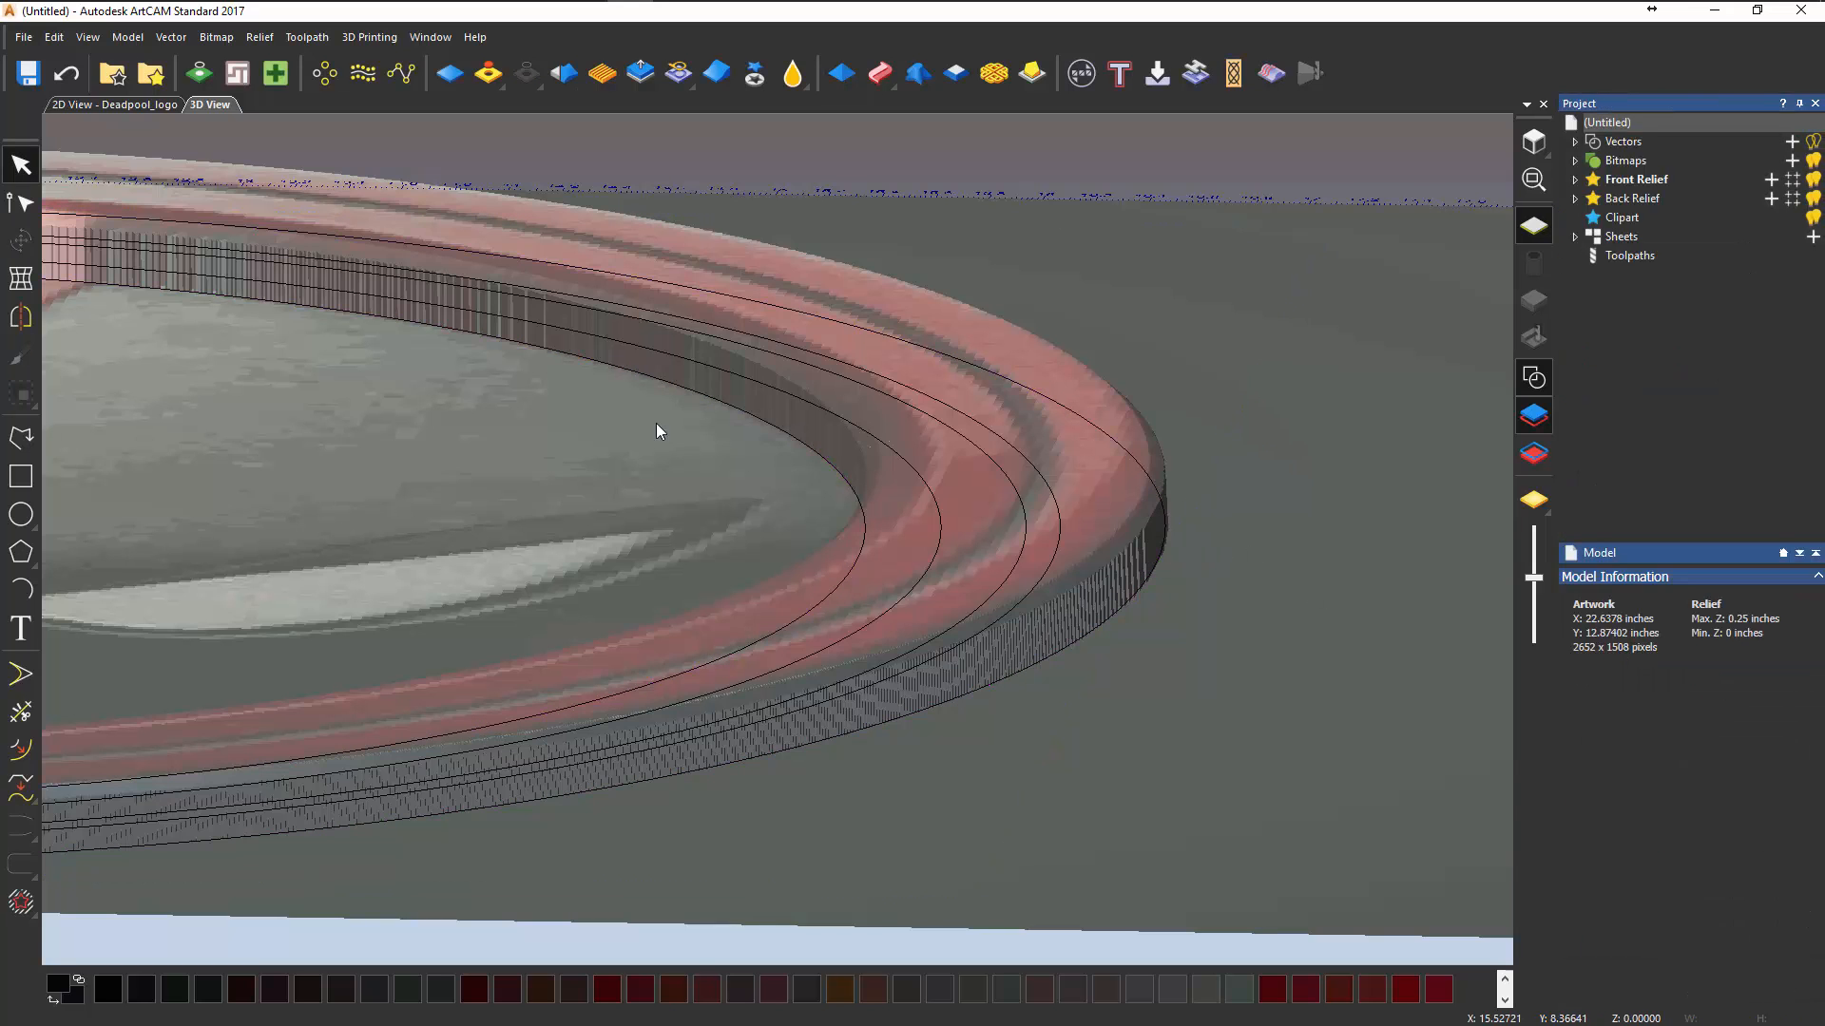
- Select the two middle circles bounding the ring's dark groove and open them in the Shape Editor
{"action": "left_click_drag", "start_coordinate": [656, 424], "coordinate": [650, 570]}
{"action": "left_click_drag", "start_coordinate": [965, 587], "coordinate": [1131, 538]}
{"action": "scroll", "coordinate": [1052, 515], "scroll_direction": "up", "scroll_amount": 5}
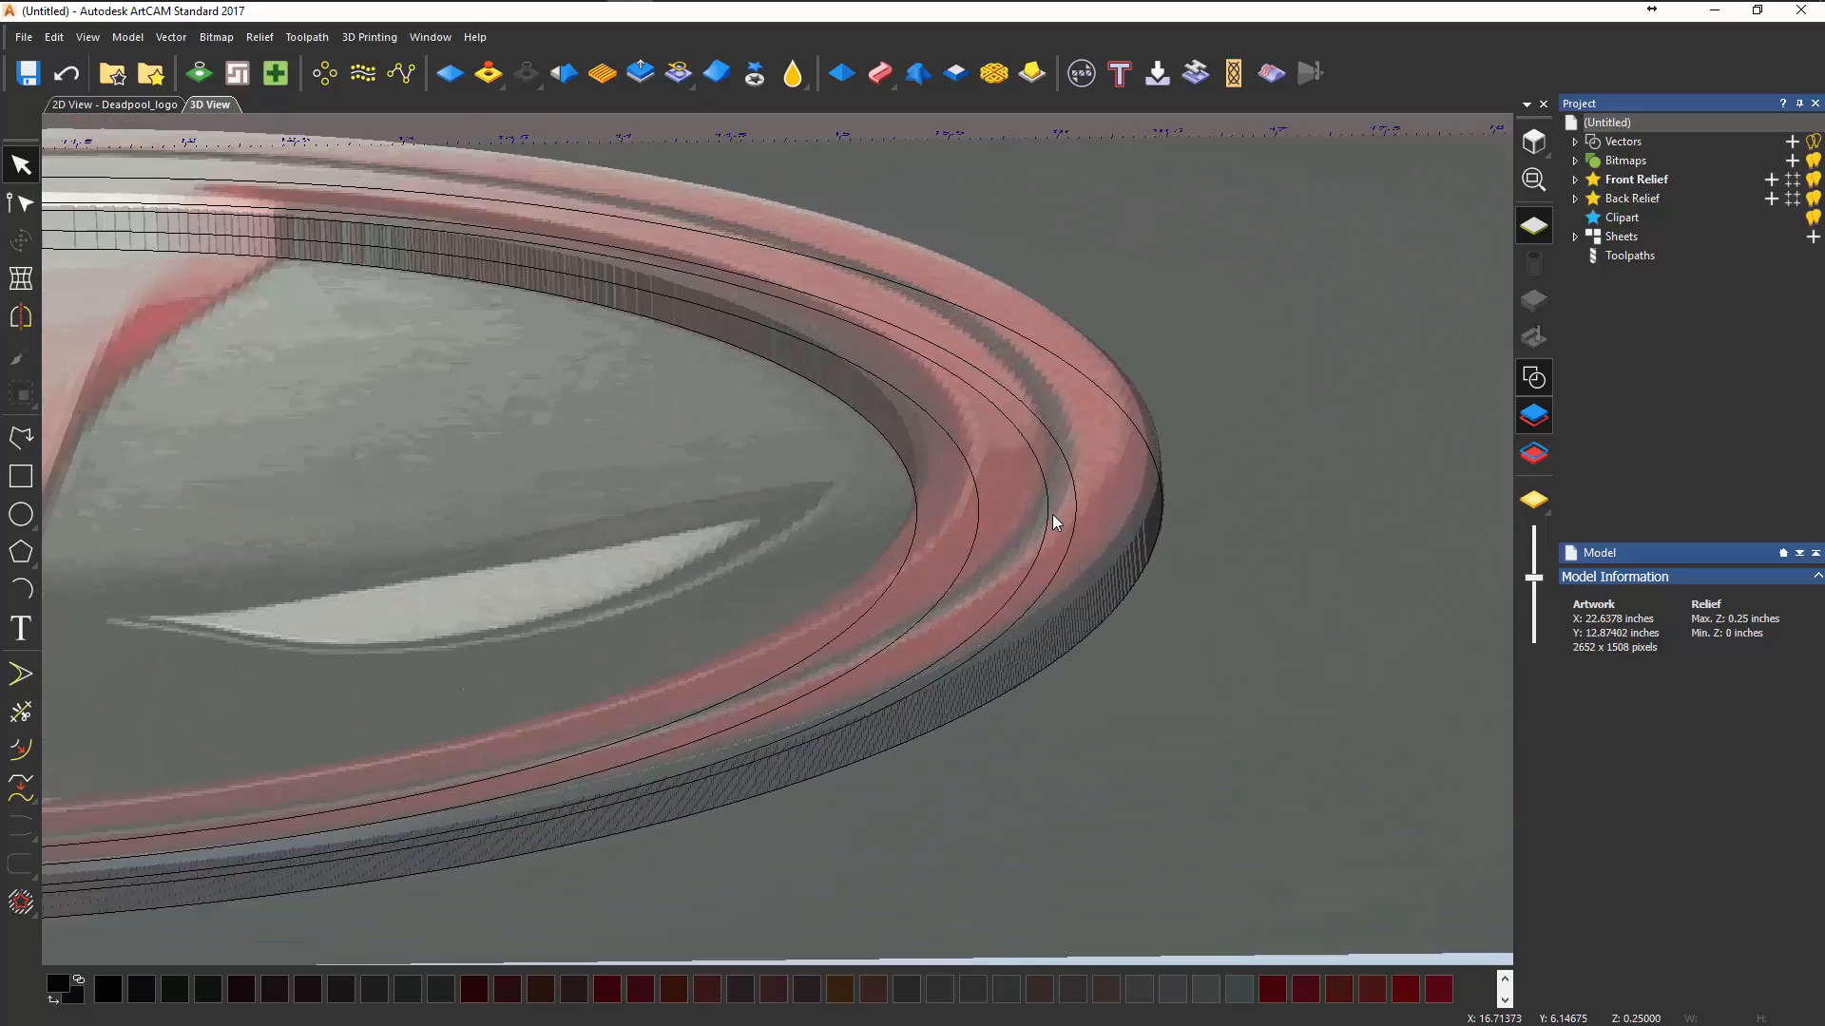
{"action": "left_click_drag", "start_coordinate": [1007, 504], "coordinate": [1007, 505]}
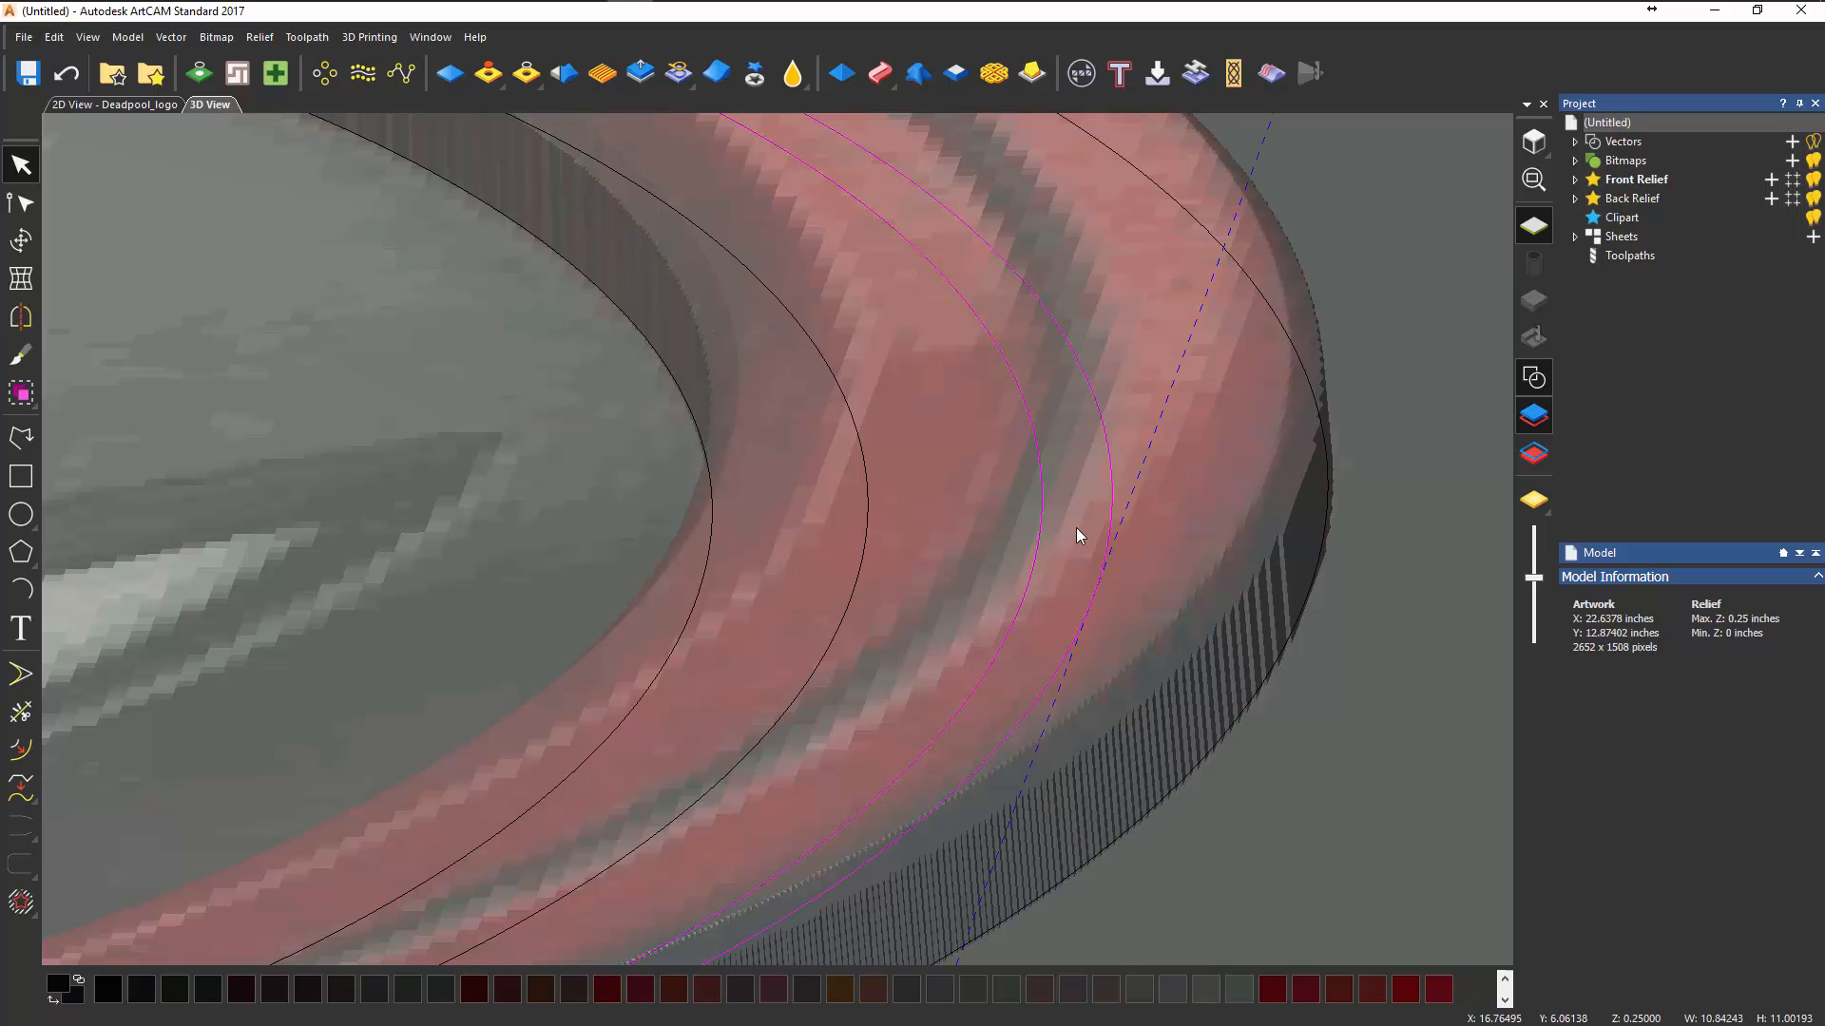
{"action": "scroll", "coordinate": [1074, 527], "scroll_direction": "down", "scroll_amount": 2}
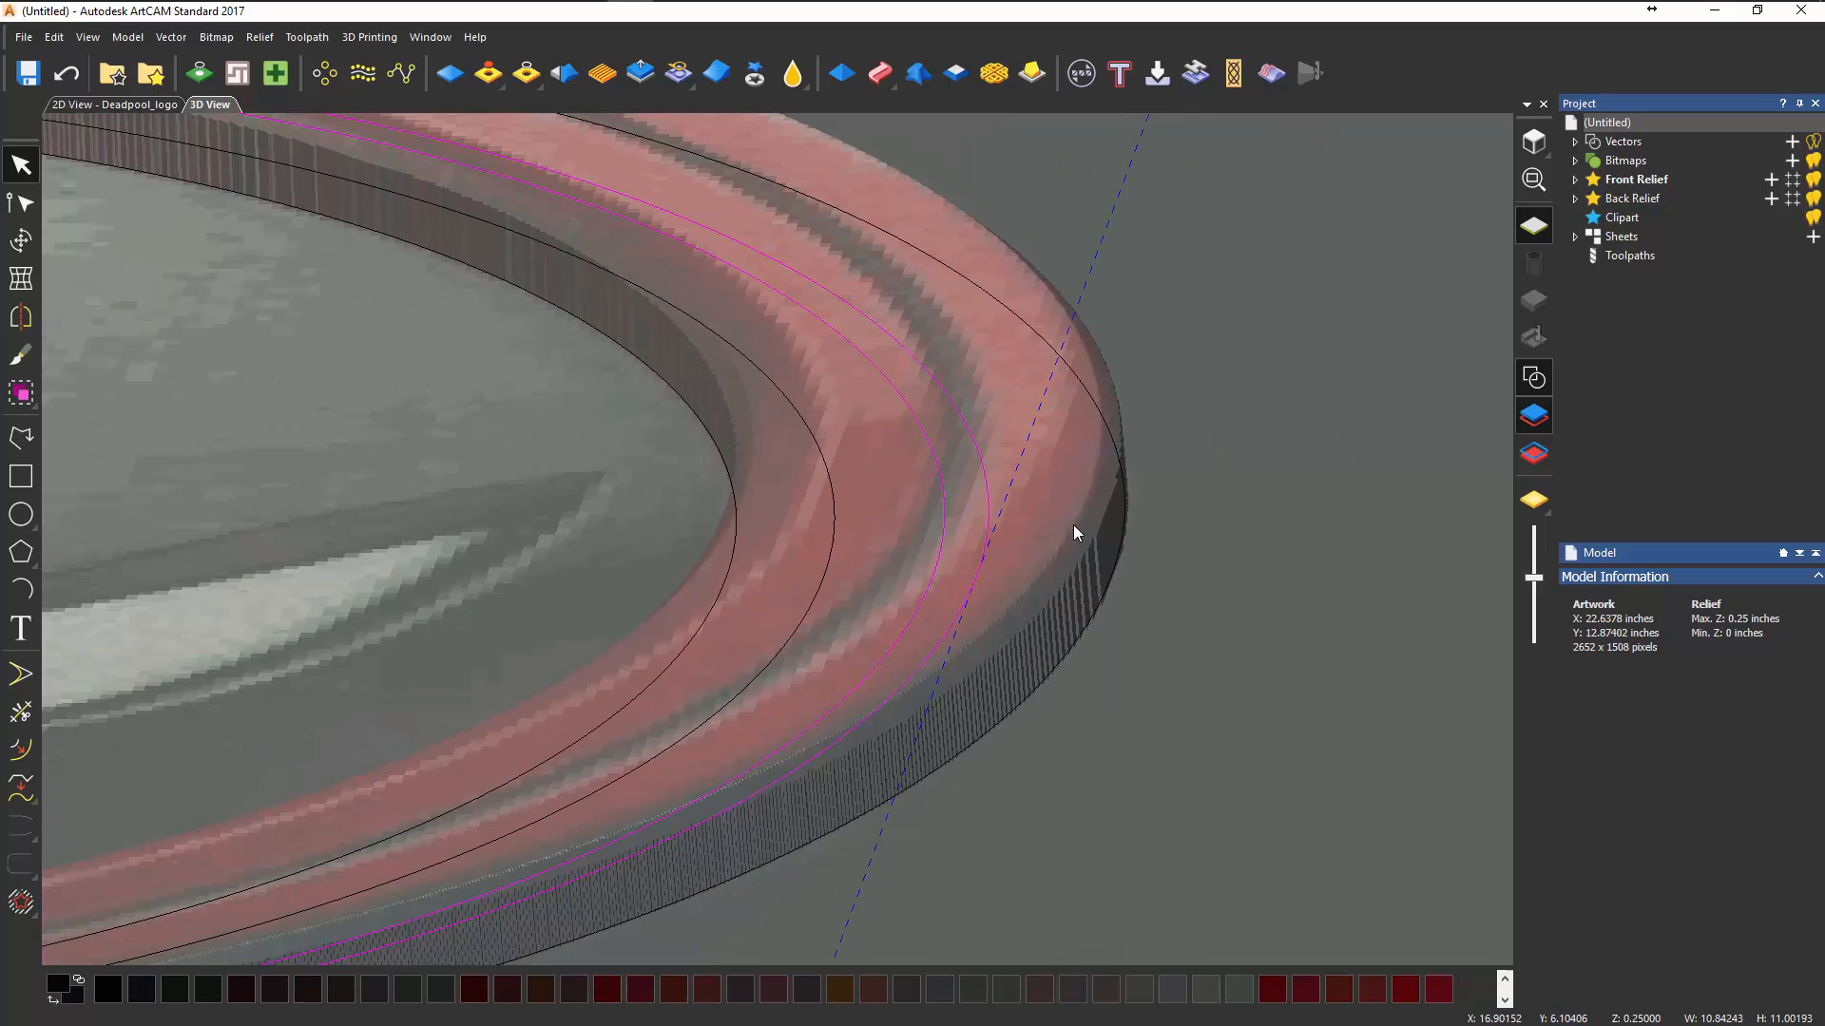
{"action": "double_click", "coordinate": [954, 457]}
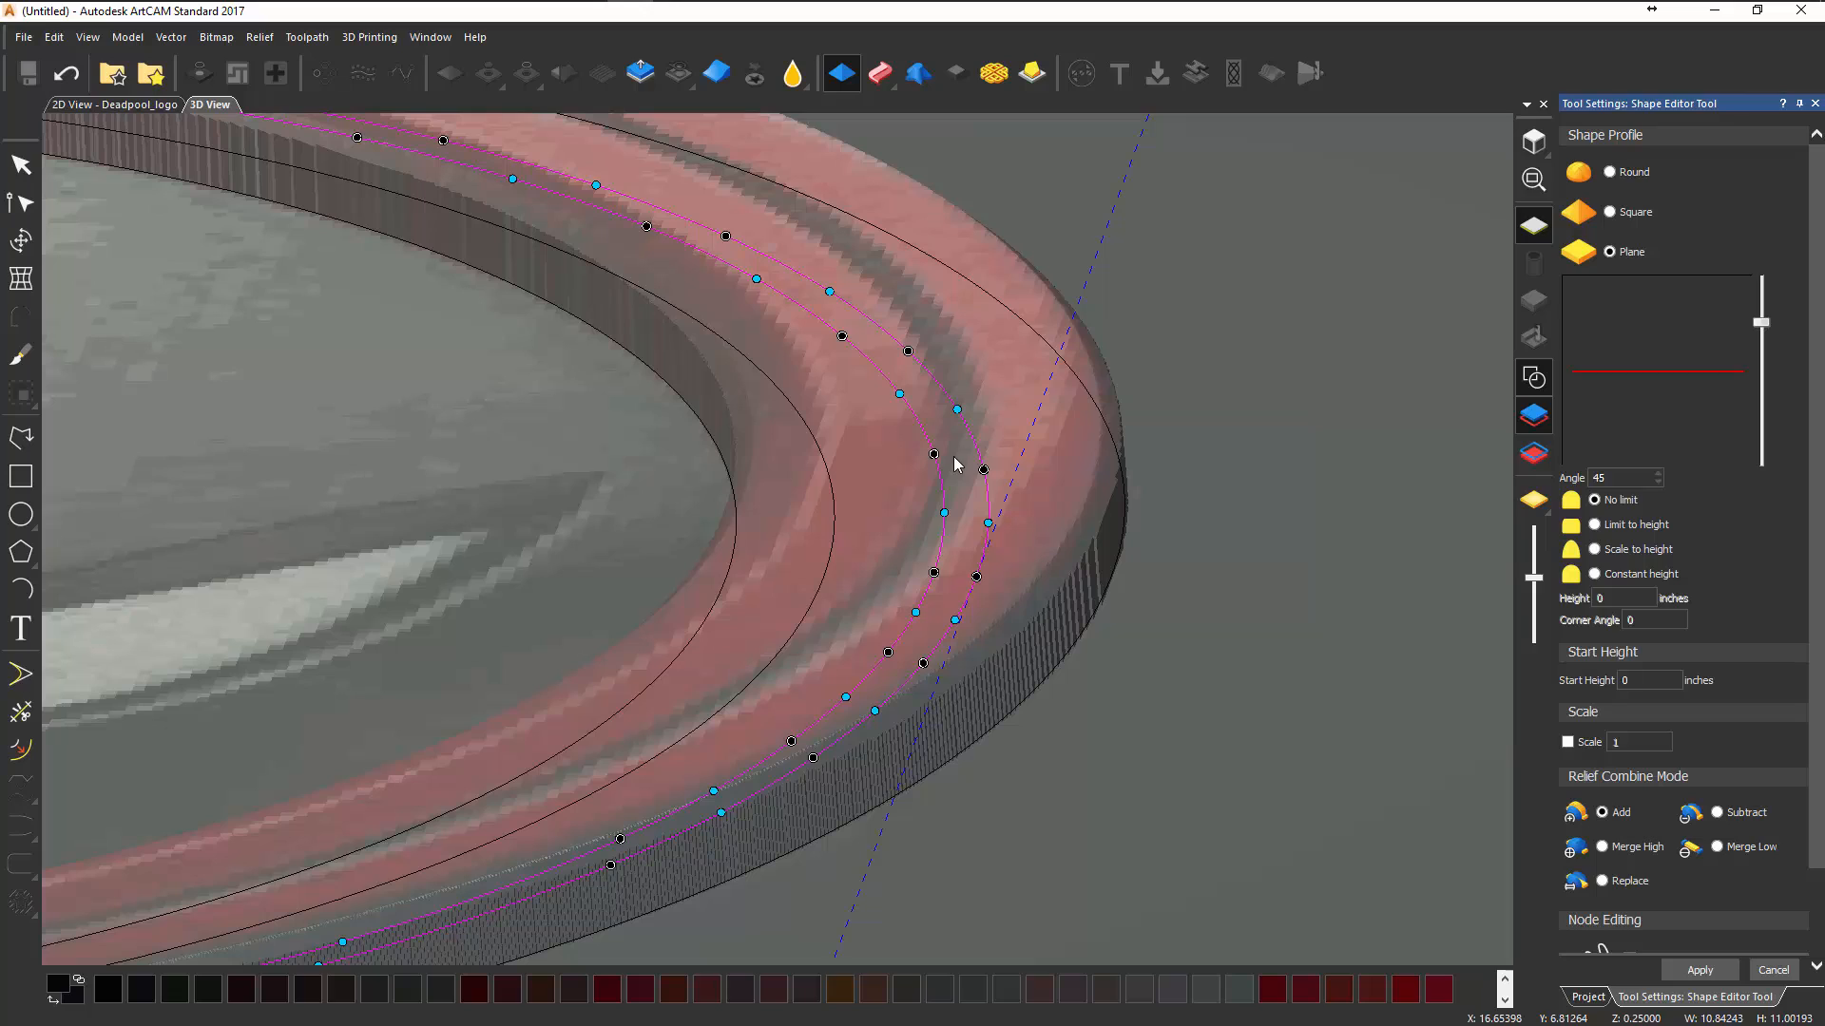
- Carve the groove between the two circles with a square profile at an angle of -33, and close the Shape Editor
{"action": "left_click", "coordinate": [1611, 215]}
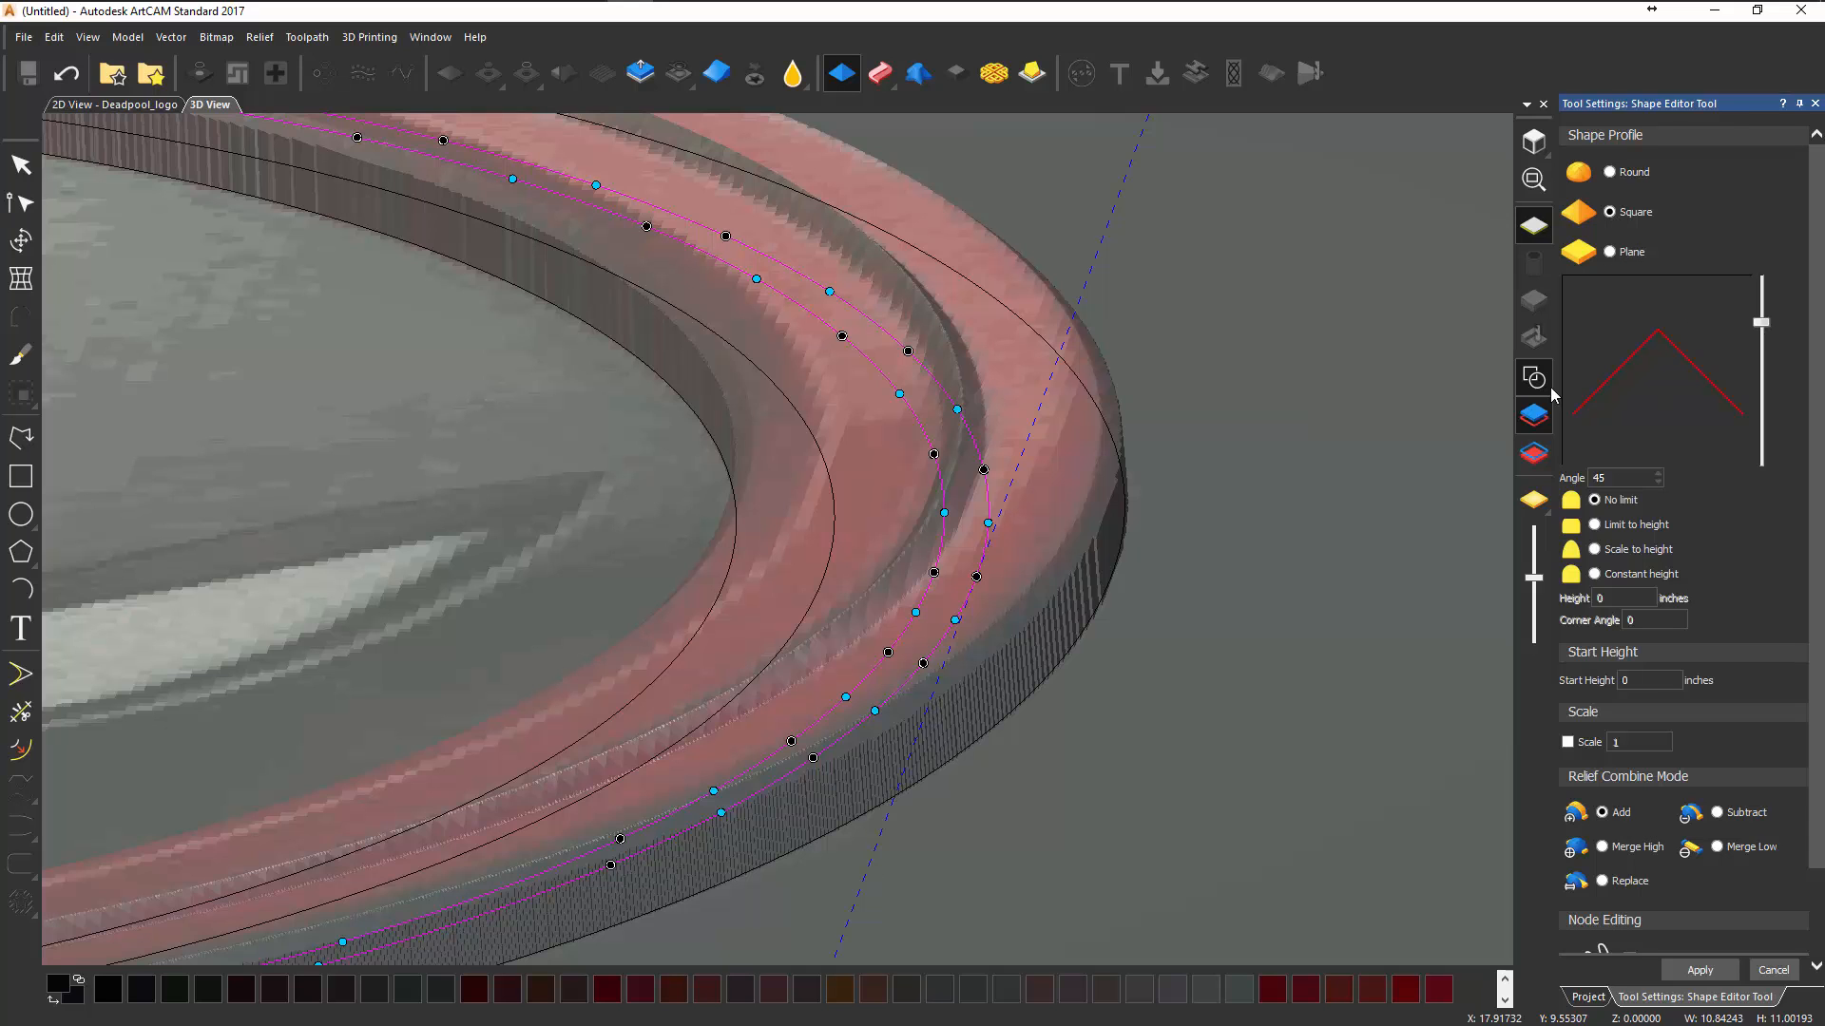
{"action": "middle_click_drag", "start_coordinate": [1140, 626], "coordinate": [1205, 610]}
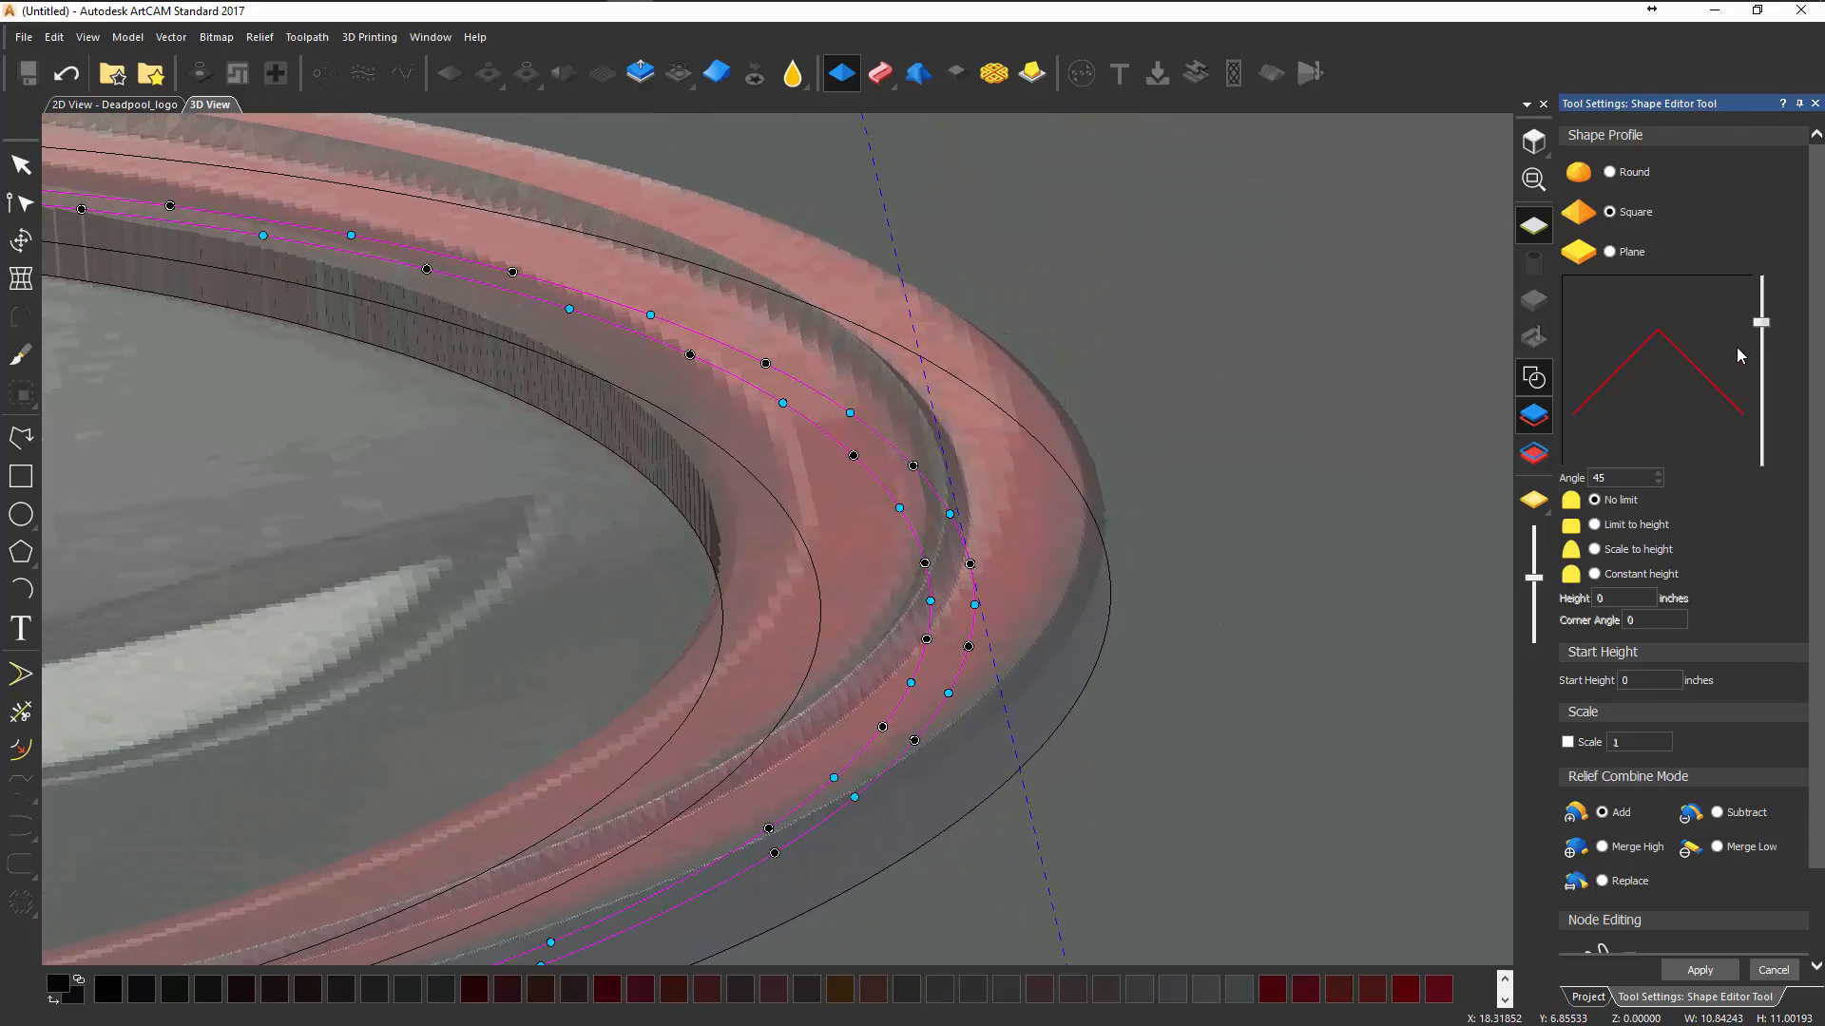
{"action": "left_click_drag", "start_coordinate": [1761, 323], "coordinate": [1761, 404]}
{"action": "scroll", "coordinate": [910, 713], "scroll_direction": "up", "scroll_amount": 3}
{"action": "middle_click_drag", "start_coordinate": [910, 709], "coordinate": [1009, 509]}
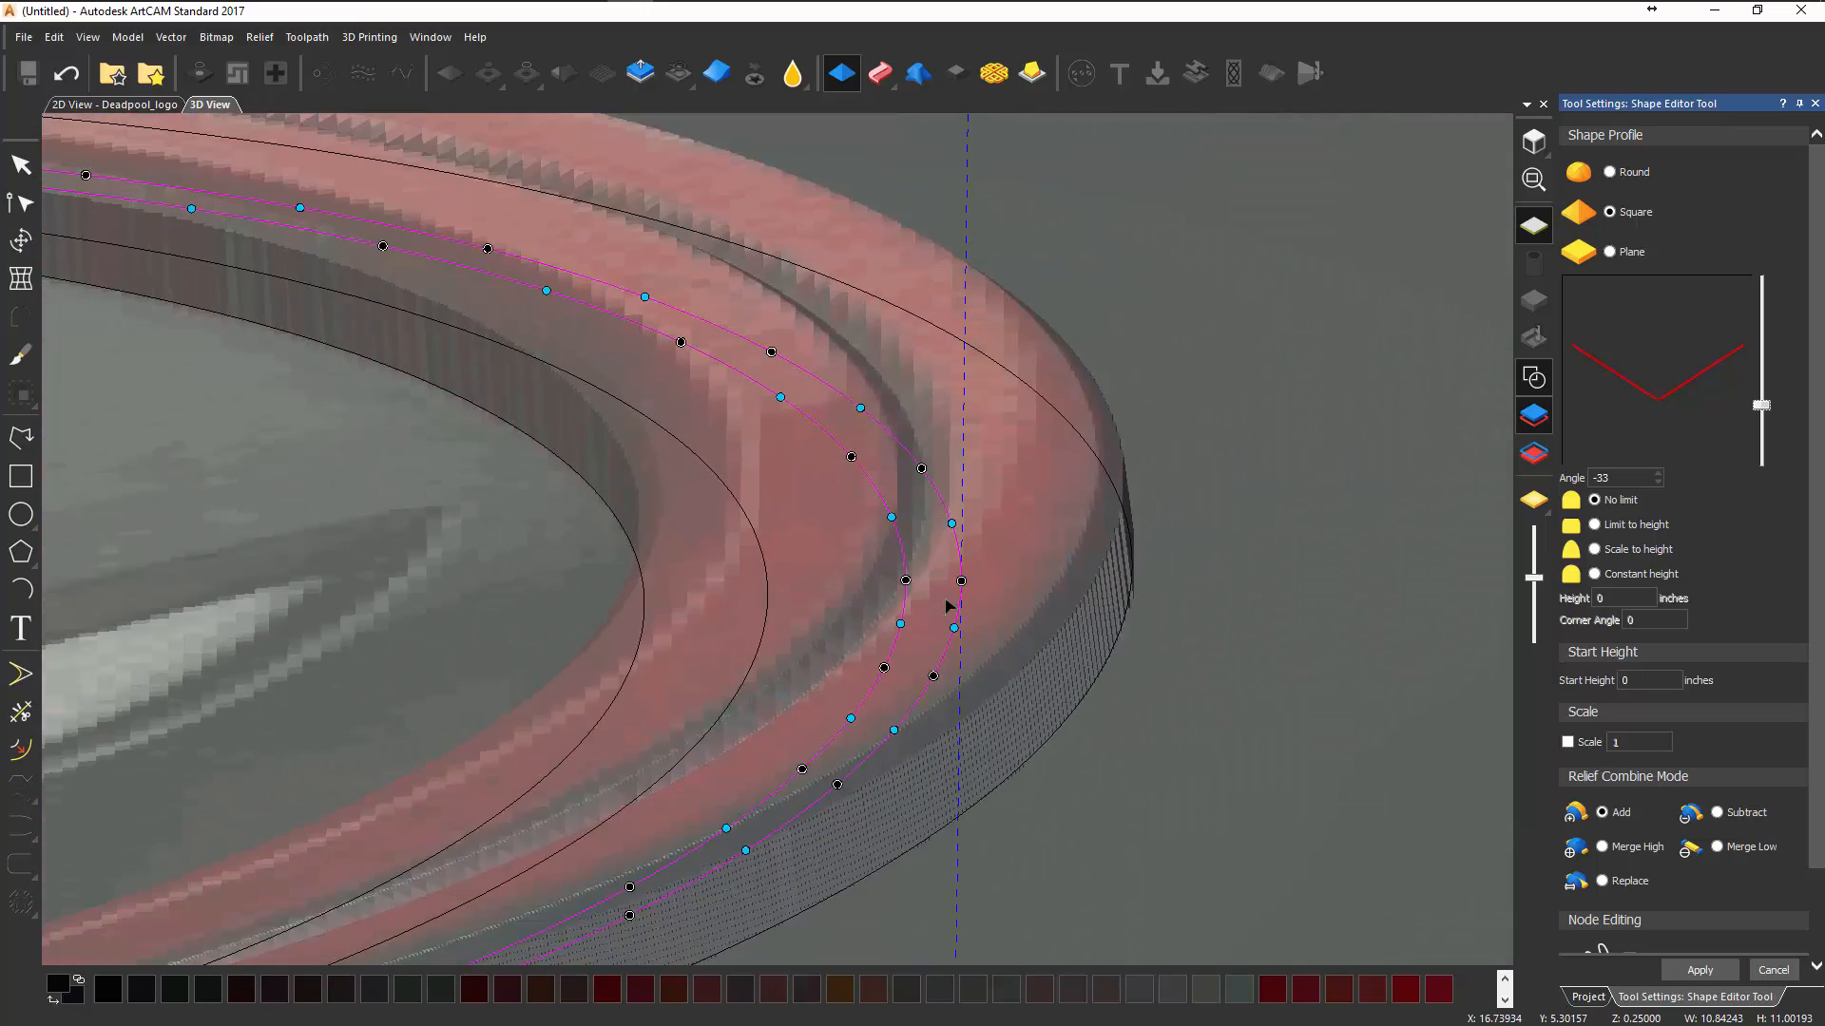
{"action": "middle_click_drag", "start_coordinate": [948, 606], "coordinate": [1041, 527]}
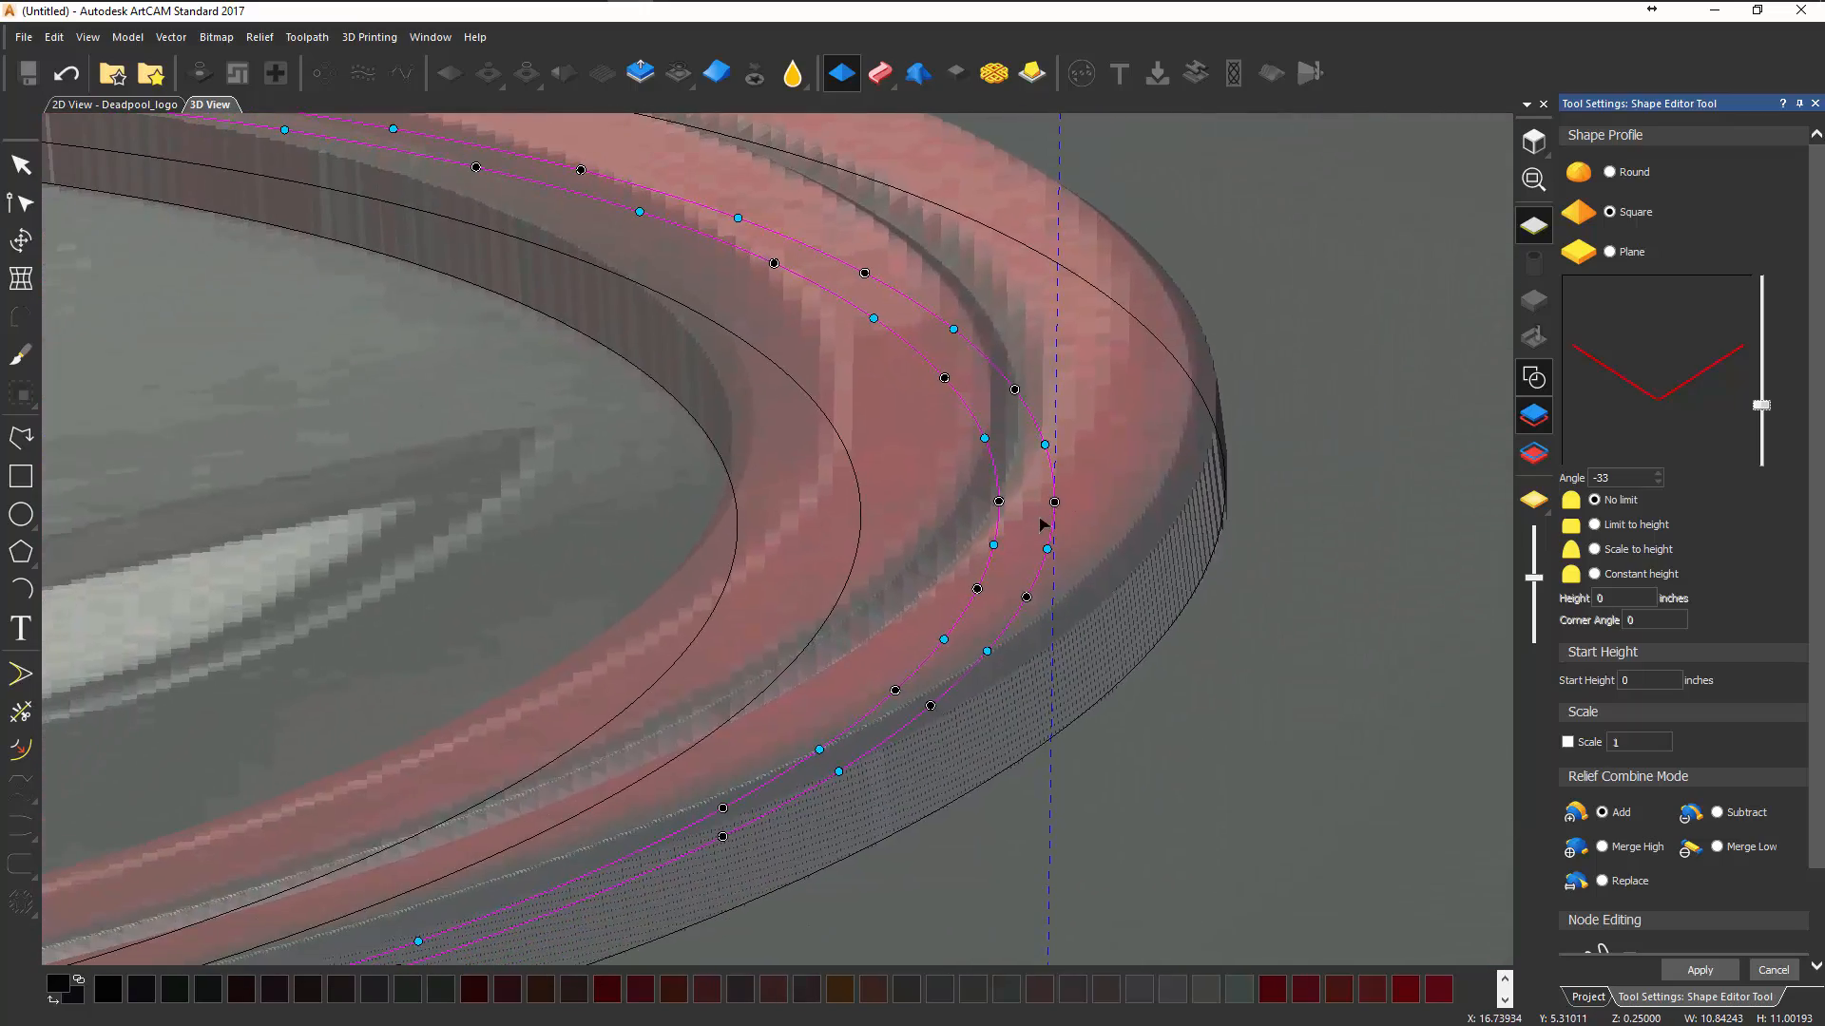
{"action": "left_click", "coordinate": [1699, 969]}
{"action": "left_click", "coordinate": [1771, 969]}
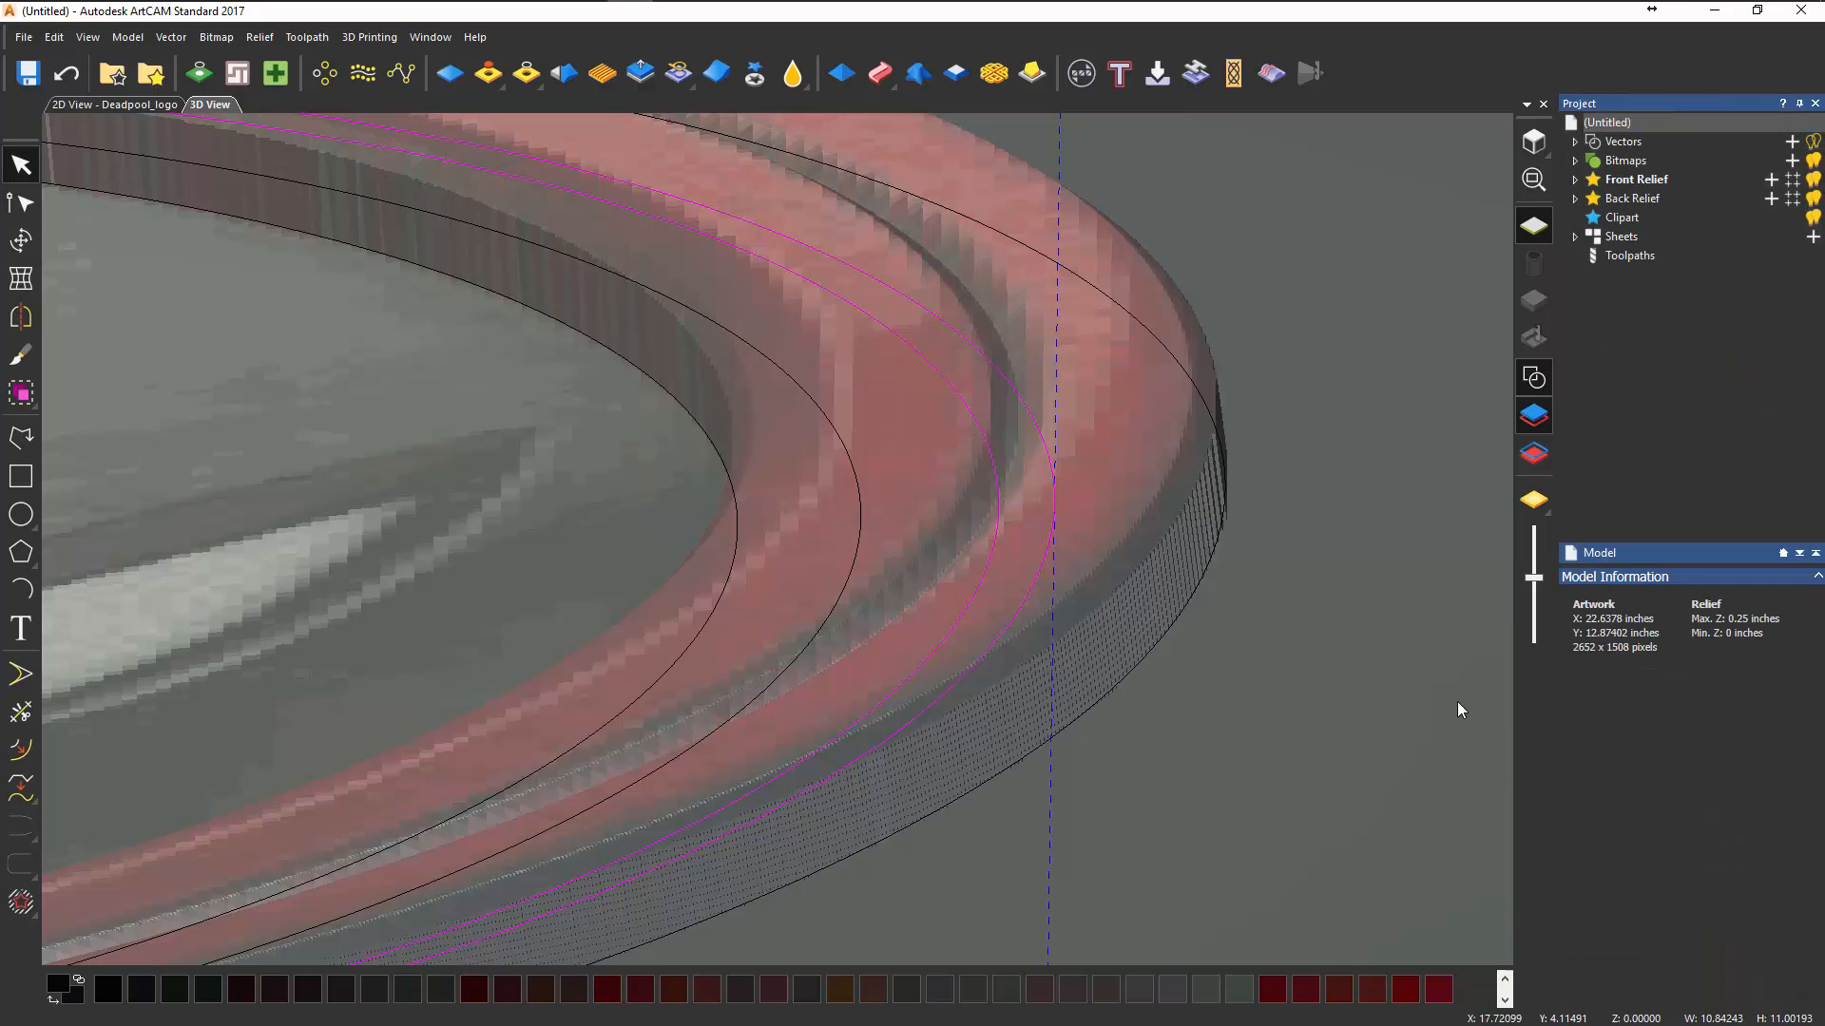
- Examine the grooved ring from several angles with the logo bitmap at full strength, and fade the bitmap back halfway
{"action": "middle_click_drag", "start_coordinate": [970, 562], "coordinate": [897, 566]}
{"action": "left_click_drag", "start_coordinate": [897, 566], "coordinate": [1019, 576]}
{"action": "left_click_drag", "start_coordinate": [1533, 577], "coordinate": [1534, 643]}
{"action": "left_click_drag", "start_coordinate": [1011, 600], "coordinate": [931, 706]}
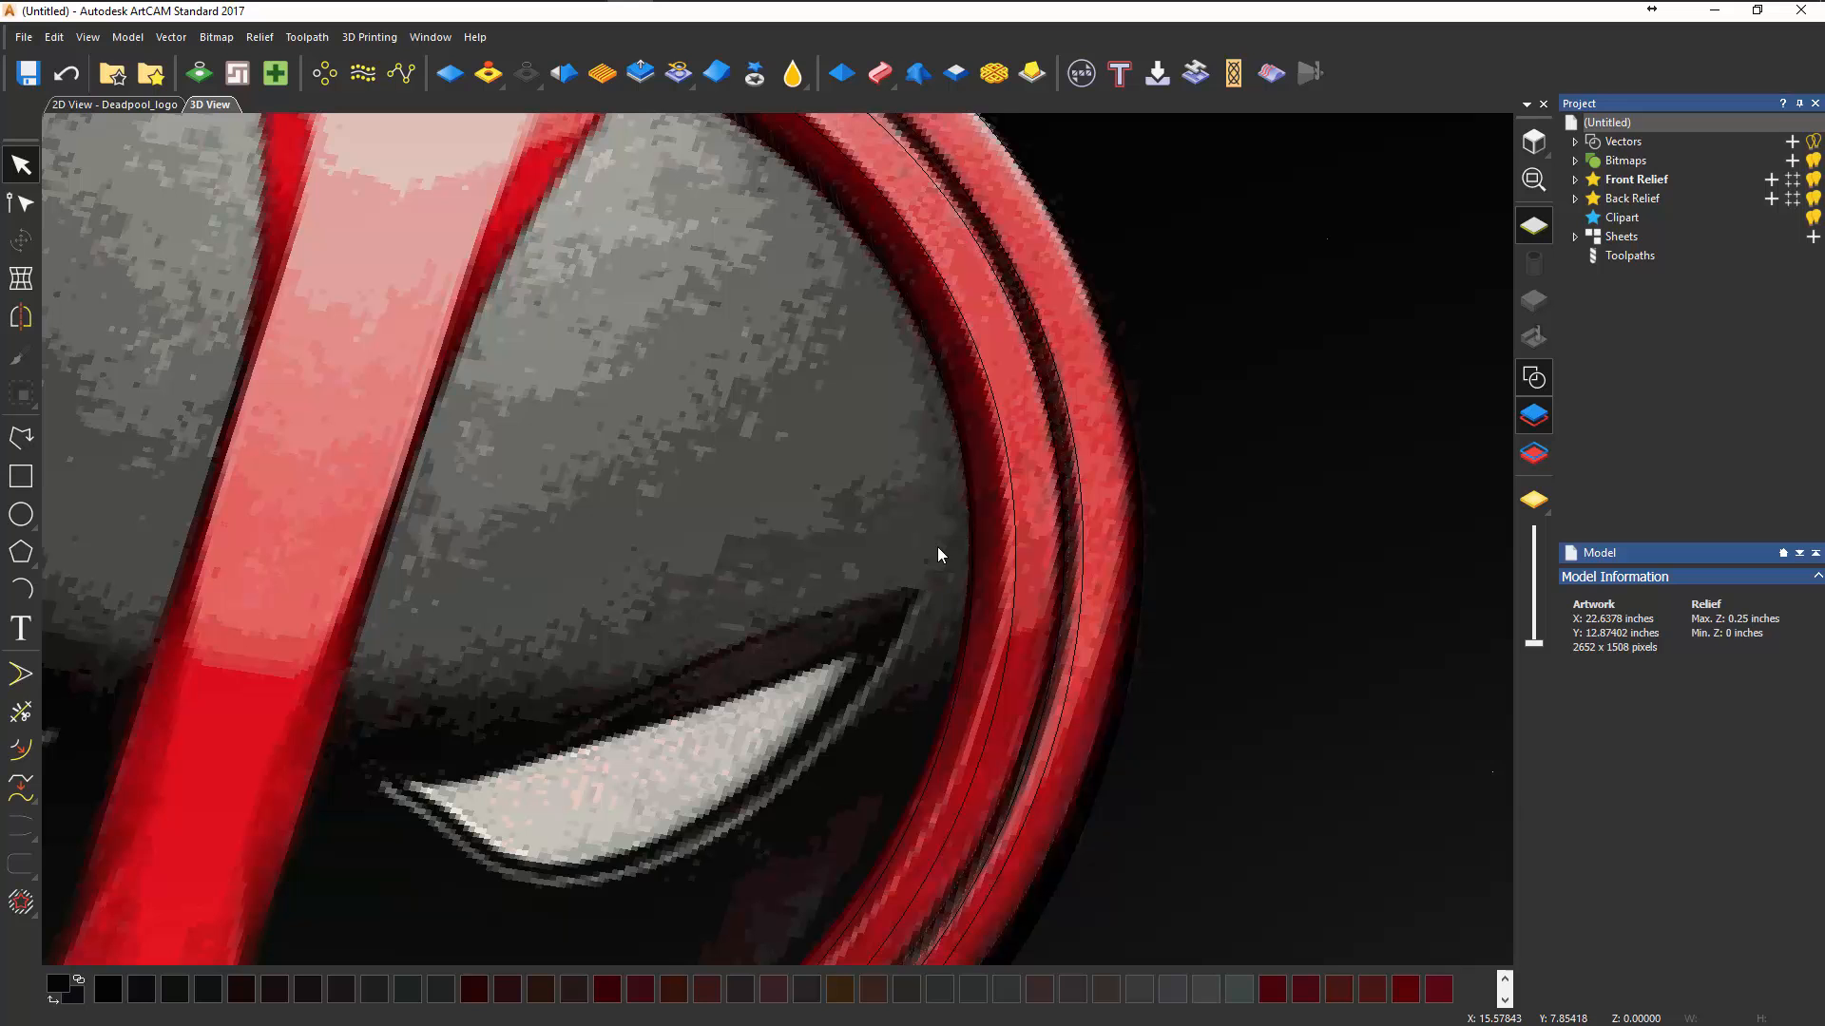
{"action": "left_click_drag", "start_coordinate": [937, 548], "coordinate": [1056, 681]}
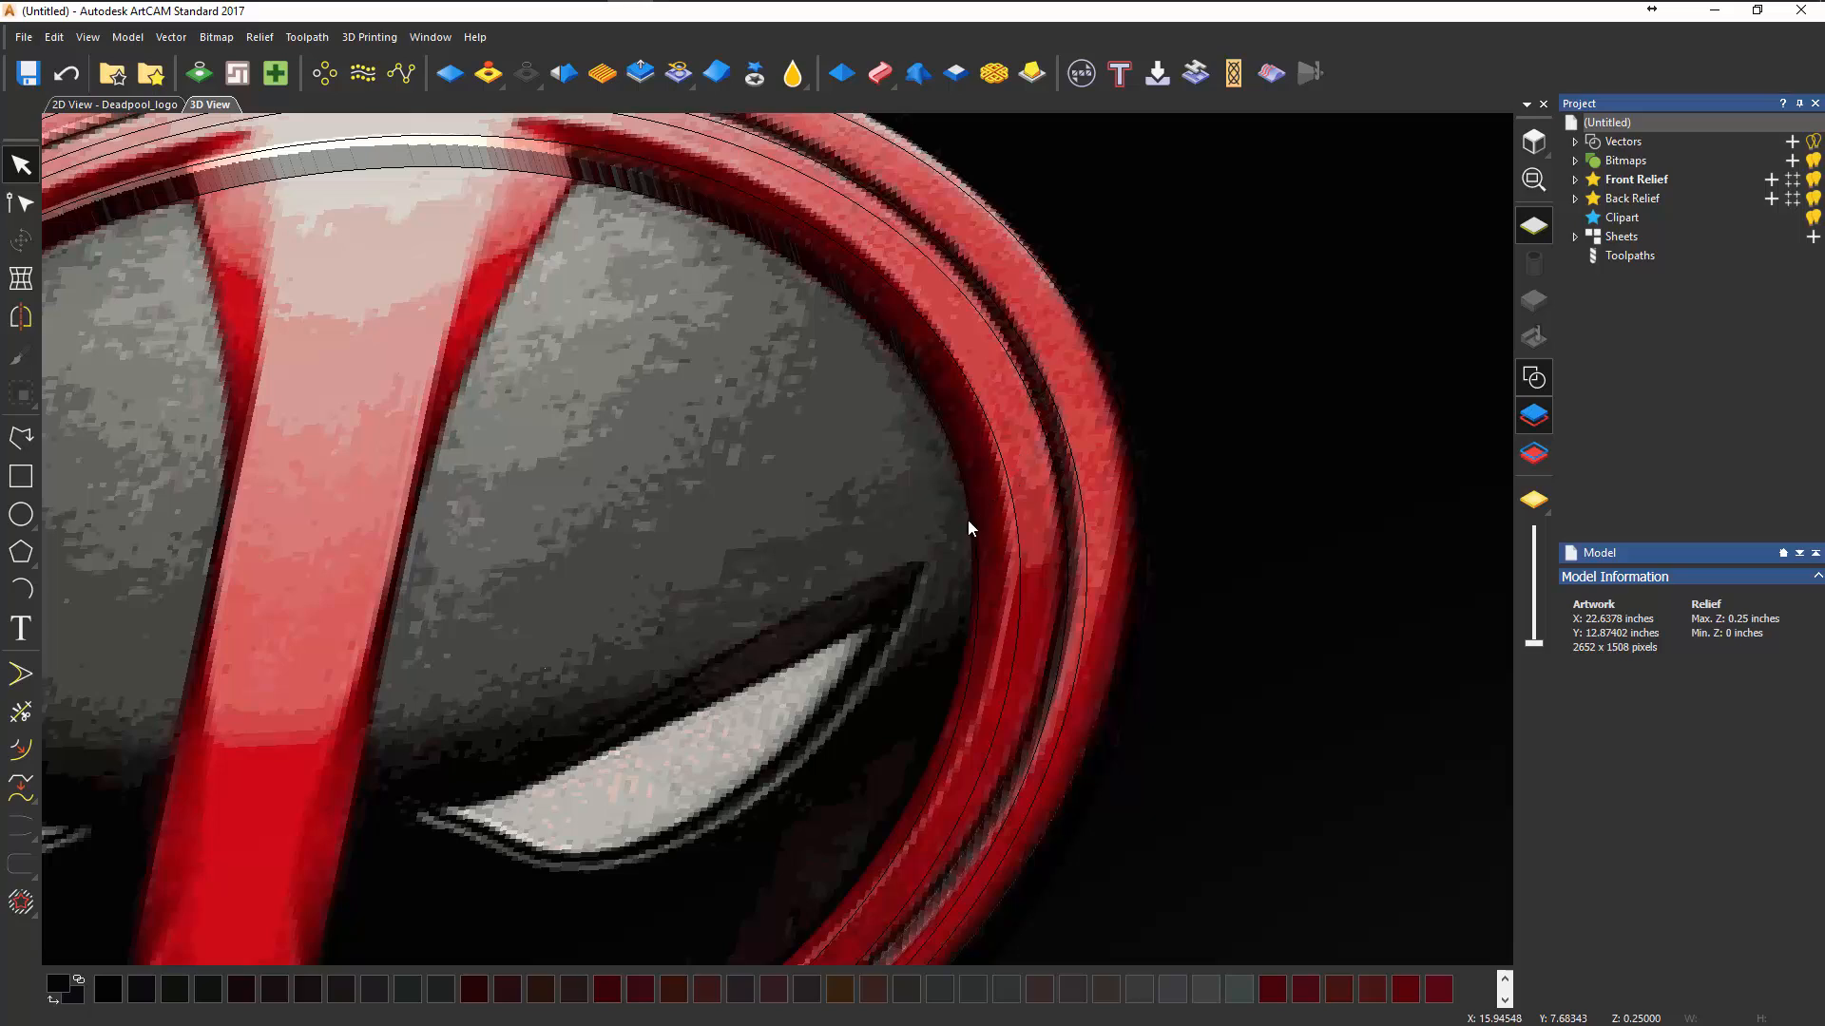
{"action": "mouse_move", "coordinate": [968, 521]}
{"action": "left_mouse_down"}
{"action": "mouse_move", "coordinate": [904, 466]}
{"action": "mouse_move", "coordinate": [990, 515]}
{"action": "left_mouse_up"}
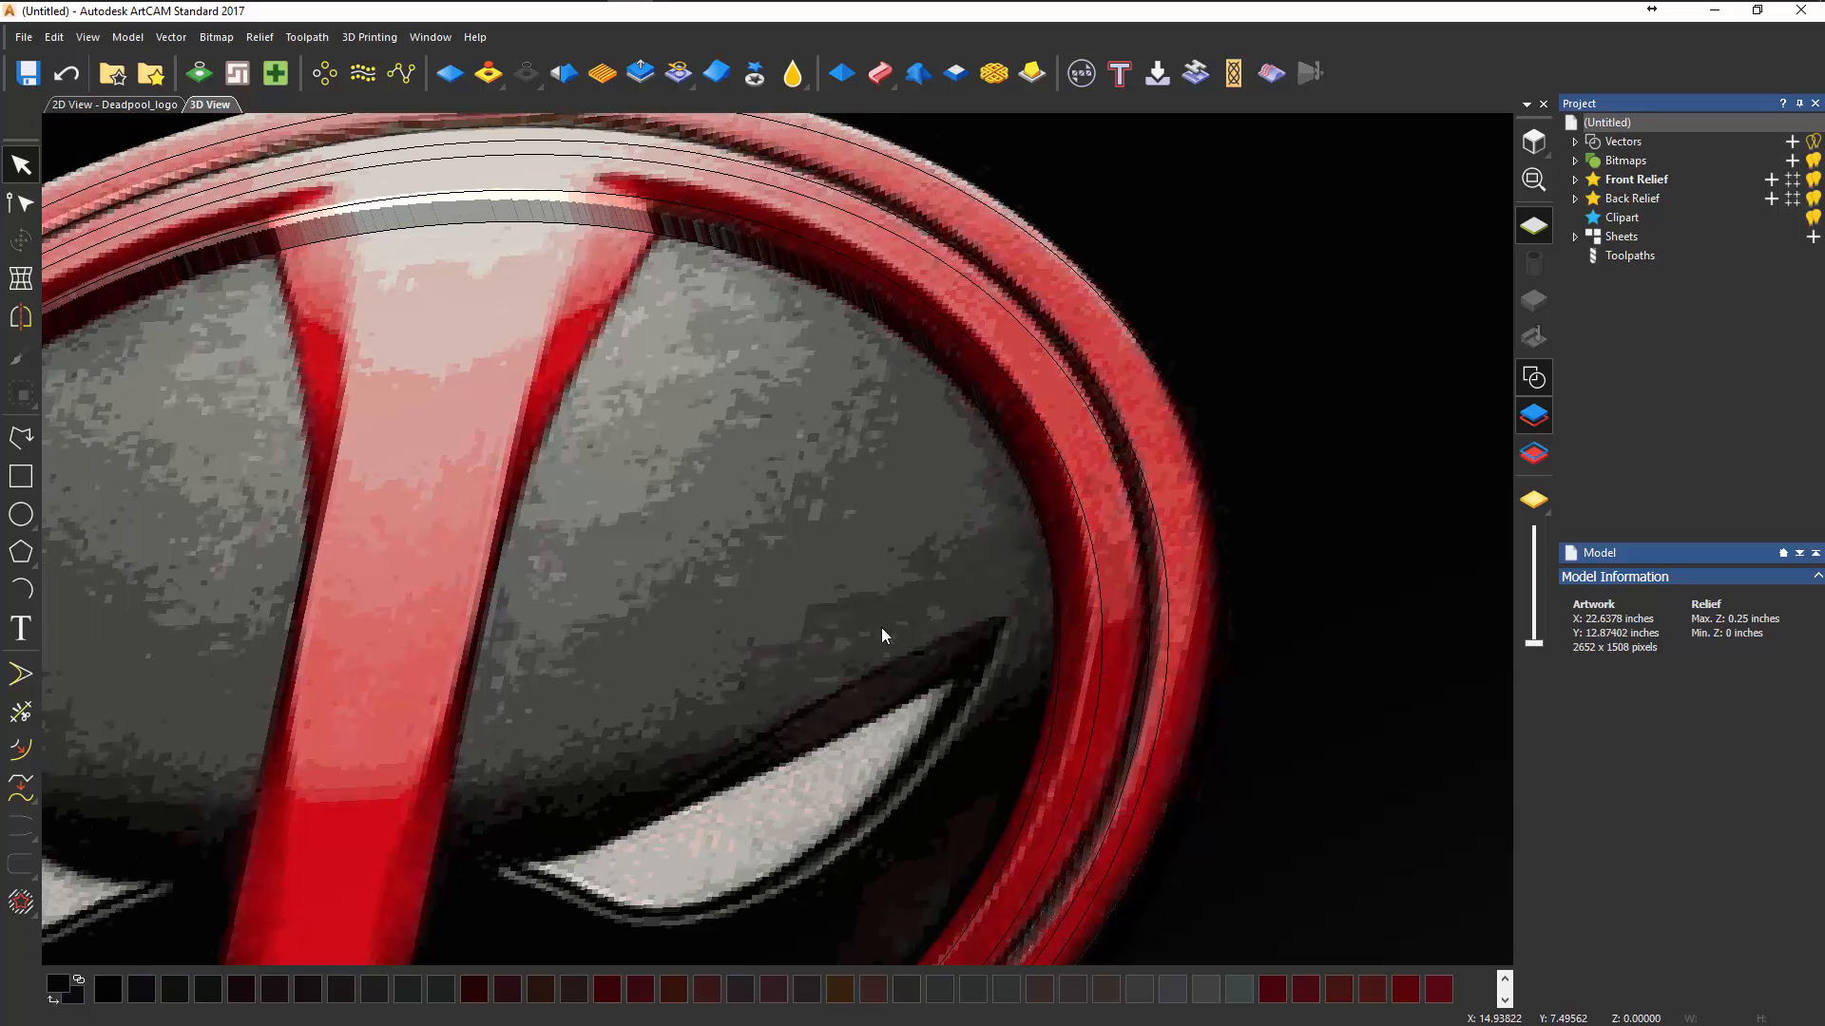
{"action": "left_click_drag", "start_coordinate": [881, 627], "coordinate": [1115, 696]}
{"action": "scroll", "coordinate": [1114, 627], "scroll_direction": "up", "scroll_amount": 3}
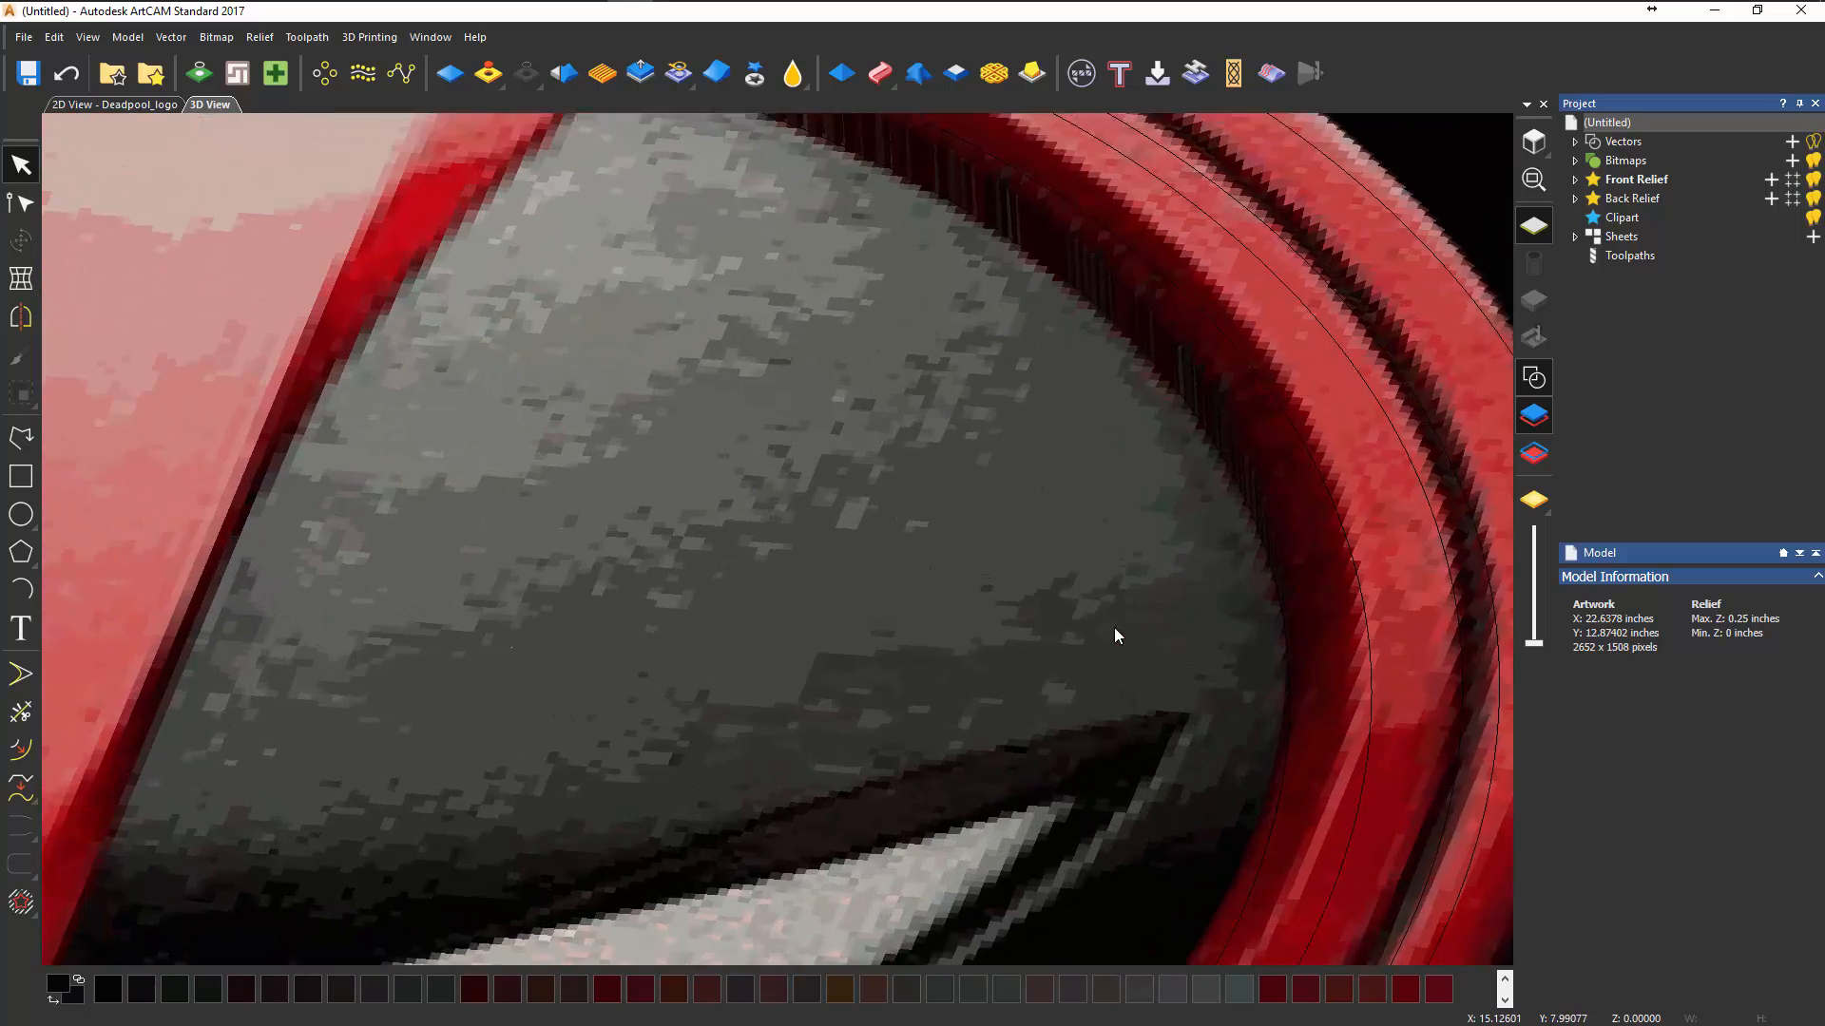
{"action": "left_click_drag", "start_coordinate": [1114, 628], "coordinate": [1359, 538]}
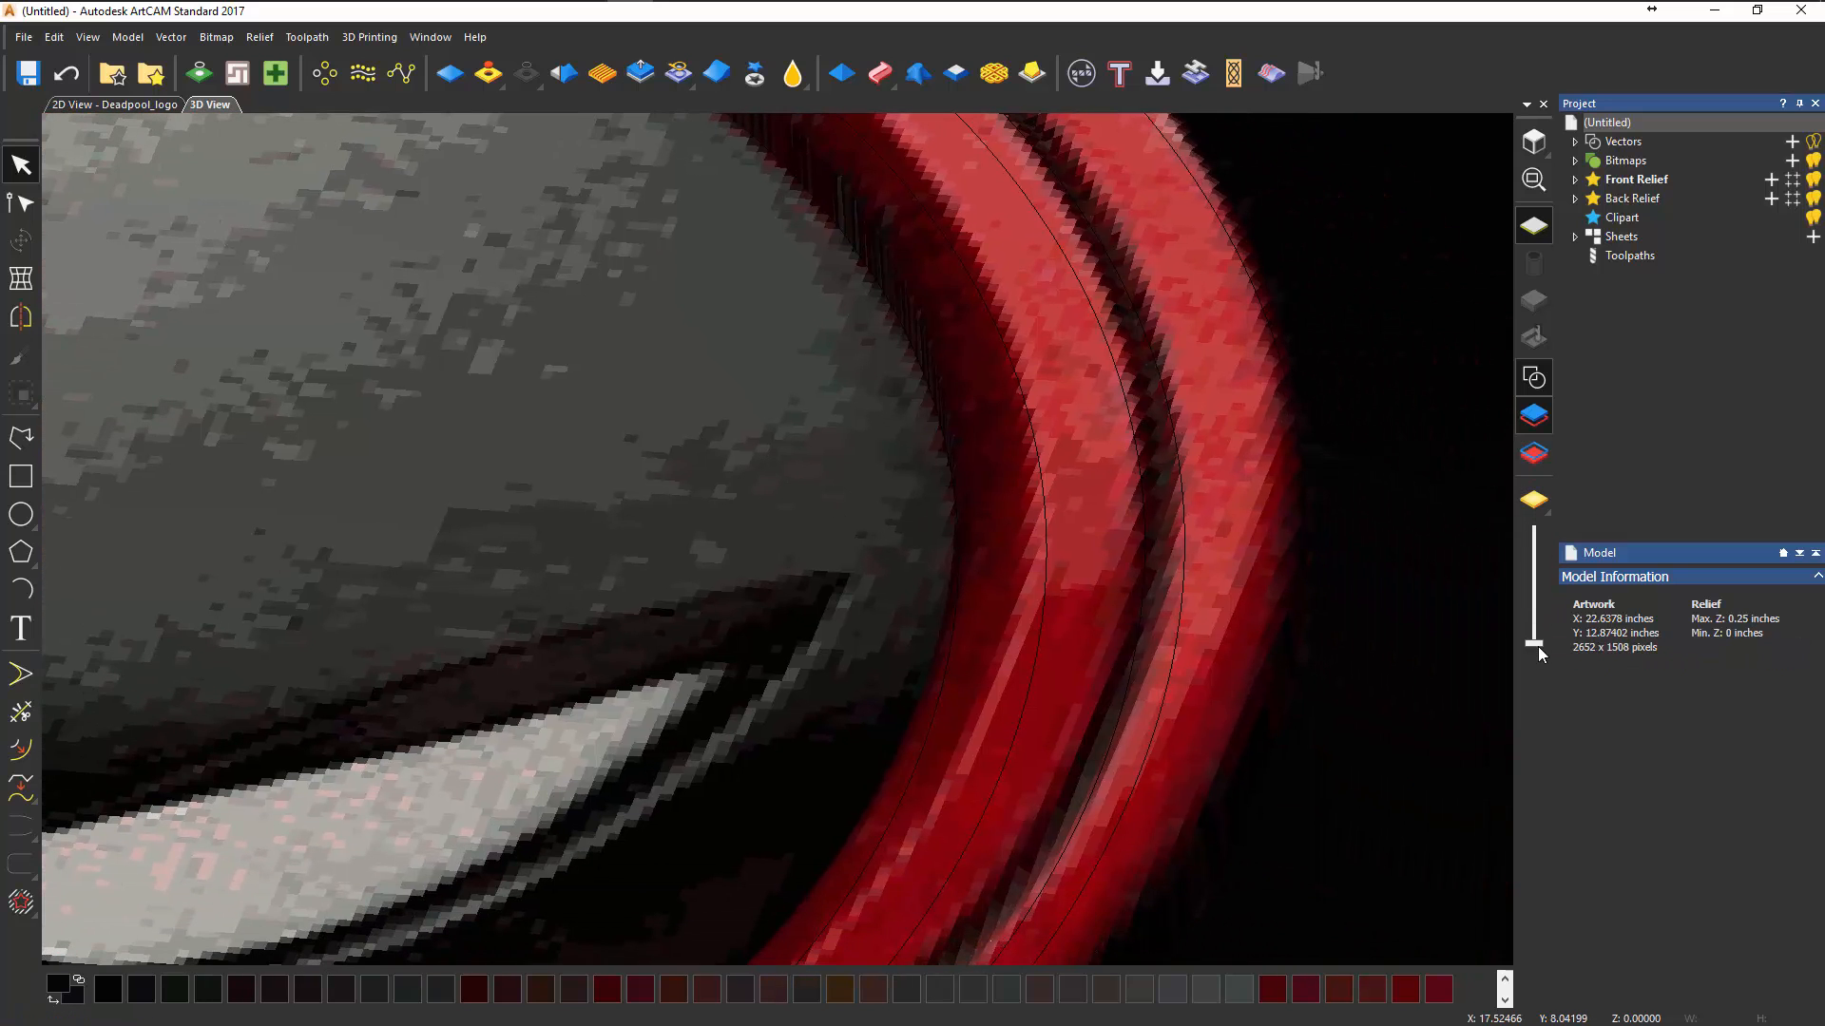
{"action": "left_click_drag", "start_coordinate": [1537, 646], "coordinate": [1533, 577]}
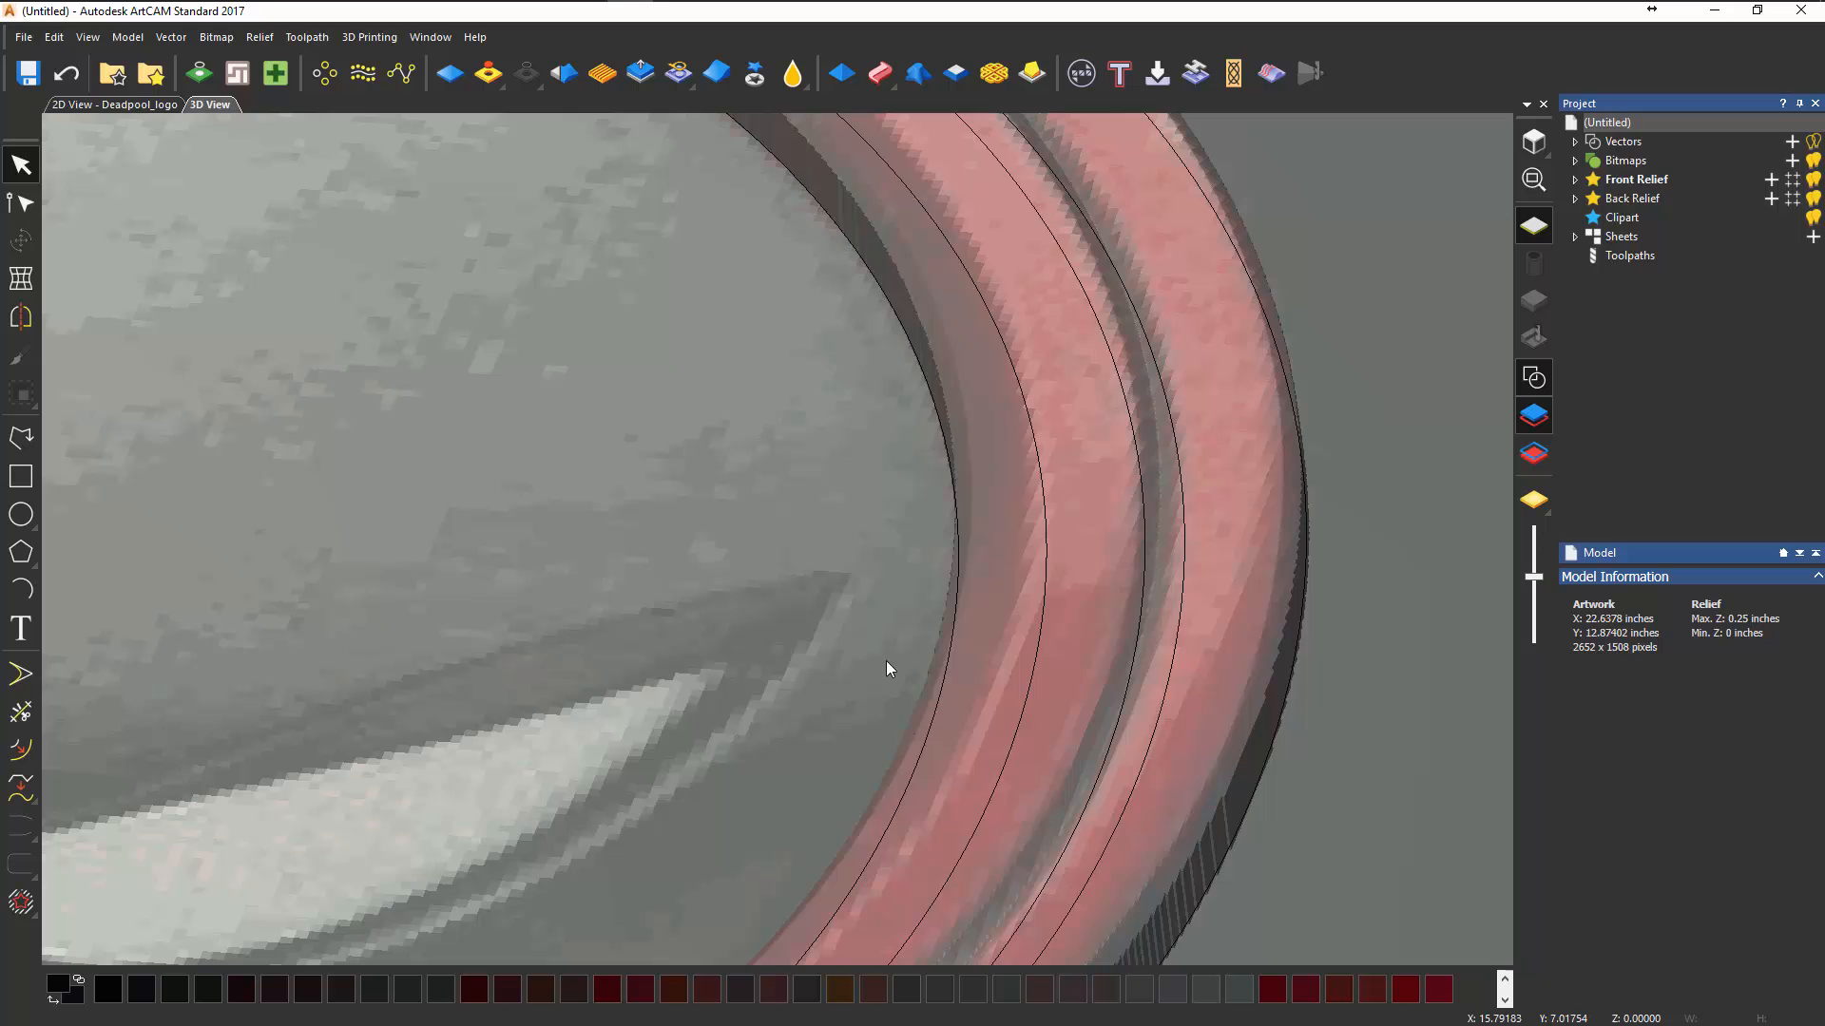
- Reset the relief to zero inside the ring's second-innermost circle
{"action": "scroll", "coordinate": [909, 528], "scroll_direction": "up", "scroll_amount": 5}
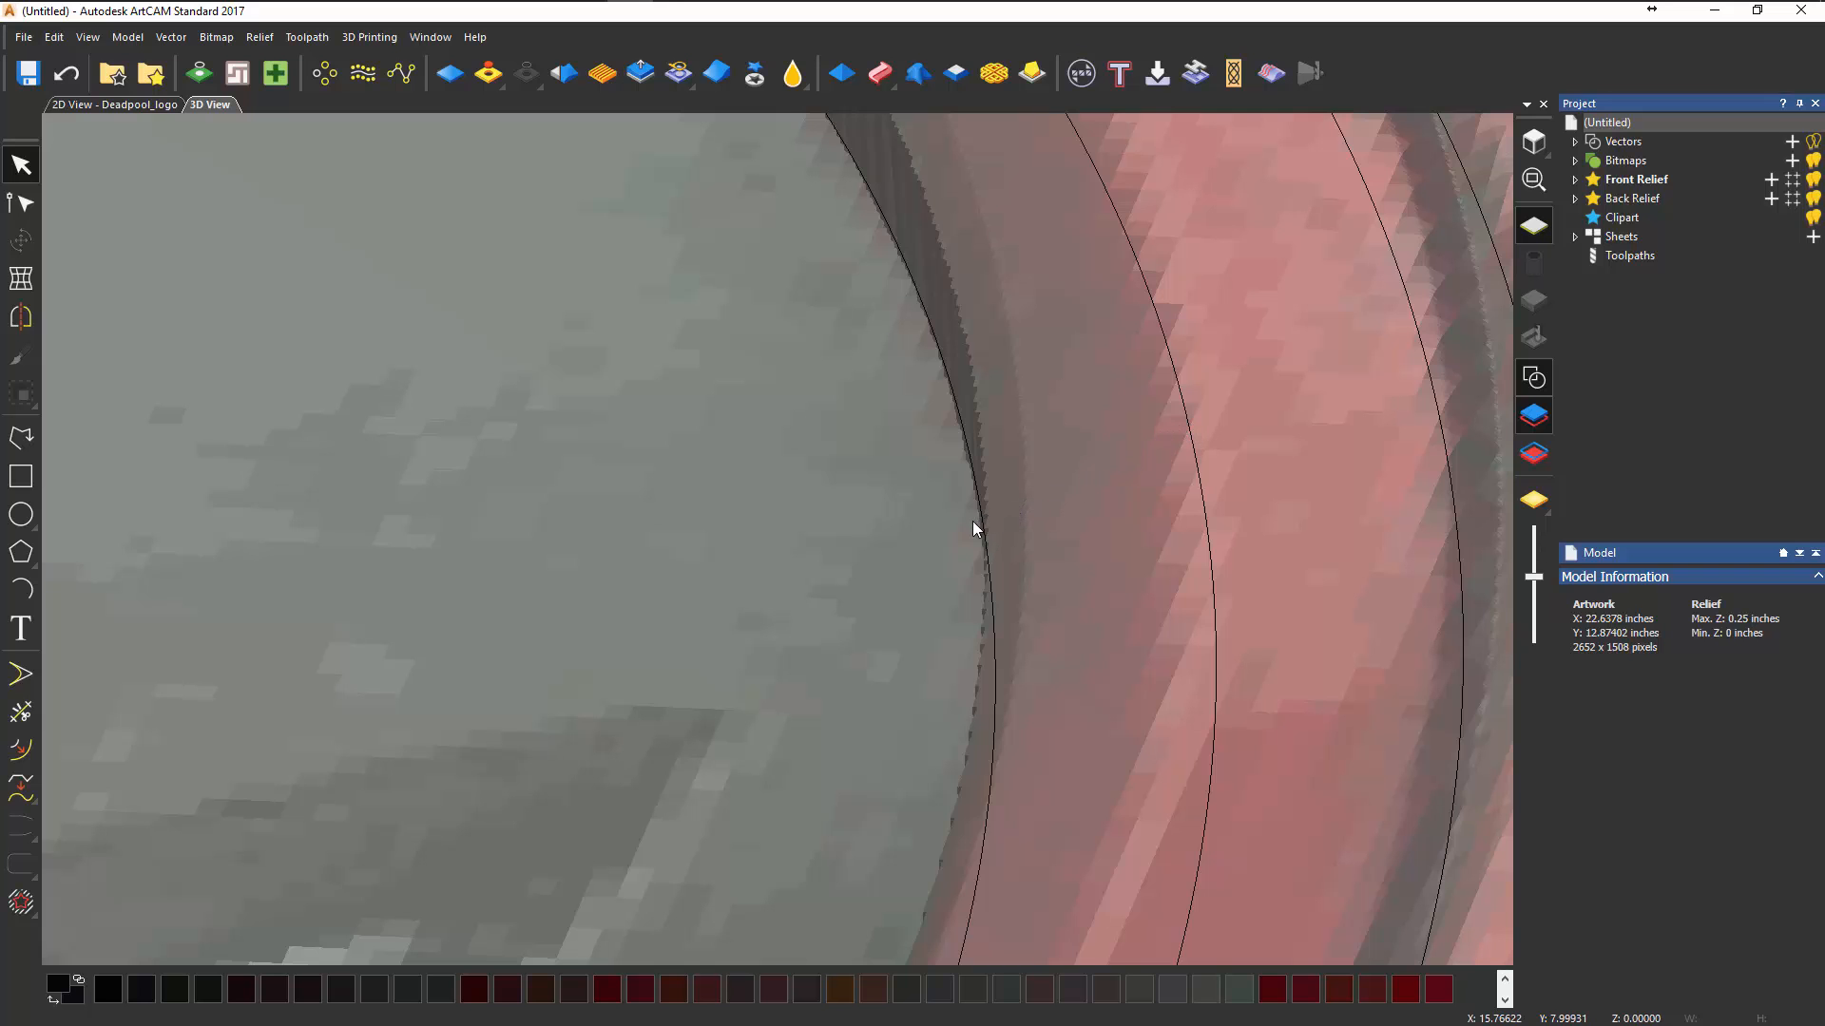
{"action": "scroll", "coordinate": [995, 669], "scroll_direction": "down", "scroll_amount": 8}
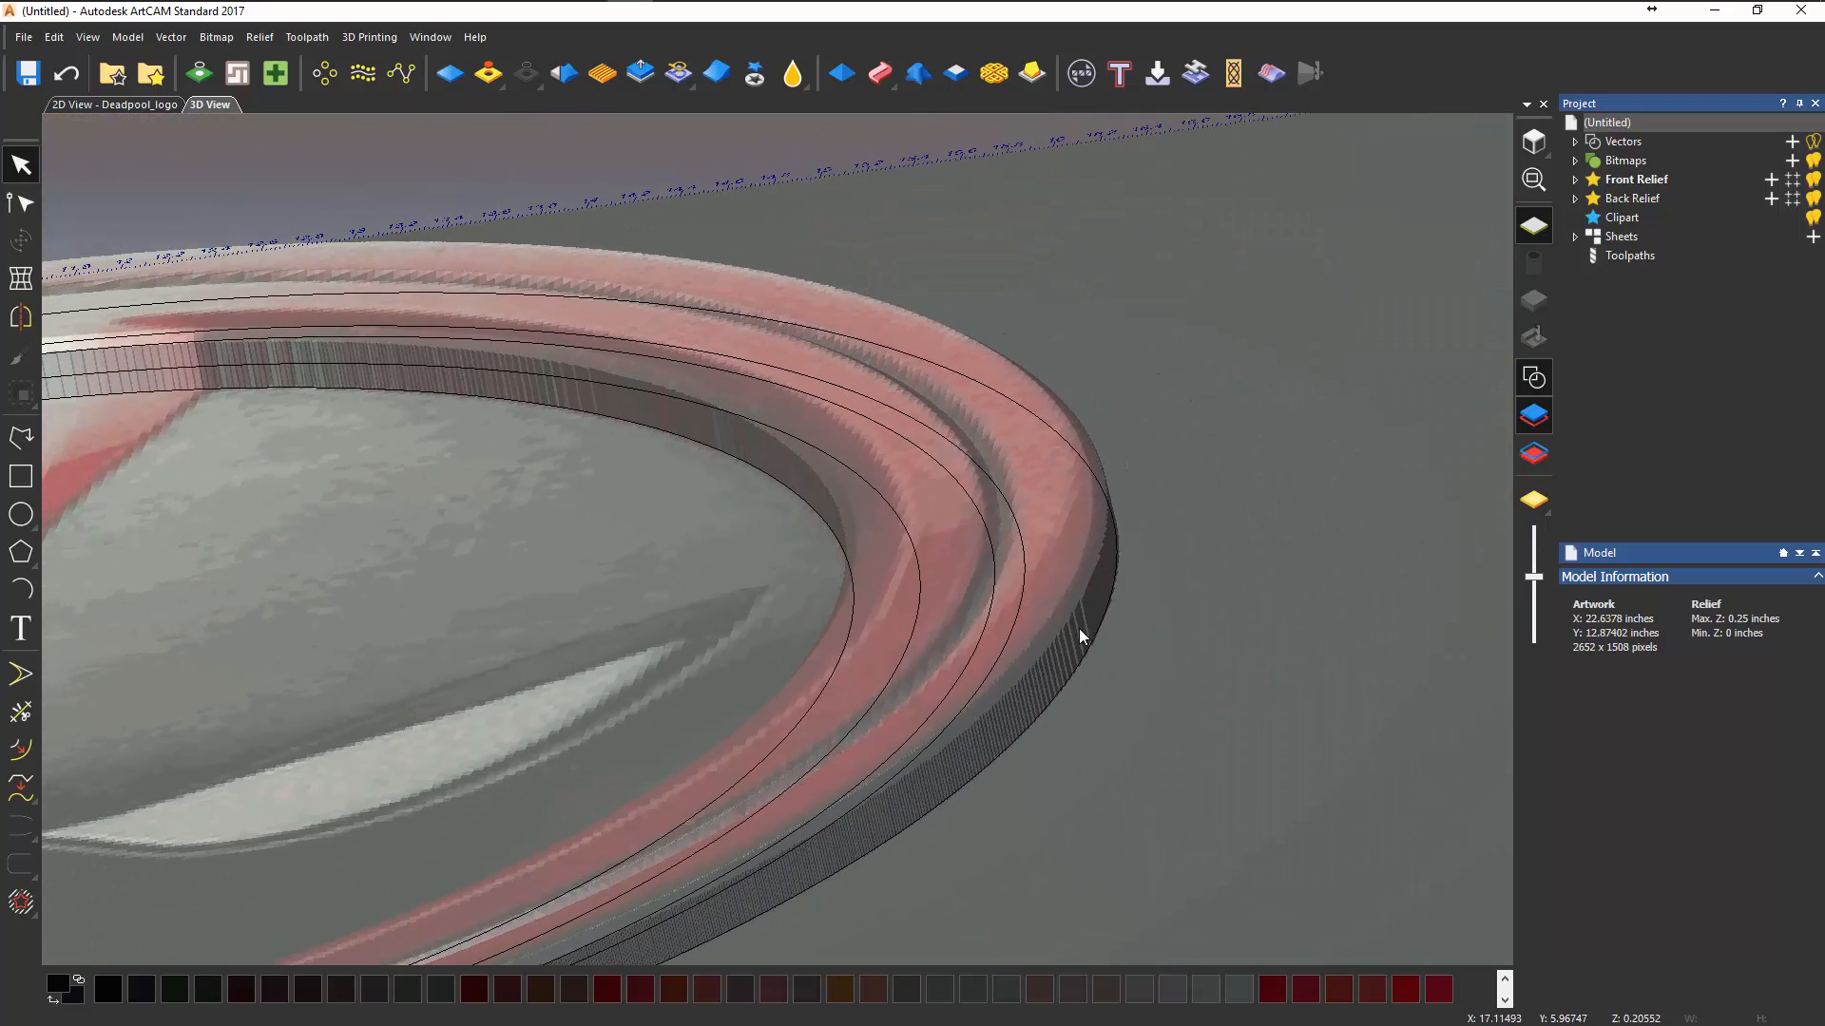
{"action": "left_click_drag", "start_coordinate": [960, 540], "coordinate": [1093, 572]}
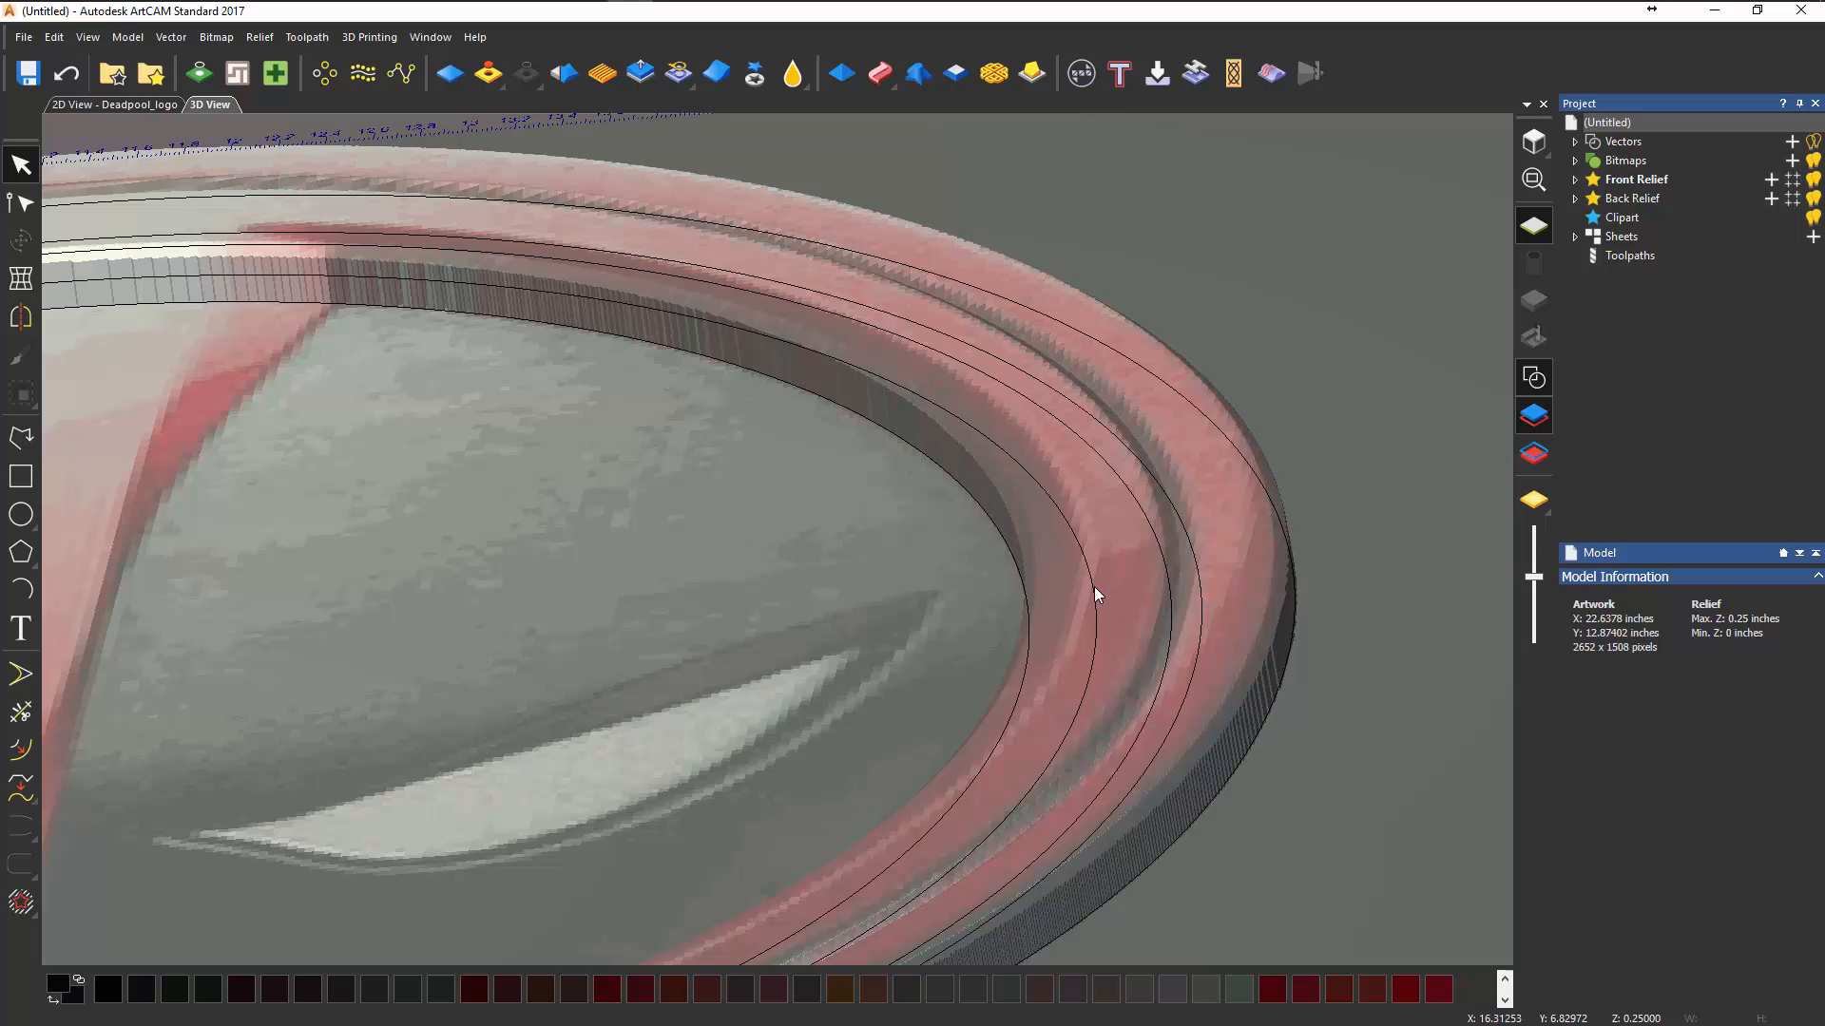
{"action": "left_click", "coordinate": [1093, 585]}
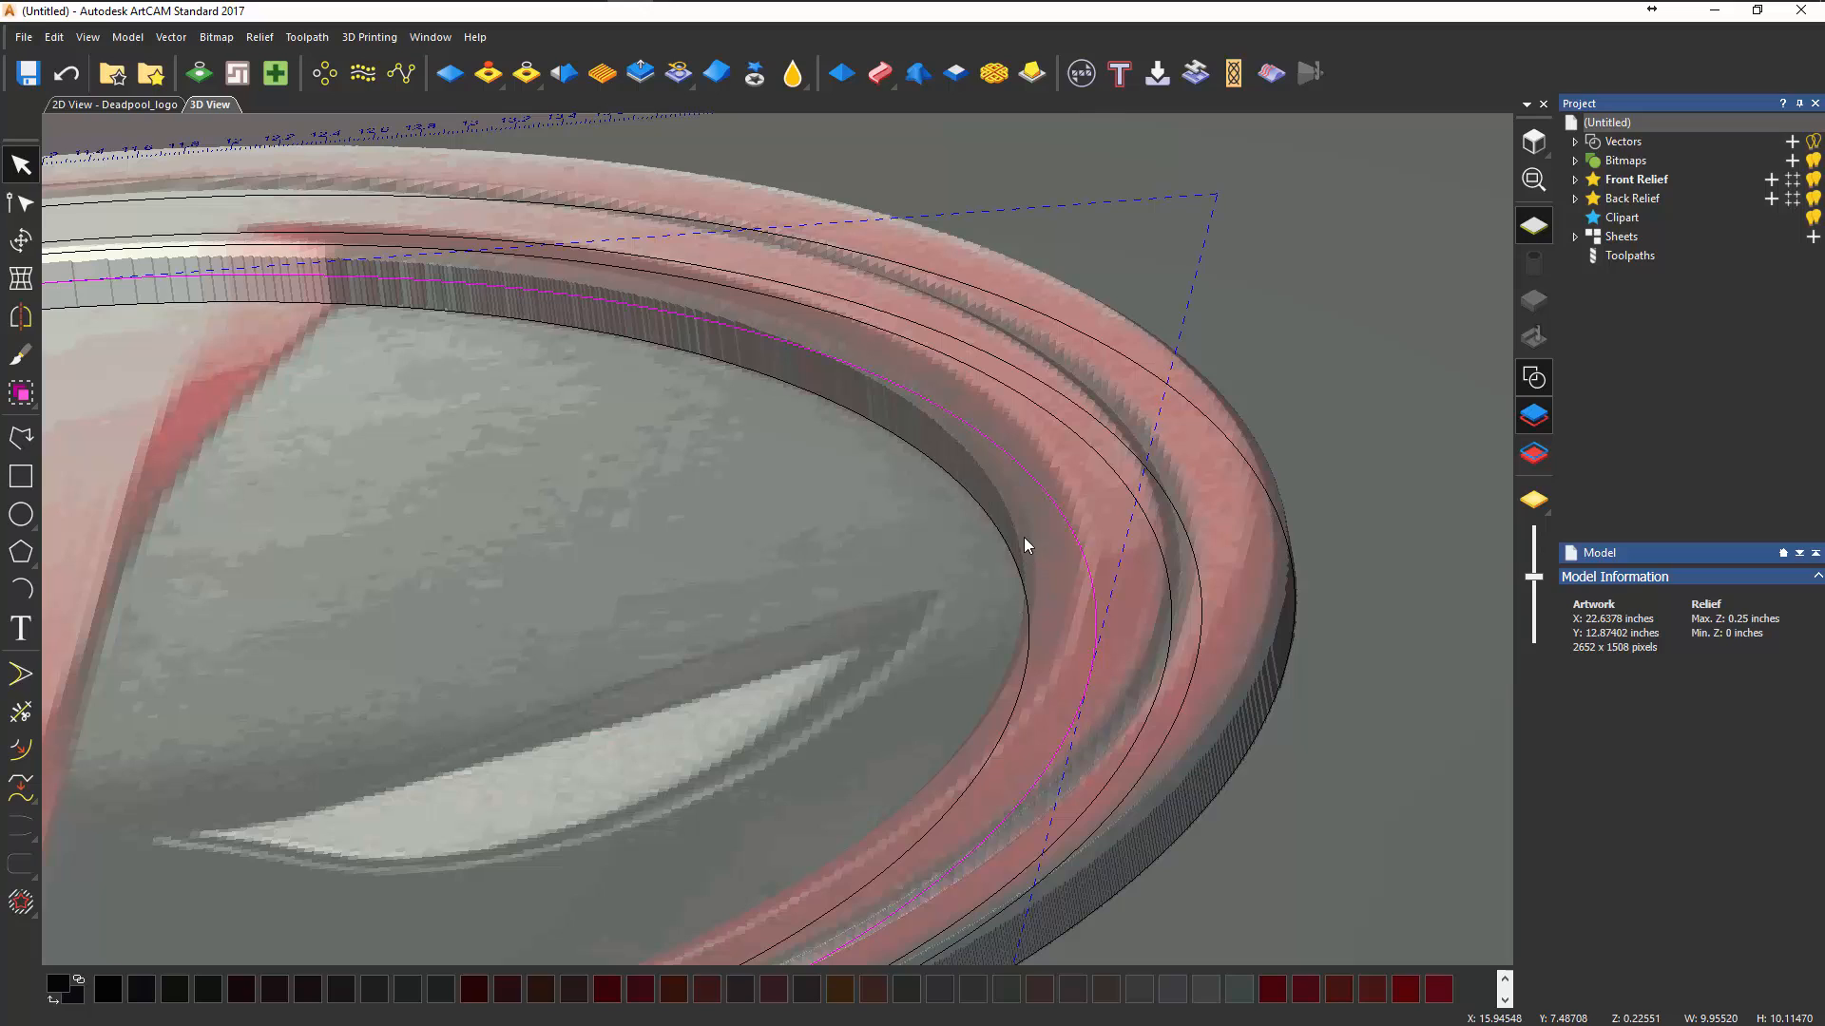
{"action": "left_click", "coordinate": [525, 75]}
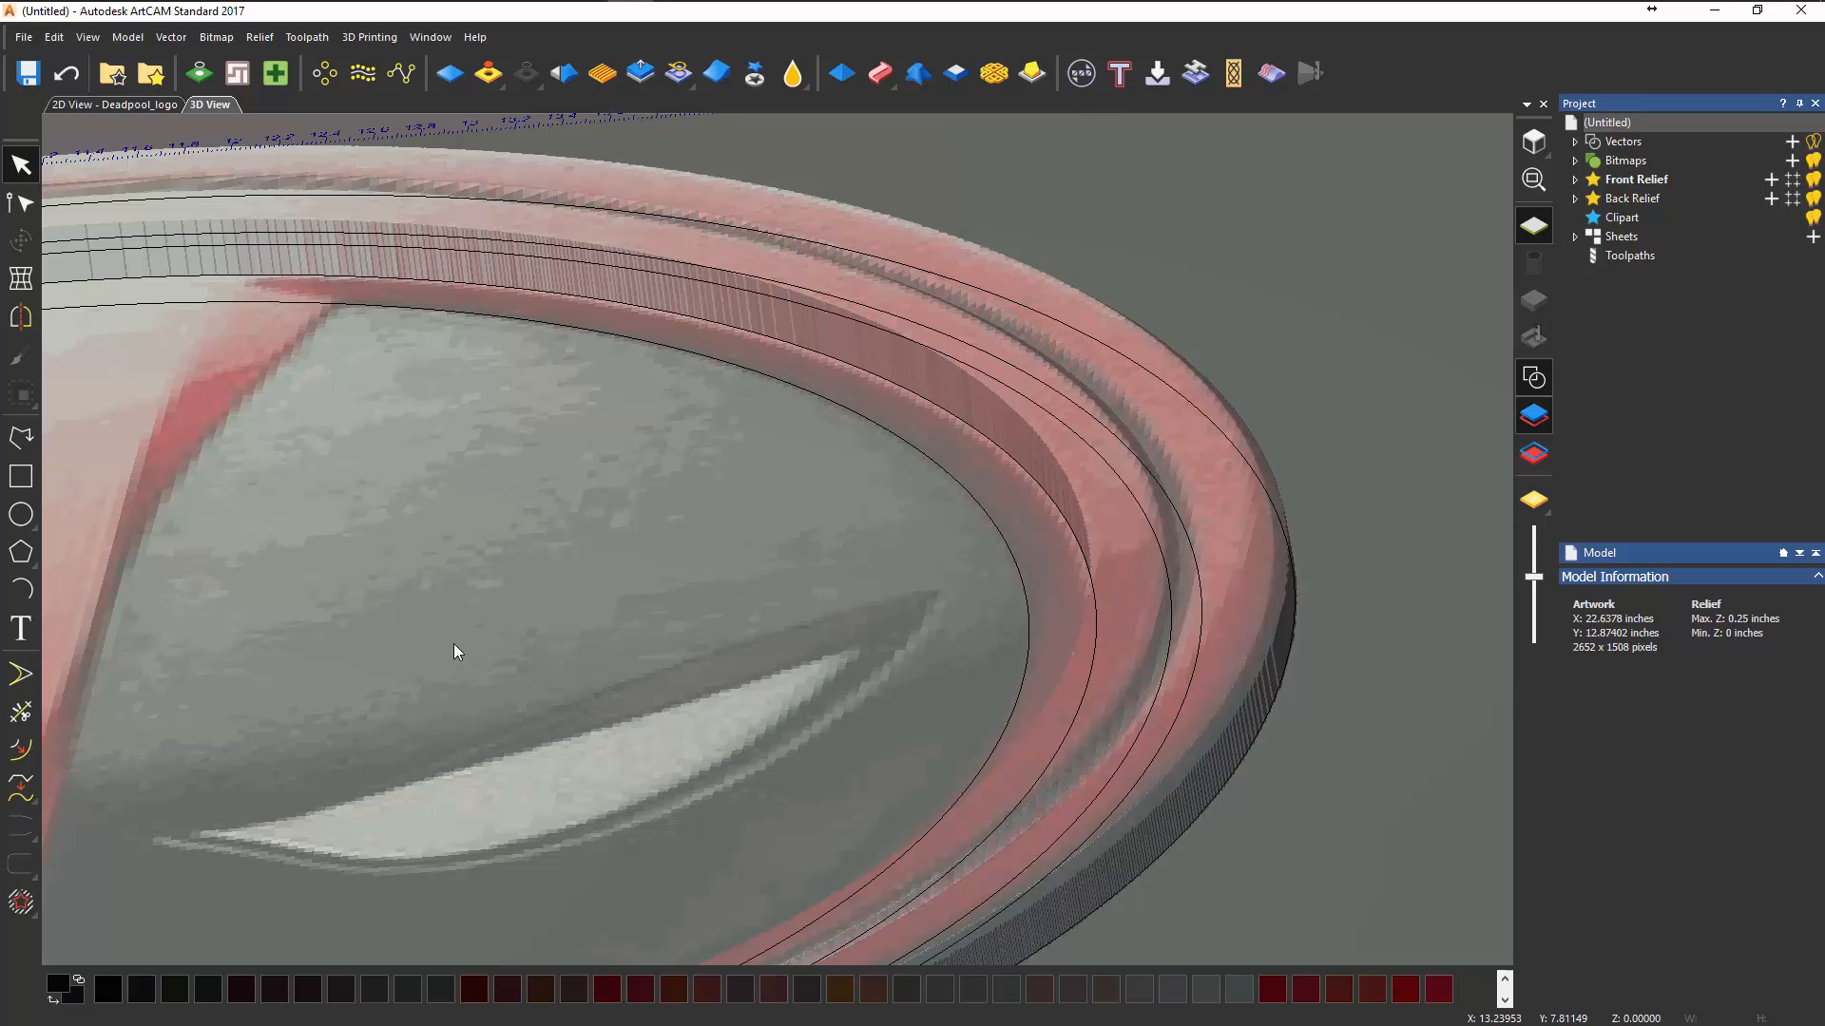
- Examine the vertical step on the ring's inner side up close and from a lower angle
{"action": "scroll", "coordinate": [818, 688], "scroll_direction": "up", "scroll_amount": 3}
{"action": "middle_click_drag", "start_coordinate": [1119, 632], "coordinate": [1086, 610]}
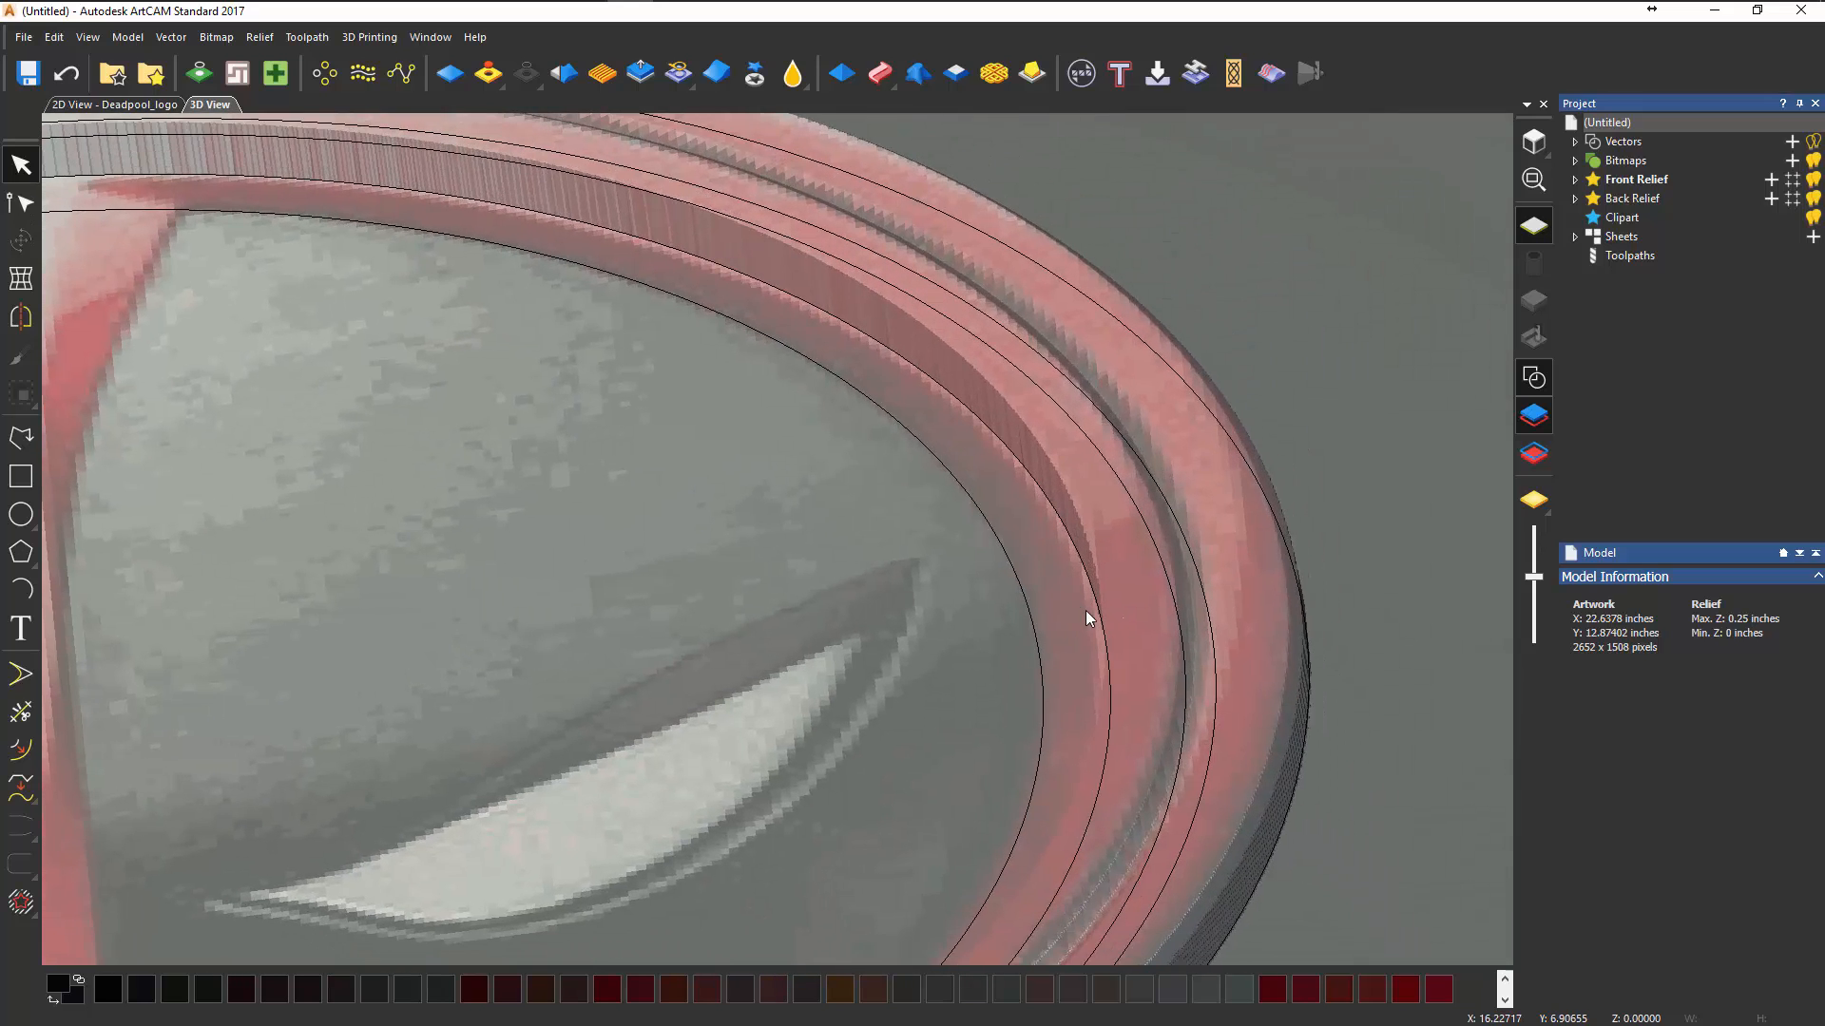
{"action": "left_click", "coordinate": [1077, 561]}
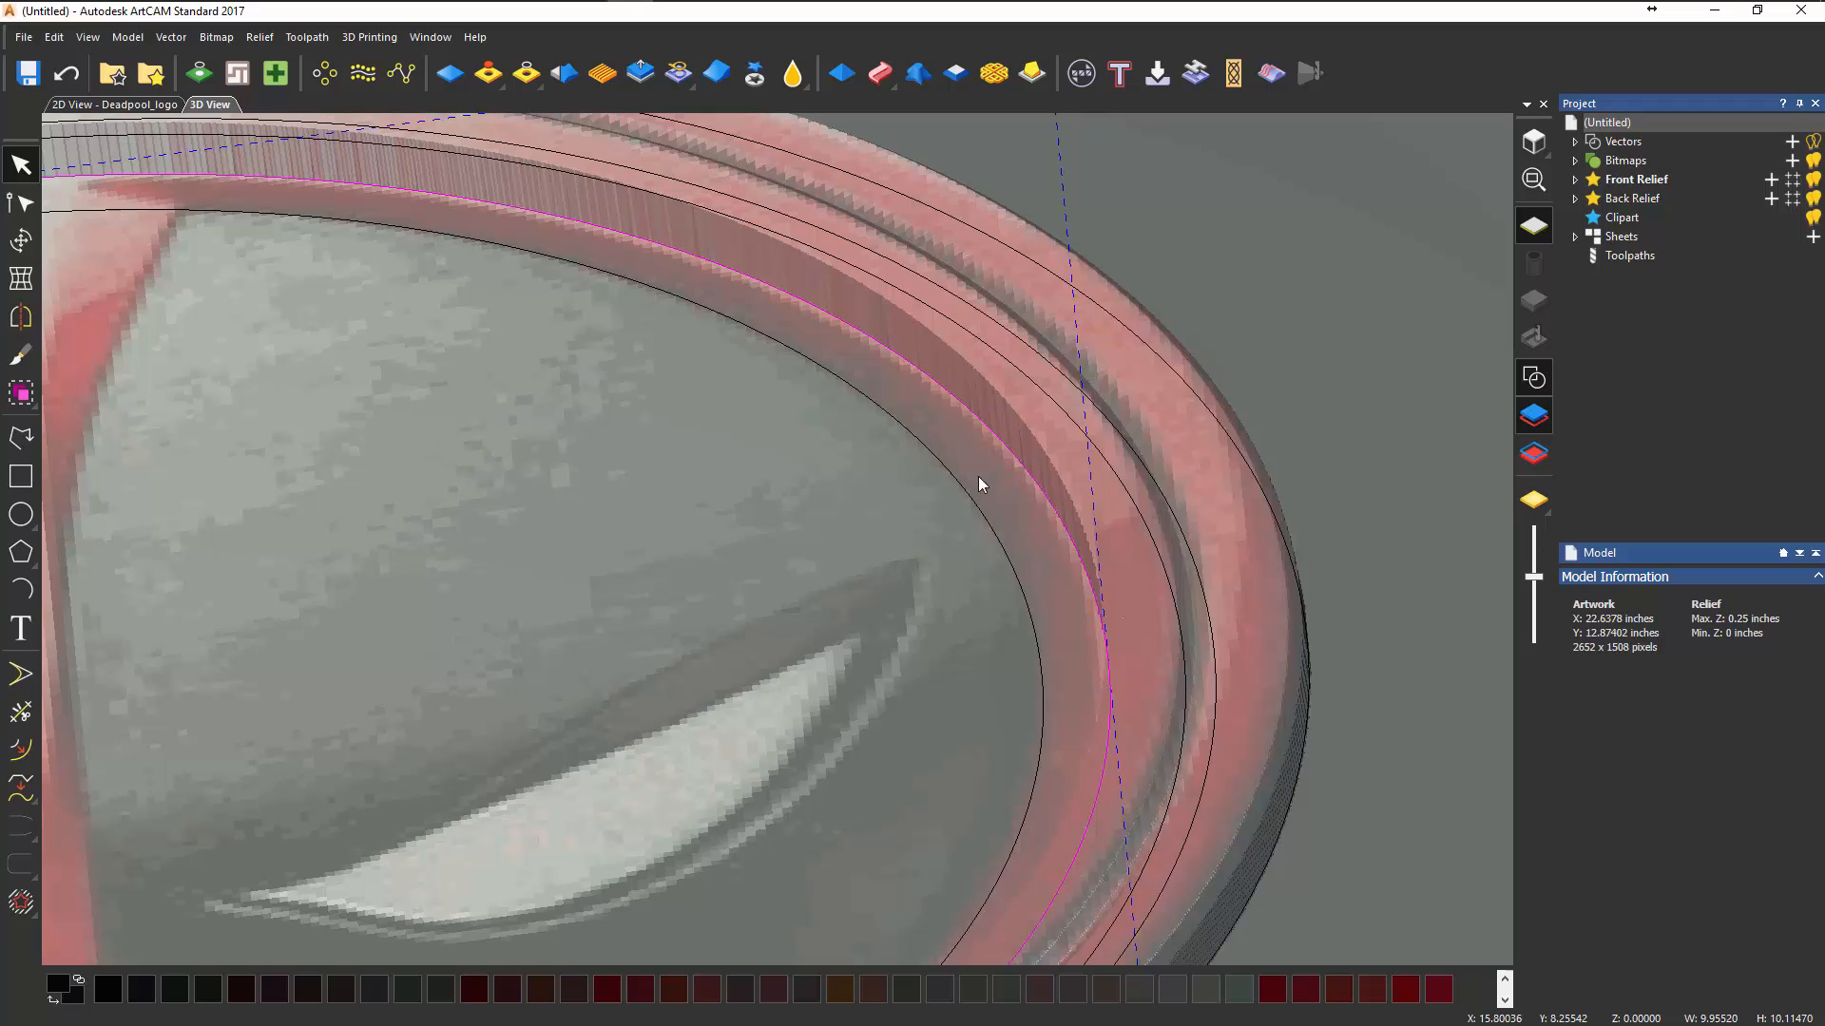
{"action": "left_click", "coordinate": [1038, 543]}
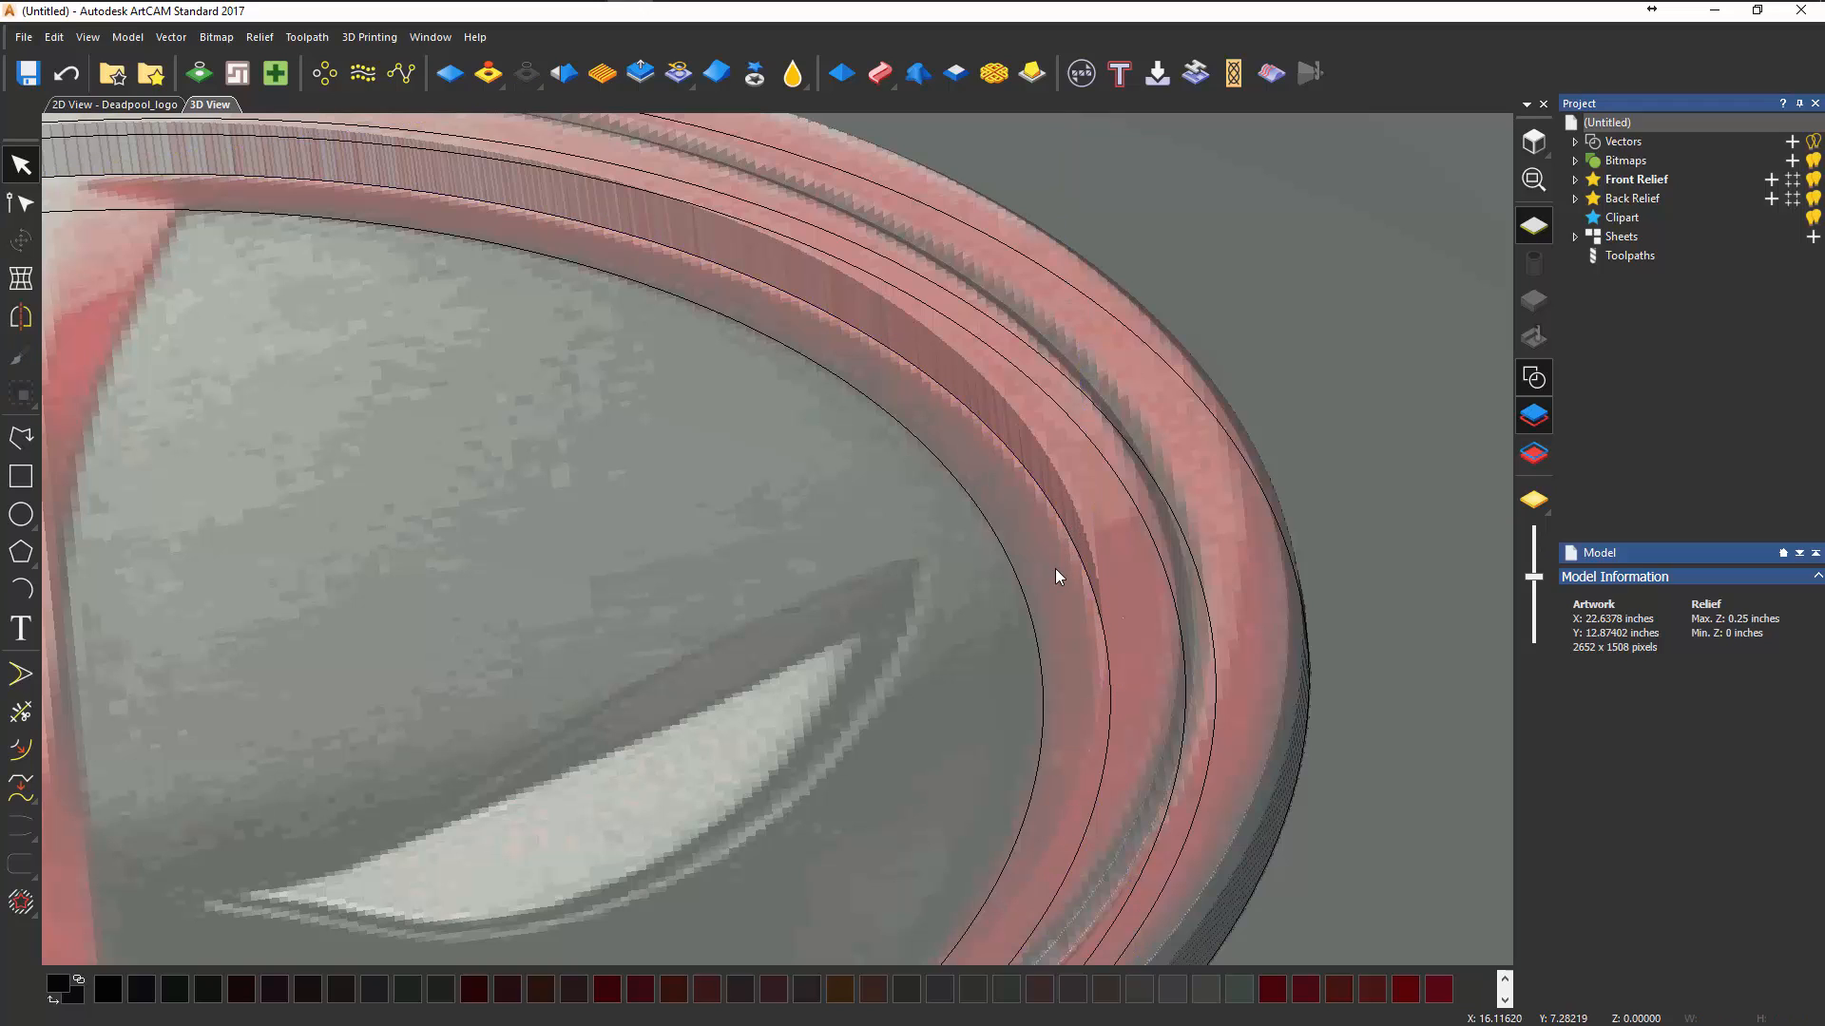
{"action": "middle_click_drag", "start_coordinate": [732, 563], "coordinate": [732, 563]}
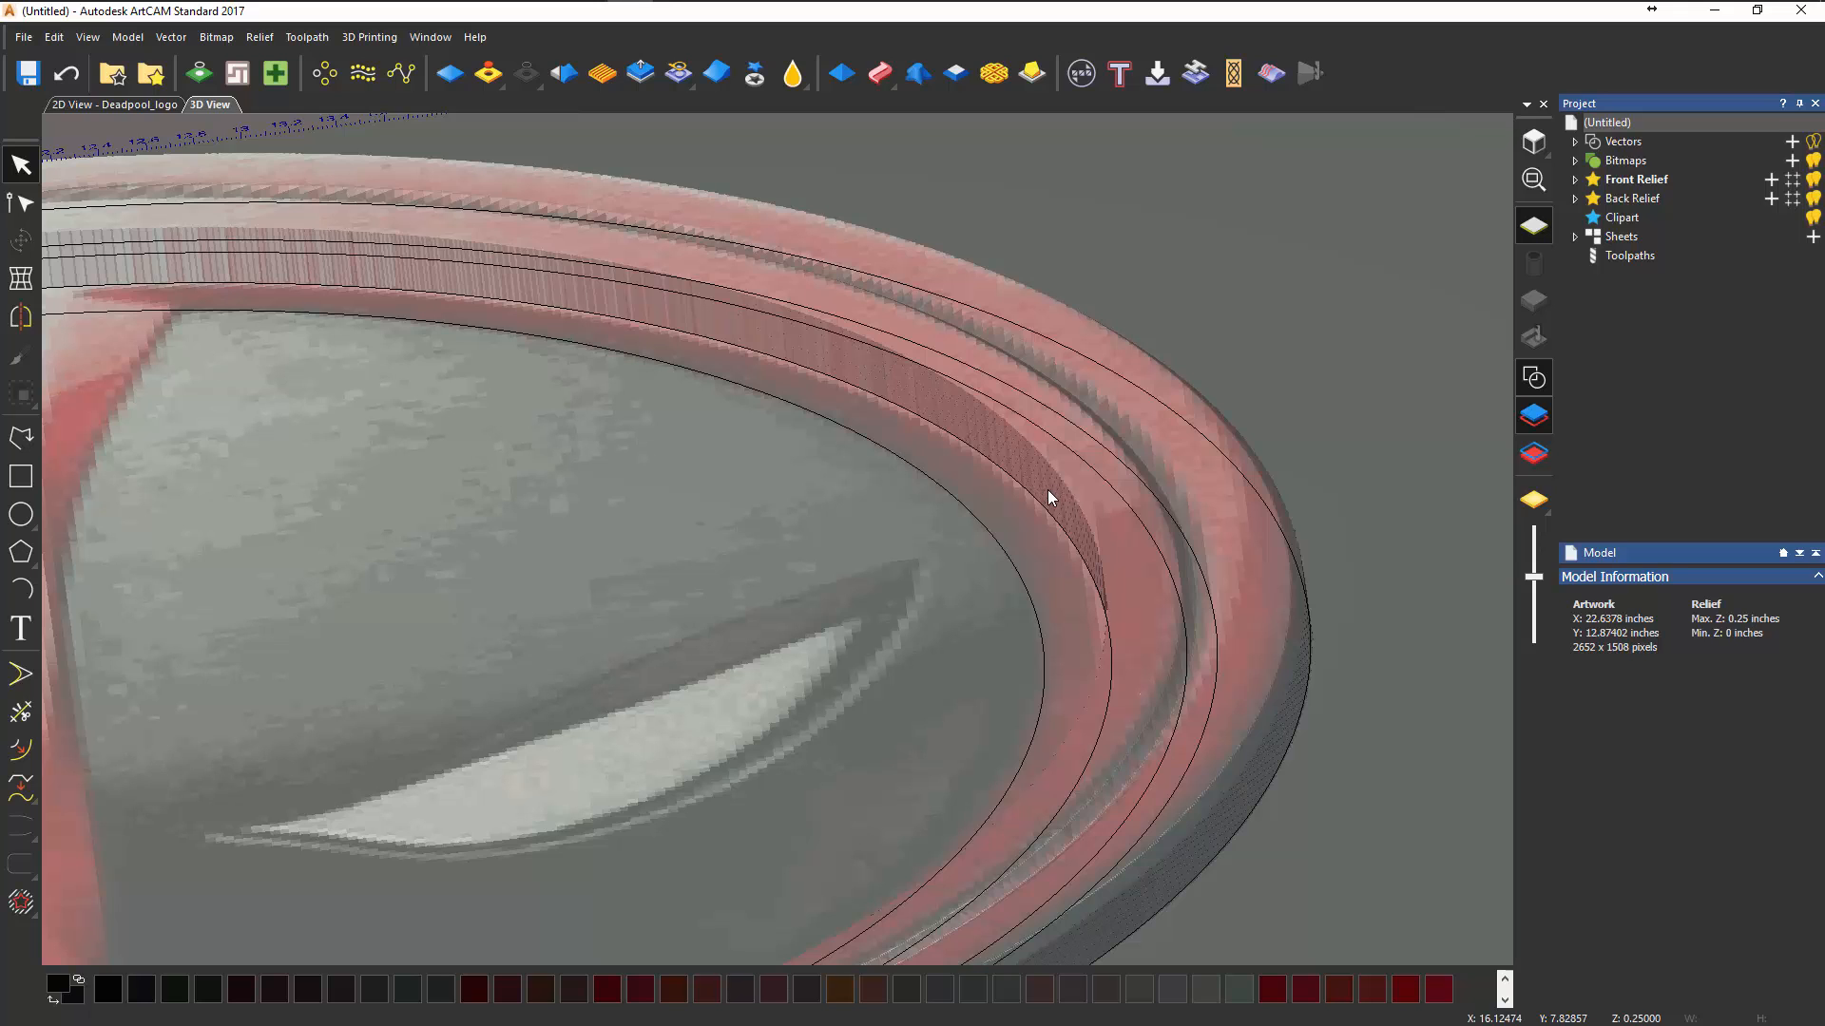
{"action": "scroll", "coordinate": [1049, 493], "scroll_direction": "up", "scroll_amount": 5}
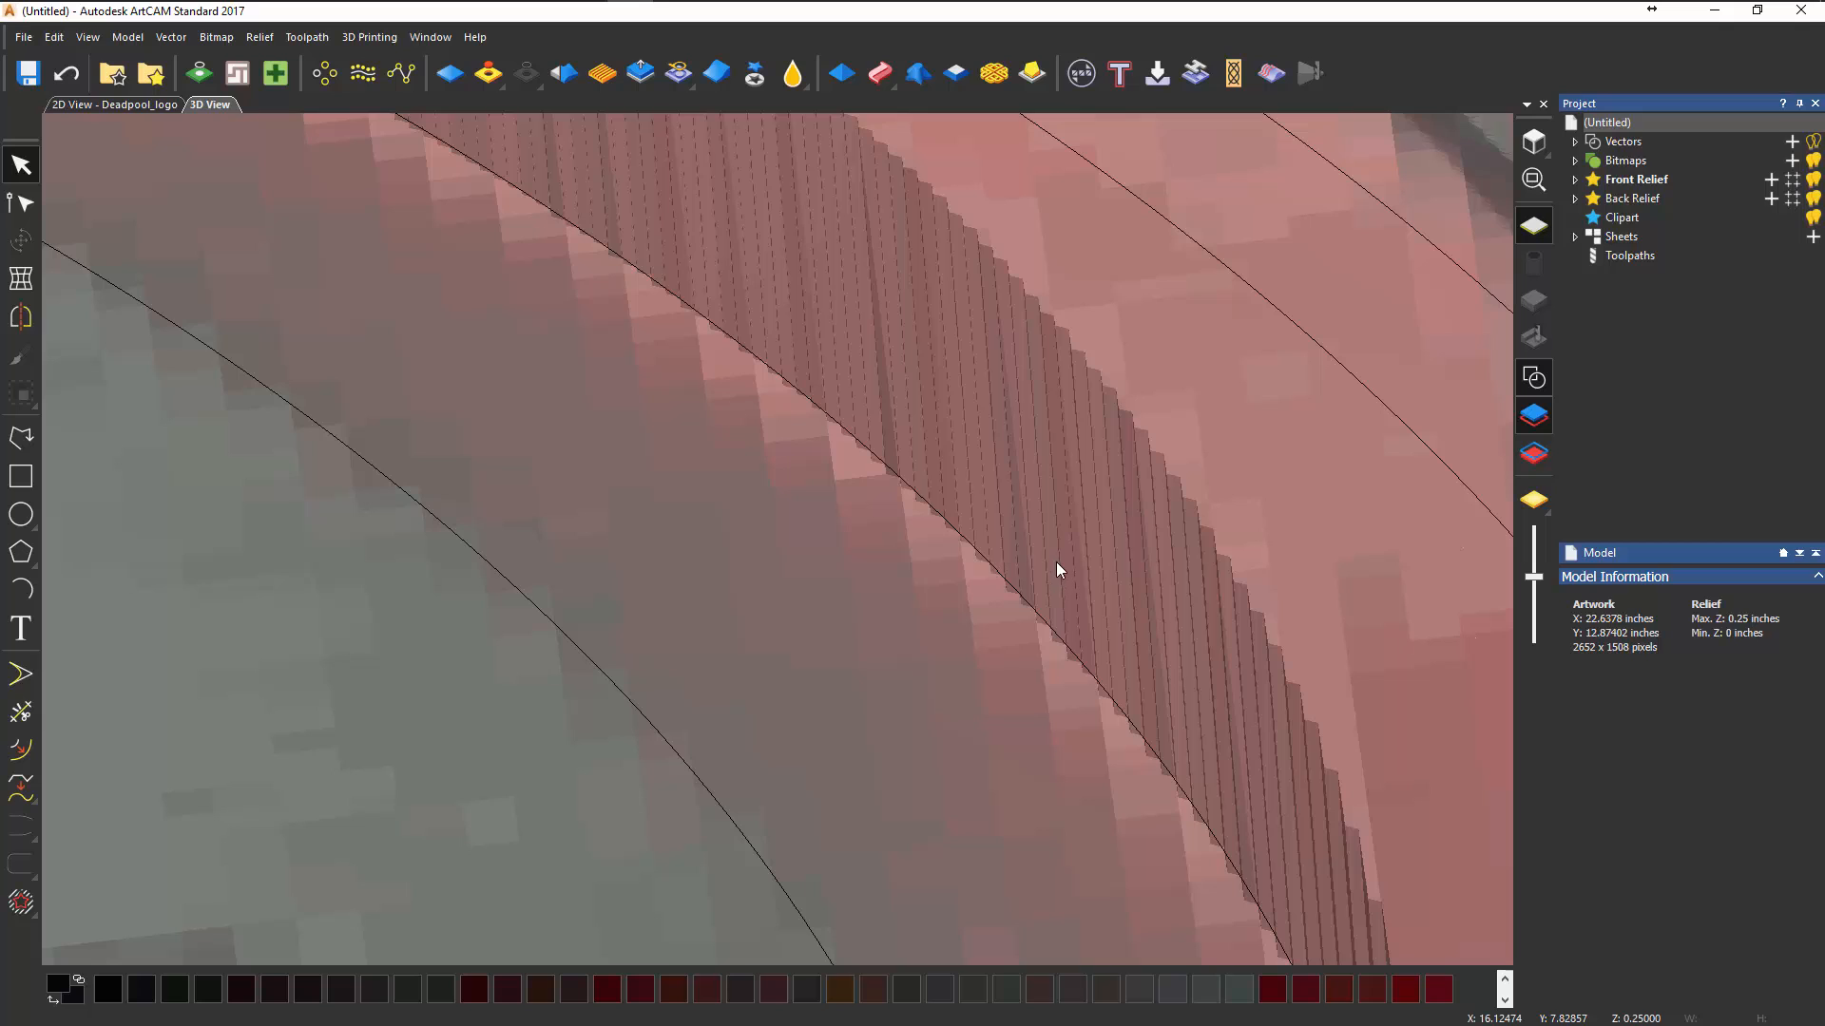
{"action": "scroll", "coordinate": [1198, 705], "scroll_direction": "down", "scroll_amount": 2}
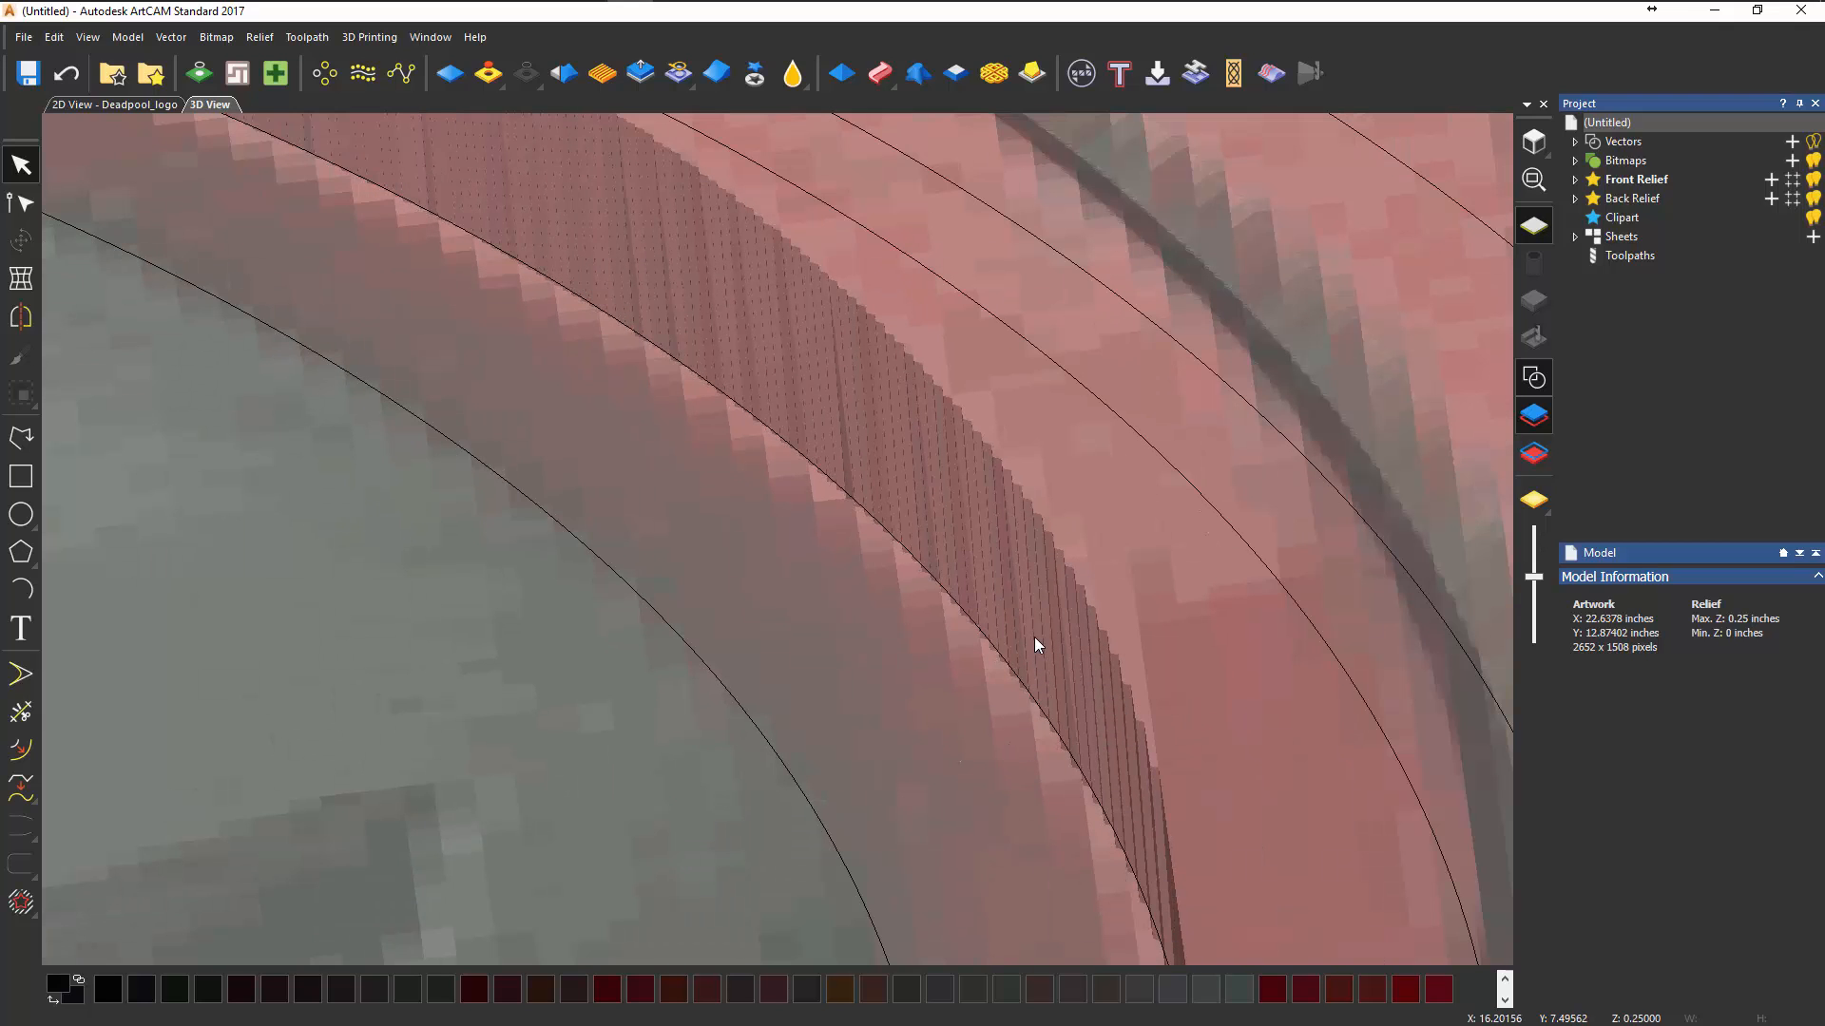
- Select the ring's innermost circle and the third circle outward, and open them in the Shape Editor
{"action": "left_click", "coordinate": [991, 642]}
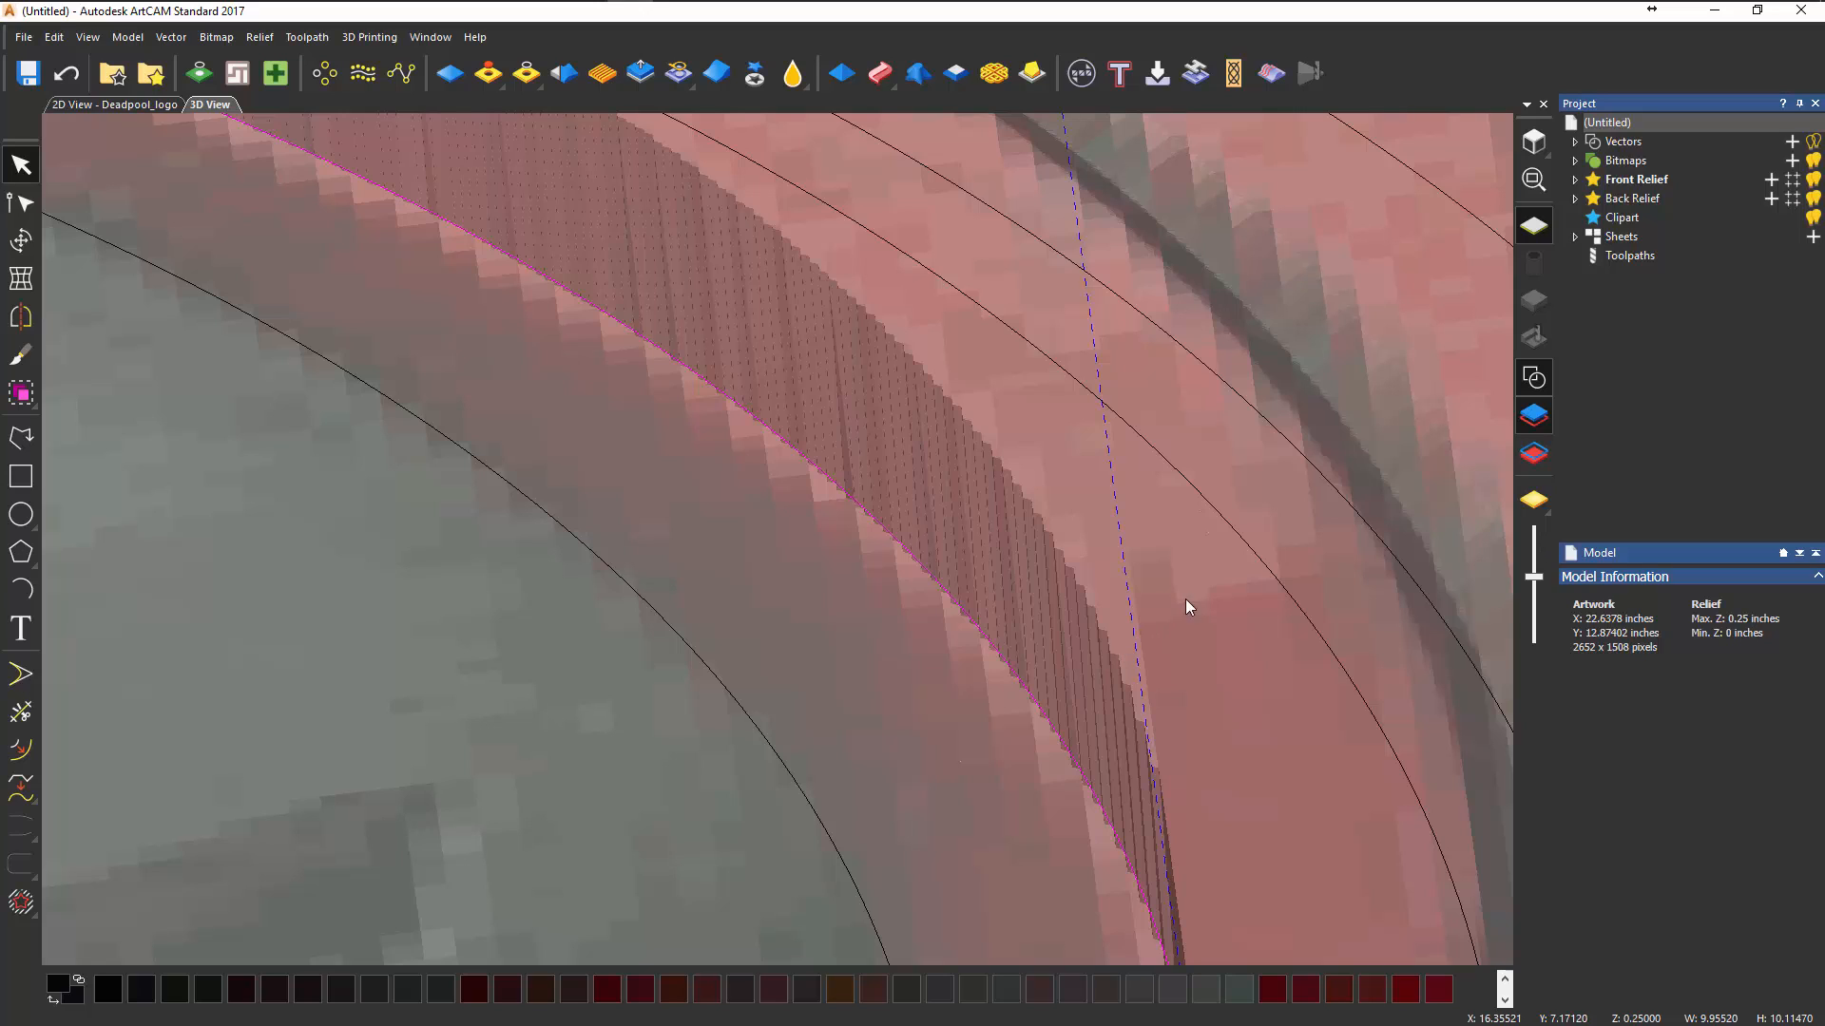
{"action": "left_click", "coordinate": [1244, 543]}
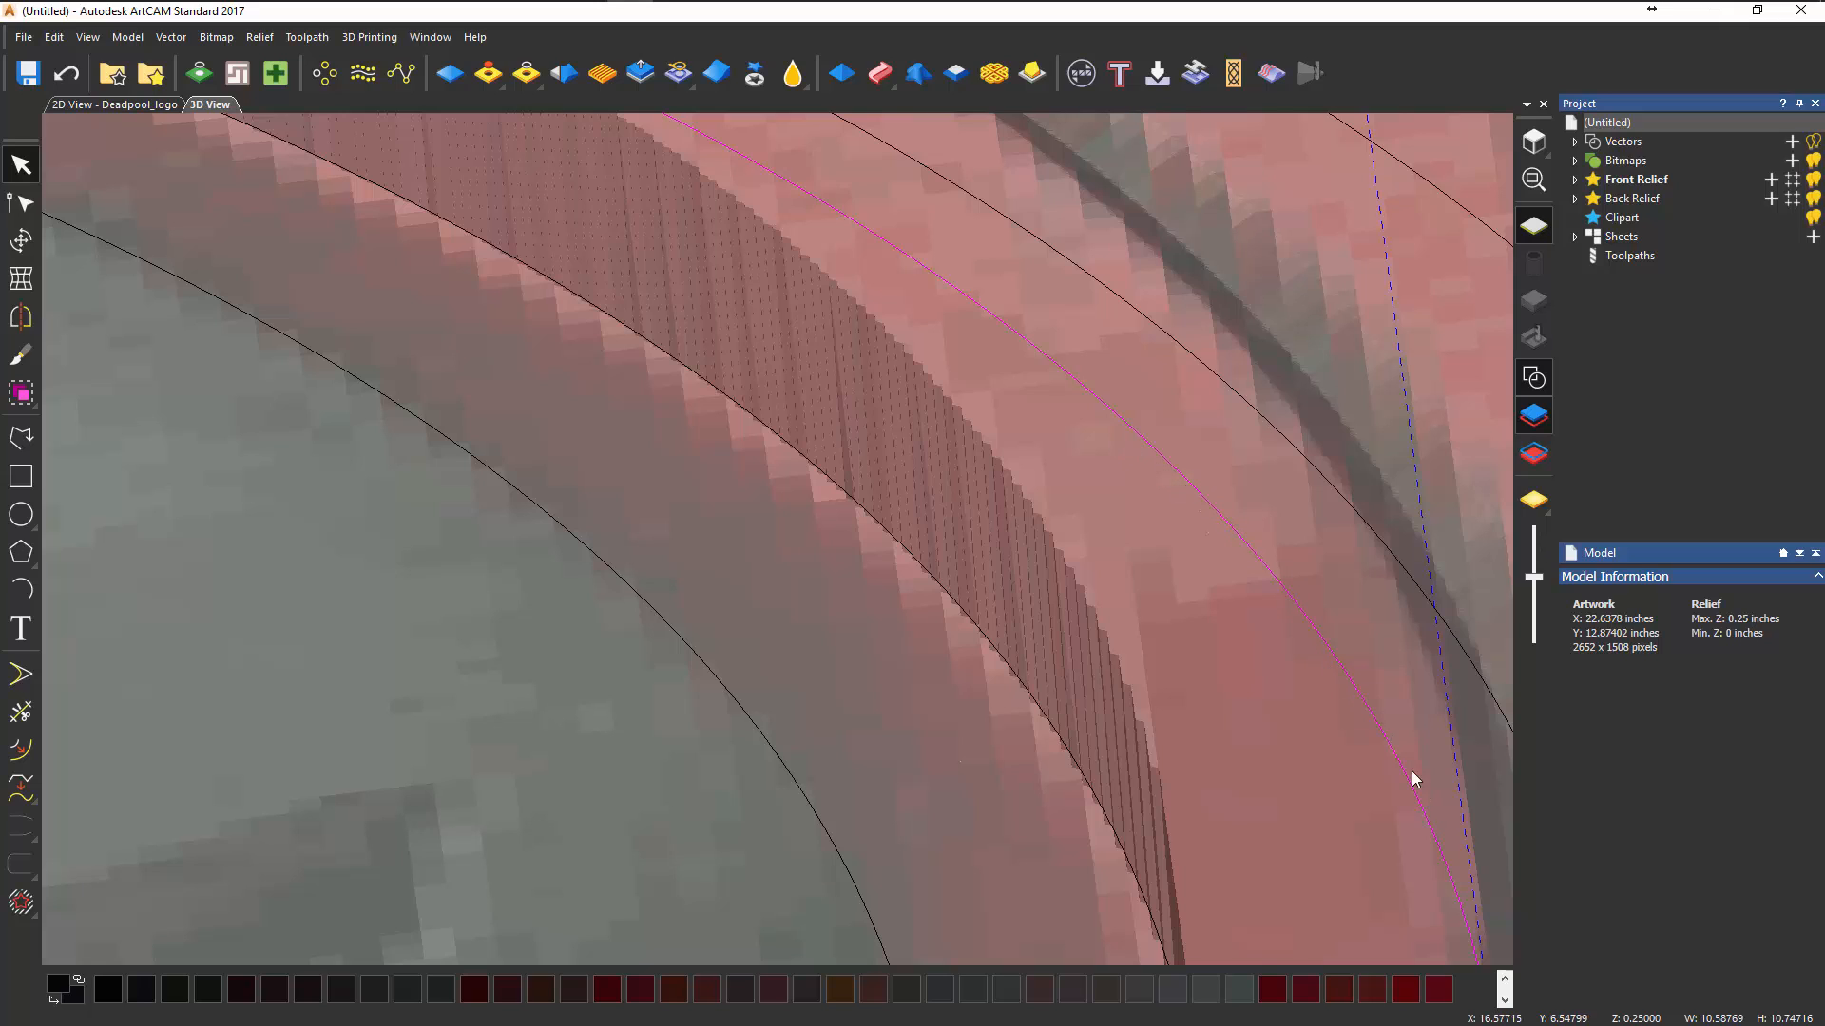
{"action": "left_click", "coordinate": [818, 817], "text": "shift"}
{"action": "scroll", "coordinate": [964, 721], "scroll_direction": "down", "scroll_amount": 5}
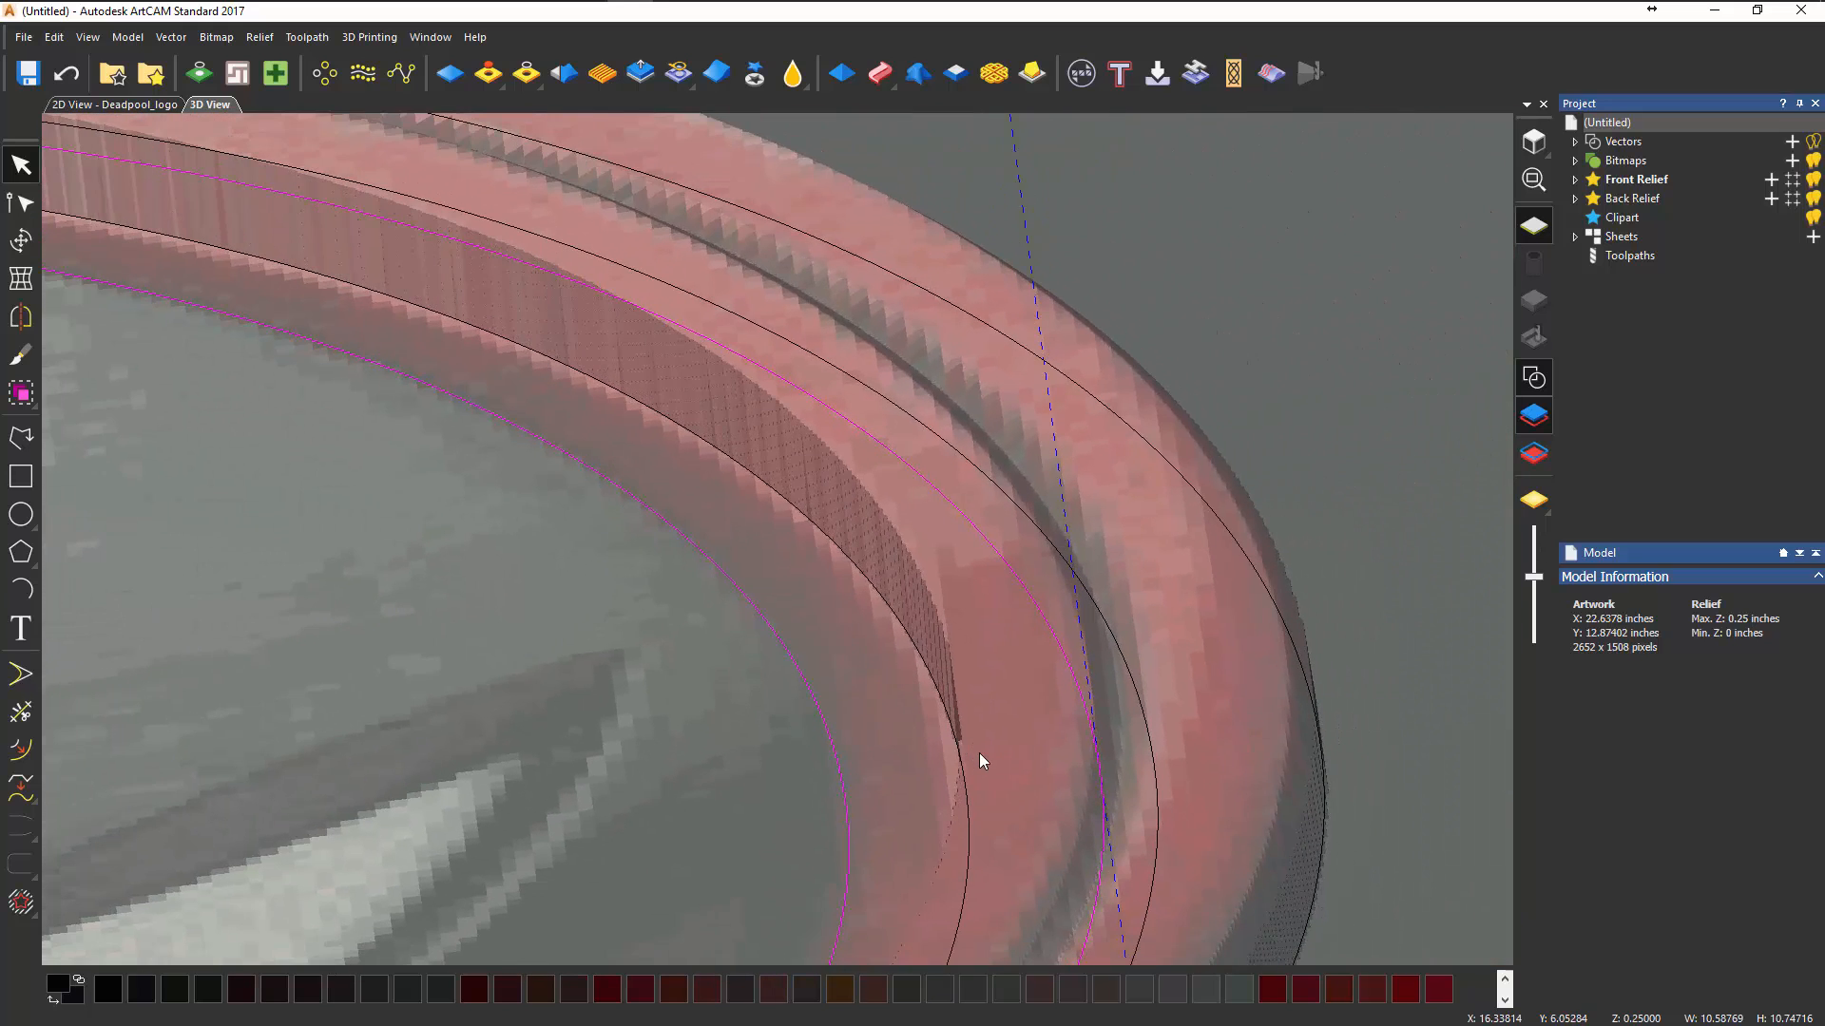
{"action": "right_click_drag", "start_coordinate": [979, 753], "coordinate": [980, 760]}
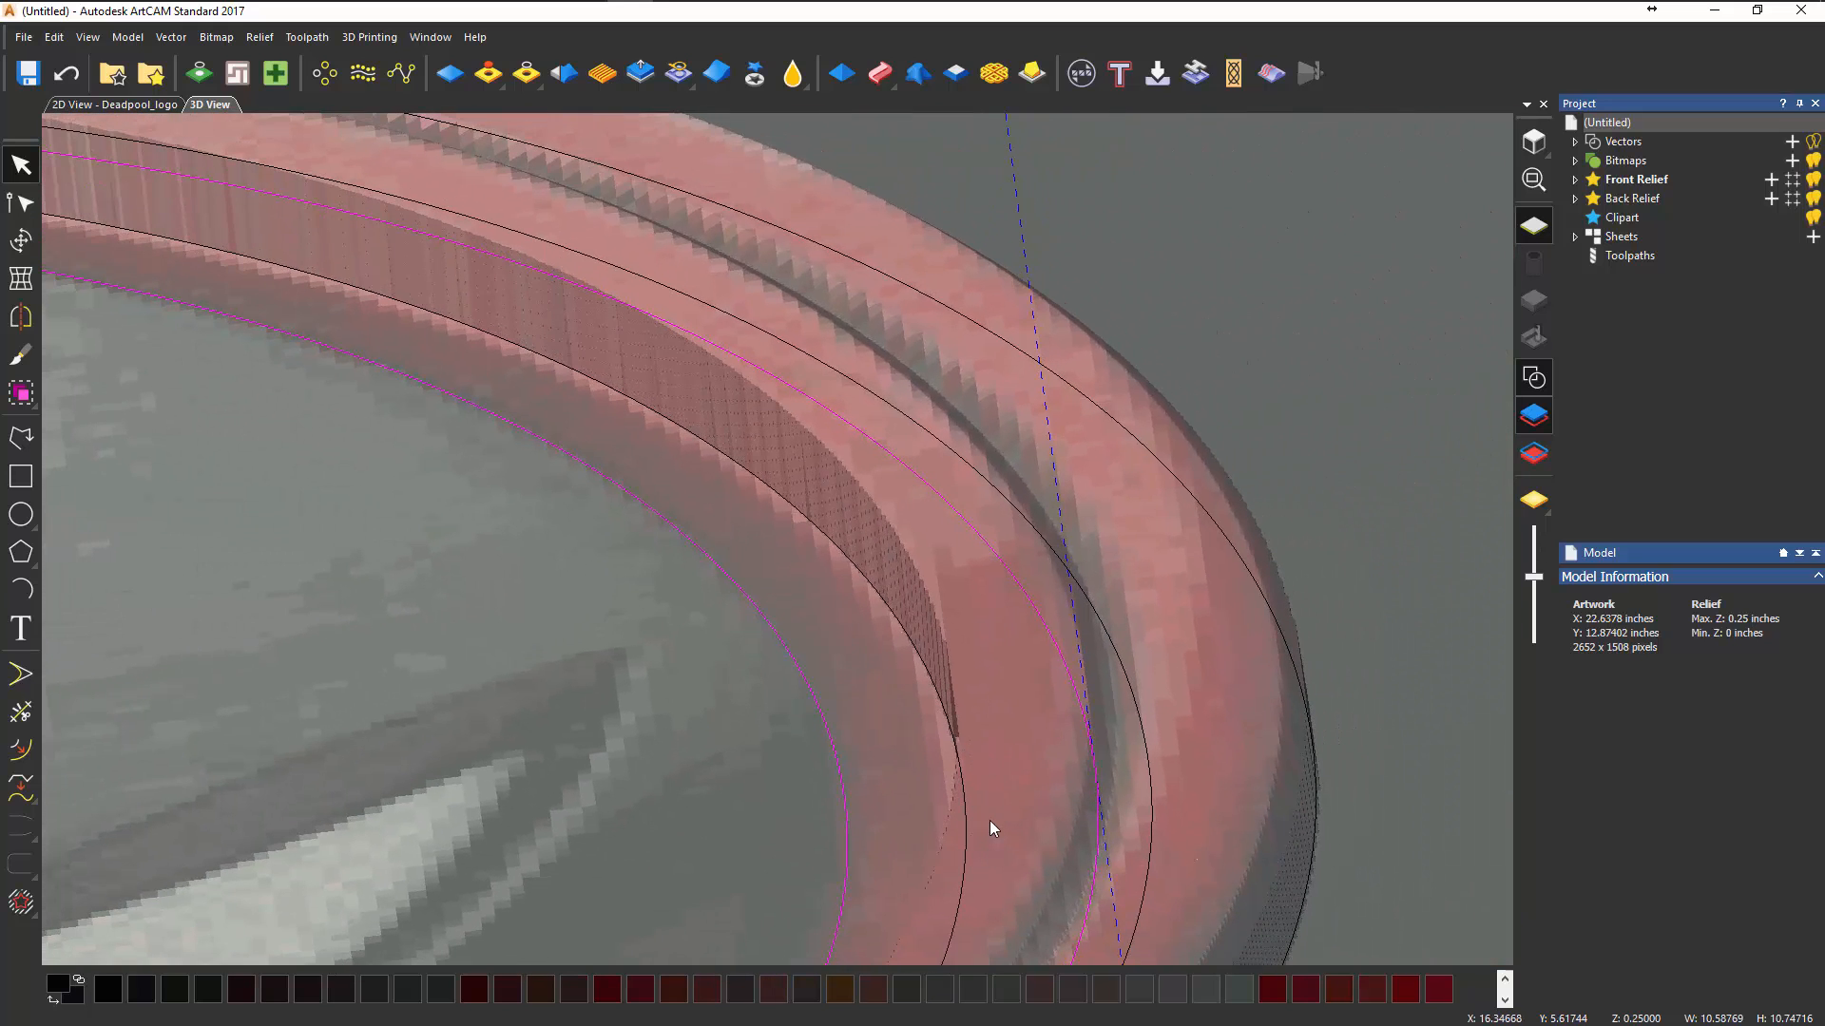
{"action": "key", "text": "F12"}
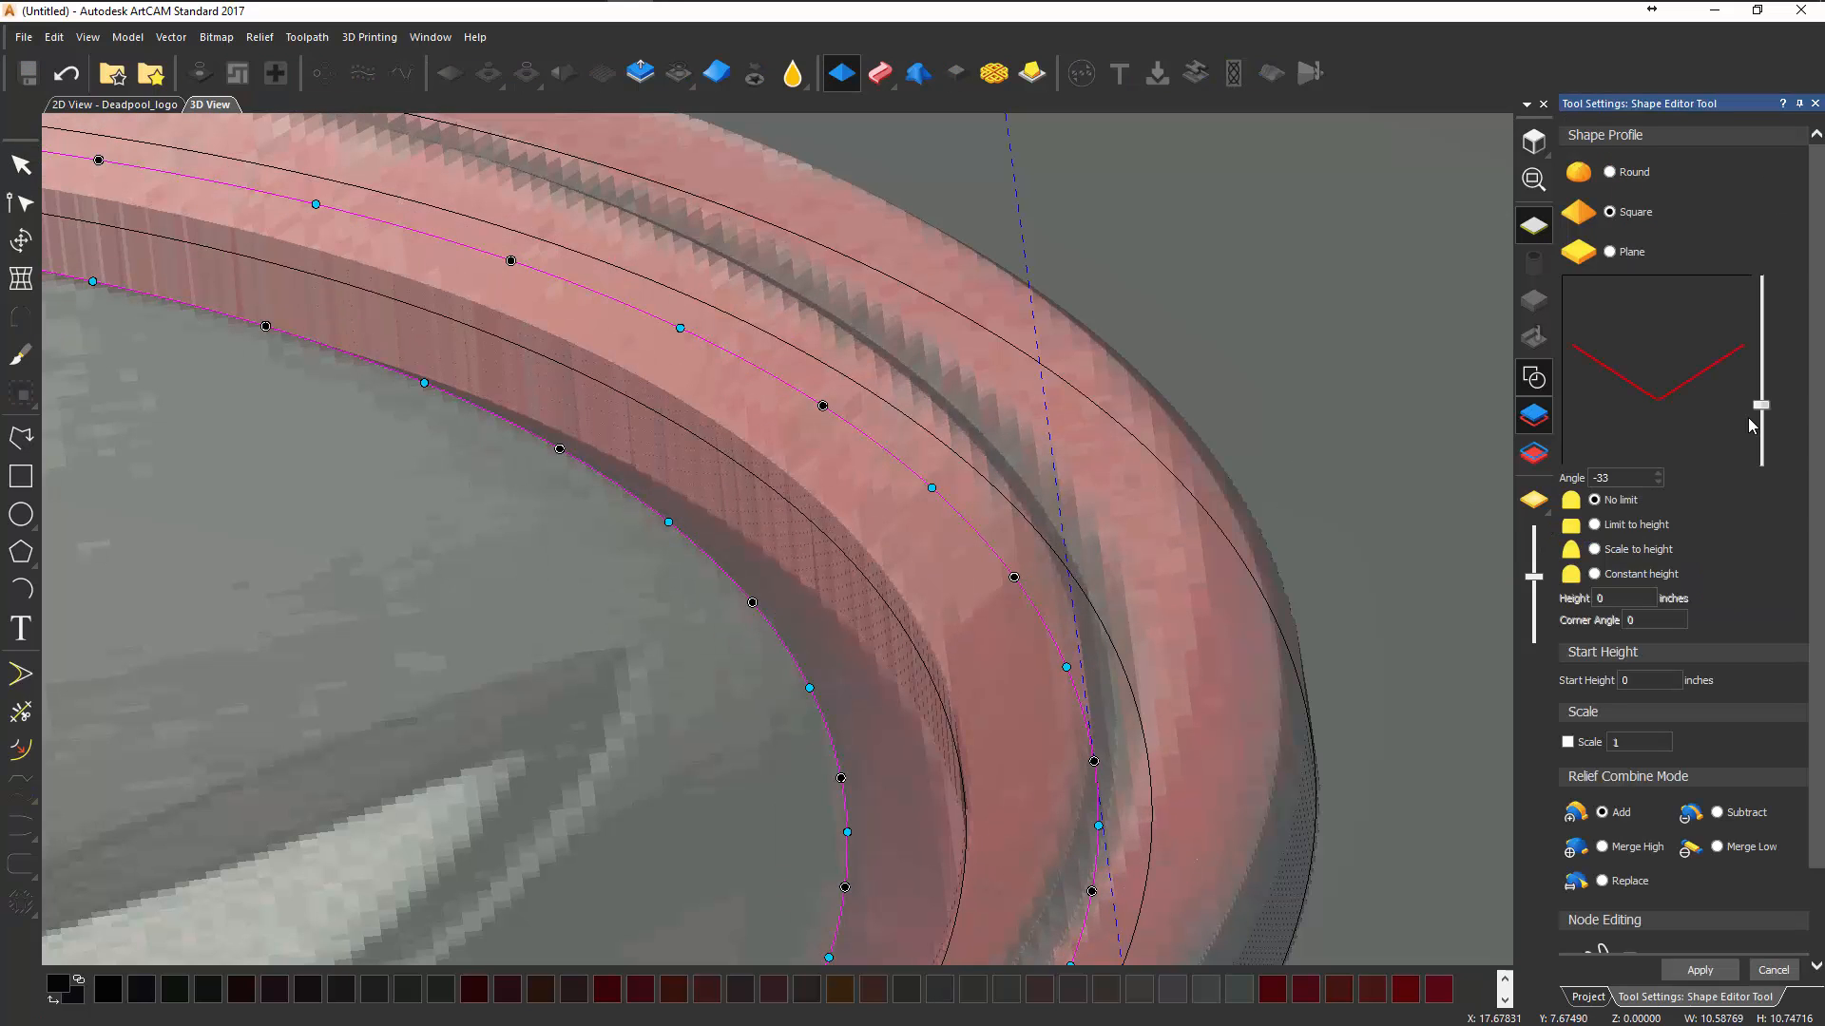
- Shape the inner band with a square profile at angle 27, limited to a height of .1 inches, with a start height of .15 inches
{"action": "left_click_drag", "start_coordinate": [1764, 408], "coordinate": [1764, 342]}
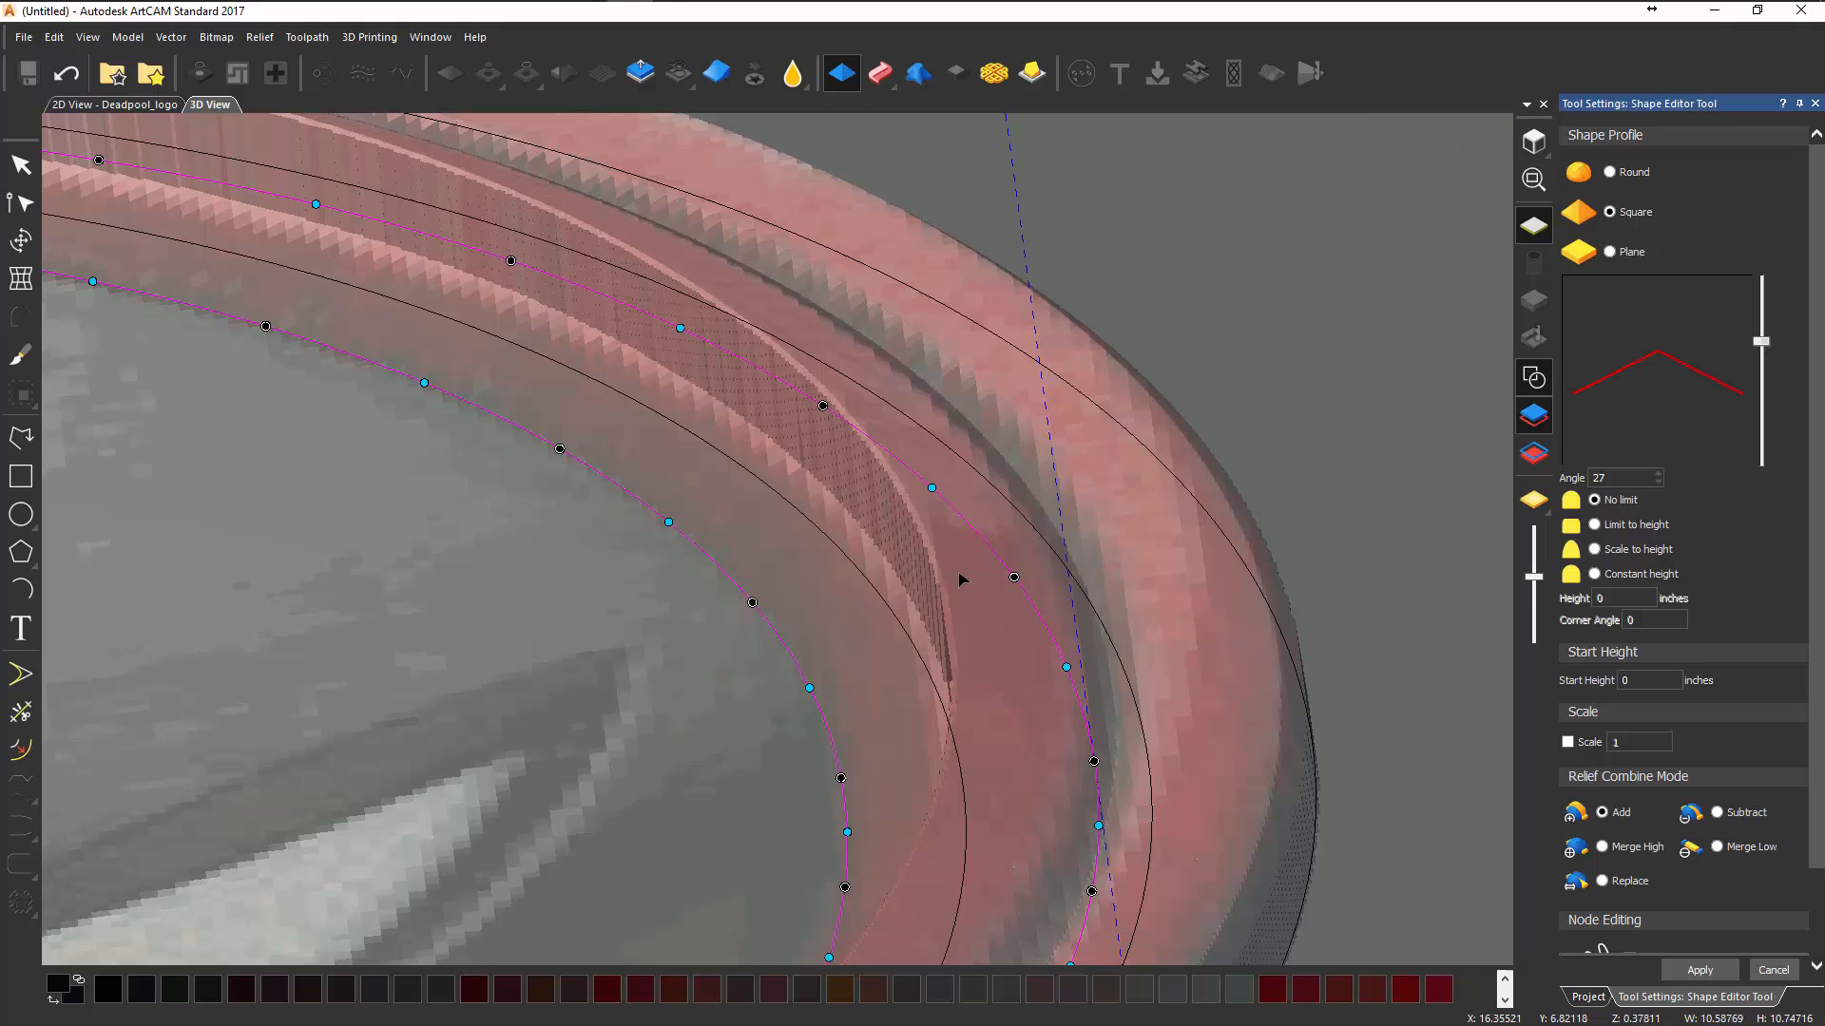
{"action": "middle_click_drag", "start_coordinate": [995, 710], "coordinate": [1077, 576]}
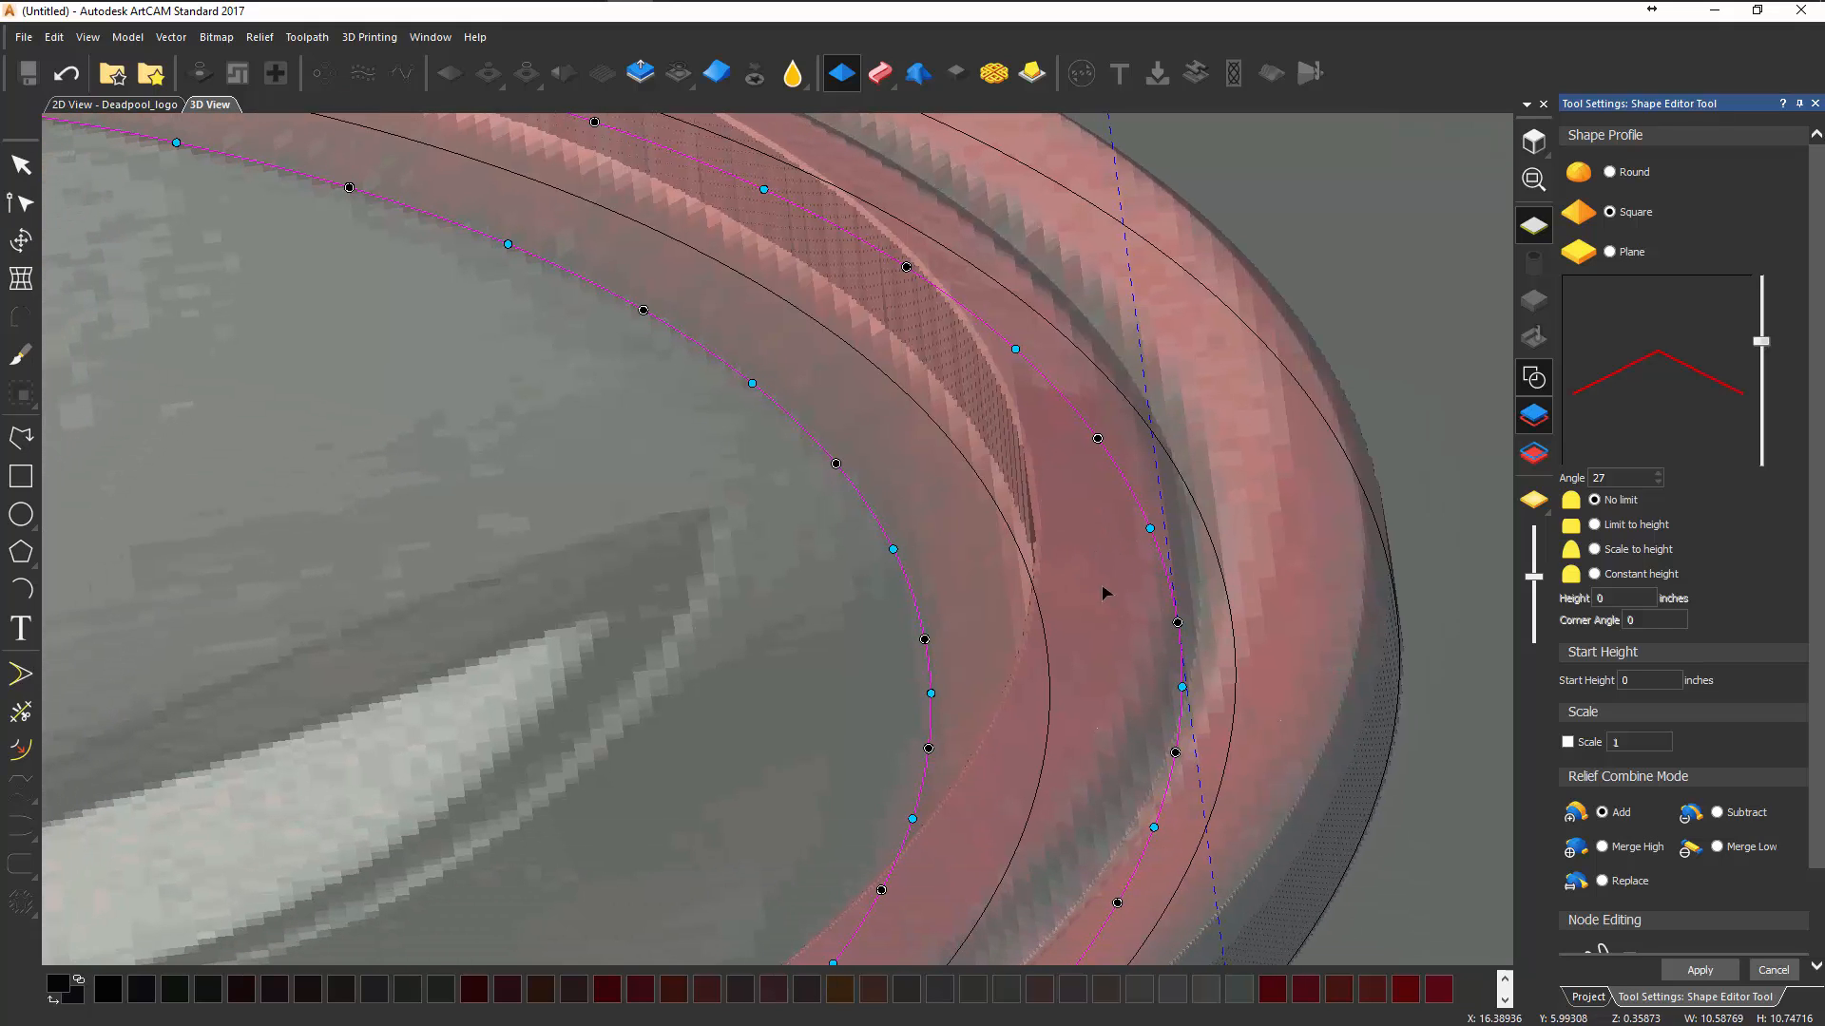
{"action": "left_click", "coordinate": [1596, 525]}
{"action": "double_click", "coordinate": [1664, 680]}
{"action": "type", "text": ".15"}
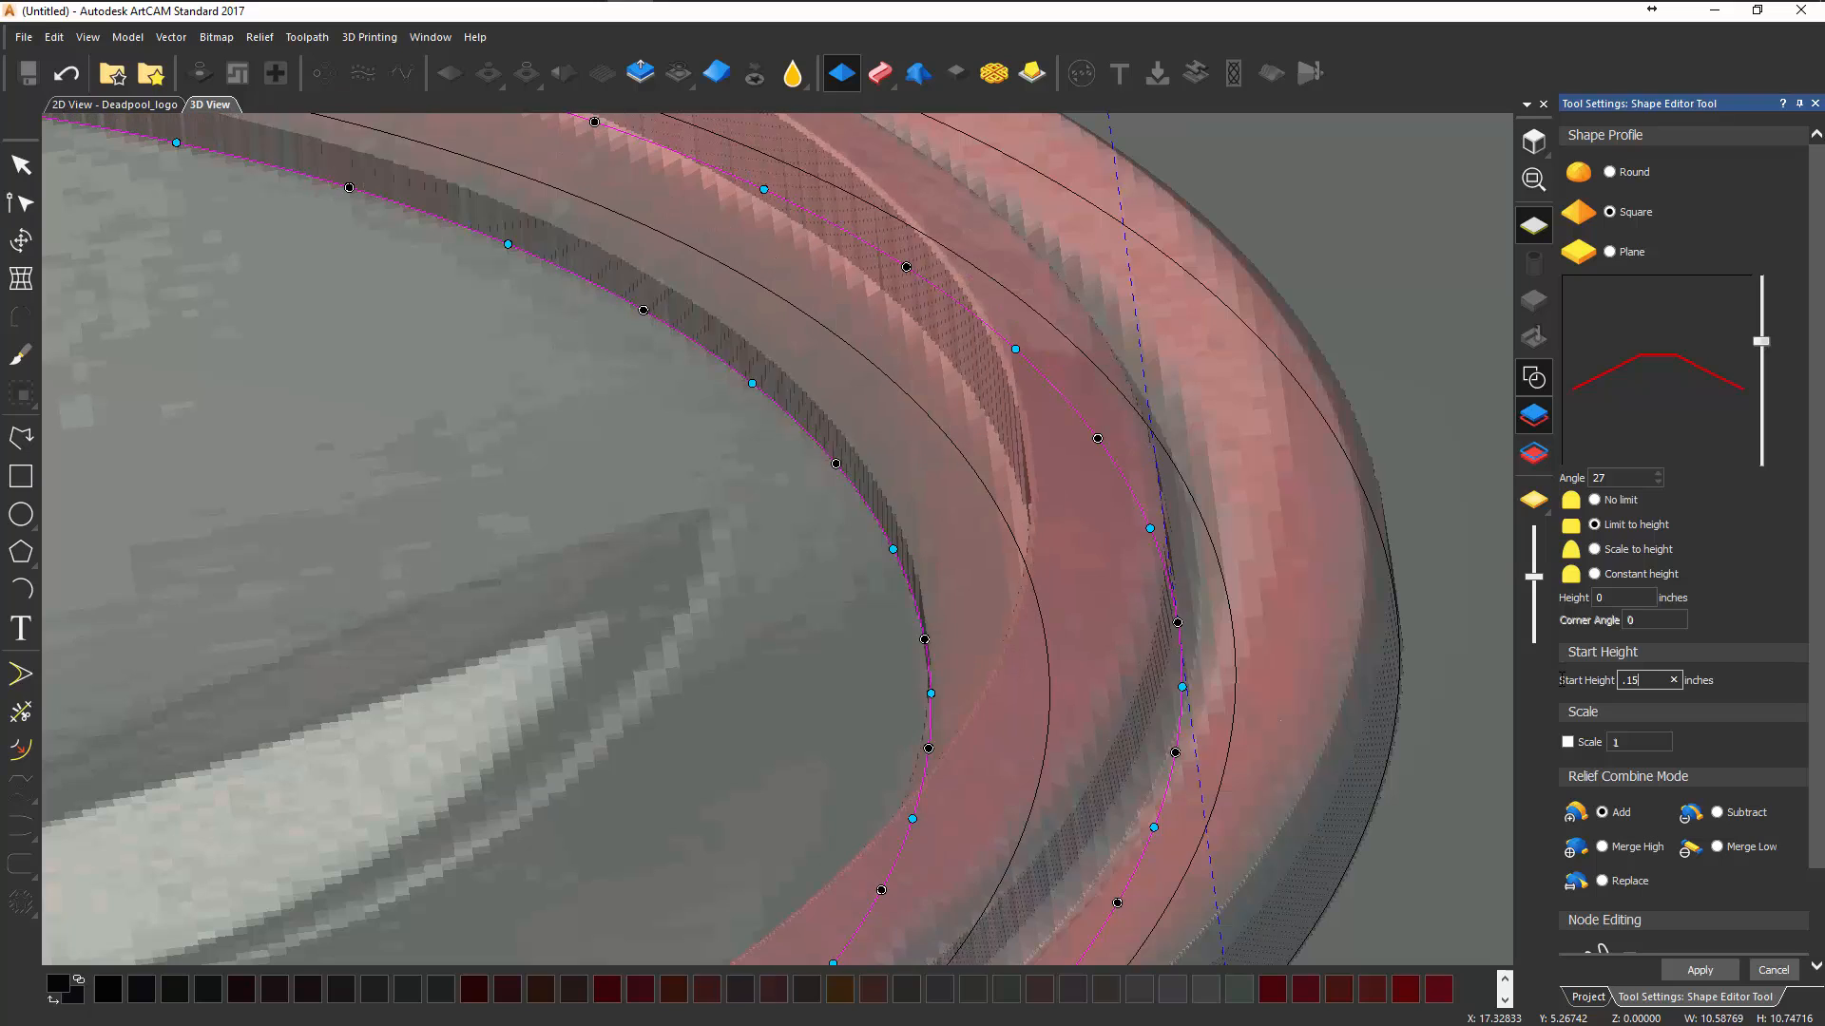
{"action": "double_click", "coordinate": [1602, 597]}
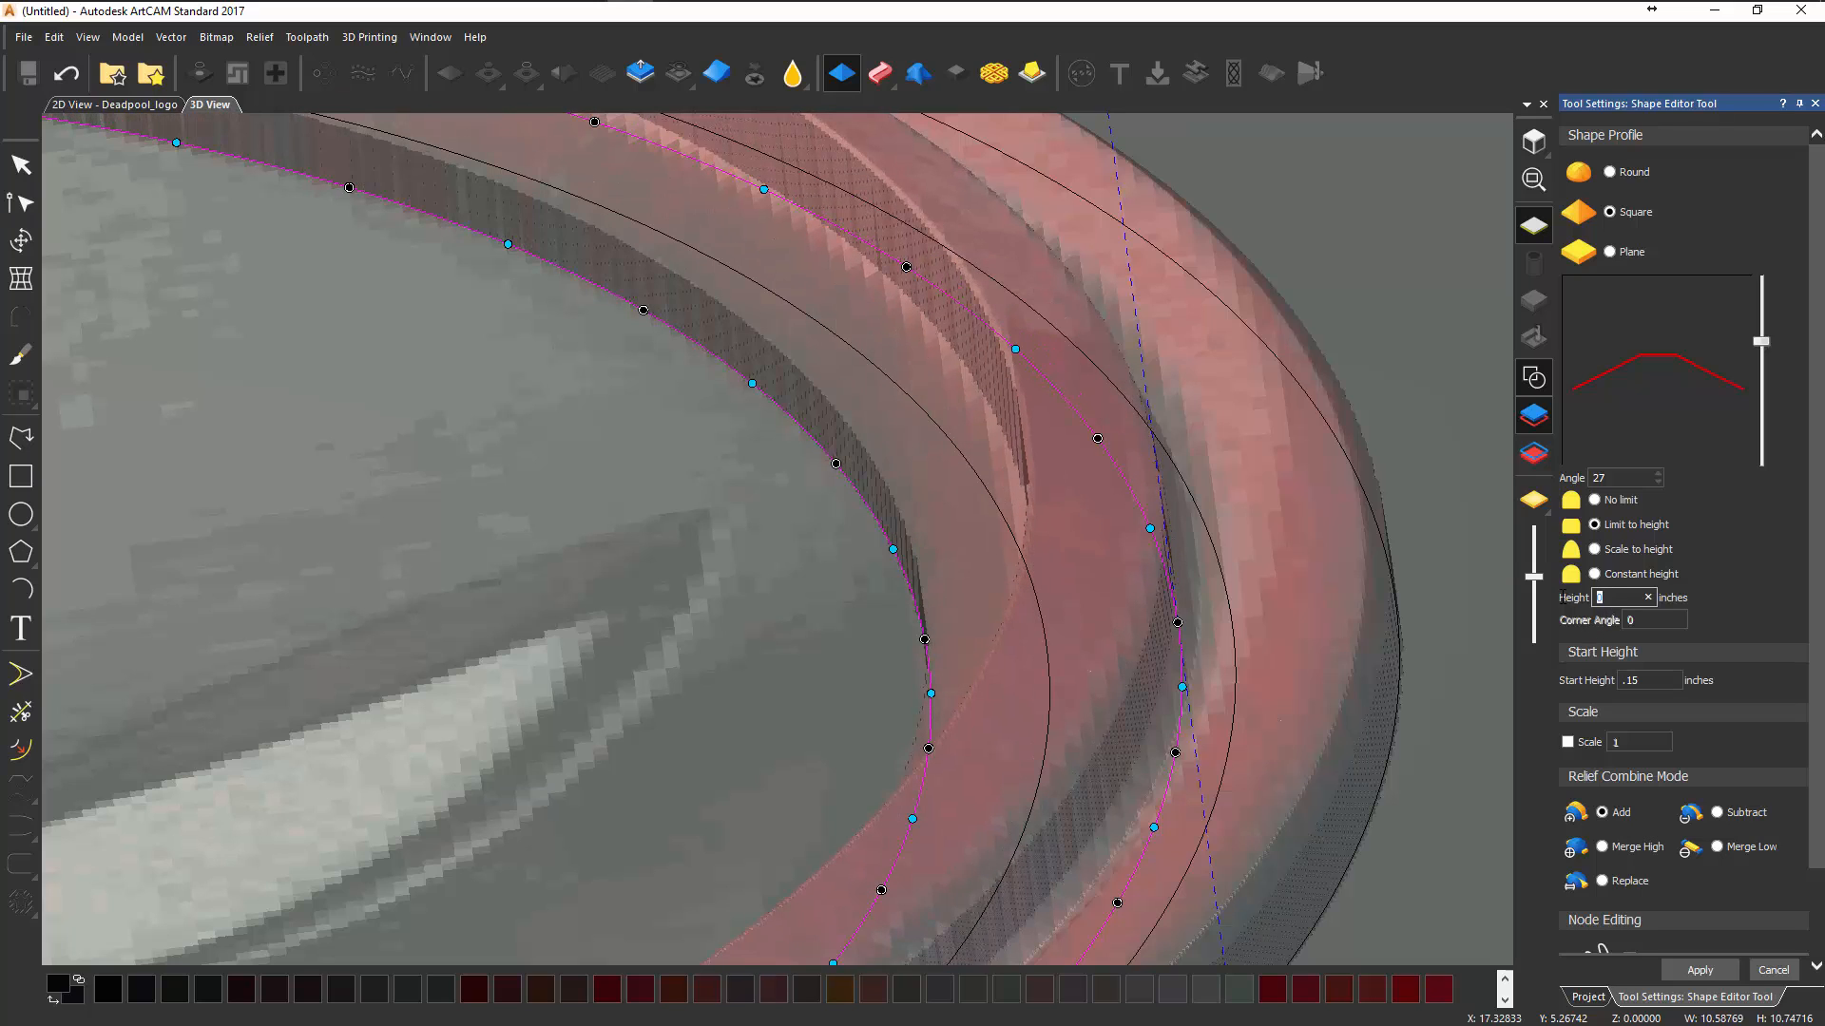
{"action": "type", "text": ".1"}
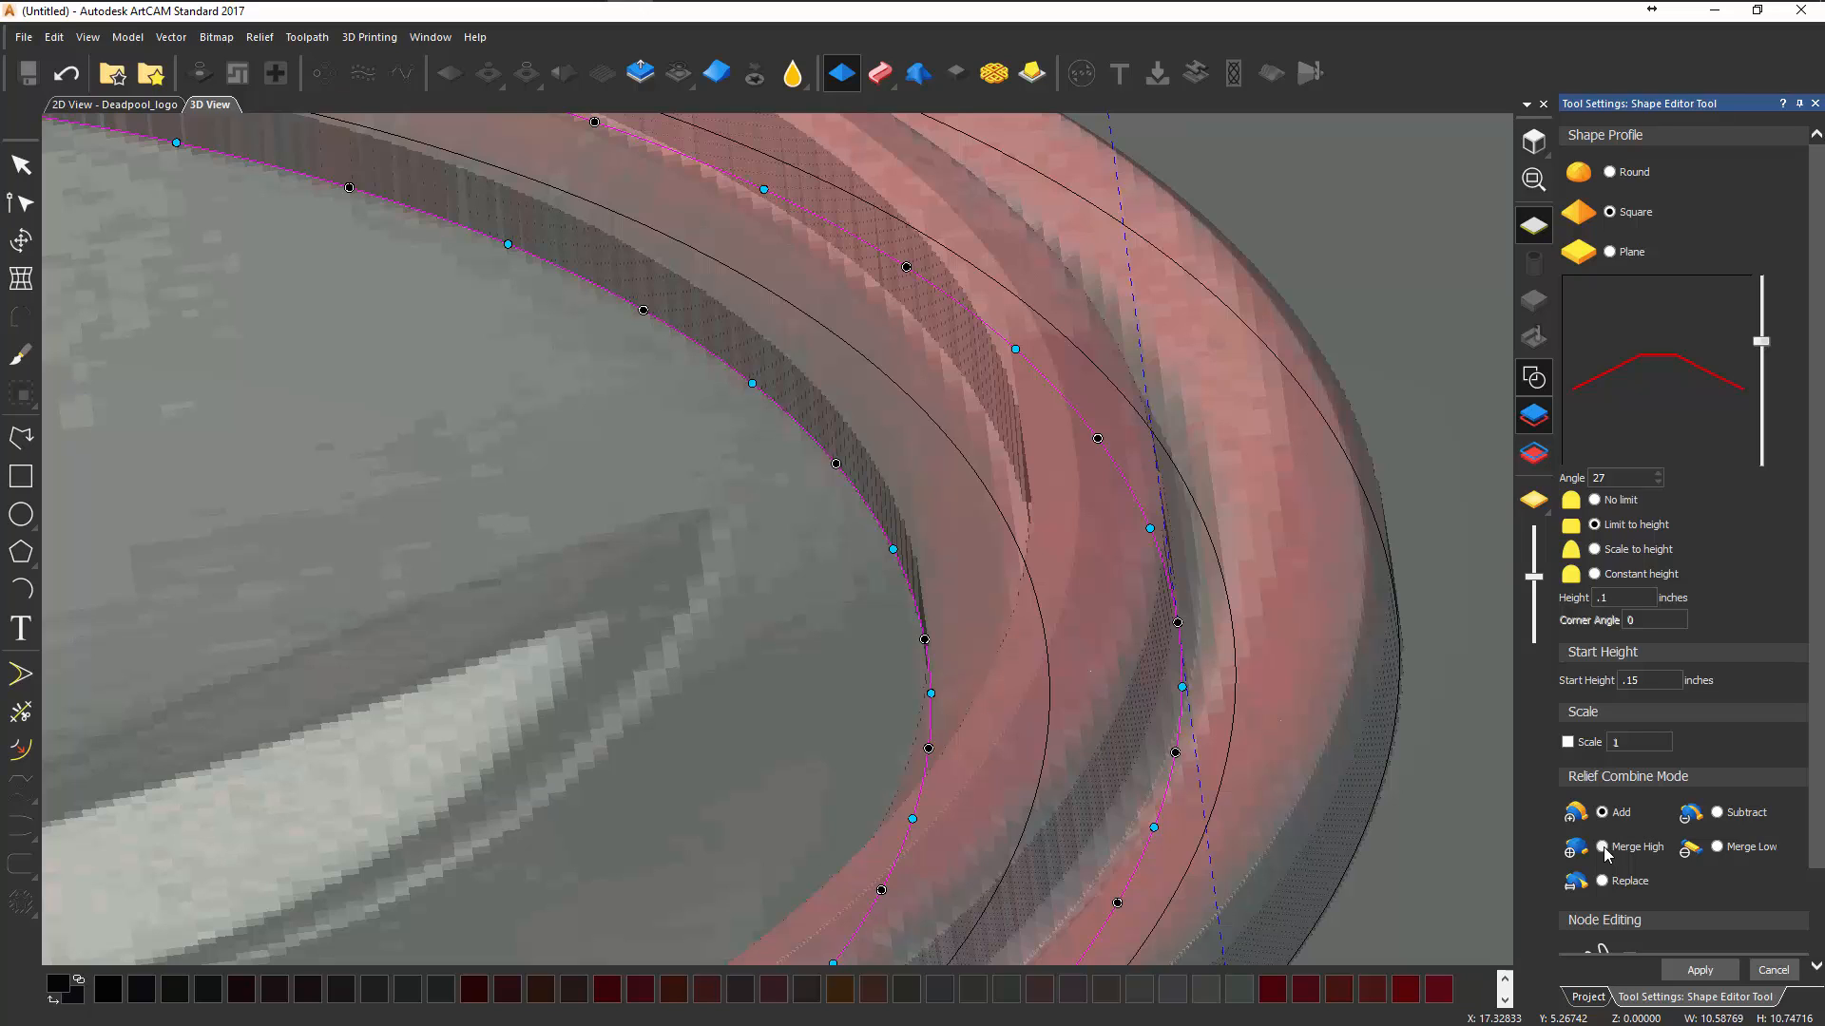
- Set the relief combine mode to Merge High and display the model as shaded material
{"action": "left_click_drag", "start_coordinate": [1093, 817], "coordinate": [1318, 682]}
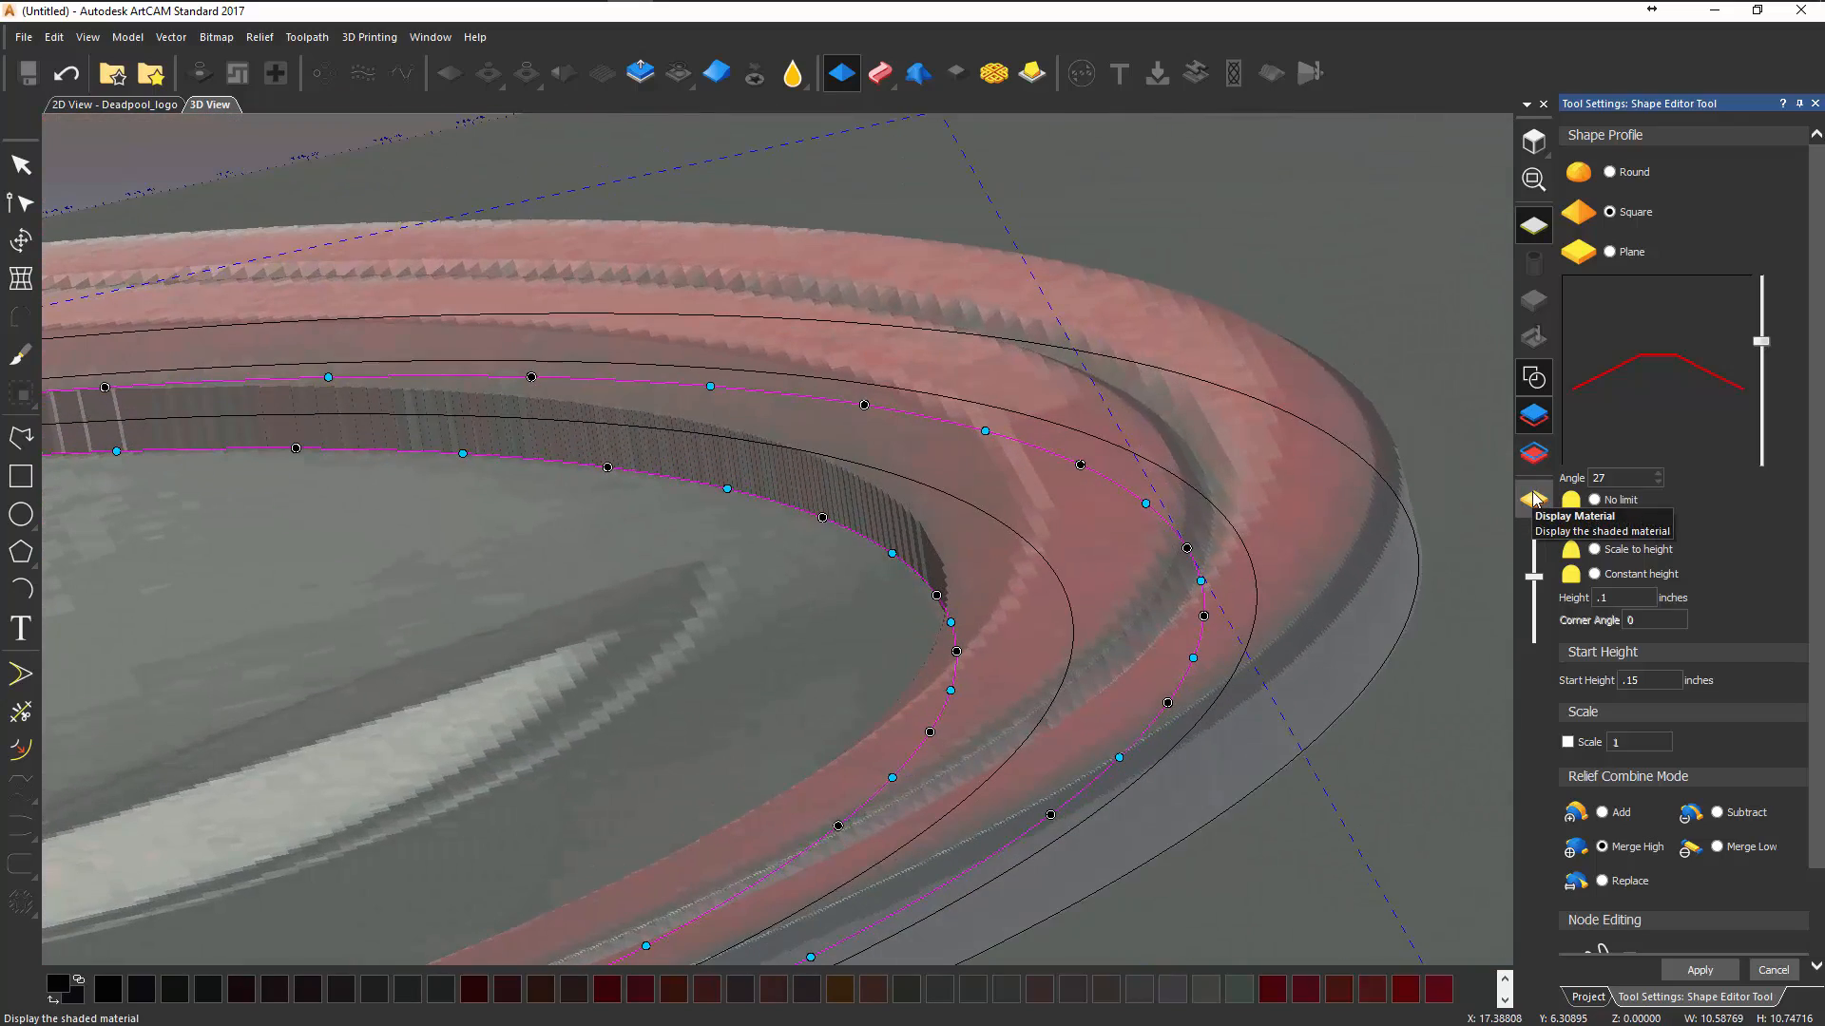
{"action": "left_click", "coordinate": [1535, 499]}
{"action": "left_click_drag", "start_coordinate": [1311, 570], "coordinate": [1357, 601]}
{"action": "scroll", "coordinate": [1055, 581], "scroll_direction": "up", "scroll_amount": 3}
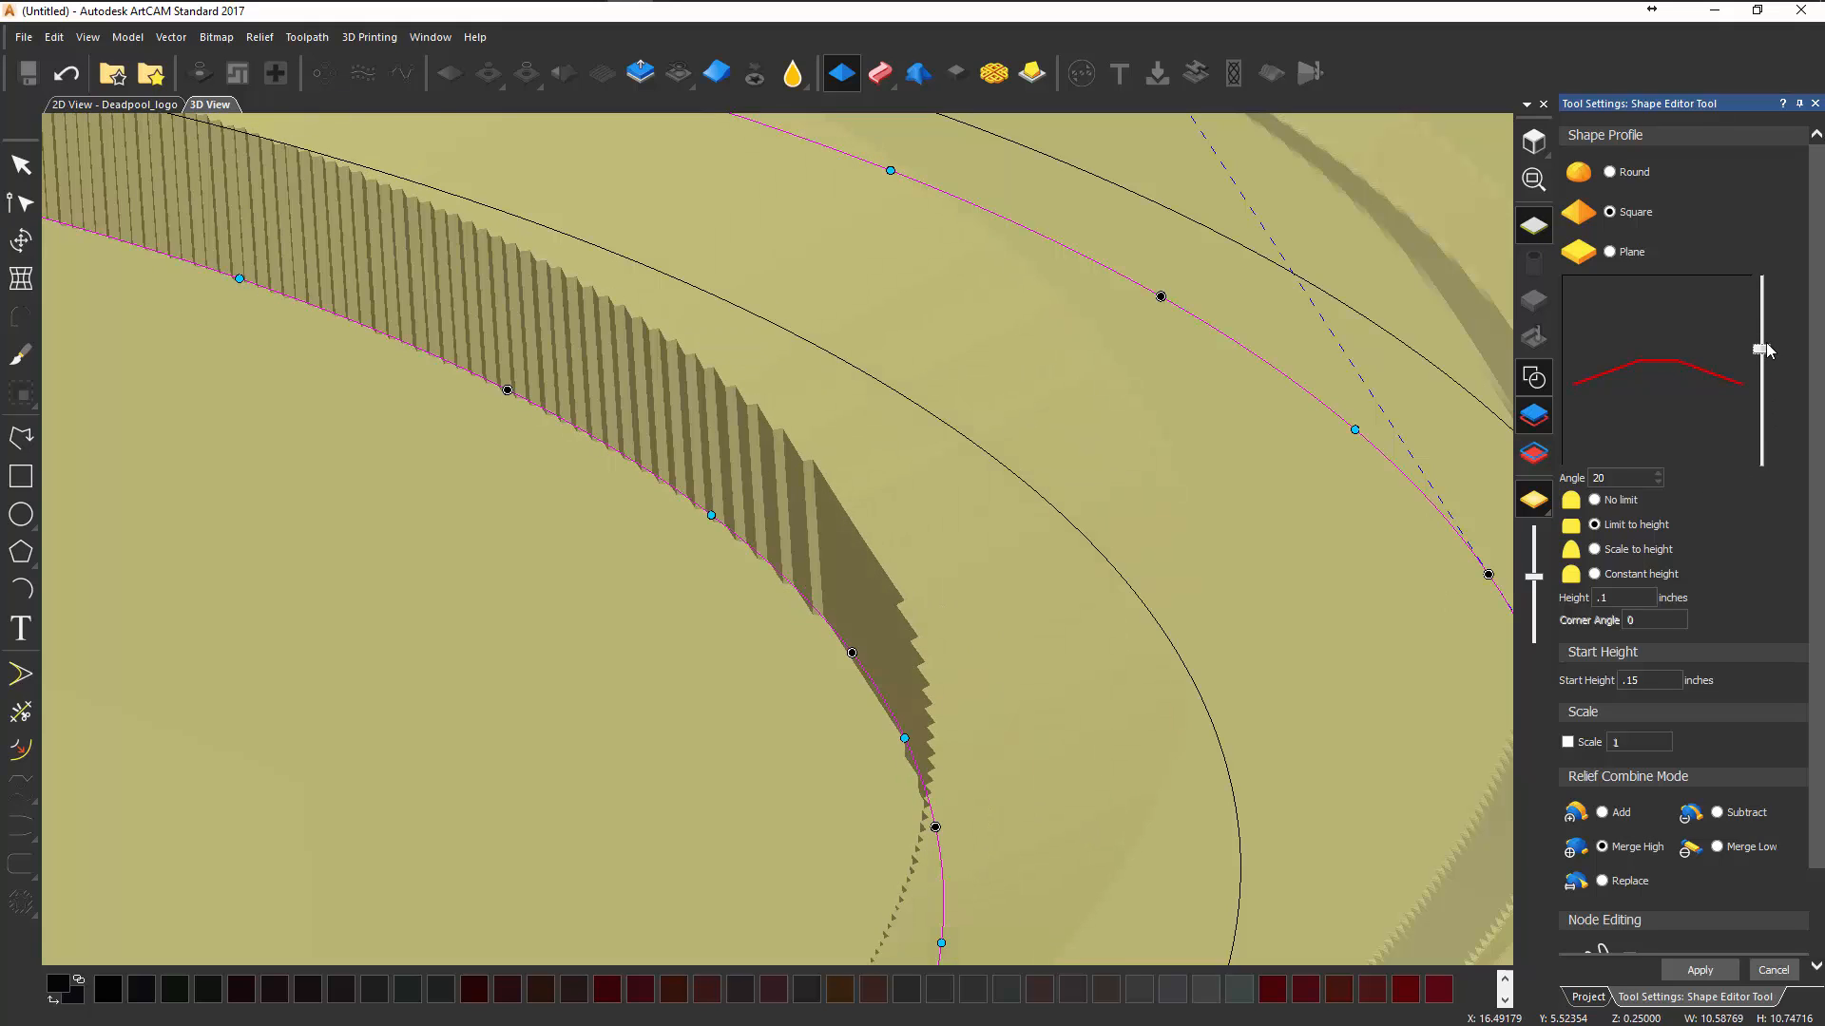
- Reduce the profile angle to 21, apply the shape to the inner band, and close the Shape Editor
{"action": "left_click_drag", "start_coordinate": [1765, 345], "coordinate": [1765, 348]}
{"action": "right_click_drag", "start_coordinate": [1247, 457], "coordinate": [1276, 503]}
{"action": "mouse_move", "coordinate": [989, 484]}
{"action": "left_mouse_down"}
{"action": "mouse_move", "coordinate": [927, 504]}
{"action": "mouse_move", "coordinate": [896, 415]}
{"action": "mouse_move", "coordinate": [961, 611]}
{"action": "mouse_move", "coordinate": [969, 513]}
{"action": "left_mouse_up"}
{"action": "left_click", "coordinate": [1722, 972]}
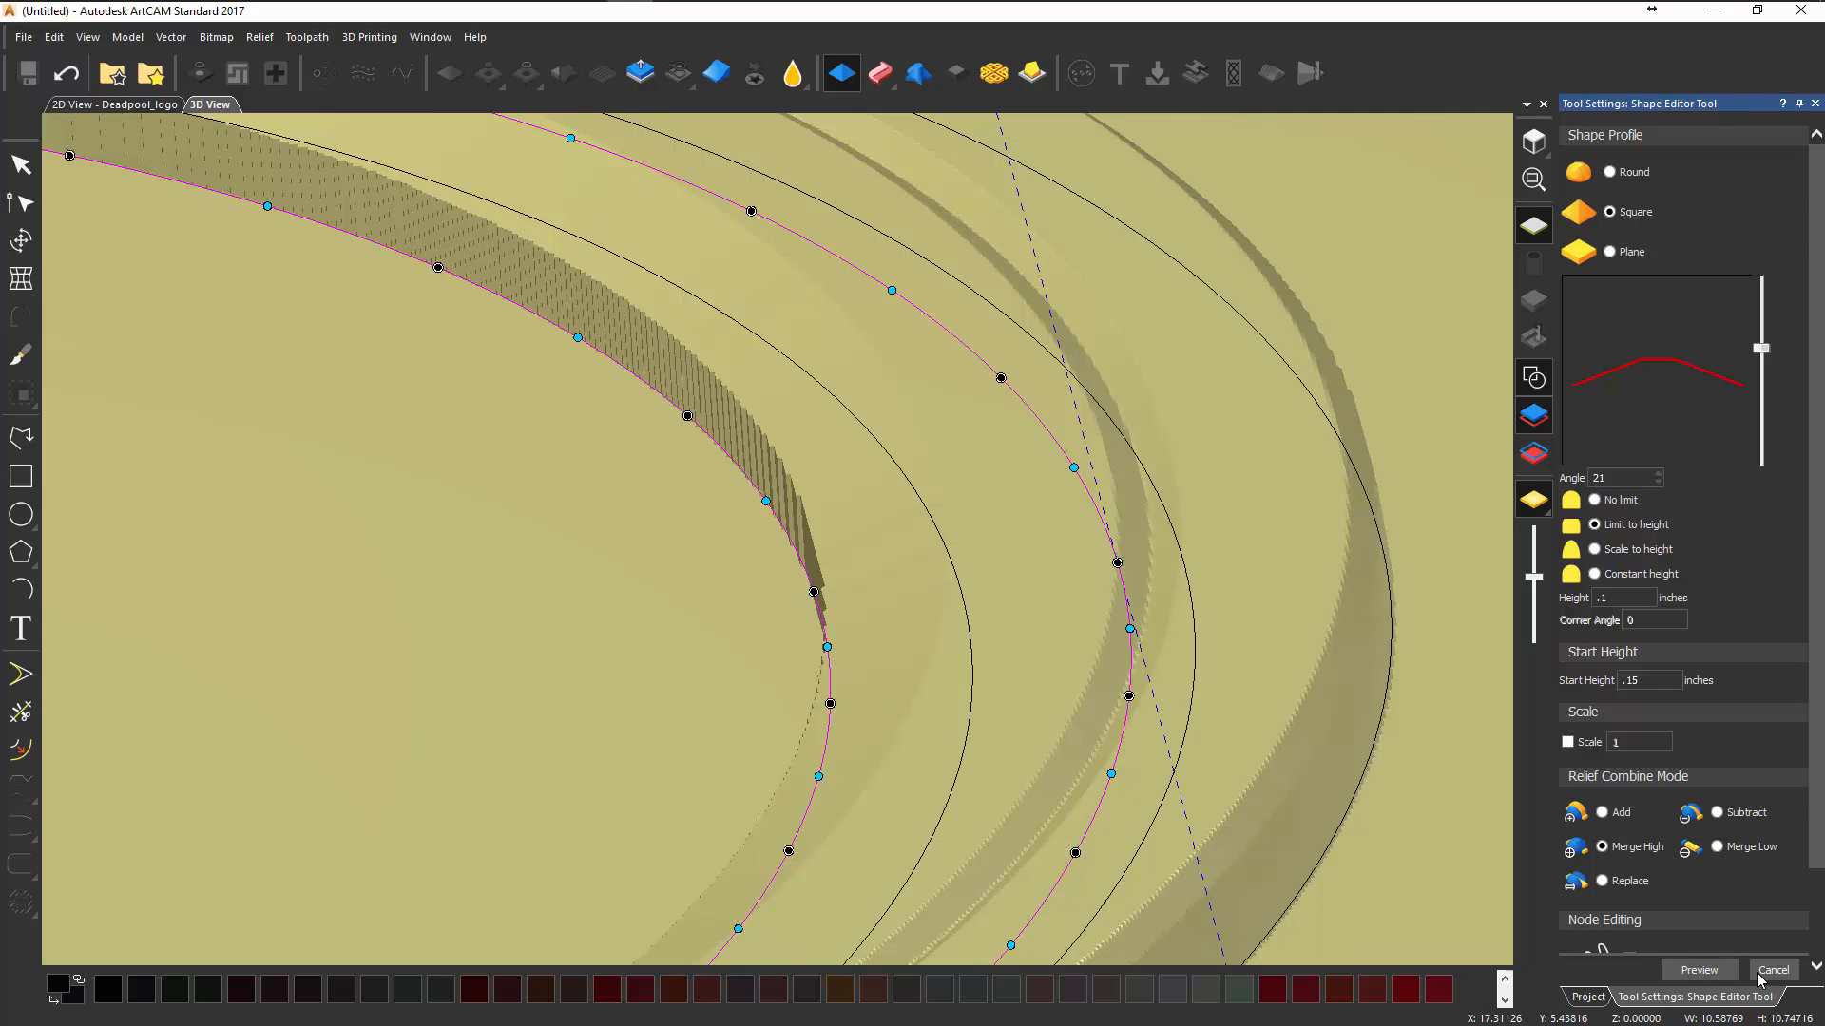
{"action": "left_click", "coordinate": [1774, 972]}
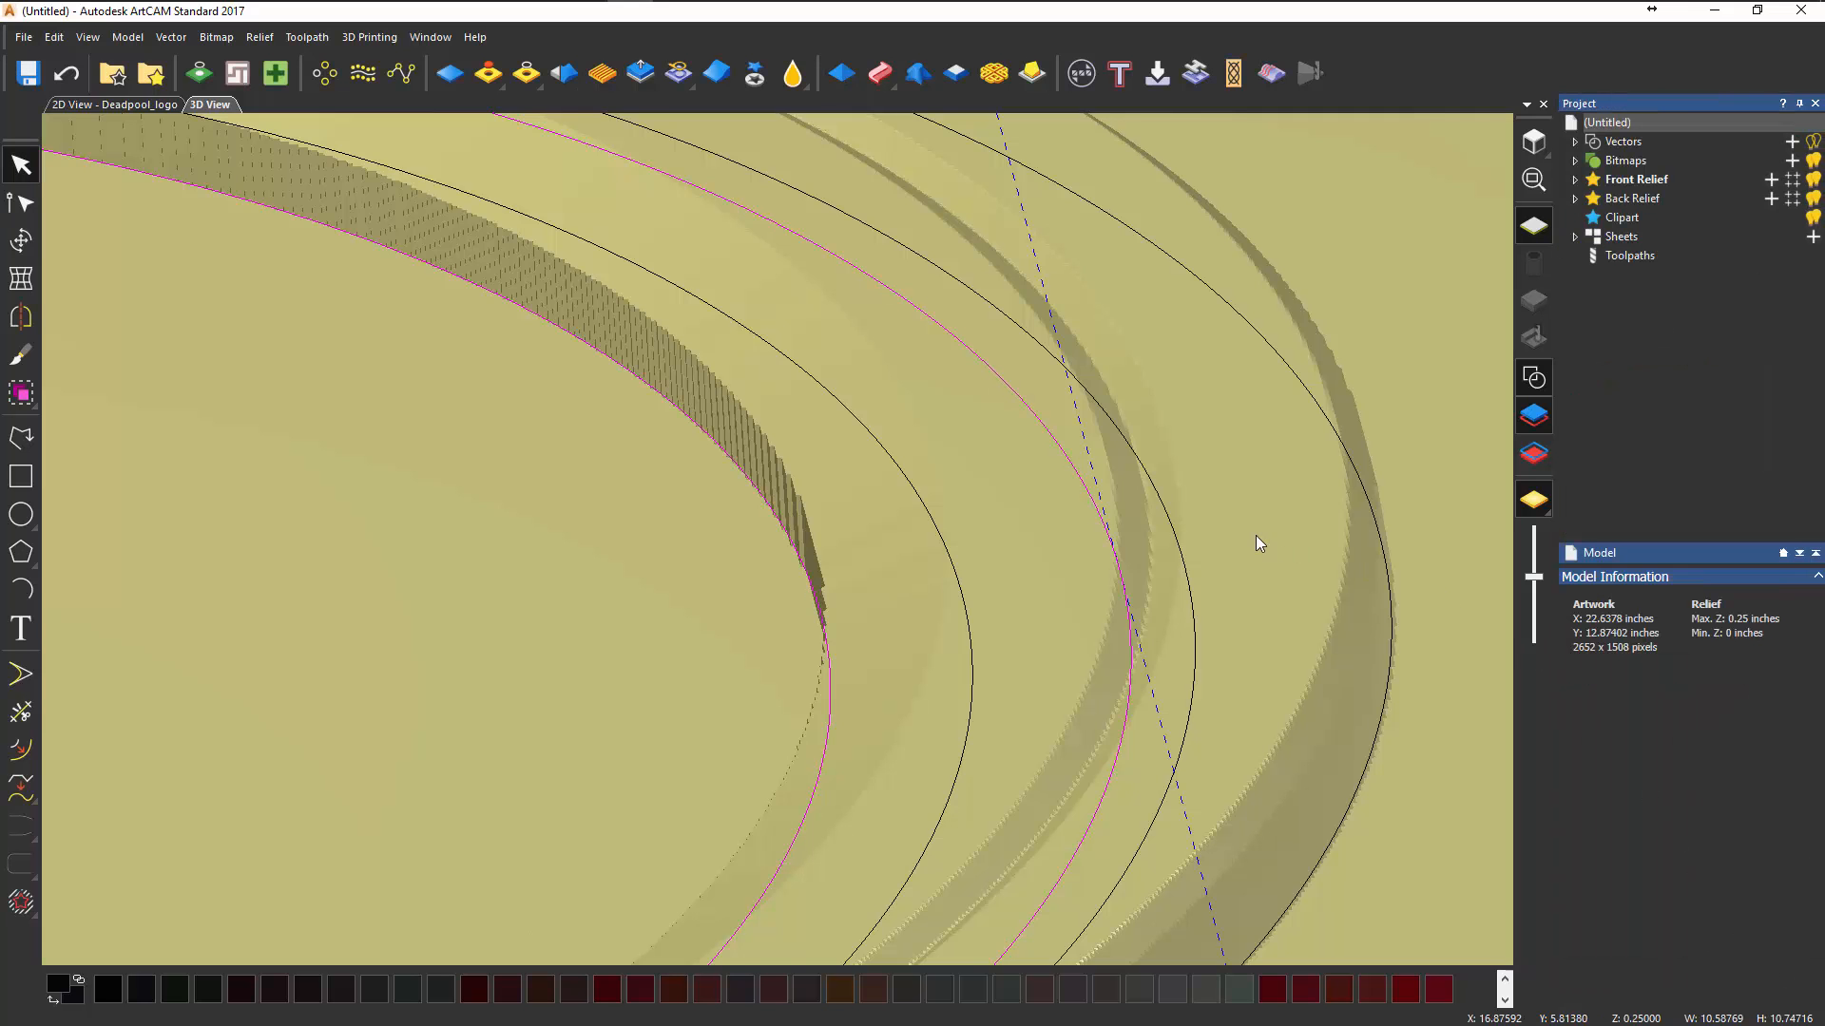
- Deselect the circles and examine the shaded ring from several angles and the top, with the vectors hidden and shown
{"action": "right_click_drag", "start_coordinate": [1220, 527], "coordinate": [1211, 588]}
{"action": "middle_click_drag", "start_coordinate": [686, 500], "coordinate": [807, 496]}
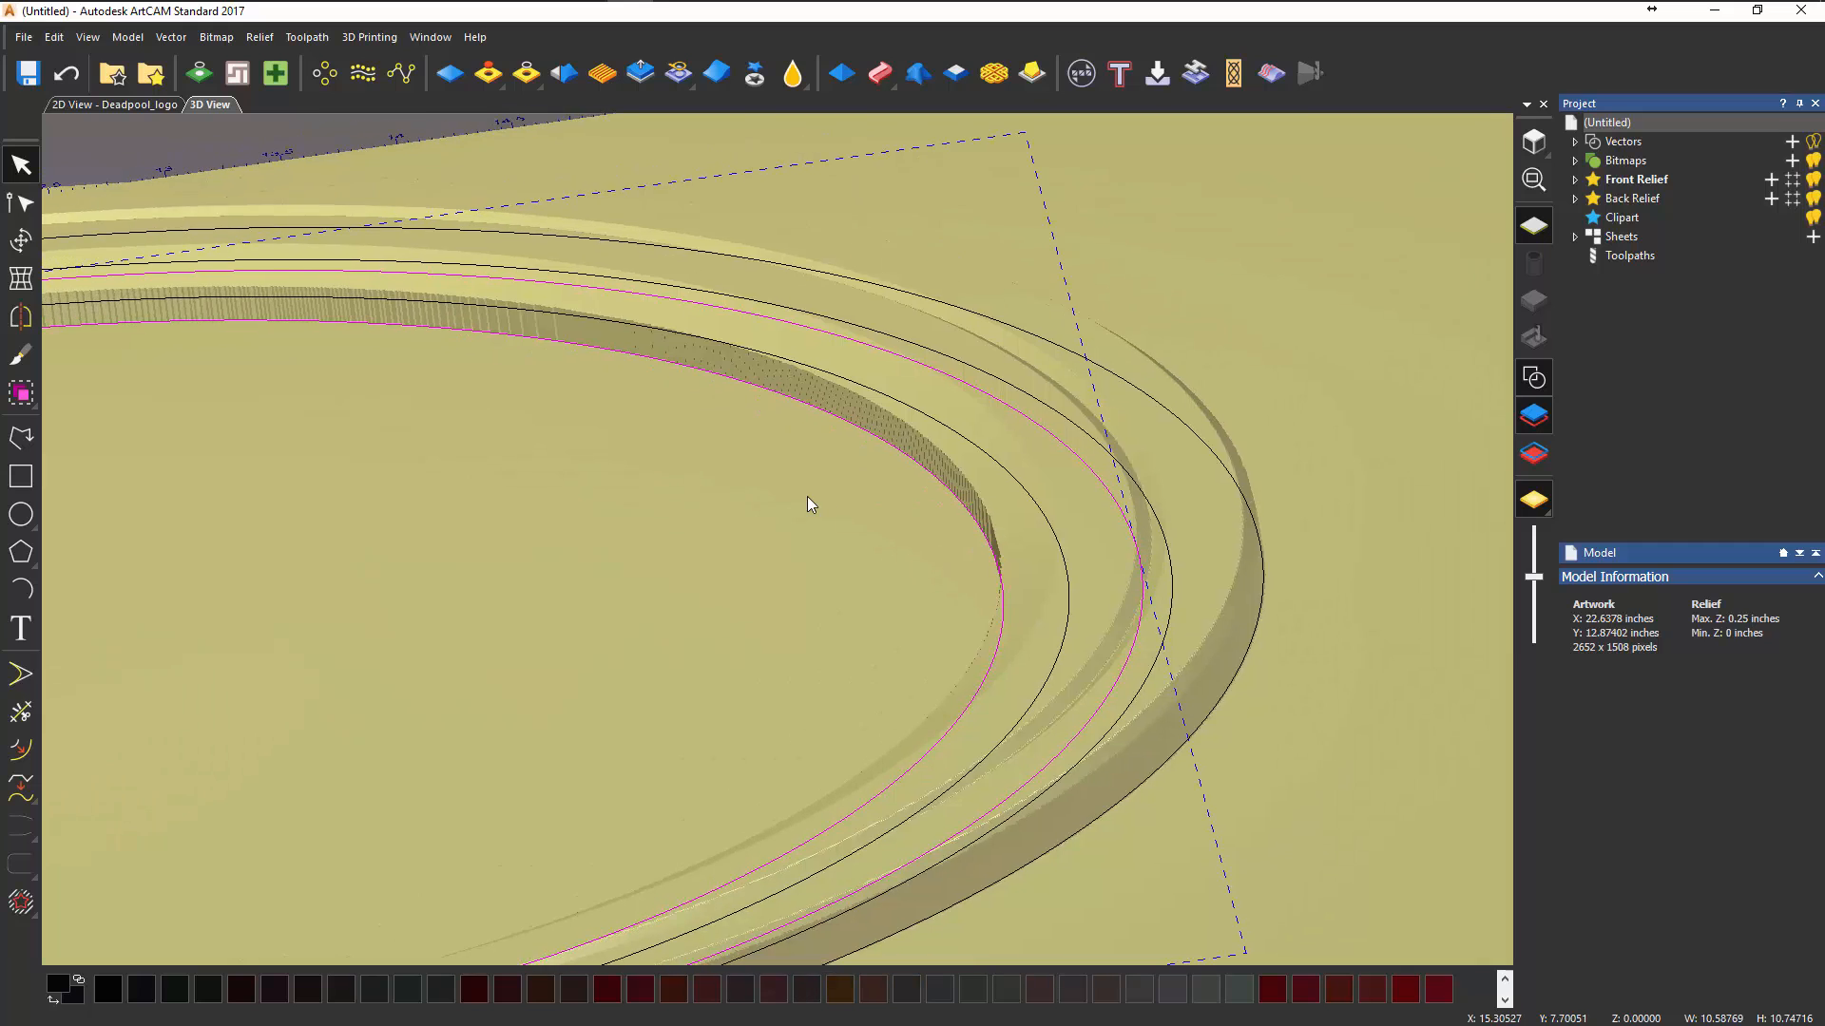
{"action": "right_click_drag", "start_coordinate": [898, 464], "coordinate": [988, 487]}
{"action": "left_click", "coordinate": [1171, 367]}
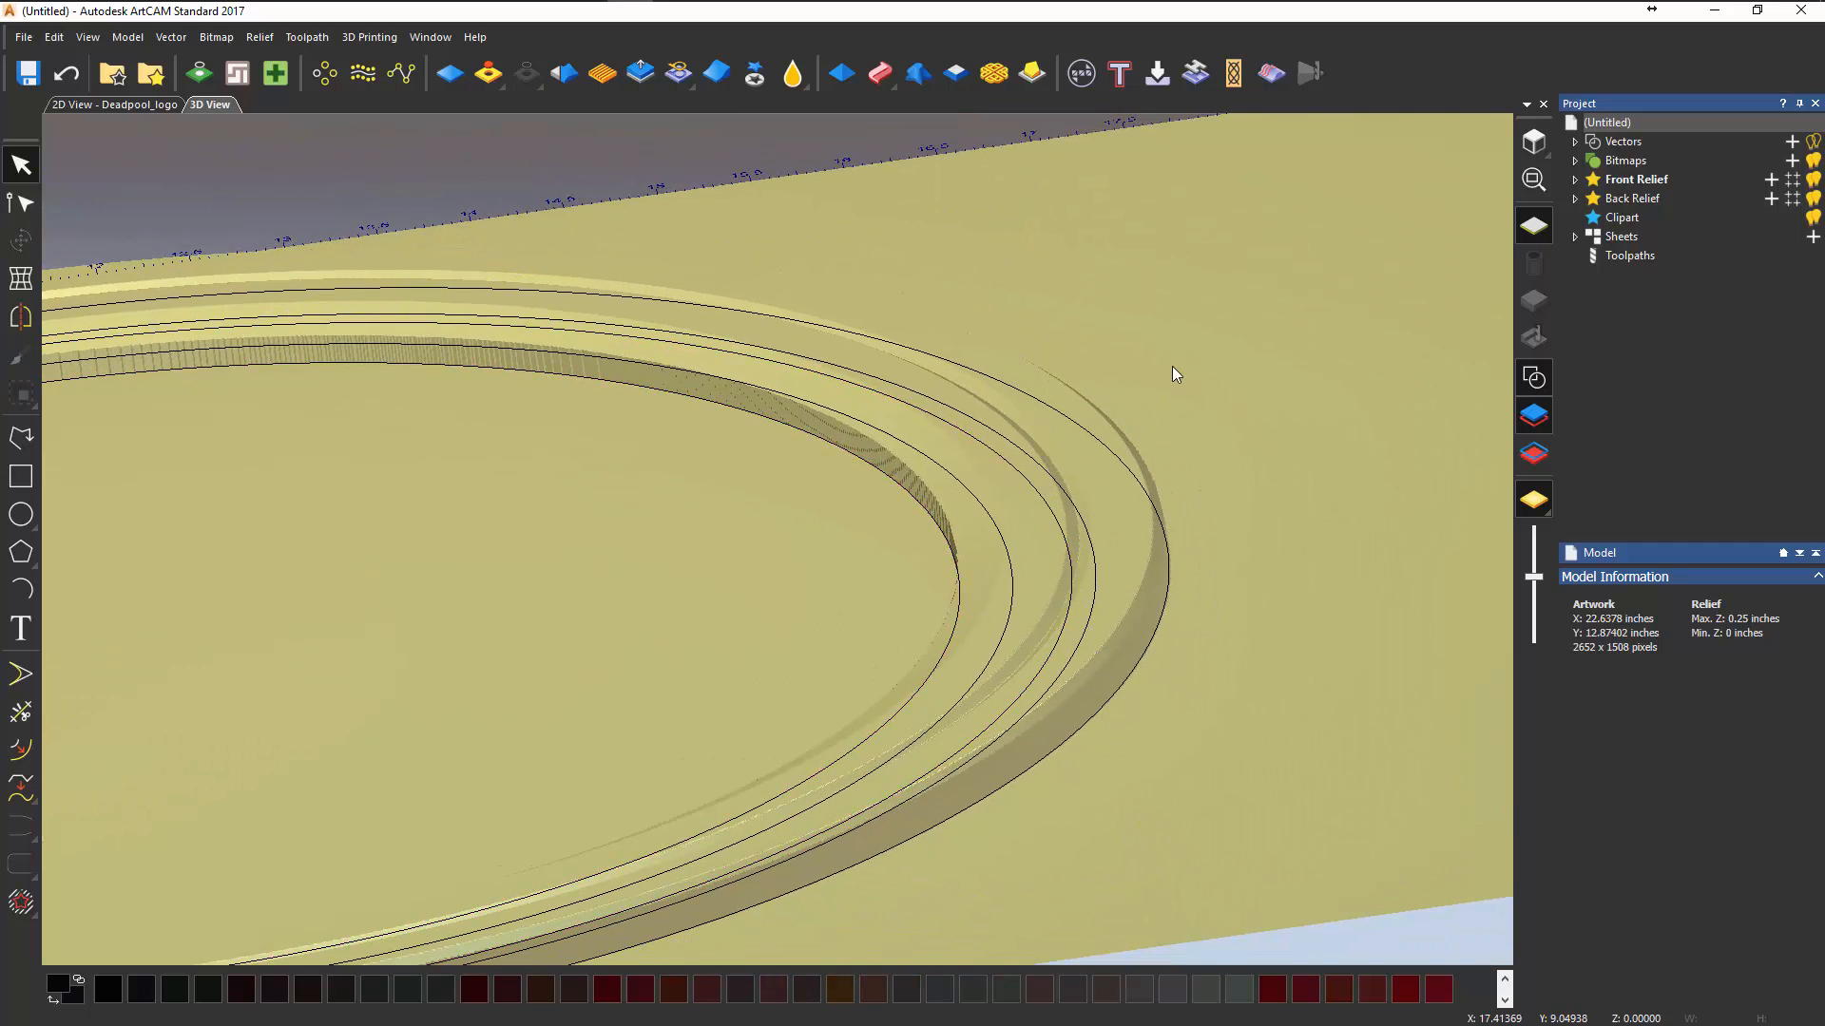
{"action": "left_click", "coordinate": [1536, 379]}
{"action": "left_click_drag", "start_coordinate": [1207, 485], "coordinate": [1177, 641]}
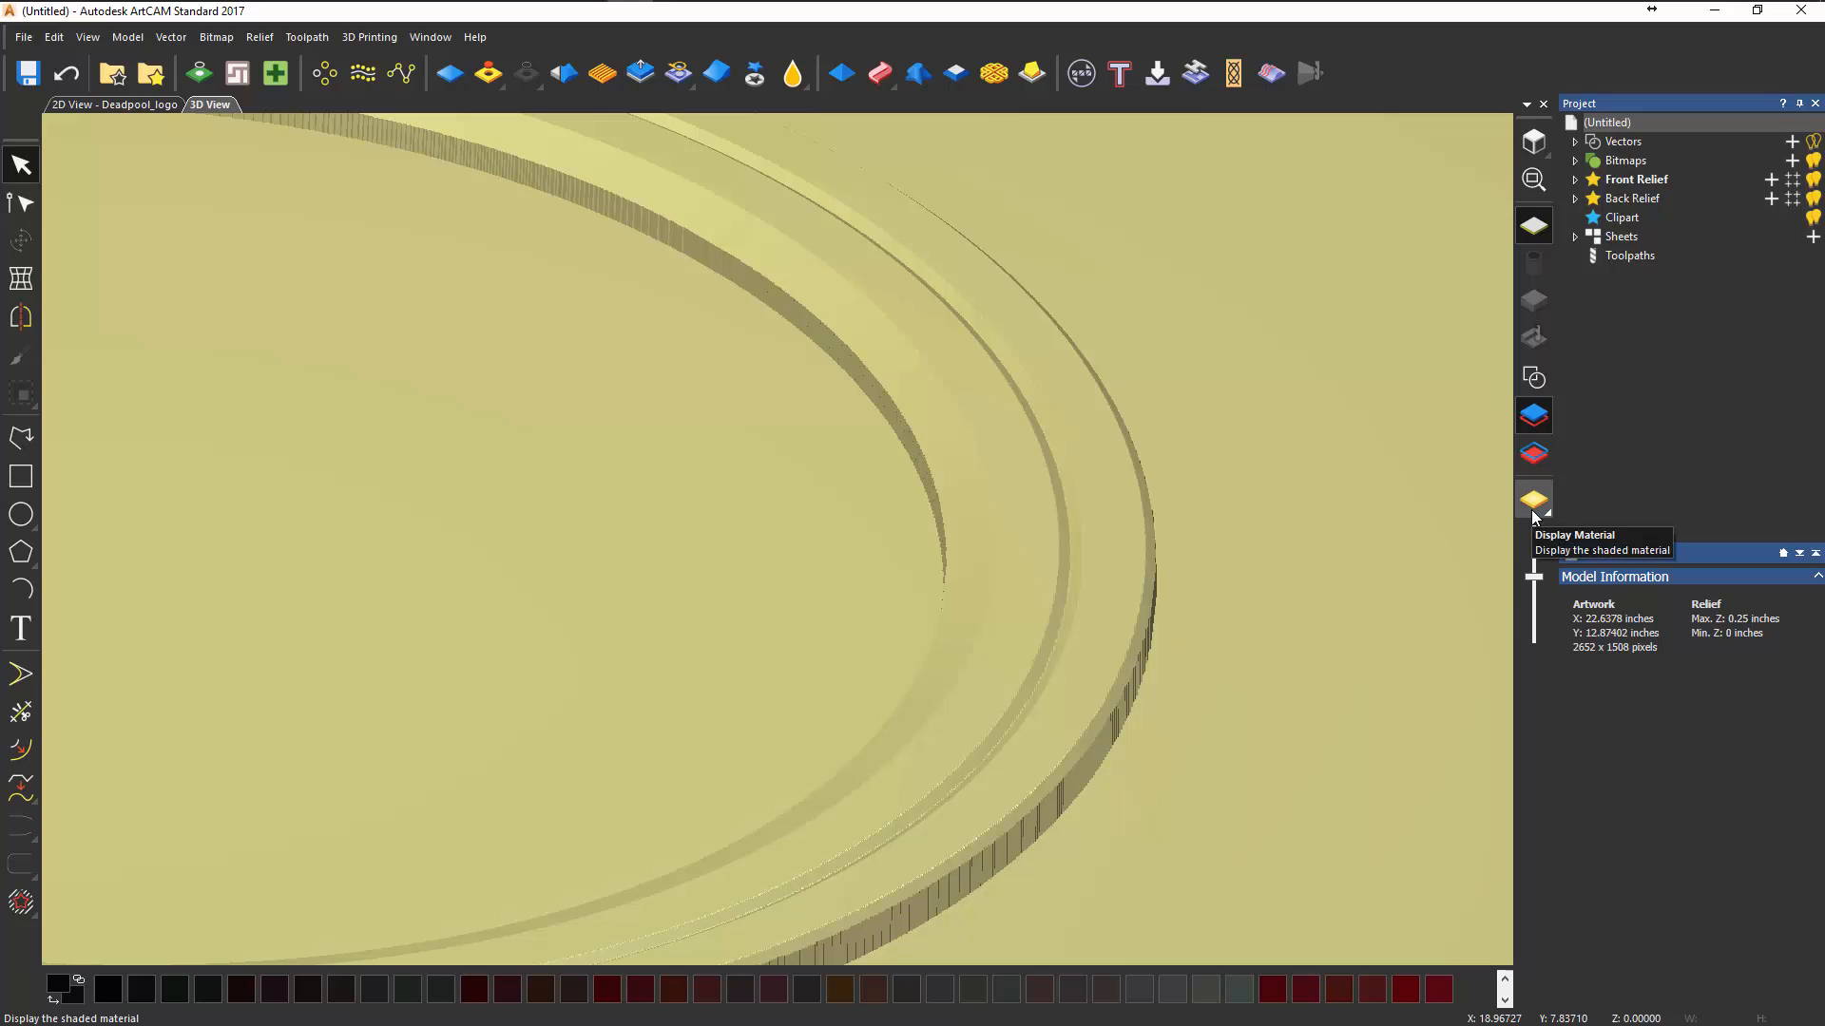
{"action": "left_click", "coordinate": [1533, 377]}
{"action": "left_click_drag", "start_coordinate": [978, 395], "coordinate": [574, 401]}
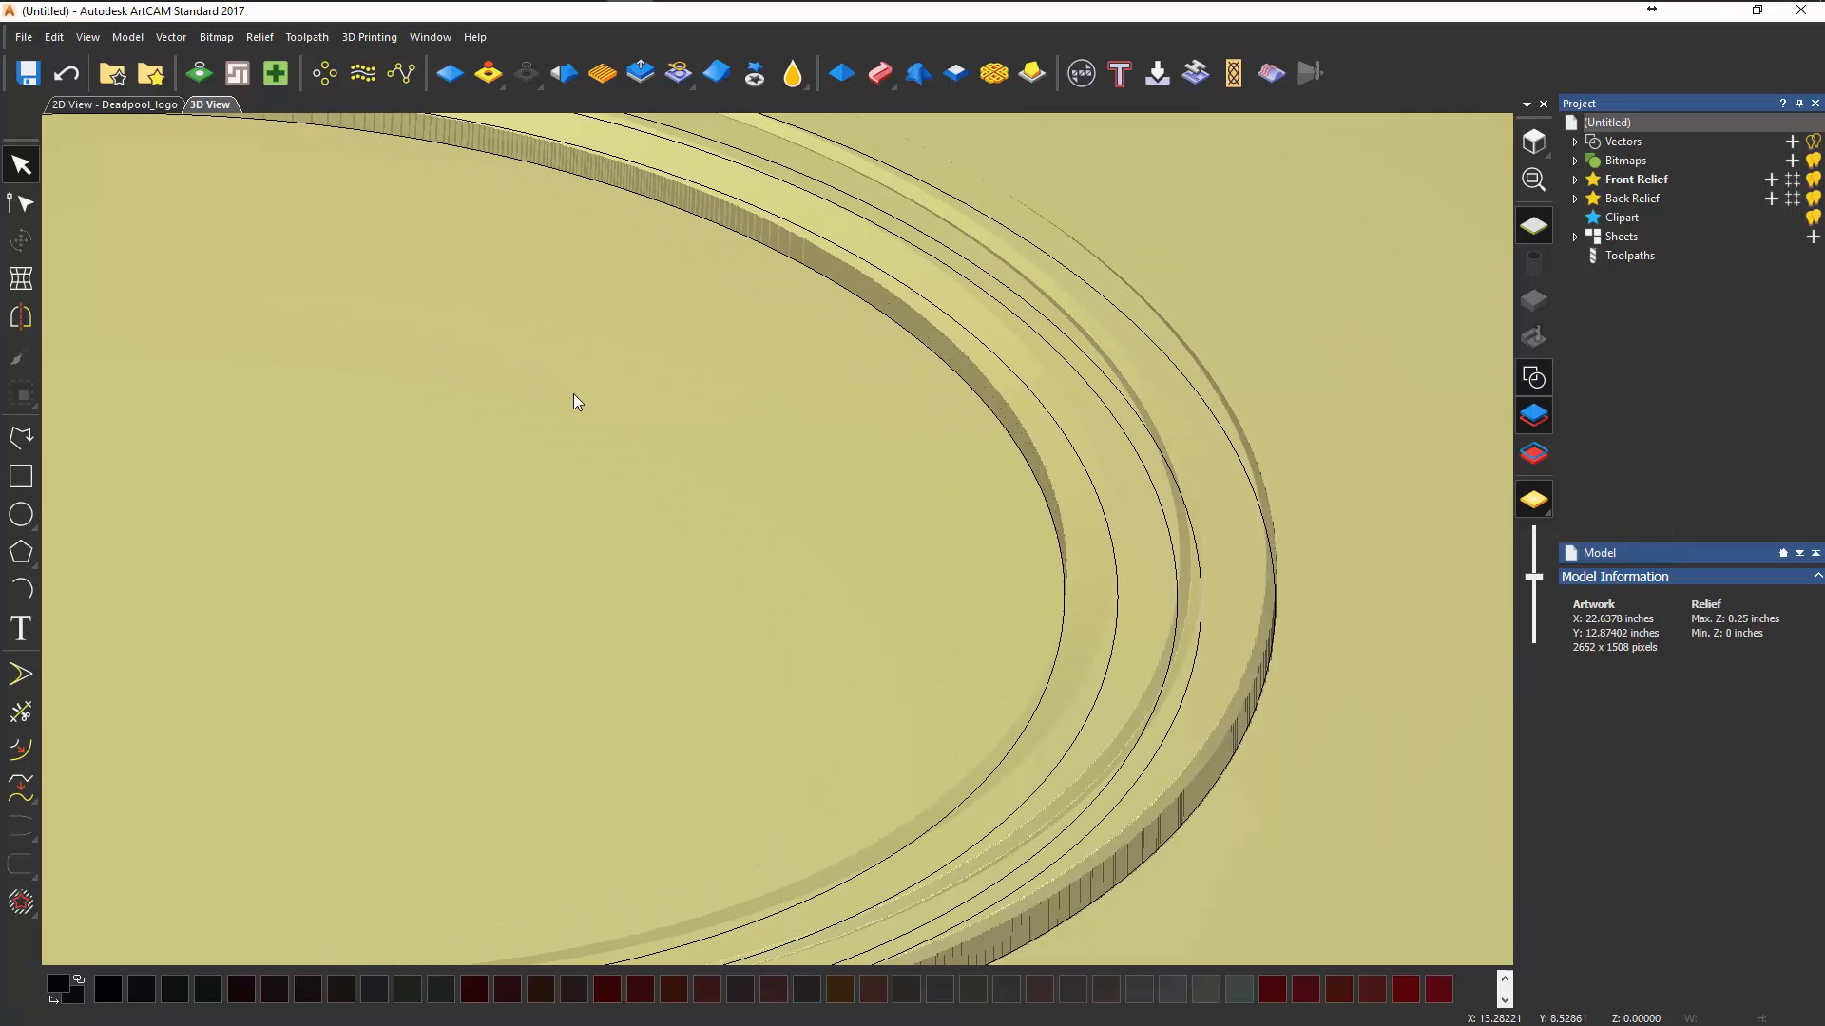
{"action": "left_click", "coordinate": [1533, 141]}
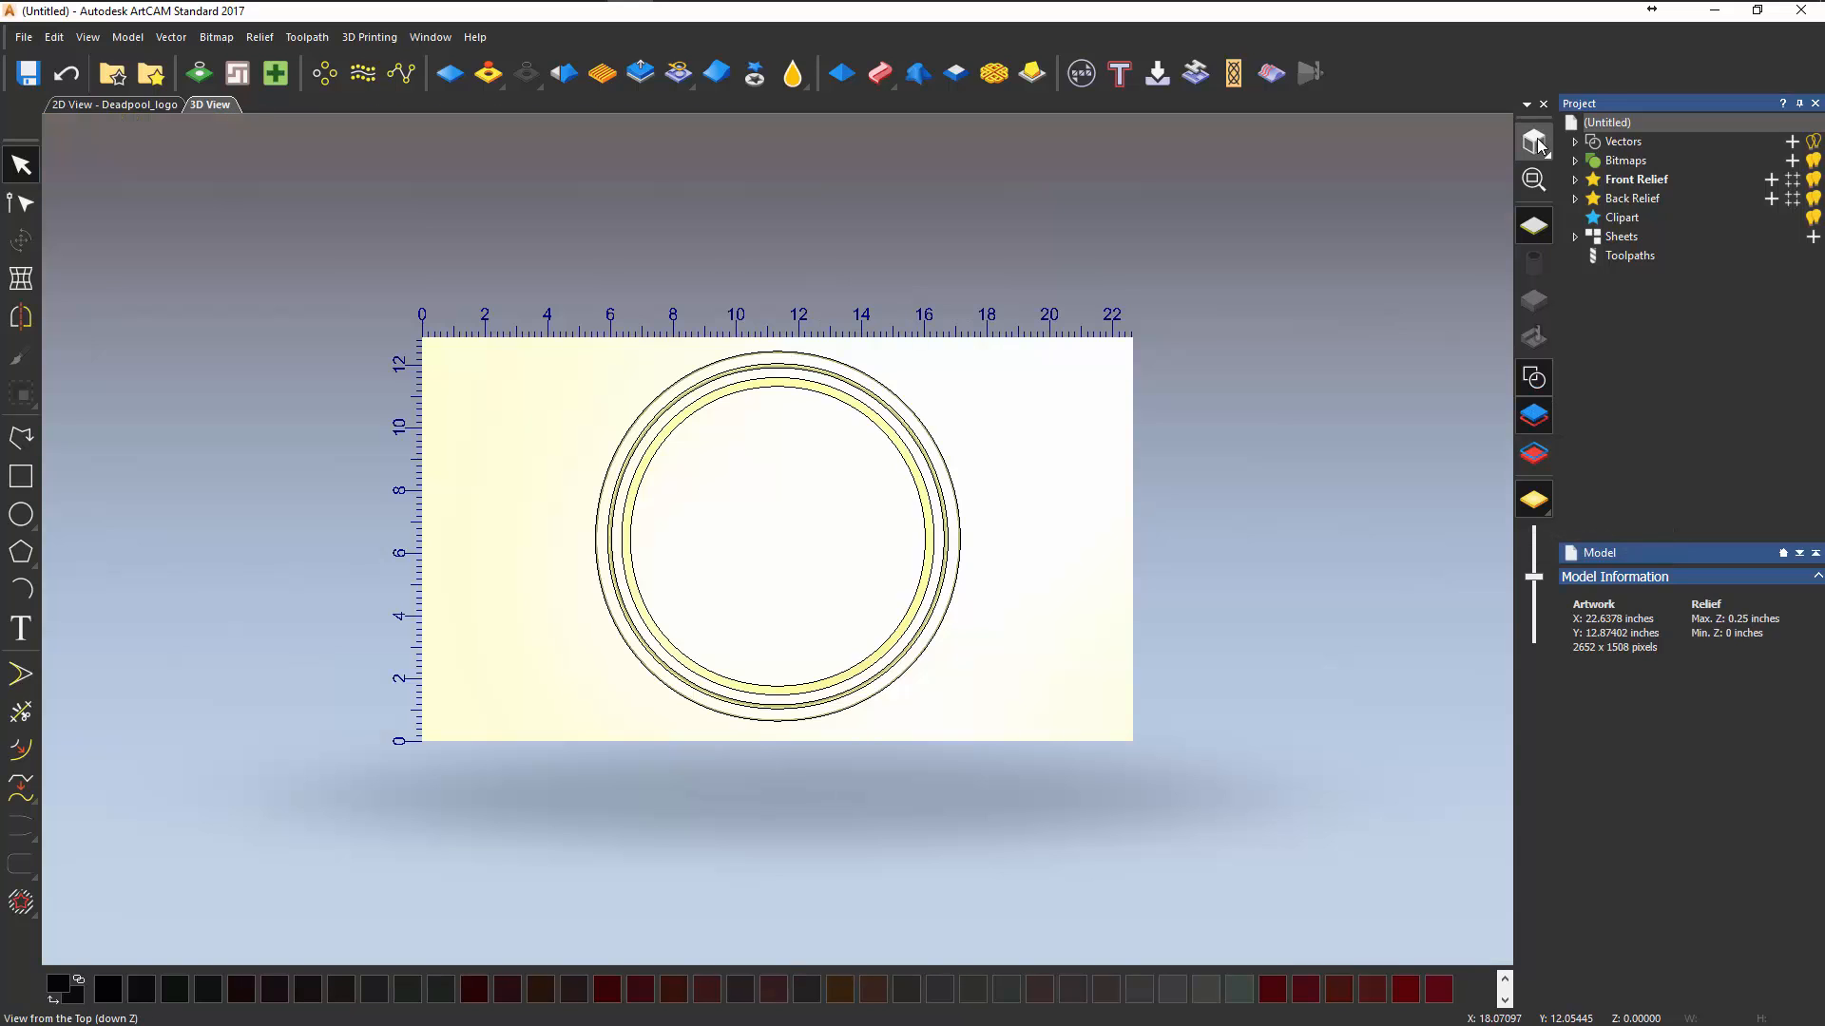
{"action": "scroll", "coordinate": [775, 538], "scroll_direction": "up", "scroll_amount": 5}
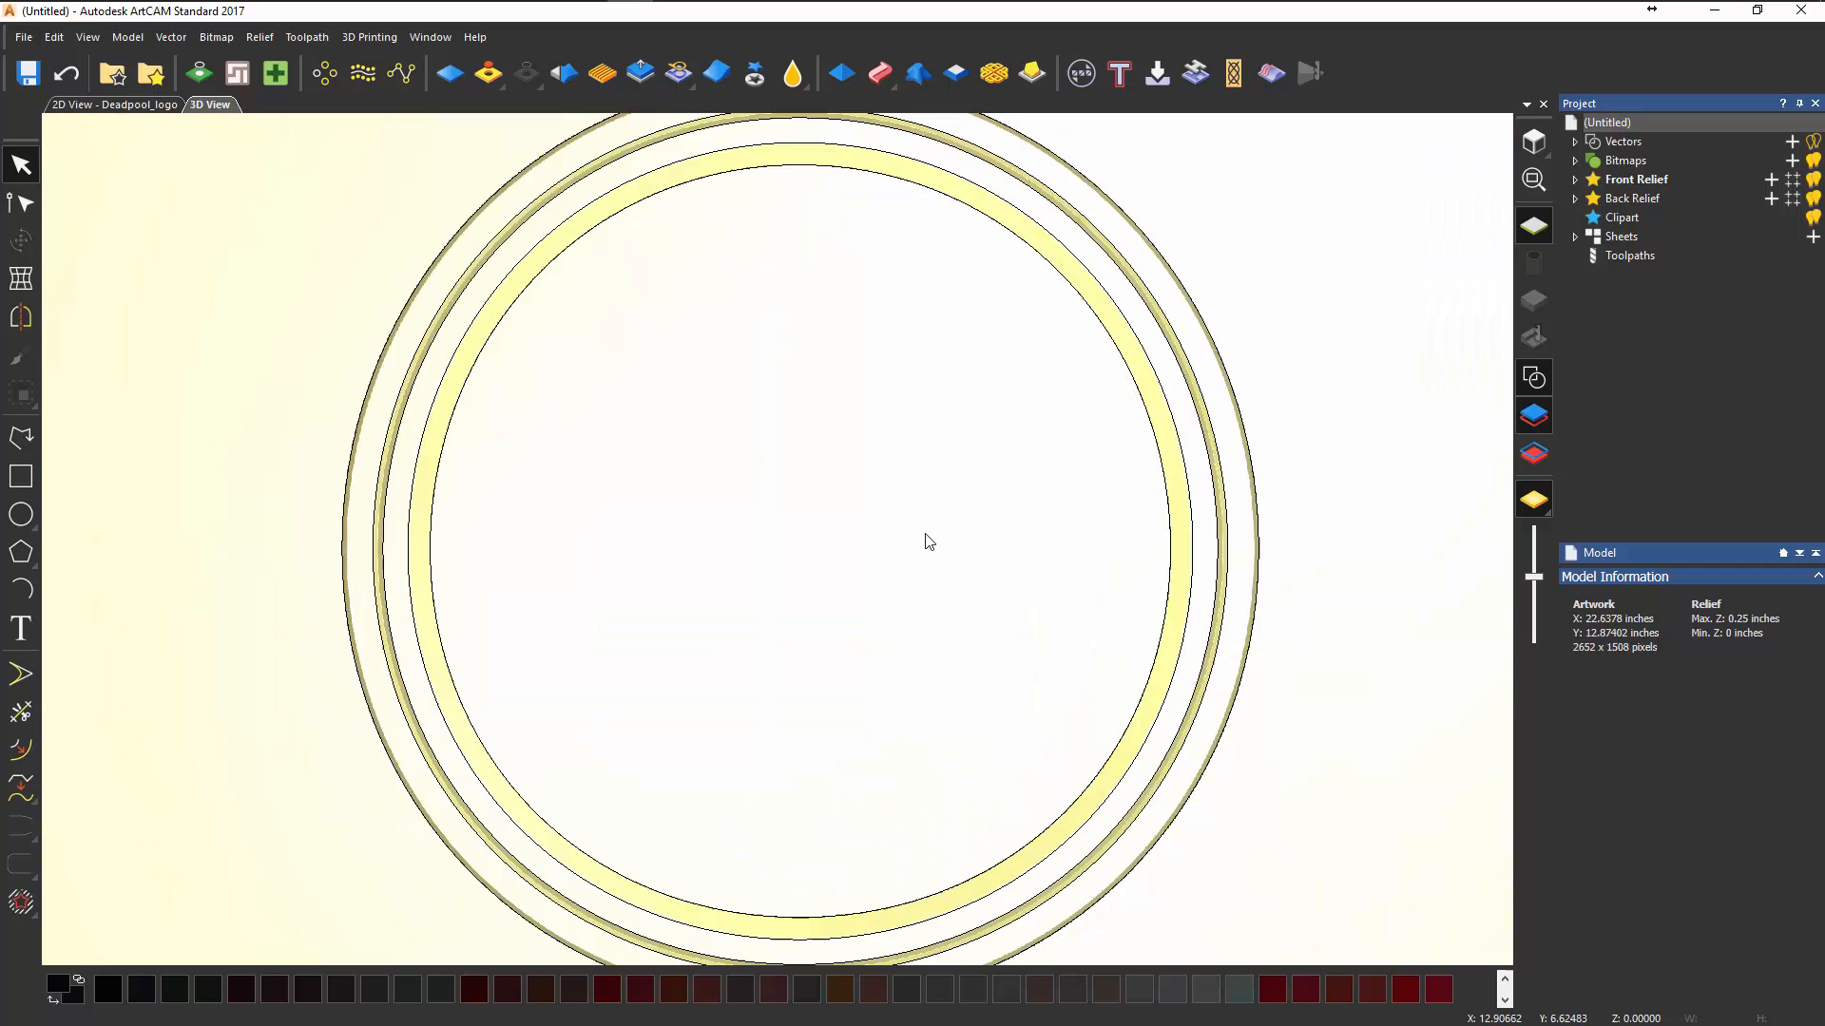
{"action": "middle_click_drag", "start_coordinate": [1049, 561], "coordinate": [941, 580]}
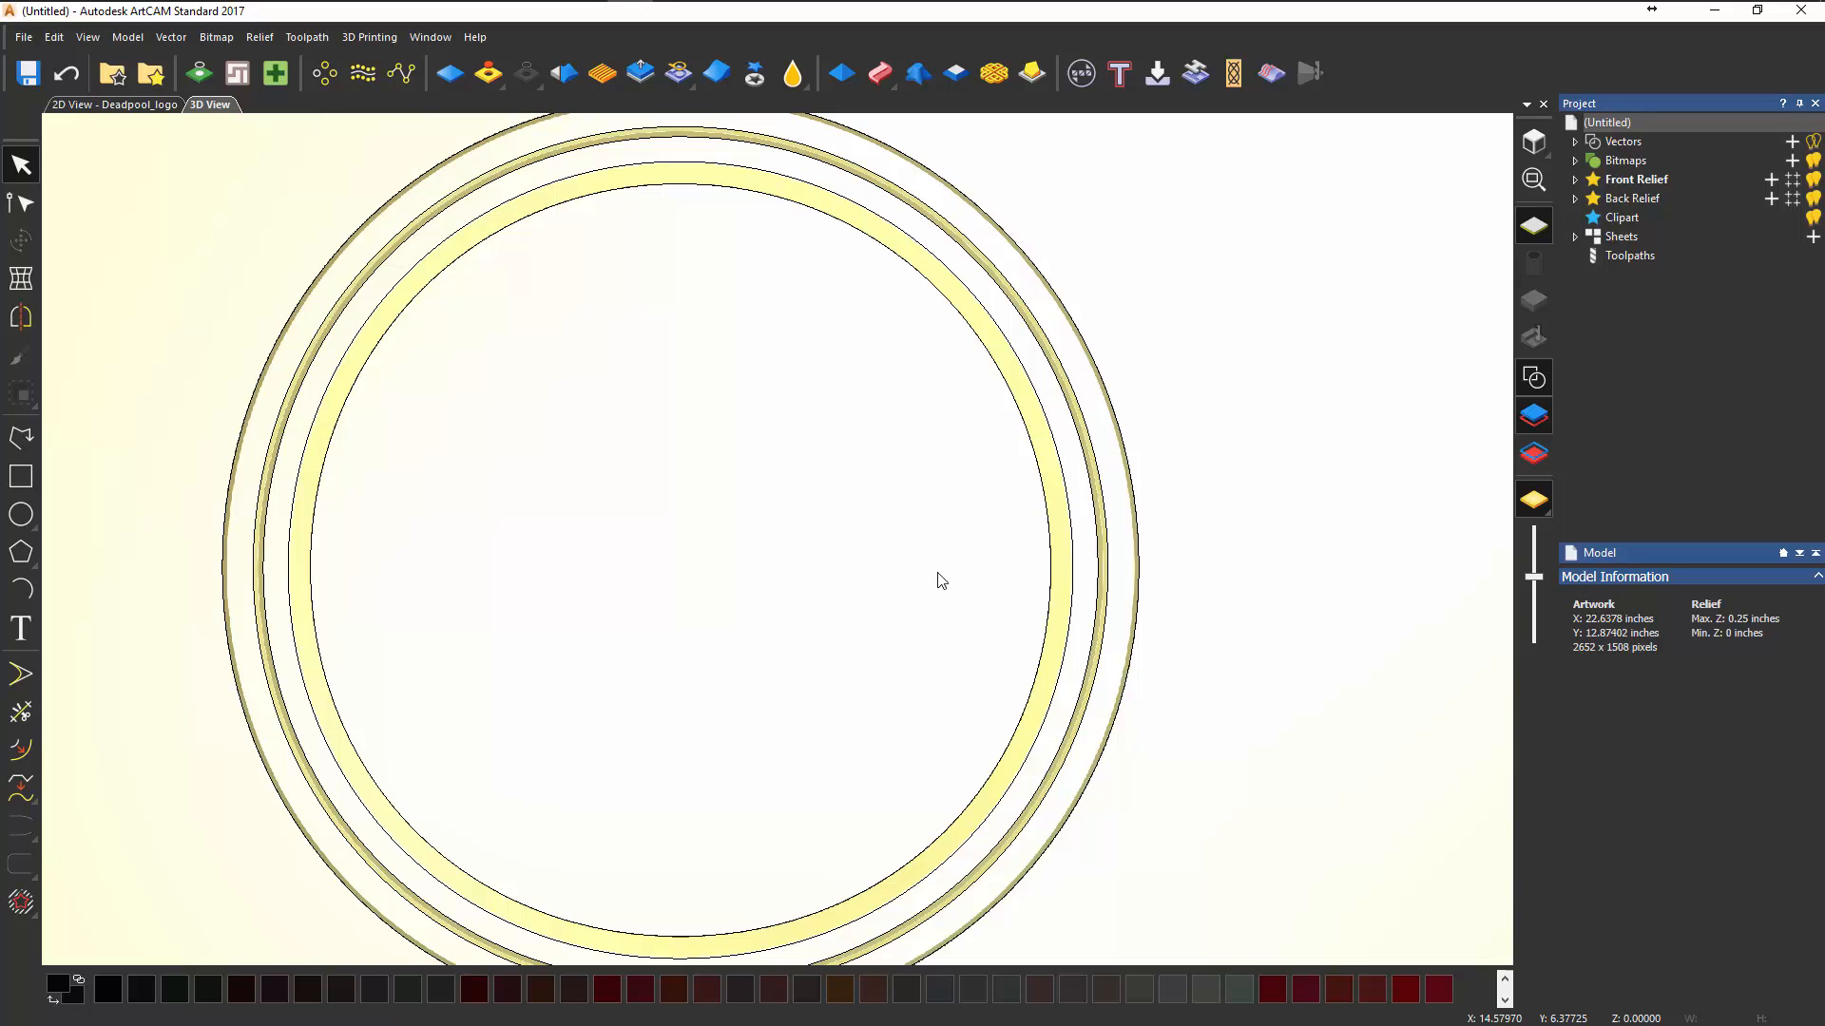
- List the vector layers, select all the ring's circles, and move them to a new vector layer
{"action": "left_click", "coordinate": [1575, 141]}
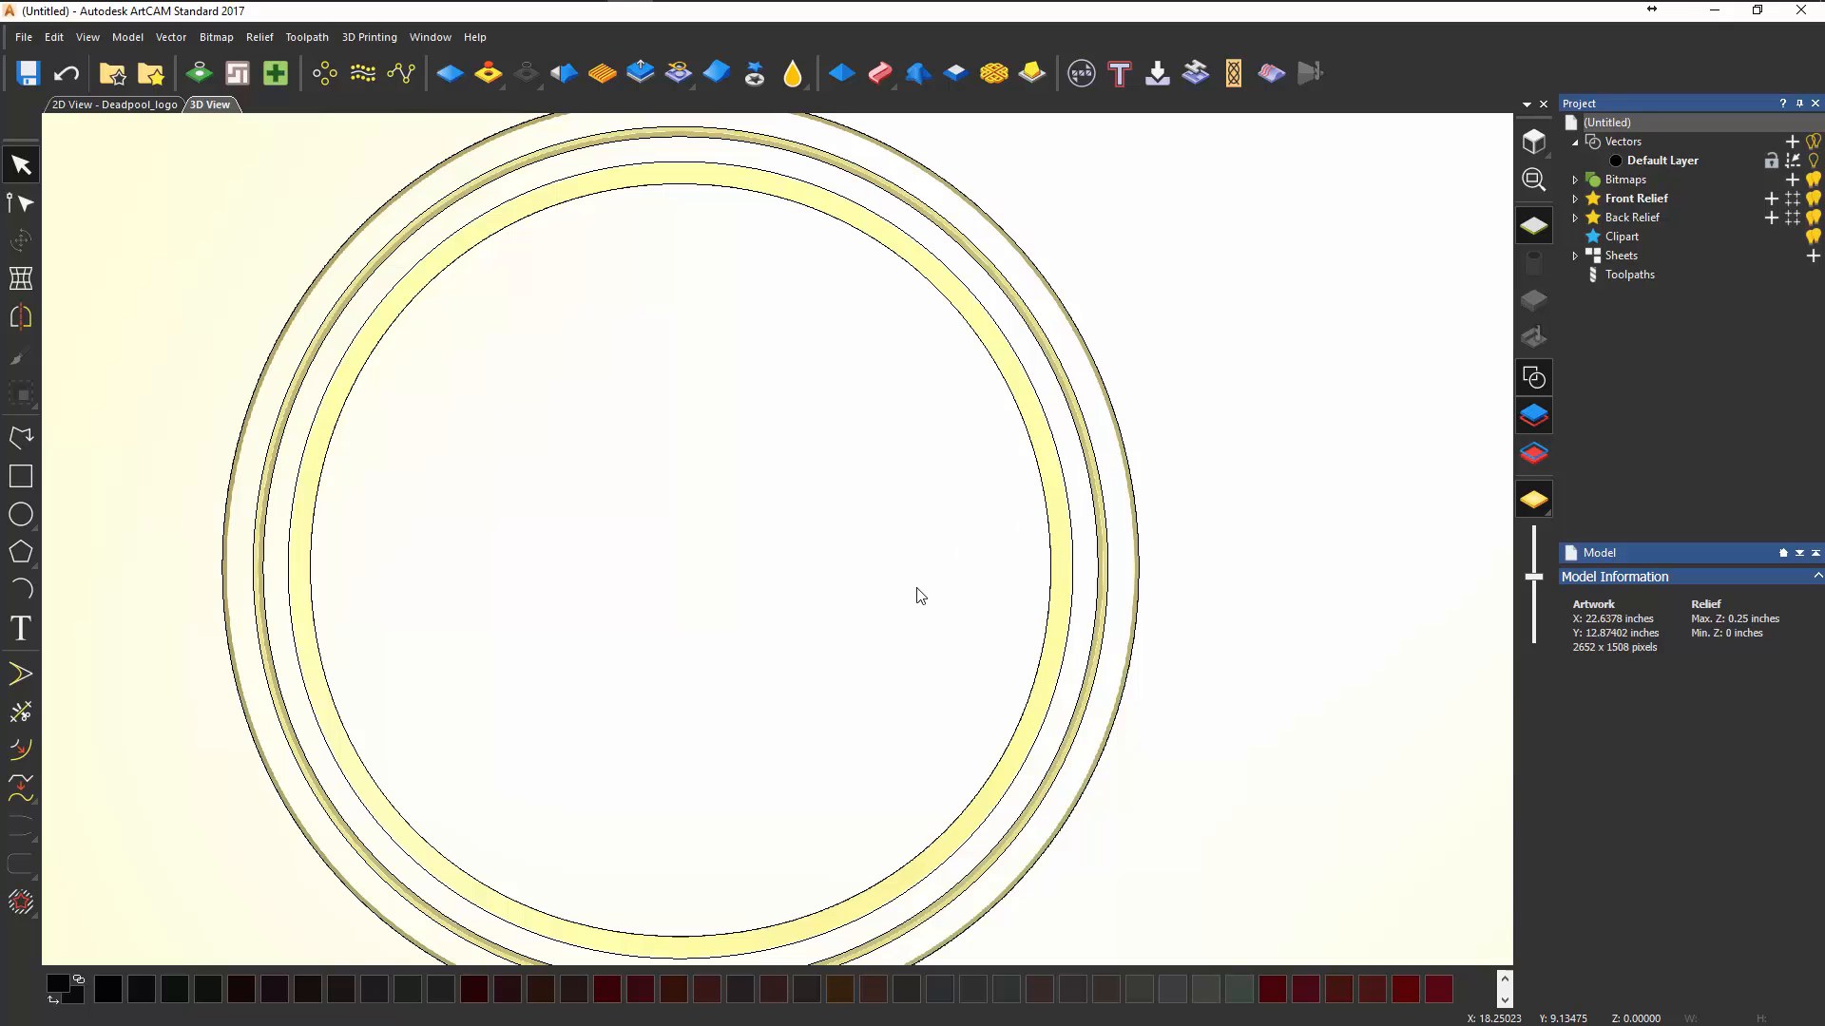
{"action": "left_click_drag", "start_coordinate": [916, 595], "coordinate": [944, 382]}
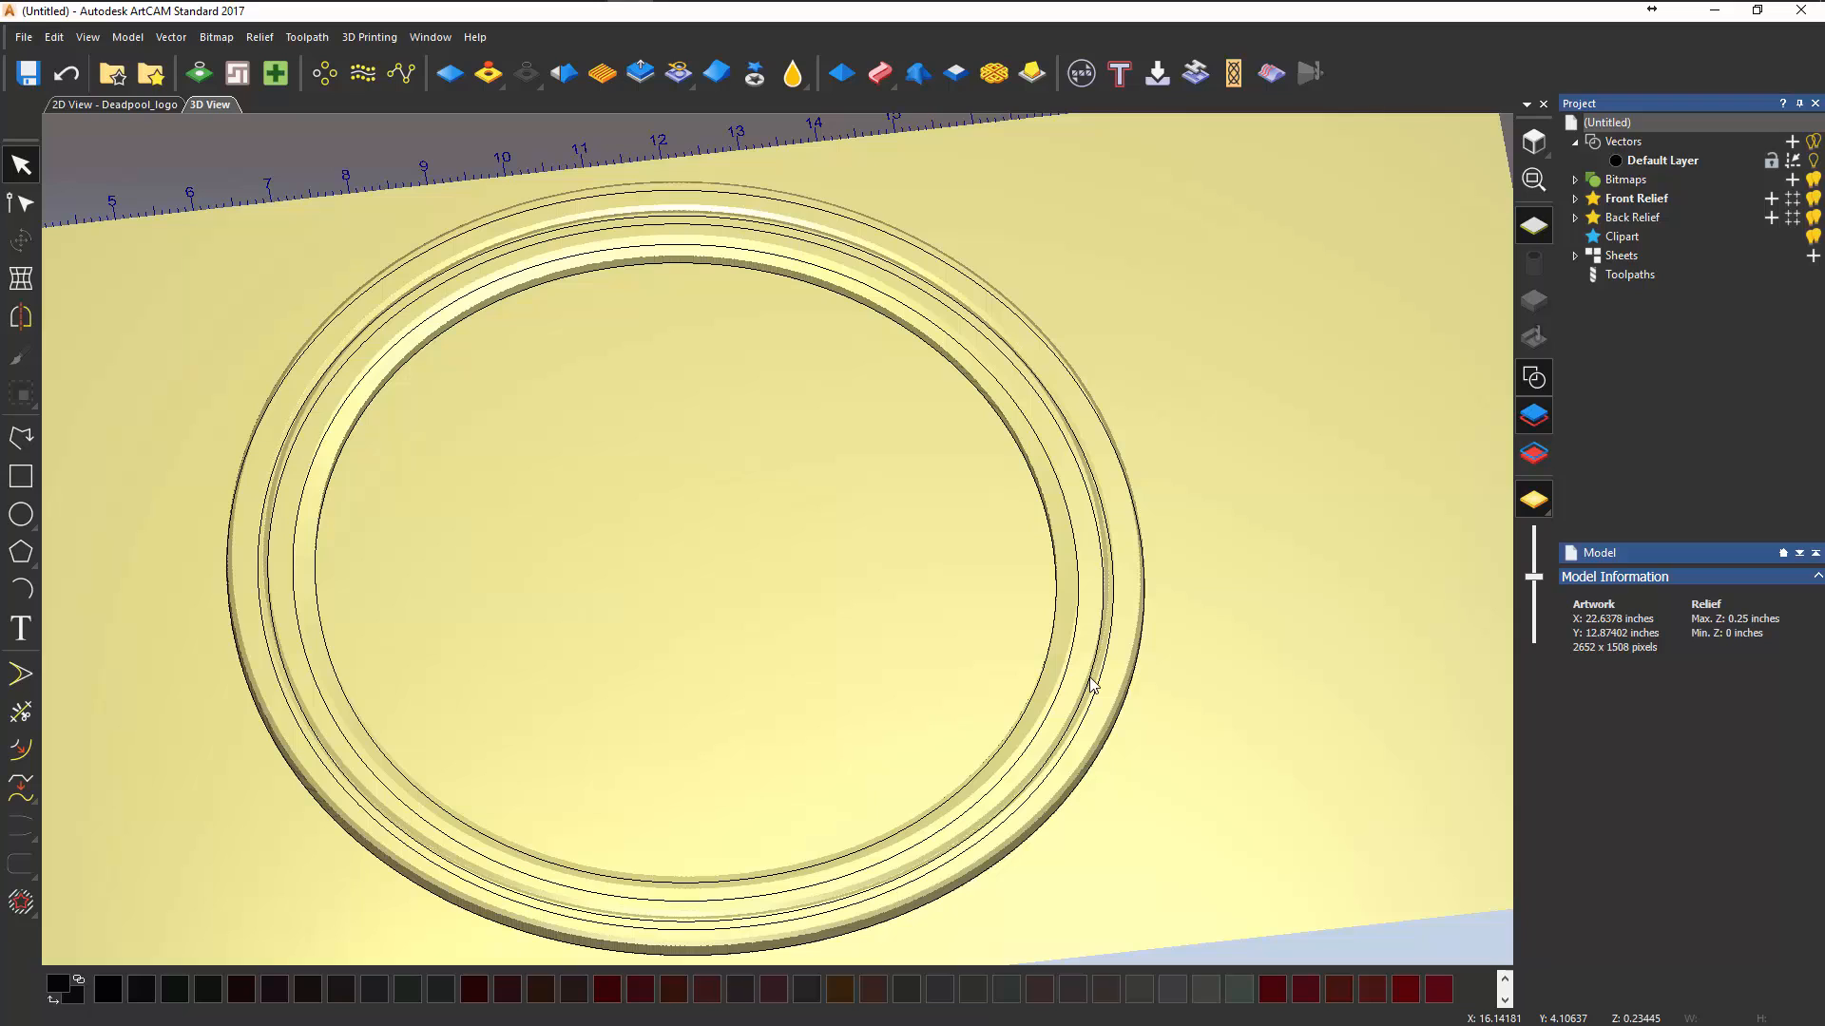
{"action": "left_click_drag", "start_coordinate": [1199, 439], "coordinate": [1023, 586]}
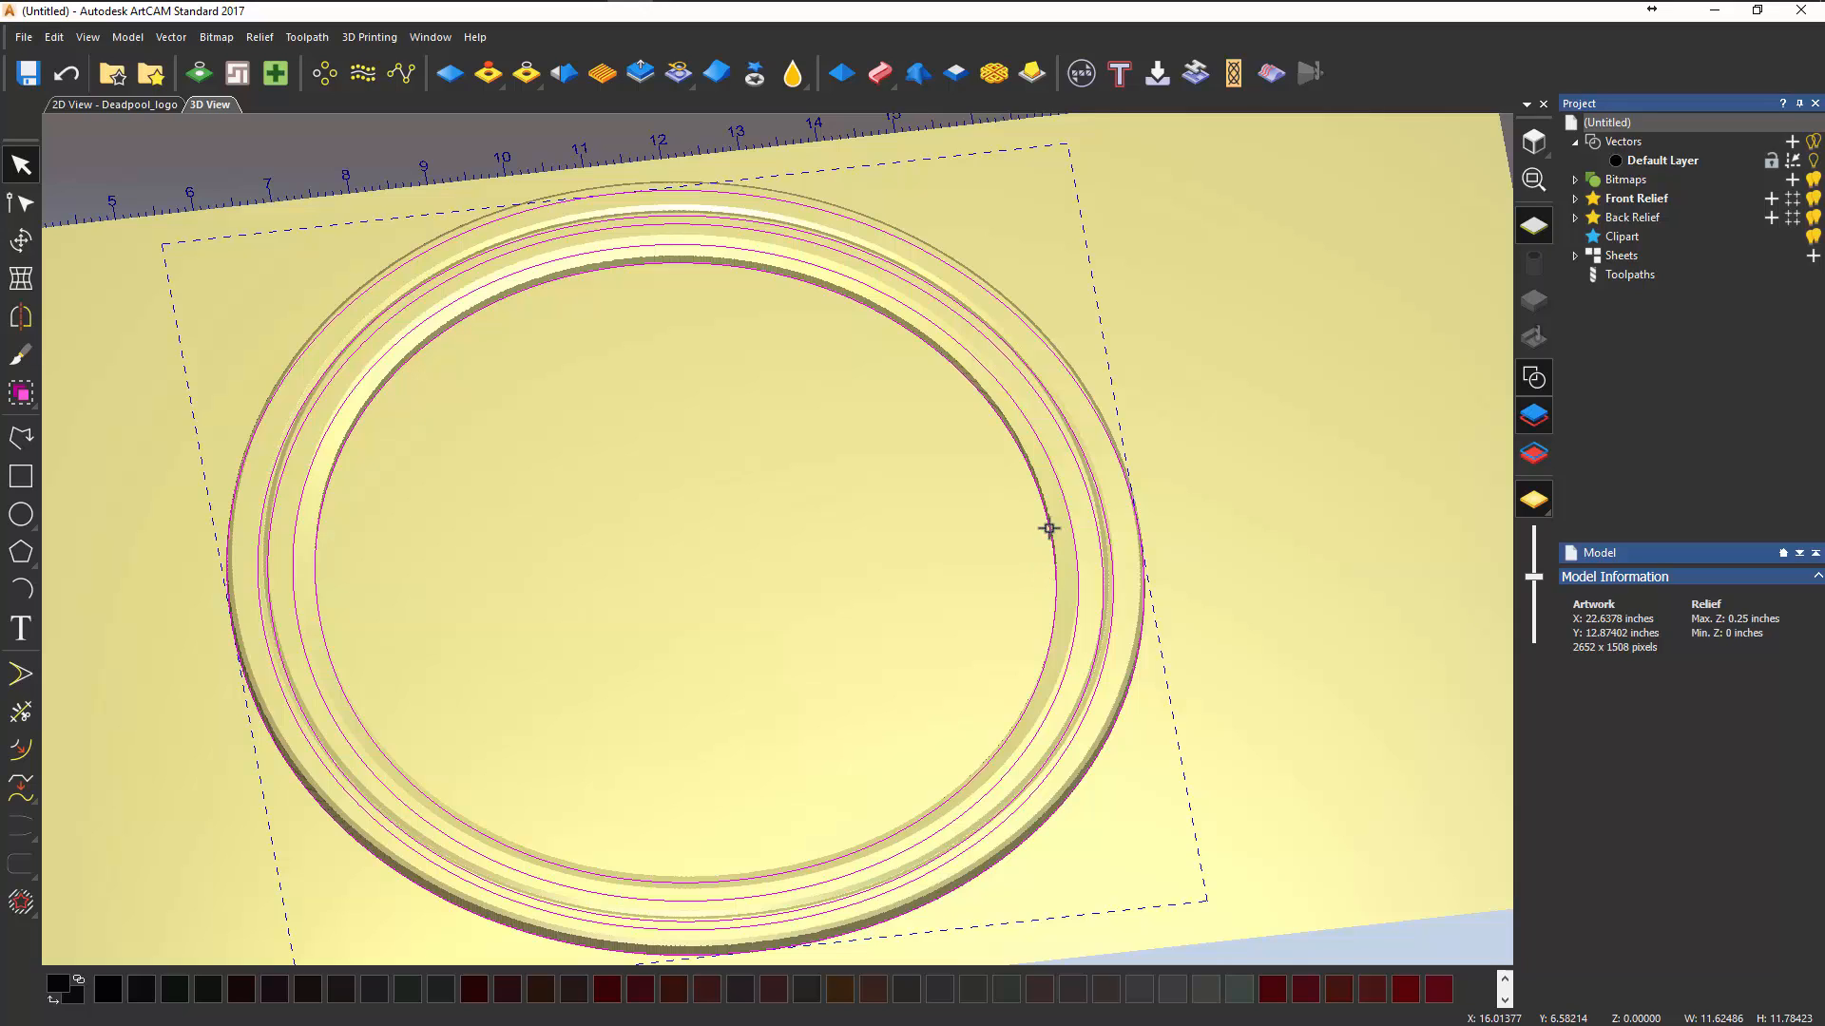
{"action": "left_click", "coordinate": [907, 732]}
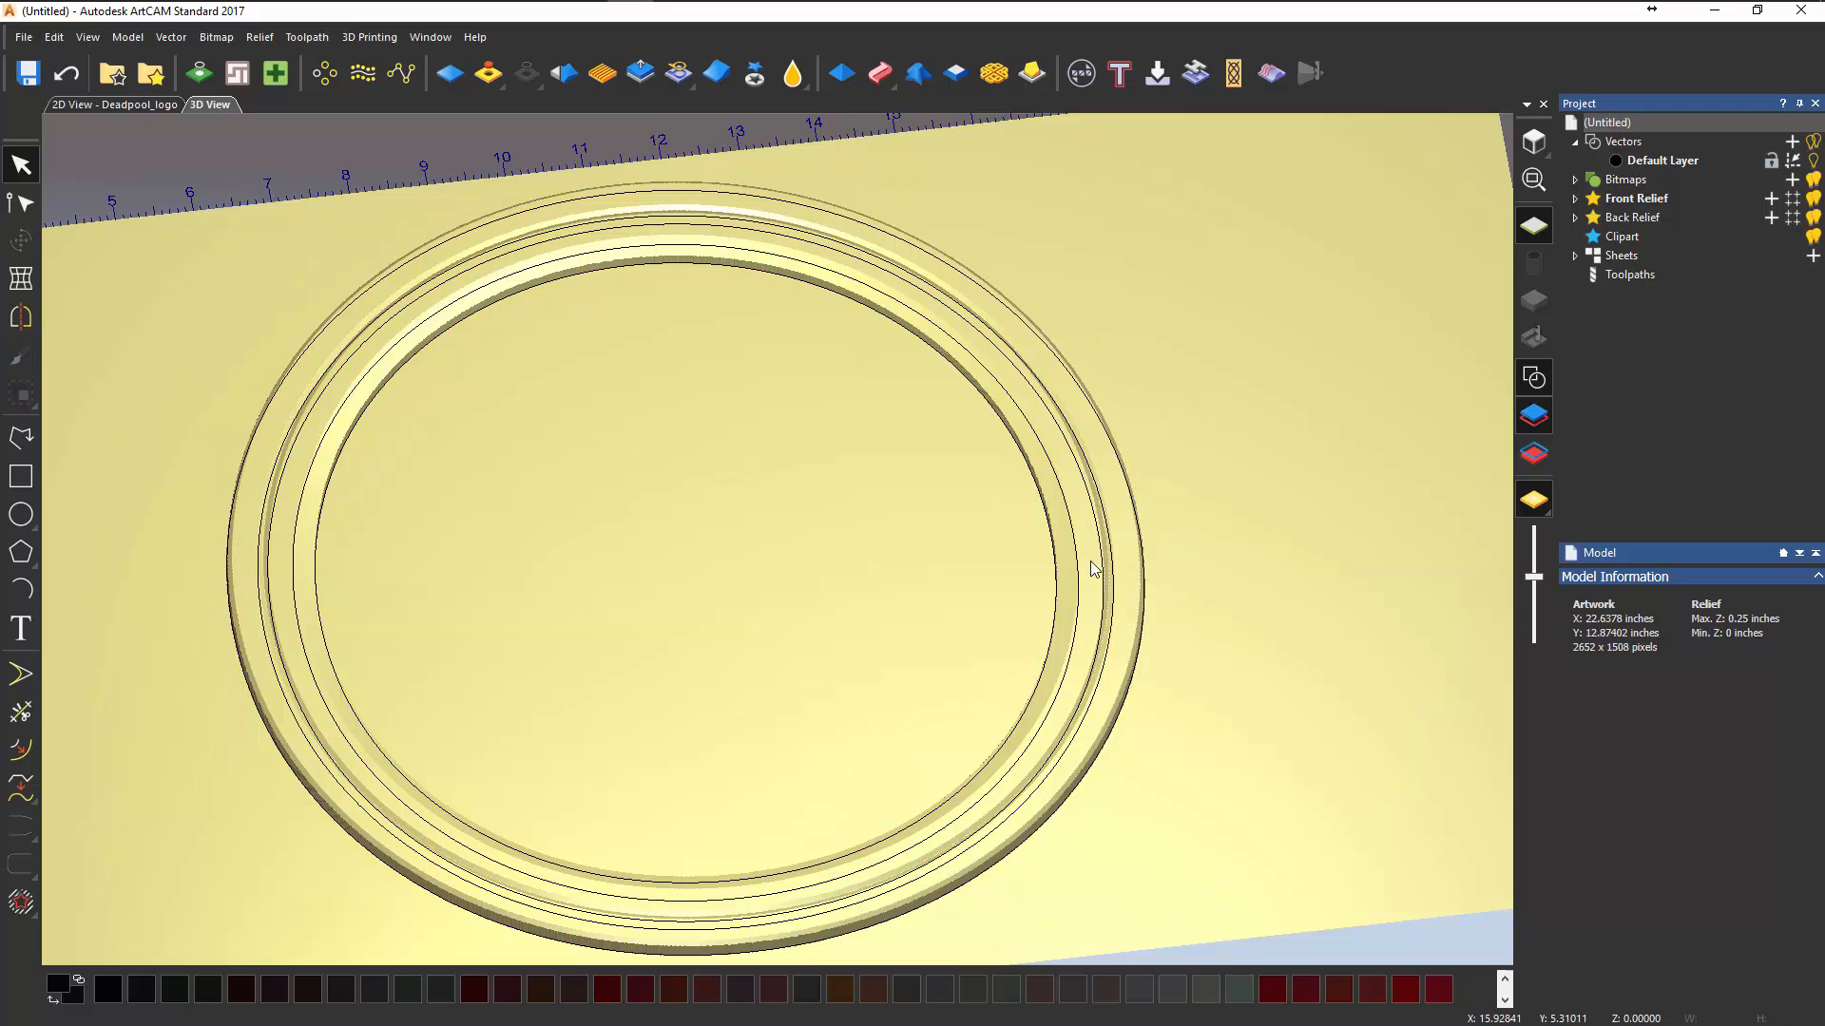
{"action": "left_click_drag", "start_coordinate": [1237, 369], "coordinate": [980, 535]}
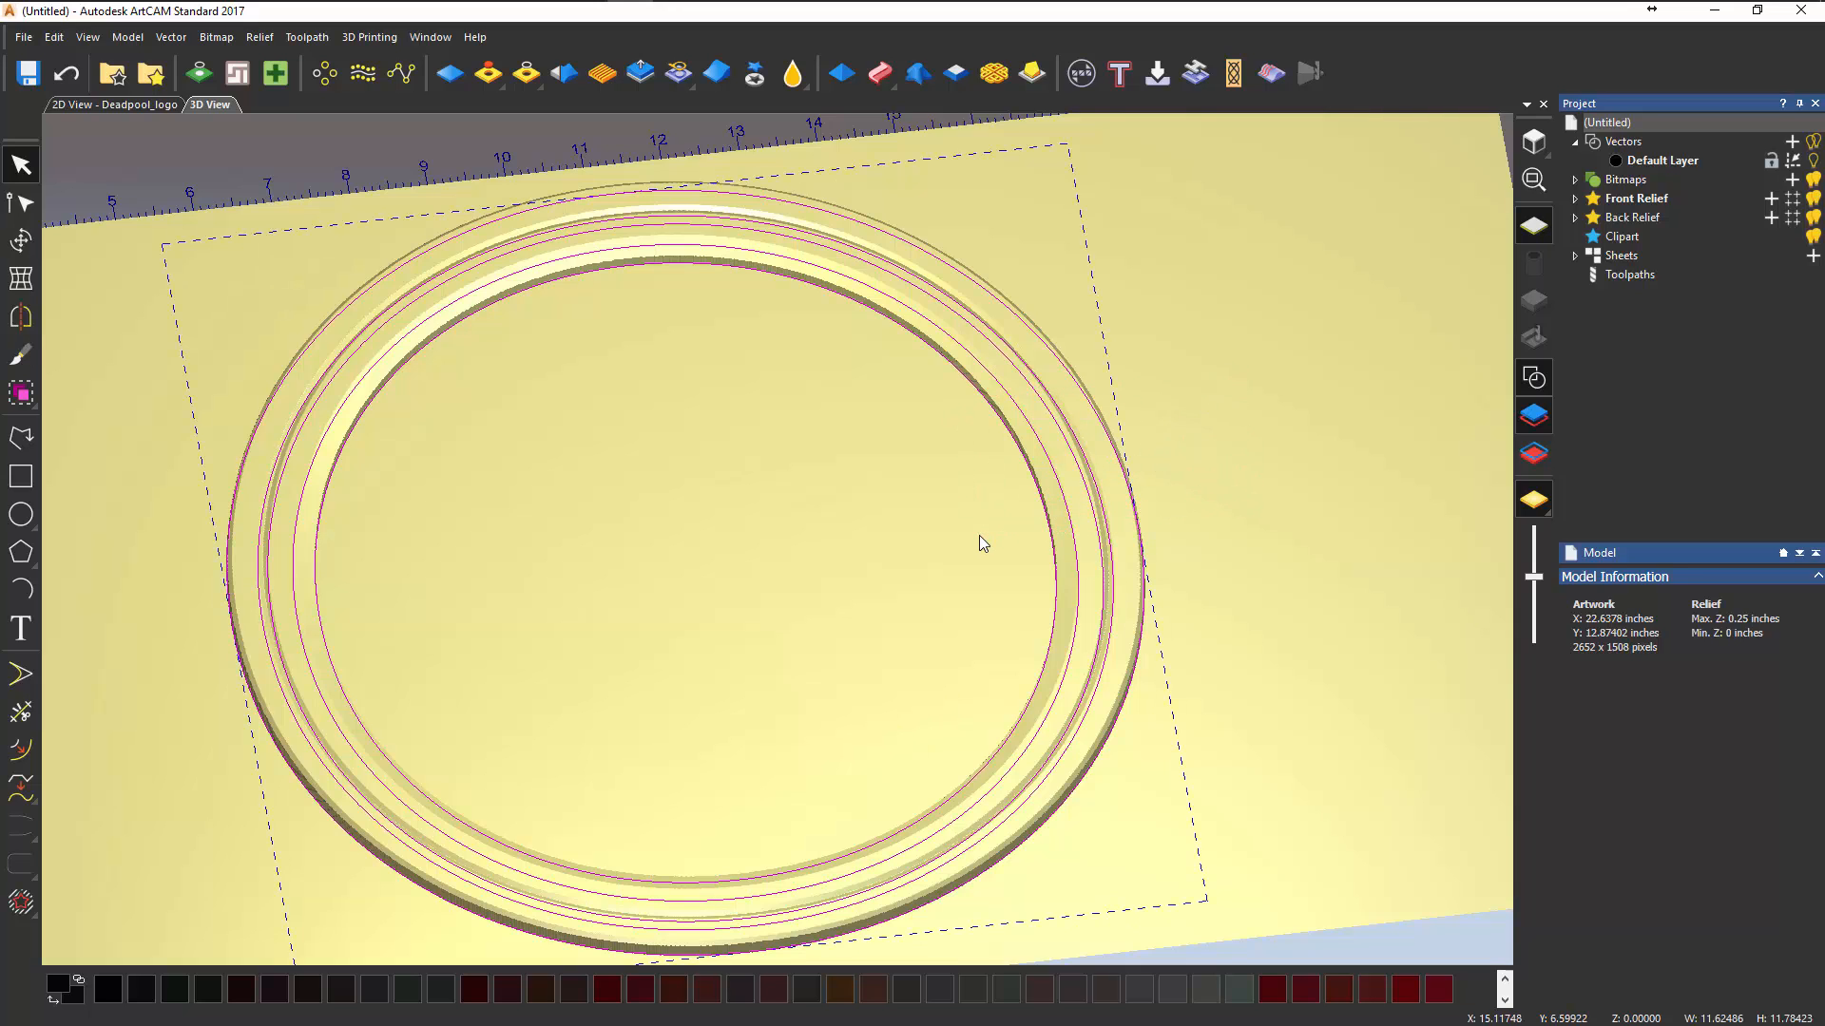
{"action": "right_click", "coordinate": [1038, 484]}
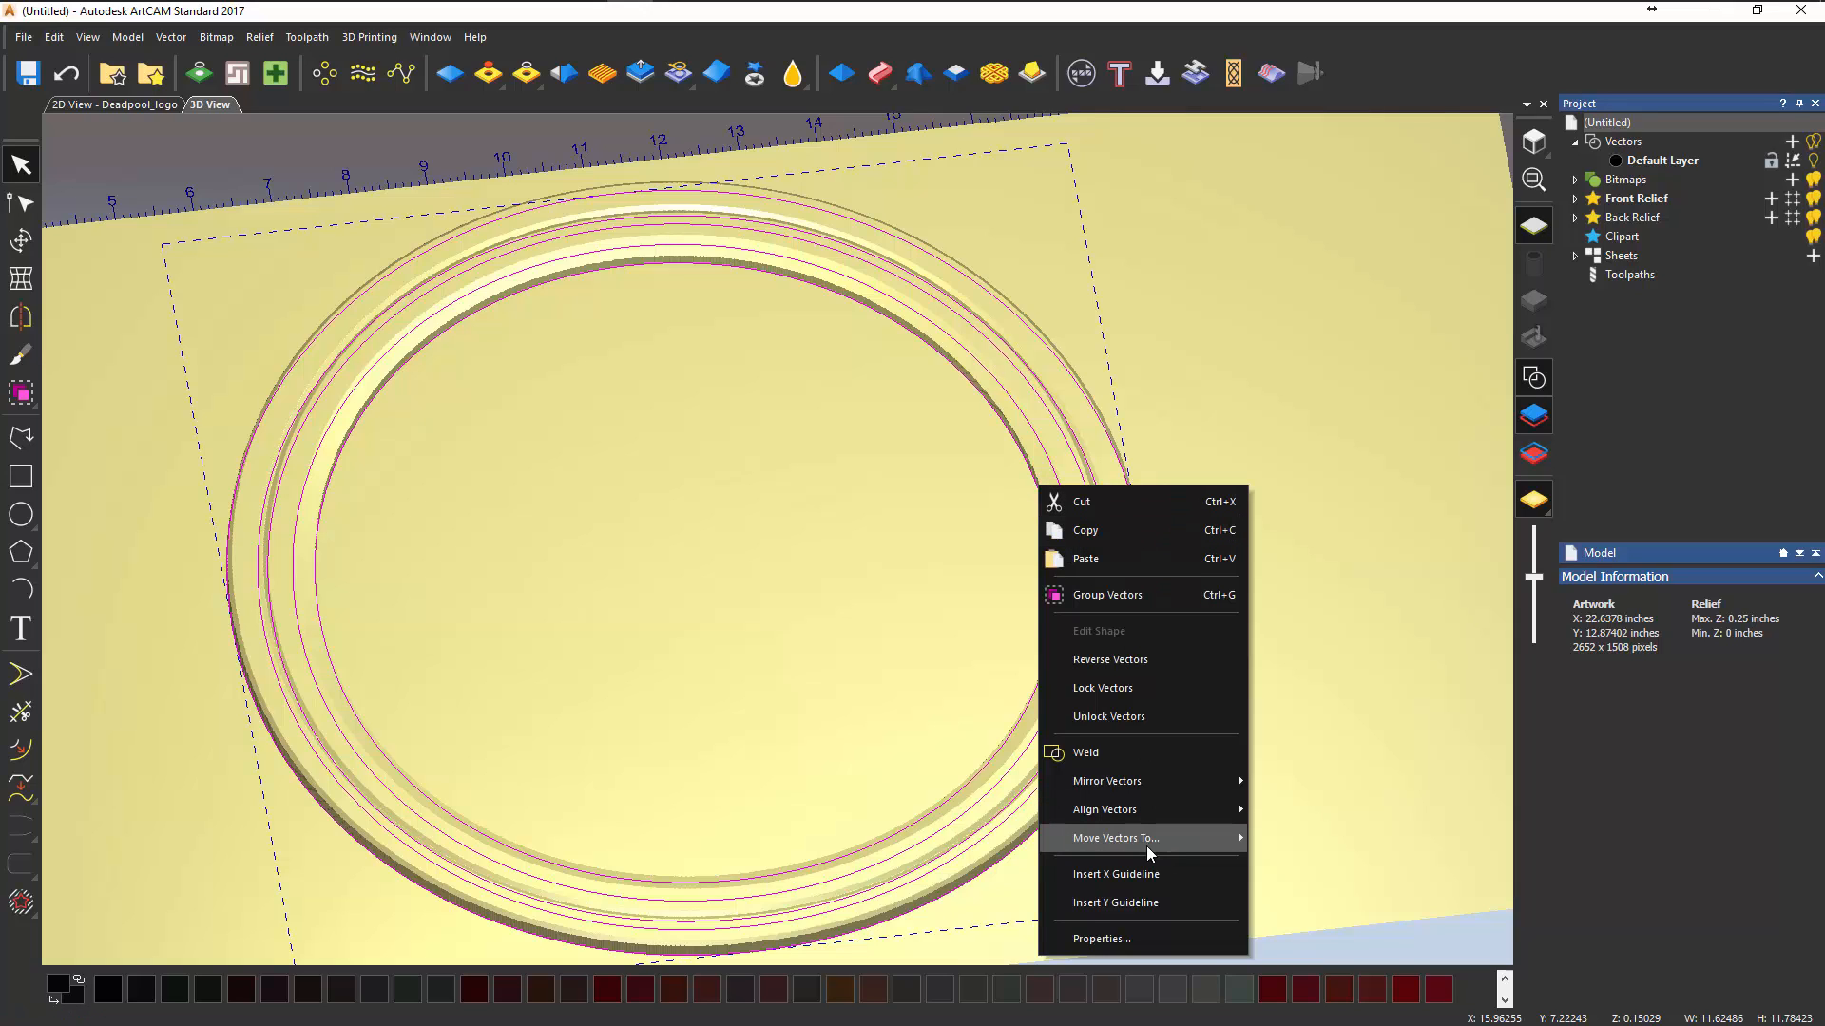
{"action": "mouse_move", "coordinate": [1120, 841]}
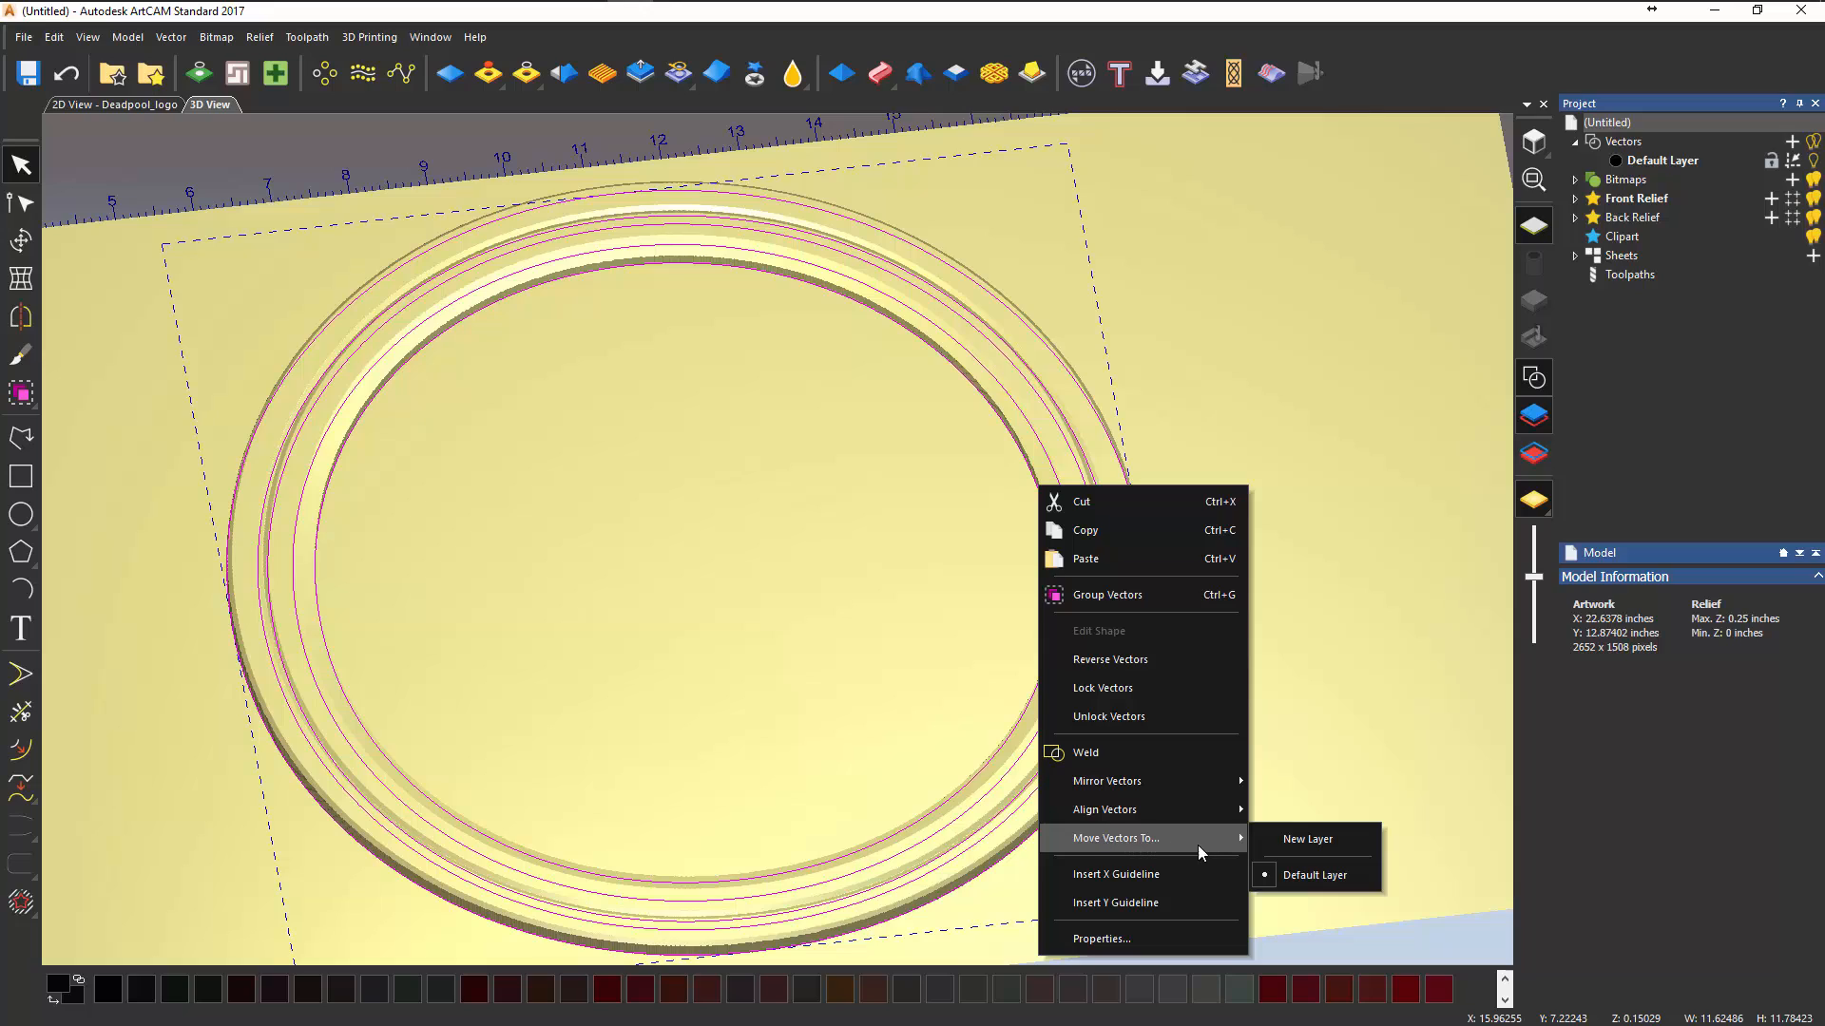
{"action": "left_click", "coordinate": [1321, 841]}
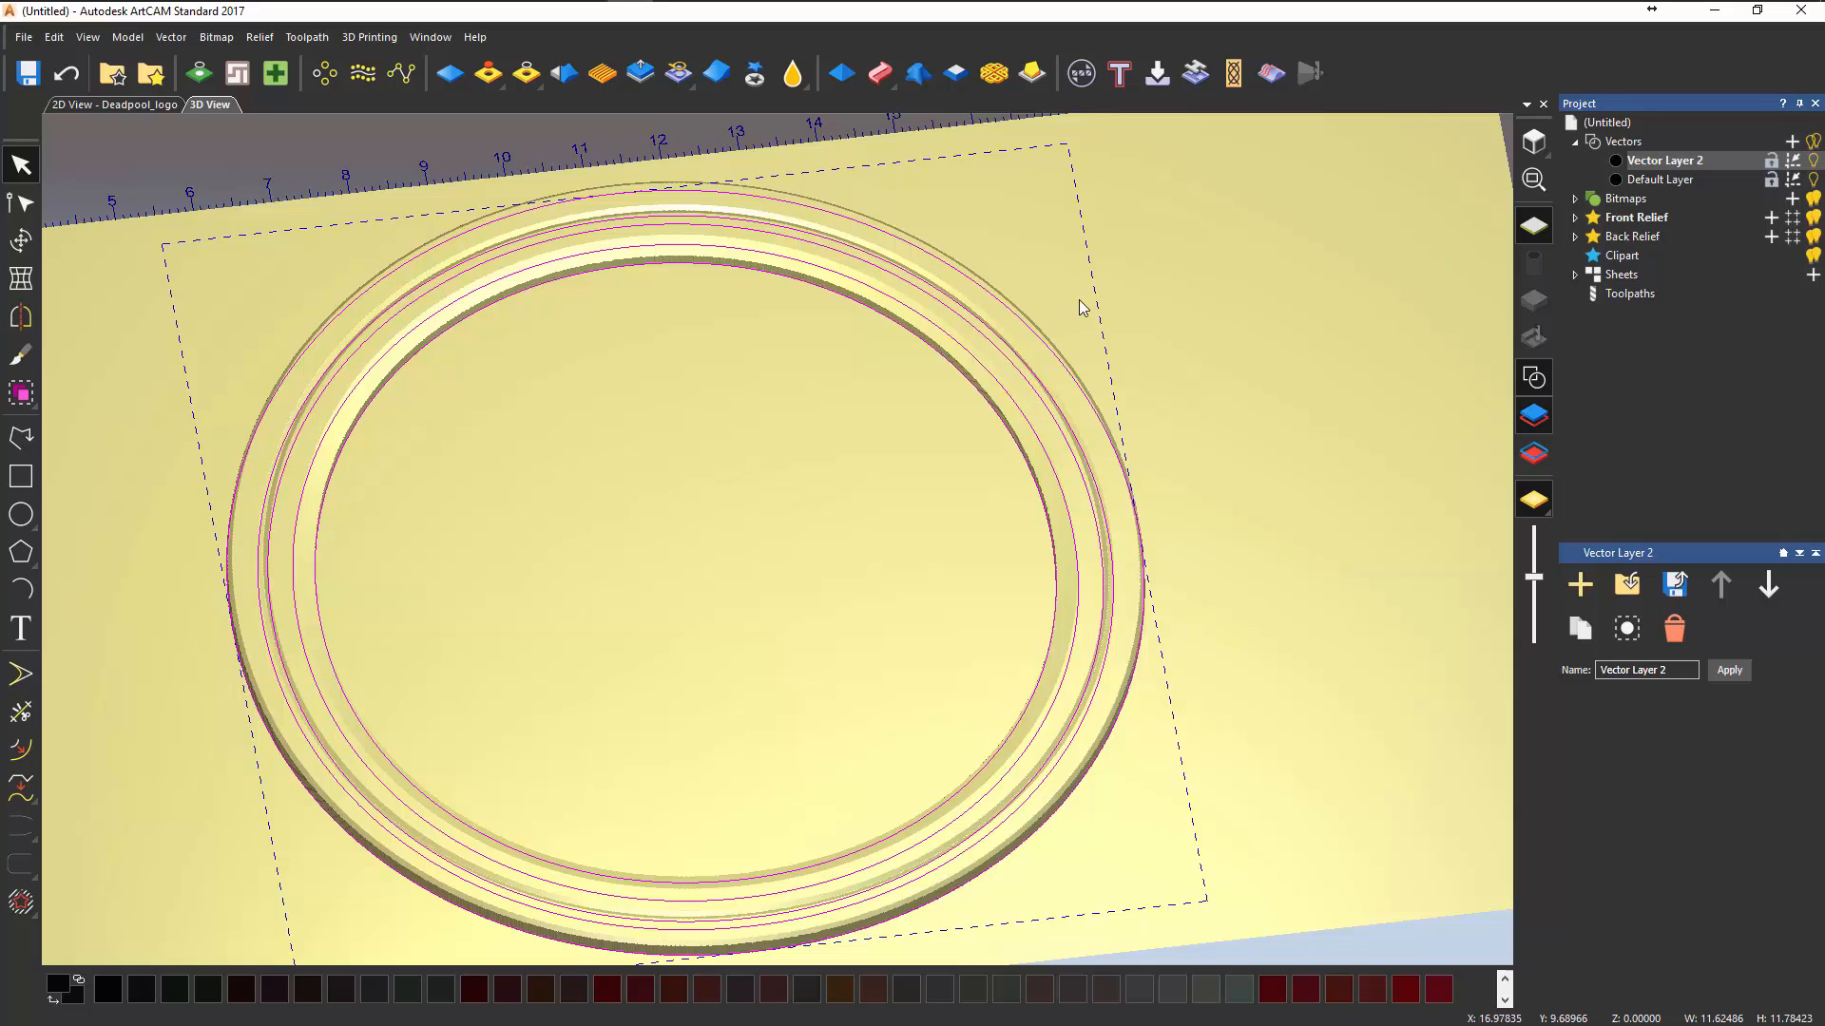
- Rename the vector layer holding the ring's circles as Outside and hide it
{"action": "left_click", "coordinate": [1814, 162]}
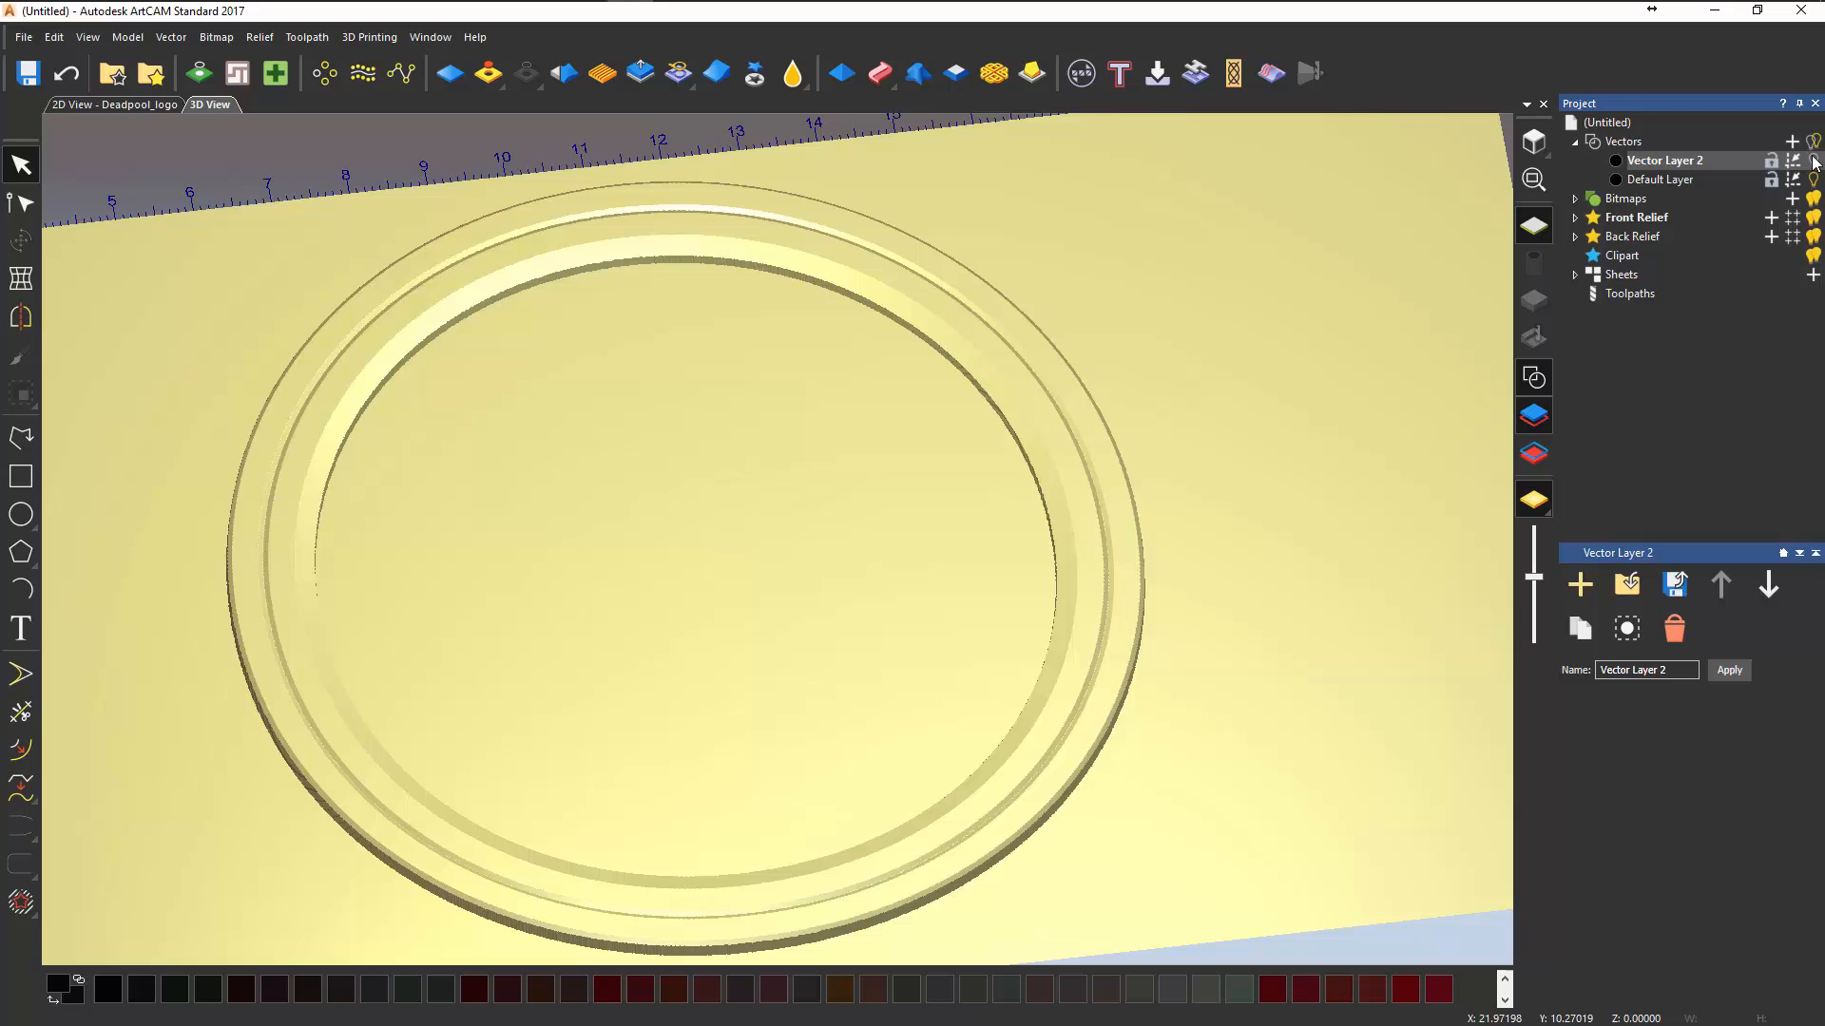
{"action": "left_click", "coordinate": [1814, 161]}
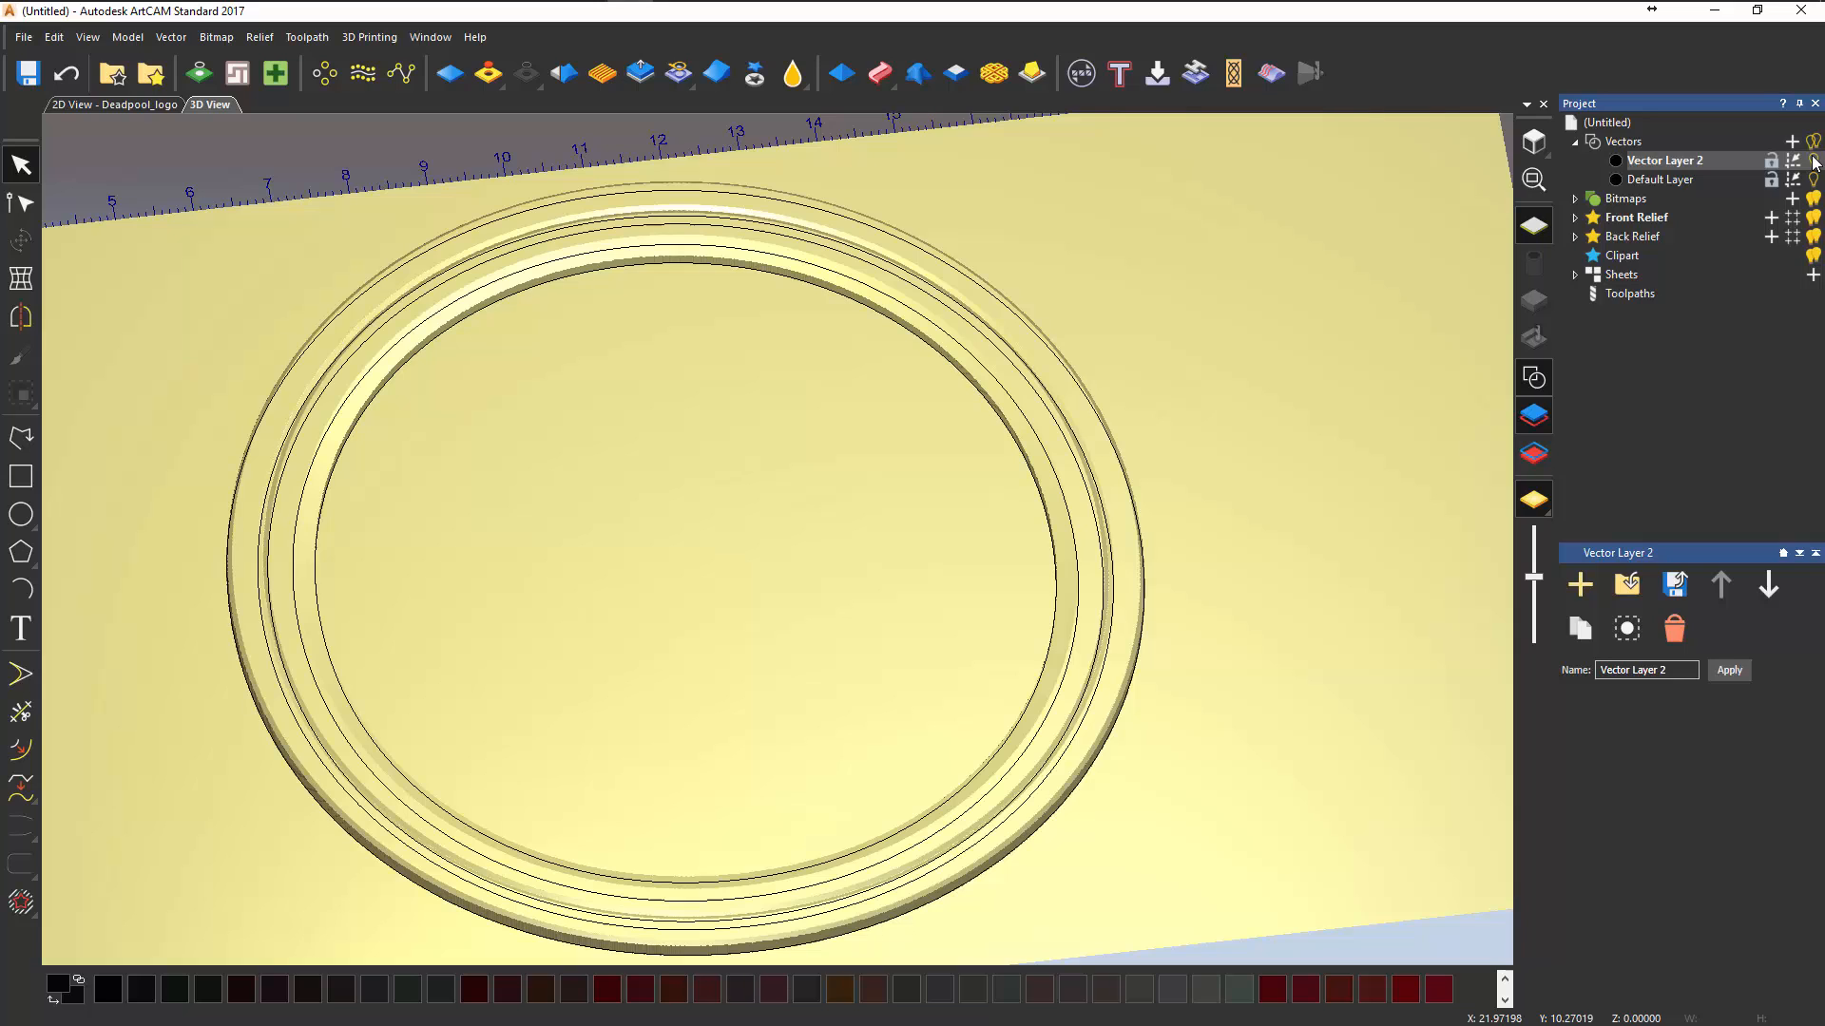
{"action": "left_click", "coordinate": [1655, 162]}
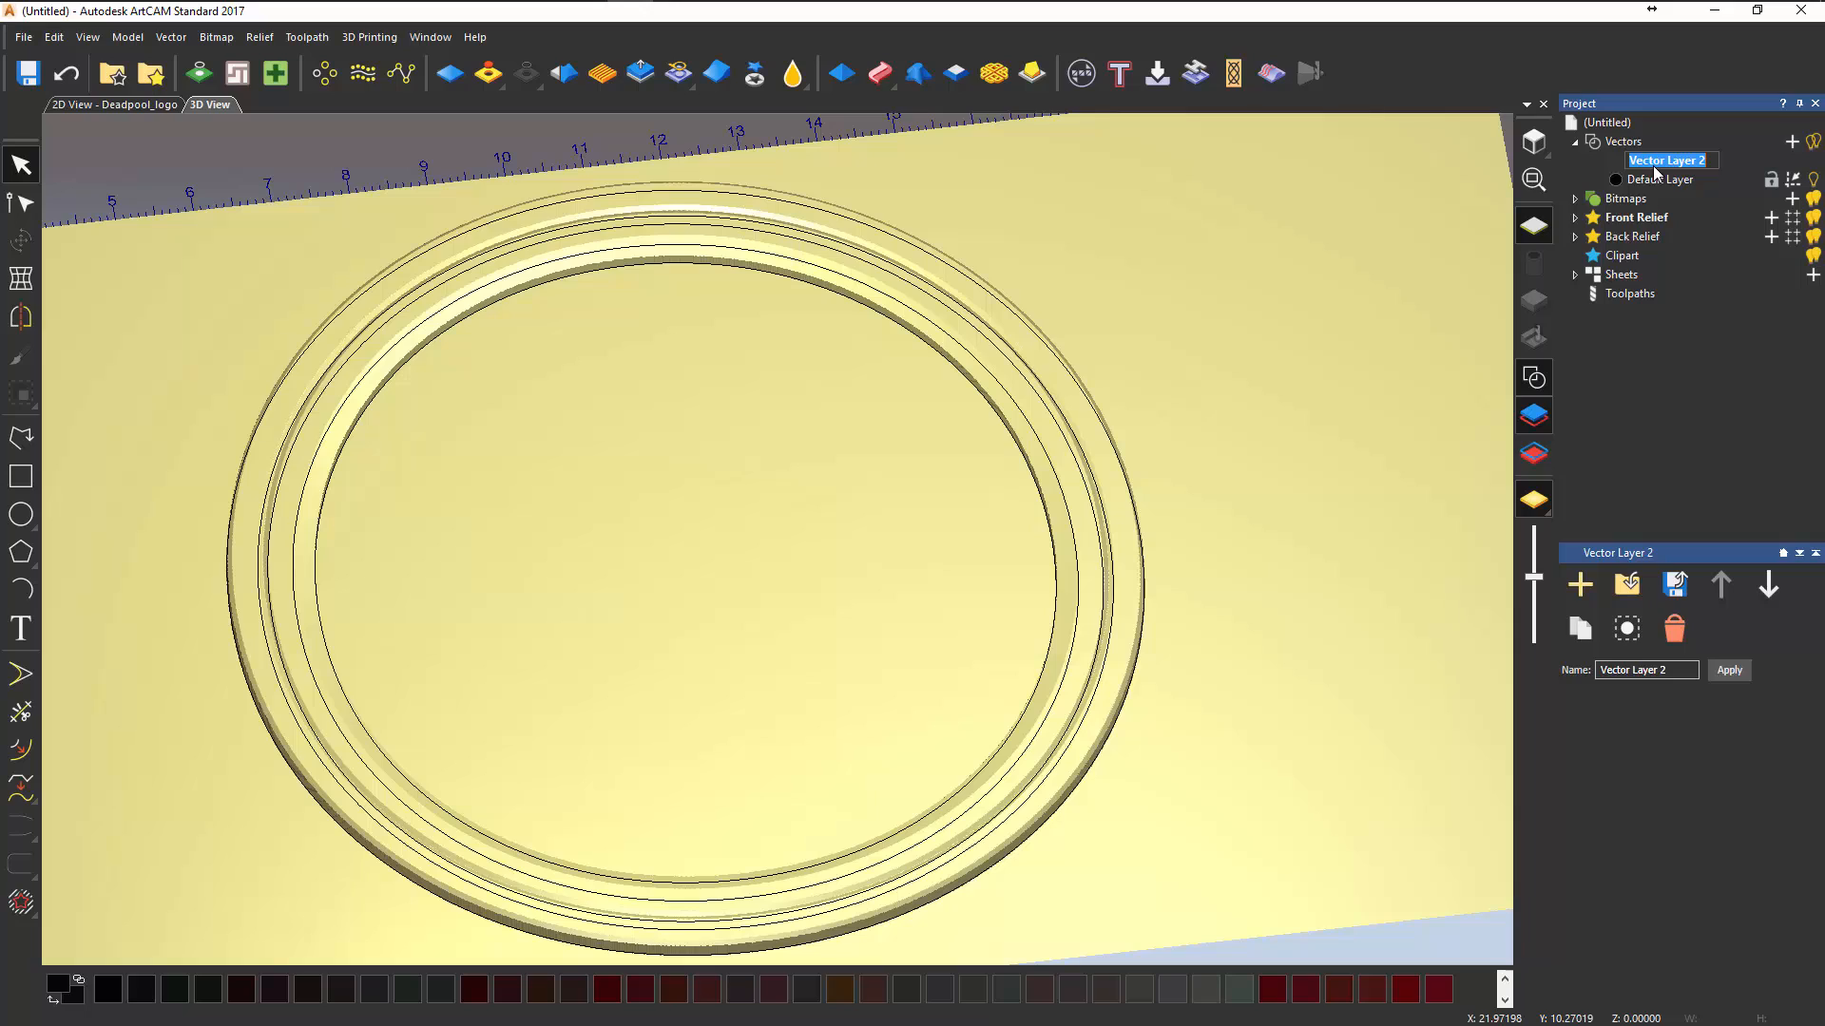
{"action": "type", "text": "Outside"}
{"action": "key", "text": "Return"}
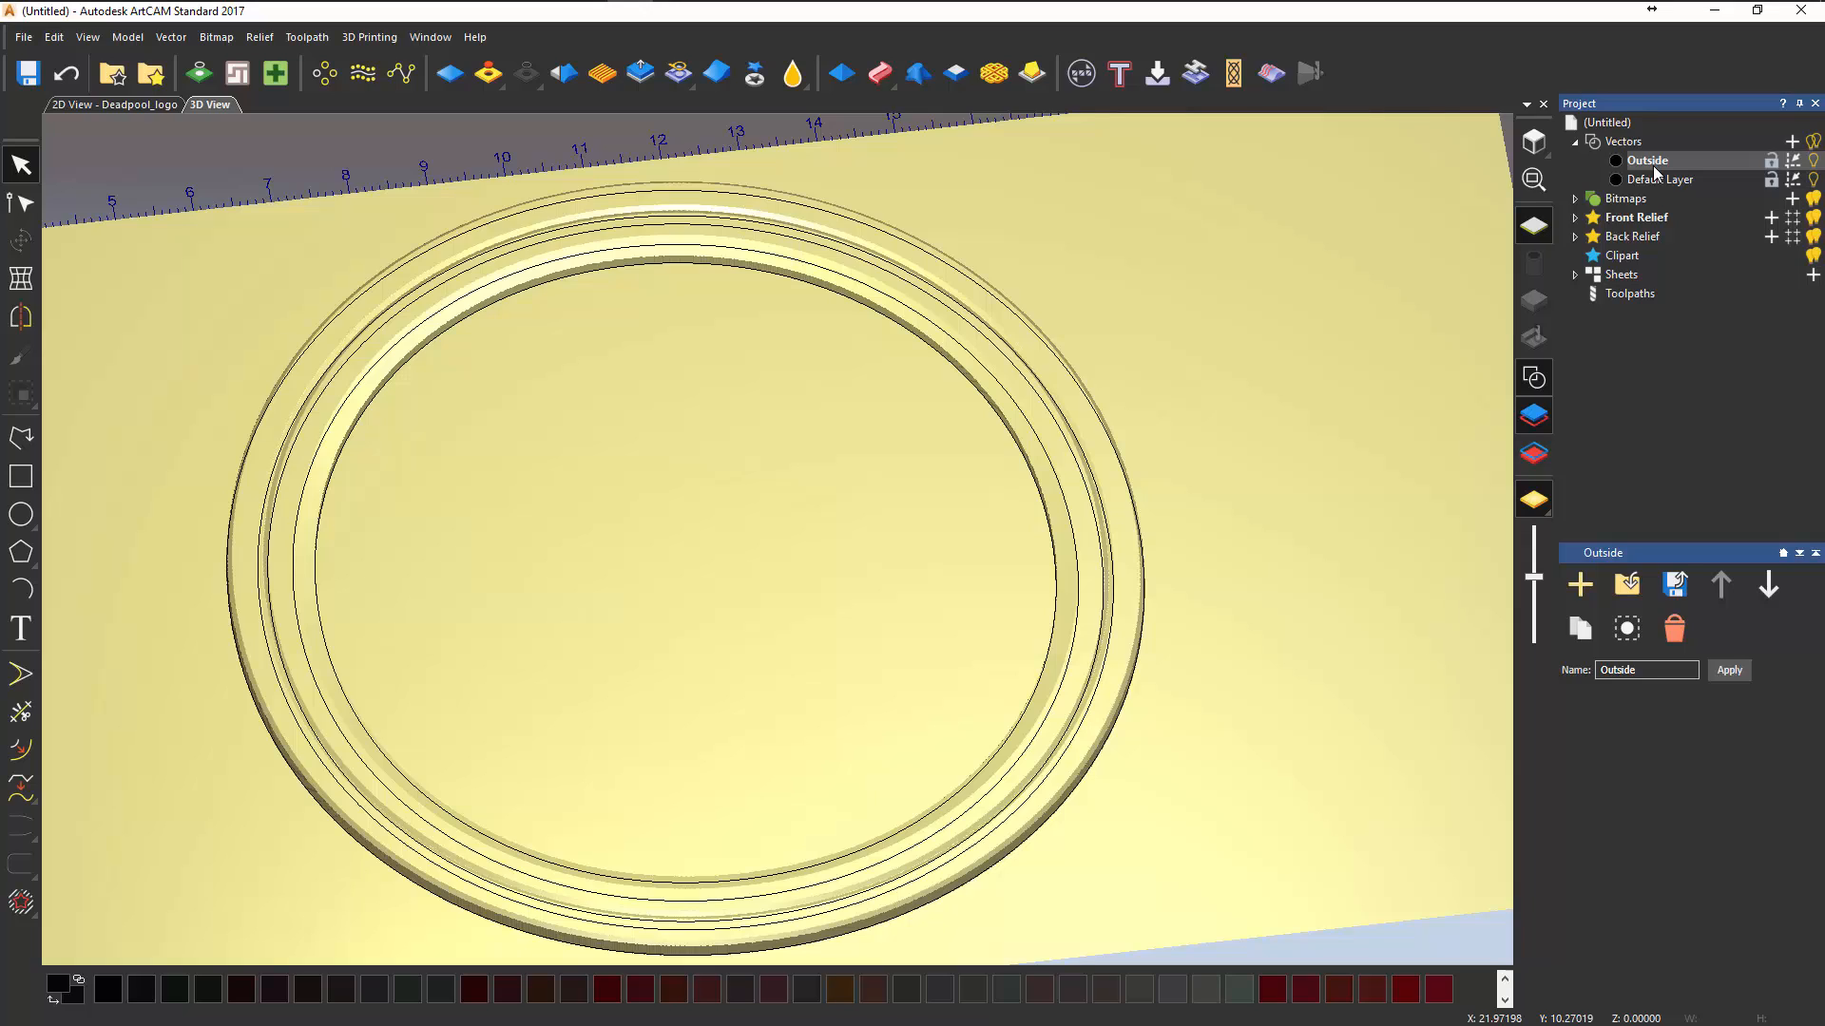
{"action": "left_click", "coordinate": [1813, 161]}
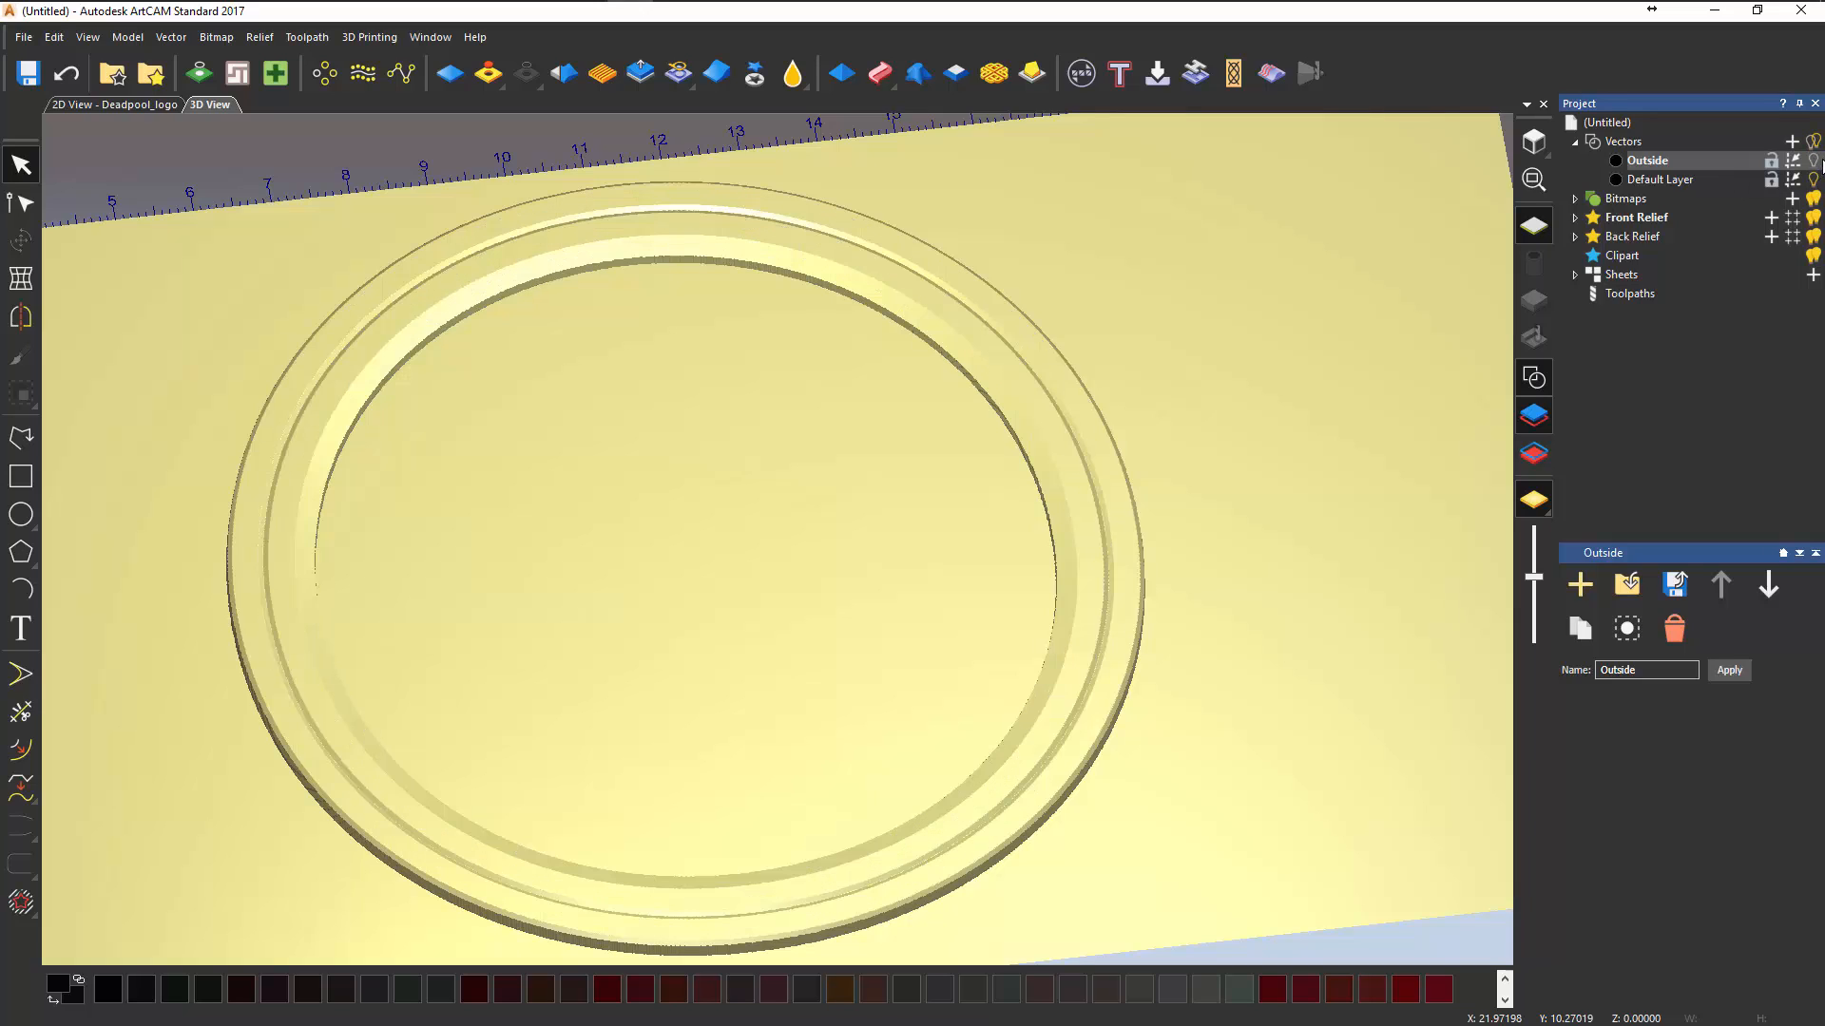
- Make Default Layer the active vector layer and rename the Front Relief's ring layer as Outside
{"action": "left_click", "coordinate": [1663, 181]}
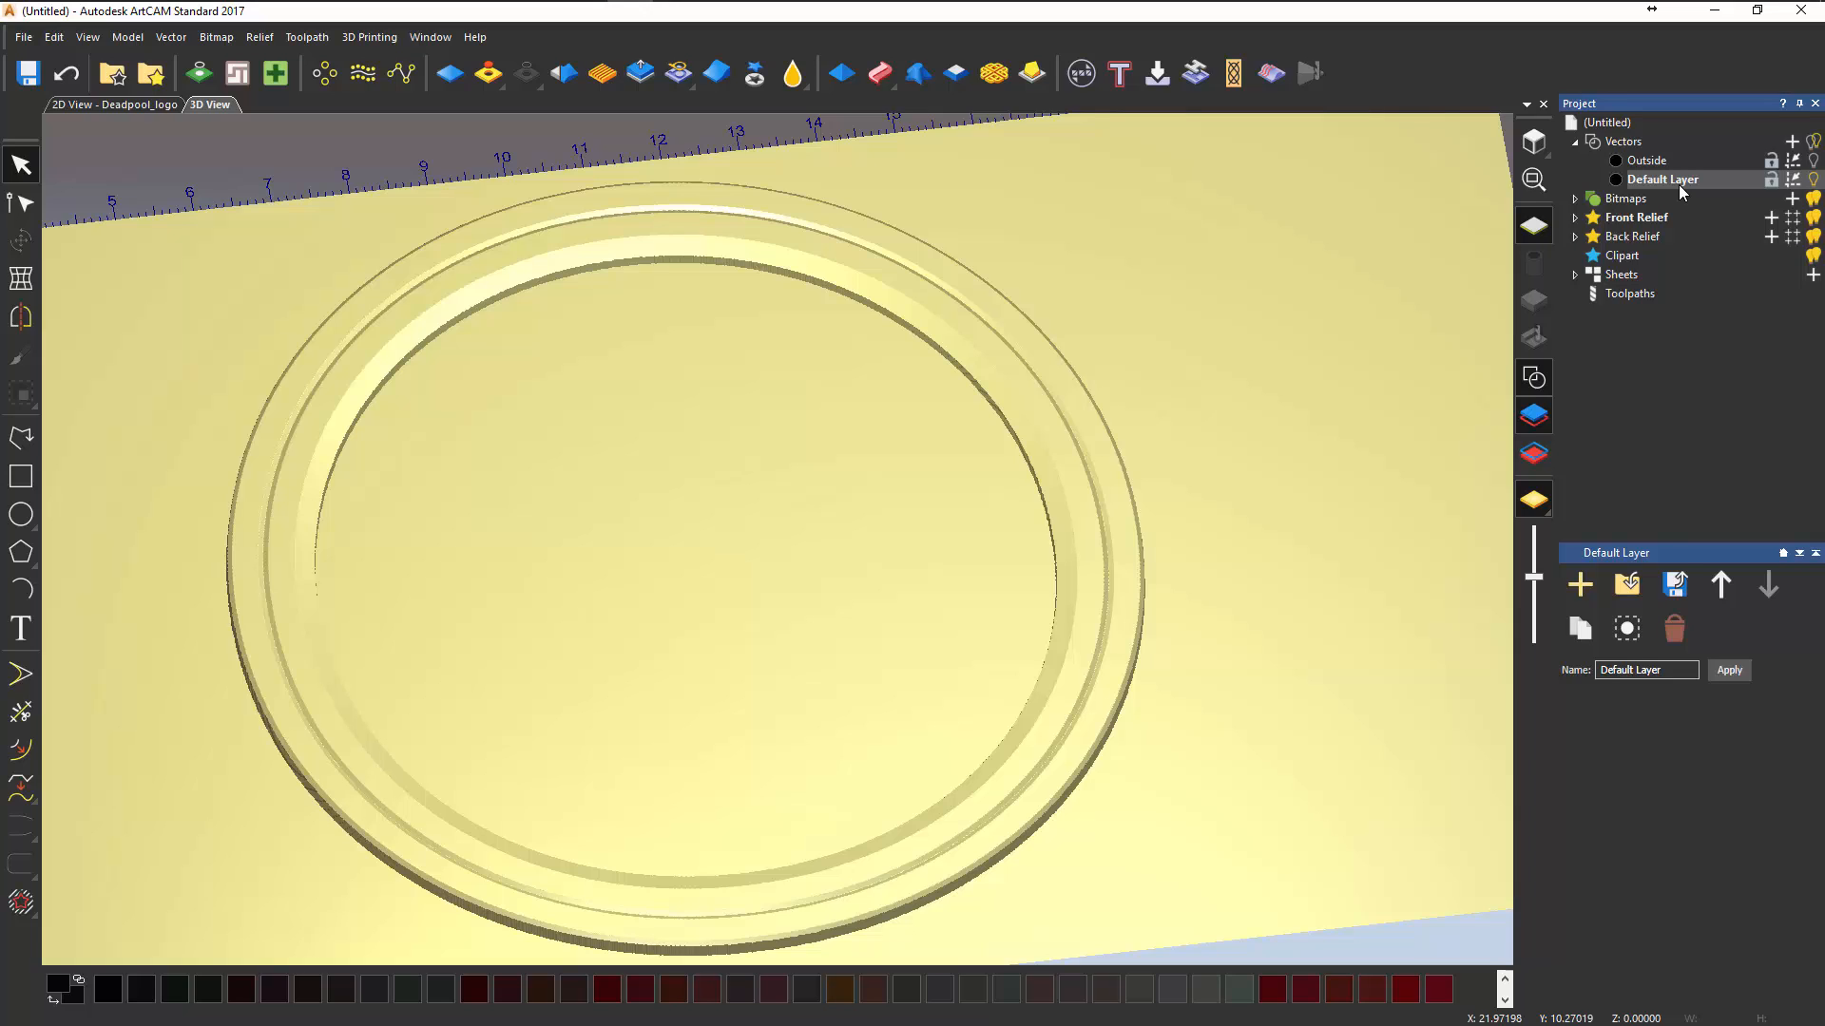
{"action": "left_click", "coordinate": [1576, 220]}
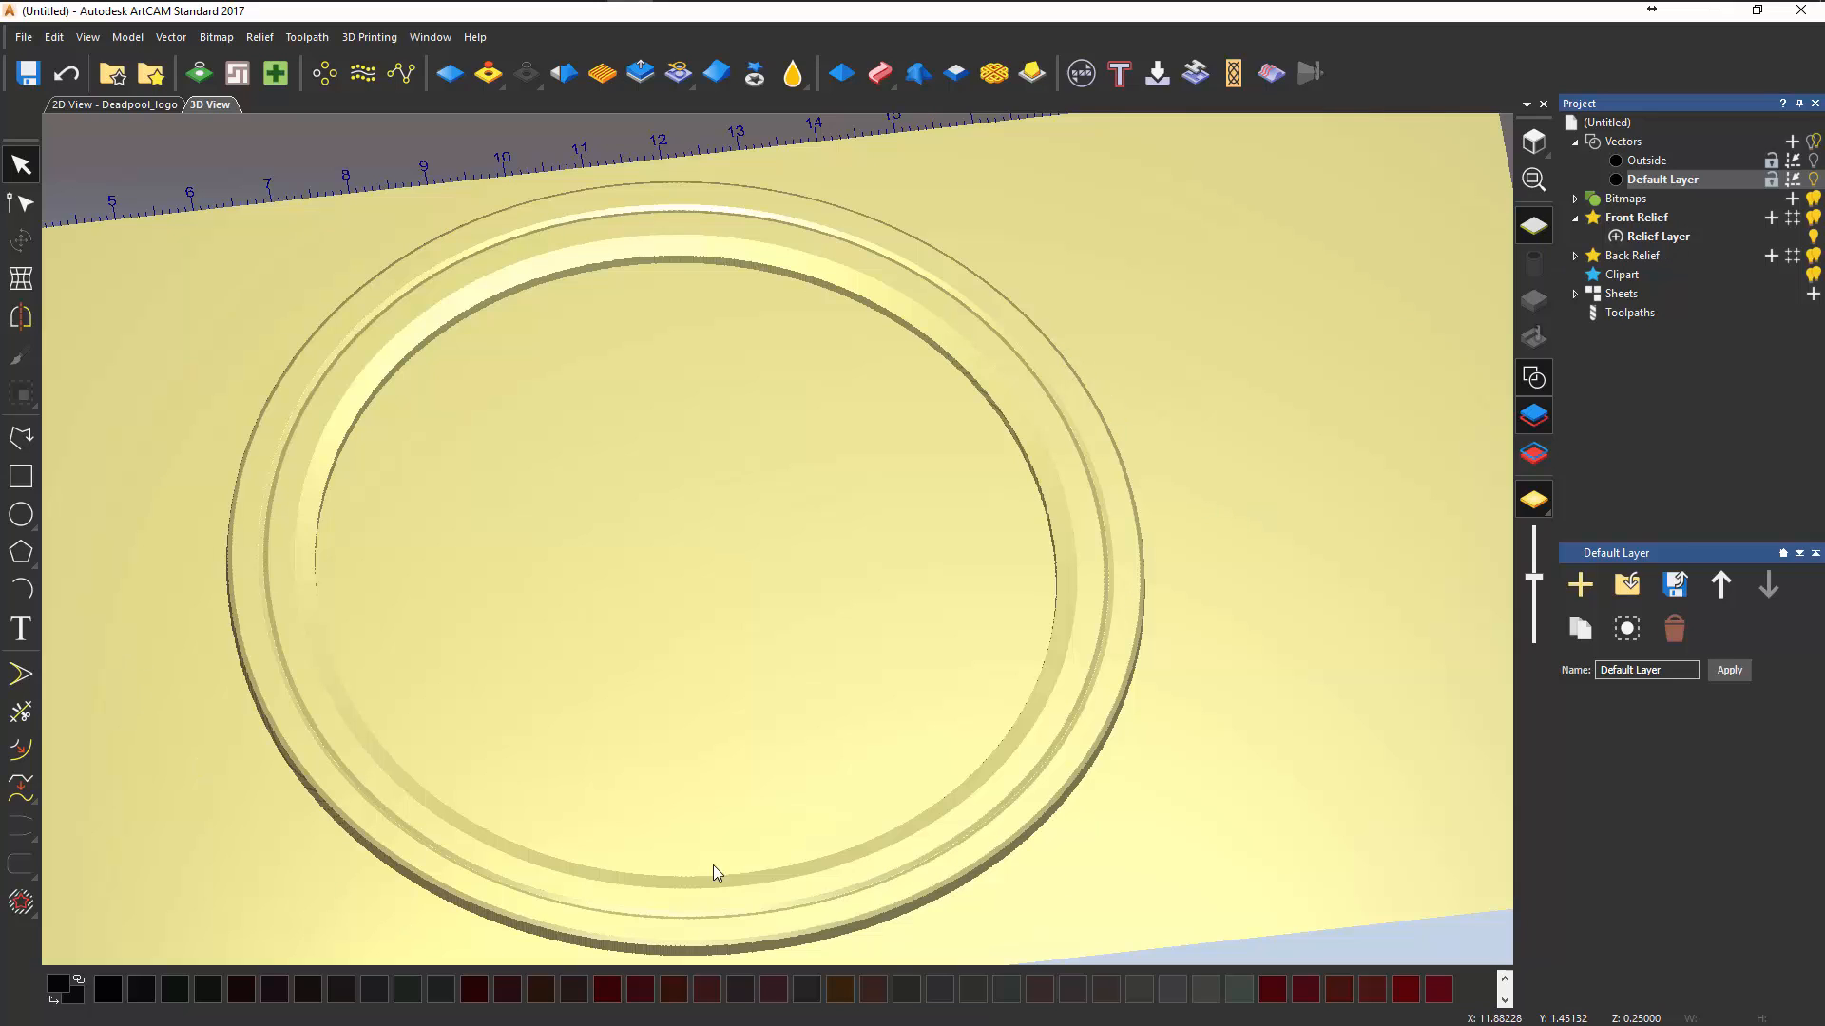
{"action": "left_click", "coordinate": [1813, 237]}
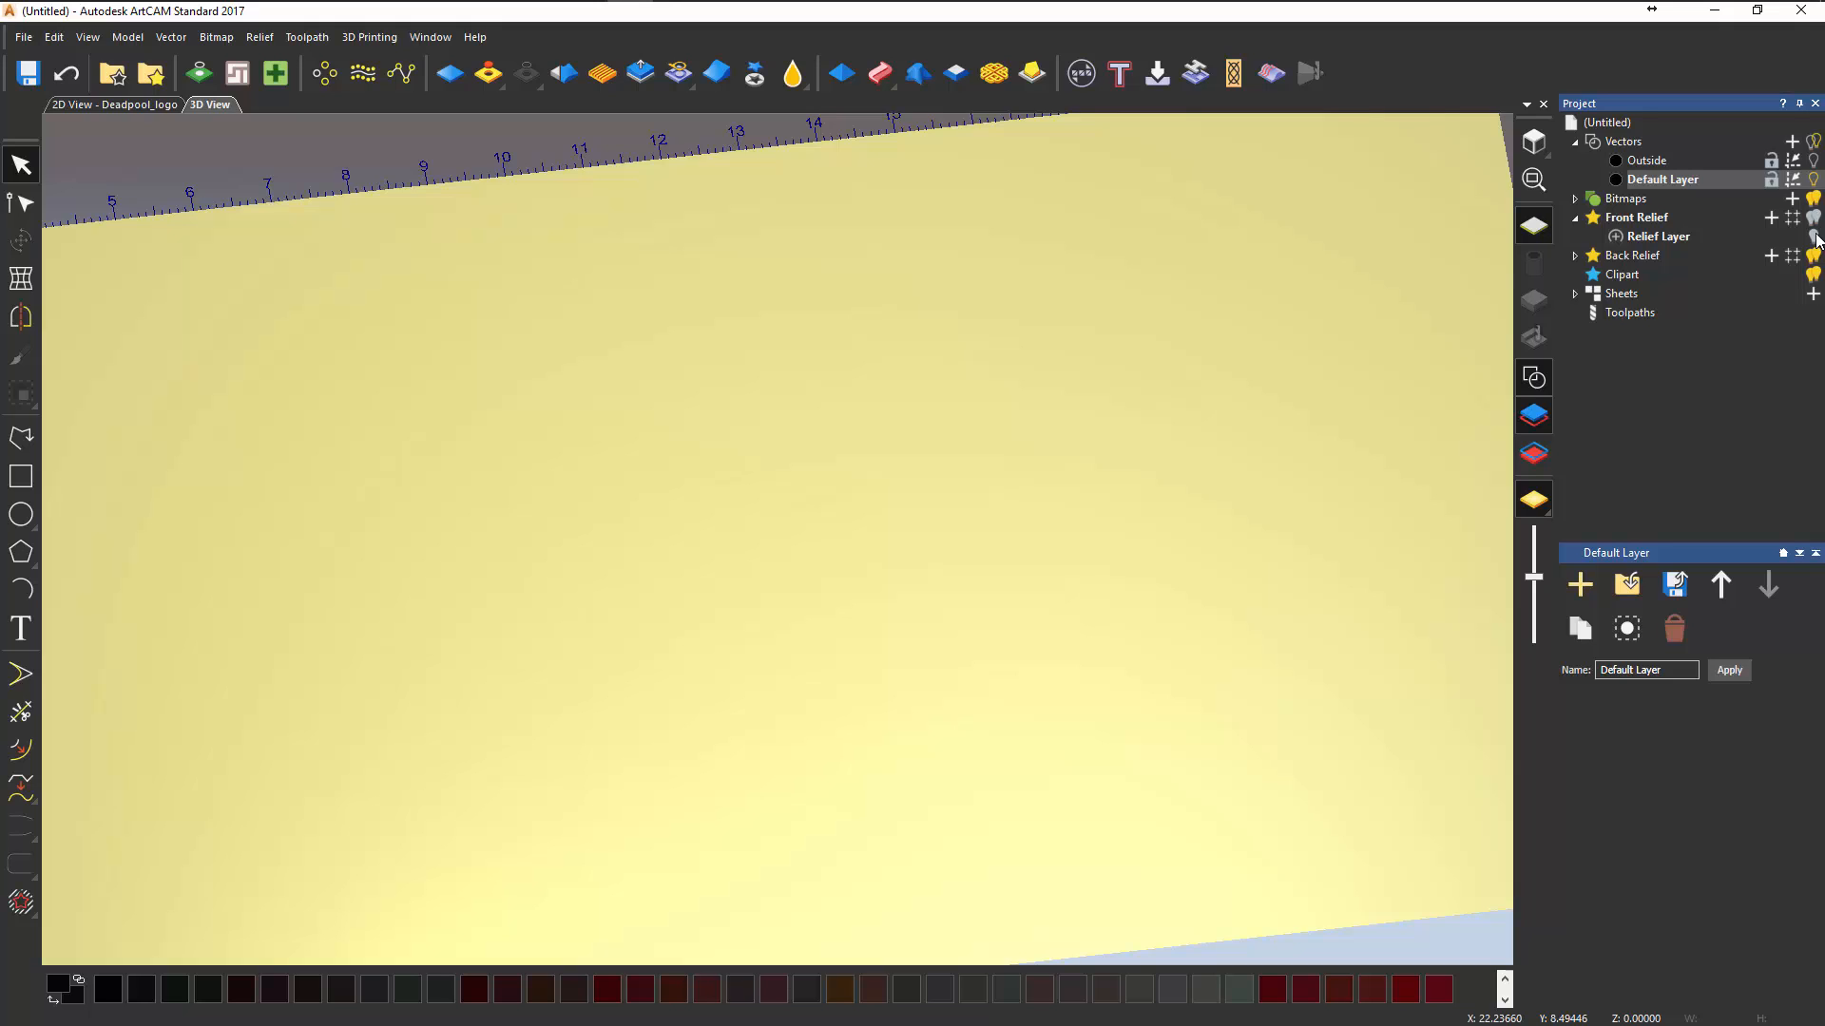
{"action": "left_click", "coordinate": [1813, 236]}
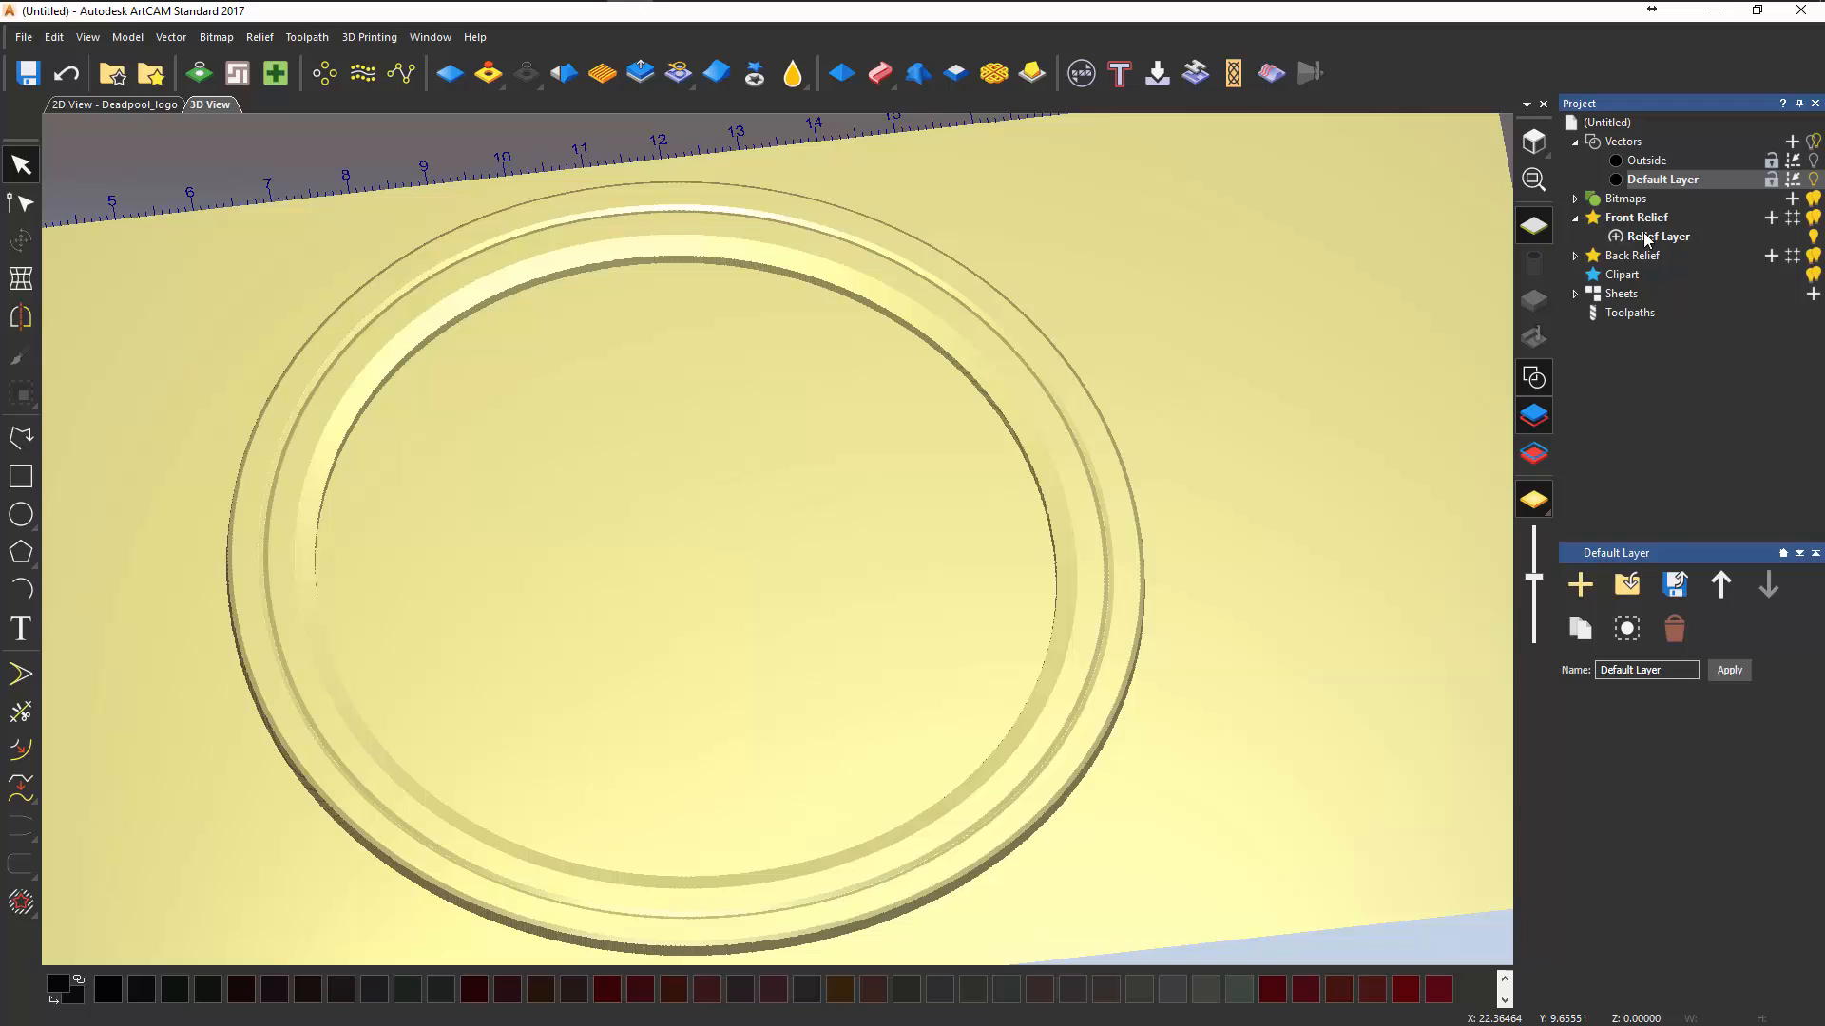
{"action": "left_click", "coordinate": [1647, 239]}
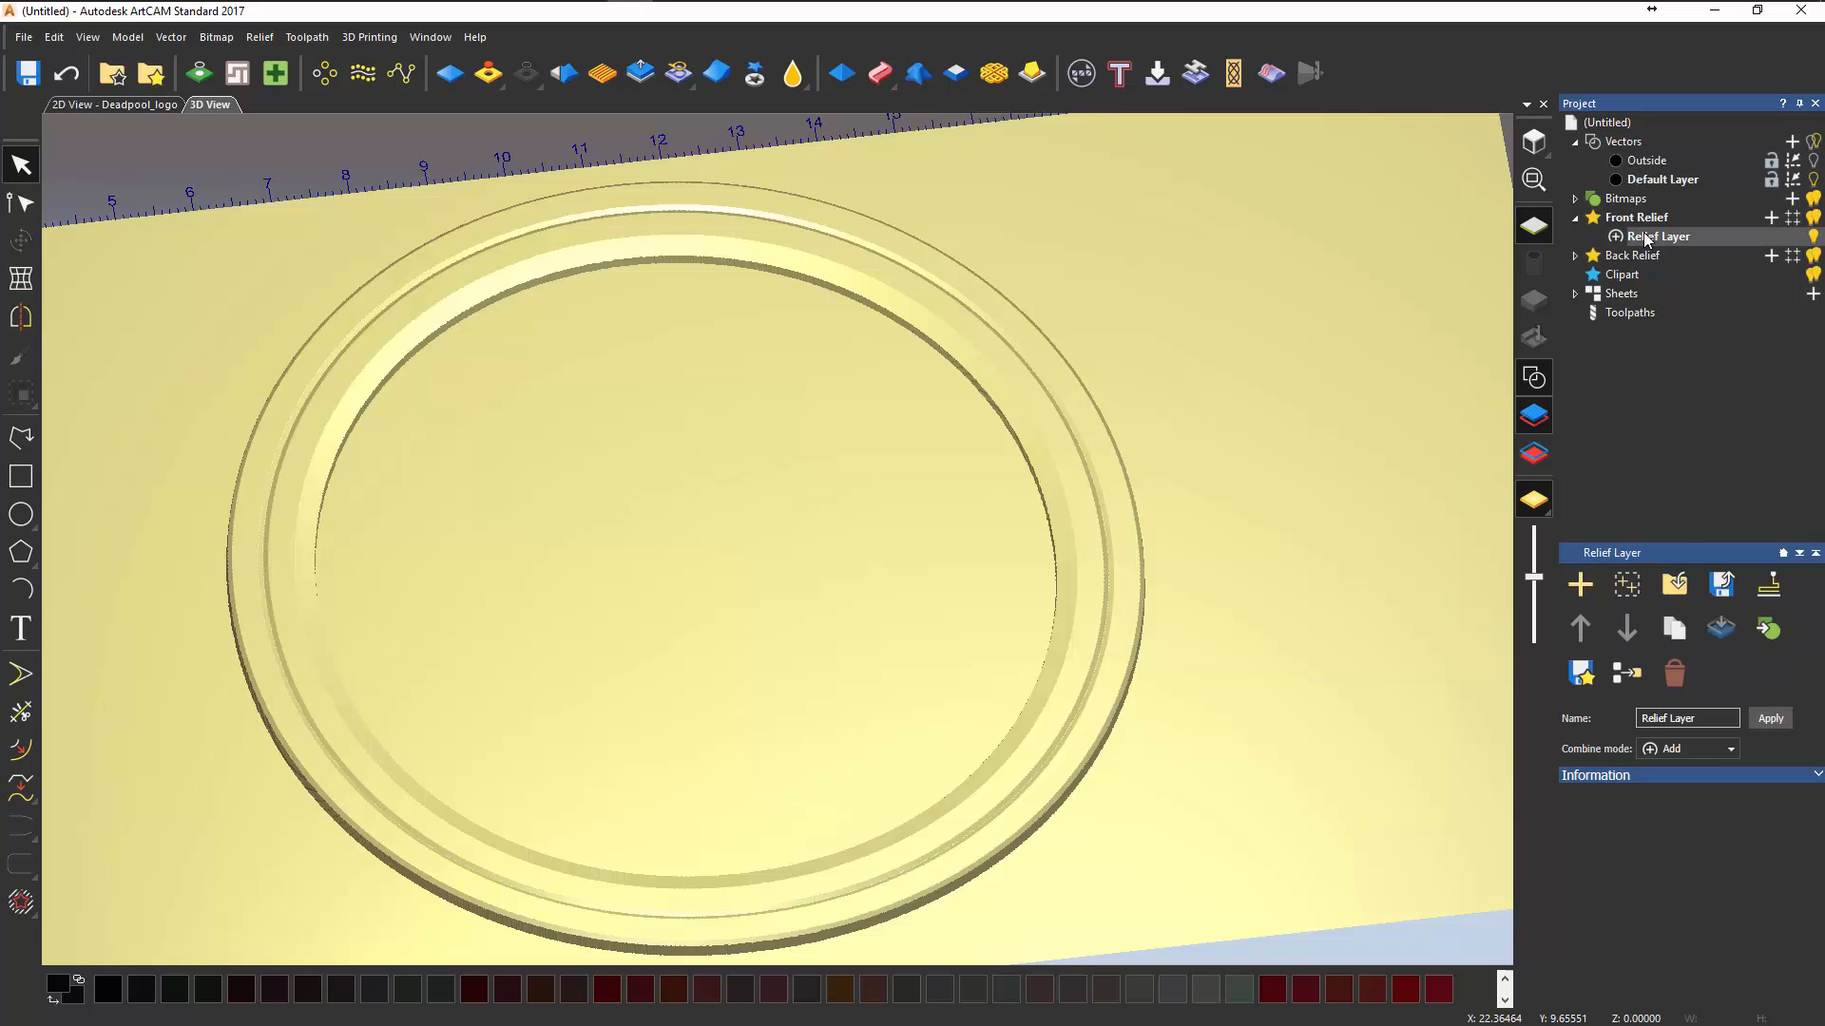
{"action": "left_click", "coordinate": [1647, 238]}
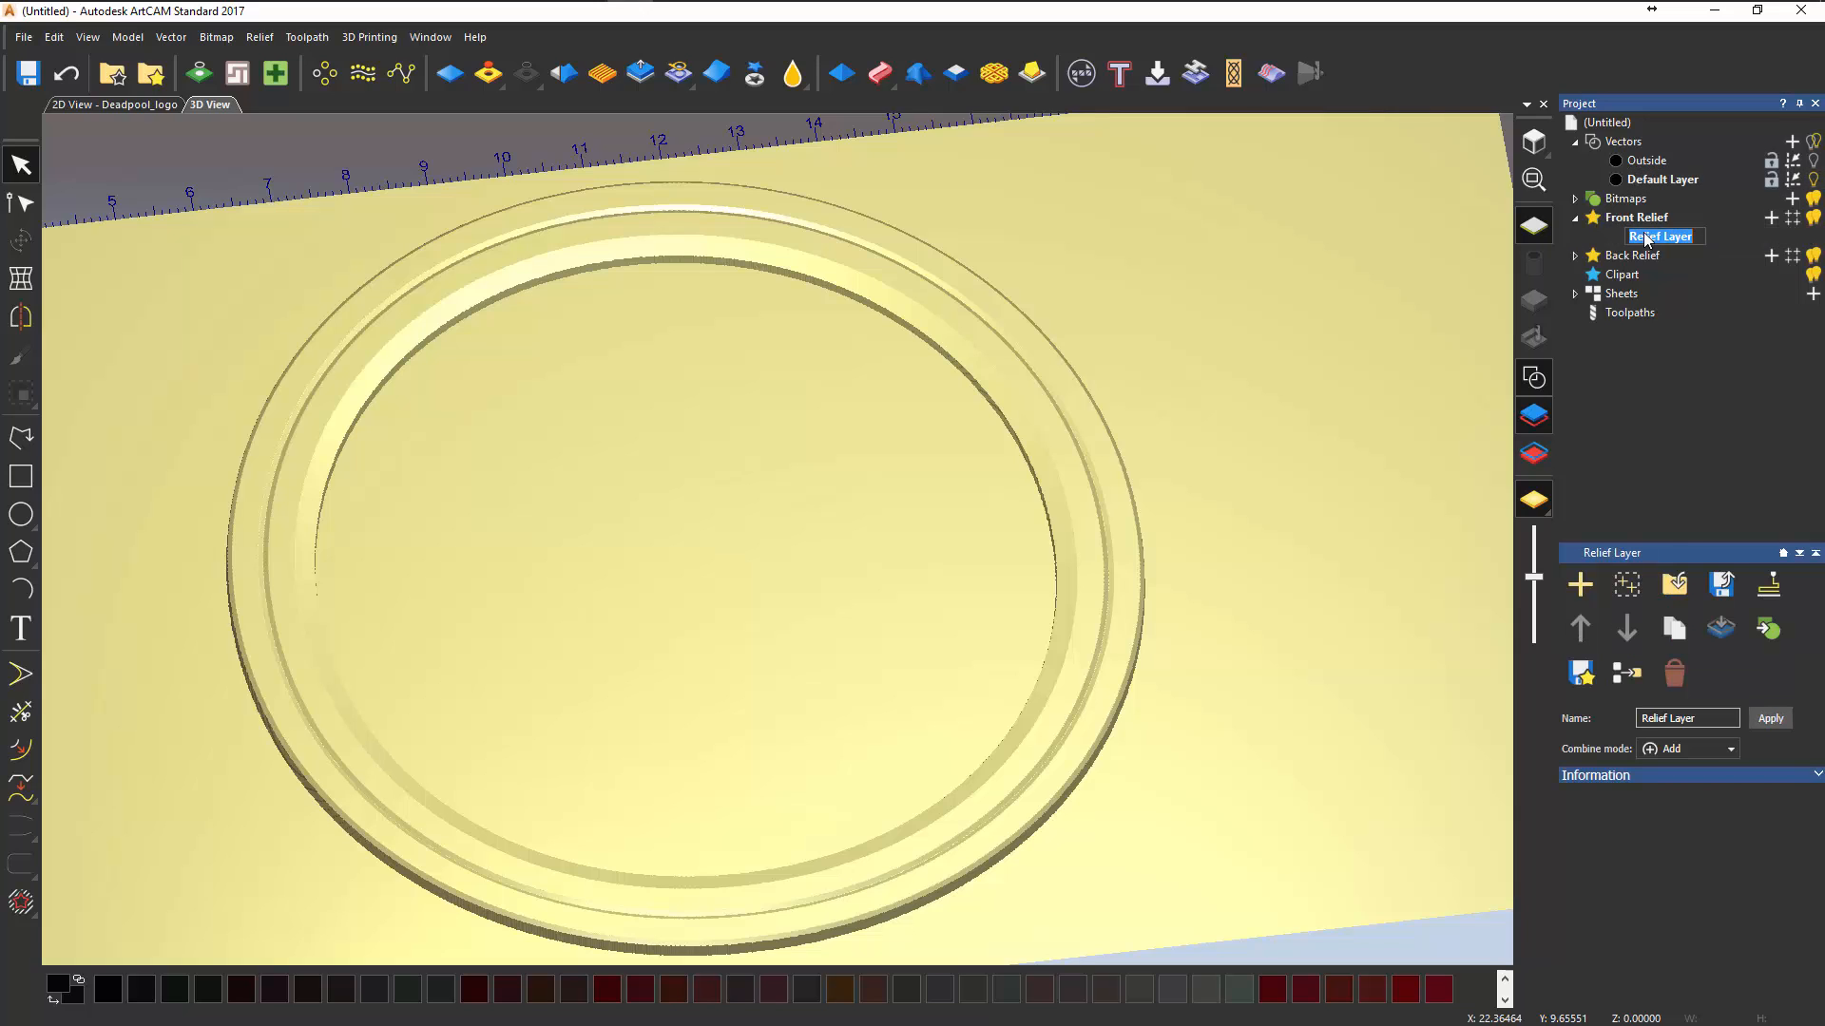
{"action": "type", "text": "Outside"}
{"action": "key", "text": "Return"}
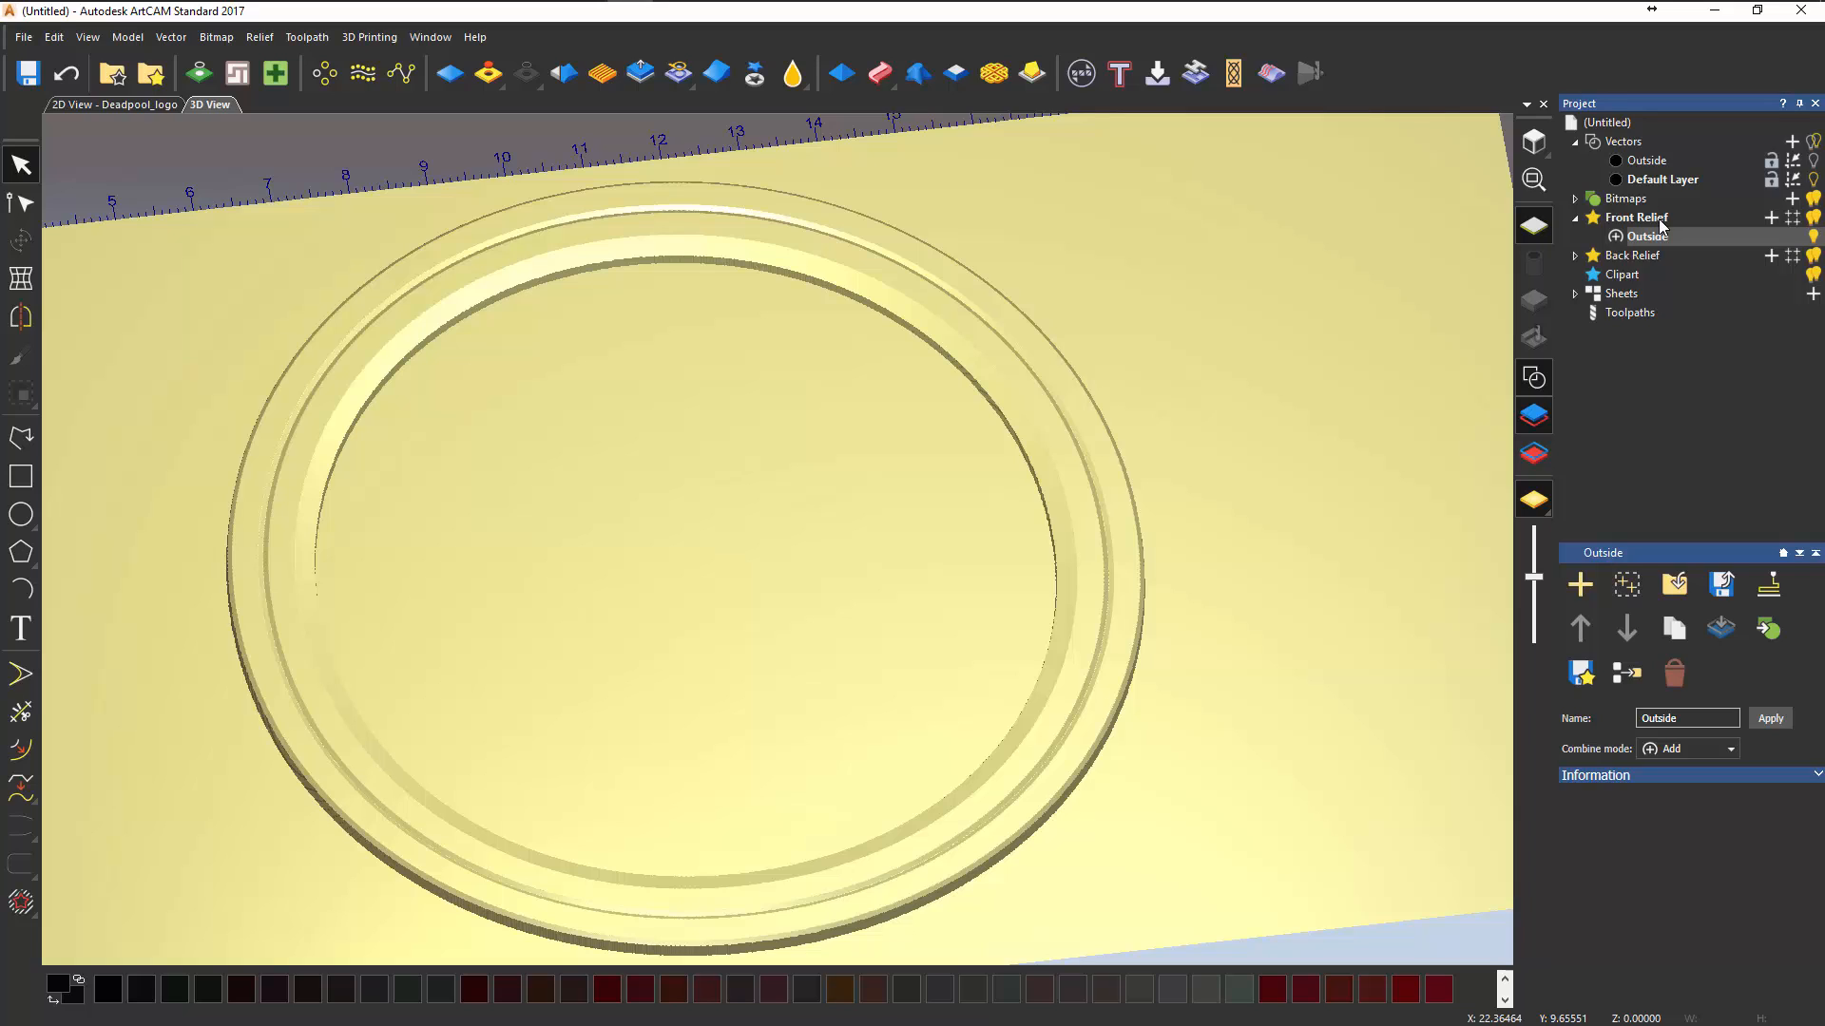
- Add a relief layer named Middle to the Front Relief and hide the Outside relief layer
{"action": "left_click", "coordinate": [1649, 225]}
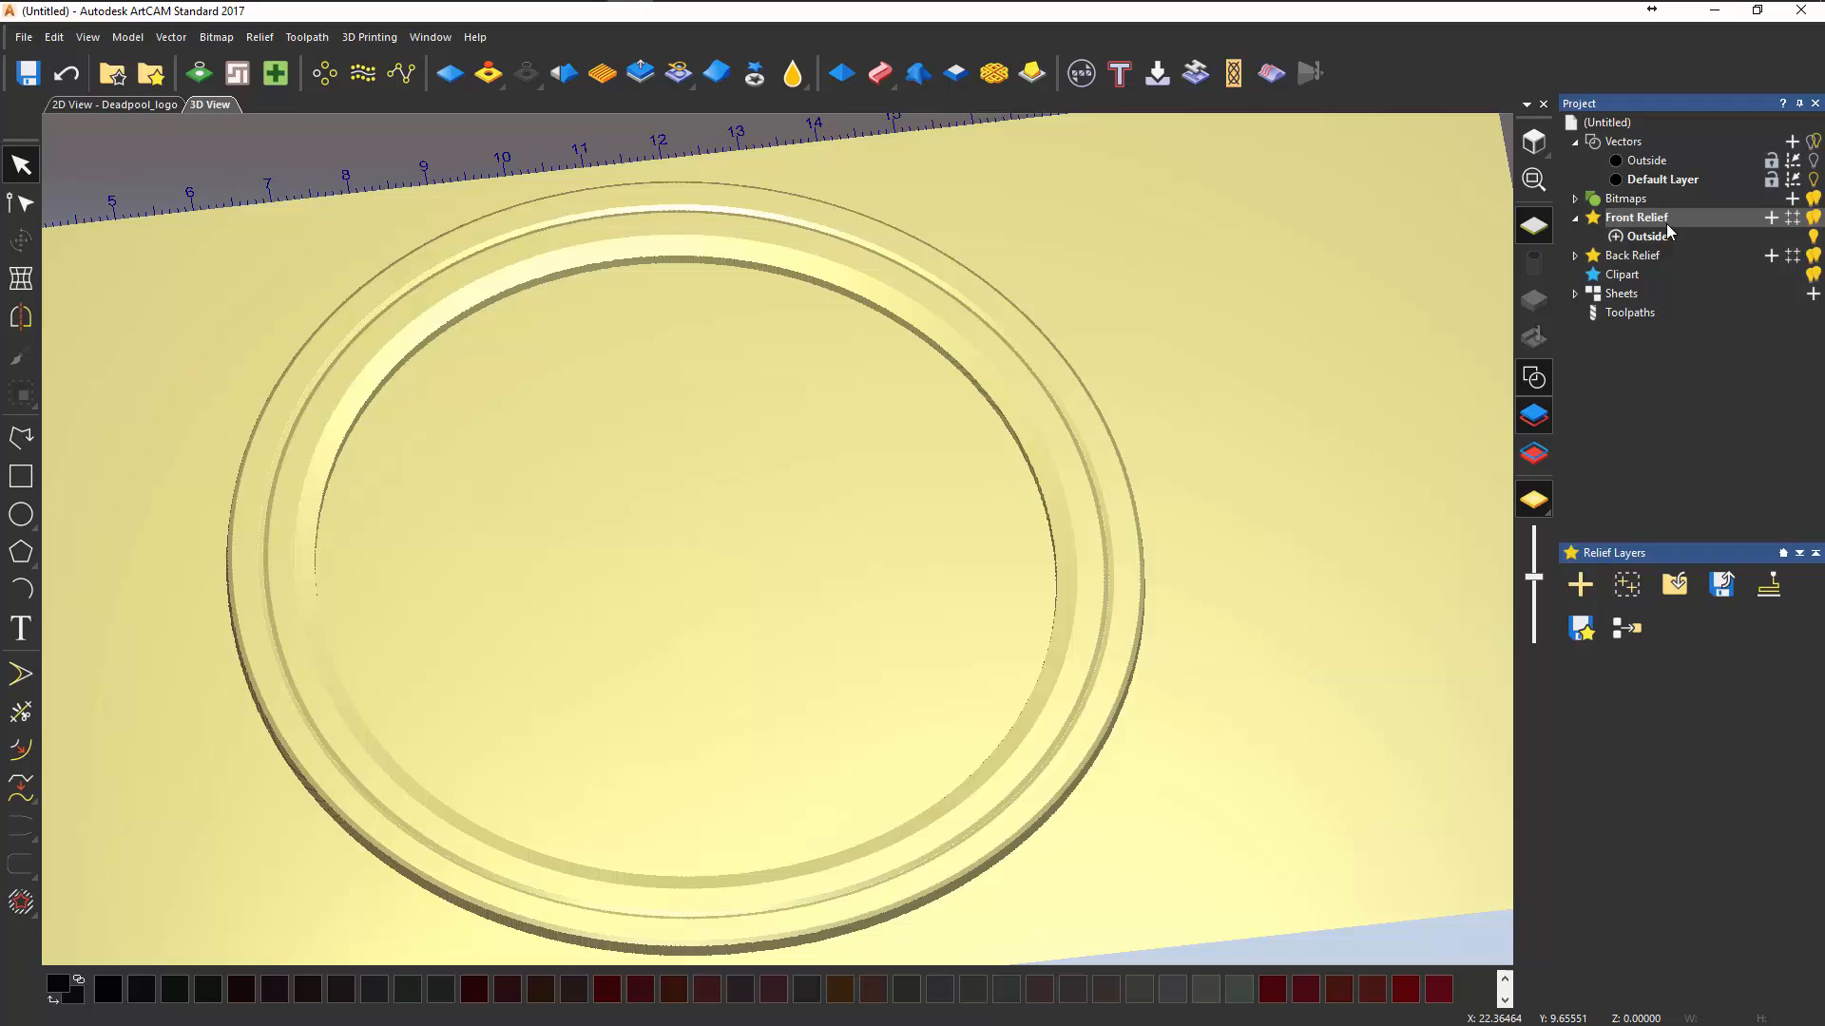
{"action": "left_click", "coordinate": [1582, 587]}
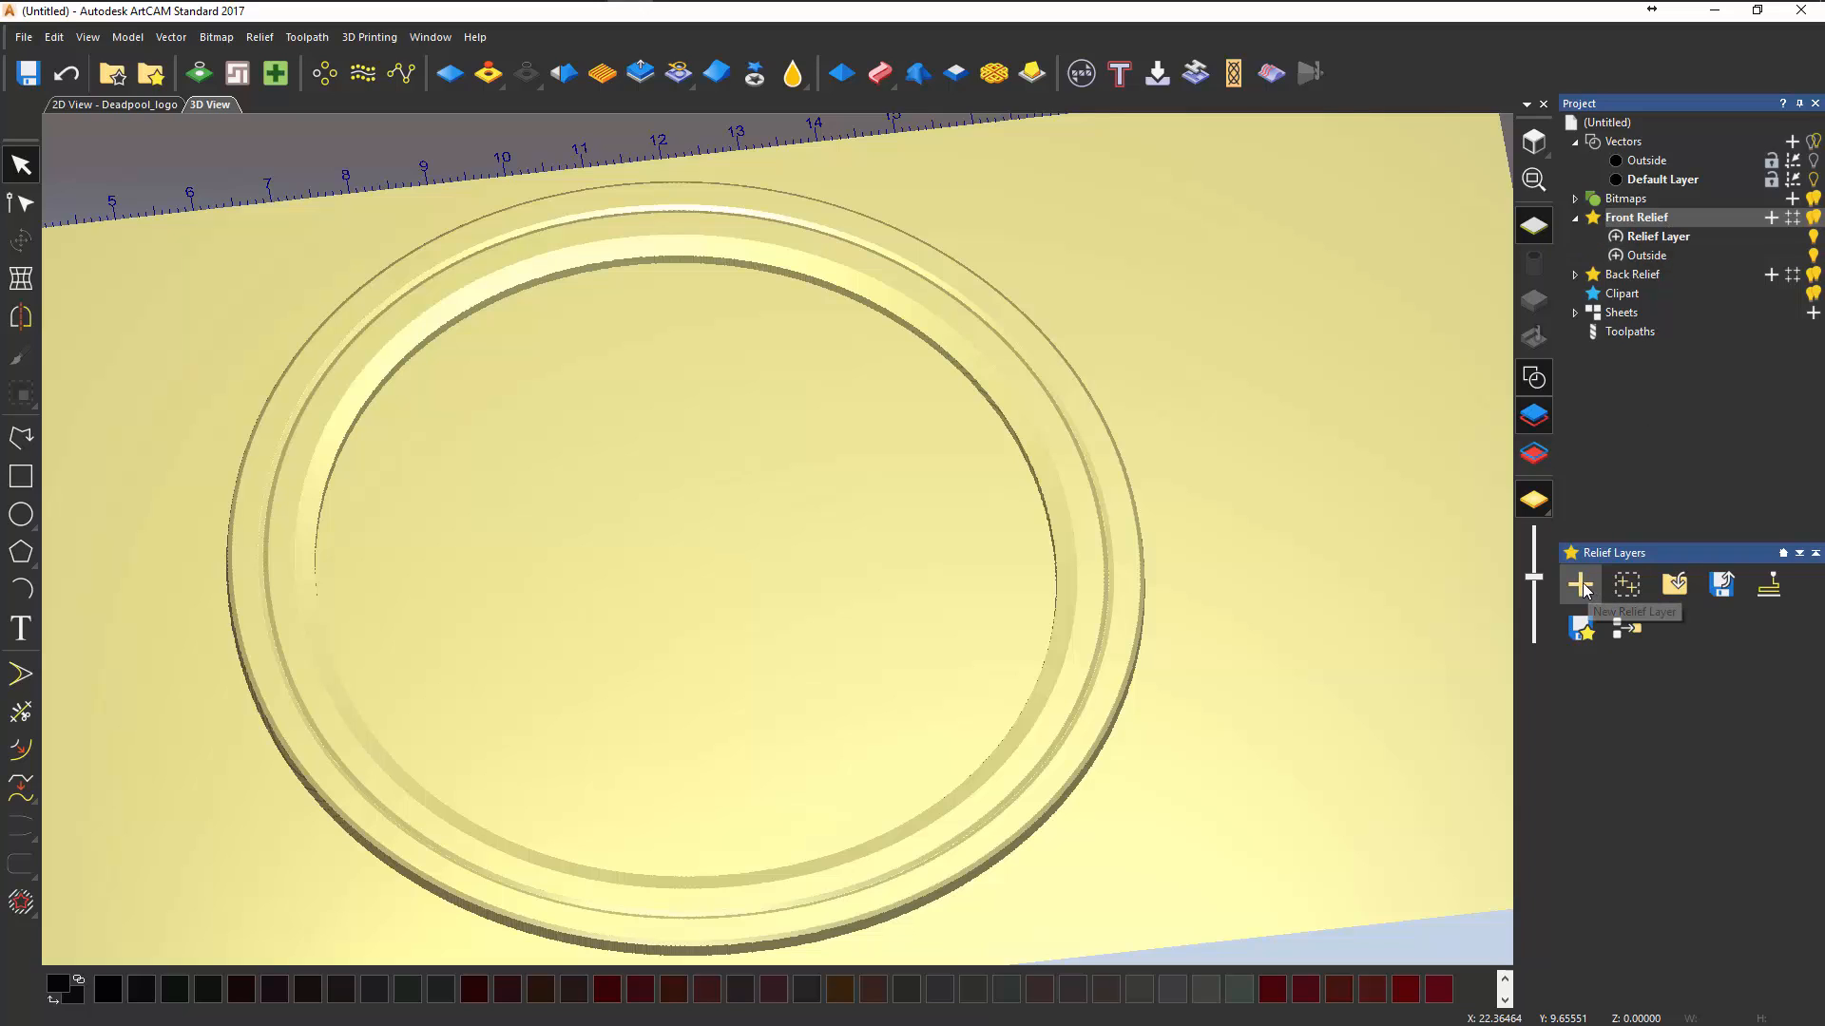
{"action": "left_click", "coordinate": [1660, 242]}
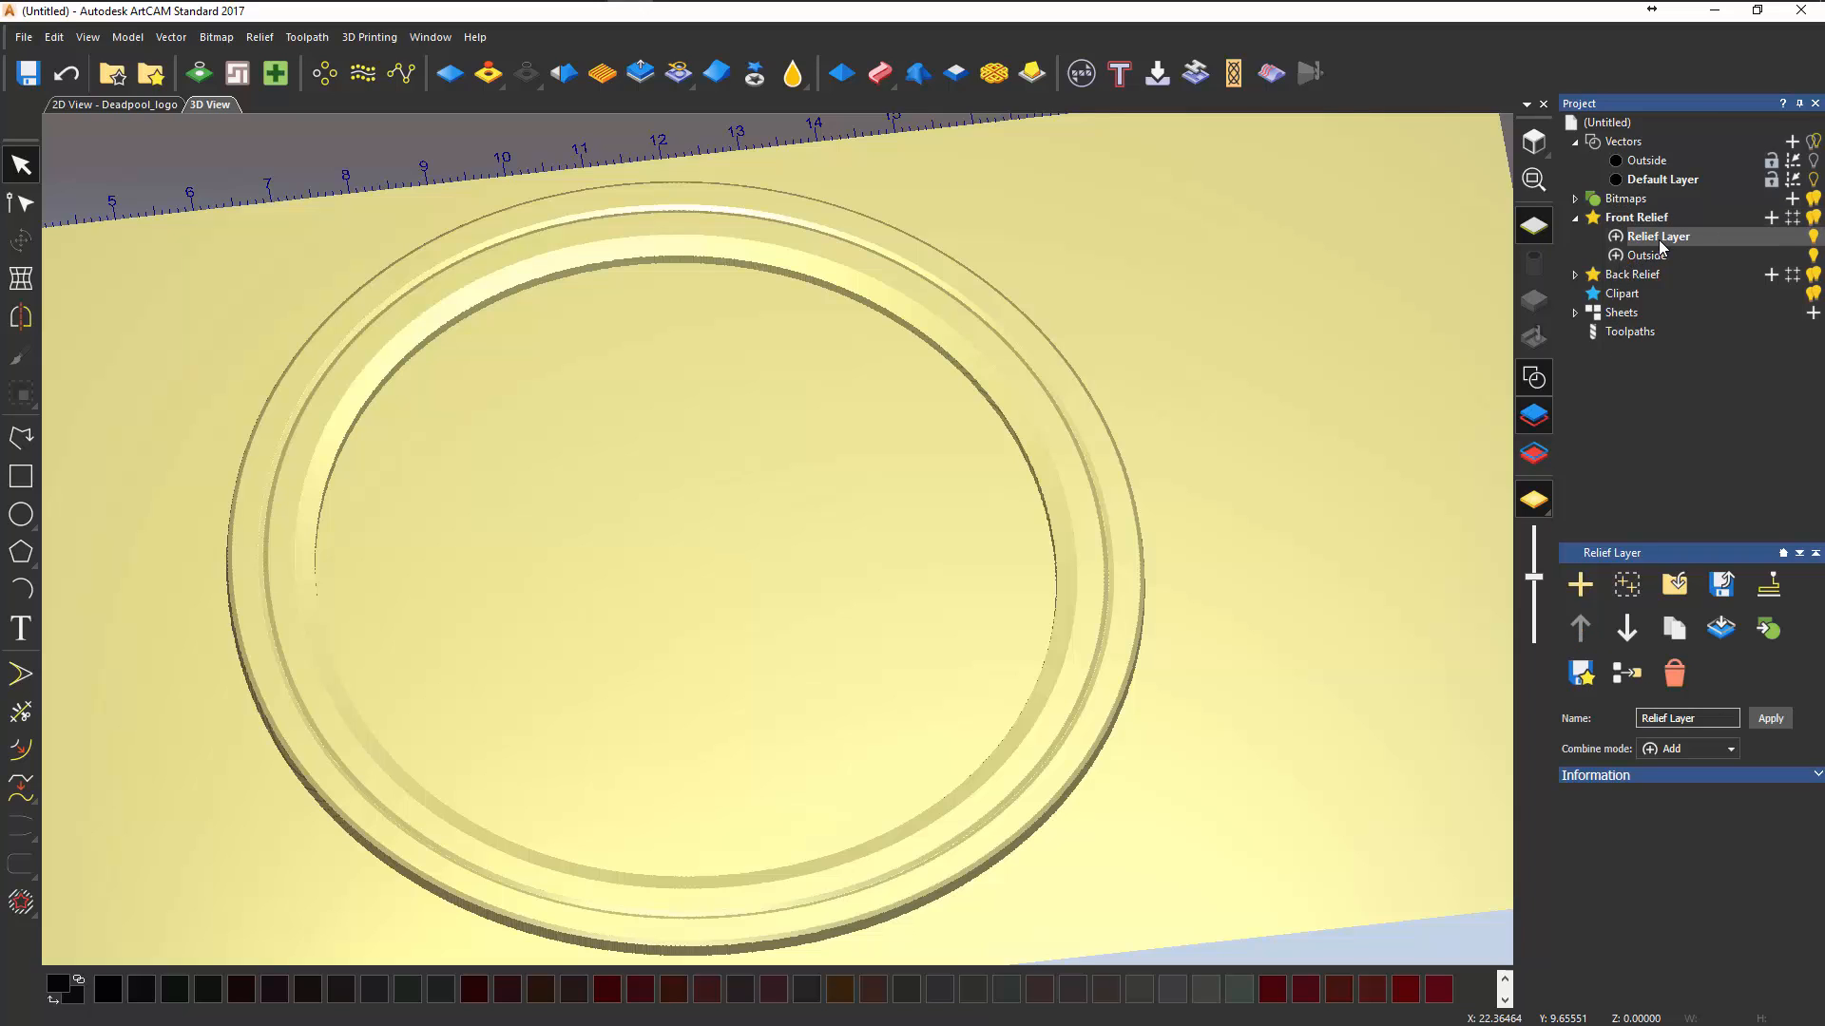
{"action": "left_click", "coordinate": [1660, 241]}
{"action": "type", "text": "Middle"}
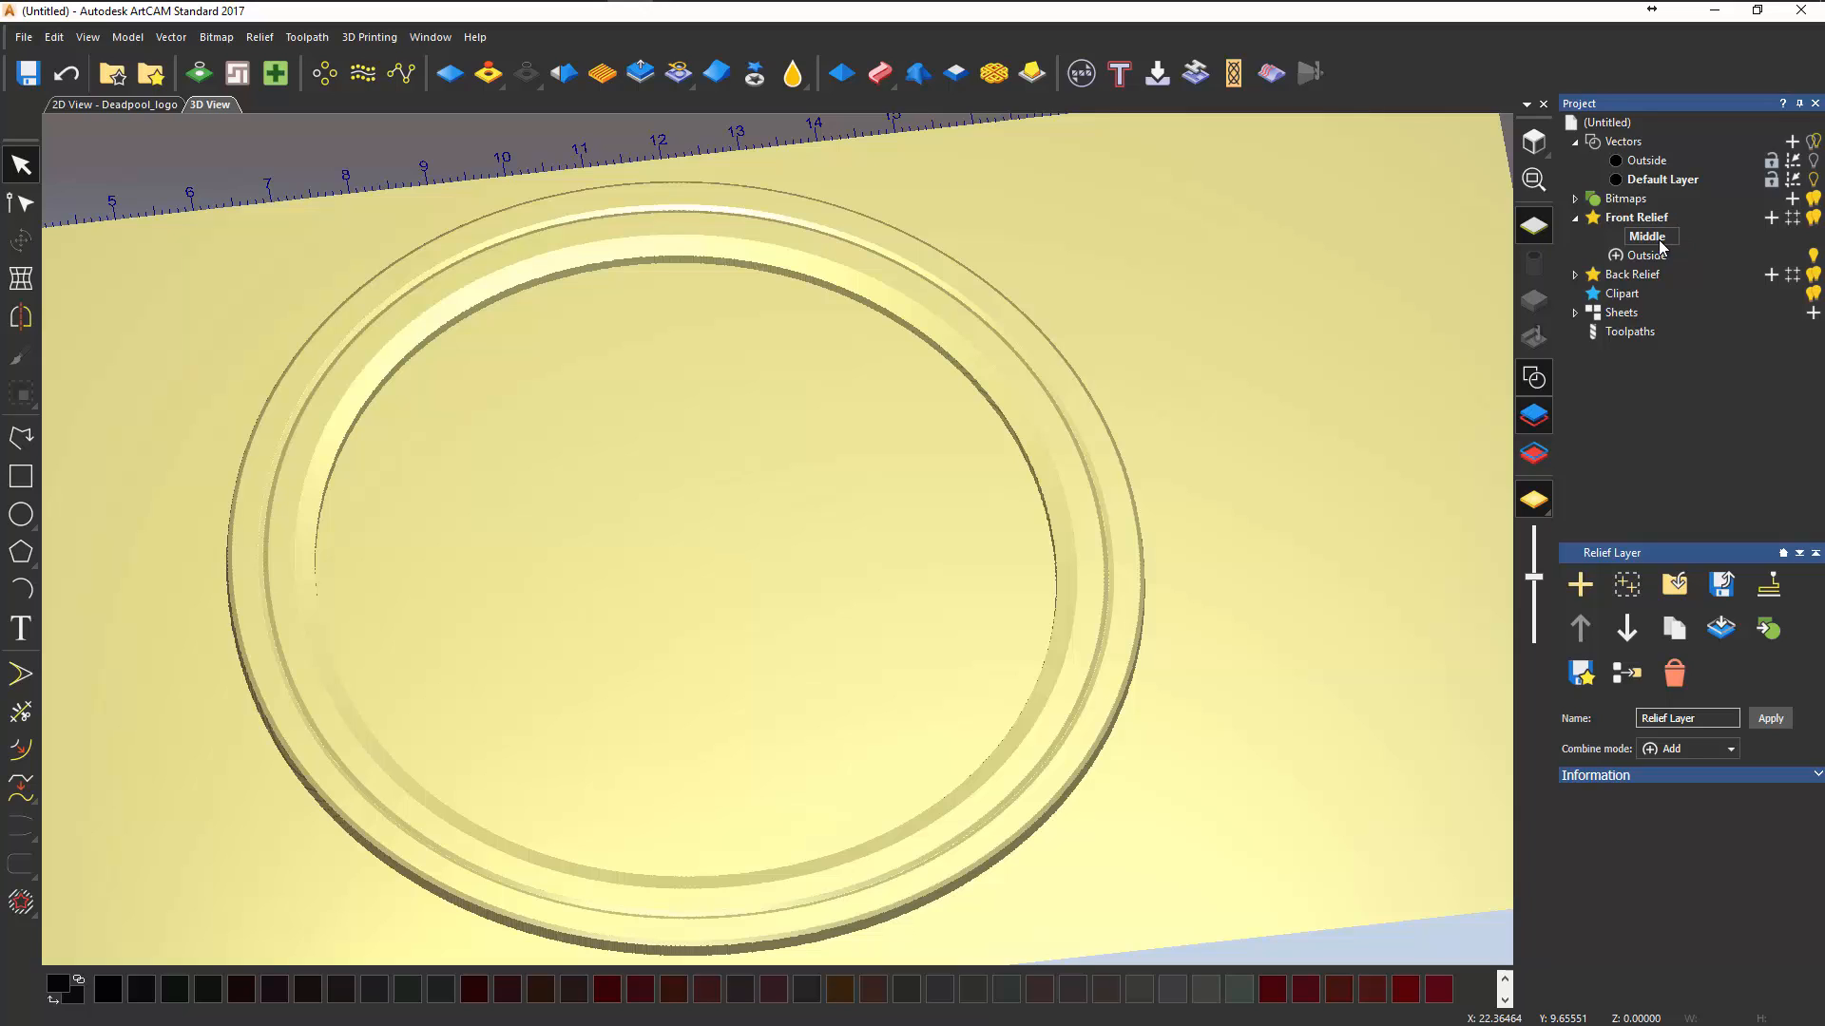
{"action": "key", "text": "Return"}
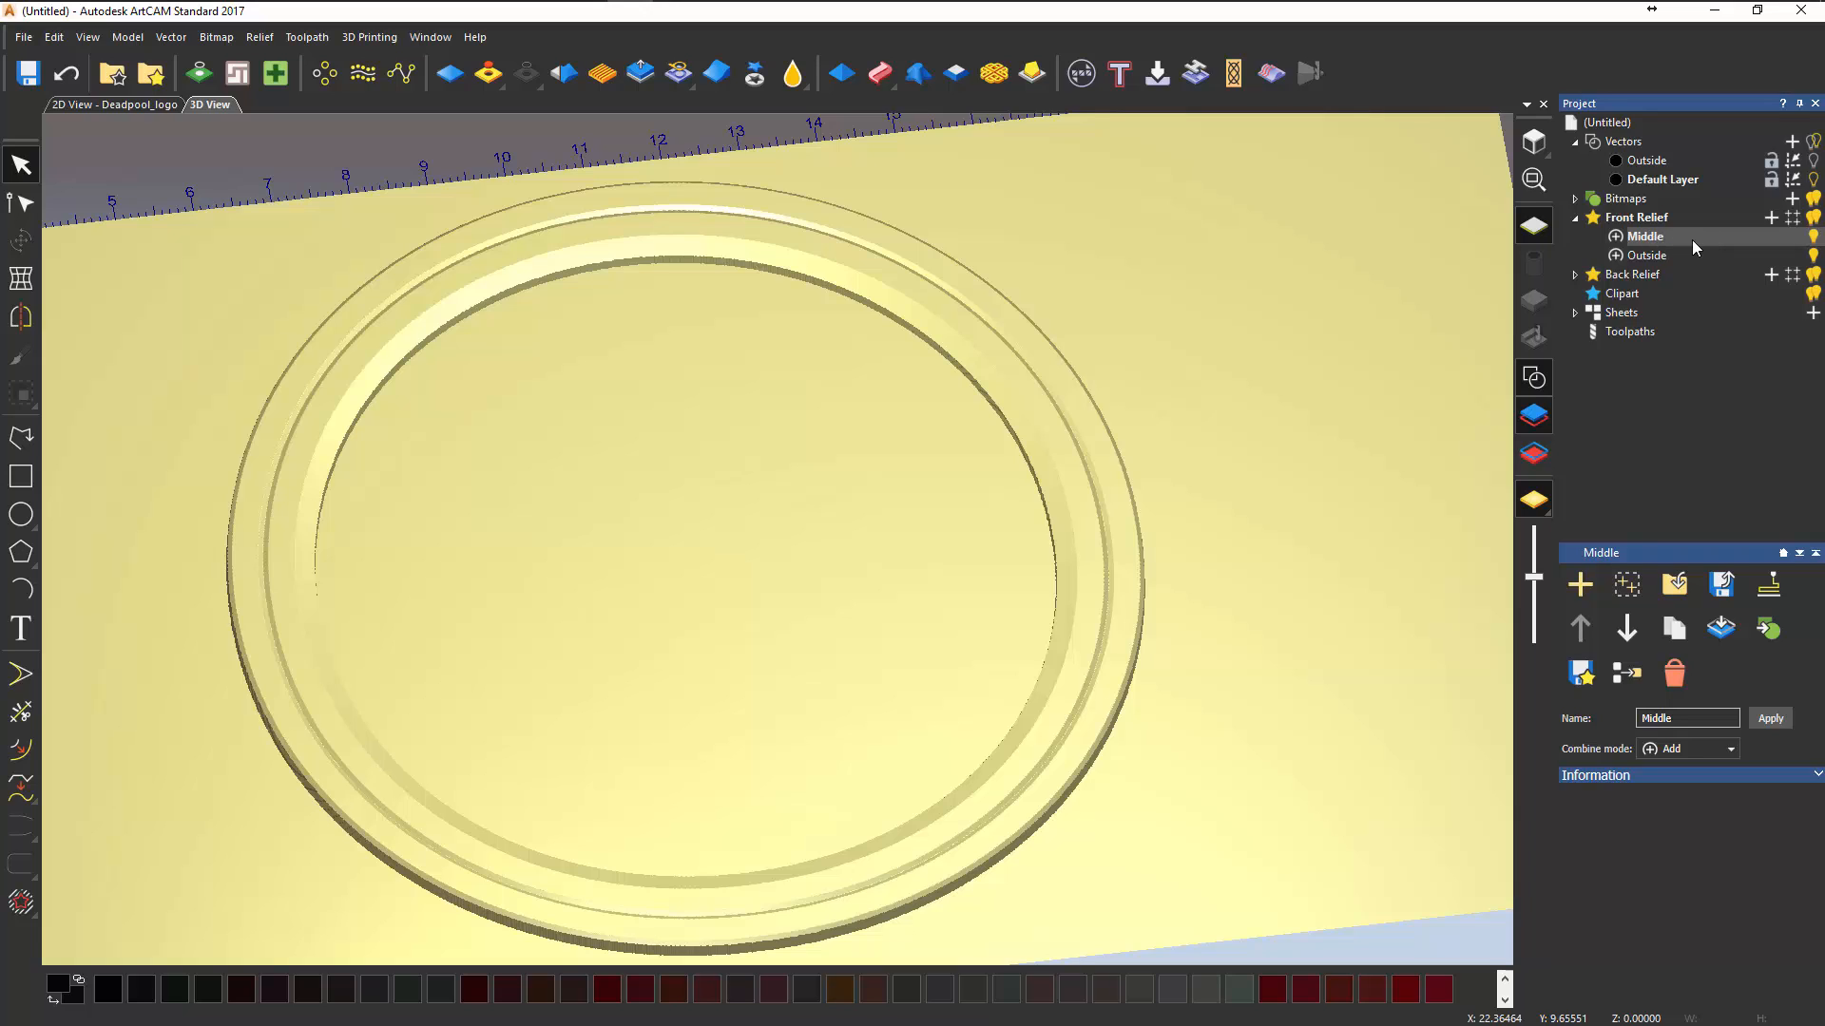
{"action": "left_click", "coordinate": [1813, 256]}
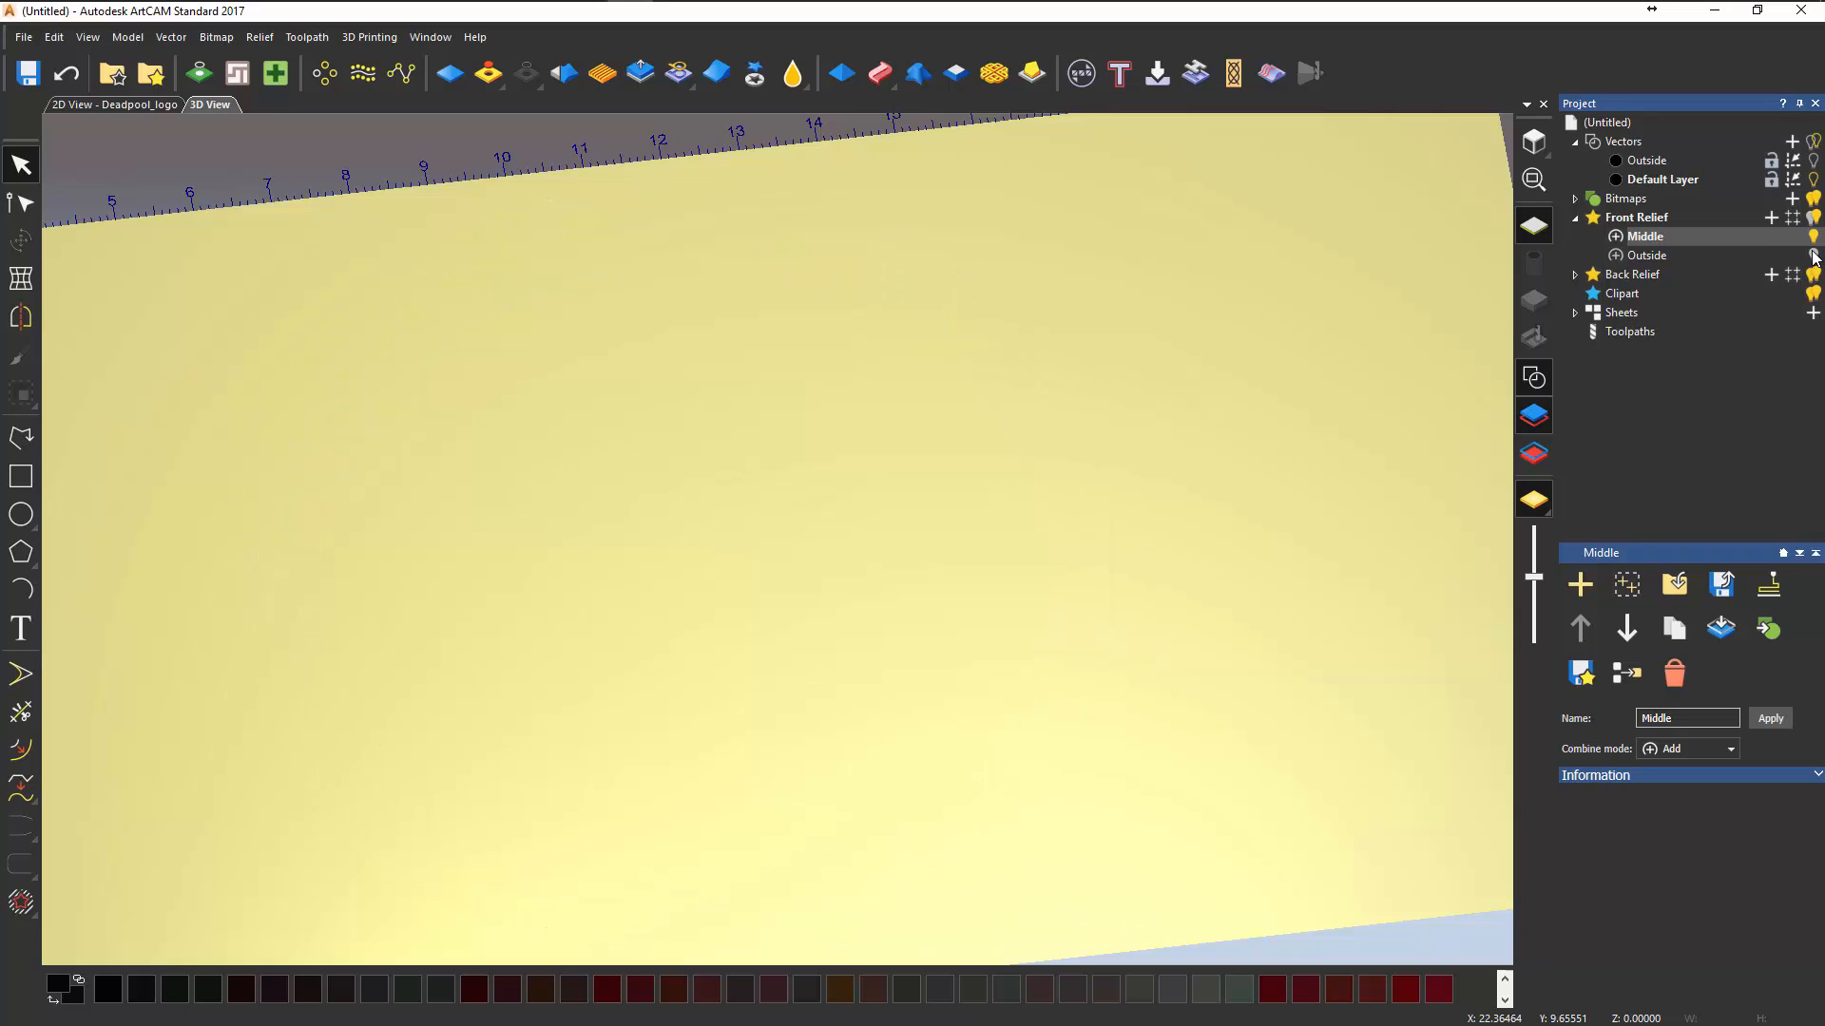
- Show the logo bitmap on the 3D model from above at minimum colour contrast, and switch to the 2D view
{"action": "left_click", "coordinate": [1532, 501]}
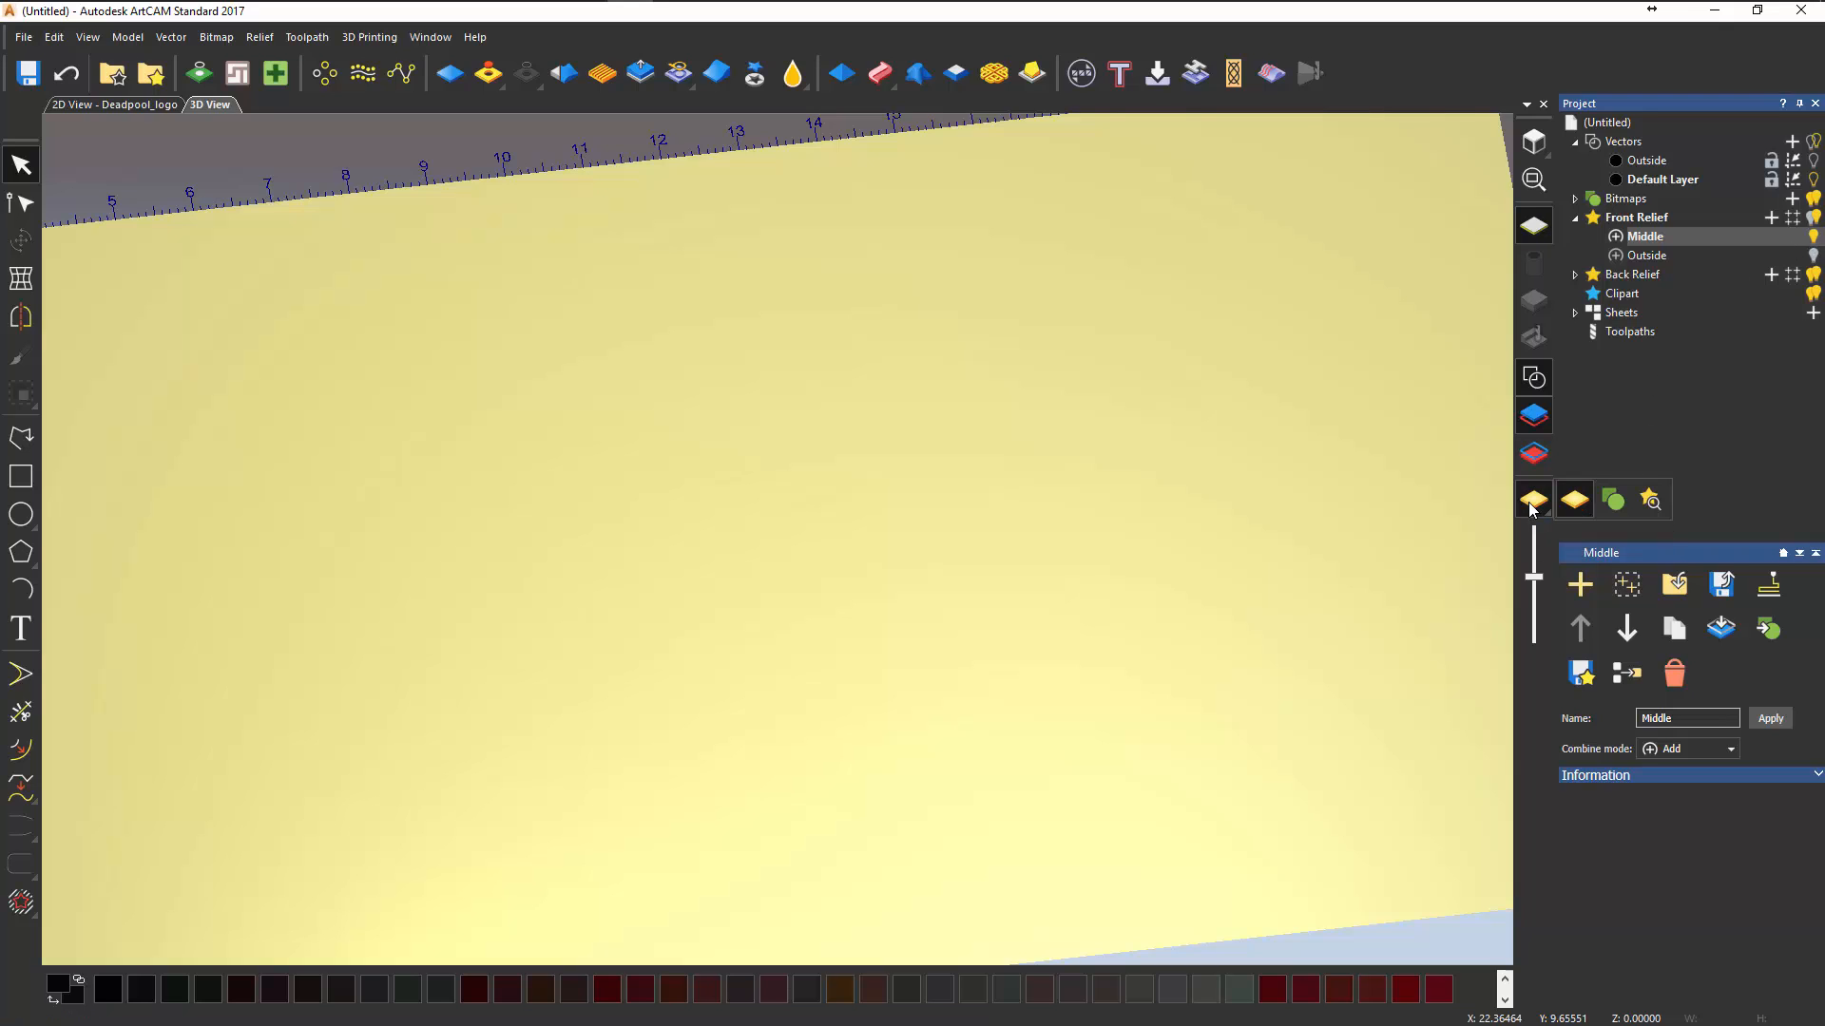
{"action": "left_click", "coordinate": [1613, 500]}
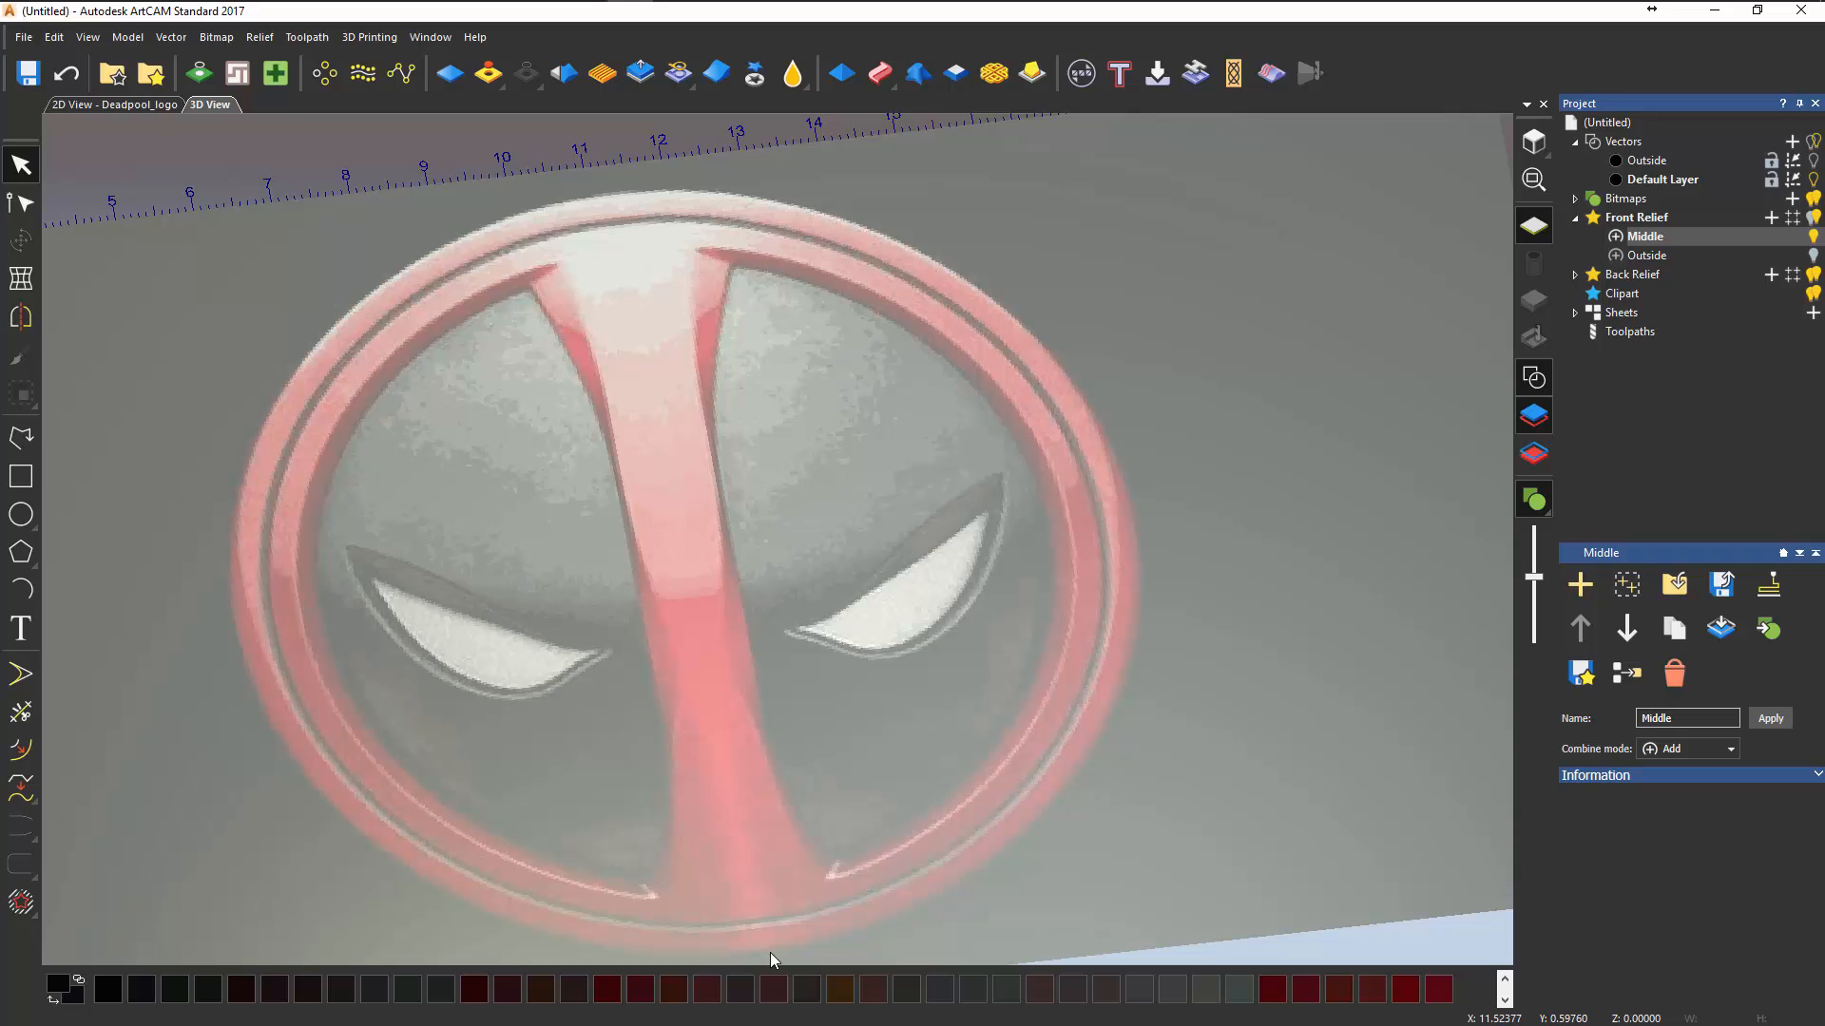
{"action": "left_click", "coordinate": [1533, 141]}
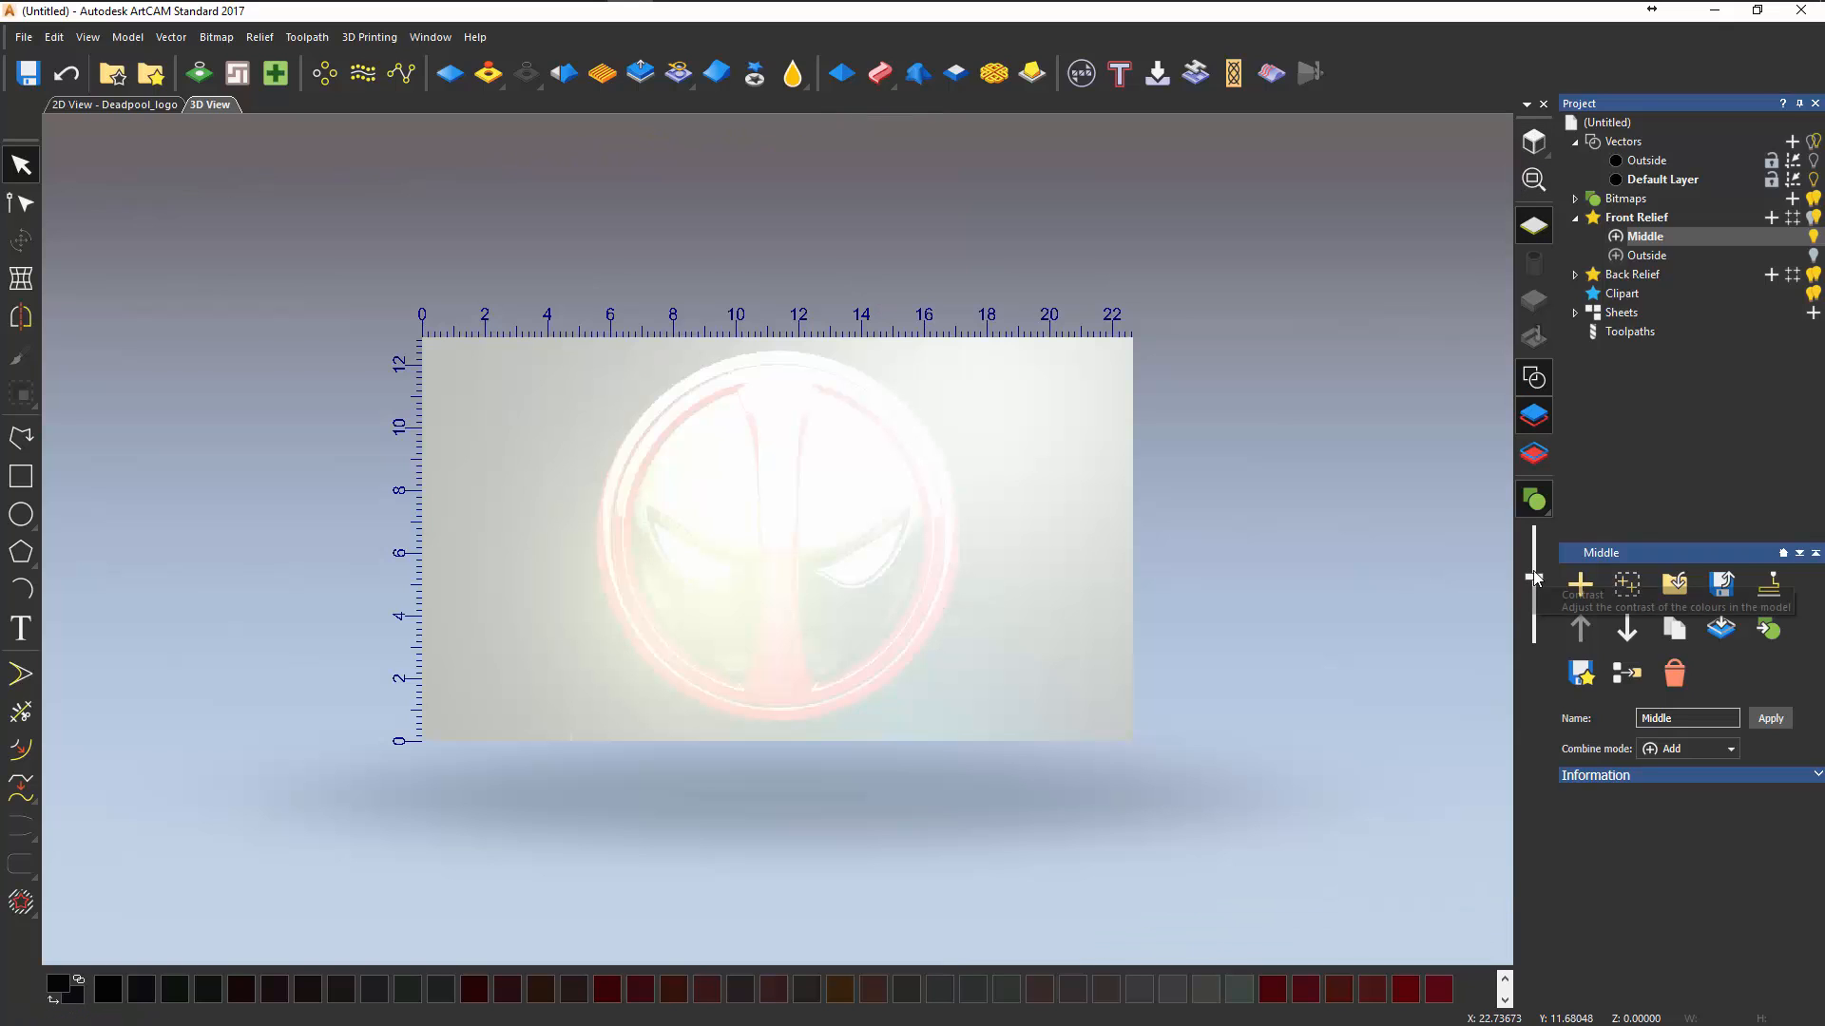
{"action": "left_click_drag", "start_coordinate": [1533, 577], "coordinate": [1542, 647]}
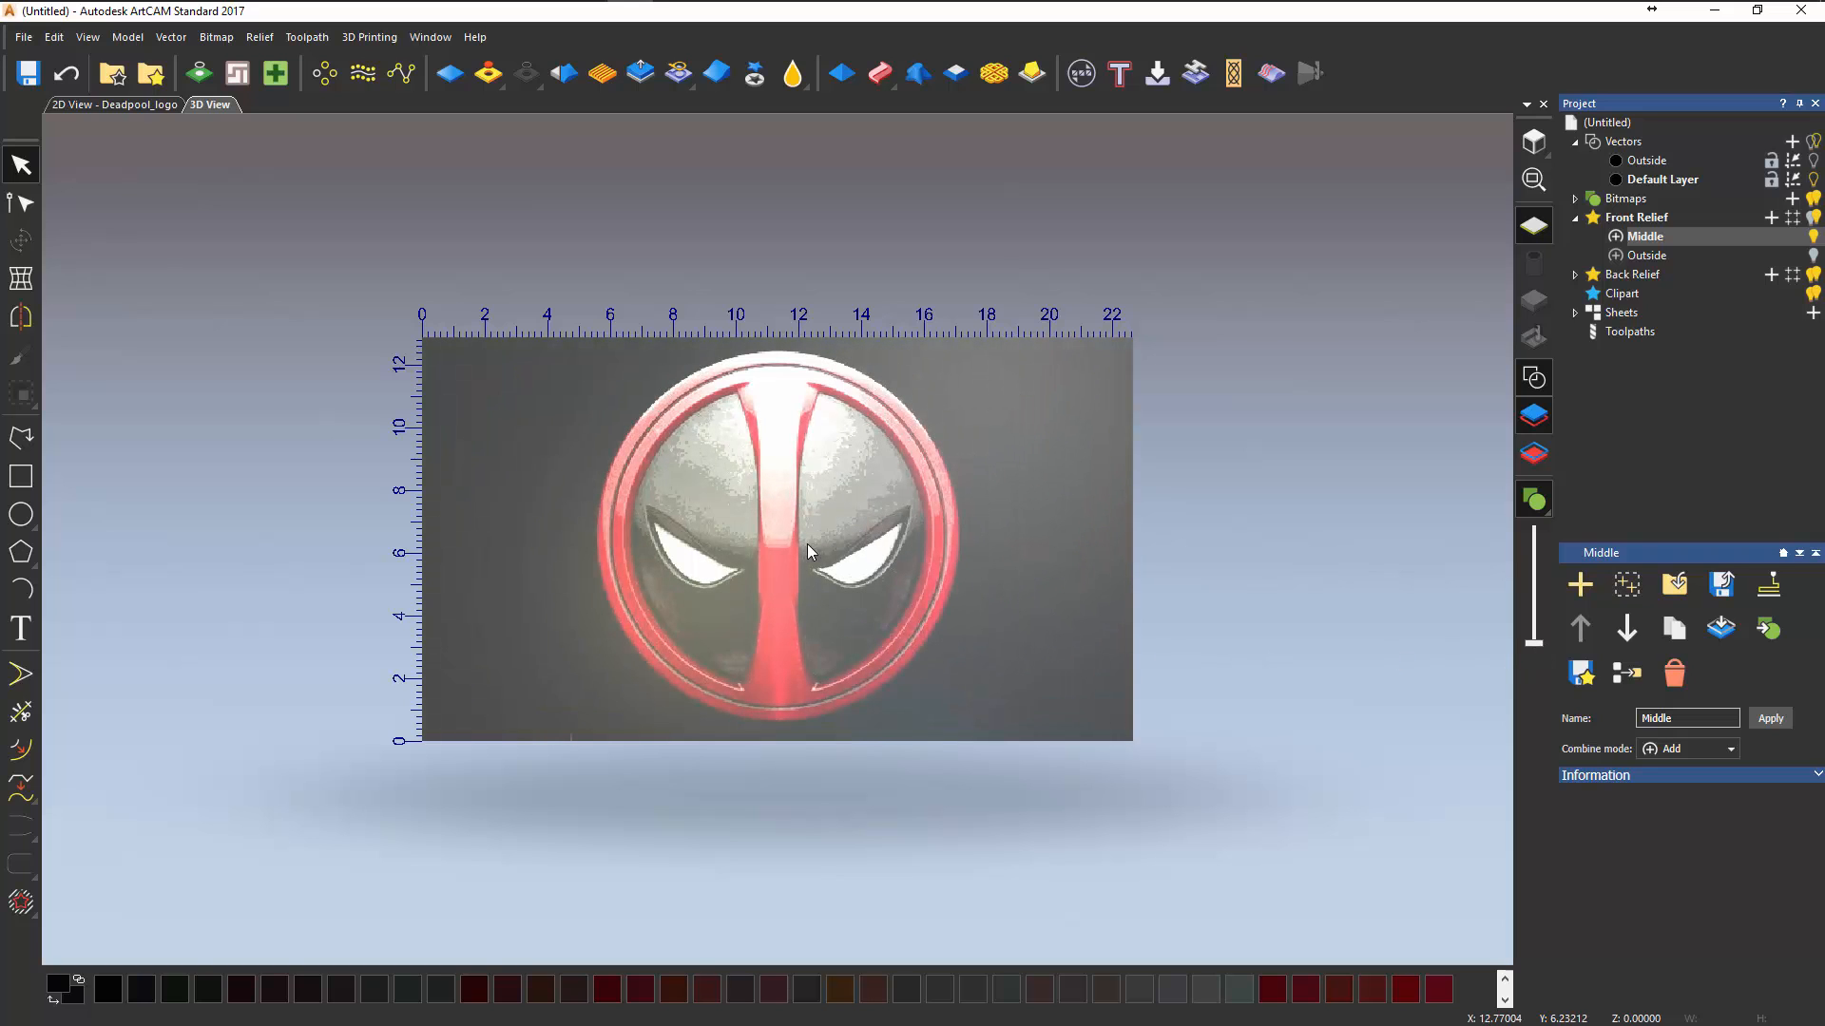
{"action": "scroll", "coordinate": [773, 517], "scroll_direction": "up", "scroll_amount": 2}
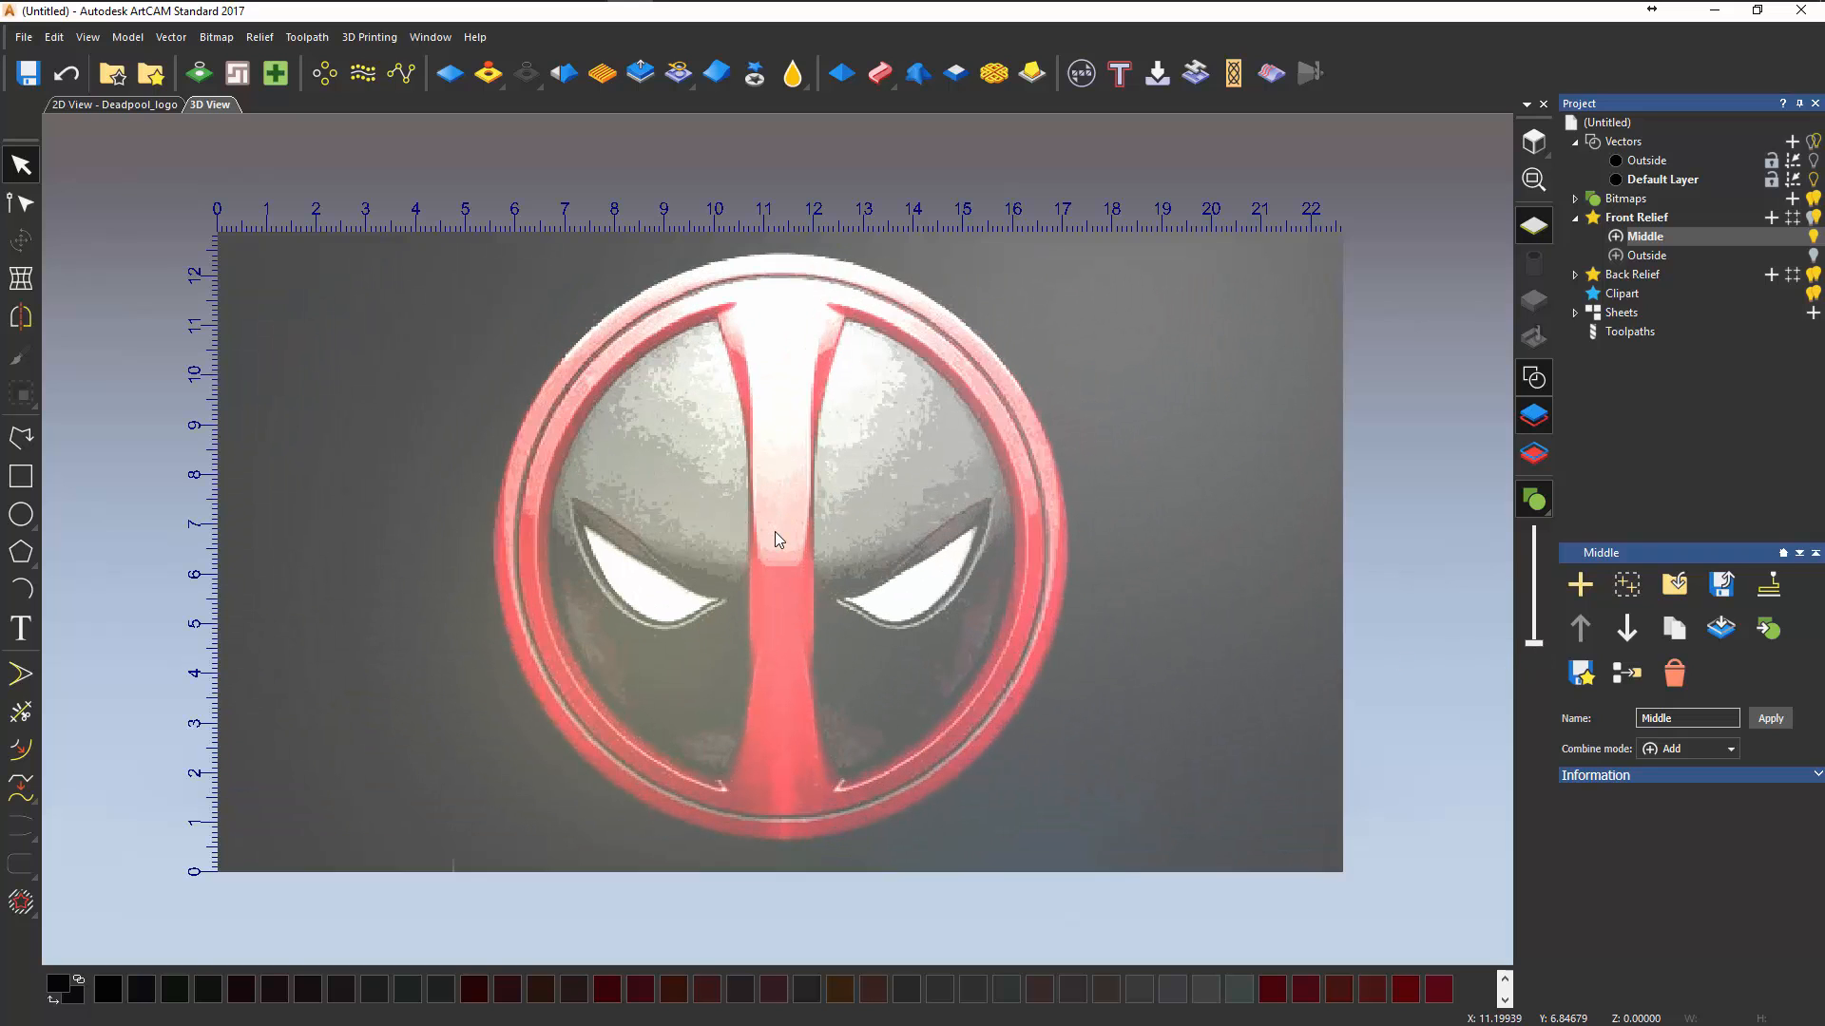
{"action": "scroll", "coordinate": [775, 534], "scroll_direction": "up", "scroll_amount": 2}
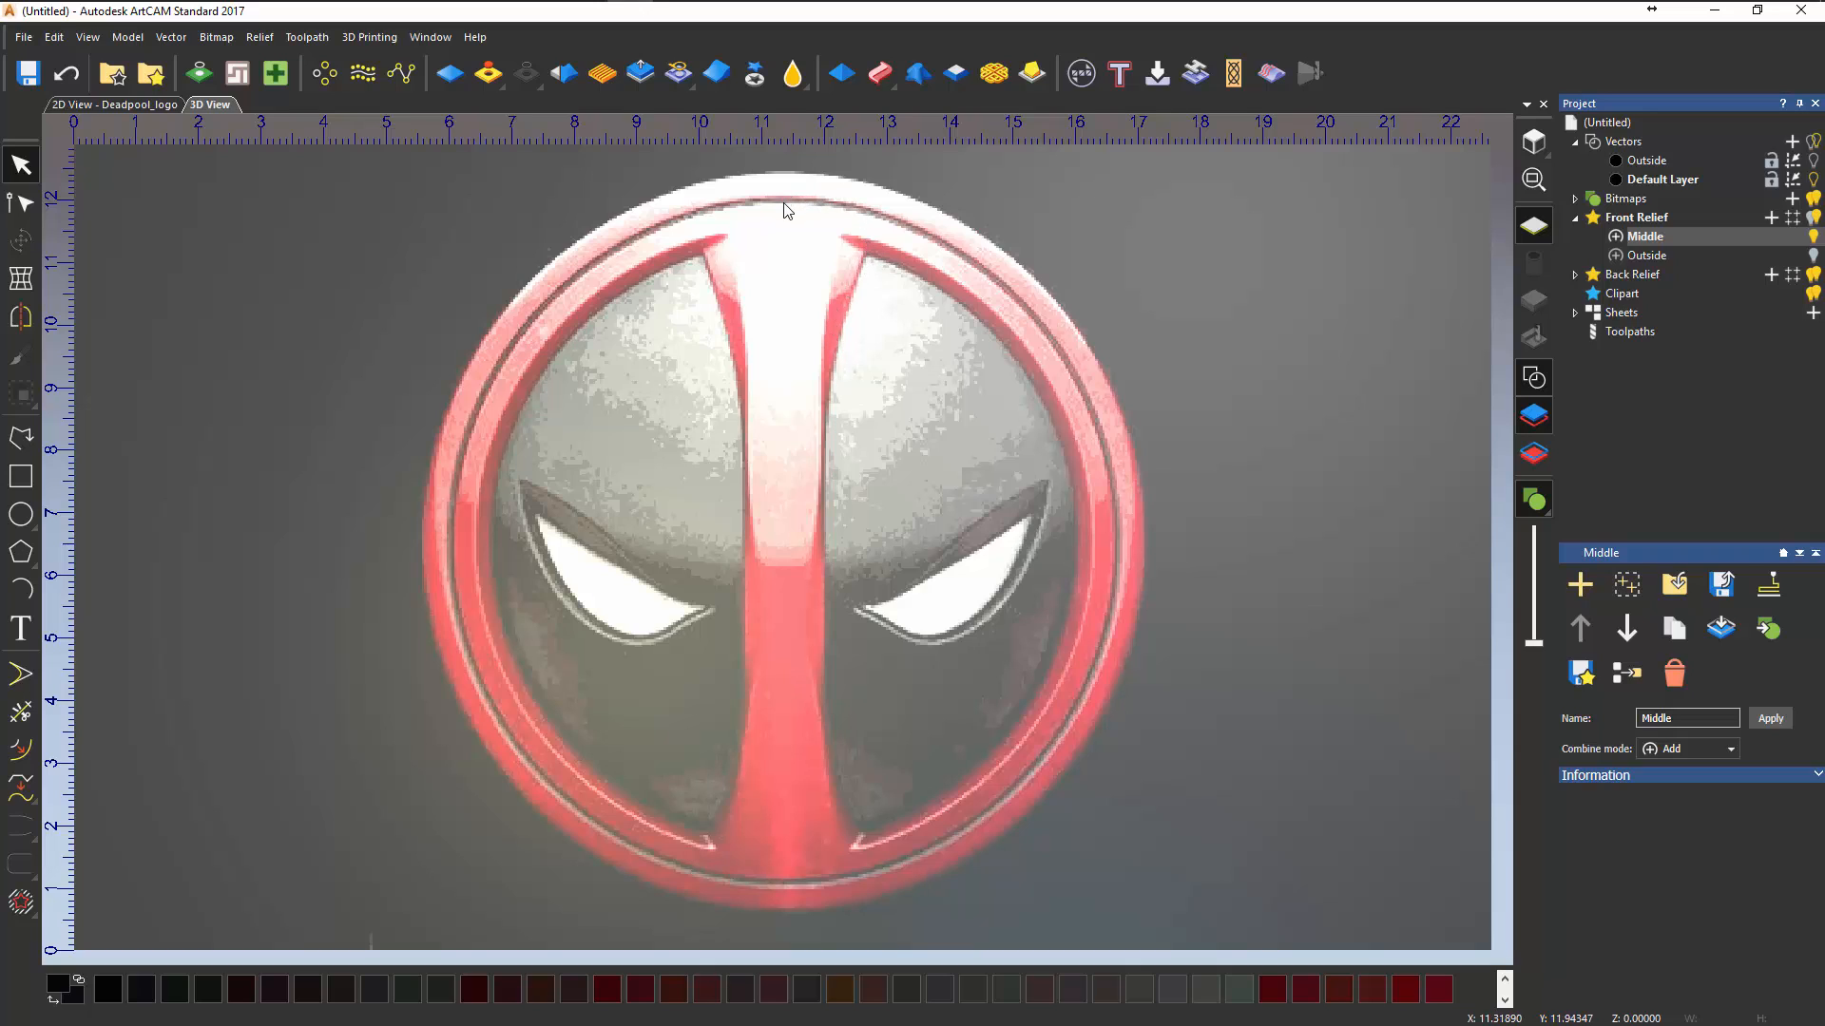
{"action": "left_click", "coordinate": [144, 106]}
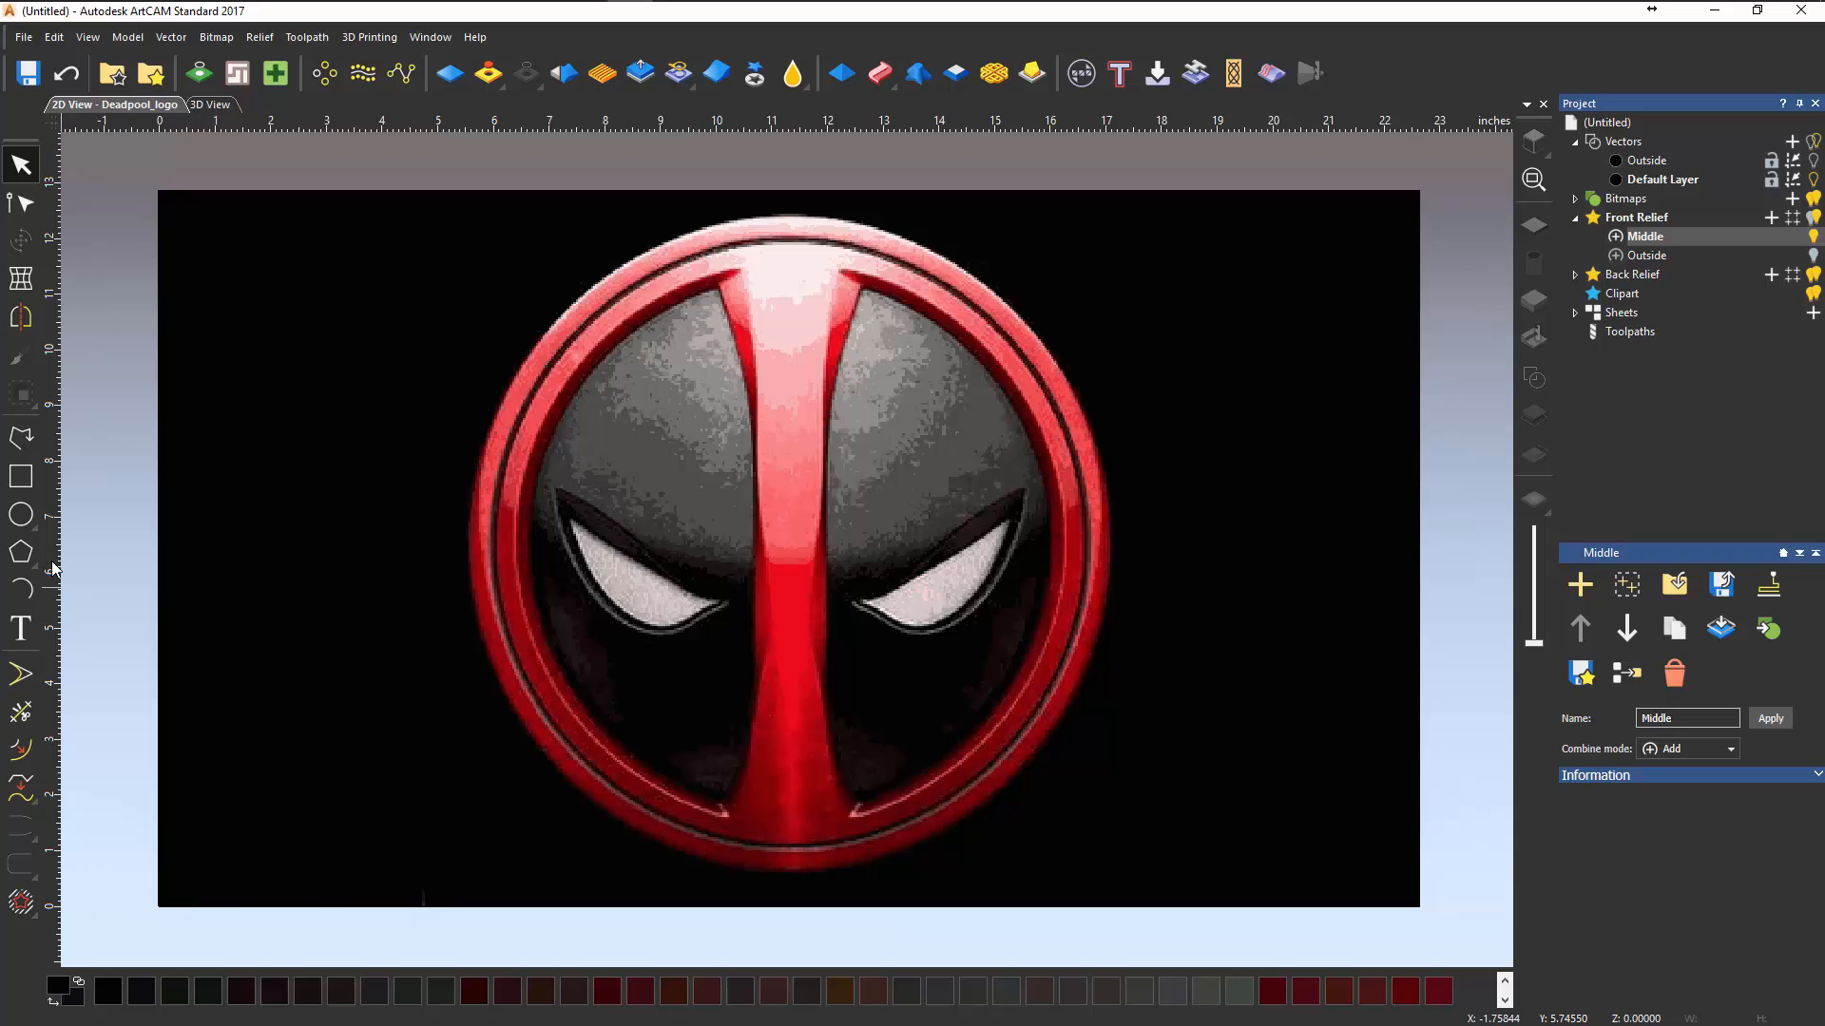
{"action": "left_click_drag", "start_coordinate": [52, 563], "coordinate": [792, 566]}
{"action": "left_click_drag", "start_coordinate": [792, 567], "coordinate": [791, 569]}
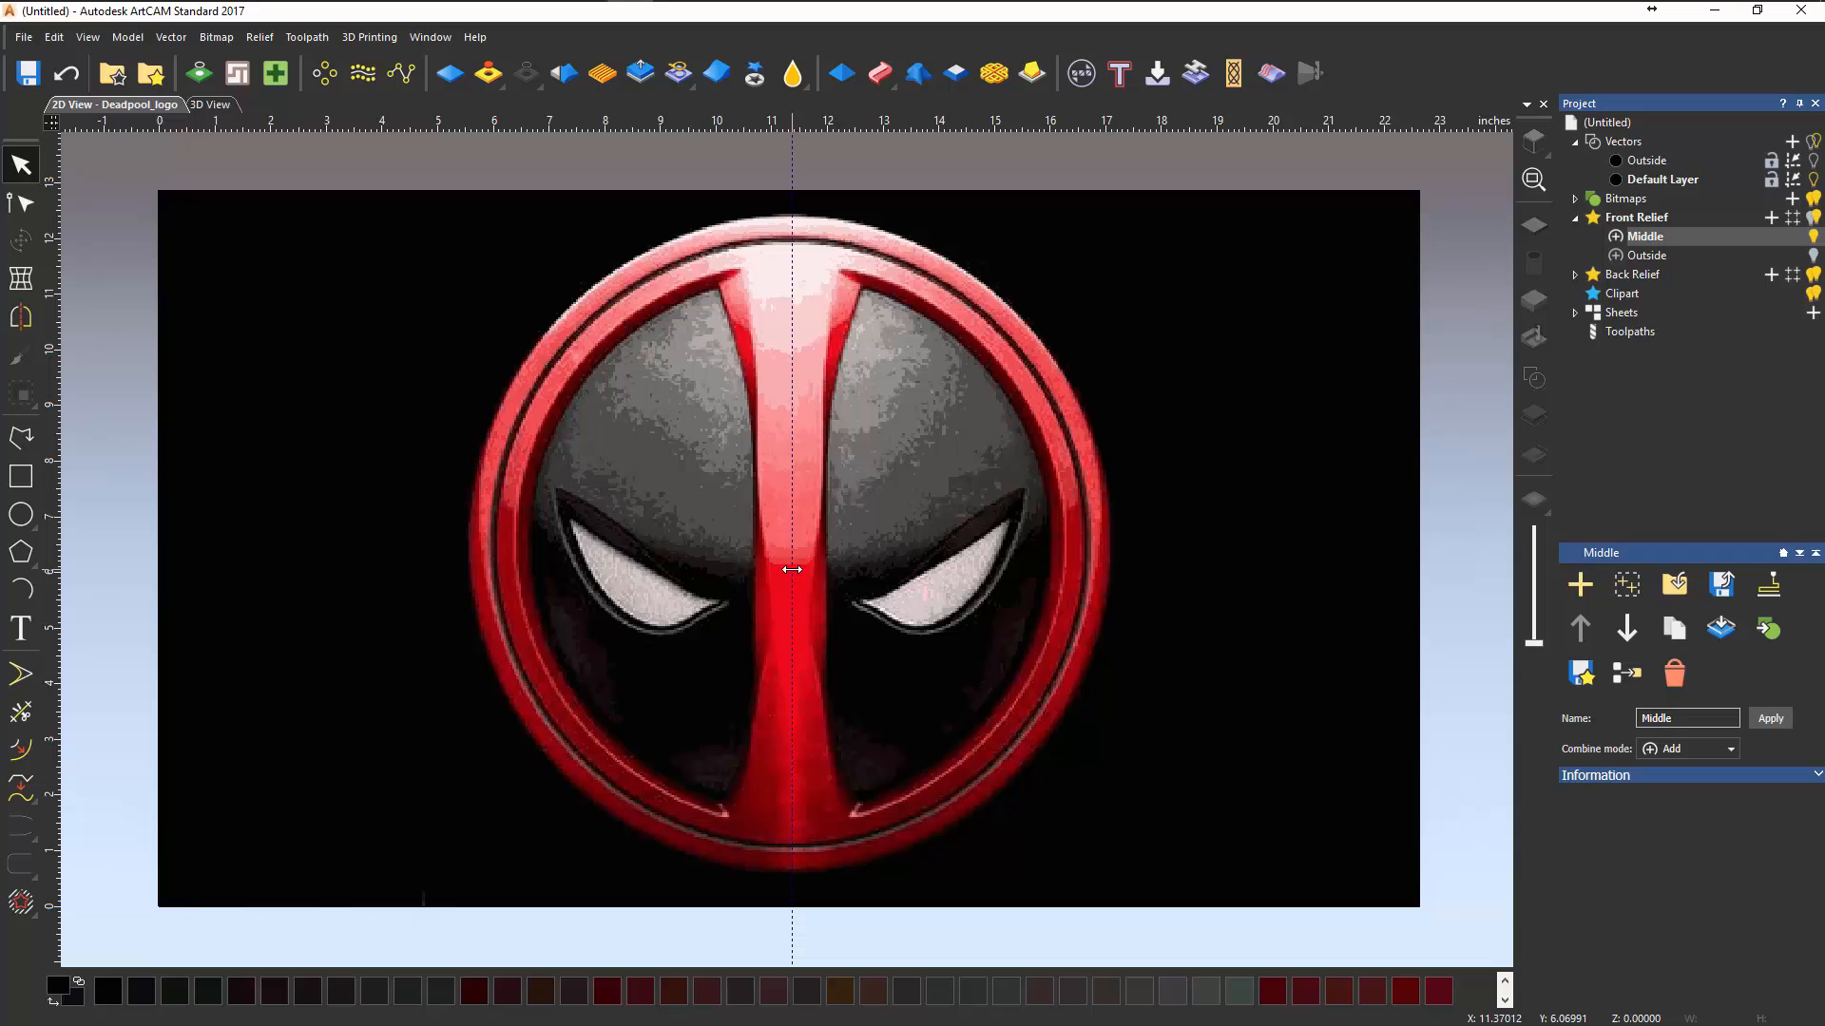
{"action": "right_click", "coordinate": [792, 569]}
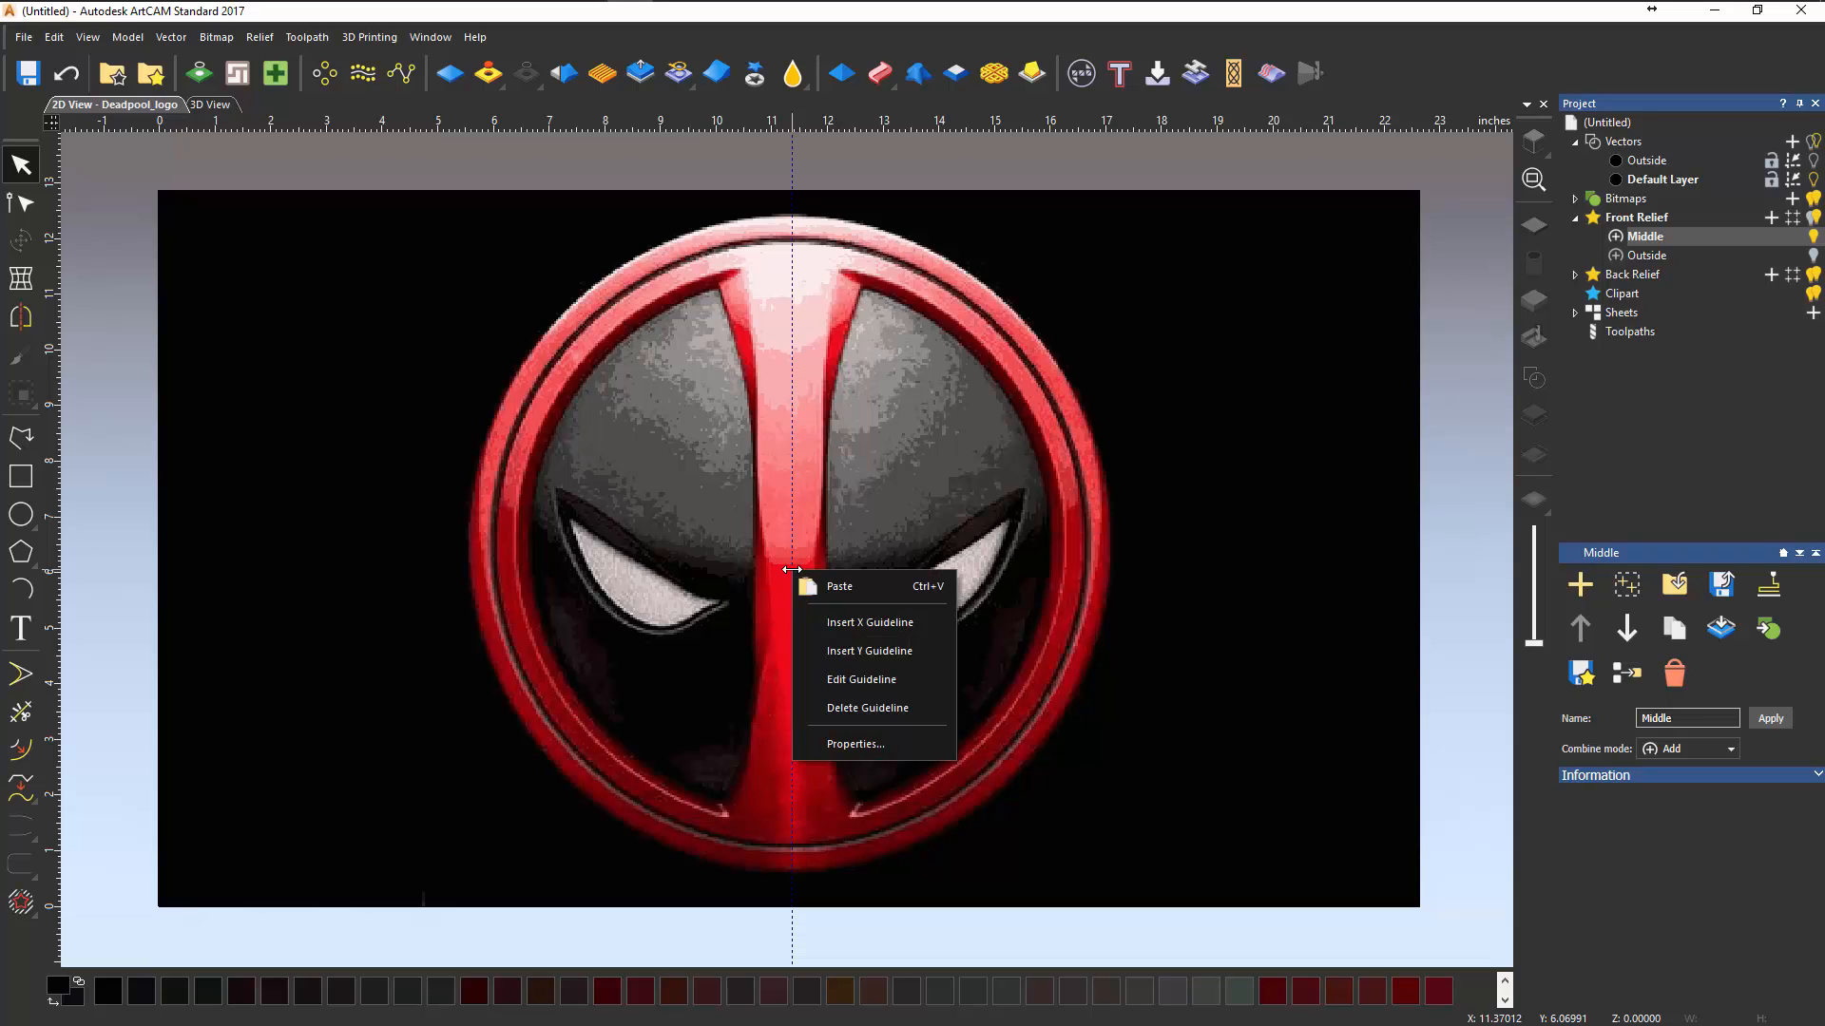
{"action": "left_click", "coordinate": [857, 679]}
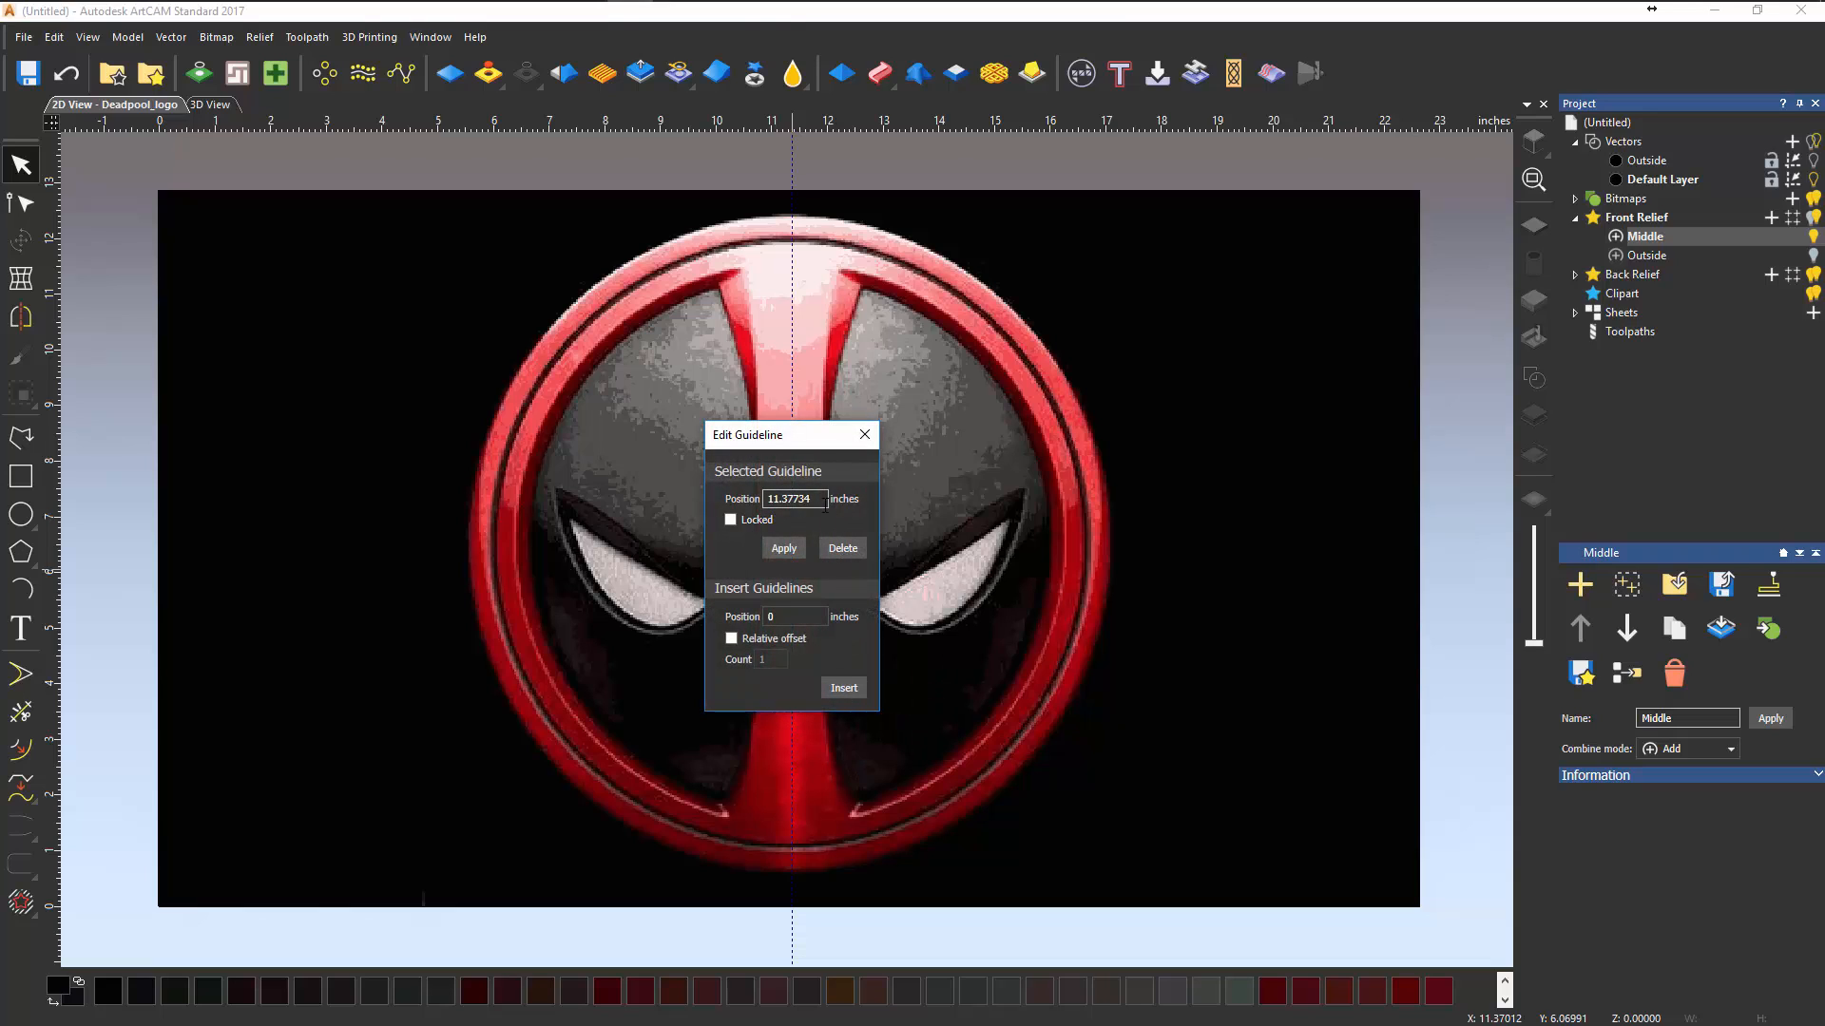
{"action": "left_click_drag", "start_coordinate": [810, 499], "coordinate": [767, 500]}
{"action": "left_click", "coordinate": [865, 434]}
{"action": "left_click", "coordinate": [1600, 122]}
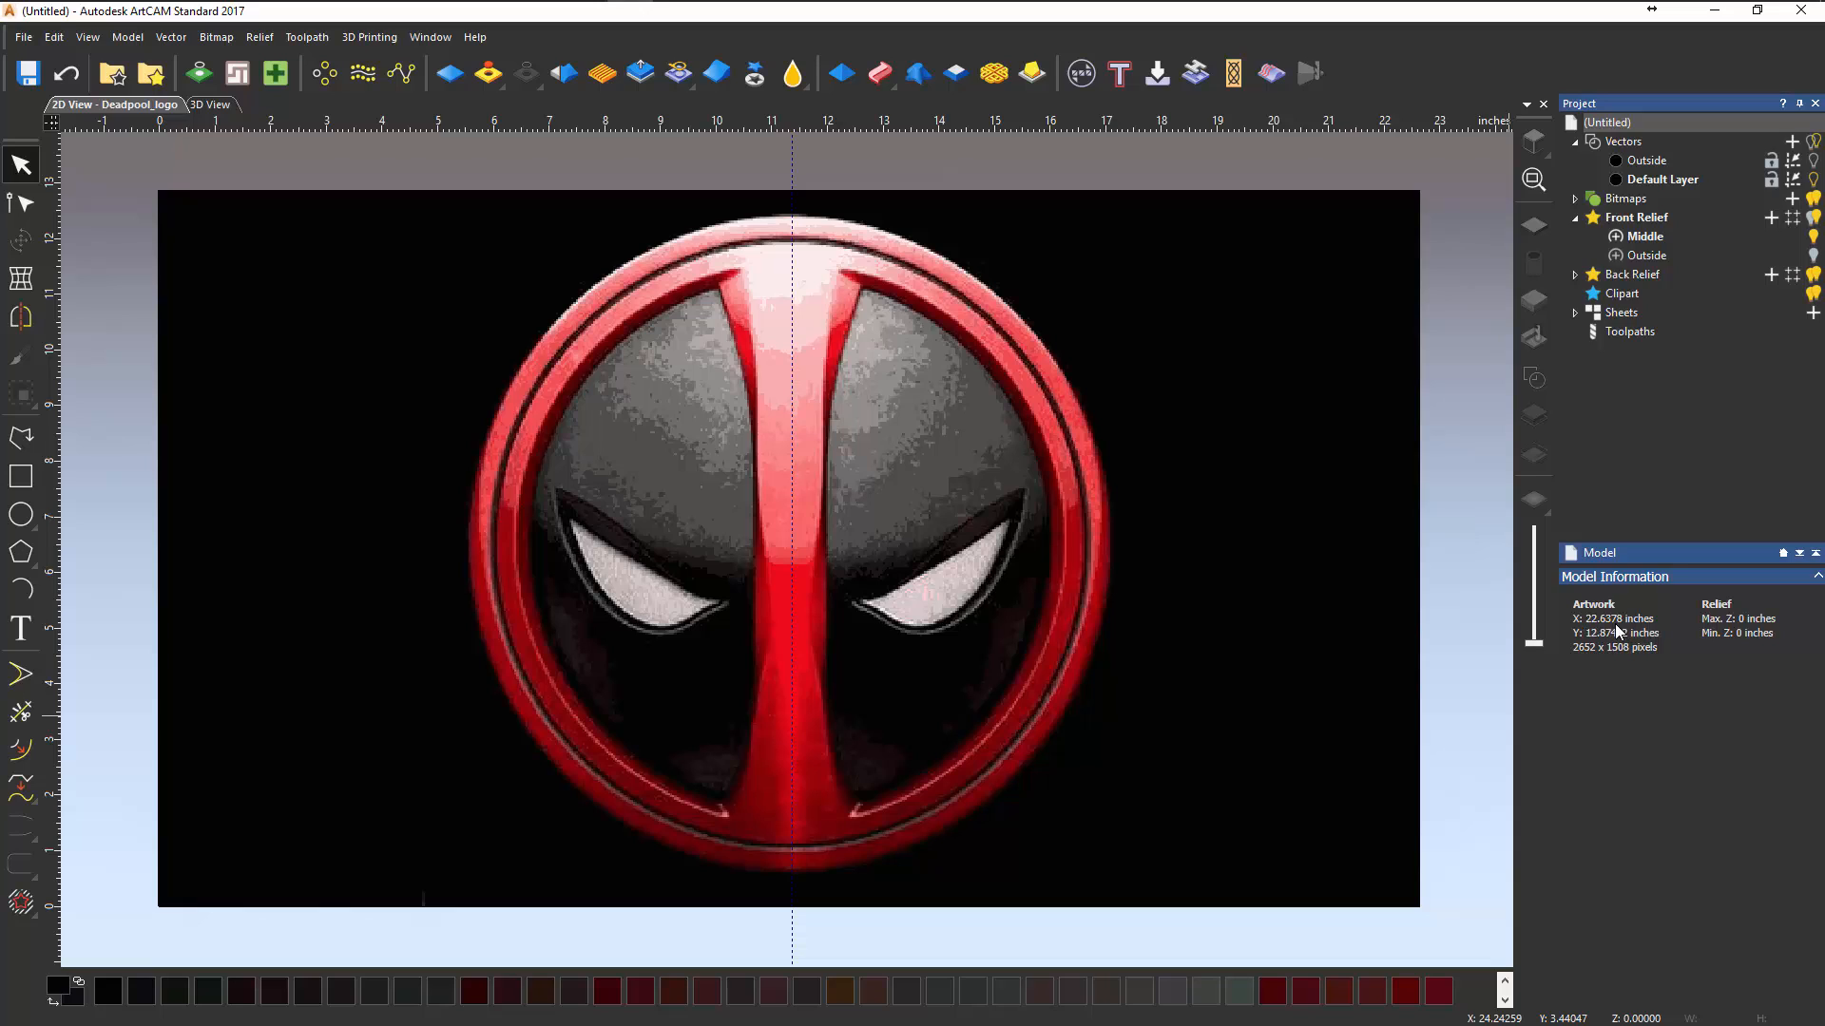
{"action": "right_click", "coordinate": [793, 308]}
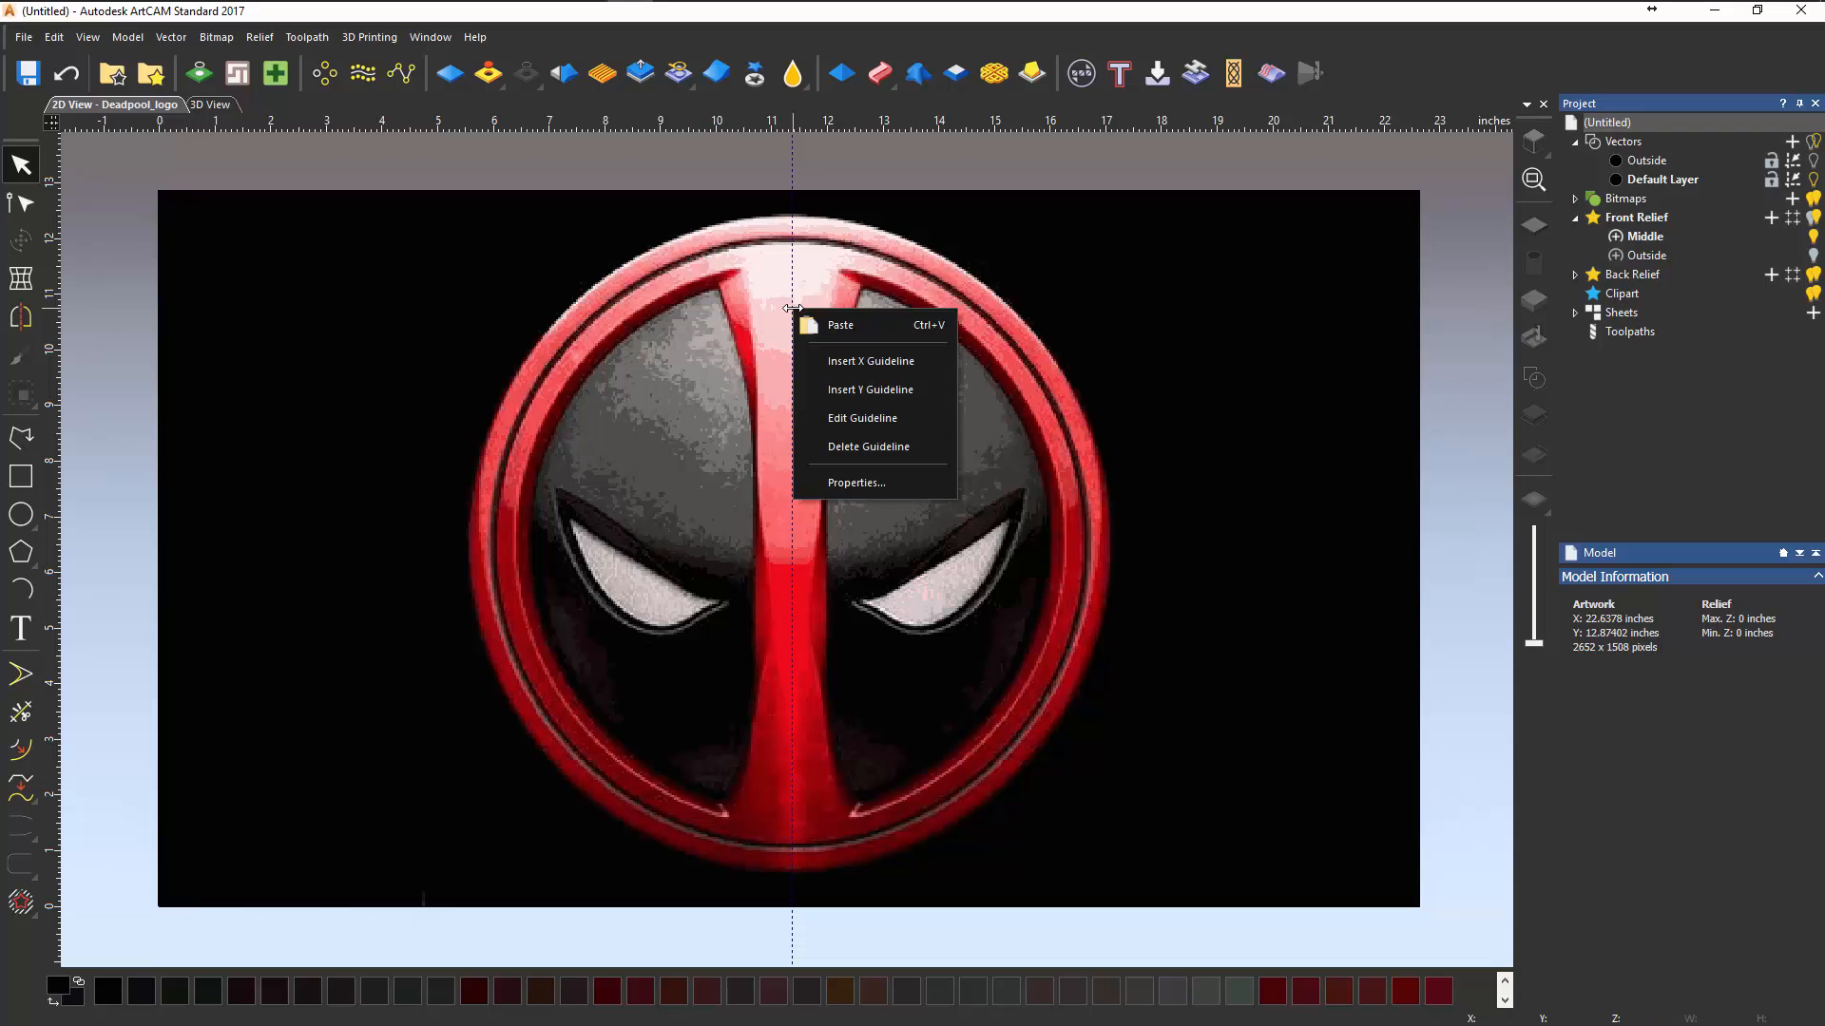
{"action": "left_click", "coordinate": [863, 443]}
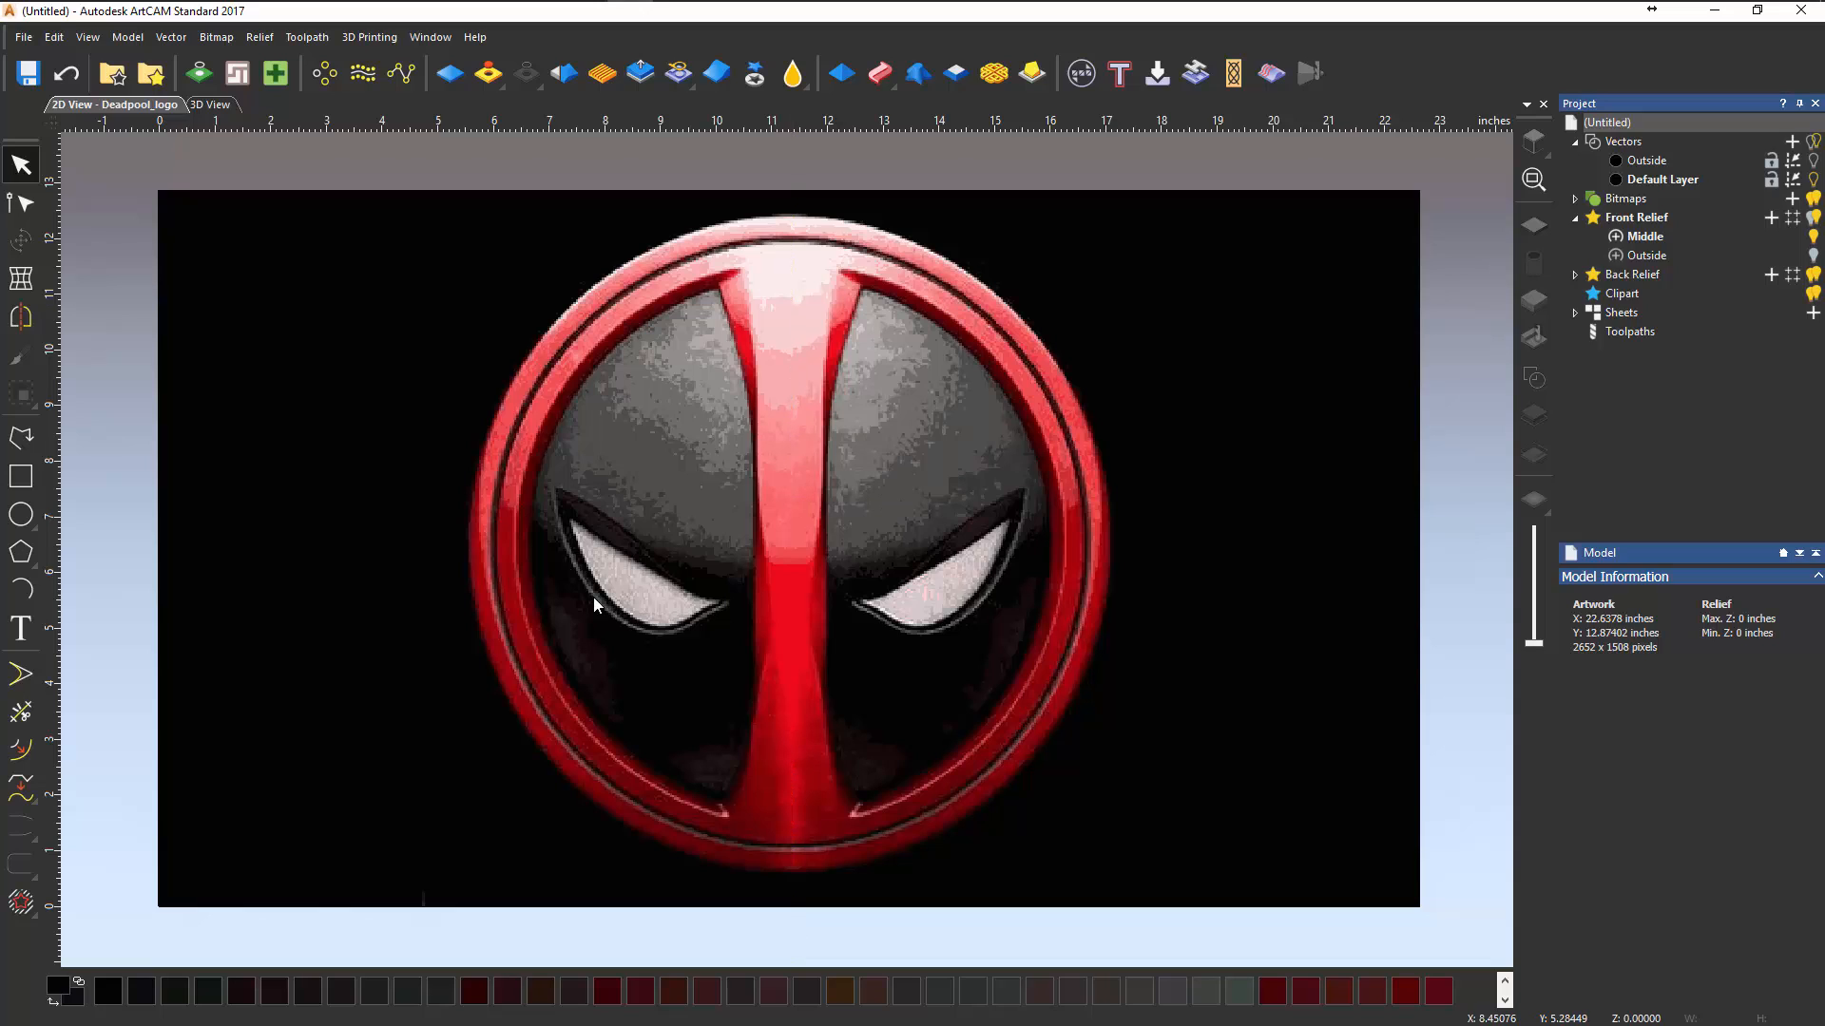
- Set the model's origin to its centre and place a vertical guideline at about X 0 through the logo's middle
{"action": "left_click", "coordinate": [130, 37]}
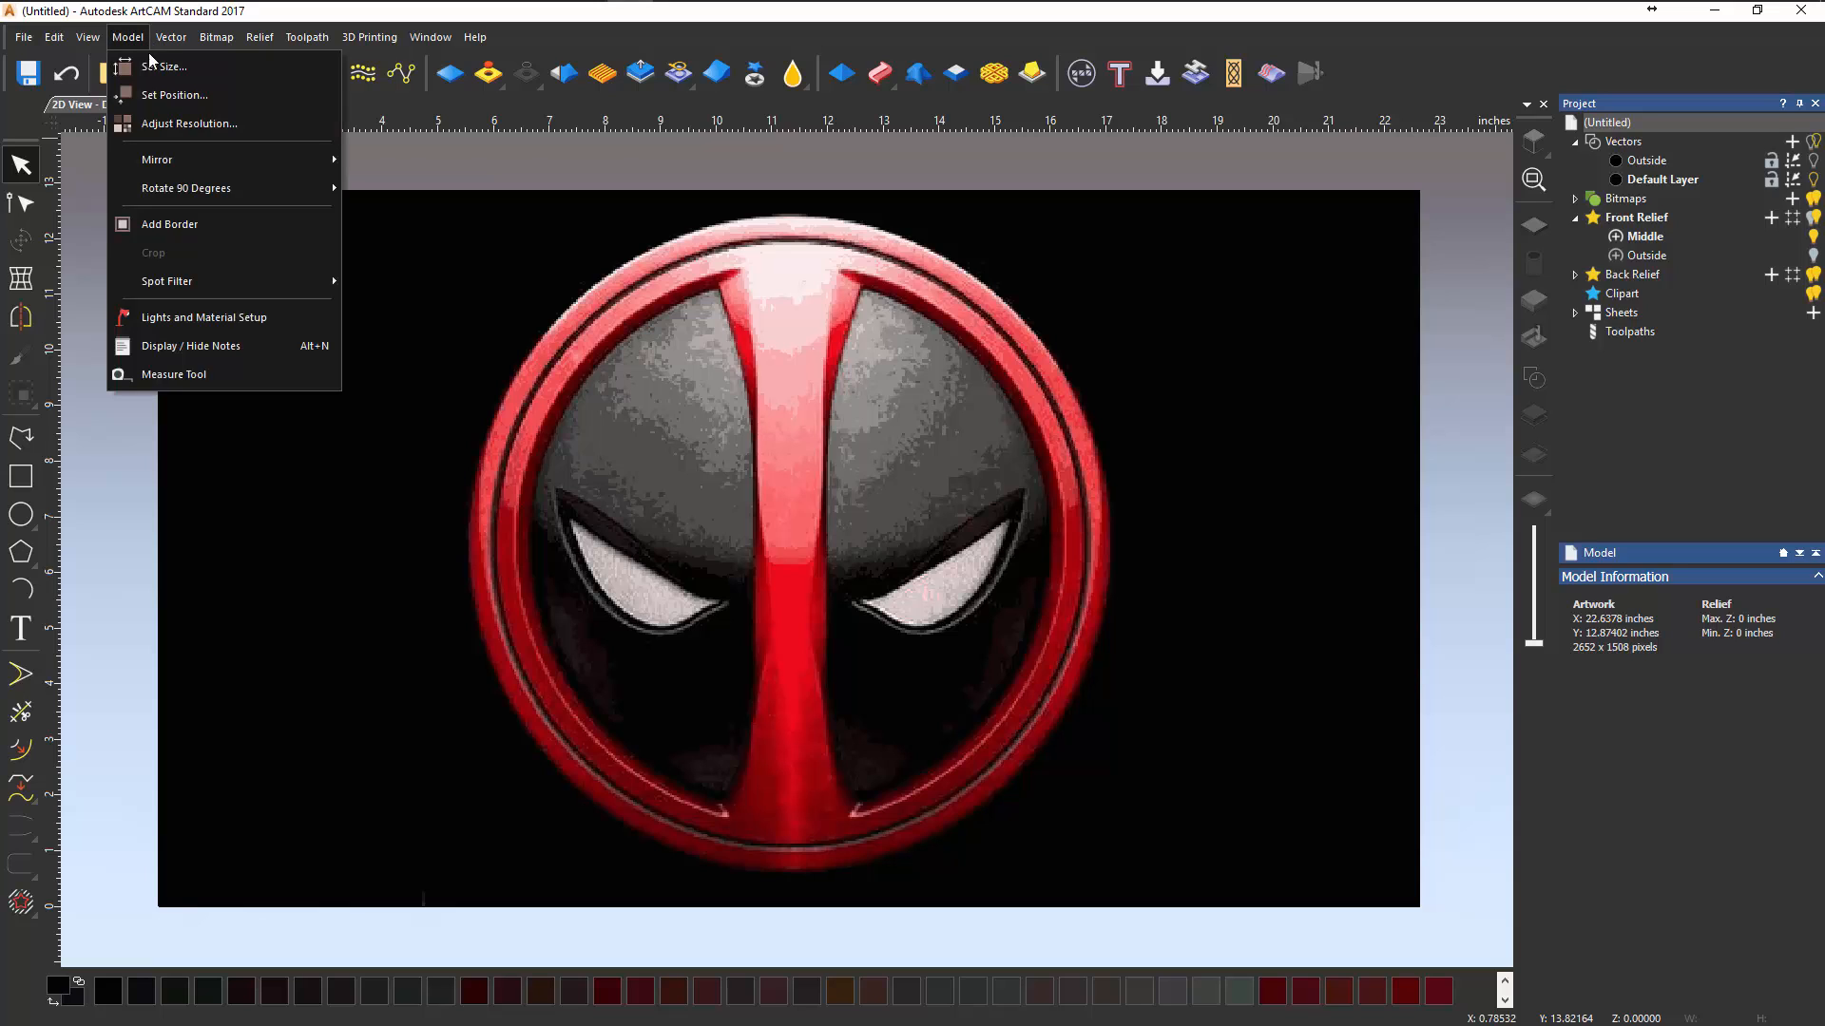
{"action": "left_click", "coordinate": [153, 64]}
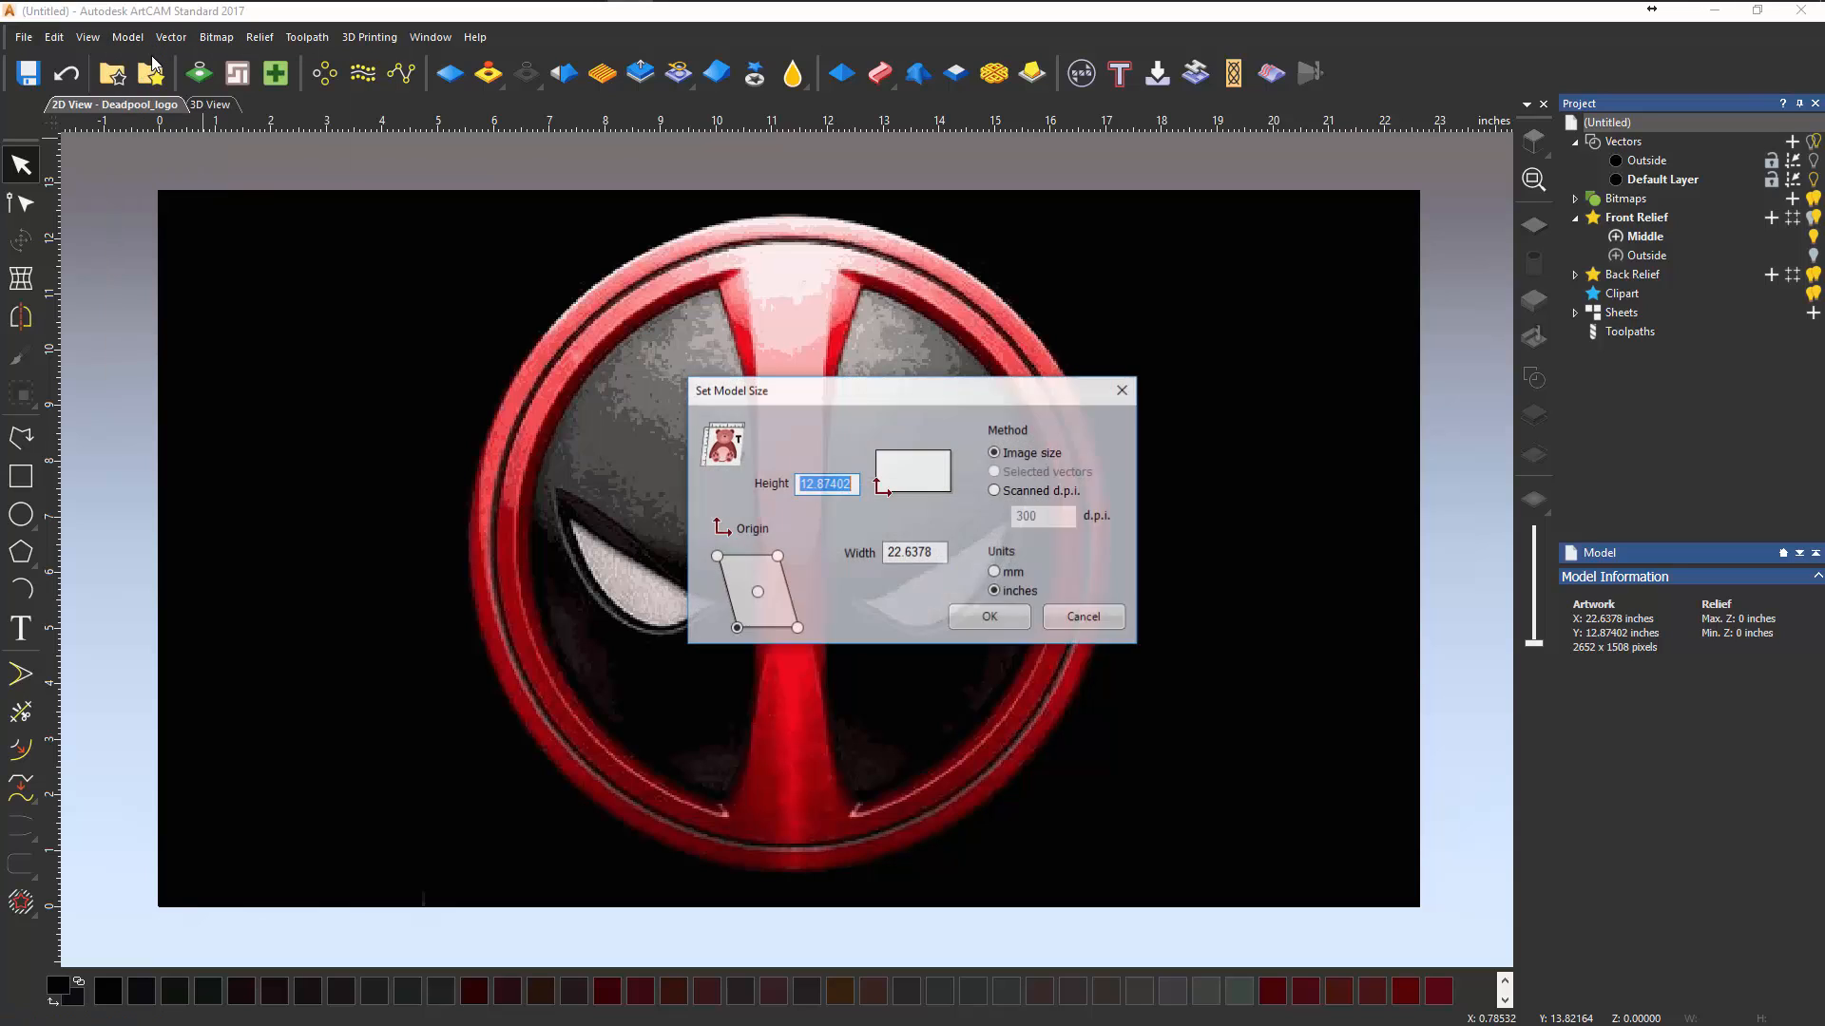
{"action": "left_click", "coordinate": [756, 594]}
{"action": "left_click", "coordinate": [1011, 622]}
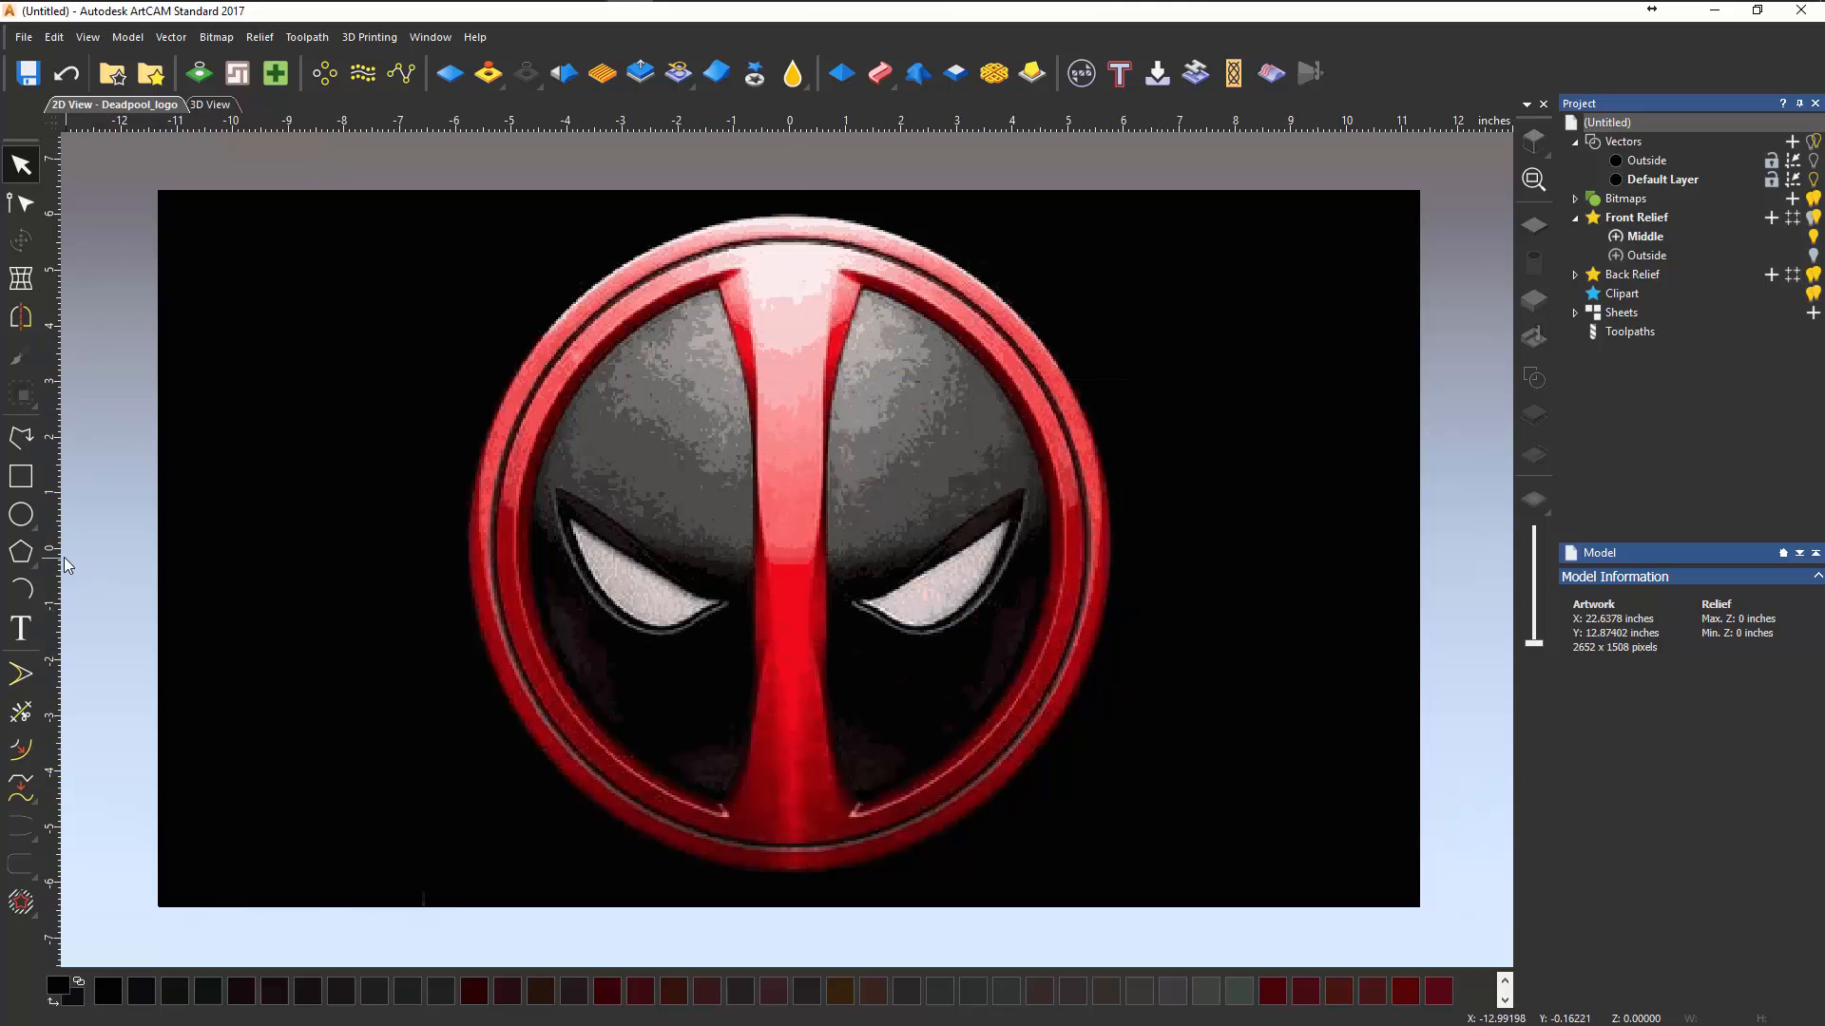
{"action": "left_click_drag", "start_coordinate": [59, 566], "coordinate": [789, 491]}
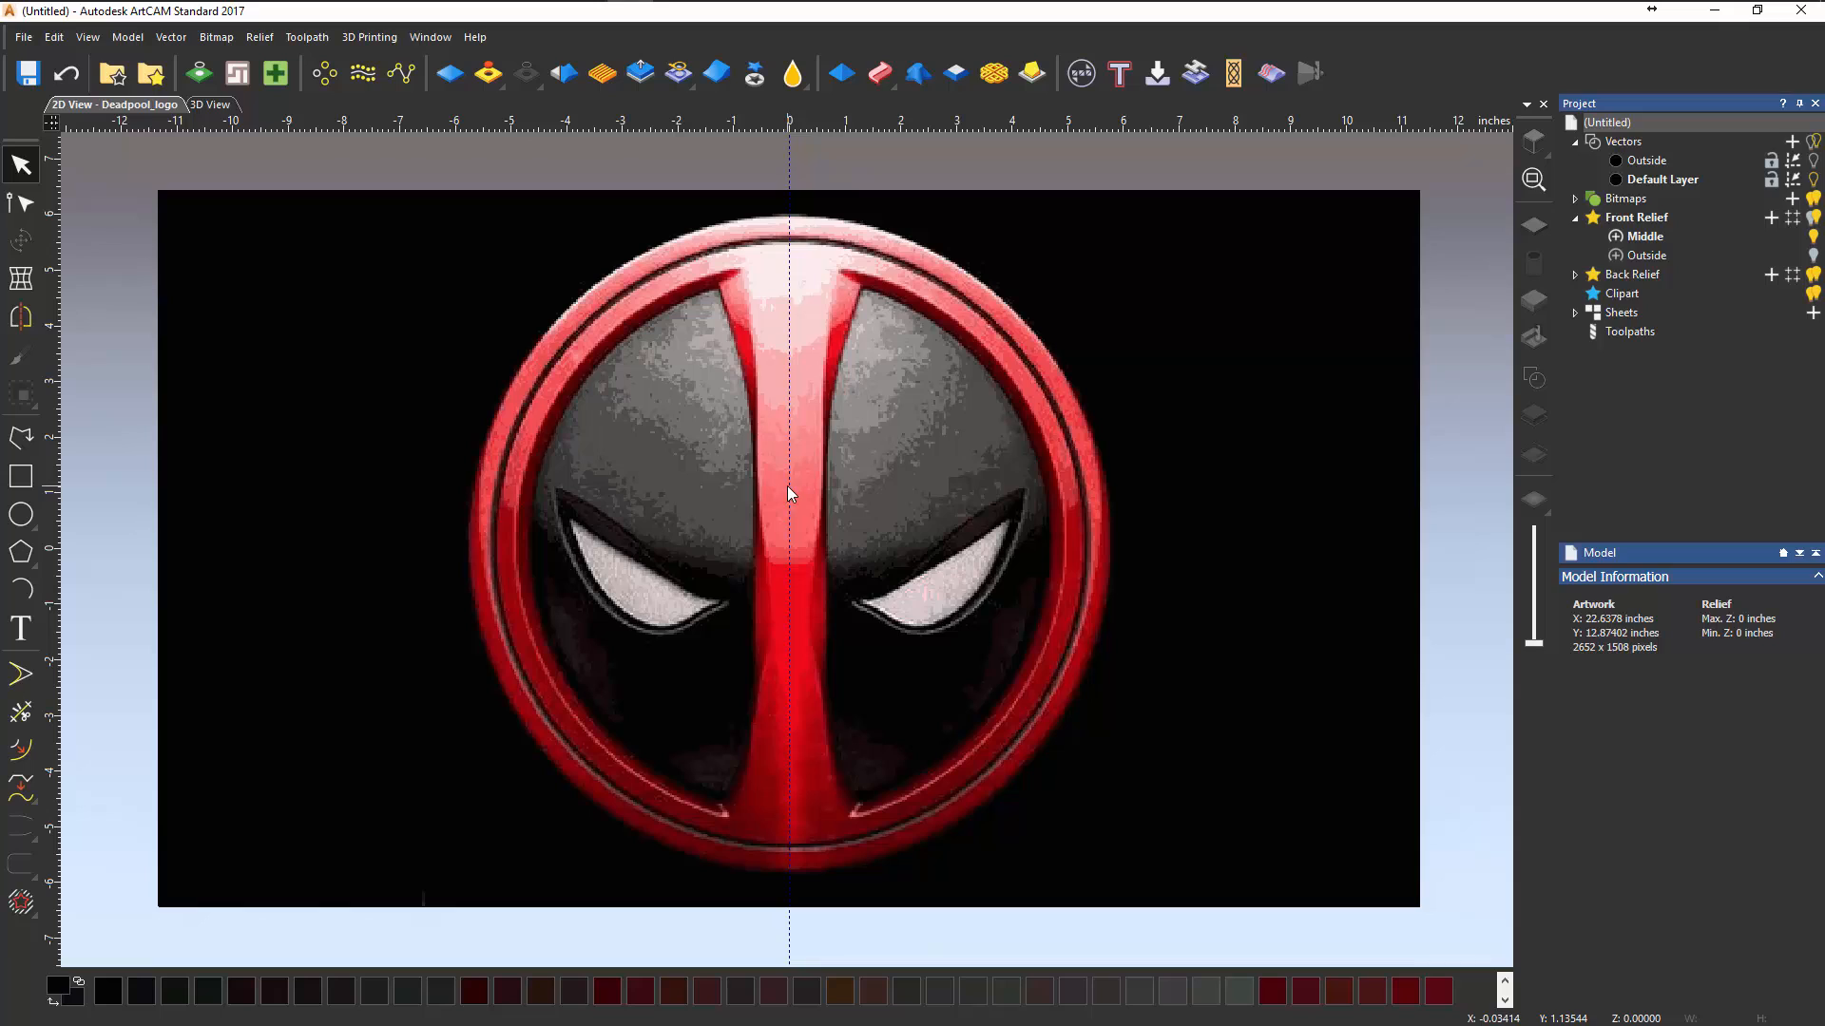
- Set the vertical guideline's position to exactly 0 inches
{"action": "right_click", "coordinate": [787, 490]}
{"action": "left_click", "coordinate": [815, 597]}
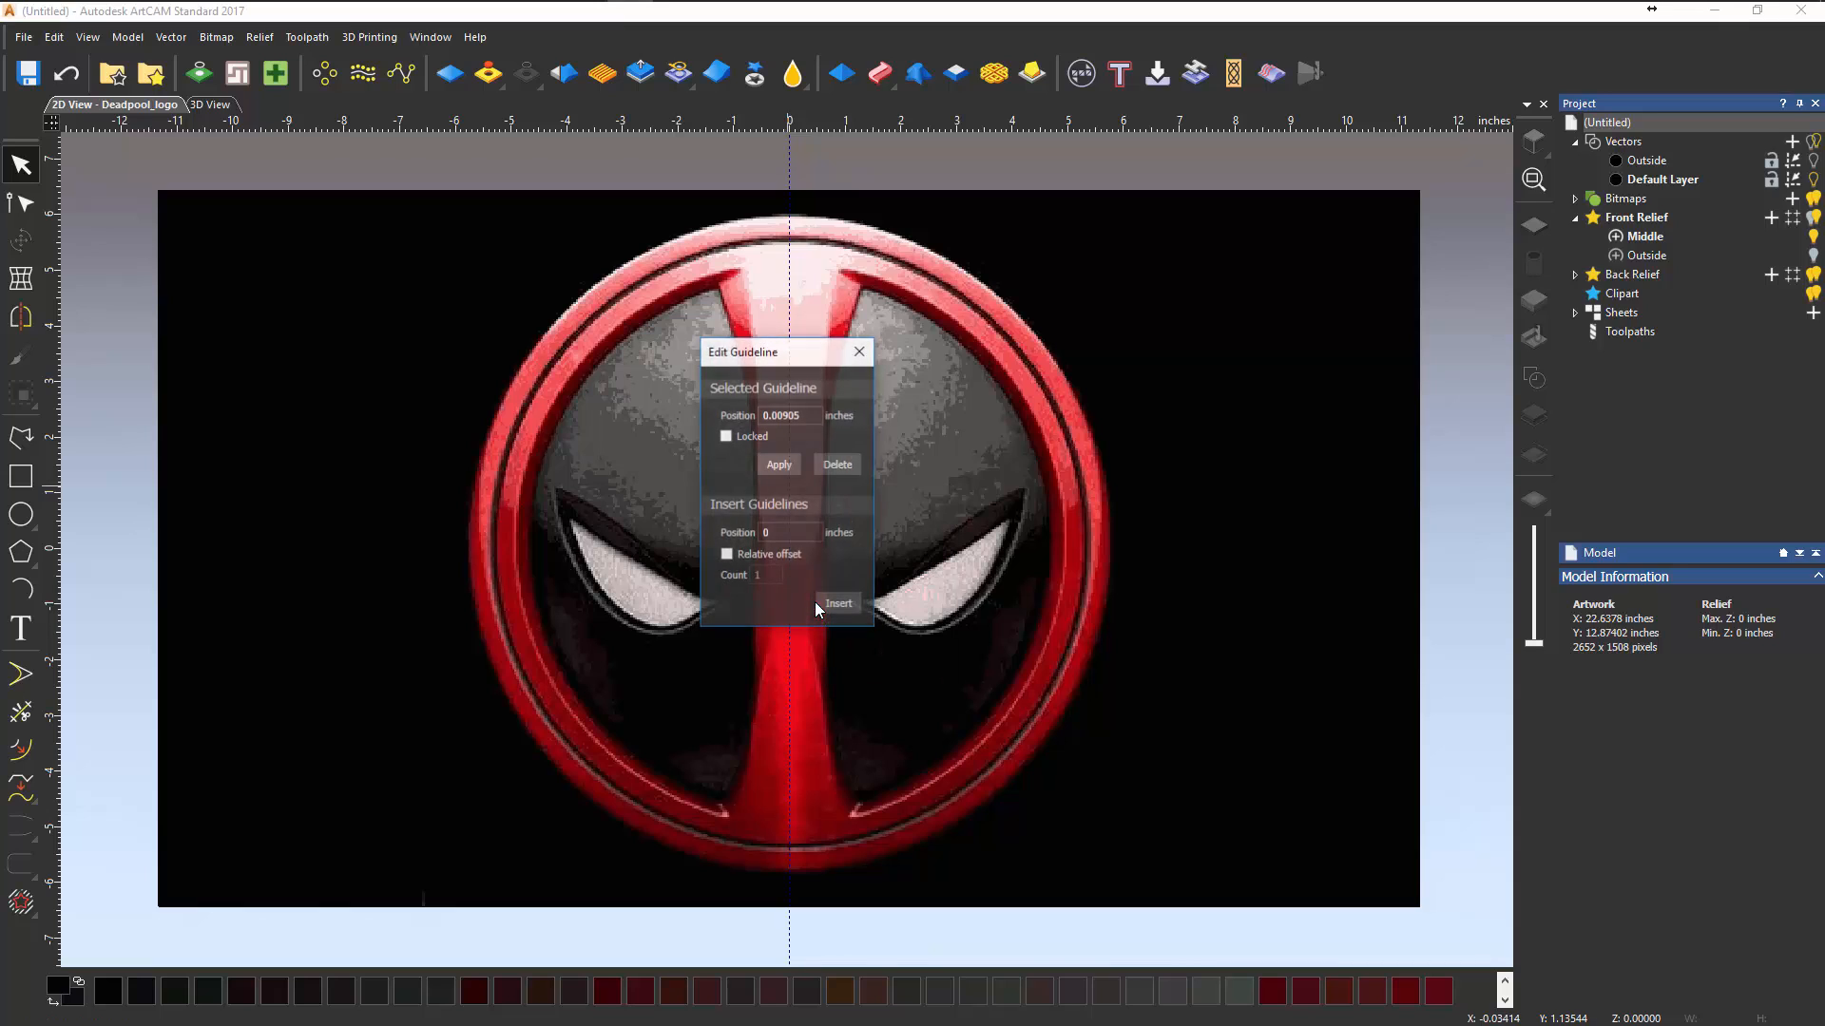
{"action": "left_click_drag", "start_coordinate": [807, 416], "coordinate": [721, 415]}
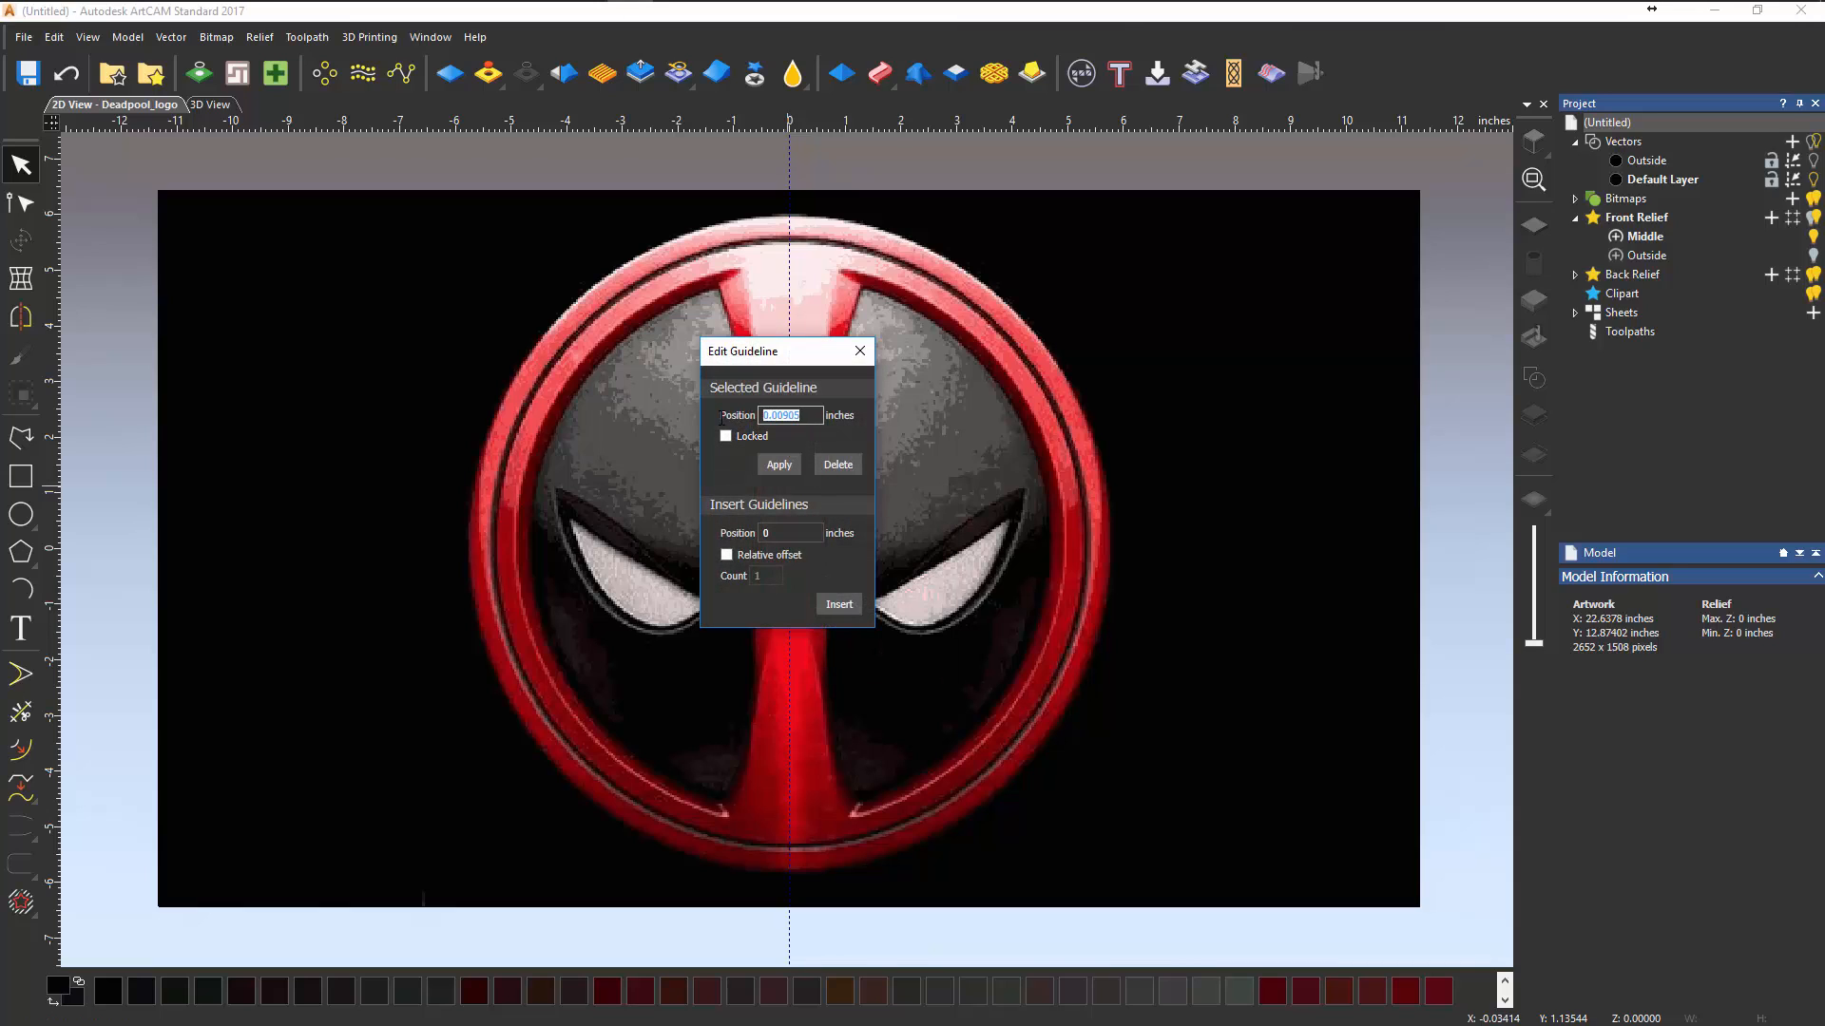
{"action": "type", "text": "0"}
{"action": "left_click", "coordinate": [795, 465]}
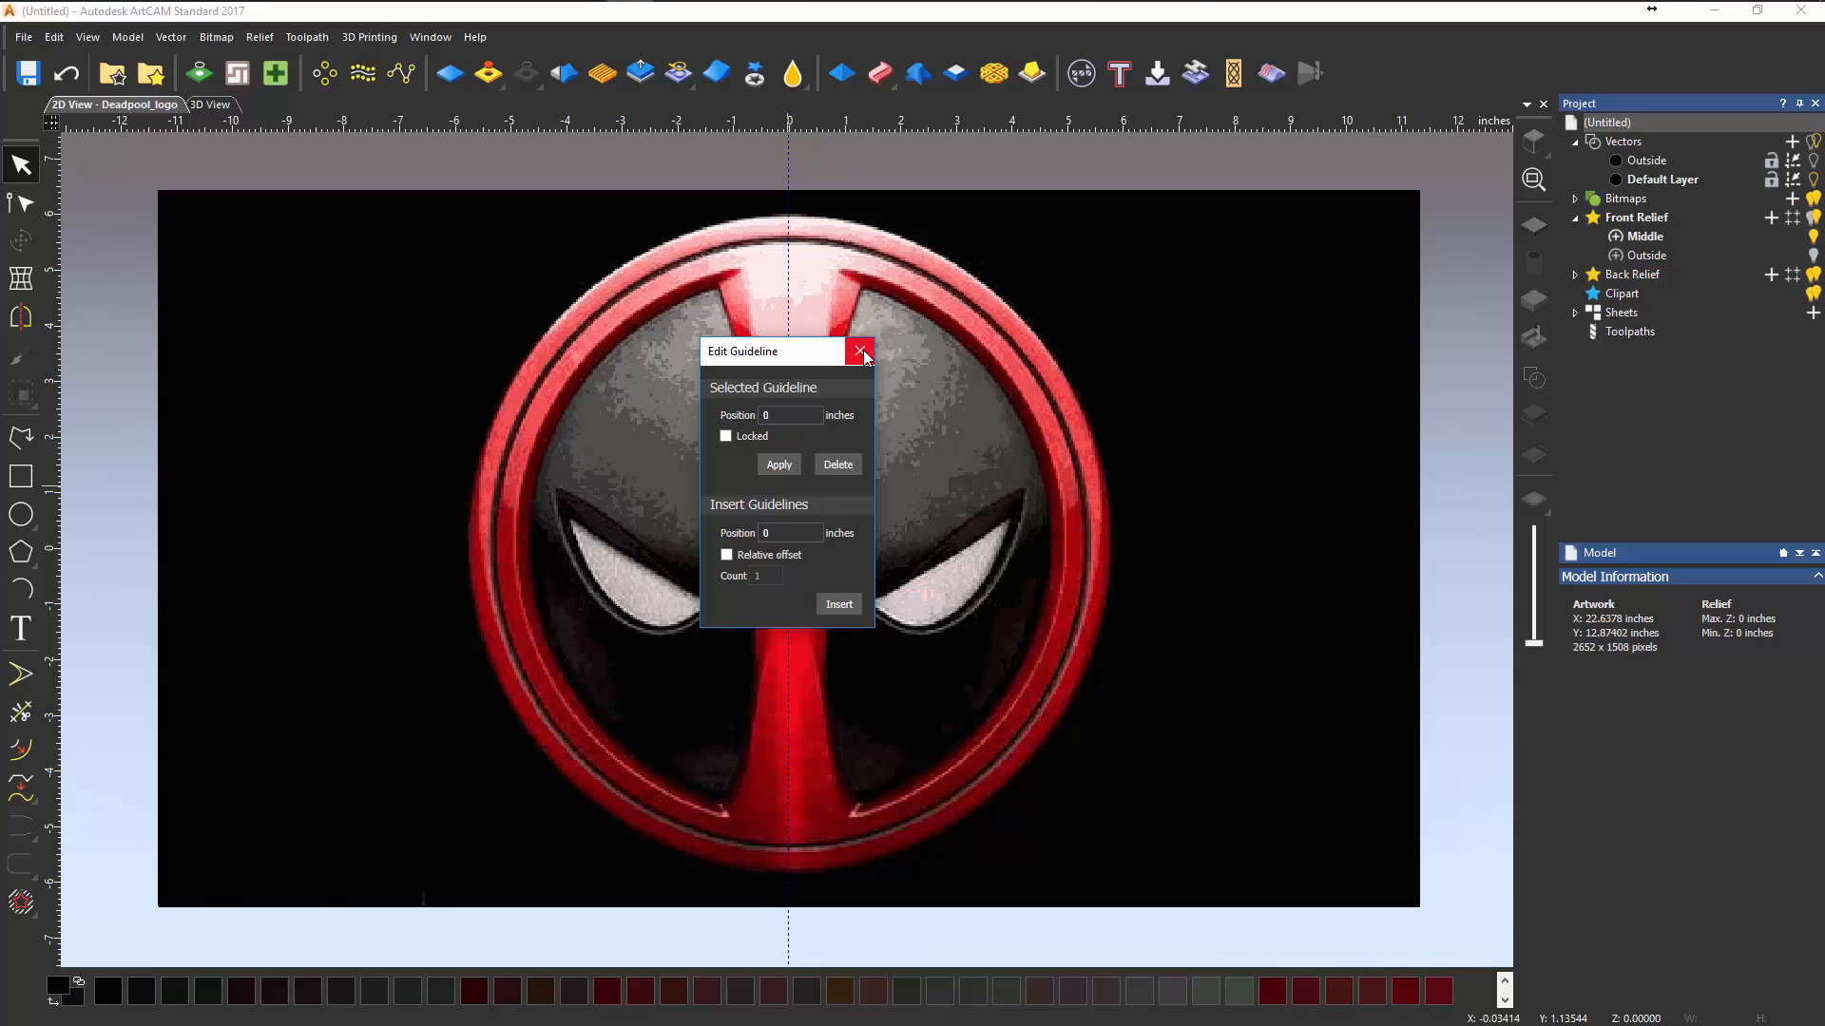
{"action": "left_click", "coordinate": [860, 352]}
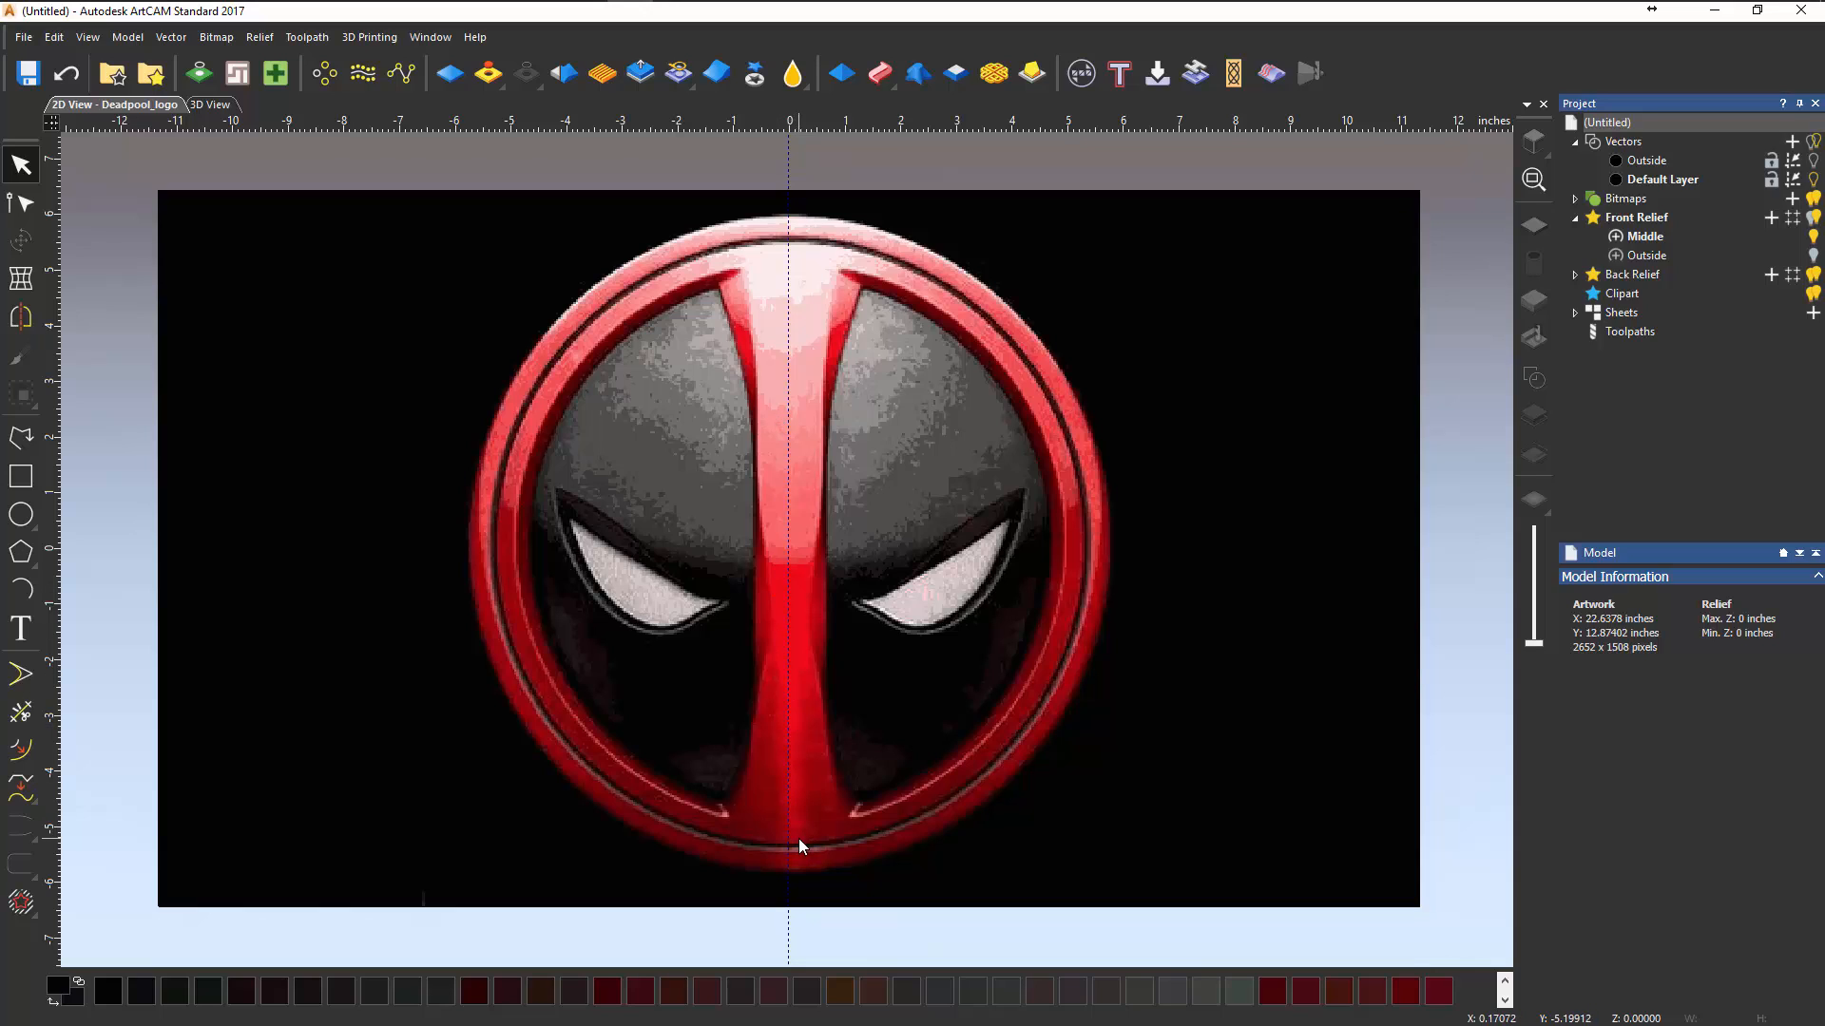
- In the 3D view, start a smooth polyline on the guideline at about Y 5.42 and curve it under the ring to about X 1.51, Y 5.17
{"action": "left_click", "coordinate": [211, 106]}
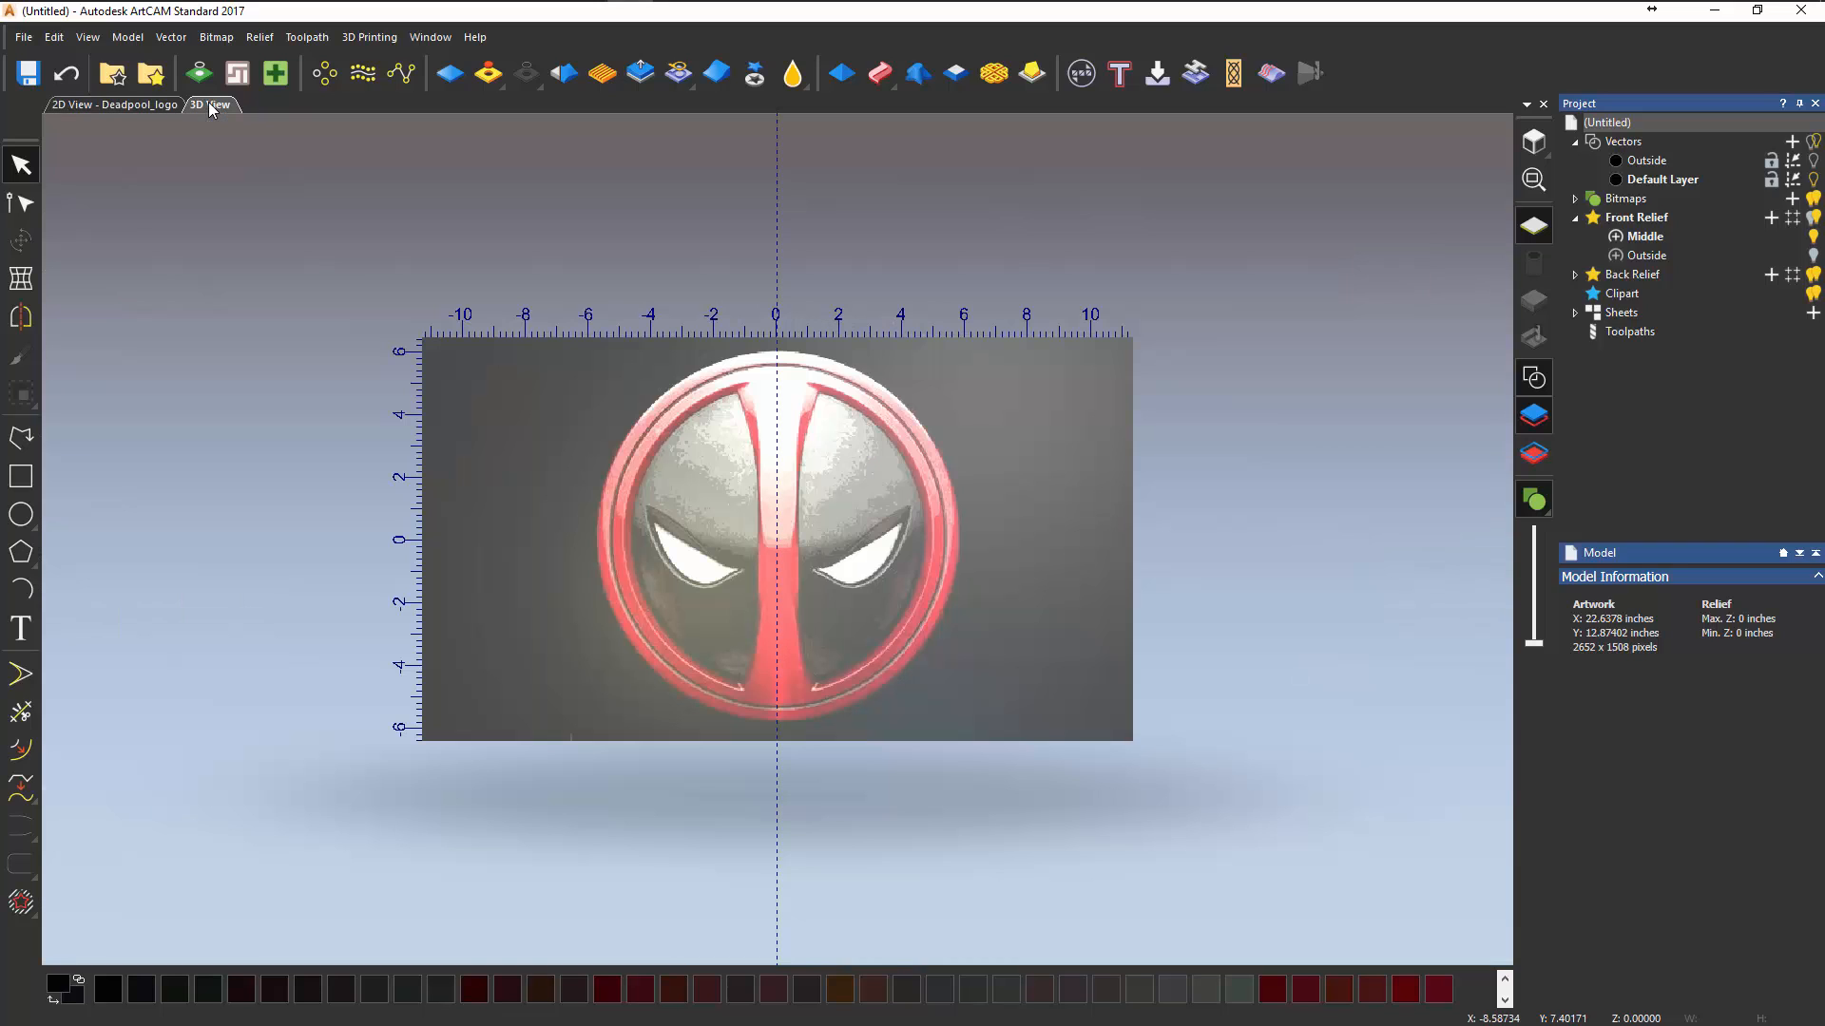
{"action": "scroll", "coordinate": [778, 378], "scroll_direction": "up", "scroll_amount": 5}
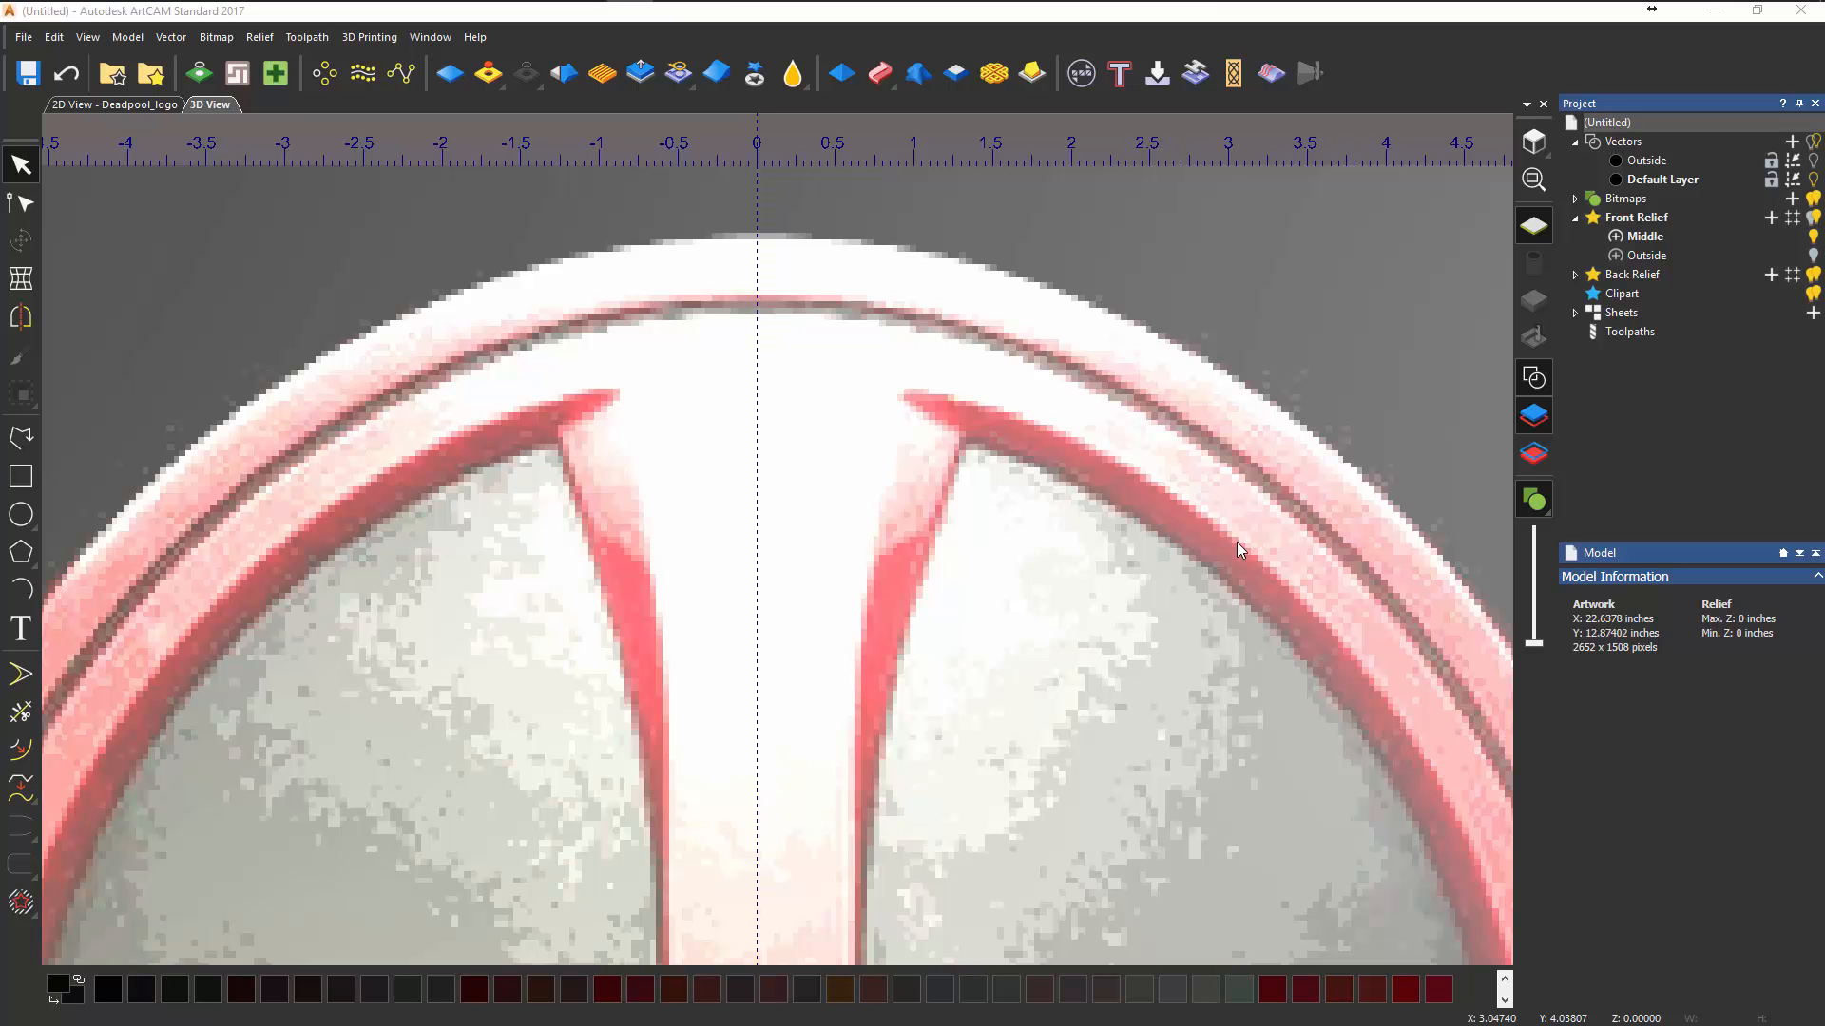
{"action": "scroll", "coordinate": [900, 334], "scroll_direction": "down", "scroll_amount": 1}
{"action": "middle_click_drag", "start_coordinate": [917, 781], "coordinate": [833, 736]}
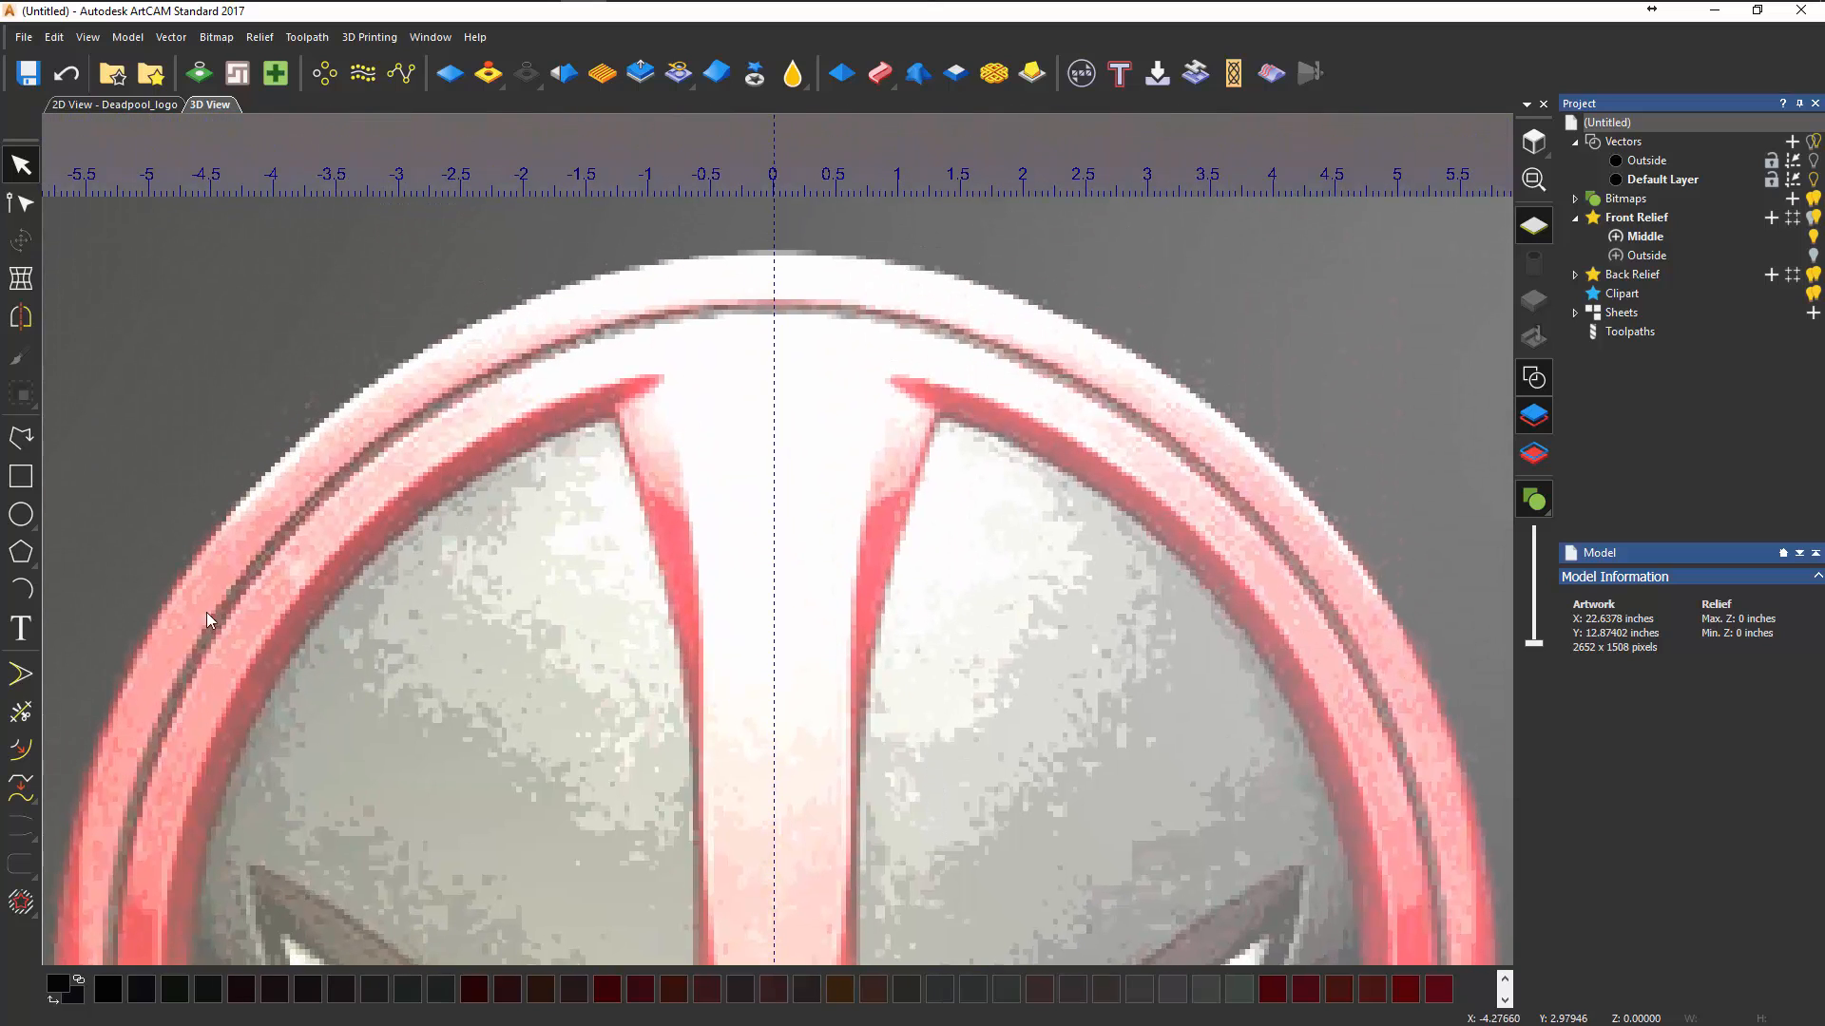
{"action": "left_click", "coordinate": [22, 452]}
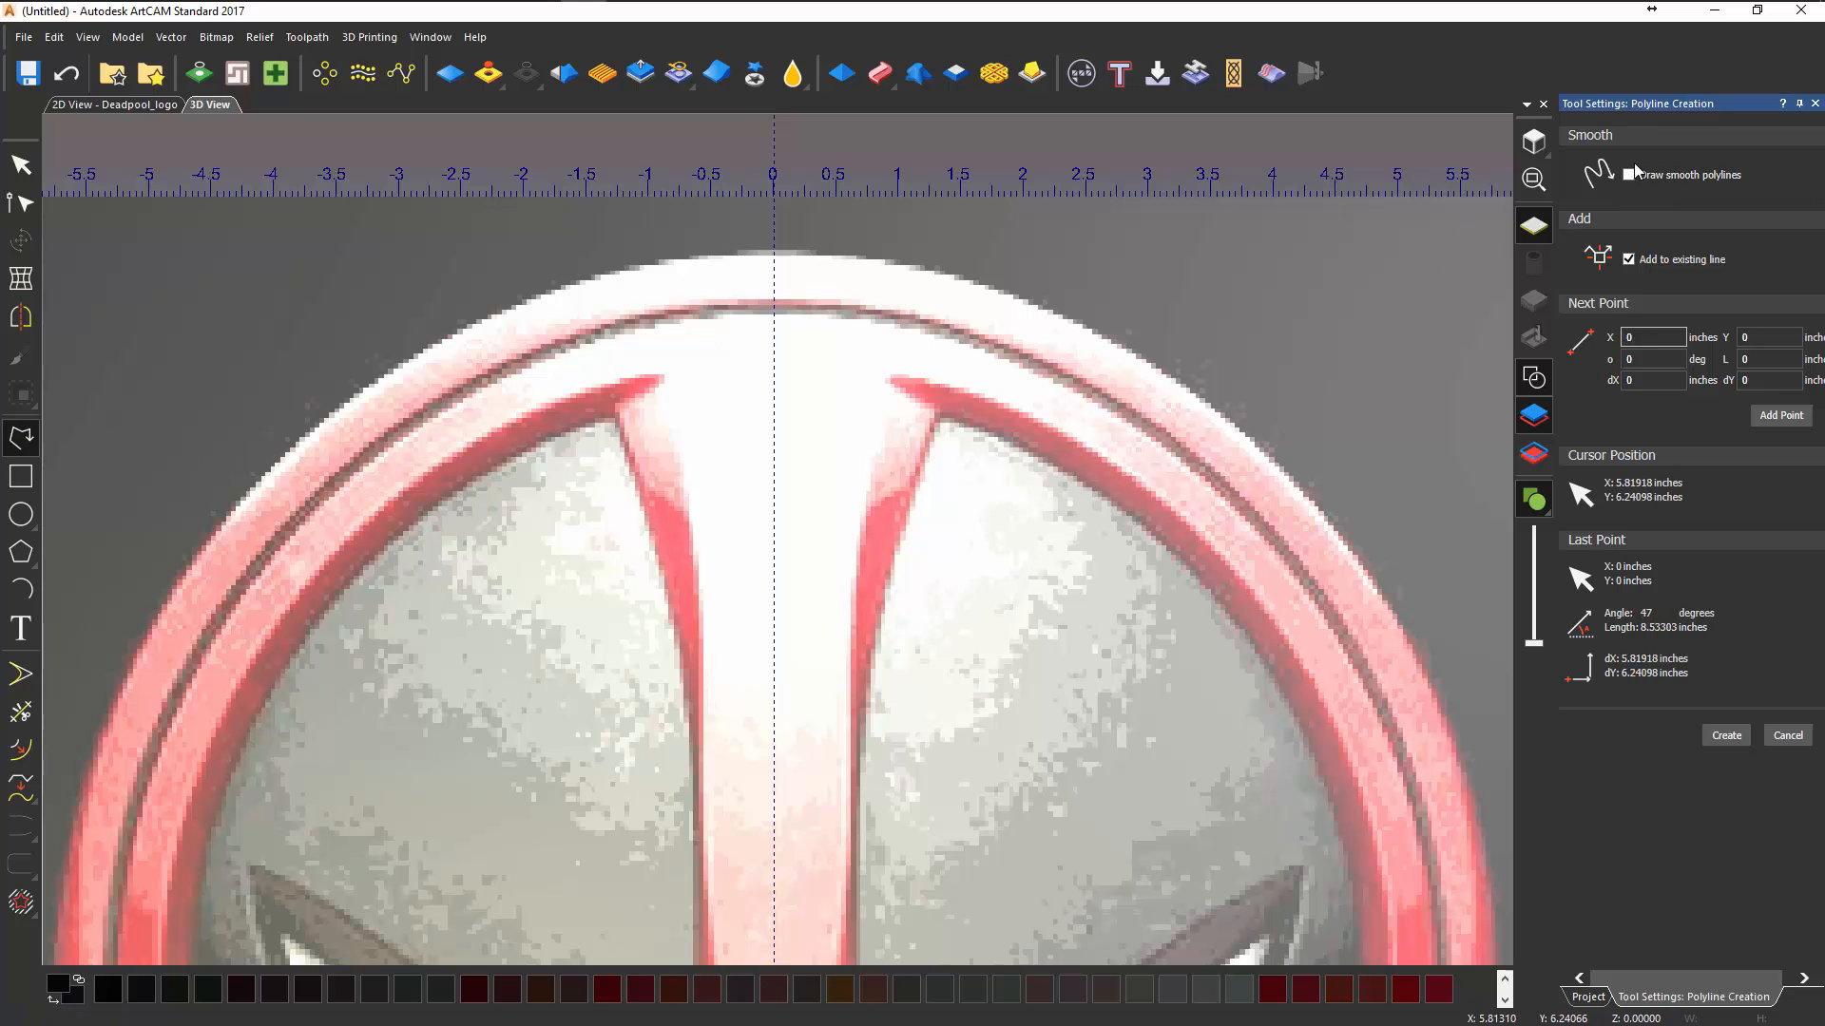
{"action": "scroll", "coordinate": [778, 334], "scroll_direction": "up", "scroll_amount": 2}
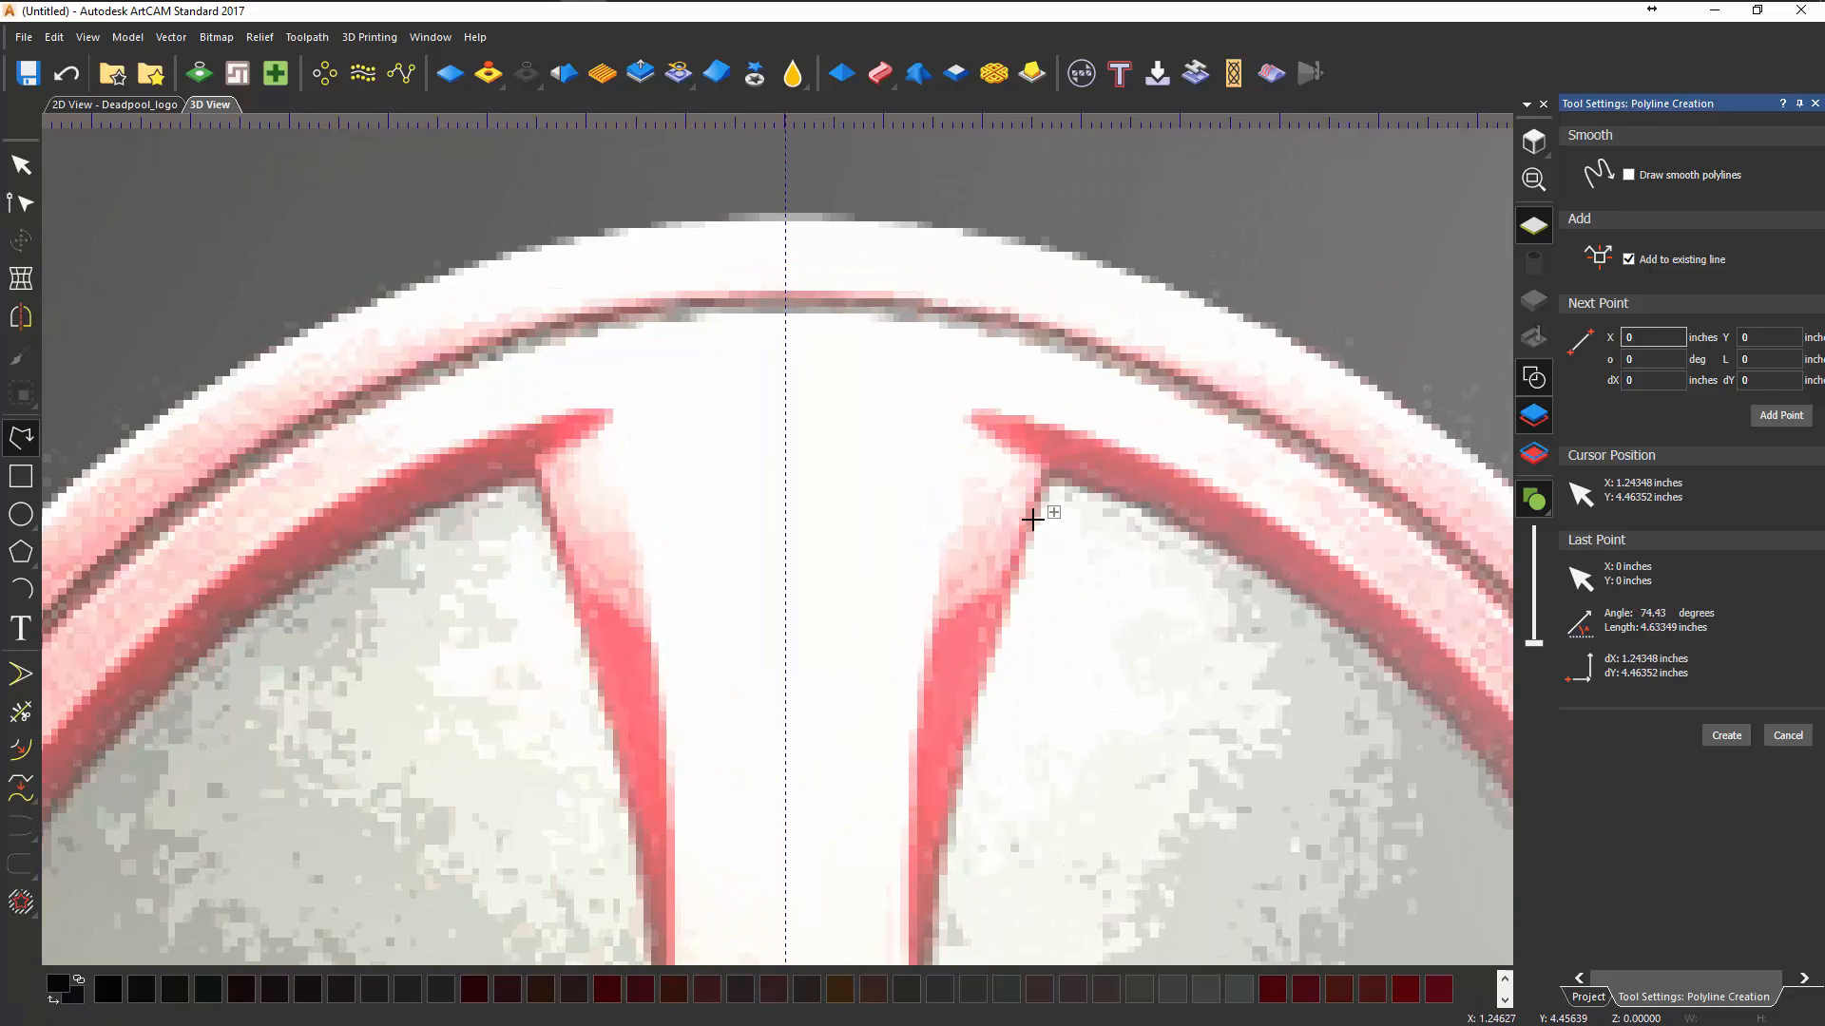
{"action": "middle_click_drag", "start_coordinate": [1033, 519], "coordinate": [877, 516]}
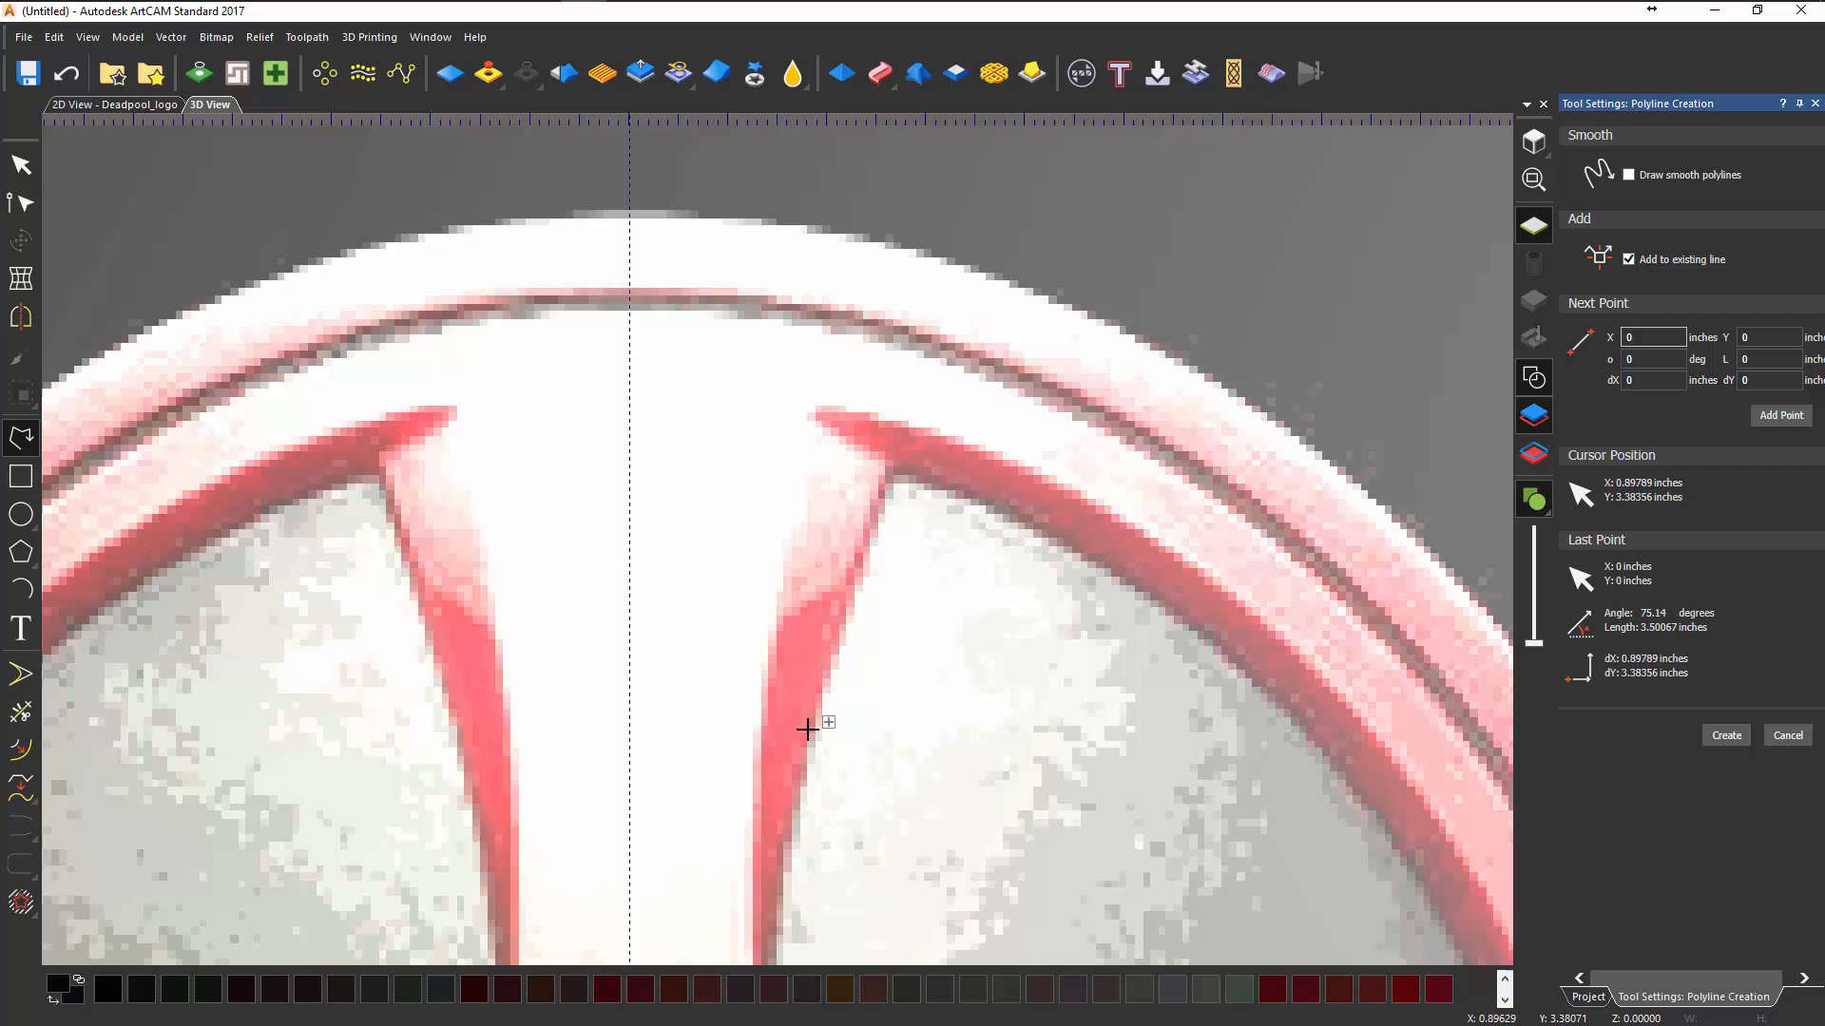
{"action": "middle_click_drag", "start_coordinate": [956, 725], "coordinate": [924, 658]}
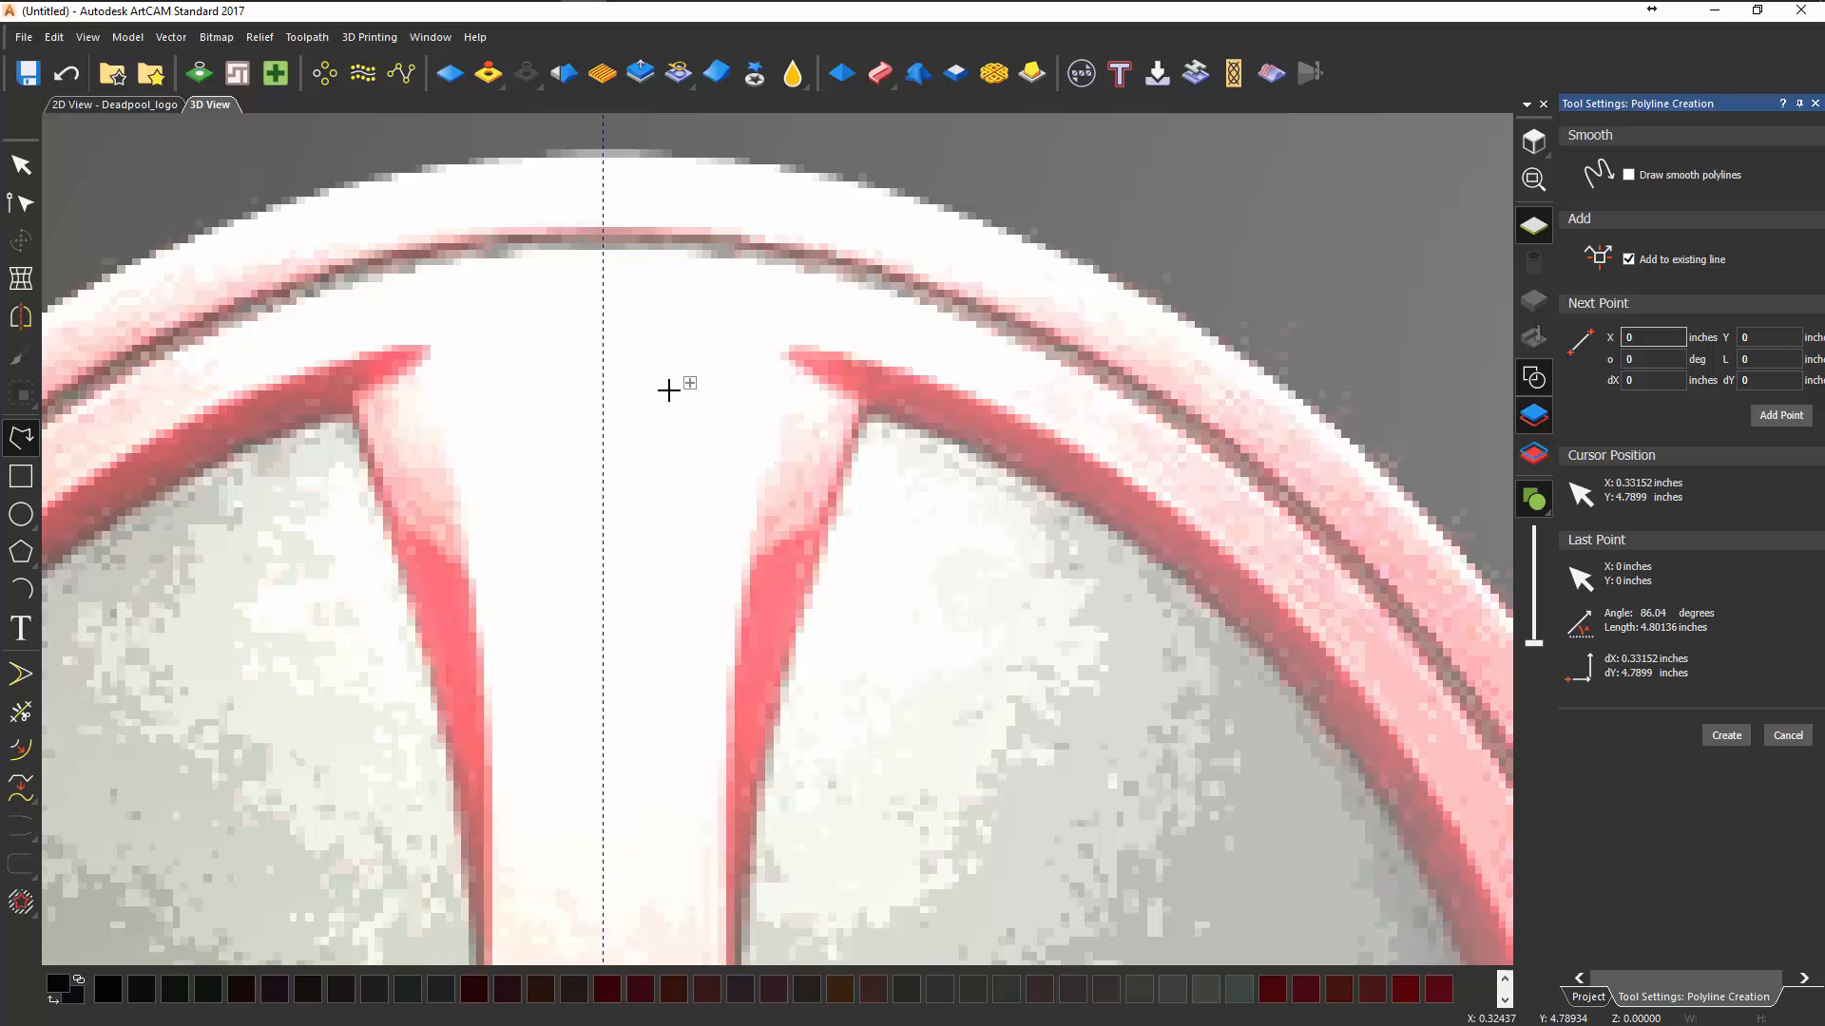
{"action": "key", "text": "s"}
{"action": "key", "text": "s"}
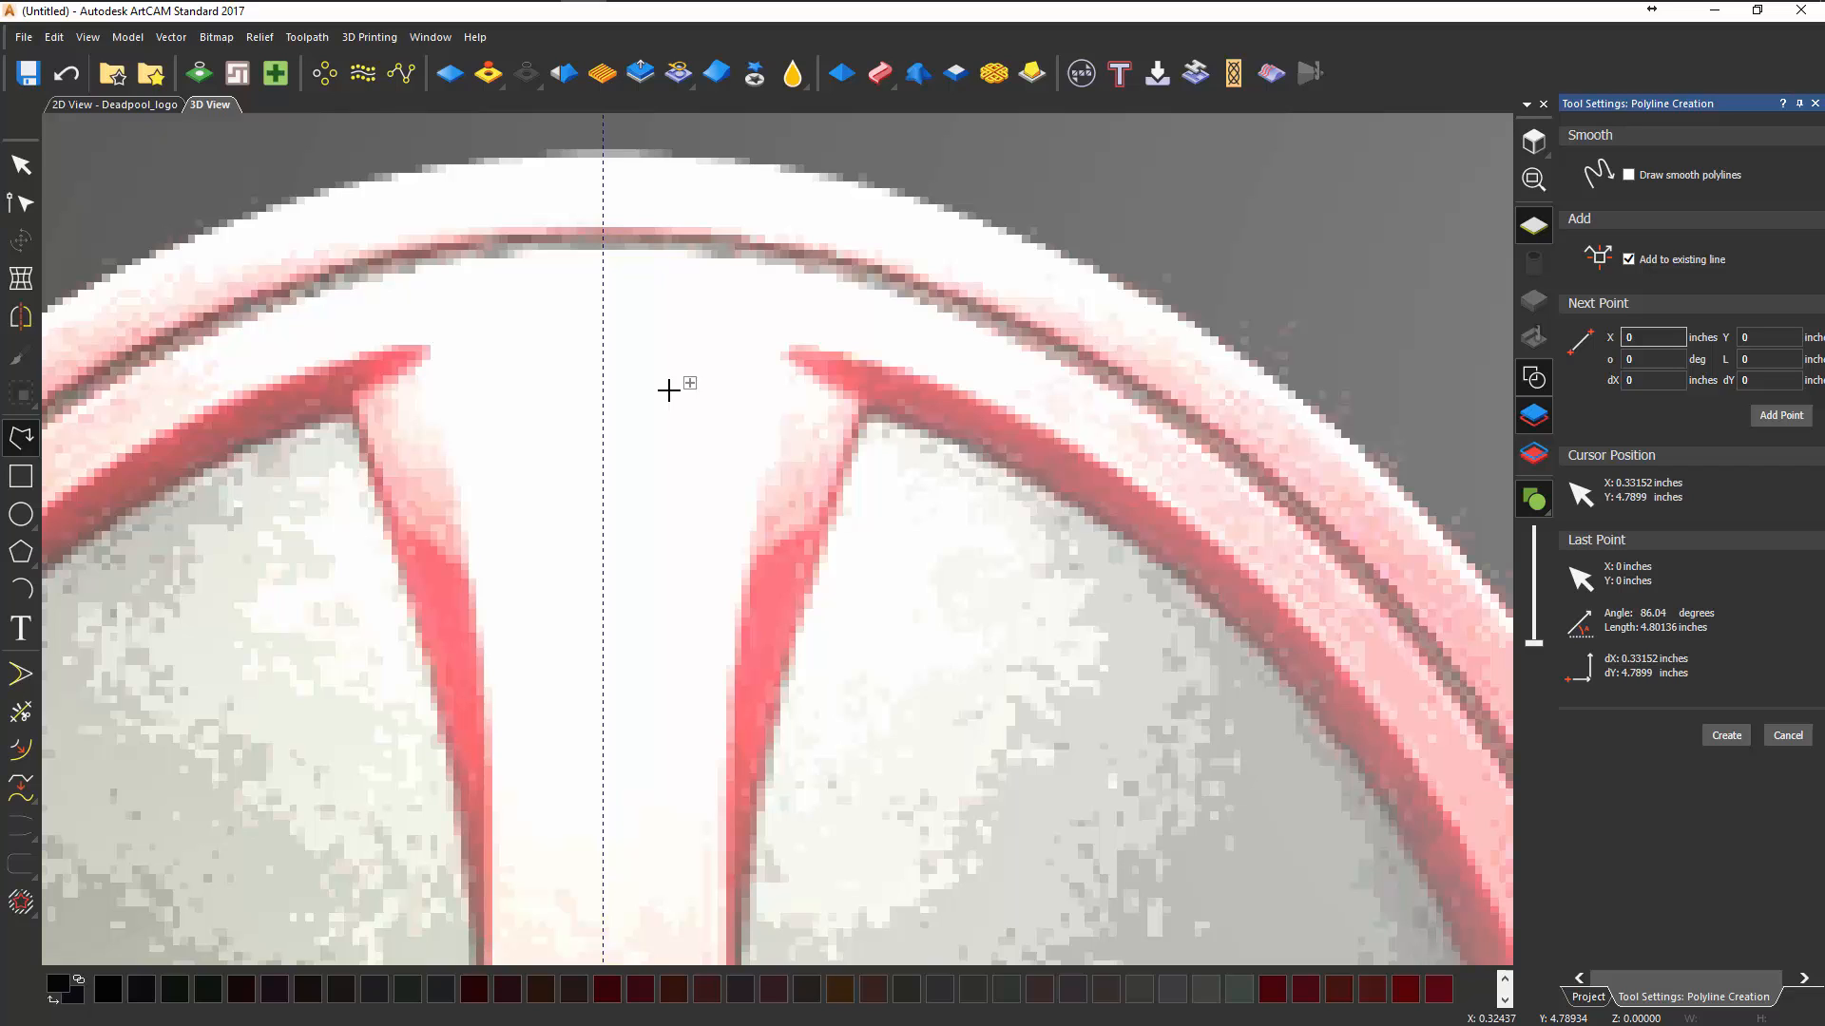
{"action": "left_click", "coordinate": [603, 264]}
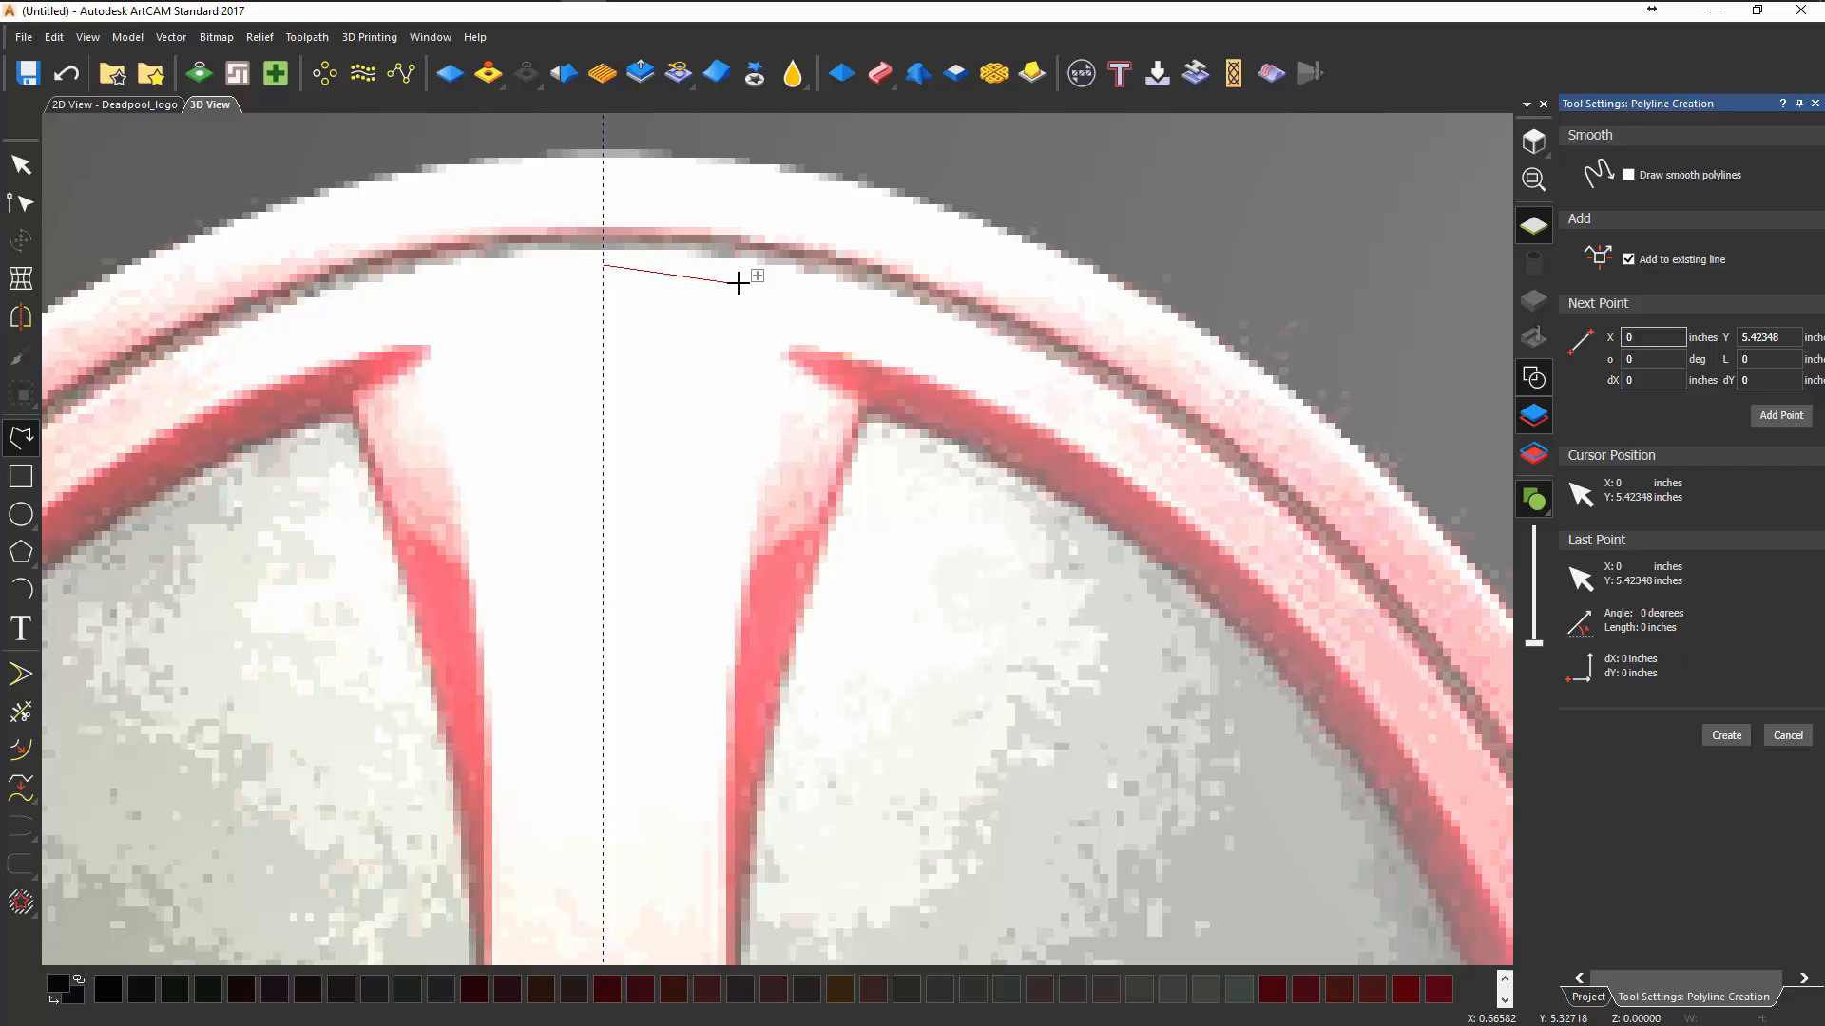
{"action": "key", "text": "s"}
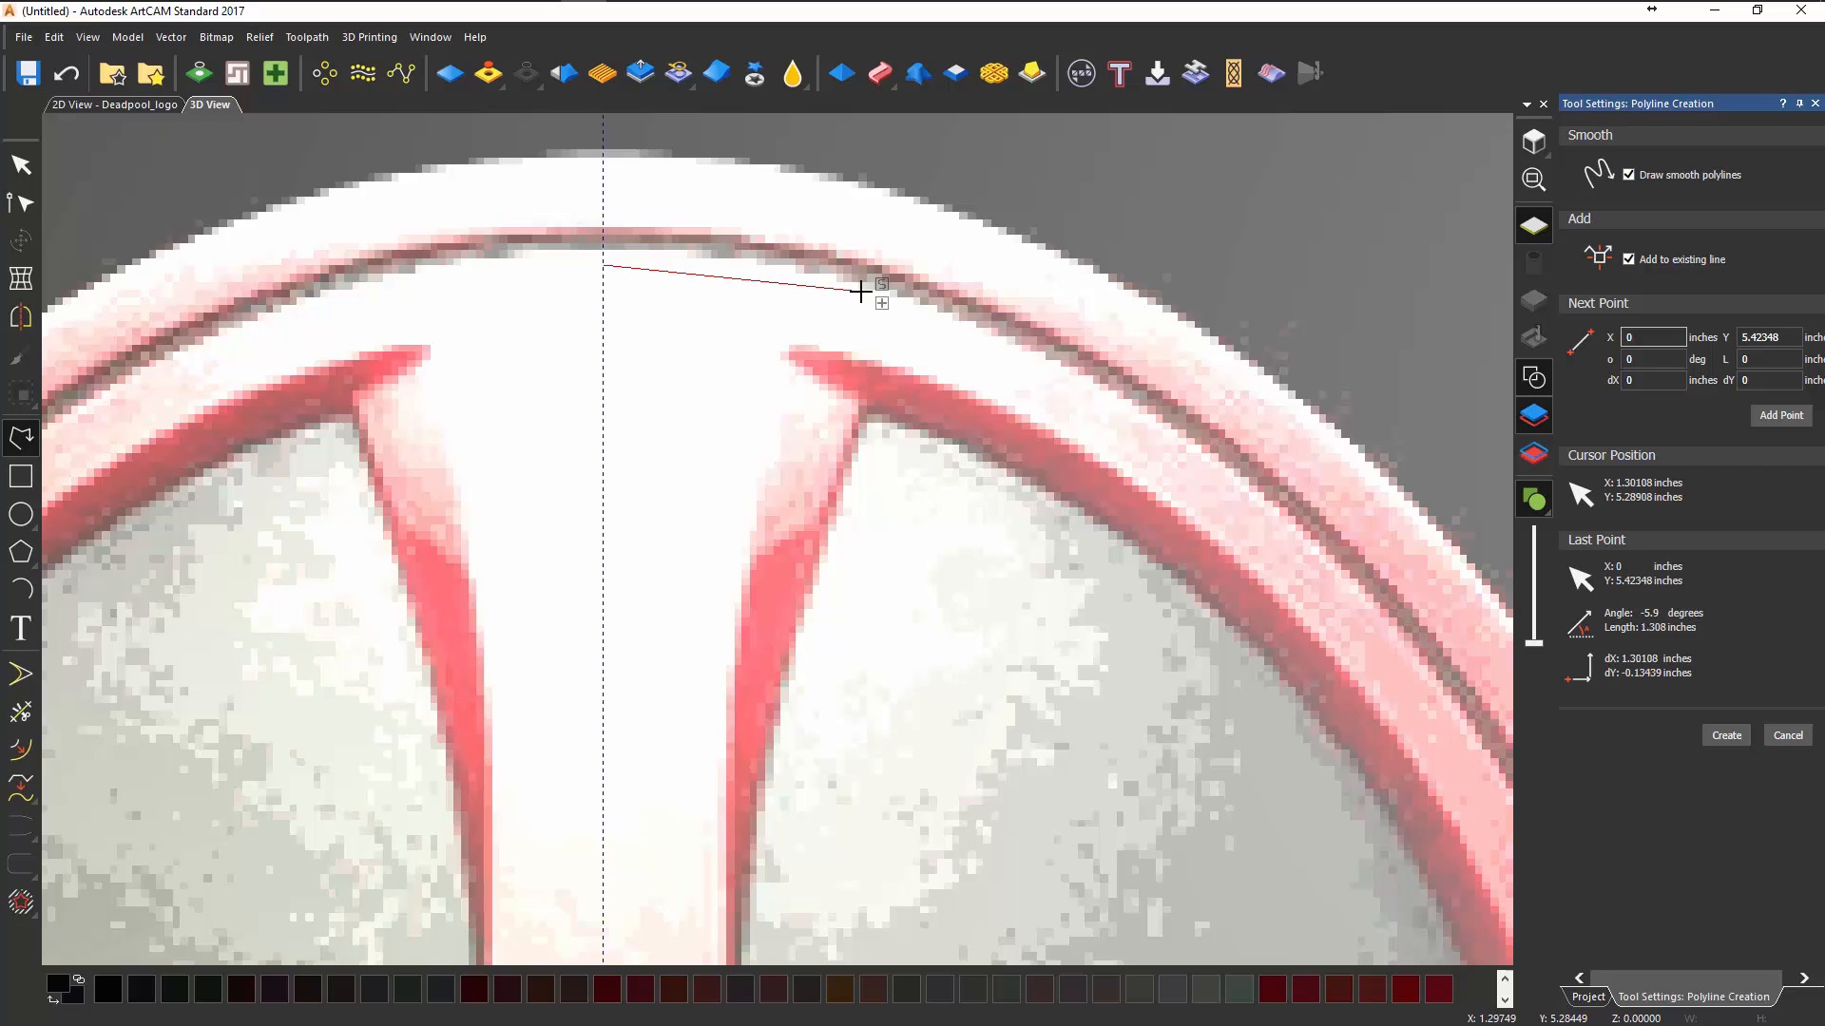
{"action": "left_click", "coordinate": [751, 274]}
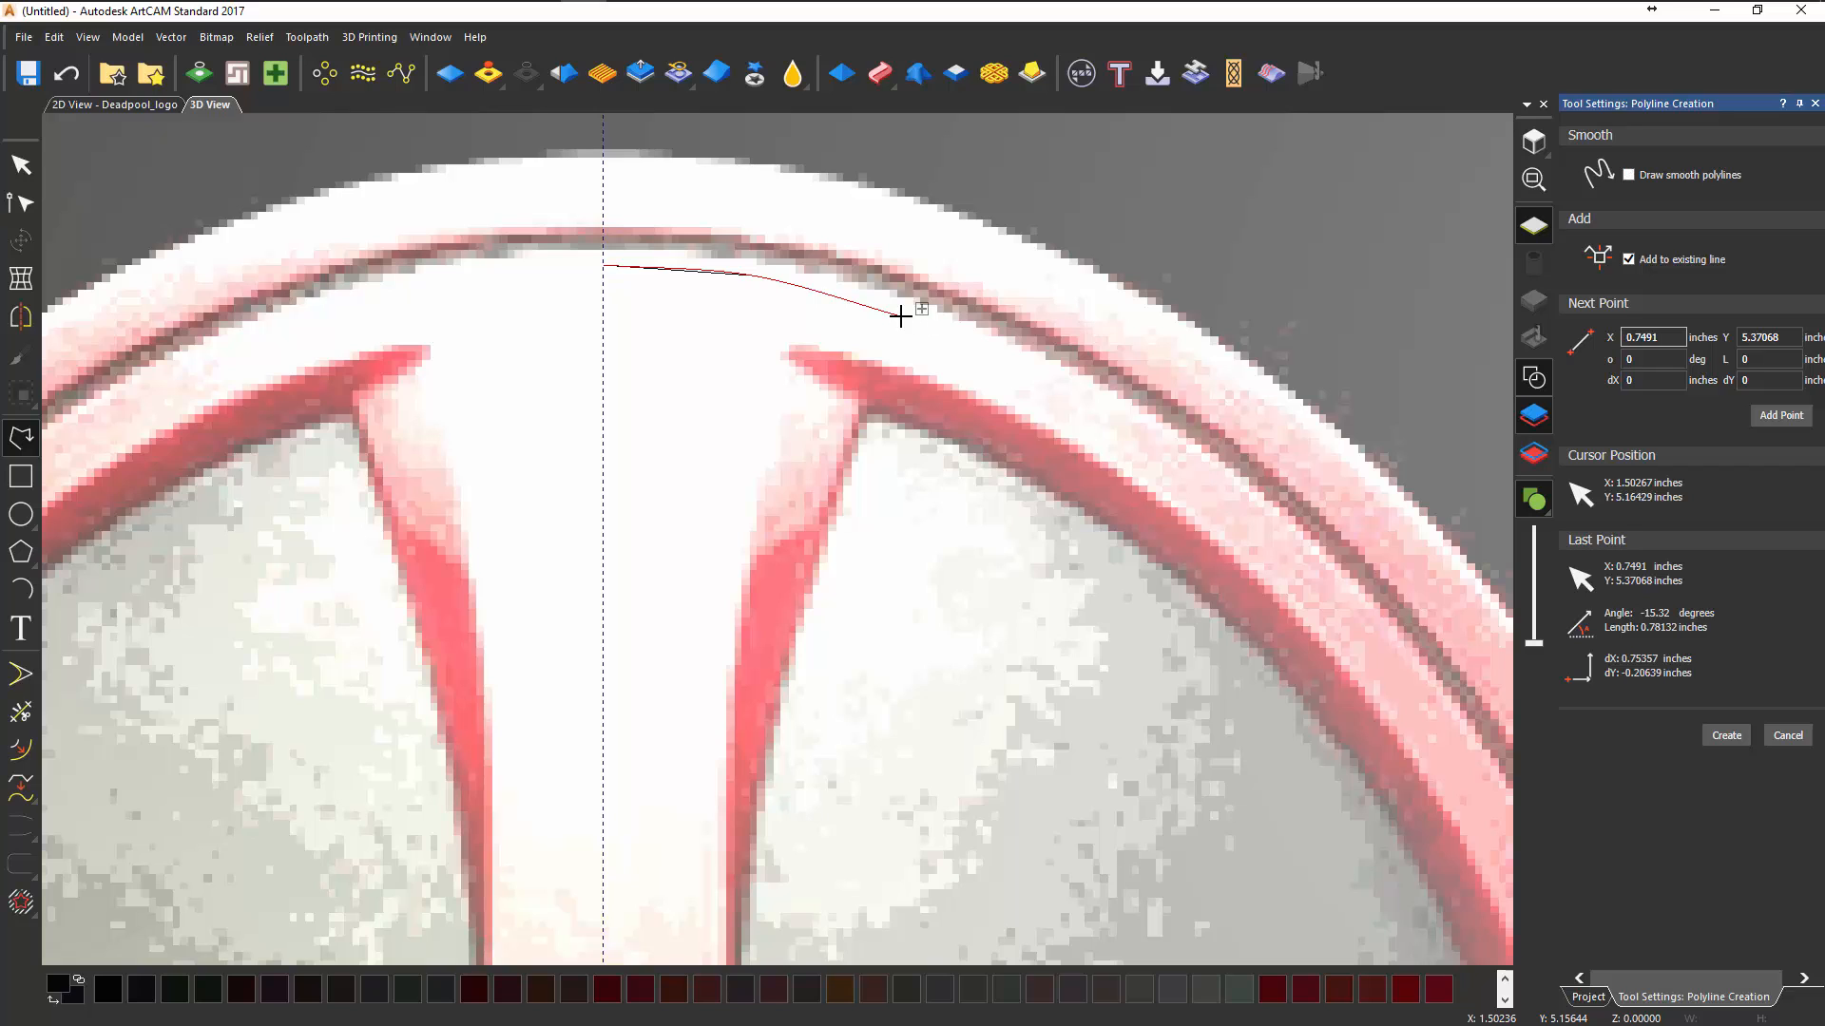
{"action": "left_click", "coordinate": [902, 315]}
- Continue the polyline as a smooth curve down the right edge of the red middle bar to its flared lower end
{"action": "key", "text": "s"}
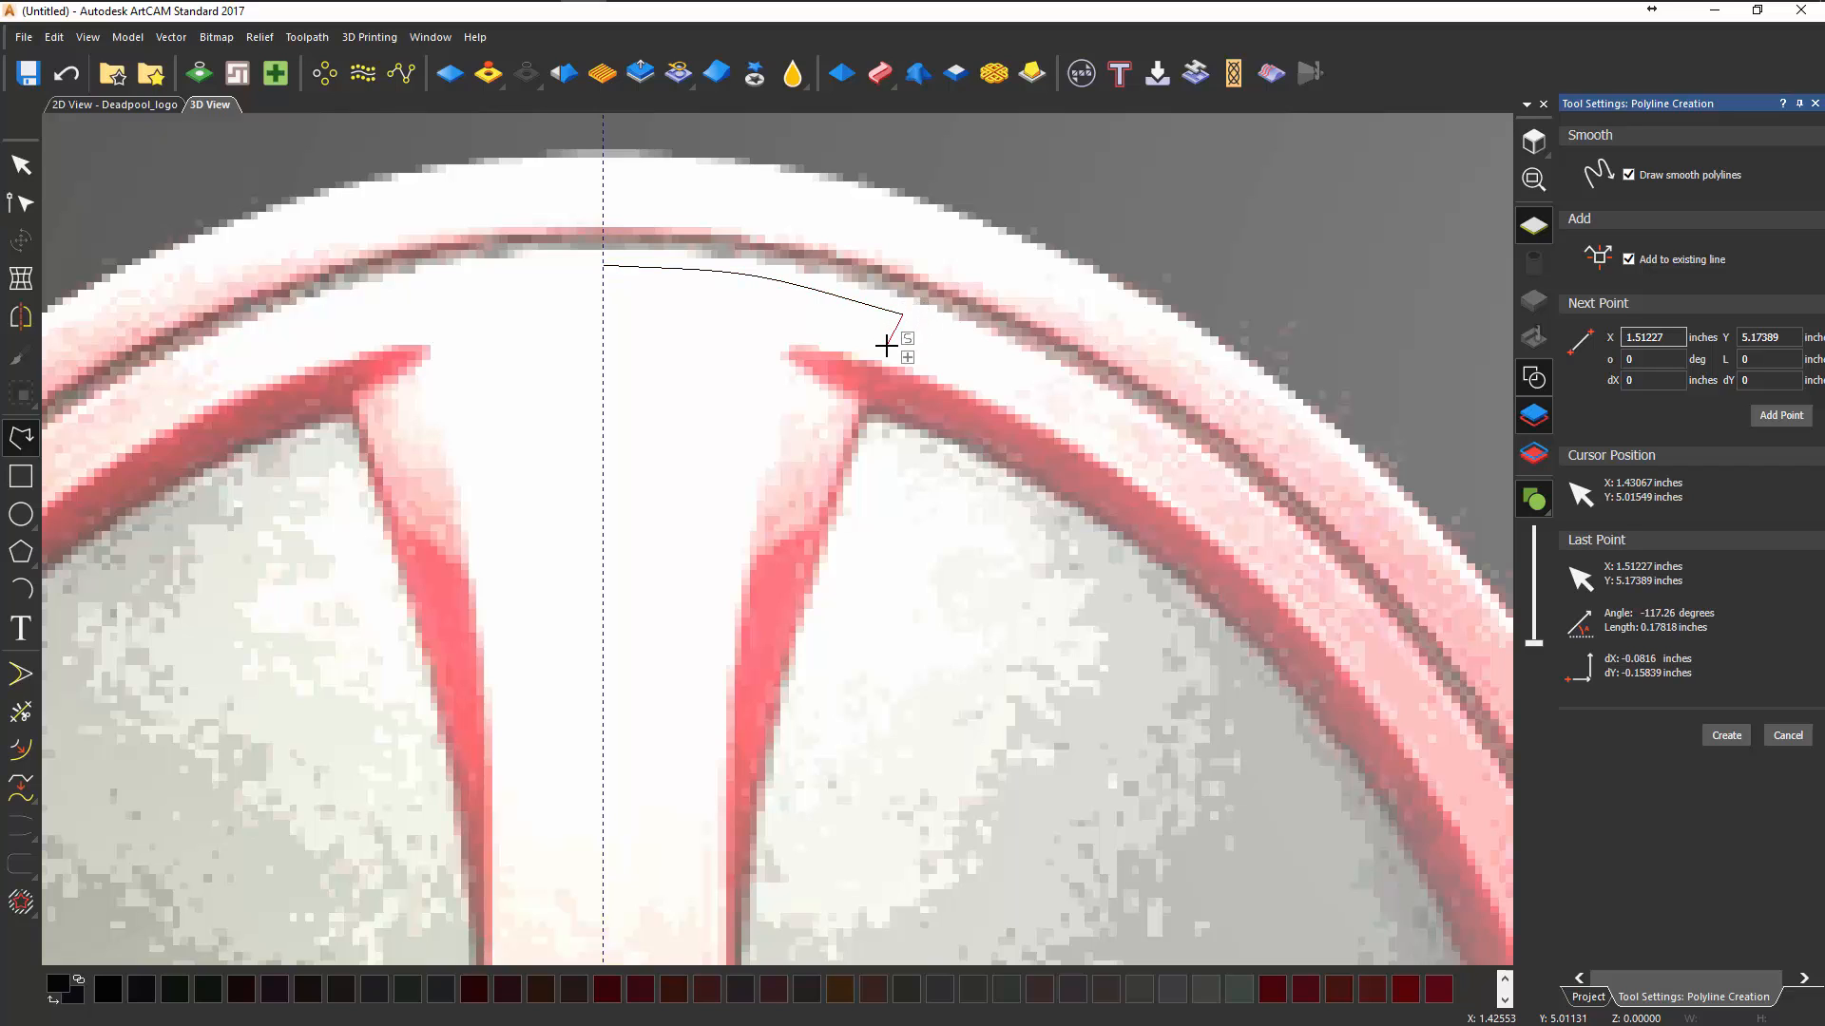
{"action": "left_click", "coordinate": [866, 426]}
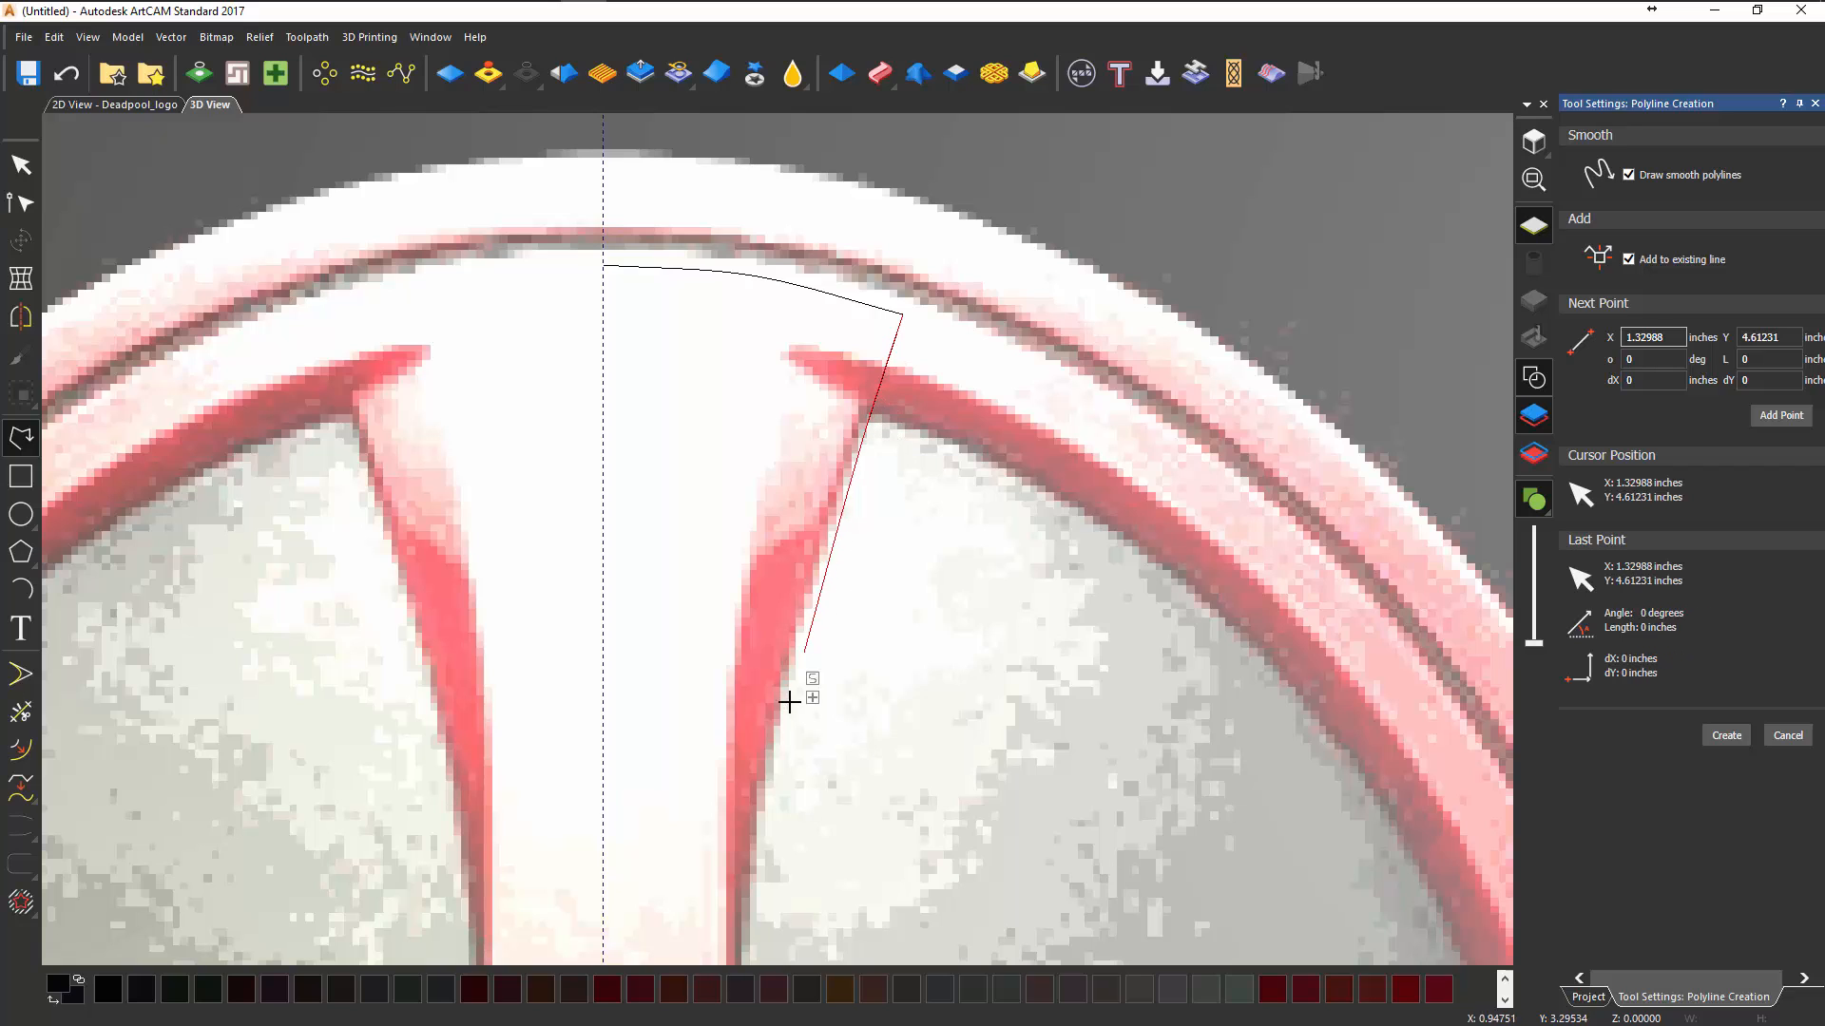
{"action": "left_click", "coordinate": [758, 865]}
{"action": "middle_click_drag", "start_coordinate": [808, 885], "coordinate": [835, 253]}
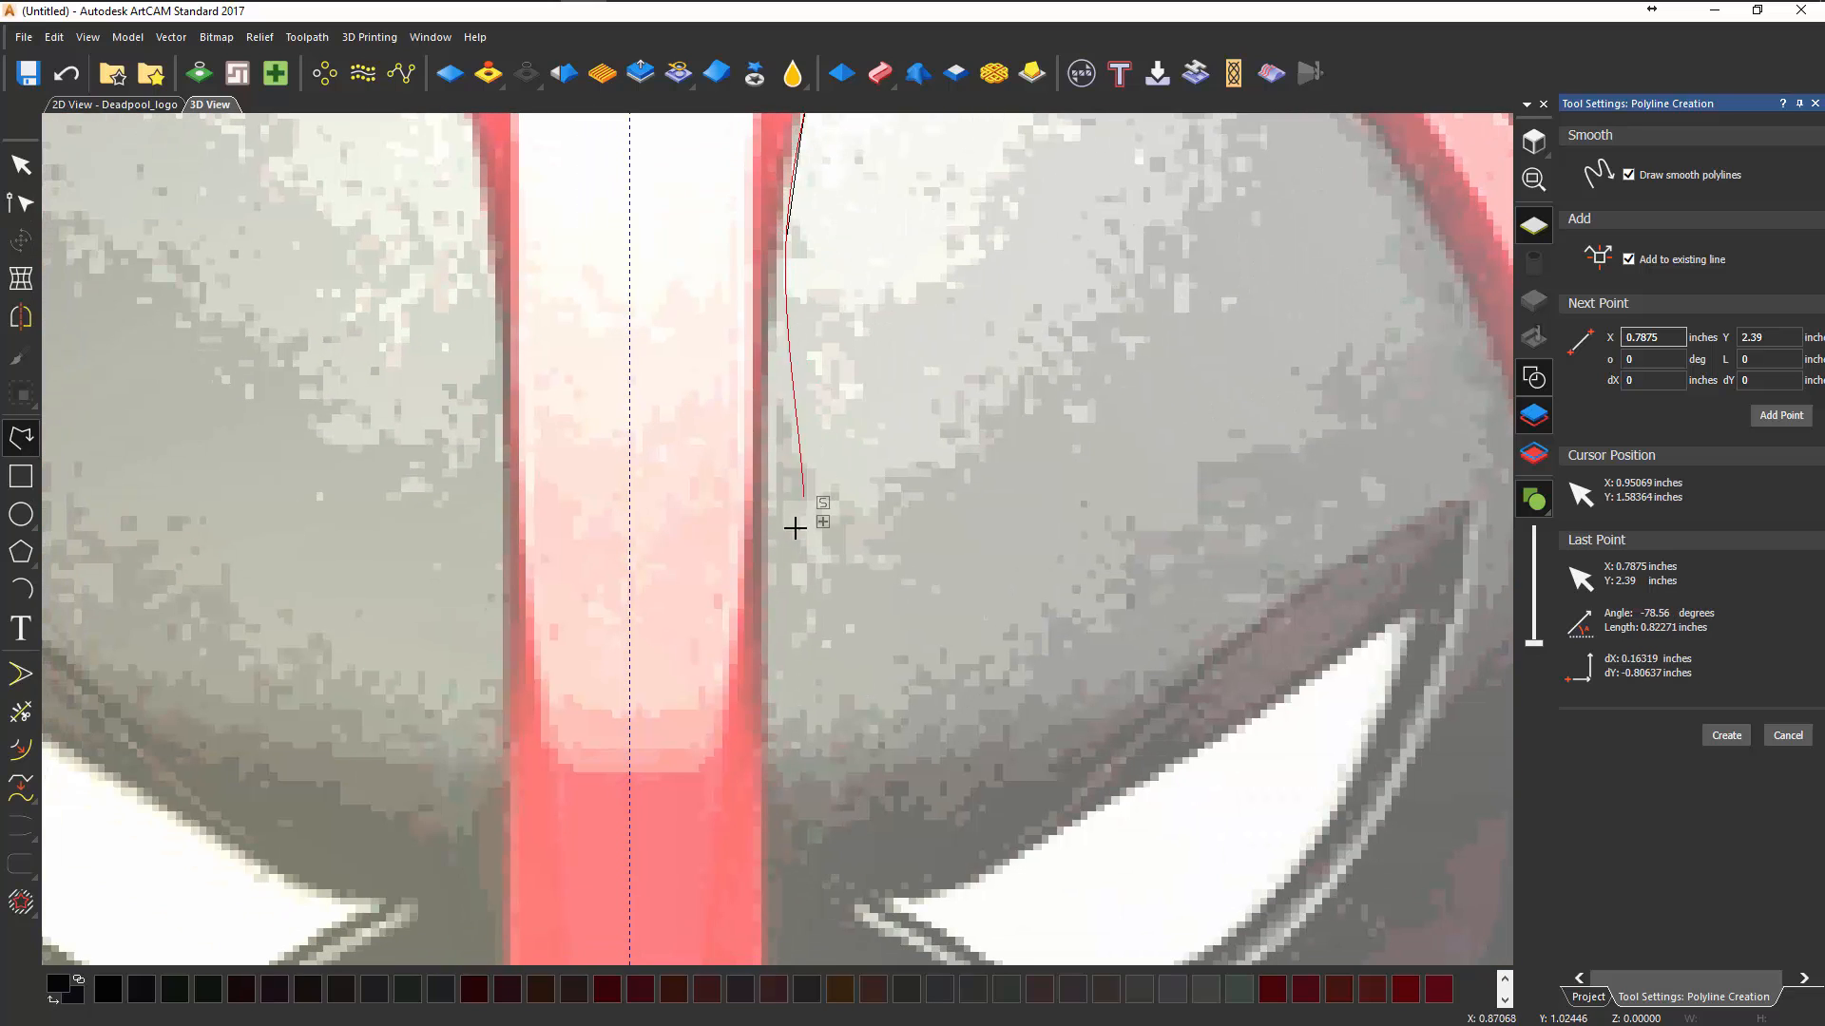
{"action": "left_click", "coordinate": [769, 625]}
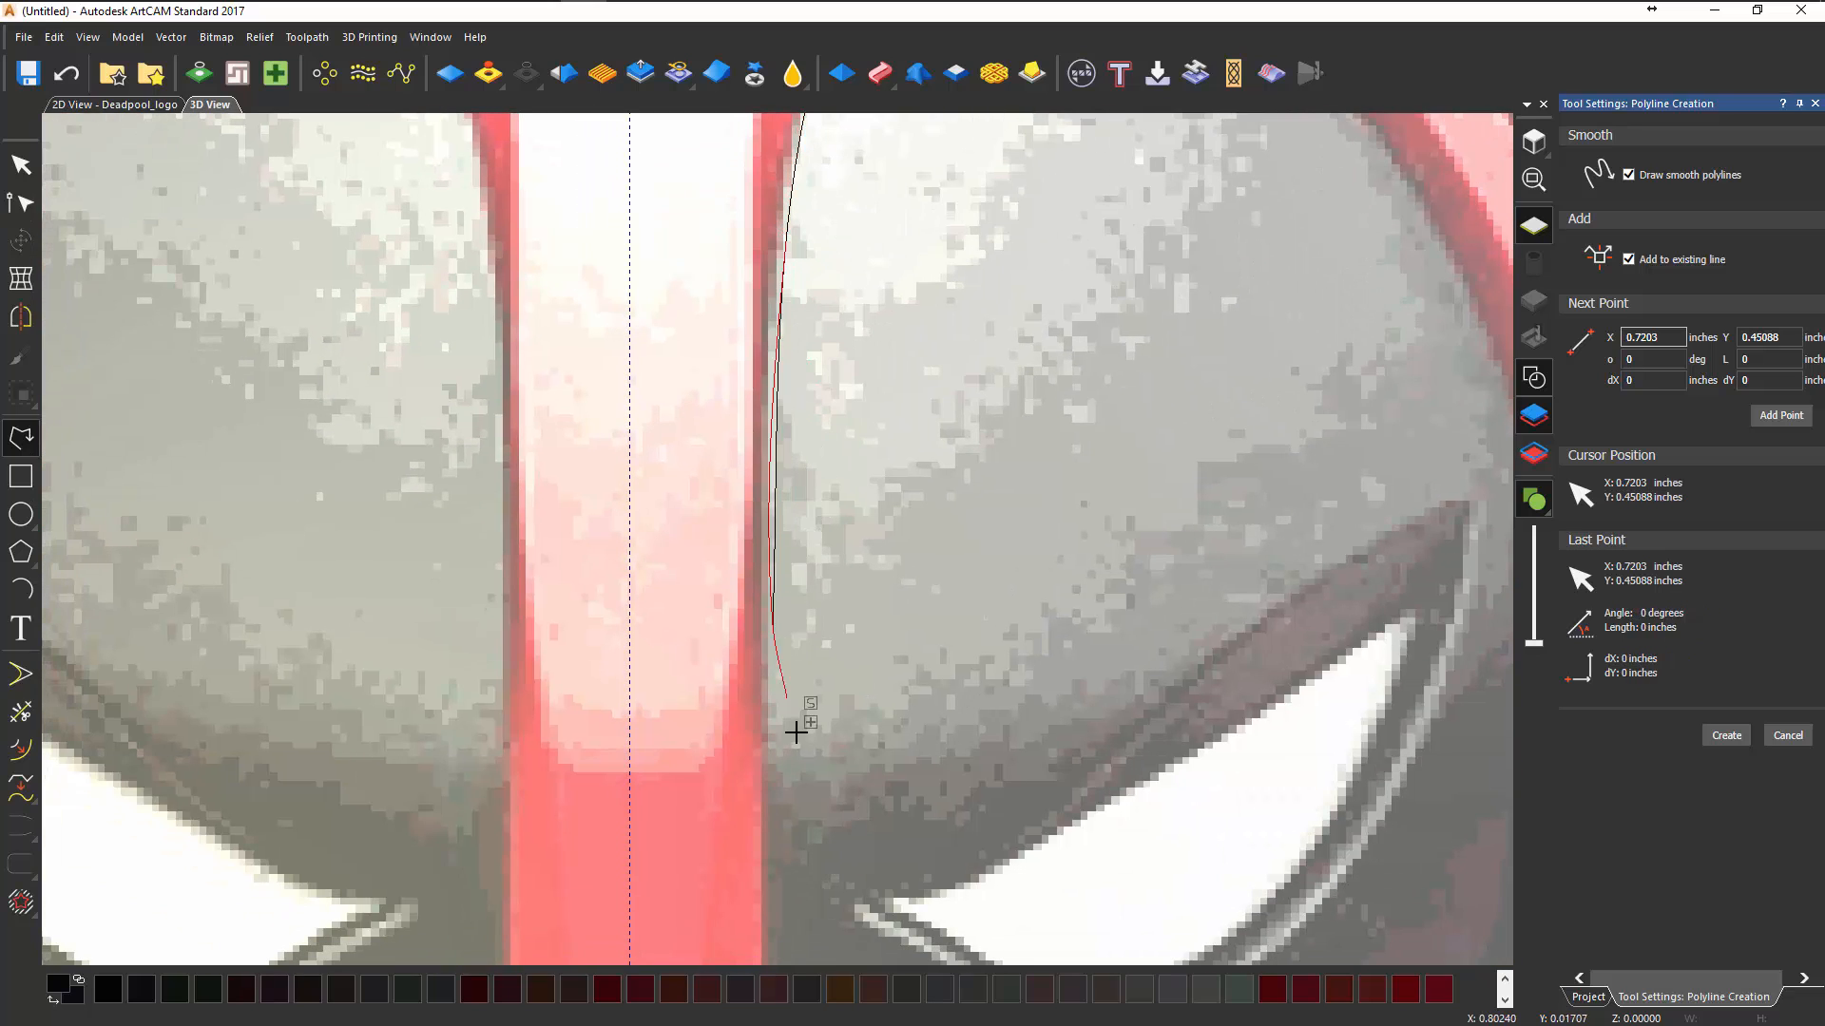
{"action": "middle_click_drag", "start_coordinate": [802, 802], "coordinate": [775, 150]}
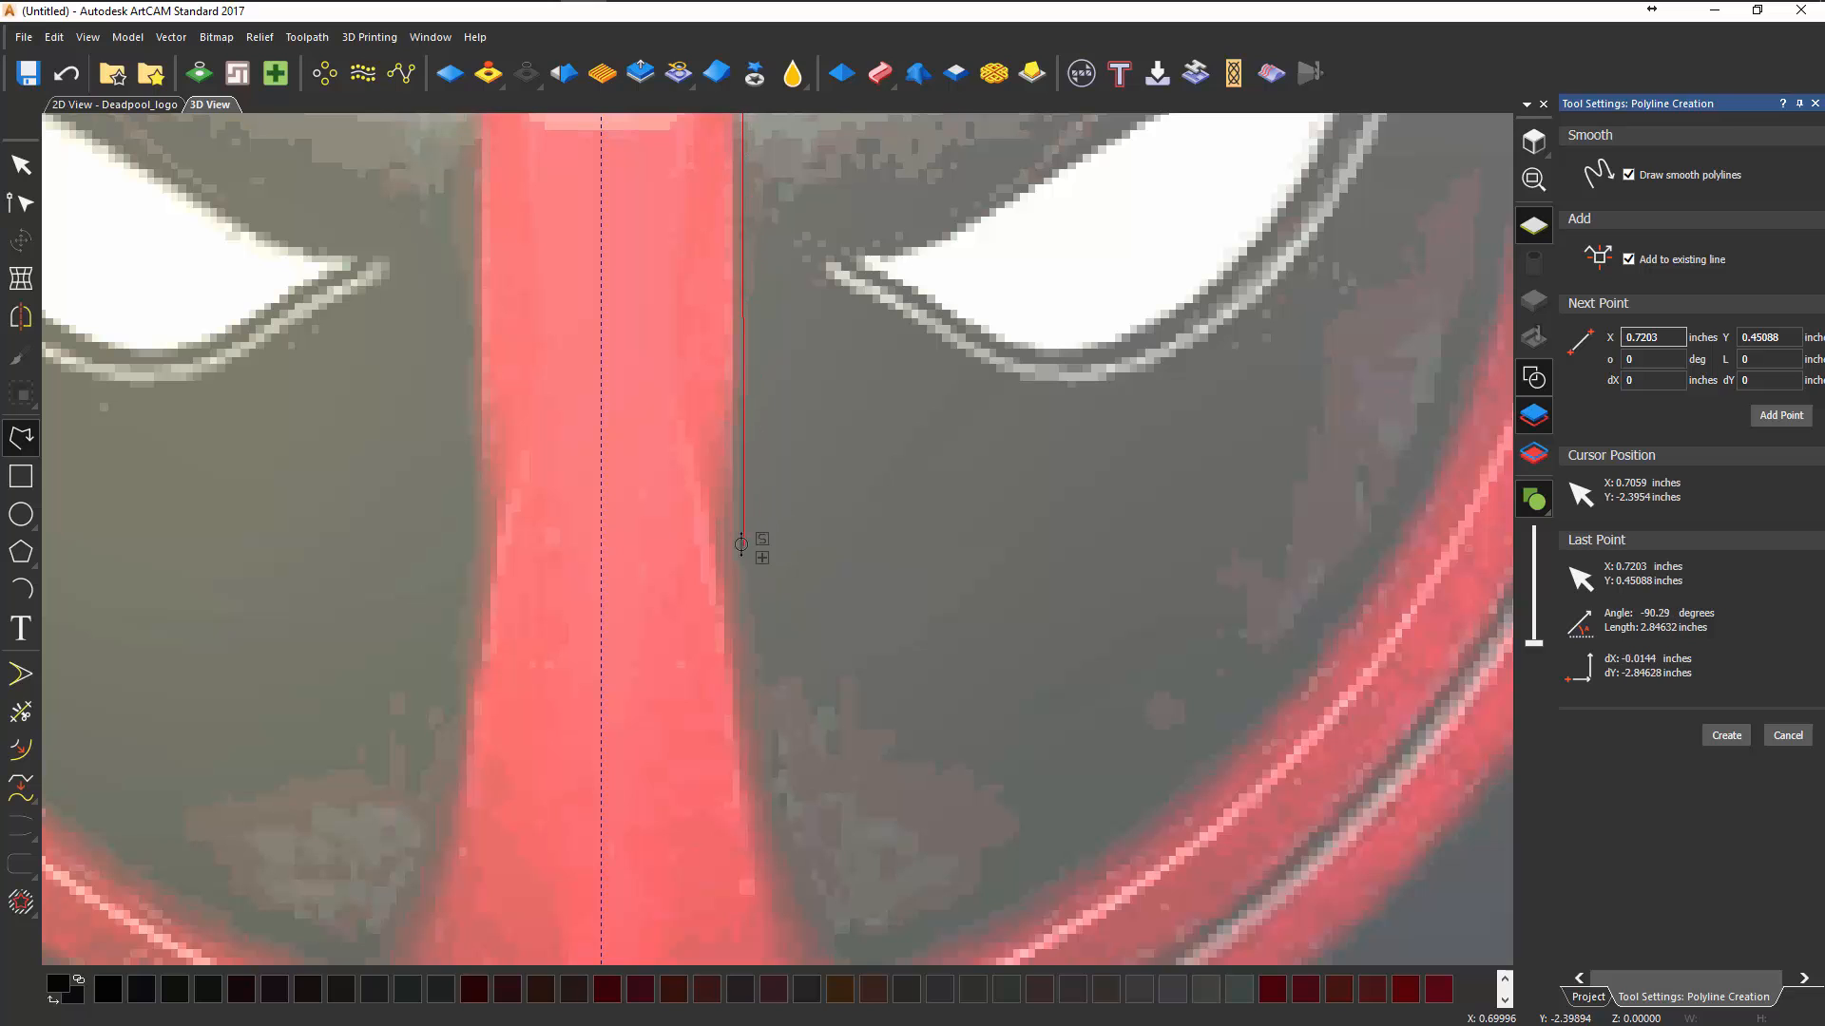
{"action": "left_click", "coordinate": [740, 570]}
{"action": "left_click", "coordinate": [767, 766]}
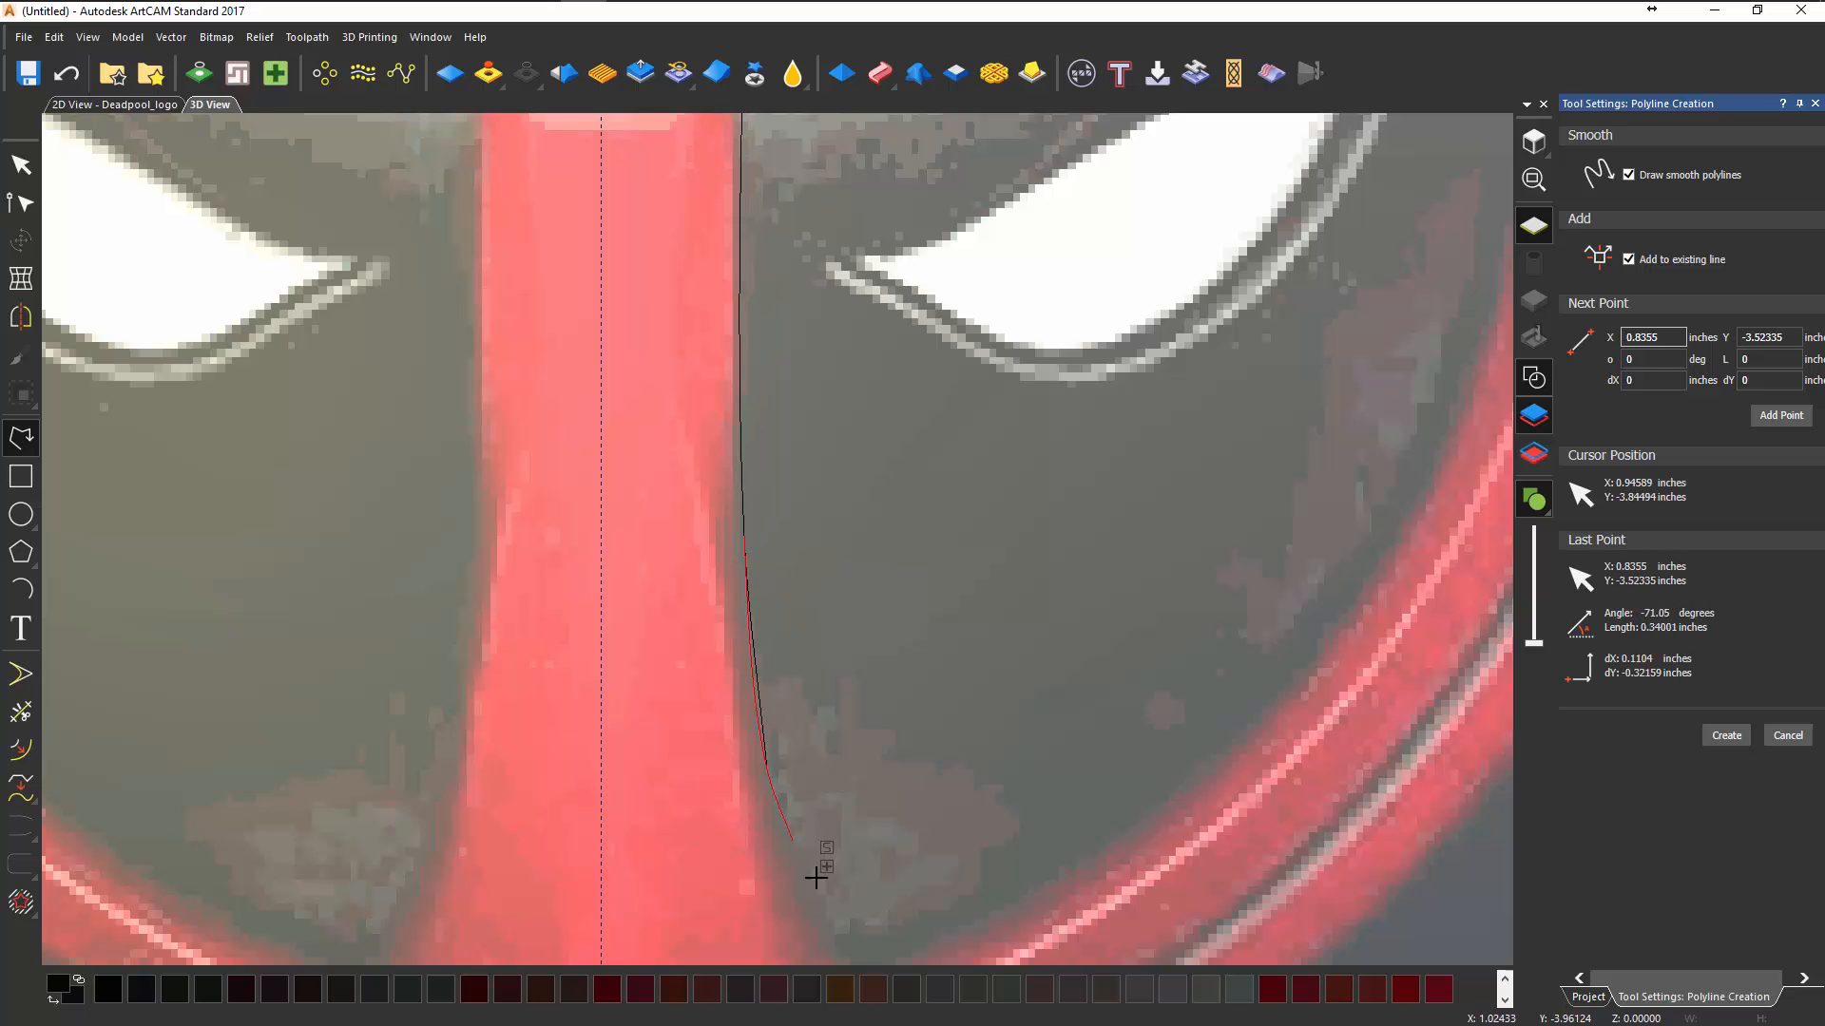
{"action": "left_click", "coordinate": [827, 935]}
- Finish the polyline with a corner at about X 1.70, Y -4.93 and a smooth curve back to the guideline at about Y -5.21
{"action": "middle_click_drag", "start_coordinate": [826, 935], "coordinate": [732, 513]}
{"action": "left_click", "coordinate": [741, 542]}
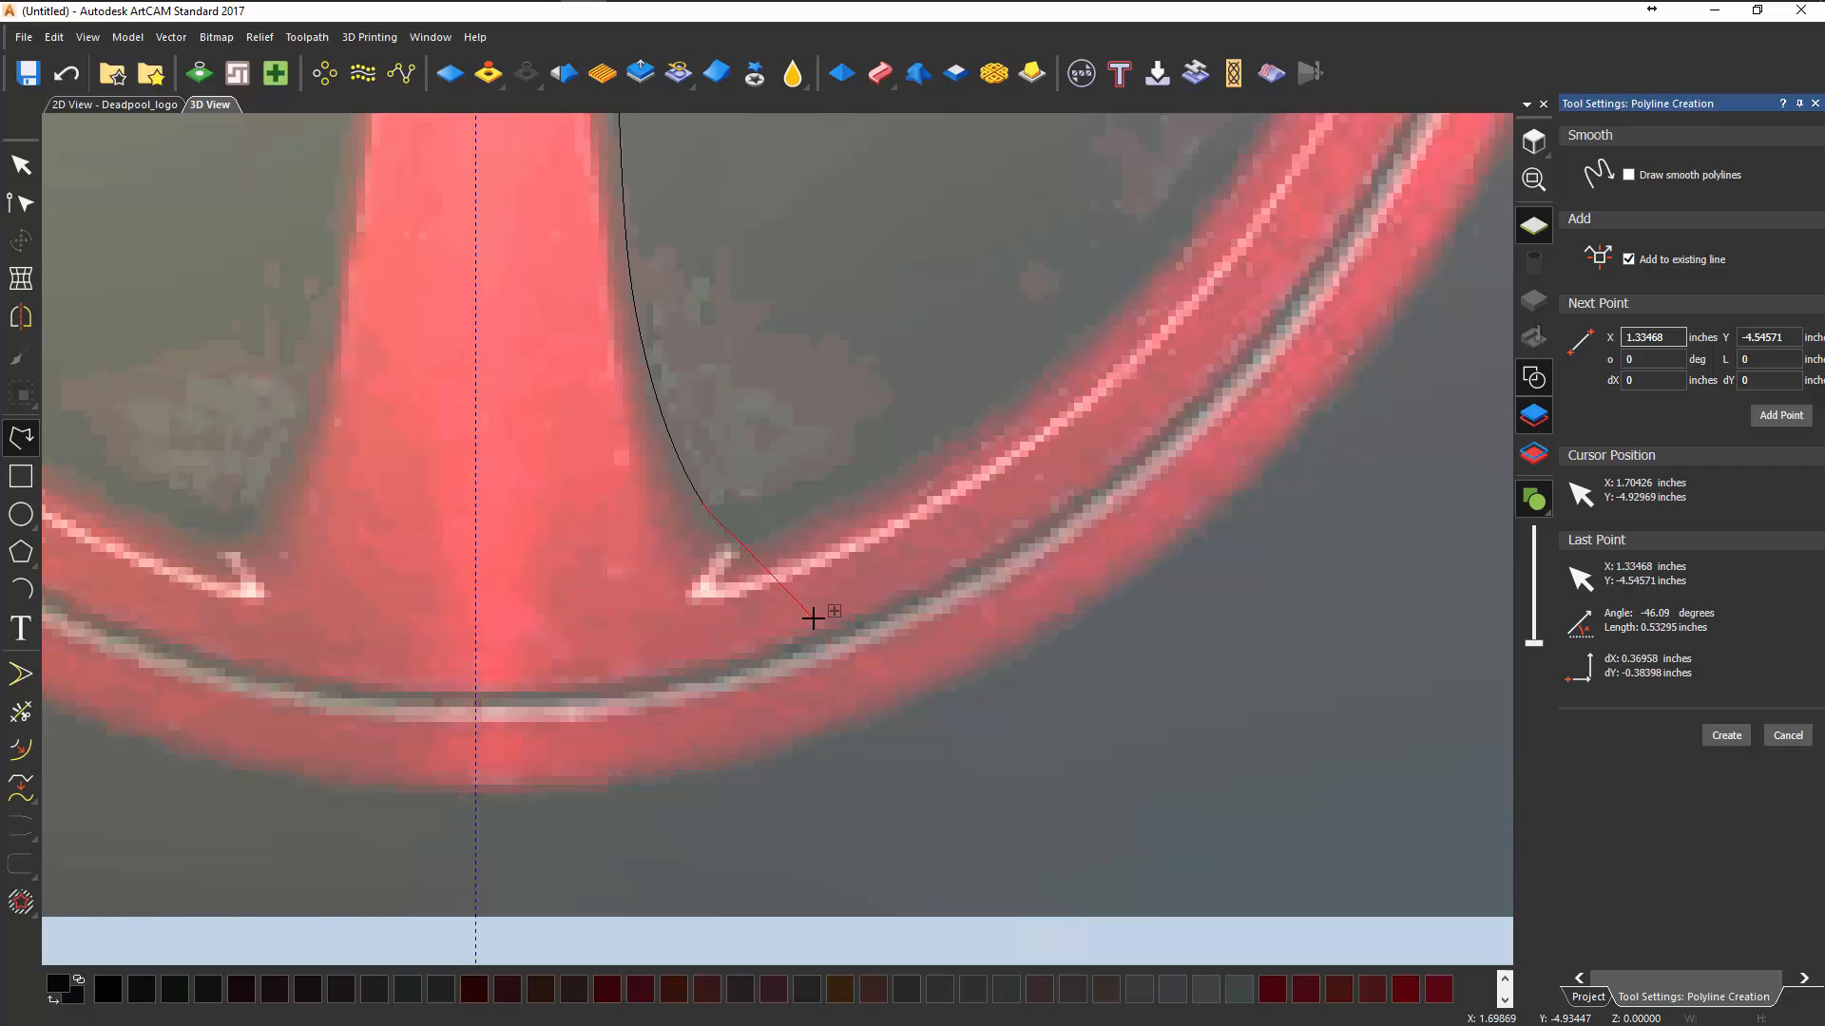
{"action": "left_click", "coordinate": [811, 618]}
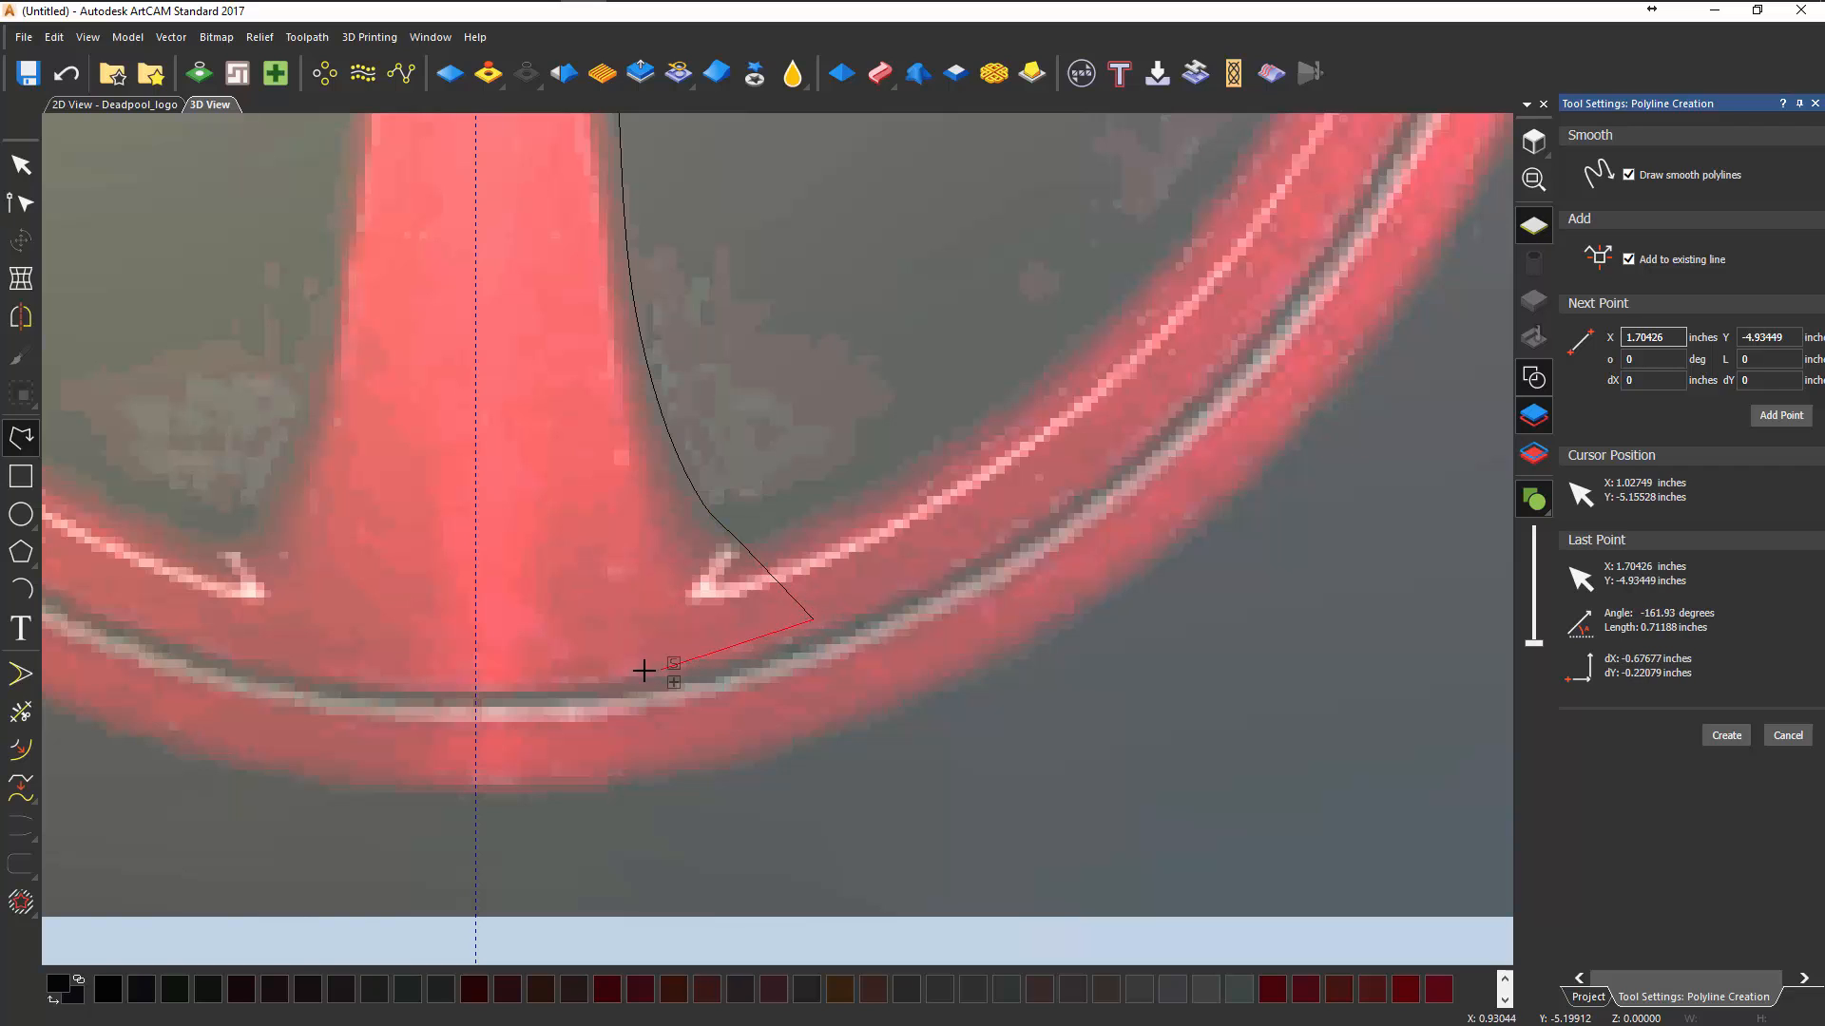
{"action": "key", "text": "s"}
{"action": "left_click", "coordinate": [604, 675]}
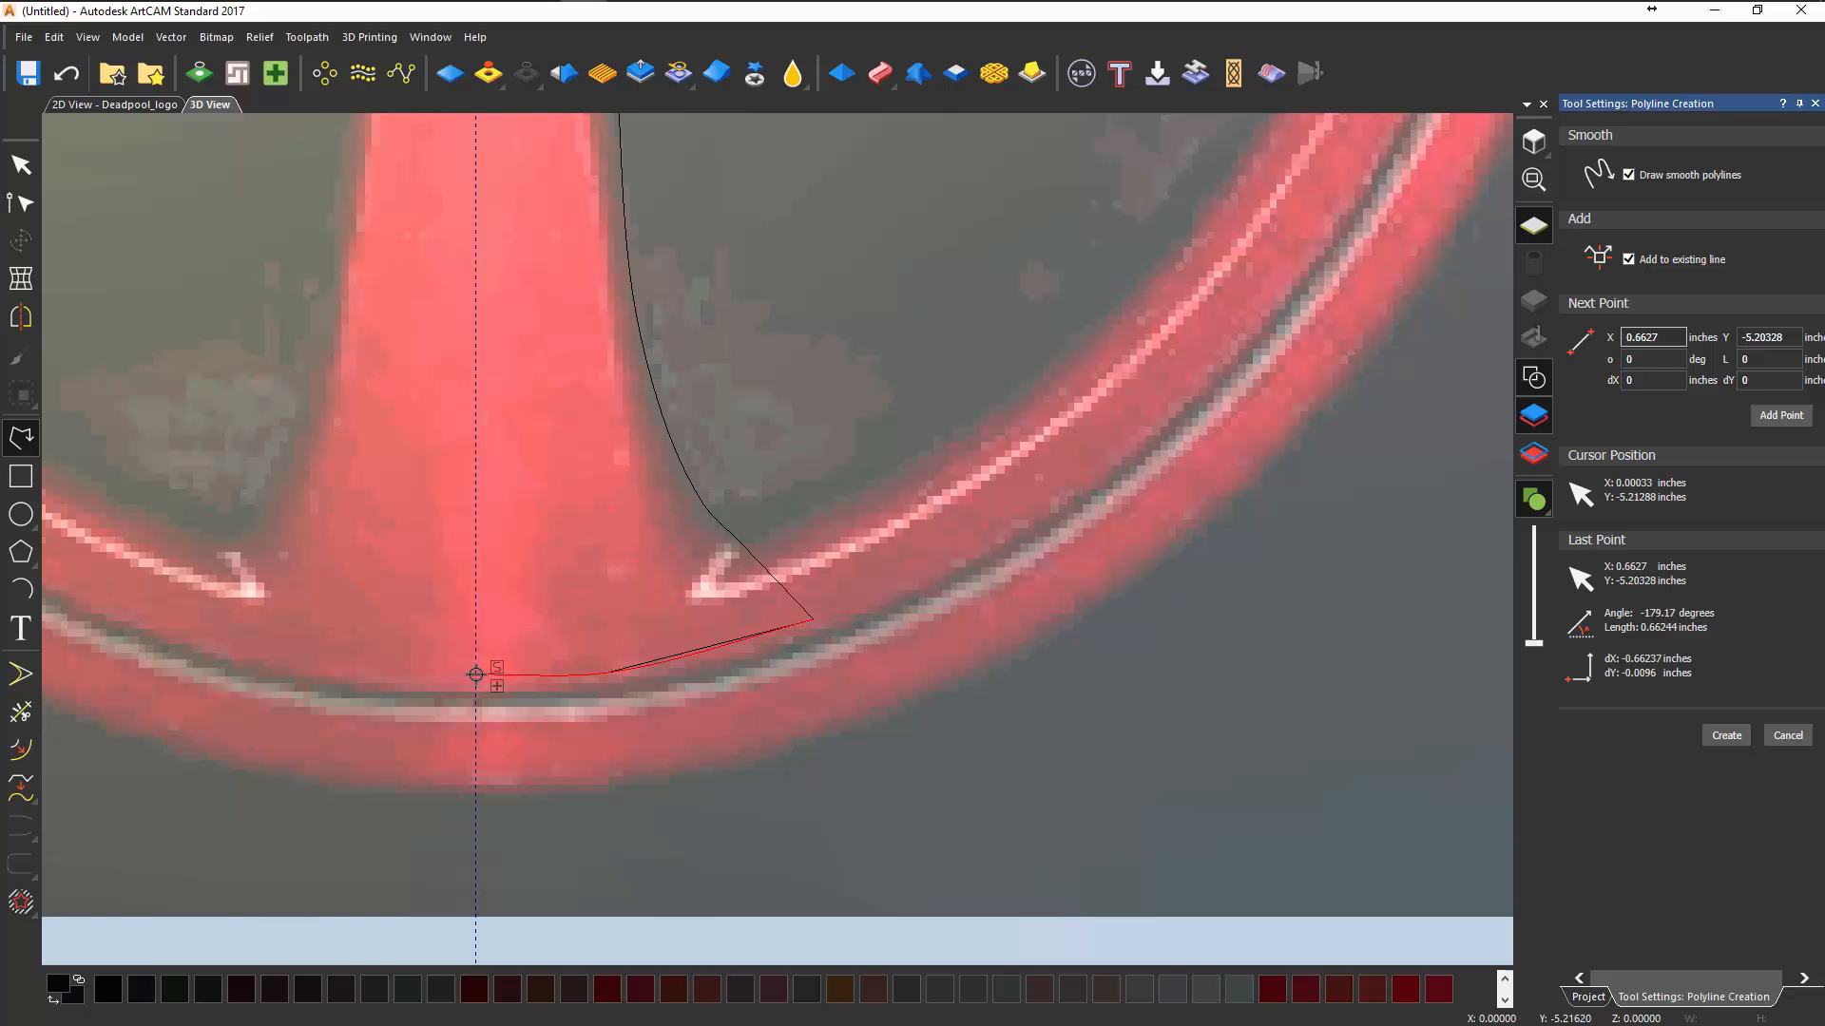
{"action": "left_click", "coordinate": [476, 675]}
{"action": "scroll", "coordinate": [499, 656], "scroll_direction": "down", "scroll_amount": 2}
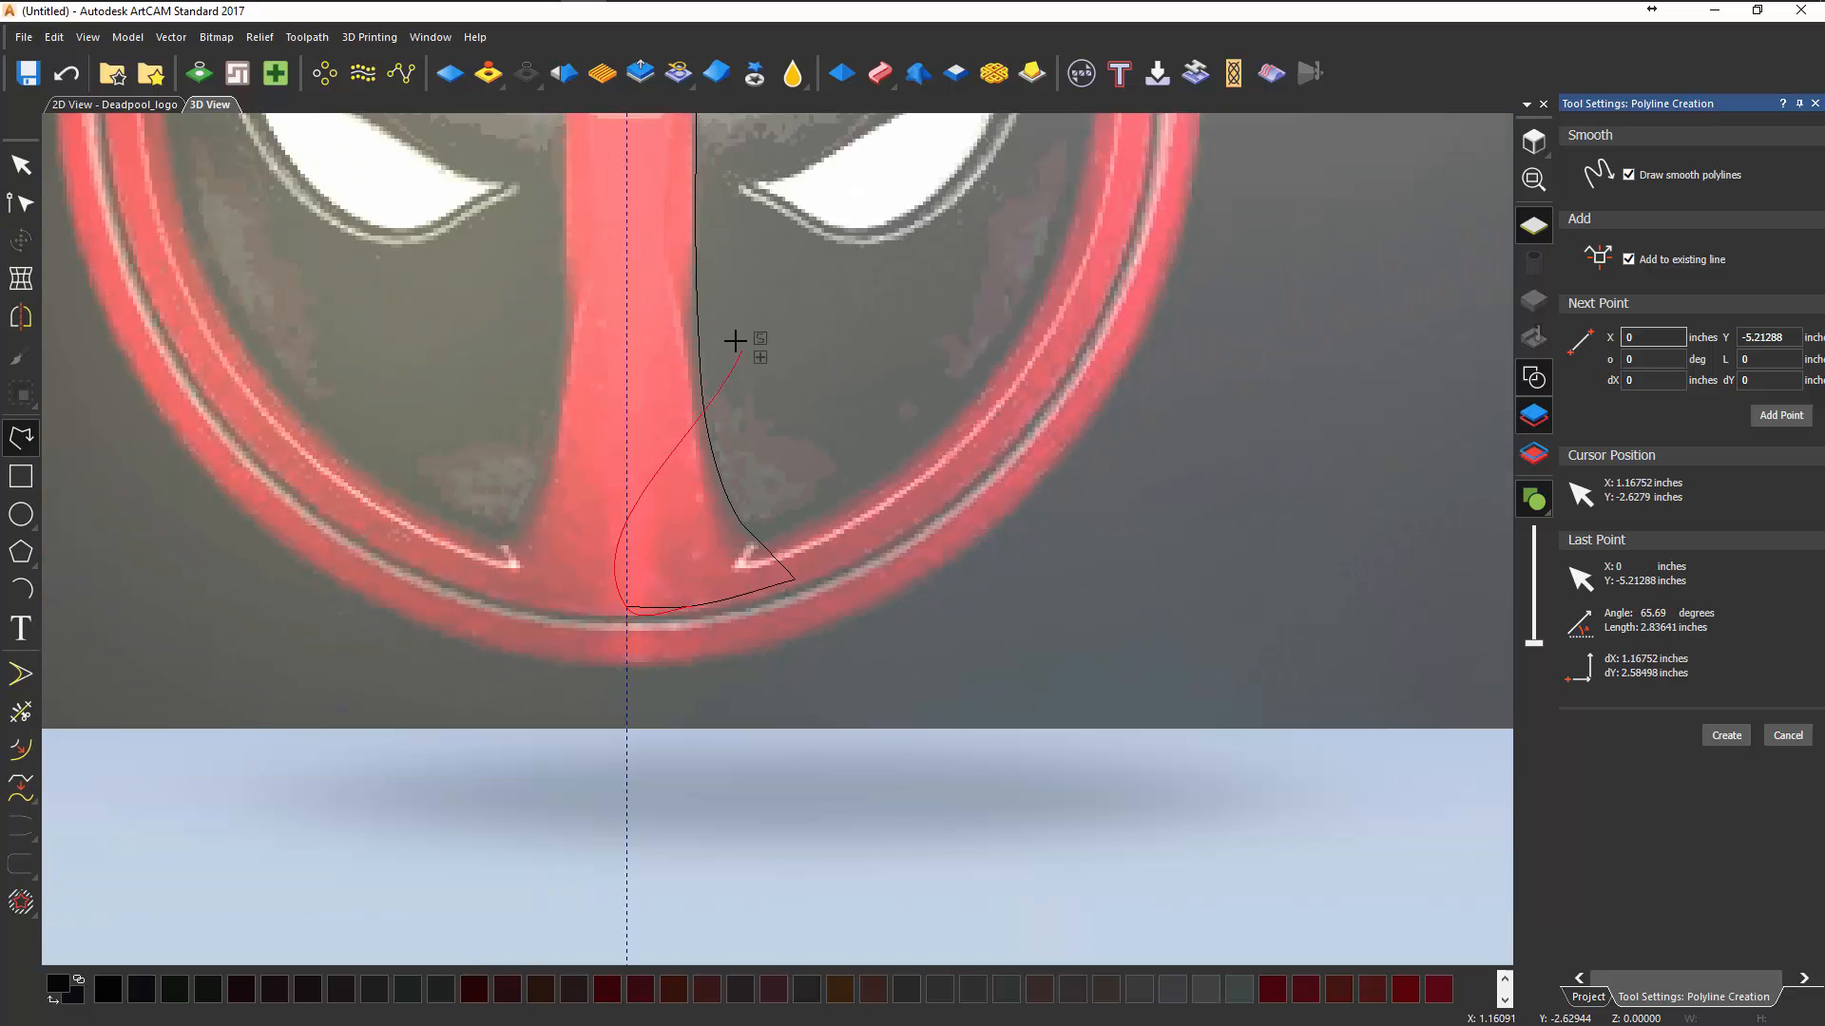
{"action": "middle_click_drag", "start_coordinate": [642, 305], "coordinate": [739, 408]}
{"action": "key", "text": "Escape"}
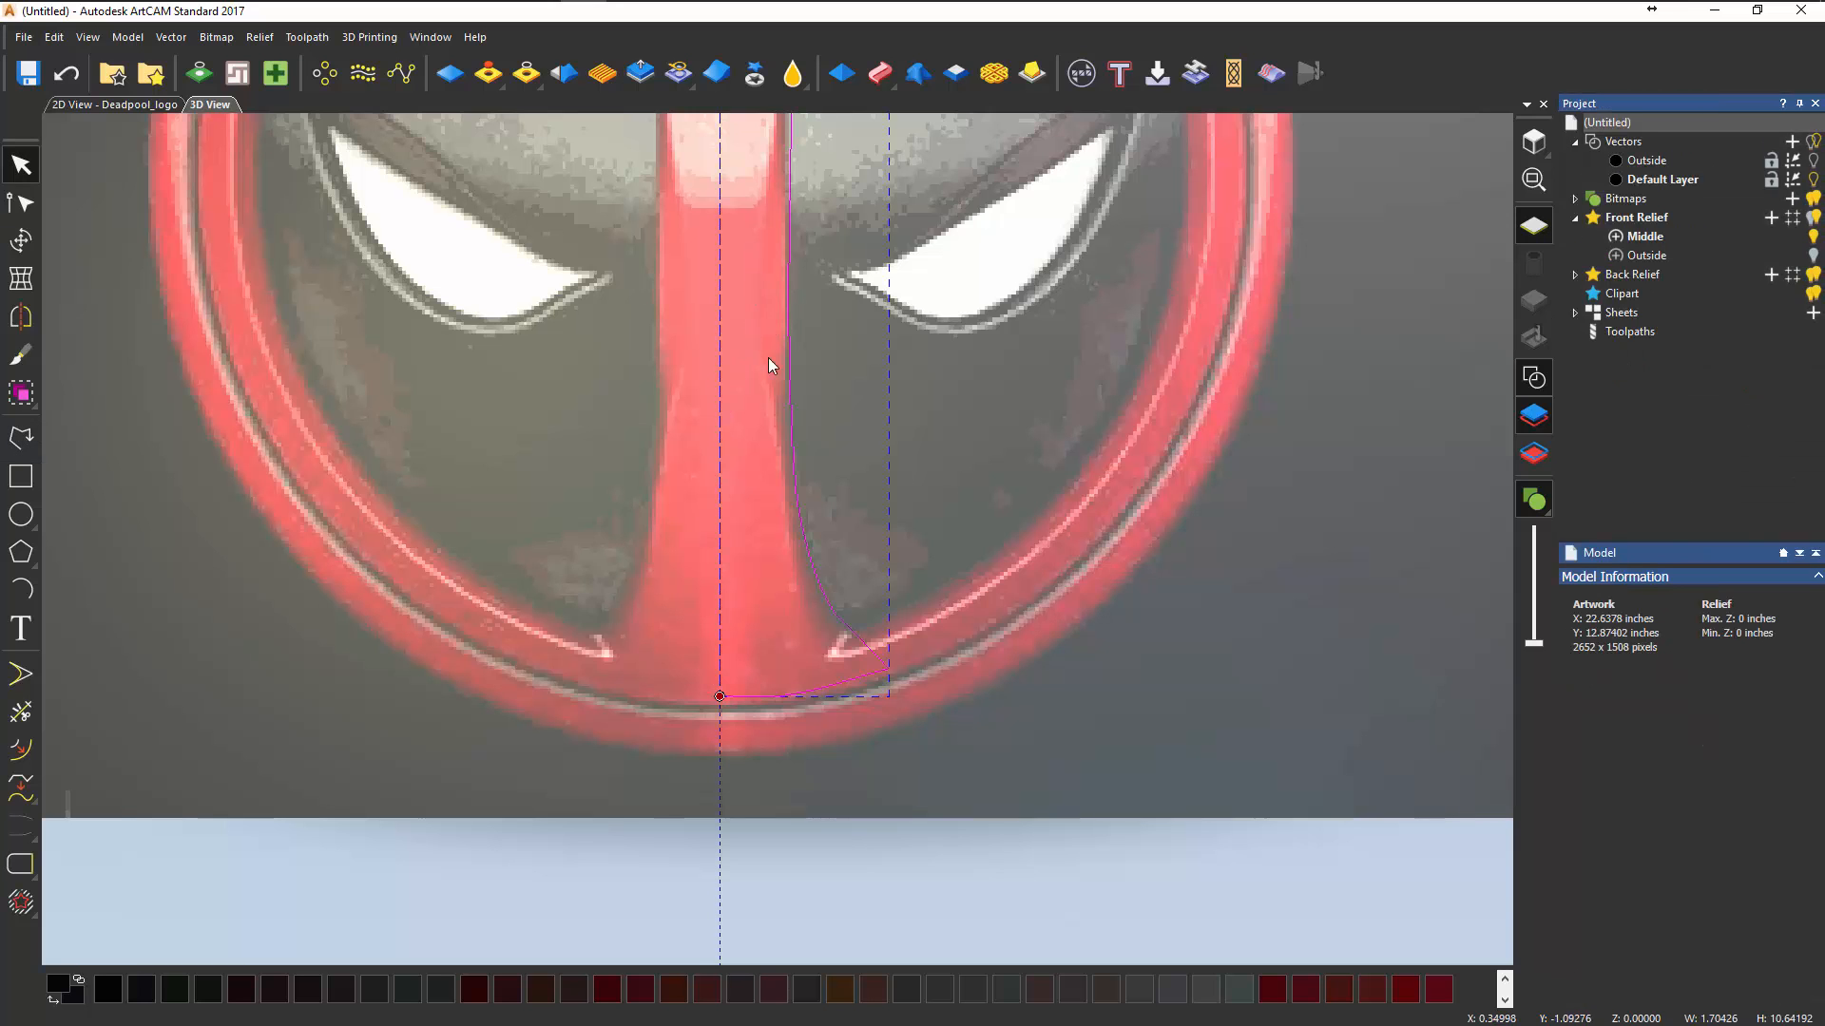
- Check the traced half outline against the logo and slightly adjust the node beside the bar's flared lower right corner
{"action": "scroll", "coordinate": [839, 774], "scroll_direction": "down", "scroll_amount": 3}
{"action": "scroll", "coordinate": [842, 772], "scroll_direction": "up", "scroll_amount": 5}
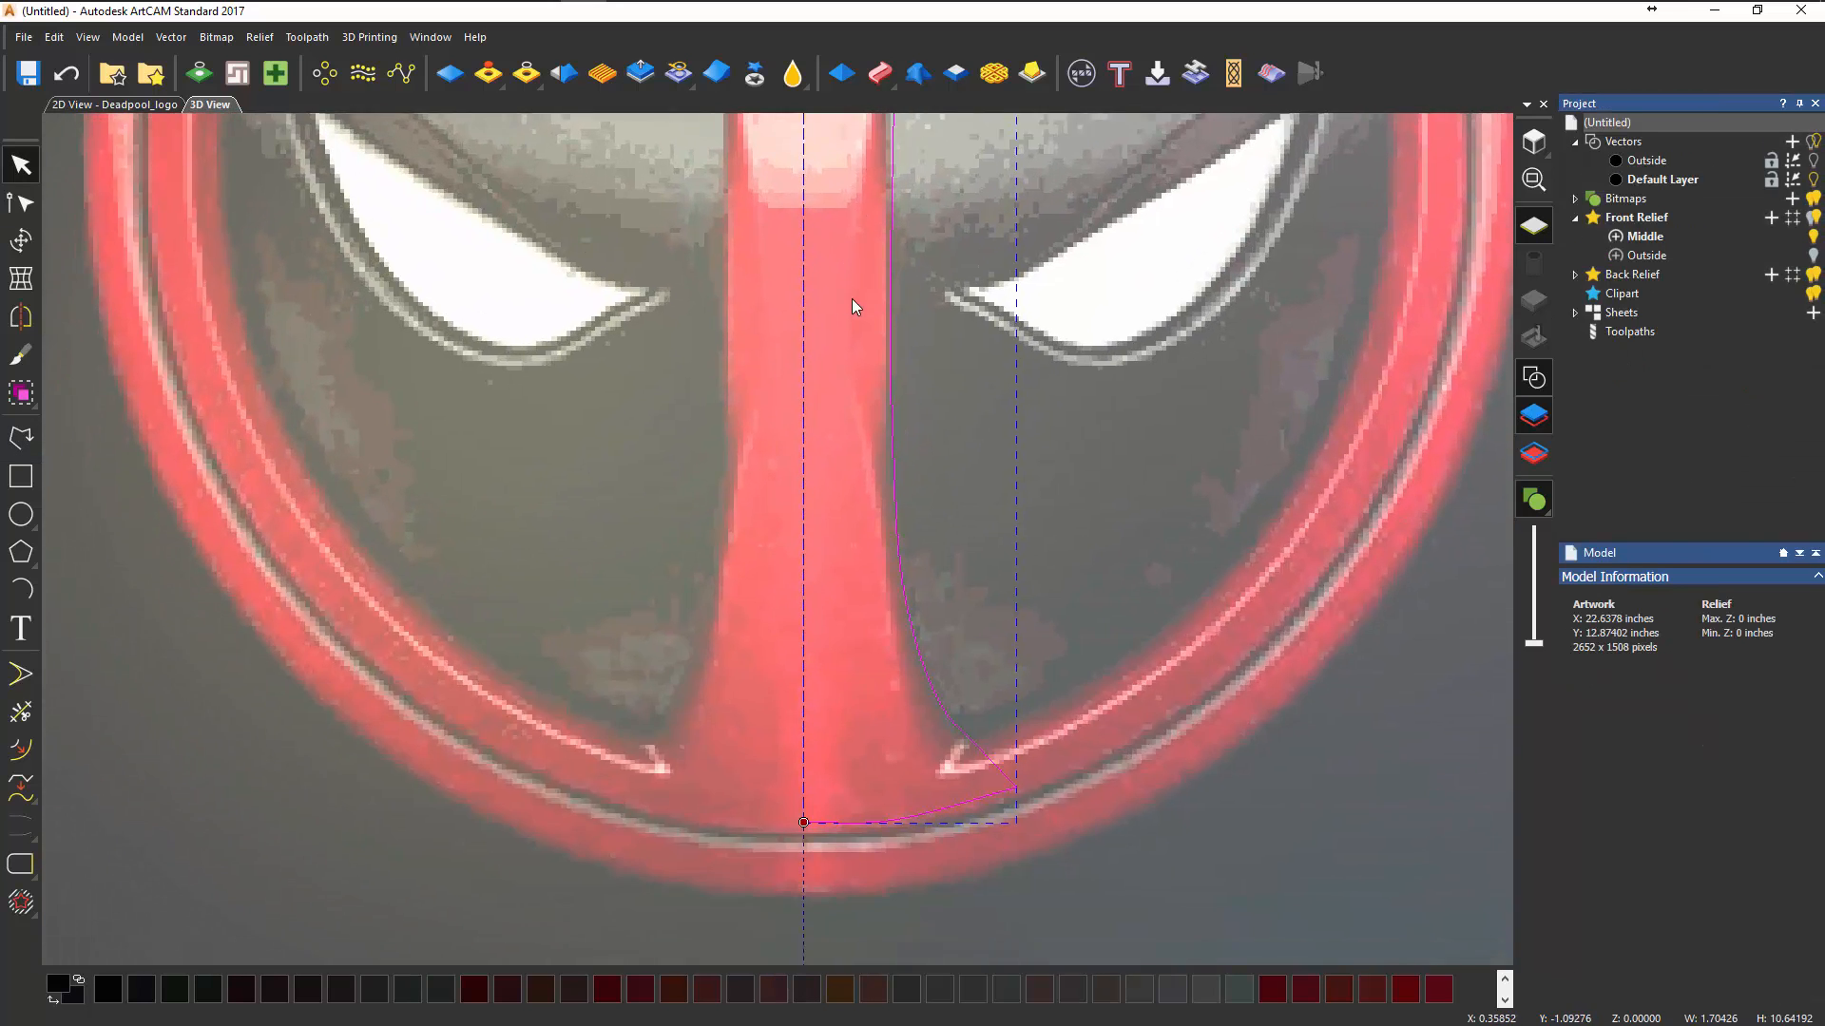
{"action": "middle_click_drag", "start_coordinate": [852, 299], "coordinate": [856, 290]}
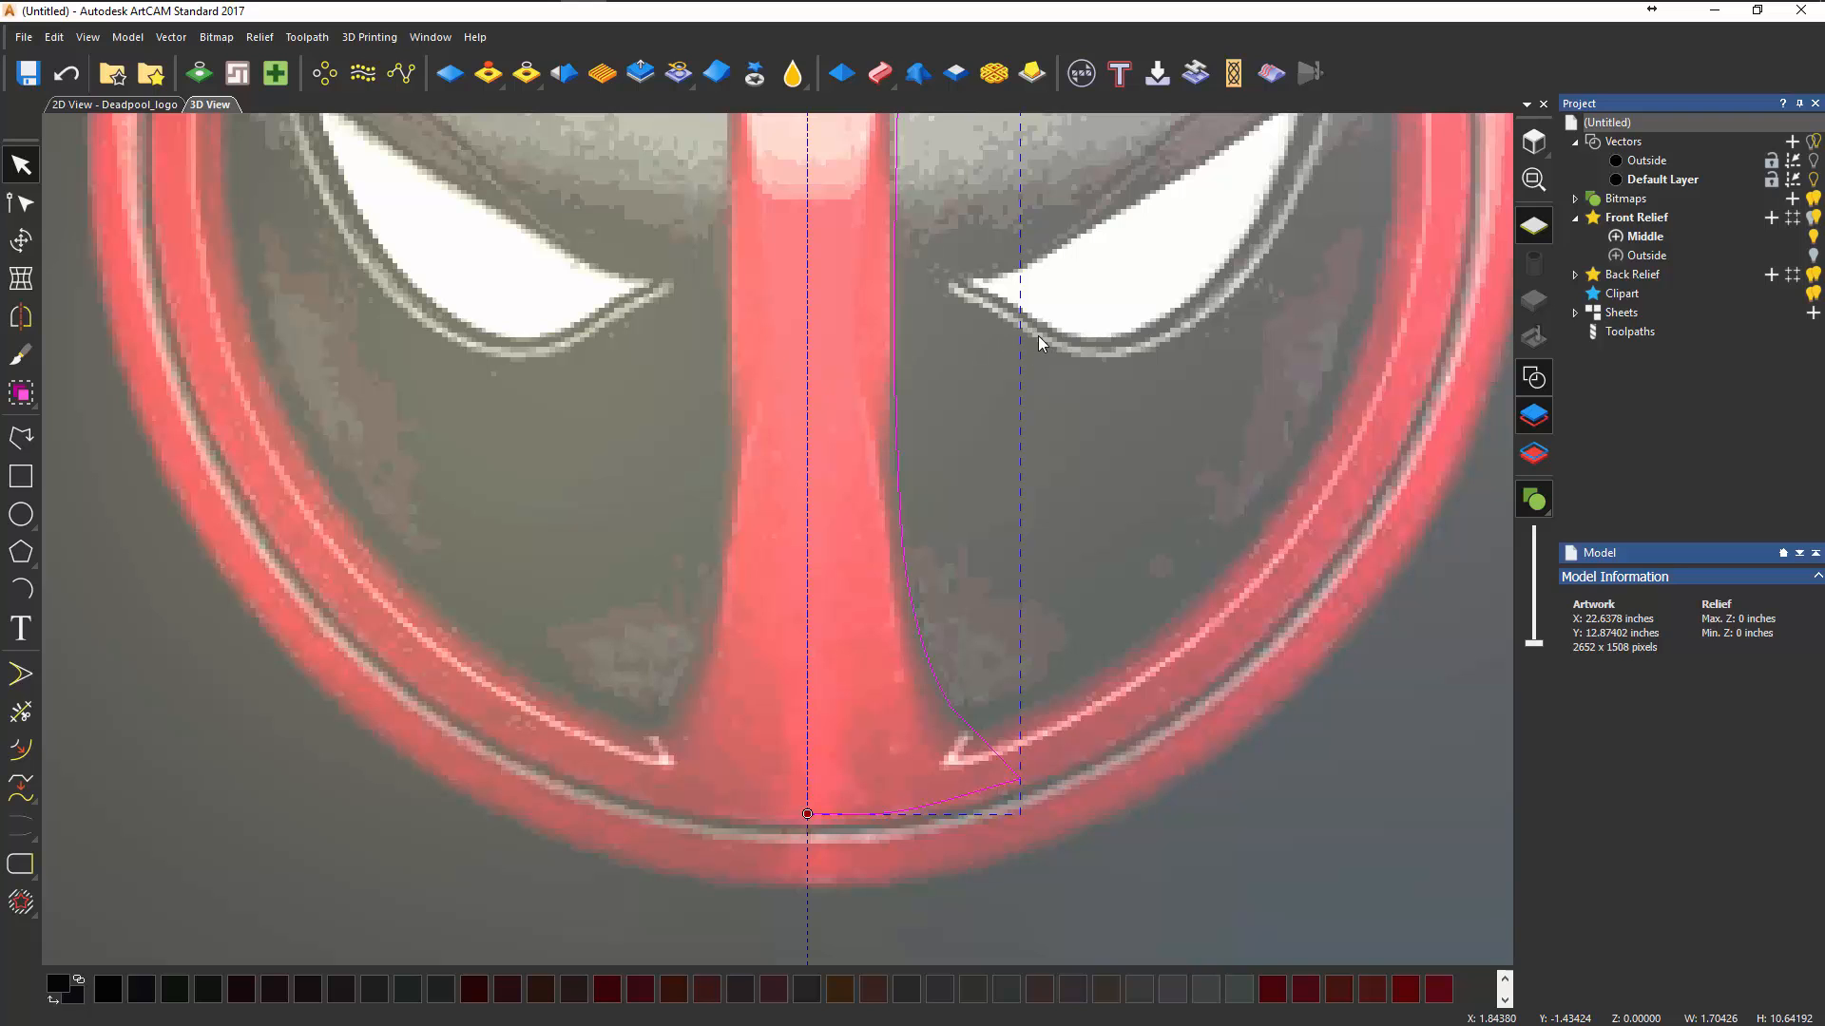
{"action": "middle_click_drag", "start_coordinate": [1014, 242], "coordinate": [912, 878]}
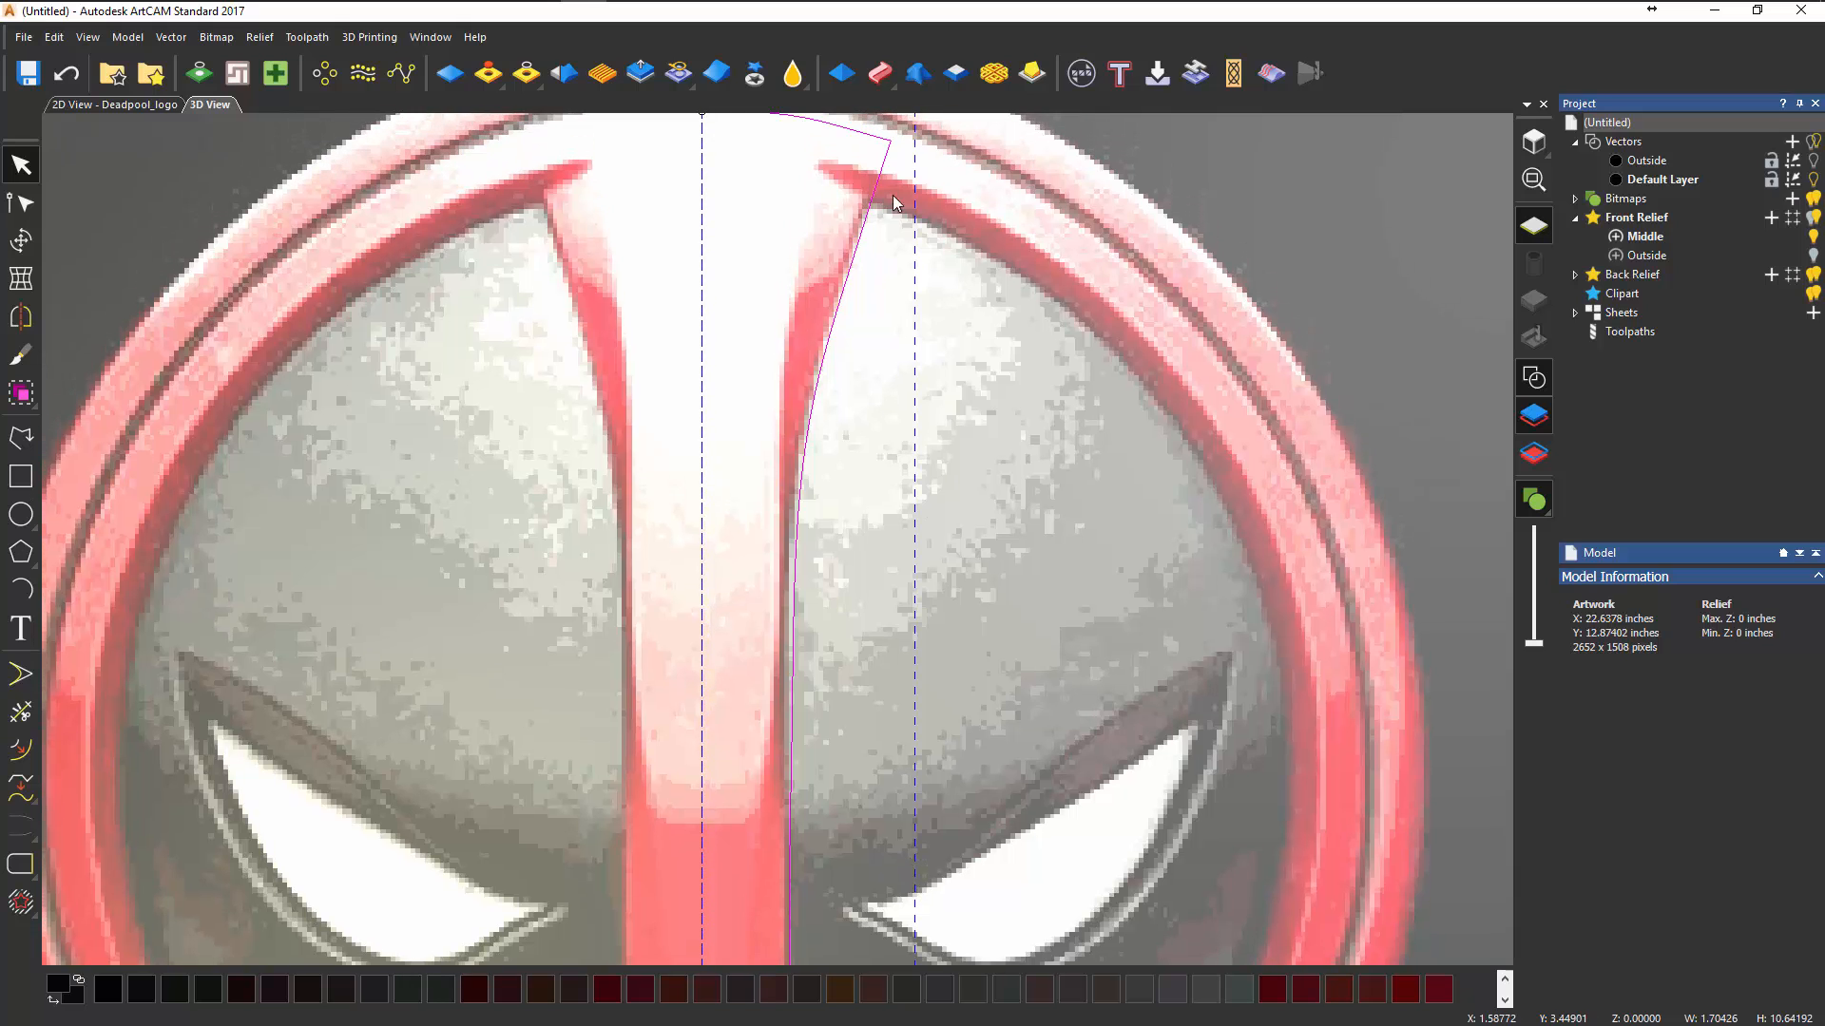
{"action": "middle_click_drag", "start_coordinate": [933, 269], "coordinate": [926, 116]}
{"action": "middle_click_drag", "start_coordinate": [858, 613], "coordinate": [852, 200]}
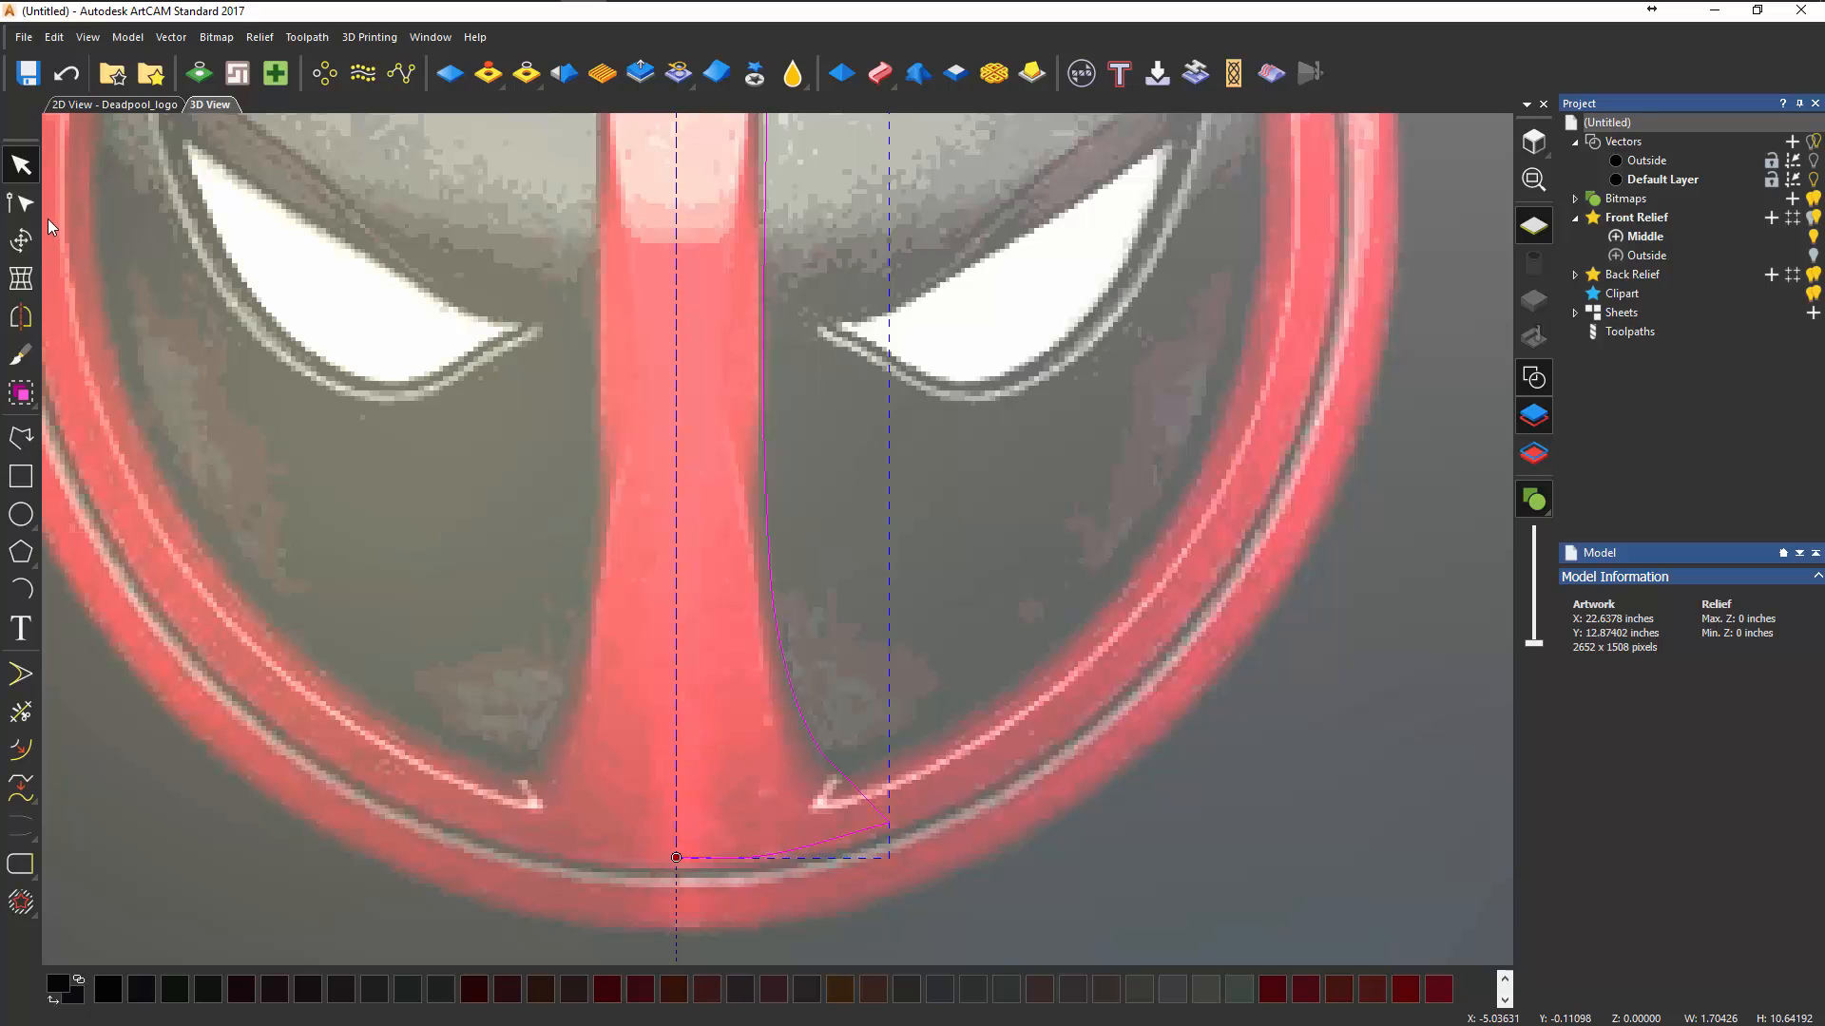
{"action": "left_click", "coordinate": [21, 202]}
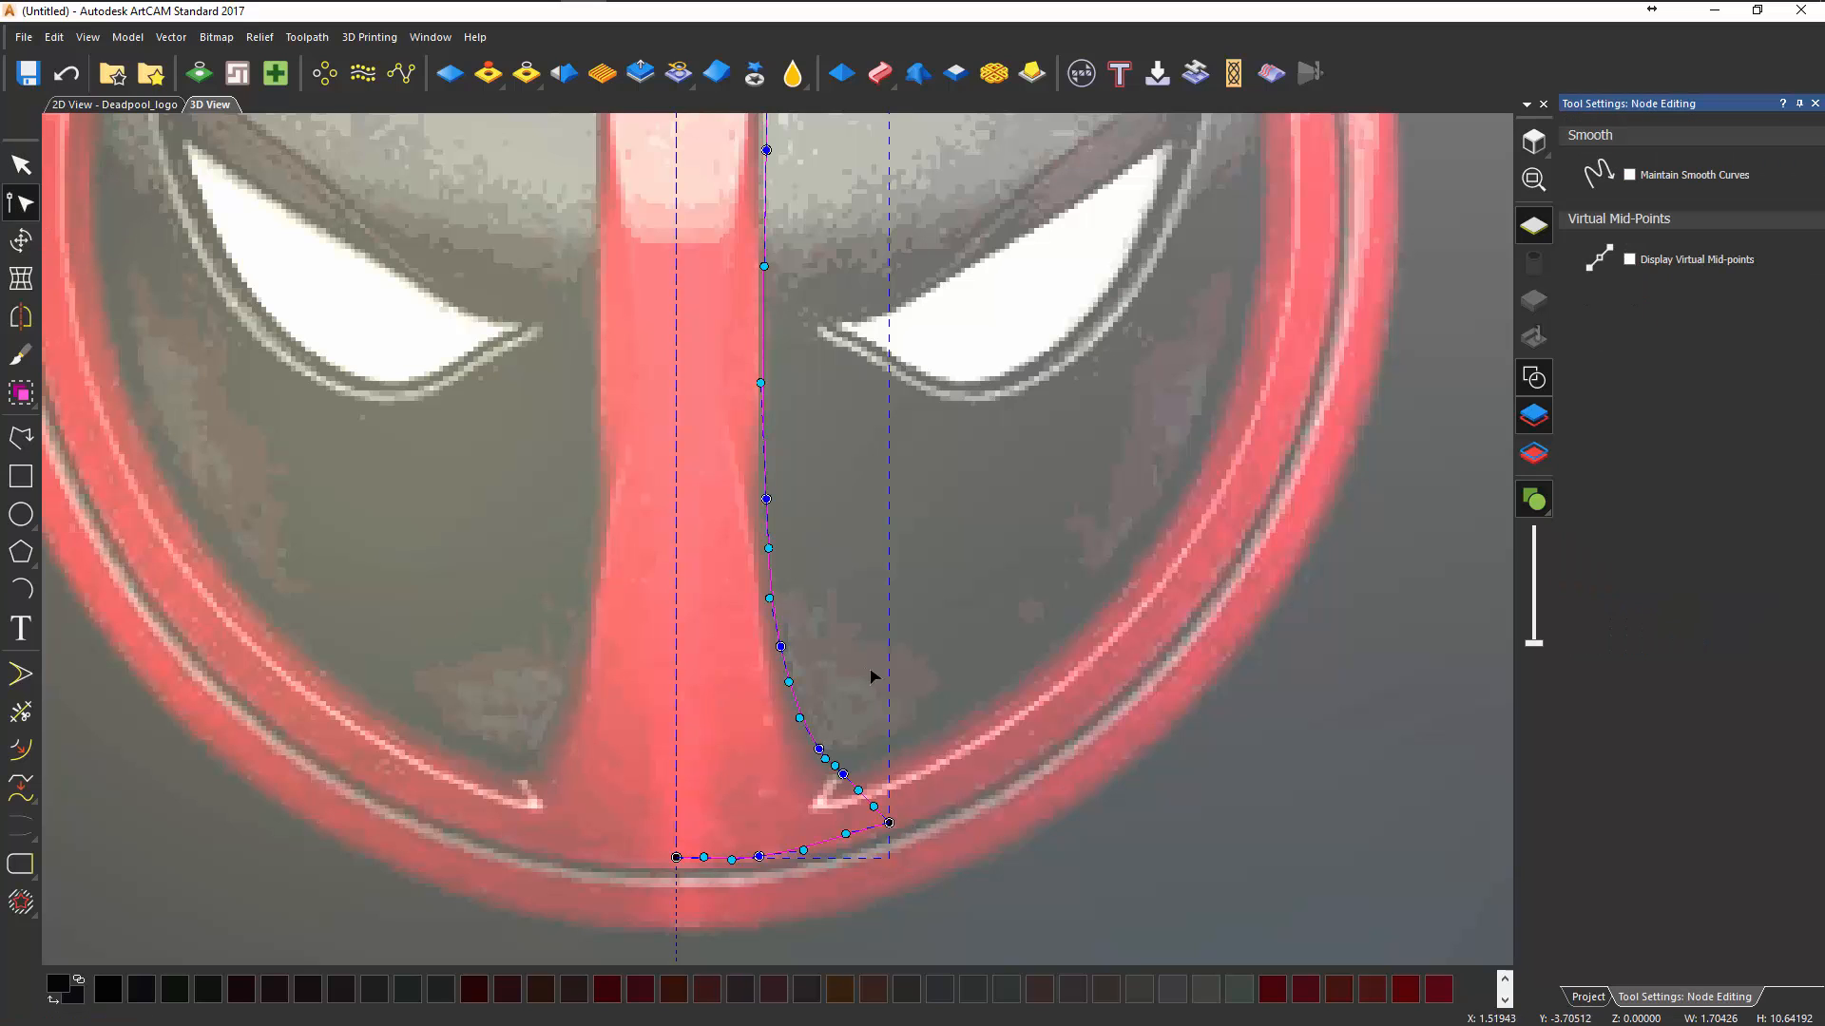
{"action": "scroll", "coordinate": [852, 852], "scroll_direction": "up", "scroll_amount": 2}
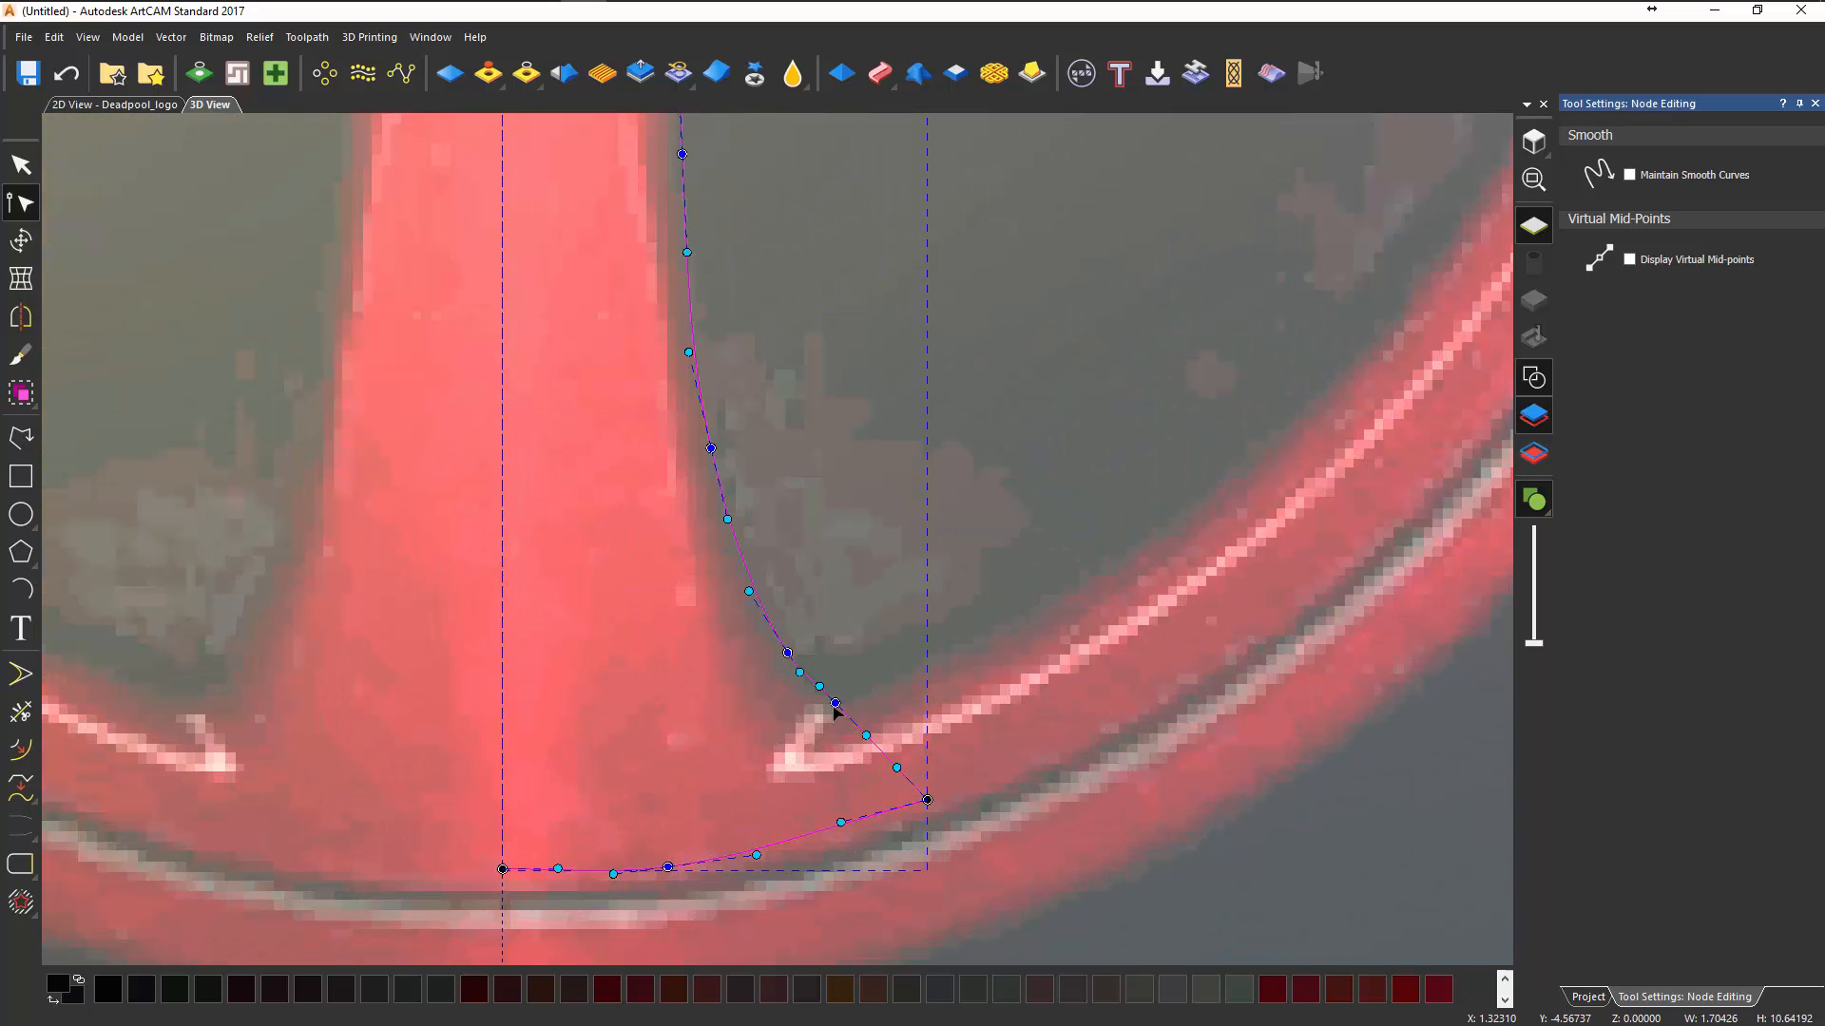
{"action": "left_click_drag", "start_coordinate": [834, 708], "coordinate": [836, 715]}
{"action": "scroll", "coordinate": [840, 645], "scroll_direction": "down", "scroll_amount": 1}
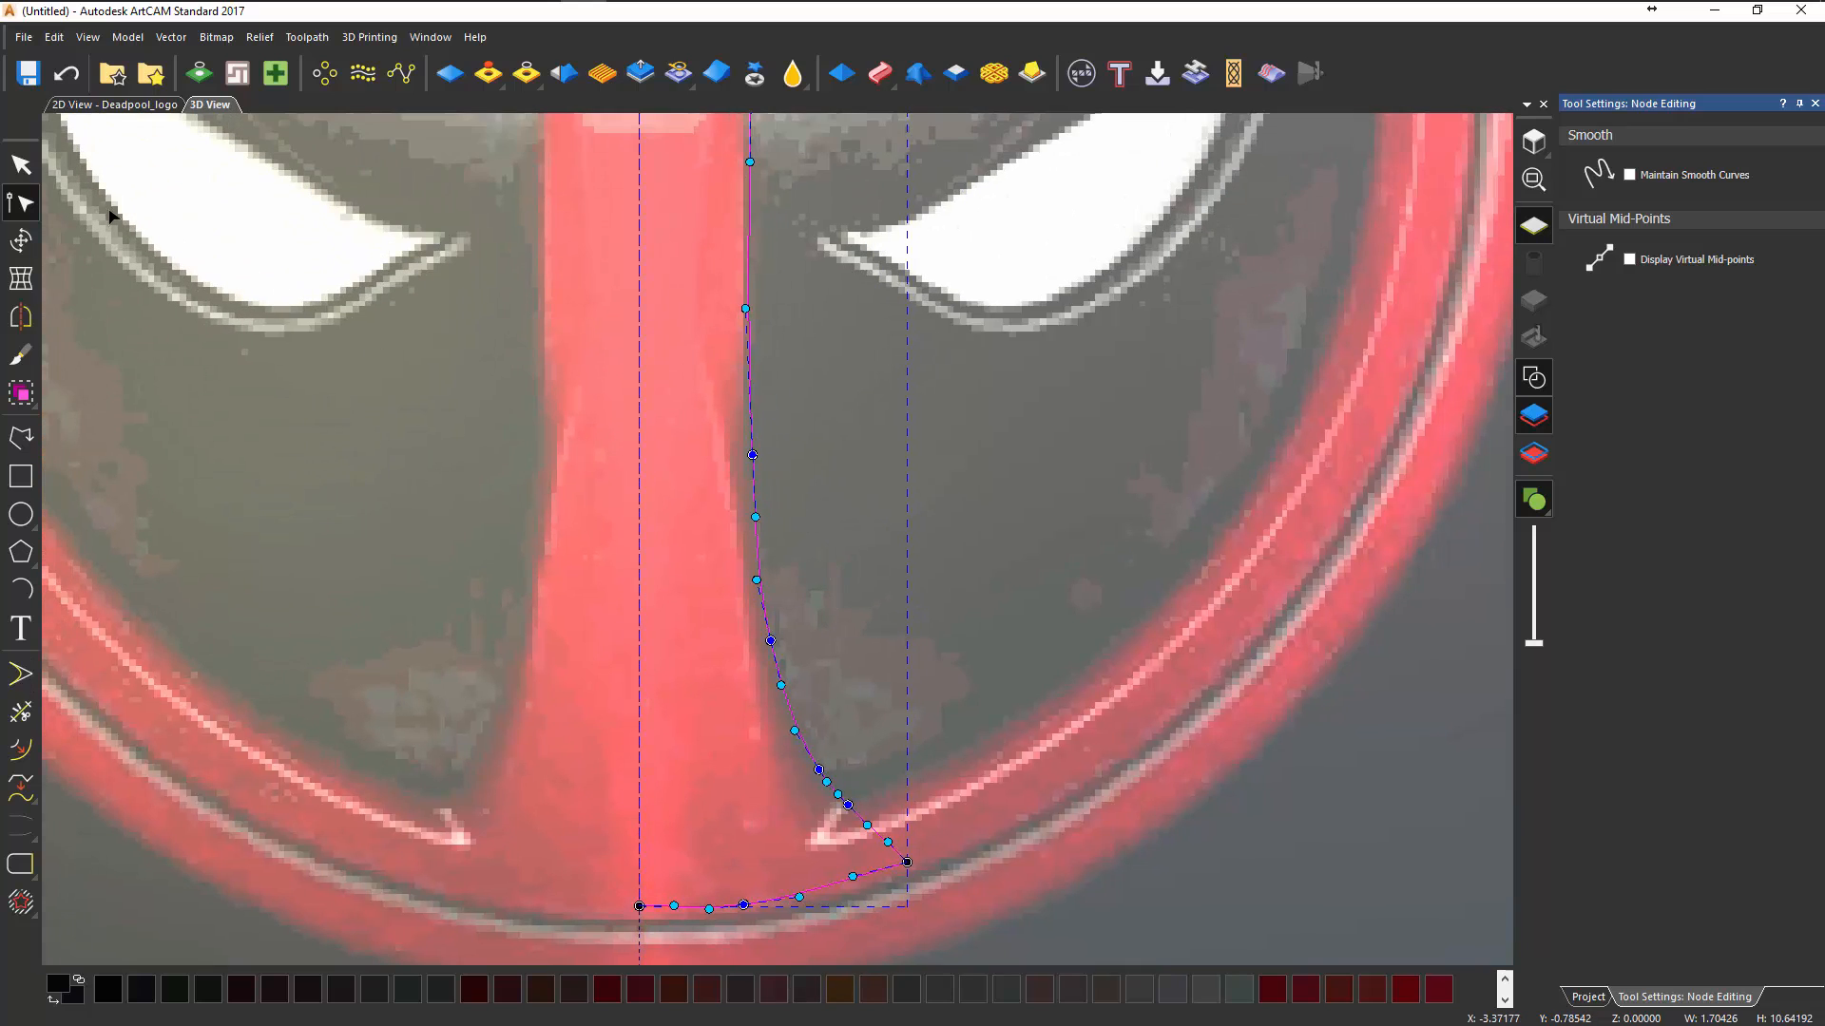
{"action": "key", "text": "n"}
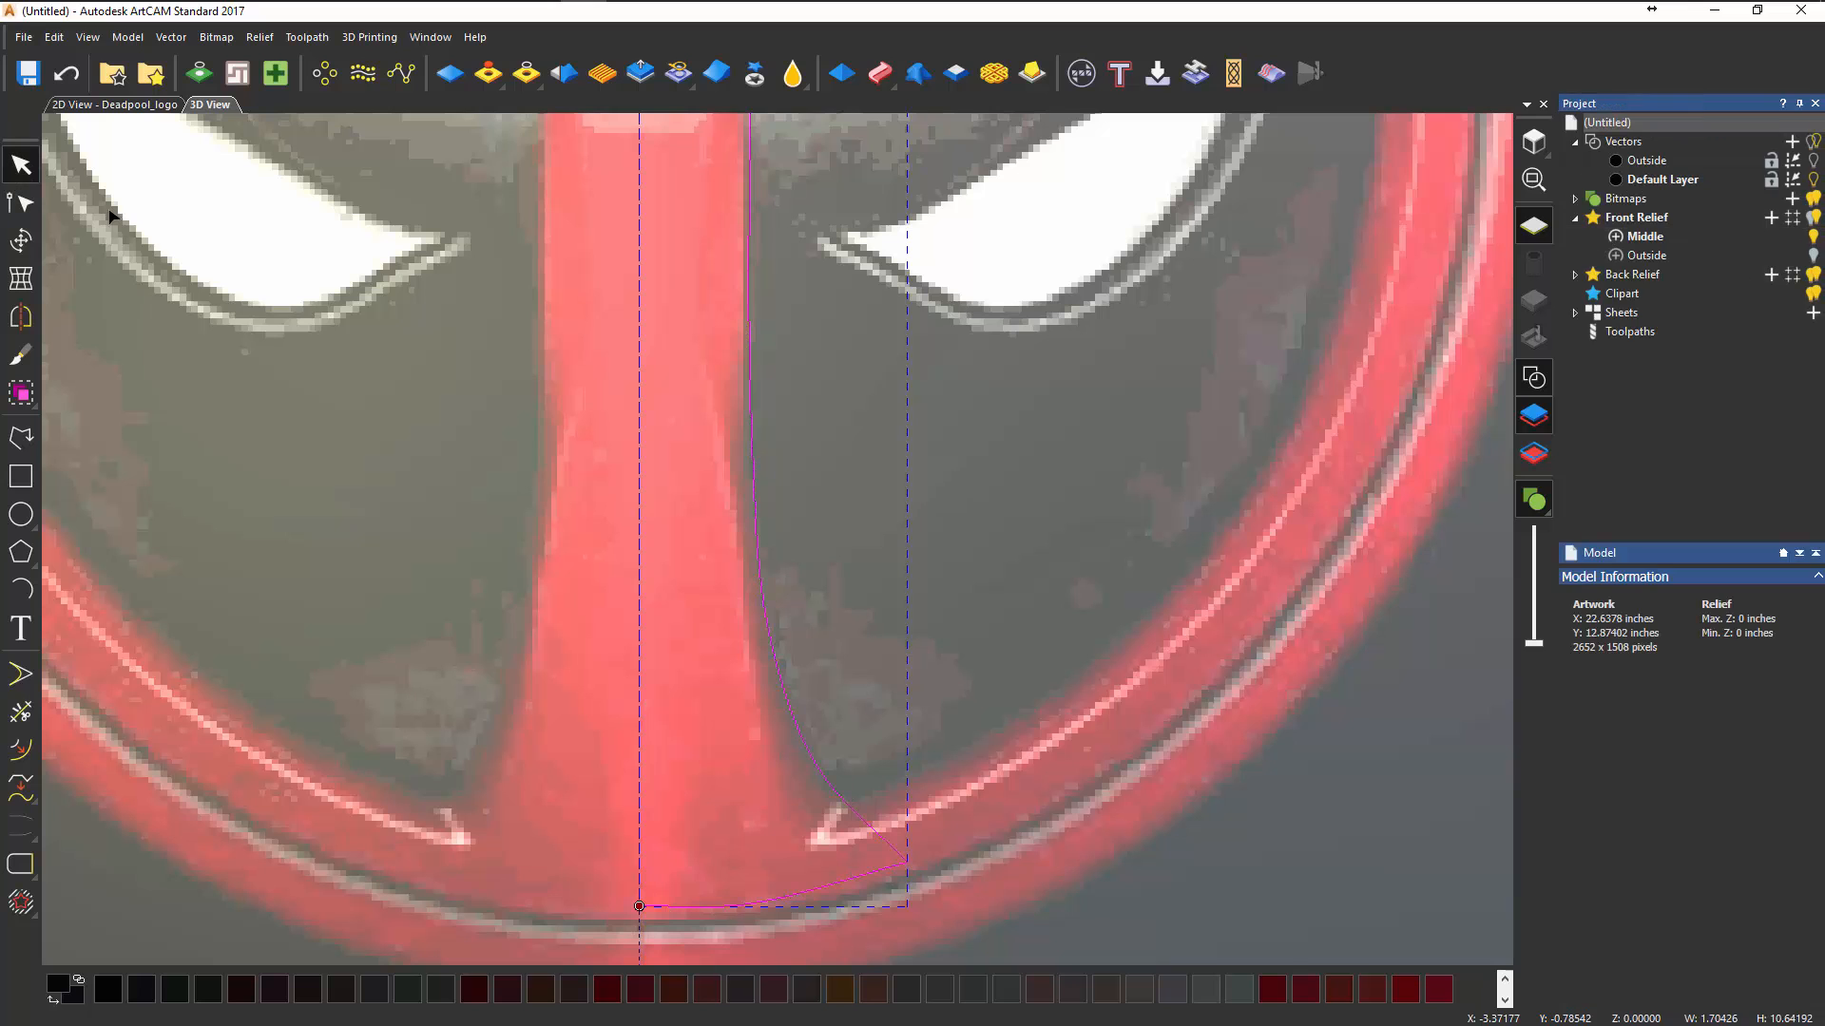
{"action": "left_click_drag", "start_coordinate": [1115, 750], "coordinate": [893, 864]}
{"action": "scroll", "coordinate": [895, 827], "scroll_direction": "down", "scroll_amount": 5}
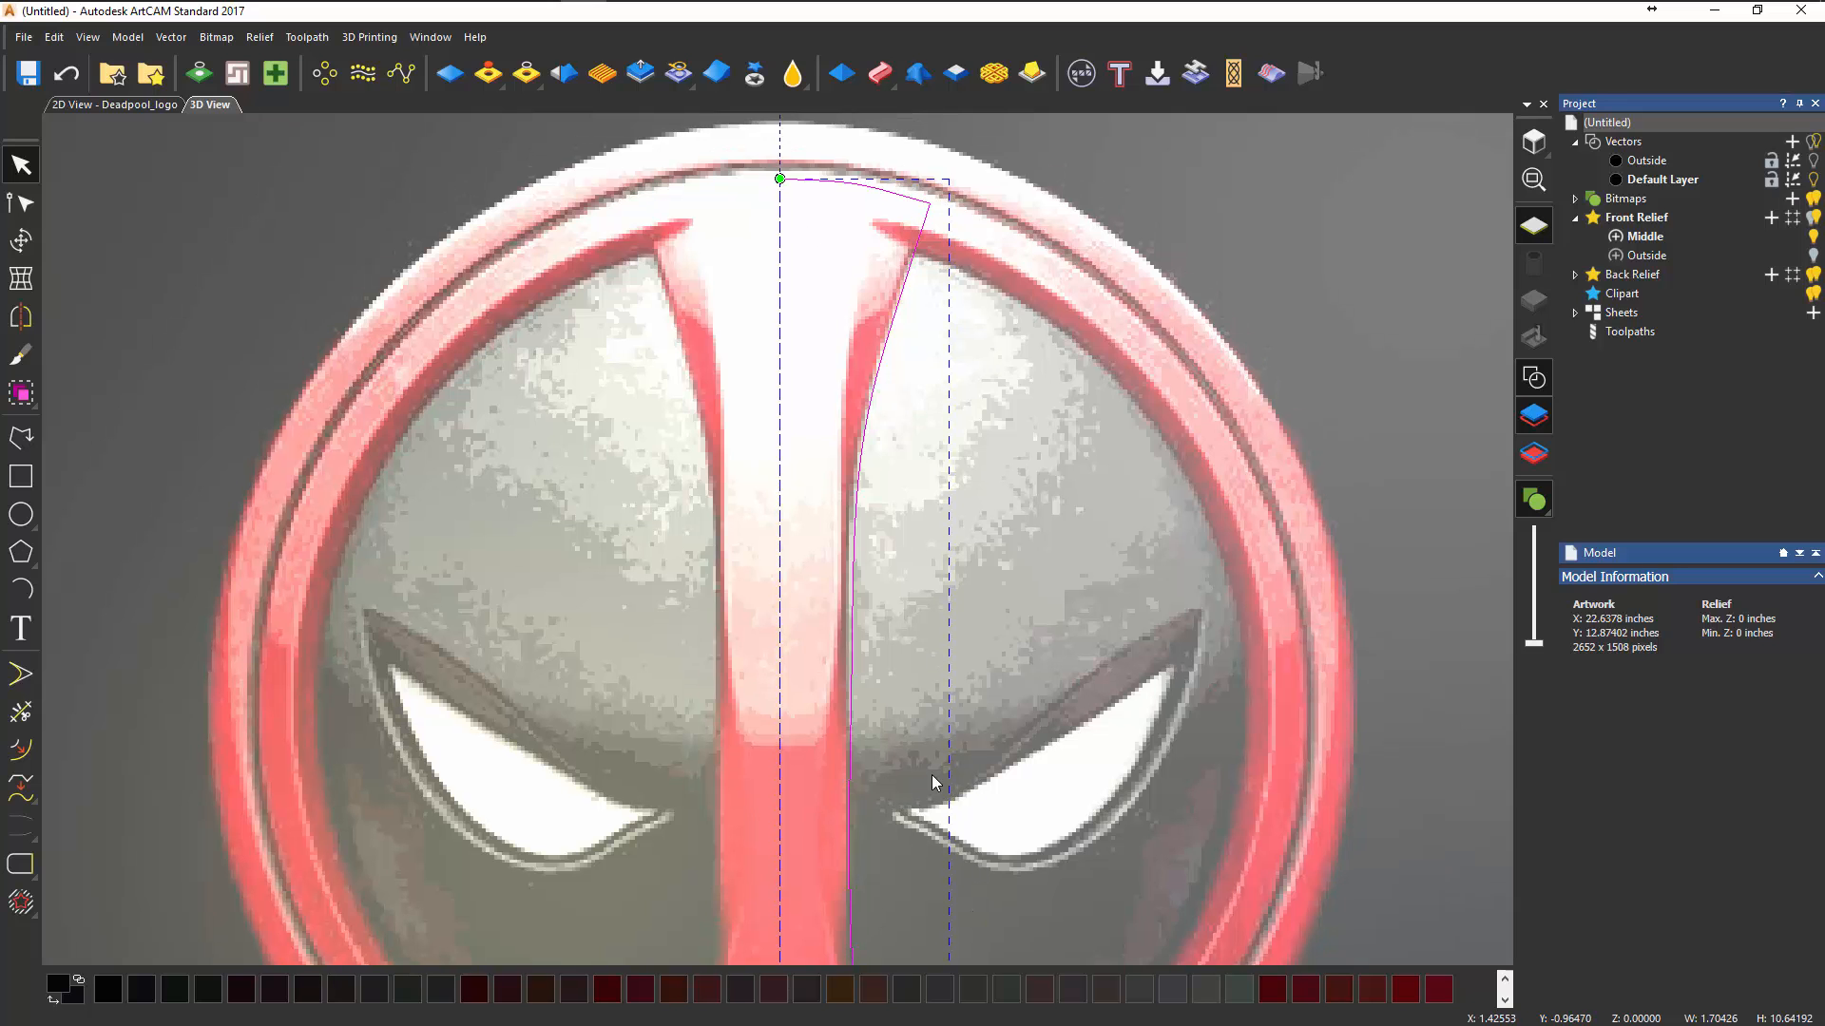
- Delete the vertical guideline running through the centre of the logo
{"action": "middle_click_drag", "start_coordinate": [932, 776], "coordinate": [929, 738]}
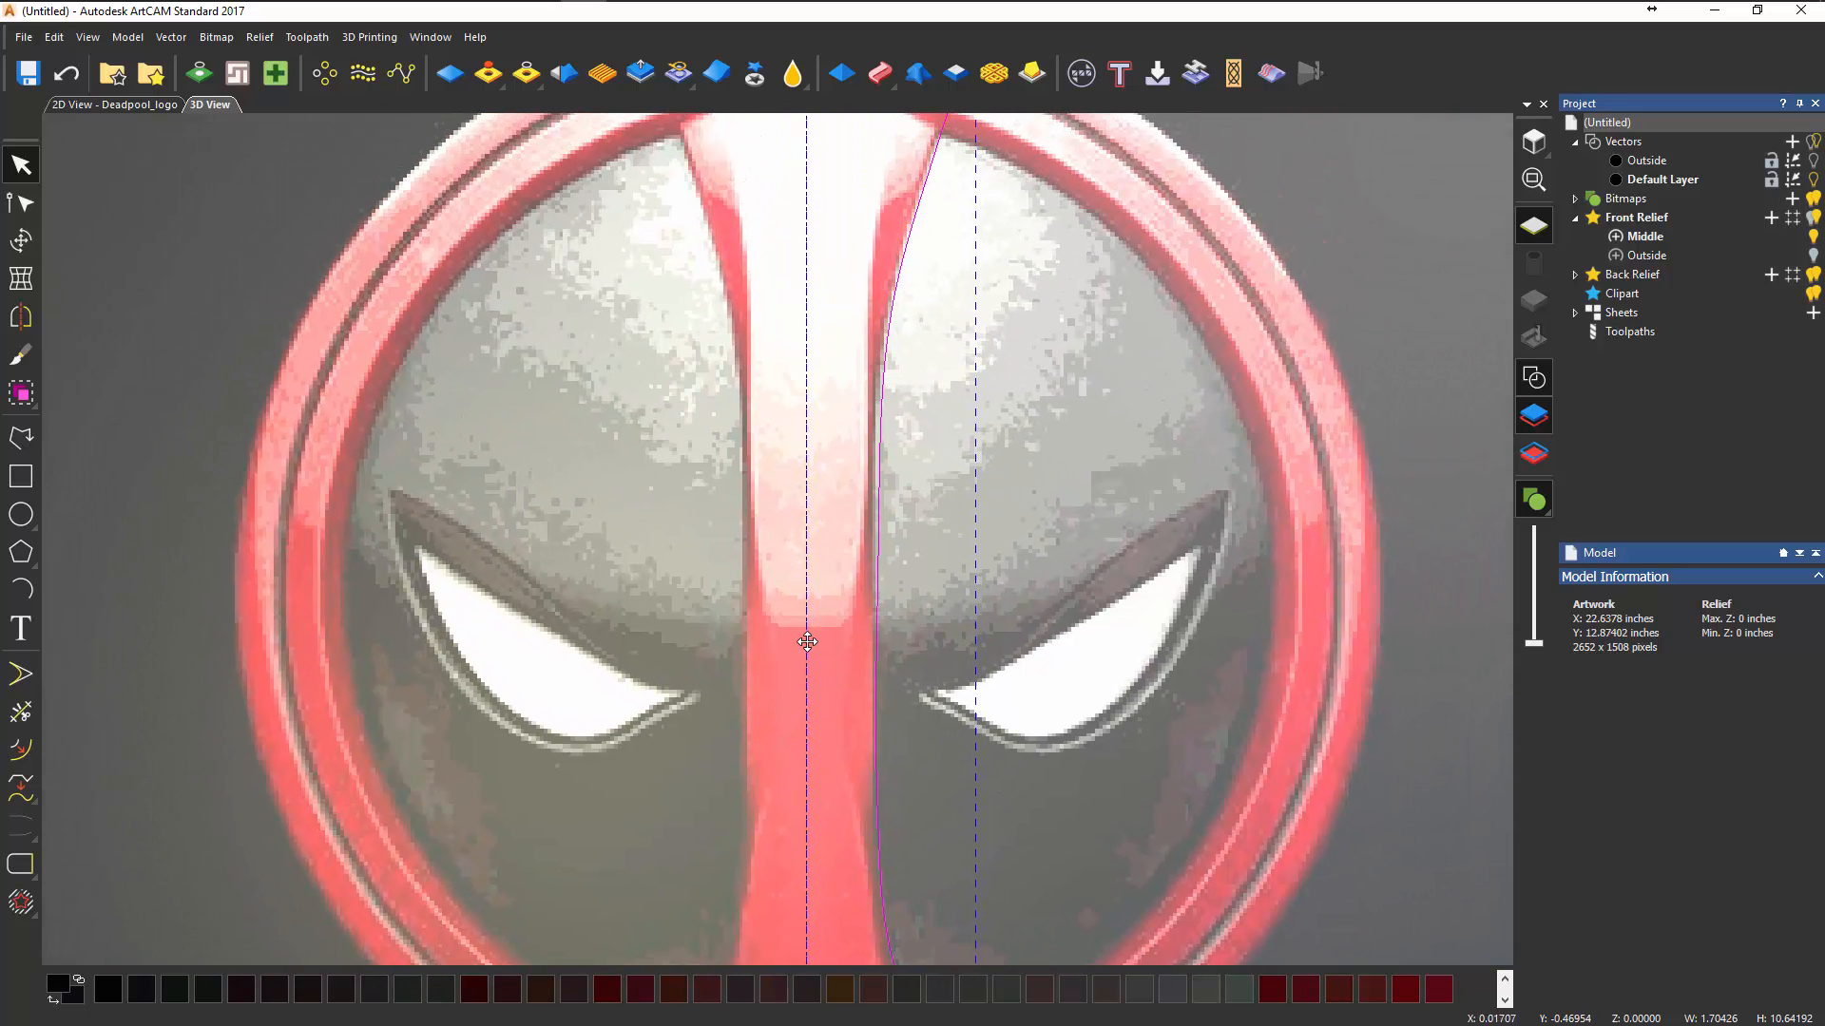
{"action": "left_click", "coordinate": [807, 640]}
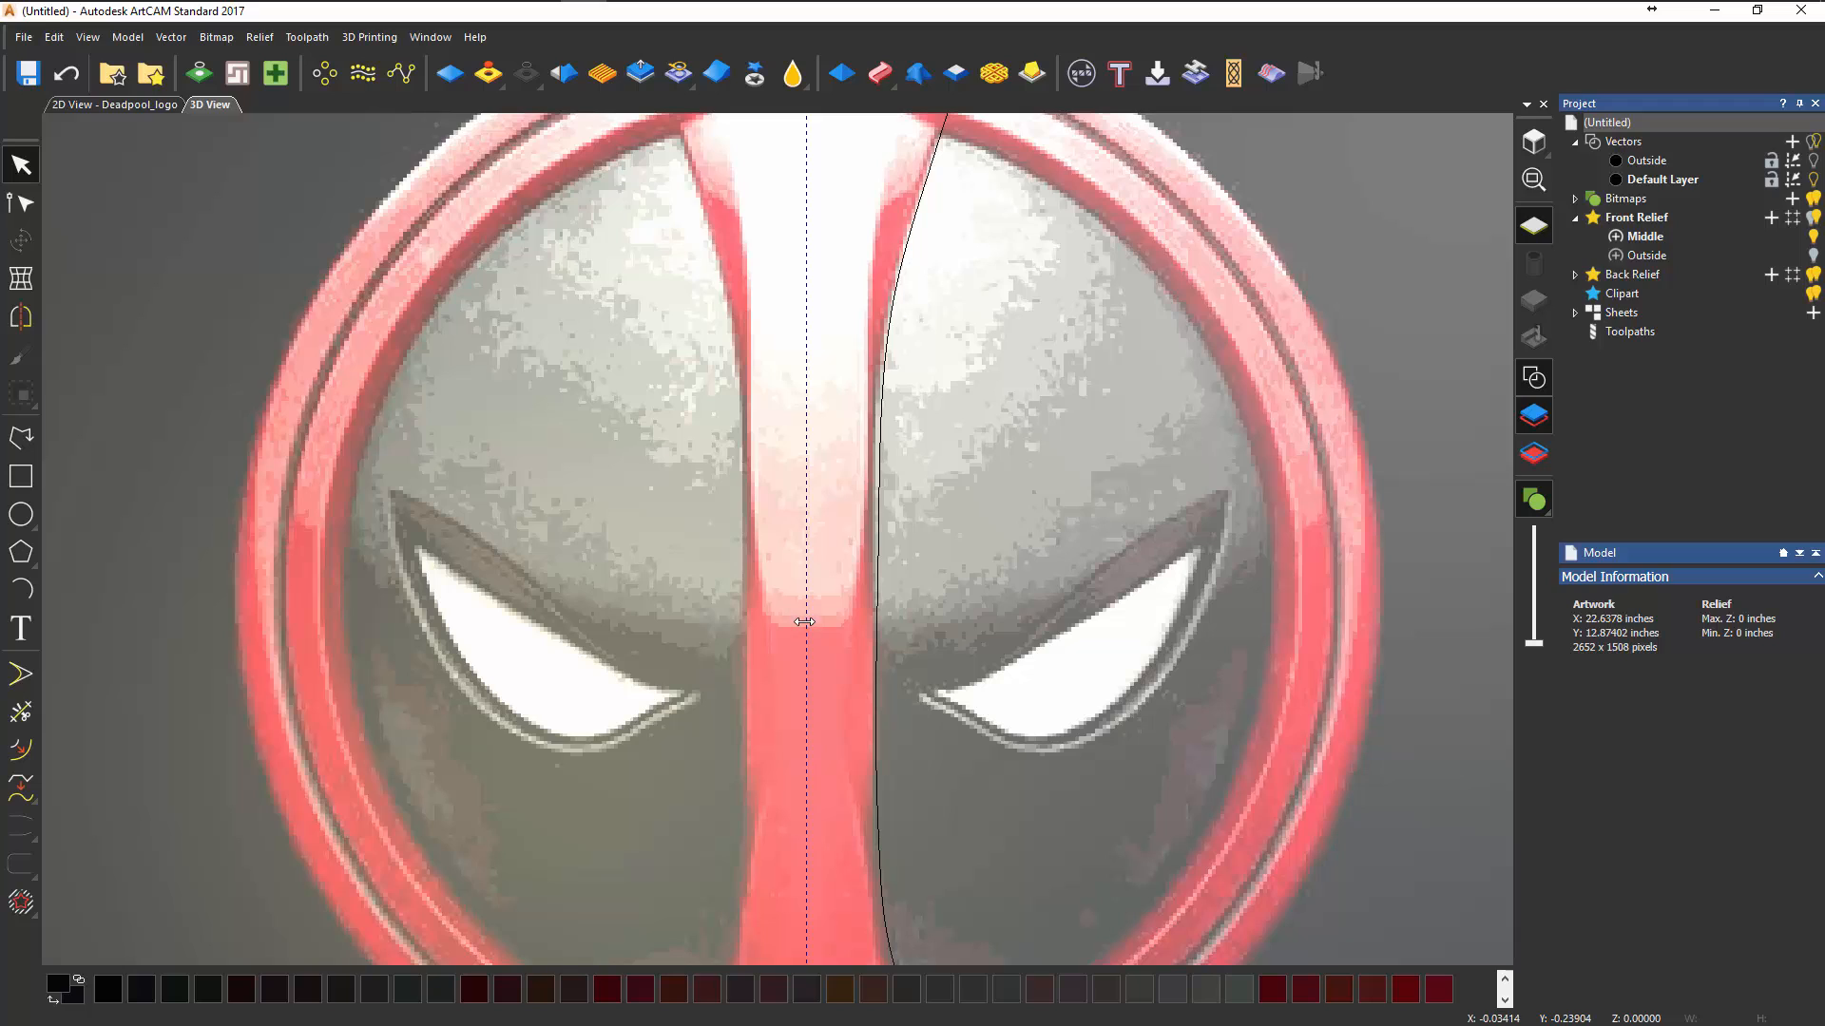
{"action": "right_click", "coordinate": [804, 622]}
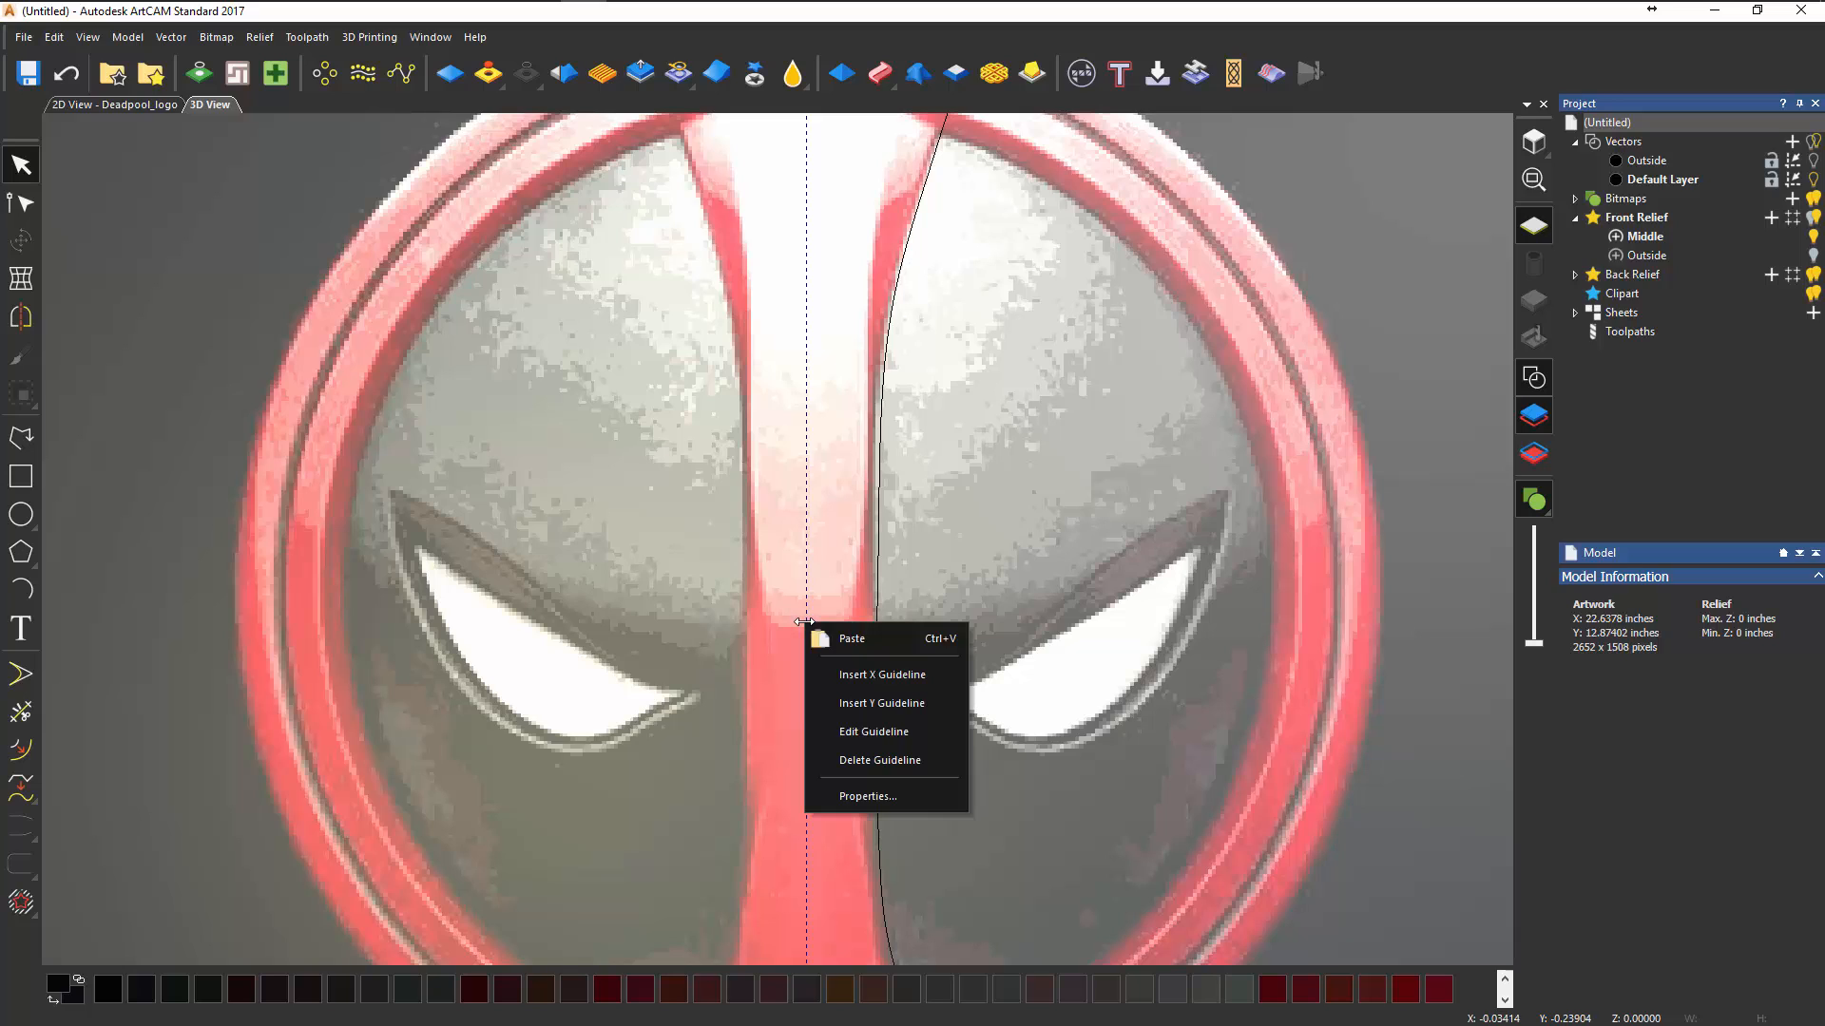
{"action": "left_click", "coordinate": [873, 760]}
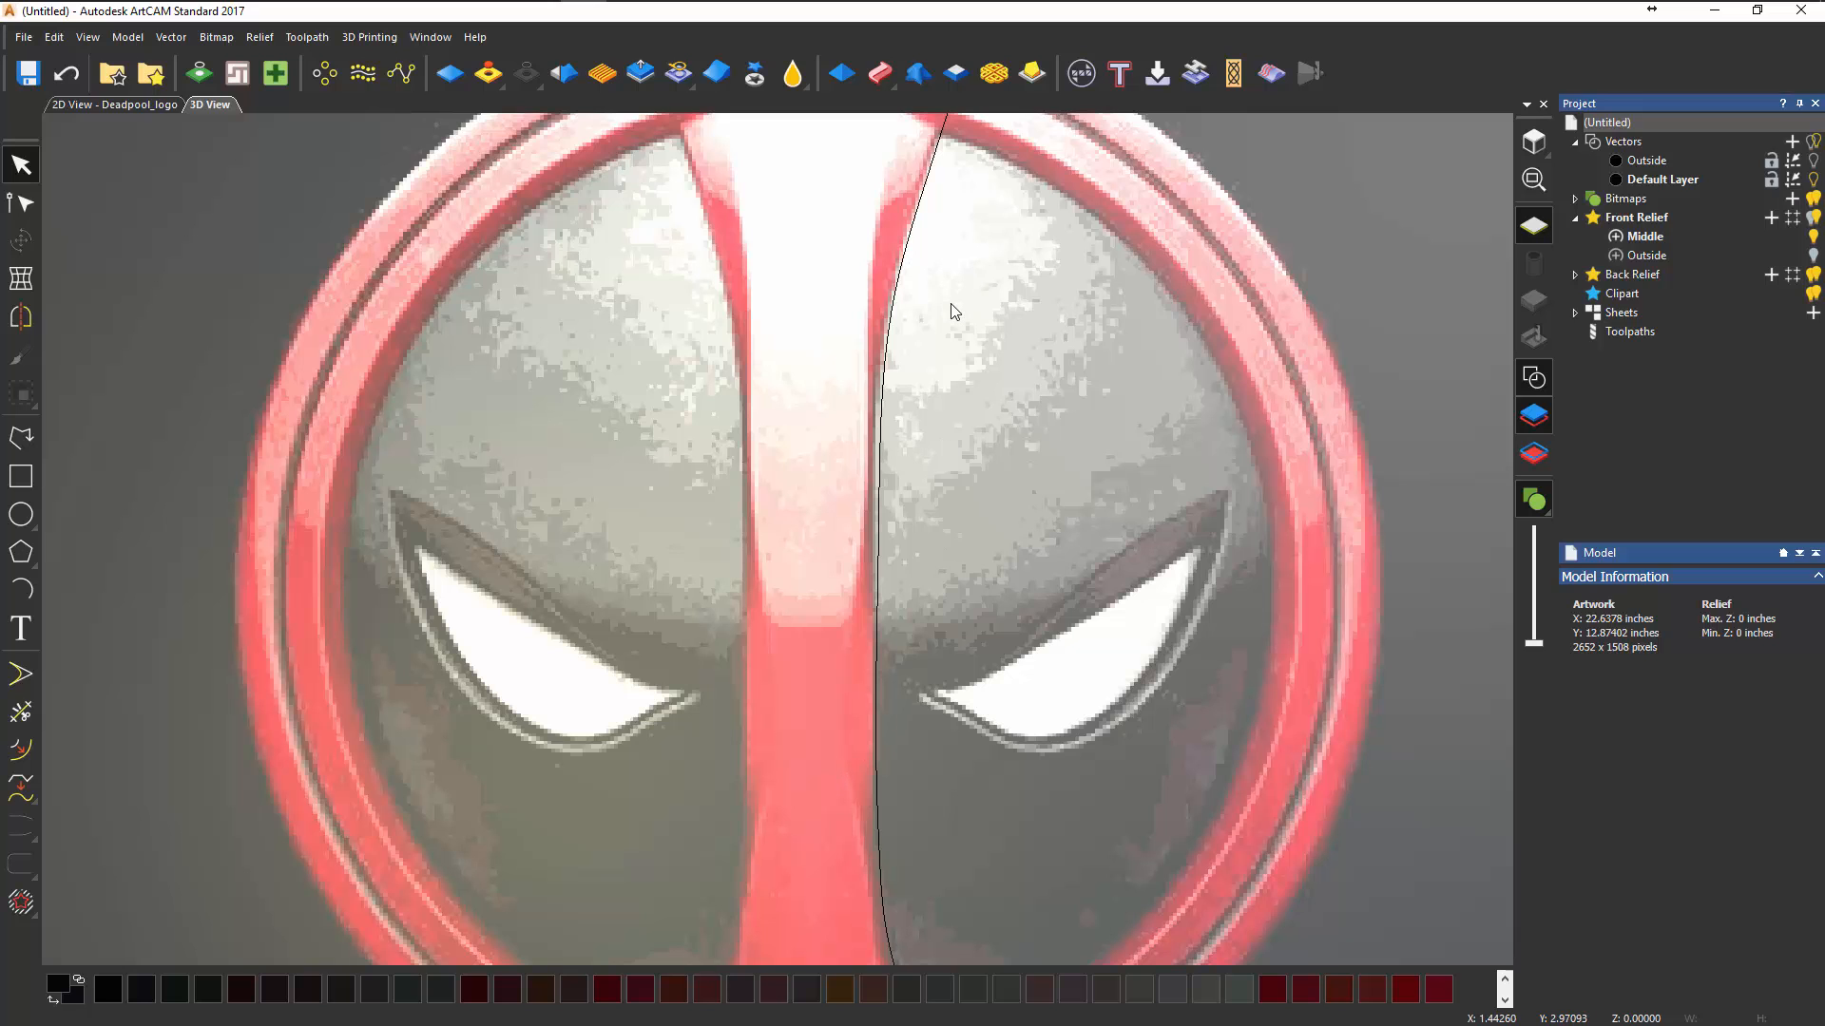
- Mirror the traced half outline horizontally across the model, copying the original and joining the mirrored vectors
{"action": "left_click_drag", "start_coordinate": [954, 312], "coordinate": [858, 410]}
{"action": "scroll", "coordinate": [931, 594], "scroll_direction": "down", "scroll_amount": 2}
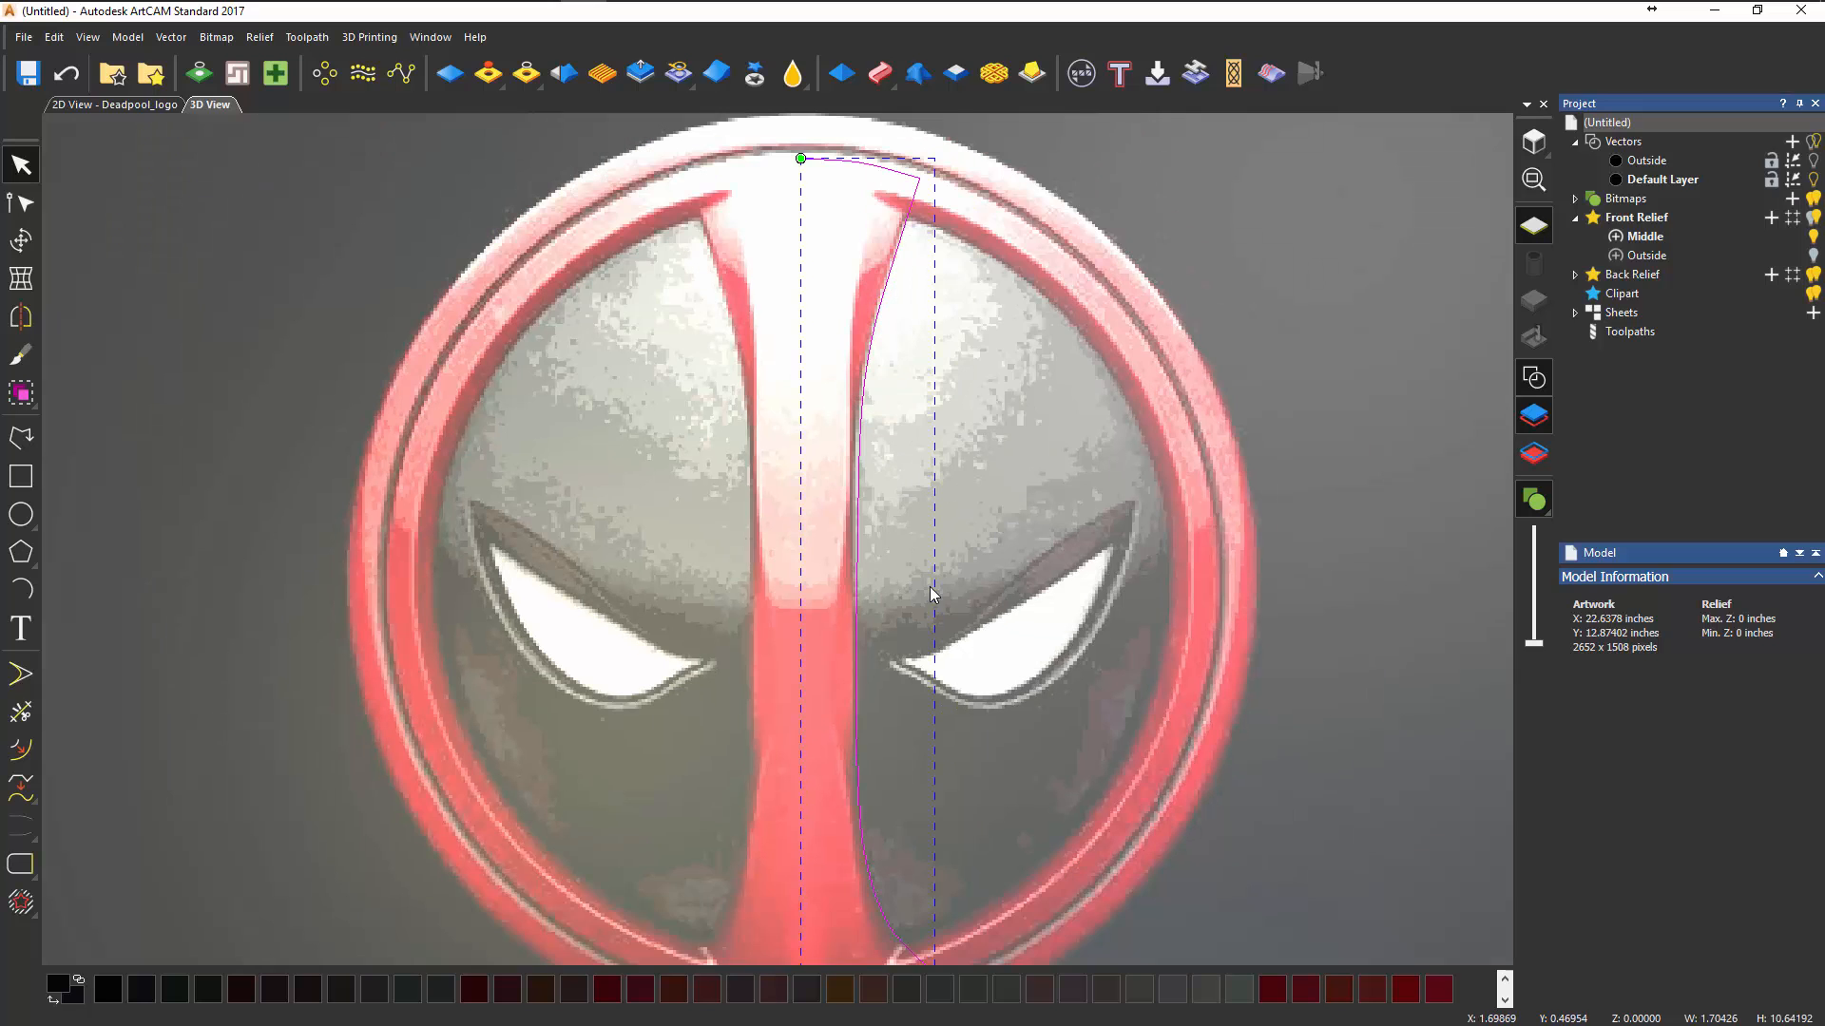
{"action": "middle_click_drag", "start_coordinate": [924, 682], "coordinate": [766, 560]}
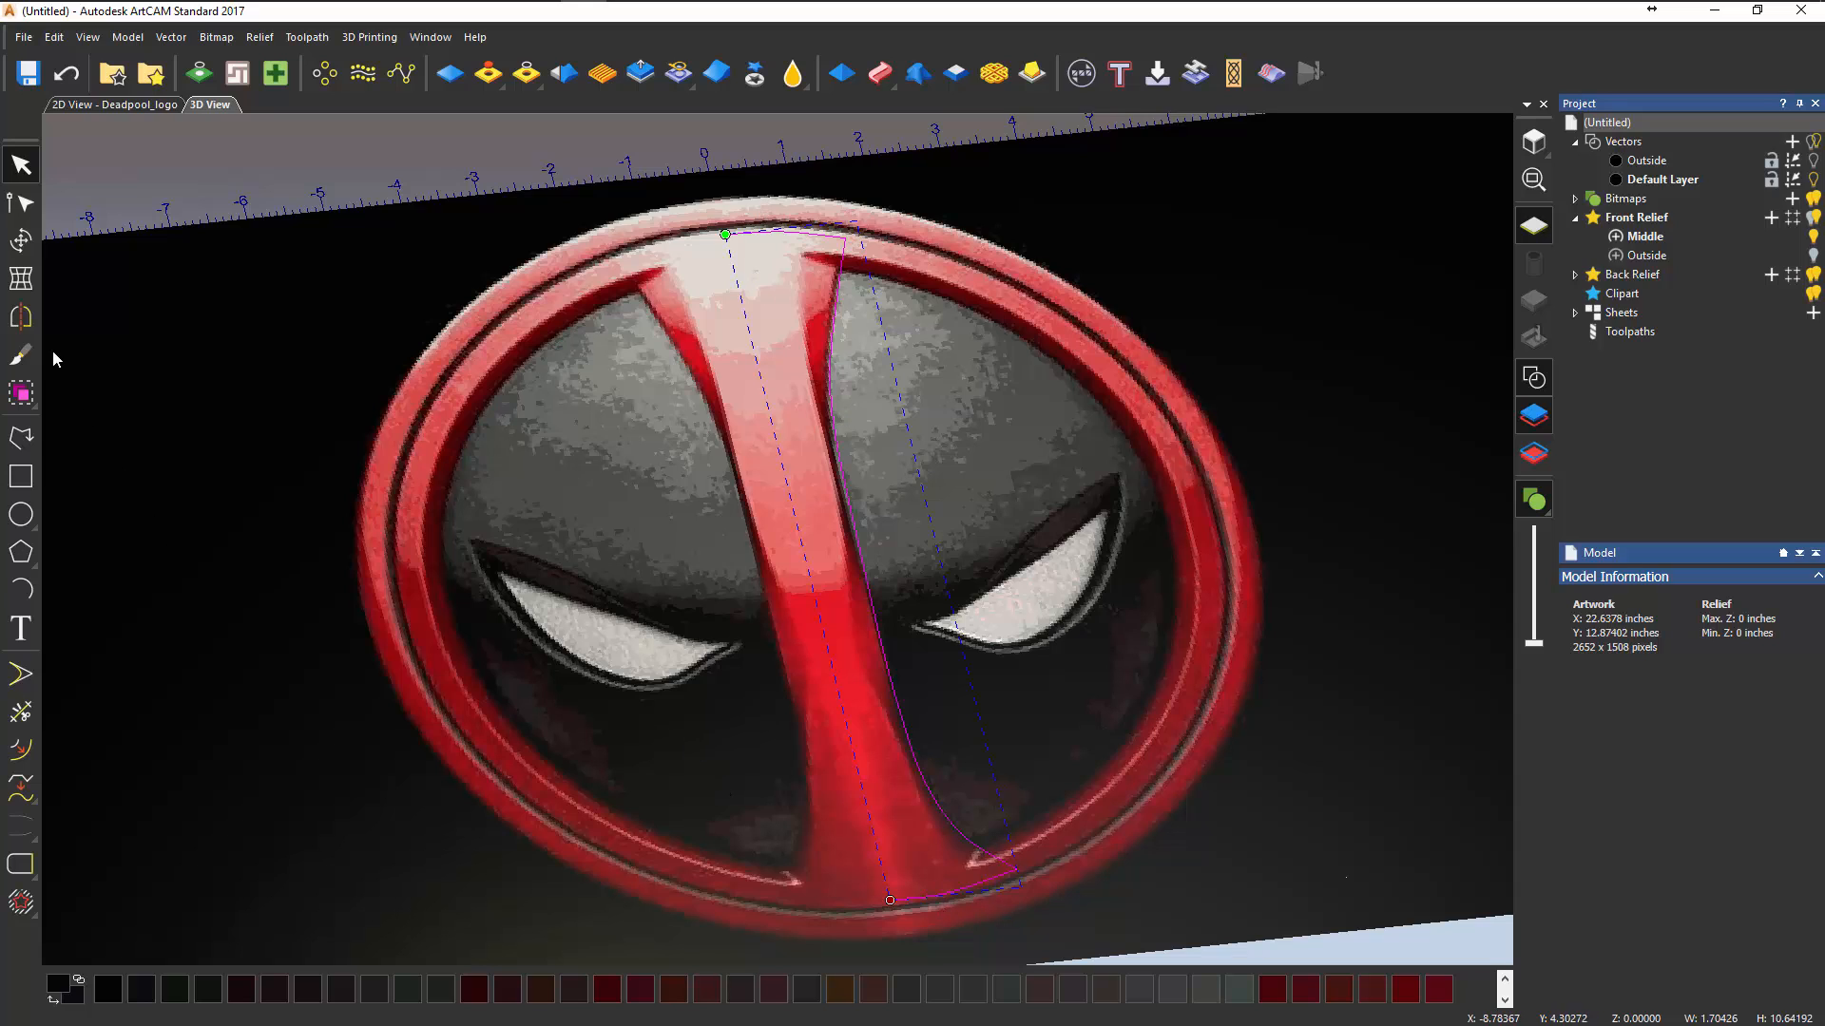
{"action": "left_click", "coordinate": [21, 319]}
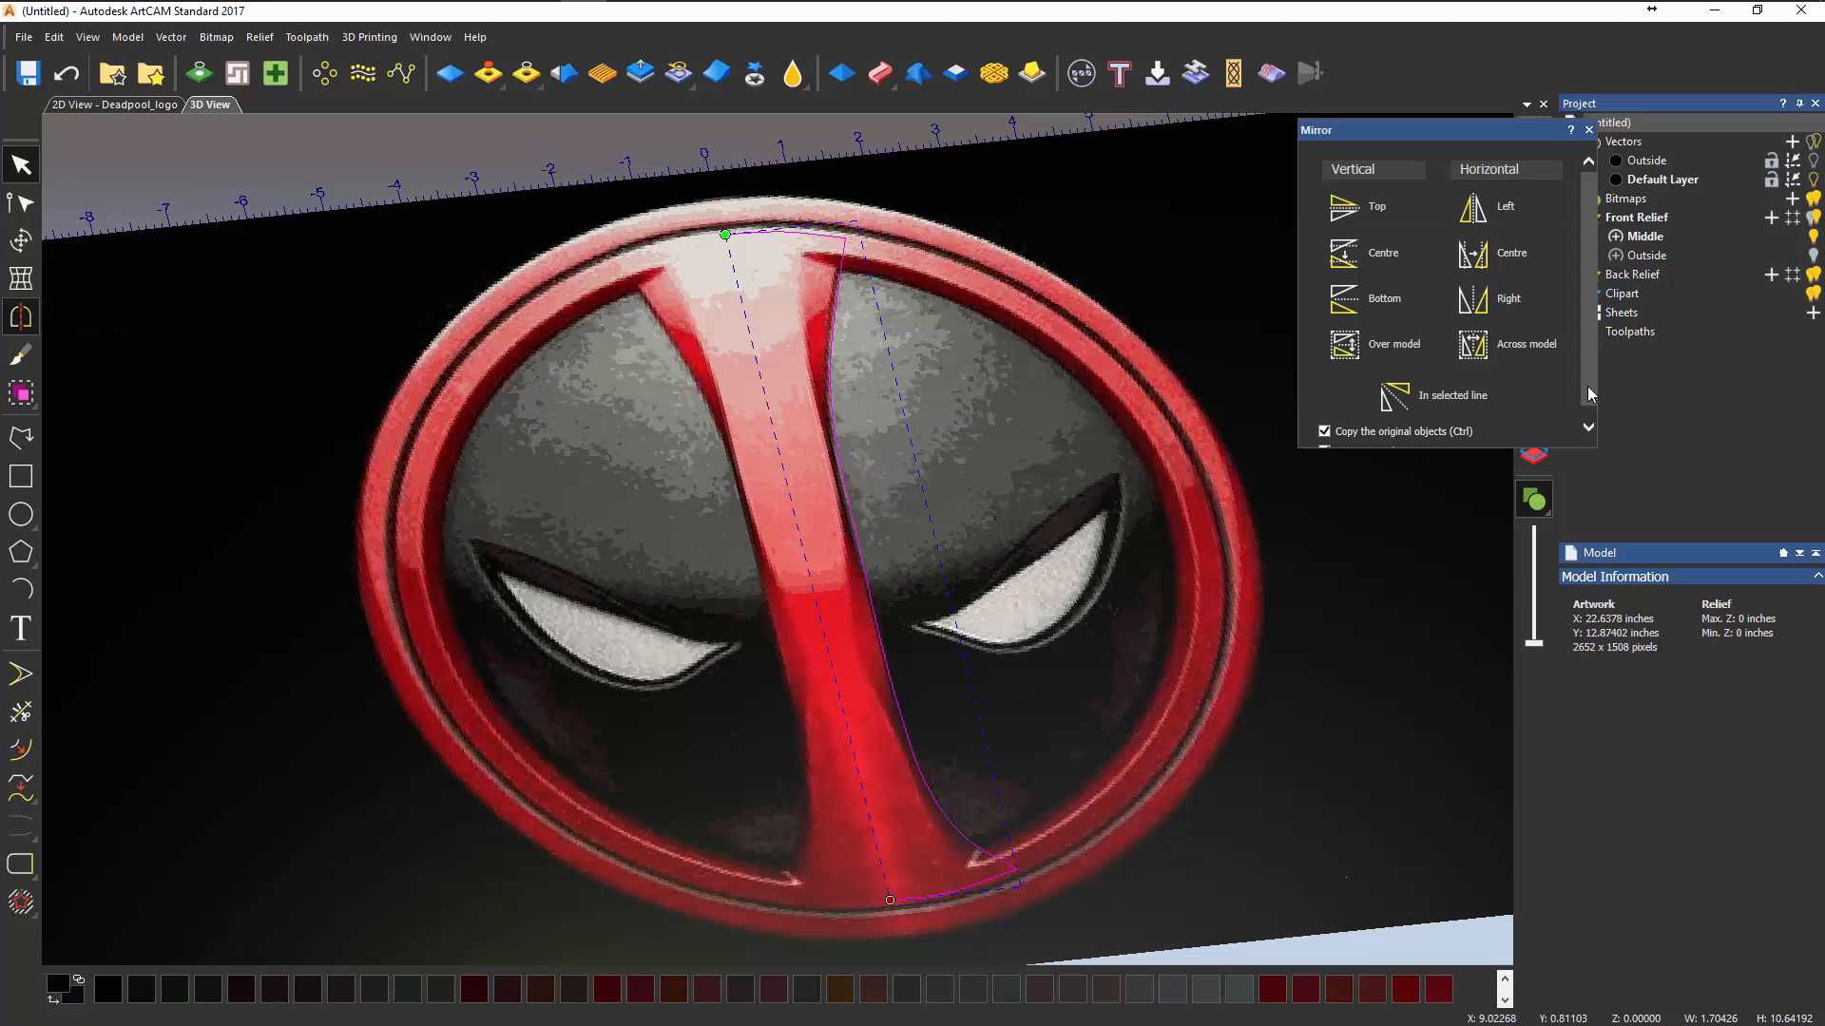
{"action": "scroll", "coordinate": [1592, 373], "scroll_direction": "down", "scroll_amount": 1}
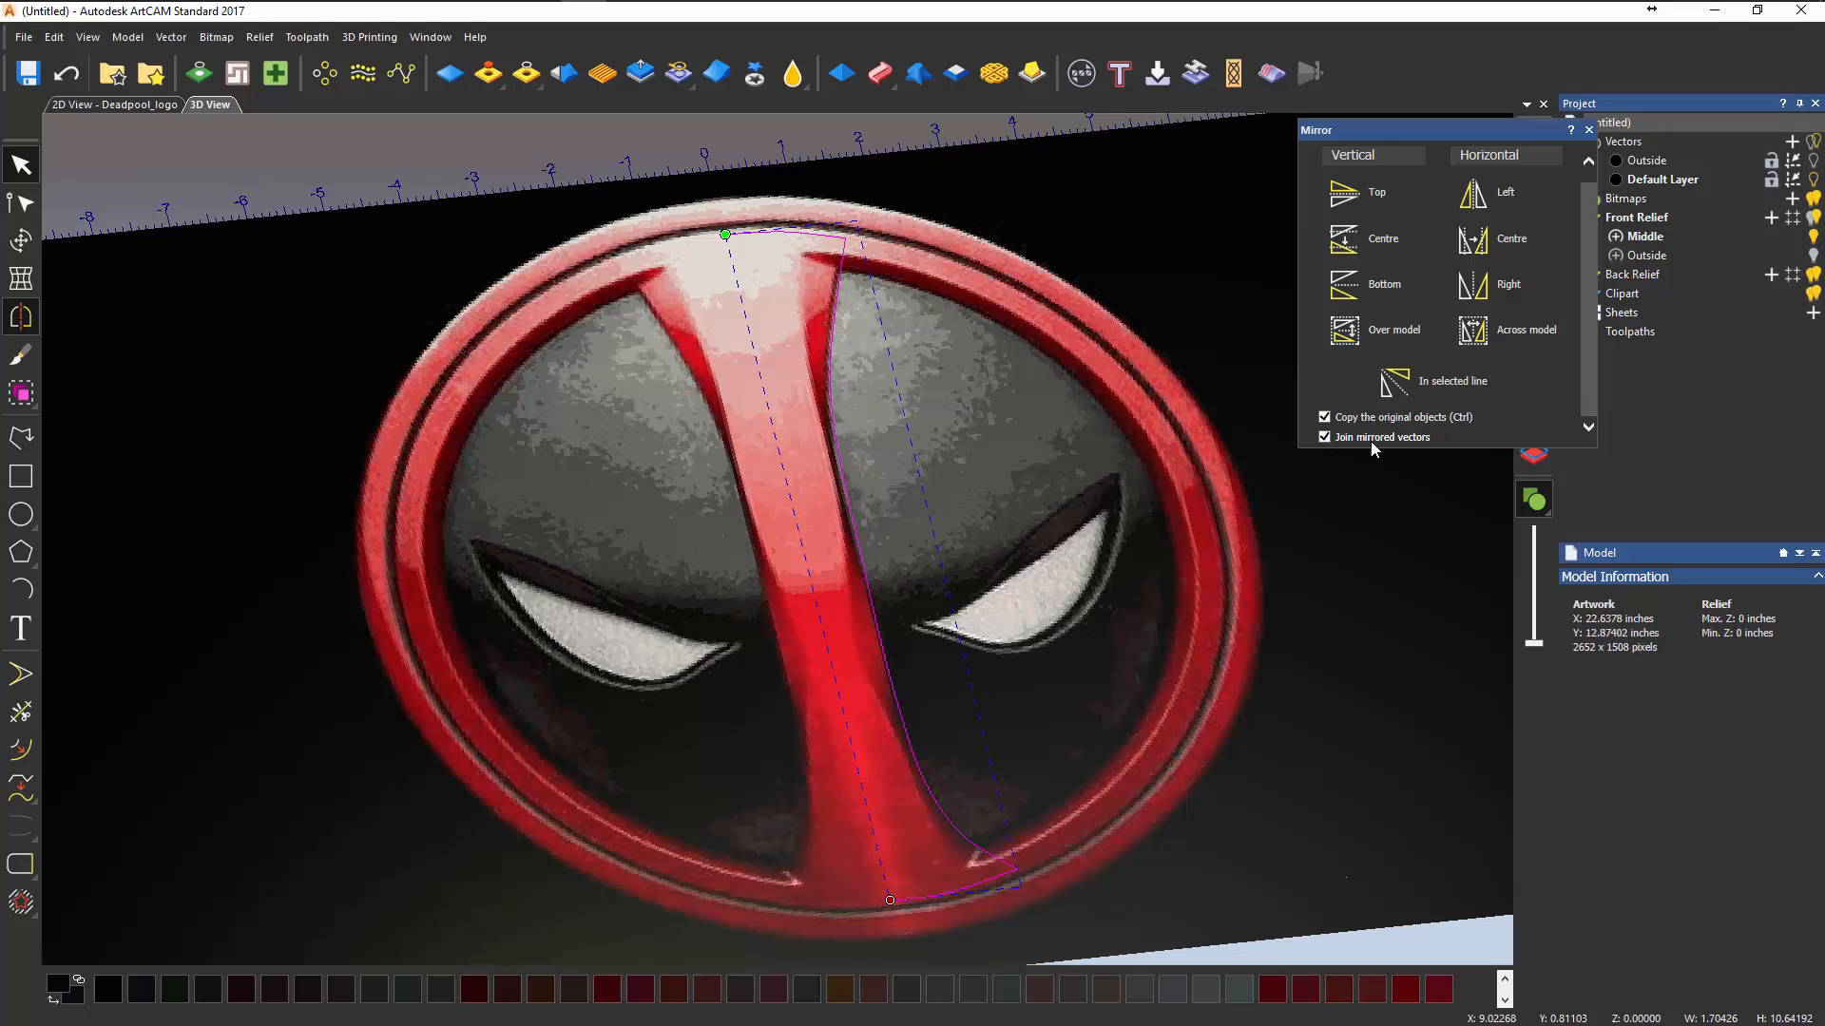
{"action": "left_click", "coordinate": [1502, 330]}
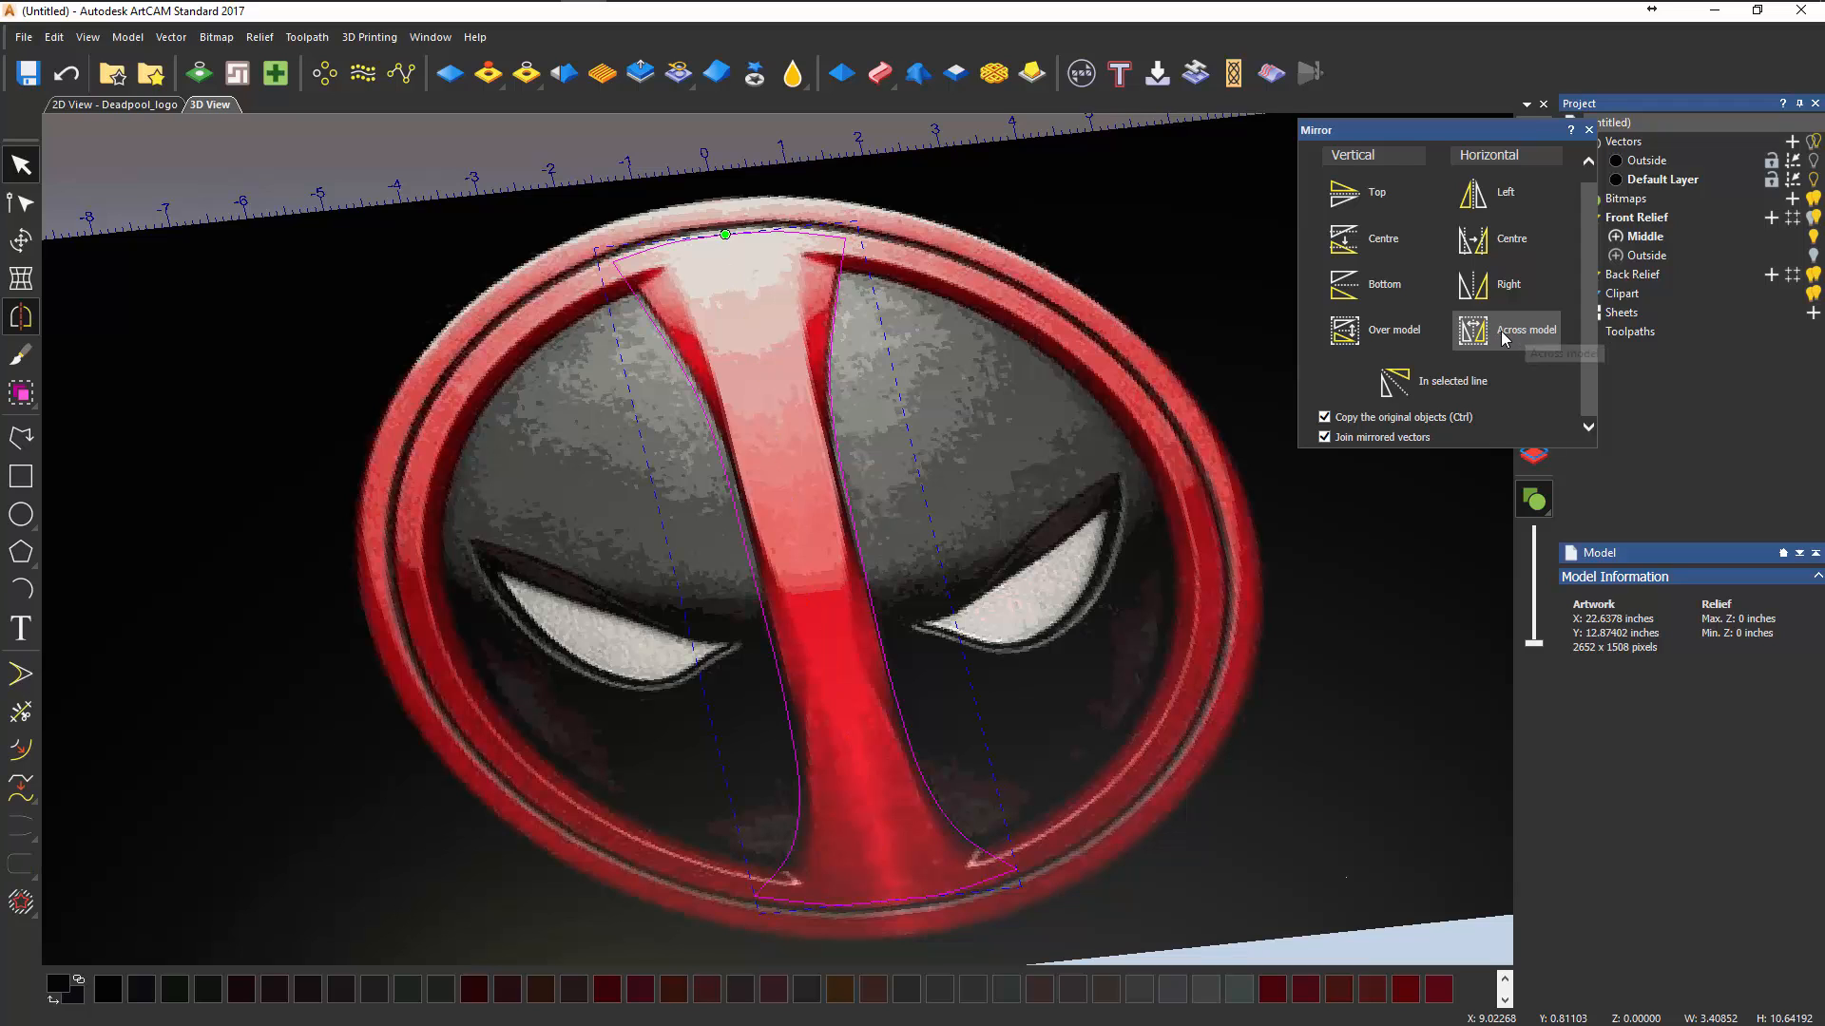
{"action": "left_click", "coordinate": [1588, 130]}
{"action": "left_click_drag", "start_coordinate": [927, 783], "coordinate": [957, 747]}
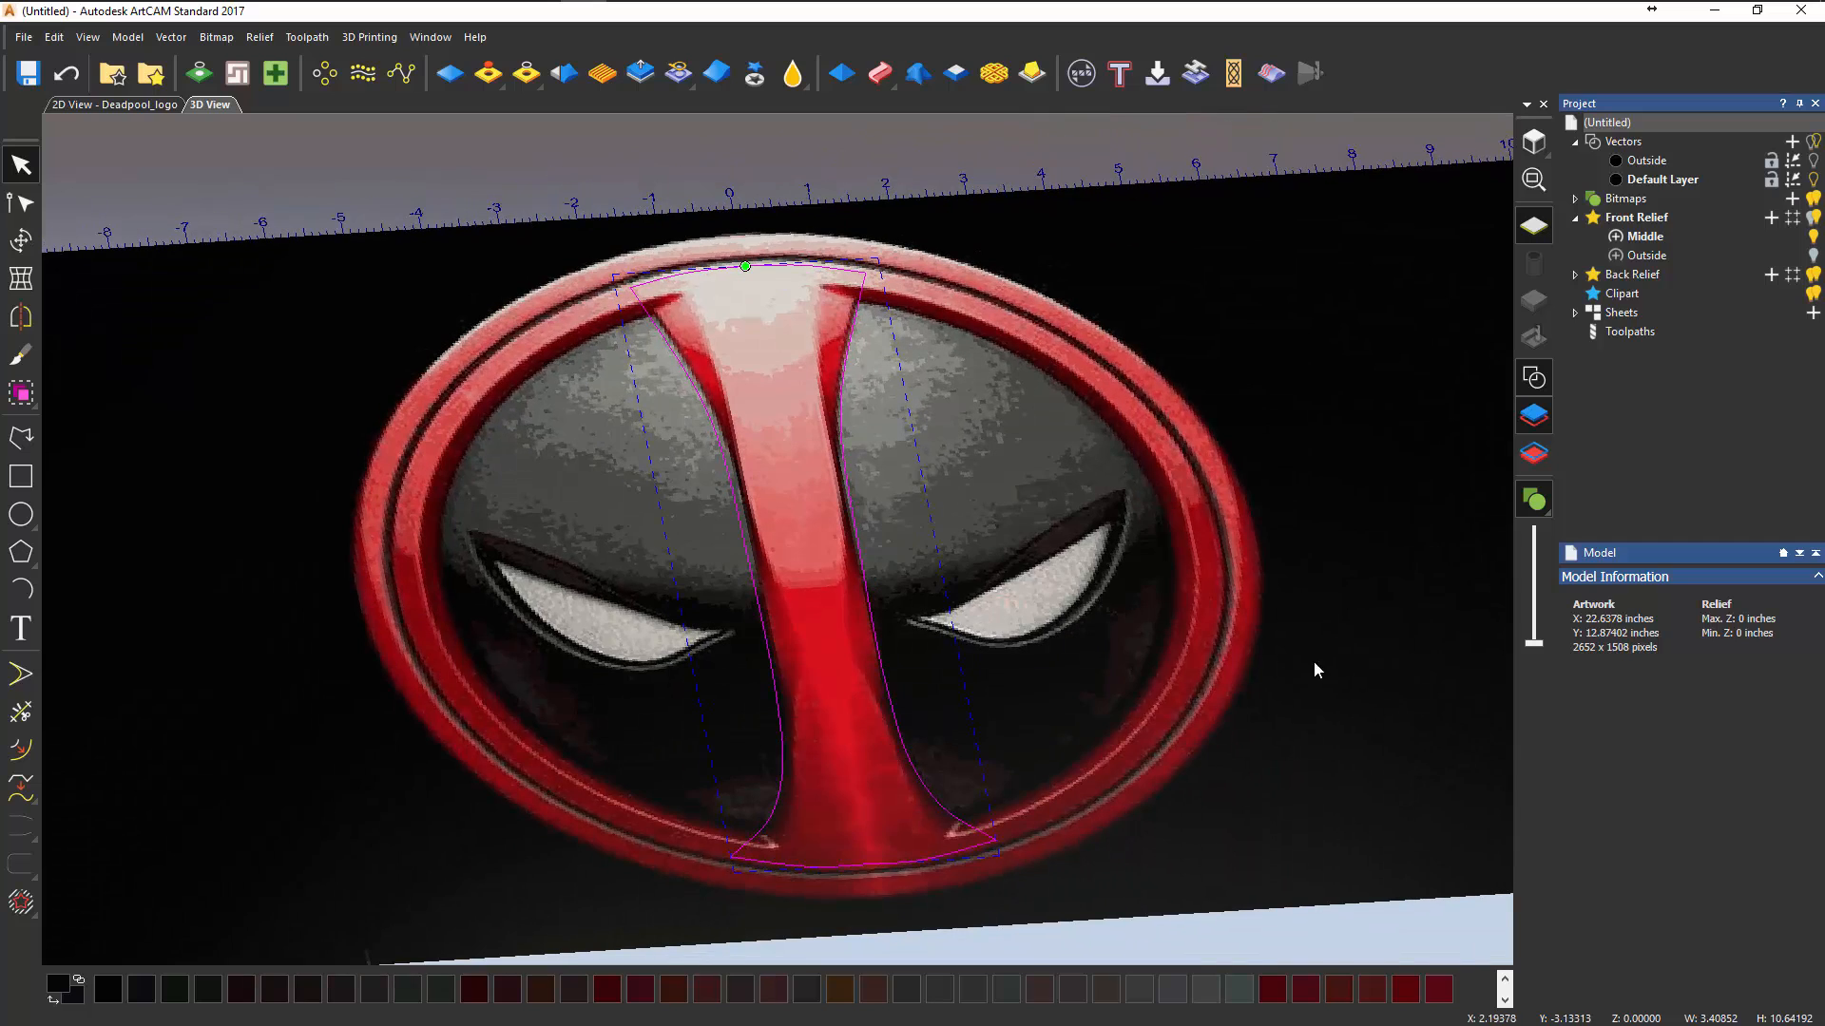
- Display the shaded material in place of the logo bitmap and check the completed middle outline, leaving it selected
{"action": "left_click_drag", "start_coordinate": [1535, 500], "coordinate": [1560, 501]}
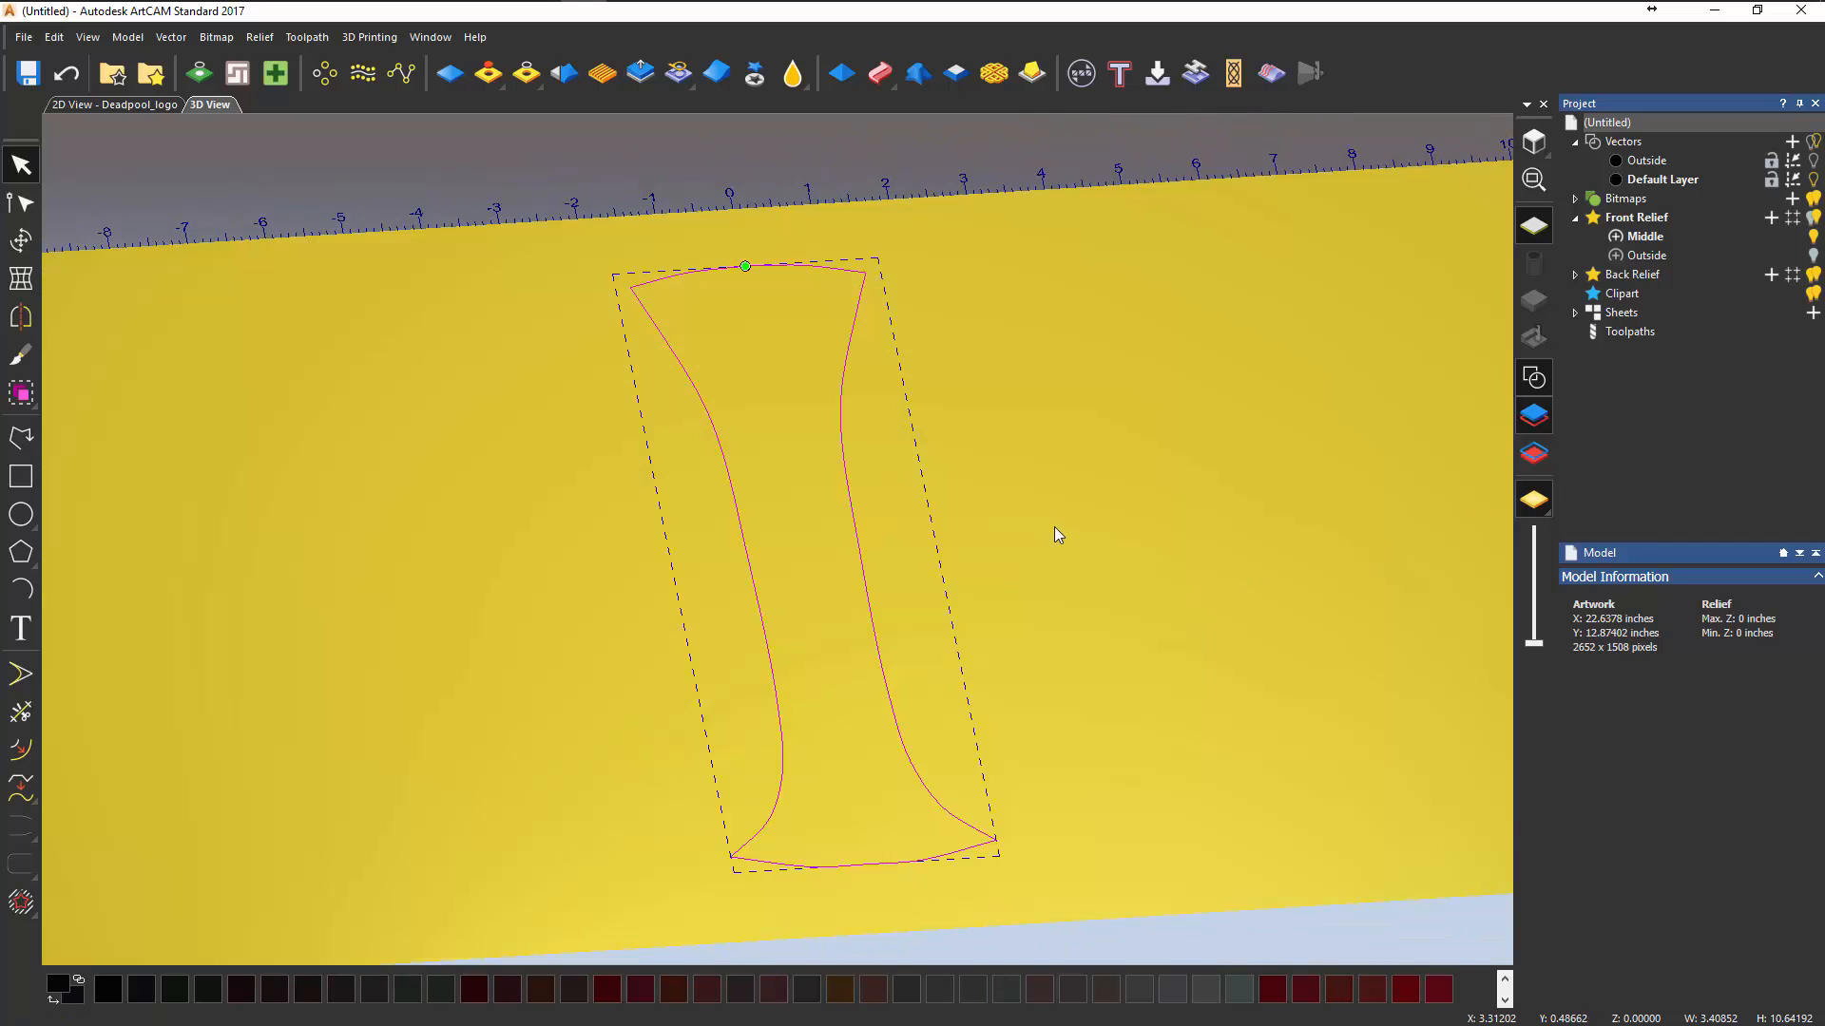
{"action": "left_click", "coordinate": [1009, 522]}
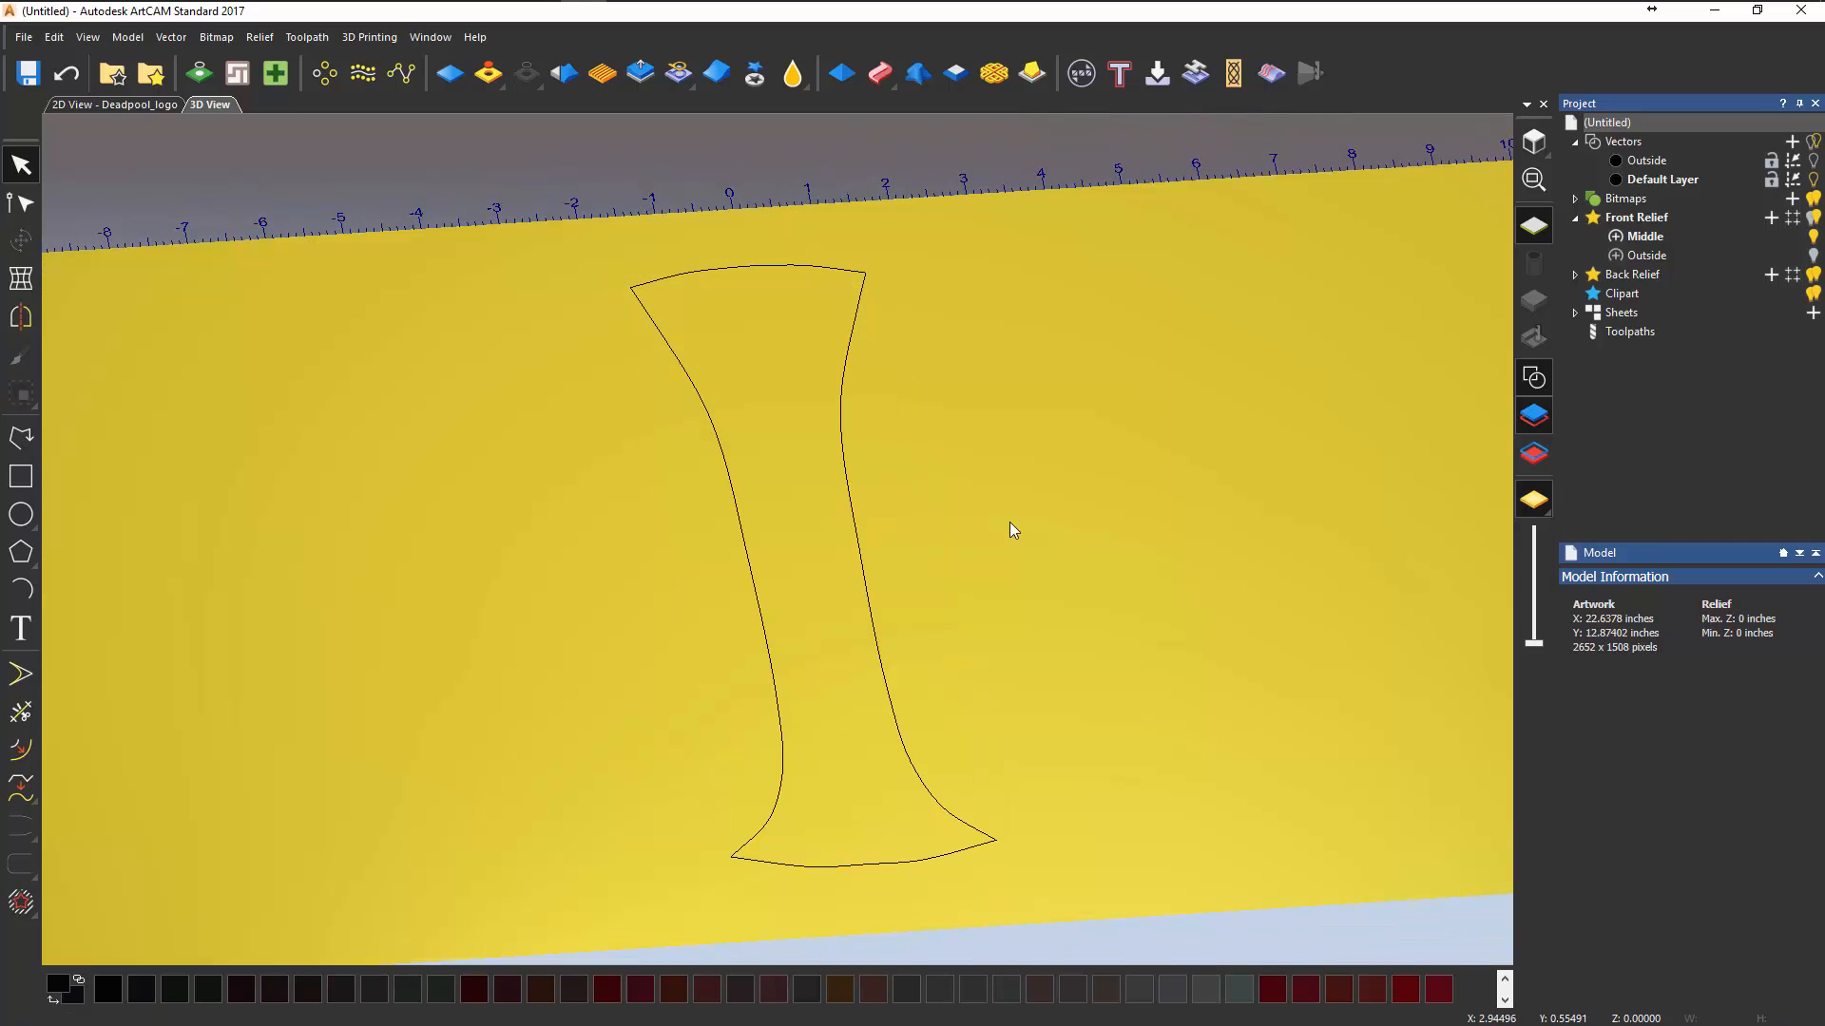
{"action": "left_click", "coordinate": [841, 424]}
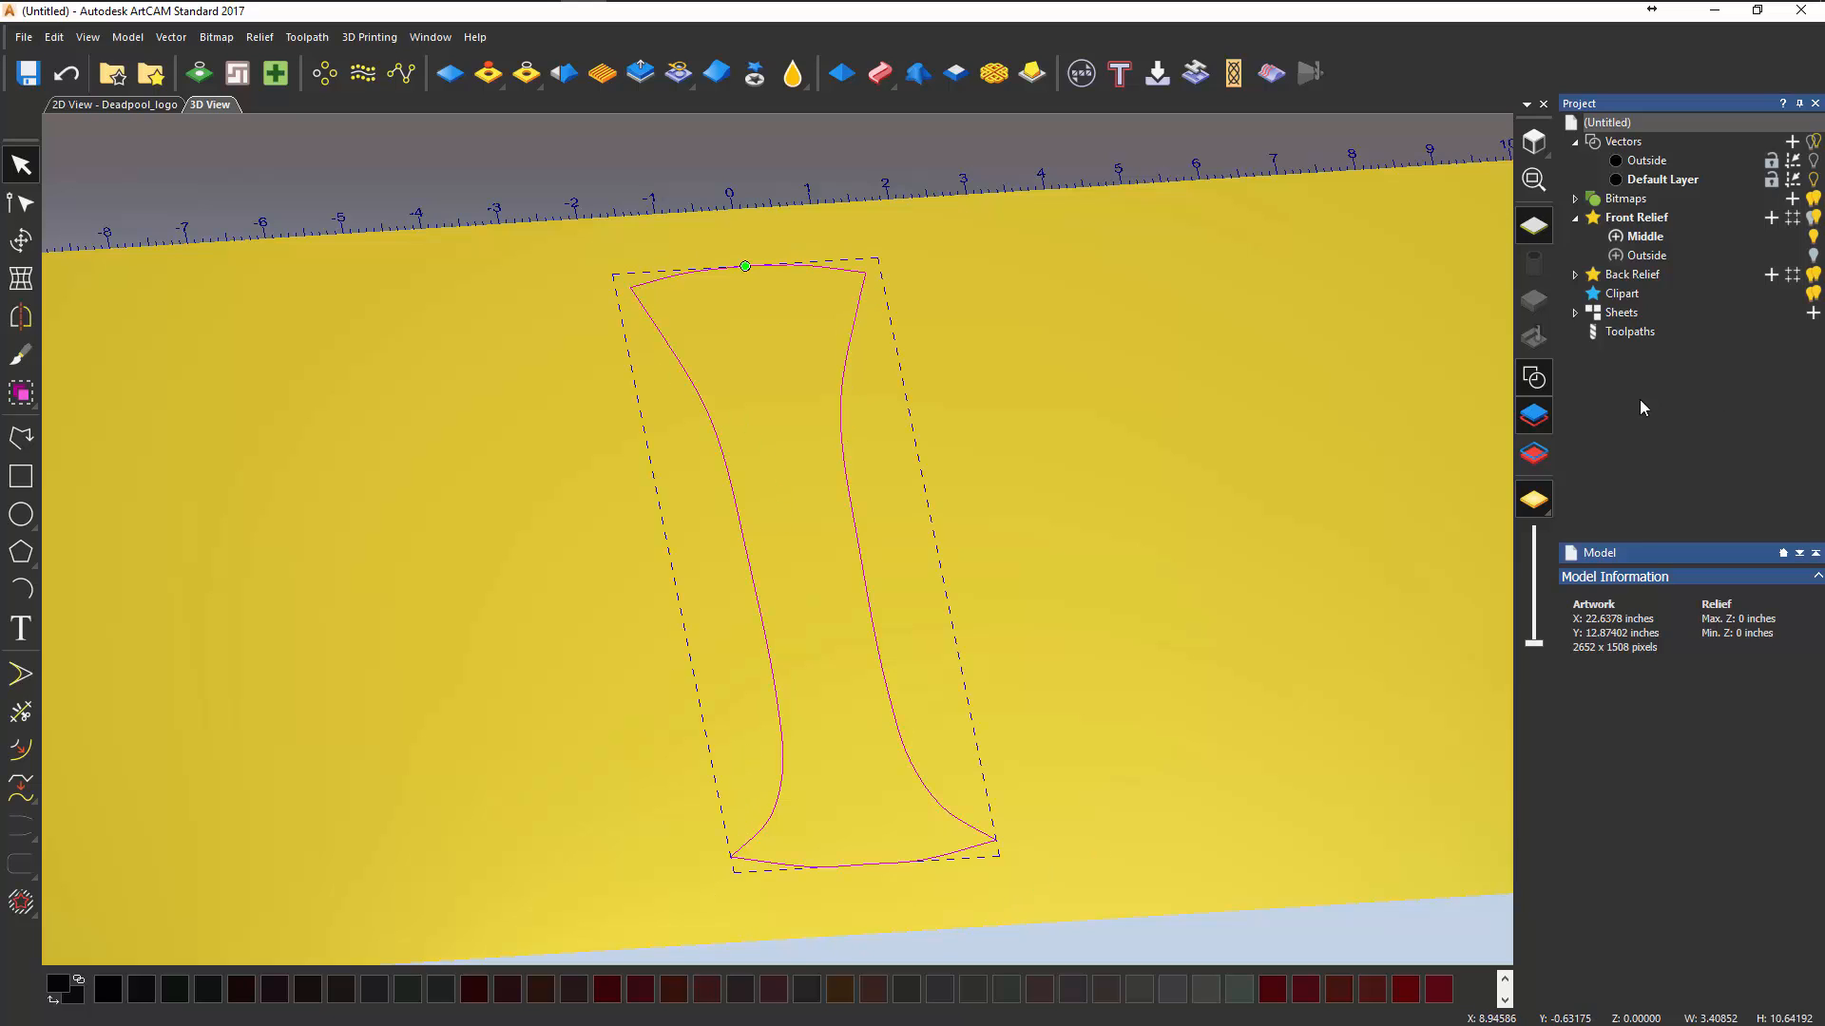
{"action": "left_click_drag", "start_coordinate": [1021, 591], "coordinate": [1100, 578]}
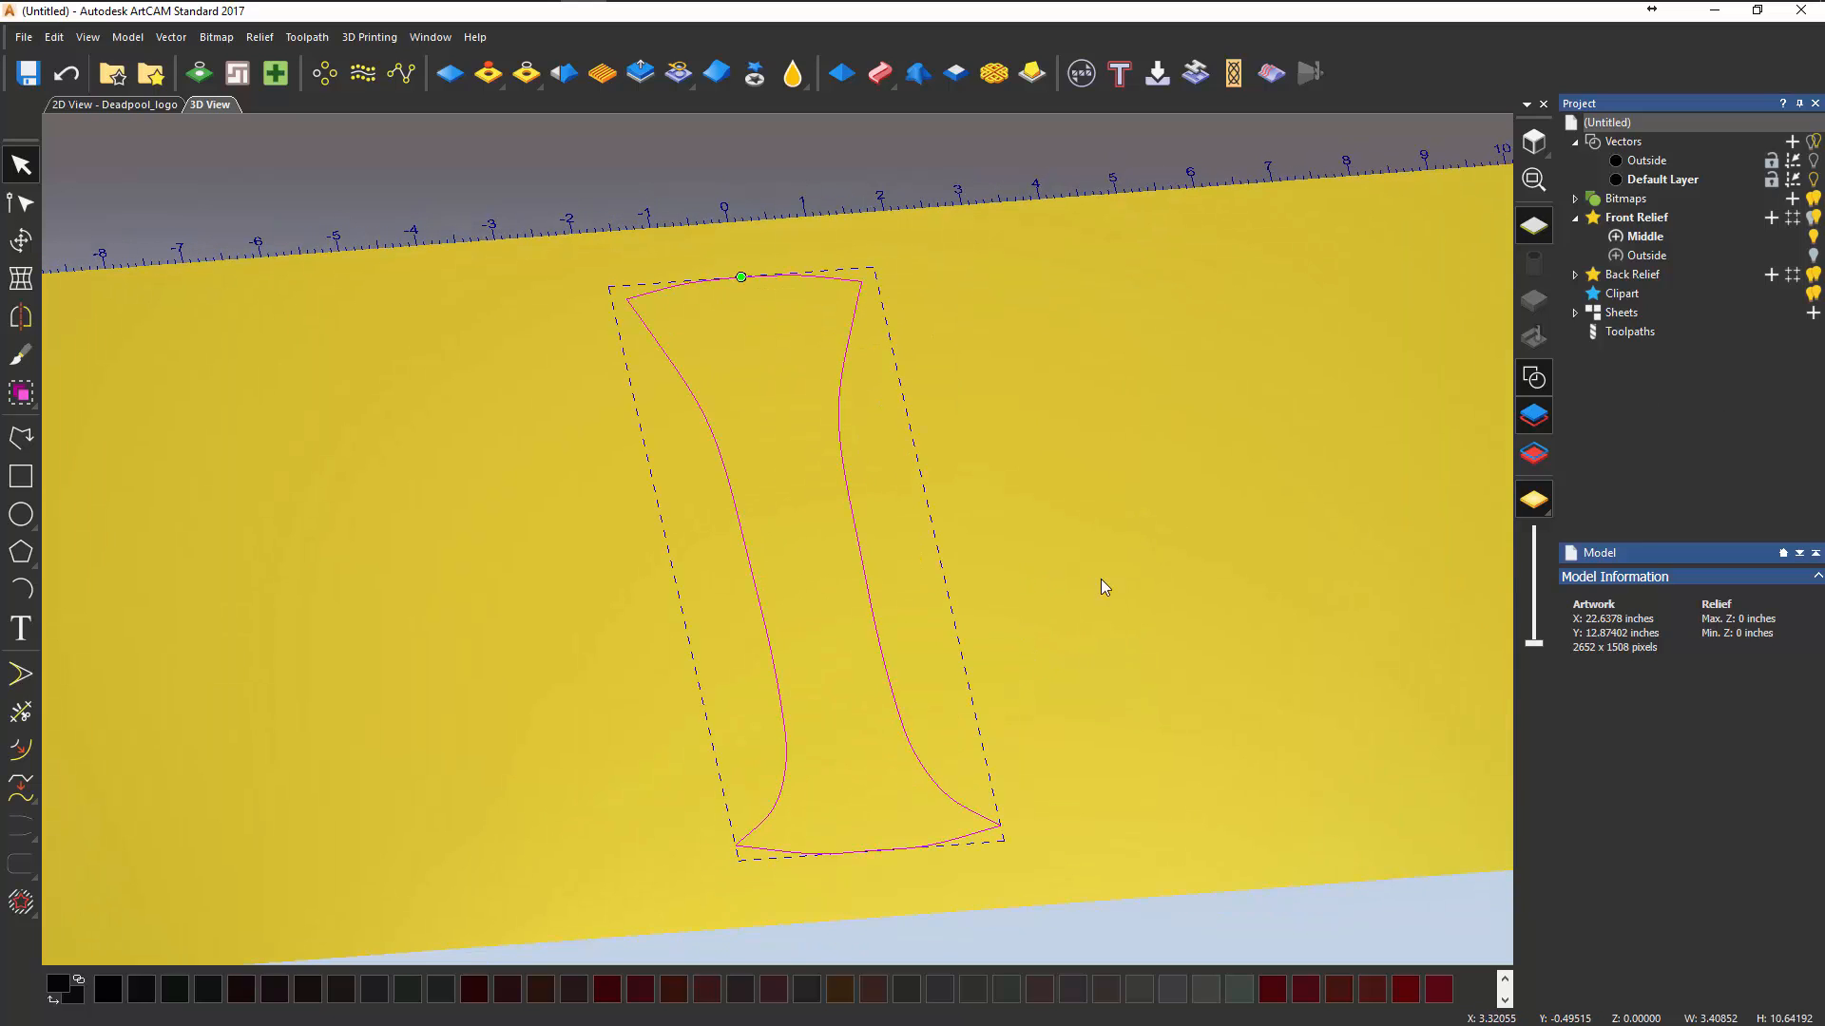
- Display the bitmap colours on the relief again and fade the logo to about half strength
{"action": "left_click", "coordinate": [1533, 499]}
{"action": "left_click", "coordinate": [1614, 504]}
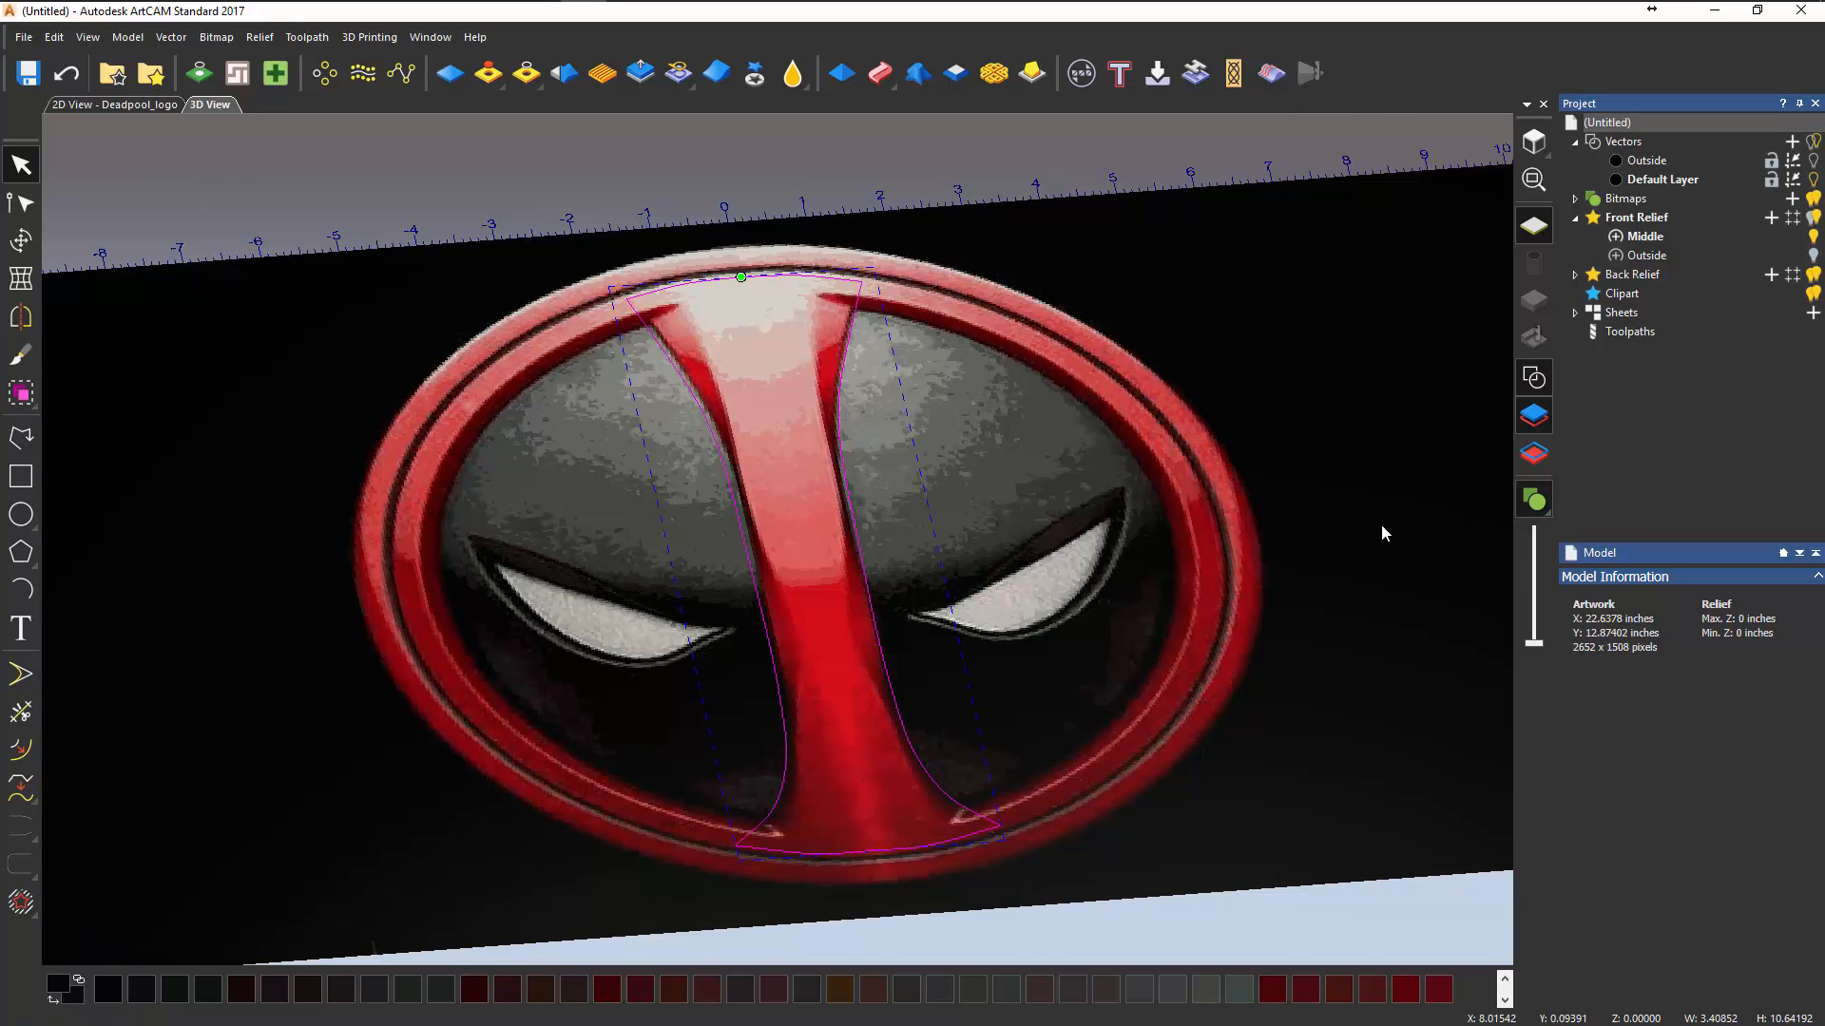
{"action": "left_click_drag", "start_coordinate": [1539, 635], "coordinate": [1542, 590]}
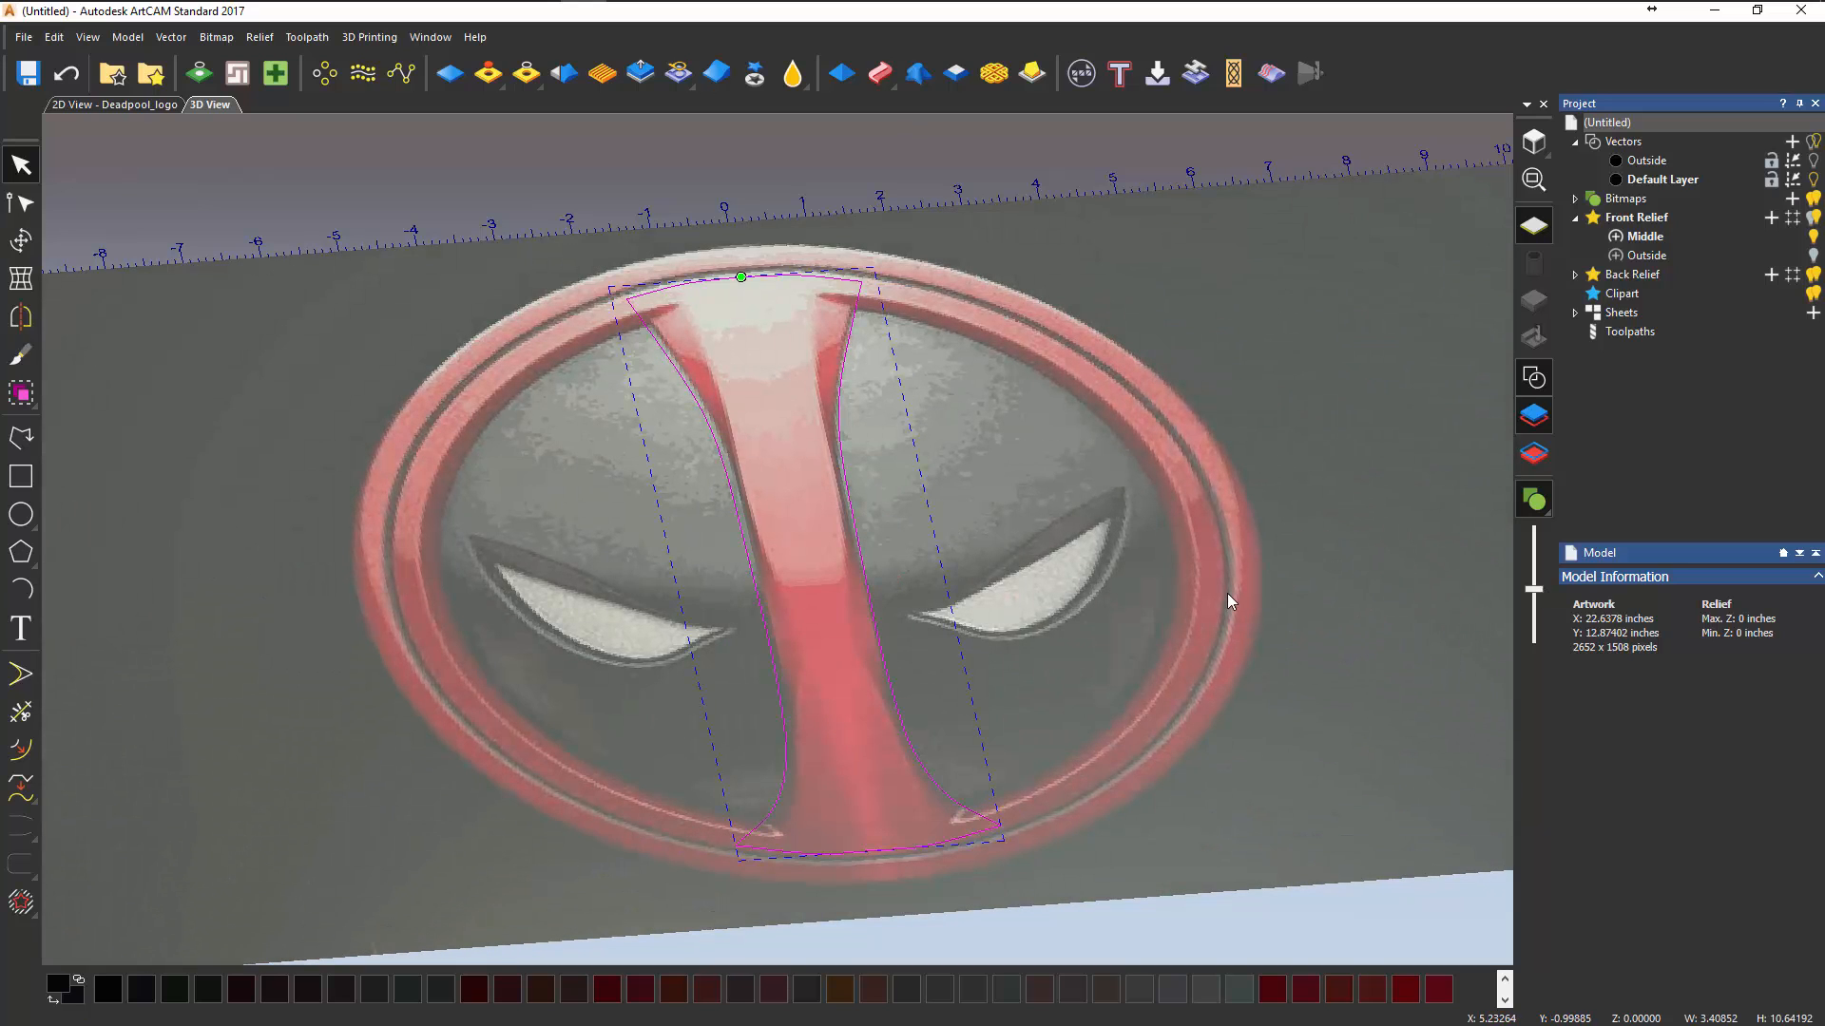
- Create a square-profile shape from the middle outline, limited to a height of .05 inches with a start height of .2 inches
{"action": "double_click", "coordinate": [756, 367]}
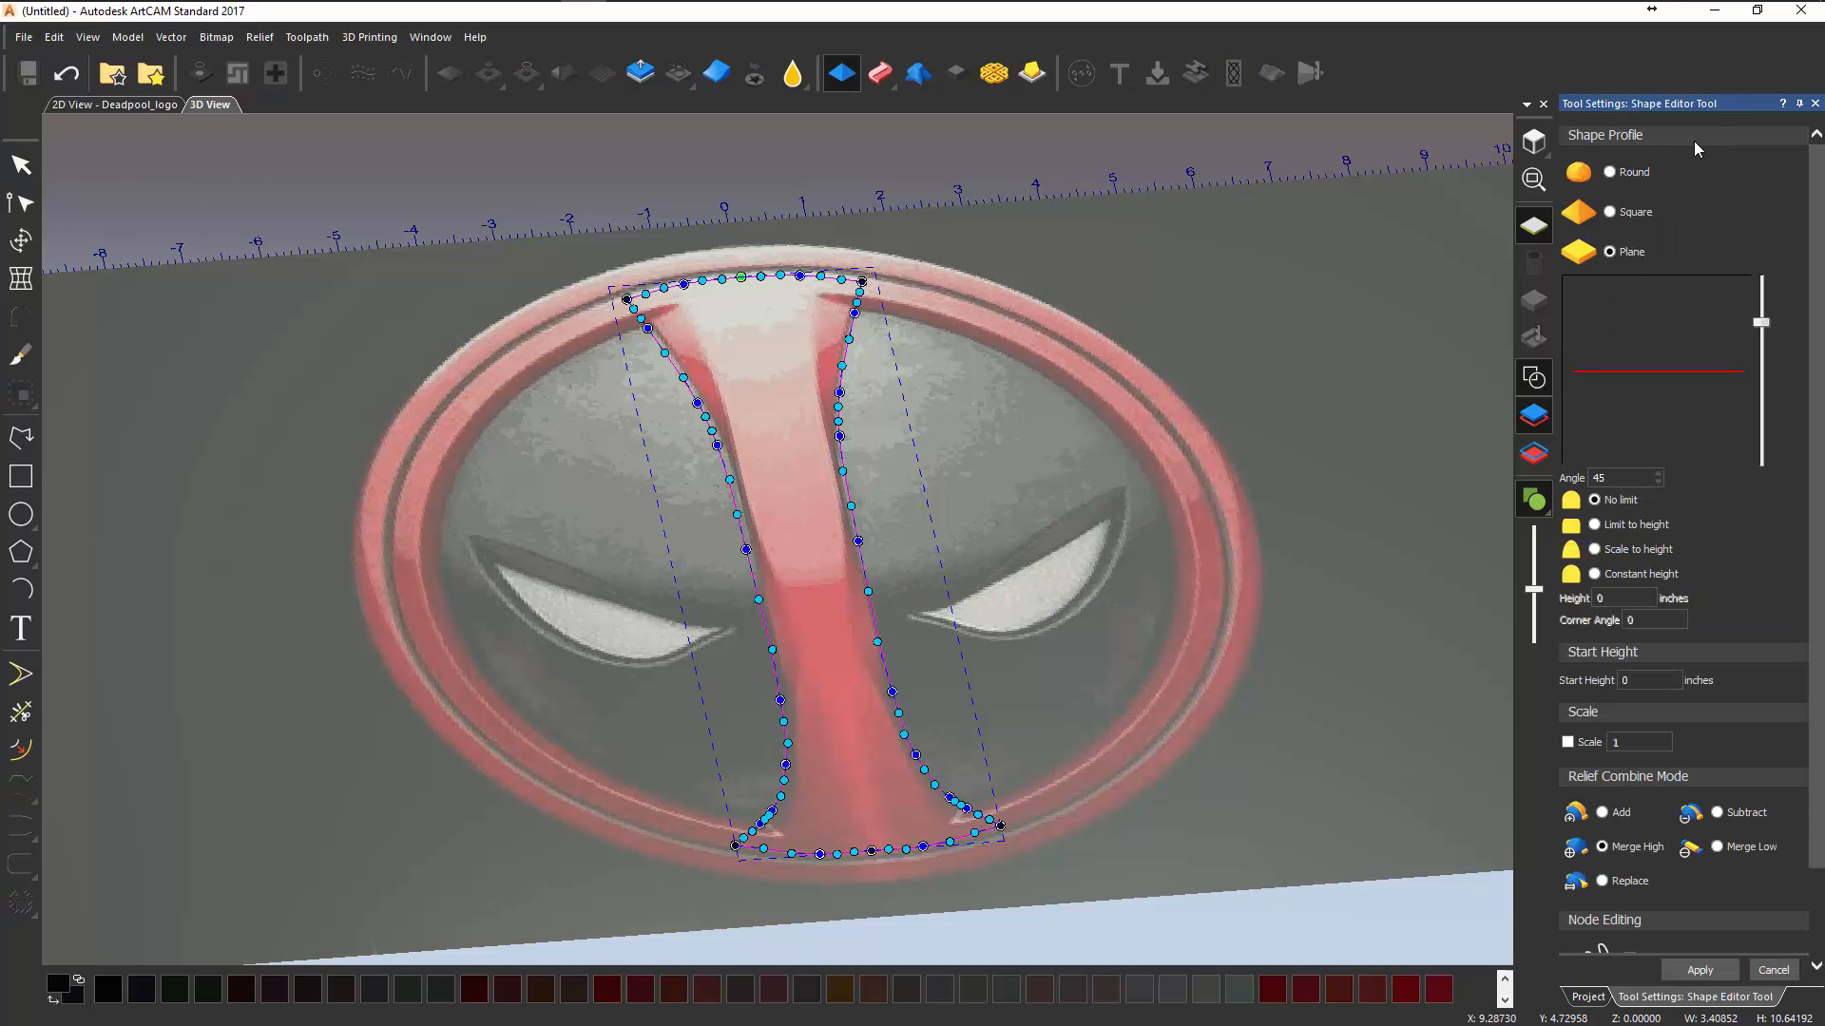
{"action": "left_click", "coordinate": [1611, 213]}
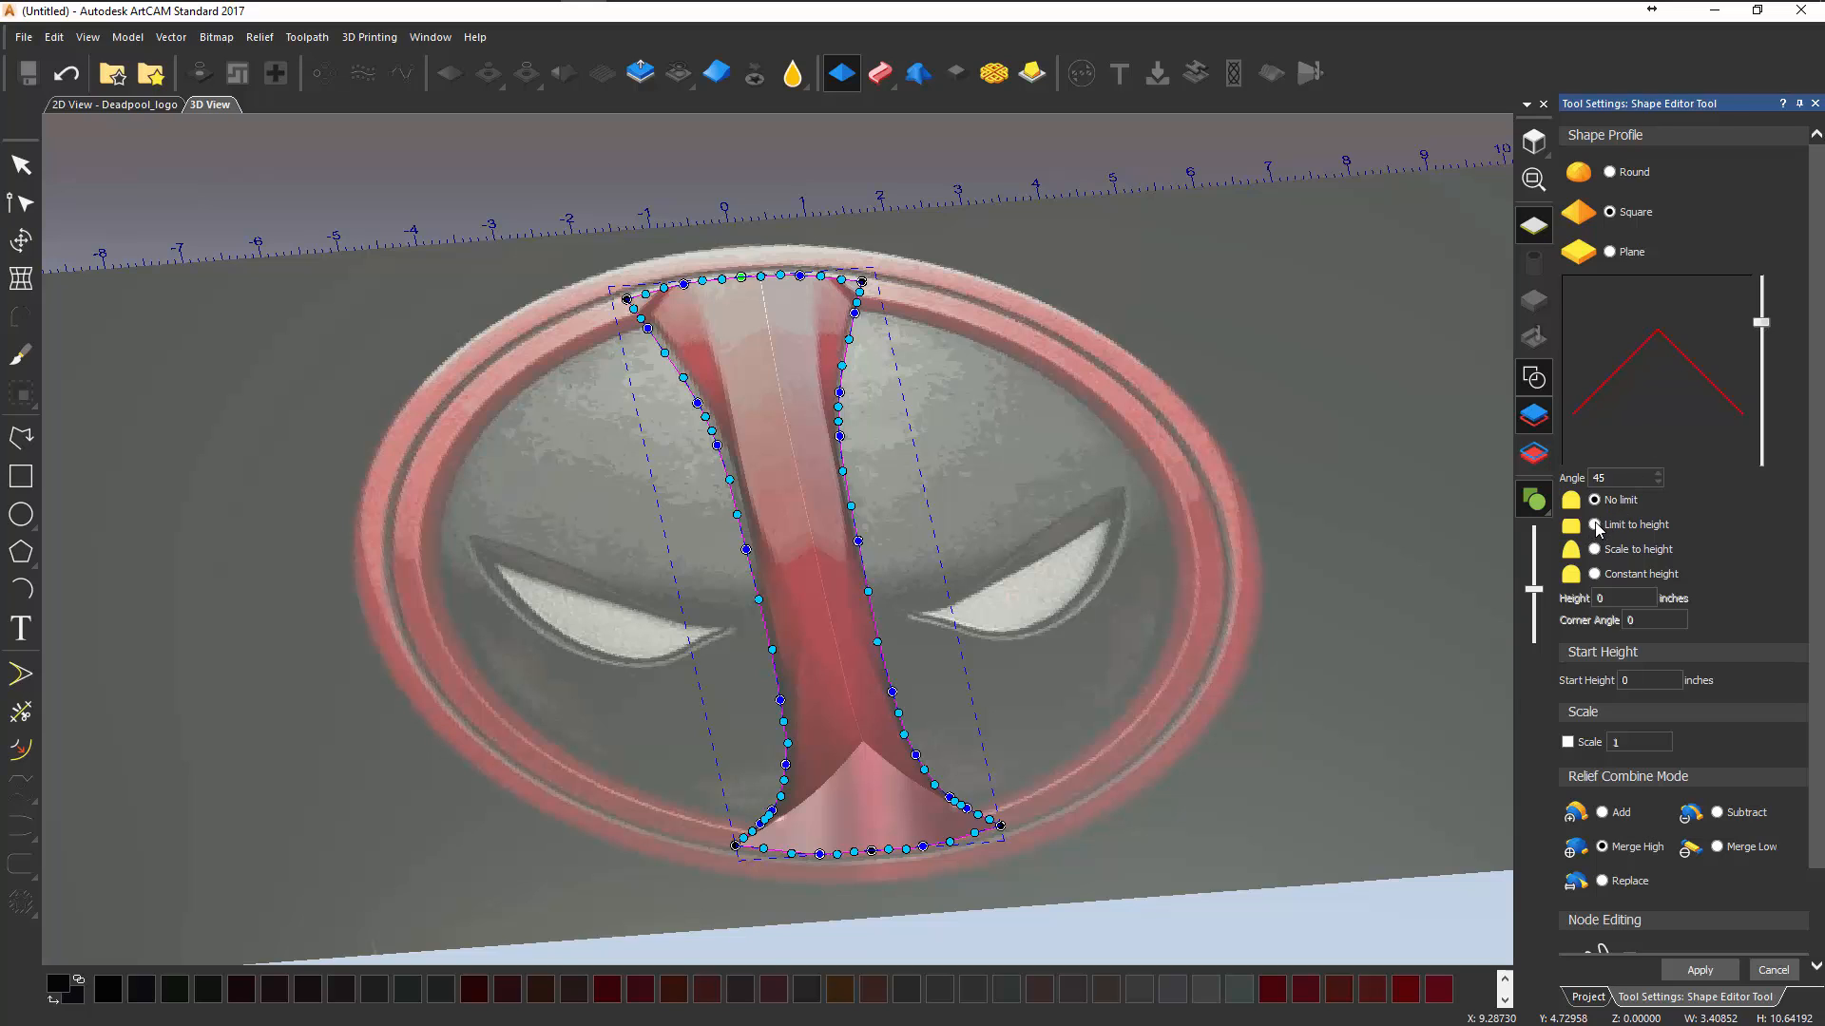
{"action": "left_click", "coordinate": [1595, 526]}
{"action": "left_click_drag", "start_coordinate": [1616, 598], "coordinate": [1538, 590]}
{"action": "type", "text": ".05"}
{"action": "key", "text": "Tab"}
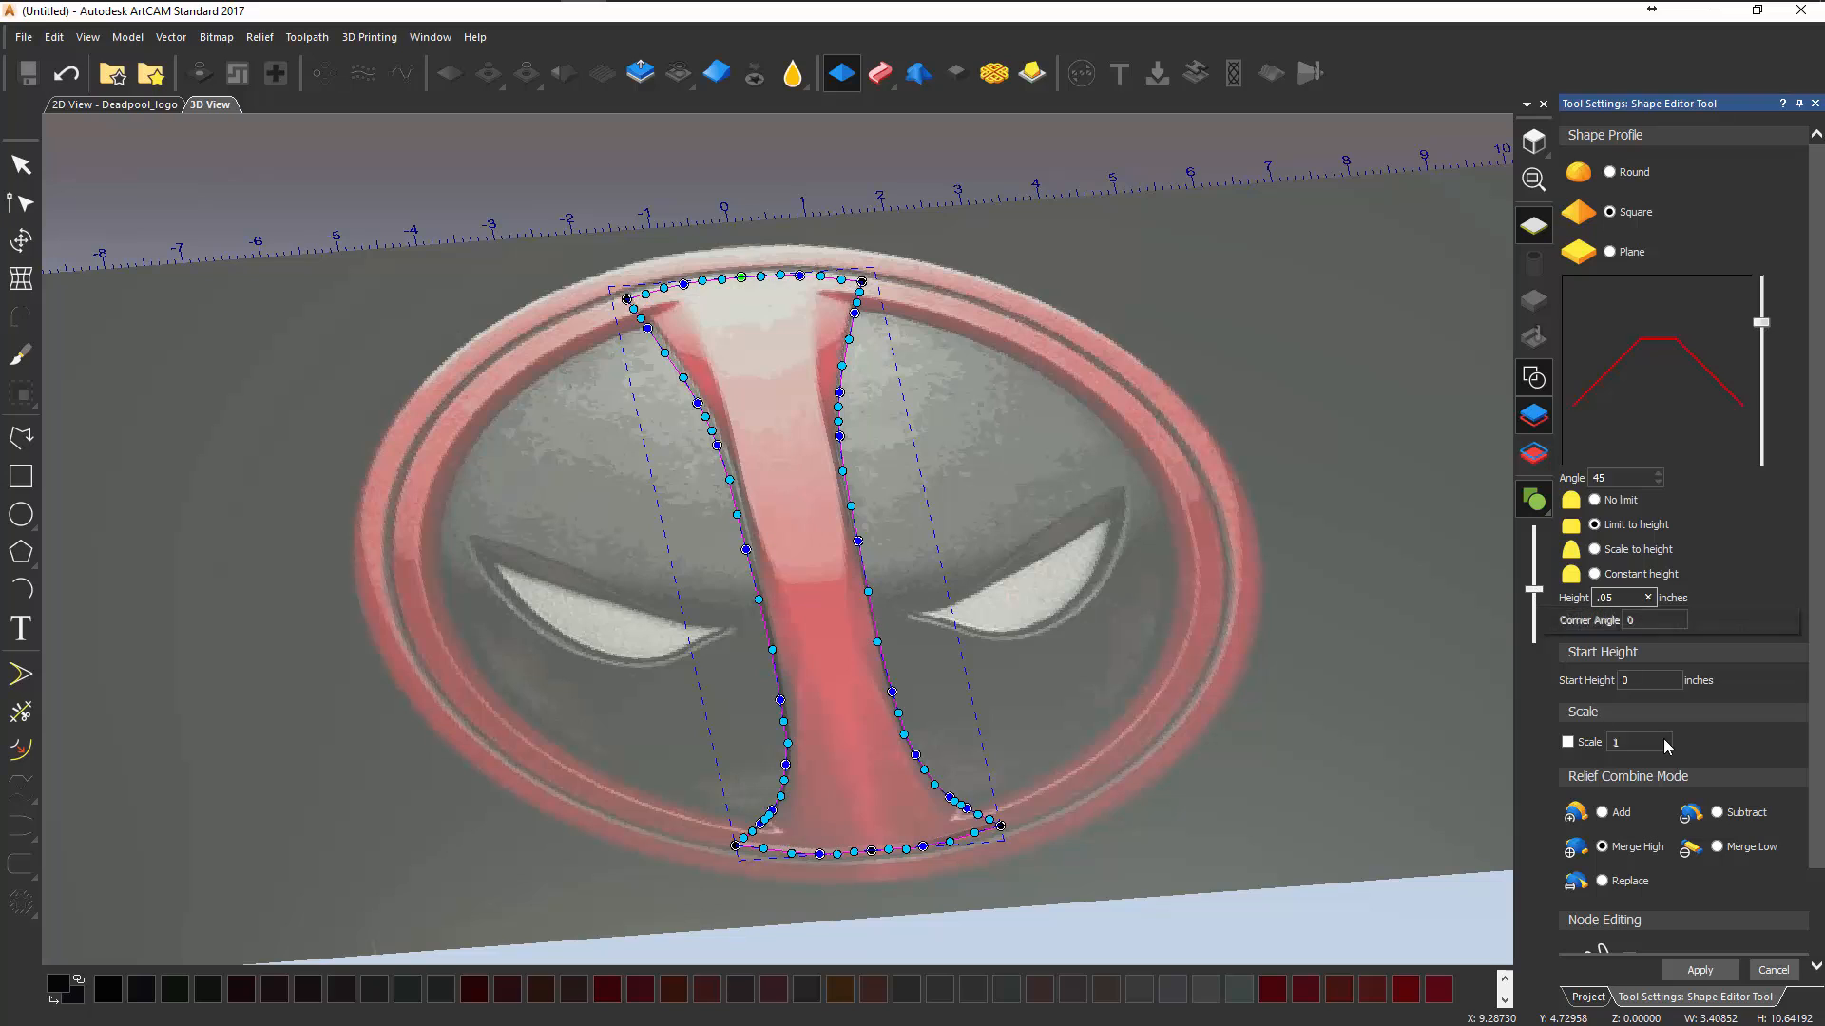
{"action": "type", "text": ".2"}
{"action": "left_click", "coordinate": [1700, 970]}
{"action": "left_click", "coordinate": [1773, 970]}
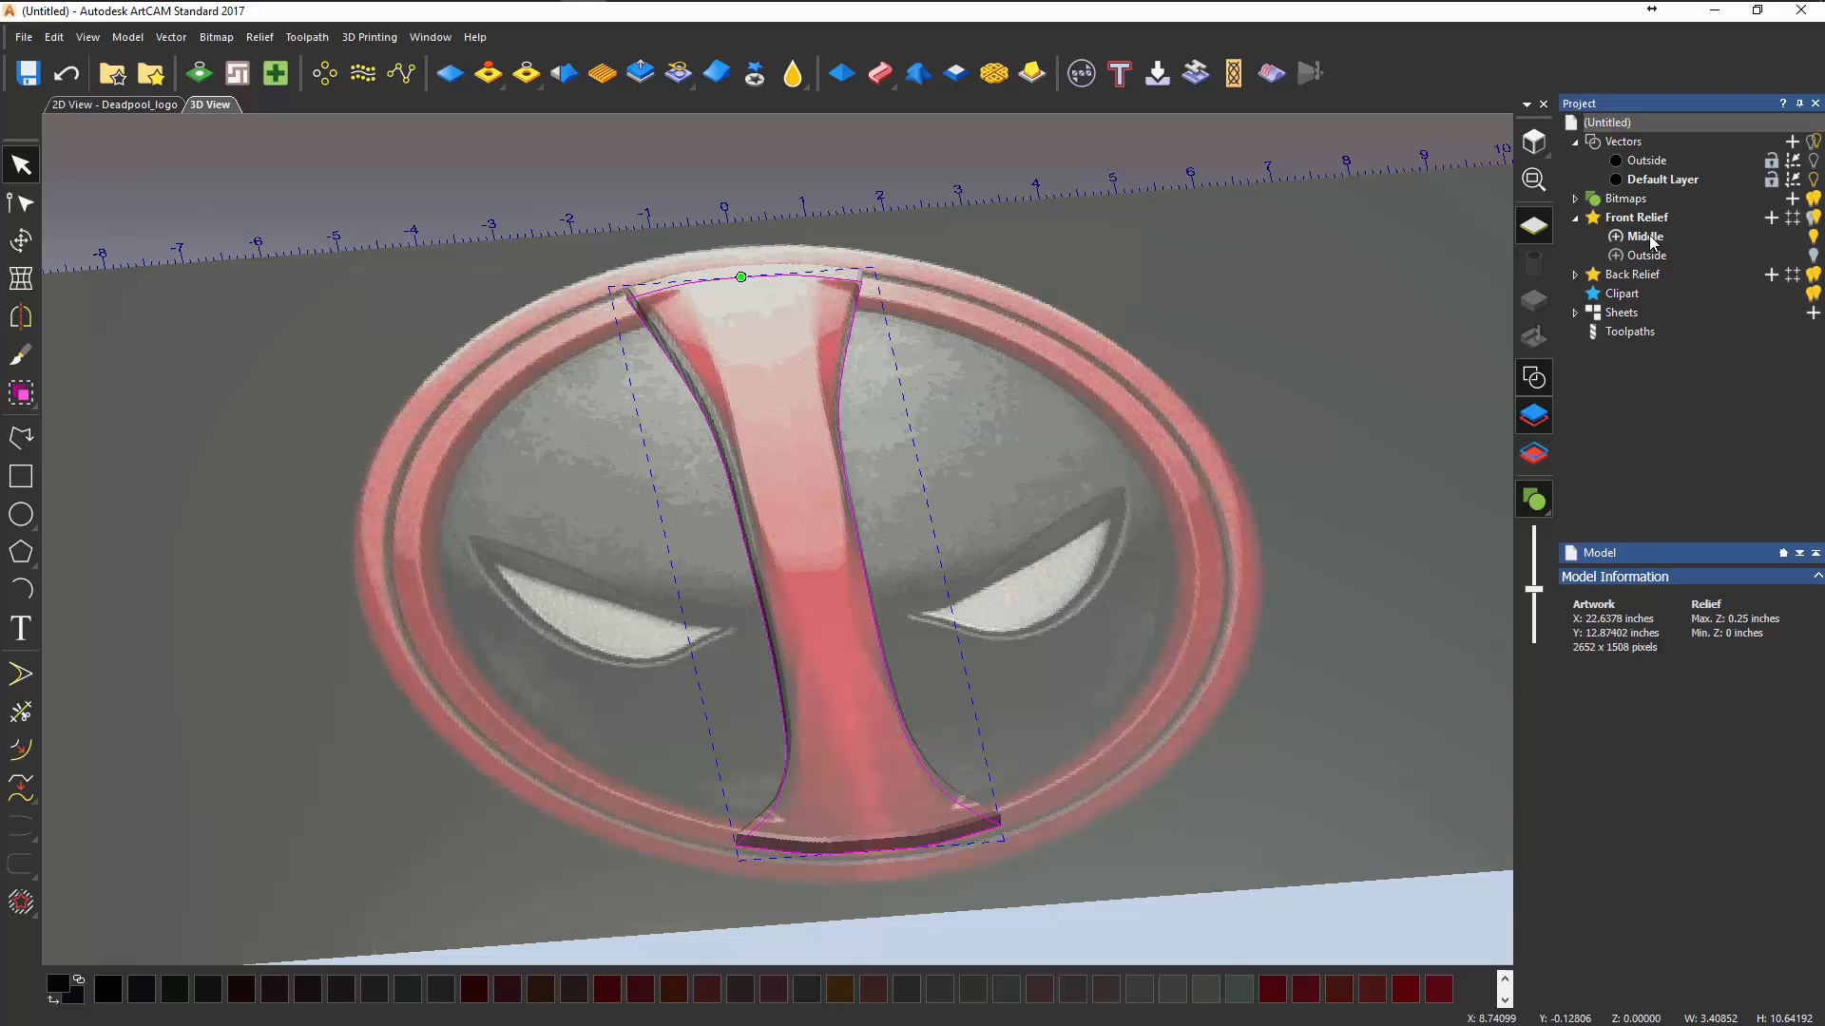
- Display the shaded material instead of the bitmap colours, clear the vector selection and view the raised middle bar
{"action": "left_click_drag", "start_coordinate": [974, 658], "coordinate": [1093, 588]}
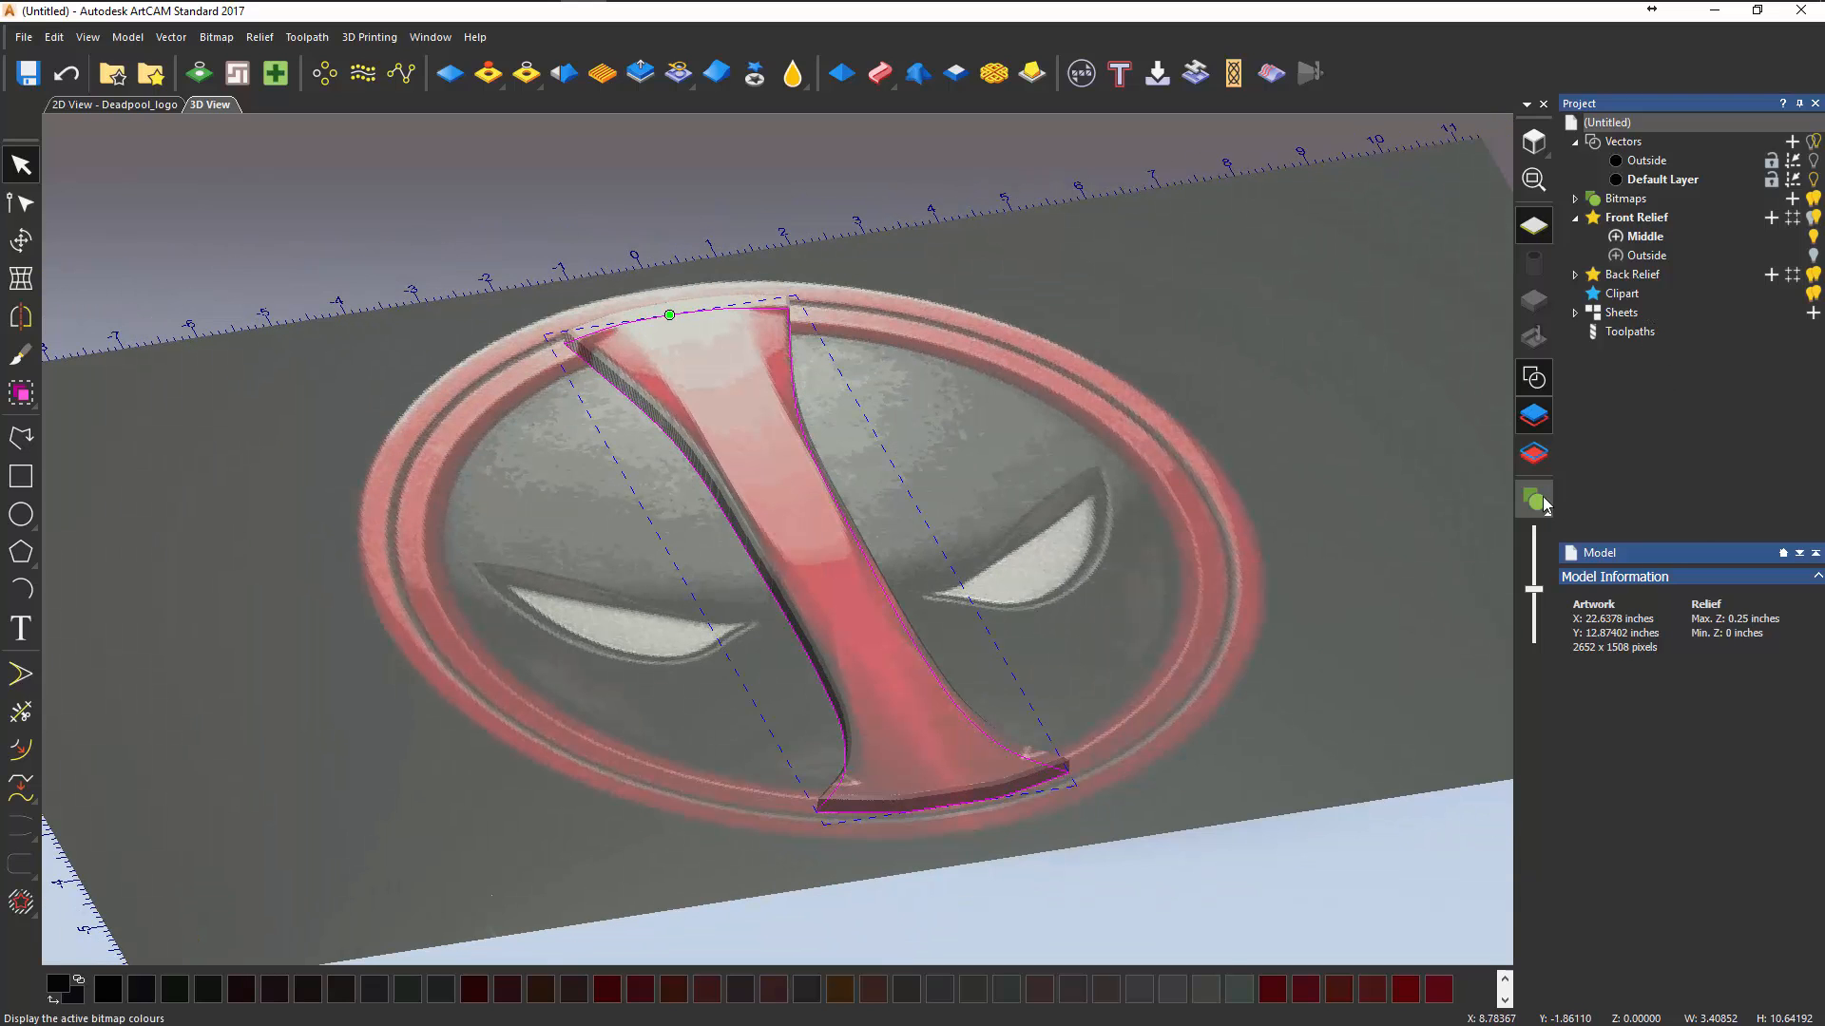
{"action": "left_click", "coordinate": [1543, 505]}
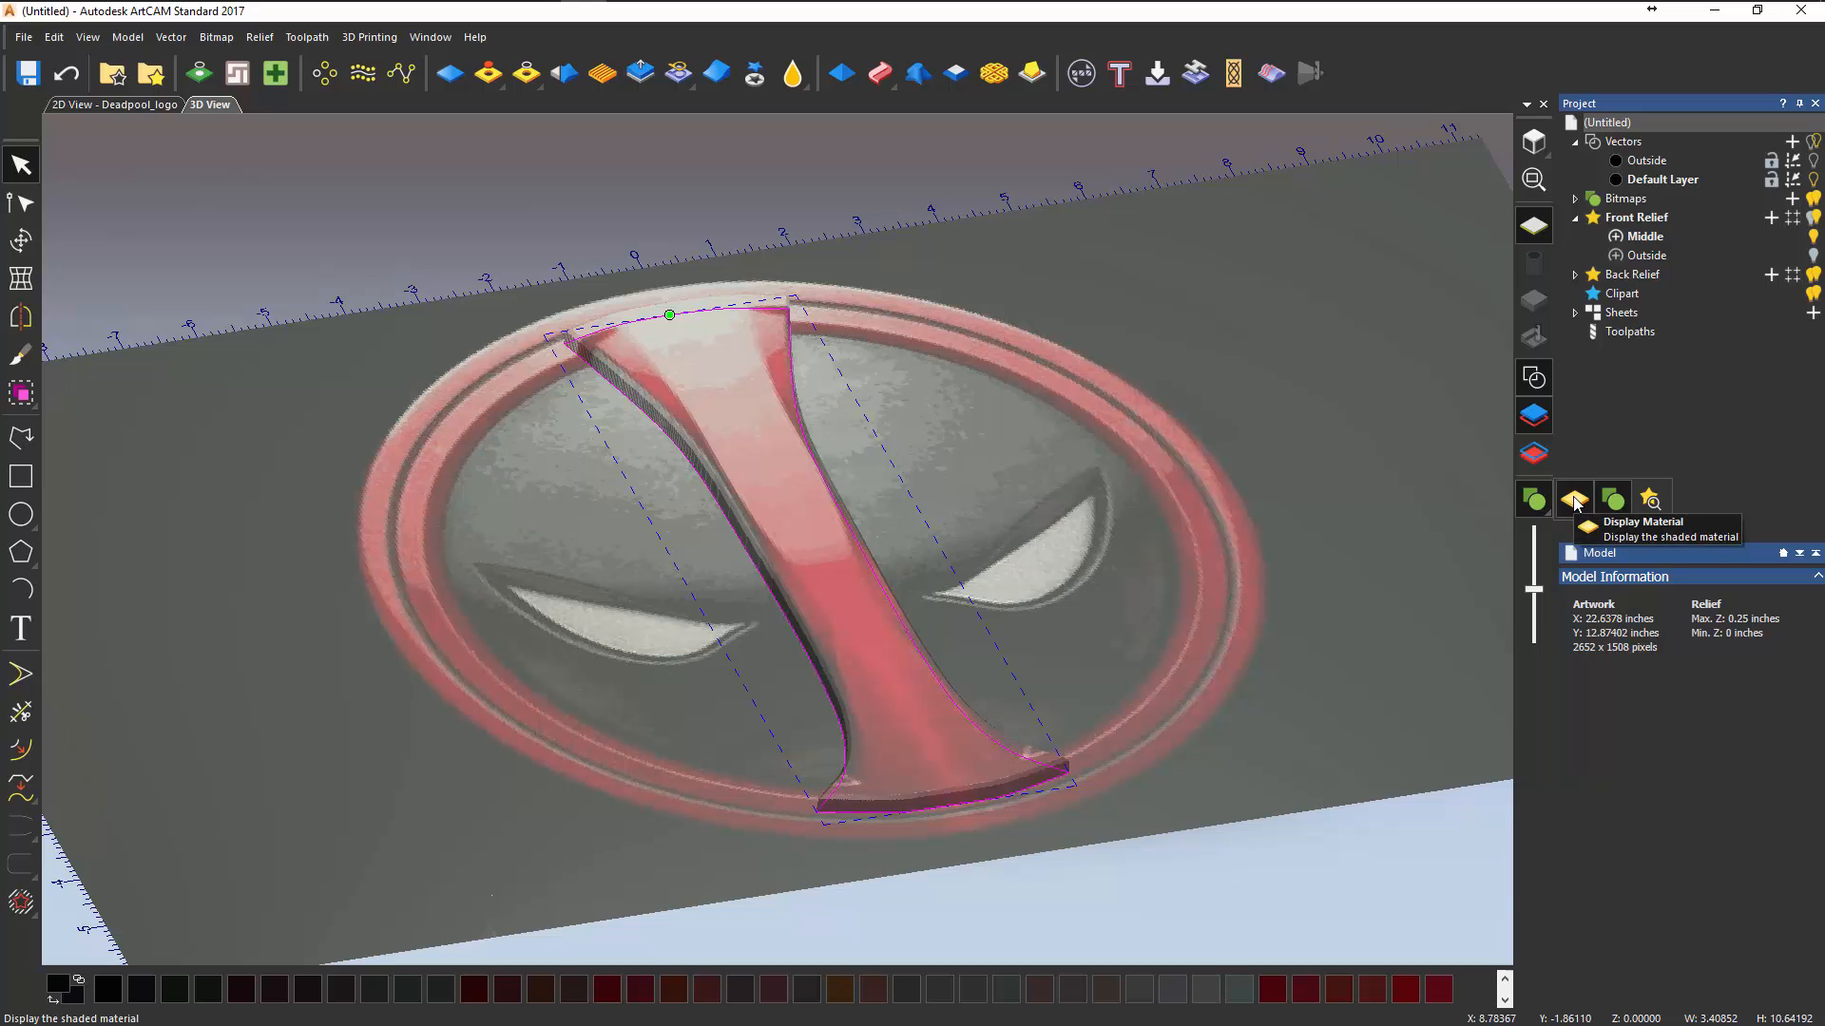
{"action": "left_click", "coordinate": [1573, 501]}
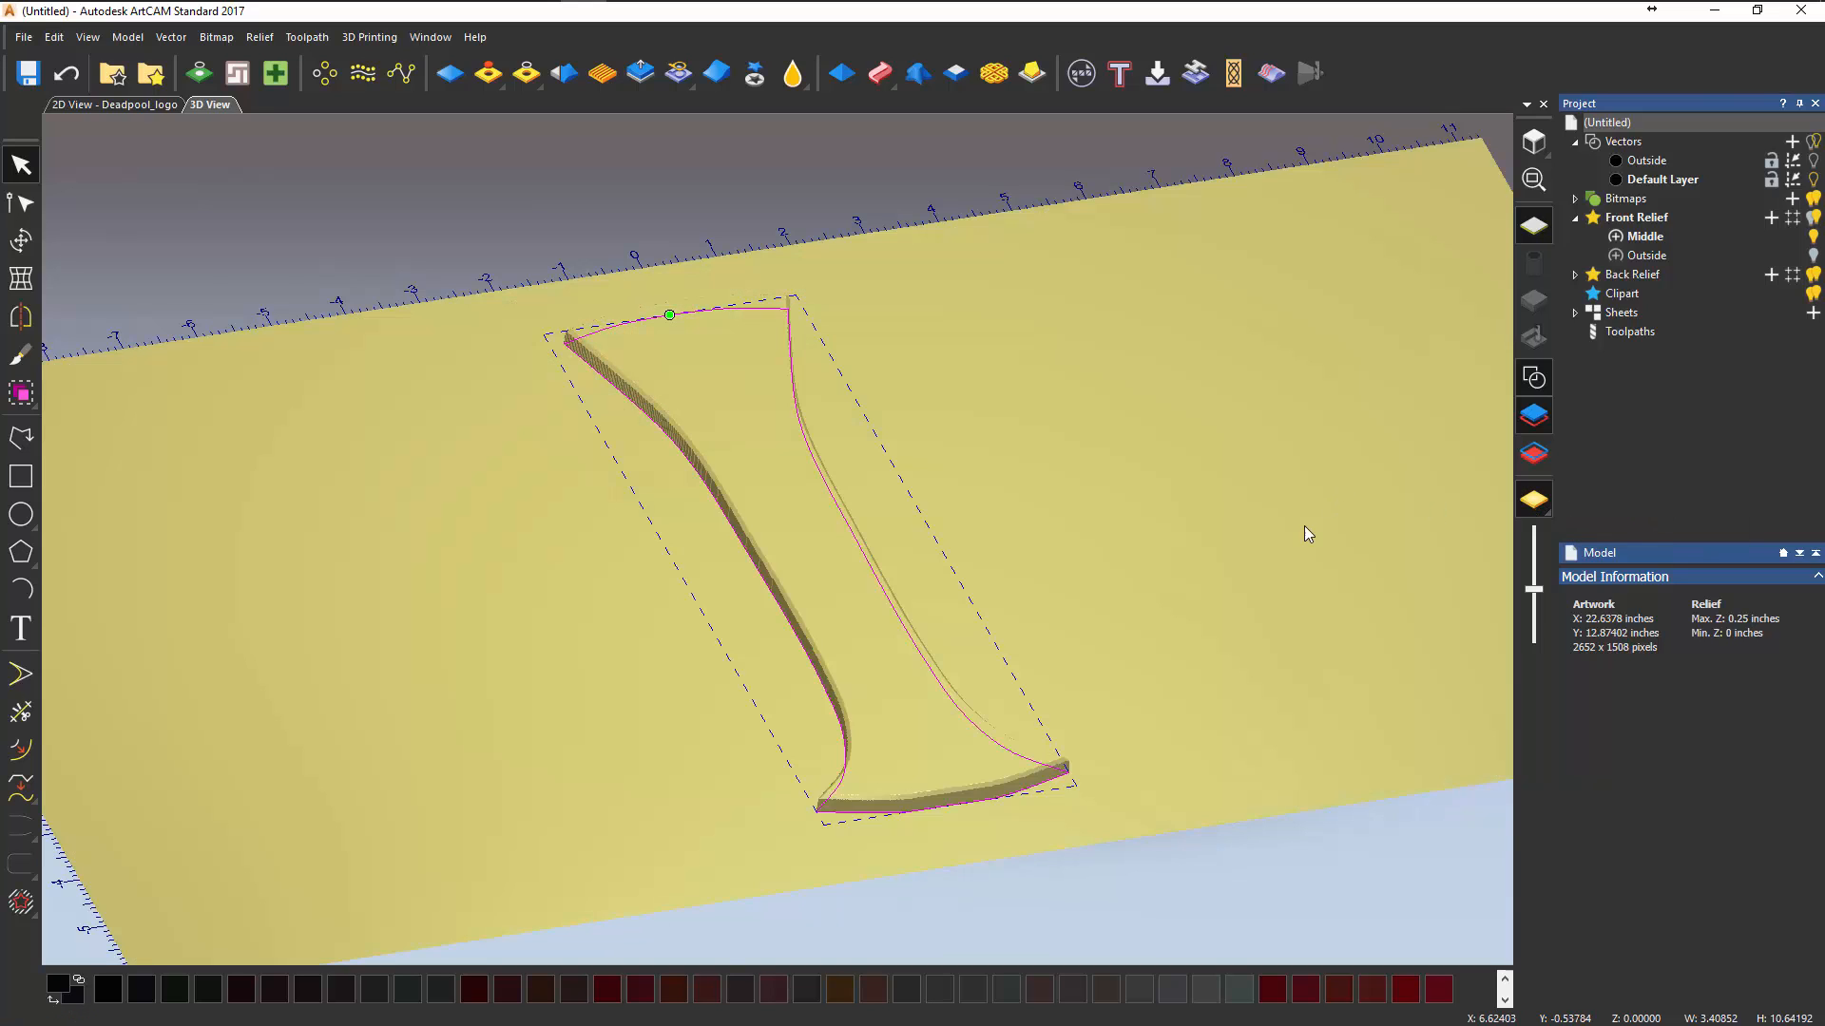
{"action": "left_click_drag", "start_coordinate": [1304, 527], "coordinate": [1304, 500]}
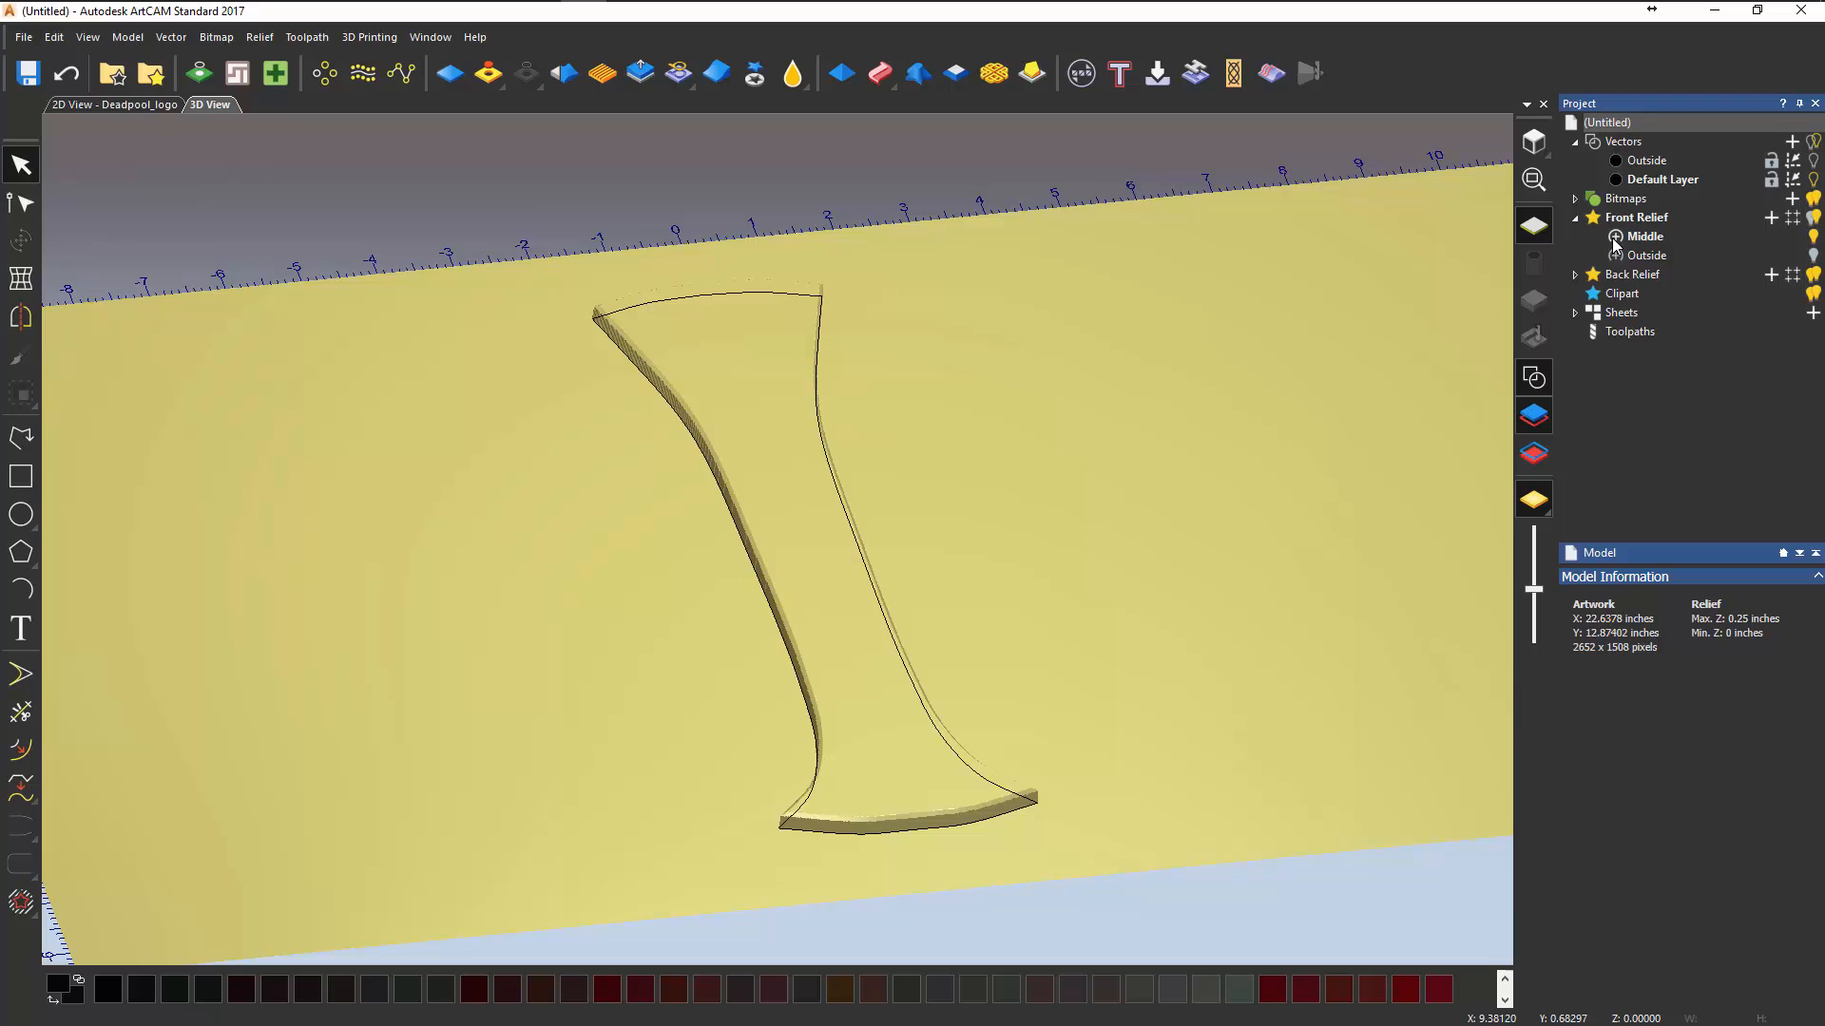
- Make the Outside relief layer visible and examine where the middle bar overlaps the ring
{"action": "left_click", "coordinate": [1813, 254]}
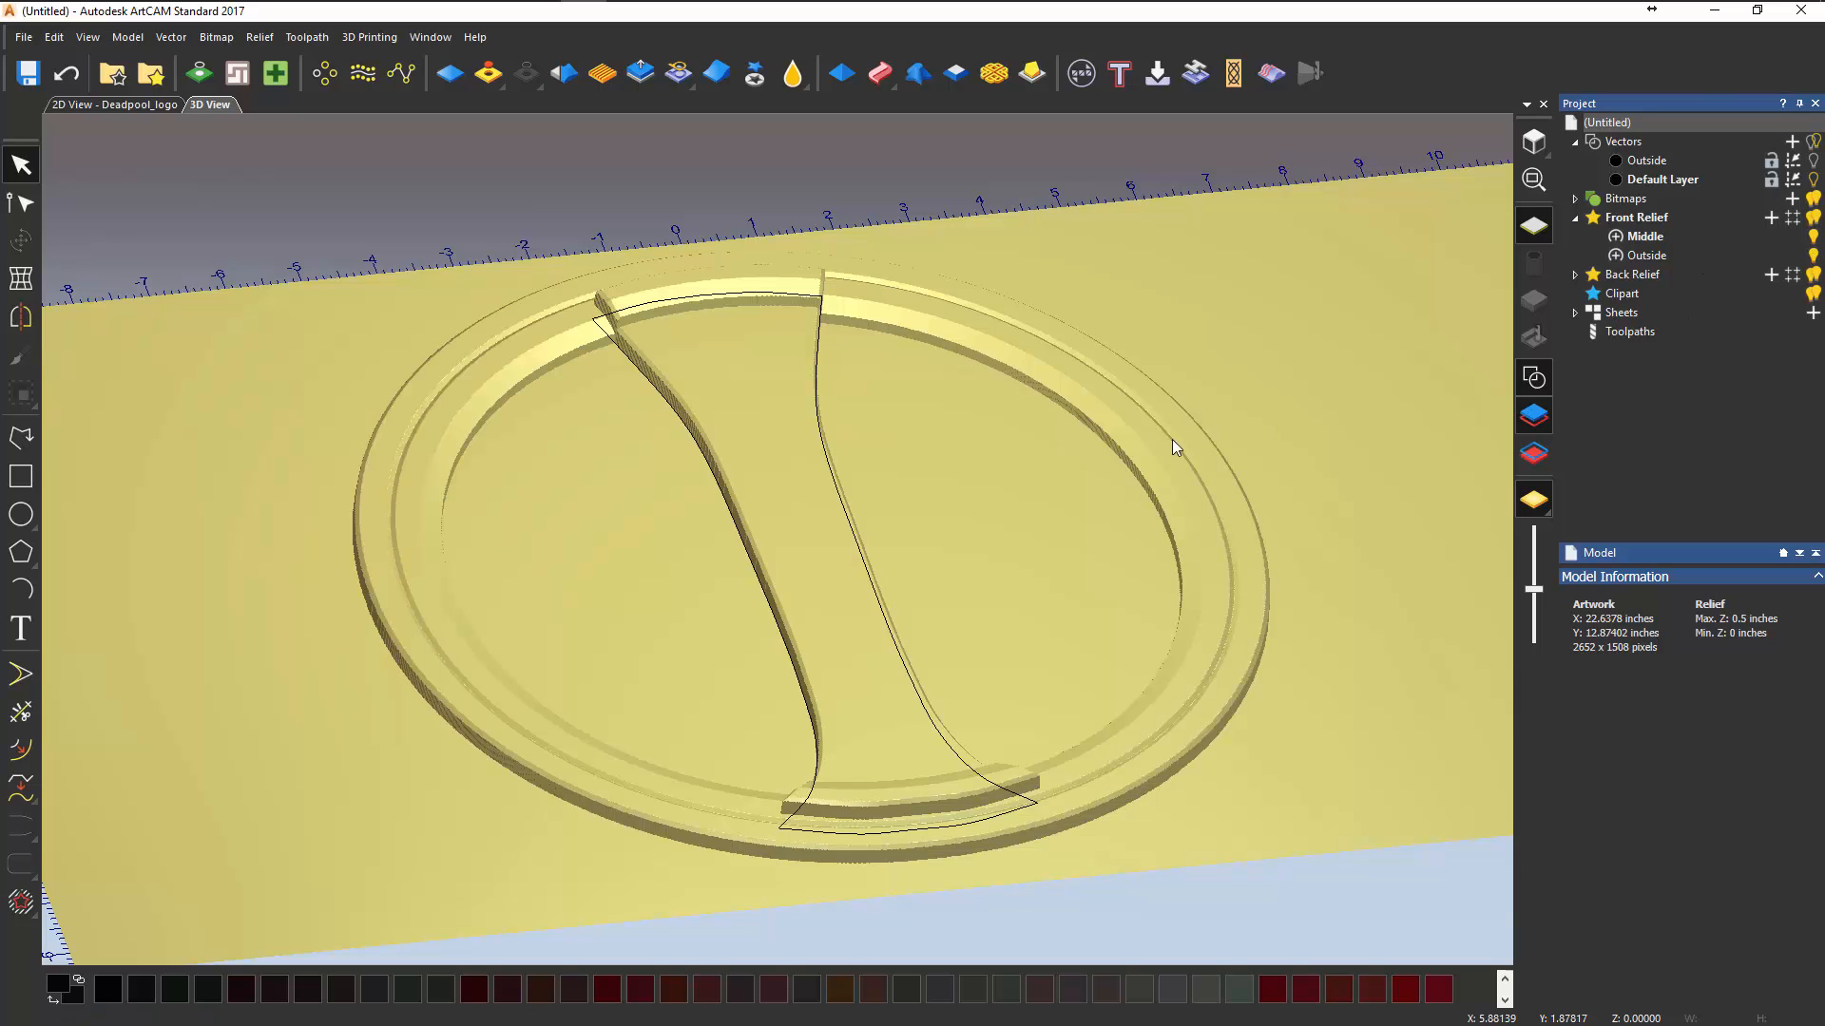
{"action": "left_click_drag", "start_coordinate": [1195, 698], "coordinate": [1216, 646]}
{"action": "left_click_drag", "start_coordinate": [1069, 593], "coordinate": [1083, 638]}
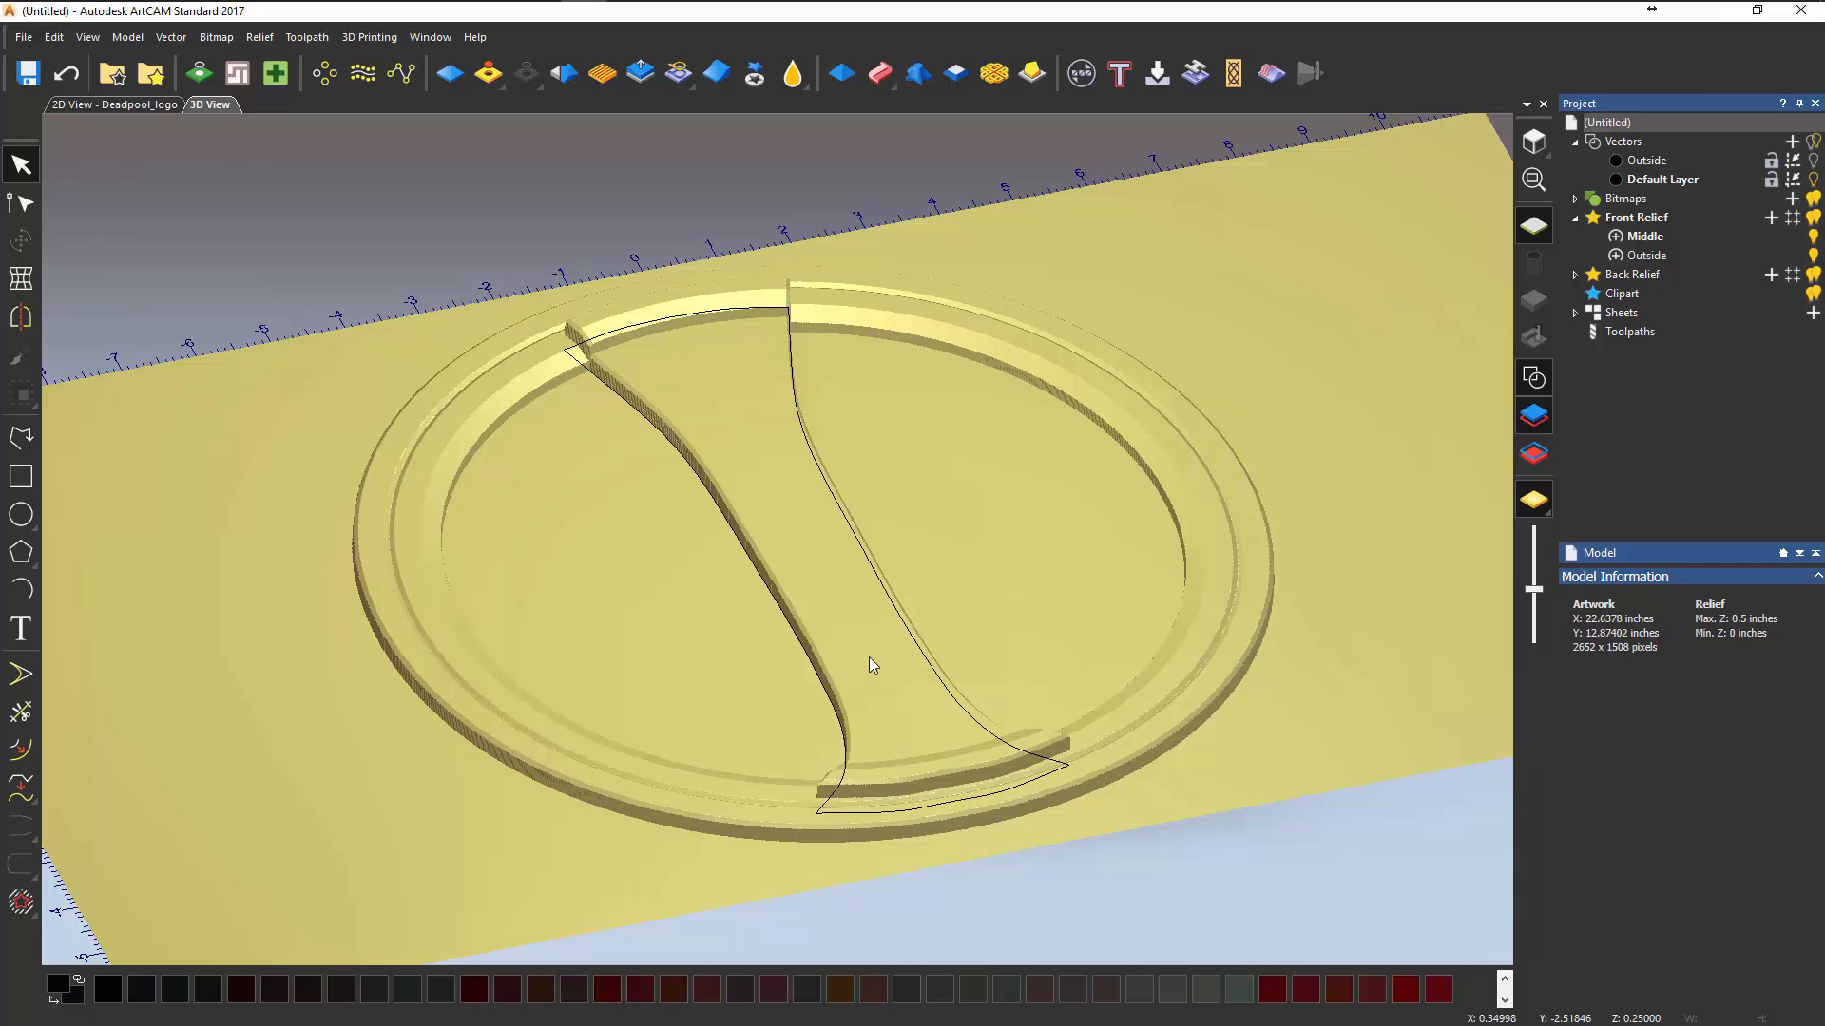
{"action": "scroll", "coordinate": [594, 333], "scroll_direction": "up", "scroll_amount": 4}
{"action": "scroll", "coordinate": [853, 547], "scroll_direction": "down", "scroll_amount": 2}
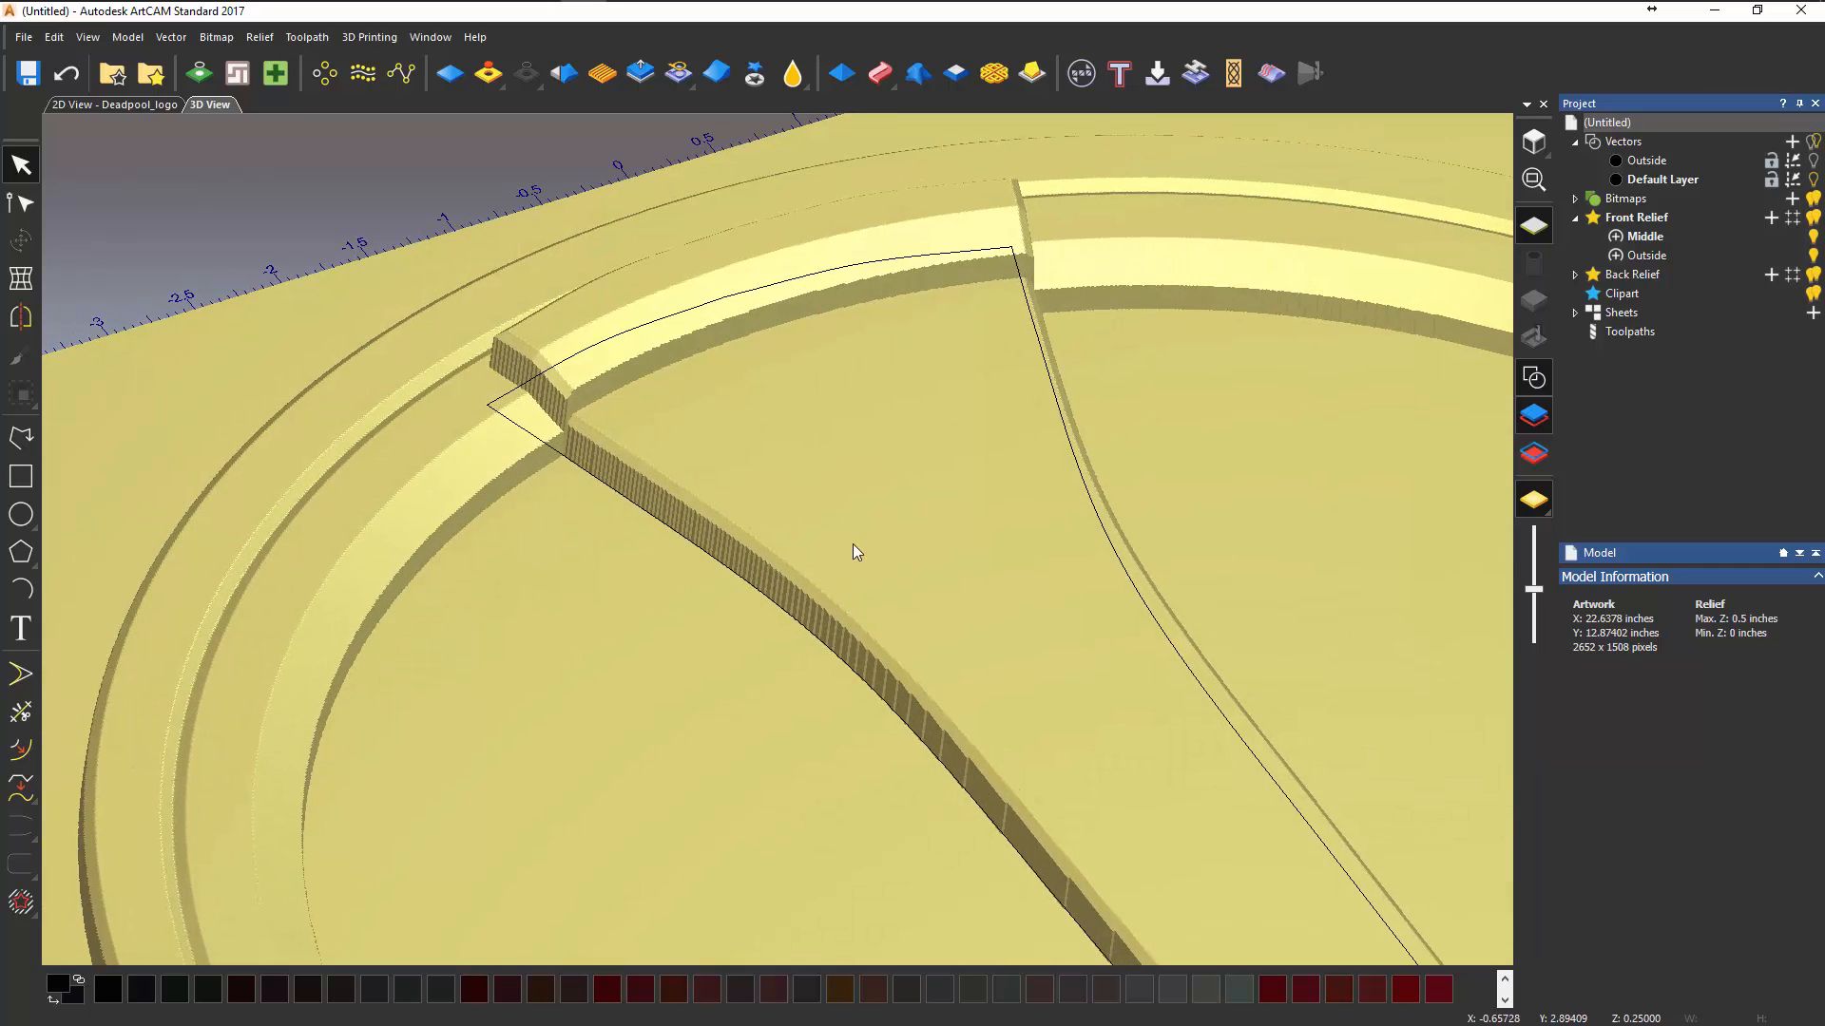
{"action": "scroll", "coordinate": [859, 522], "scroll_direction": "down", "scroll_amount": 4}
{"action": "scroll", "coordinate": [1112, 686], "scroll_direction": "down", "scroll_amount": 1}
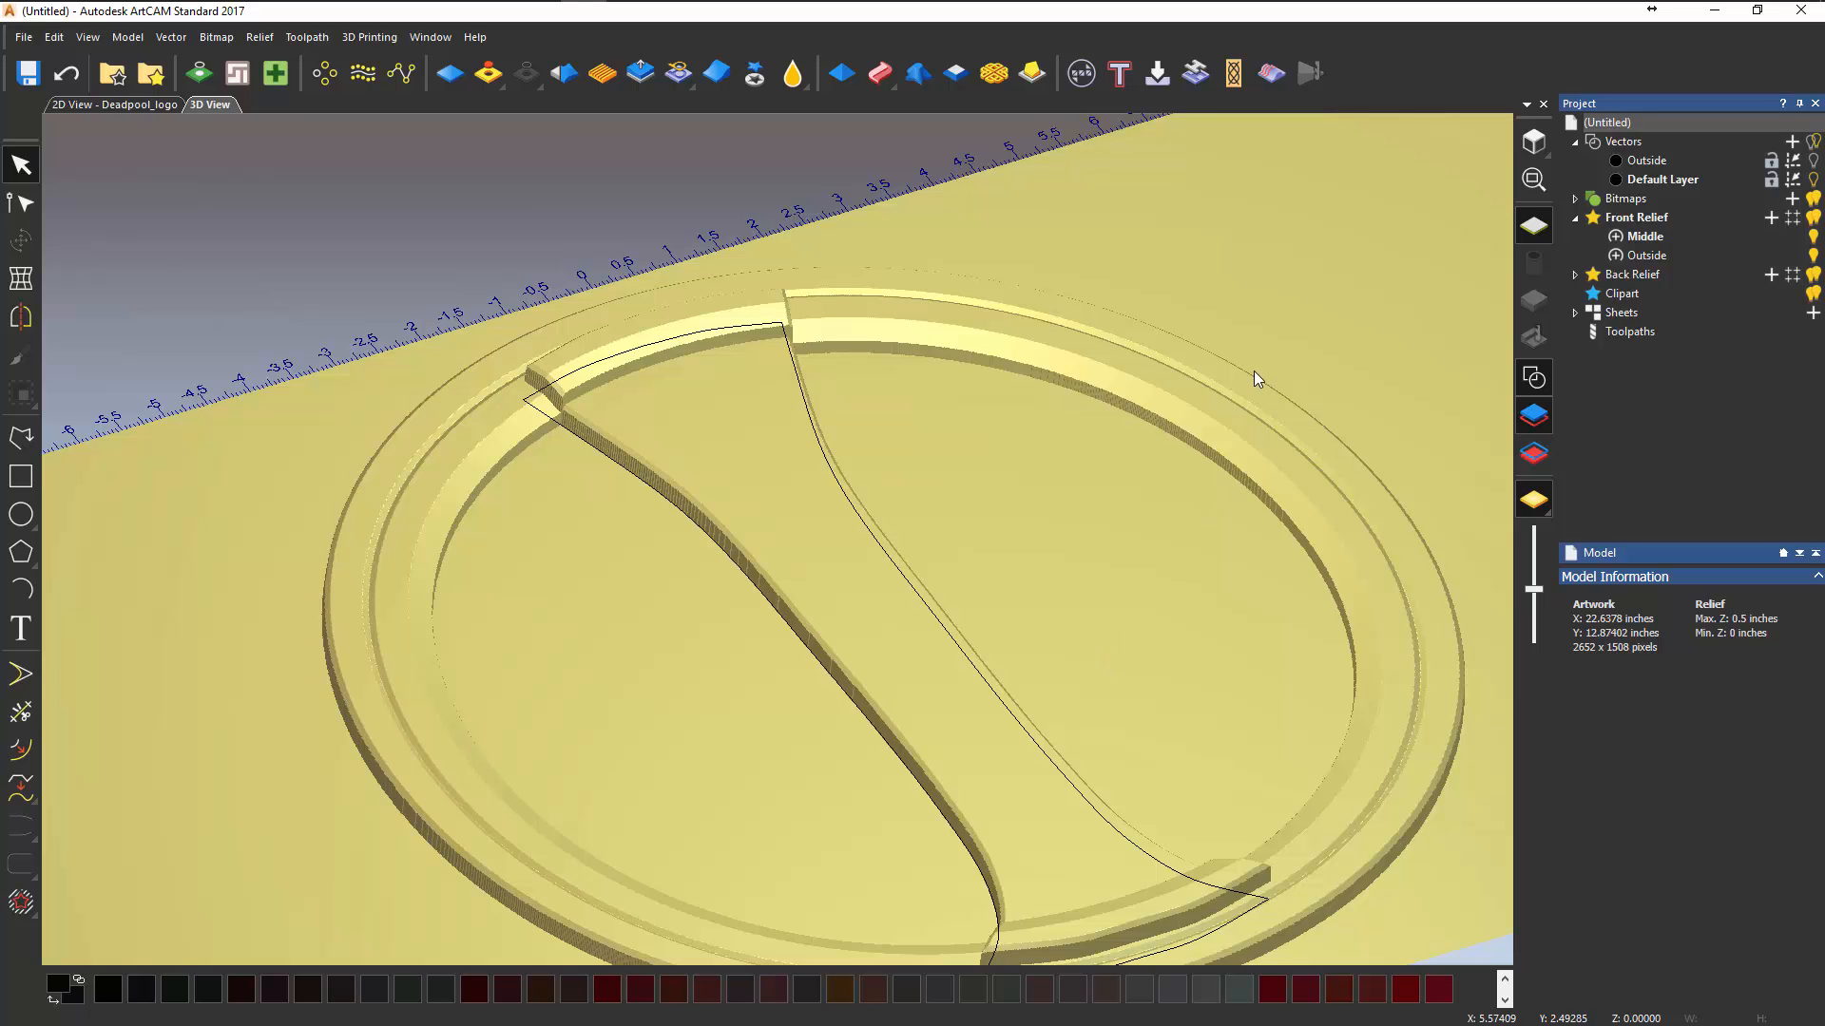
{"action": "left_click_drag", "start_coordinate": [1253, 371], "coordinate": [1281, 425]}
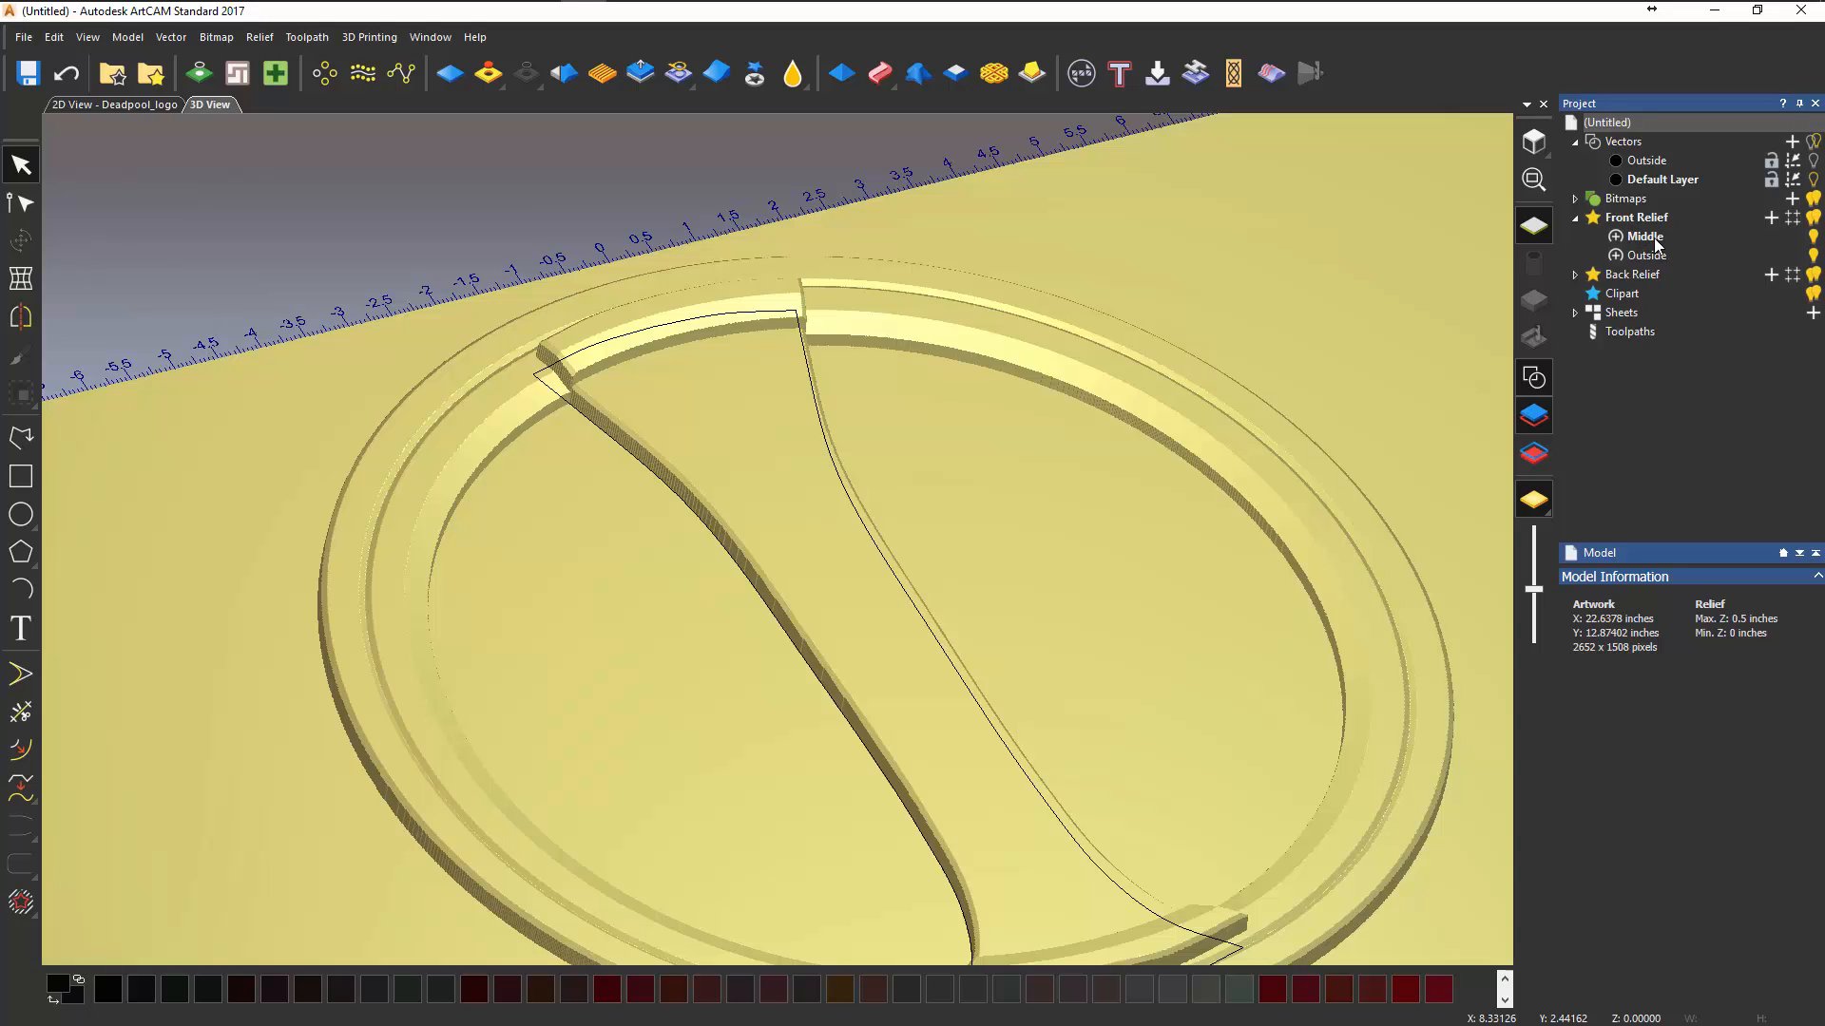
- Set the Middle relief layer's combine mode to Merge High
{"action": "left_click", "coordinate": [1649, 241]}
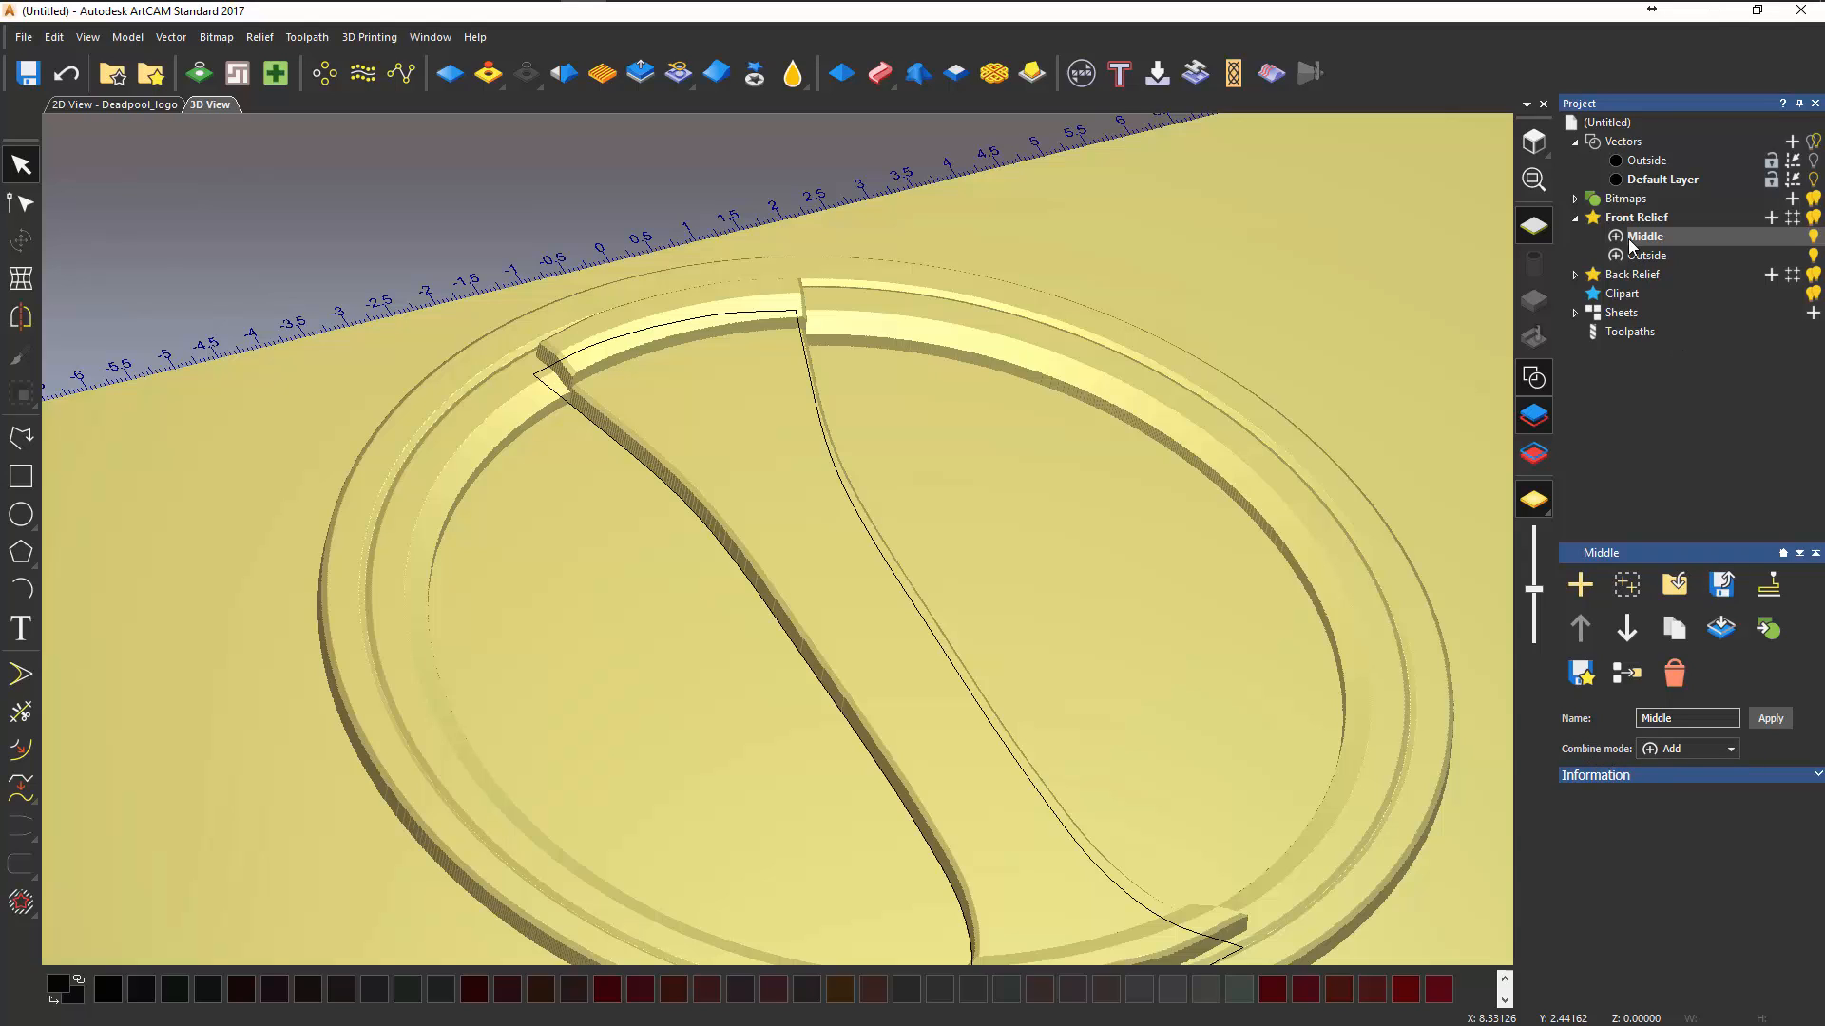
{"action": "mouse_move", "coordinate": [1108, 434]}
{"action": "left_mouse_down"}
{"action": "mouse_move", "coordinate": [1143, 413]}
{"action": "mouse_move", "coordinate": [1076, 419]}
{"action": "left_mouse_up"}
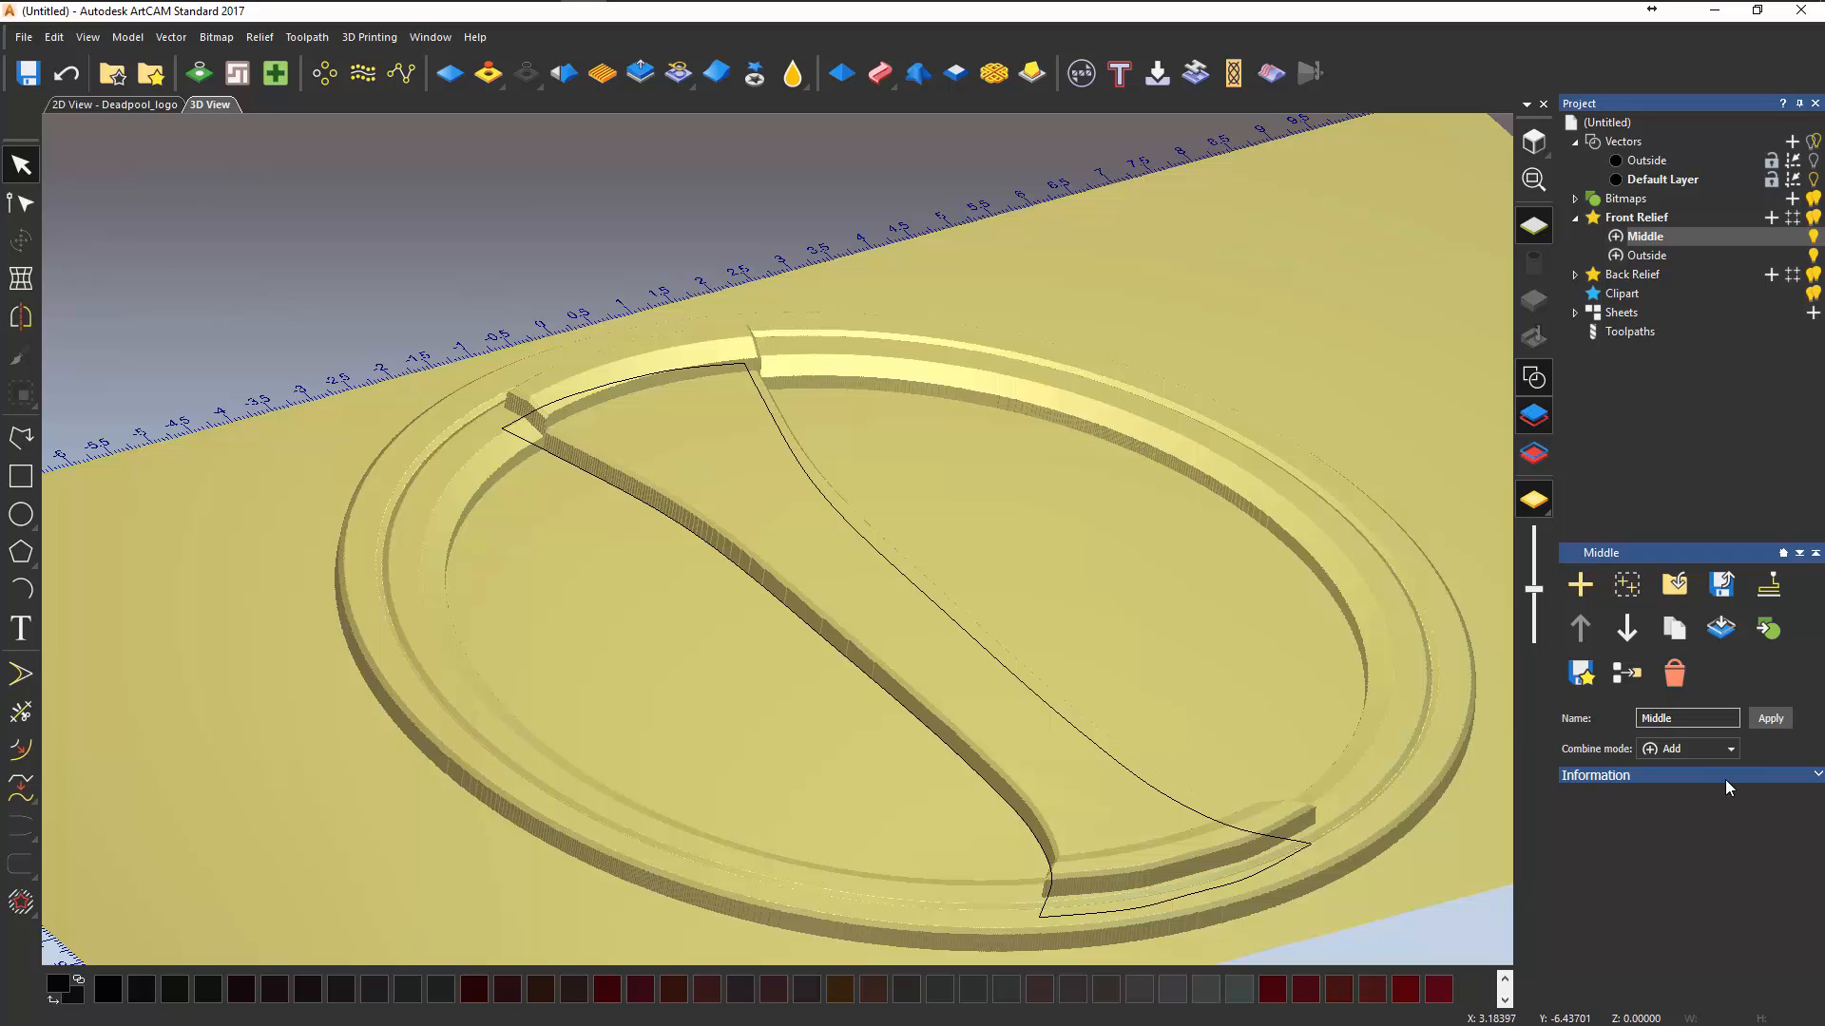
{"action": "left_click", "coordinate": [1728, 751]}
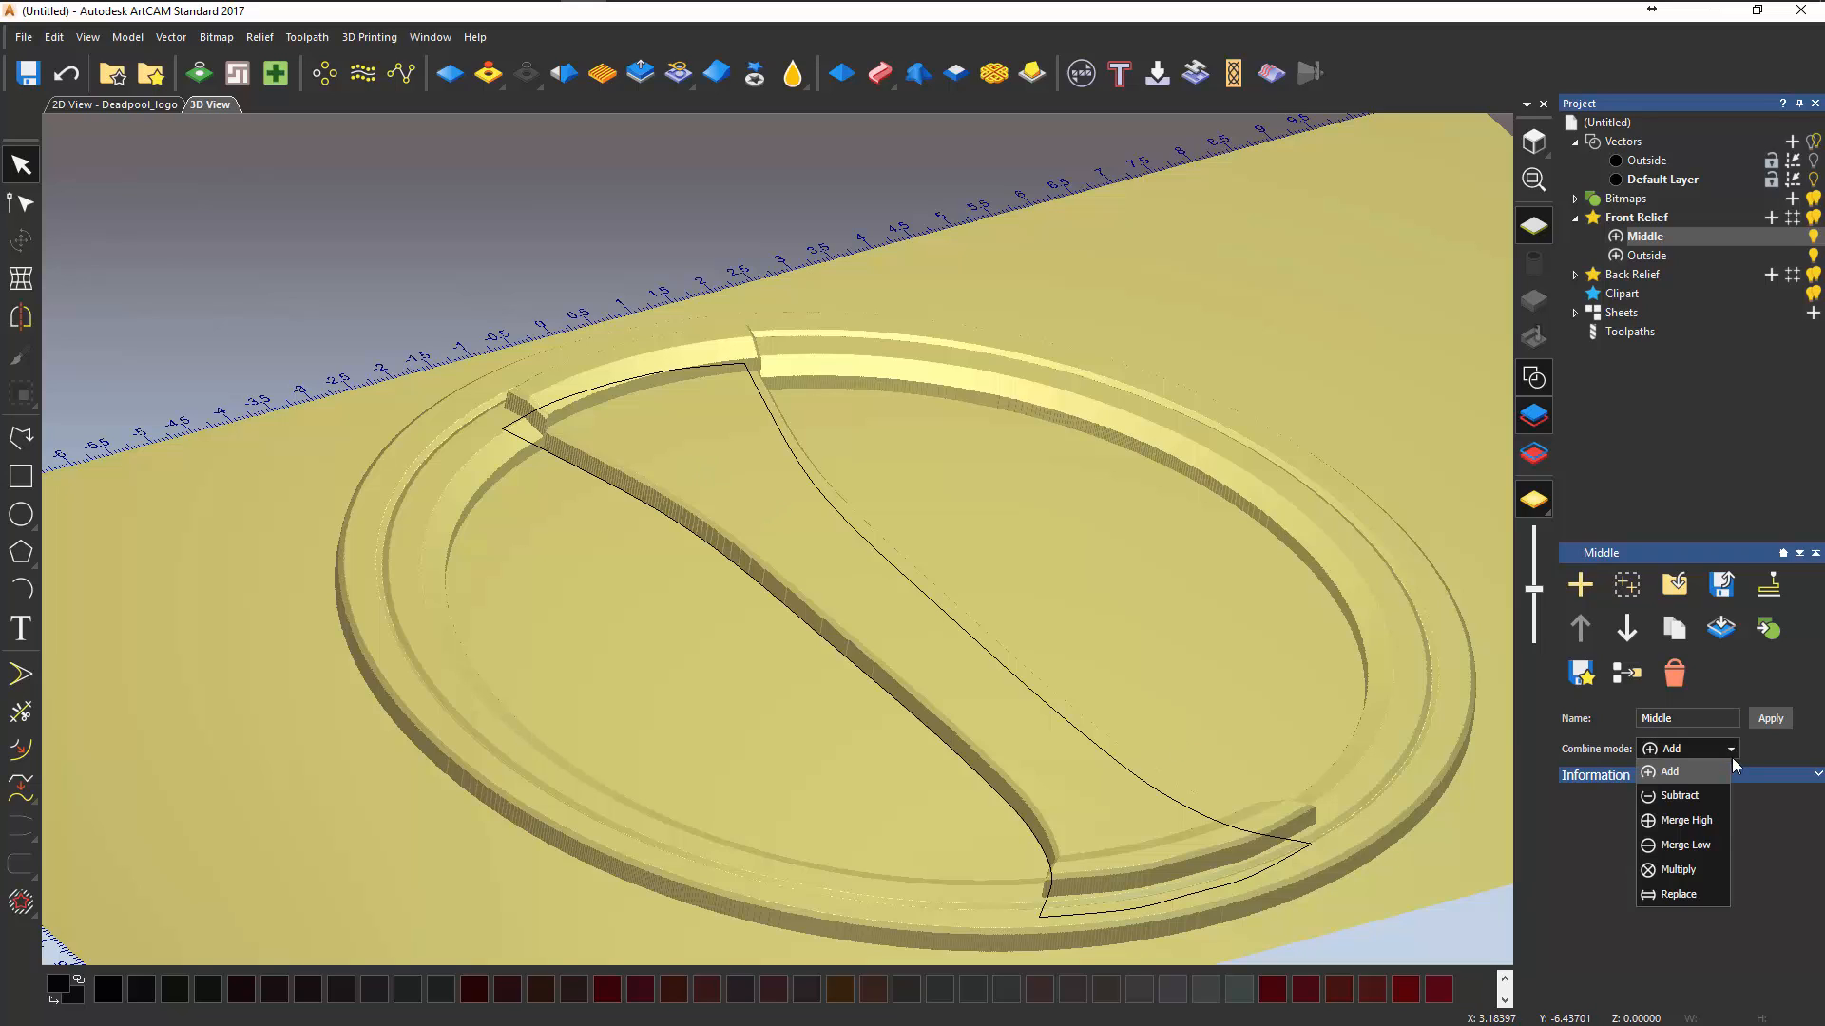
{"action": "left_click", "coordinate": [1678, 819]}
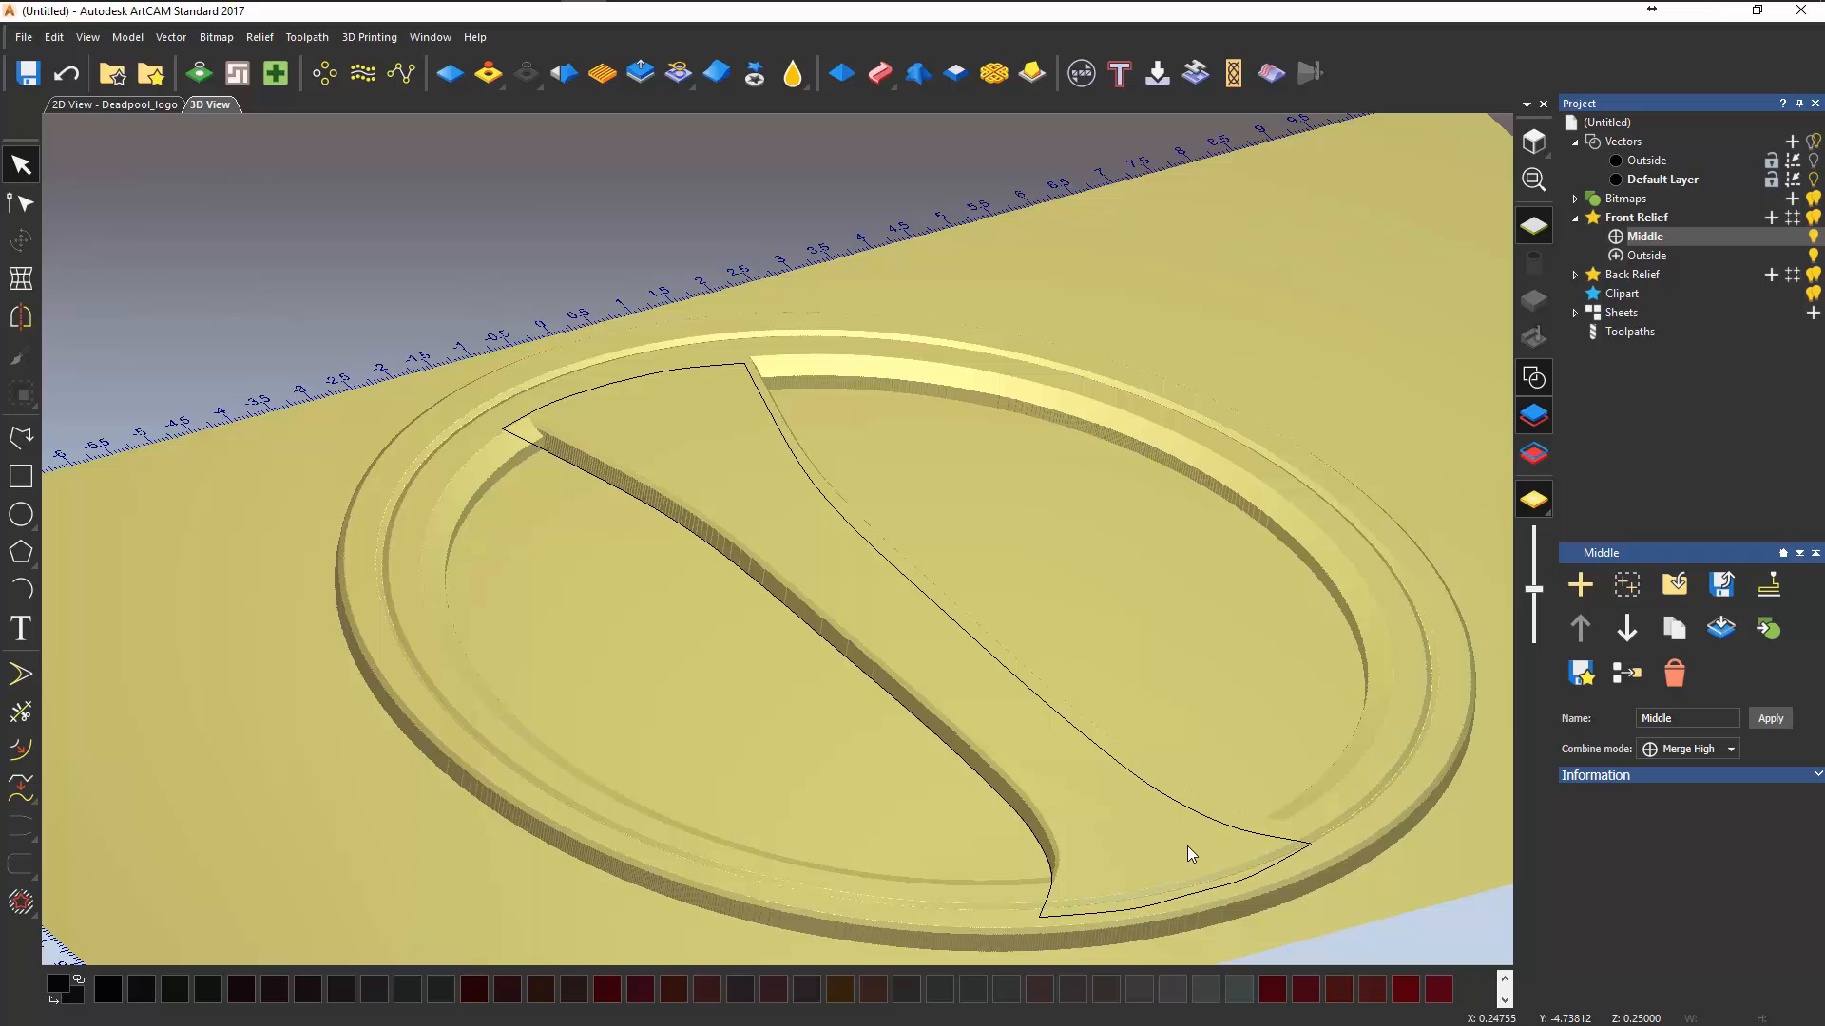
- Cycle the Middle relief layer's combine mode through Merge Low, Replace and Add, and return it to Merge High
{"action": "left_click", "coordinate": [1616, 238]}
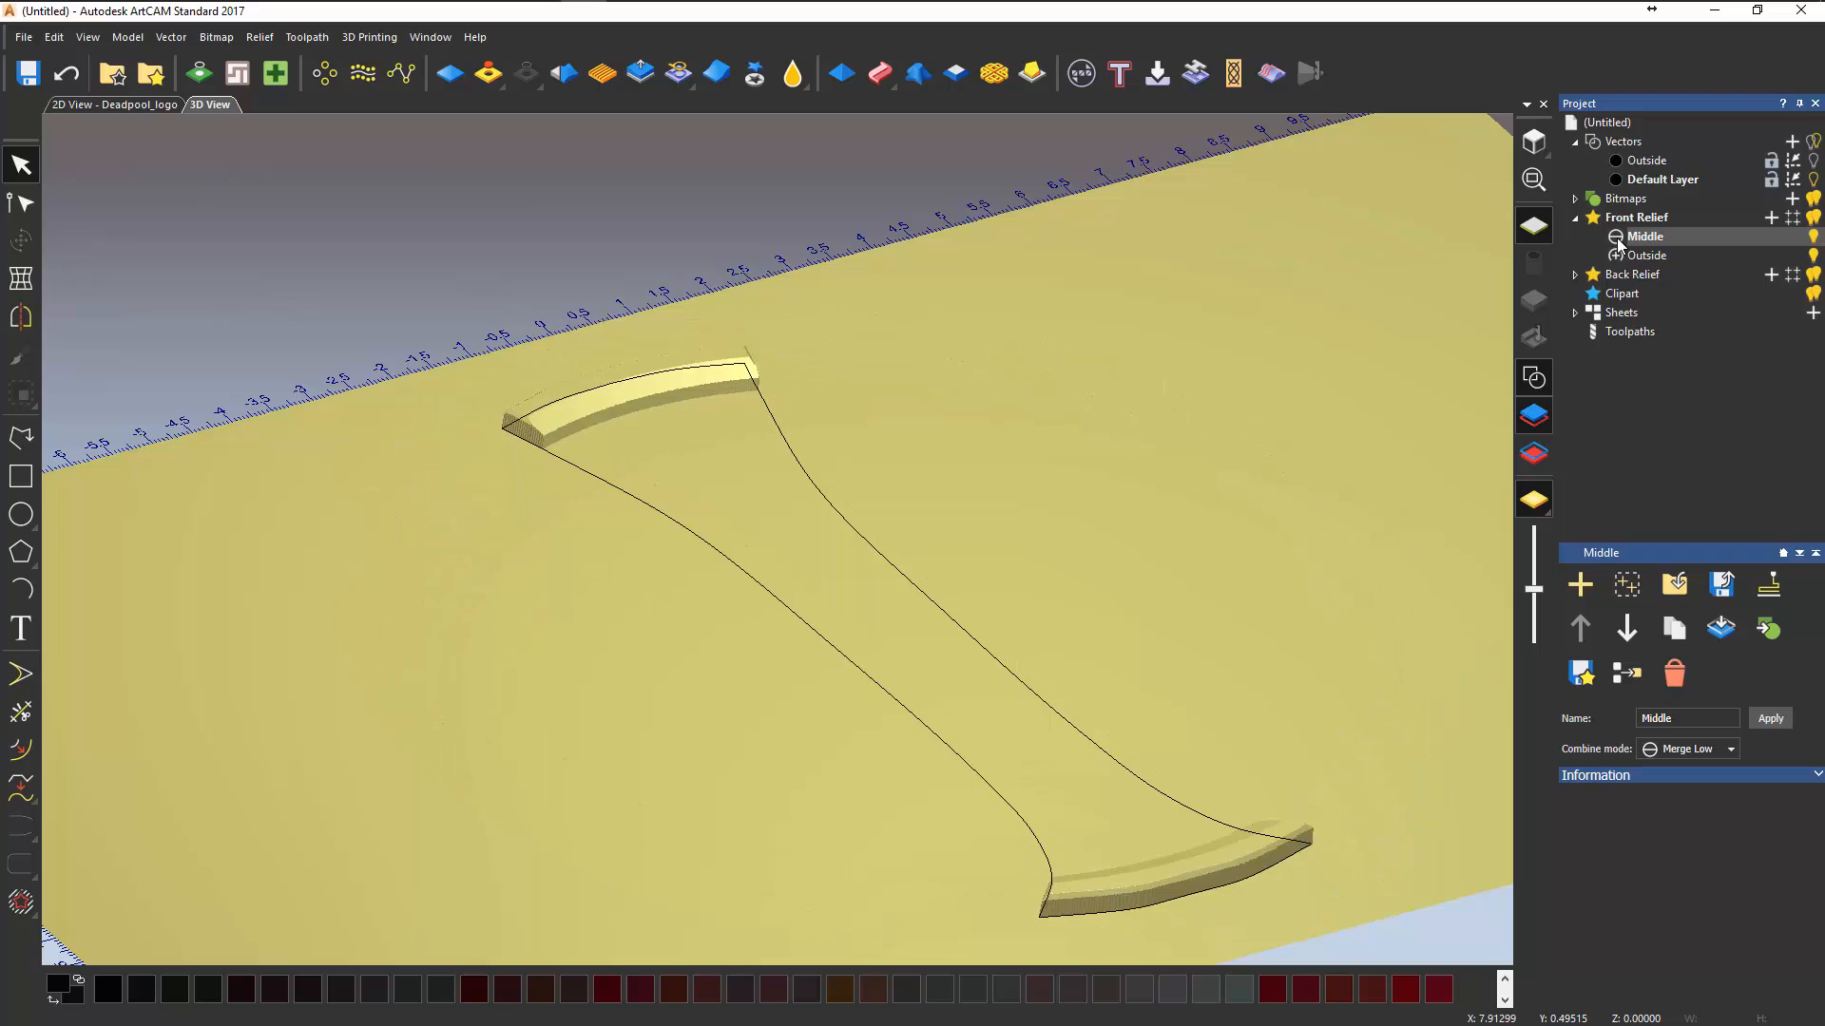
{"action": "left_click", "coordinate": [1617, 238]}
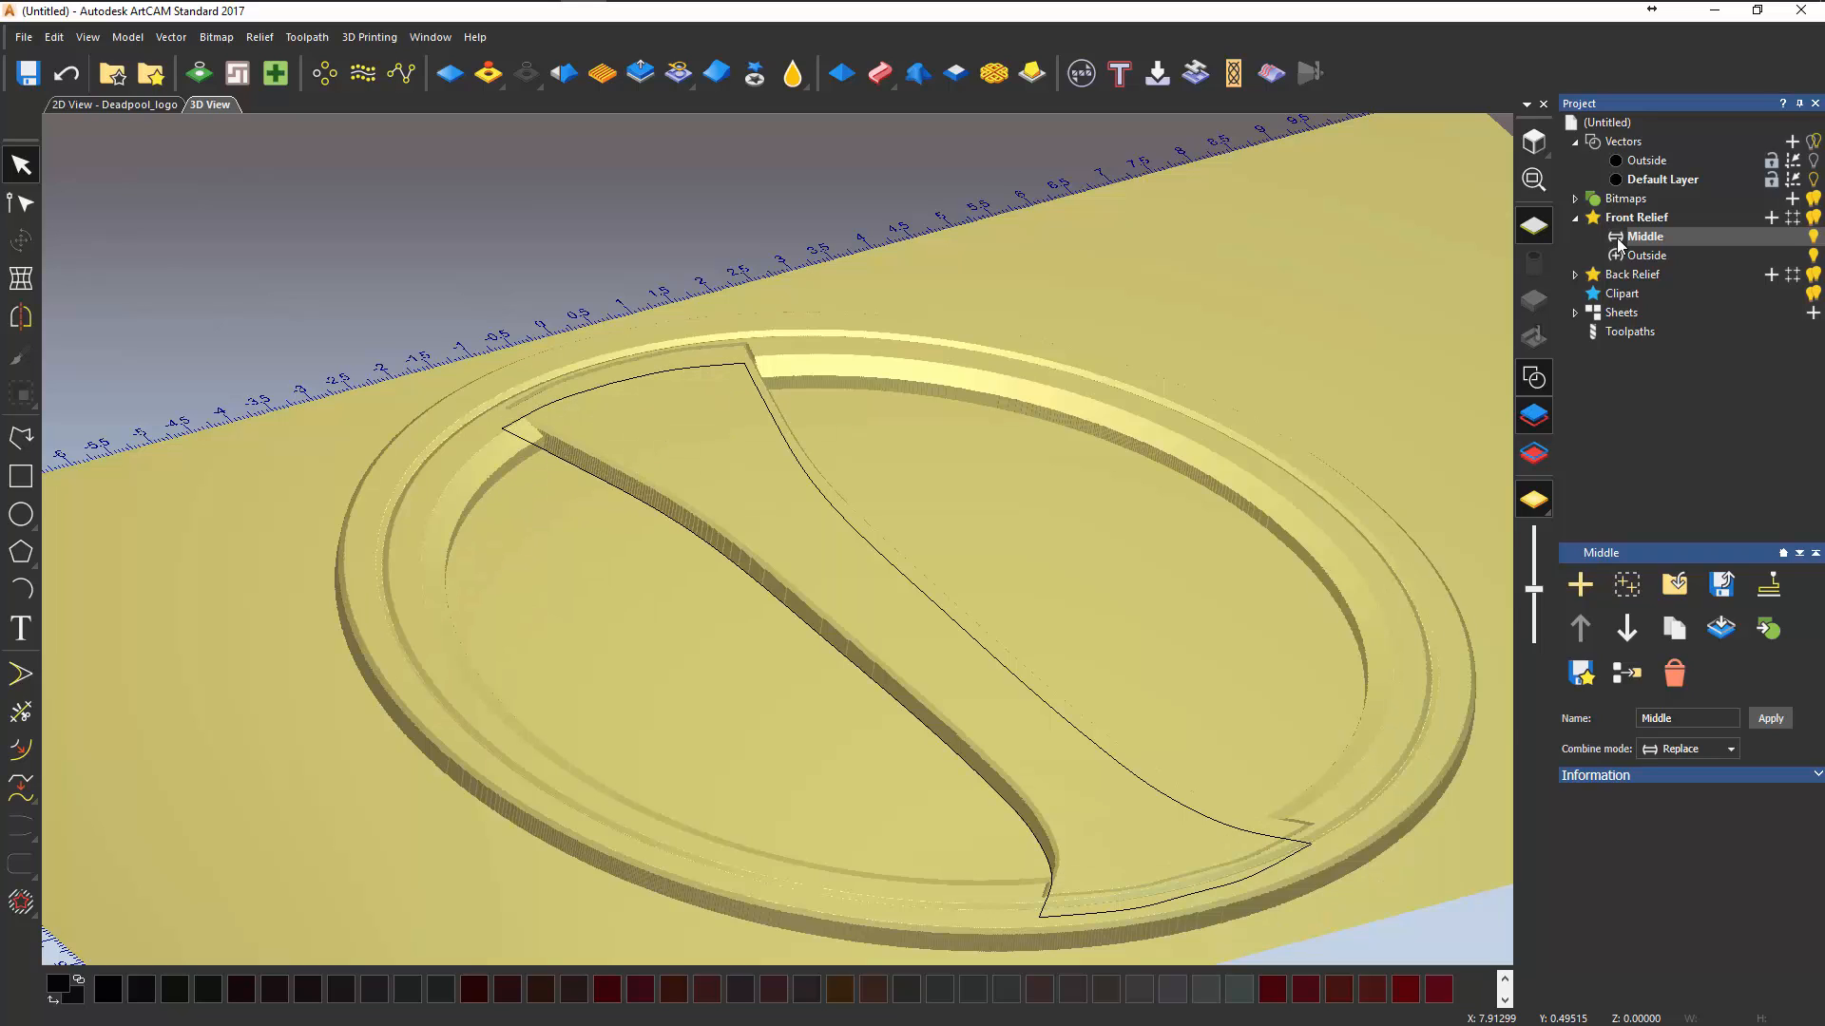
{"action": "left_click", "coordinate": [1616, 238]}
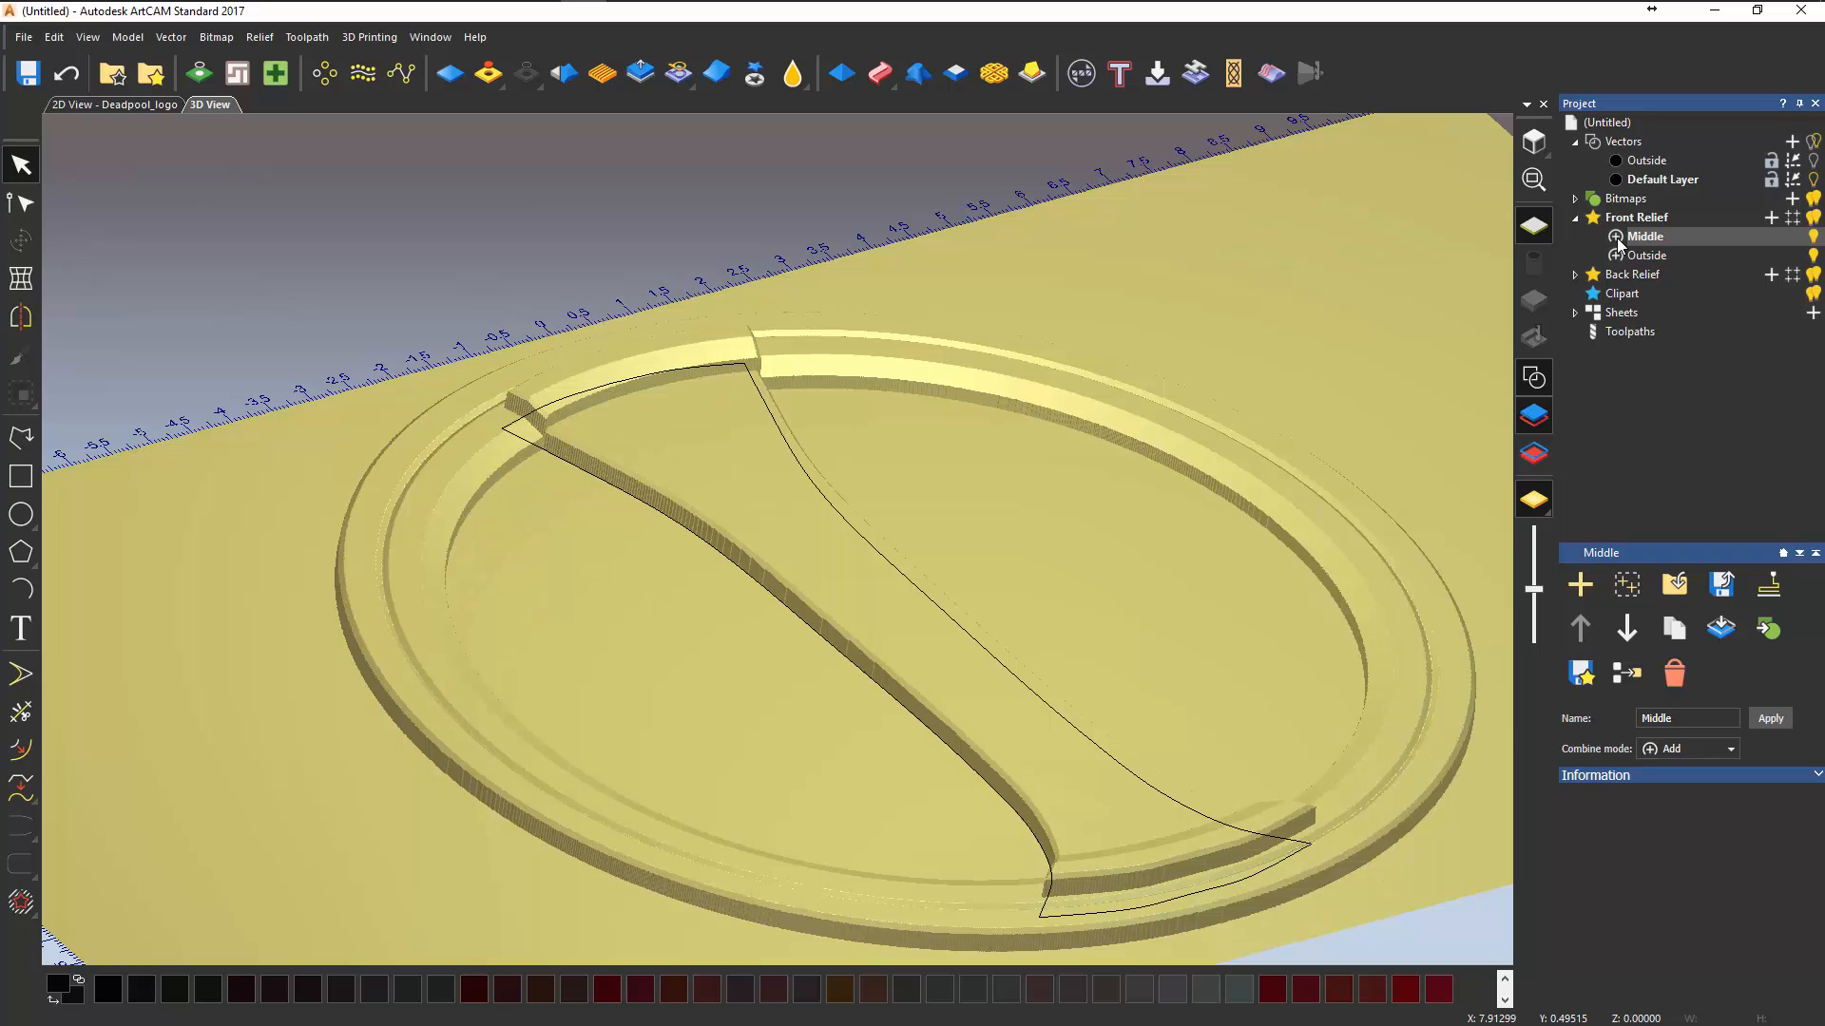
{"action": "left_click", "coordinate": [1617, 238]}
{"action": "left_click", "coordinate": [1616, 238]}
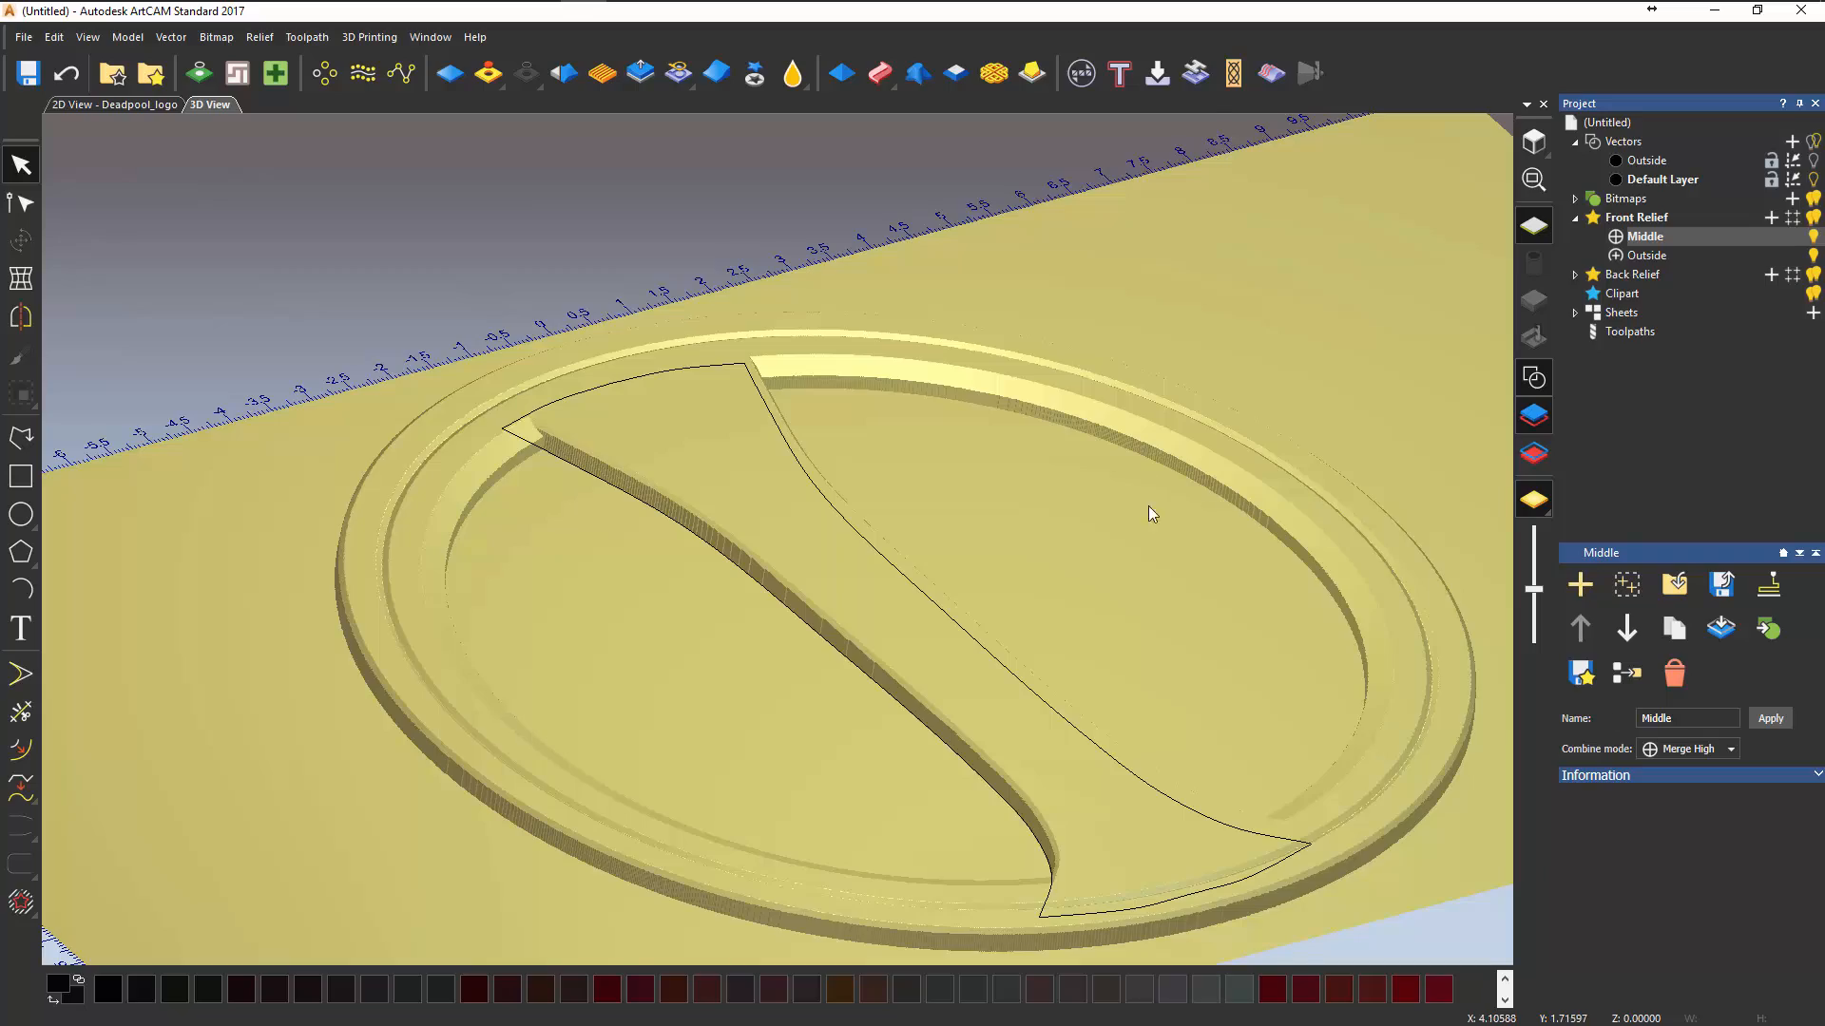
- Display the bitmap colours on the relief instead of the shaded material and view the middle bar at an angle
{"action": "left_click_drag", "start_coordinate": [1149, 507], "coordinate": [1105, 598]}
{"action": "mouse_move", "coordinate": [1026, 541]}
{"action": "left_mouse_down"}
{"action": "mouse_move", "coordinate": [1202, 738]}
{"action": "mouse_move", "coordinate": [783, 648]}
{"action": "mouse_move", "coordinate": [1143, 553]}
{"action": "mouse_move", "coordinate": [1066, 542]}
{"action": "mouse_move", "coordinate": [761, 657]}
{"action": "mouse_move", "coordinate": [790, 732]}
{"action": "mouse_move", "coordinate": [944, 701]}
{"action": "mouse_move", "coordinate": [1027, 611]}
{"action": "mouse_move", "coordinate": [1083, 599]}
{"action": "mouse_move", "coordinate": [1049, 567]}
{"action": "left_mouse_up"}
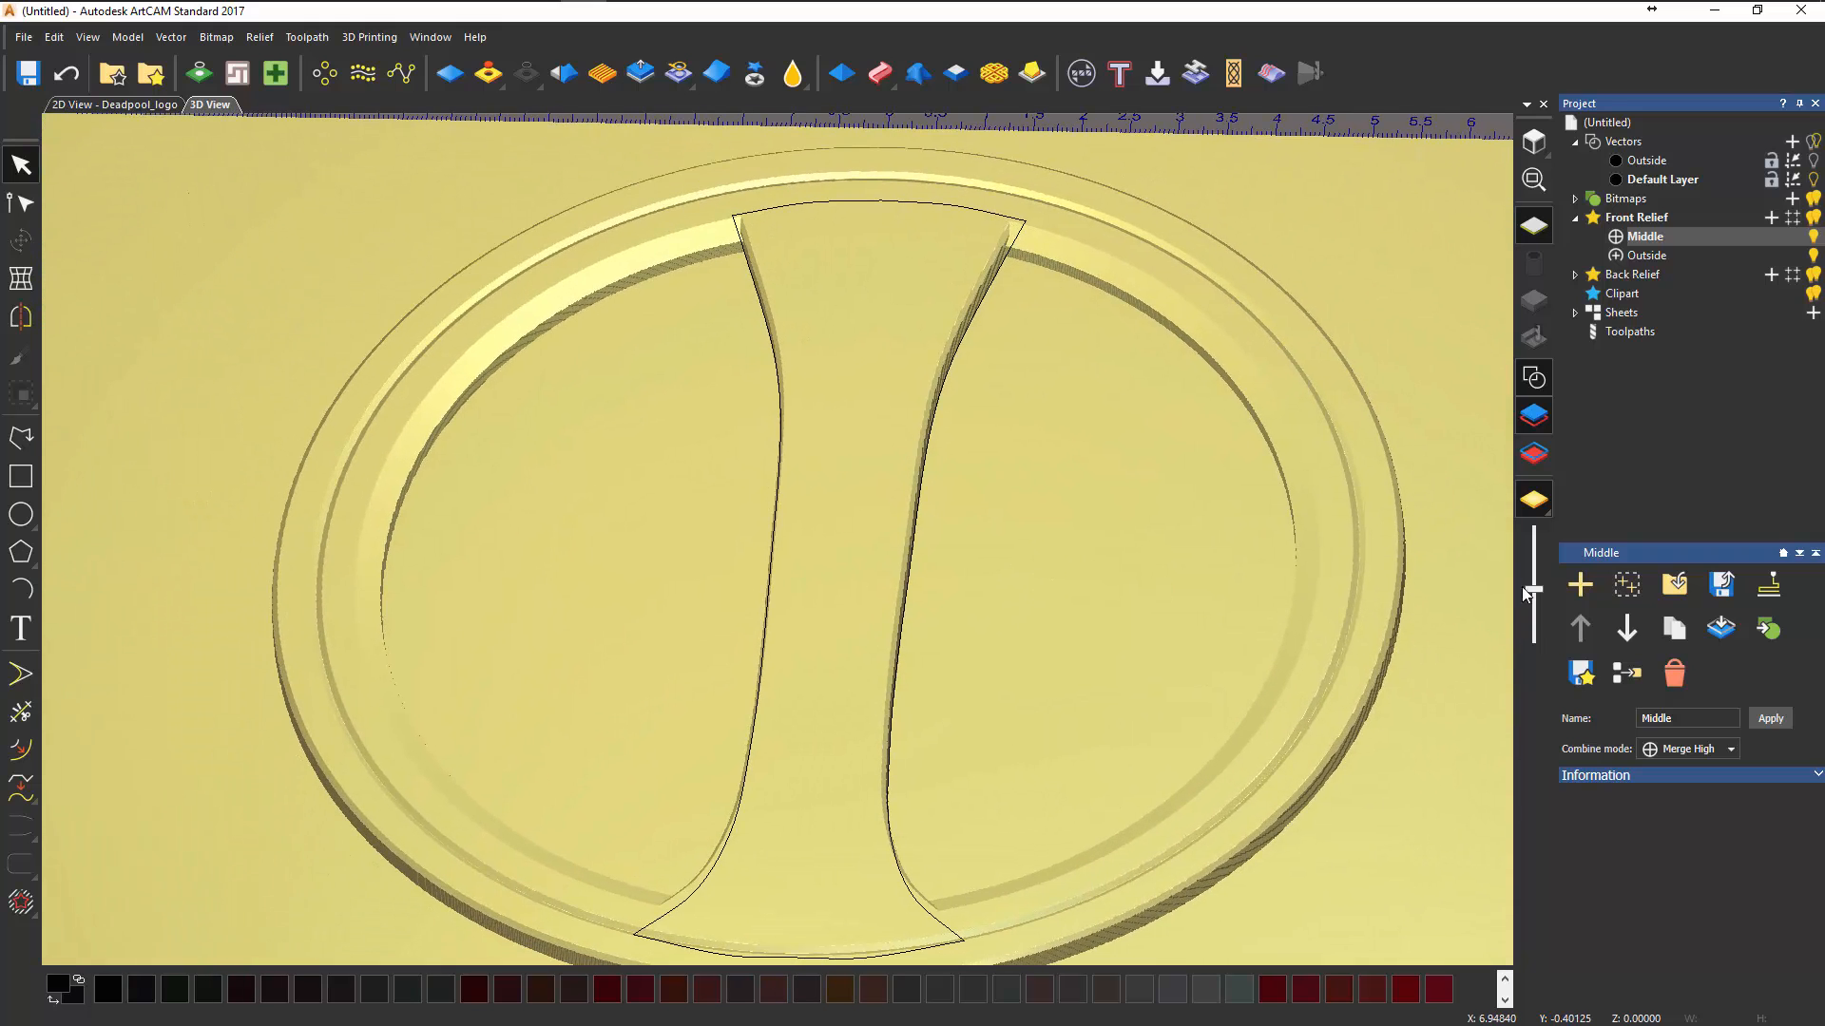
{"action": "left_click", "coordinate": [1534, 499]}
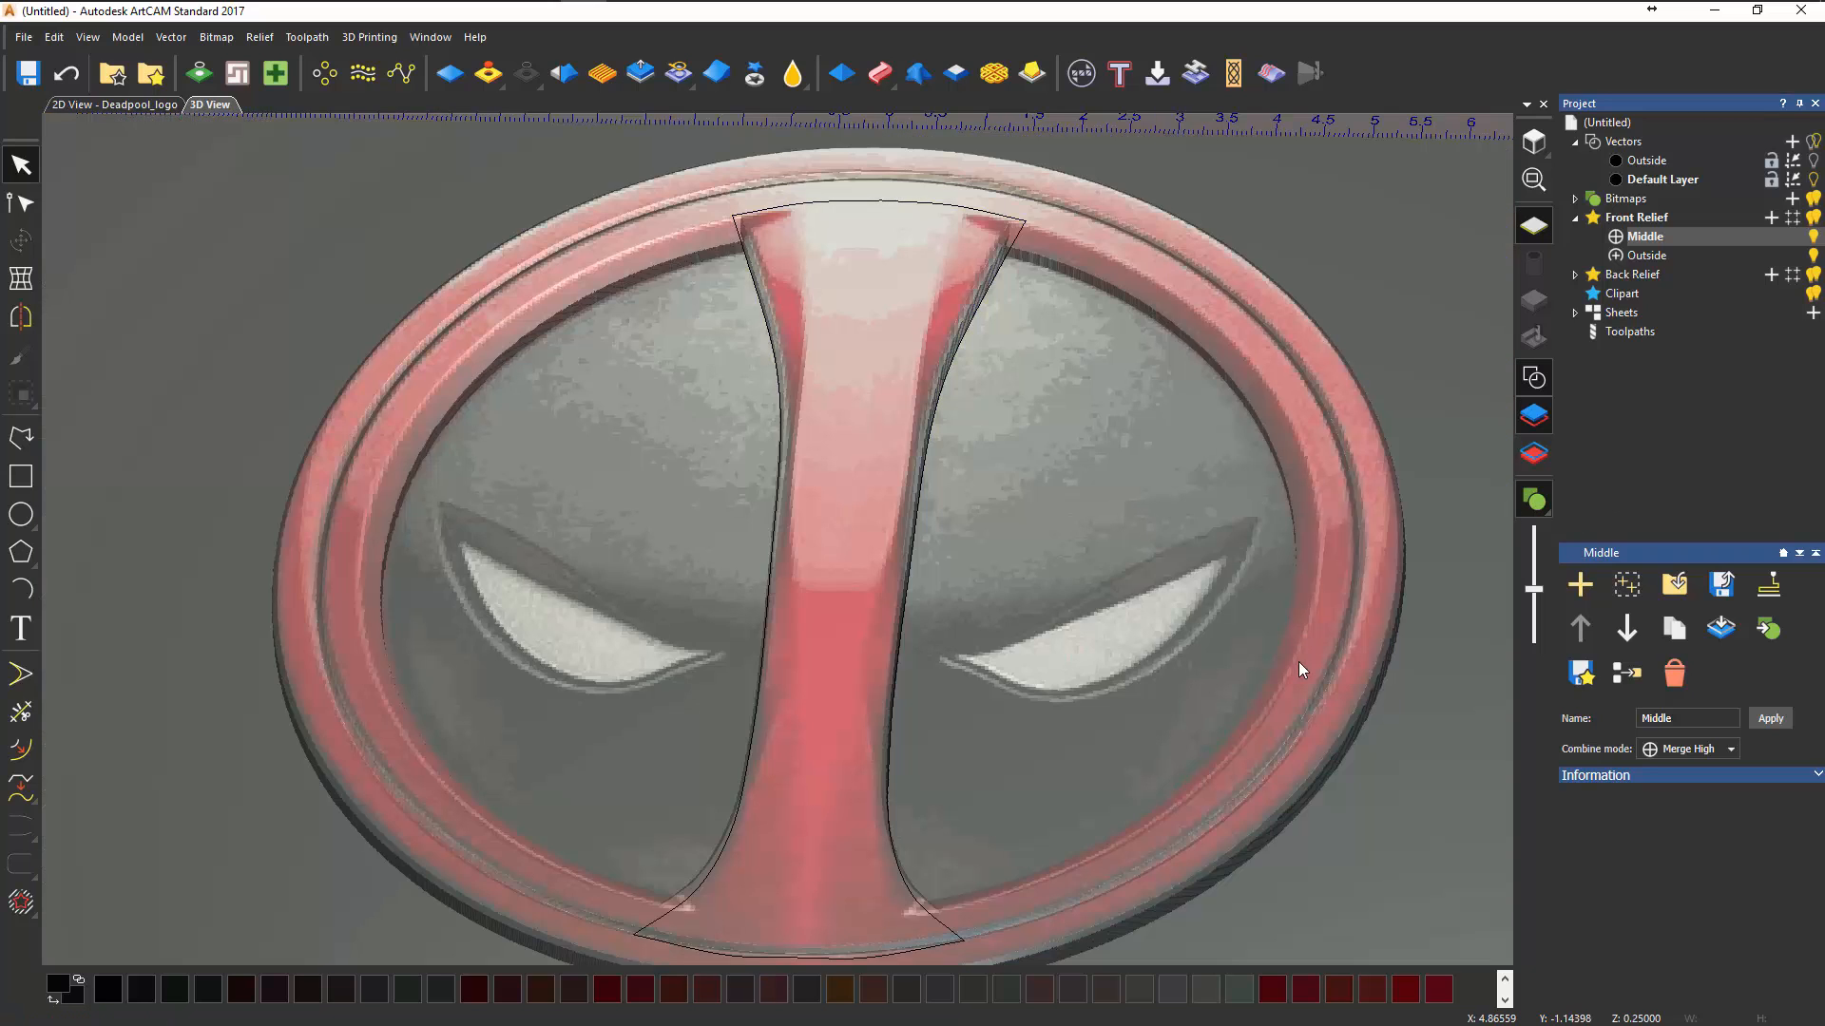
{"action": "left_click_drag", "start_coordinate": [1298, 662], "coordinate": [1167, 705]}
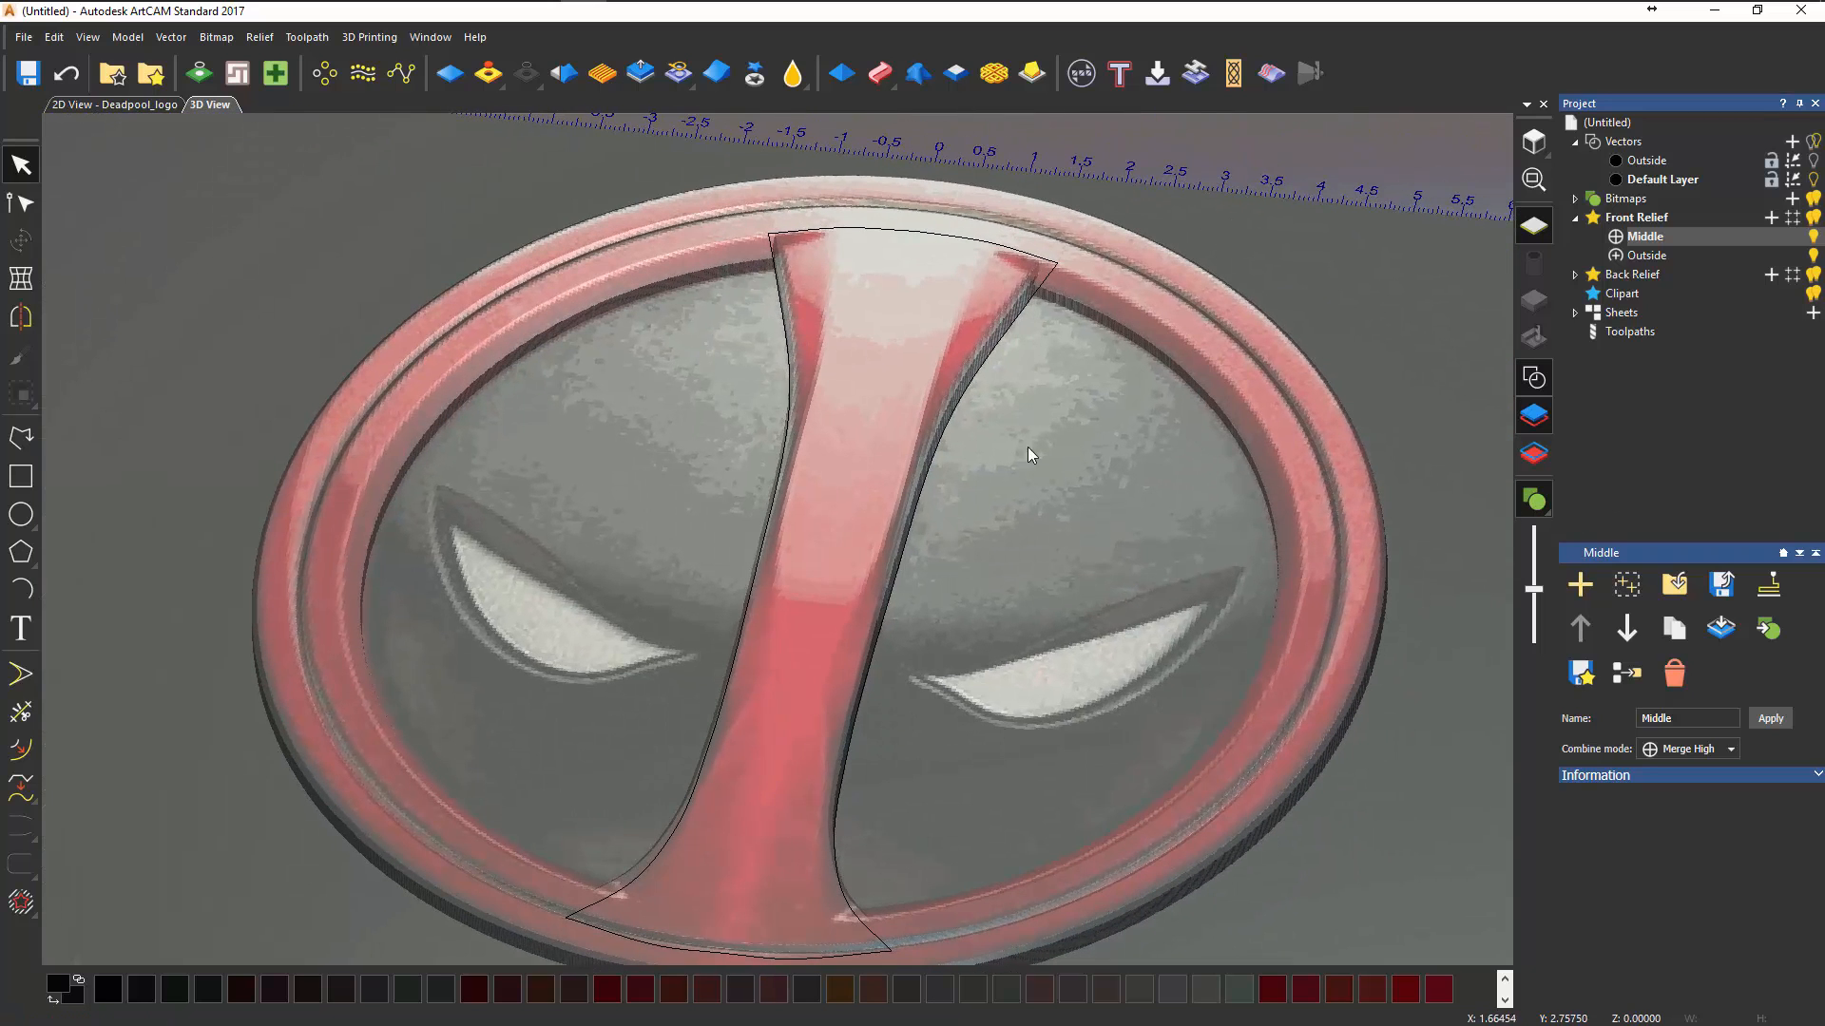
{"action": "left_click_drag", "start_coordinate": [1064, 646], "coordinate": [1022, 146]}
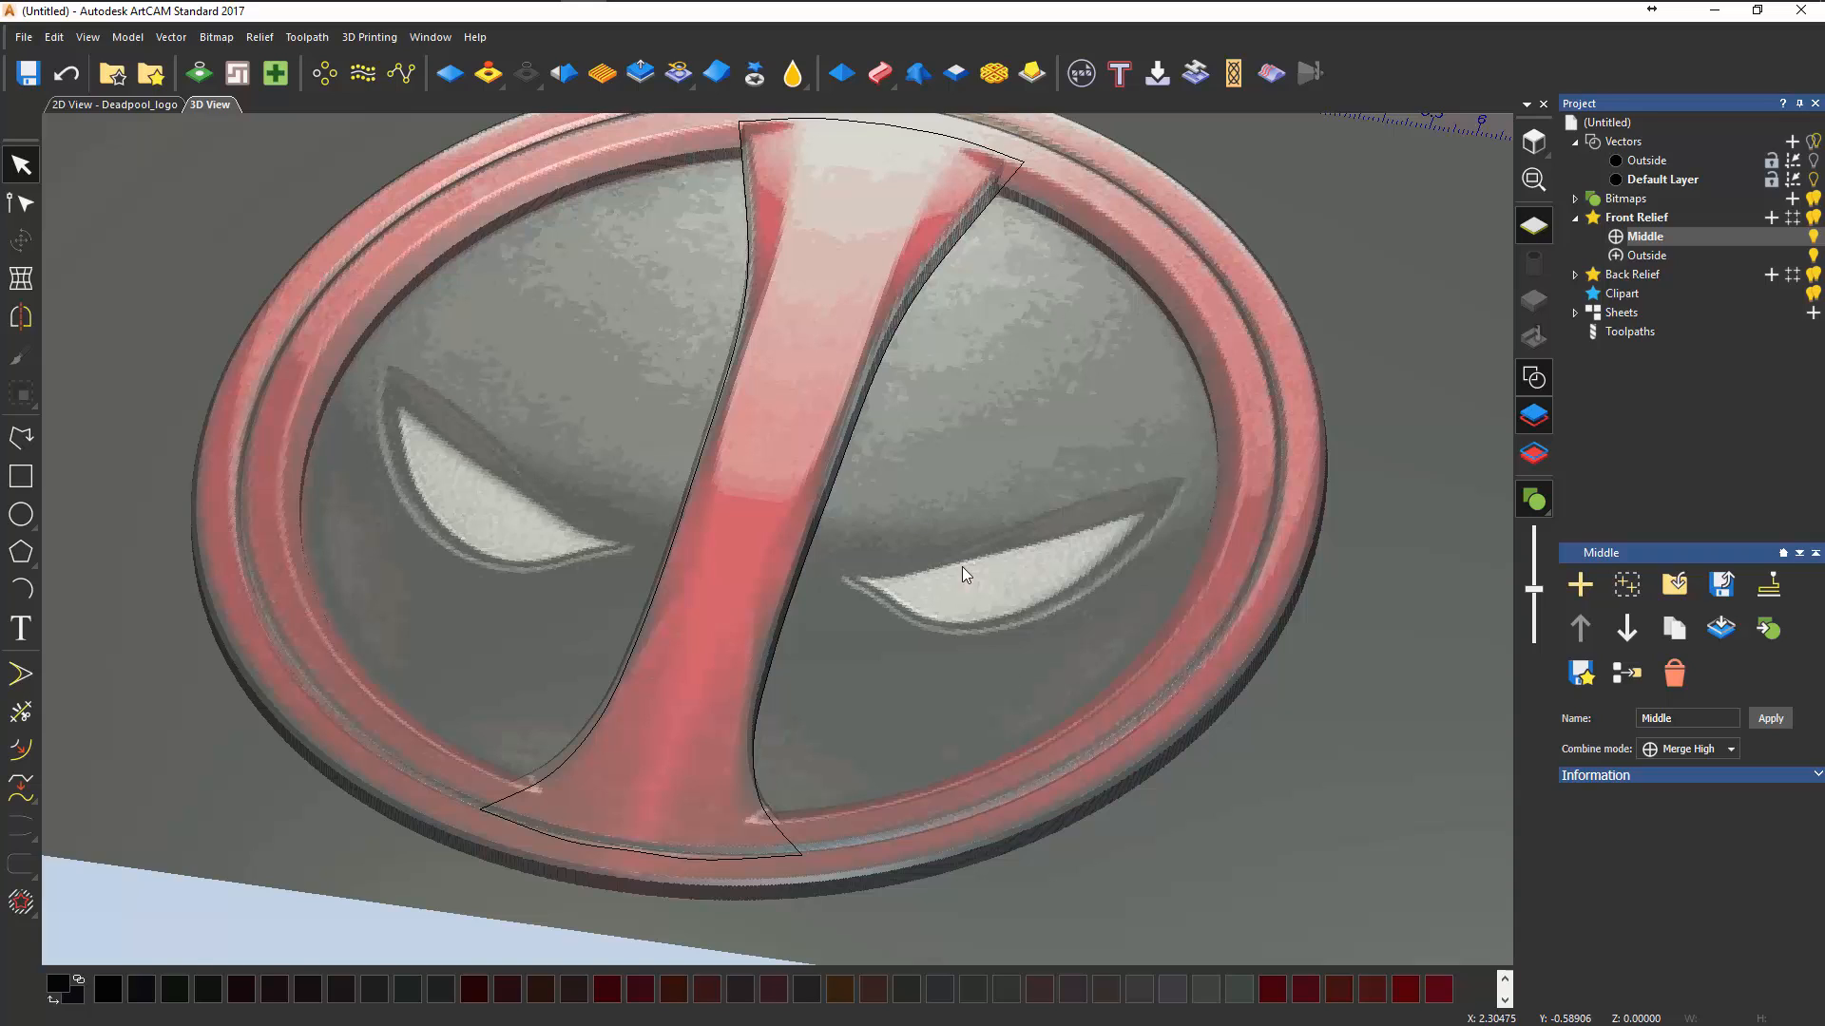
- Activate the sculpting Eraser tool and turn off its Lazy Brush Distance
{"action": "left_click", "coordinate": [792, 74]}
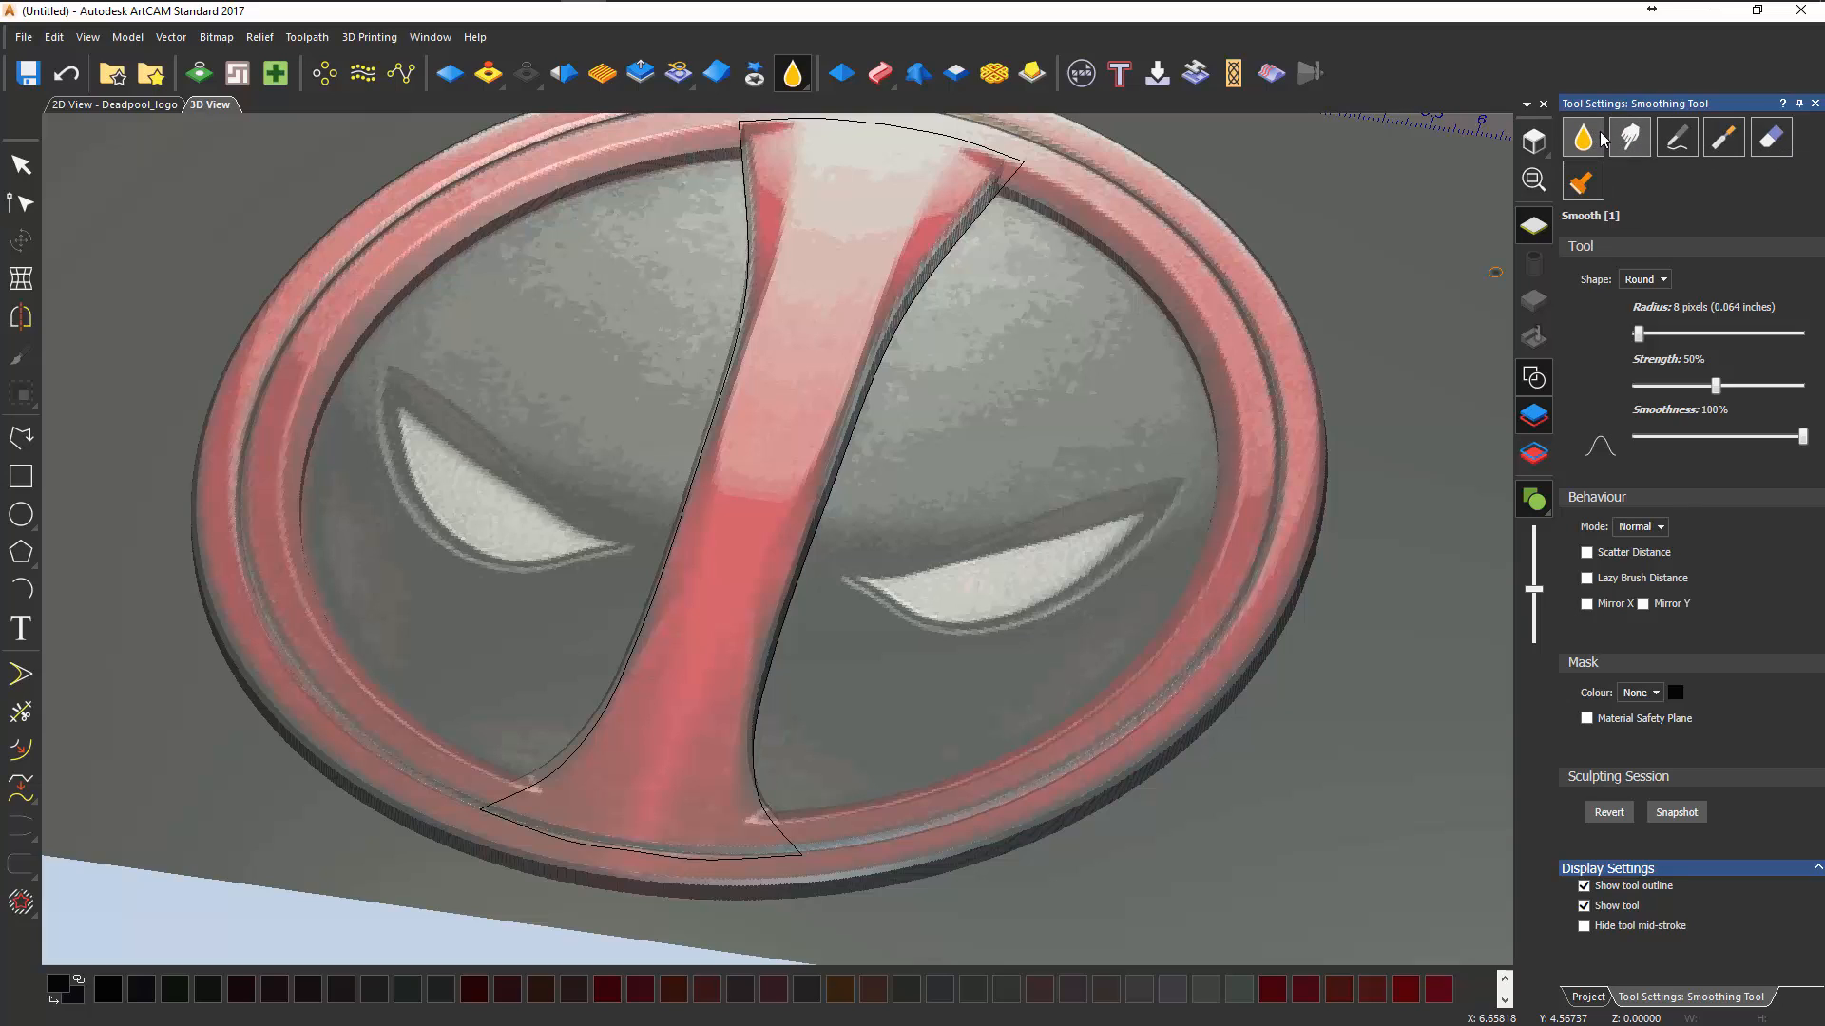
{"action": "left_click", "coordinate": [1773, 140]}
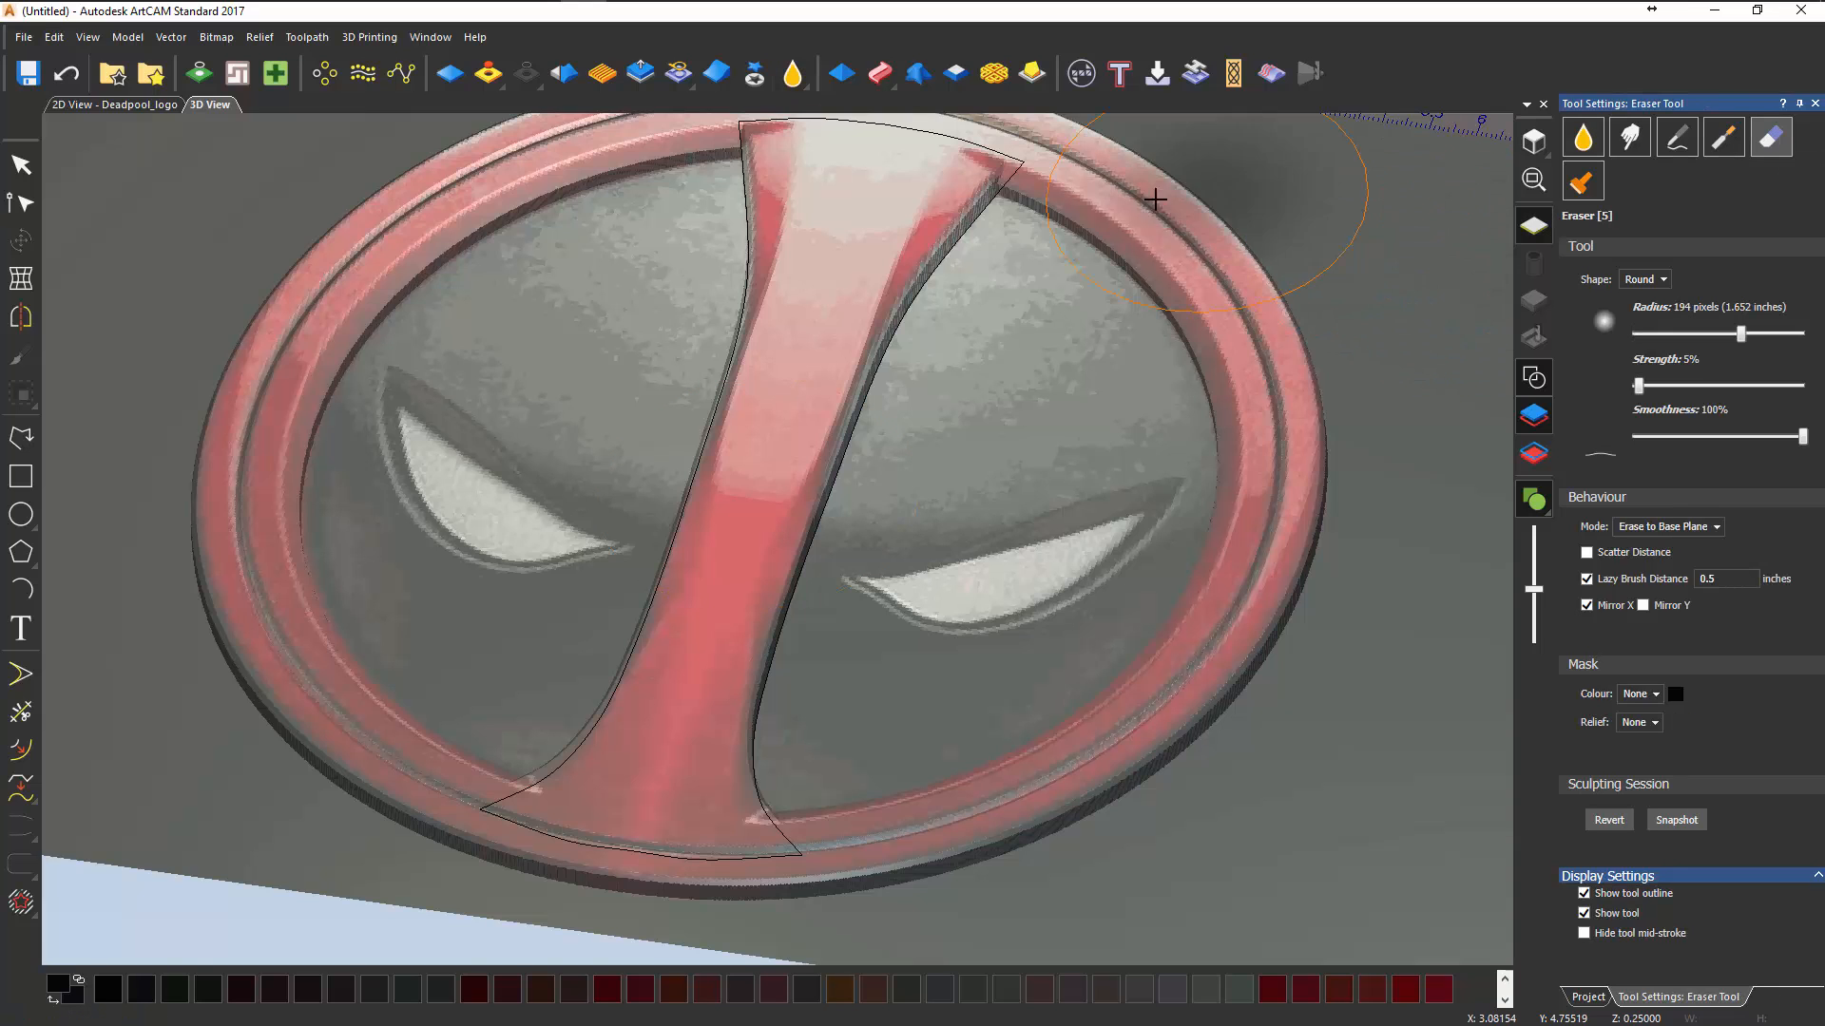
{"action": "middle_click_drag", "start_coordinate": [1167, 242], "coordinate": [1230, 277]}
{"action": "middle_click_drag", "start_coordinate": [1210, 434], "coordinate": [1061, 392]}
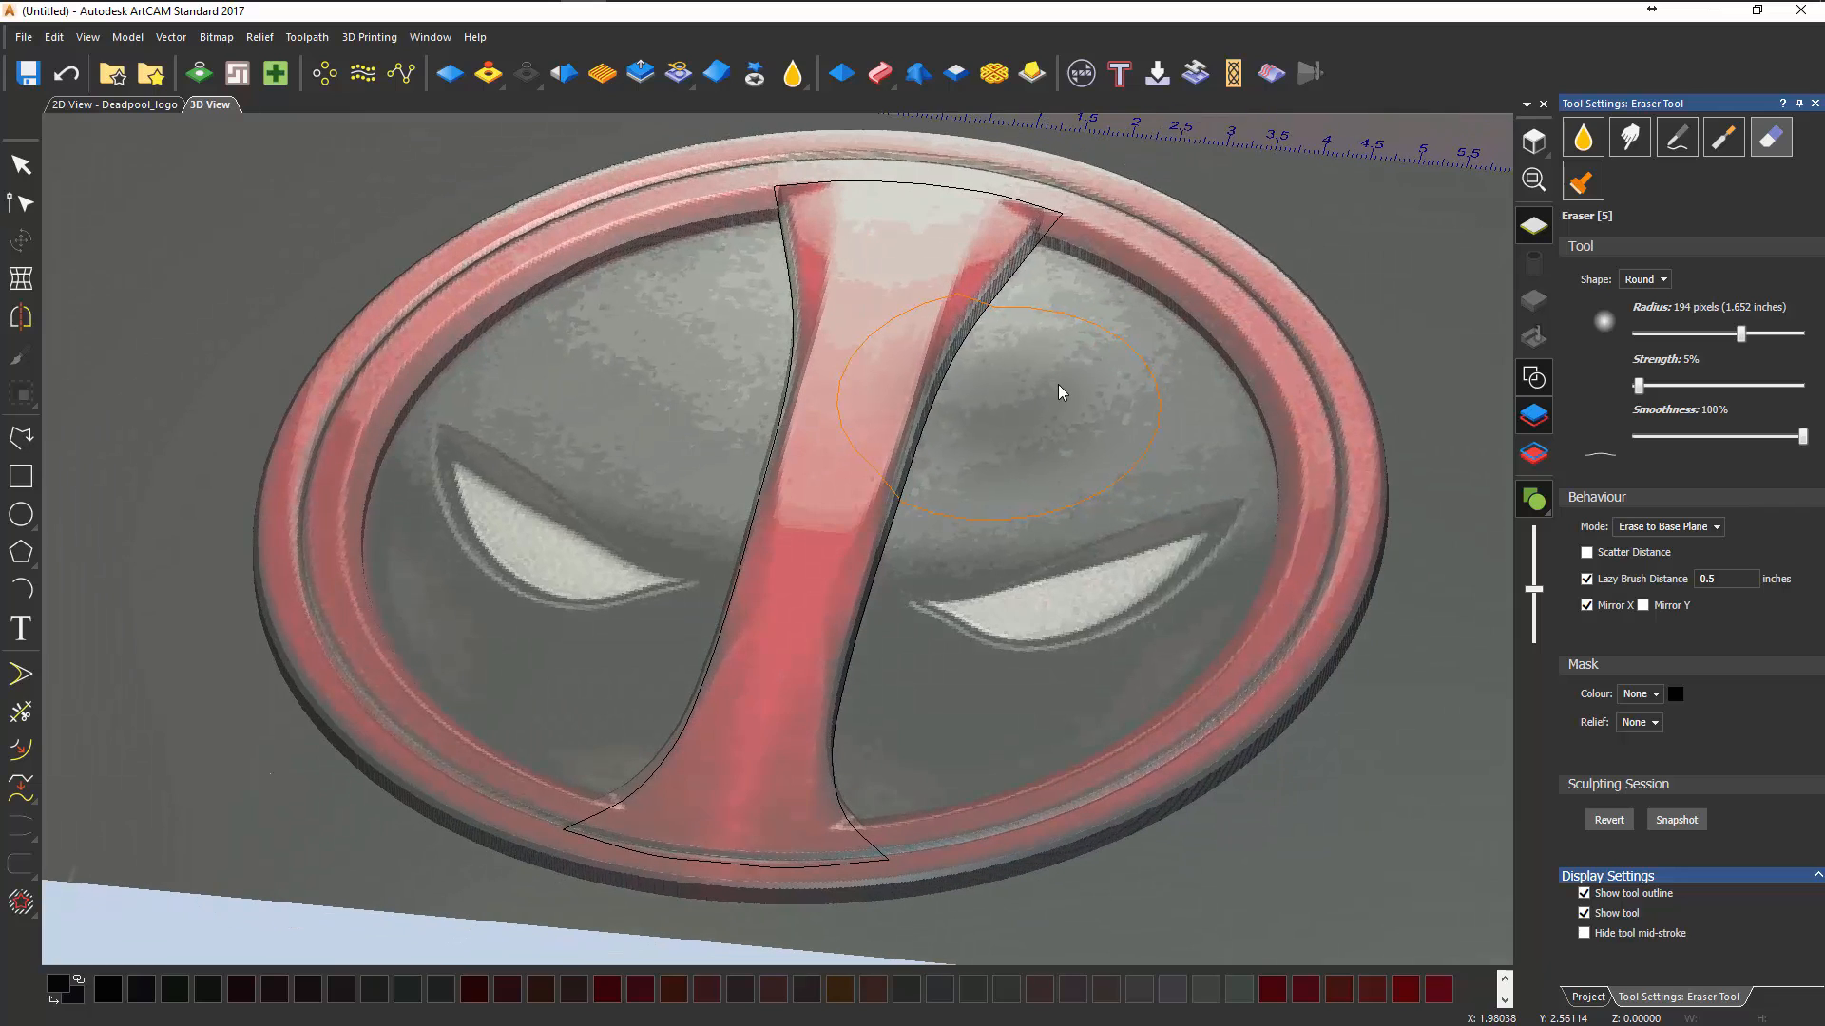
{"action": "left_click", "coordinate": [1587, 579]}
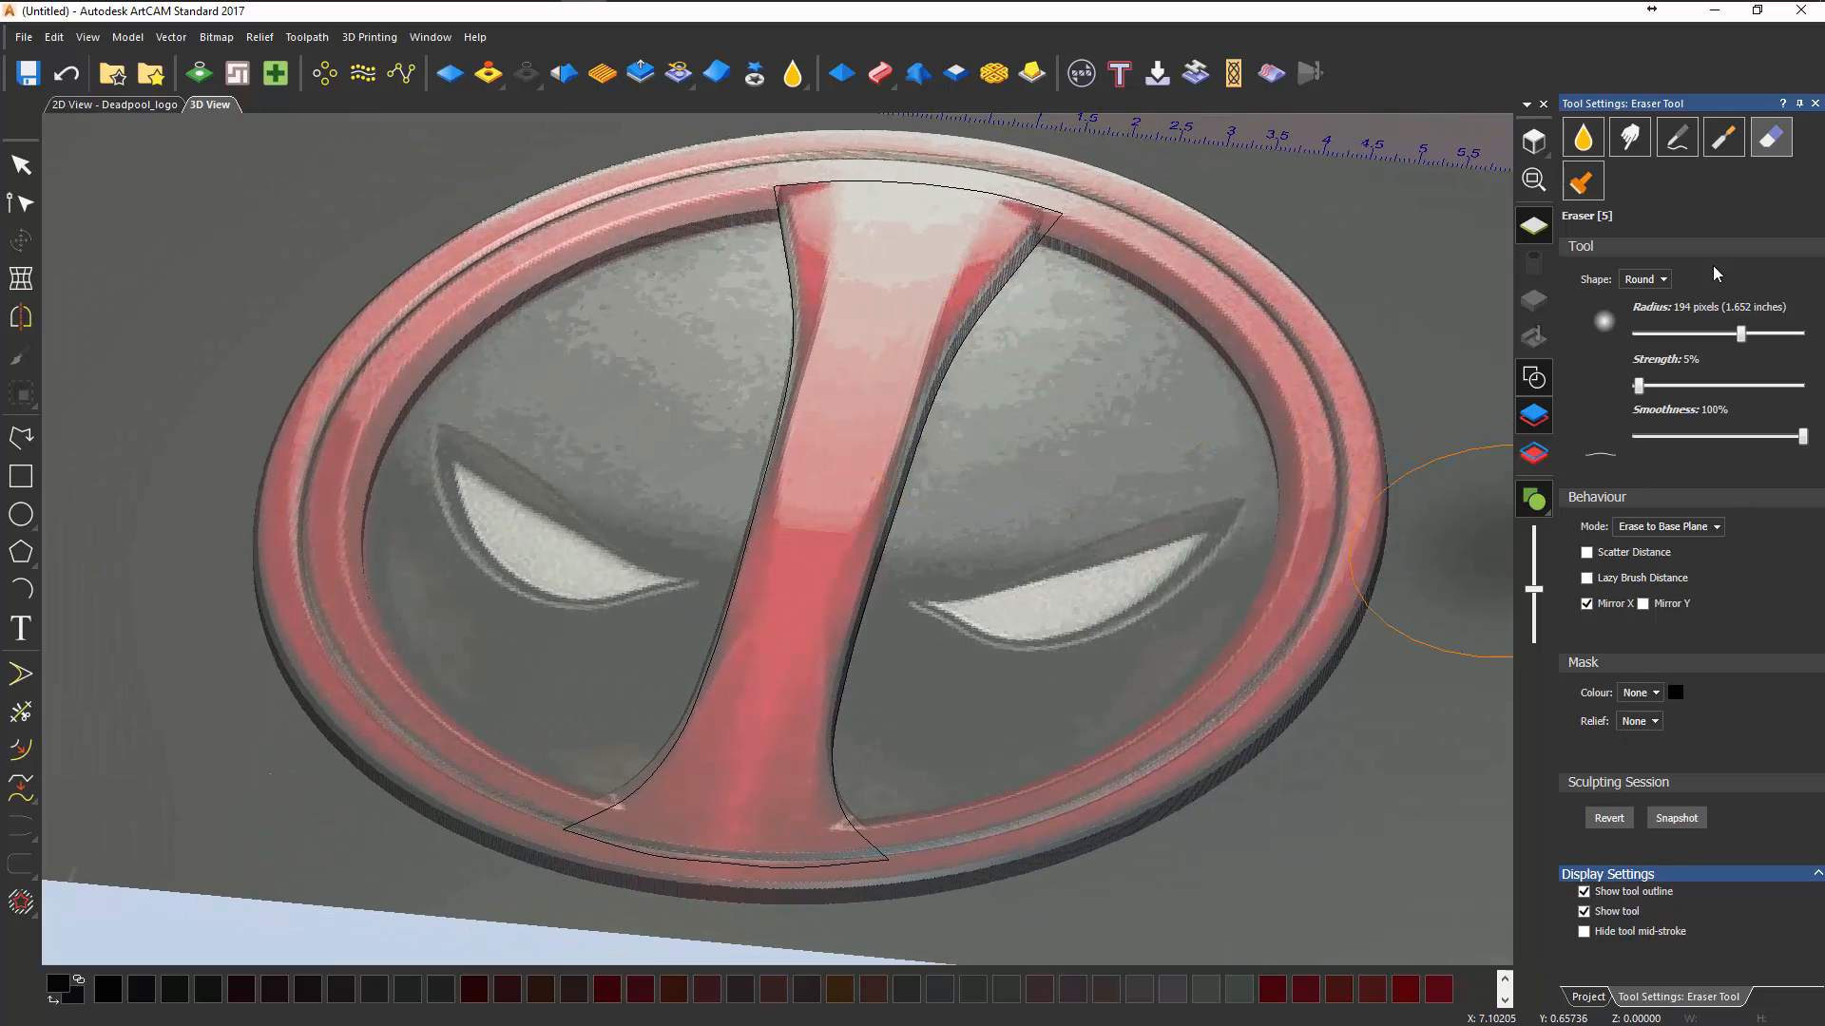
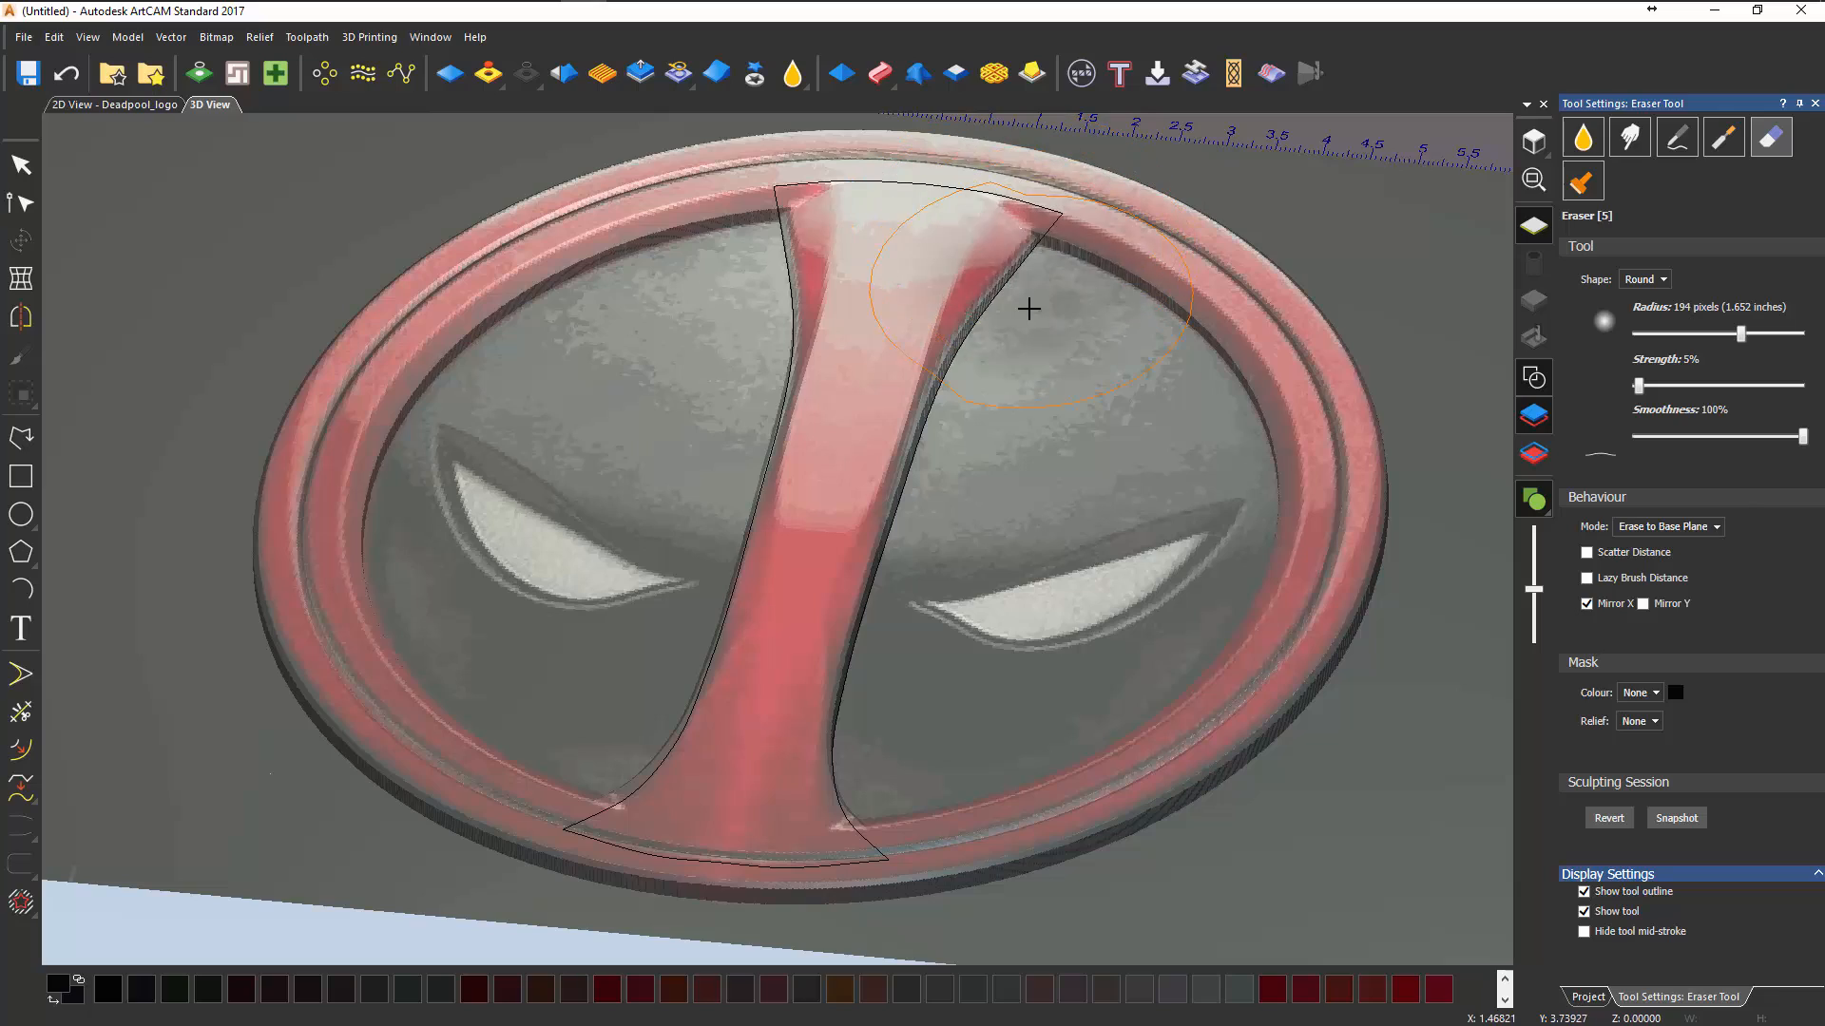
- Soften the sides of the middle bar from its upper to its lower end with Eraser strokes mirrored in X, erasing to the base plane
{"action": "middle_click_drag", "start_coordinate": [1140, 511], "coordinate": [953, 481]}
{"action": "mouse_move", "coordinate": [953, 392]}
{"action": "middle_mouse_down"}
{"action": "mouse_move", "coordinate": [1077, 350]}
{"action": "mouse_move", "coordinate": [1112, 360]}
{"action": "middle_mouse_up"}
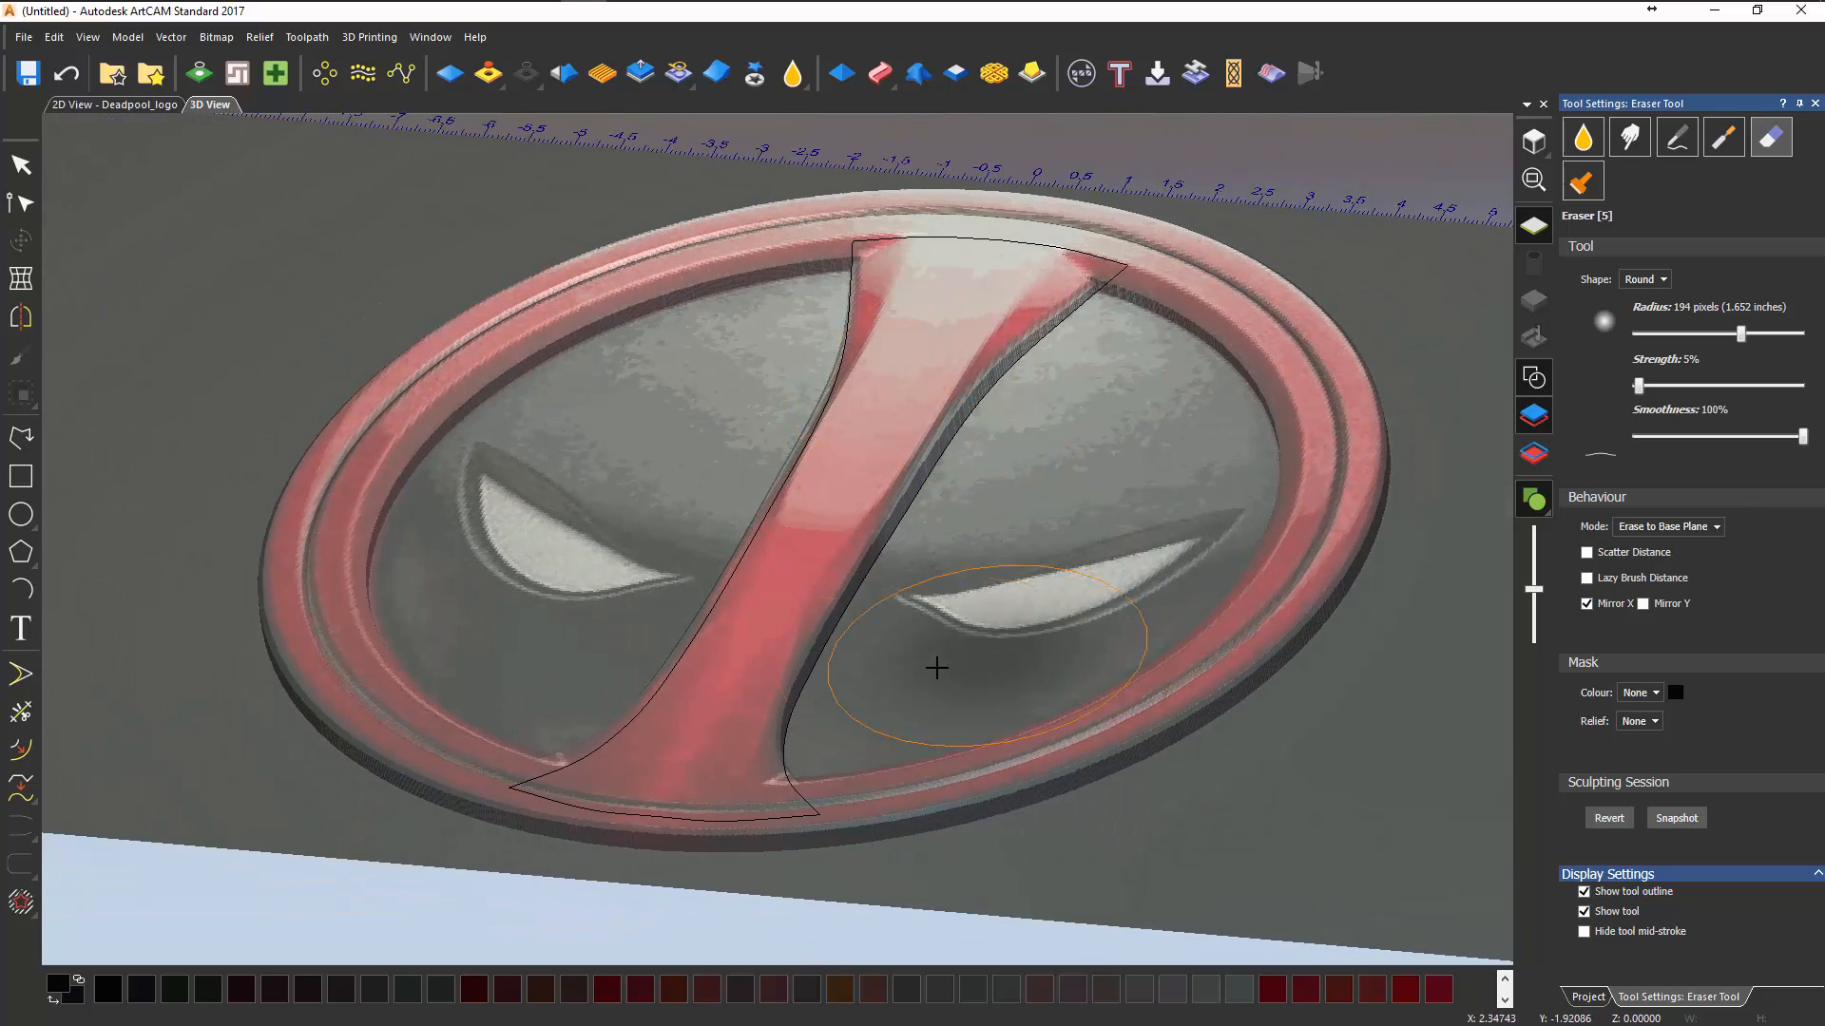
{"action": "middle_click_drag", "start_coordinate": [937, 664], "coordinate": [979, 529]}
{"action": "middle_click_drag", "start_coordinate": [1031, 609], "coordinate": [1046, 676]}
{"action": "mouse_move", "coordinate": [918, 609]}
{"action": "middle_mouse_down"}
{"action": "mouse_move", "coordinate": [926, 538]}
{"action": "mouse_move", "coordinate": [1119, 387]}
{"action": "middle_mouse_up"}
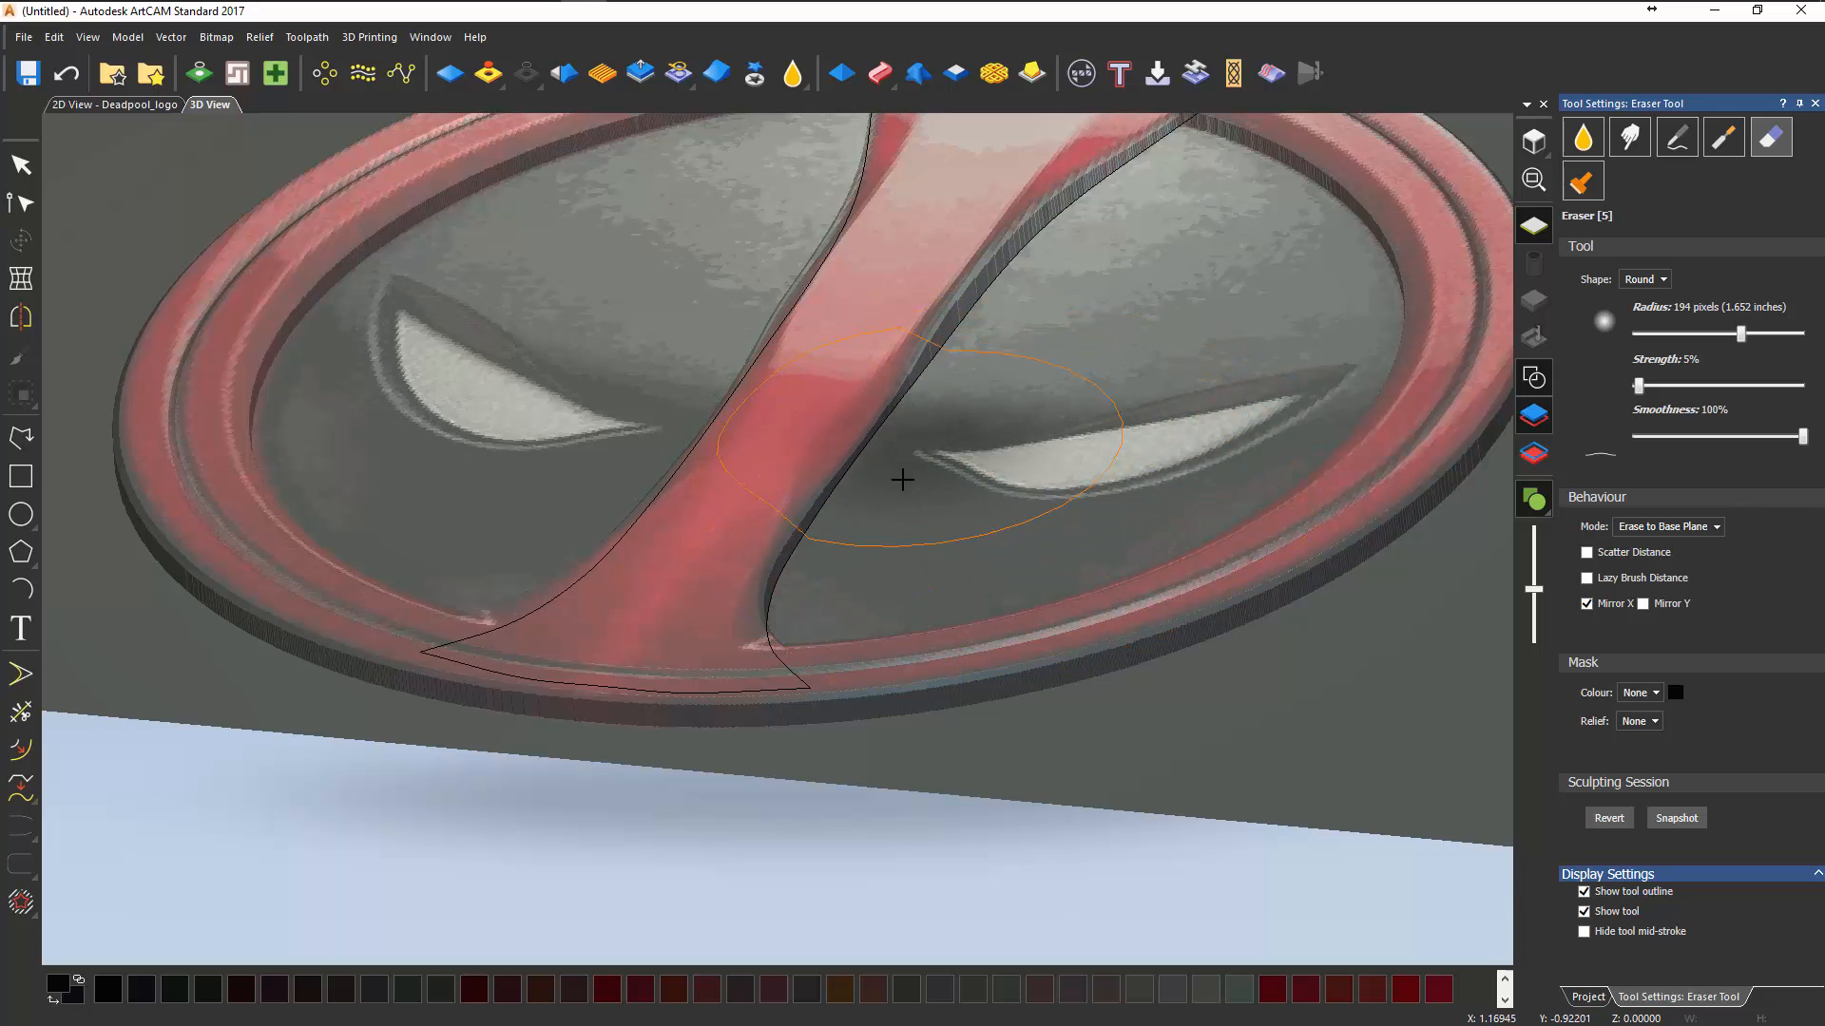
{"action": "middle_click_drag", "start_coordinate": [945, 599], "coordinate": [1005, 399]}
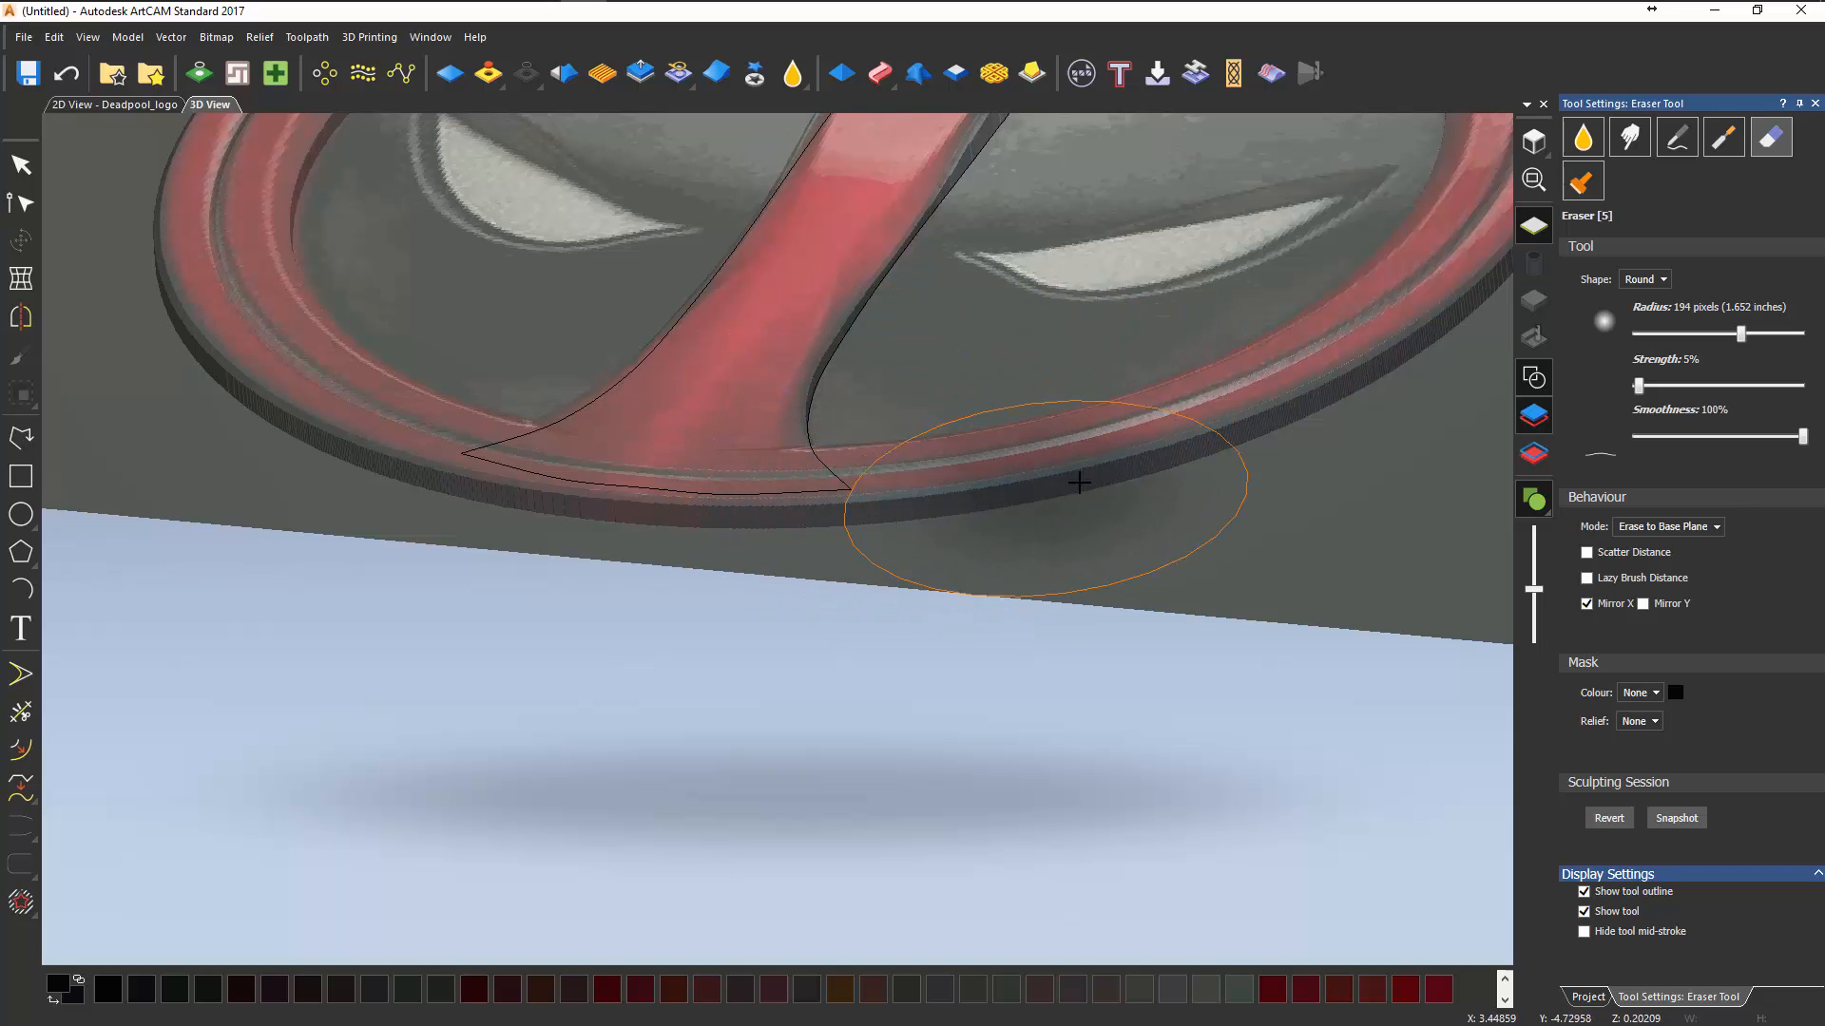
{"action": "middle_click_drag", "start_coordinate": [1131, 221], "coordinate": [1011, 645]}
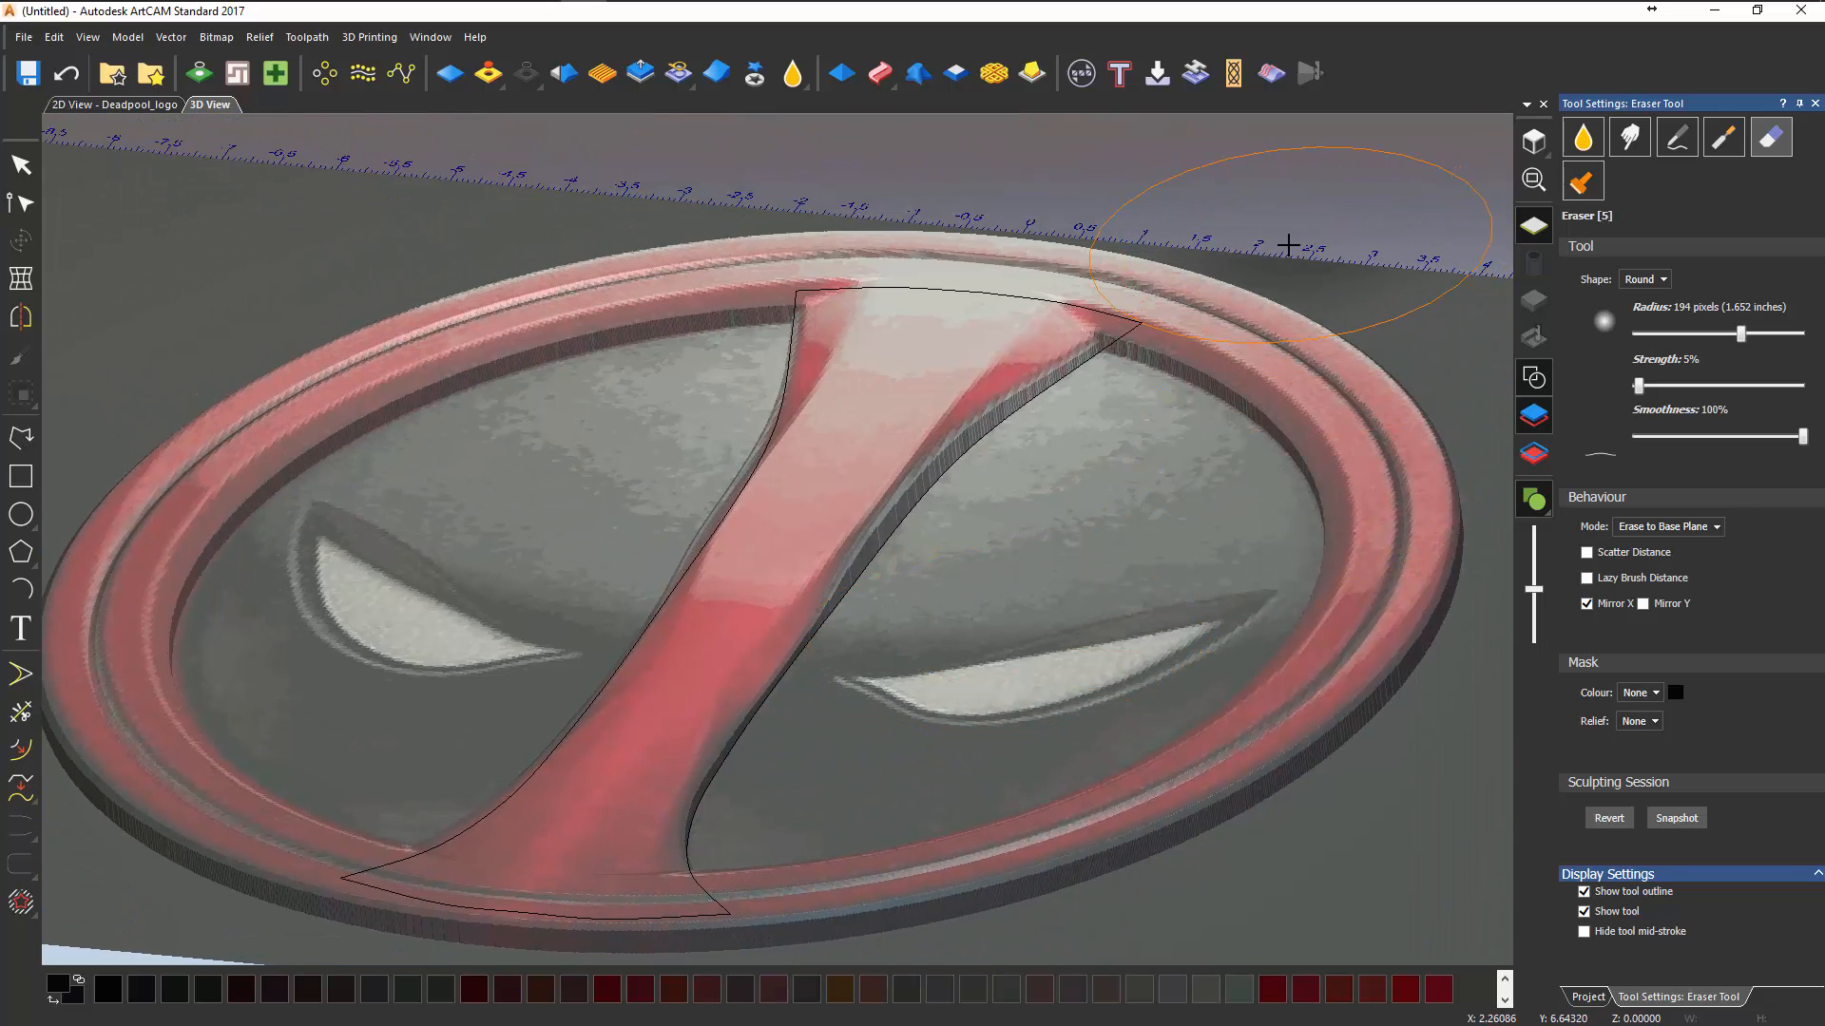
{"action": "middle_click_drag", "start_coordinate": [936, 446], "coordinate": [983, 424]}
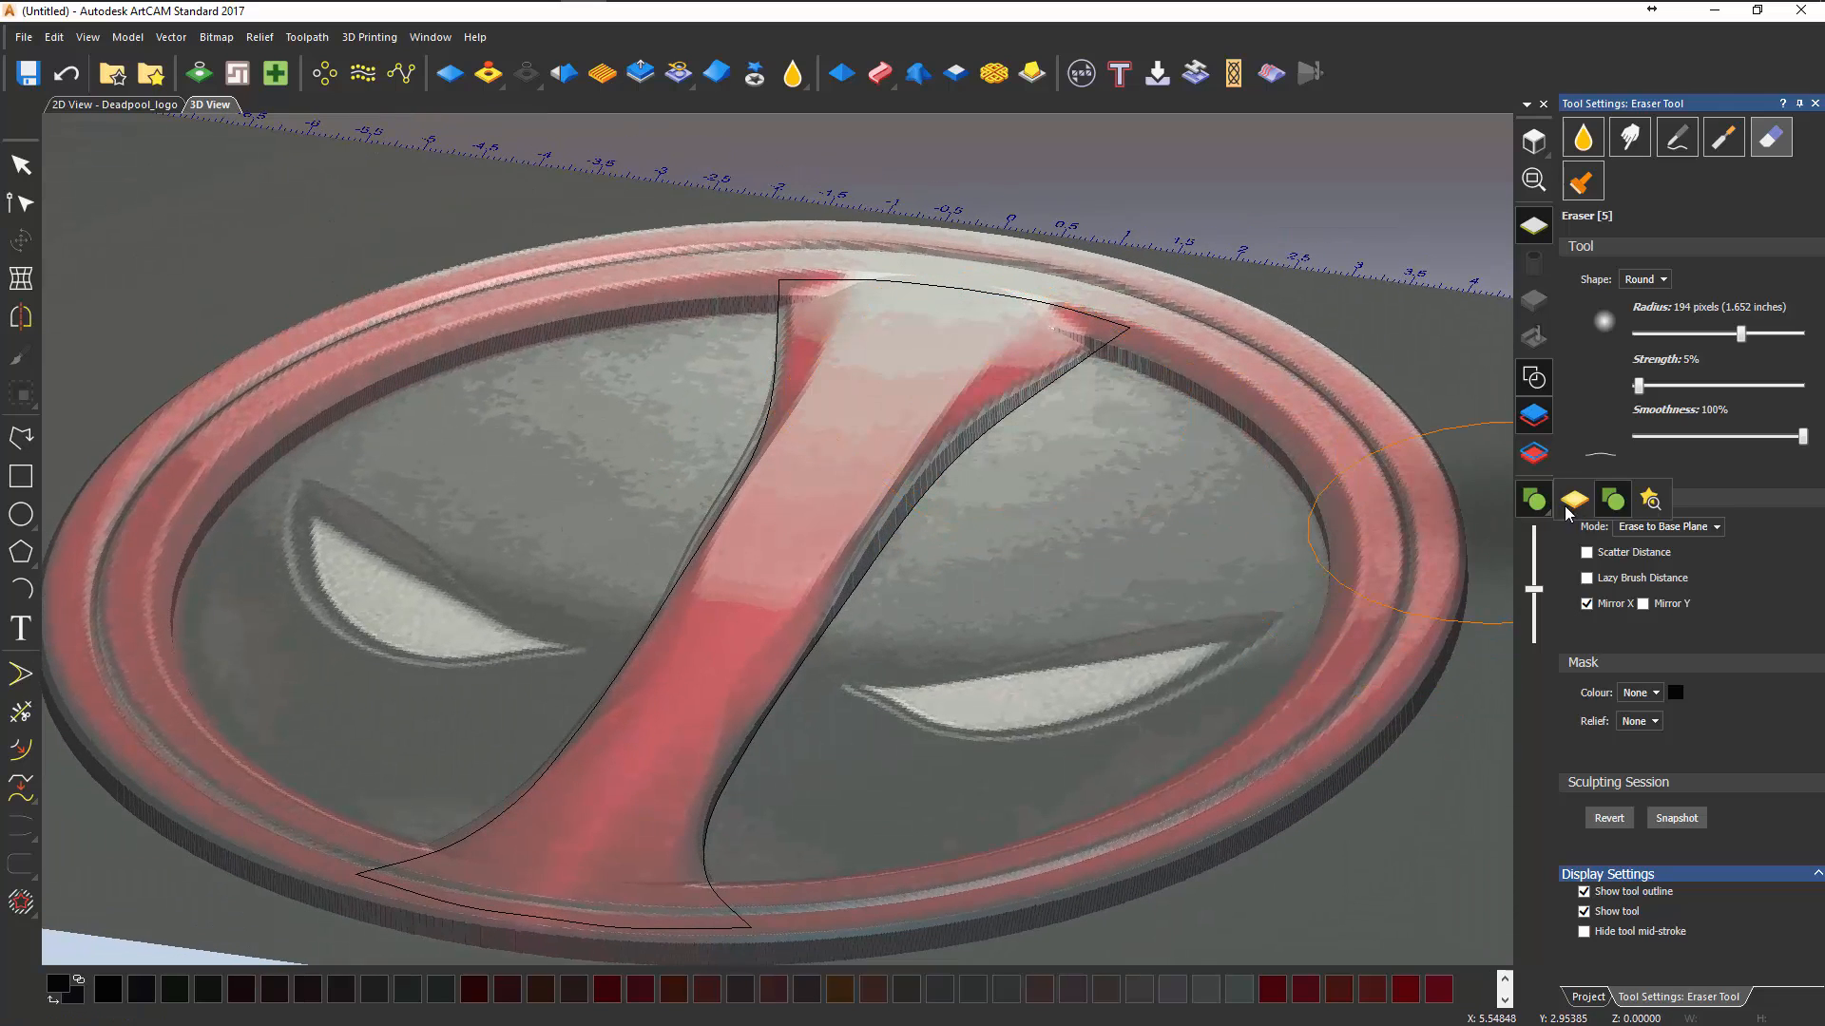
- Display the shaded material instead of the bitmap colours and check the erased slopes along the middle bar
{"action": "left_click", "coordinate": [1534, 498]}
{"action": "mouse_move", "coordinate": [891, 574]}
{"action": "middle_mouse_down"}
{"action": "mouse_move", "coordinate": [829, 657]}
{"action": "mouse_move", "coordinate": [880, 561]}
{"action": "mouse_move", "coordinate": [1023, 468]}
{"action": "mouse_move", "coordinate": [998, 548]}
{"action": "mouse_move", "coordinate": [823, 693]}
{"action": "middle_mouse_up"}
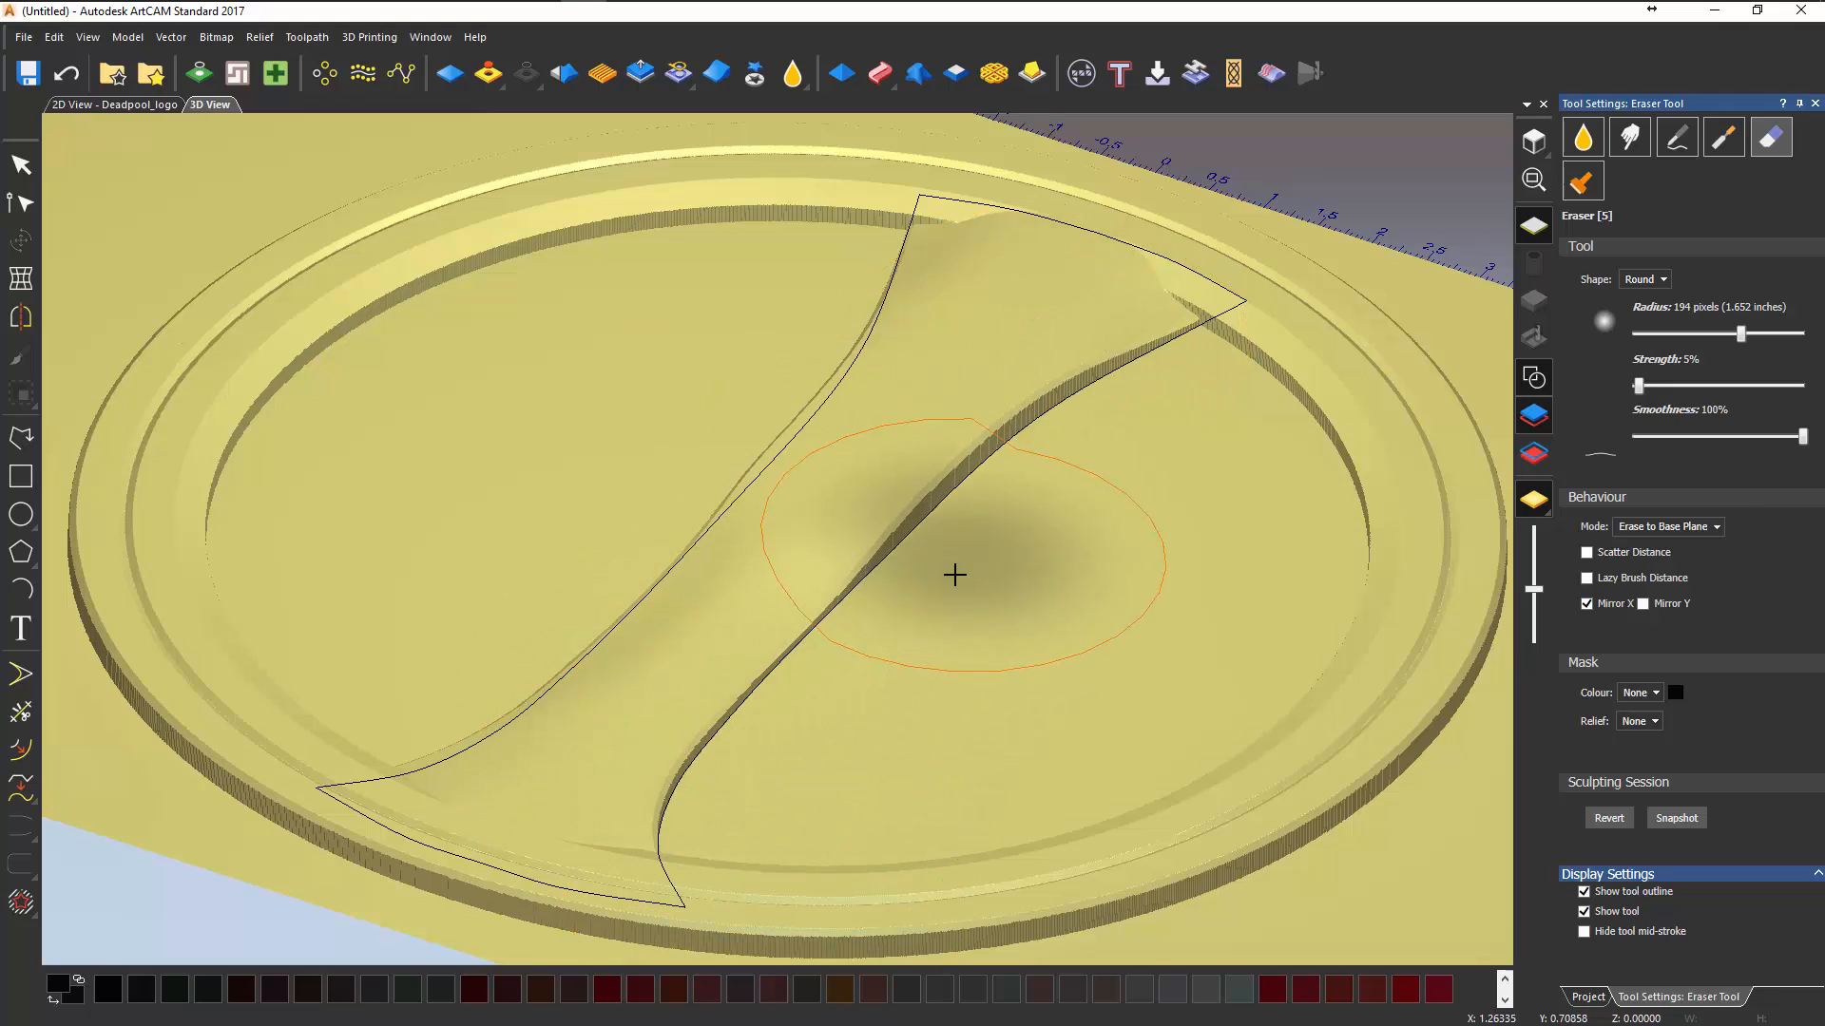
{"action": "mouse_move", "coordinate": [953, 574]}
{"action": "middle_mouse_down"}
{"action": "mouse_move", "coordinate": [1064, 782]}
{"action": "mouse_move", "coordinate": [916, 652]}
{"action": "mouse_move", "coordinate": [1069, 605]}
{"action": "mouse_move", "coordinate": [903, 484]}
{"action": "mouse_move", "coordinate": [966, 457]}
{"action": "middle_mouse_up"}
{"action": "mouse_move", "coordinate": [815, 424]}
{"action": "middle_mouse_down"}
{"action": "mouse_move", "coordinate": [761, 362]}
{"action": "mouse_move", "coordinate": [744, 411]}
{"action": "mouse_move", "coordinate": [1075, 530]}
{"action": "mouse_move", "coordinate": [856, 700]}
{"action": "mouse_move", "coordinate": [729, 704]}
{"action": "mouse_move", "coordinate": [1074, 412]}
{"action": "middle_mouse_up"}
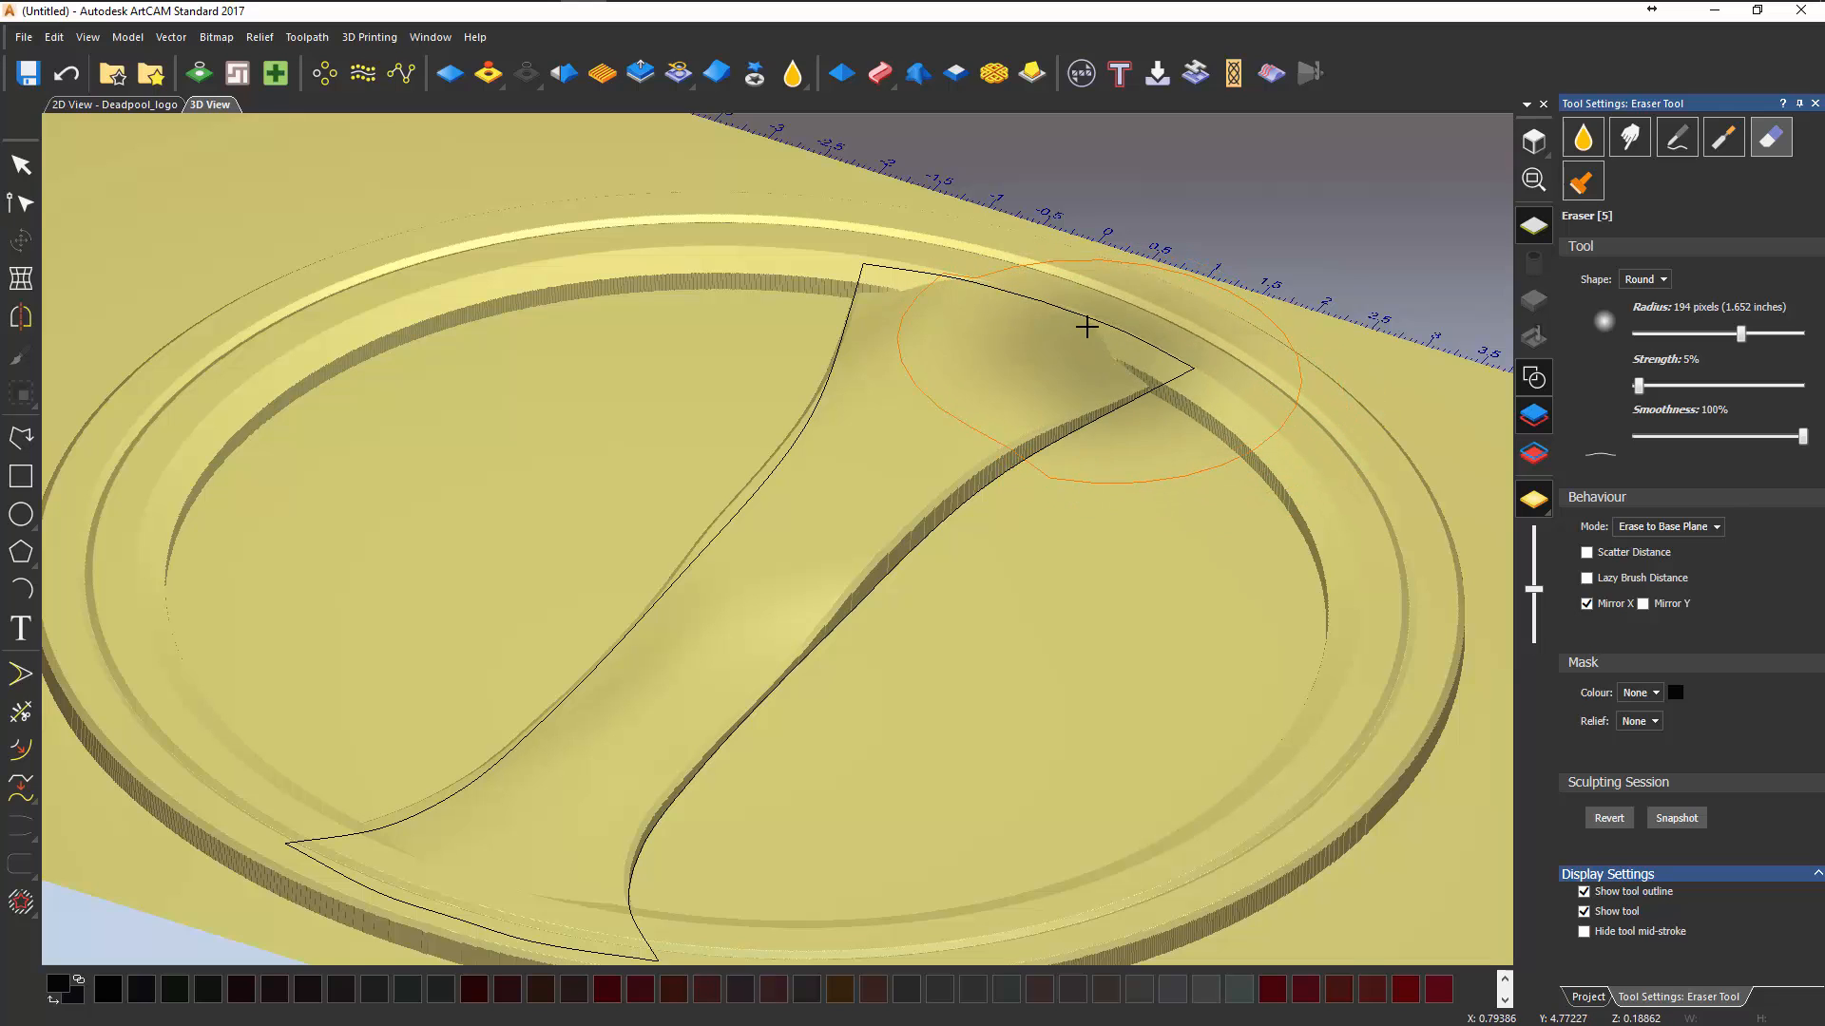
- Inspect the erased middle strip of the logo relief and revert the sculpting session
{"action": "mouse_move", "coordinate": [805, 589]}
{"action": "middle_mouse_down"}
{"action": "mouse_move", "coordinate": [1031, 631]}
{"action": "mouse_move", "coordinate": [909, 538]}
{"action": "mouse_move", "coordinate": [977, 468]}
{"action": "middle_mouse_up"}
{"action": "mouse_move", "coordinate": [948, 625]}
{"action": "middle_mouse_down"}
{"action": "mouse_move", "coordinate": [643, 725]}
{"action": "mouse_move", "coordinate": [526, 618]}
{"action": "middle_mouse_up"}
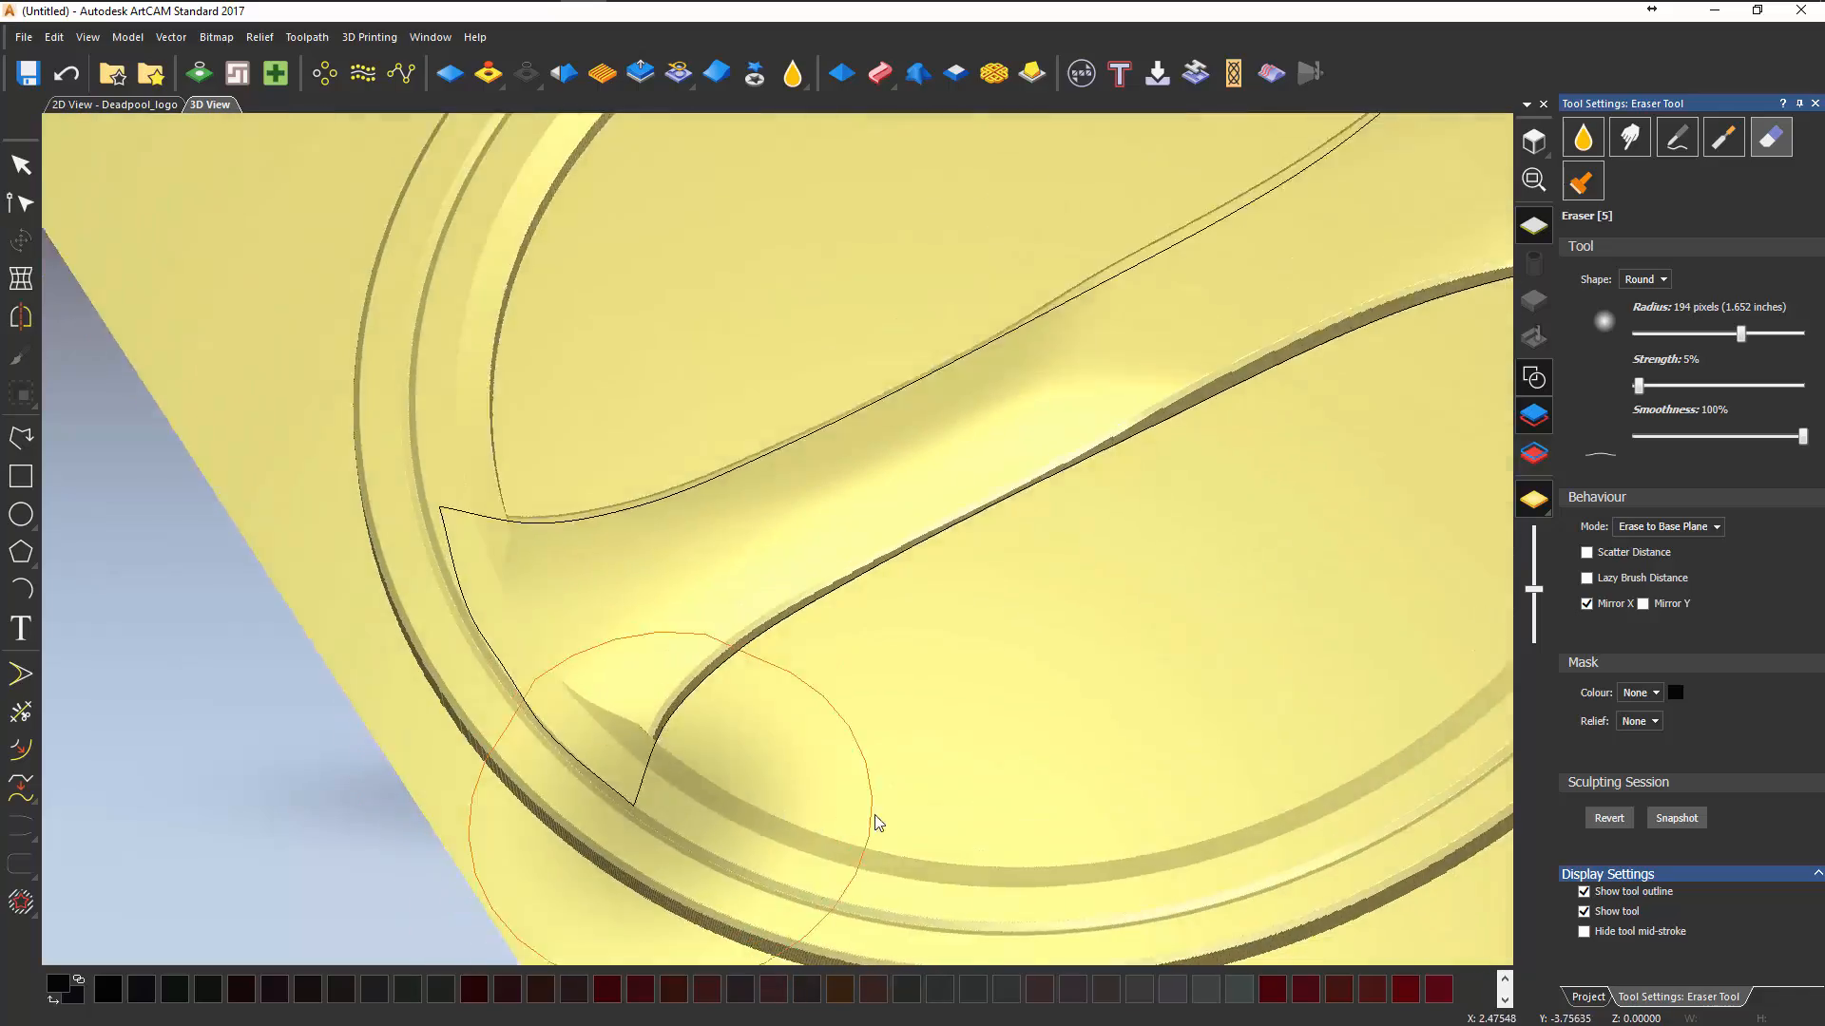
{"action": "mouse_move", "coordinate": [876, 823]}
{"action": "middle_mouse_down"}
{"action": "mouse_move", "coordinate": [1124, 737]}
{"action": "mouse_move", "coordinate": [1064, 411]}
{"action": "mouse_move", "coordinate": [867, 827]}
{"action": "mouse_move", "coordinate": [973, 525]}
{"action": "mouse_move", "coordinate": [1160, 509]}
{"action": "mouse_move", "coordinate": [1185, 566]}
{"action": "mouse_move", "coordinate": [1161, 670]}
{"action": "mouse_move", "coordinate": [1080, 611]}
{"action": "mouse_move", "coordinate": [1044, 525]}
{"action": "middle_mouse_up"}
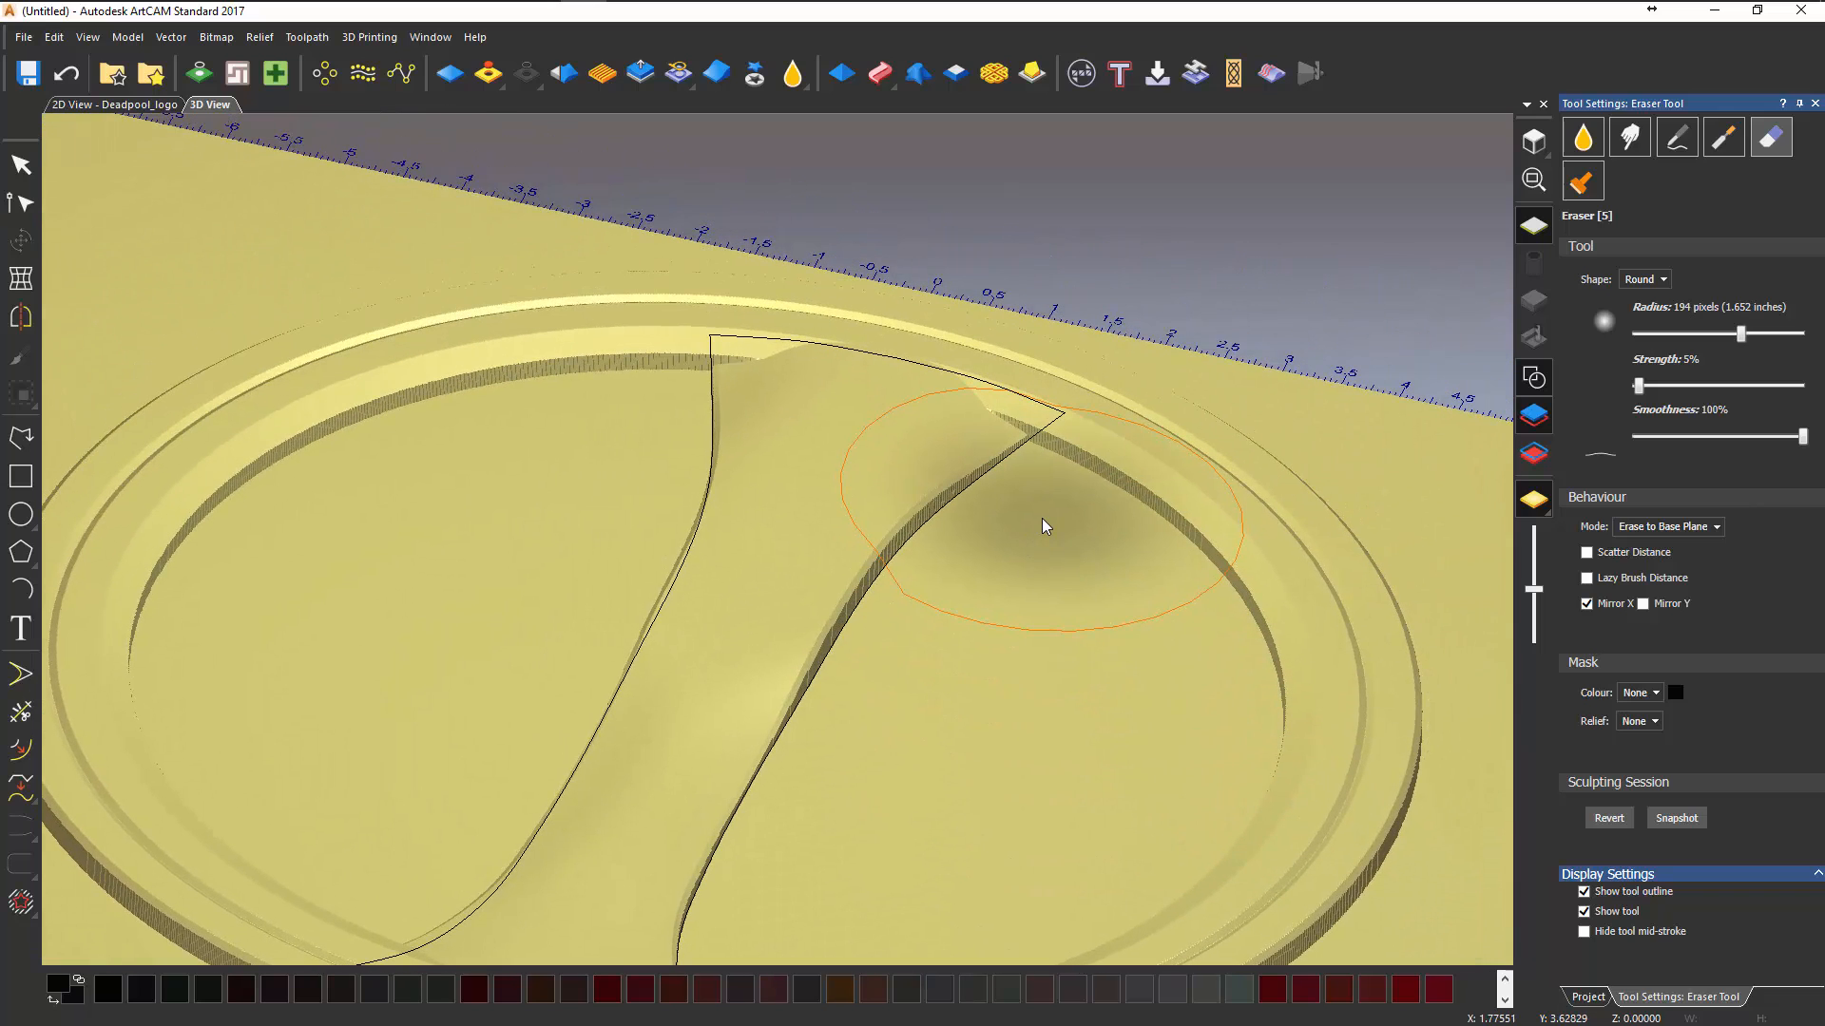
{"action": "left_click", "coordinate": [1609, 823]}
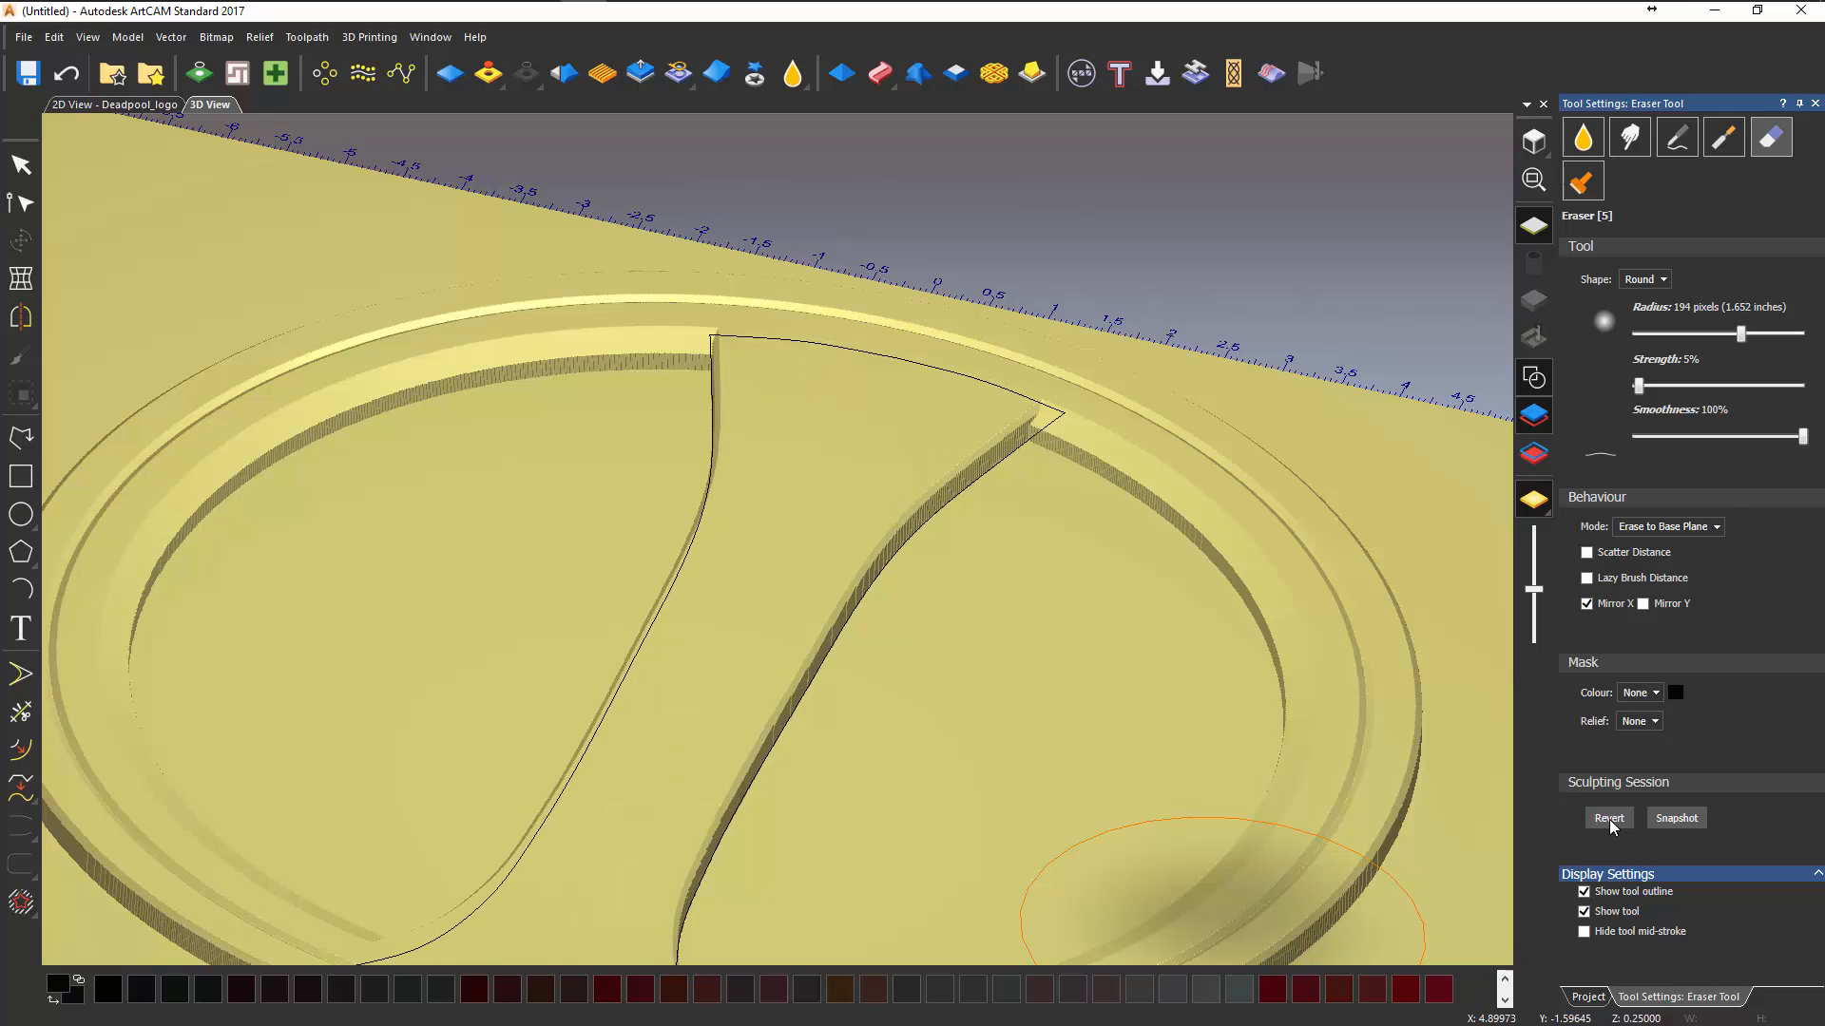
- Turn on Lazy Brush Distance and erase along the middle strip at 5% strength to lower its upper end
{"action": "middle_click_drag", "start_coordinate": [1189, 619], "coordinate": [1203, 438]}
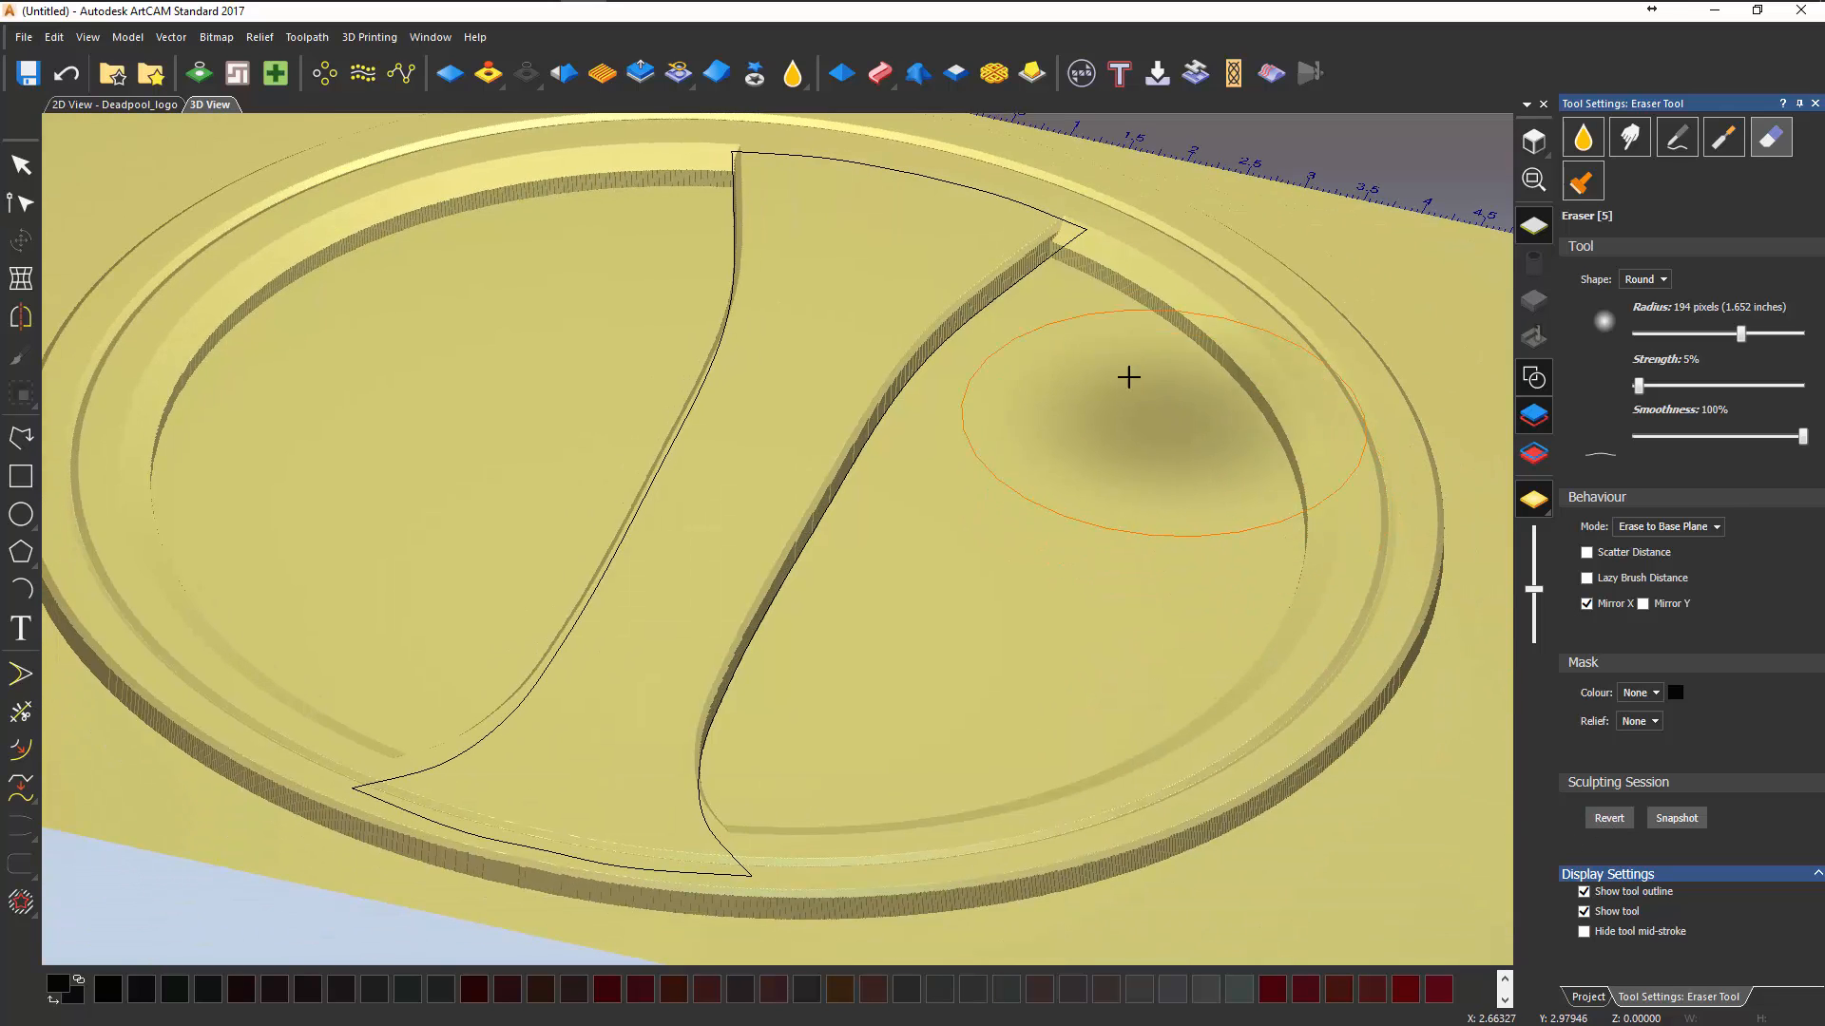
{"action": "middle_click_drag", "start_coordinate": [1128, 378], "coordinate": [1026, 418]}
{"action": "middle_click_drag", "start_coordinate": [892, 450], "coordinate": [1043, 460]}
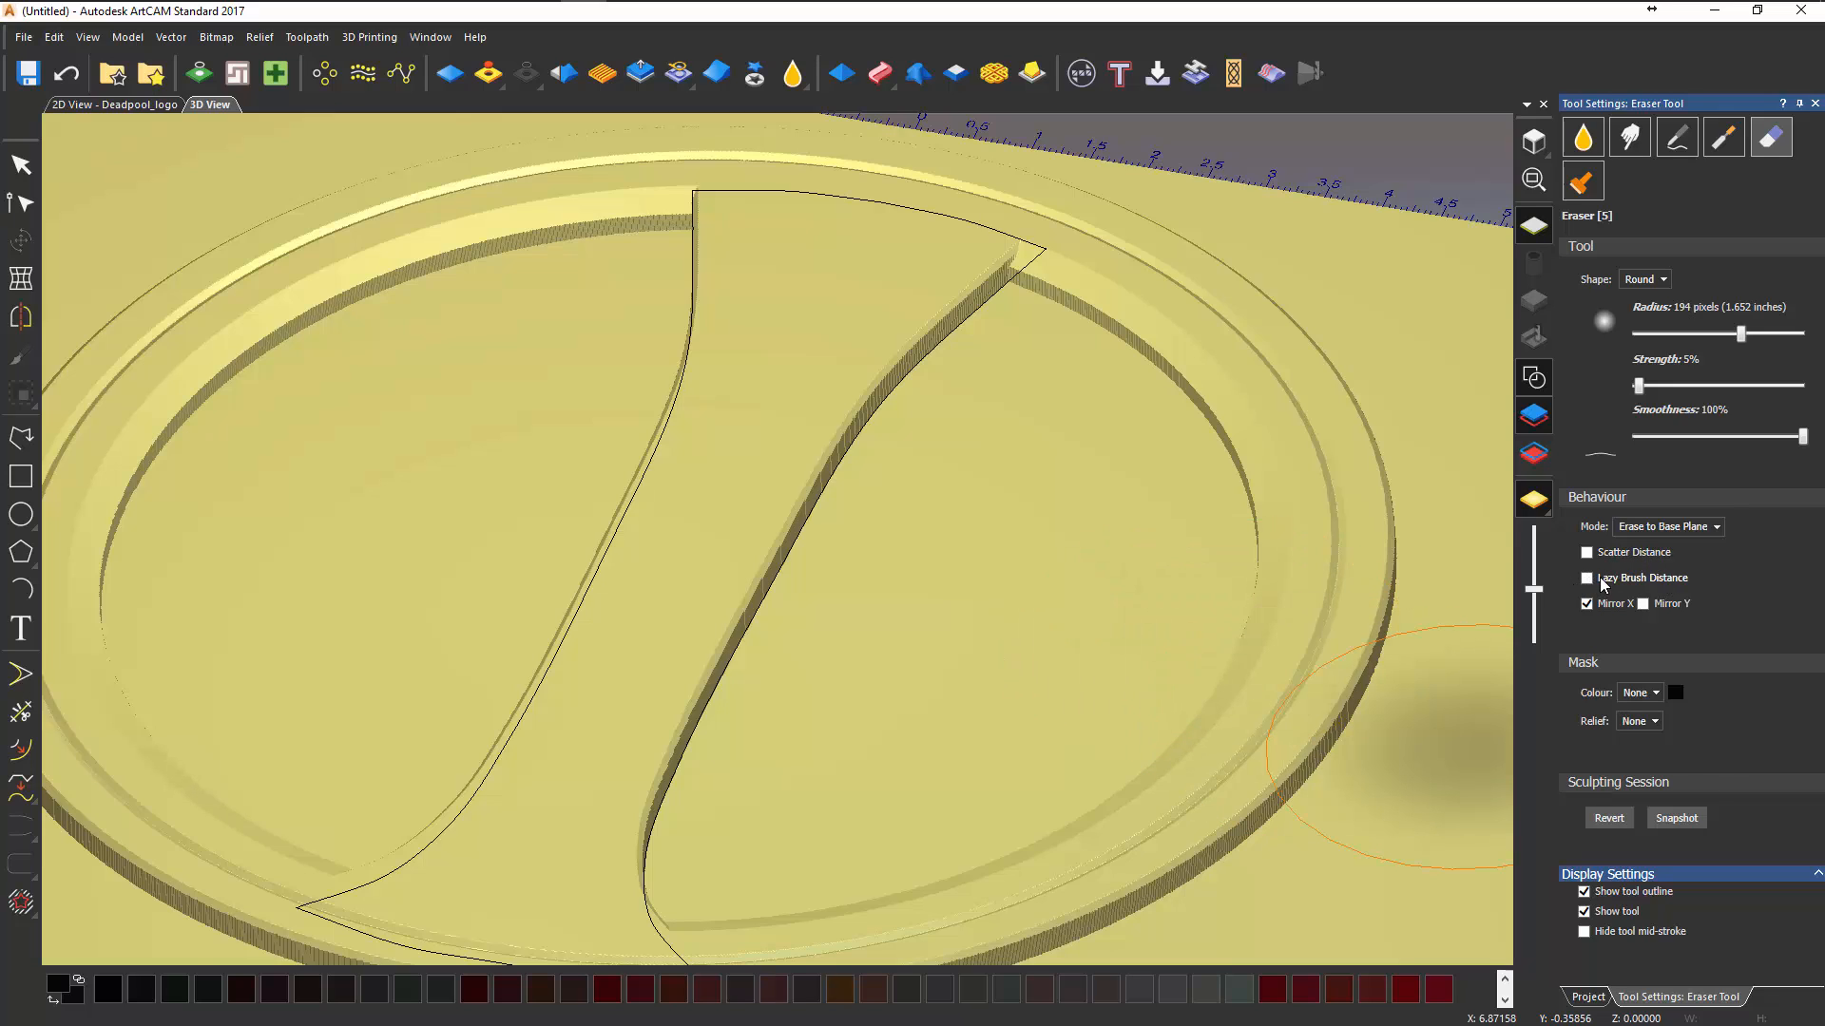
{"action": "left_click", "coordinate": [1586, 579]}
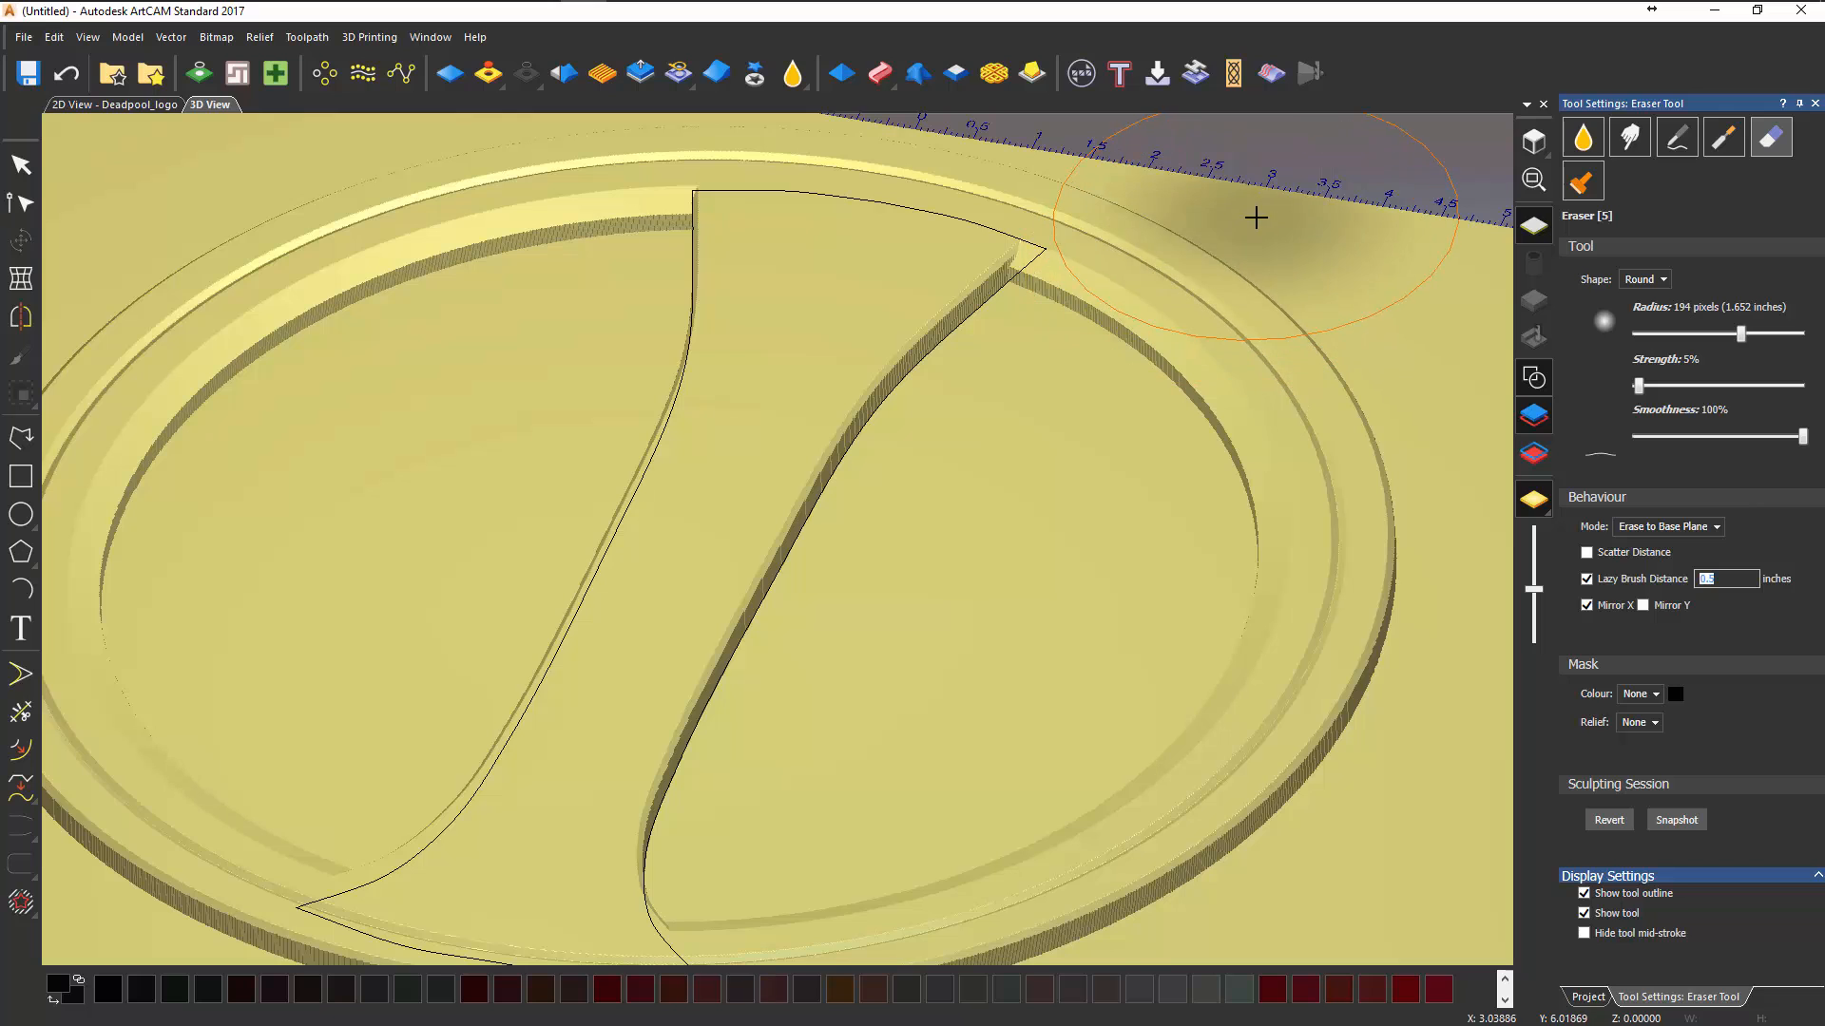
{"action": "mouse_move", "coordinate": [1271, 240]}
{"action": "left_mouse_down"}
{"action": "mouse_move", "coordinate": [1067, 256]}
{"action": "mouse_move", "coordinate": [950, 387]}
{"action": "mouse_move", "coordinate": [930, 649]}
{"action": "left_mouse_up"}
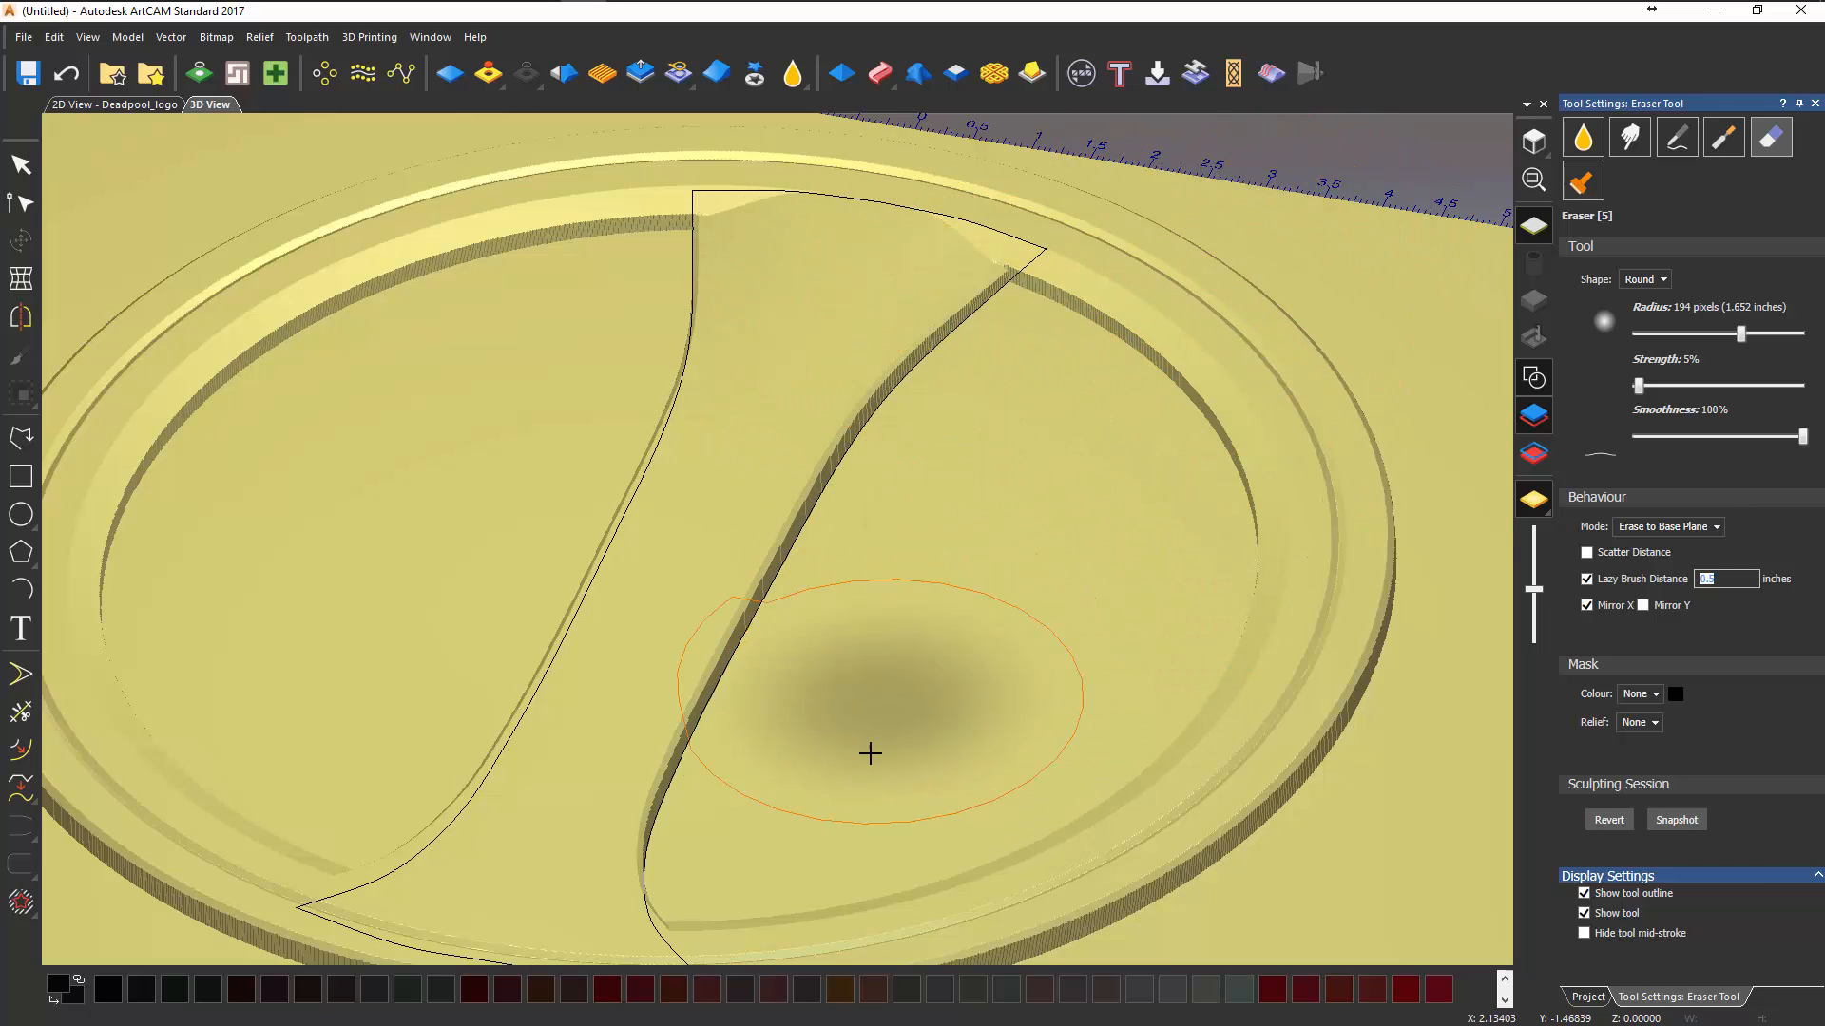
{"action": "mouse_move", "coordinate": [809, 832]}
{"action": "middle_mouse_down"}
{"action": "mouse_move", "coordinate": [702, 844]}
{"action": "mouse_move", "coordinate": [639, 652]}
{"action": "mouse_move", "coordinate": [1348, 567]}
{"action": "middle_mouse_up"}
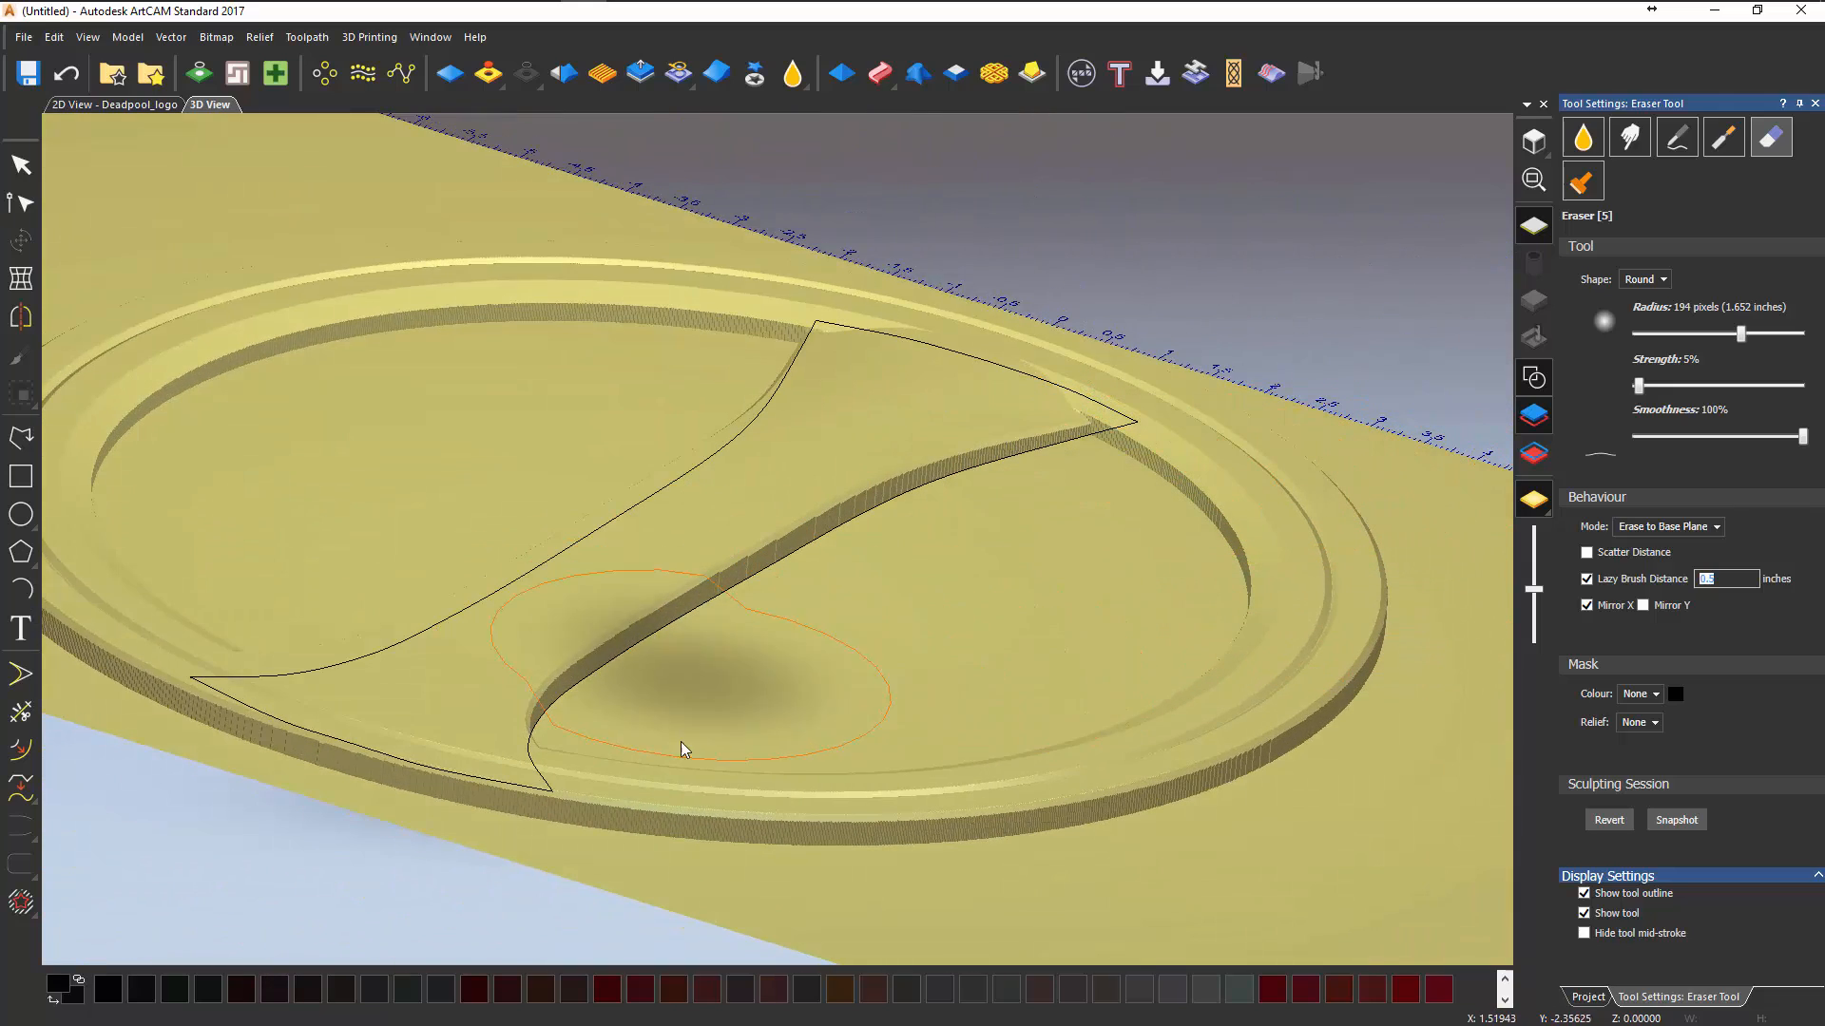
{"action": "mouse_move", "coordinate": [684, 741]}
{"action": "middle_mouse_down"}
{"action": "mouse_move", "coordinate": [878, 811]}
{"action": "mouse_move", "coordinate": [981, 774]}
{"action": "middle_mouse_up"}
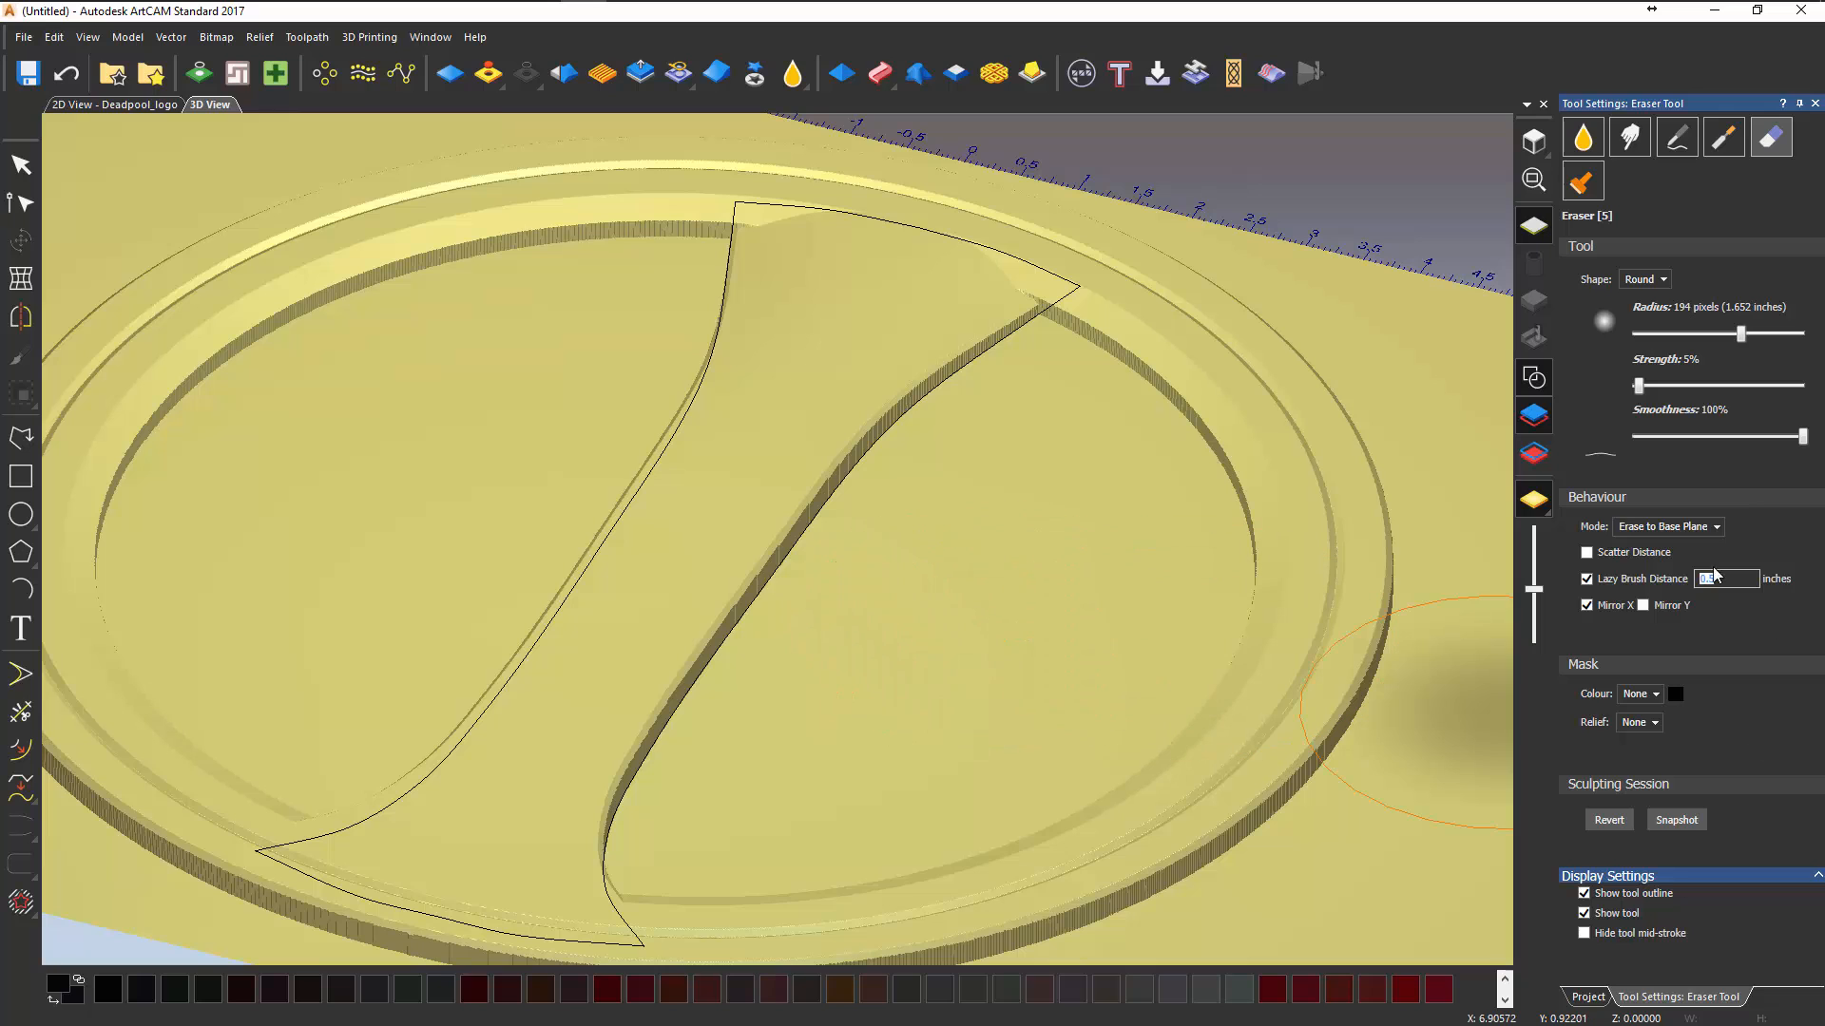
- Display the logo bitmap on the relief and erase around the middle strip's lower end and centre, following the image
{"action": "left_click", "coordinate": [1533, 501]}
{"action": "left_click", "coordinate": [1613, 501]}
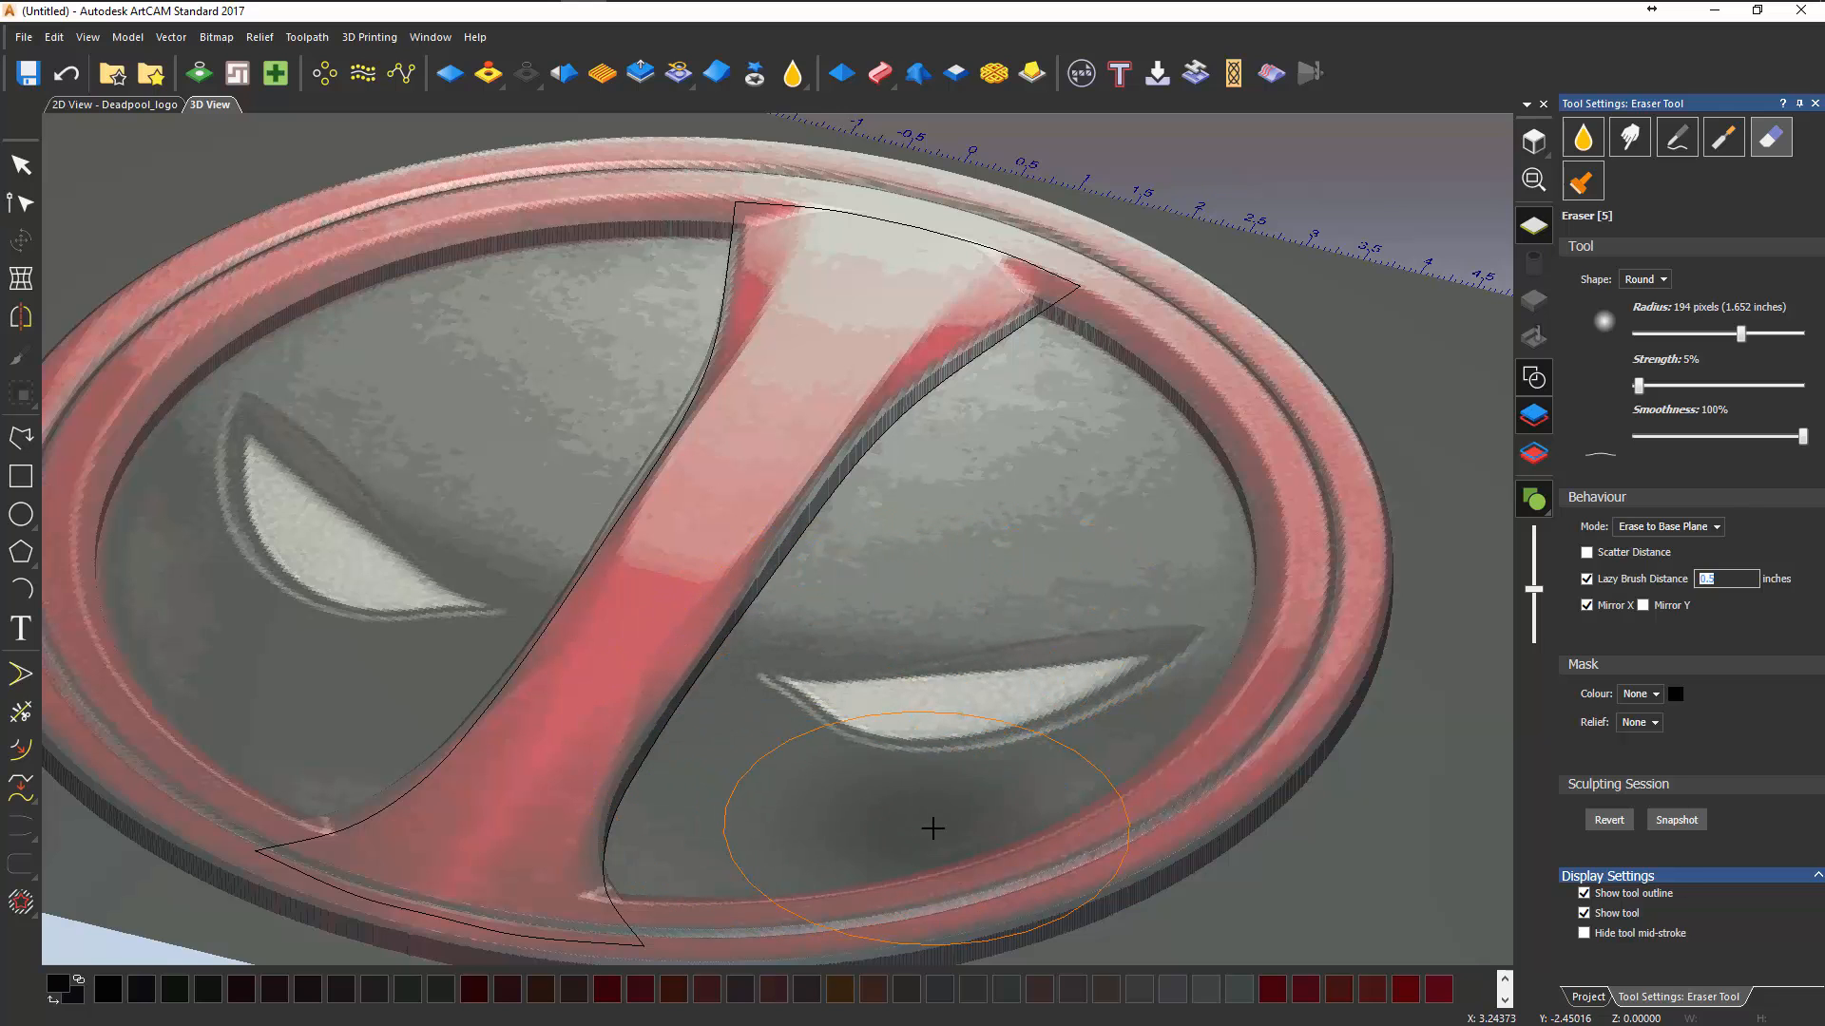
{"action": "middle_click_drag", "start_coordinate": [931, 886], "coordinate": [1114, 633]}
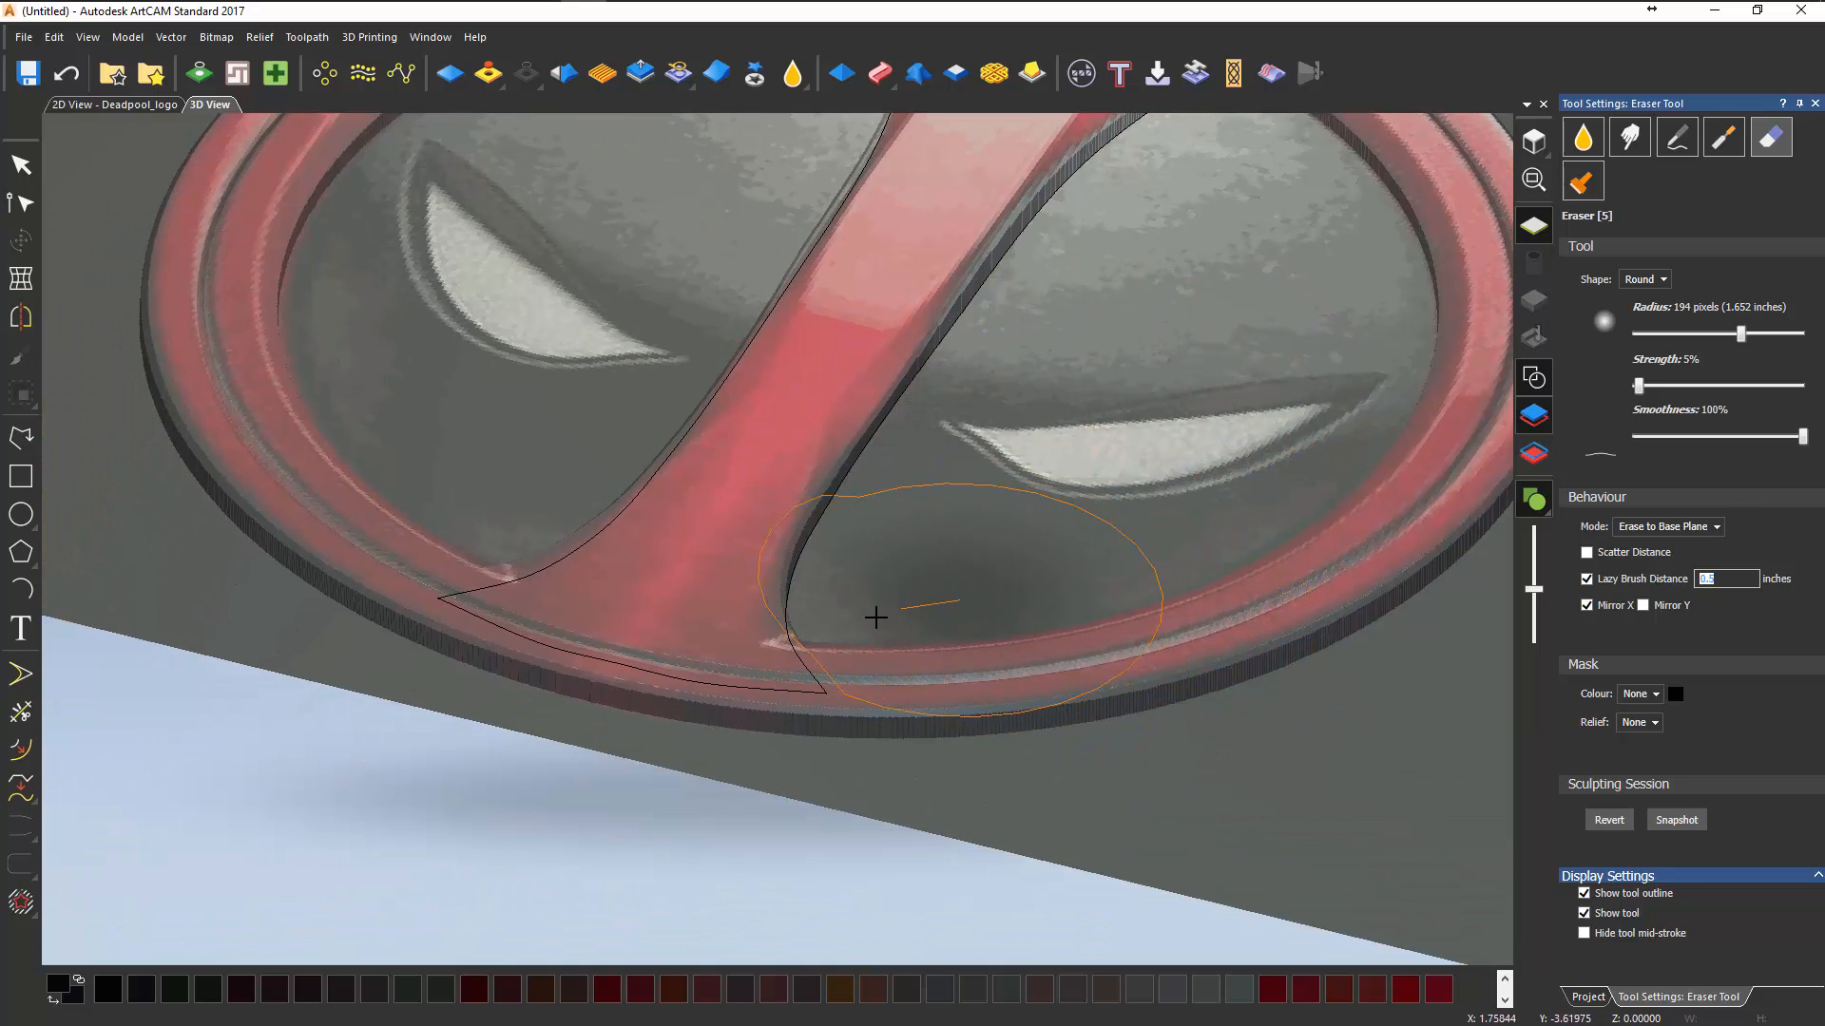
{"action": "scroll", "coordinate": [1074, 580], "scroll_direction": "down", "scroll_amount": 5}
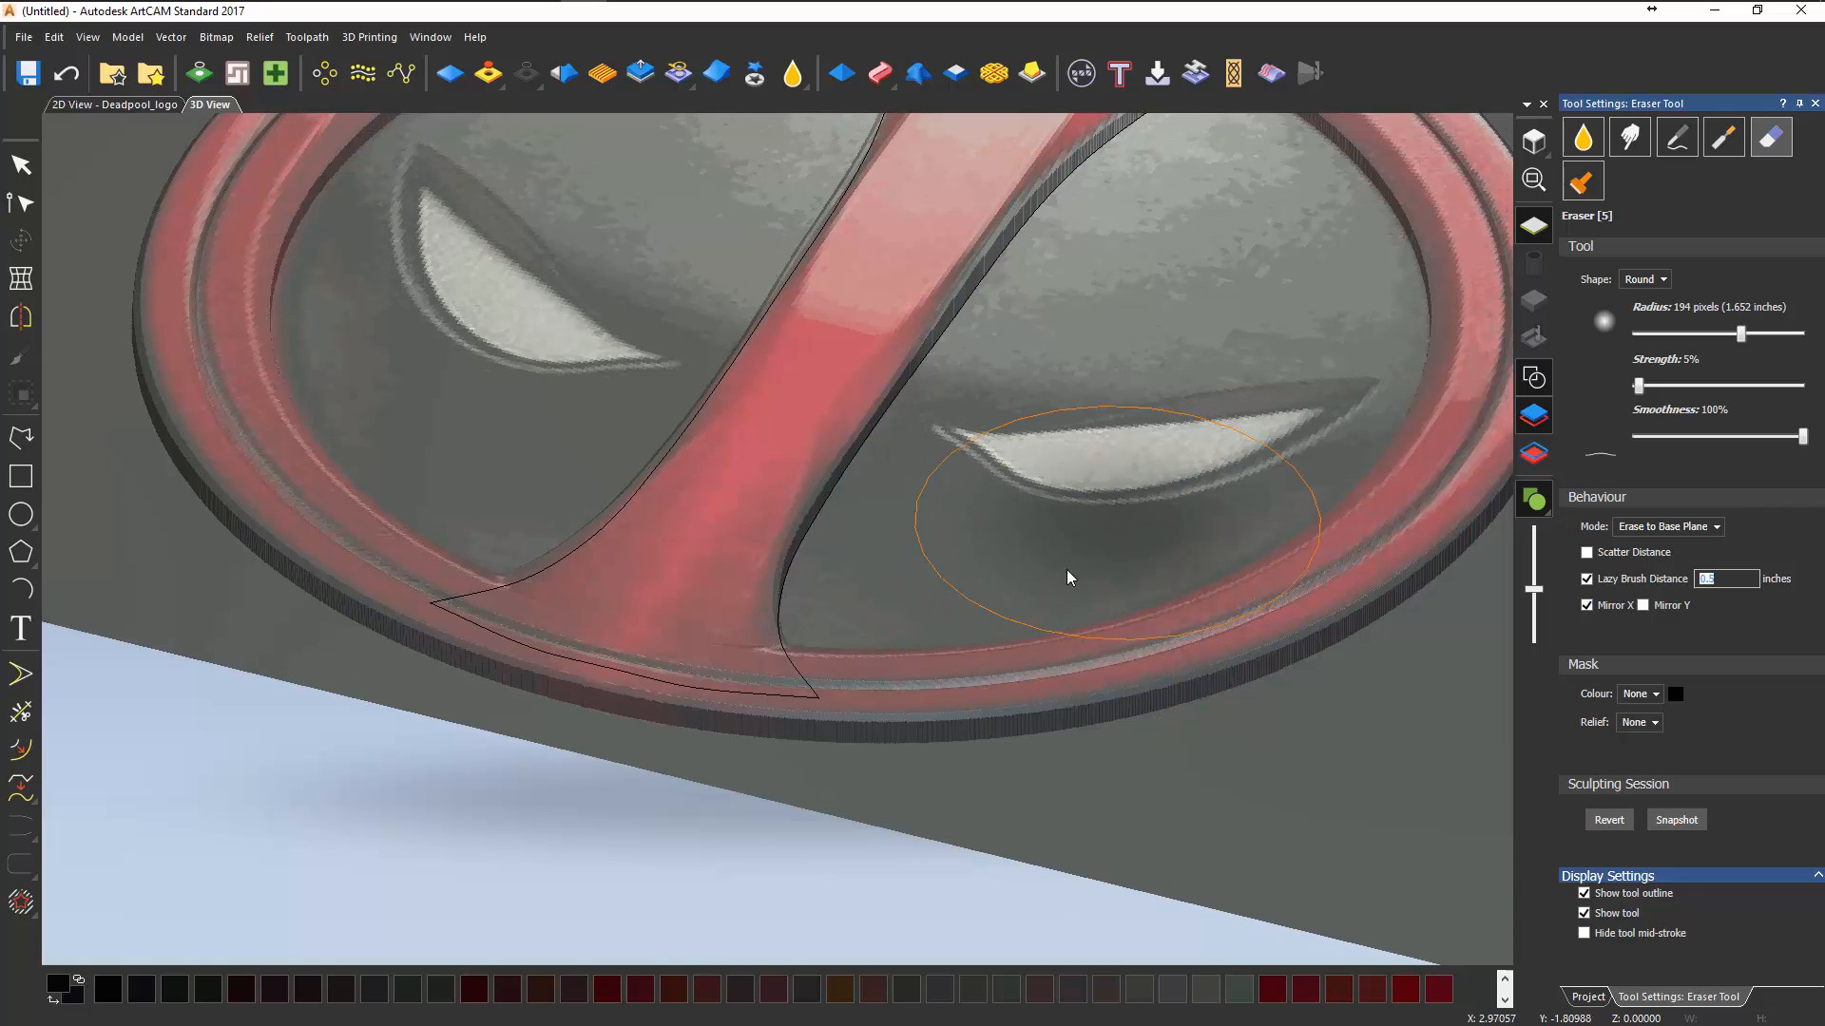
{"action": "mouse_move", "coordinate": [889, 656]}
{"action": "middle_mouse_down"}
{"action": "mouse_move", "coordinate": [871, 585]}
{"action": "mouse_move", "coordinate": [978, 618]}
{"action": "middle_mouse_up"}
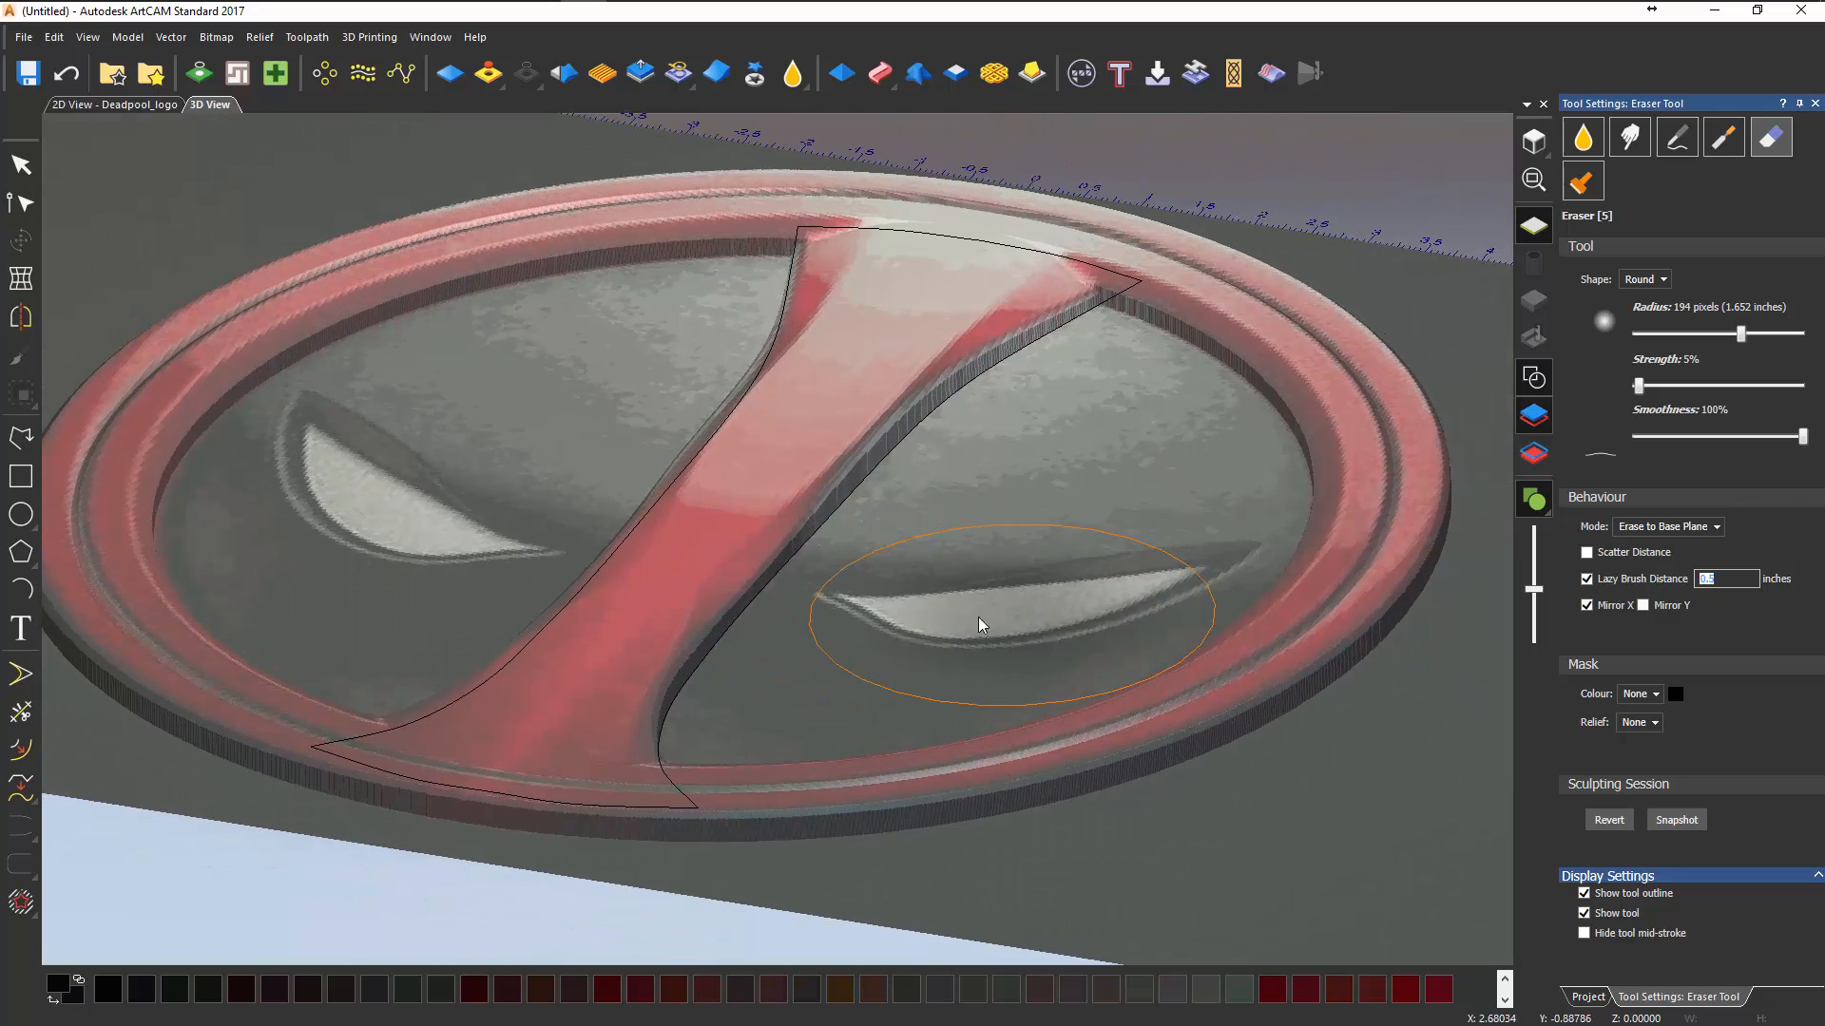
{"action": "mouse_move", "coordinate": [963, 613]}
{"action": "left_mouse_down"}
{"action": "mouse_move", "coordinate": [864, 622]}
{"action": "mouse_move", "coordinate": [842, 695]}
{"action": "mouse_move", "coordinate": [928, 631]}
{"action": "mouse_move", "coordinate": [814, 618]}
{"action": "mouse_move", "coordinate": [789, 686]}
{"action": "left_mouse_up"}
{"action": "middle_click_drag", "start_coordinate": [872, 738], "coordinate": [898, 800]}
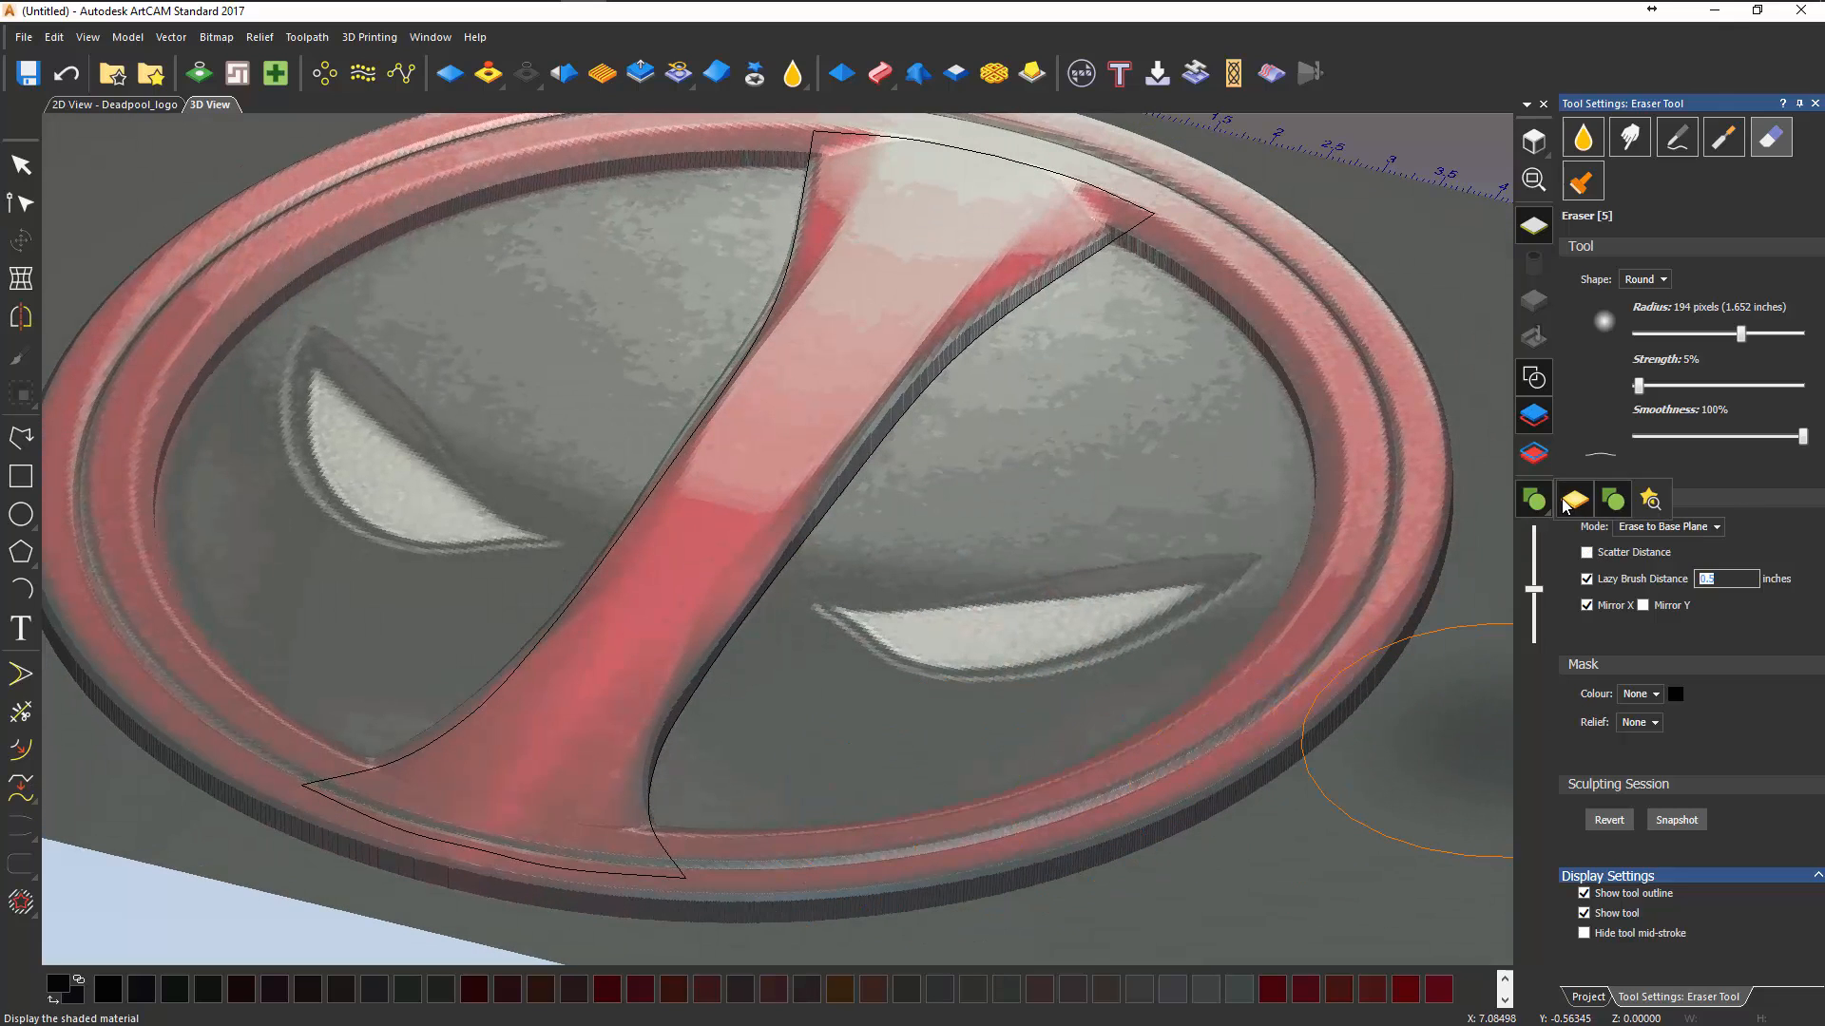
- Switch the display back to shaded material and examine the sculpted middle strip from several angles
{"action": "left_click", "coordinate": [1531, 502]}
{"action": "mouse_move", "coordinate": [1364, 558]}
{"action": "middle_mouse_down"}
{"action": "mouse_move", "coordinate": [1010, 602]}
{"action": "mouse_move", "coordinate": [709, 517]}
{"action": "mouse_move", "coordinate": [683, 564]}
{"action": "mouse_move", "coordinate": [909, 671]}
{"action": "middle_mouse_up"}
{"action": "middle_click_drag", "start_coordinate": [1239, 521], "coordinate": [1238, 458]}
{"action": "middle_click_drag", "start_coordinate": [1202, 349], "coordinate": [1136, 493]}
{"action": "mouse_move", "coordinate": [1194, 631]}
{"action": "middle_mouse_down"}
{"action": "mouse_move", "coordinate": [1255, 649]}
{"action": "mouse_move", "coordinate": [1166, 700]}
{"action": "middle_mouse_up"}
{"action": "middle_click_drag", "start_coordinate": [1087, 749], "coordinate": [1037, 633]}
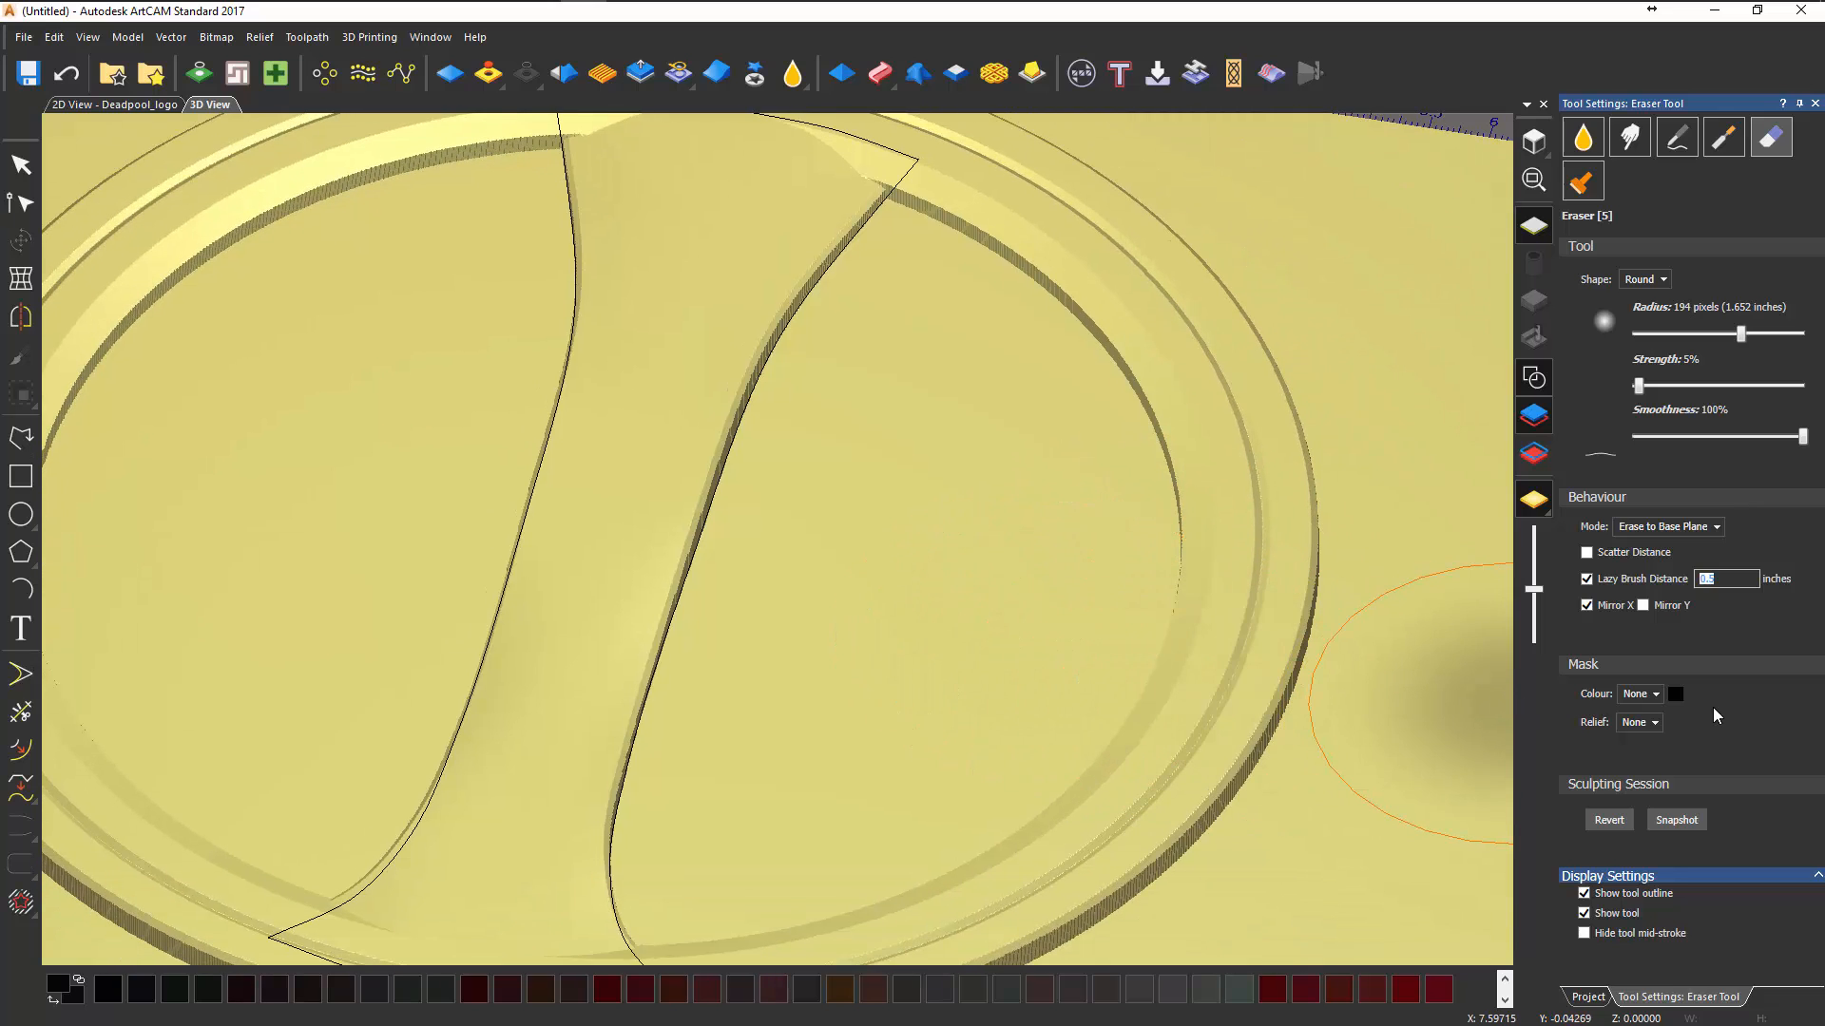
{"action": "scroll", "coordinate": [1018, 647], "scroll_direction": "down", "scroll_amount": 4}
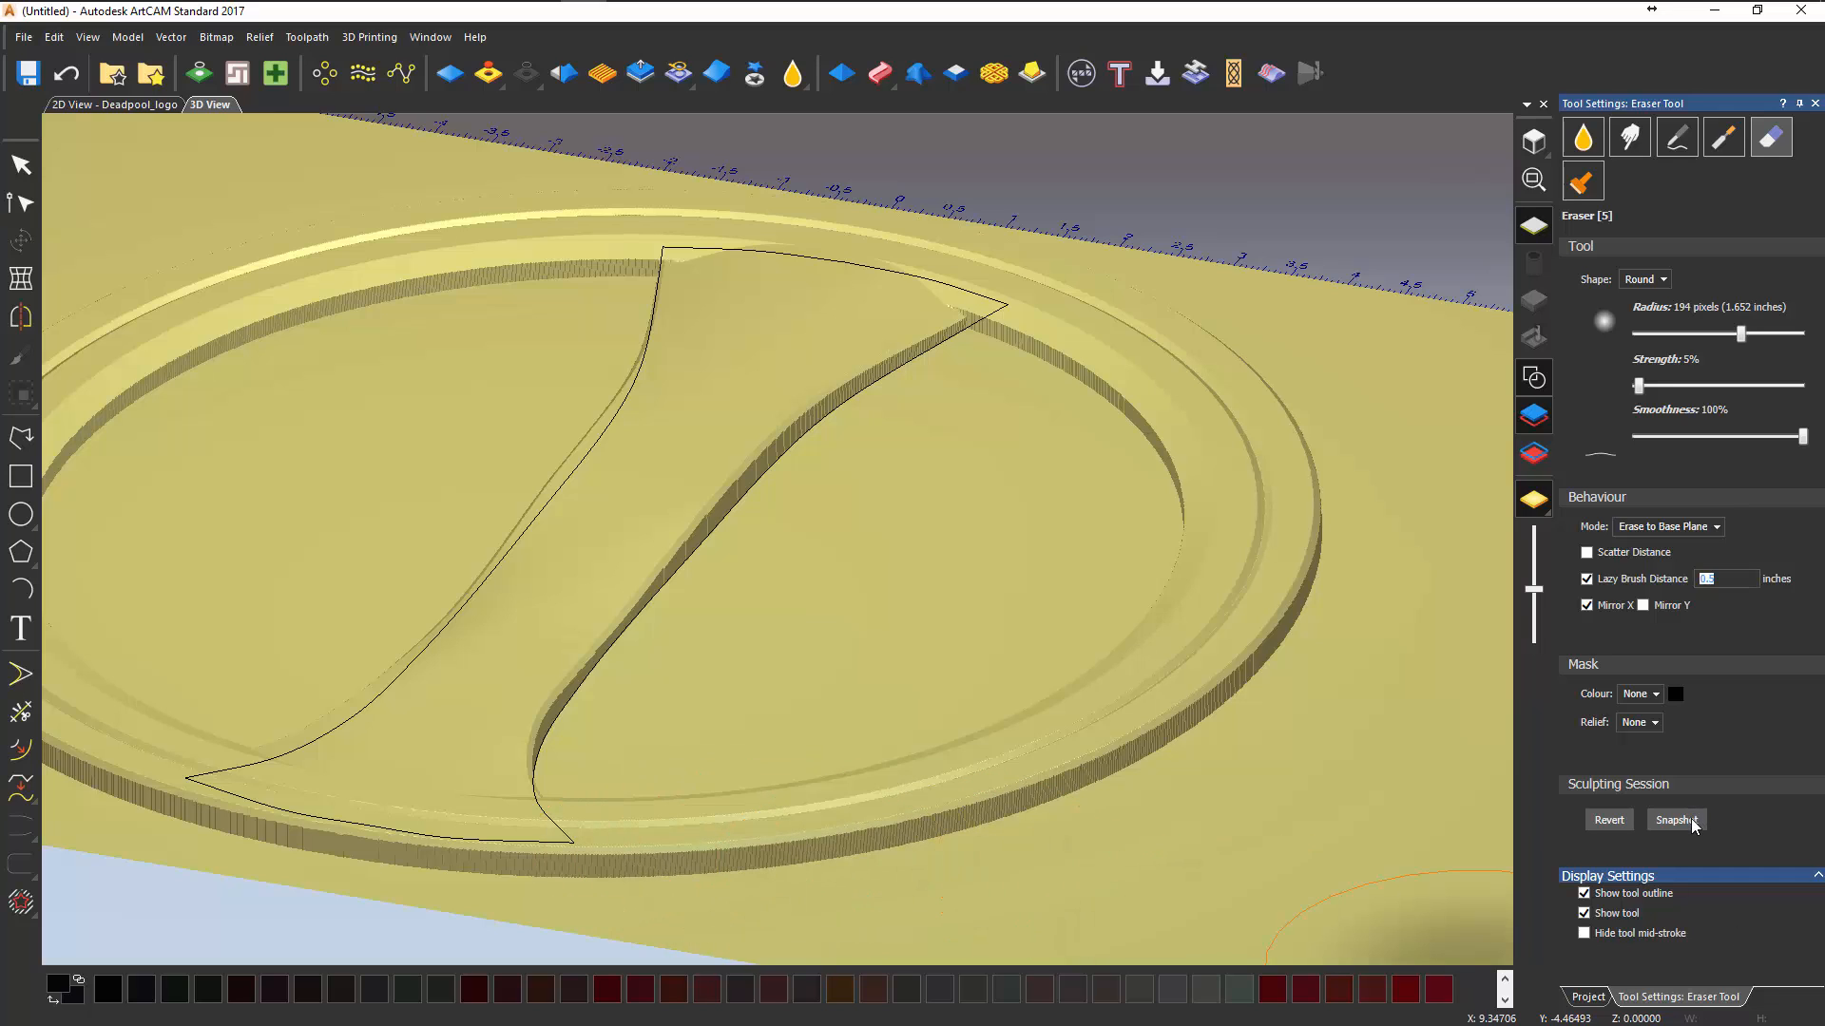
- Reduce the eraser radius to 185 pixels (1.575 inches)
{"action": "scroll", "coordinate": [1319, 532], "scroll_direction": "up", "scroll_amount": 2}
{"action": "scroll", "coordinate": [652, 660], "scroll_direction": "up", "scroll_amount": 4}
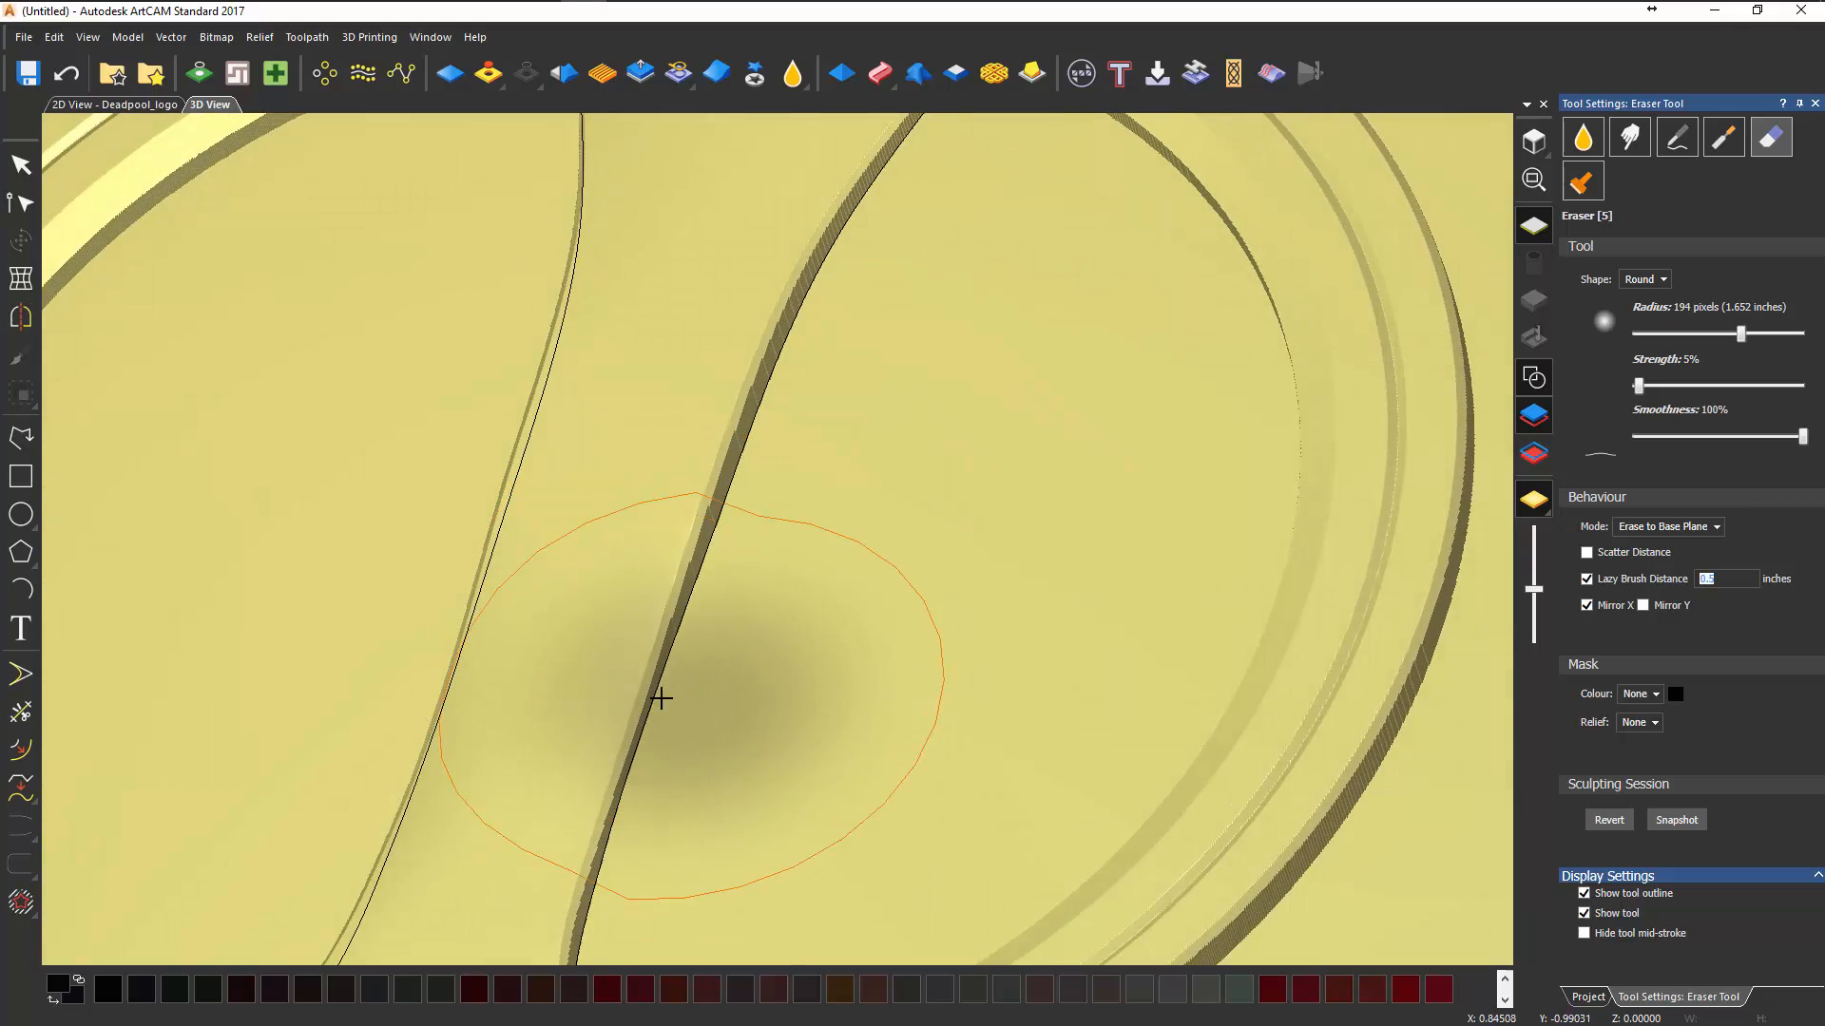
{"action": "middle_click_drag", "start_coordinate": [661, 699], "coordinate": [892, 574], "text": "shift"}
{"action": "scroll", "coordinate": [892, 576], "scroll_direction": "down", "scroll_amount": 1, "text": "shift"}
{"action": "scroll", "coordinate": [893, 590], "scroll_direction": "down", "scroll_amount": 2}
{"action": "middle_click_drag", "start_coordinate": [961, 884], "coordinate": [830, 866]}
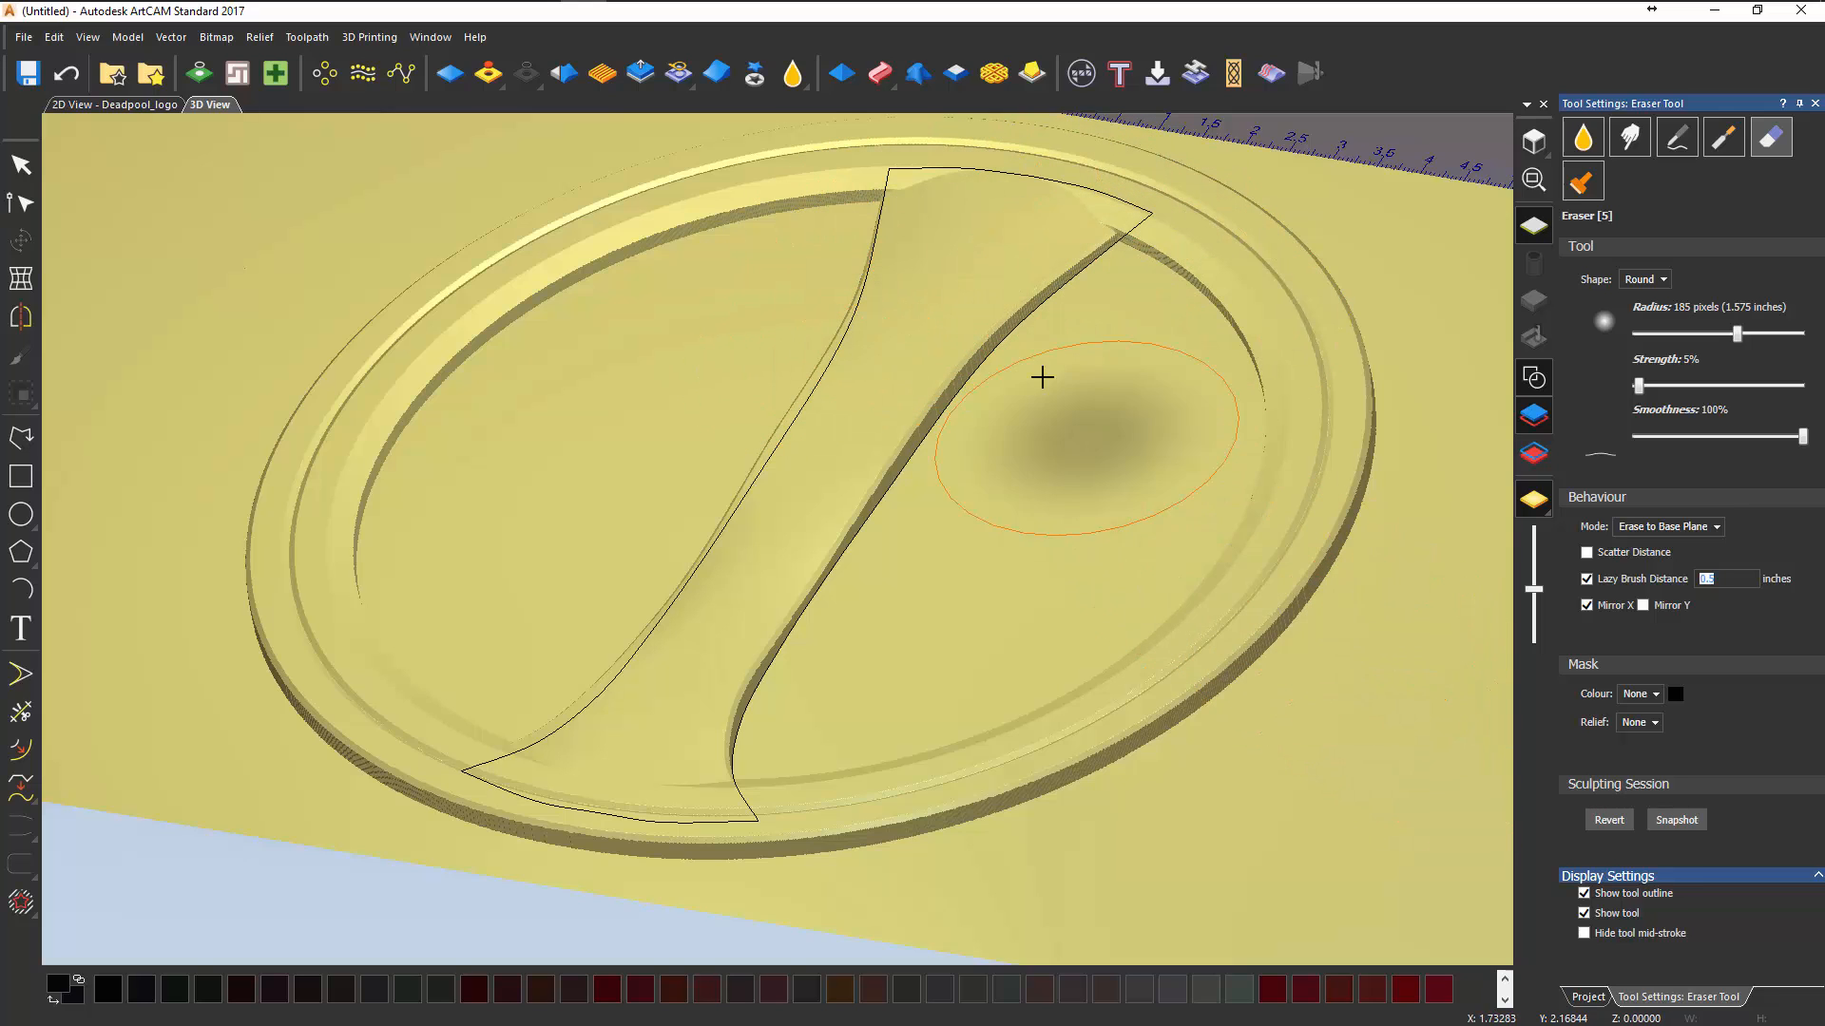
- Try erasing more of the middle strip, revert that sculpting, and inspect the strip again
{"action": "mouse_move", "coordinate": [910, 339]}
{"action": "left_mouse_down"}
{"action": "mouse_move", "coordinate": [884, 351]}
{"action": "mouse_move", "coordinate": [1006, 289]}
{"action": "mouse_move", "coordinate": [917, 244]}
{"action": "mouse_move", "coordinate": [807, 501]}
{"action": "mouse_move", "coordinate": [855, 460]}
{"action": "mouse_move", "coordinate": [692, 753]}
{"action": "mouse_move", "coordinate": [643, 745]}
{"action": "mouse_move", "coordinate": [757, 737]}
{"action": "mouse_move", "coordinate": [786, 676]}
{"action": "mouse_move", "coordinate": [1026, 464]}
{"action": "mouse_move", "coordinate": [887, 448]}
{"action": "mouse_move", "coordinate": [933, 468]}
{"action": "mouse_move", "coordinate": [921, 415]}
{"action": "mouse_move", "coordinate": [1165, 246]}
{"action": "left_mouse_up"}
{"action": "middle_click_drag", "start_coordinate": [808, 518], "coordinate": [871, 426]}
{"action": "middle_click_drag", "start_coordinate": [1283, 518], "coordinate": [1211, 601]}
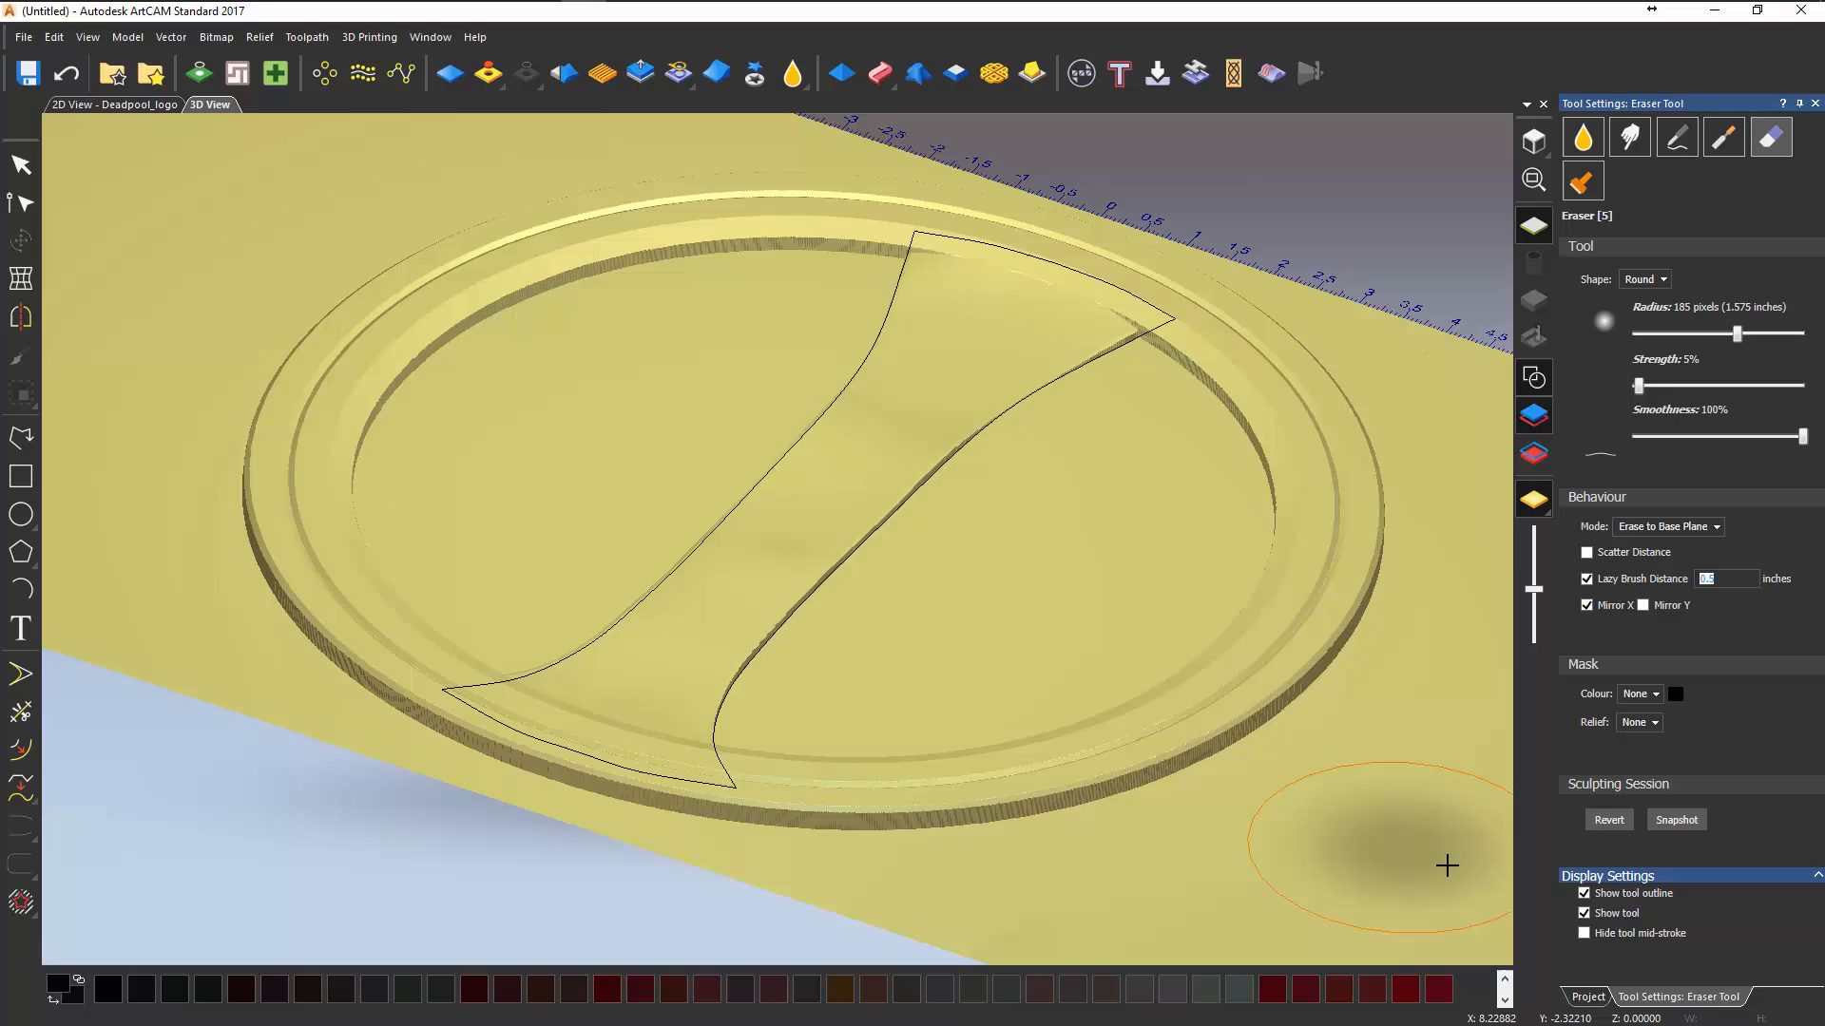
{"action": "left_click", "coordinate": [1615, 826]}
{"action": "middle_click_drag", "start_coordinate": [1445, 713], "coordinate": [1437, 636]}
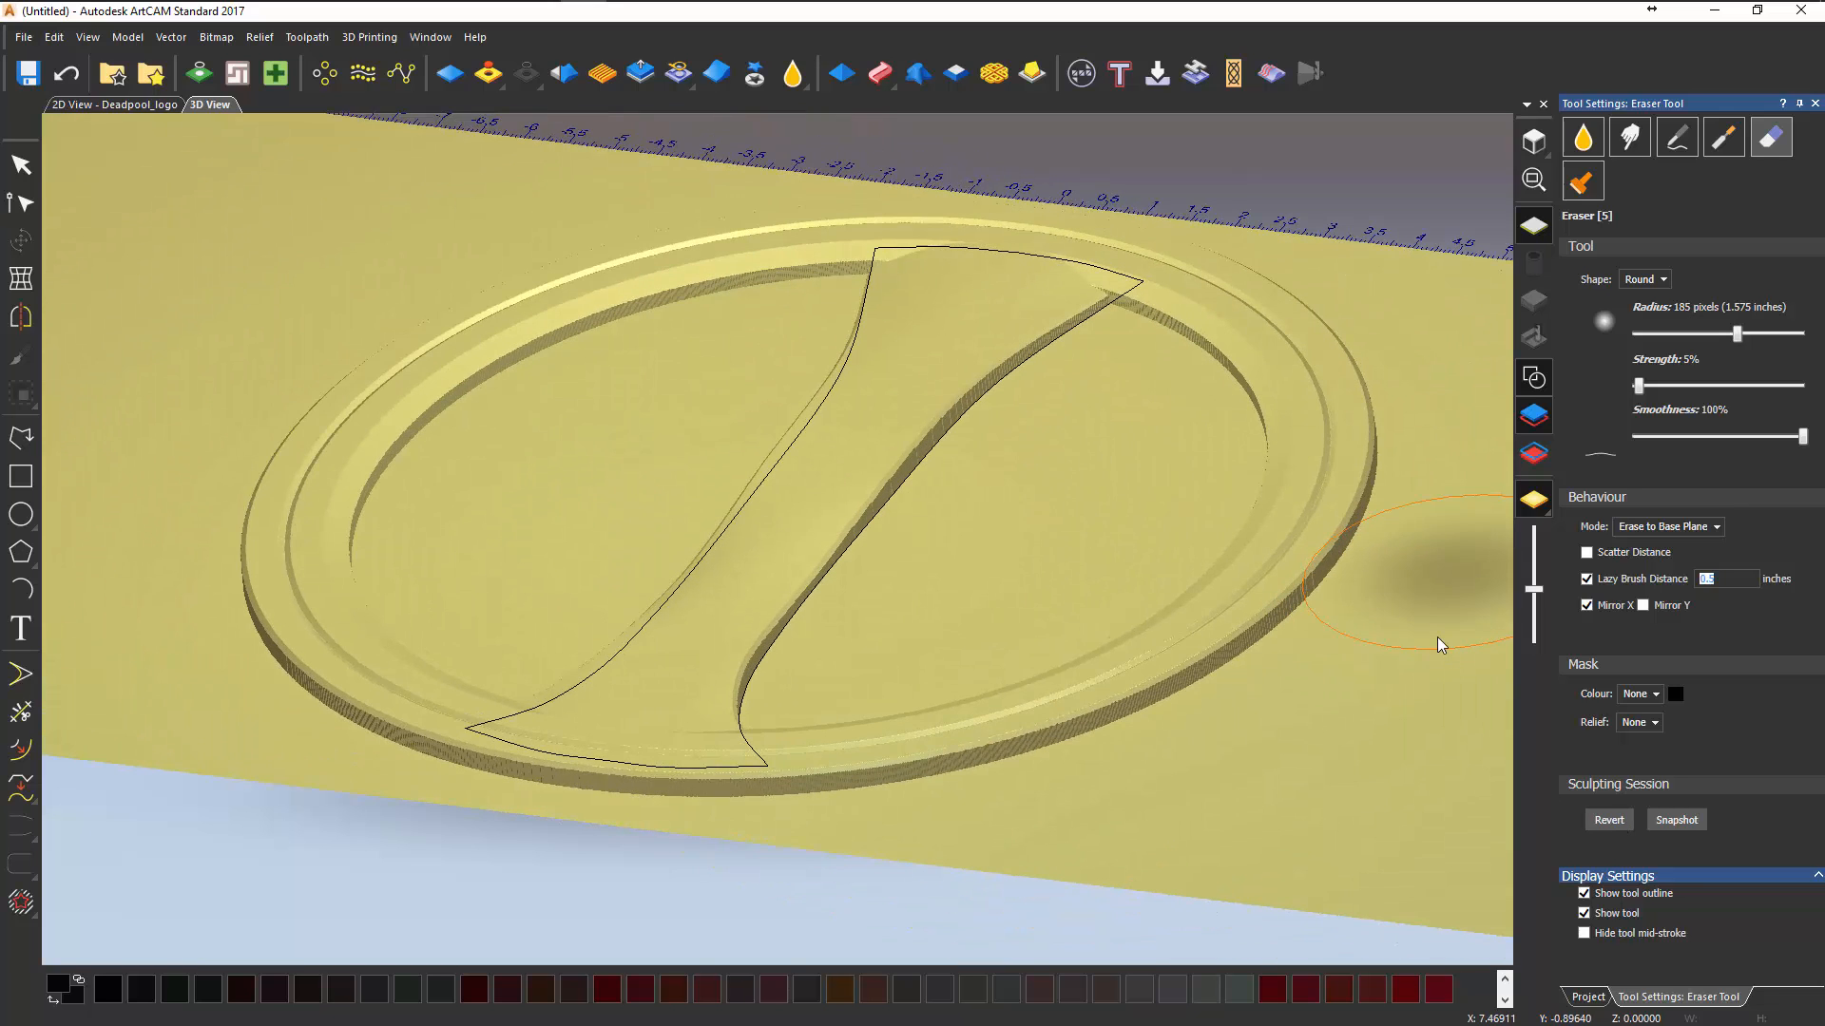
{"action": "middle_click_drag", "start_coordinate": [1270, 469], "coordinate": [1234, 602]}
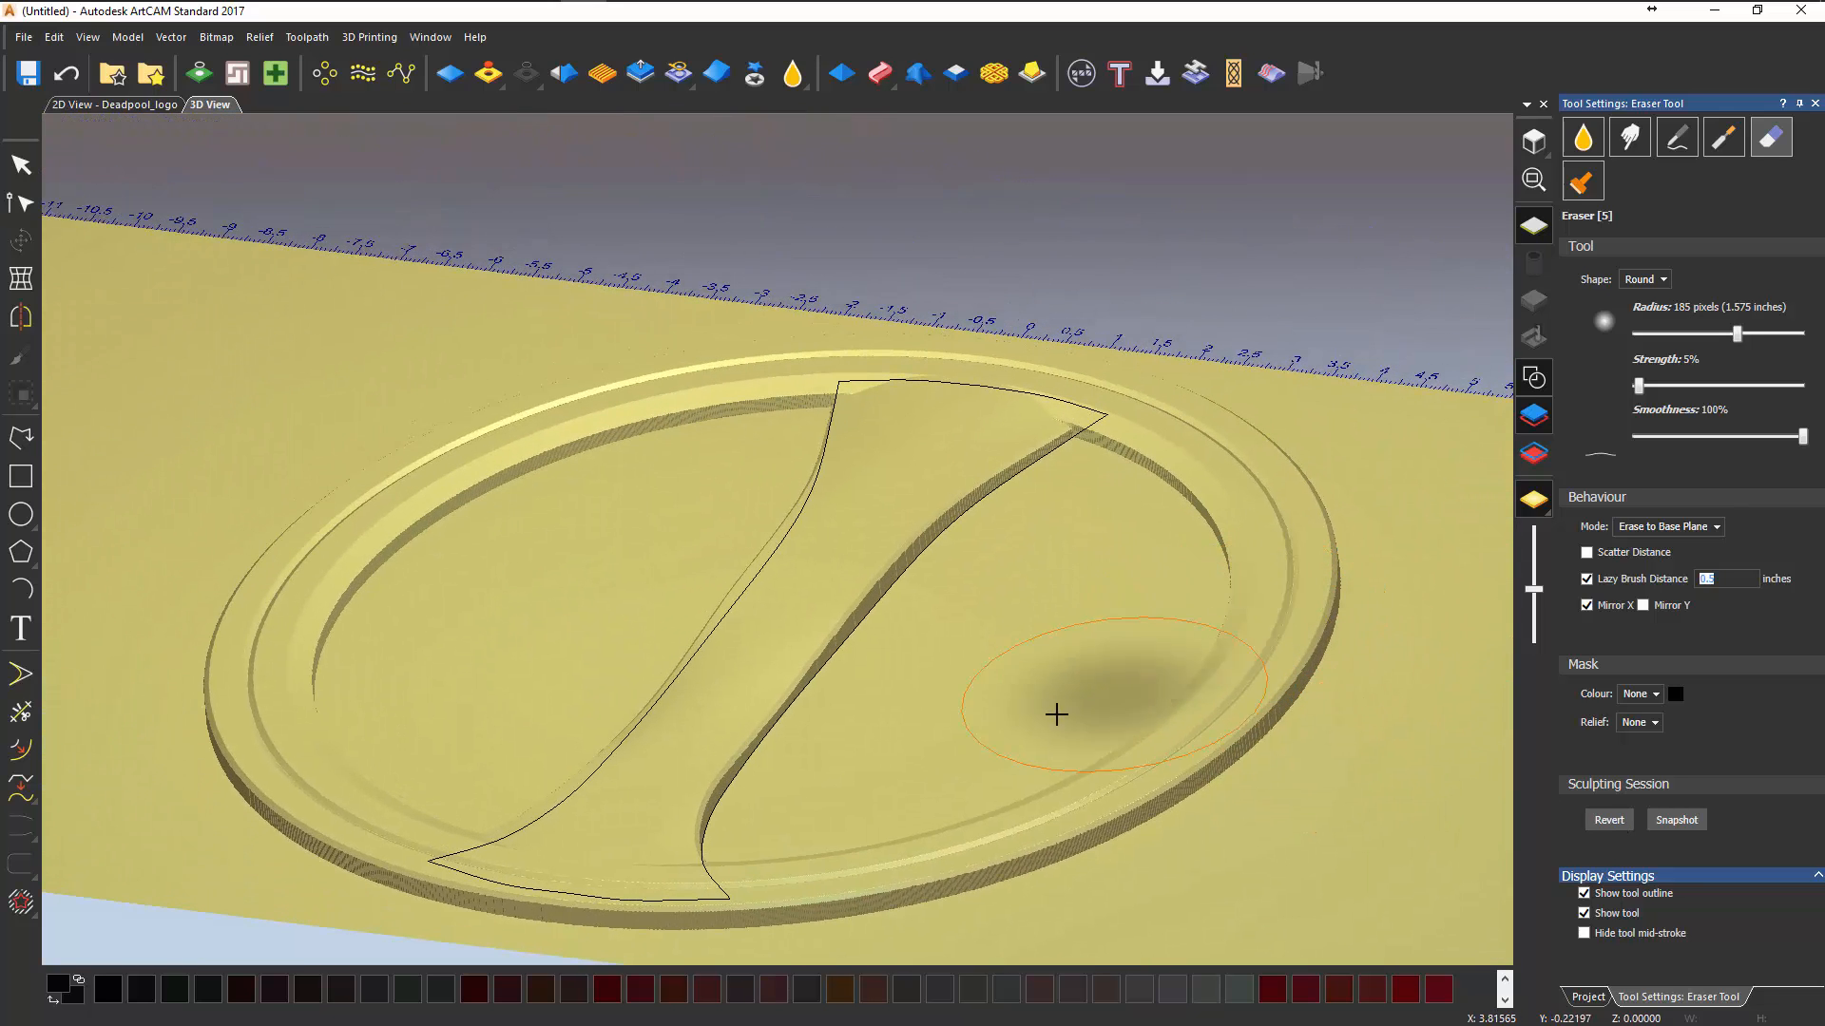
{"action": "mouse_move", "coordinate": [884, 713]}
{"action": "middle_mouse_down"}
{"action": "mouse_move", "coordinate": [989, 827]}
{"action": "mouse_move", "coordinate": [941, 725]}
{"action": "middle_mouse_up"}
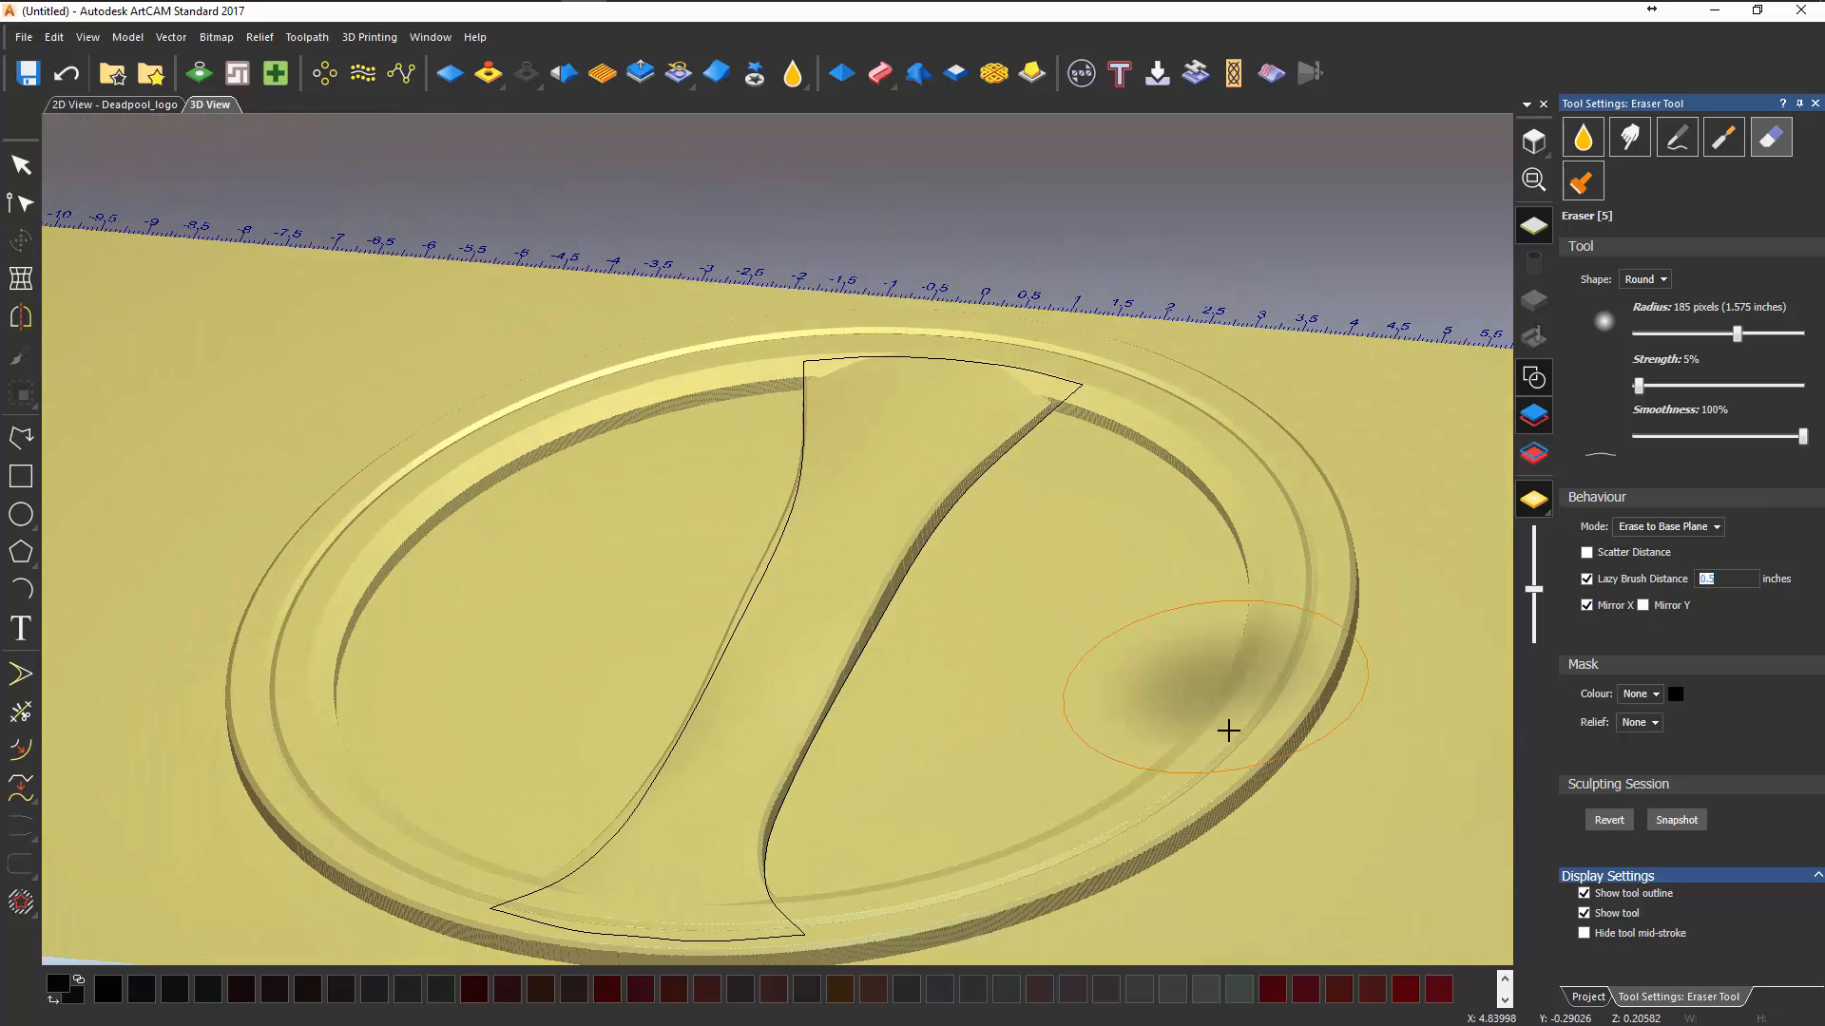
{"action": "middle_click_drag", "start_coordinate": [1229, 731], "coordinate": [1194, 774]}
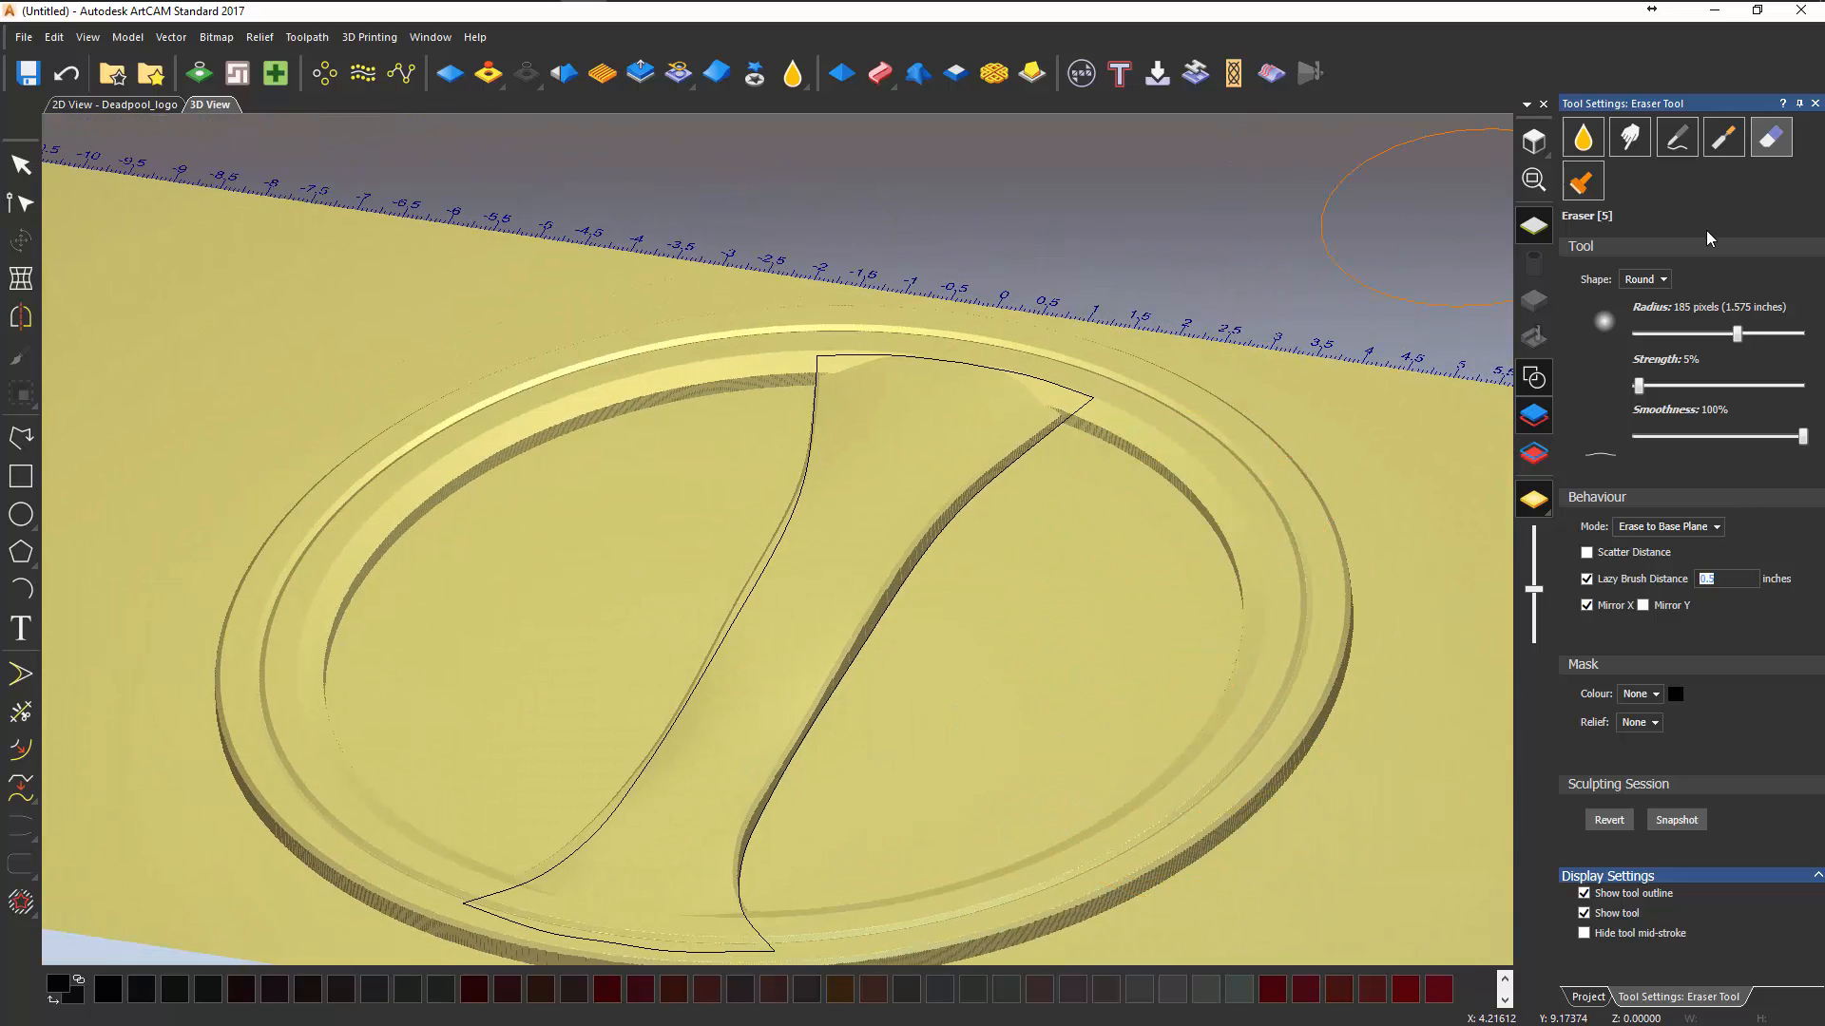
- Smooth the middle strip's edges with the Smoothing tool at 192 pixels radius and 50% strength, and check the result
{"action": "left_click", "coordinate": [1583, 139]}
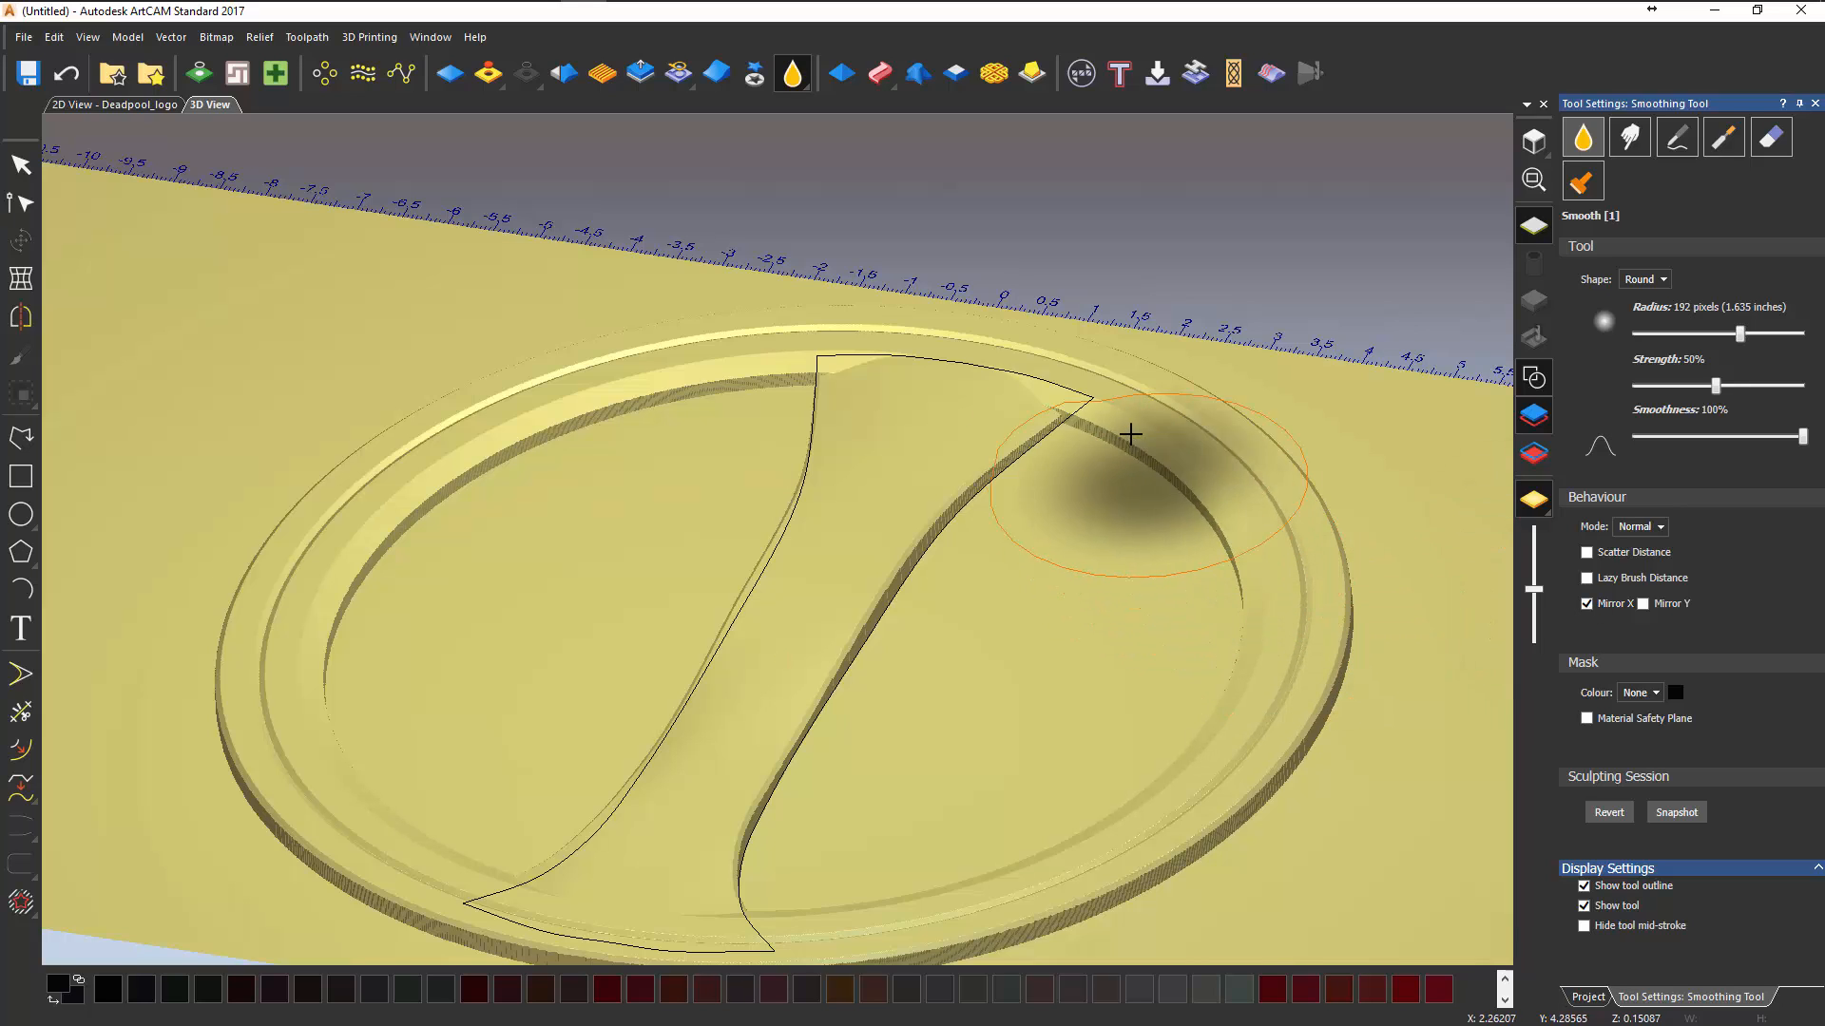
{"action": "mouse_move", "coordinate": [1113, 384]}
{"action": "left_mouse_down"}
{"action": "mouse_move", "coordinate": [1018, 456]}
{"action": "mouse_move", "coordinate": [827, 697]}
{"action": "mouse_move", "coordinate": [745, 867]}
{"action": "mouse_move", "coordinate": [790, 901]}
{"action": "left_mouse_up"}
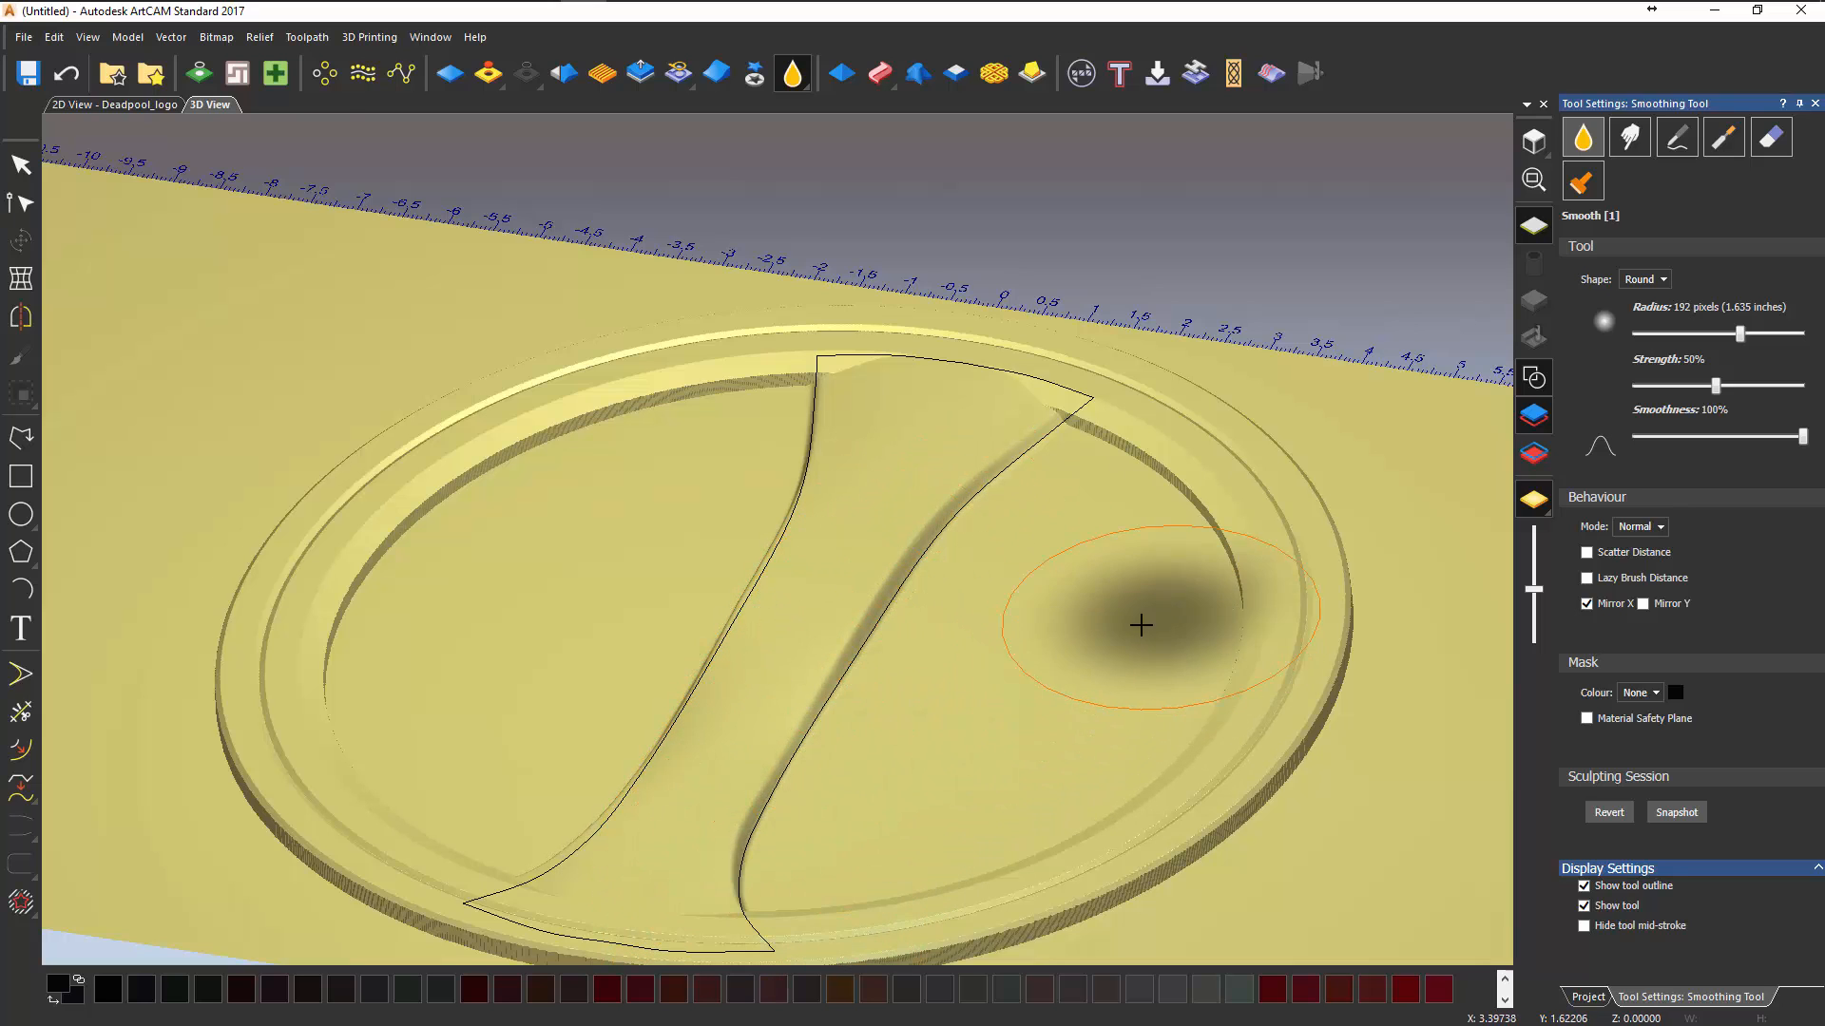
{"action": "middle_click_drag", "start_coordinate": [1140, 623], "coordinate": [1107, 655]}
{"action": "mouse_move", "coordinate": [789, 855]}
{"action": "middle_mouse_down"}
{"action": "mouse_move", "coordinate": [1131, 769]}
{"action": "mouse_move", "coordinate": [1234, 711]}
{"action": "mouse_move", "coordinate": [933, 784]}
{"action": "mouse_move", "coordinate": [814, 766]}
{"action": "mouse_move", "coordinate": [1201, 684]}
{"action": "mouse_move", "coordinate": [1181, 659]}
{"action": "mouse_move", "coordinate": [1177, 716]}
{"action": "mouse_move", "coordinate": [1104, 681]}
{"action": "mouse_move", "coordinate": [1211, 704]}
{"action": "mouse_move", "coordinate": [1235, 559]}
{"action": "middle_mouse_up"}
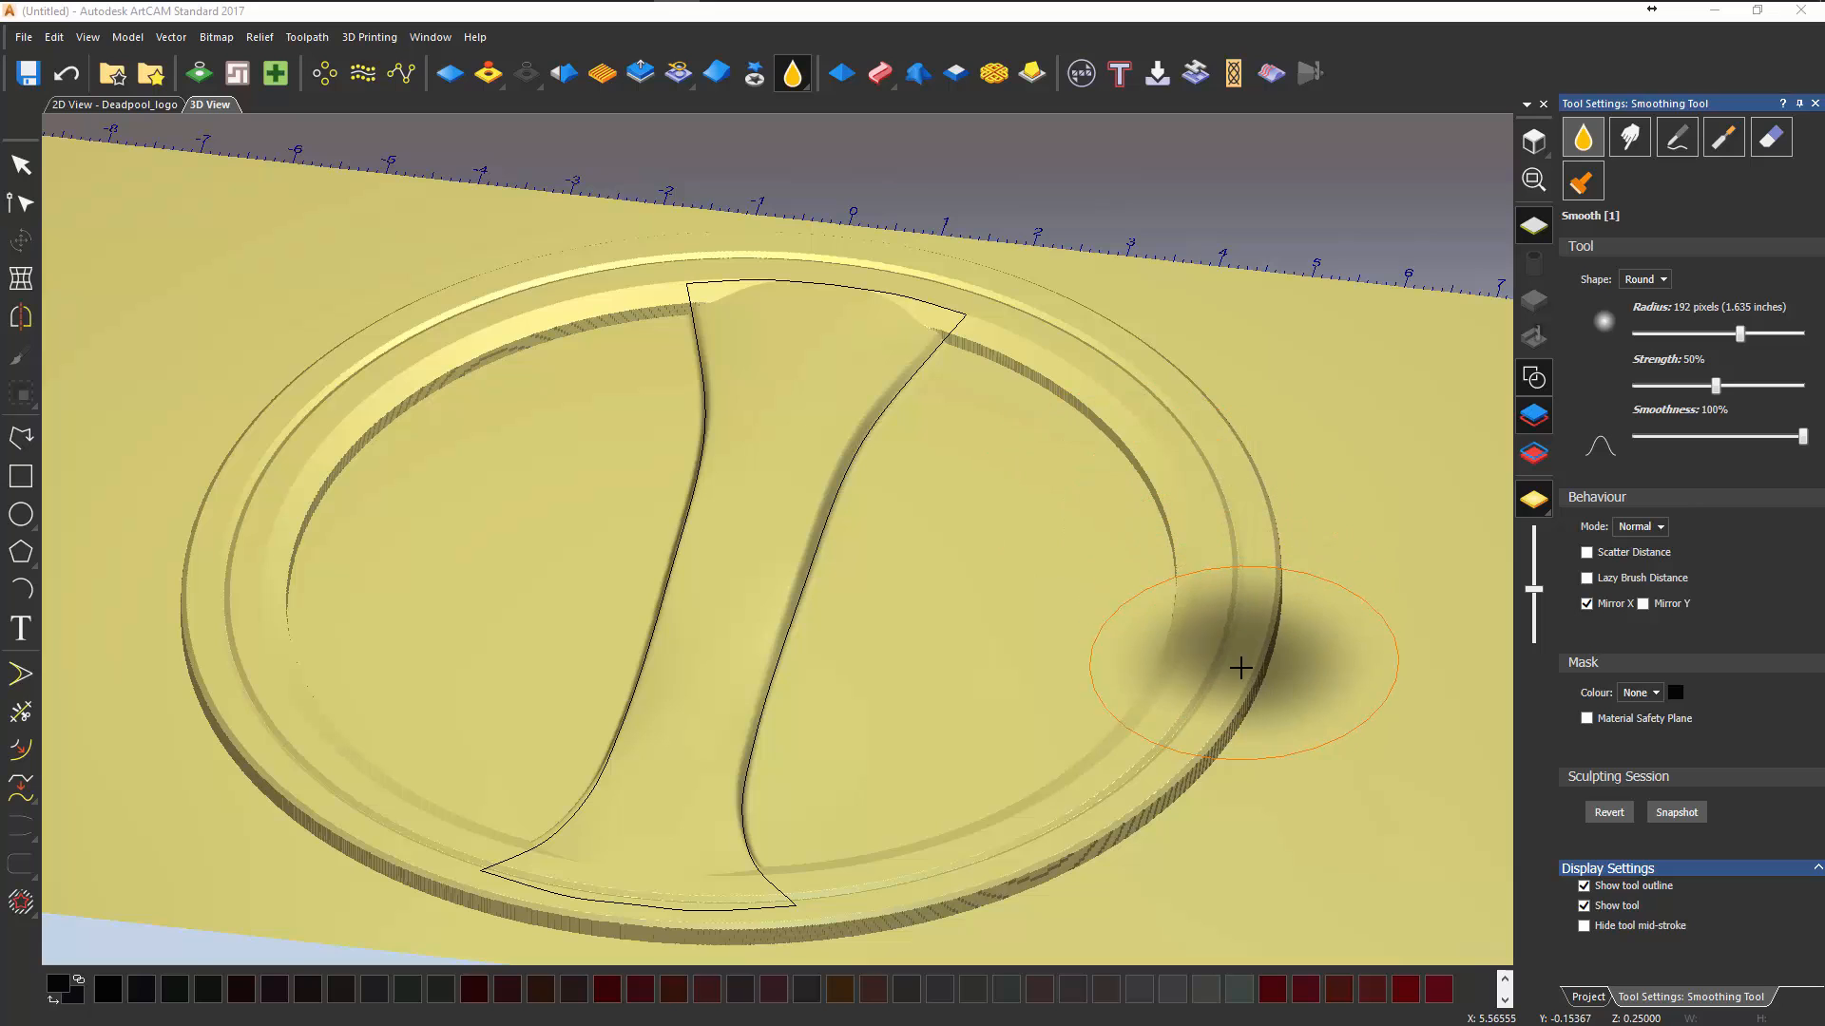
{"action": "middle_click_drag", "start_coordinate": [1233, 745], "coordinate": [1238, 725]}
{"action": "middle_click_drag", "start_coordinate": [1283, 598], "coordinate": [1144, 497]}
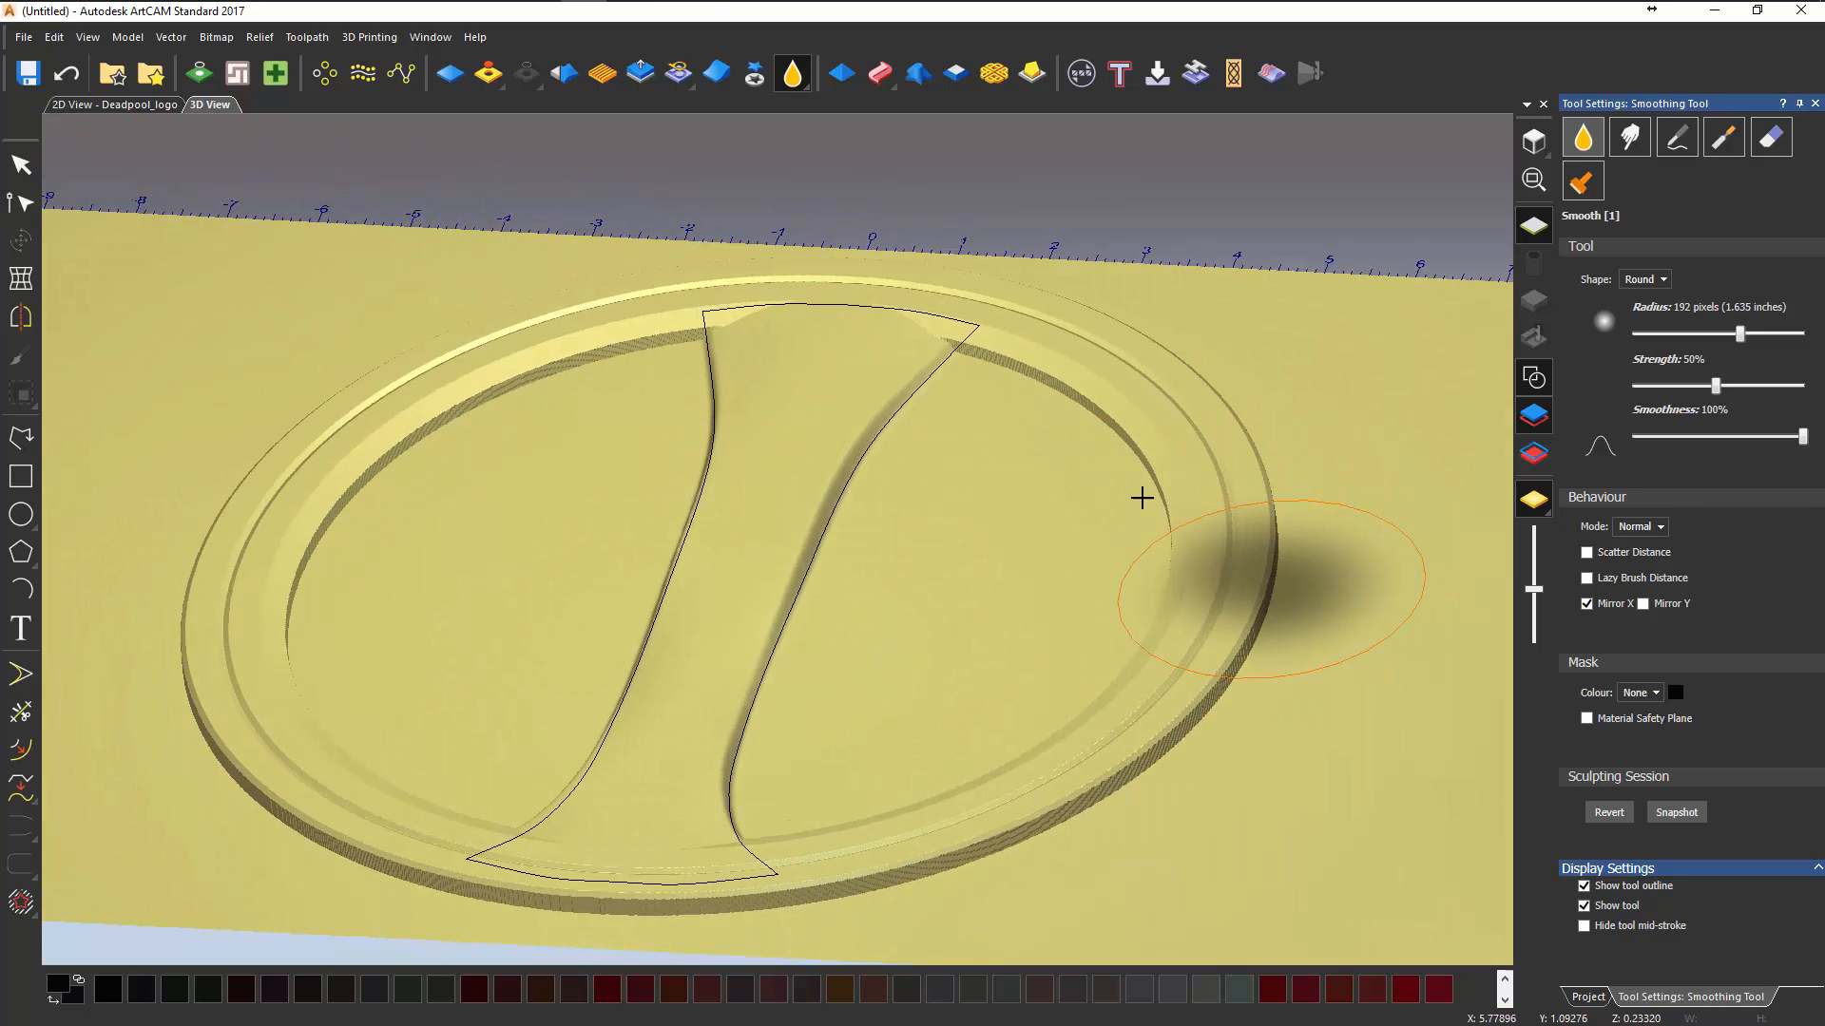
{"action": "mouse_move", "coordinate": [1209, 810]}
{"action": "middle_mouse_down"}
{"action": "mouse_move", "coordinate": [1121, 815]}
{"action": "mouse_move", "coordinate": [1114, 795]}
{"action": "middle_mouse_up"}
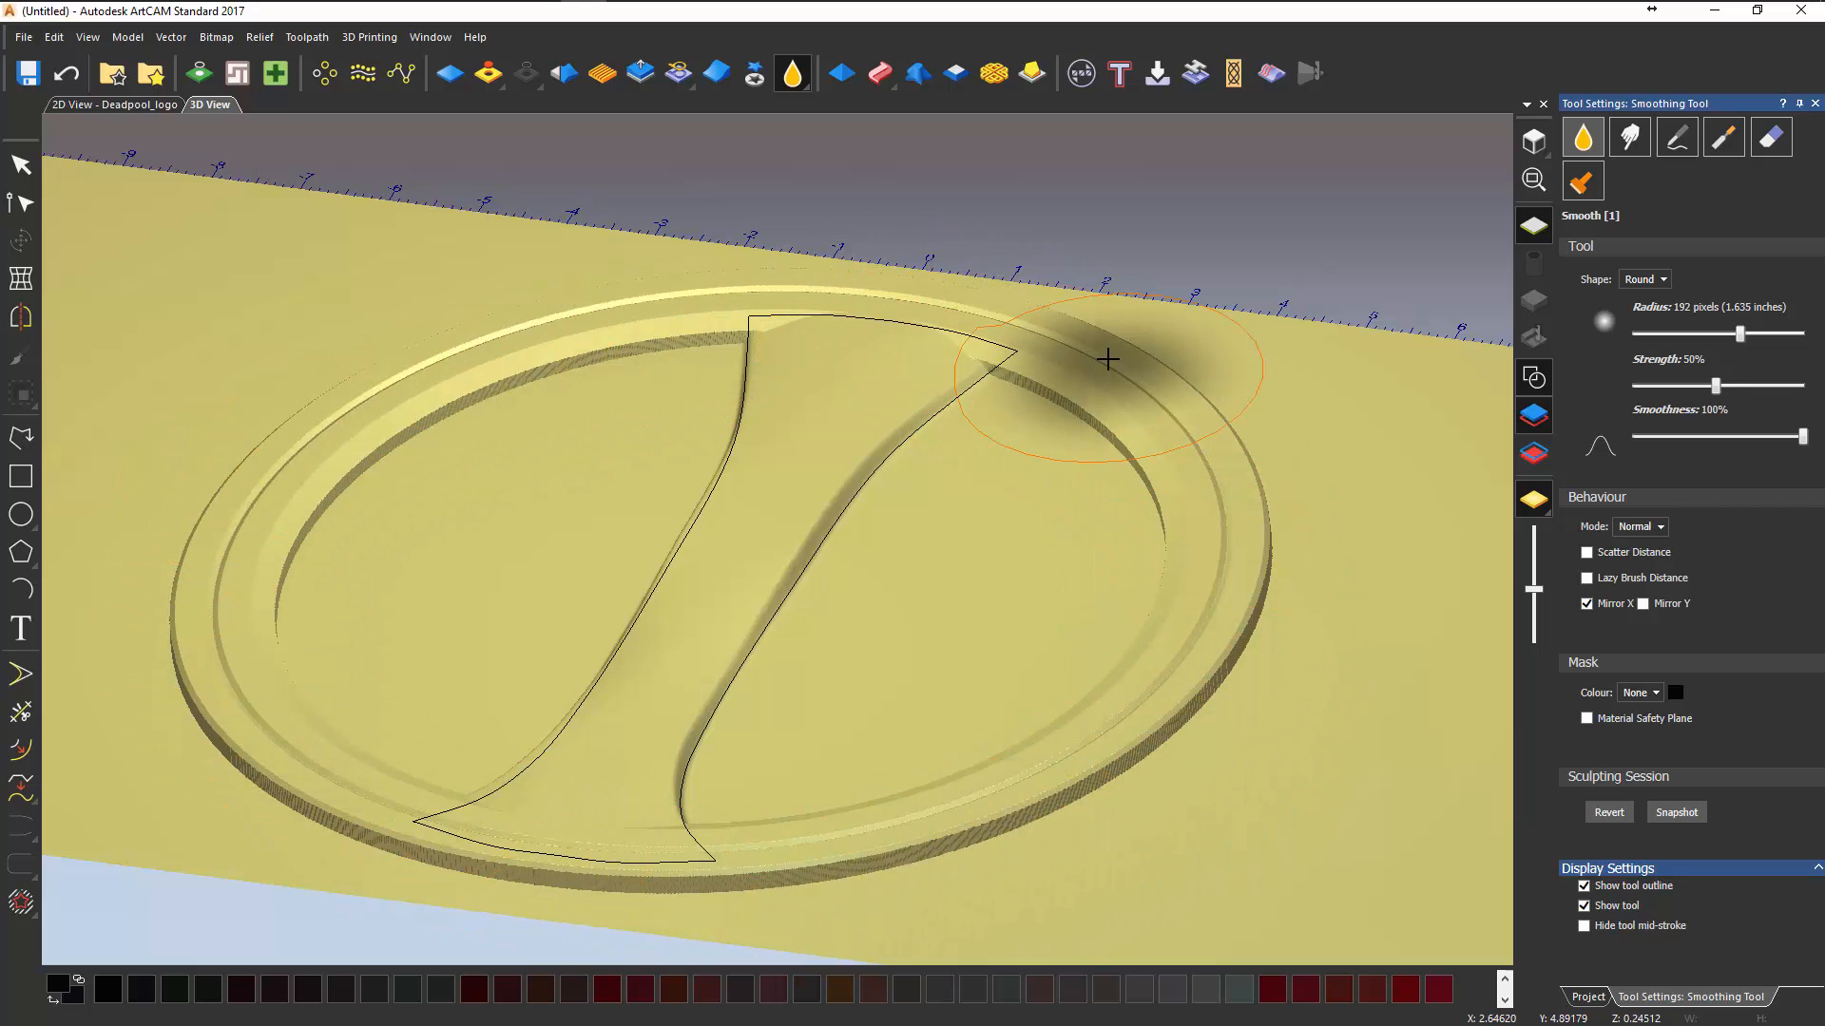
- Make the Outside relief layer active and smooth the outer ring's edges all around
{"action": "left_click", "coordinate": [1587, 997]}
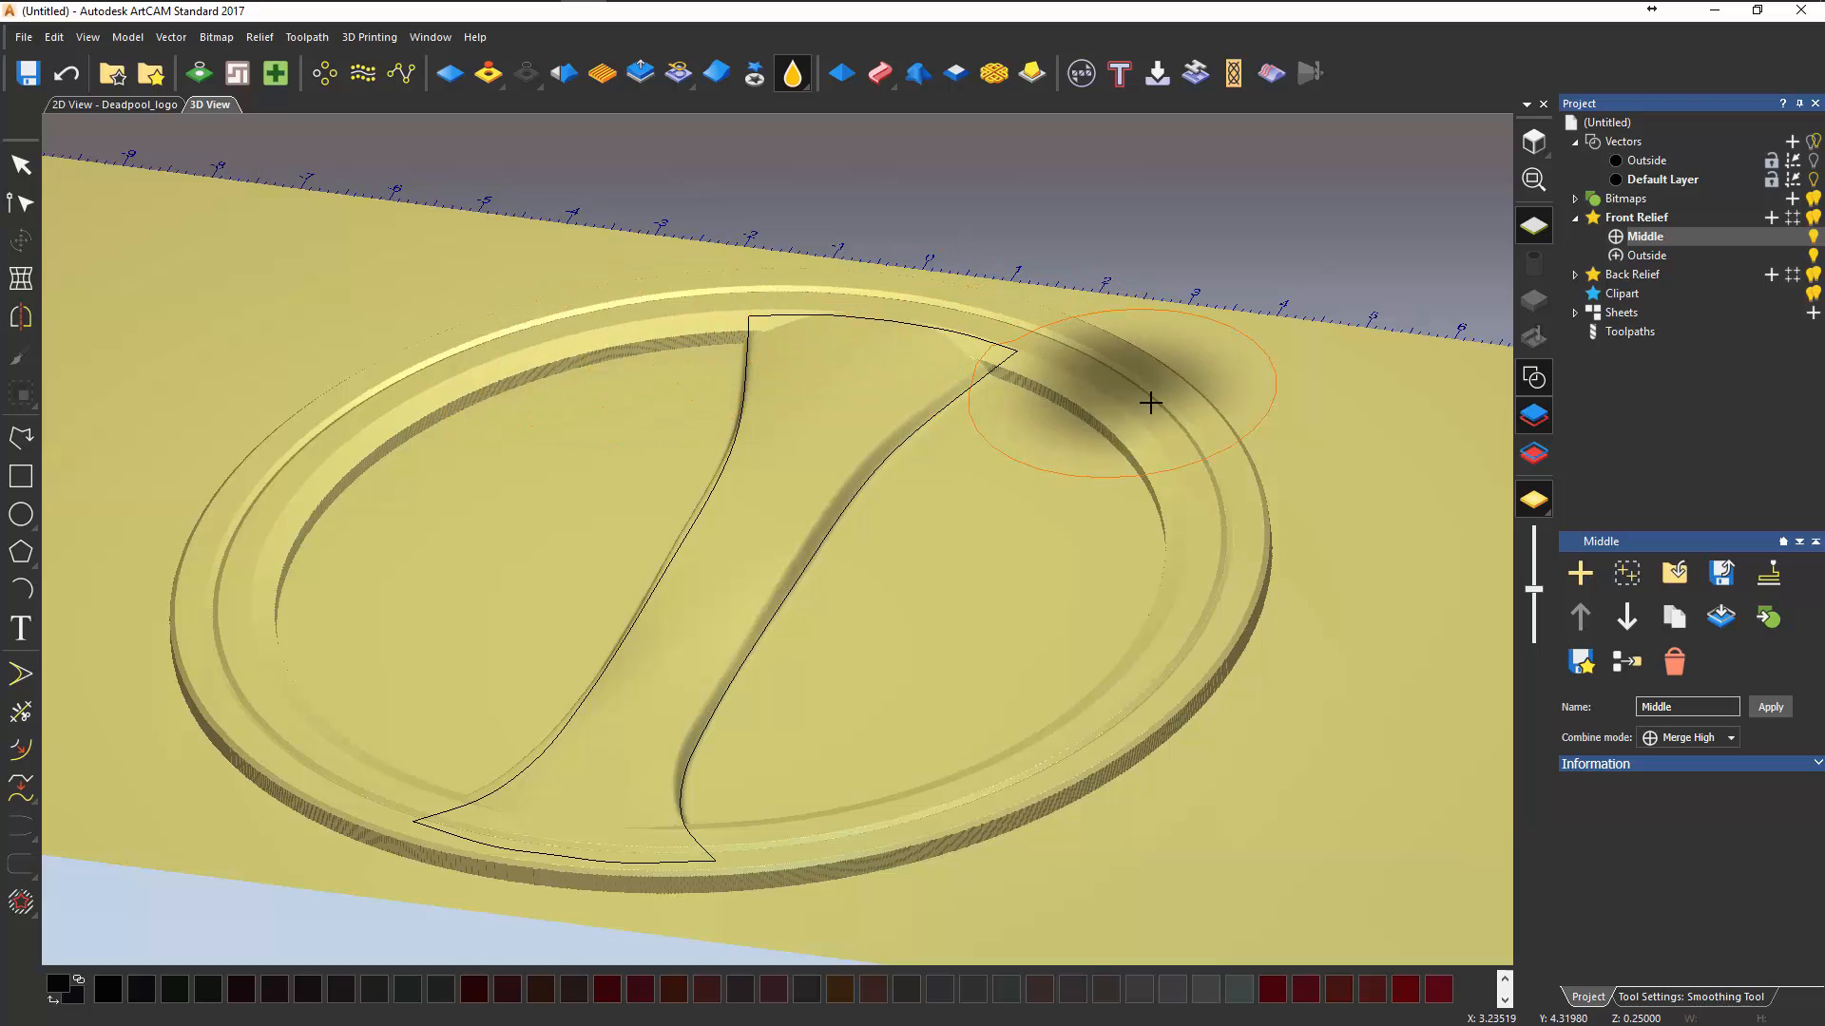
{"action": "left_click", "coordinate": [1653, 255]}
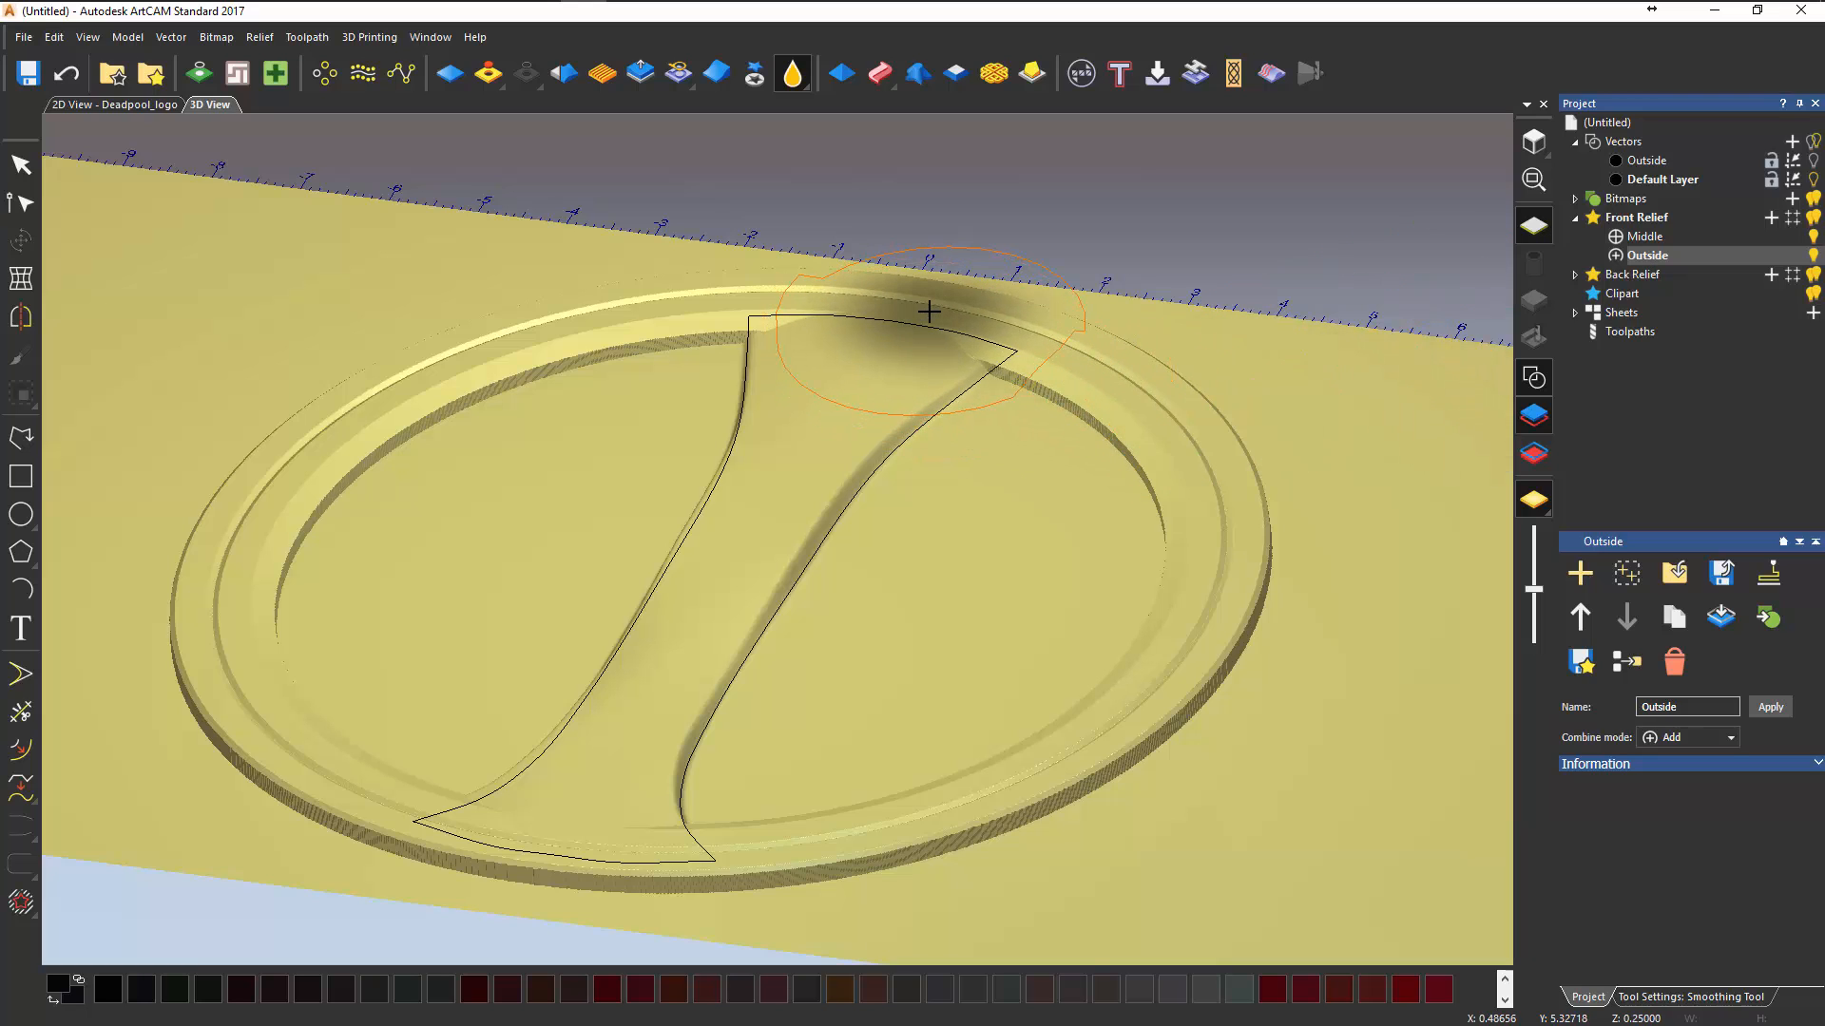
{"action": "mouse_move", "coordinate": [978, 336]}
{"action": "left_mouse_down"}
{"action": "mouse_move", "coordinate": [1115, 403]}
{"action": "mouse_move", "coordinate": [1160, 472]}
{"action": "mouse_move", "coordinate": [1181, 590]}
{"action": "mouse_move", "coordinate": [1125, 699]}
{"action": "mouse_move", "coordinate": [978, 774]}
{"action": "mouse_move", "coordinate": [798, 818]}
{"action": "mouse_move", "coordinate": [554, 841]}
{"action": "left_mouse_up"}
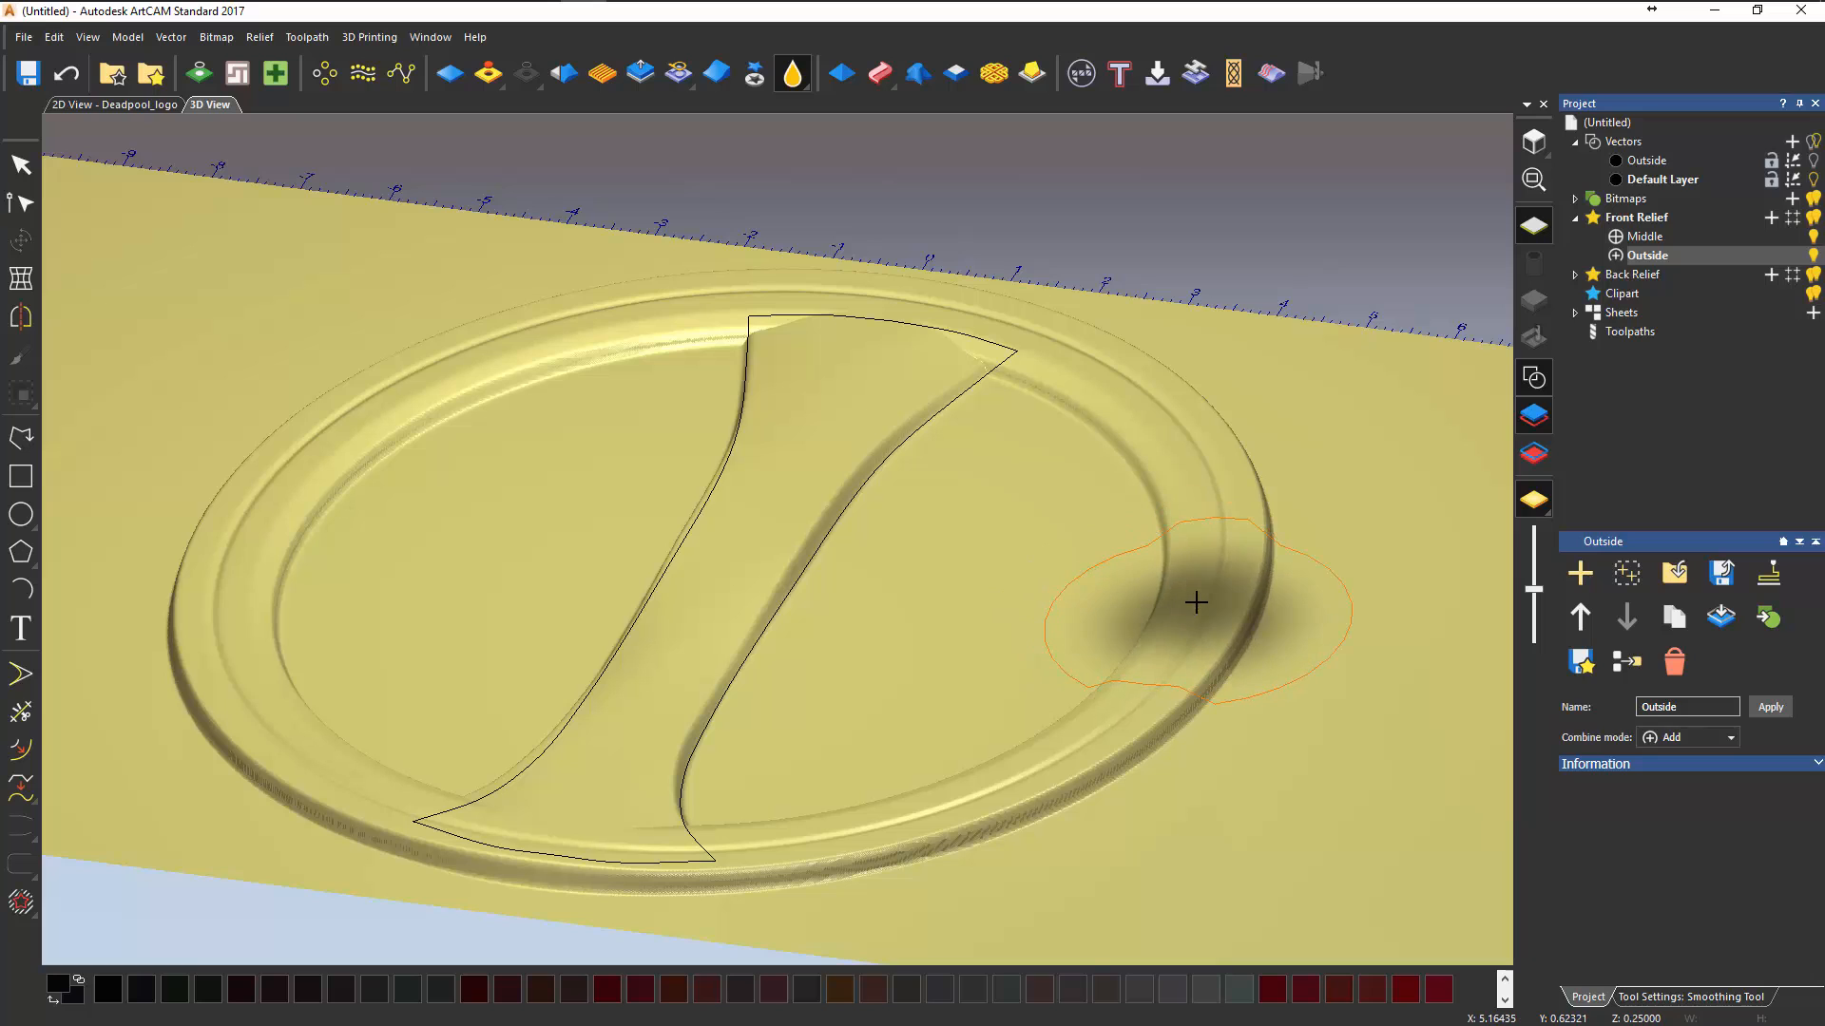
{"action": "left_click", "coordinate": [1687, 1009]}
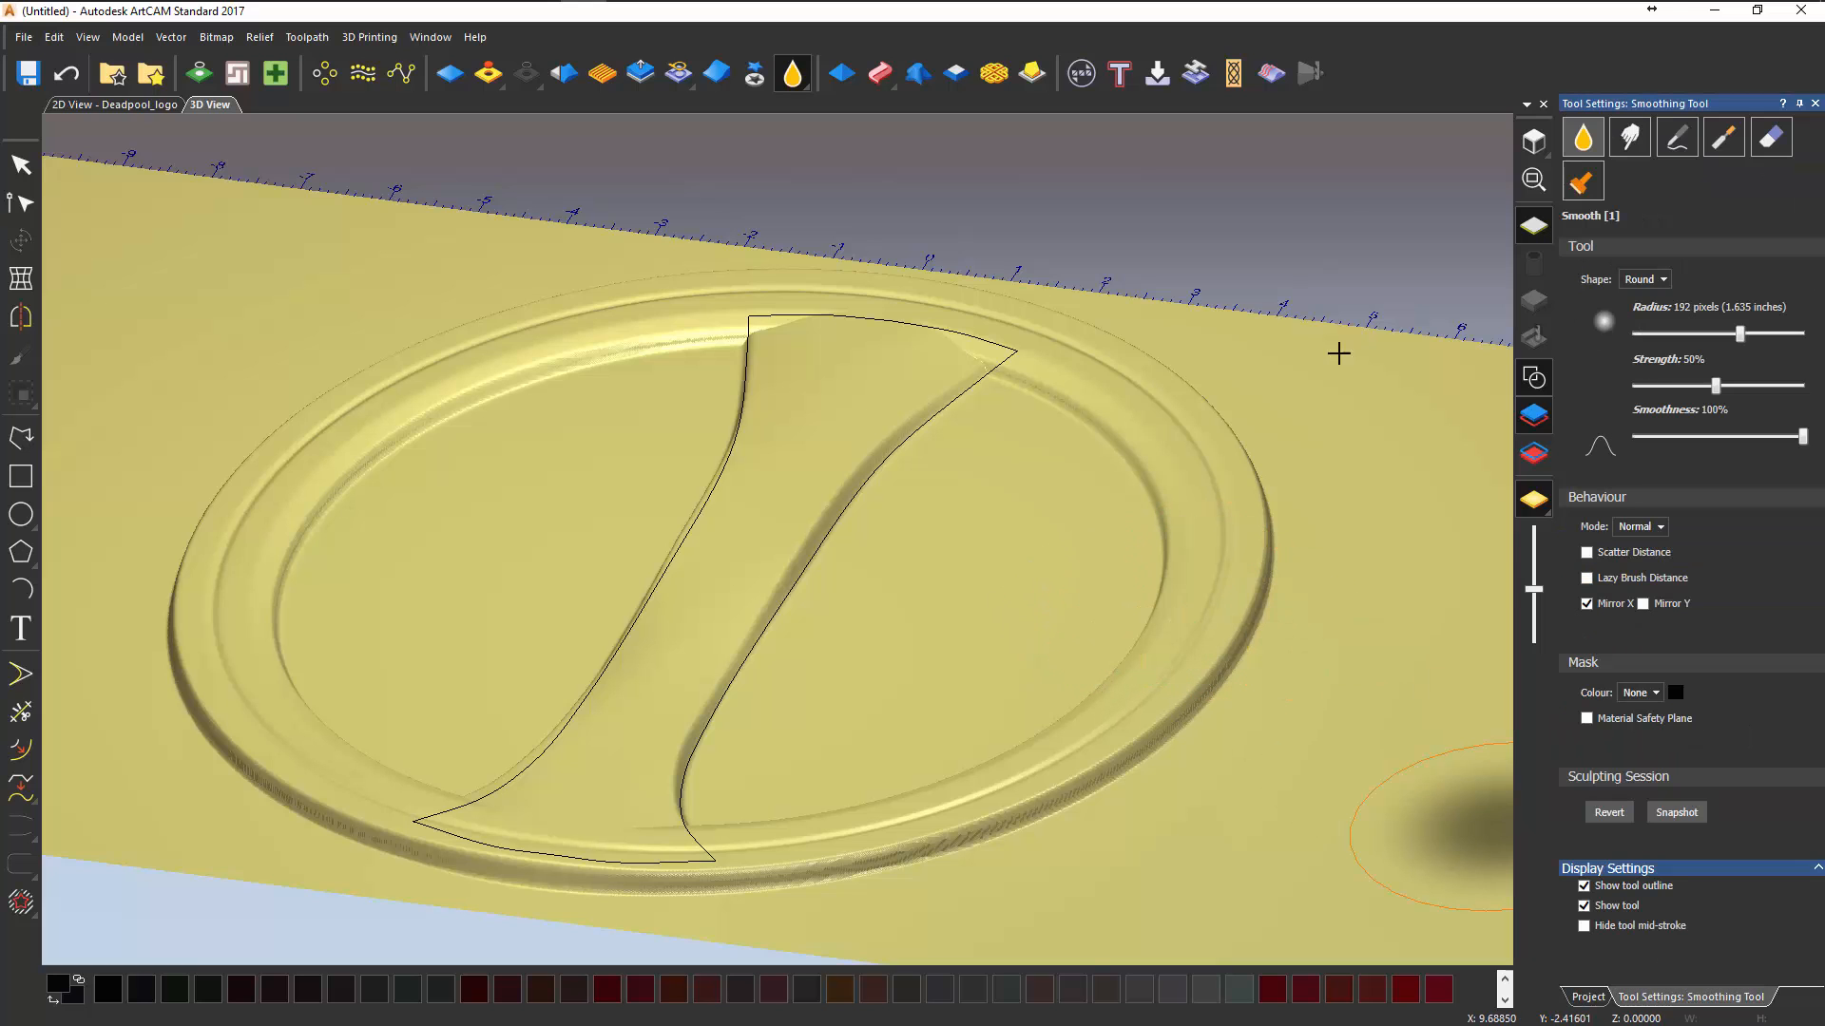
{"action": "middle_click_drag", "start_coordinate": [1213, 399], "coordinate": [1307, 379]}
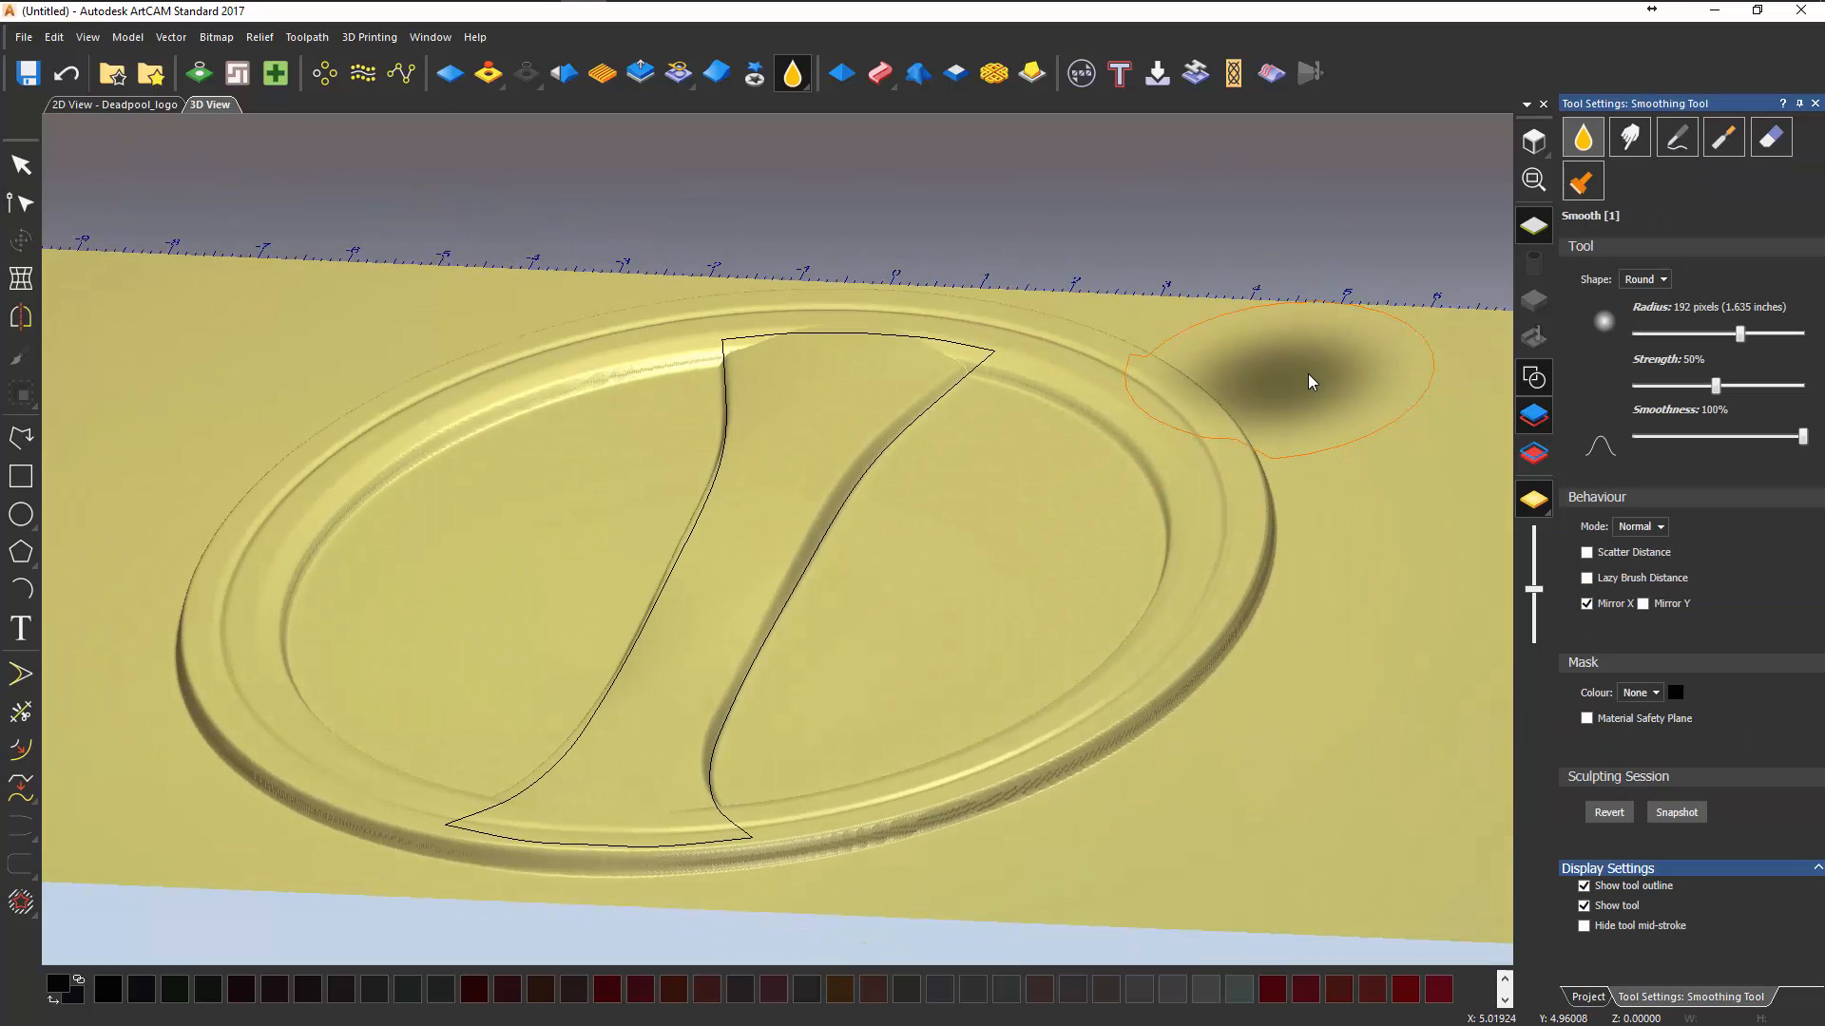
- Close the Smoothing tool and display the logo bitmap on the finished relief
{"action": "left_click", "coordinate": [1815, 104]}
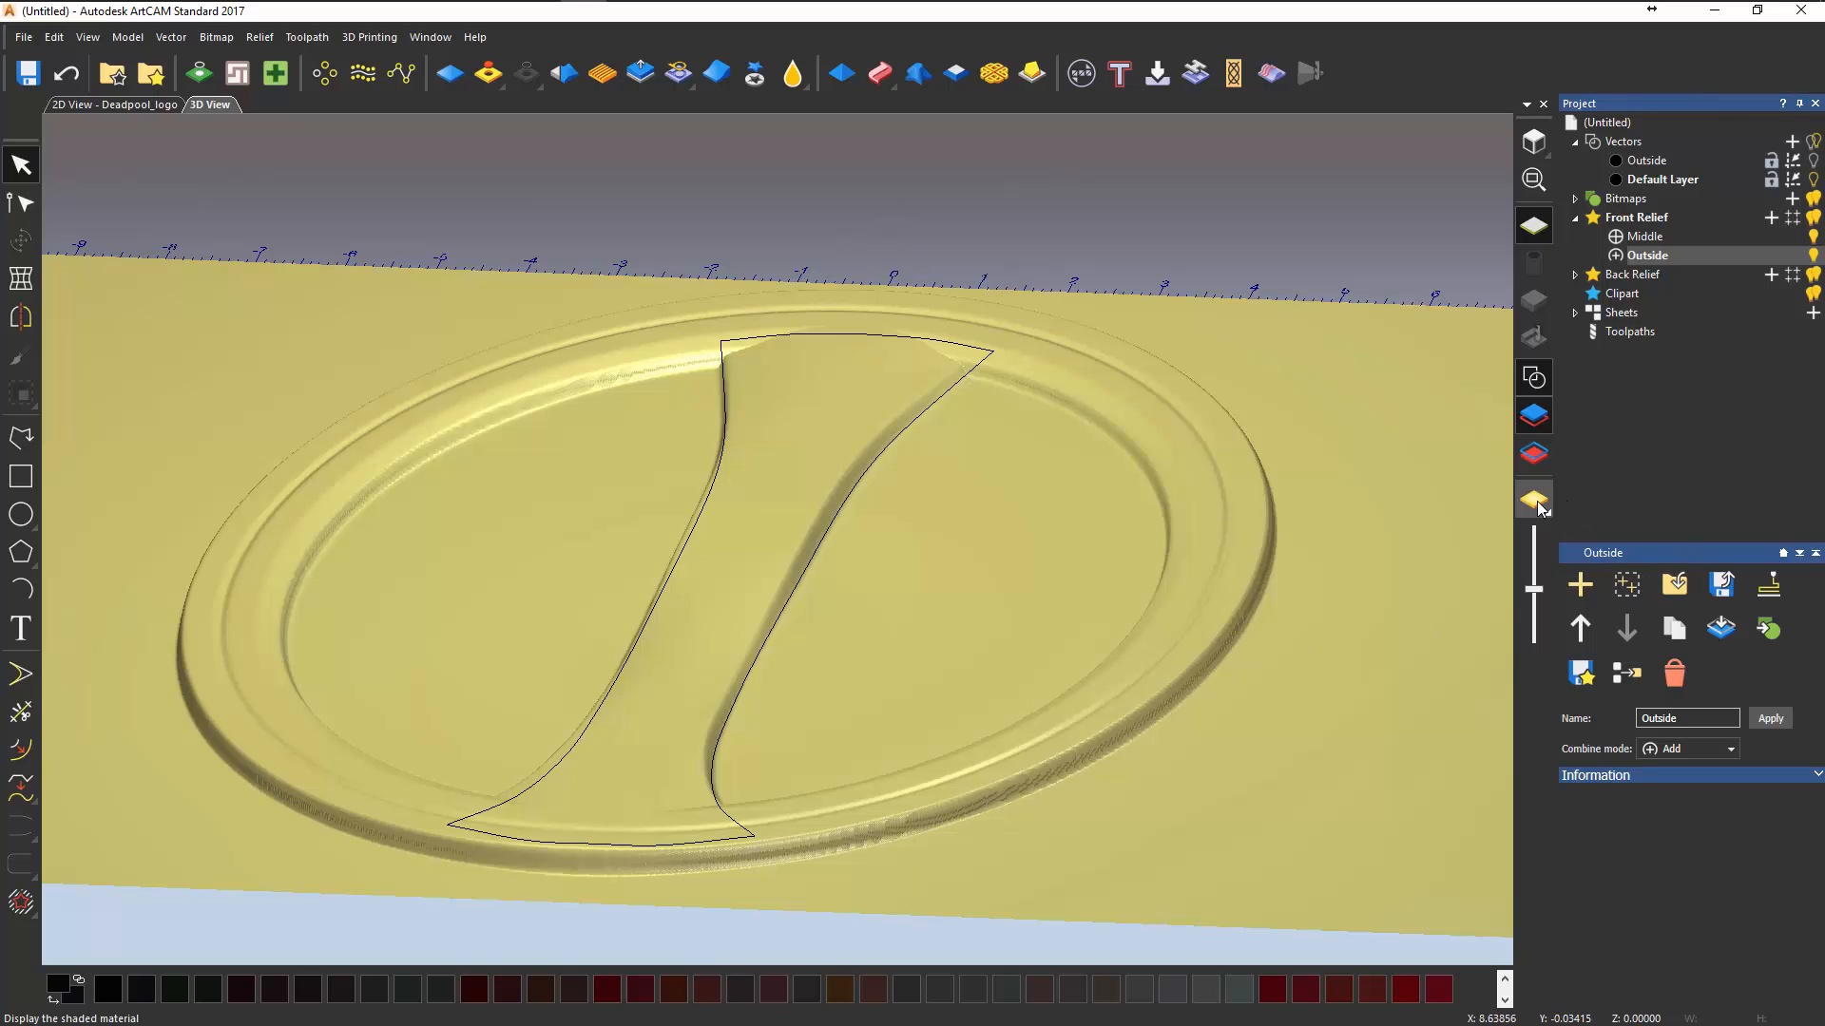
{"action": "mouse_move", "coordinate": [1540, 507]}
{"action": "left_click", "coordinate": [1612, 500]}
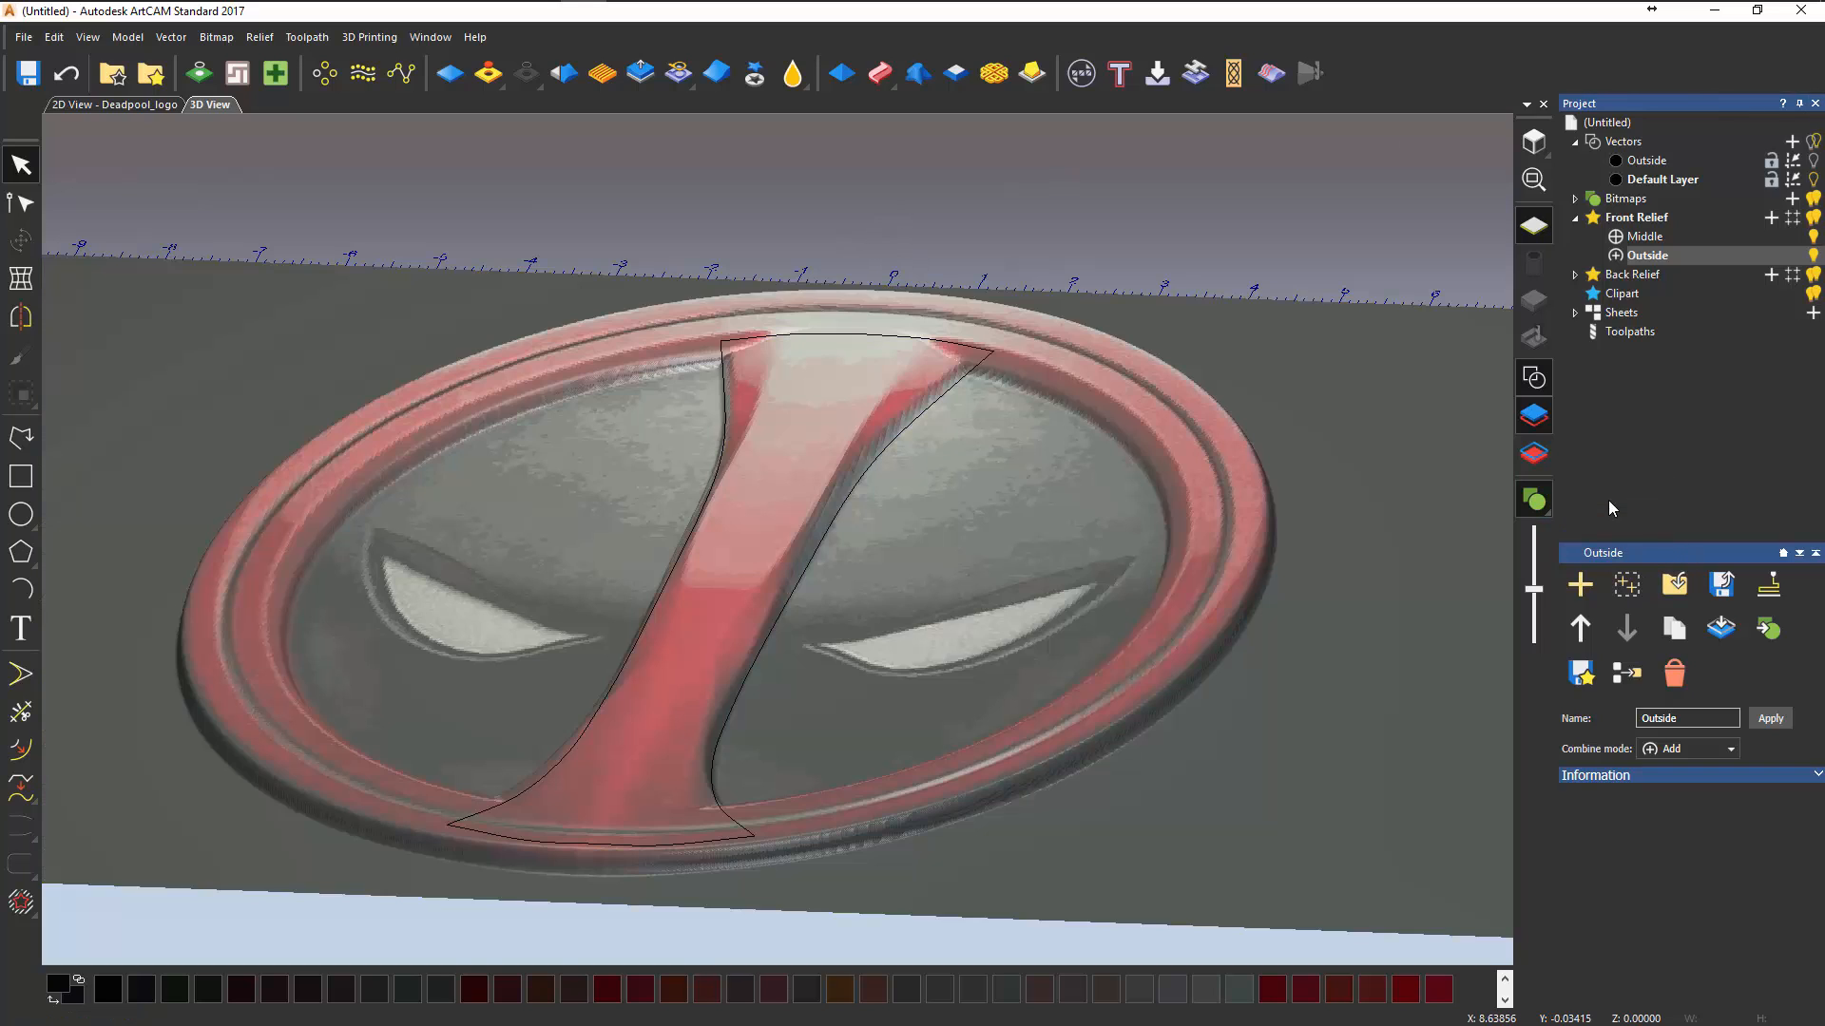
- Add a relief layer named Eye Highlight to the Front Relief and move it above the Middle layer
{"action": "mouse_move", "coordinate": [744, 485]}
{"action": "left_mouse_down"}
{"action": "mouse_move", "coordinate": [732, 517]}
{"action": "mouse_move", "coordinate": [821, 650]}
{"action": "mouse_move", "coordinate": [1010, 704]}
{"action": "mouse_move", "coordinate": [1160, 619]}
{"action": "mouse_move", "coordinate": [1068, 642]}
{"action": "mouse_move", "coordinate": [1240, 652]}
{"action": "mouse_move", "coordinate": [863, 269]}
{"action": "left_mouse_up"}
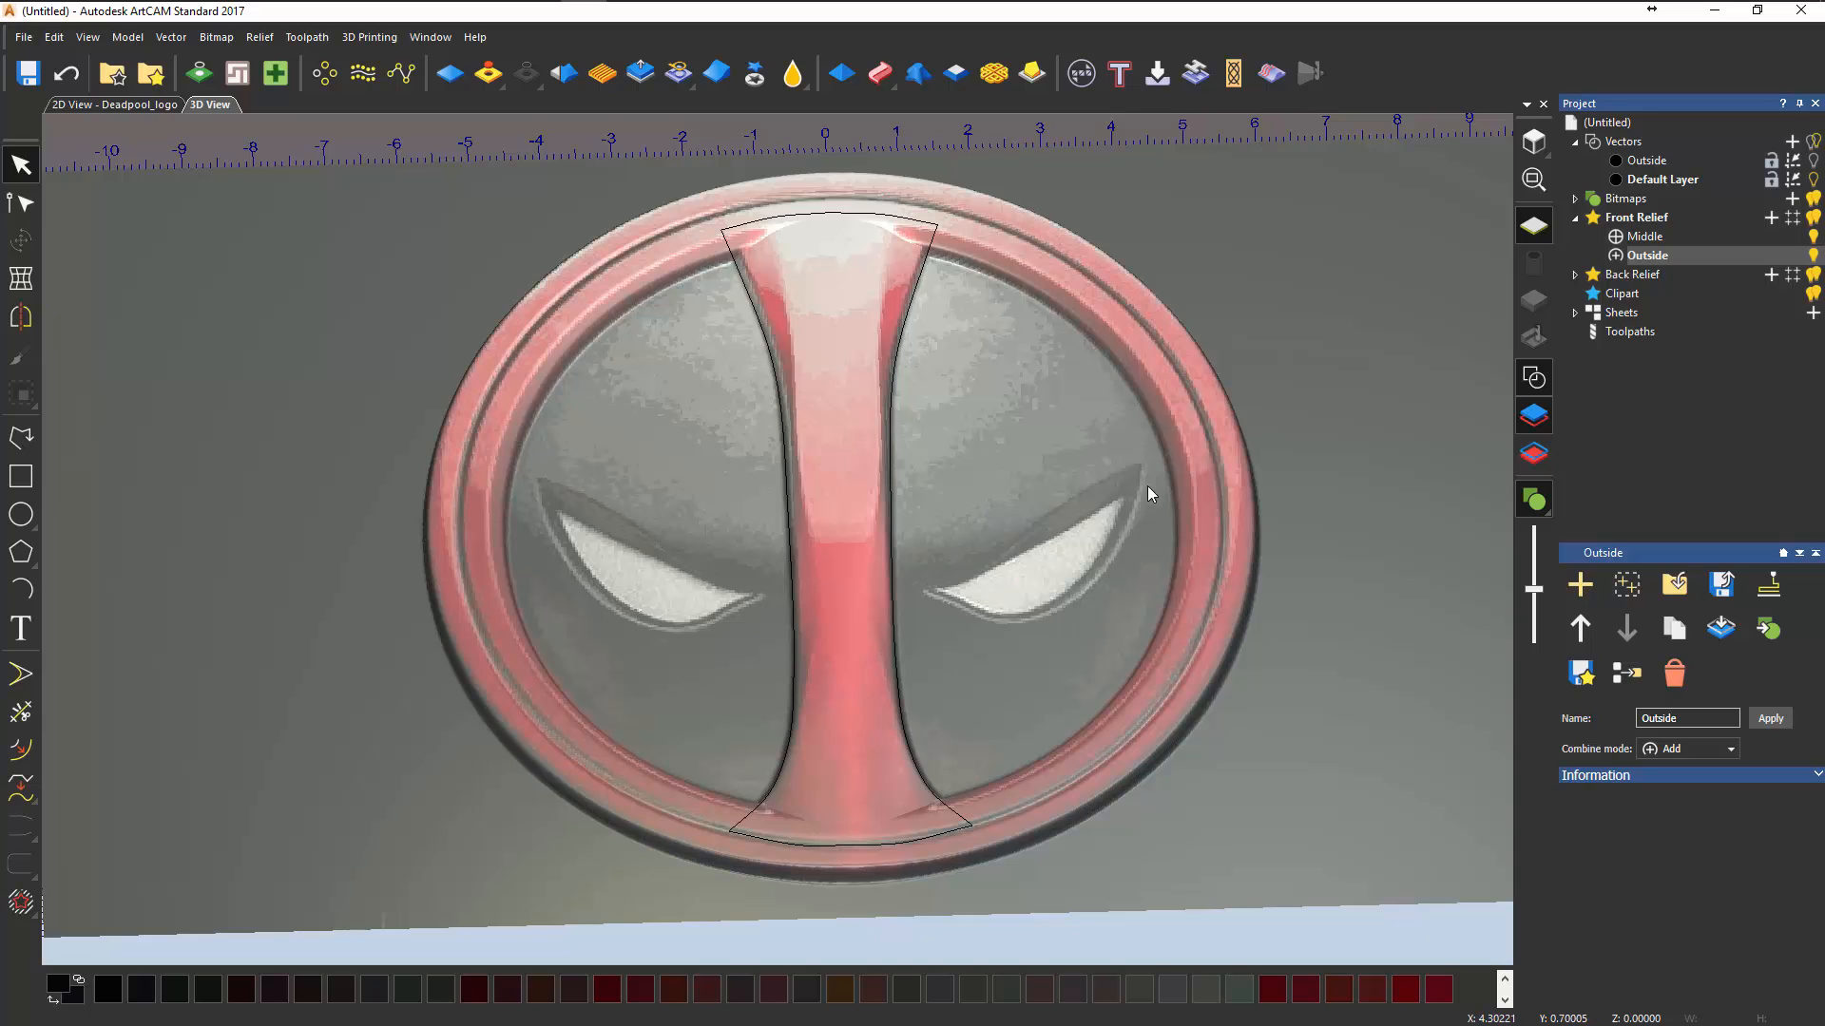
{"action": "left_click", "coordinate": [1654, 220]}
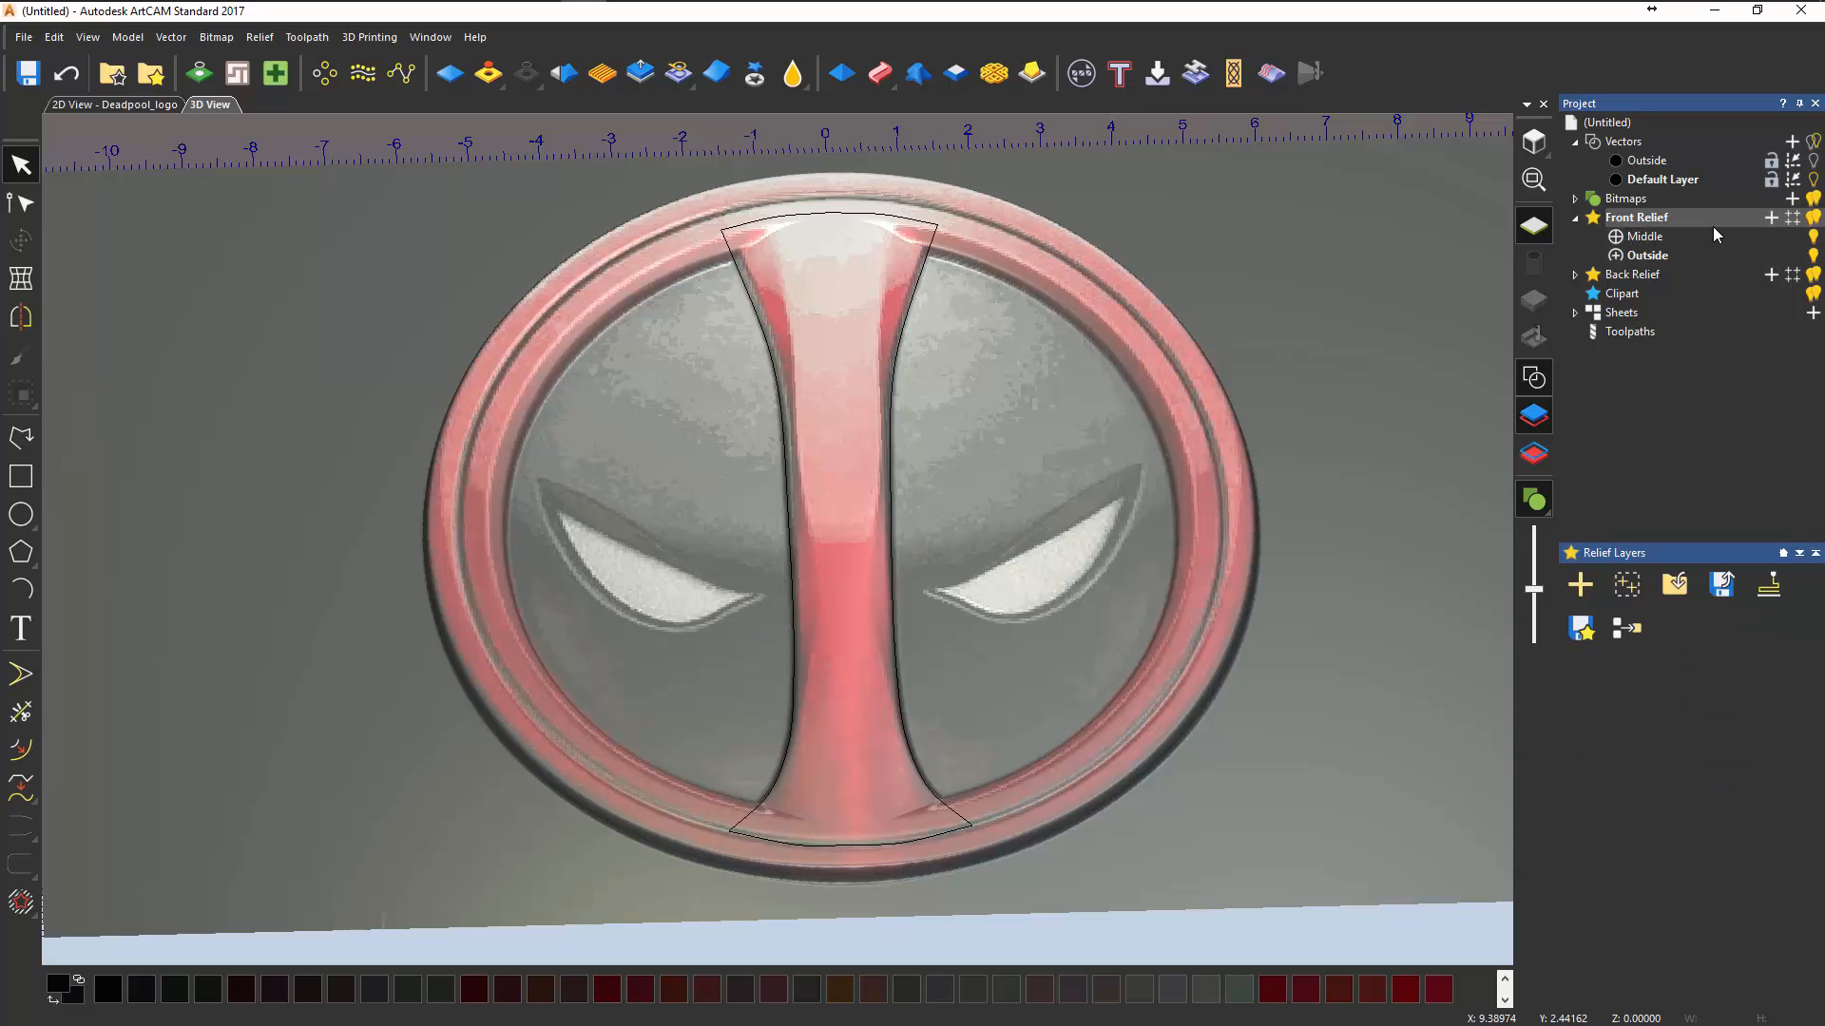
{"action": "left_click", "coordinate": [1770, 218]}
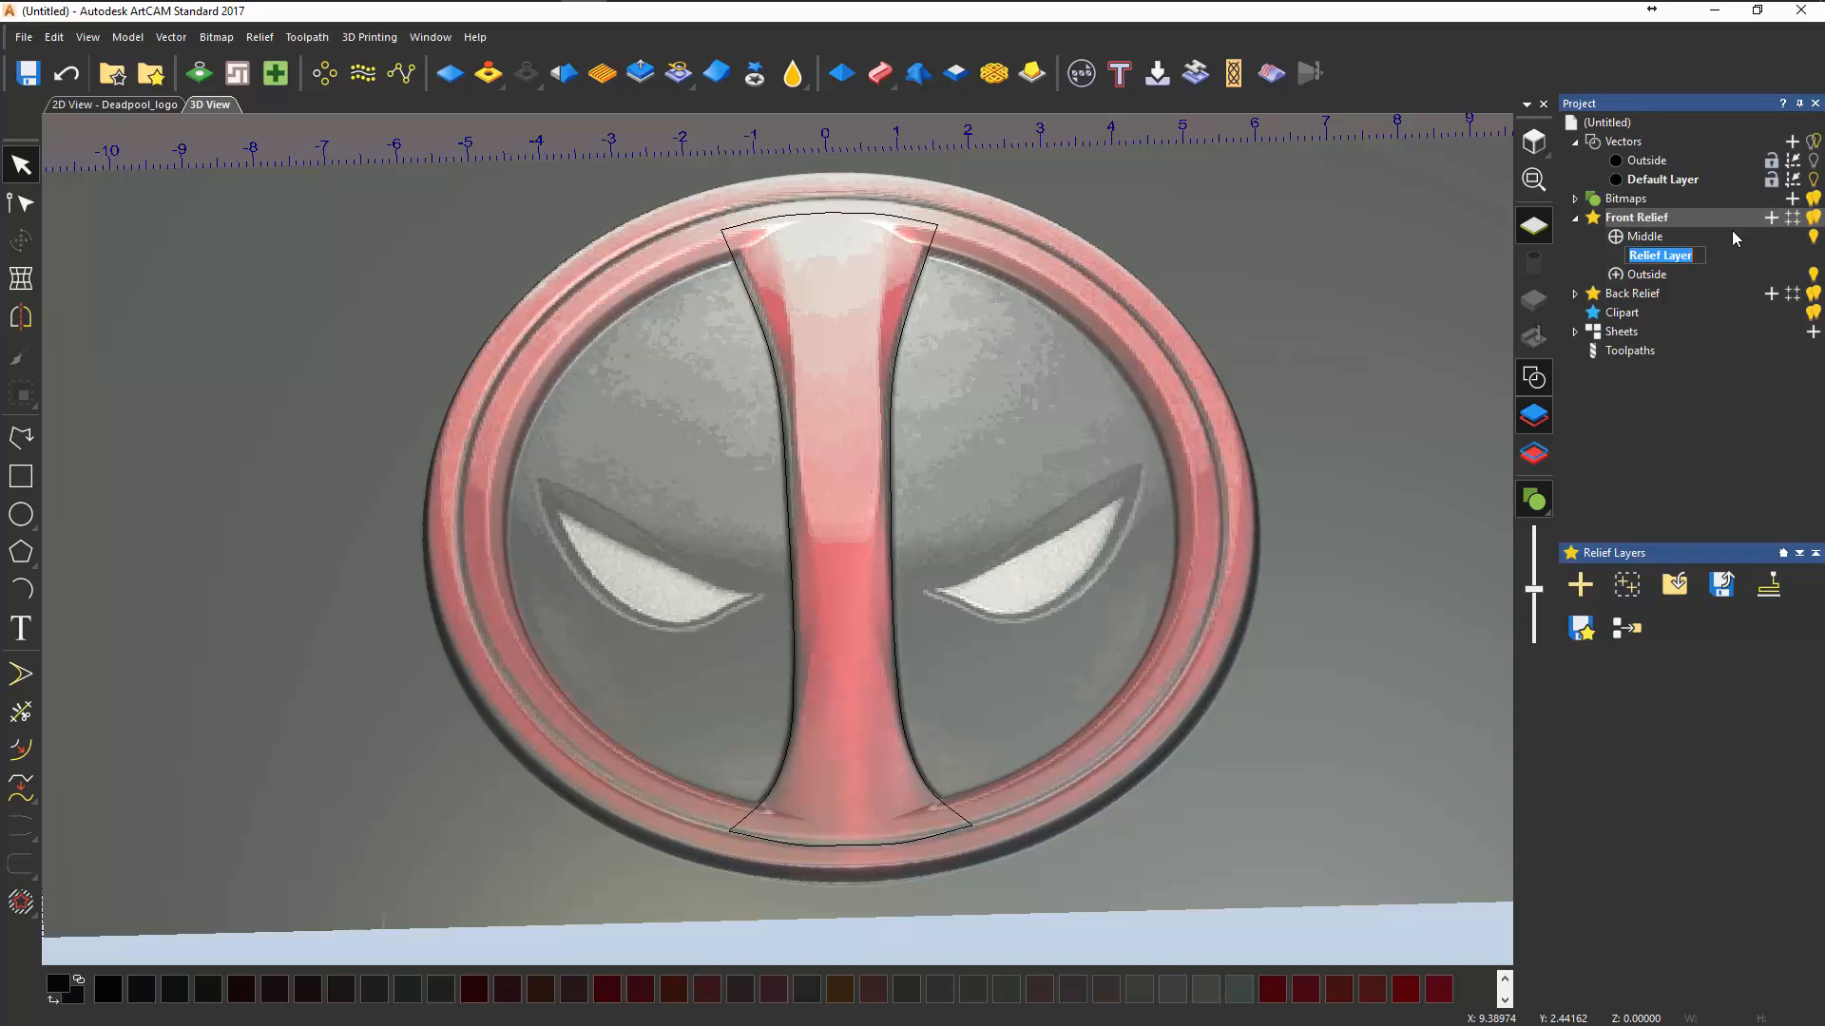
{"action": "type", "text": "Eye Highlight"}
{"action": "key", "text": "Return"}
{"action": "left_click_drag", "start_coordinate": [1656, 259], "coordinate": [1659, 228]}
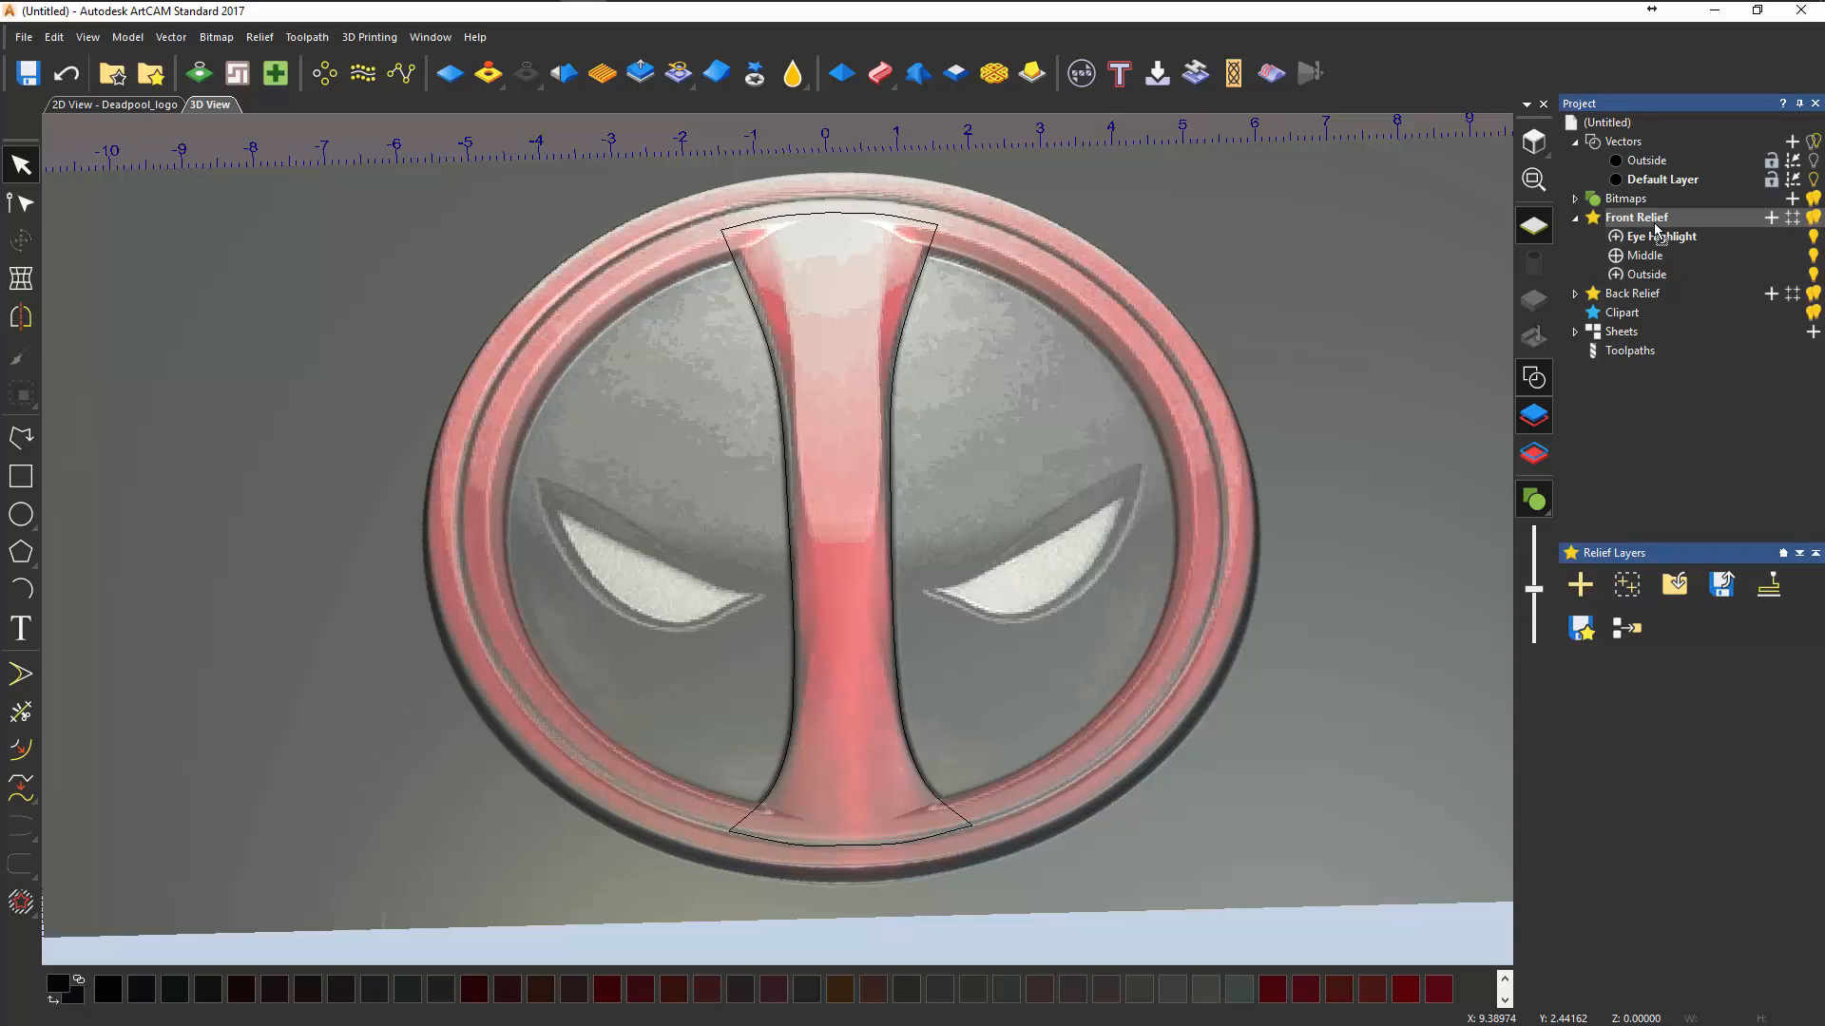
- Add another Front Relief layer named Eye, and make the Eye Highlight layer active
{"action": "left_click", "coordinate": [1771, 216]}
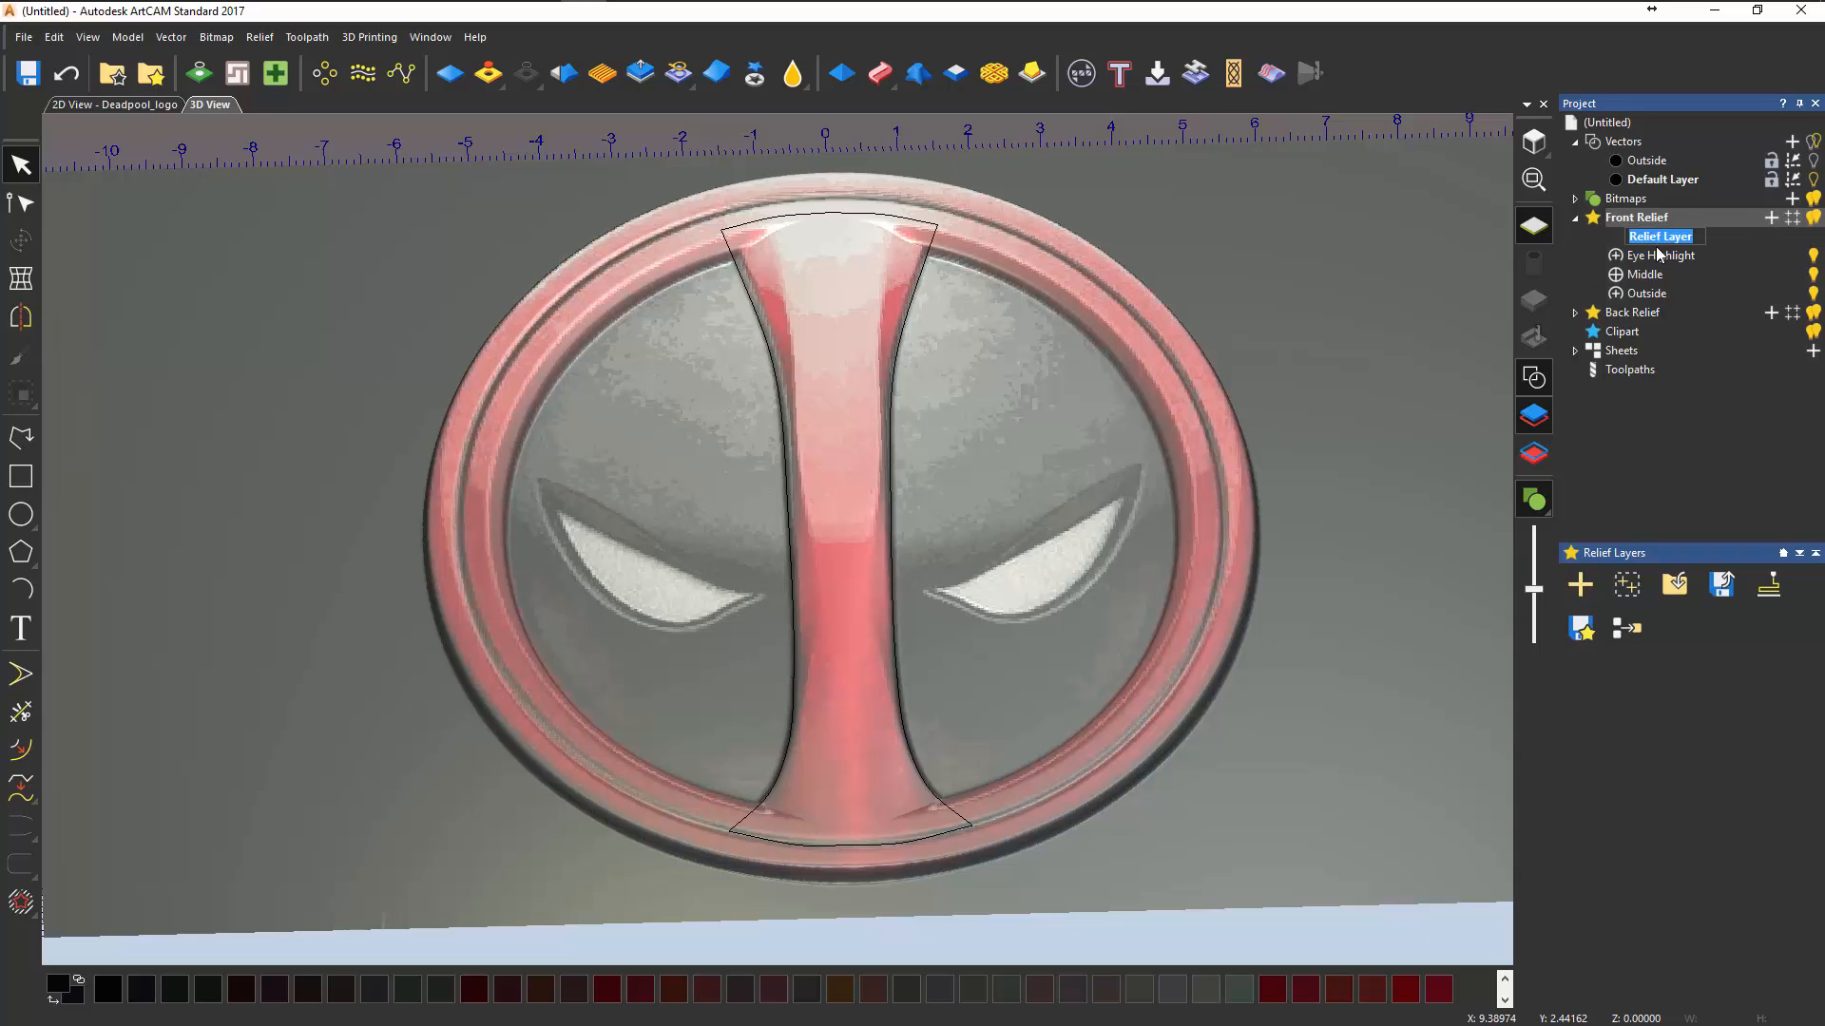
{"action": "type", "text": "Eye"}
{"action": "key", "text": "Return"}
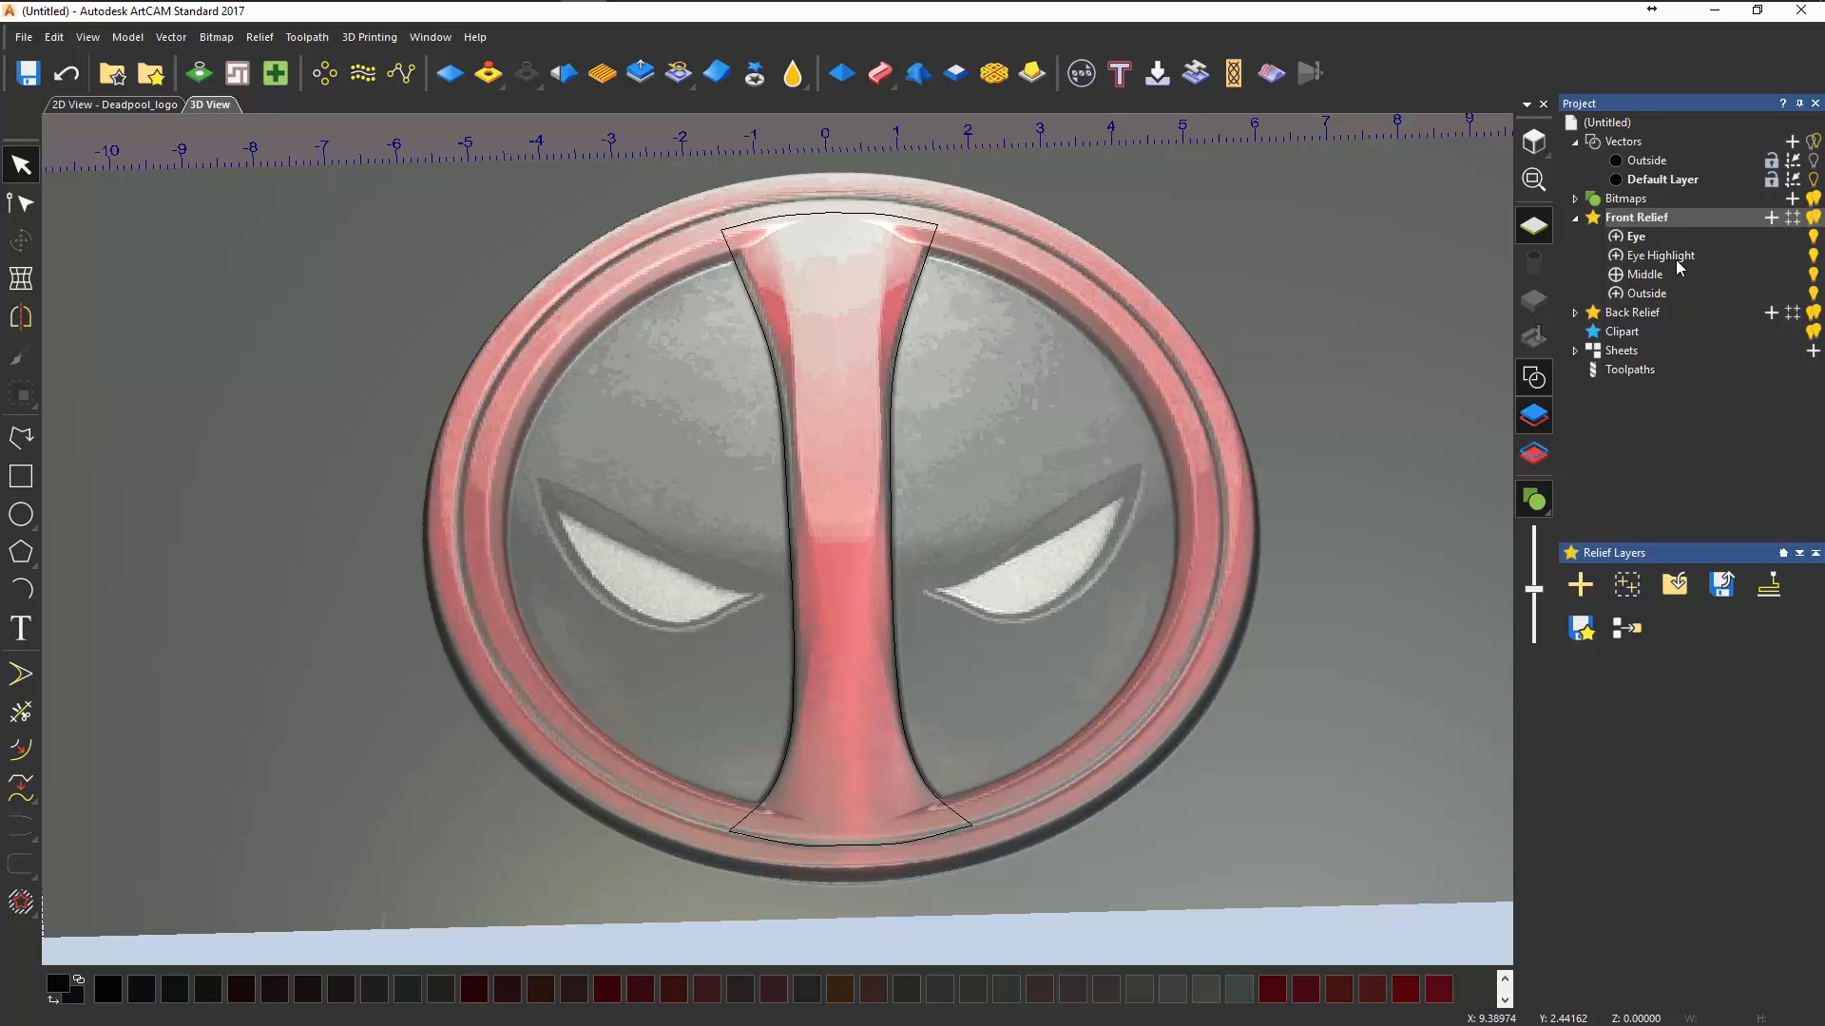
{"action": "left_click", "coordinate": [1673, 256]}
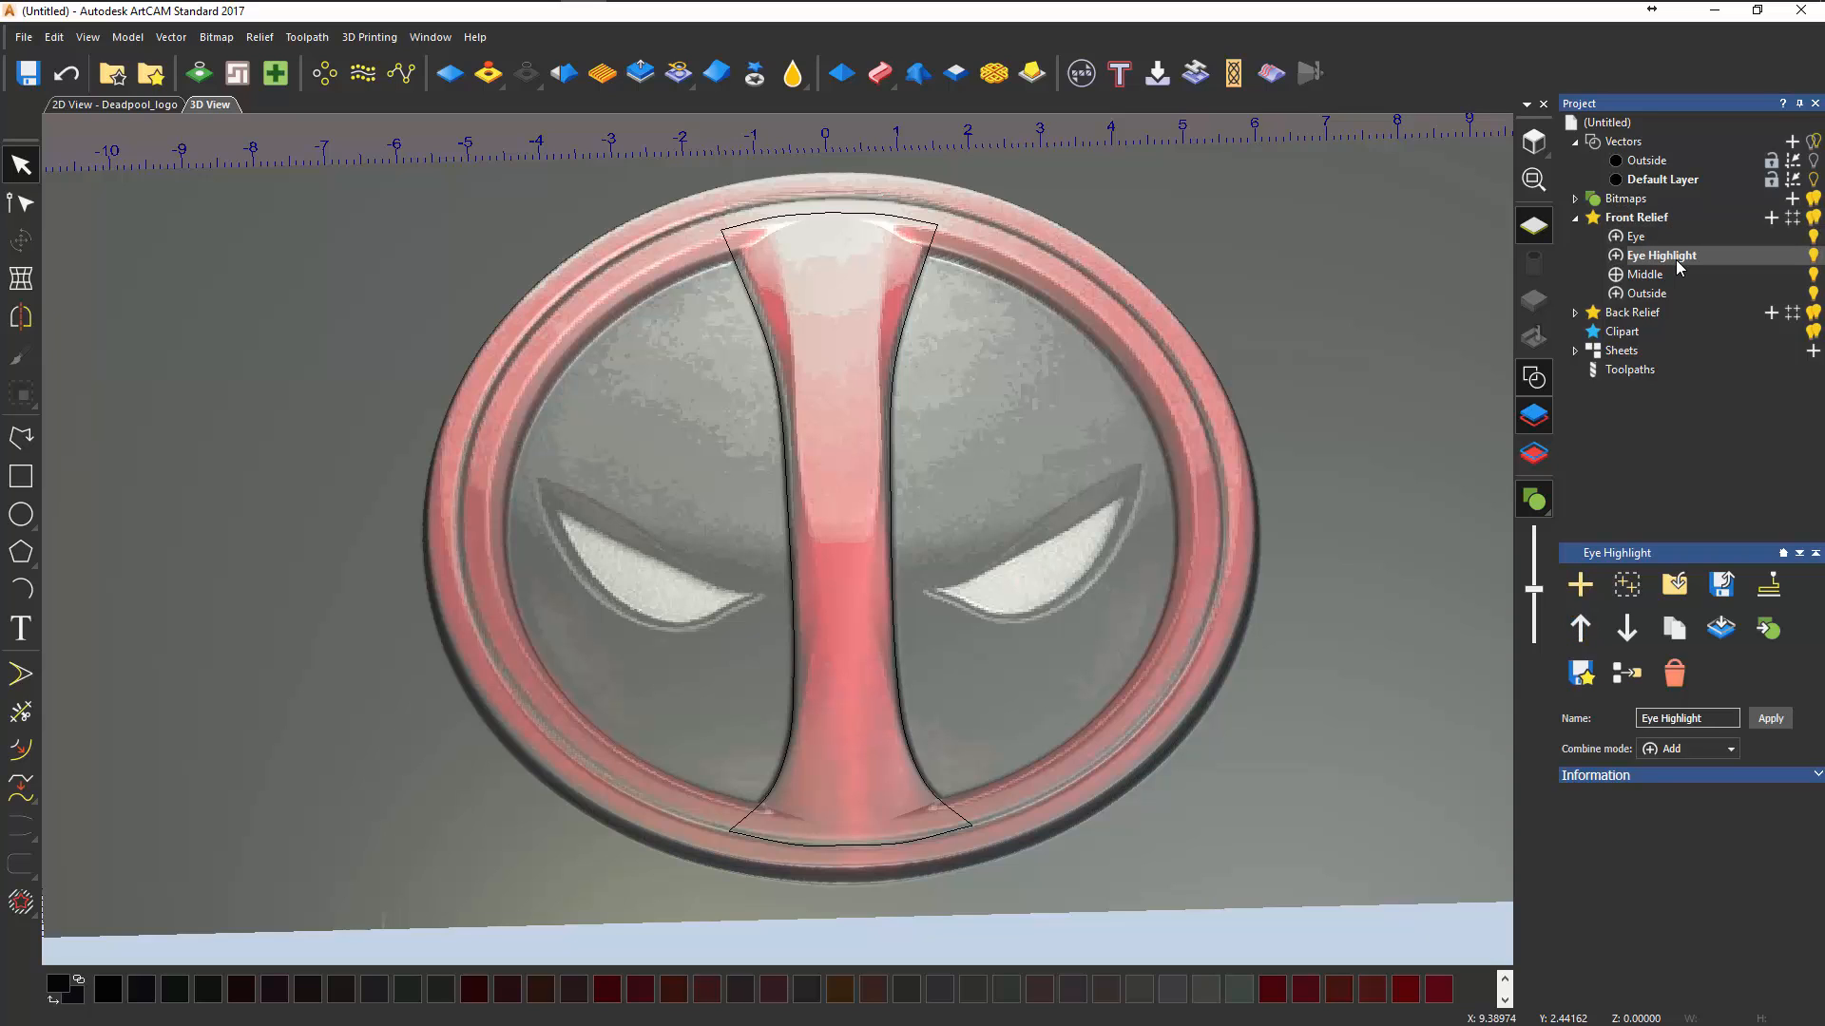
- Trace the upper edge of the right eye's white area with a polyline, from the inner corner through a smooth curve to the outer tip
{"action": "left_click", "coordinate": [1541, 145]}
{"action": "scroll", "coordinate": [851, 570], "scroll_direction": "up", "scroll_amount": 6}
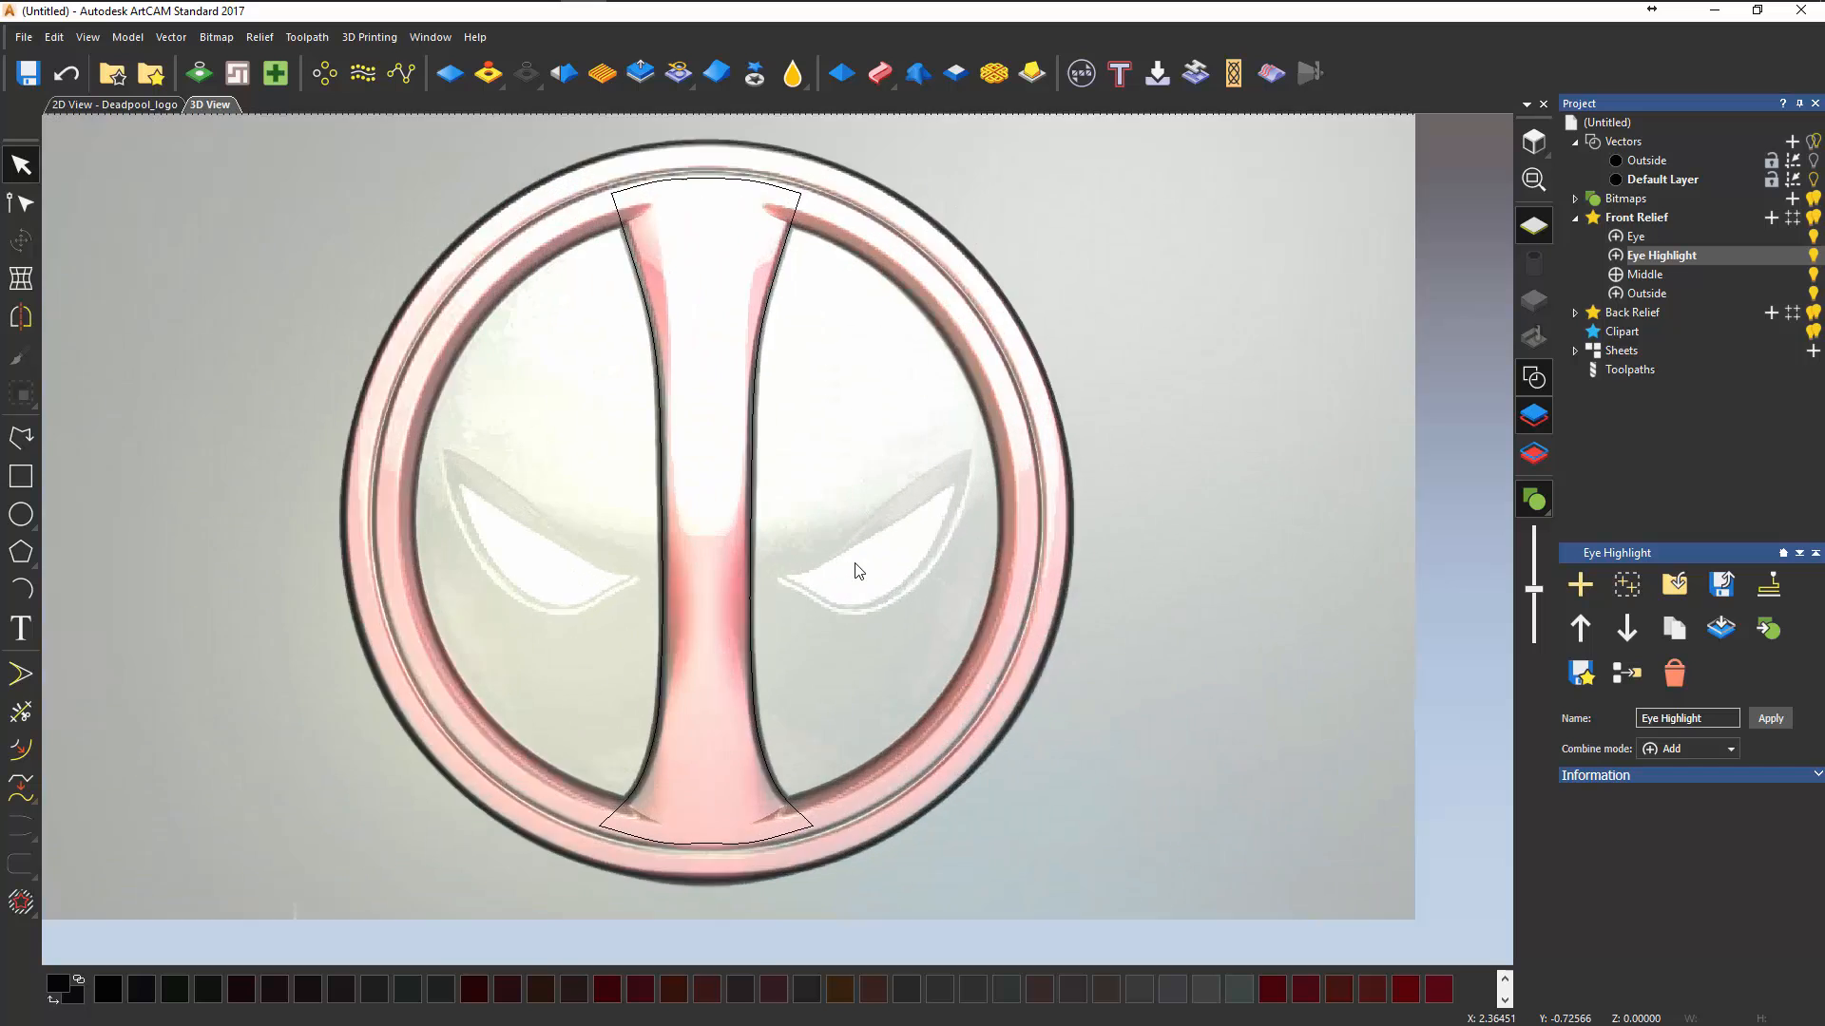
{"action": "scroll", "coordinate": [858, 570], "scroll_direction": "up", "scroll_amount": 3}
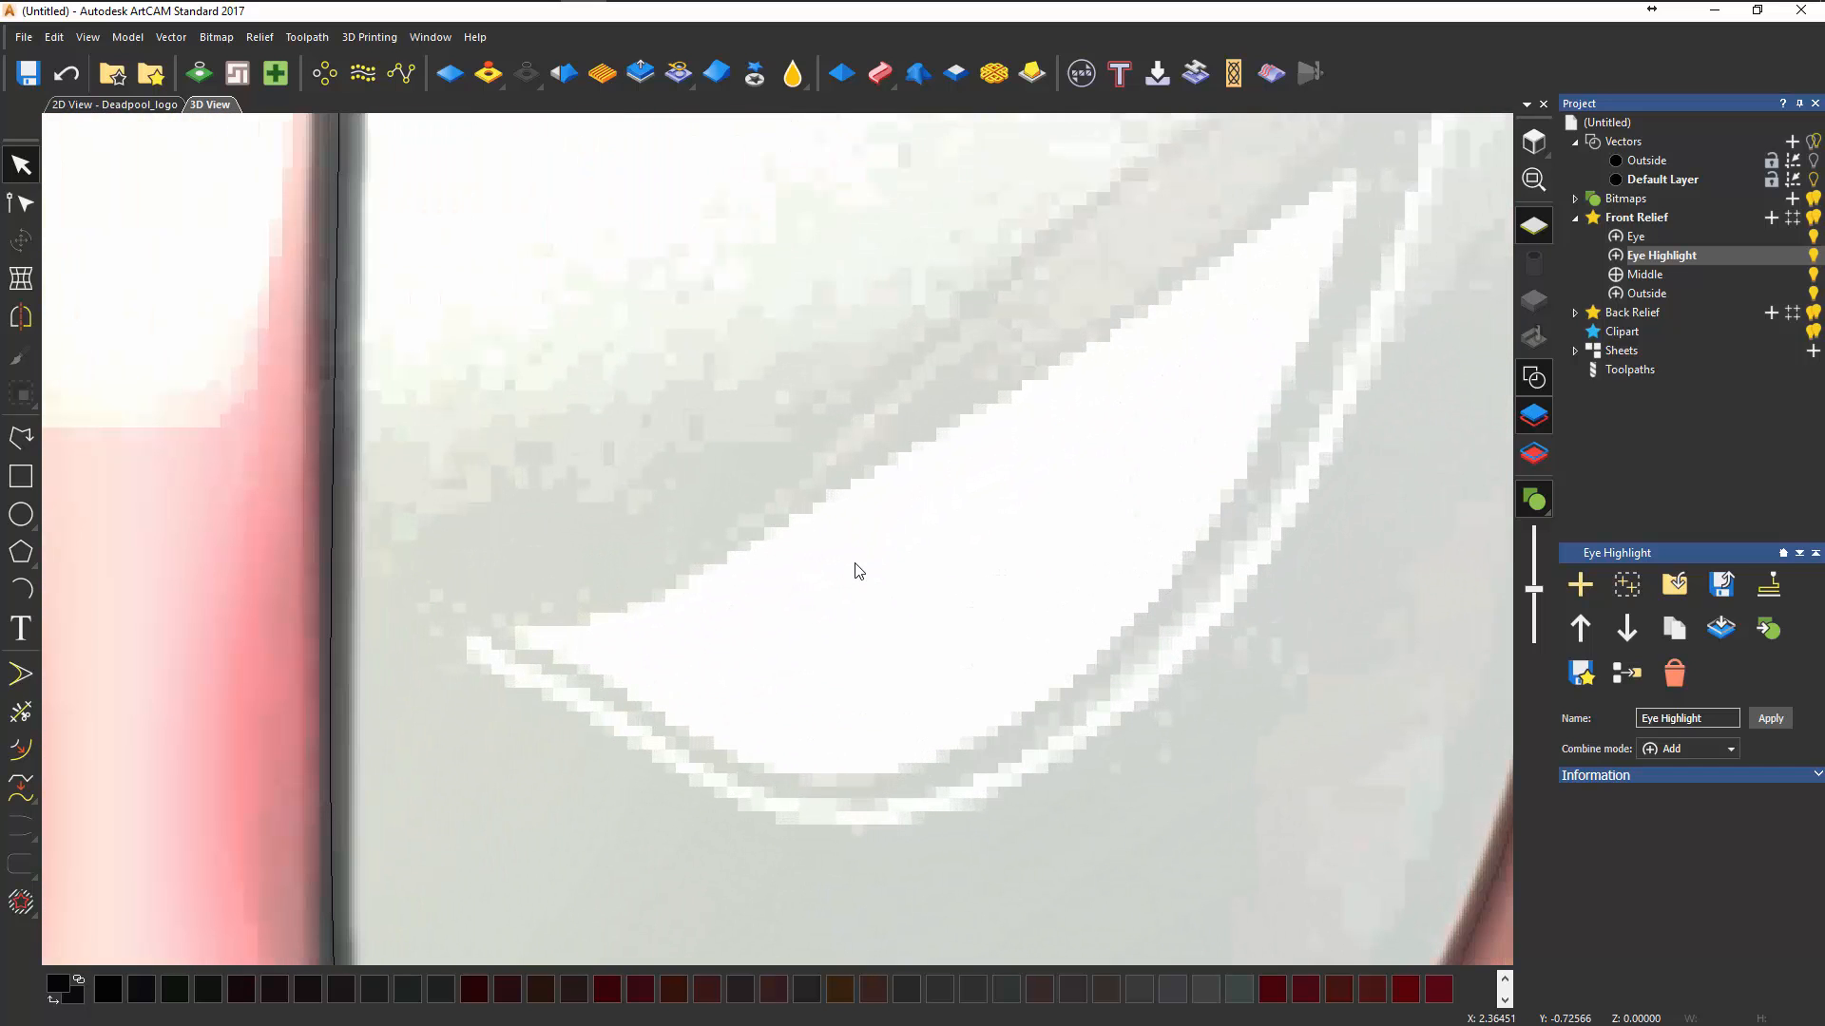
{"action": "scroll", "coordinate": [859, 566], "scroll_direction": "down", "scroll_amount": 2}
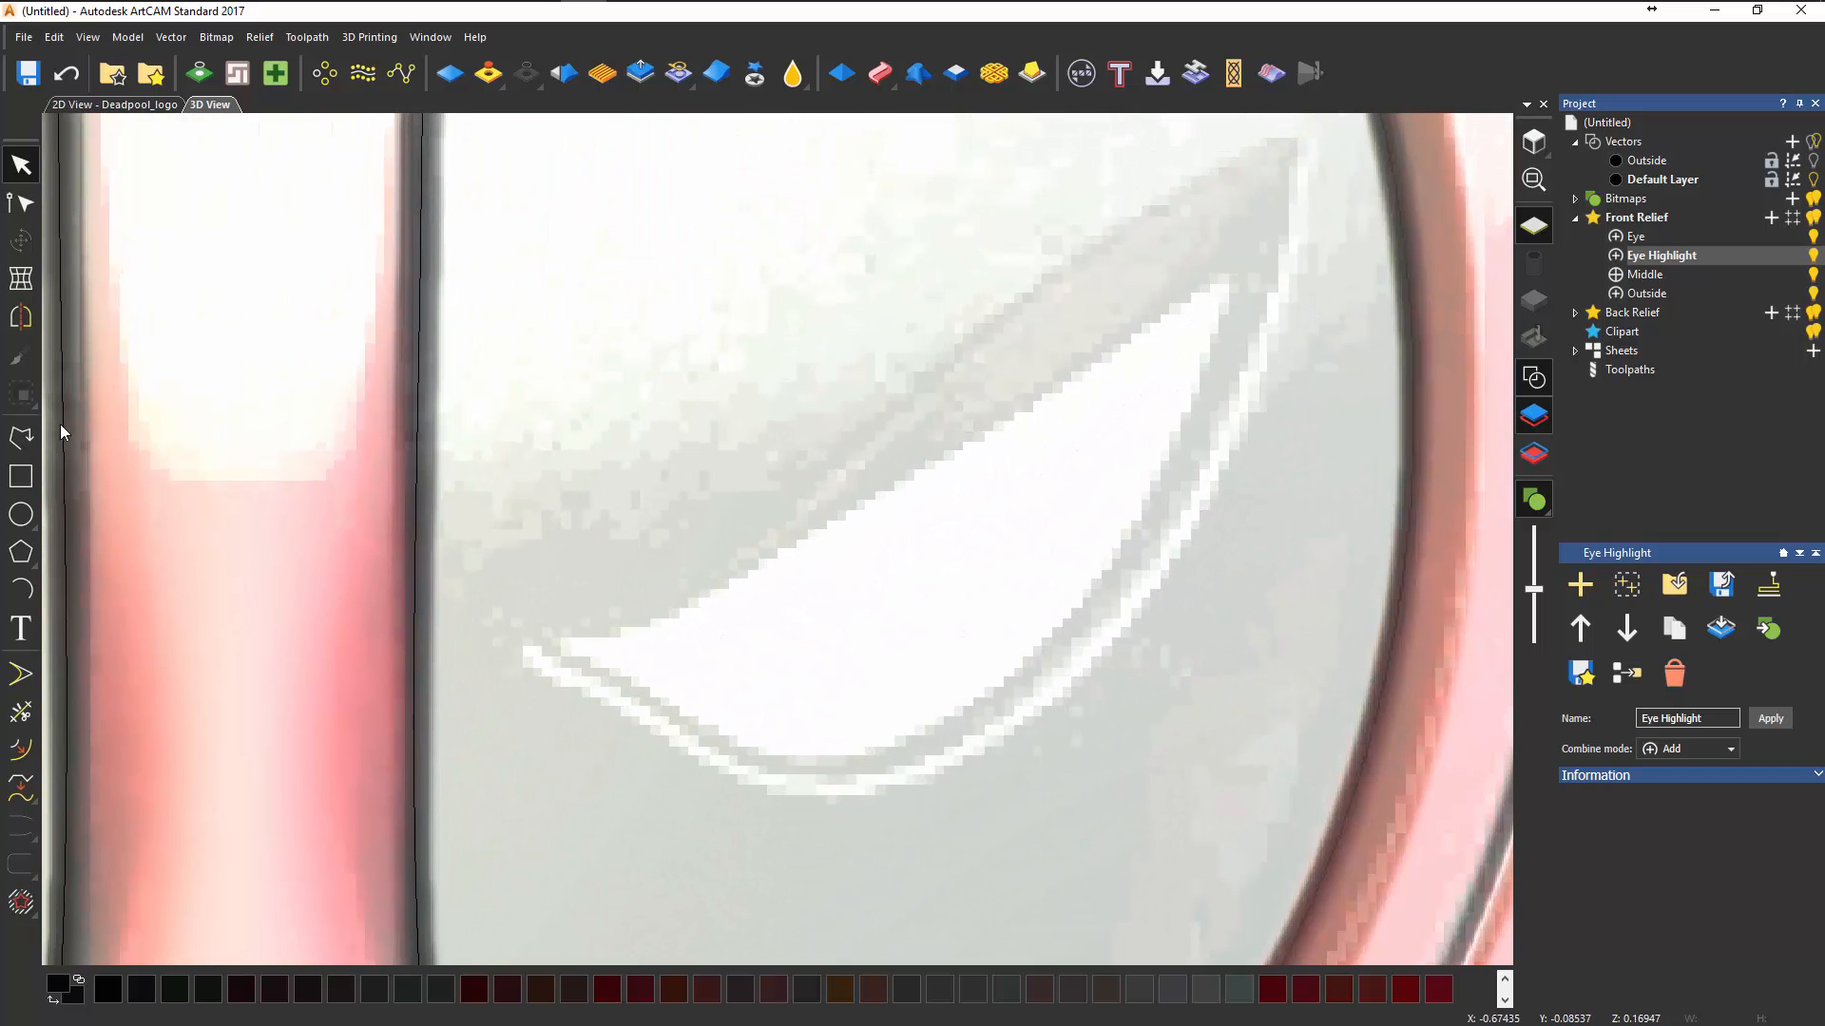
{"action": "left_click", "coordinate": [29, 438]}
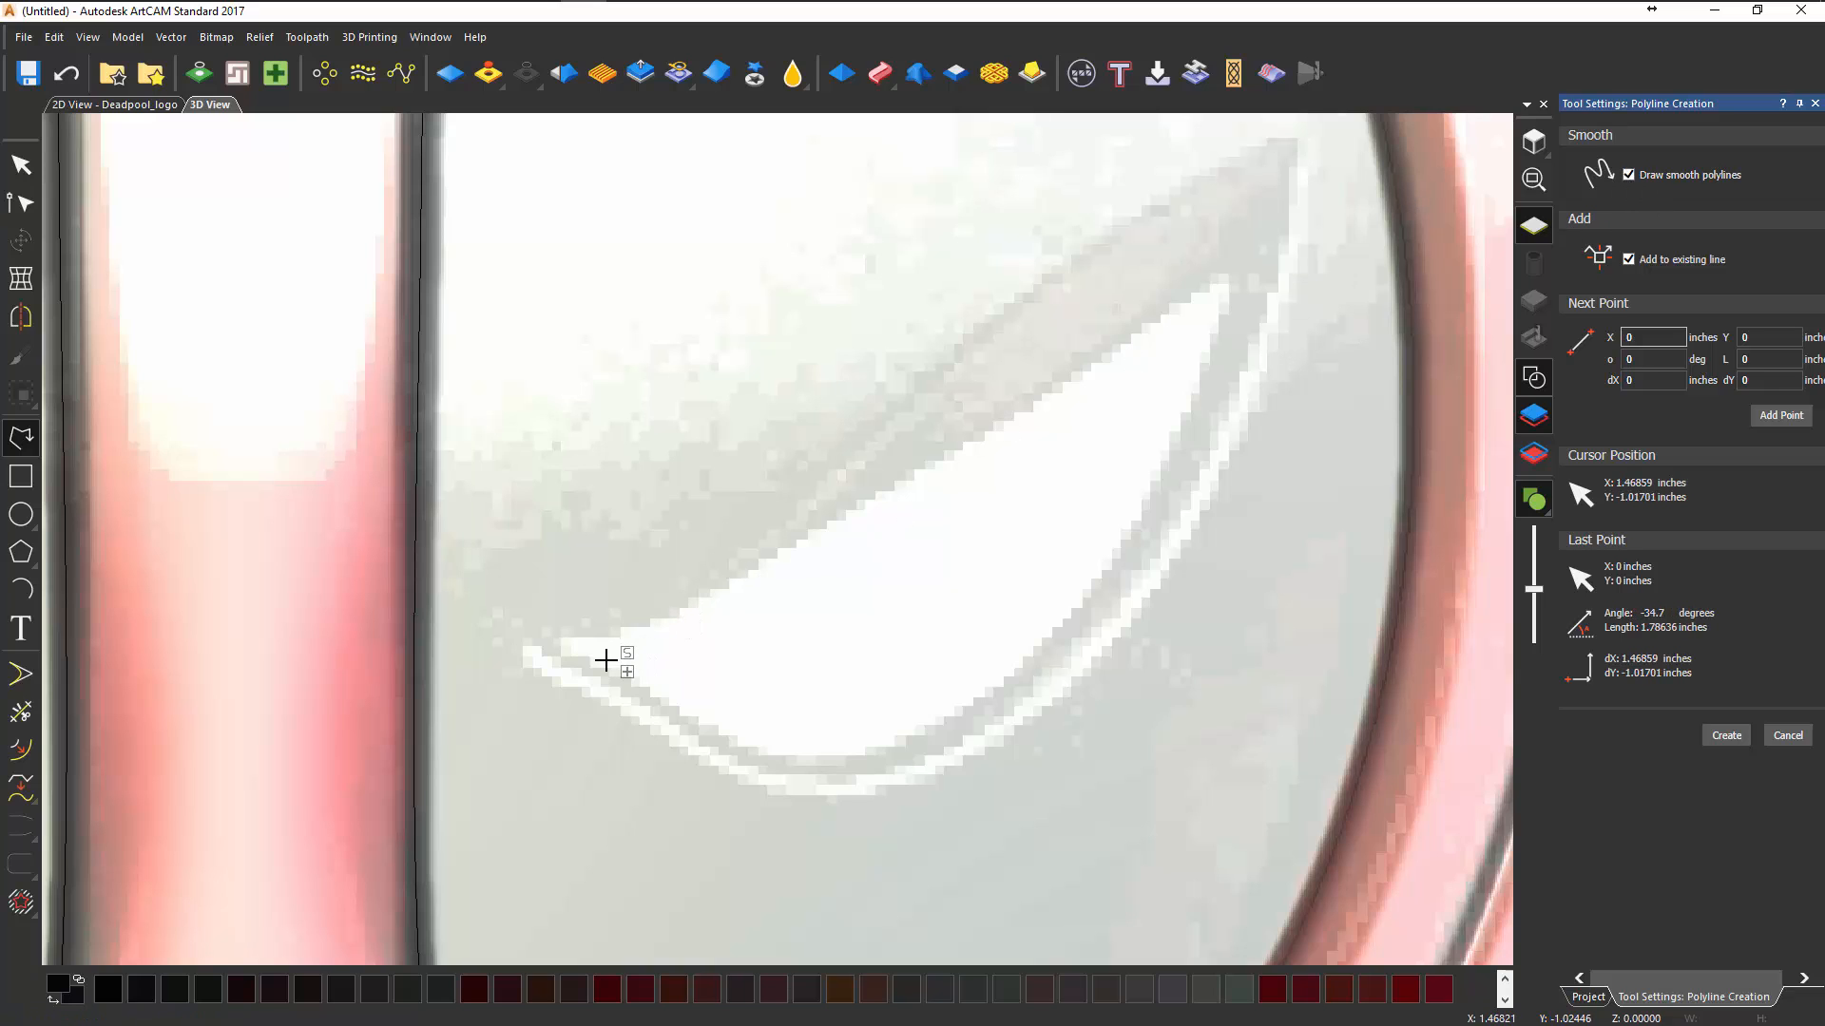
{"action": "key", "text": "s"}
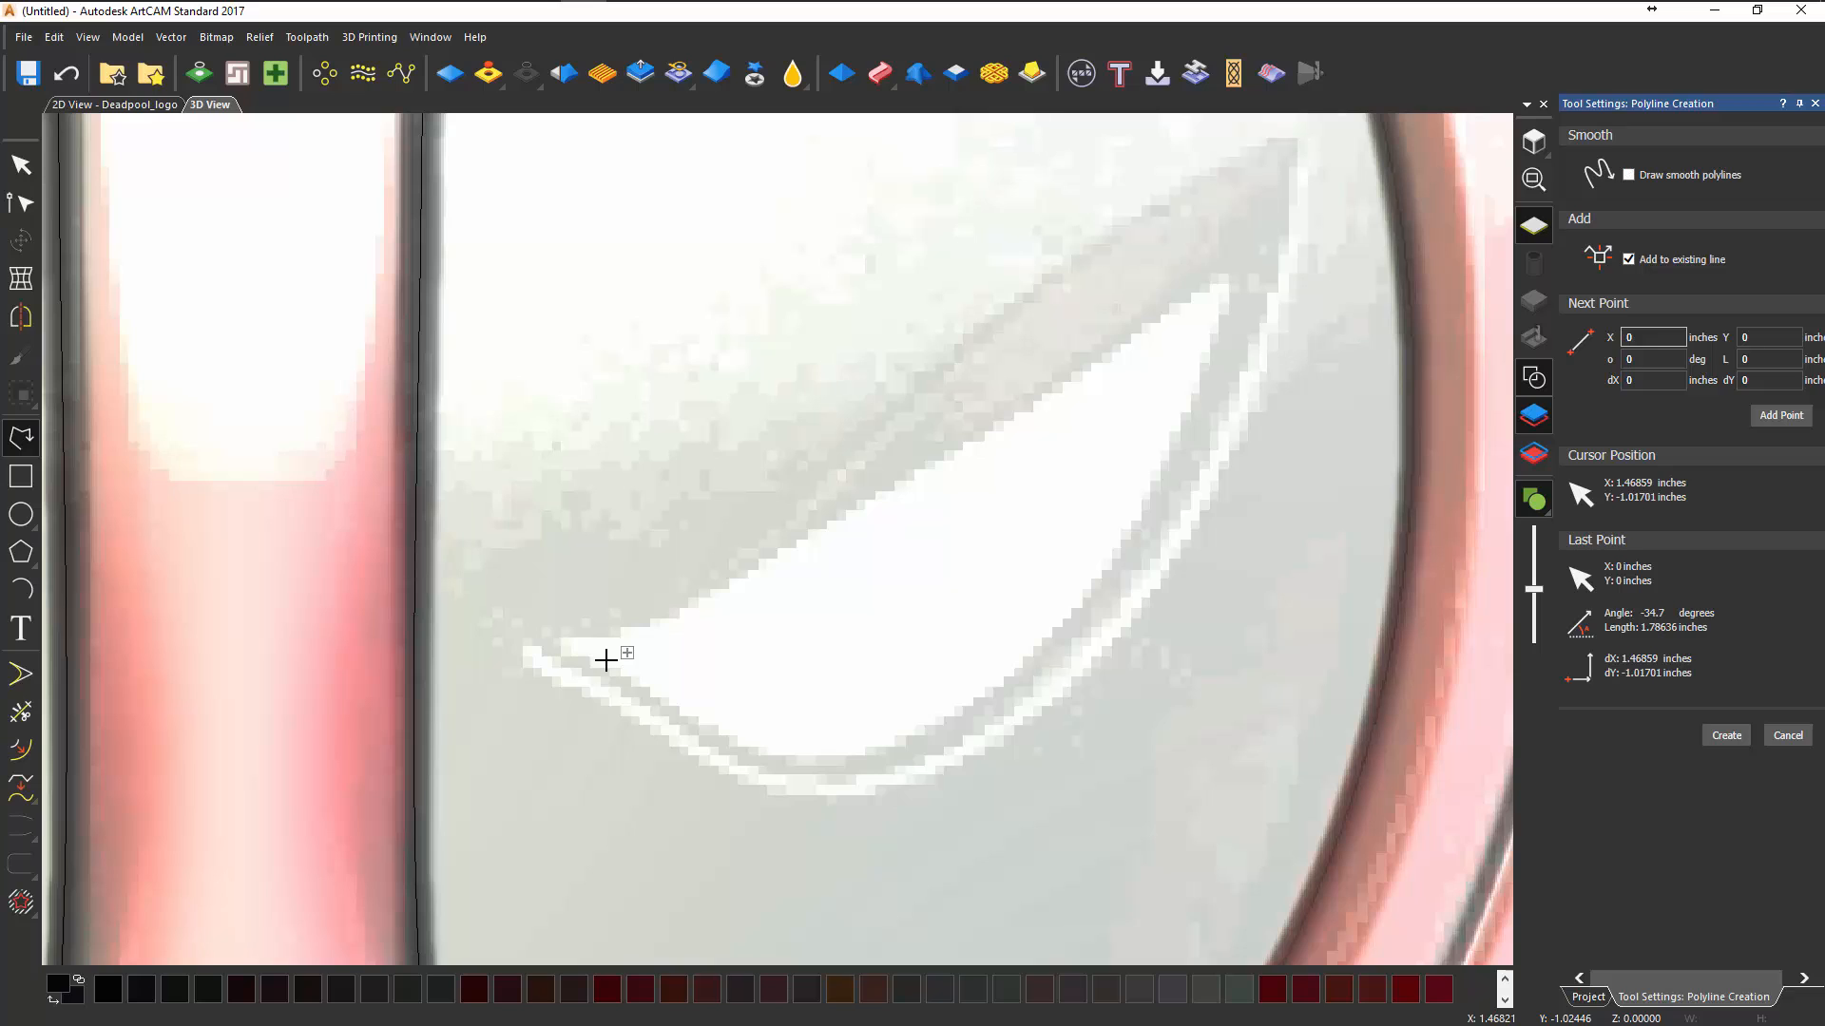
{"action": "left_click", "coordinate": [554, 639]}
{"action": "key", "text": "s"}
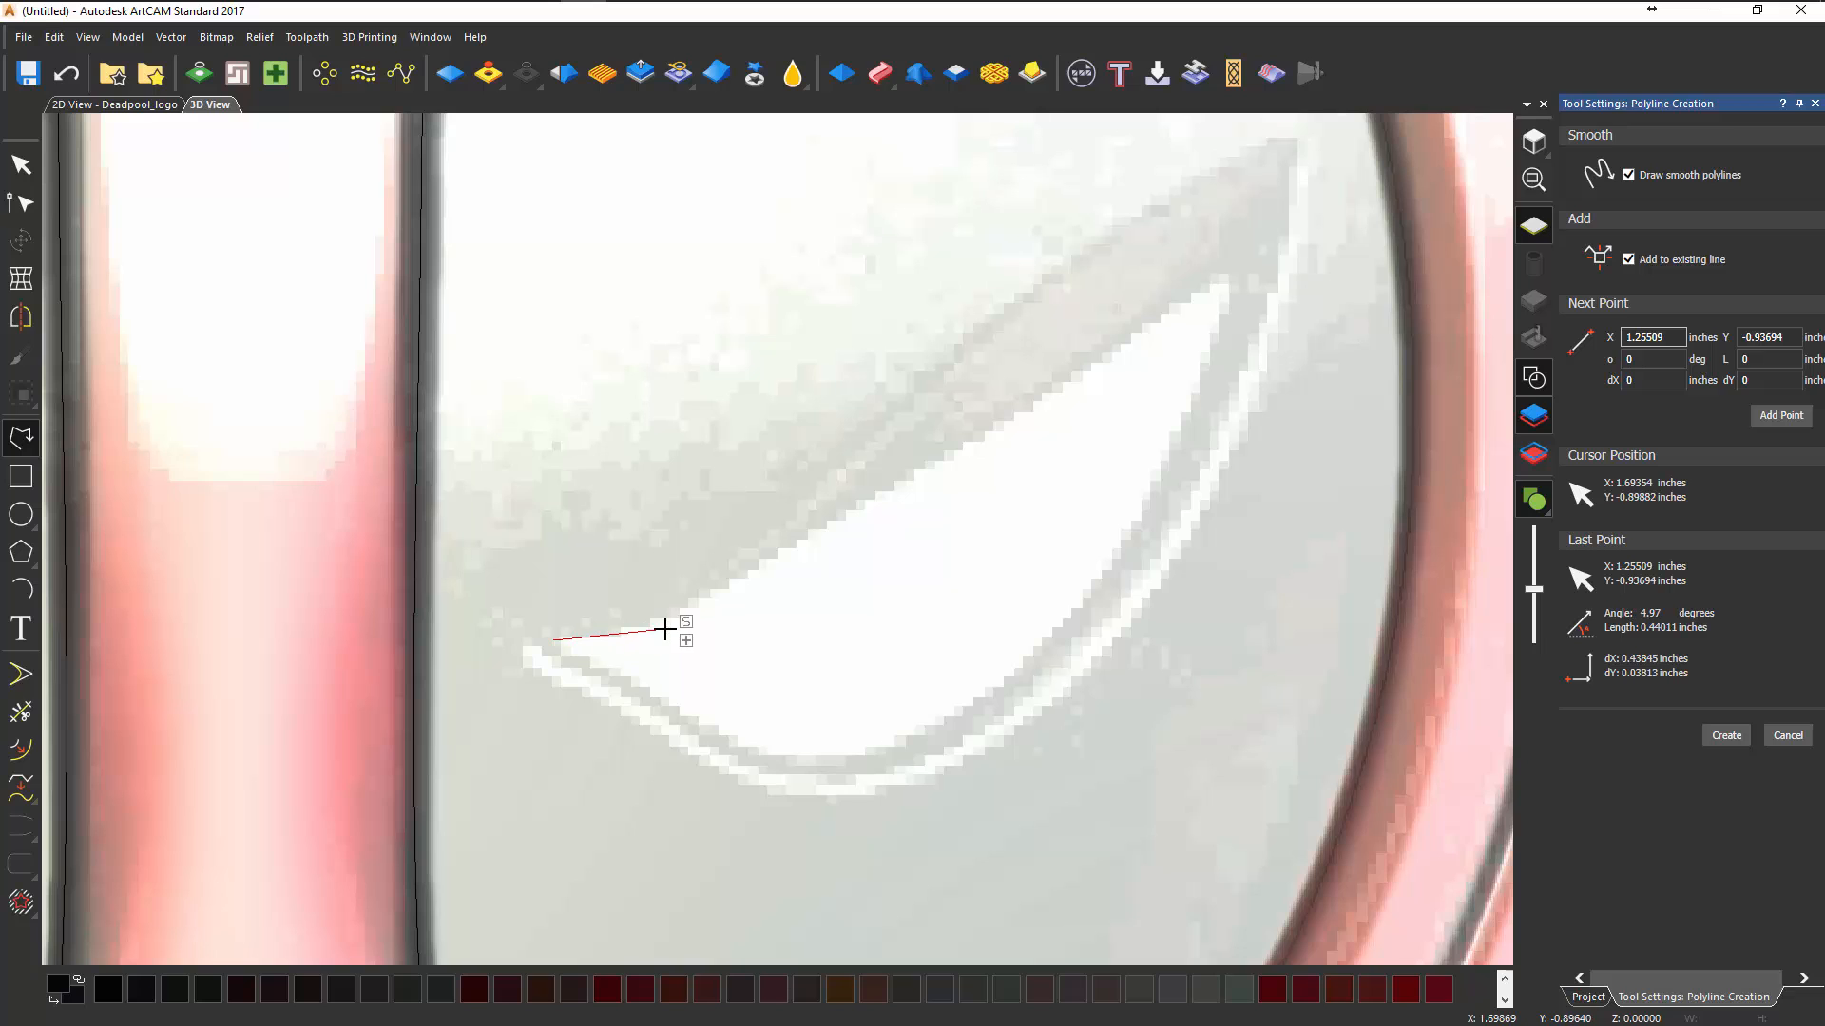
{"action": "left_click", "coordinate": [679, 619]}
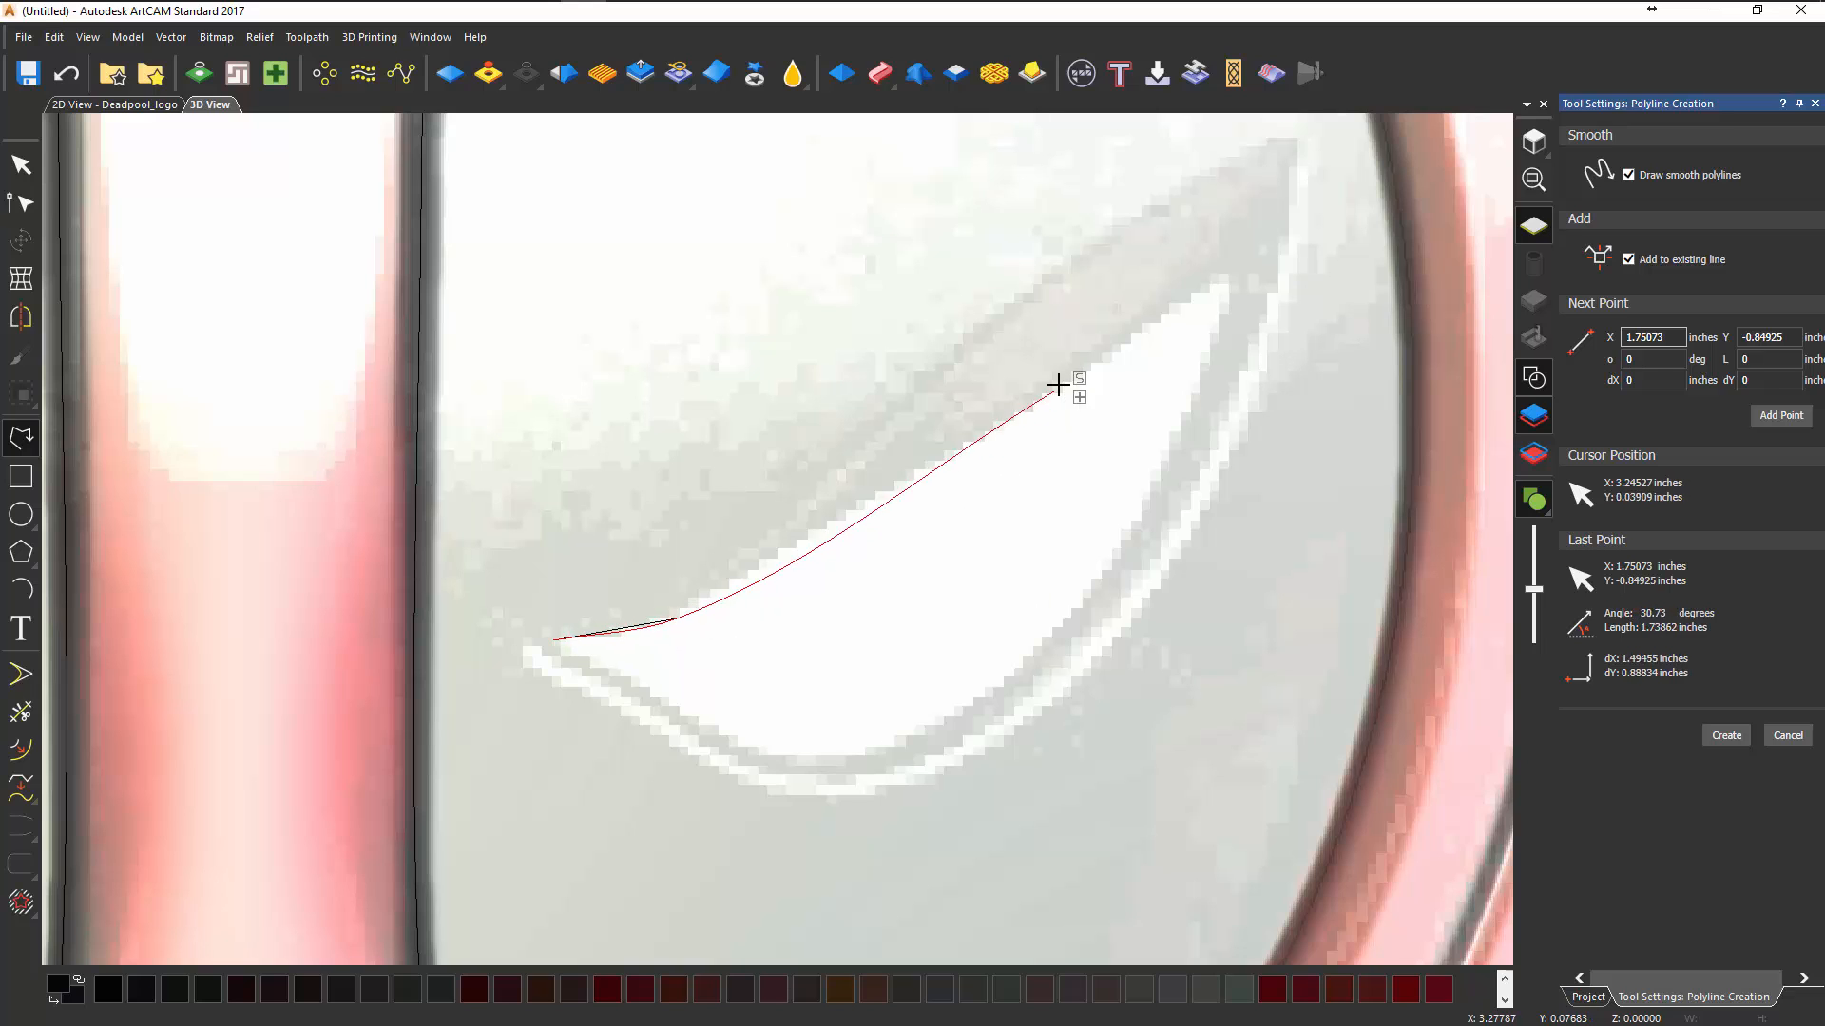
{"action": "left_click", "coordinate": [793, 546]}
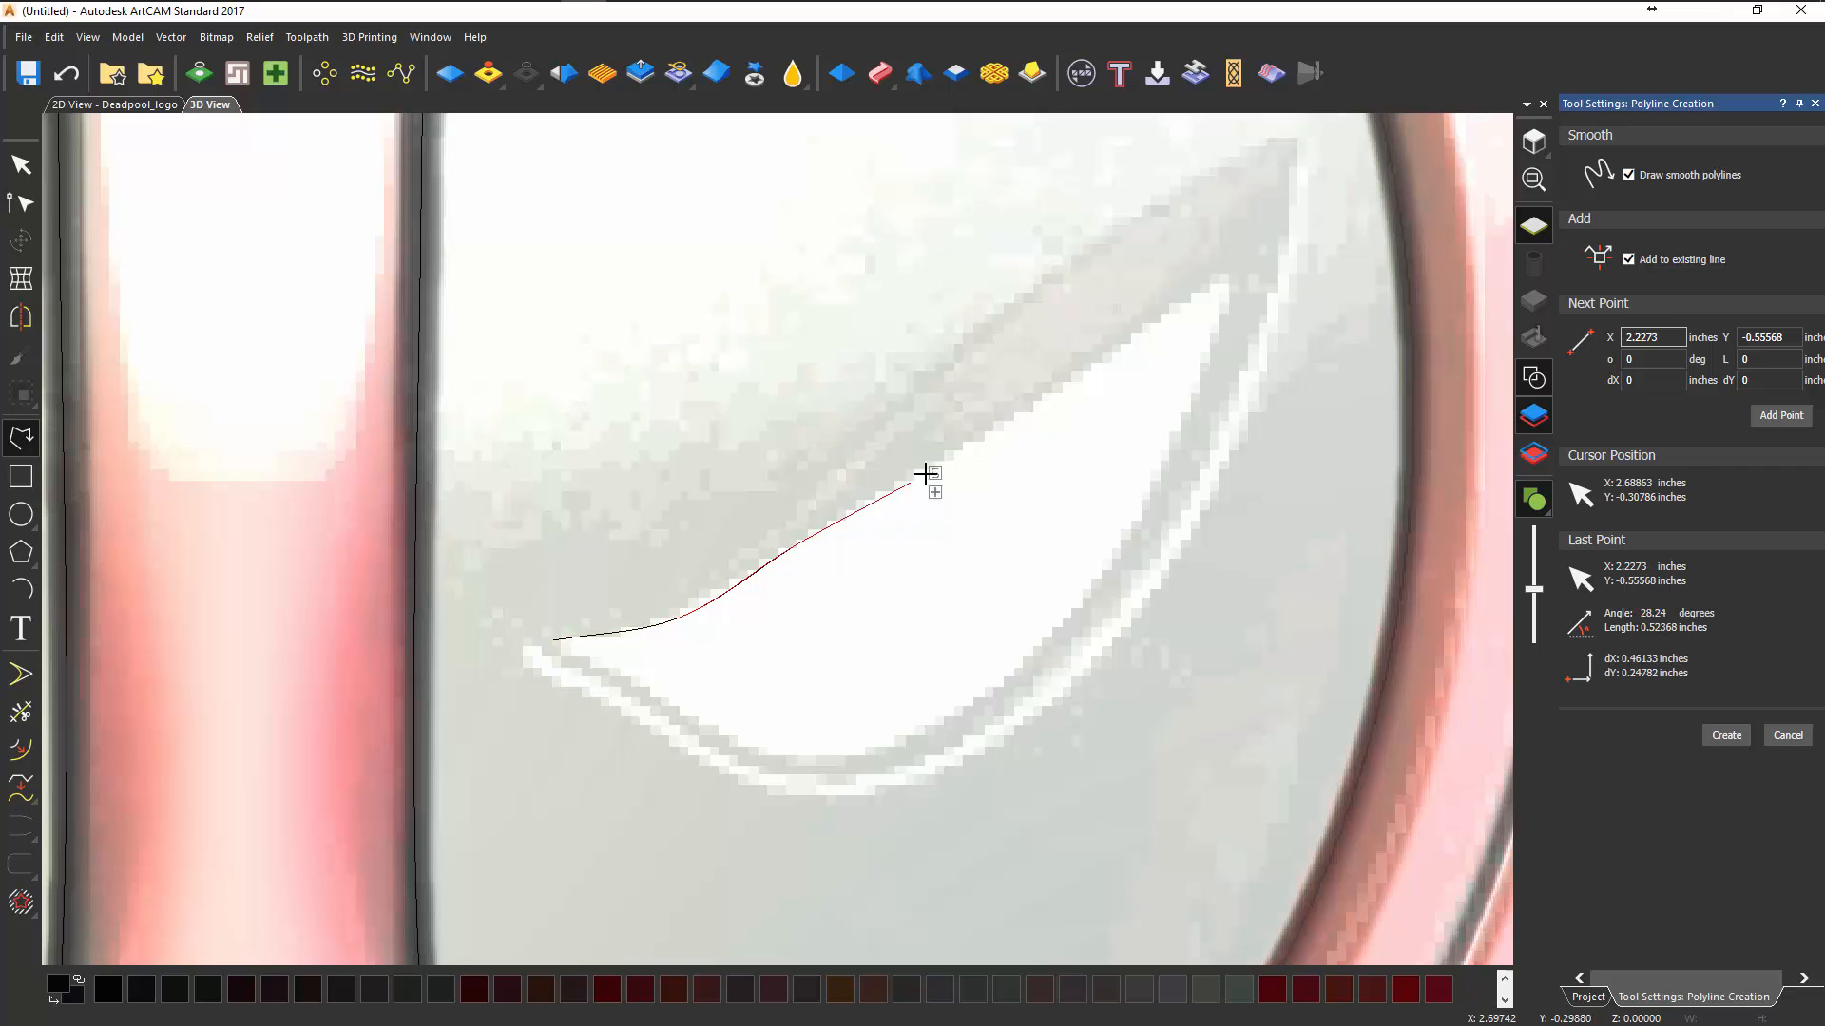
{"action": "left_click", "coordinate": [1025, 407]}
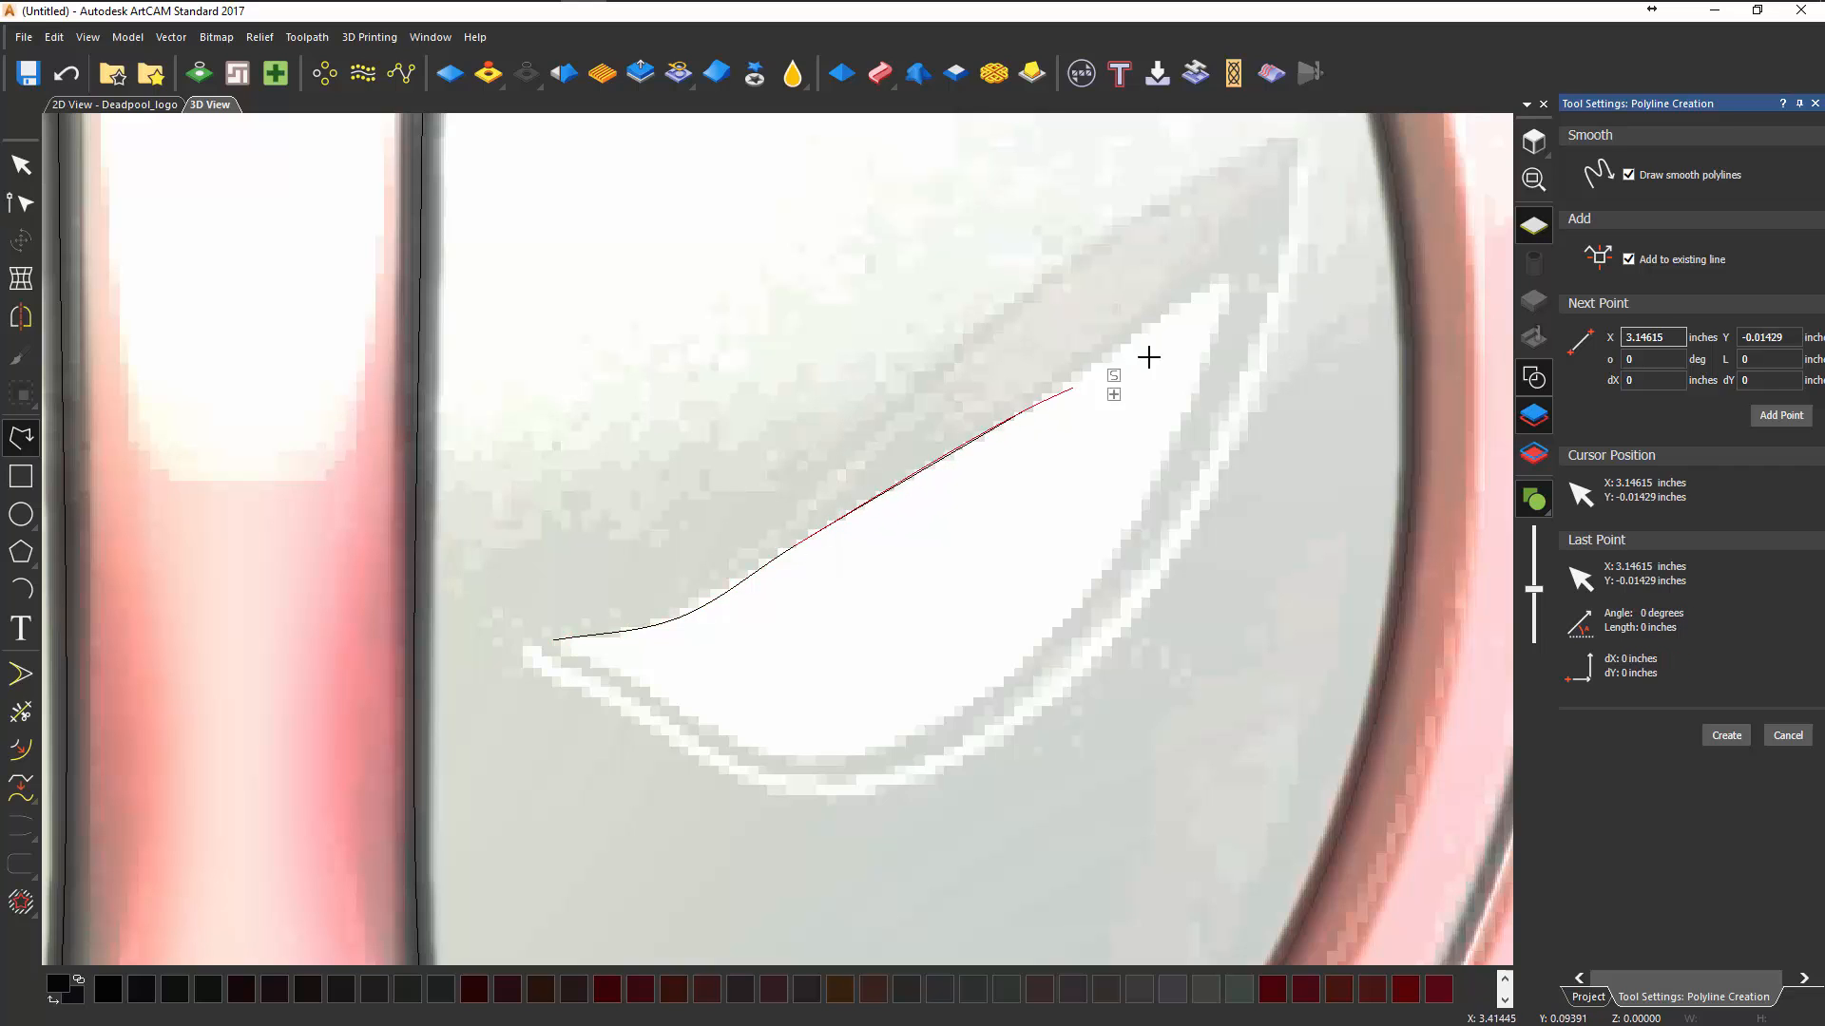
{"action": "key", "text": "s"}
{"action": "left_click", "coordinate": [1224, 276]}
- Trace the right eye's curved lower edge back to the inner corner, closing an outline about 2.7 by 1.94 inches, and exit polyline creation
{"action": "key", "text": "s"}
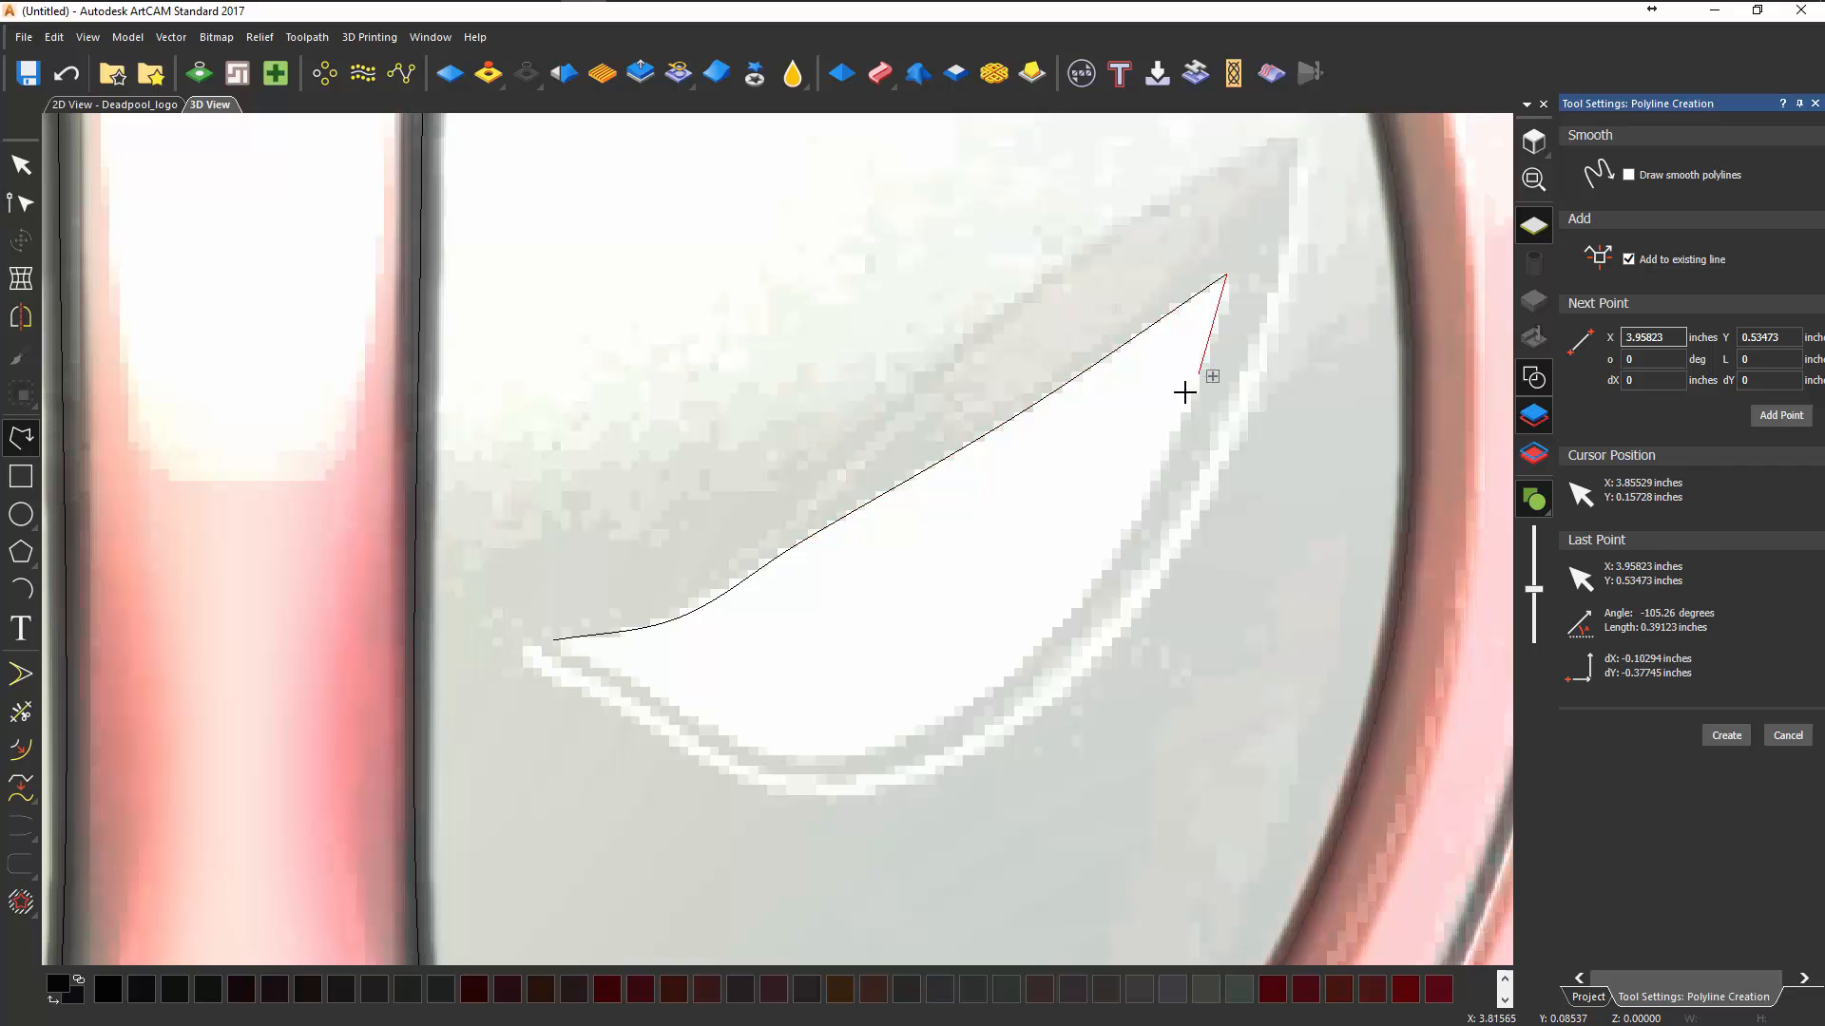
{"action": "left_click", "coordinate": [1154, 480]}
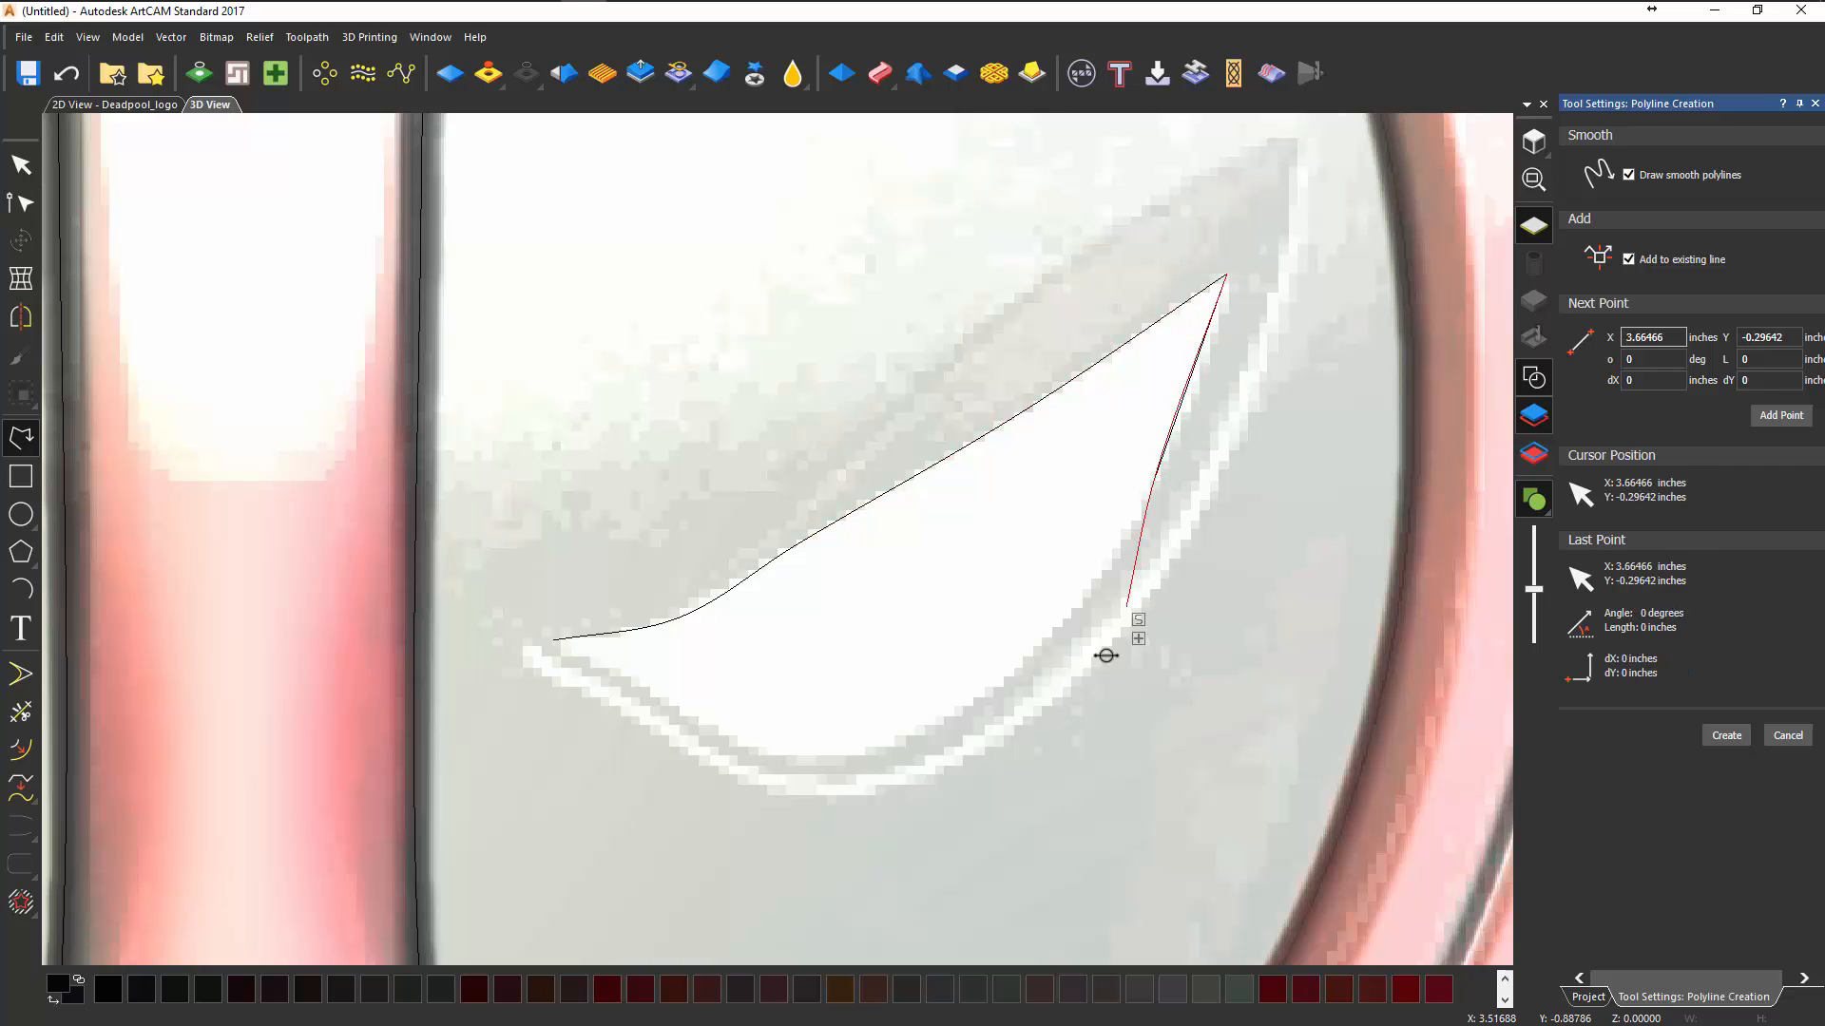
{"action": "left_click", "coordinate": [994, 685]}
{"action": "left_click", "coordinate": [893, 747]}
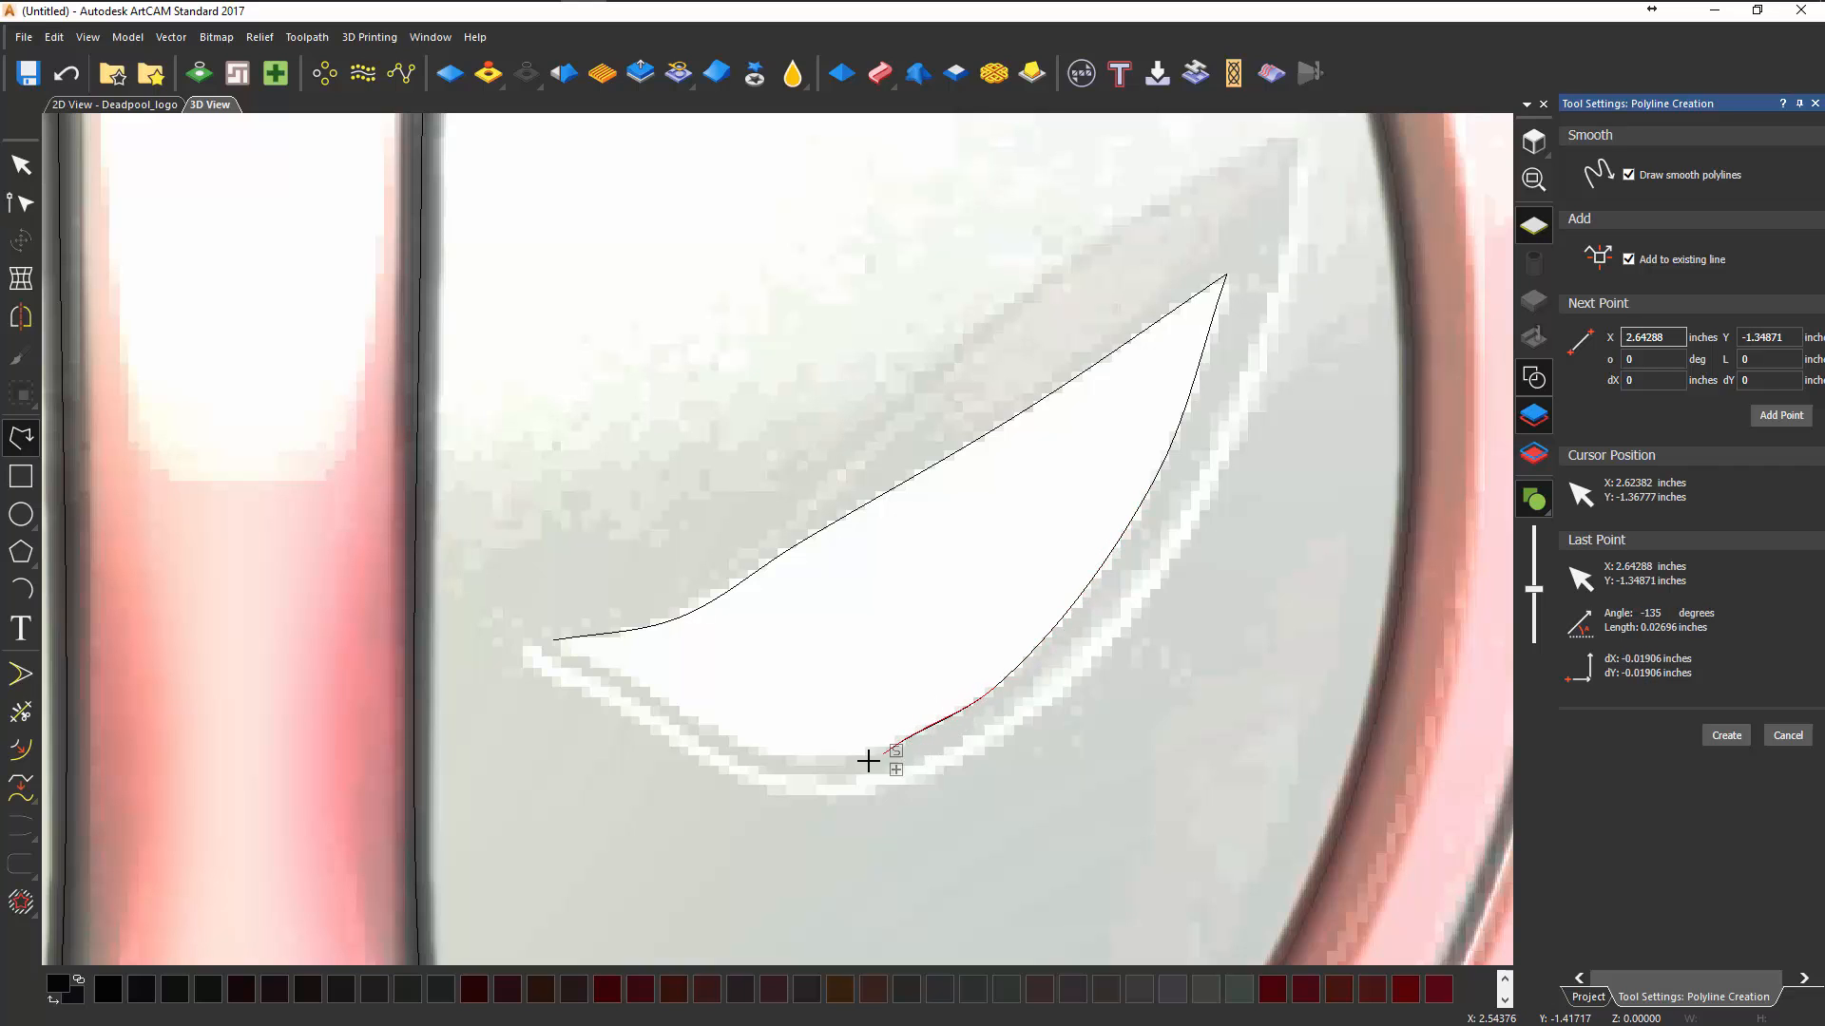
{"action": "left_click", "coordinate": [753, 752]}
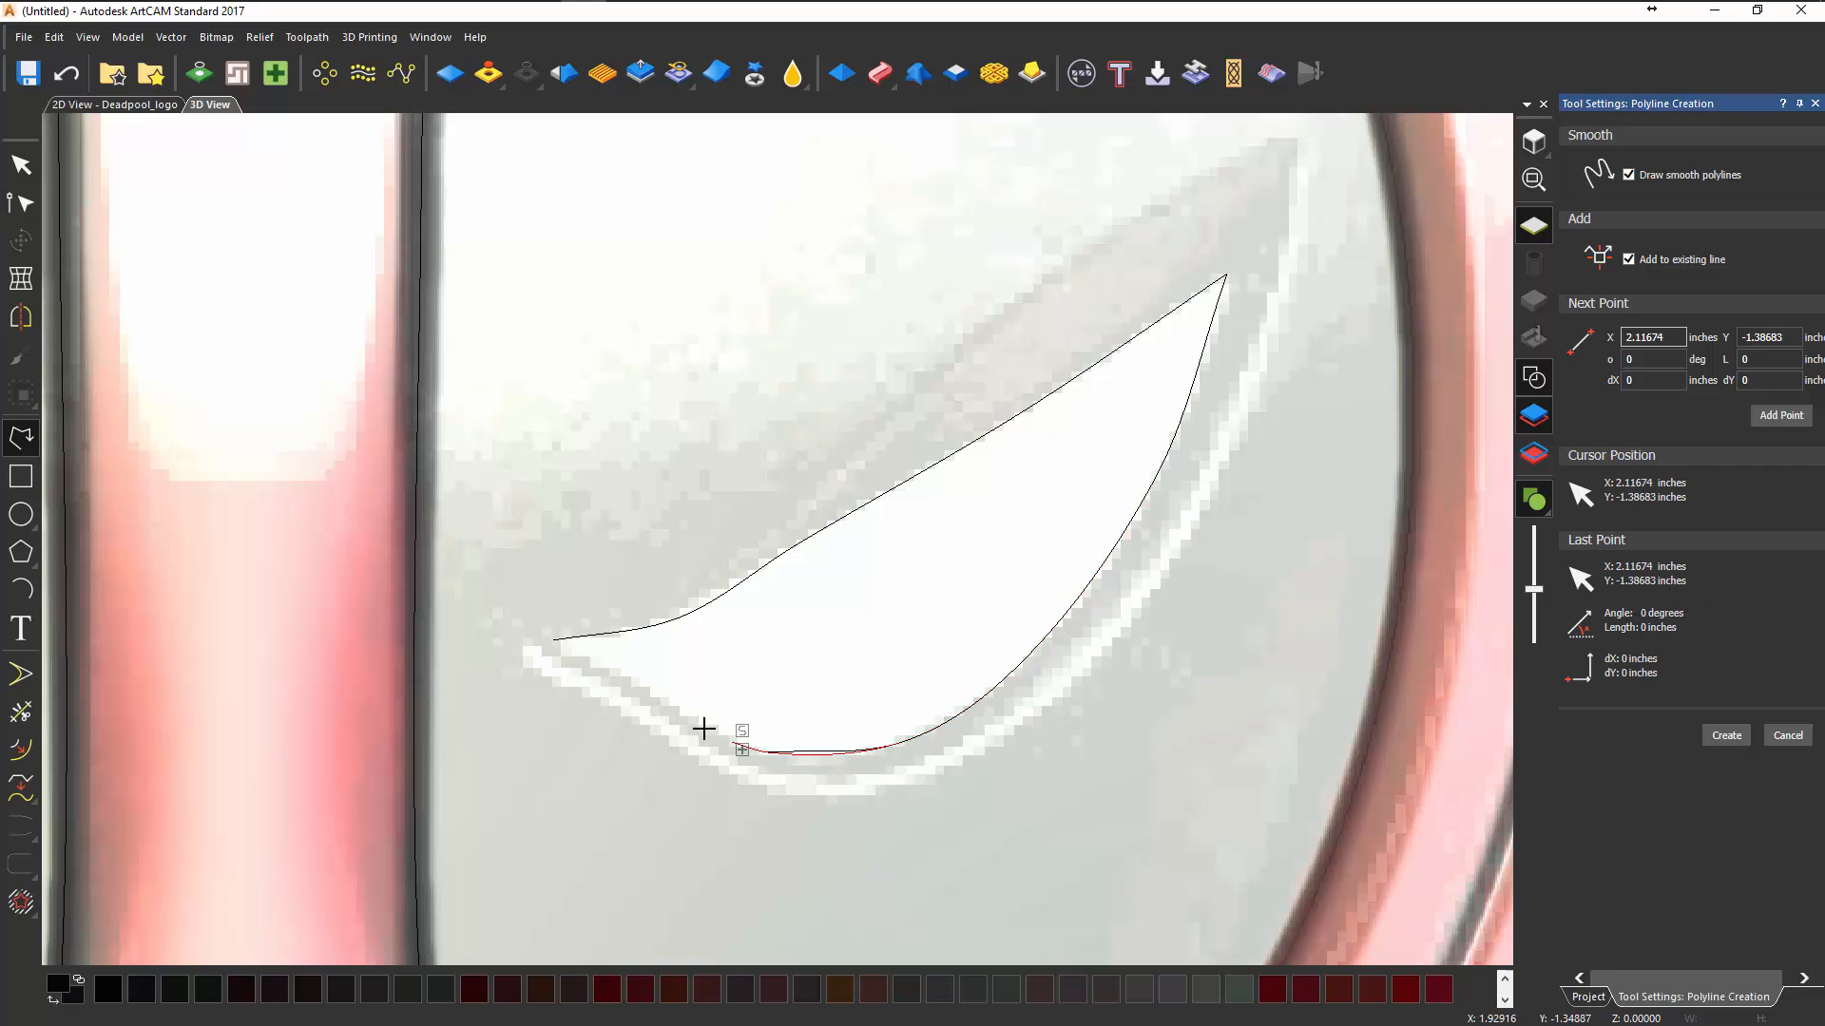
{"action": "left_click", "coordinate": [613, 670]}
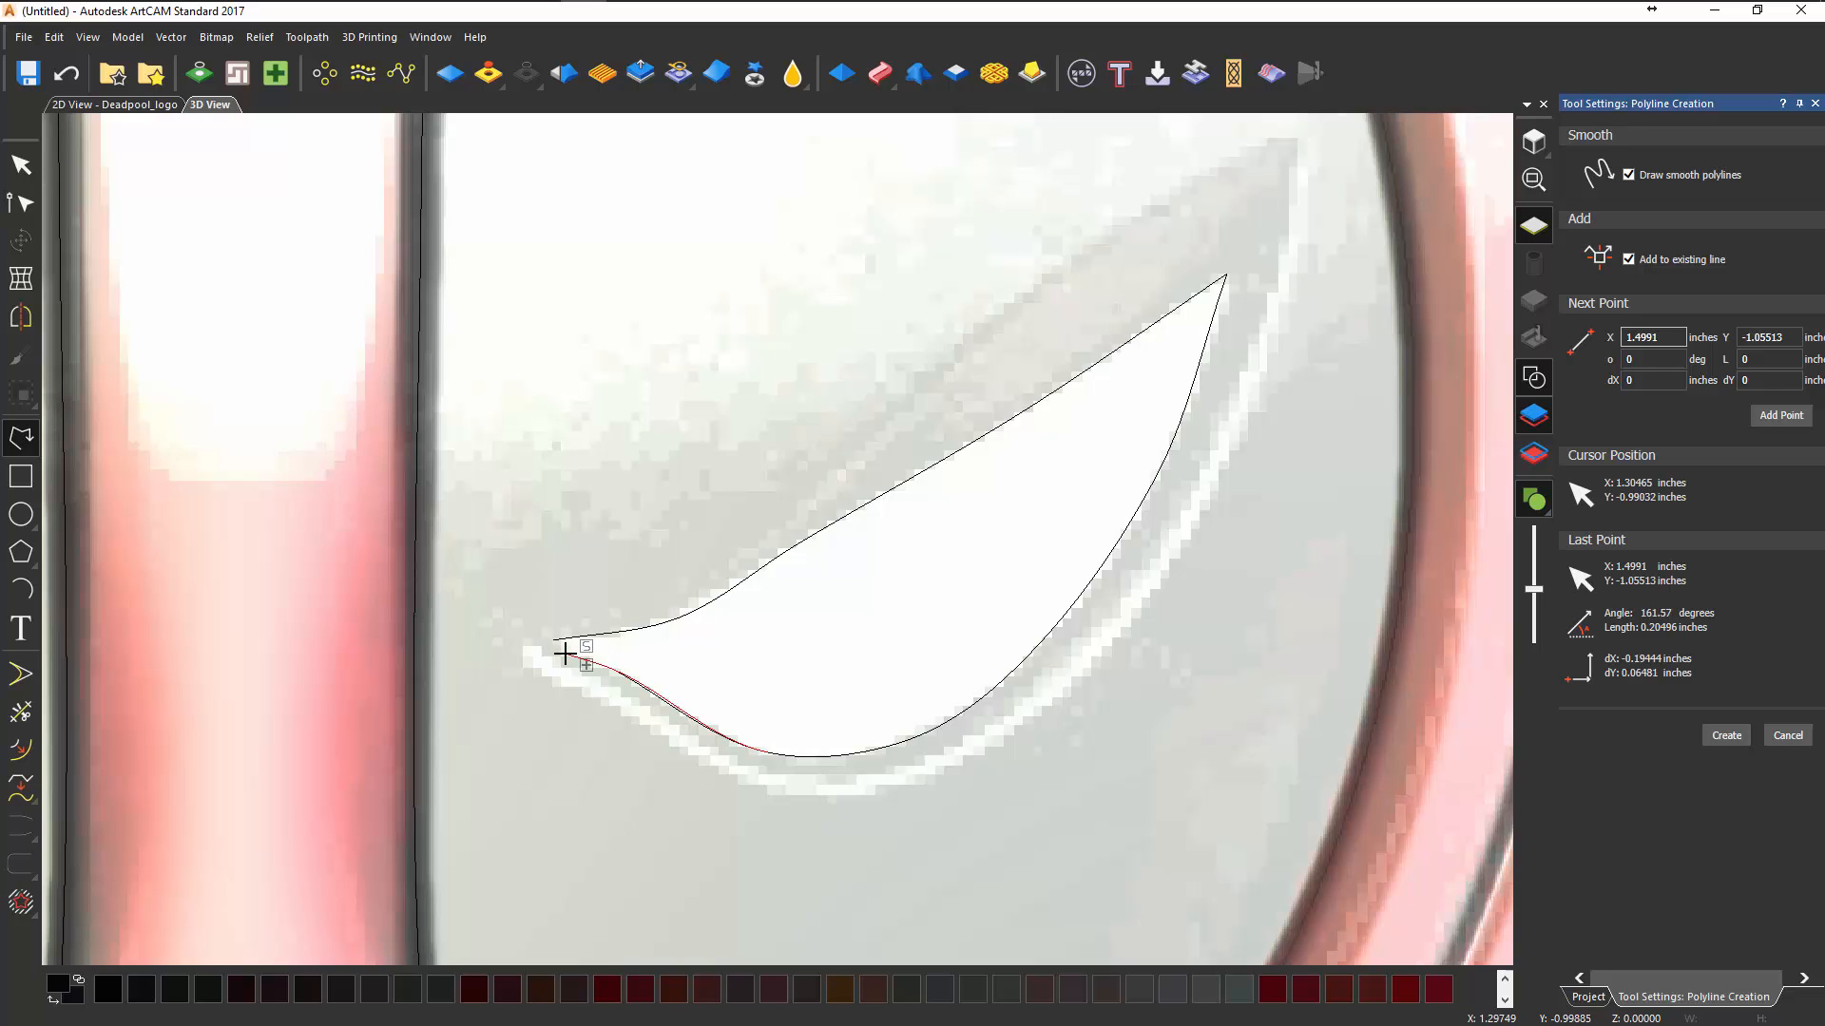
{"action": "key", "text": "s"}
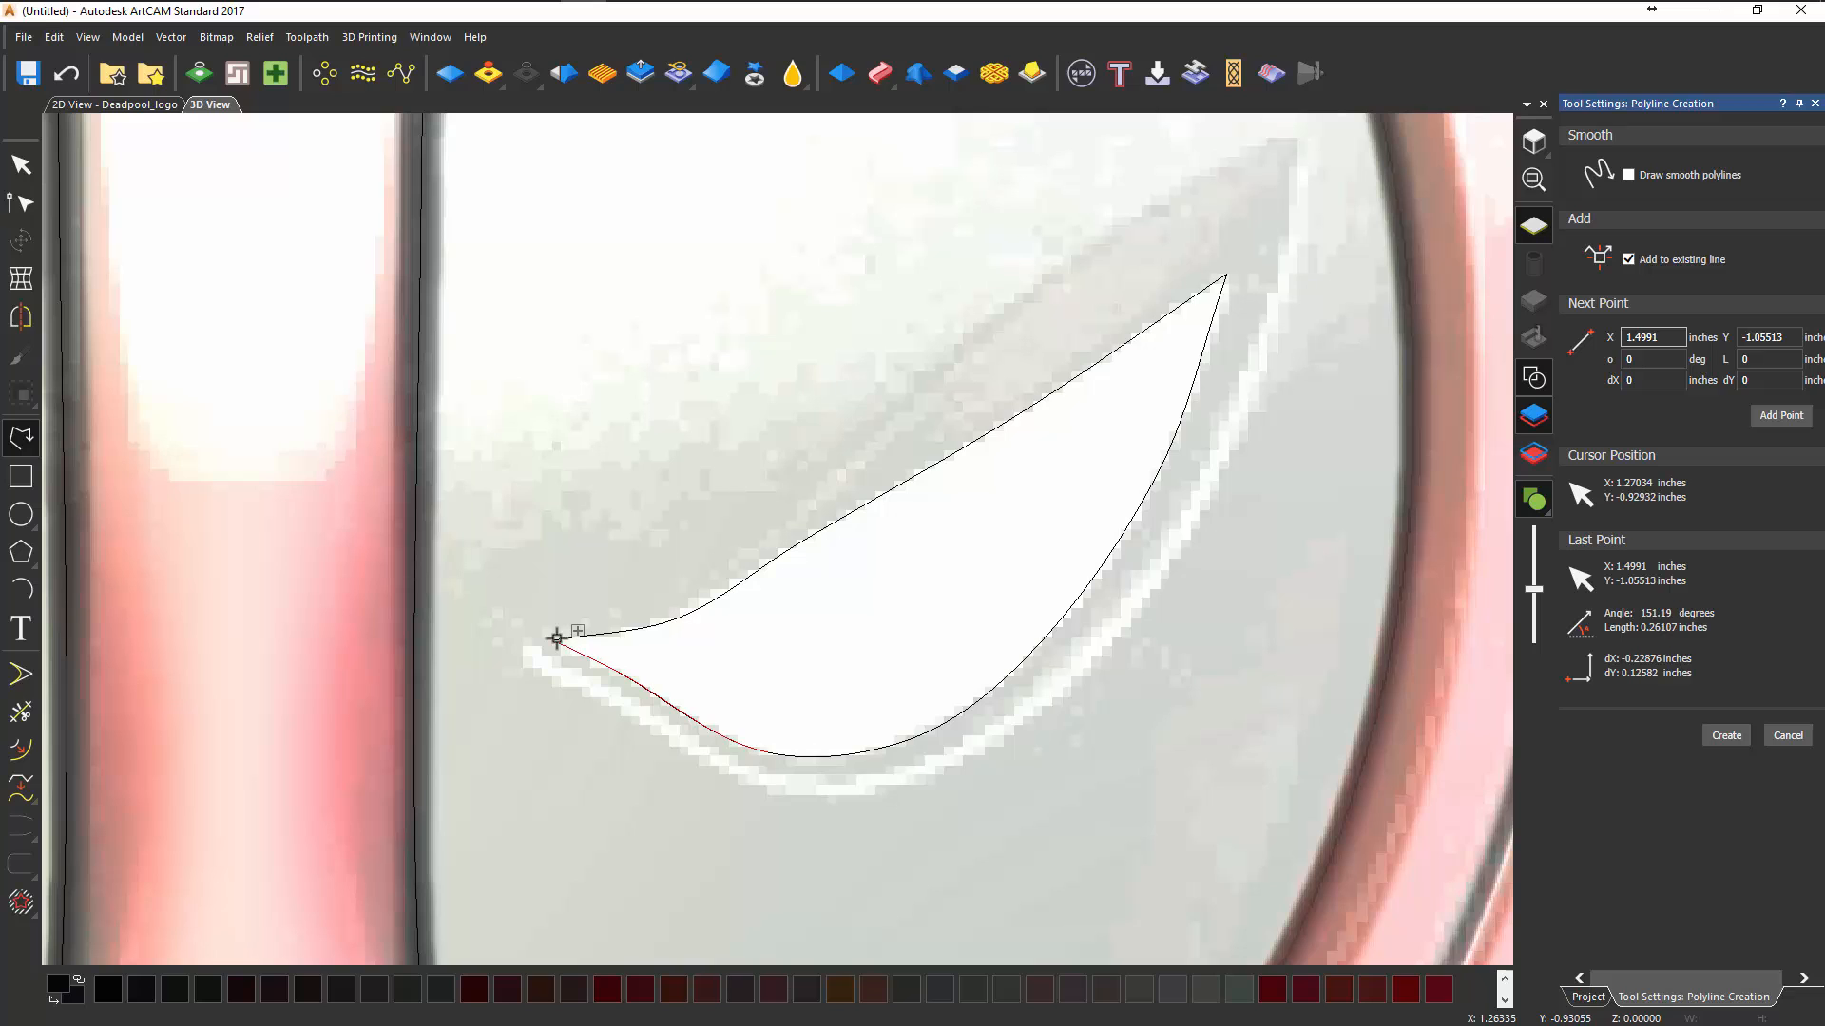
{"action": "left_click", "coordinate": [557, 639]}
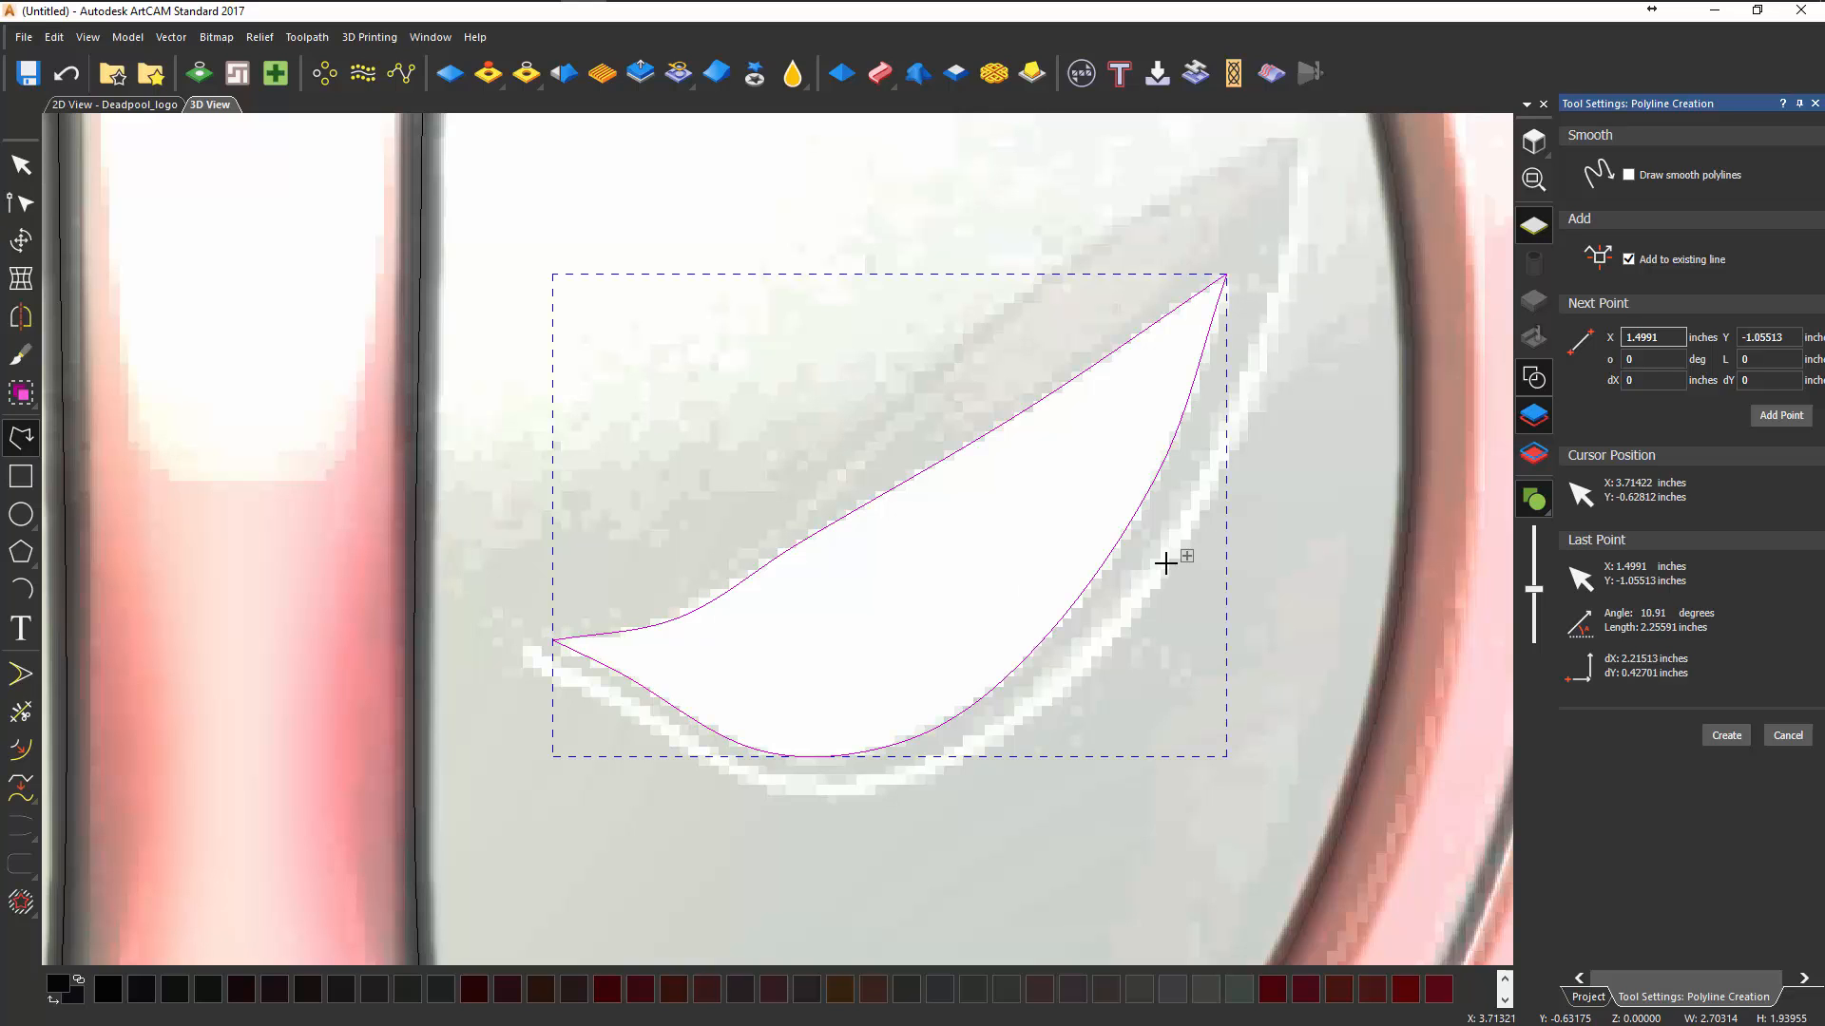
{"action": "middle_click_drag", "start_coordinate": [1127, 487], "coordinate": [1148, 503]}
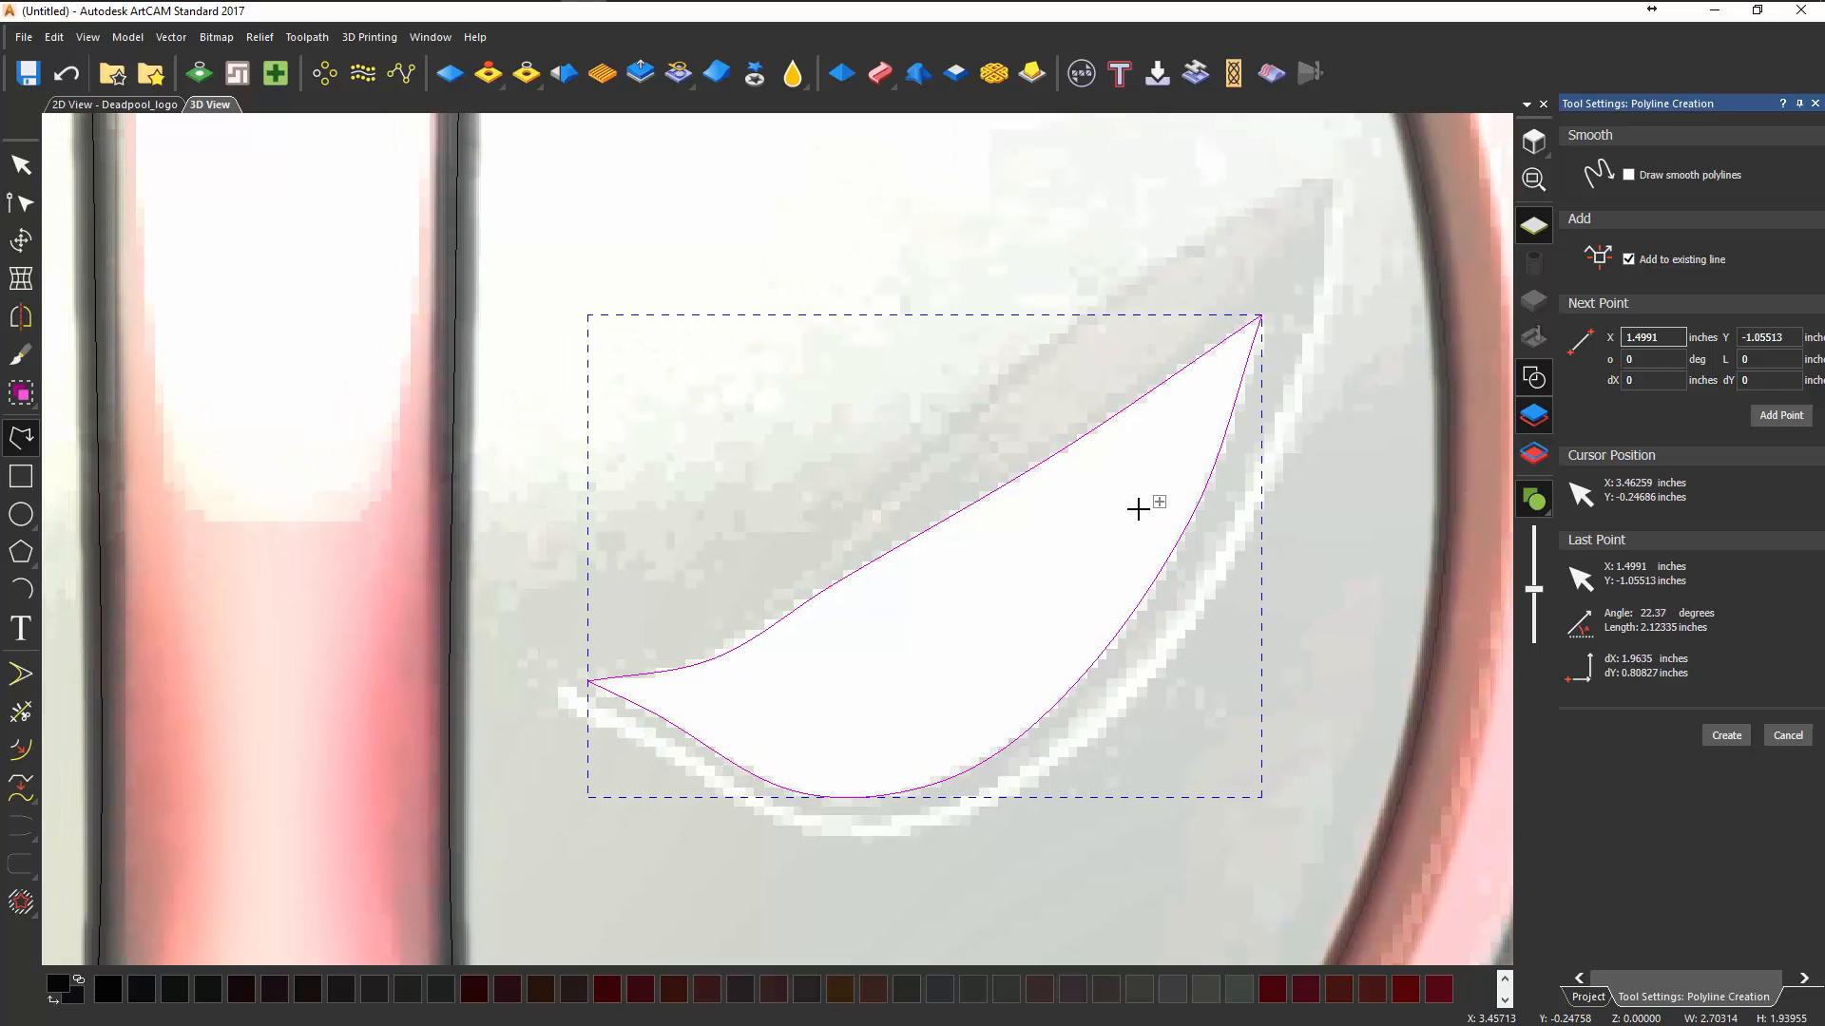
{"action": "scroll", "coordinate": [1035, 542], "scroll_direction": "down", "scroll_amount": 1}
{"action": "left_click", "coordinate": [1035, 547]}
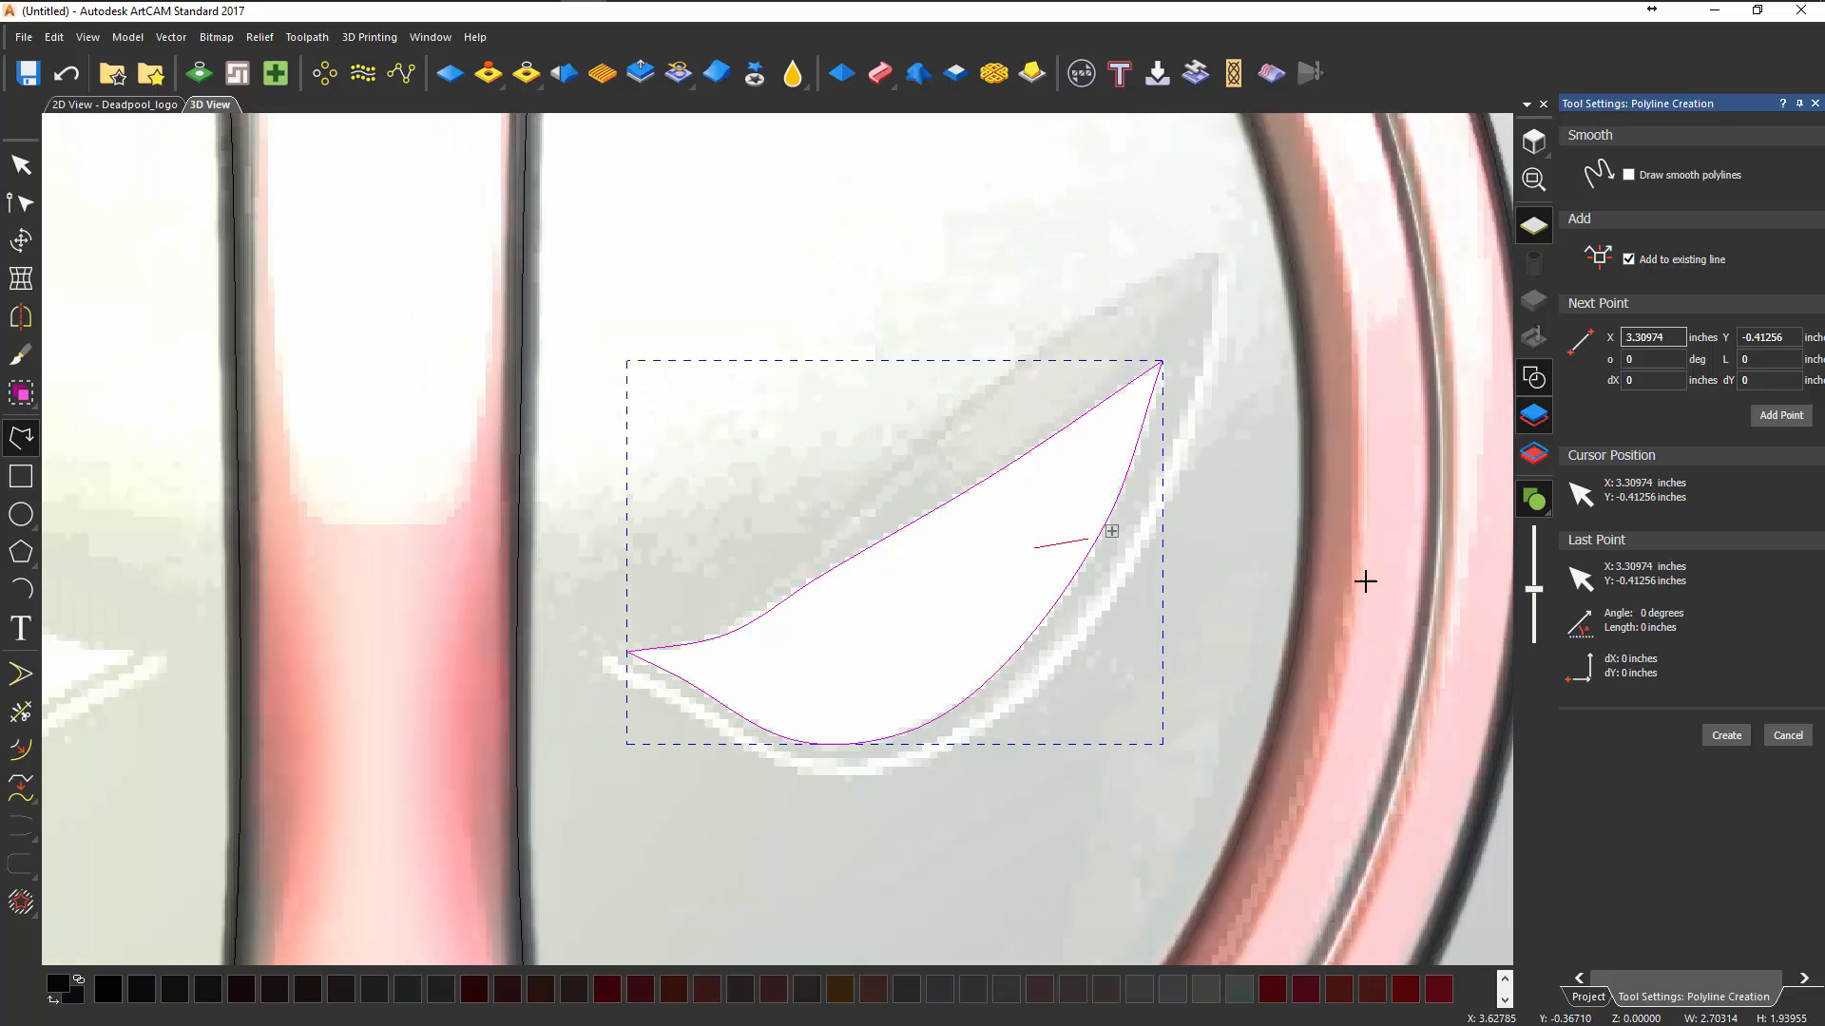
{"action": "left_click", "coordinate": [1785, 736]}
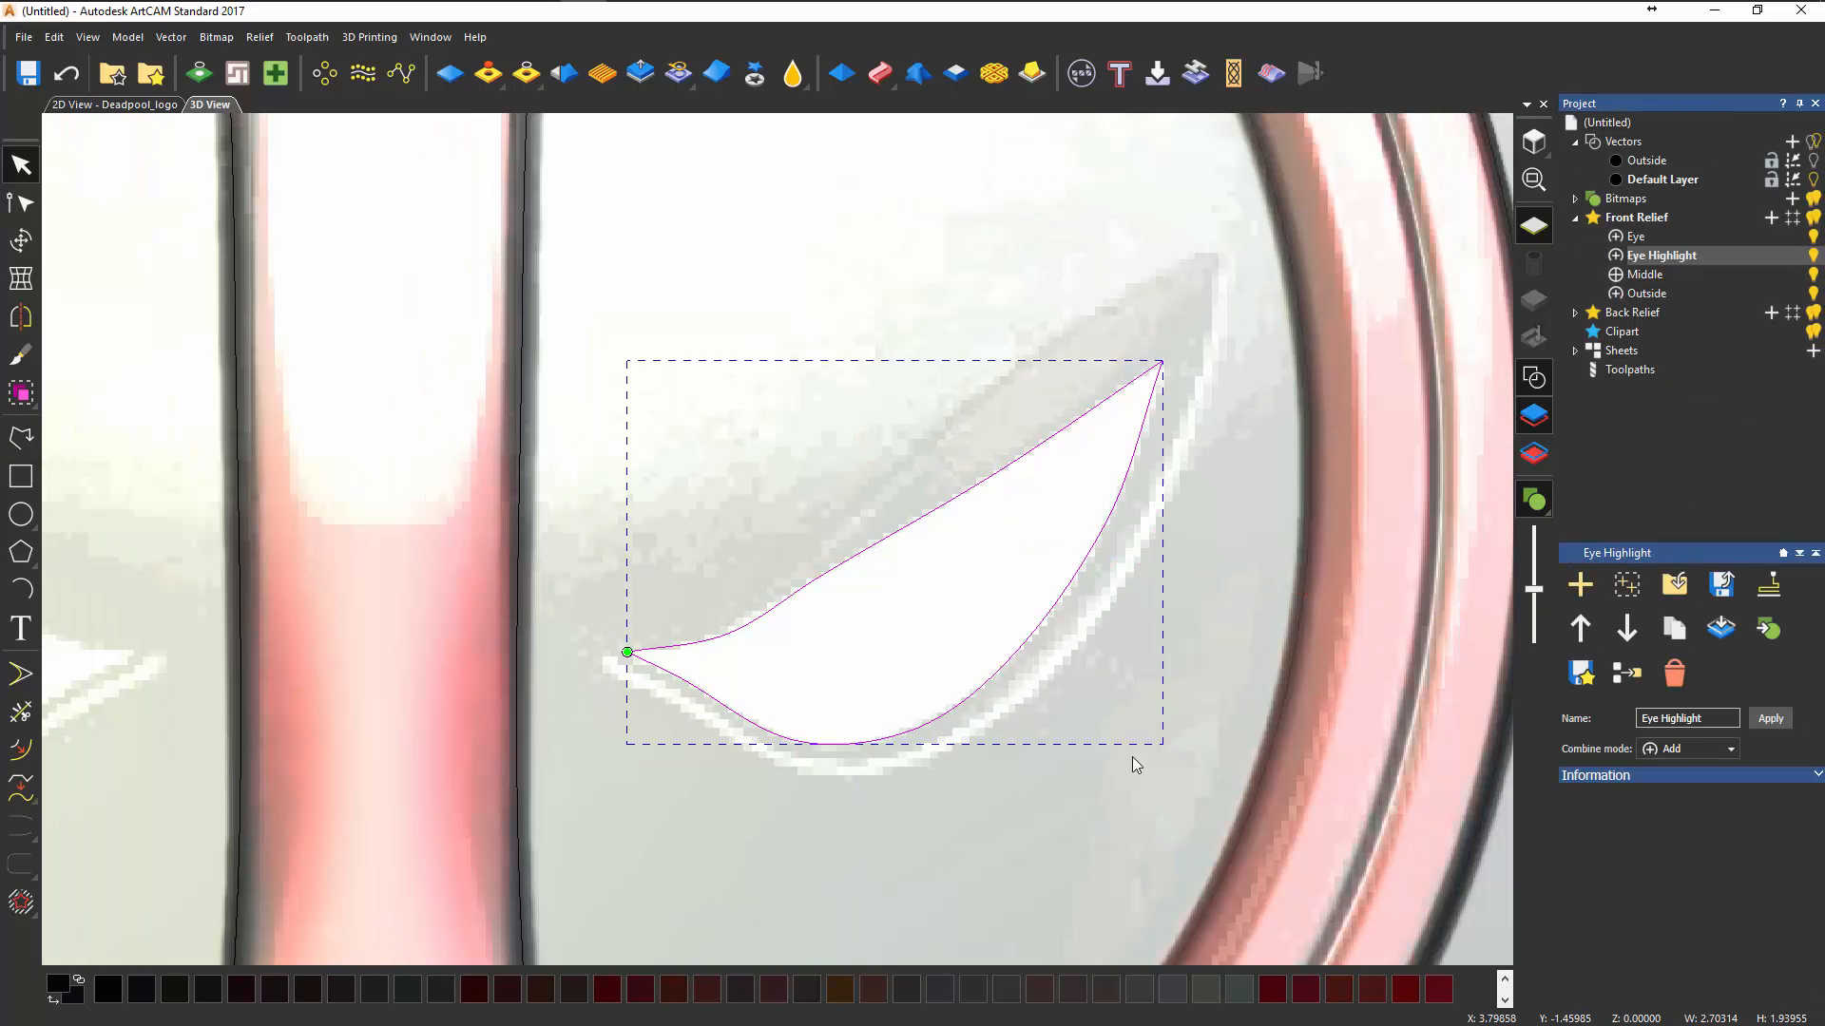
- Offset the right eye outline outwards by about 0.18 inches with sharp corners, keeping the original vector
{"action": "middle_click_drag", "start_coordinate": [819, 600], "coordinate": [913, 563]}
{"action": "left_click", "coordinate": [875, 399]}
{"action": "scroll", "coordinate": [846, 575], "scroll_direction": "down", "scroll_amount": 2}
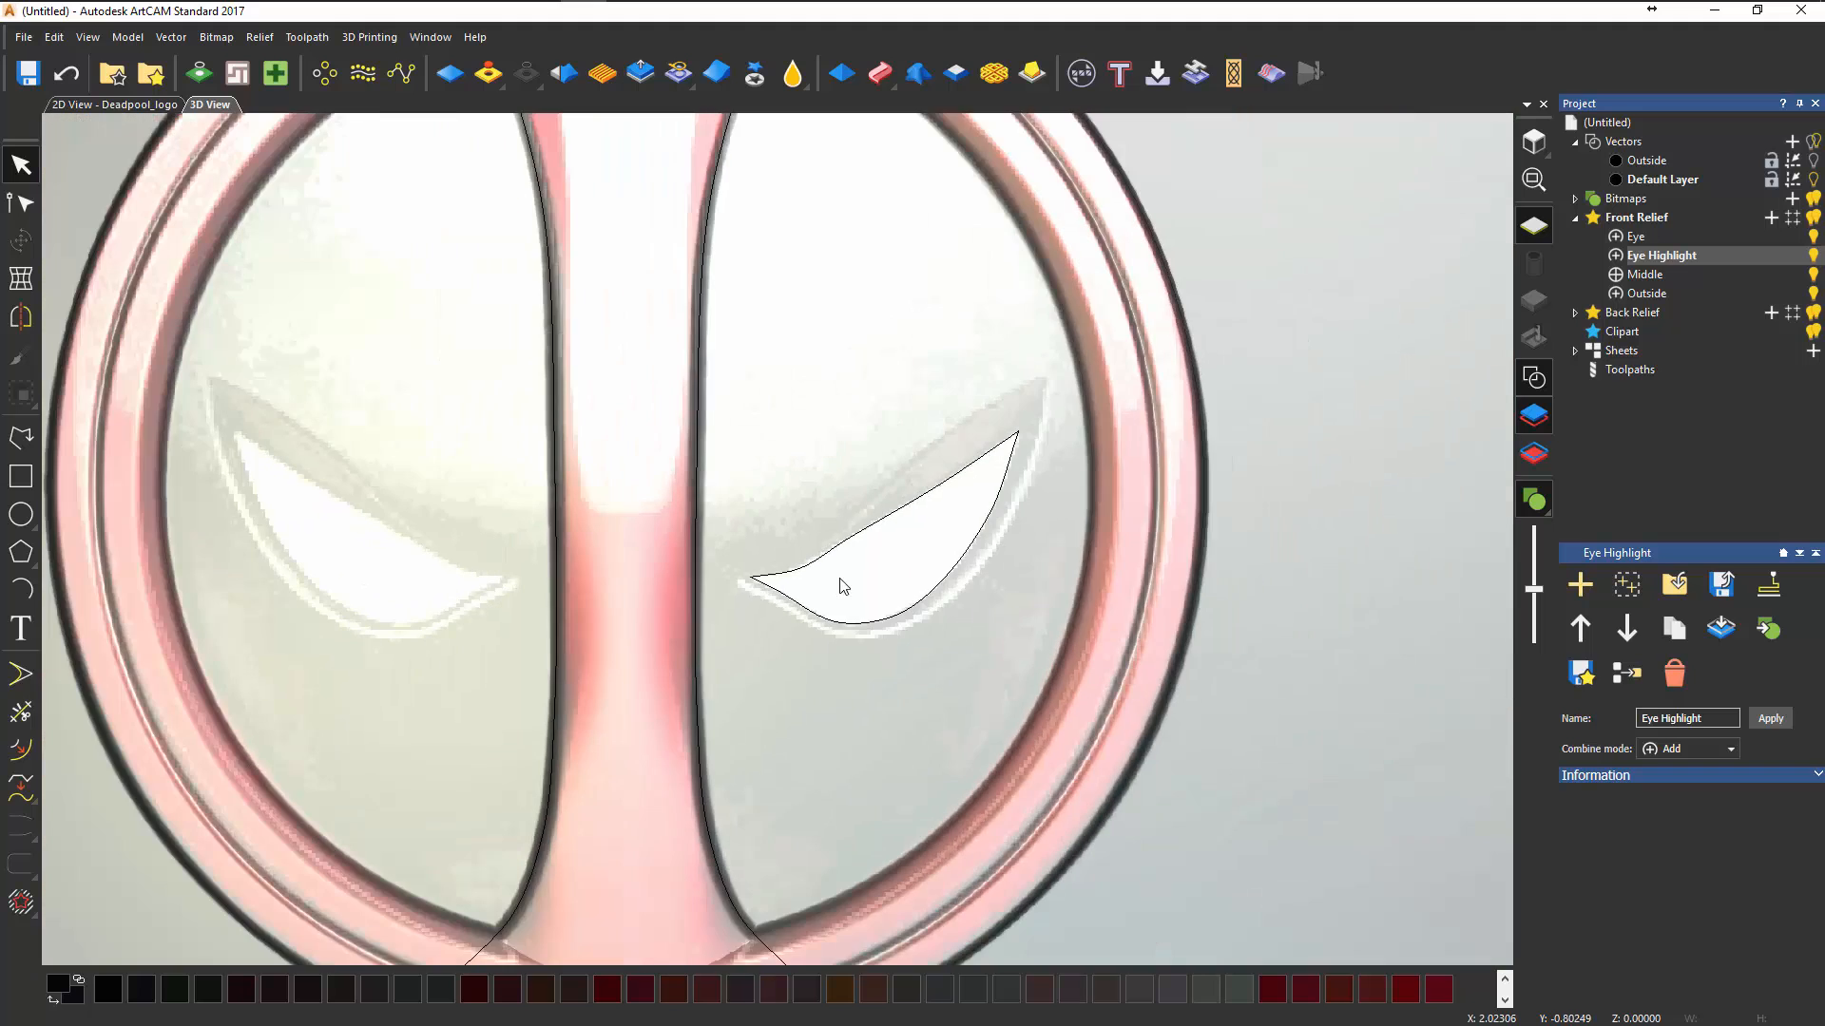
{"action": "middle_click_drag", "start_coordinate": [768, 599], "coordinate": [818, 606]}
{"action": "scroll", "coordinate": [1017, 564], "scroll_direction": "up", "scroll_amount": 2}
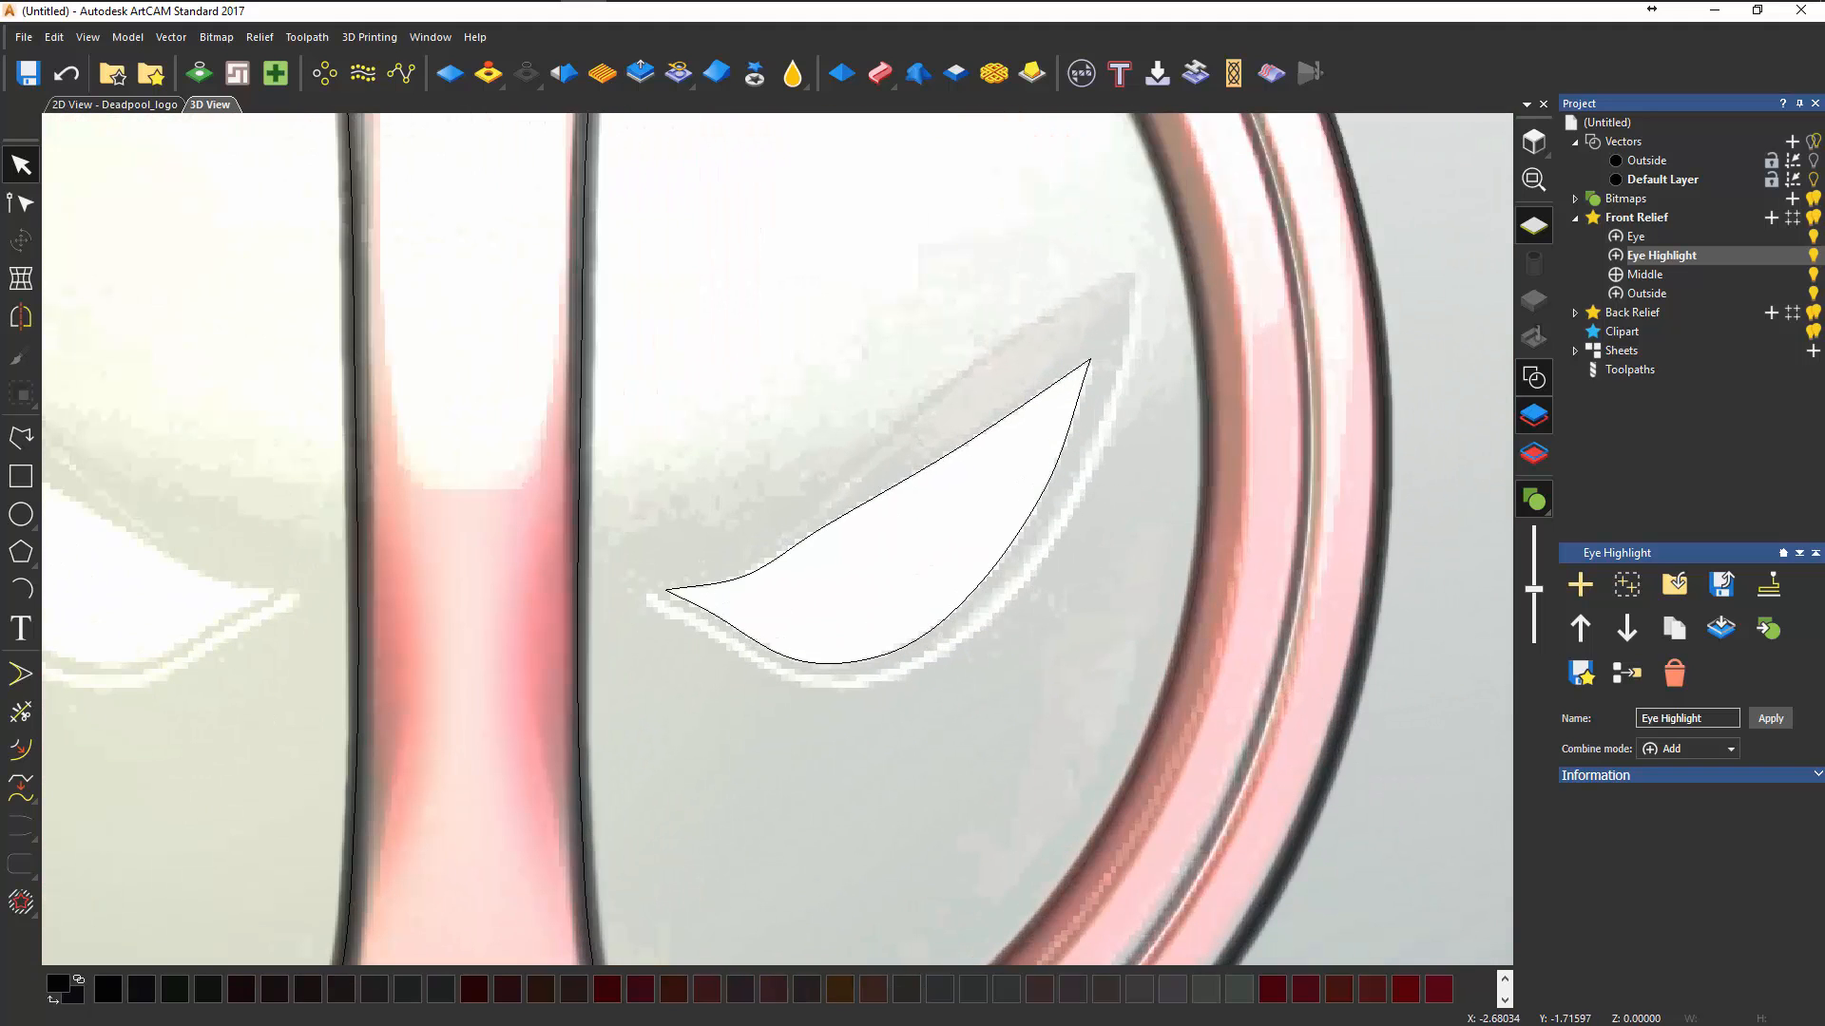
{"action": "left_click", "coordinate": [23, 750]}
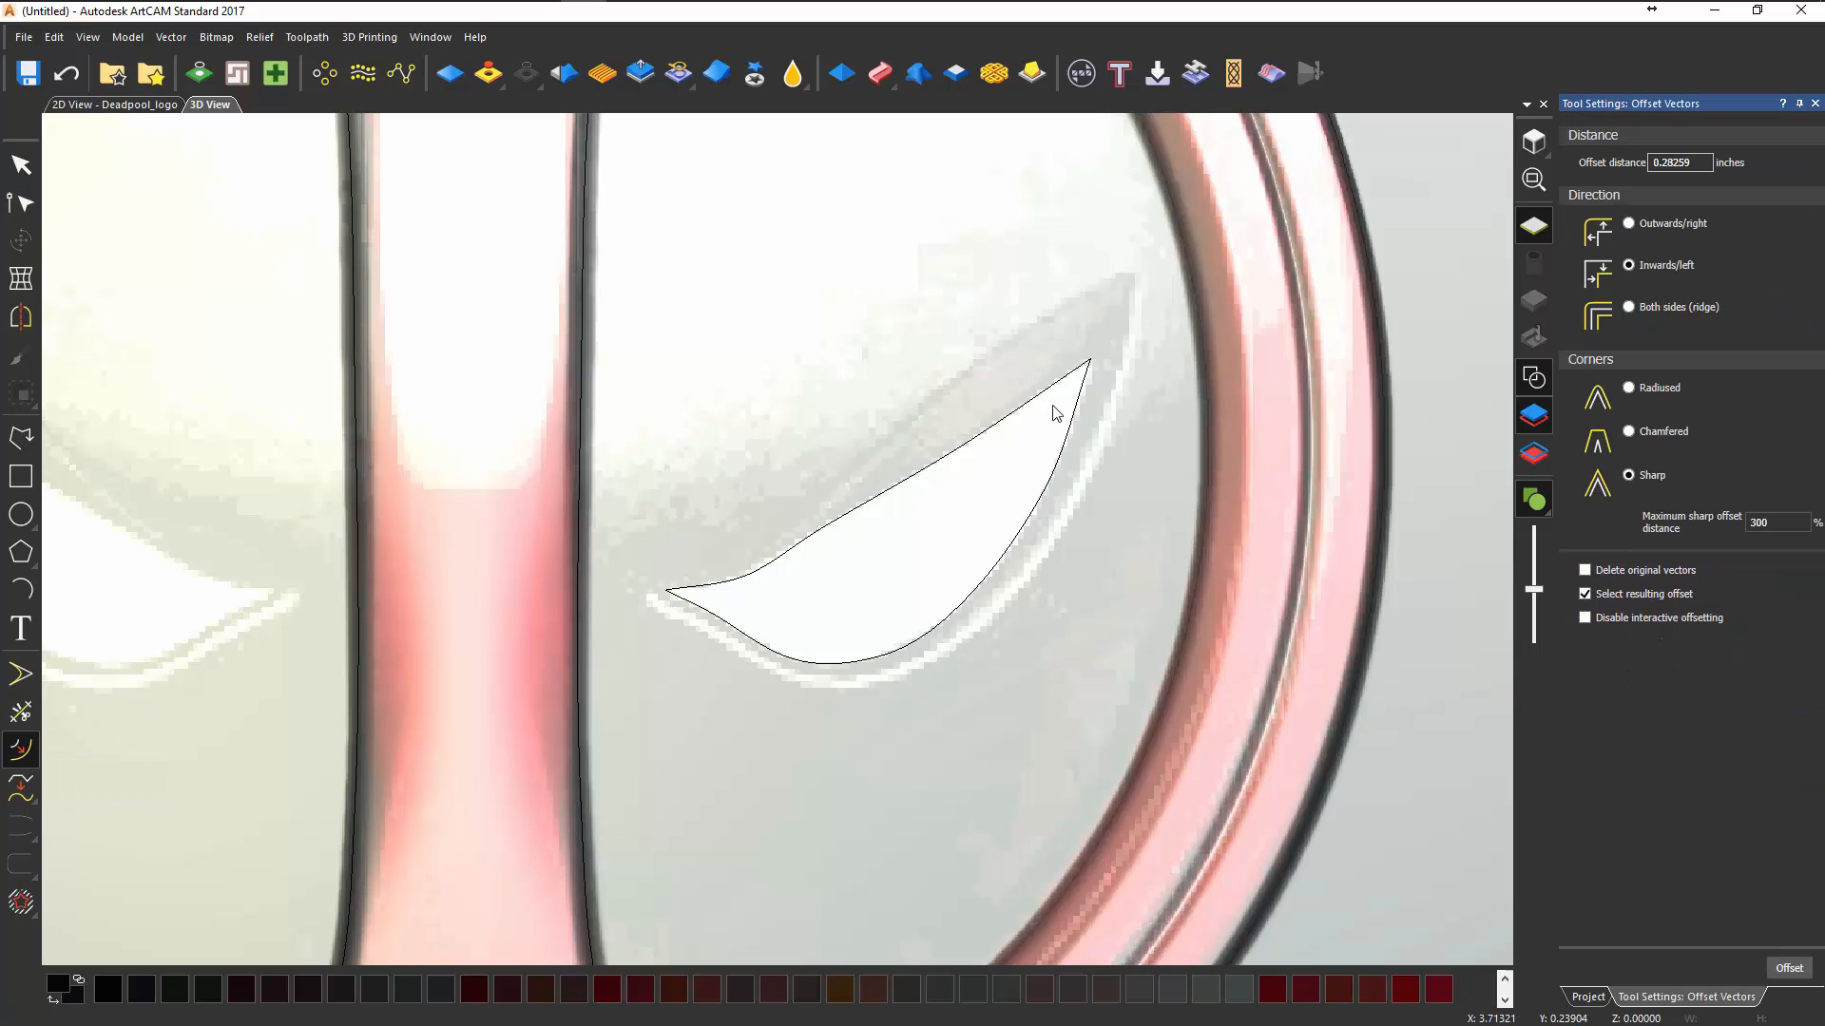
{"action": "left_click", "coordinate": [1087, 372]}
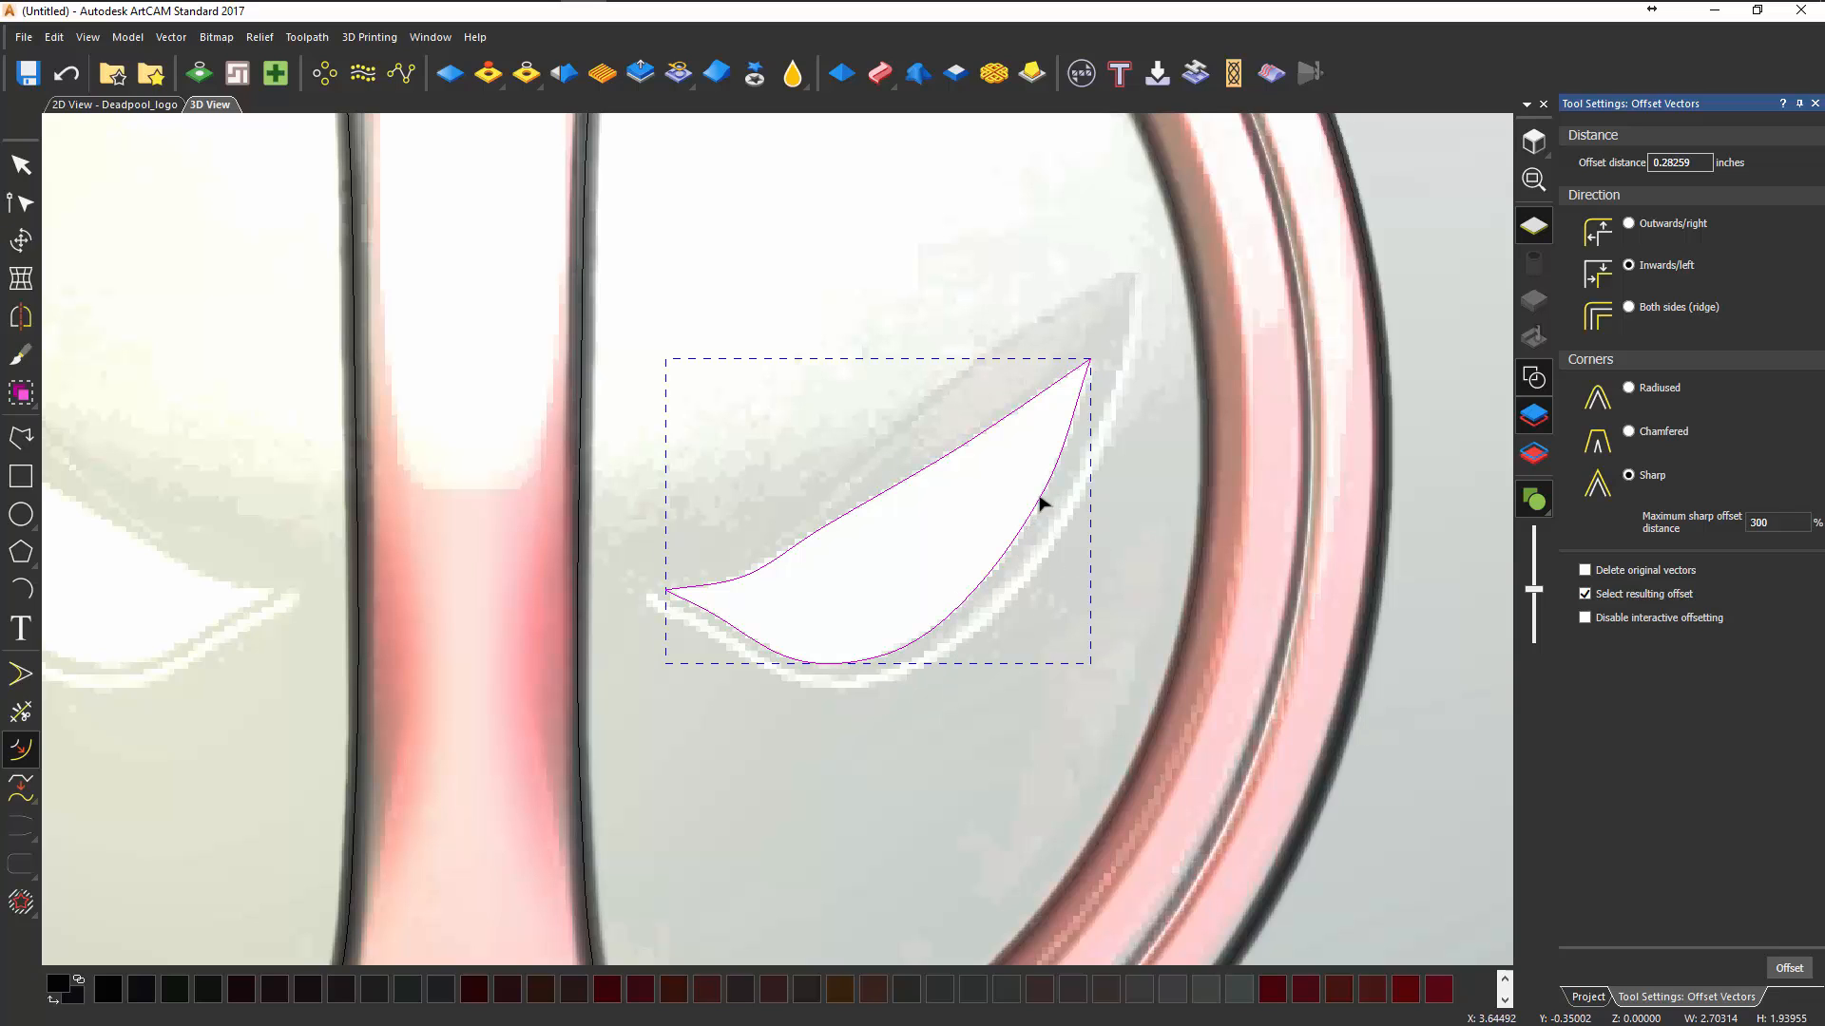
{"action": "left_click_drag", "start_coordinate": [1041, 504], "coordinate": [1072, 497]}
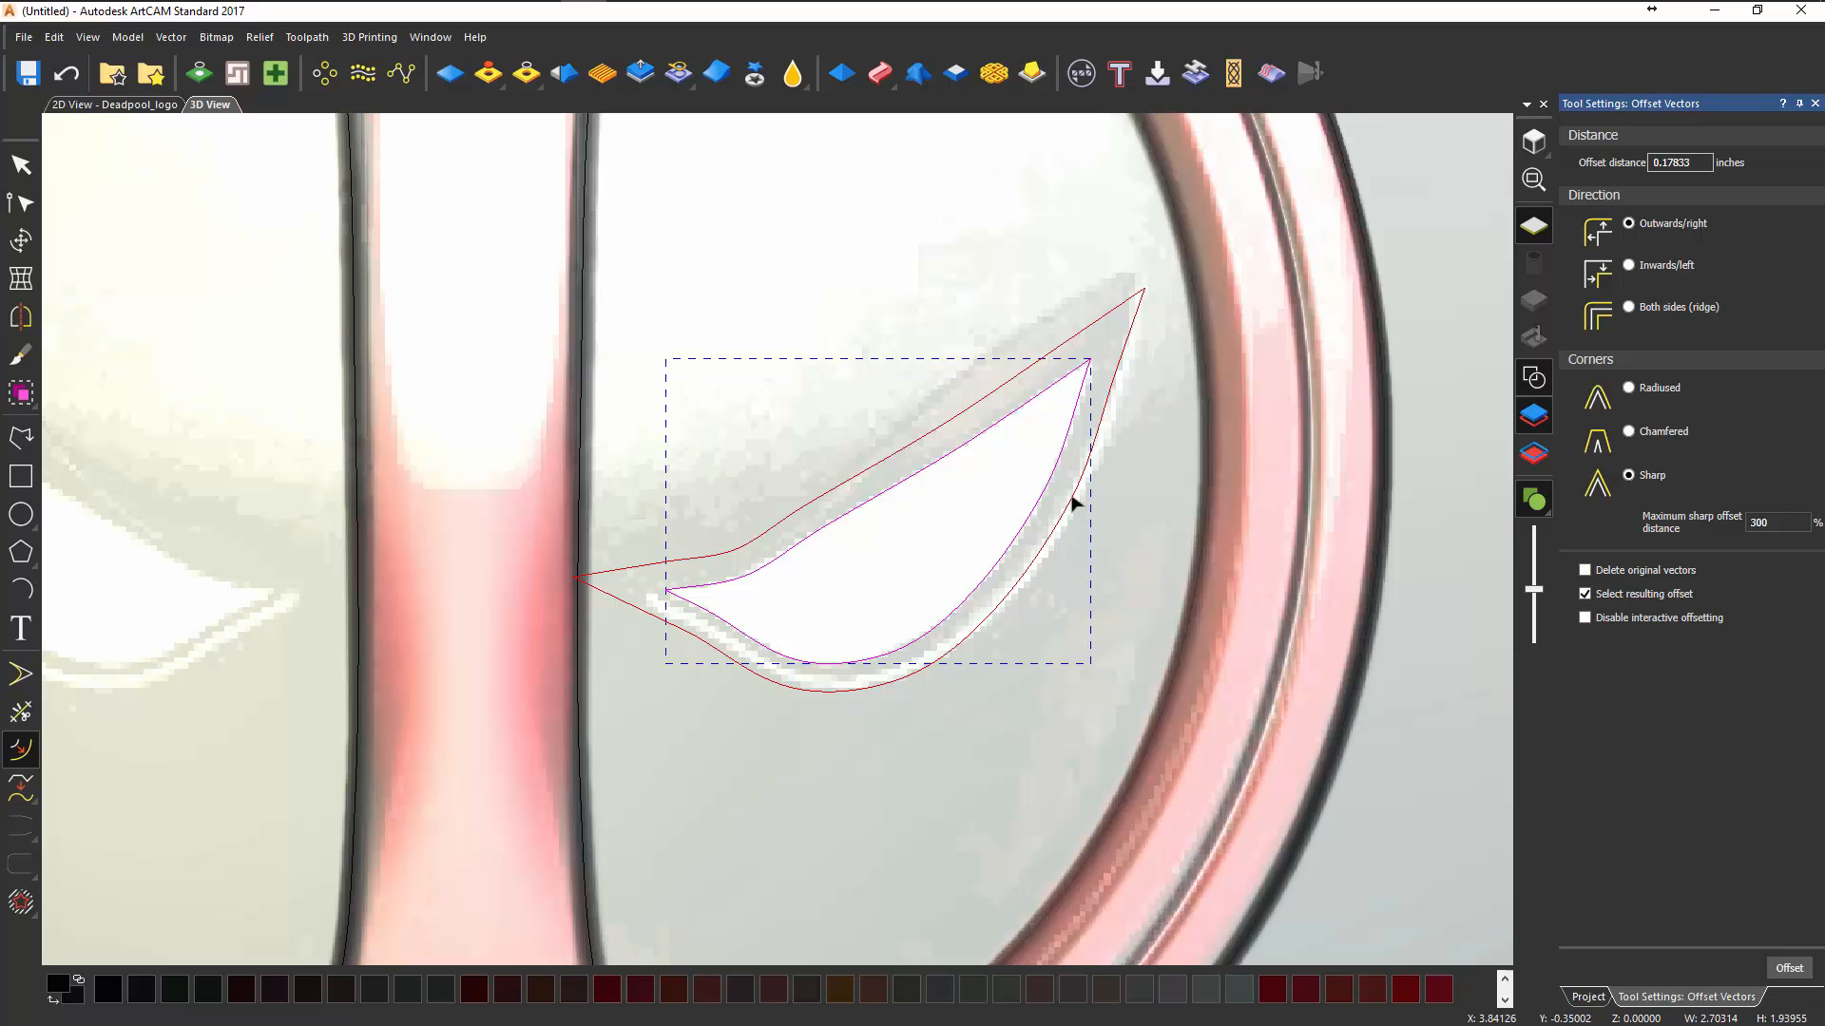
{"action": "left_click_drag", "start_coordinate": [1071, 501], "coordinate": [1072, 501]}
{"action": "left_click", "coordinate": [1815, 104]}
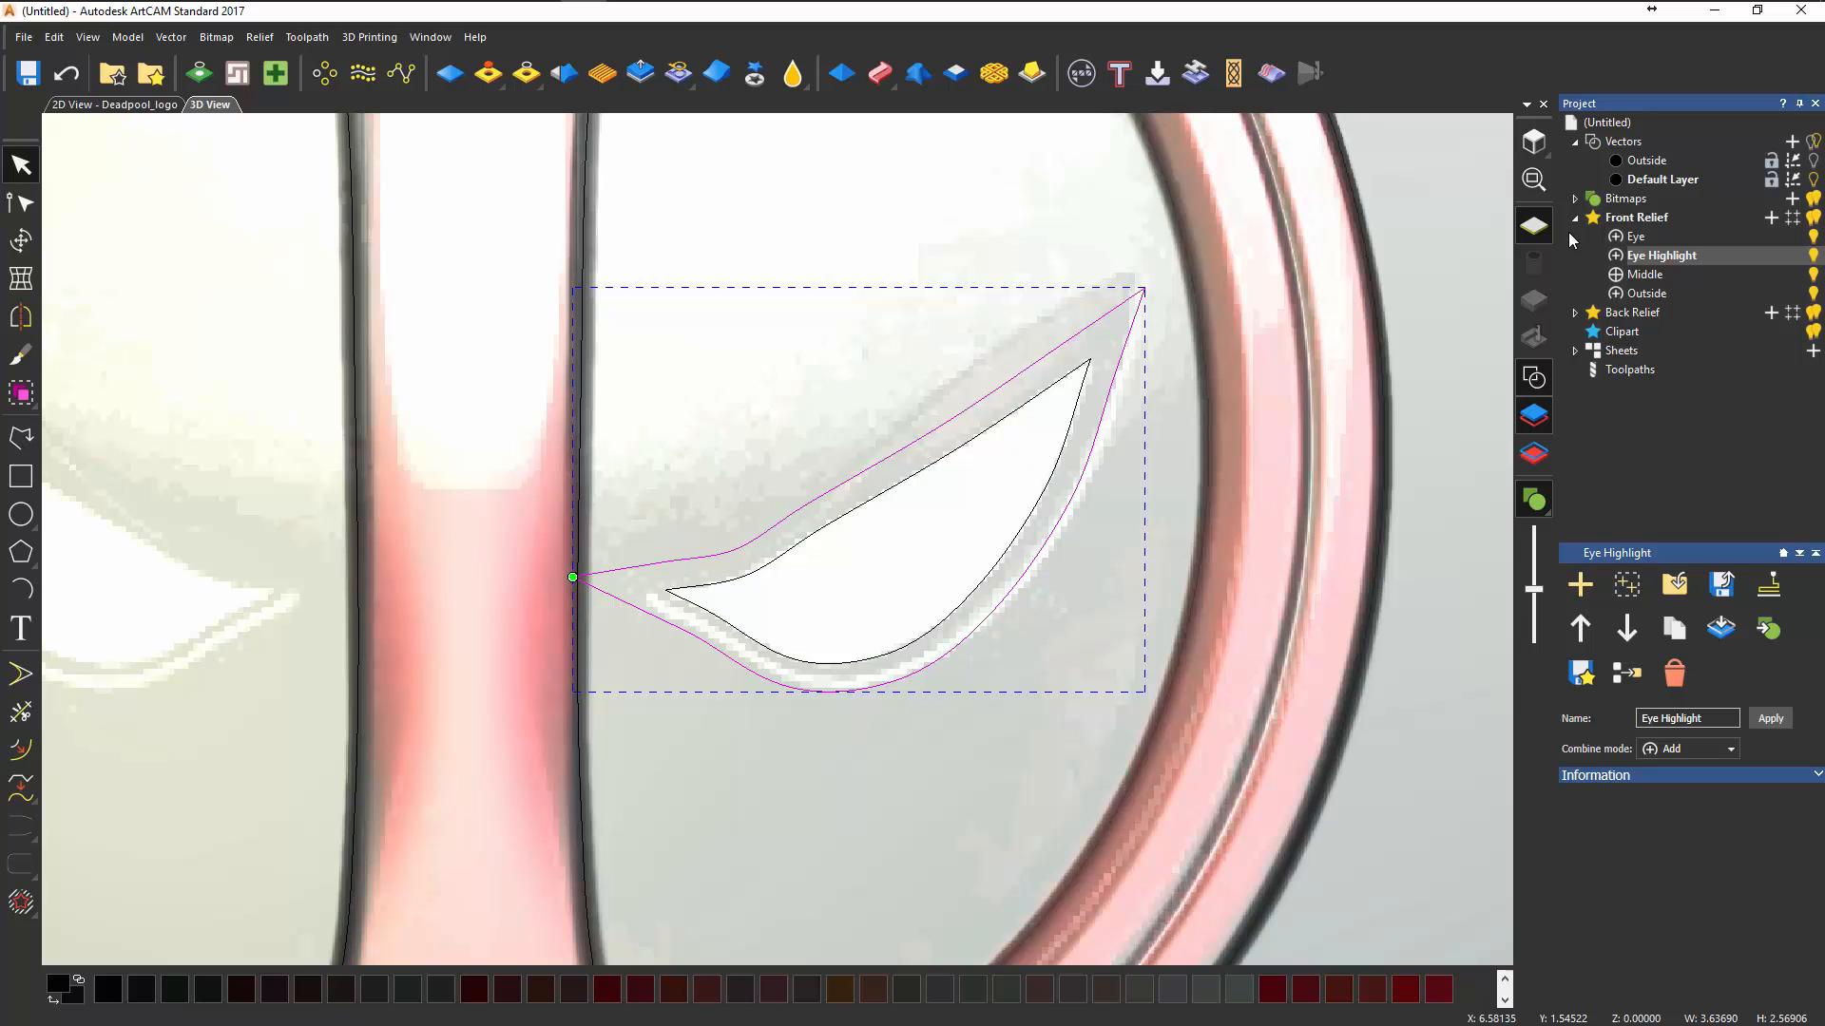
- Edit the offset eye outline's nodes, raising the outer half of its upper edge to follow the dark brow shadow
{"action": "left_click", "coordinate": [36, 204]}
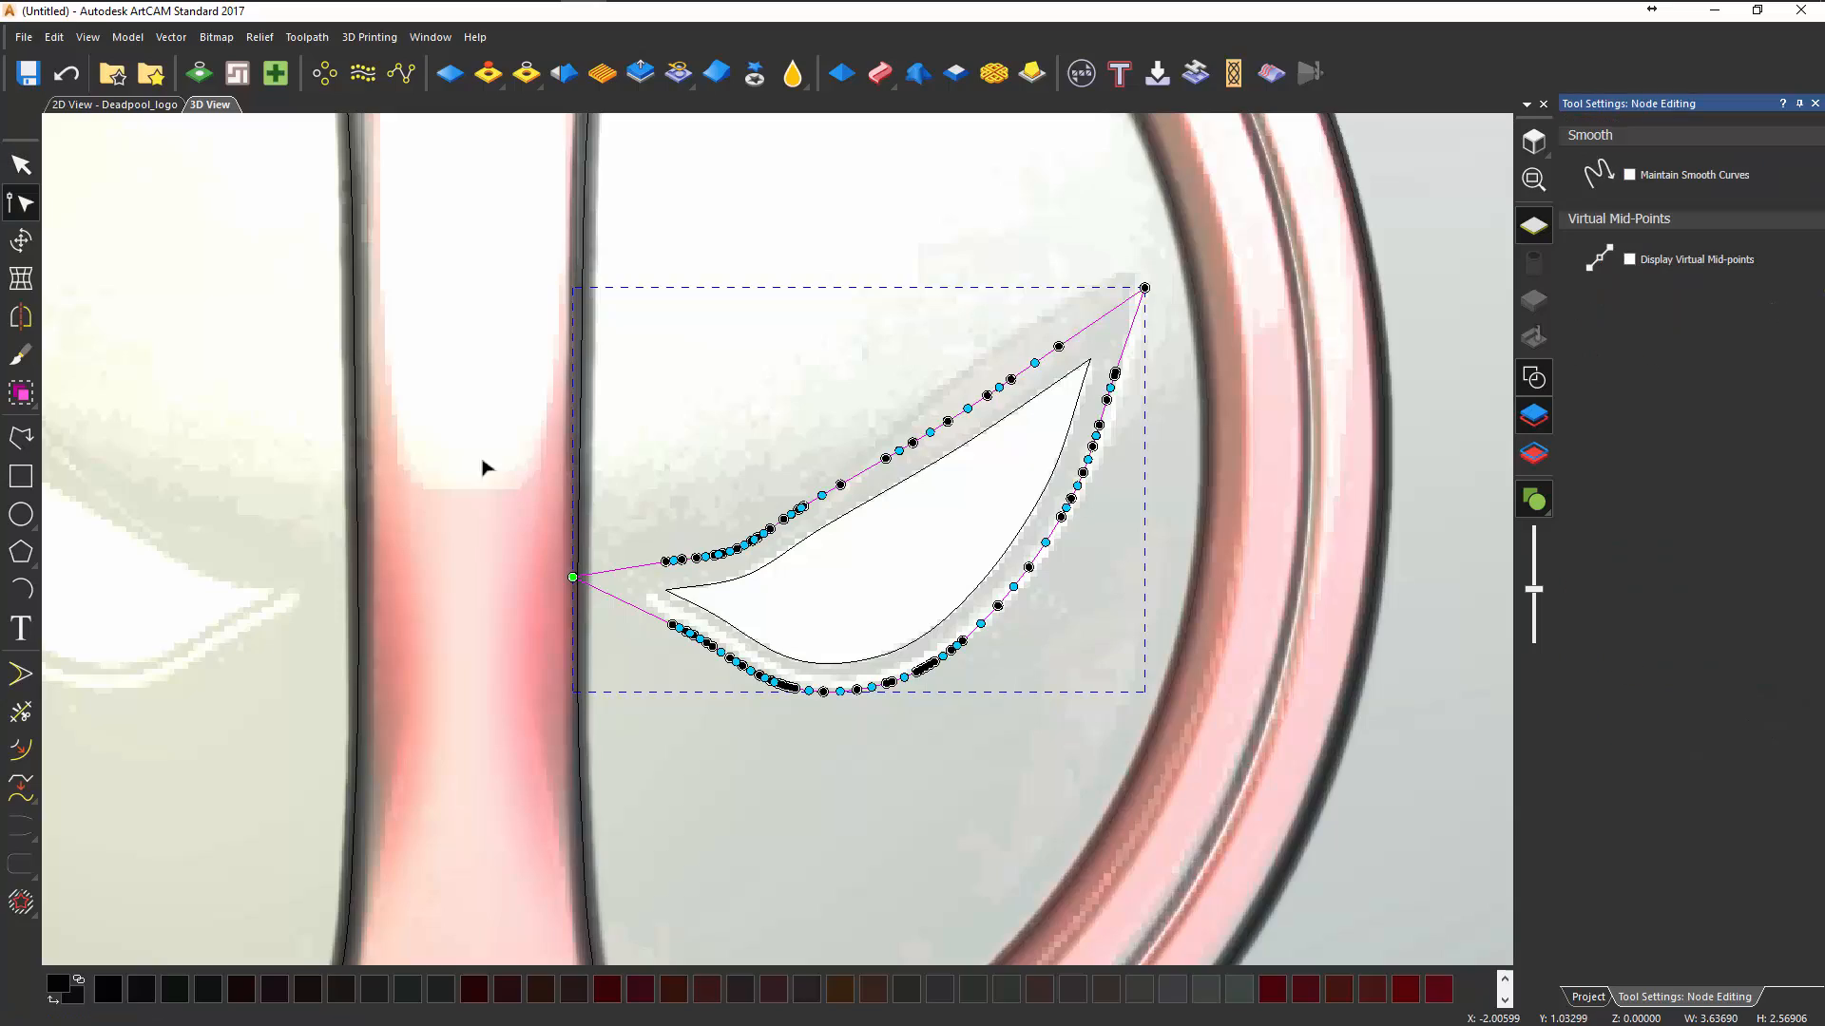
{"action": "scroll", "coordinate": [1118, 735], "scroll_direction": "up", "scroll_amount": 1}
{"action": "middle_click_drag", "start_coordinate": [1118, 735], "coordinate": [1094, 691]}
{"action": "scroll", "coordinate": [1094, 691], "scroll_direction": "down", "scroll_amount": 1}
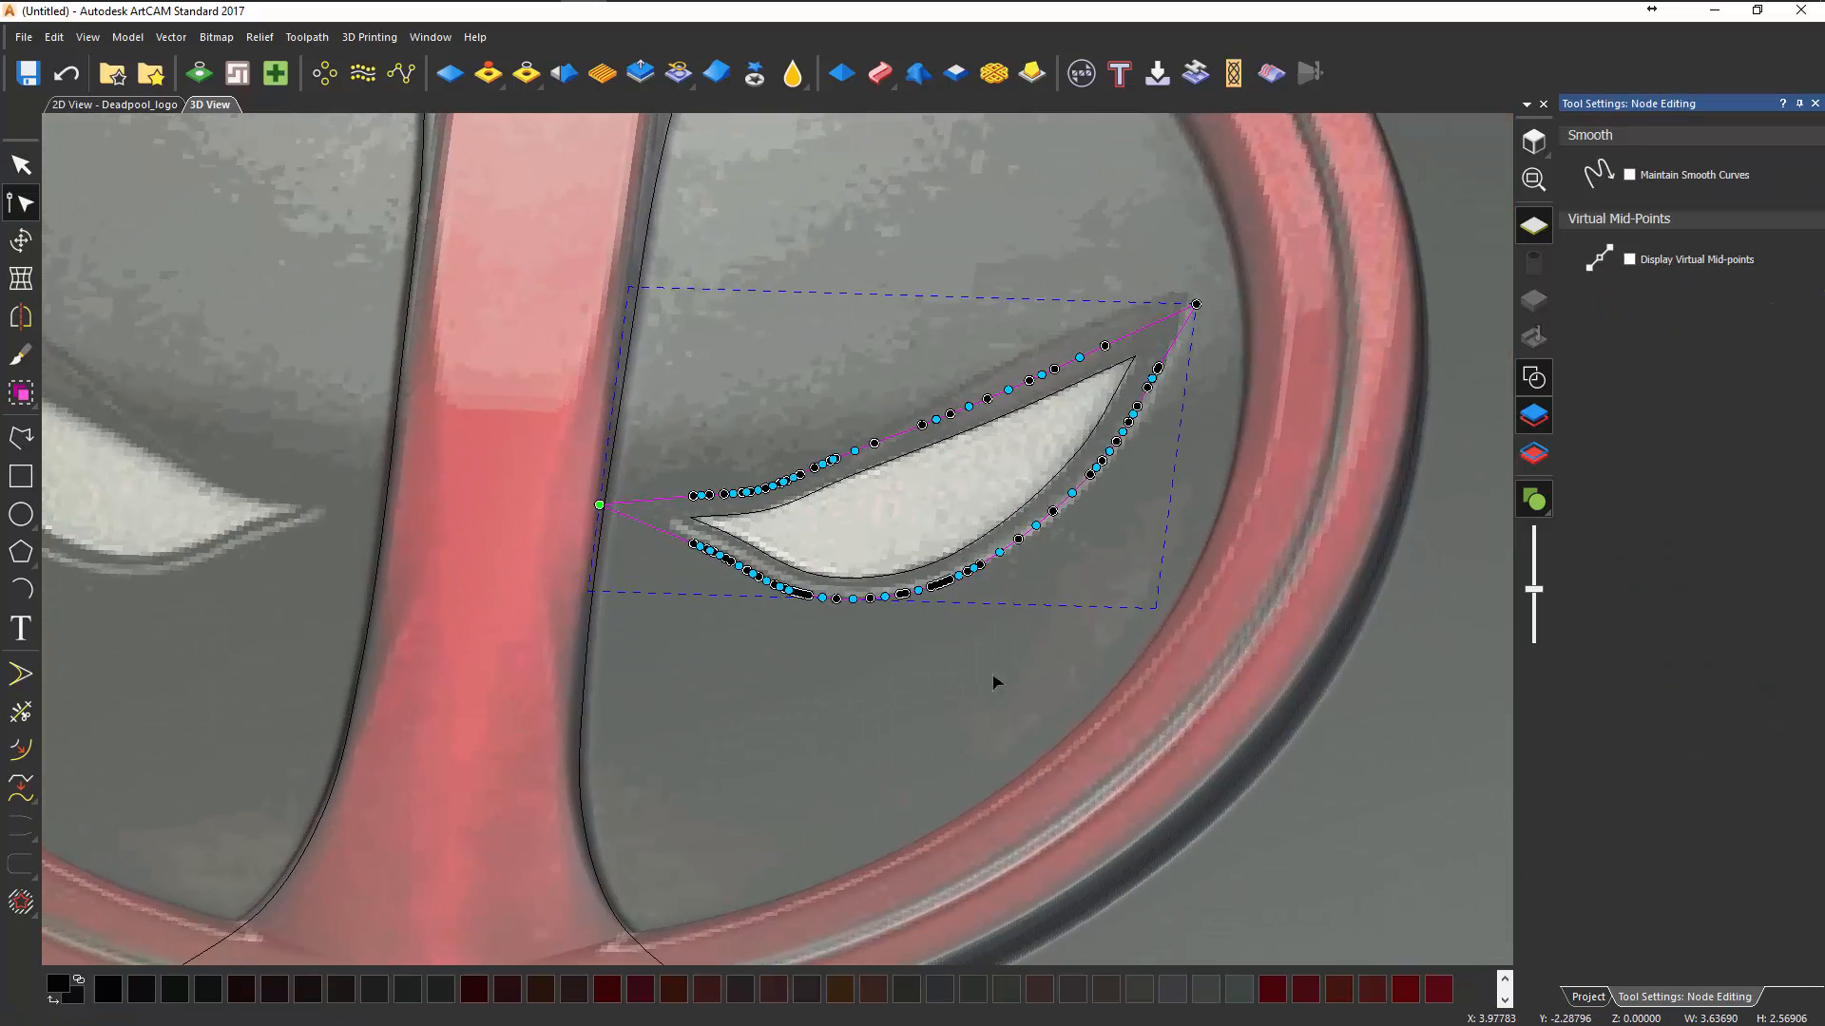
{"action": "scroll", "coordinate": [992, 671], "scroll_direction": "up", "scroll_amount": 1}
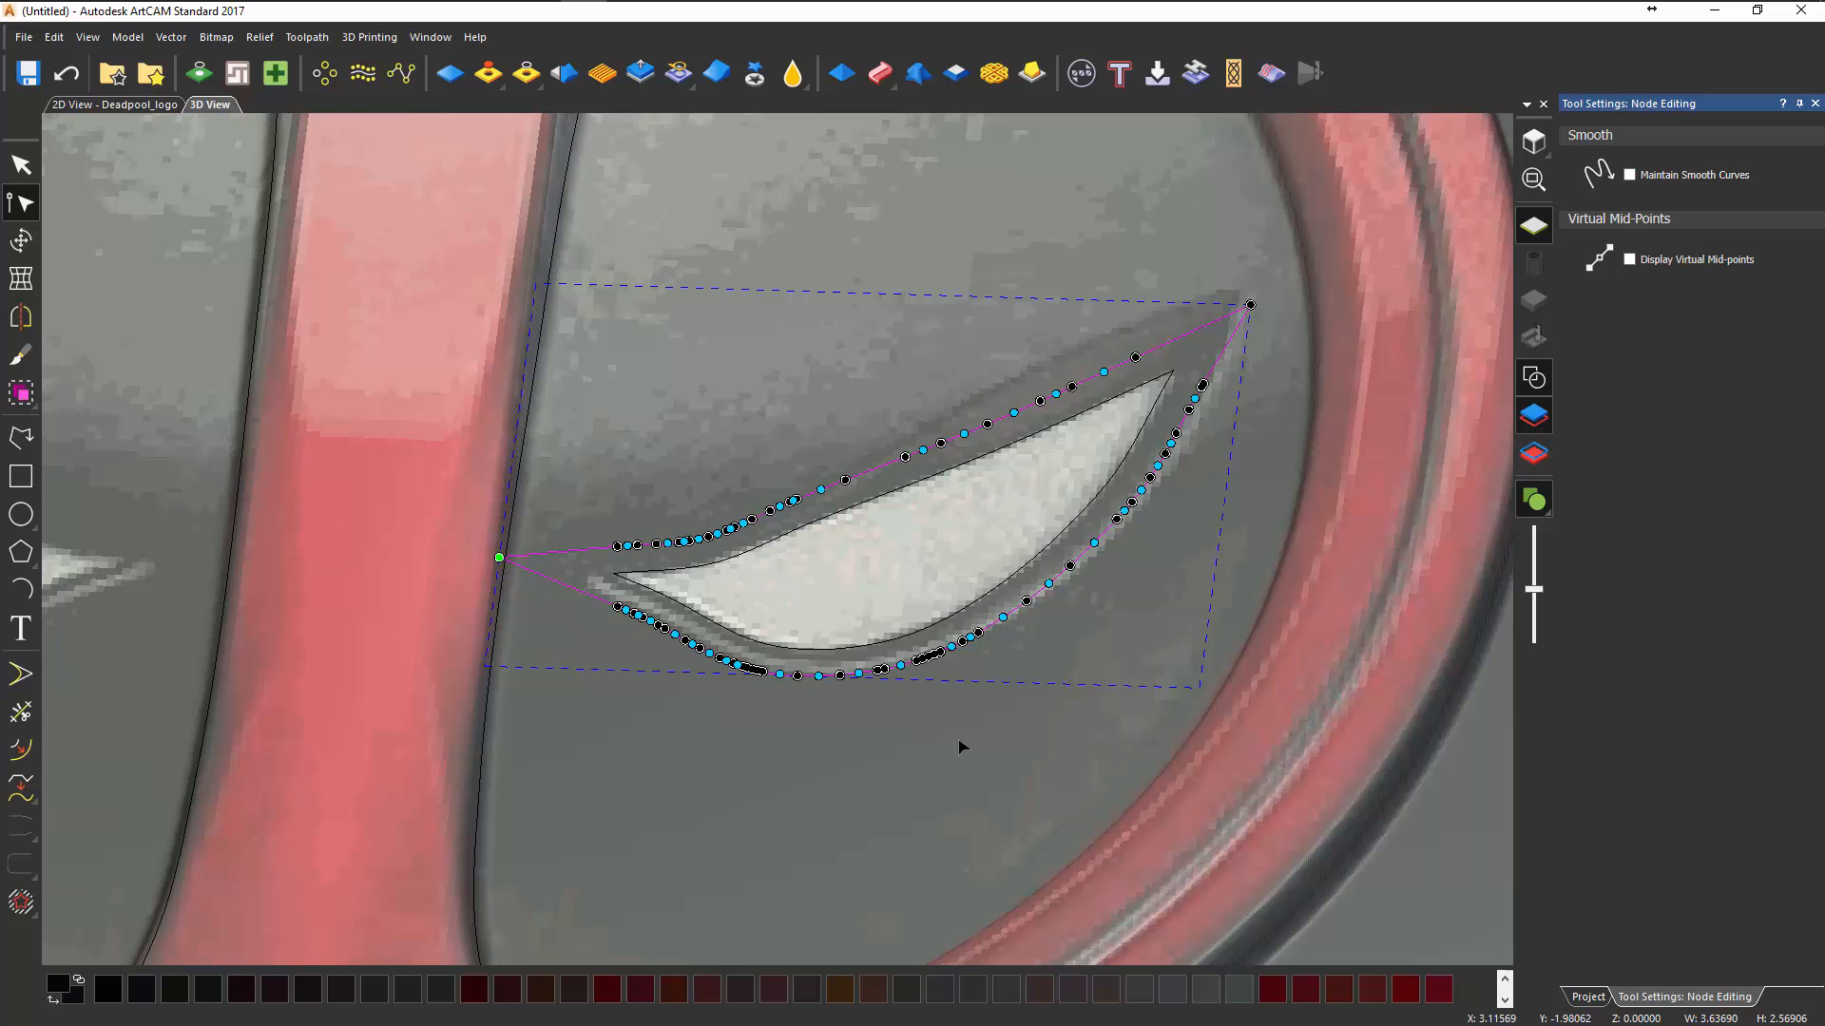
{"action": "left_click_drag", "start_coordinate": [990, 684], "coordinate": [990, 721]}
{"action": "middle_click_drag", "start_coordinate": [951, 482], "coordinate": [941, 510]}
{"action": "left_click_drag", "start_coordinate": [1243, 329], "coordinate": [1230, 316]}
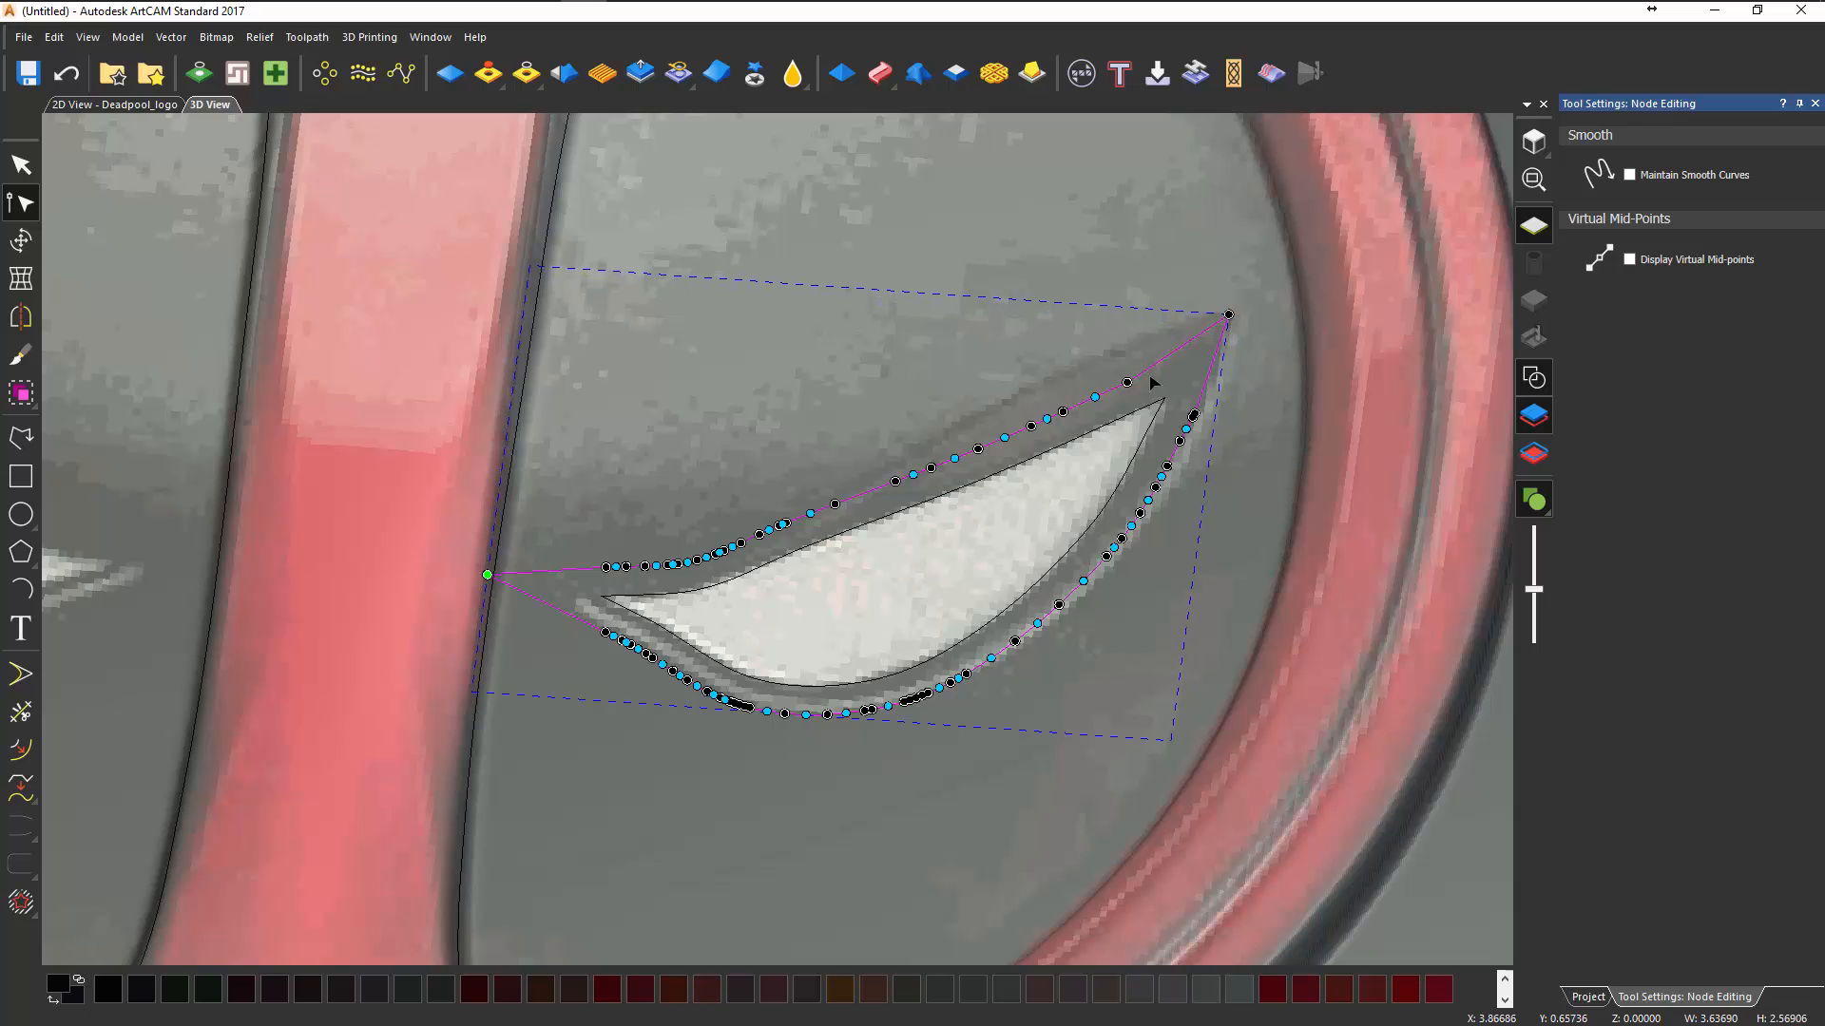
{"action": "left_click_drag", "start_coordinate": [1127, 382], "coordinate": [1100, 362]}
{"action": "left_click_drag", "start_coordinate": [1062, 413], "coordinate": [983, 415]}
{"action": "middle_click_drag", "start_coordinate": [859, 546], "coordinate": [980, 626]}
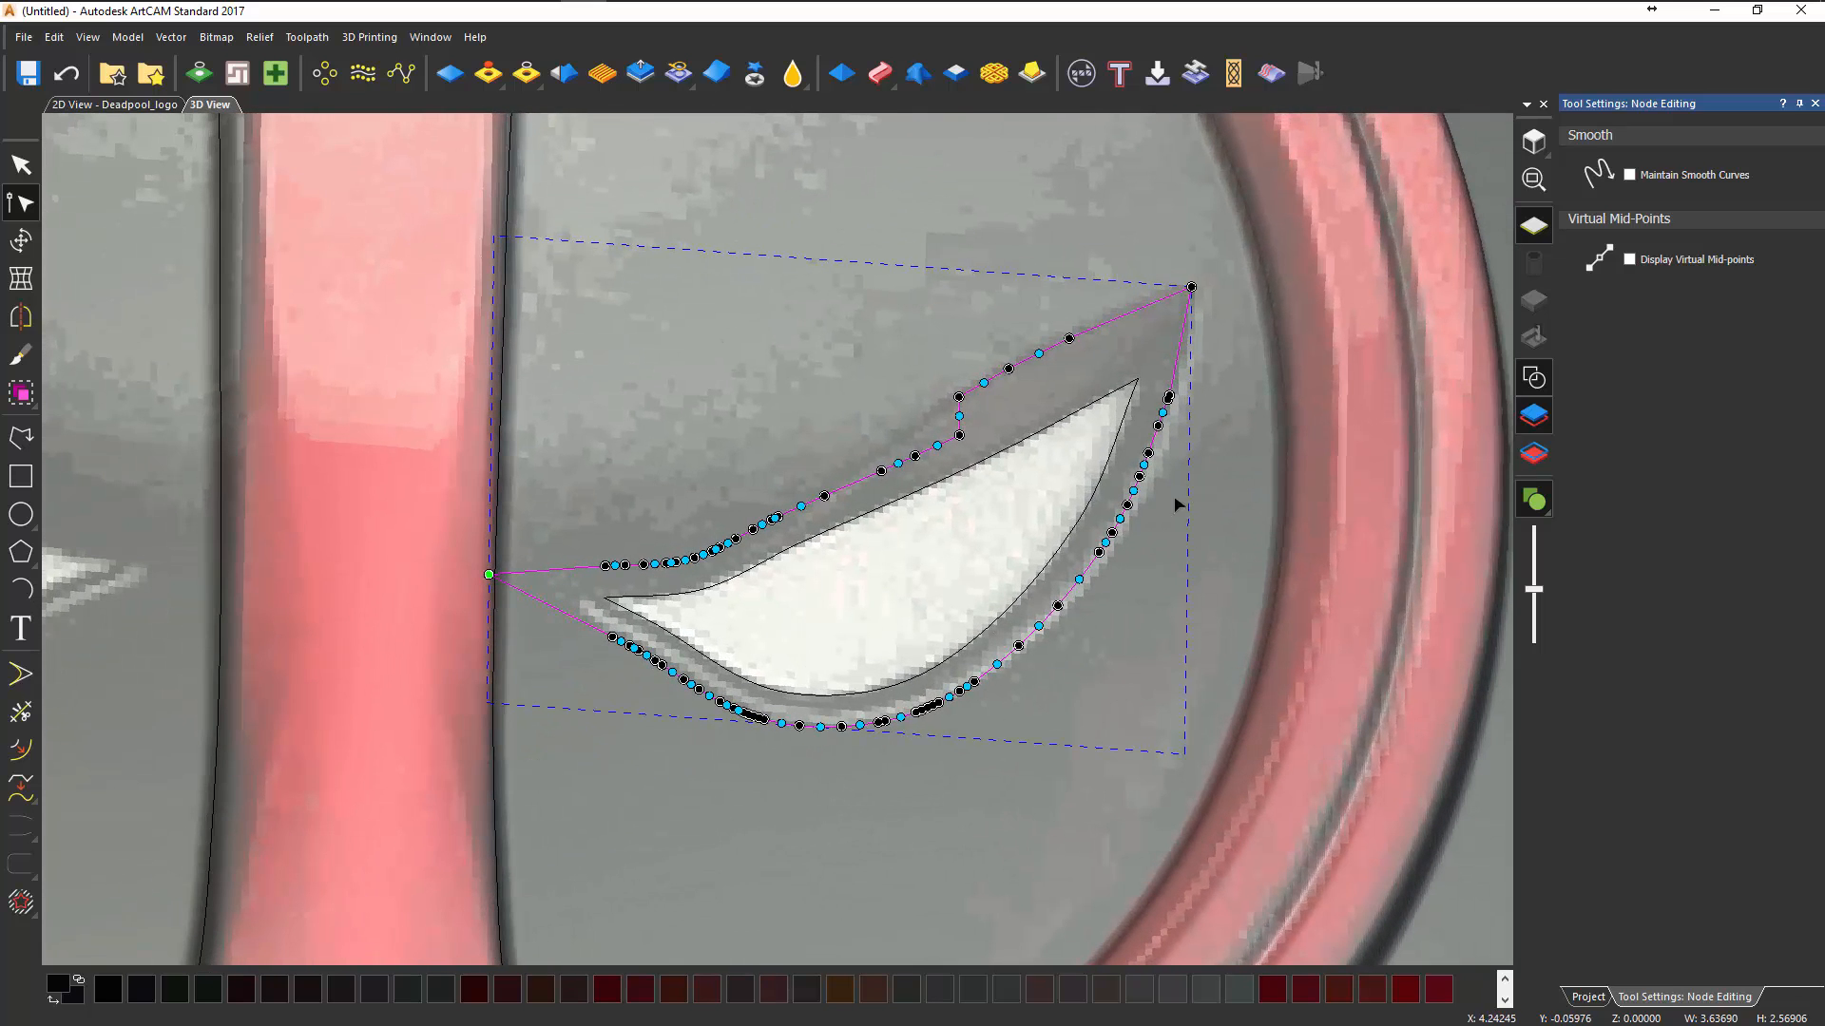
{"action": "middle_click_drag", "start_coordinate": [1108, 646], "coordinate": [1181, 631]}
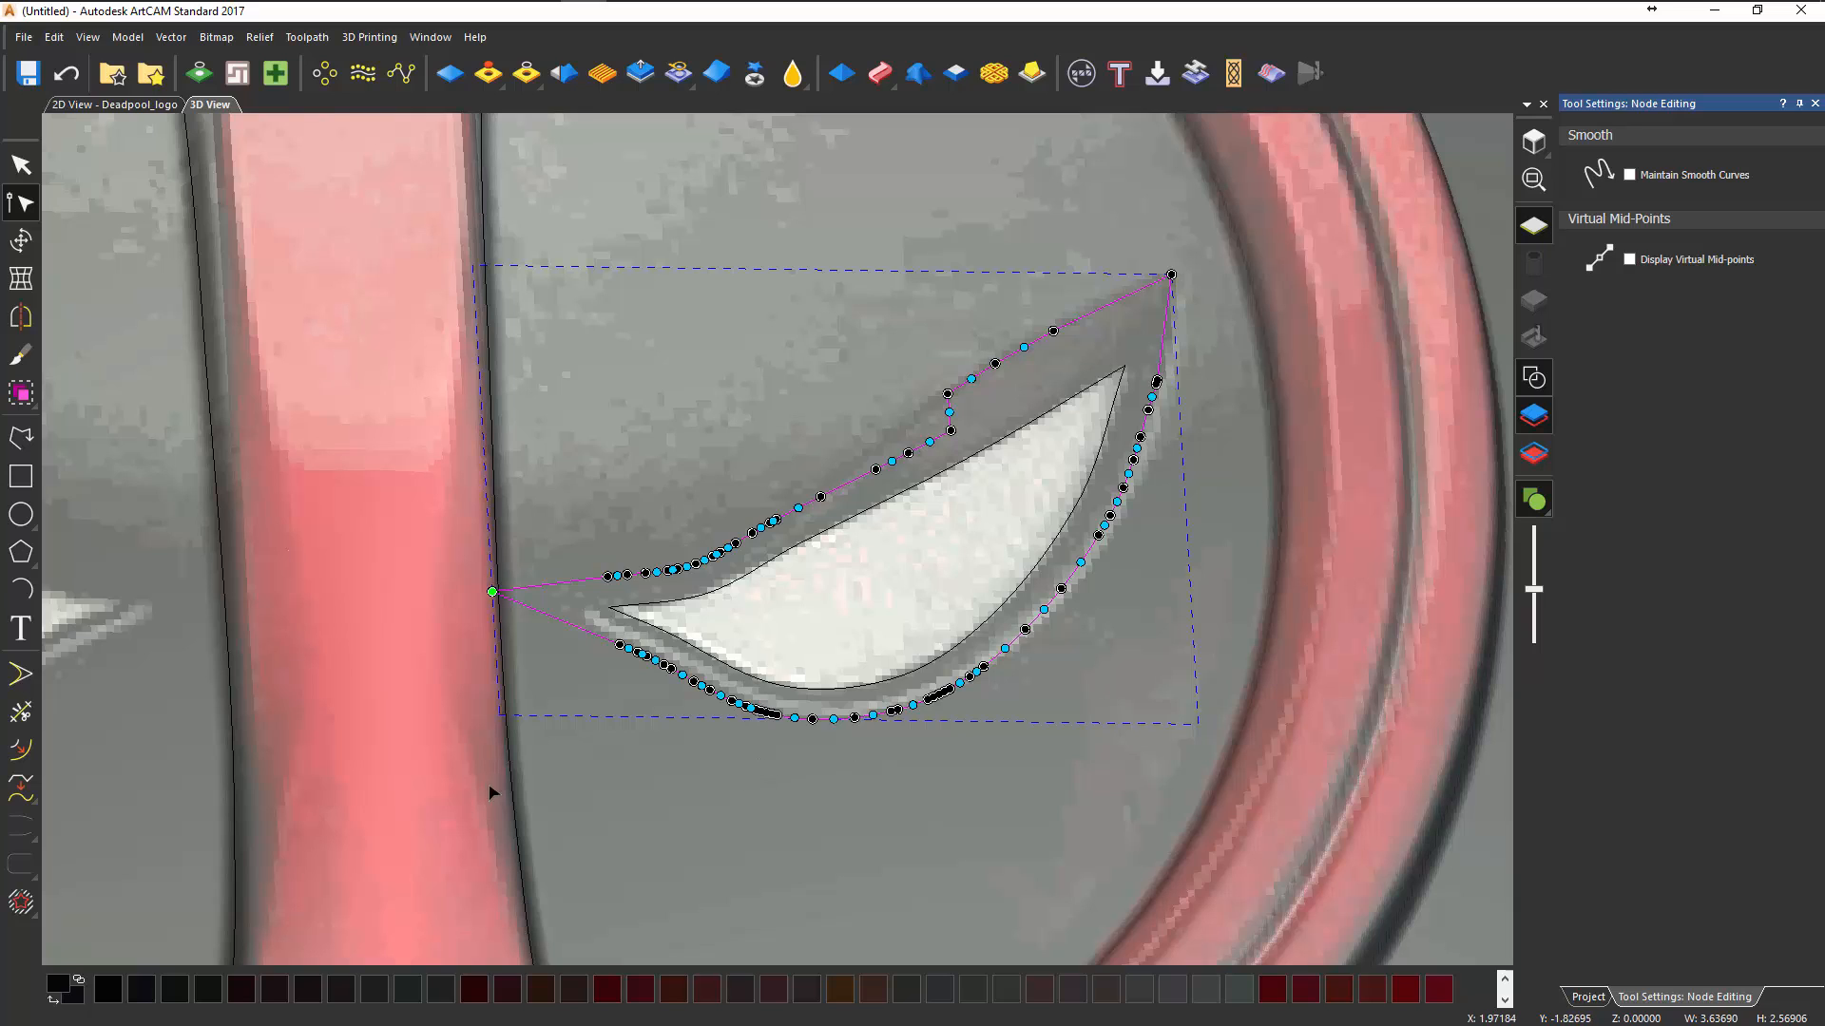
- Convert the edited outer eye outline into smooth spline curves, ignoring straight spans
{"action": "left_click", "coordinate": [27, 797]}
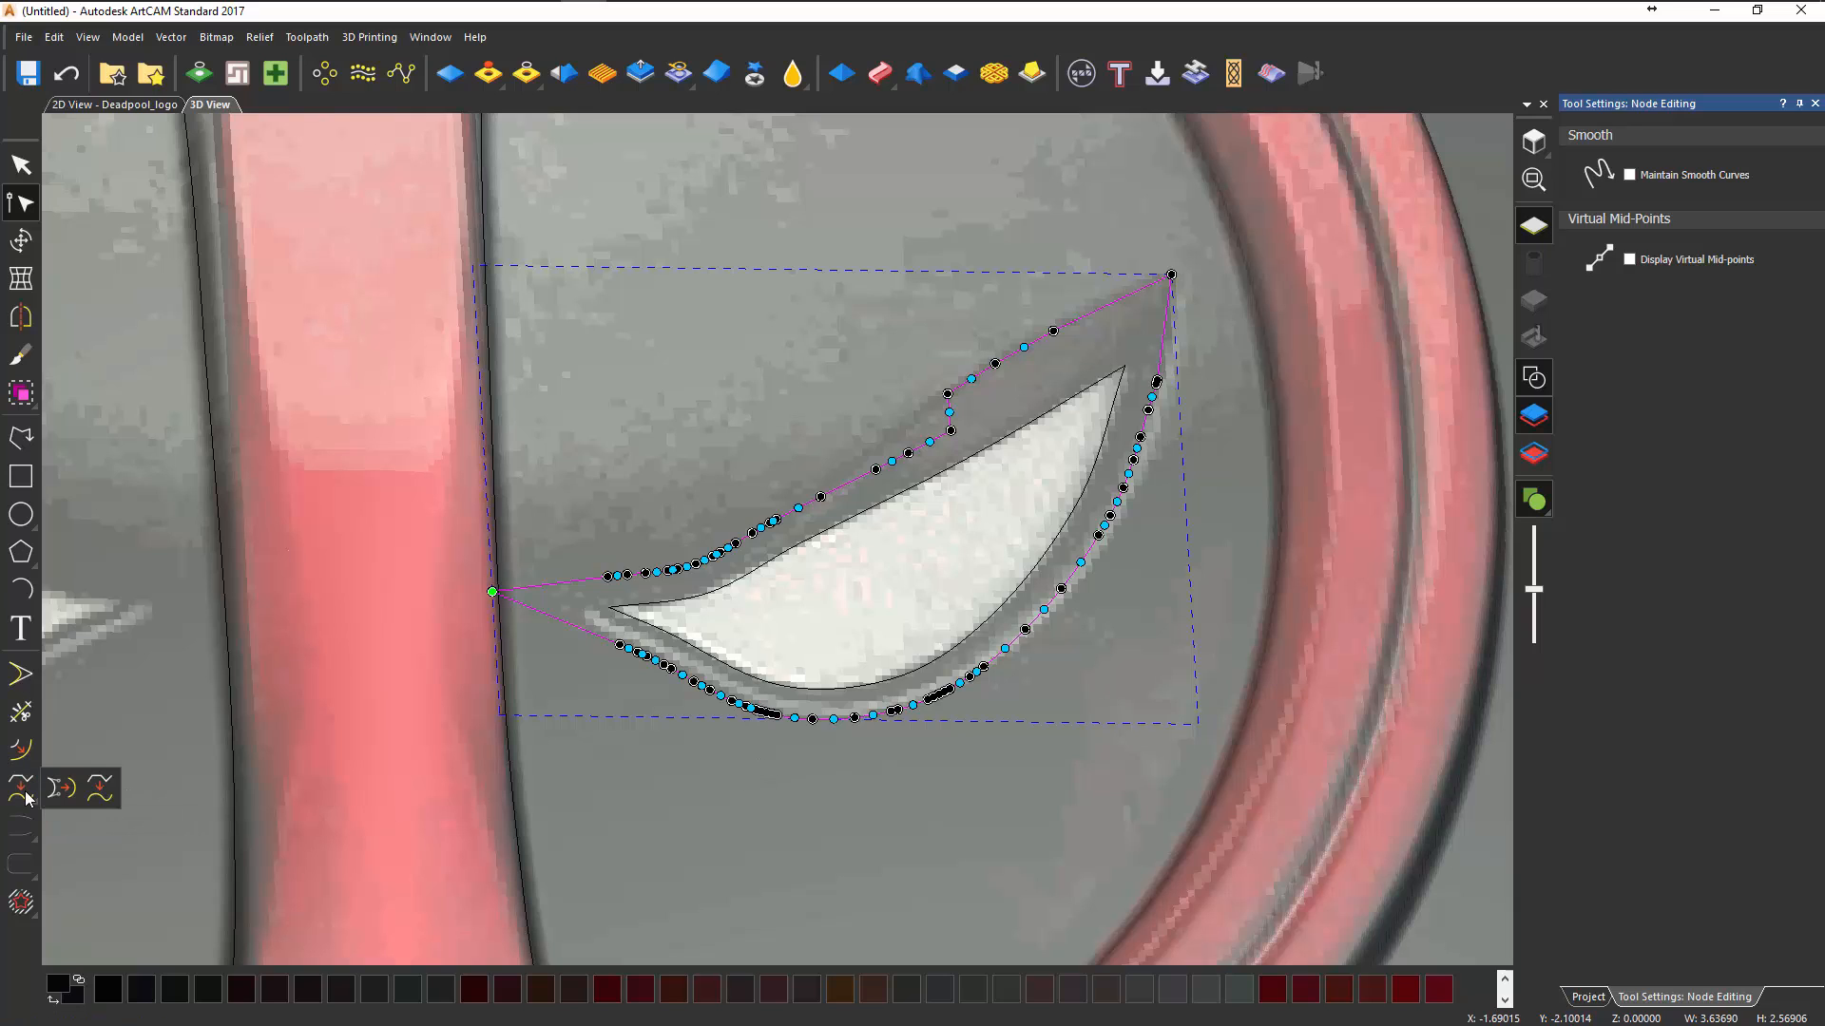
{"action": "left_click", "coordinate": [104, 794]}
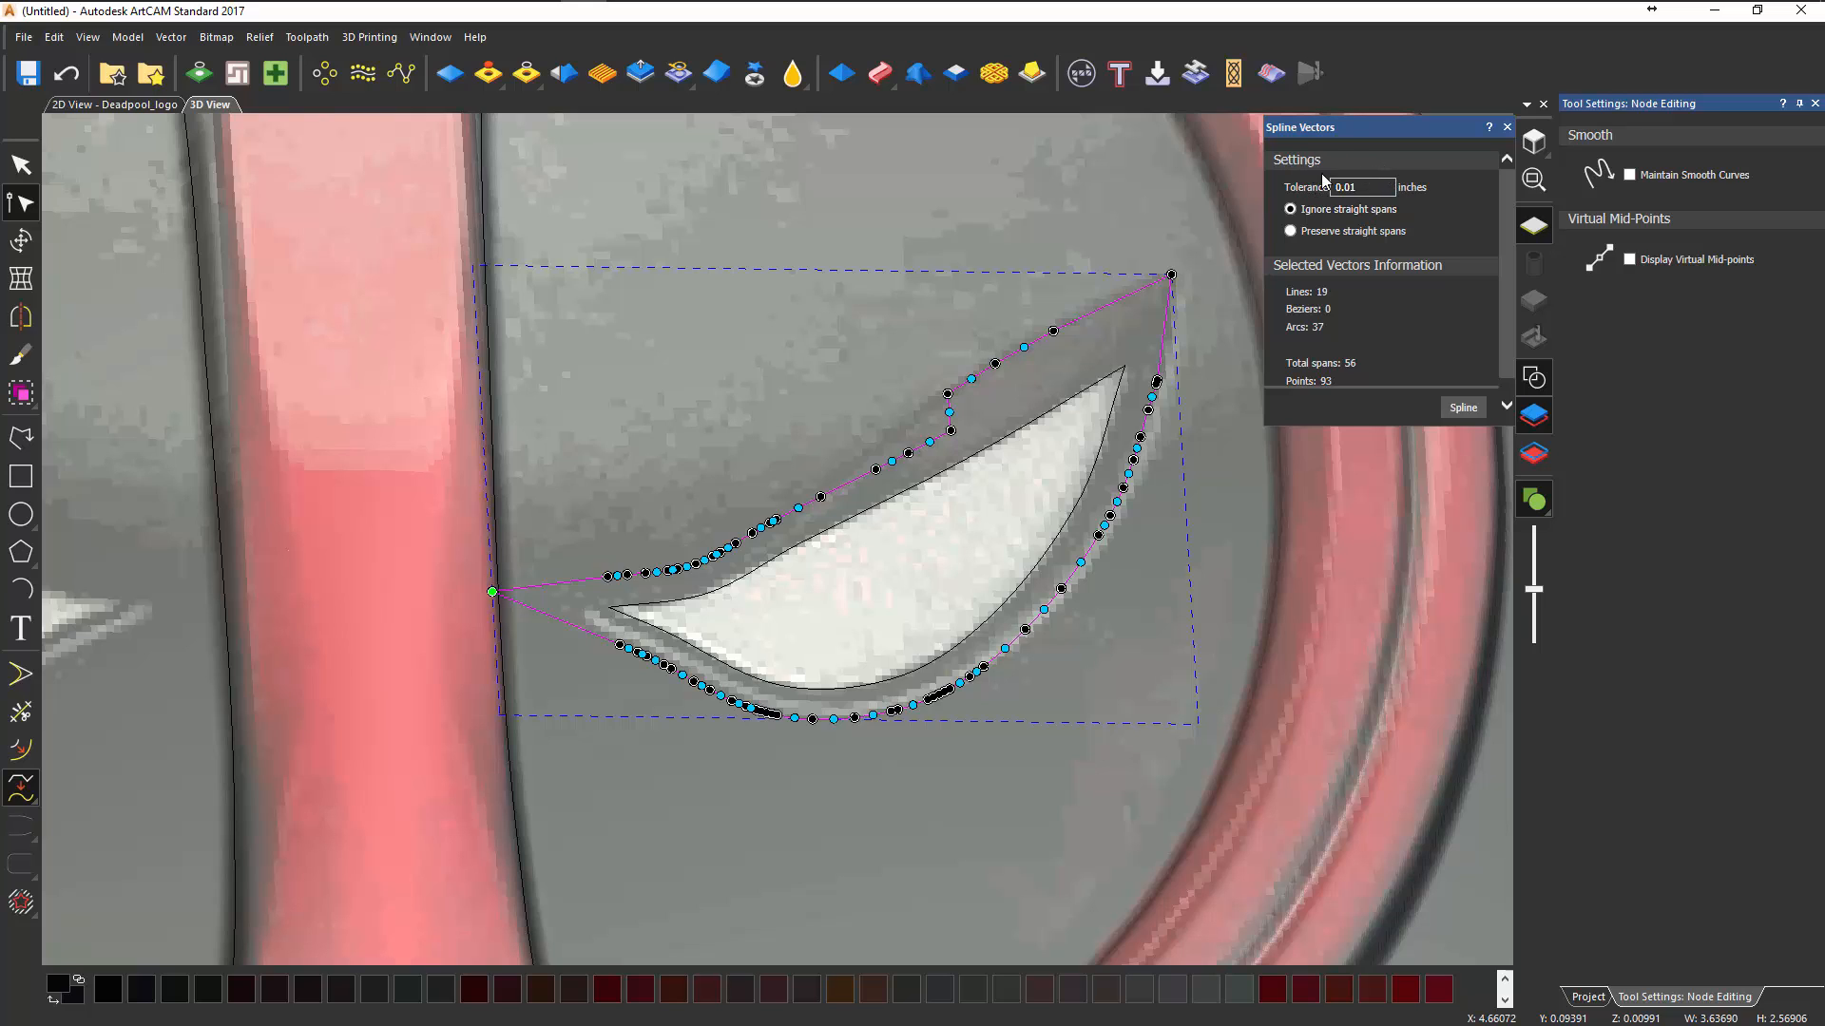
{"action": "double_click", "coordinate": [1381, 189]}
{"action": "left_click", "coordinate": [1474, 408]}
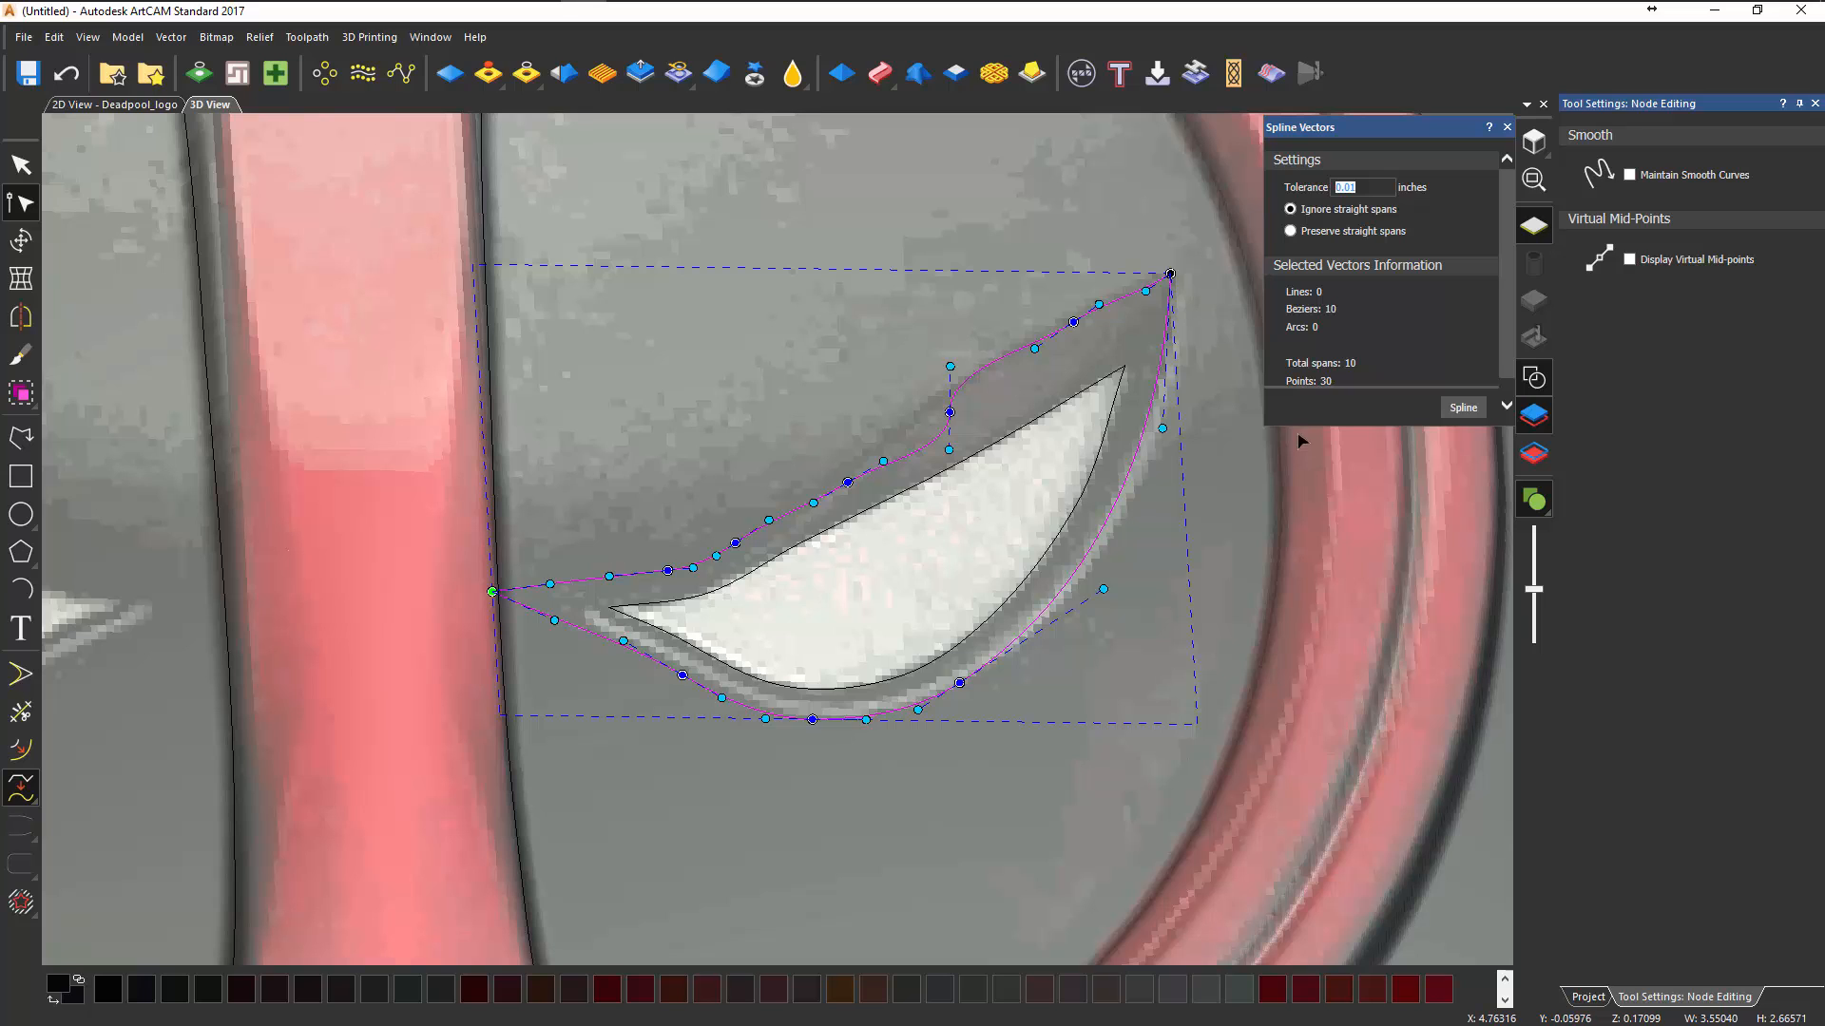
{"action": "left_click", "coordinate": [1506, 128]}
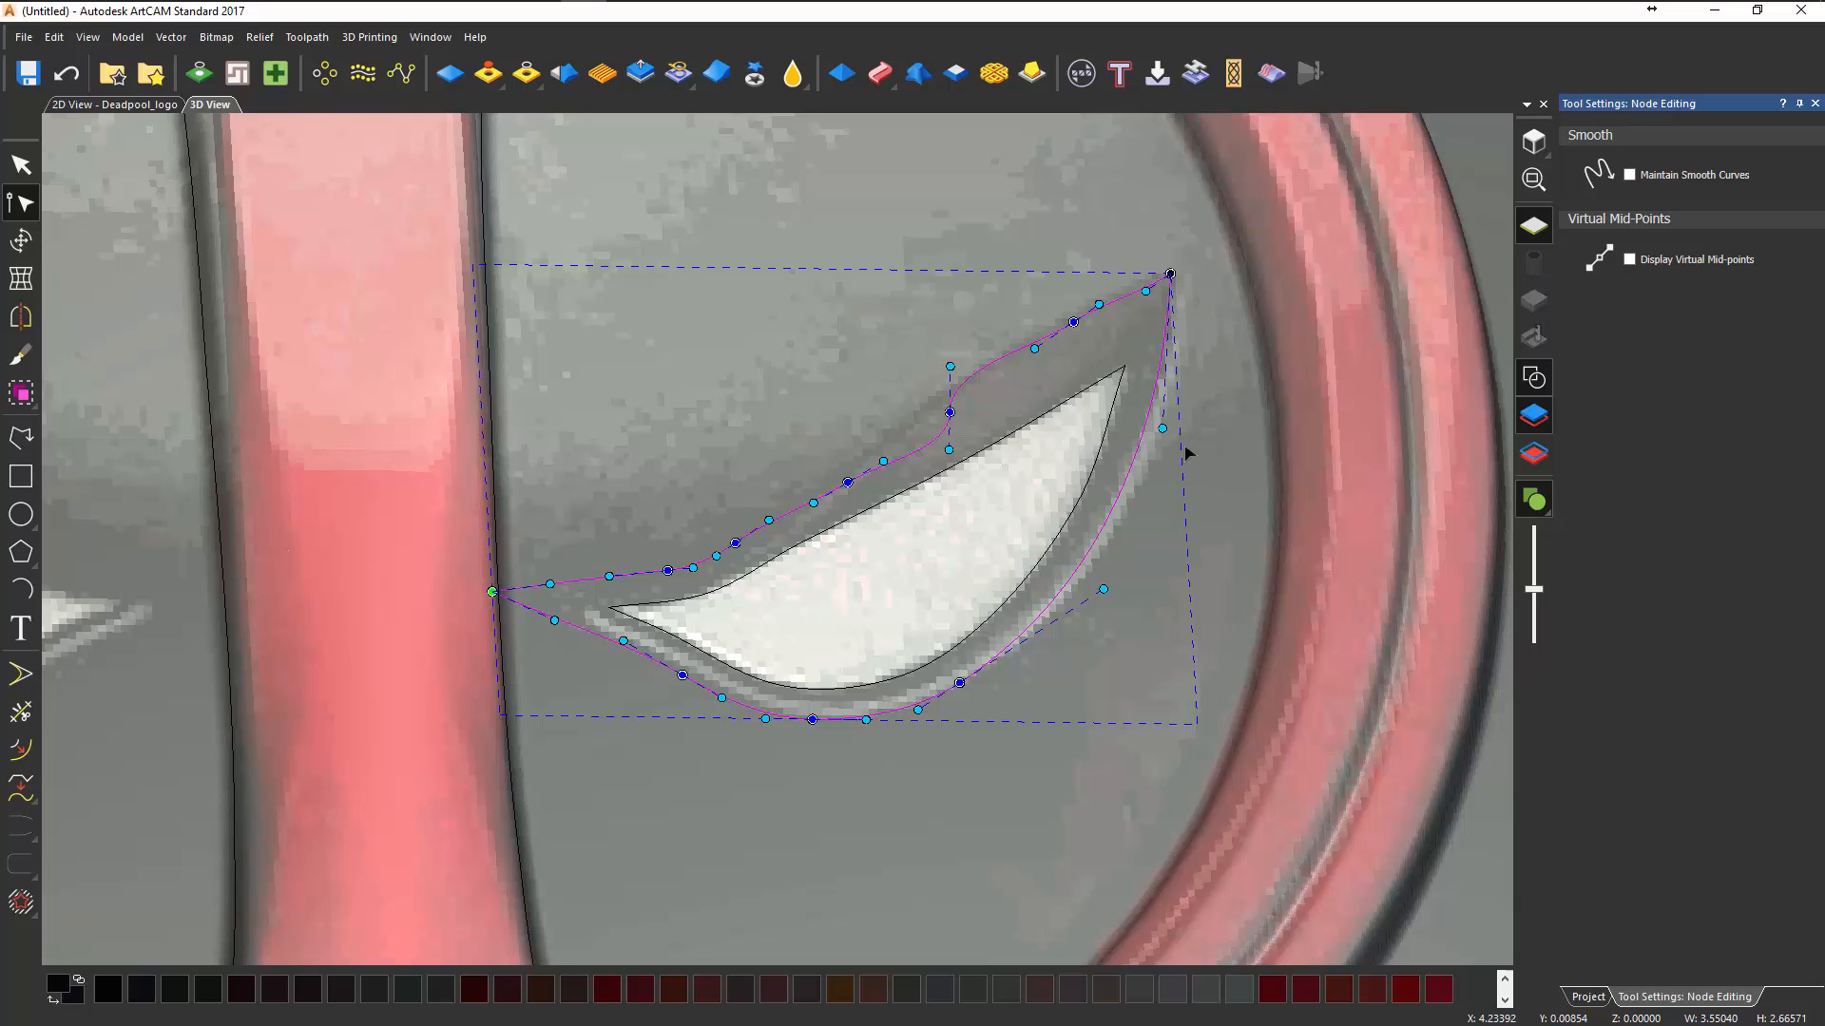
- Move the outer outline's inner corner to the eye's drawn corner and adjust the curve below the outer tip
{"action": "left_click_drag", "start_coordinate": [1162, 428], "coordinate": [1158, 464]}
{"action": "left_click_drag", "start_coordinate": [491, 591], "coordinate": [626, 645]}
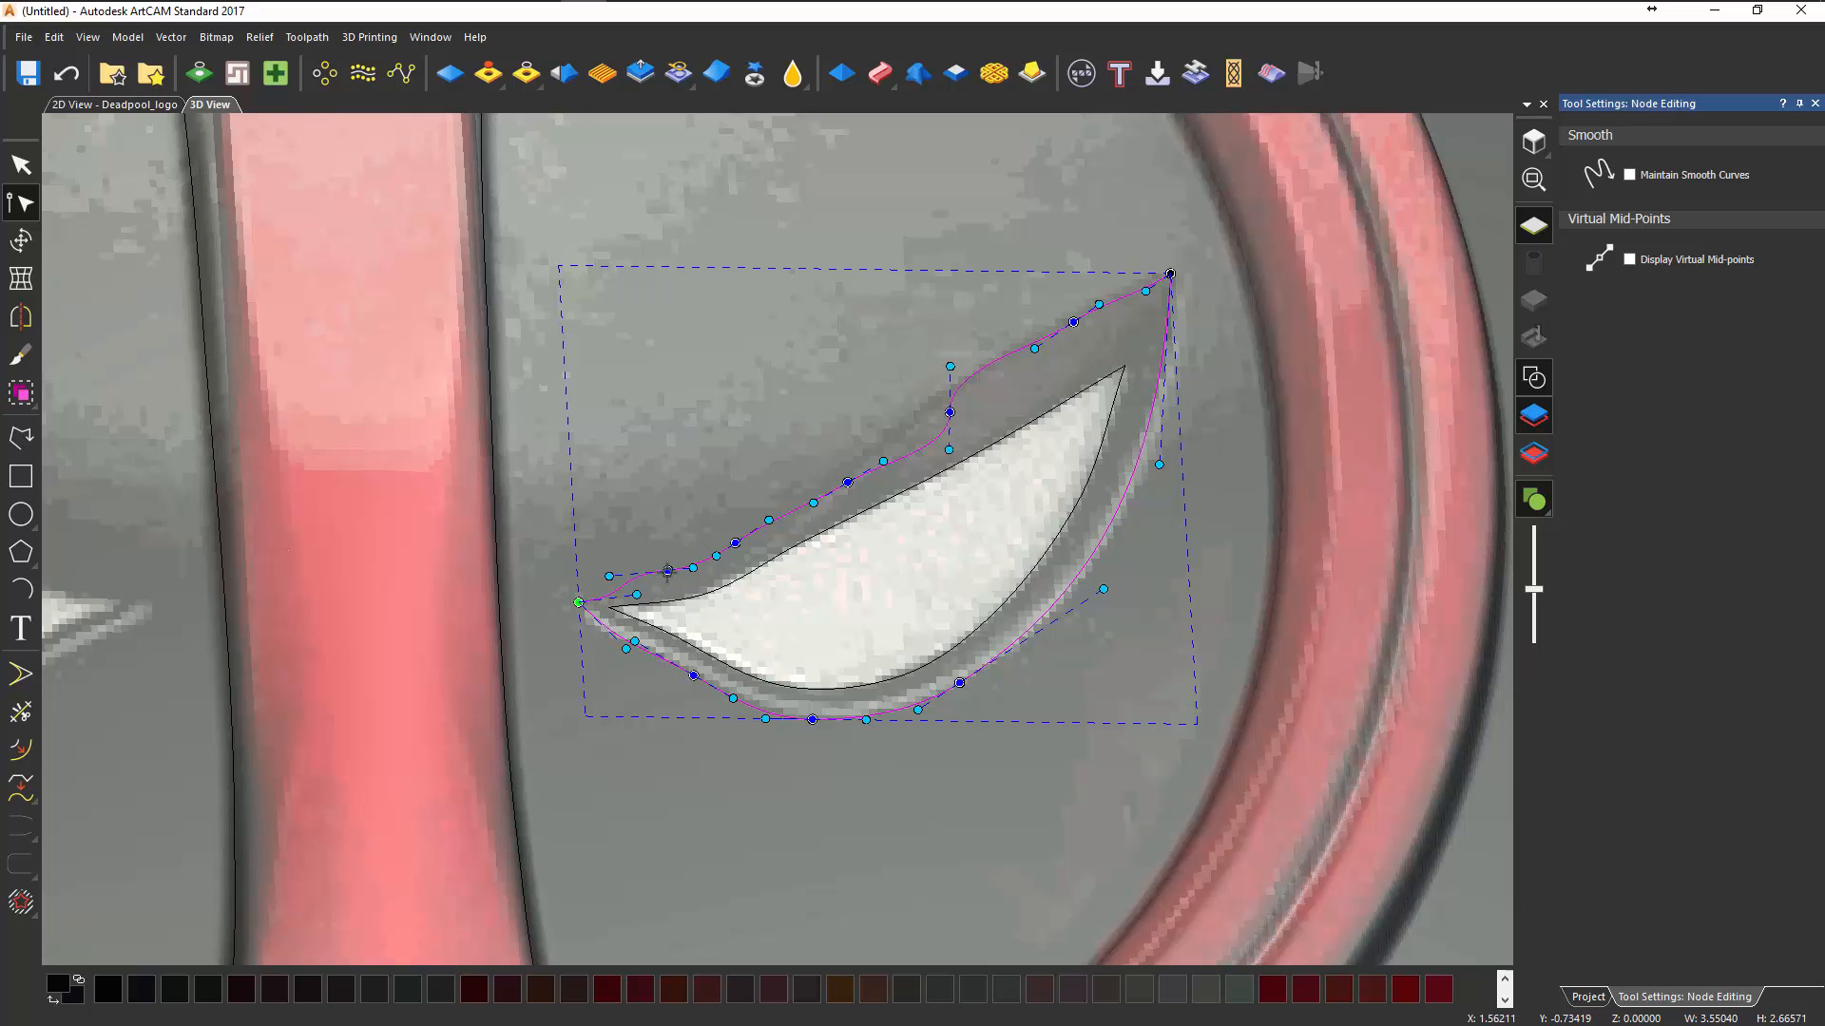
{"action": "right_click", "coordinate": [669, 572]}
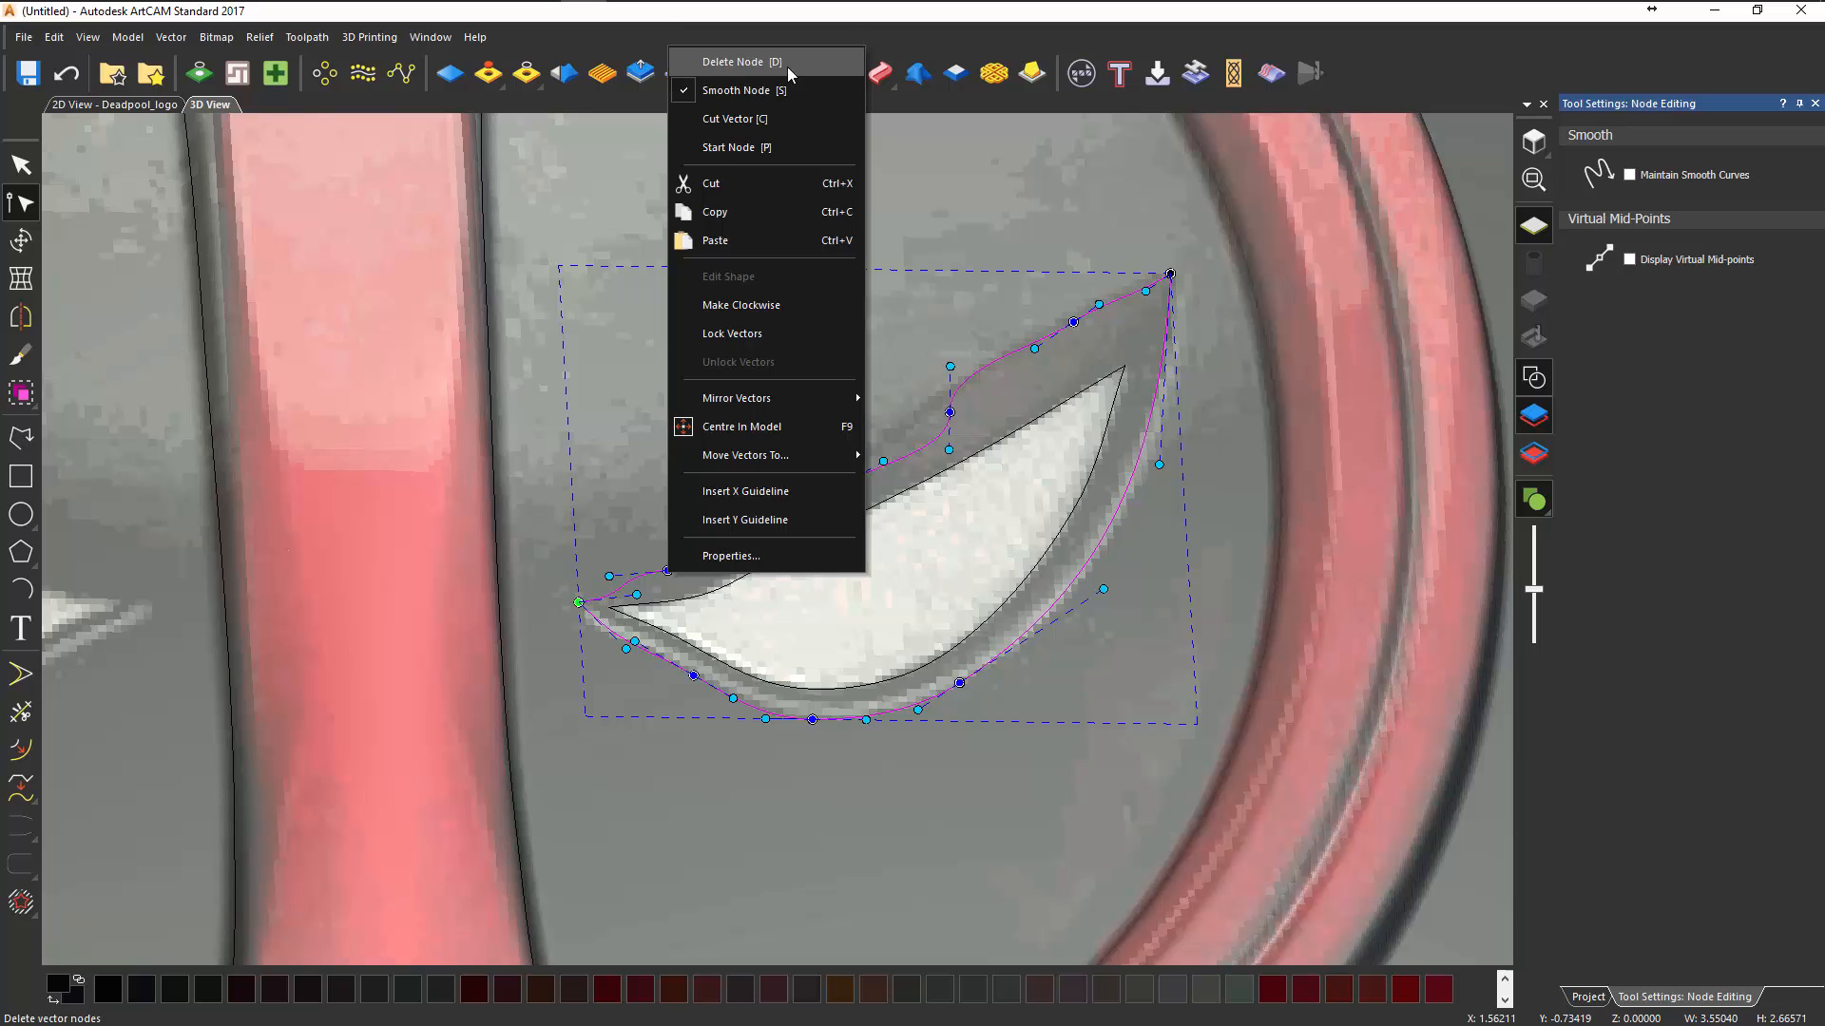
{"action": "left_click", "coordinate": [946, 216]}
{"action": "left_click", "coordinate": [960, 486]}
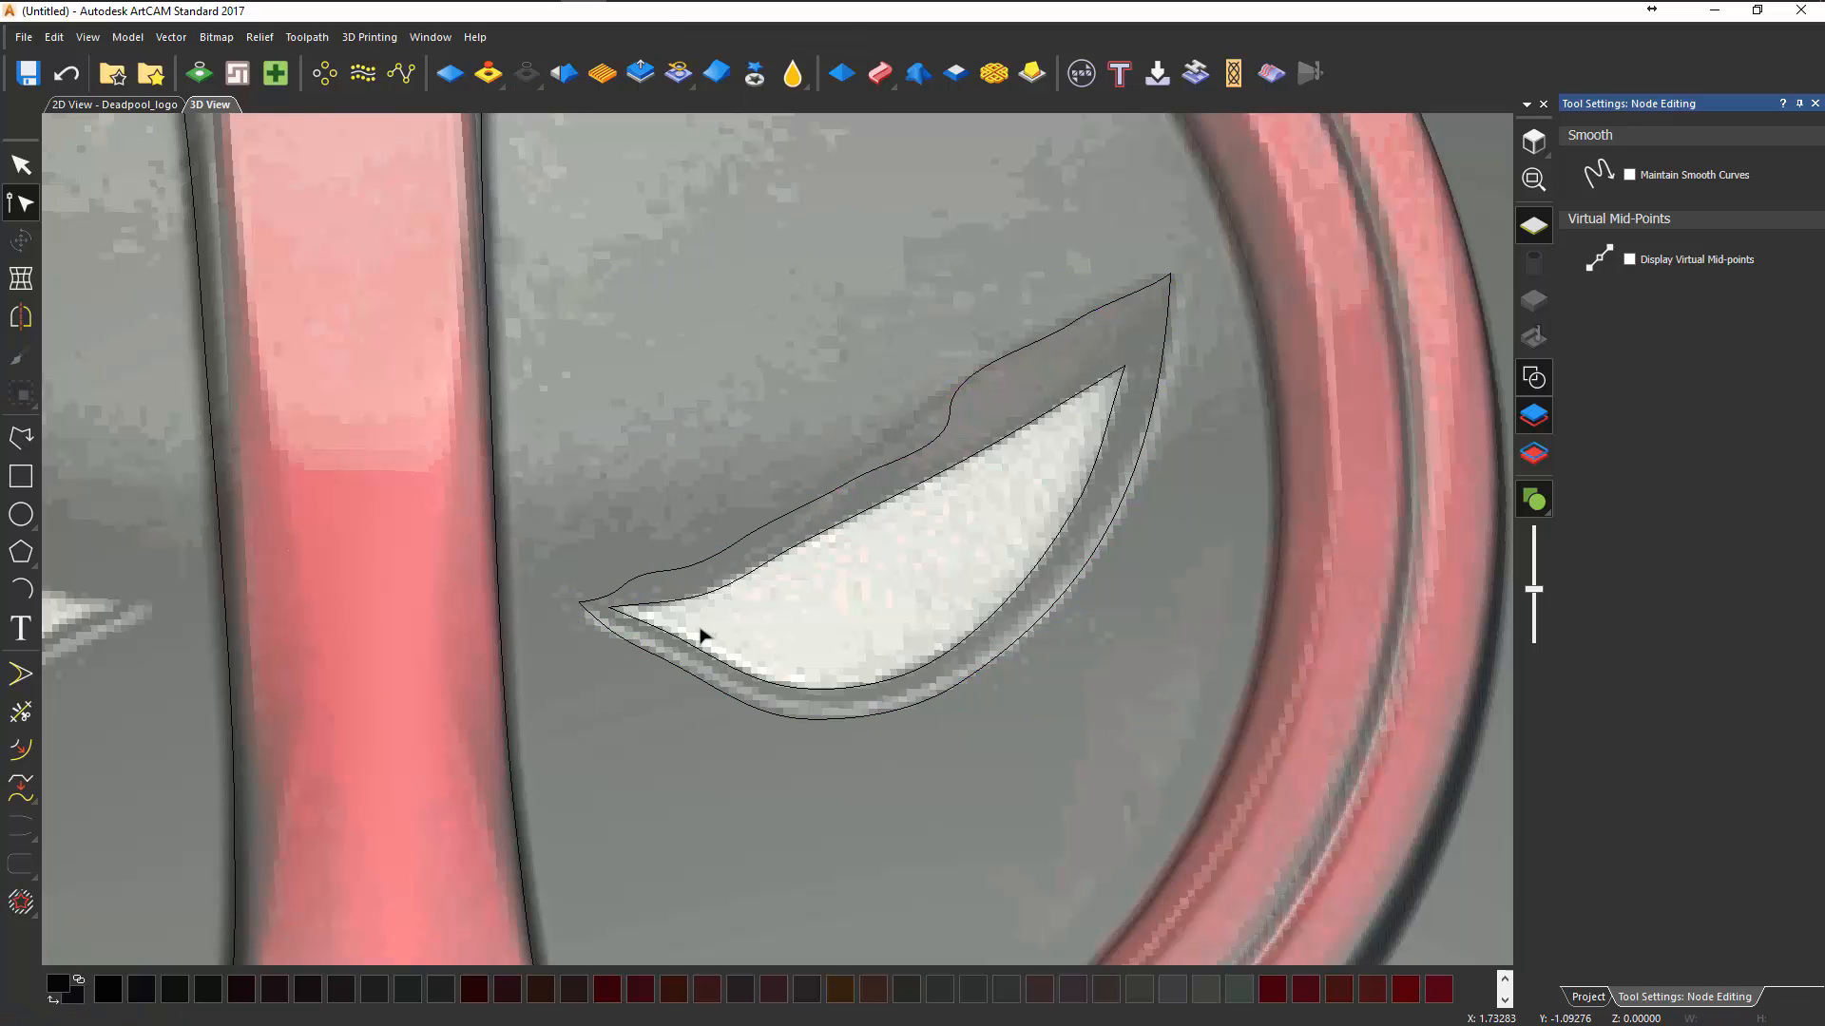
{"action": "key", "text": "Escape"}
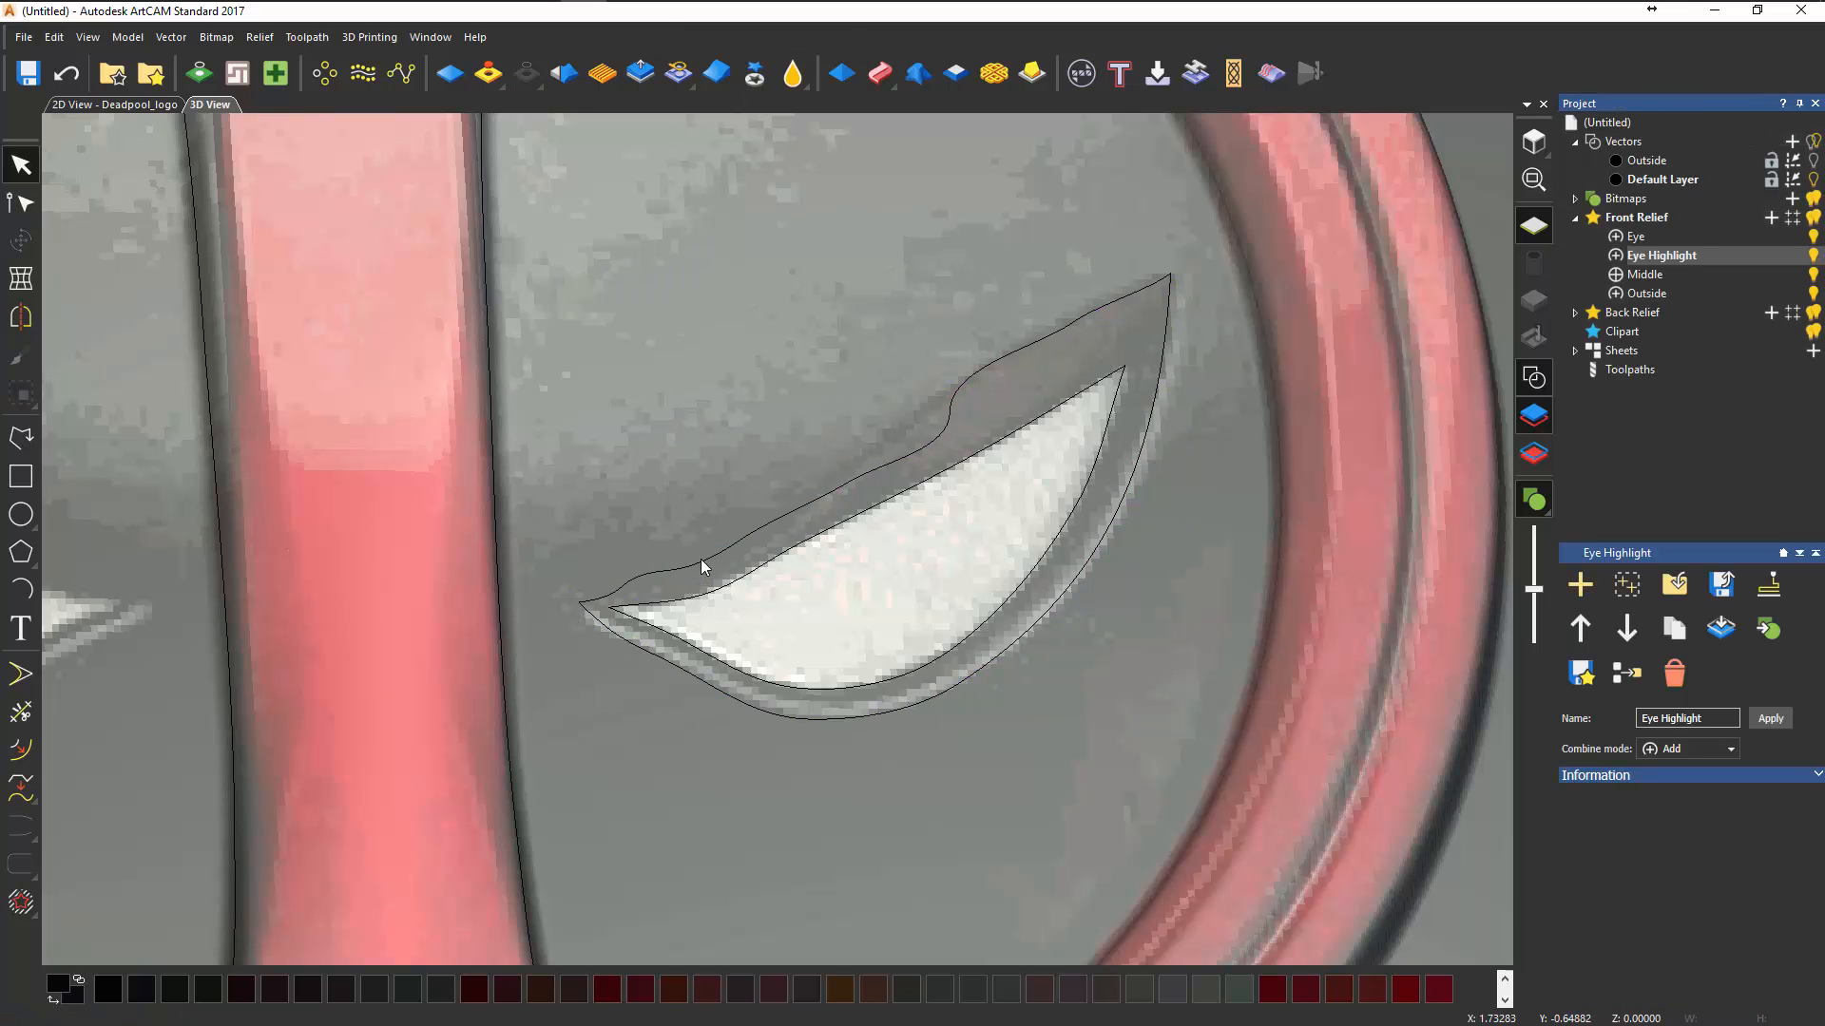
{"action": "double_click", "coordinate": [700, 570]}
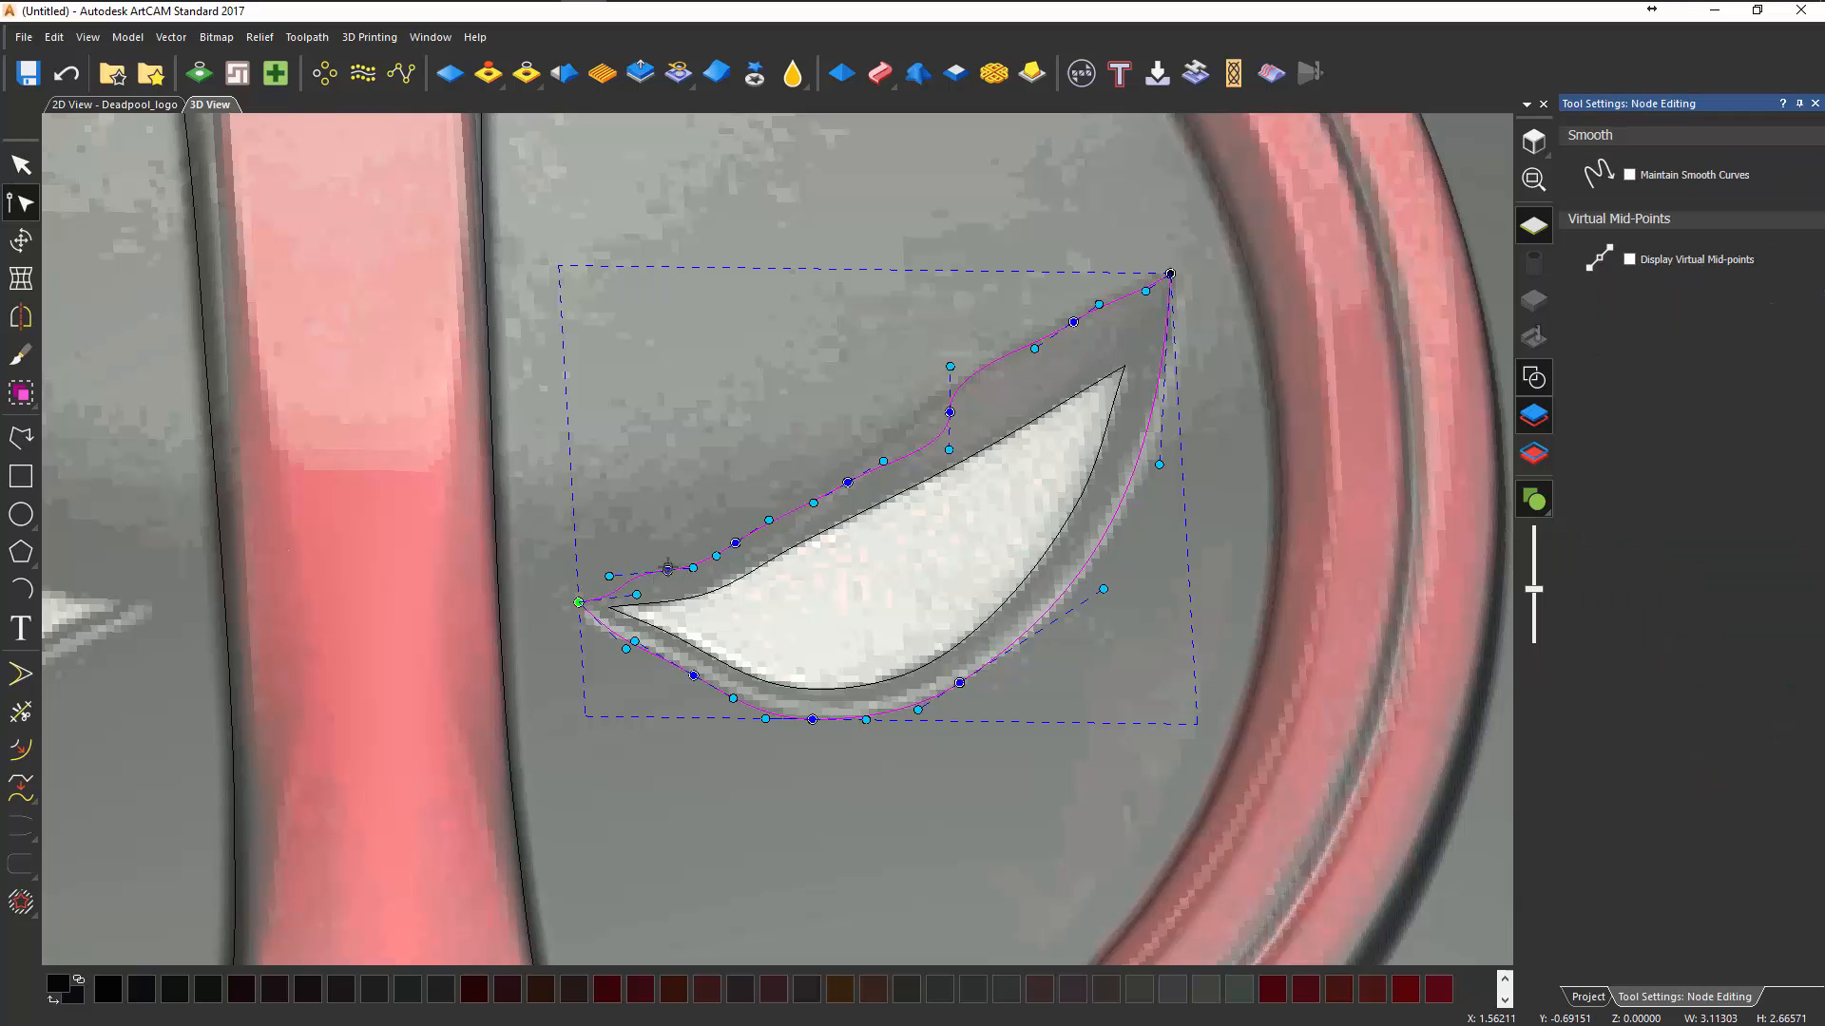
- Delete the surplus nodes on the outer outline's upper edge and reposition the remaining ones to smooth out the step
{"action": "key", "text": "d"}
{"action": "left_click_drag", "start_coordinate": [737, 549], "coordinate": [735, 566]}
{"action": "key", "text": "d"}
{"action": "left_click_drag", "start_coordinate": [950, 450], "coordinate": [936, 408]}
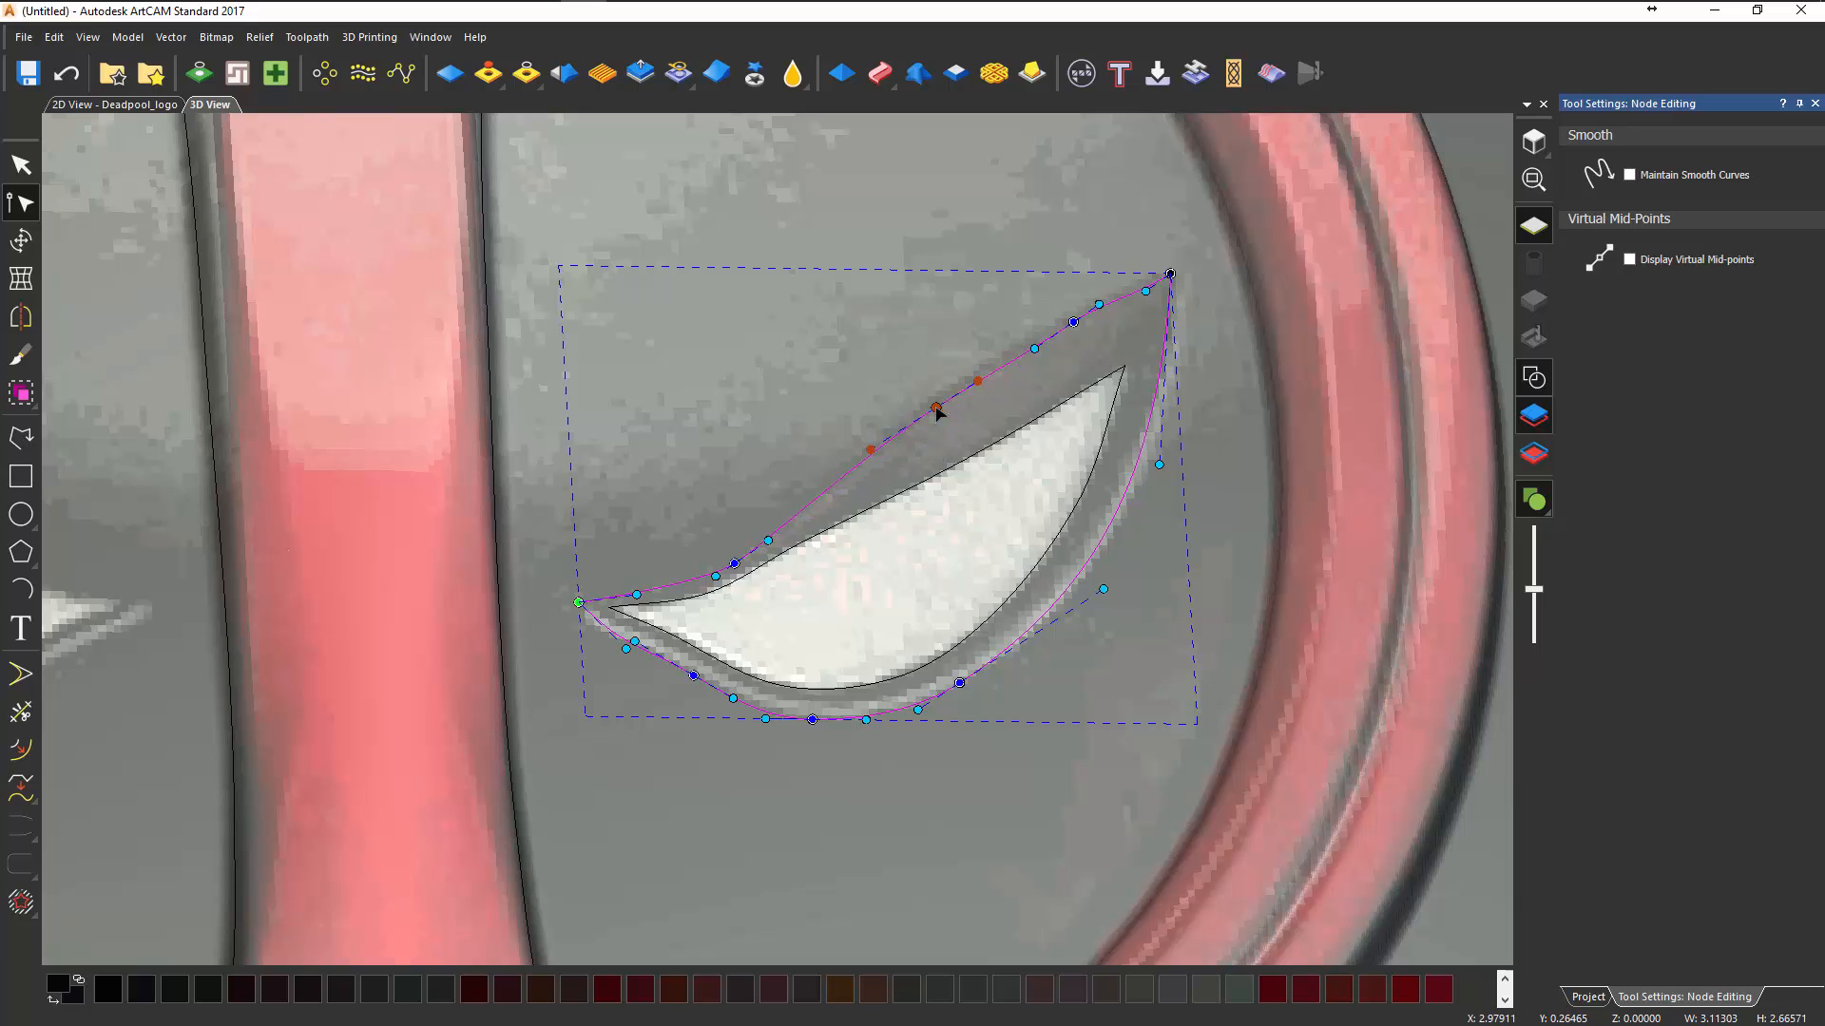
- Fine-tune the outer outline's nodes and curve handles along the brow, near the outer tip and at the inner corner
{"action": "left_click", "coordinate": [1069, 359]}
{"action": "left_click_drag", "start_coordinate": [1074, 324], "coordinate": [1048, 329]}
{"action": "mouse_move", "coordinate": [1146, 289]}
{"action": "left_mouse_down"}
{"action": "mouse_move", "coordinate": [1160, 285]}
{"action": "mouse_move", "coordinate": [1138, 285]}
{"action": "left_mouse_up"}
{"action": "left_click_drag", "start_coordinate": [735, 563], "coordinate": [796, 510]}
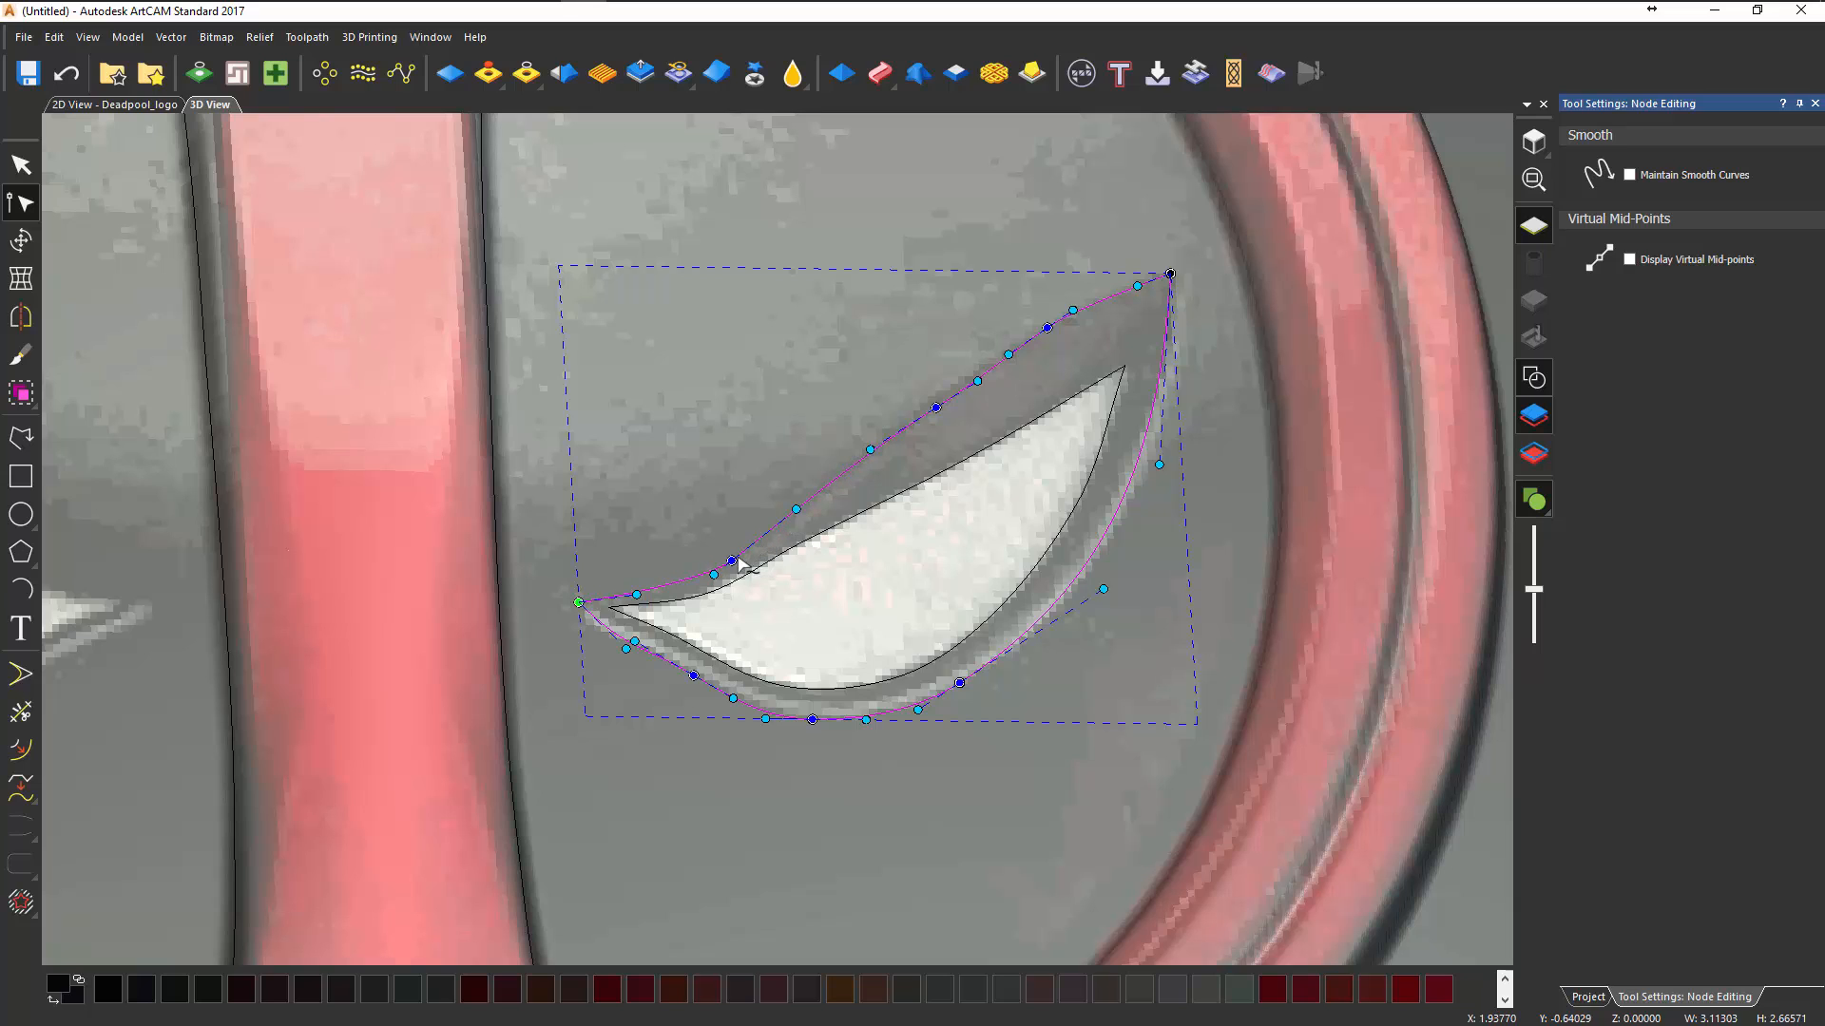
{"action": "left_click_drag", "start_coordinate": [712, 576], "coordinate": [710, 574]}
{"action": "left_click_drag", "start_coordinate": [580, 603], "coordinate": [583, 602]}
{"action": "left_click", "coordinate": [781, 670]}
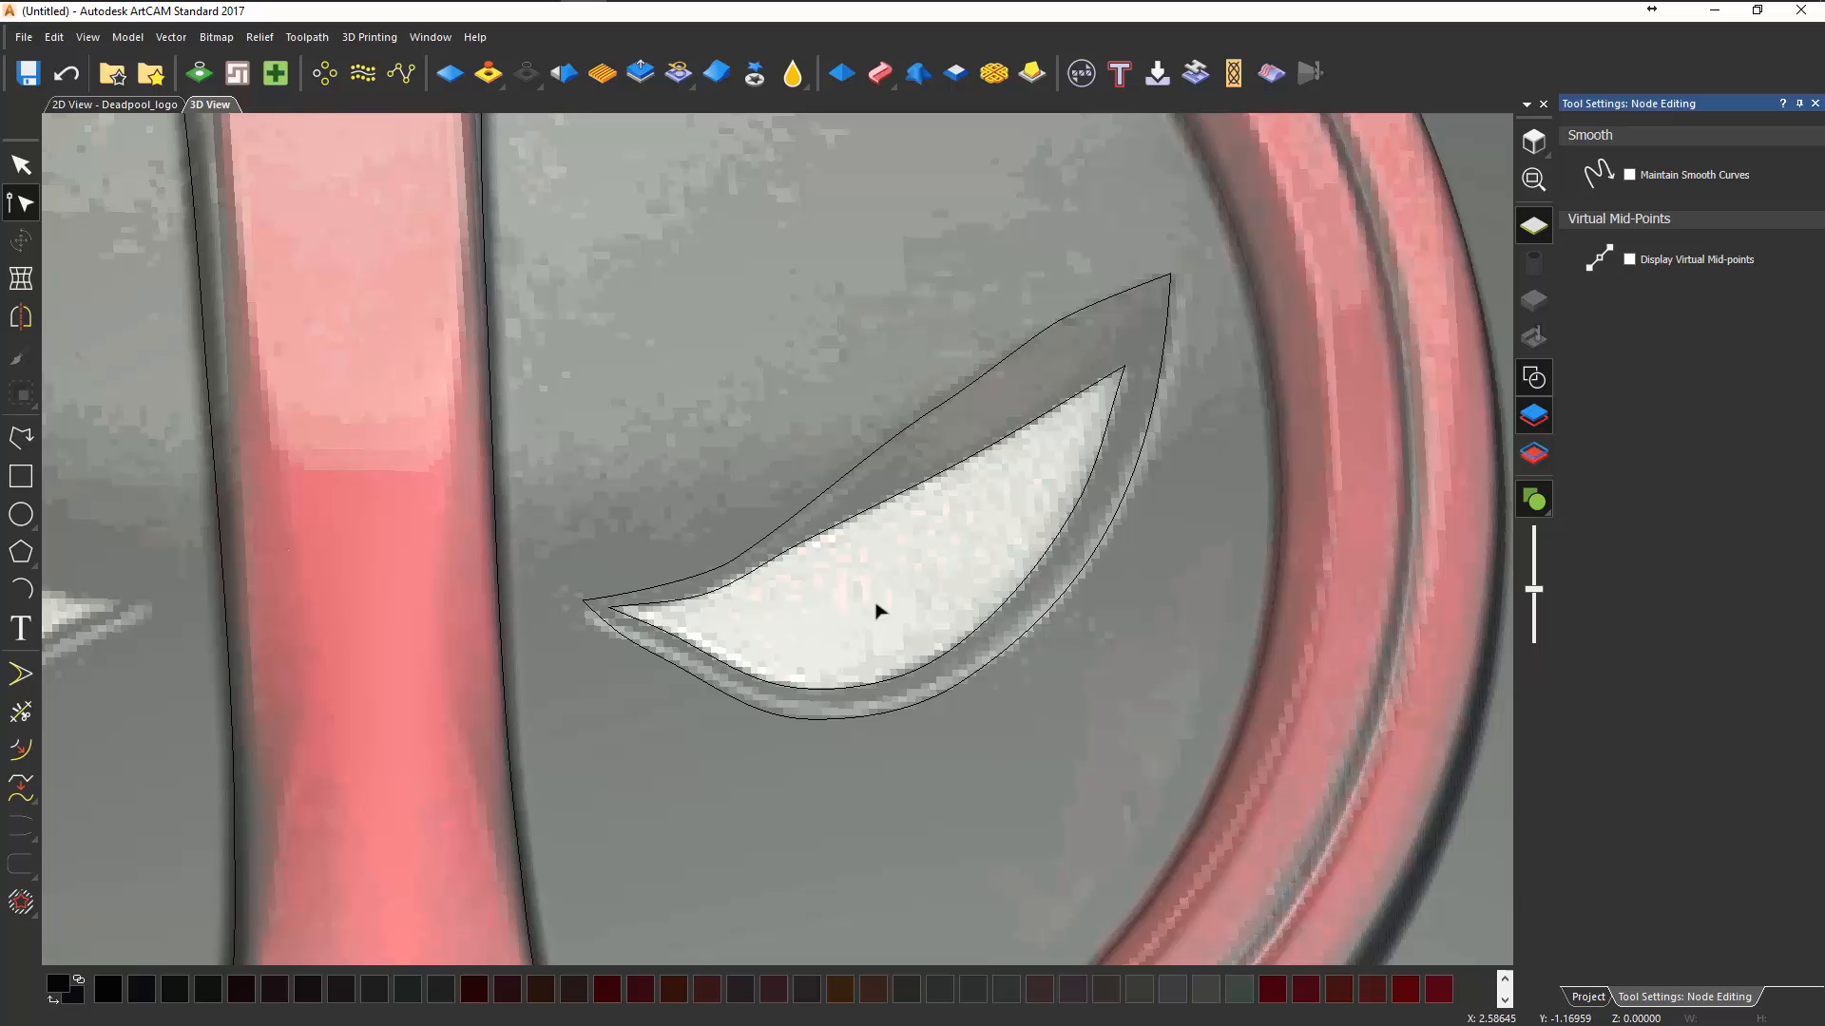
- Mirror both right-eye outlines horizontally across the model onto the left eye, copying the original objects
{"action": "scroll", "coordinate": [1127, 407], "scroll_direction": "down", "scroll_amount": 3}
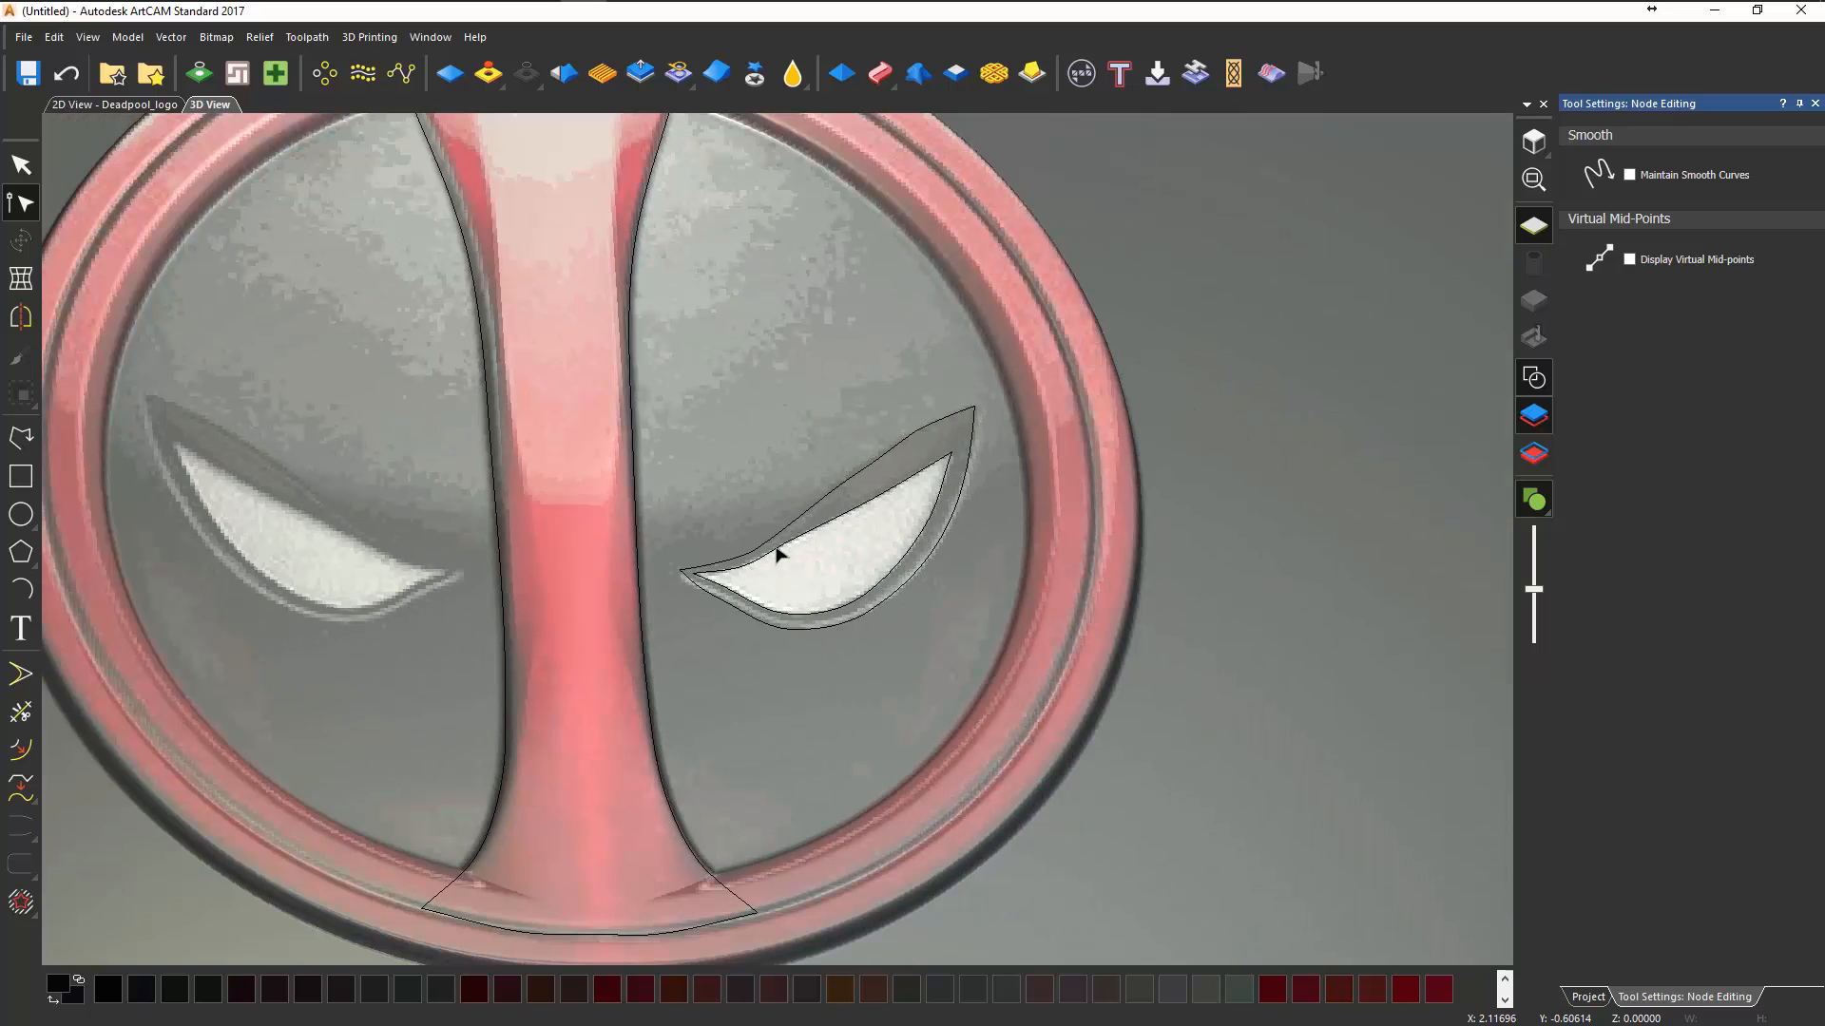
{"action": "scroll", "coordinate": [880, 504], "scroll_direction": "up", "scroll_amount": 2}
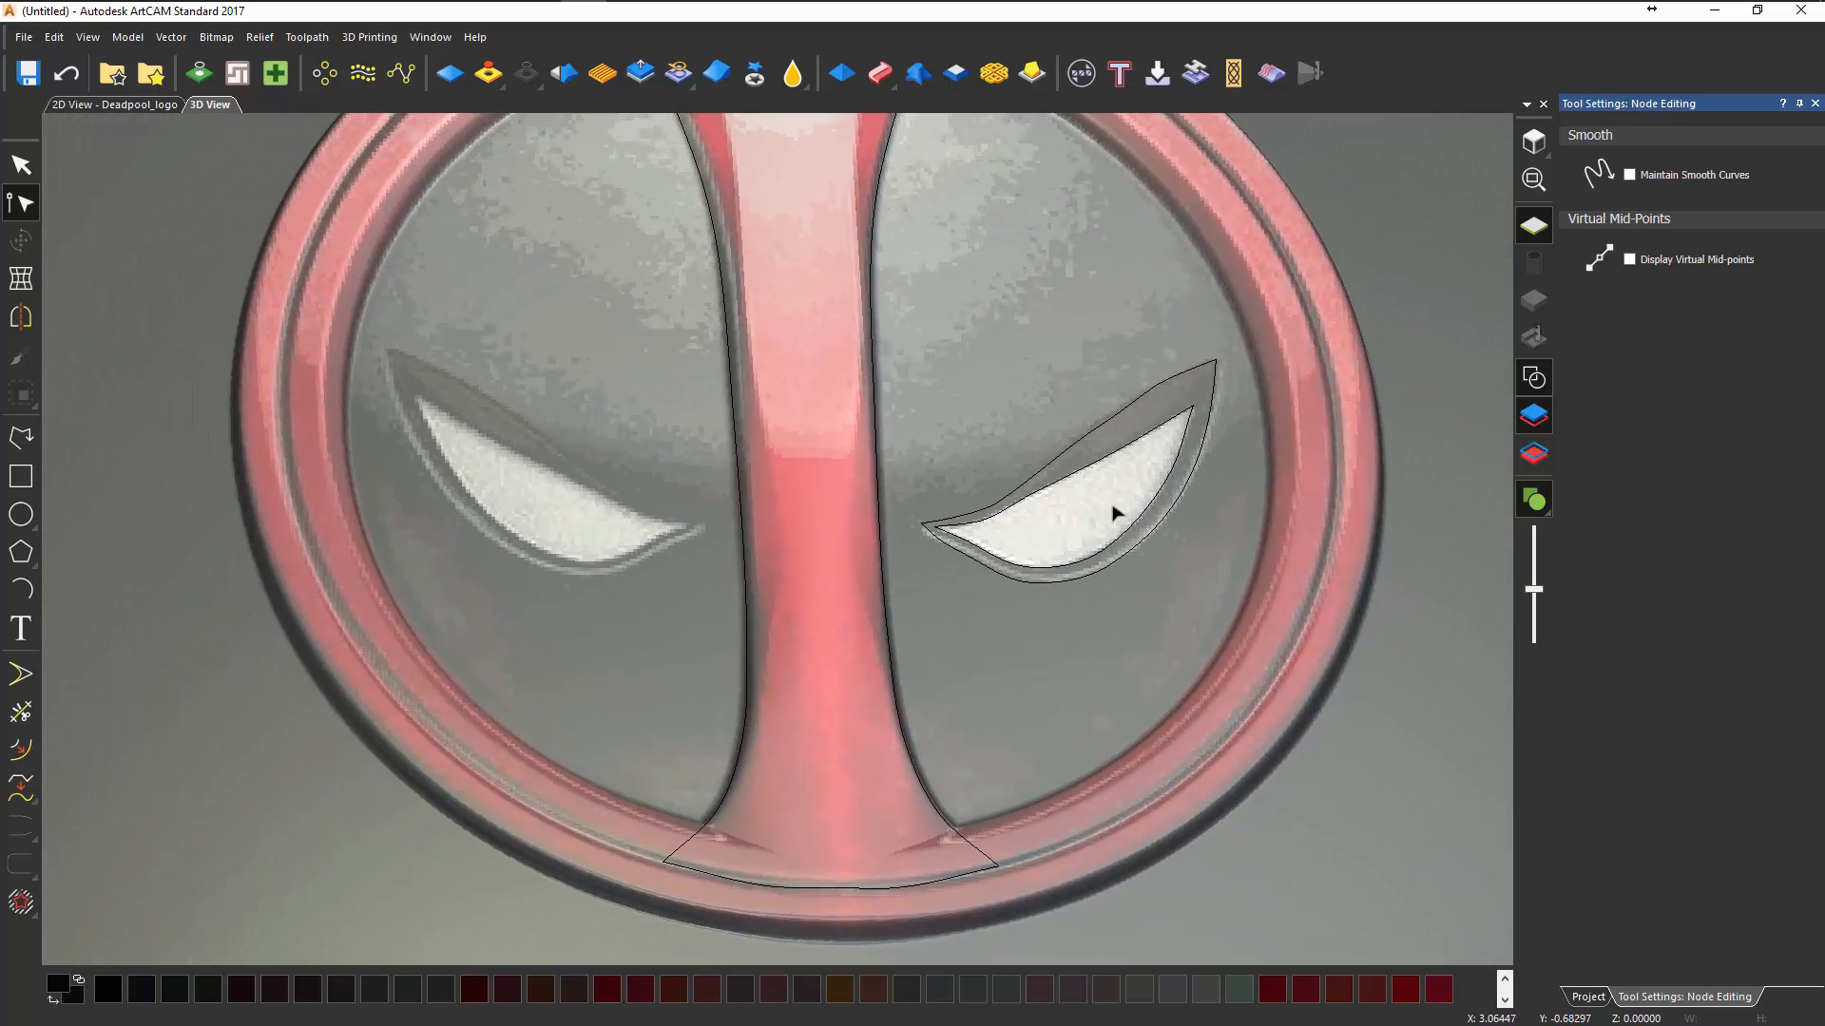
{"action": "left_click_drag", "start_coordinate": [1110, 511], "coordinate": [1026, 442]}
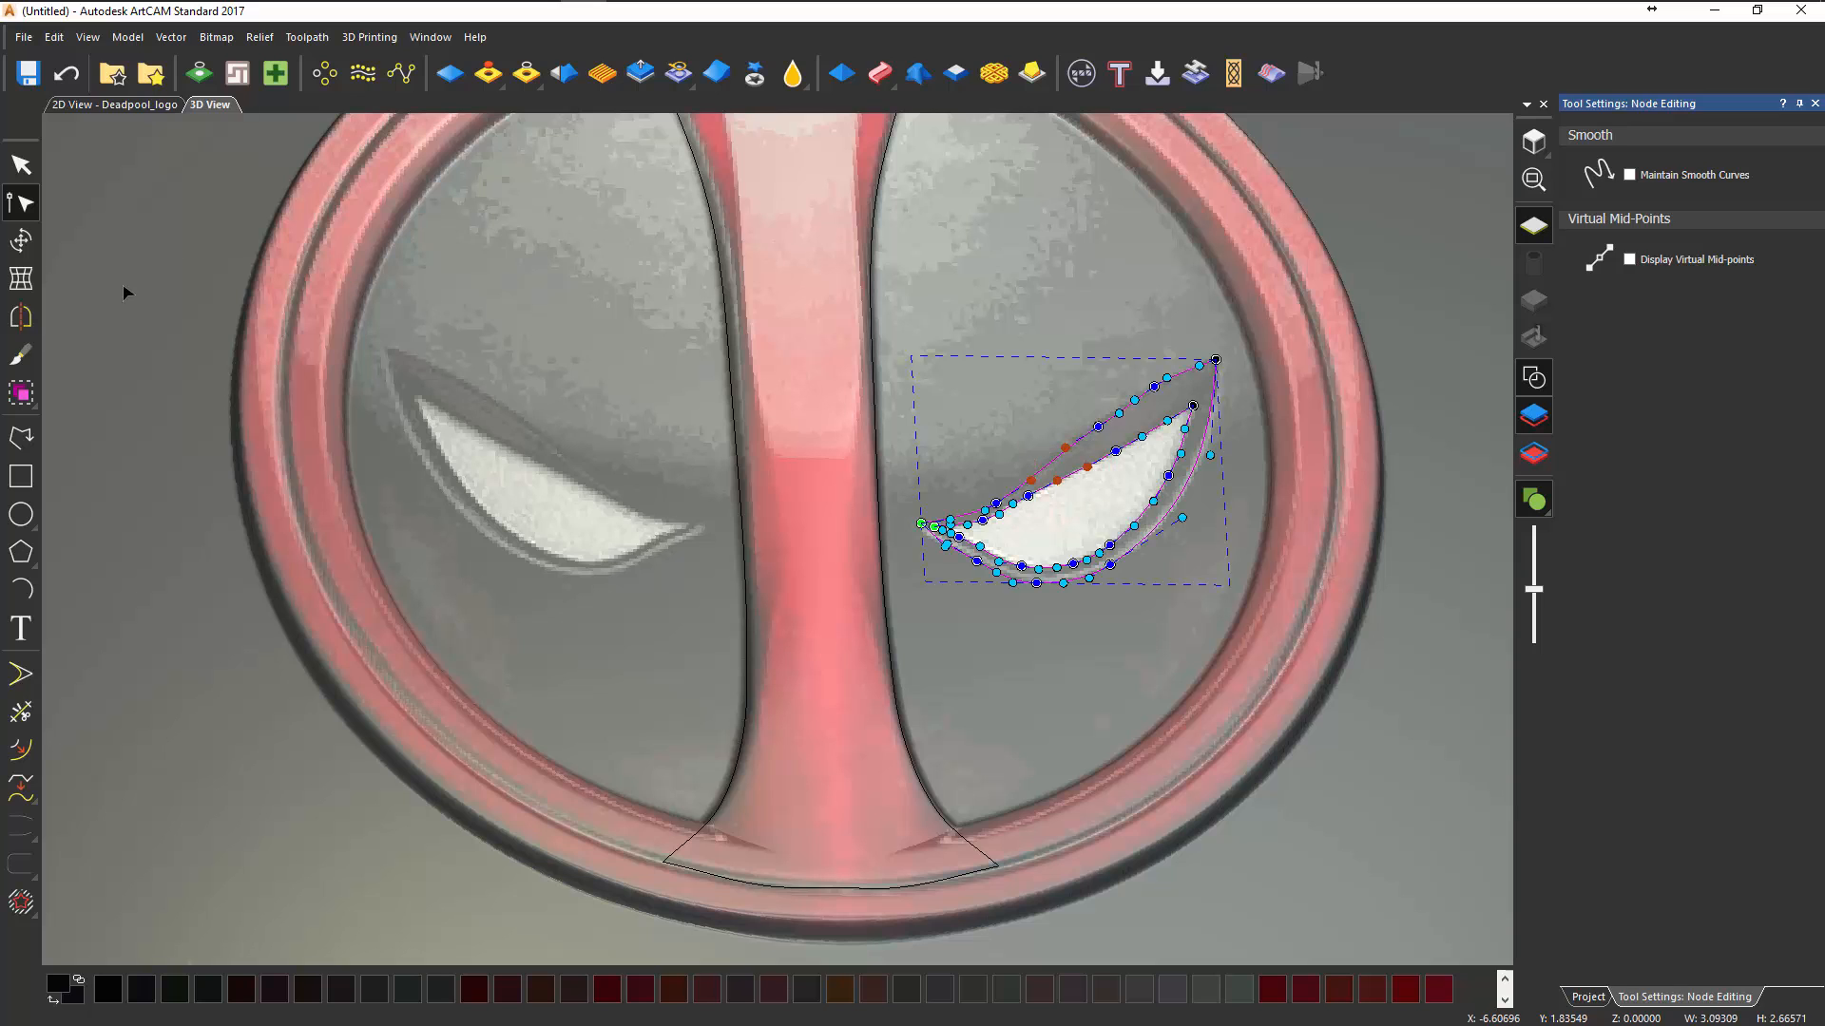
{"action": "left_click", "coordinate": [21, 166]}
{"action": "right_click", "coordinate": [24, 171]}
{"action": "left_click", "coordinate": [23, 168]}
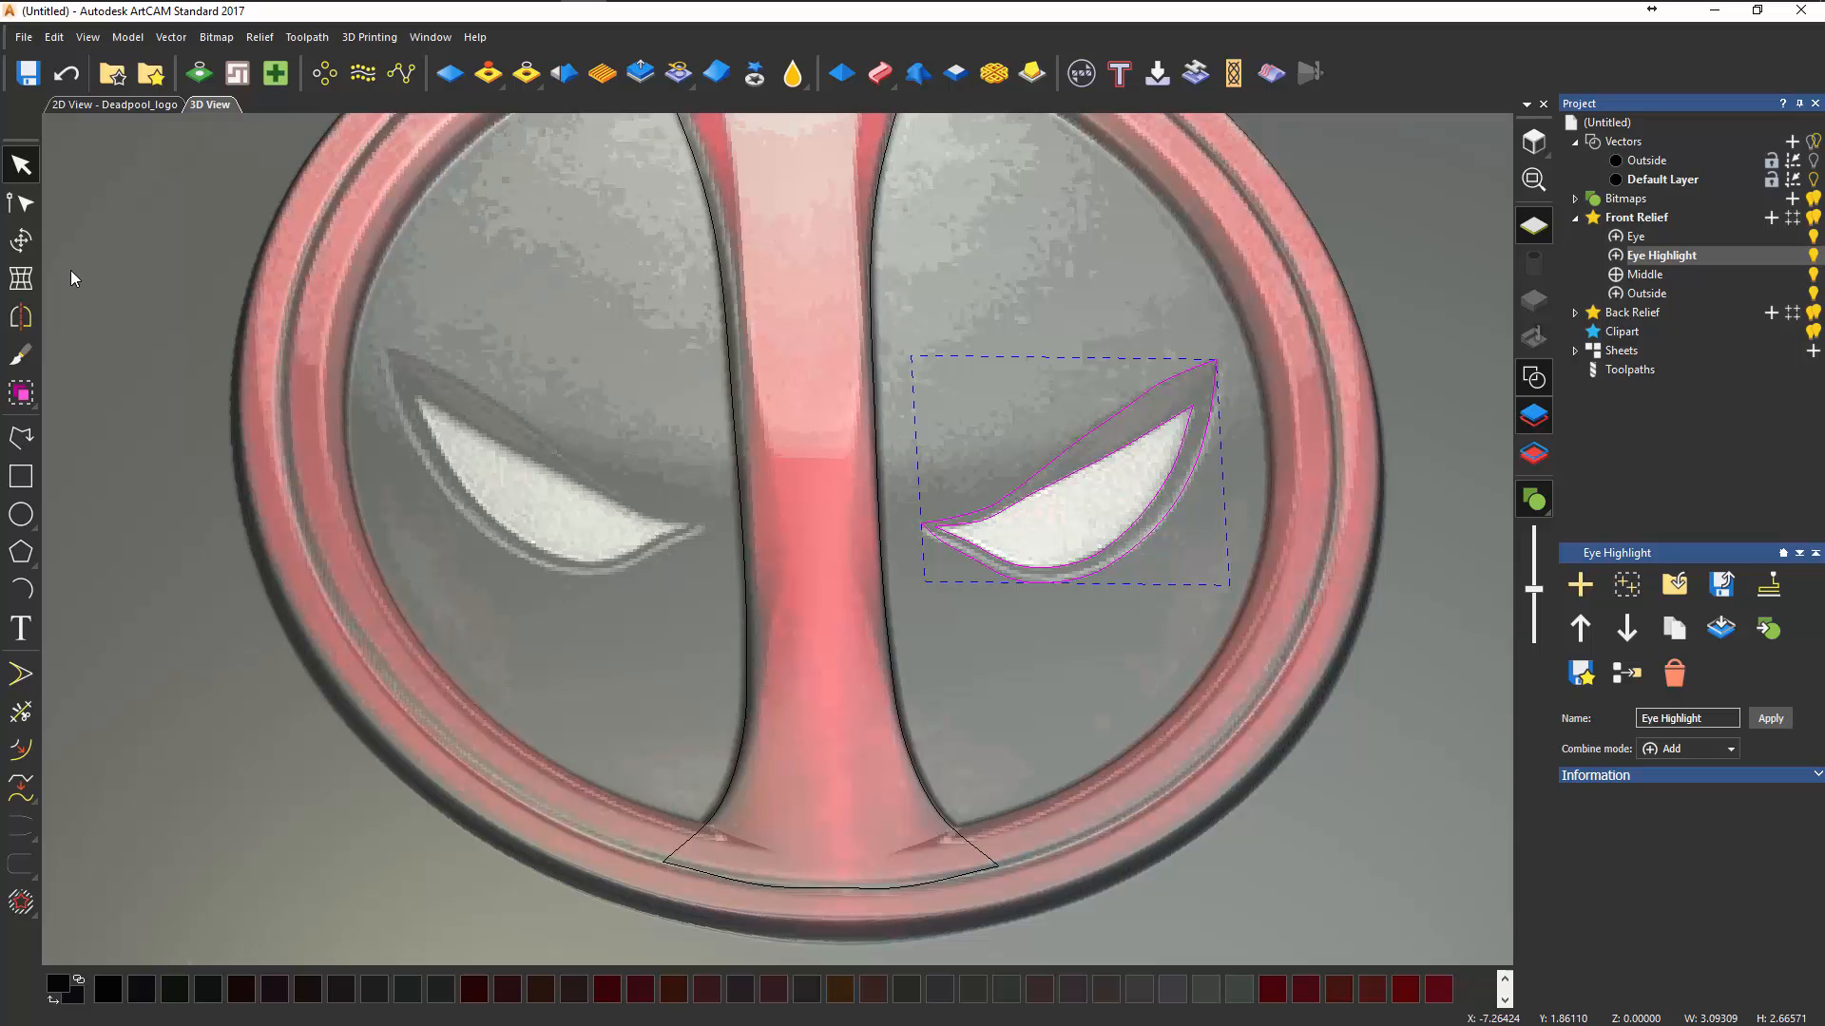
{"action": "left_click", "coordinate": [37, 326]}
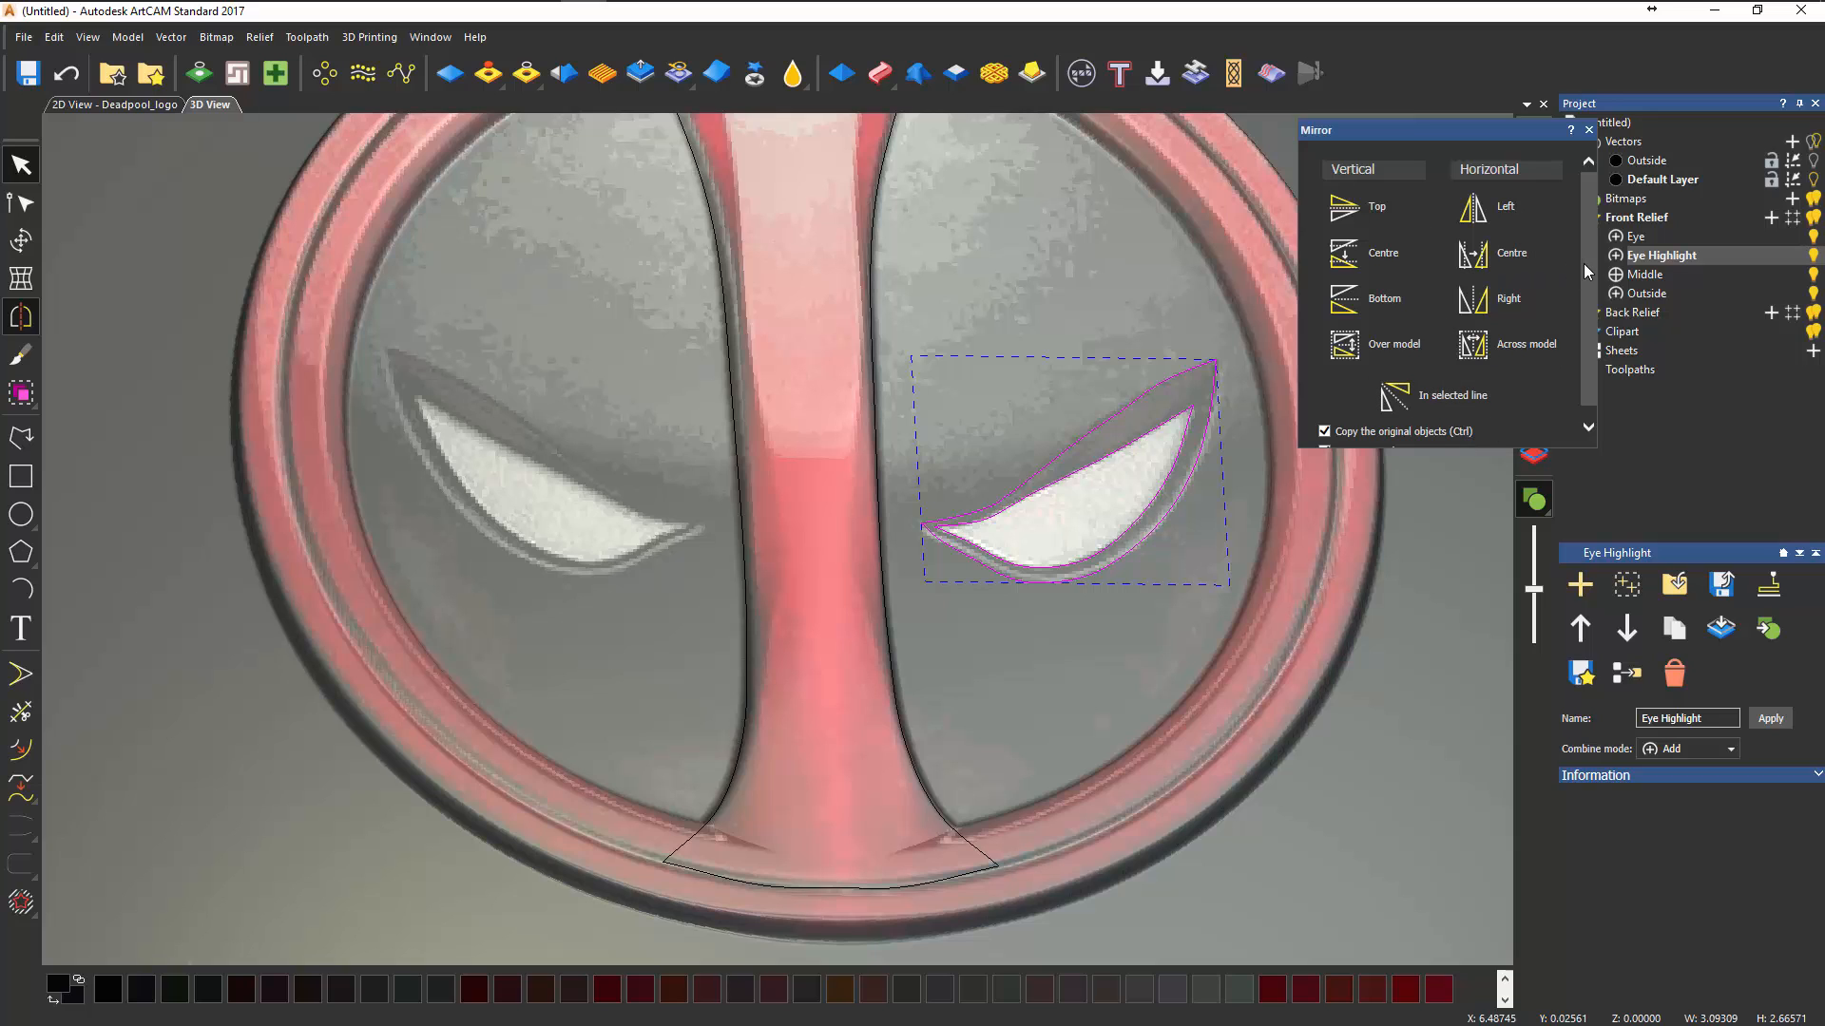
{"action": "scroll", "coordinate": [1587, 268], "scroll_direction": "down", "scroll_amount": 1}
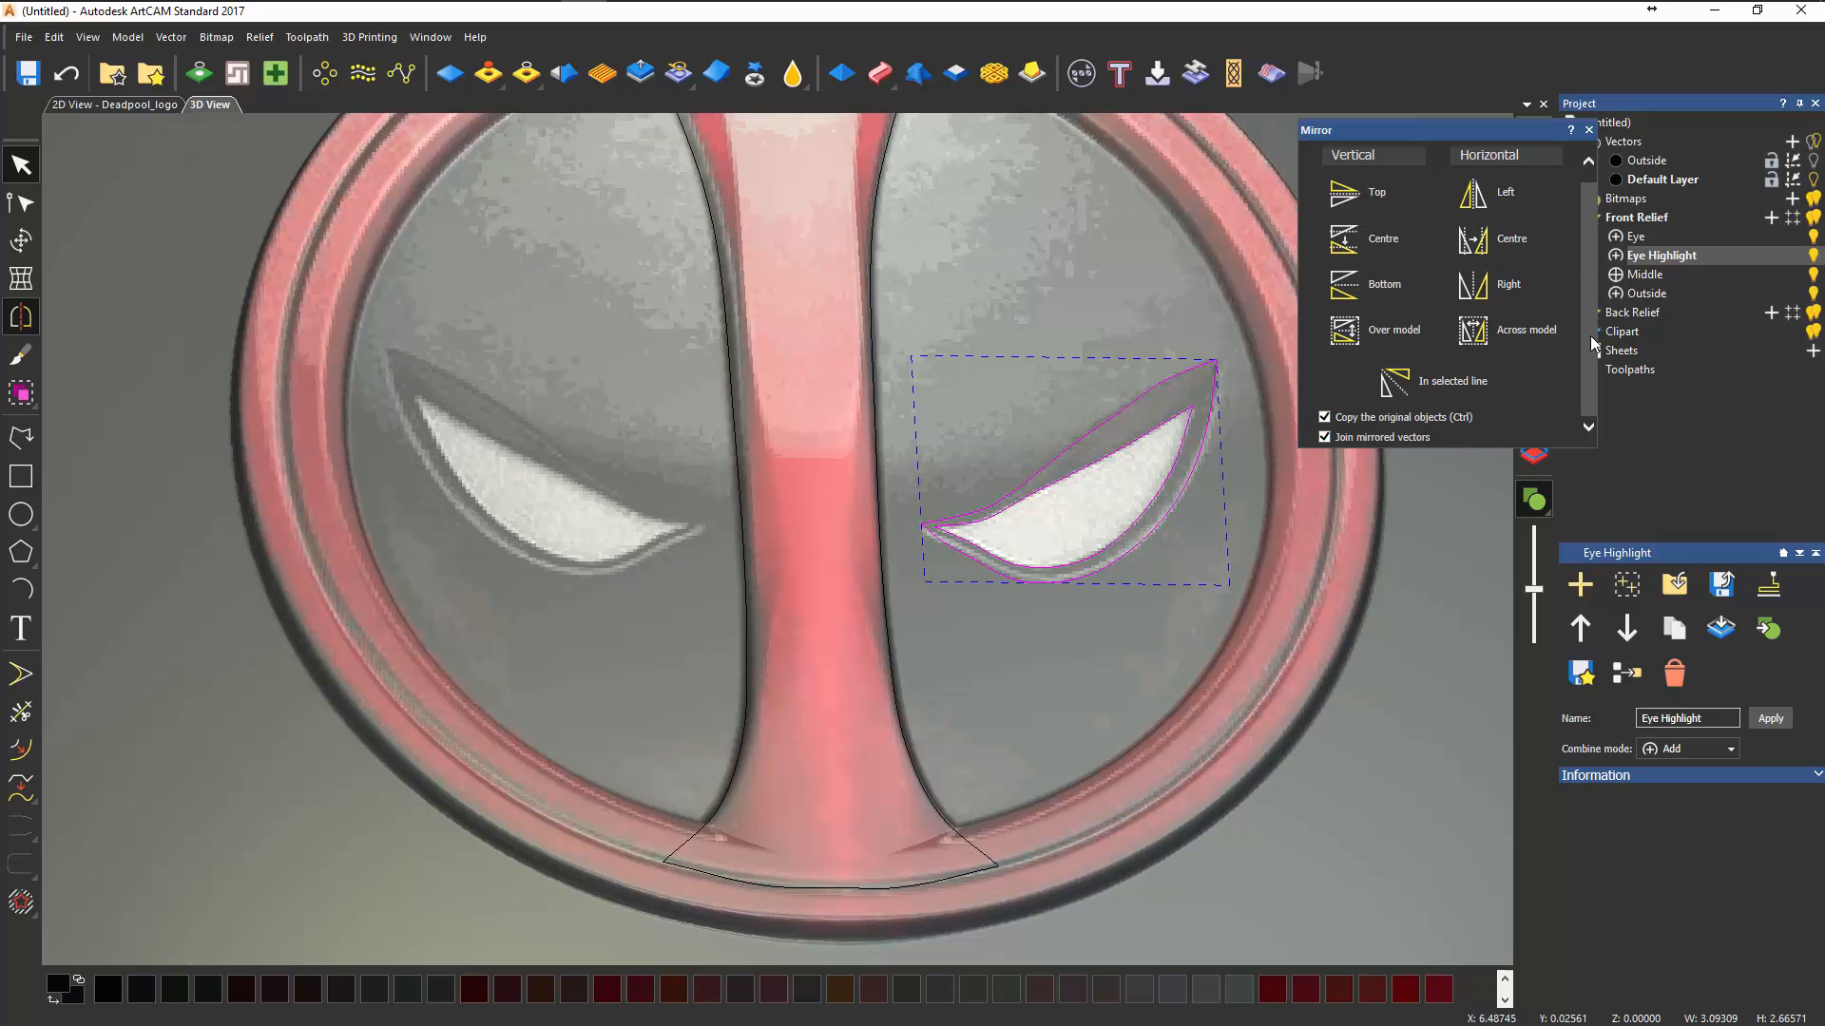
{"action": "left_click", "coordinate": [1530, 339]}
{"action": "left_click", "coordinate": [1588, 129]}
{"action": "left_click", "coordinate": [1138, 258]}
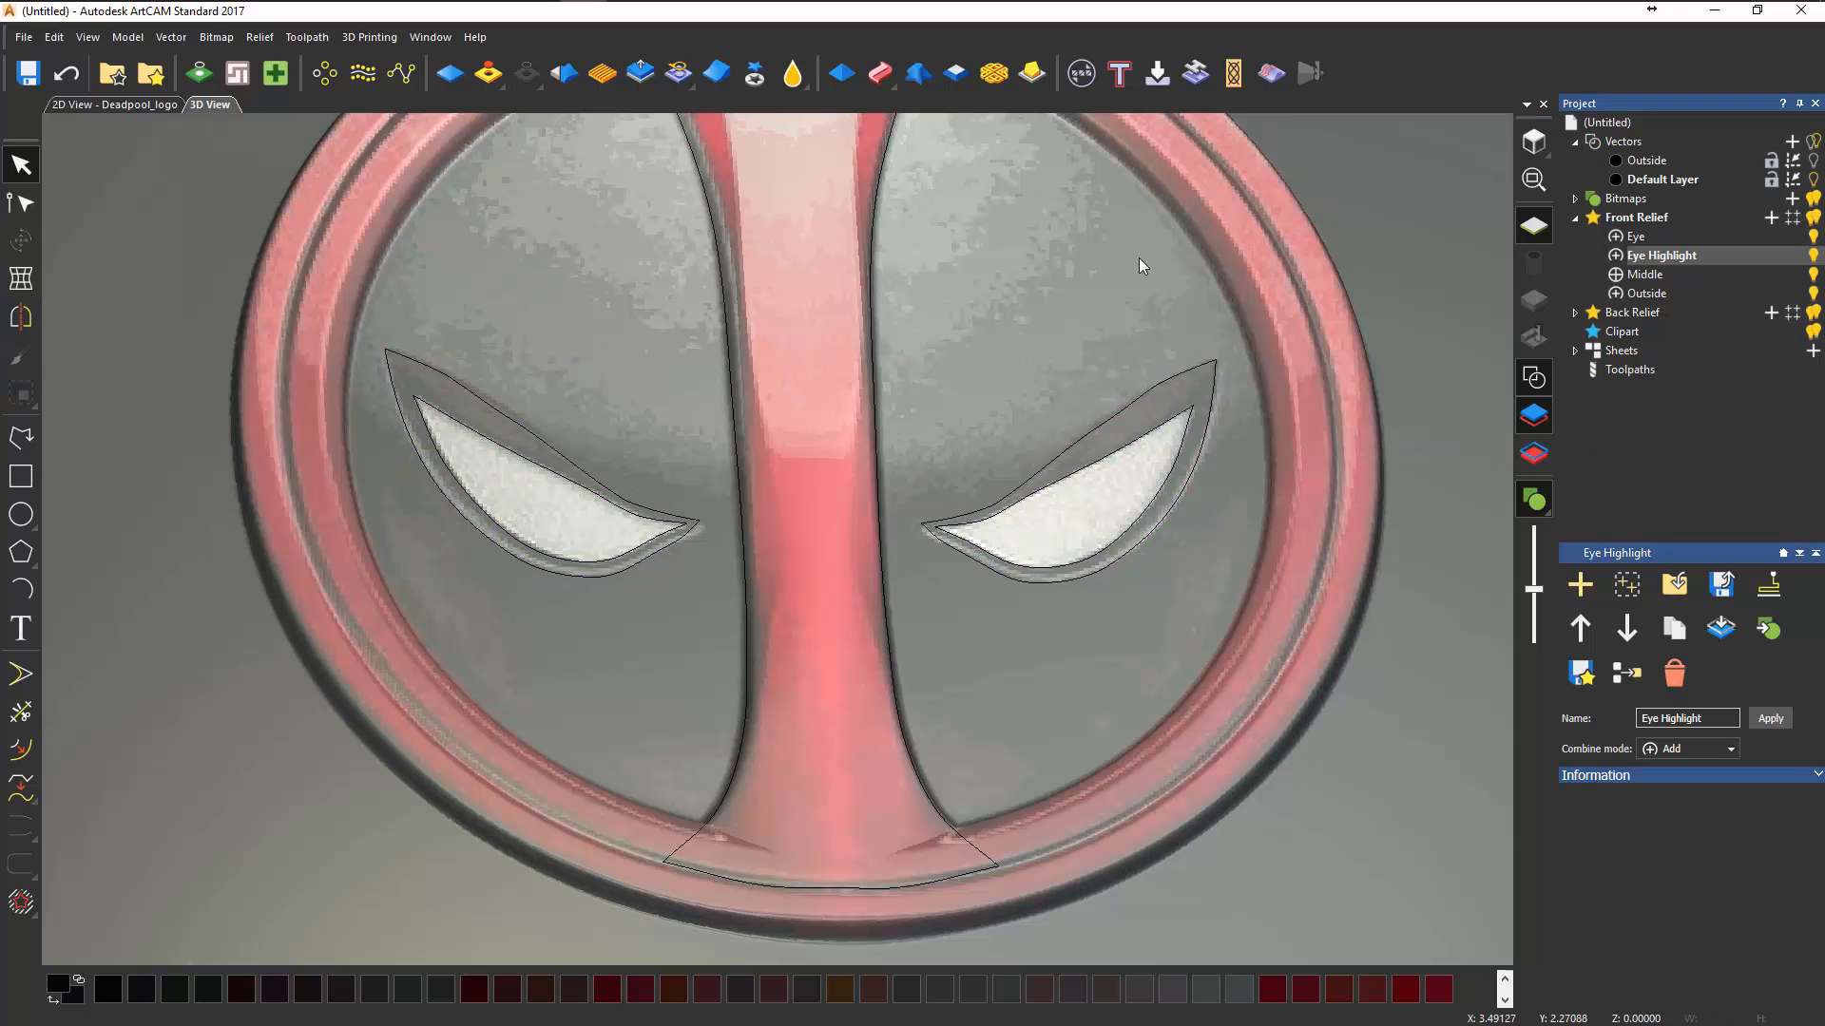
- Select both outer eye outlines and give them a square Shape Editor profile in Add mode on the Eye Highlight layer
{"action": "left_click_drag", "start_coordinate": [1069, 540], "coordinate": [960, 371]}
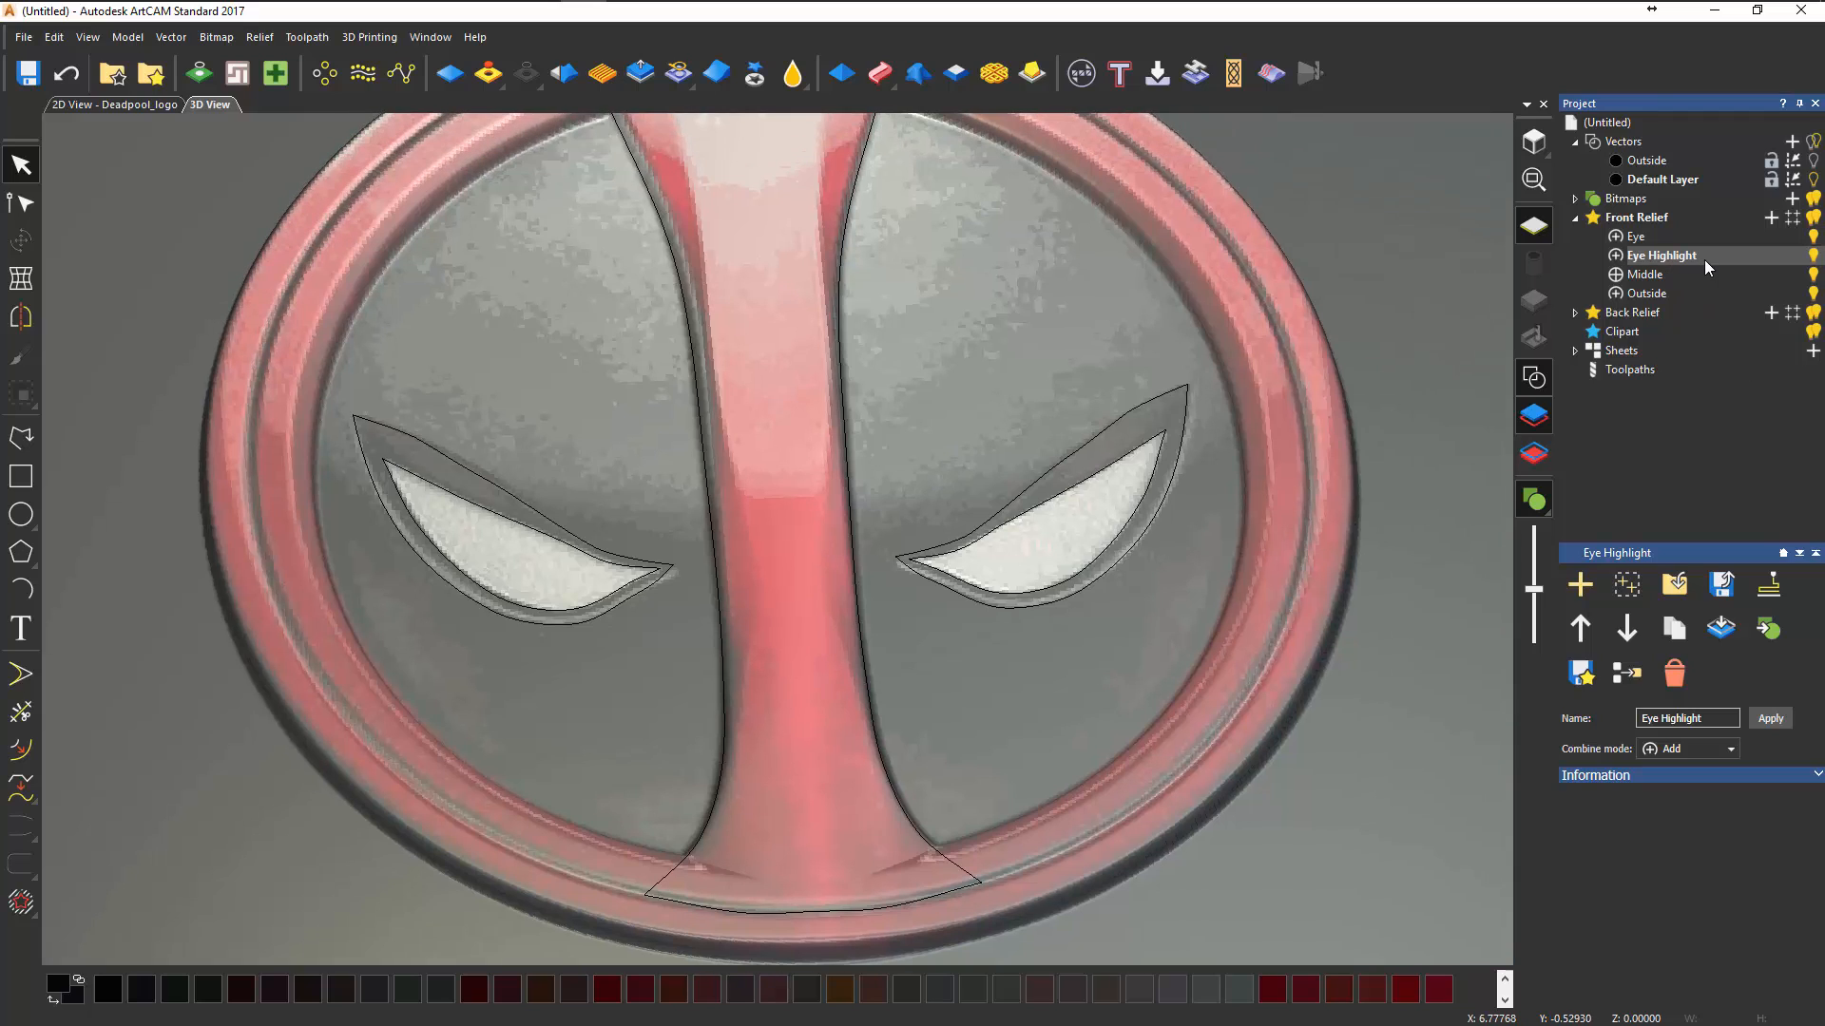
{"action": "left_click", "coordinate": [1184, 401]}
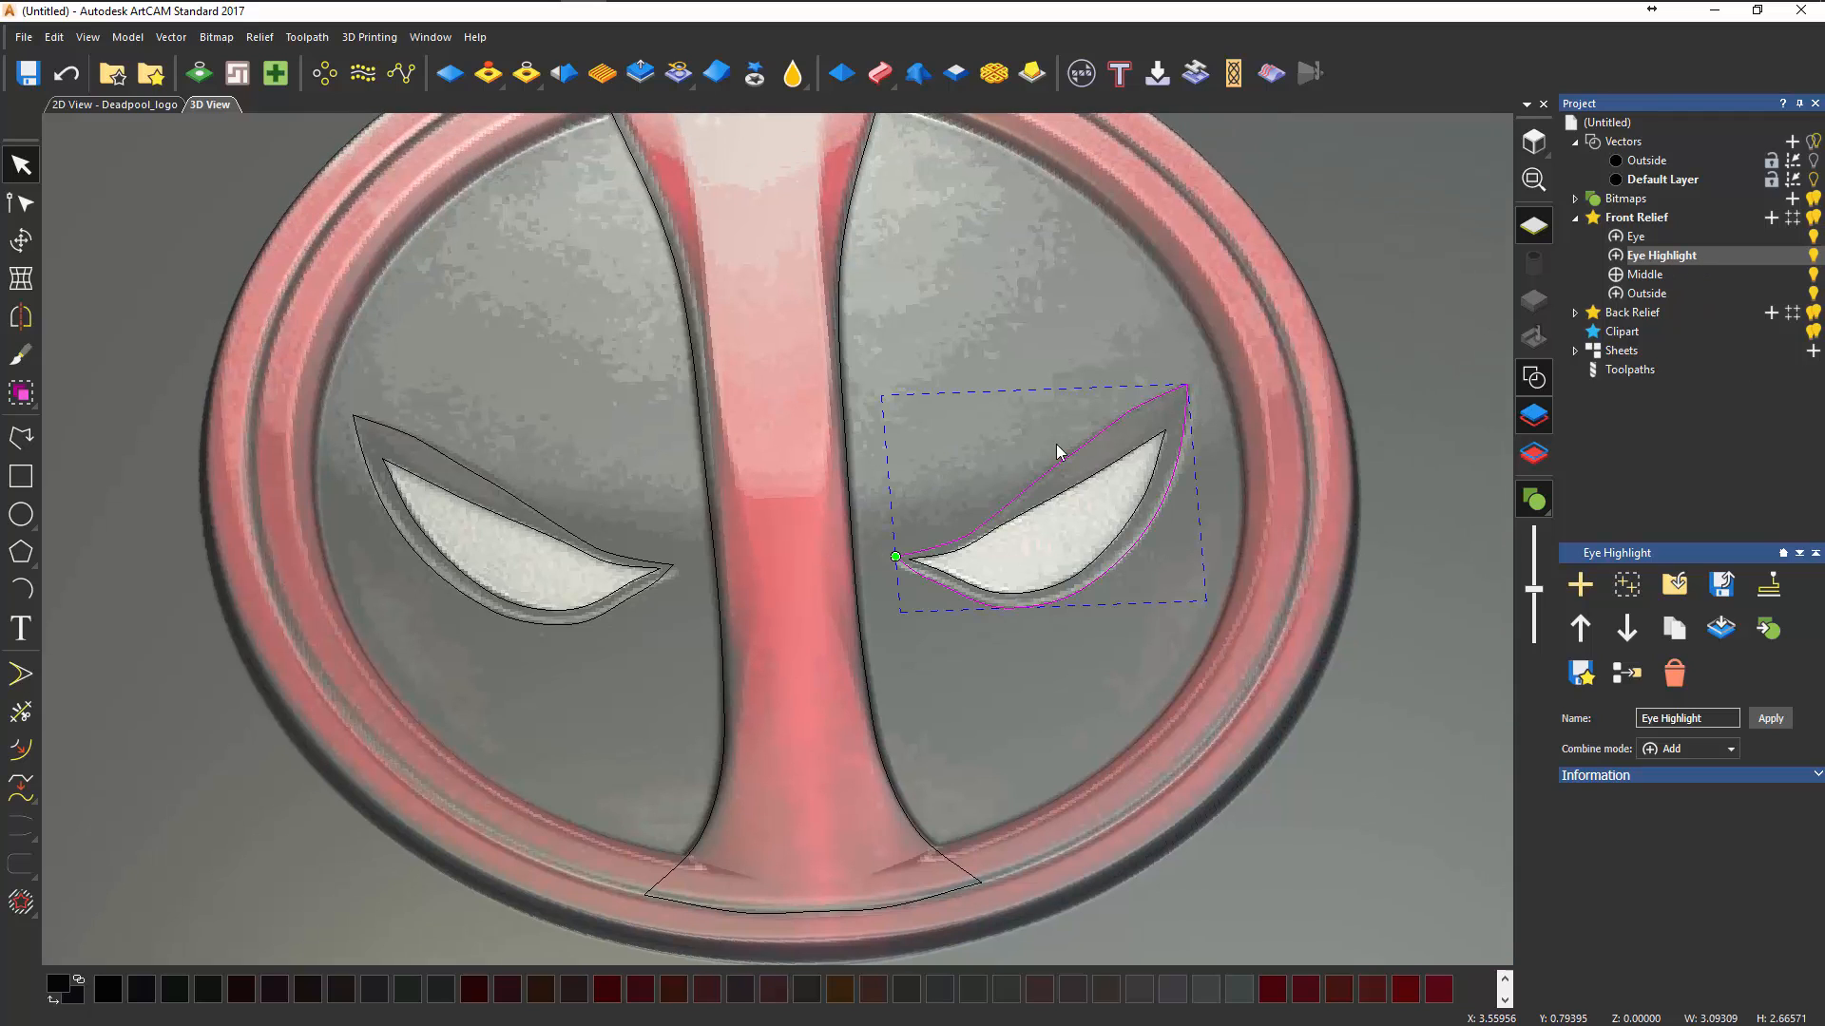
{"action": "left_click", "coordinate": [419, 445], "text": "shift"}
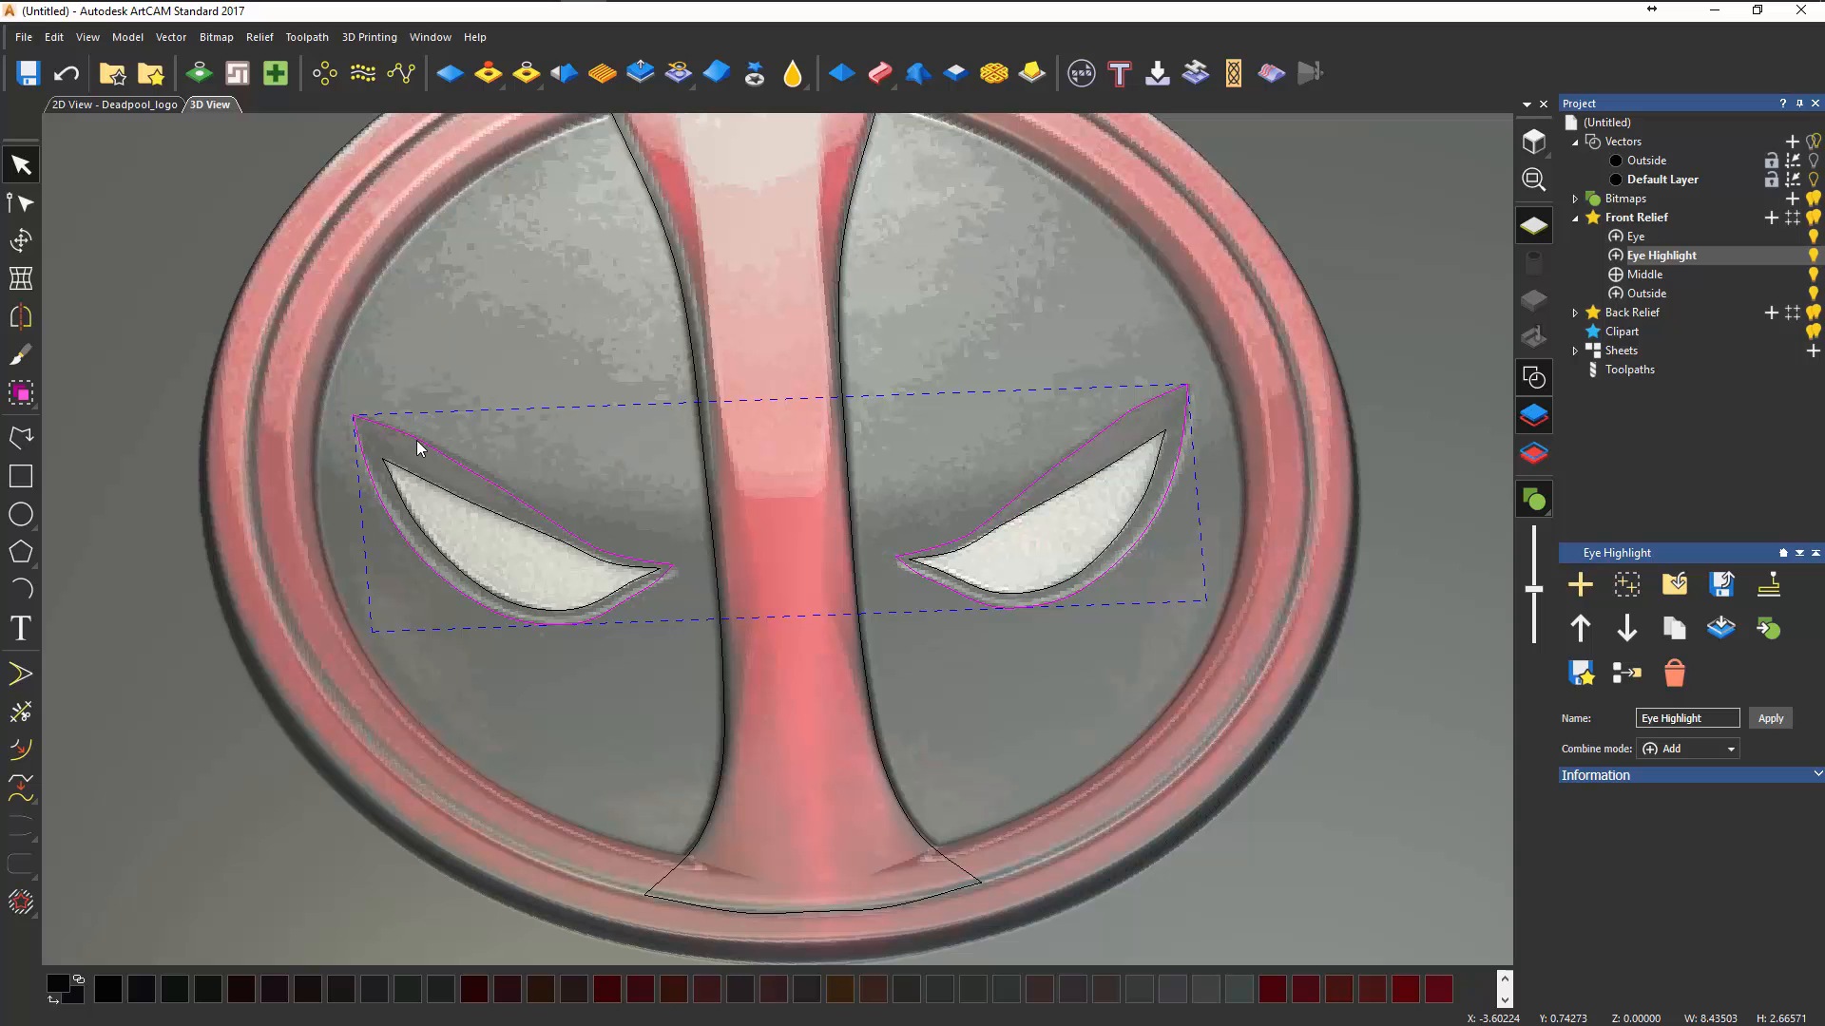
{"action": "left_click_drag", "start_coordinate": [1121, 660], "coordinate": [1034, 655]}
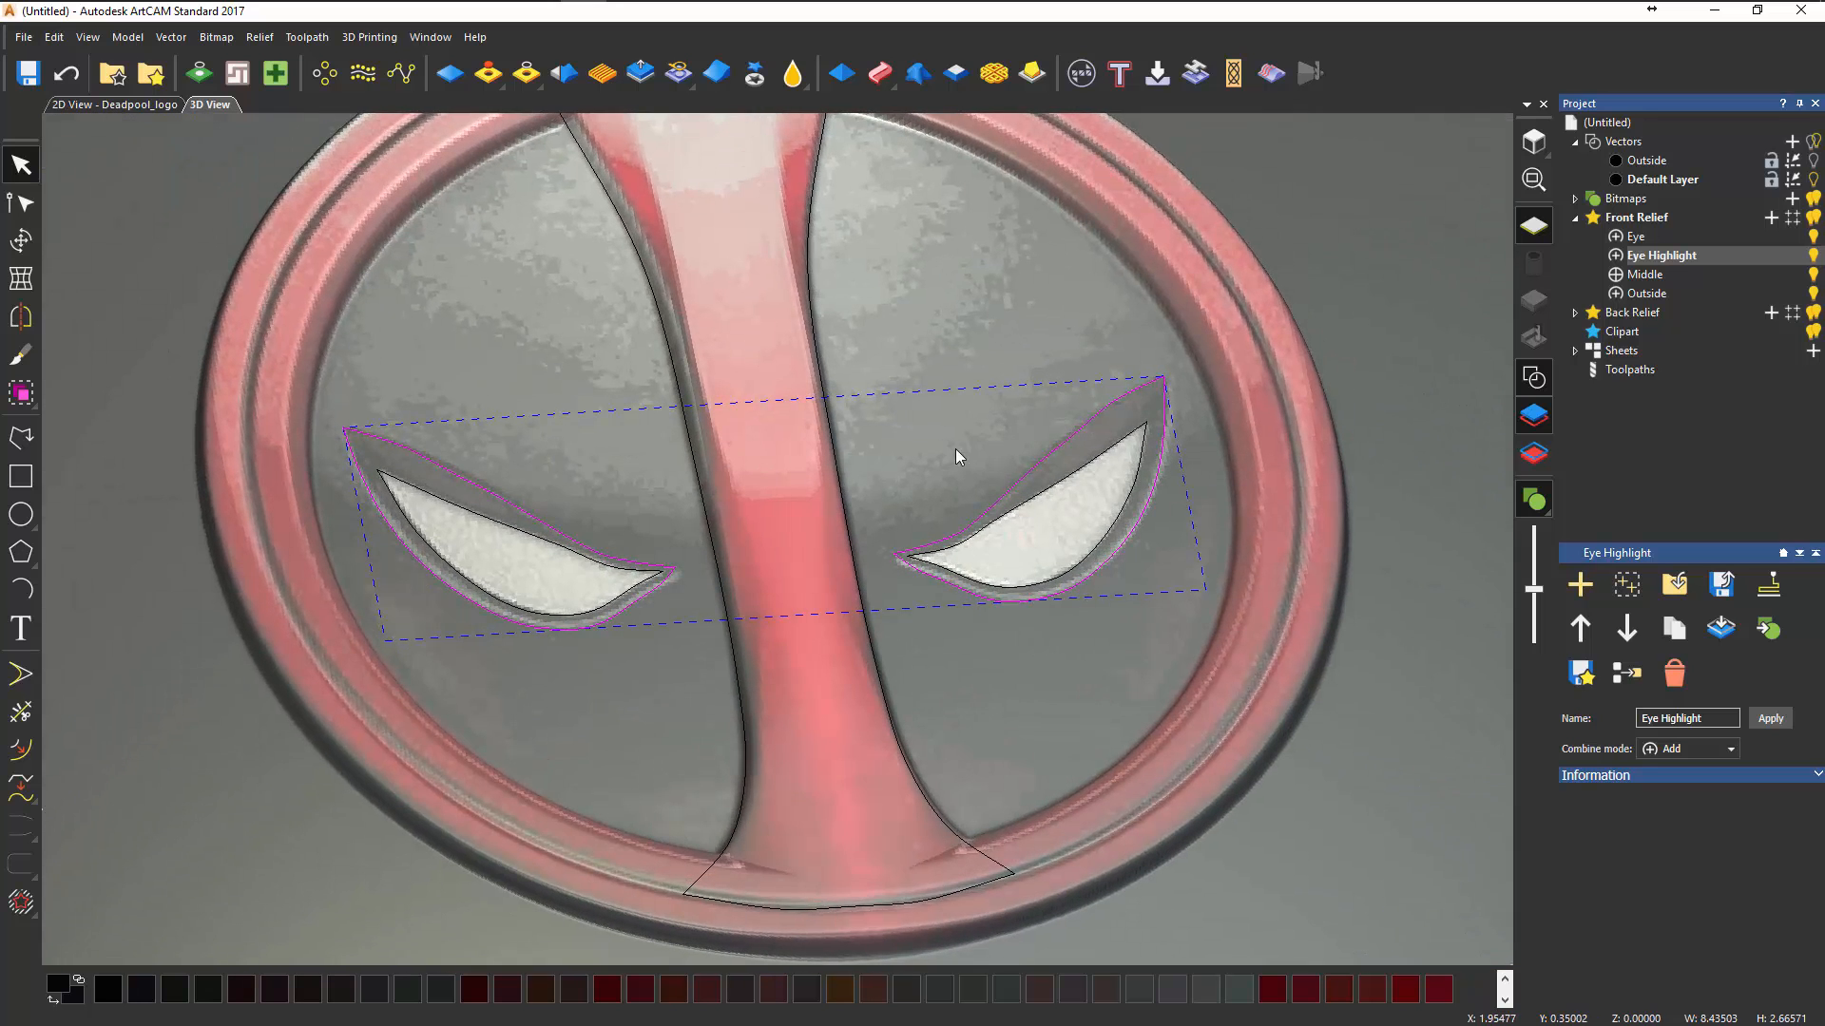
{"action": "key", "text": "F12"}
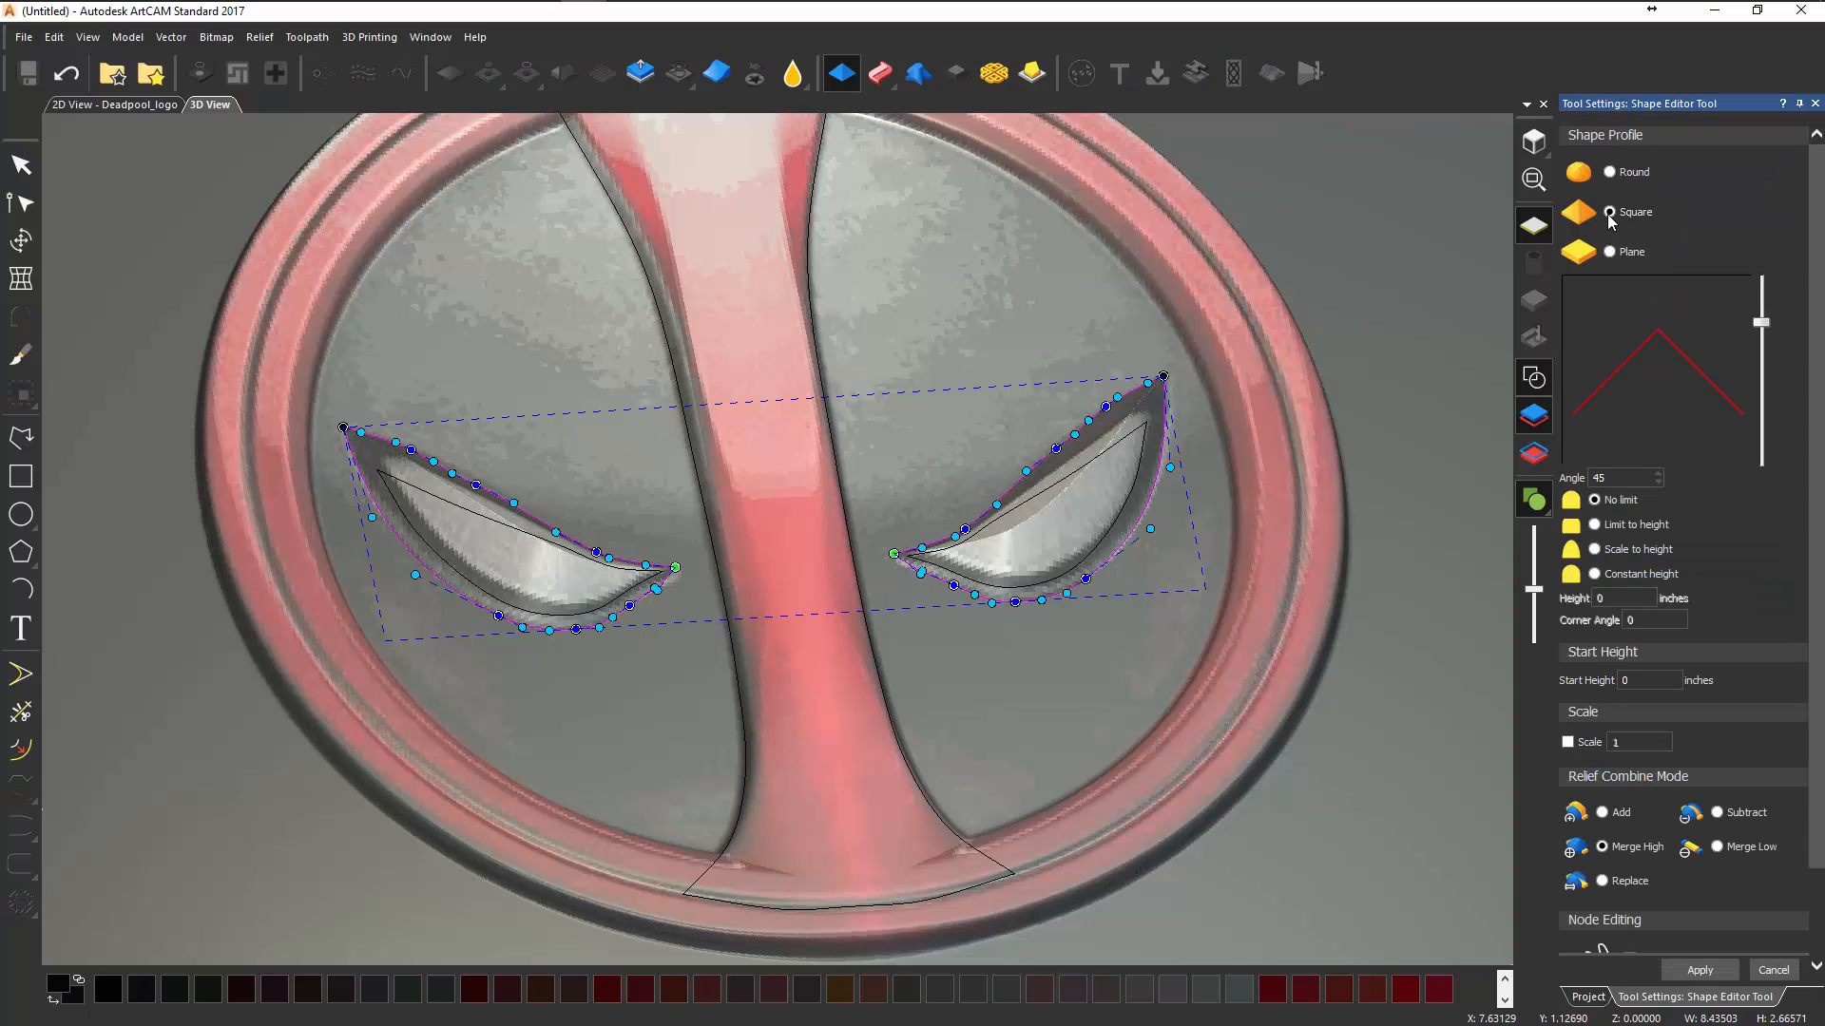
{"action": "left_click_drag", "start_coordinate": [1139, 538], "coordinate": [1029, 596]}
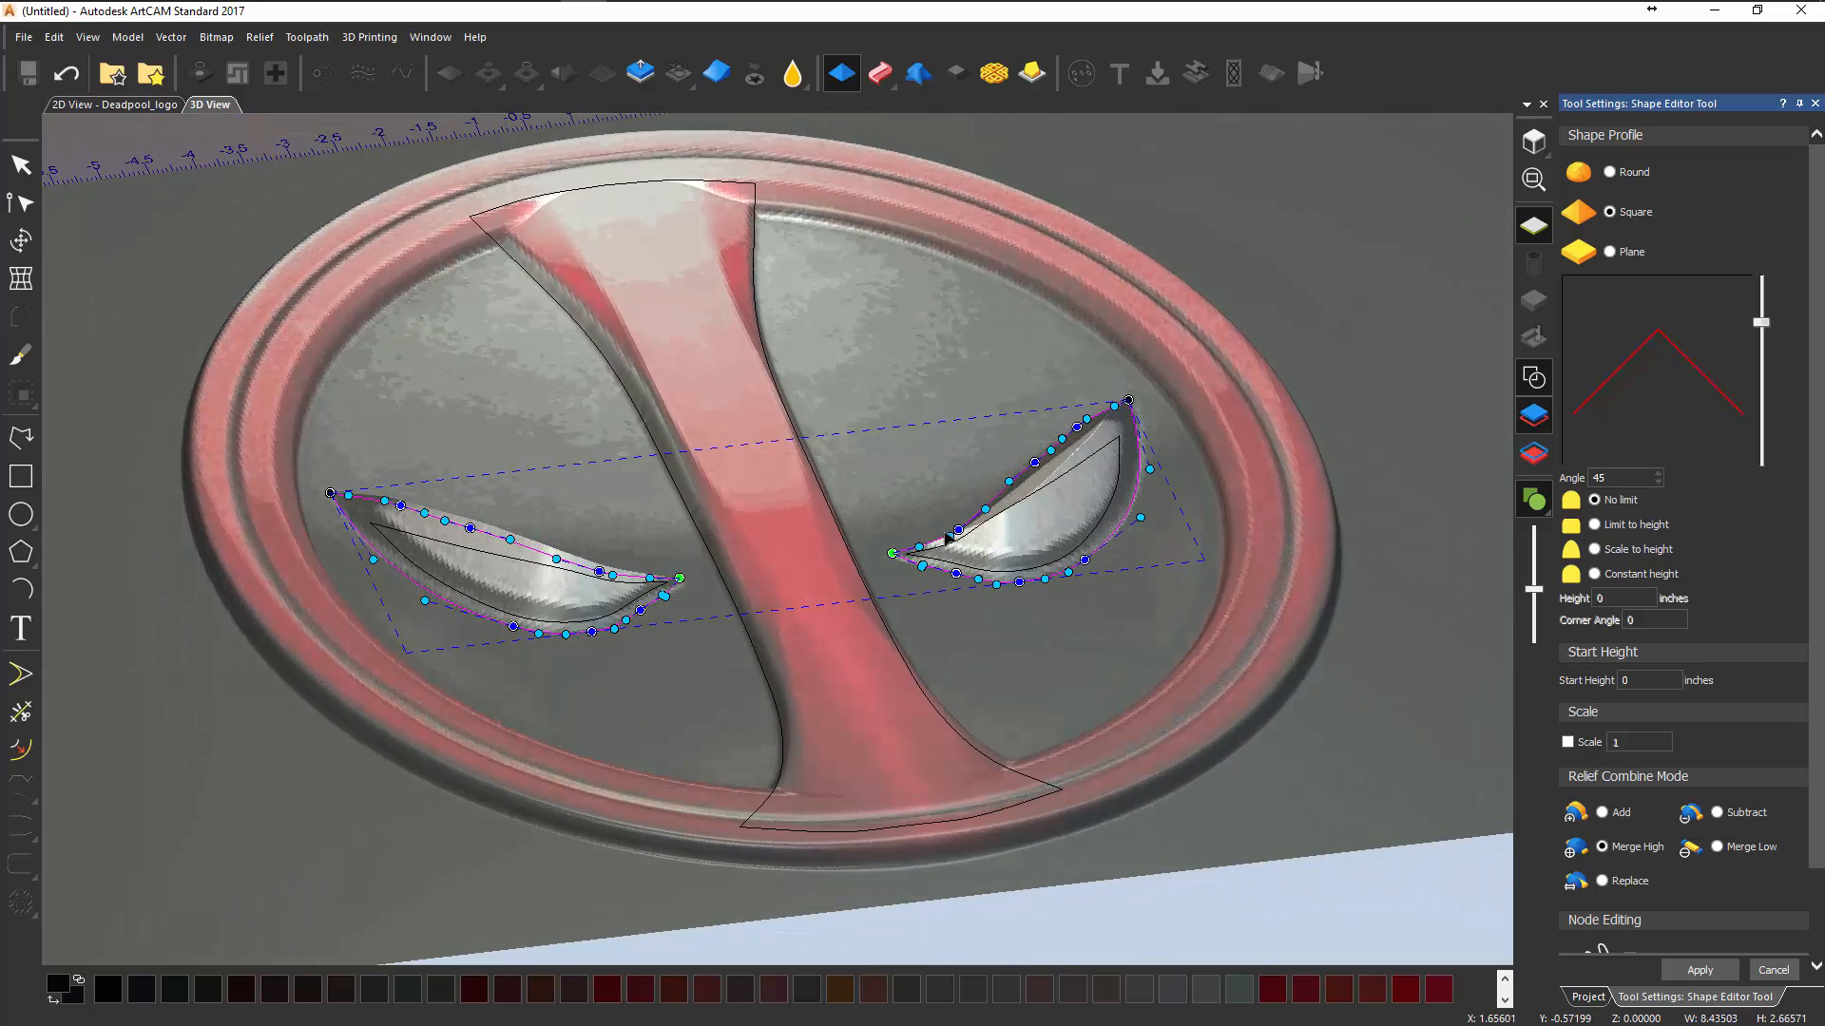
{"action": "scroll", "coordinate": [1030, 596], "scroll_direction": "up", "scroll_amount": 3}
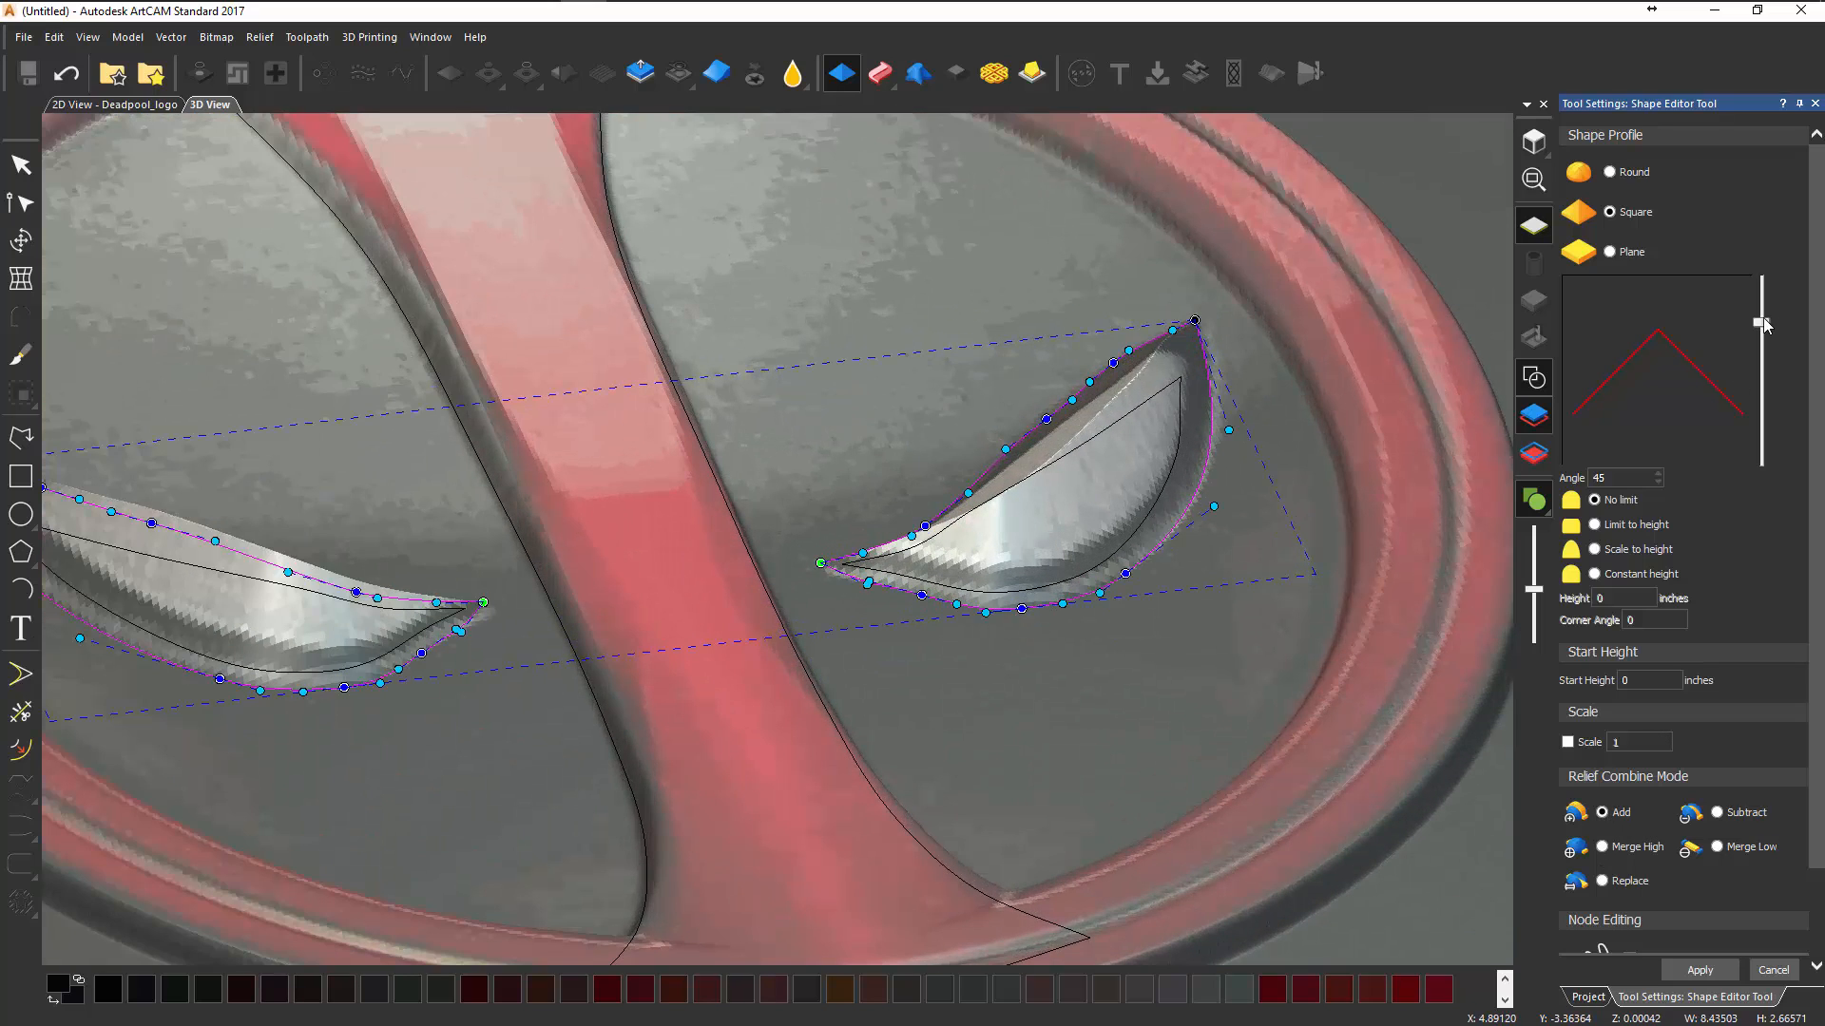
- Set the square profile's angle to -13 to recess the outer eye shapes, apply it and close the Shape Editor
{"action": "left_click_drag", "start_coordinate": [1761, 323], "coordinate": [1768, 377]}
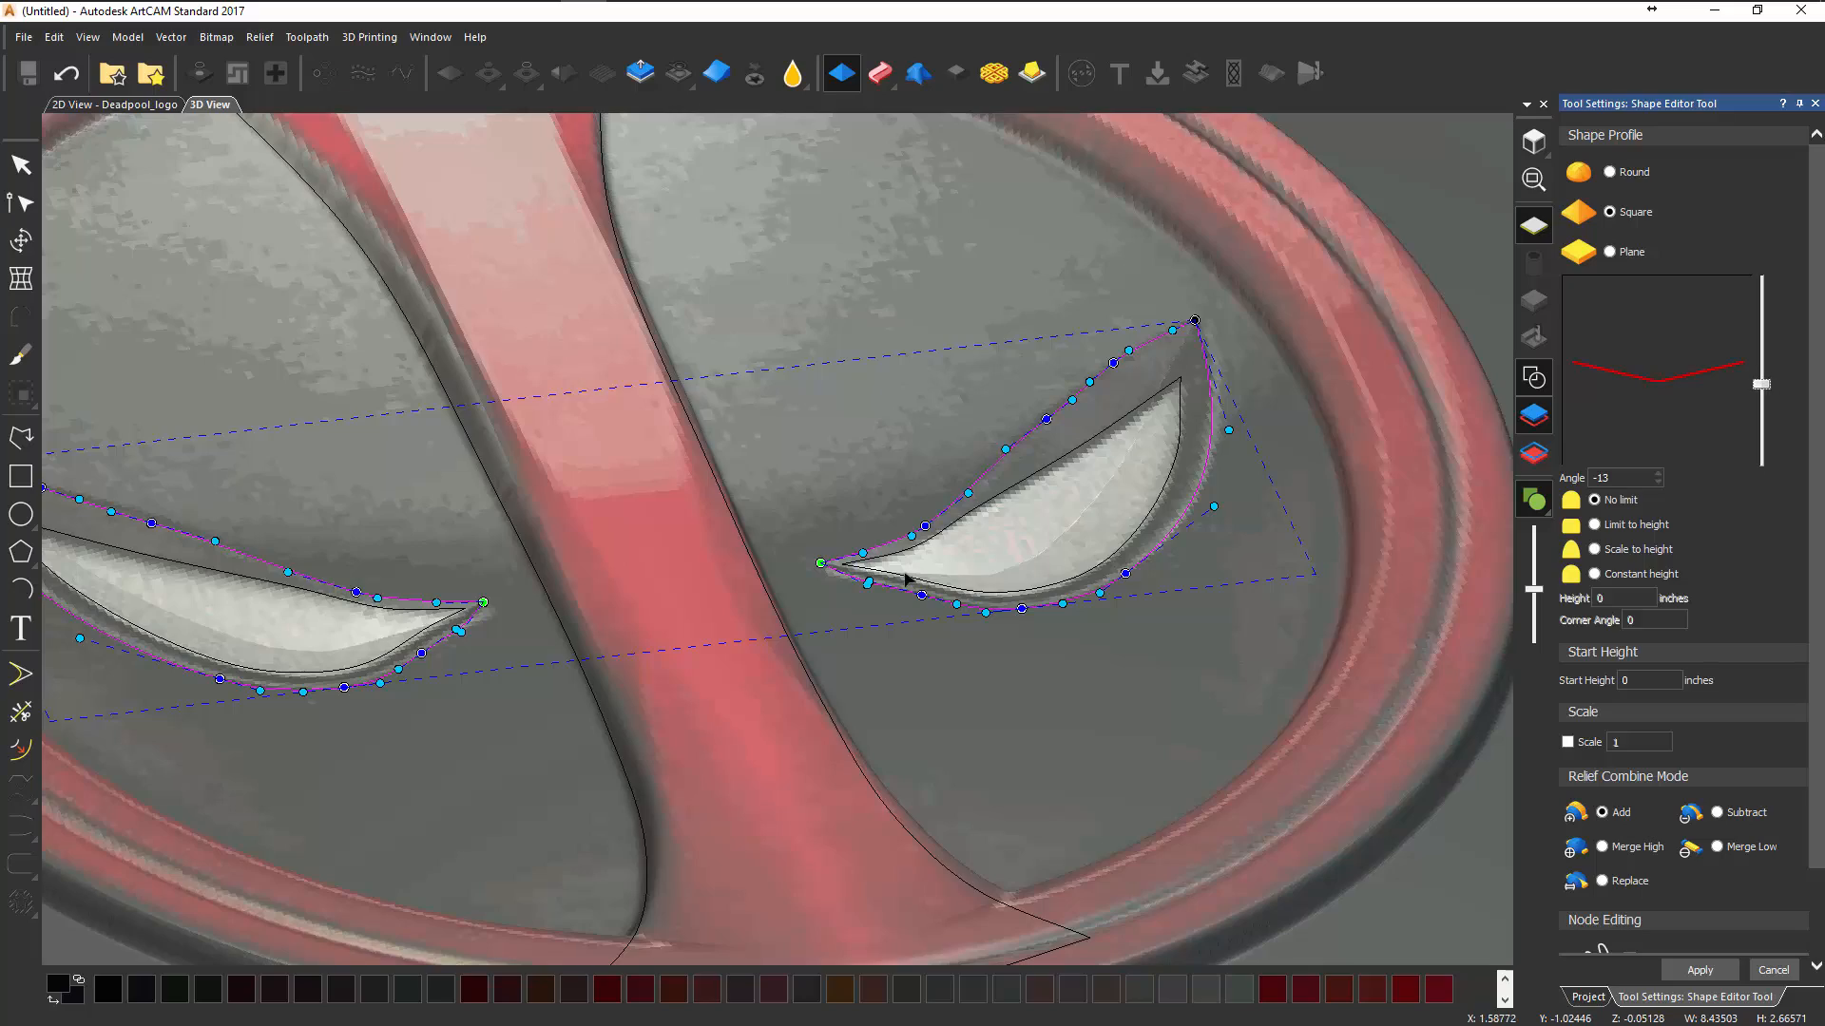
{"action": "middle_click_drag", "start_coordinate": [905, 572], "coordinate": [1027, 514]}
{"action": "scroll", "coordinate": [1042, 512], "scroll_direction": "up", "scroll_amount": 4}
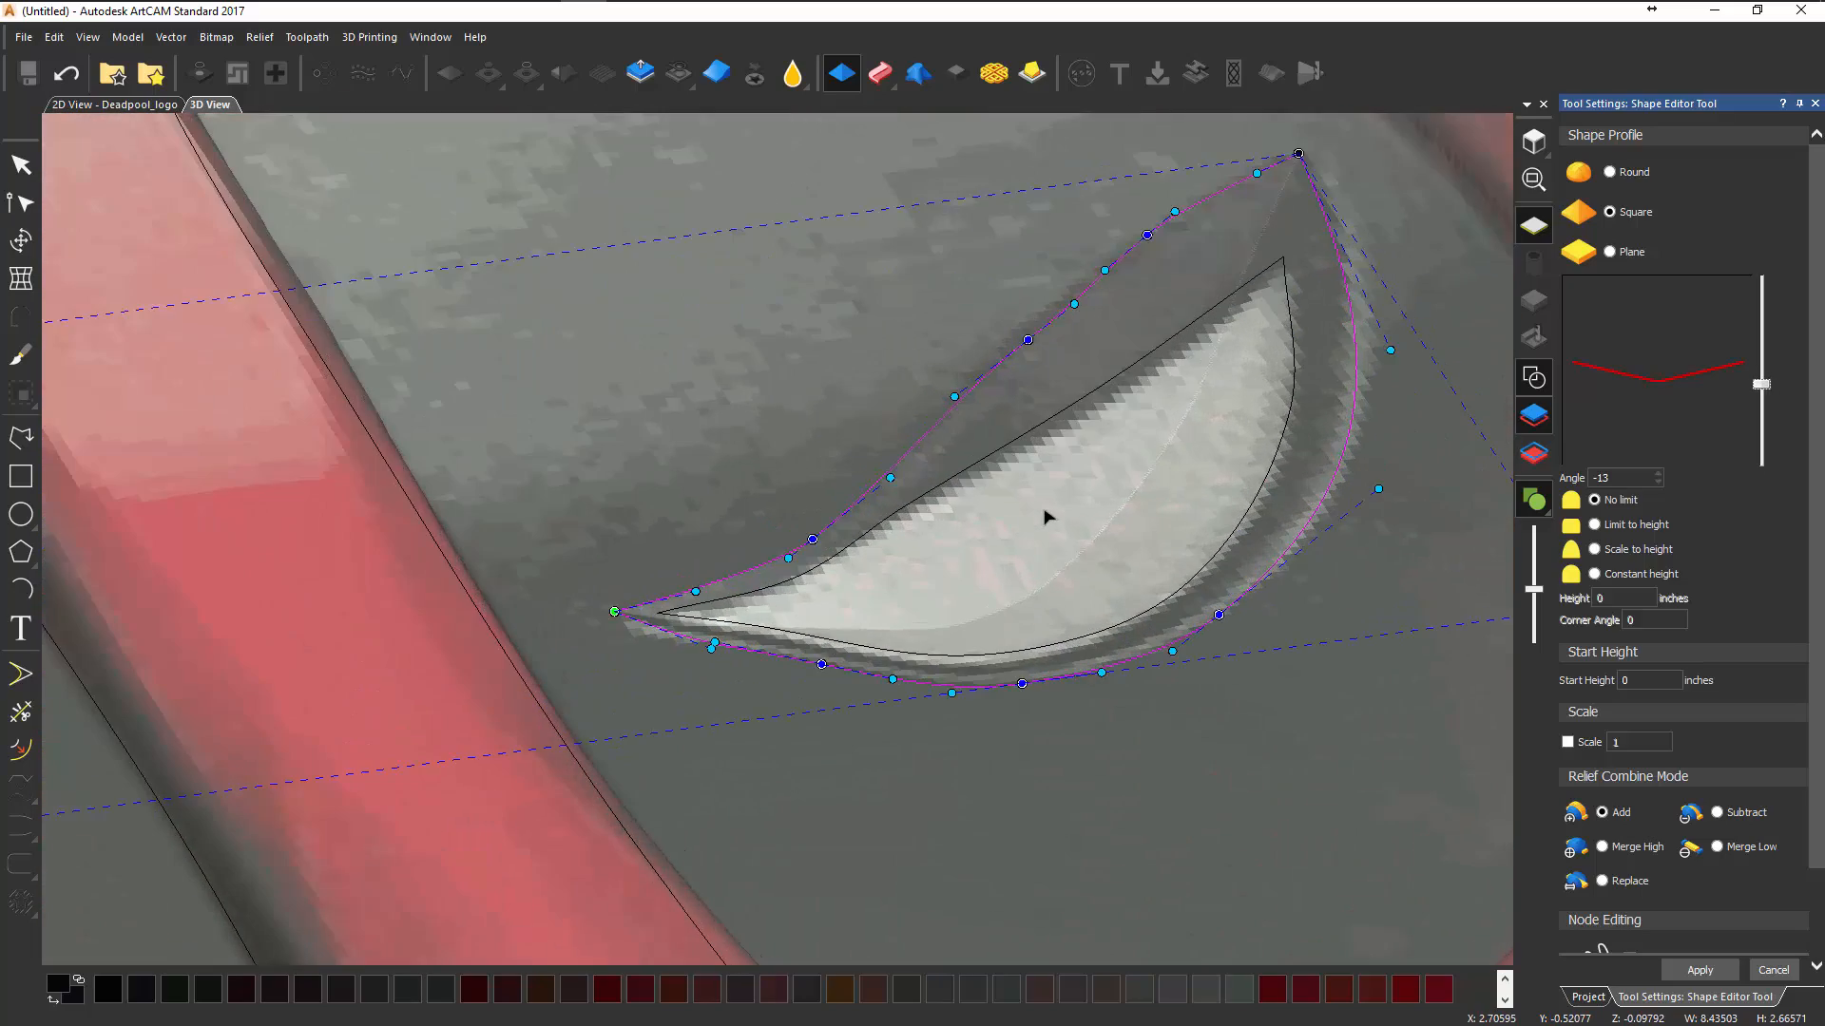
{"action": "middle_click_drag", "start_coordinate": [975, 451], "coordinate": [969, 482]}
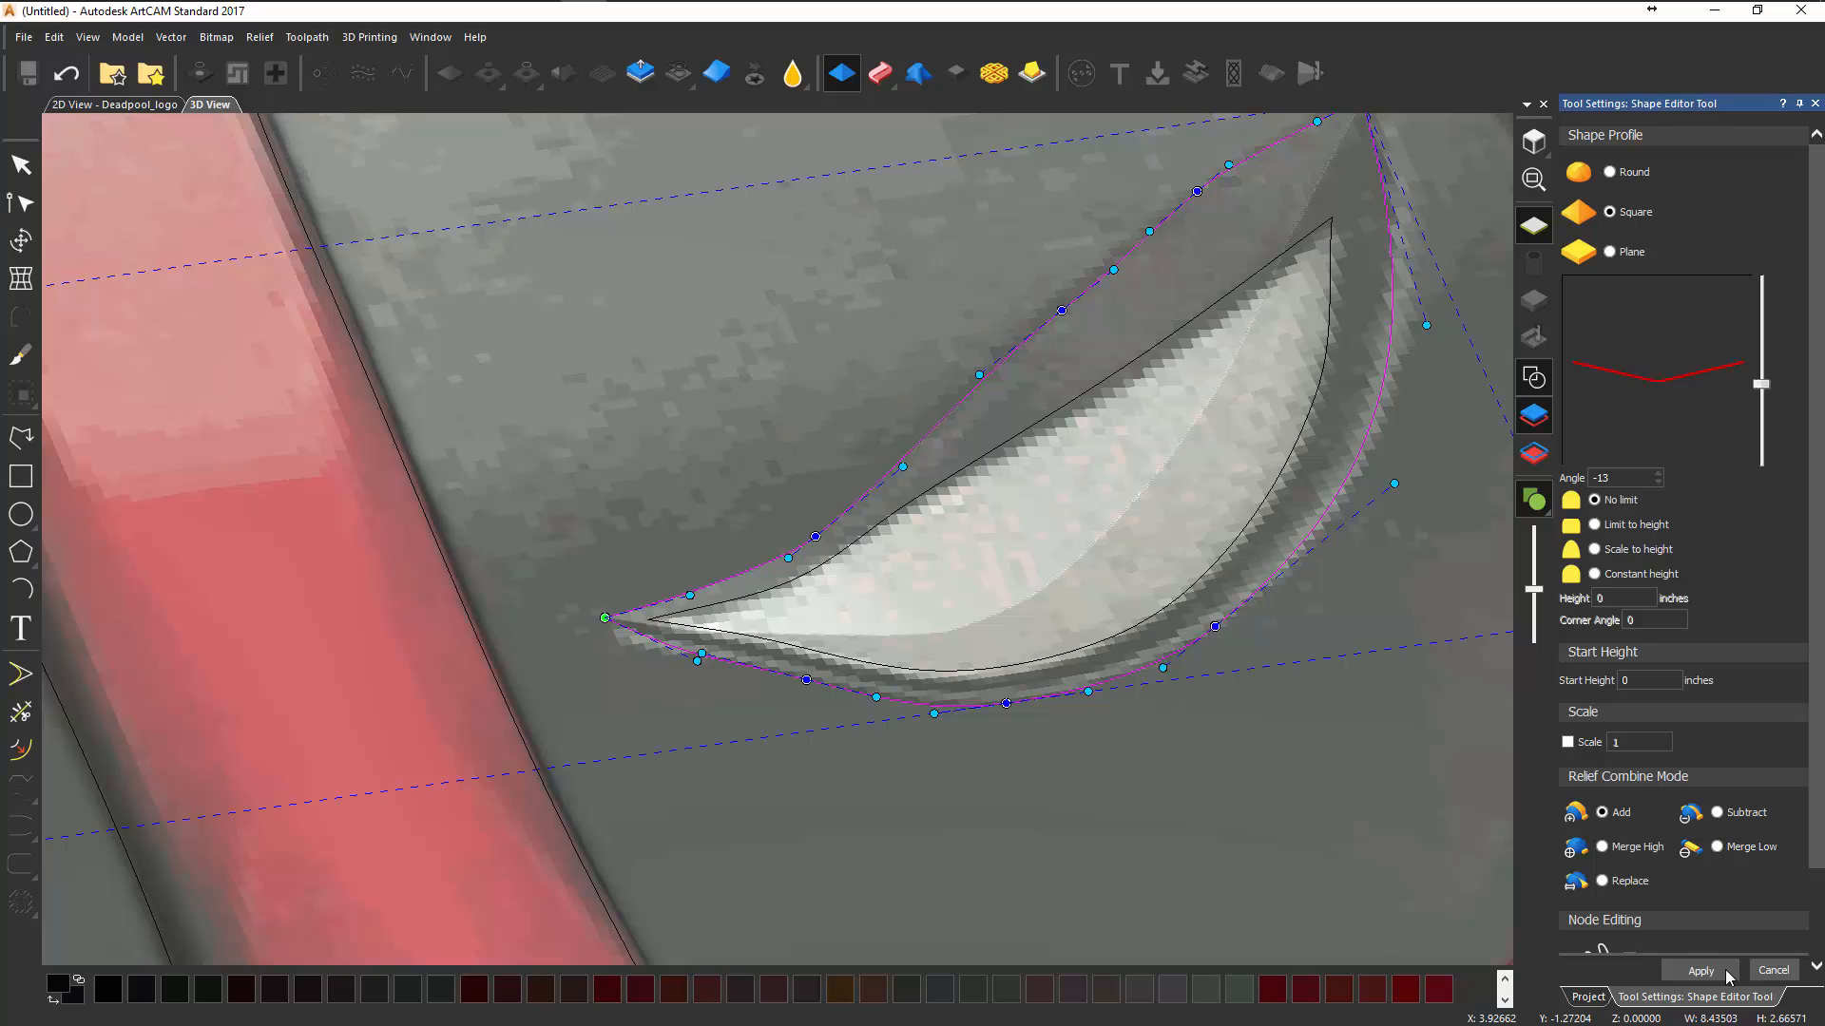
{"action": "left_click", "coordinate": [1769, 973]}
{"action": "scroll", "coordinate": [1311, 673], "scroll_direction": "down", "scroll_amount": 2}
{"action": "scroll", "coordinate": [1286, 653], "scroll_direction": "down", "scroll_amount": 2}
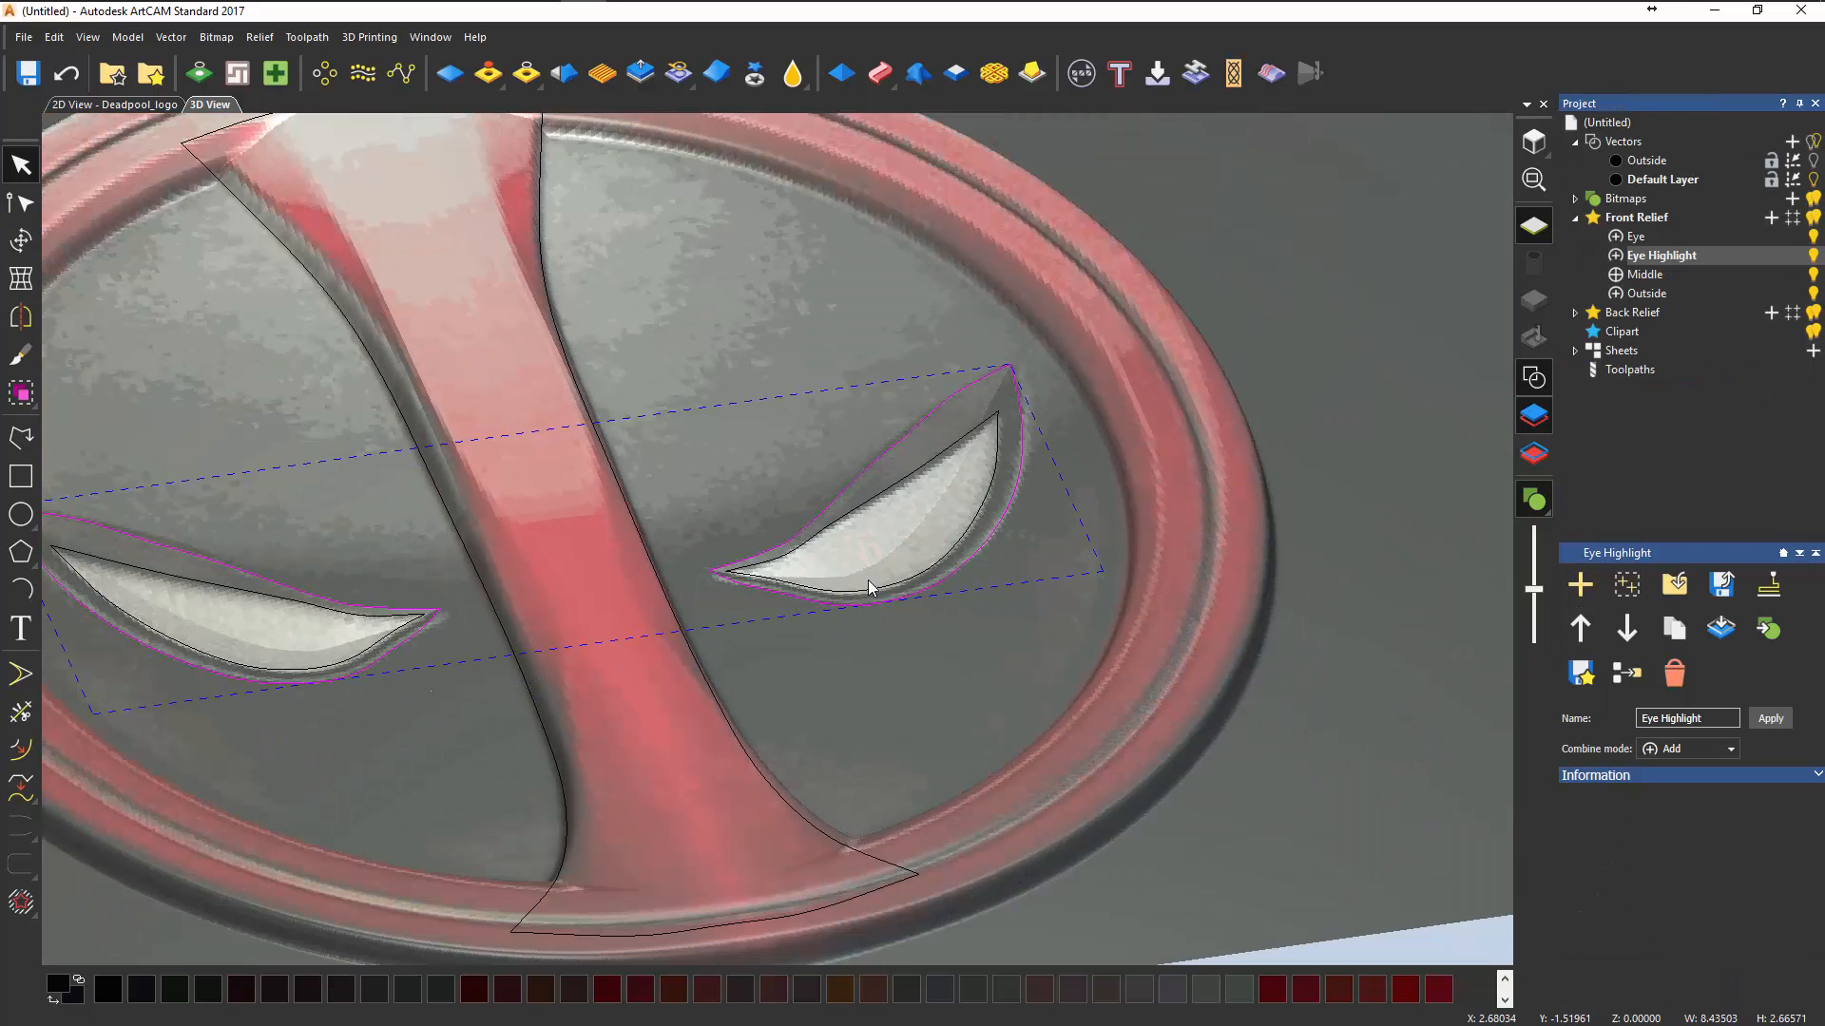
{"action": "middle_click_drag", "start_coordinate": [869, 579], "coordinate": [960, 582]}
- Select both inner eye outlines, activate the Eye relief layer and give the outlines a round Shape Editor profile
{"action": "left_click", "coordinate": [930, 348]}
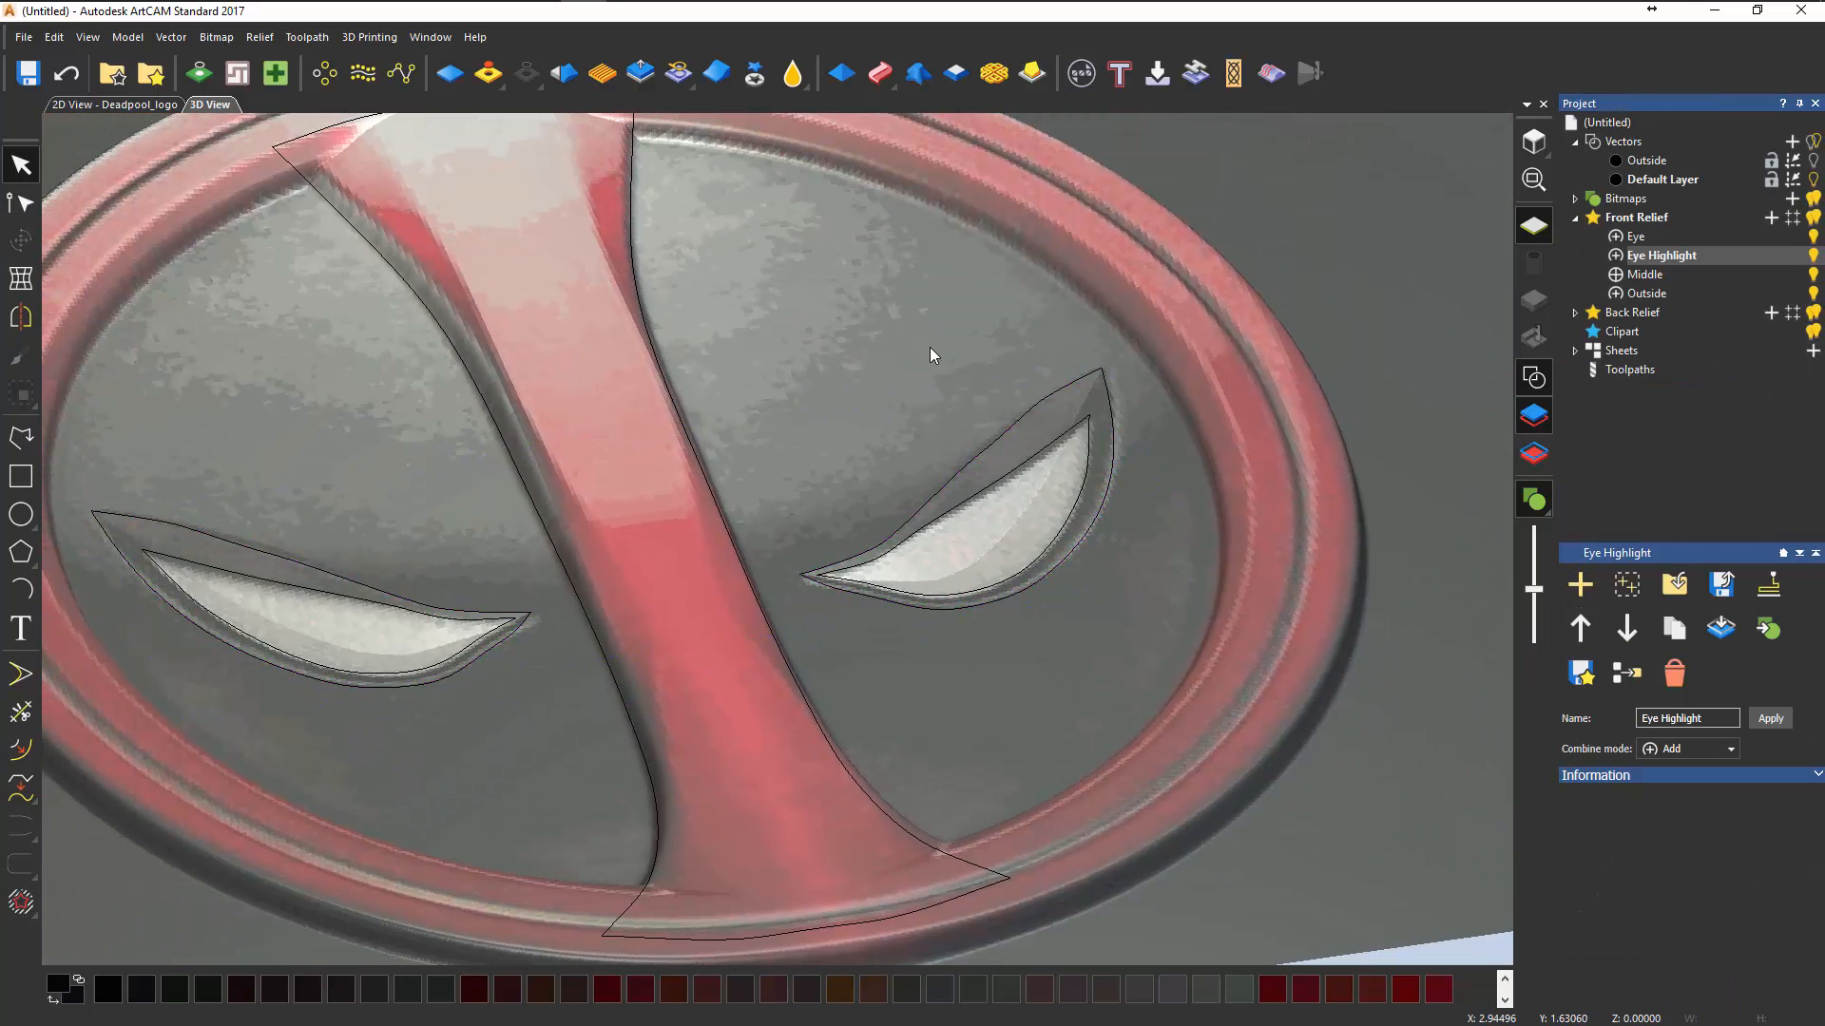
{"action": "left_click", "coordinate": [1030, 475]}
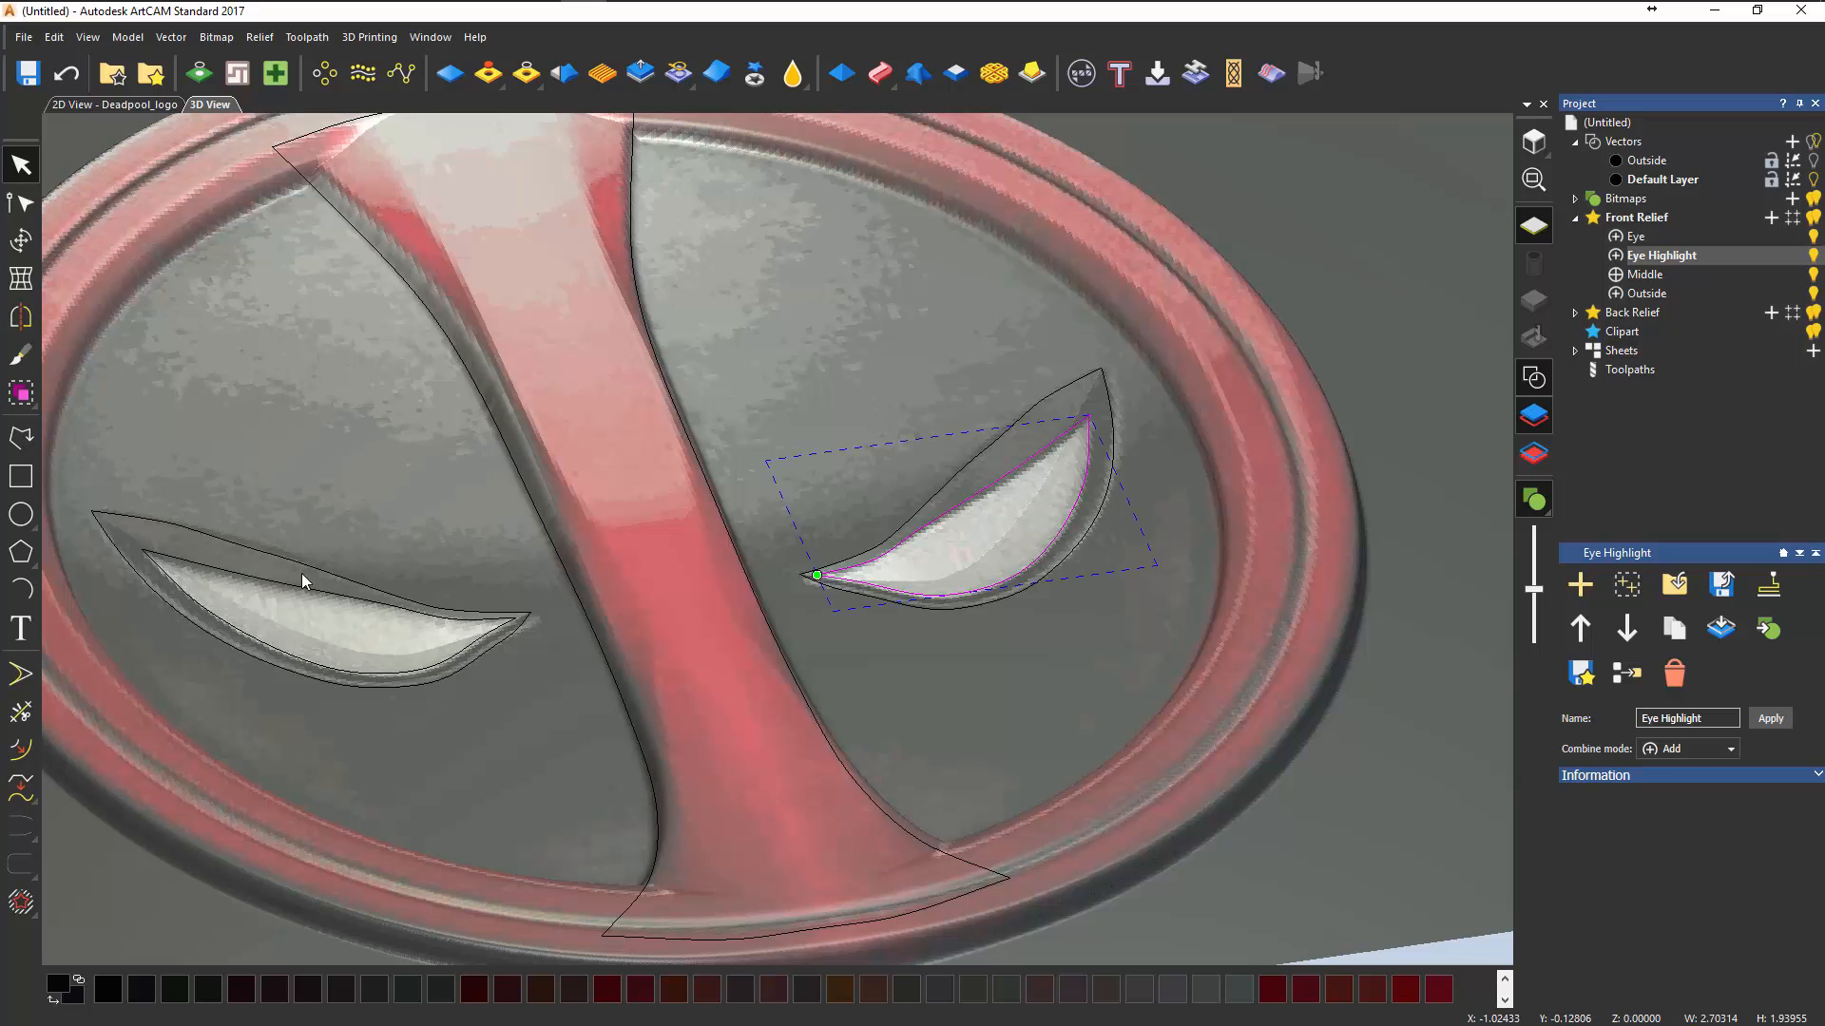
{"action": "left_click", "coordinate": [227, 582], "text": "shift"}
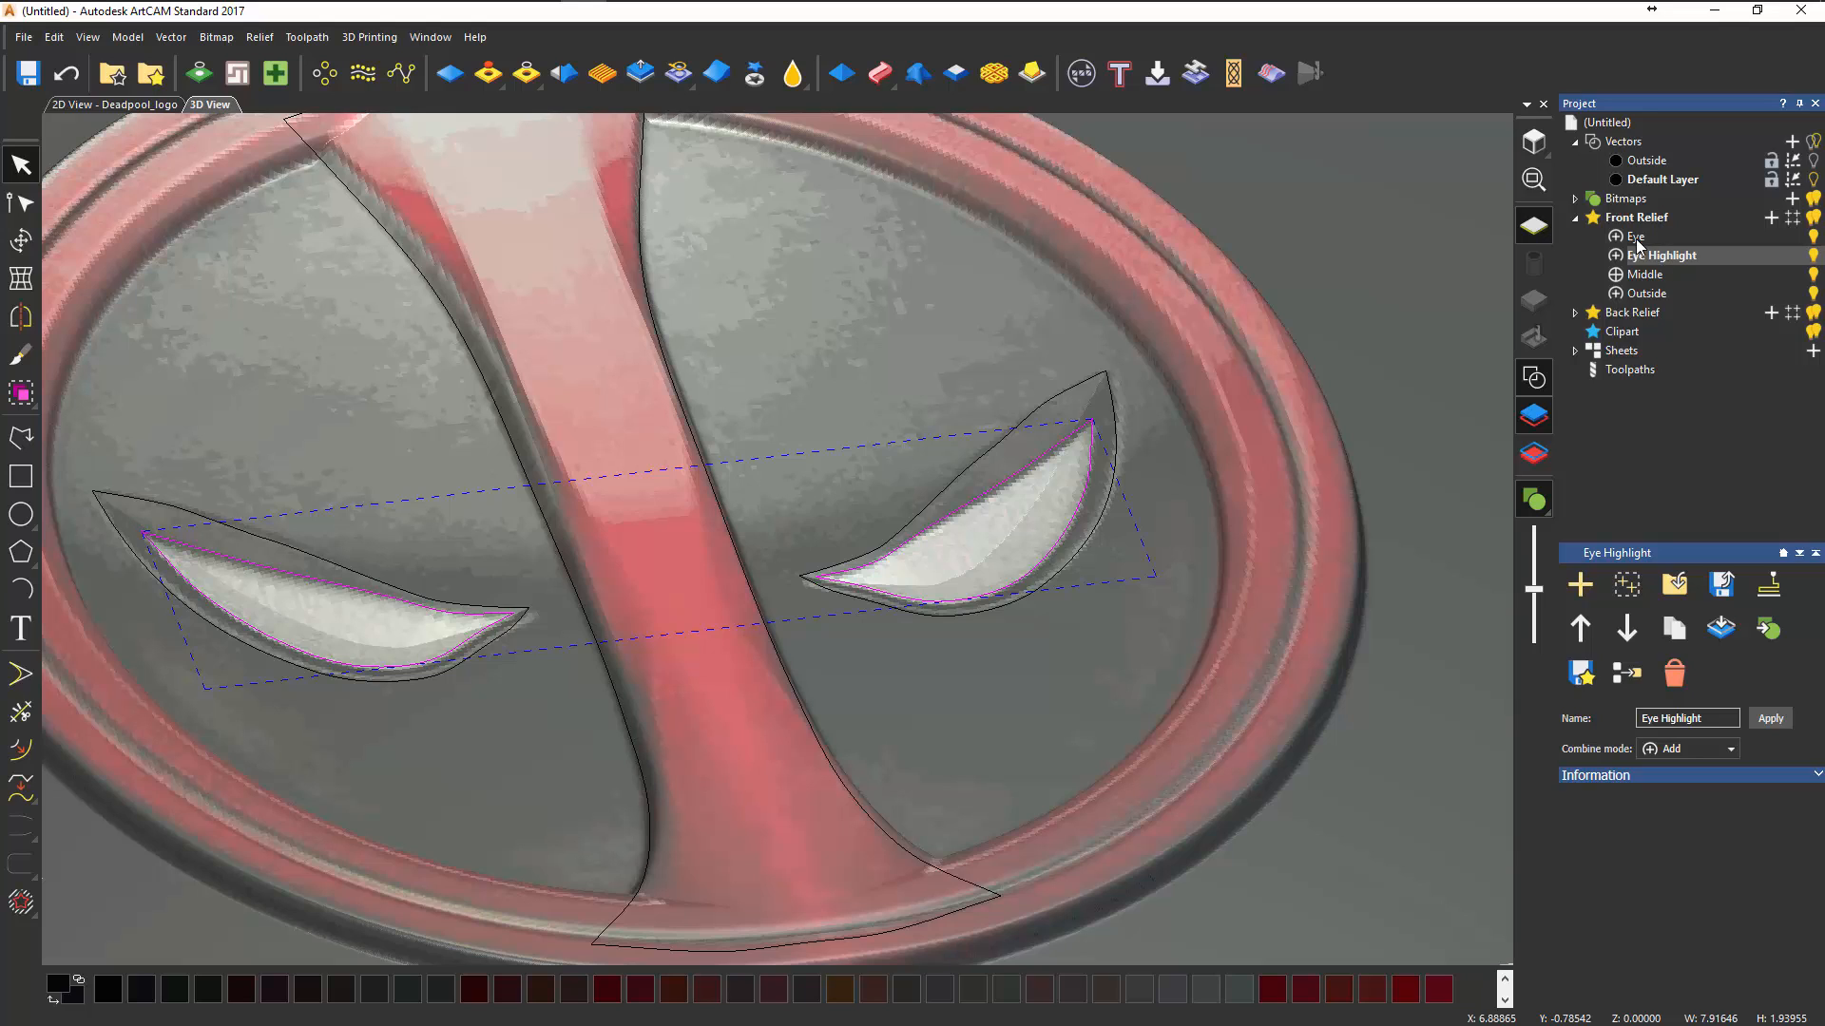
{"action": "left_click", "coordinate": [1635, 237]}
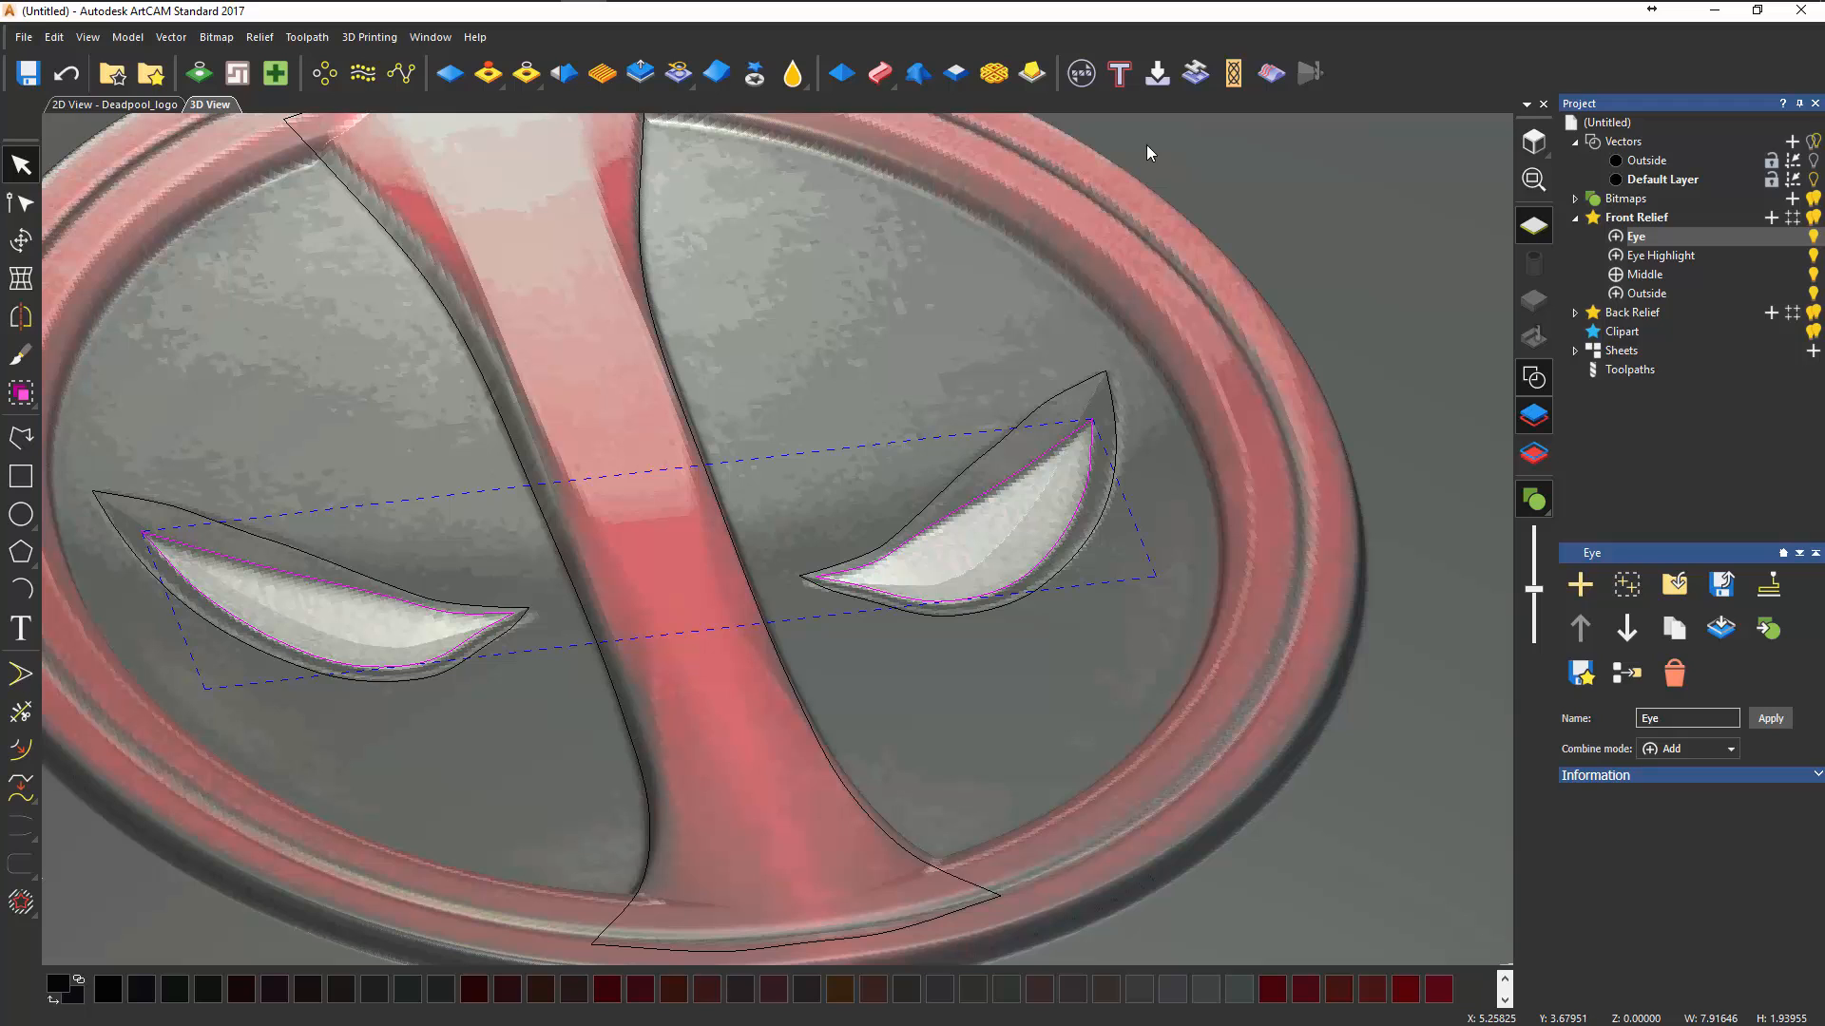
{"action": "key", "text": "F12"}
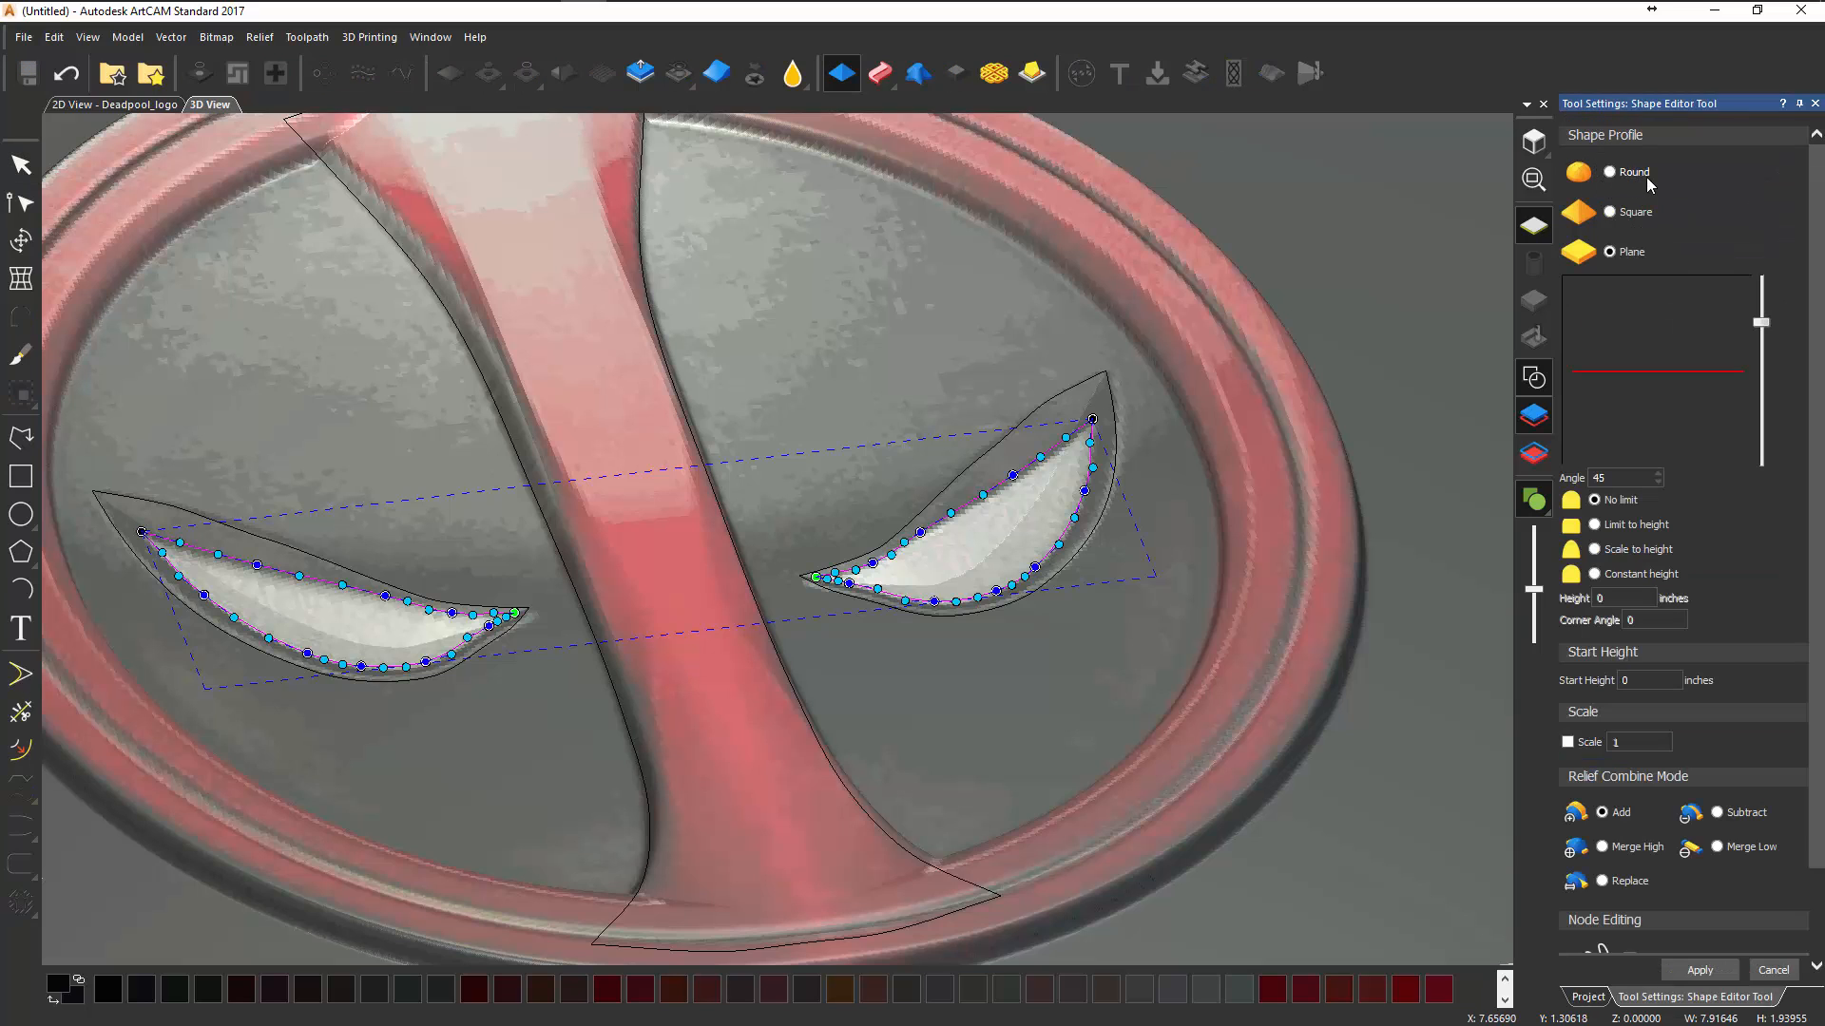
{"action": "left_click", "coordinate": [1610, 174]}
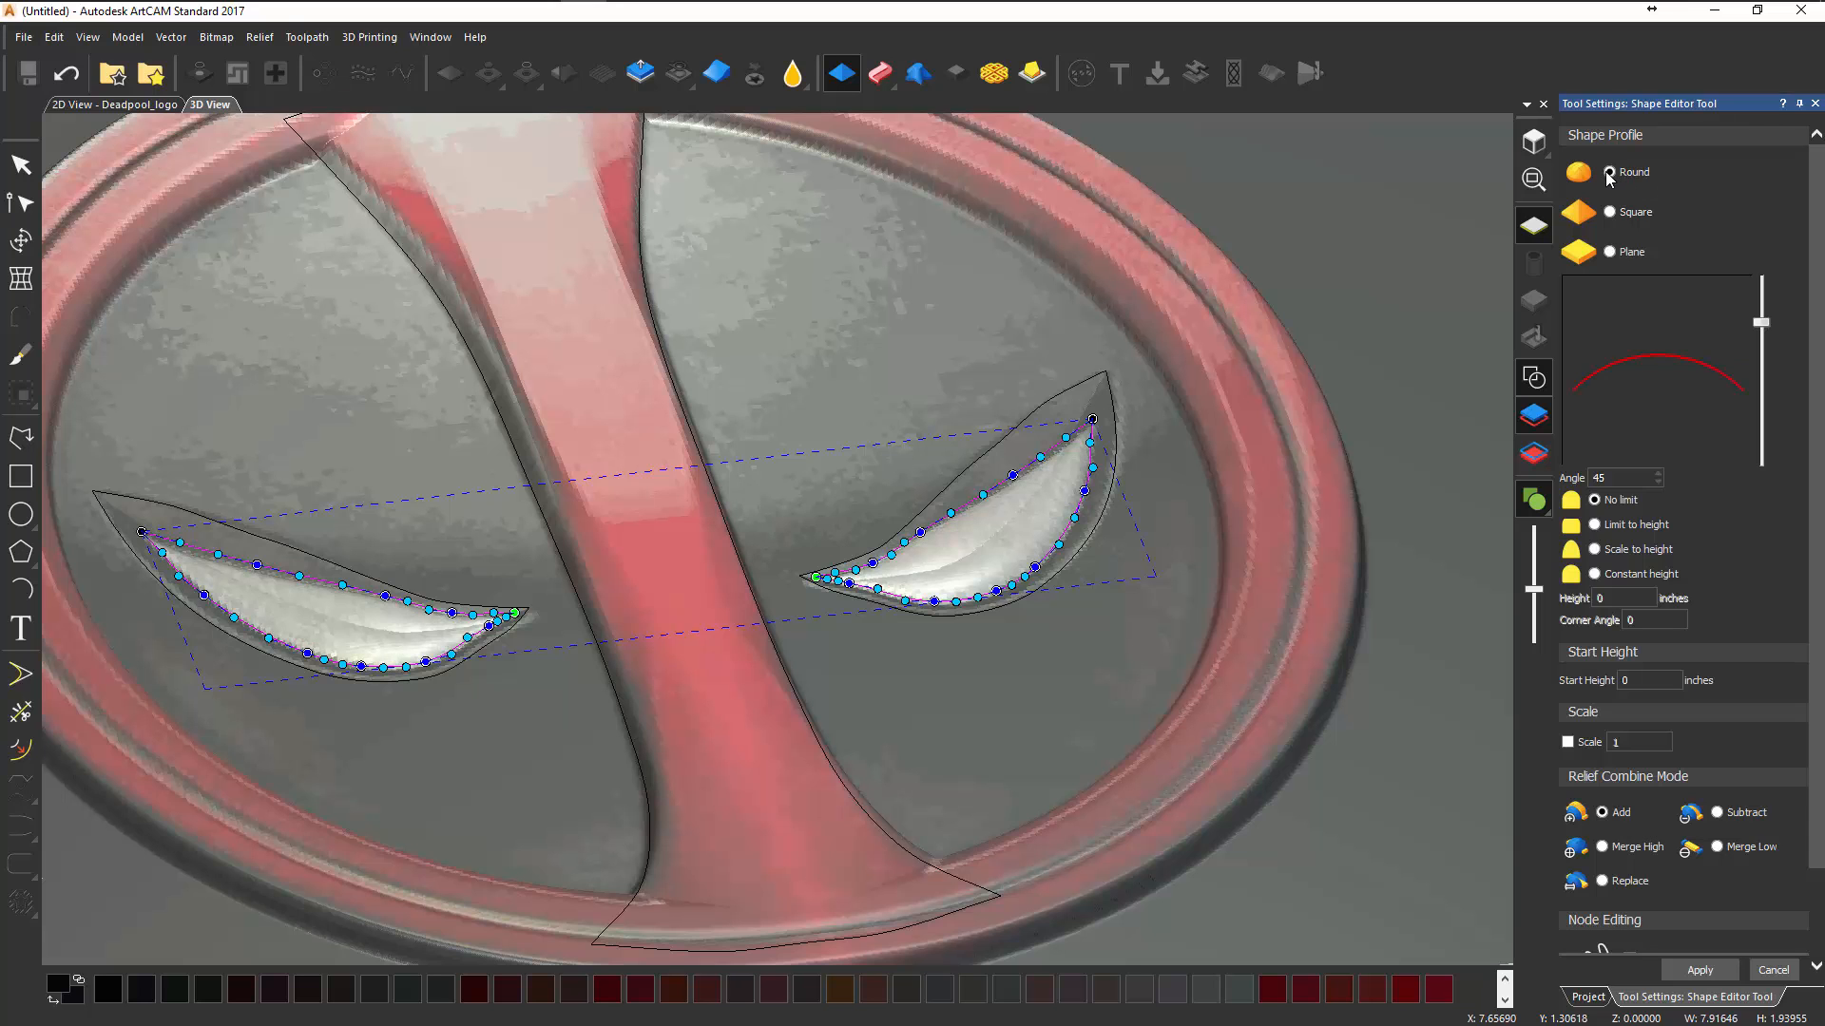
{"action": "scroll", "coordinate": [1045, 523], "scroll_direction": "up", "scroll_amount": 6}
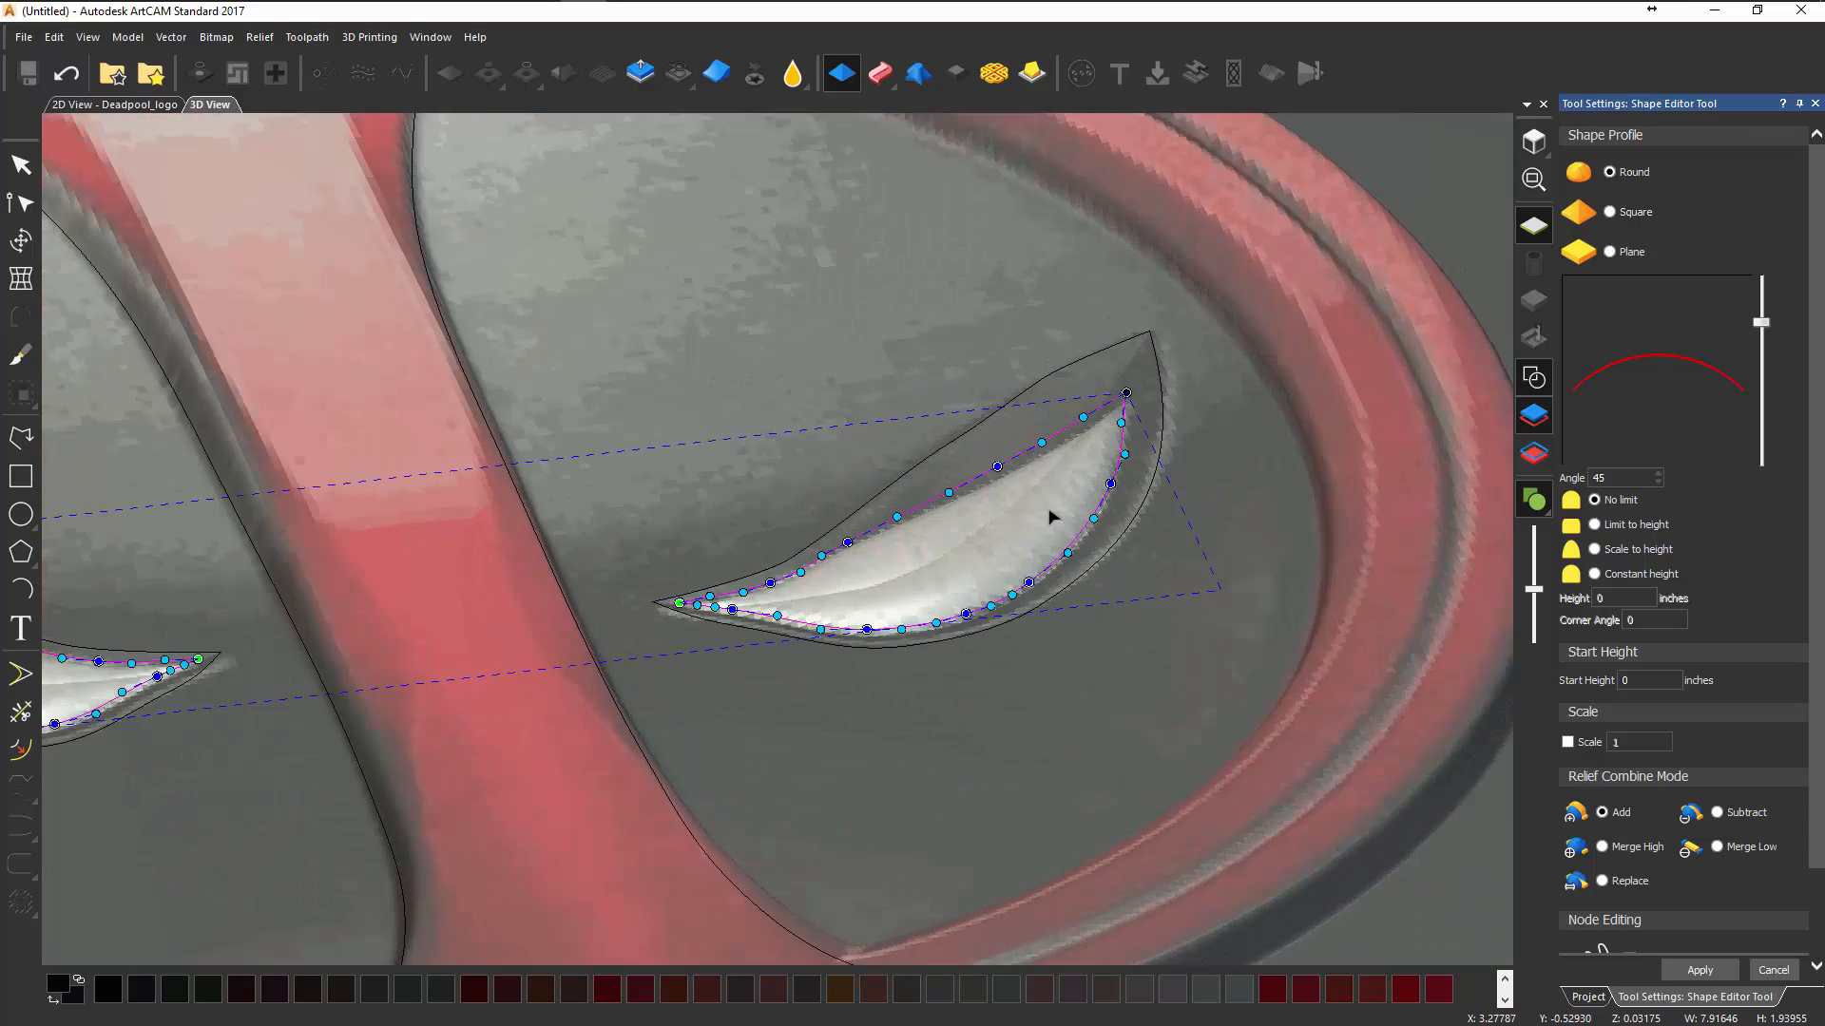
{"action": "middle_click_drag", "start_coordinate": [1103, 505], "coordinate": [1156, 462]}
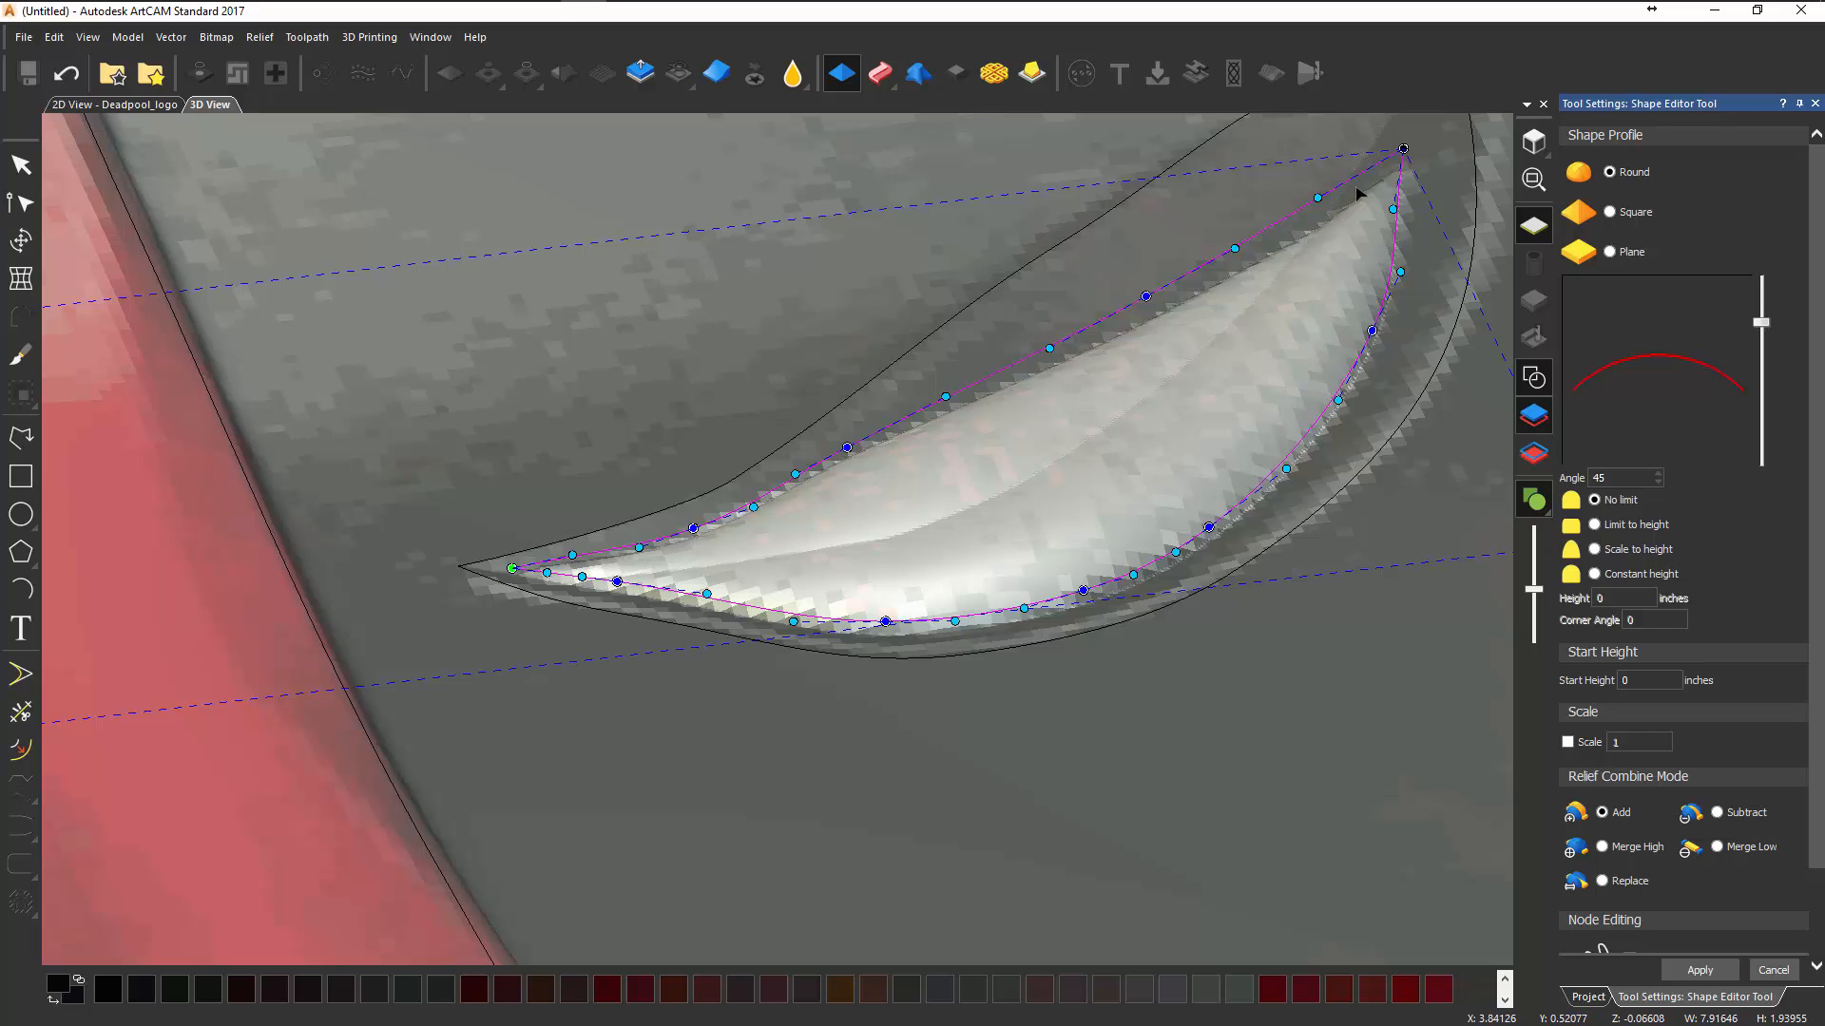
{"action": "middle_click_drag", "start_coordinate": [725, 566], "coordinate": [1014, 426]}
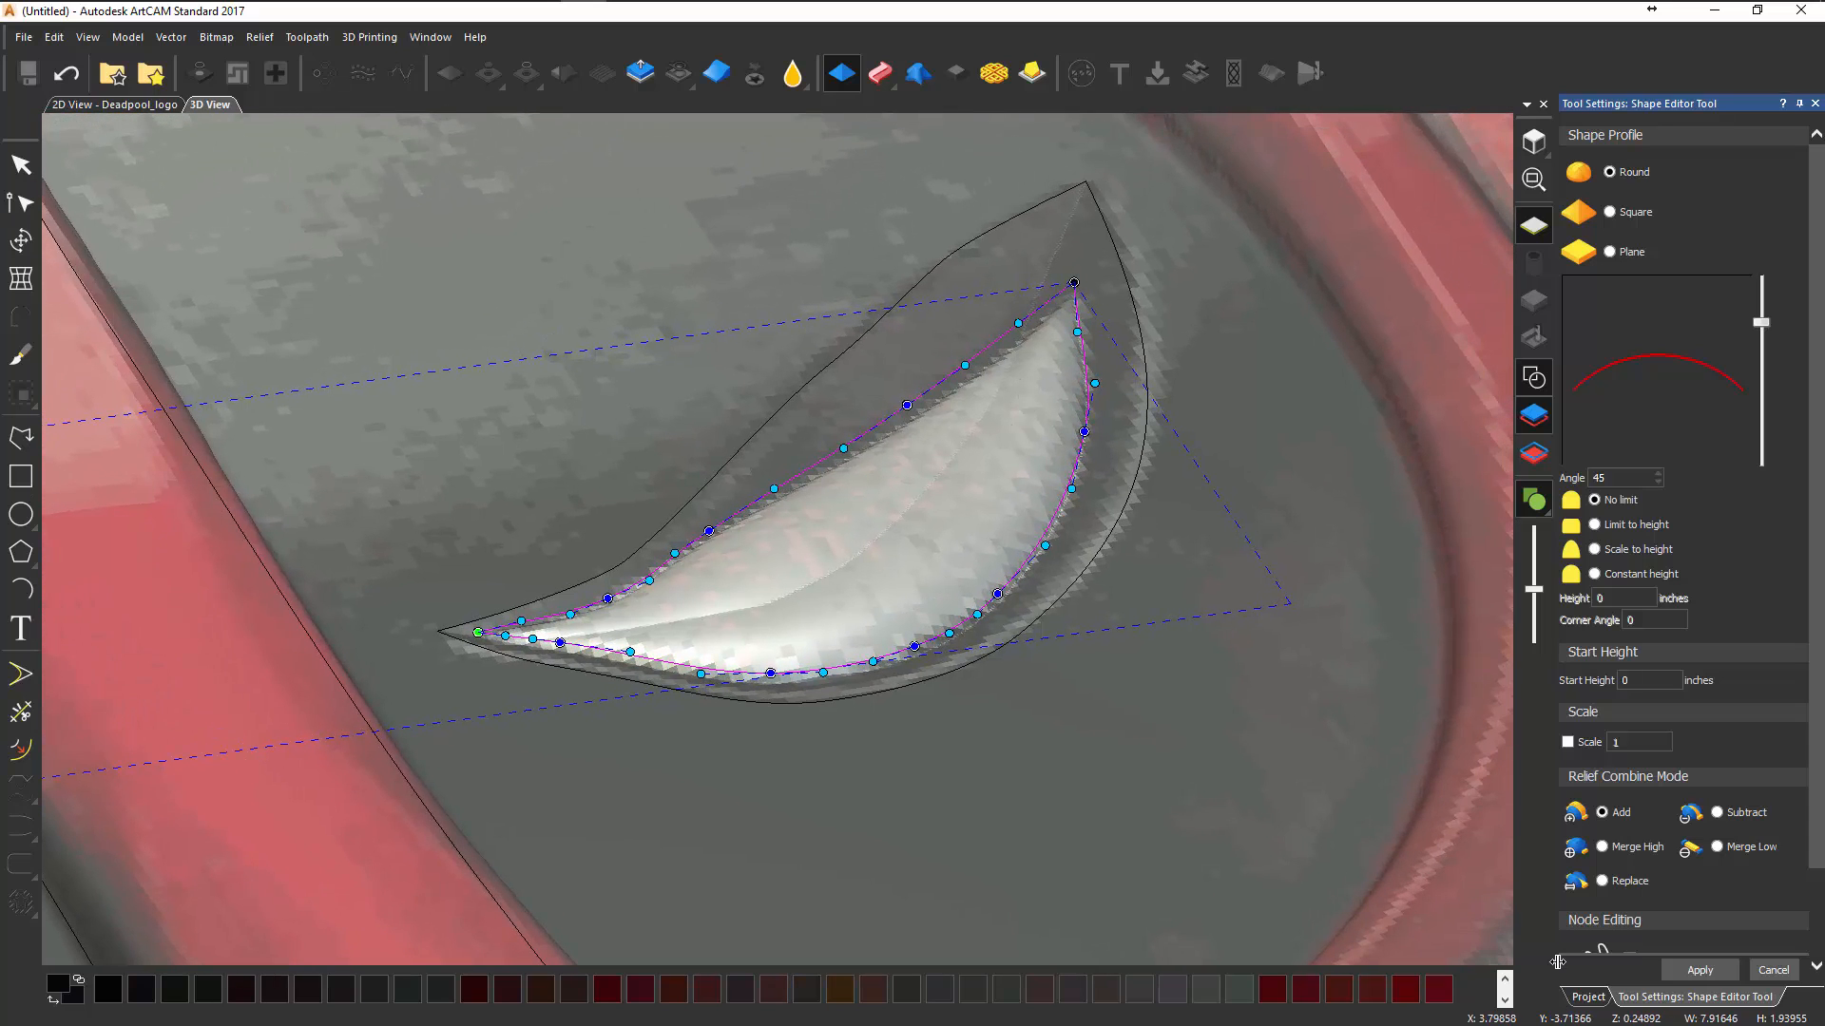
- Cycle through the Eye layer's combine modes, set it to Replace and inspect the eye shape from several angles
{"action": "left_click", "coordinate": [1603, 849]}
{"action": "left_click", "coordinate": [1588, 997]}
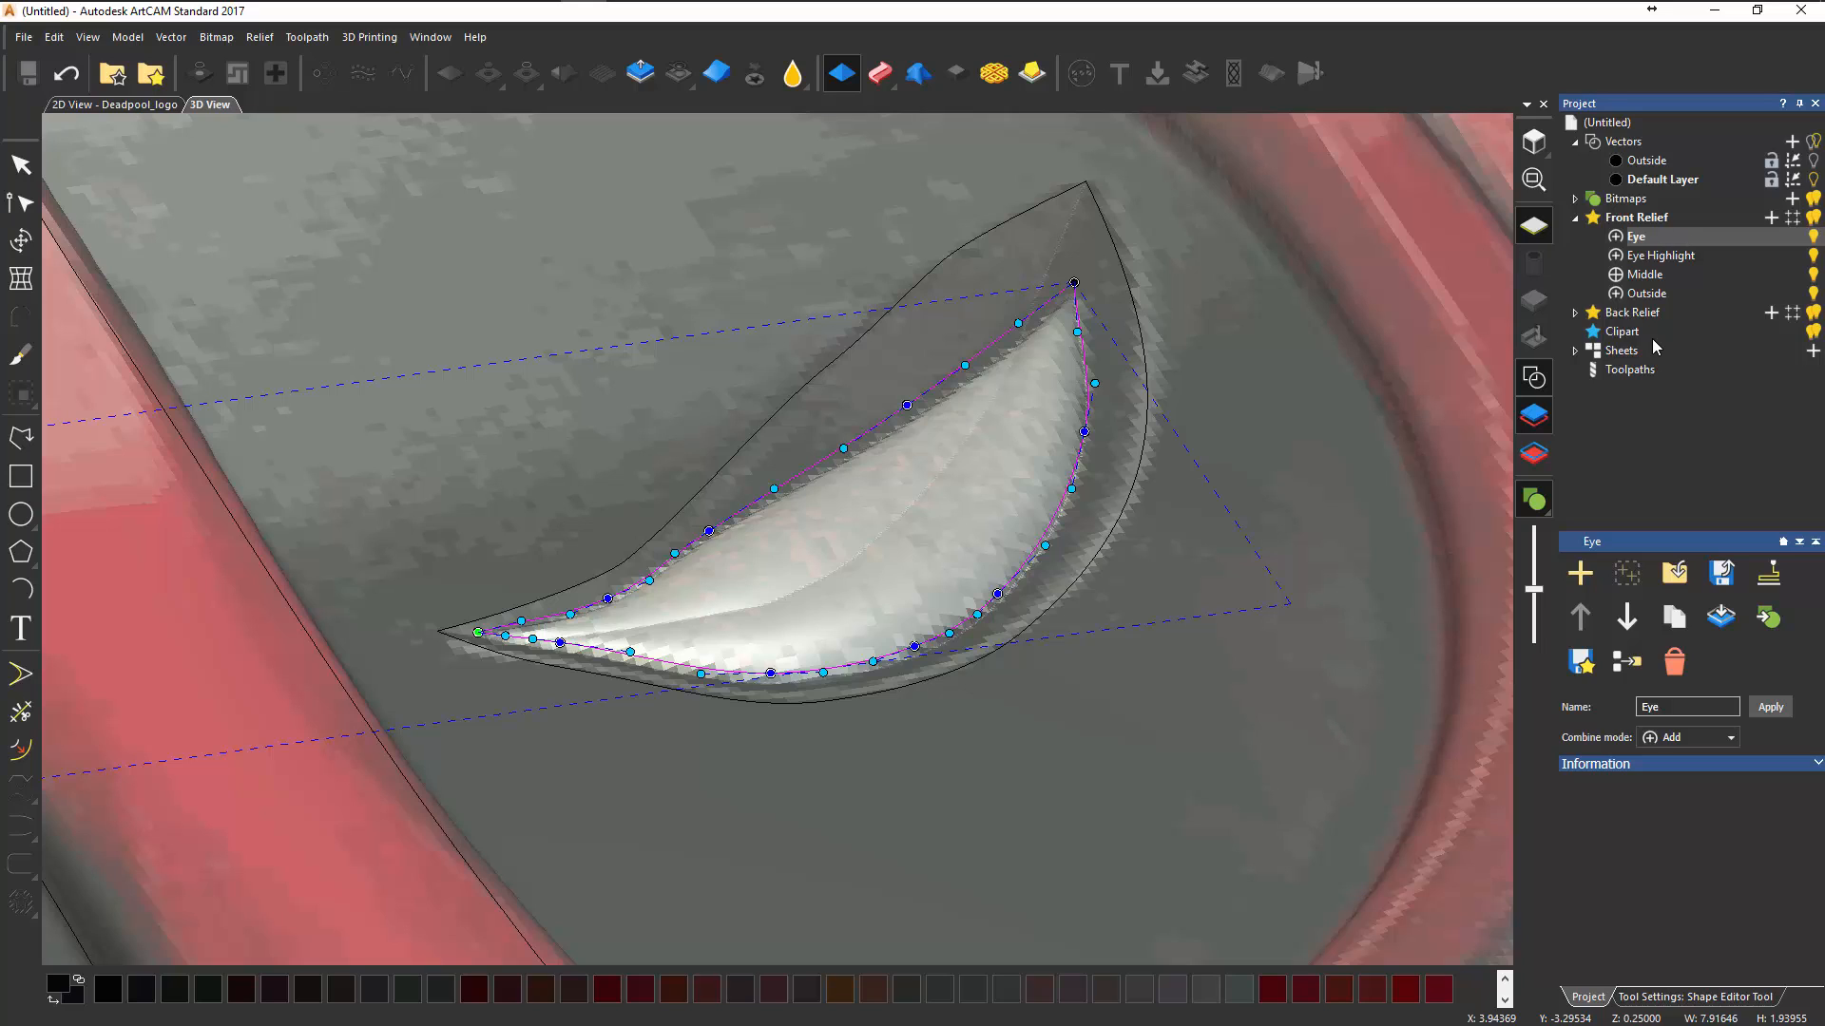
{"action": "left_click", "coordinate": [1616, 237]}
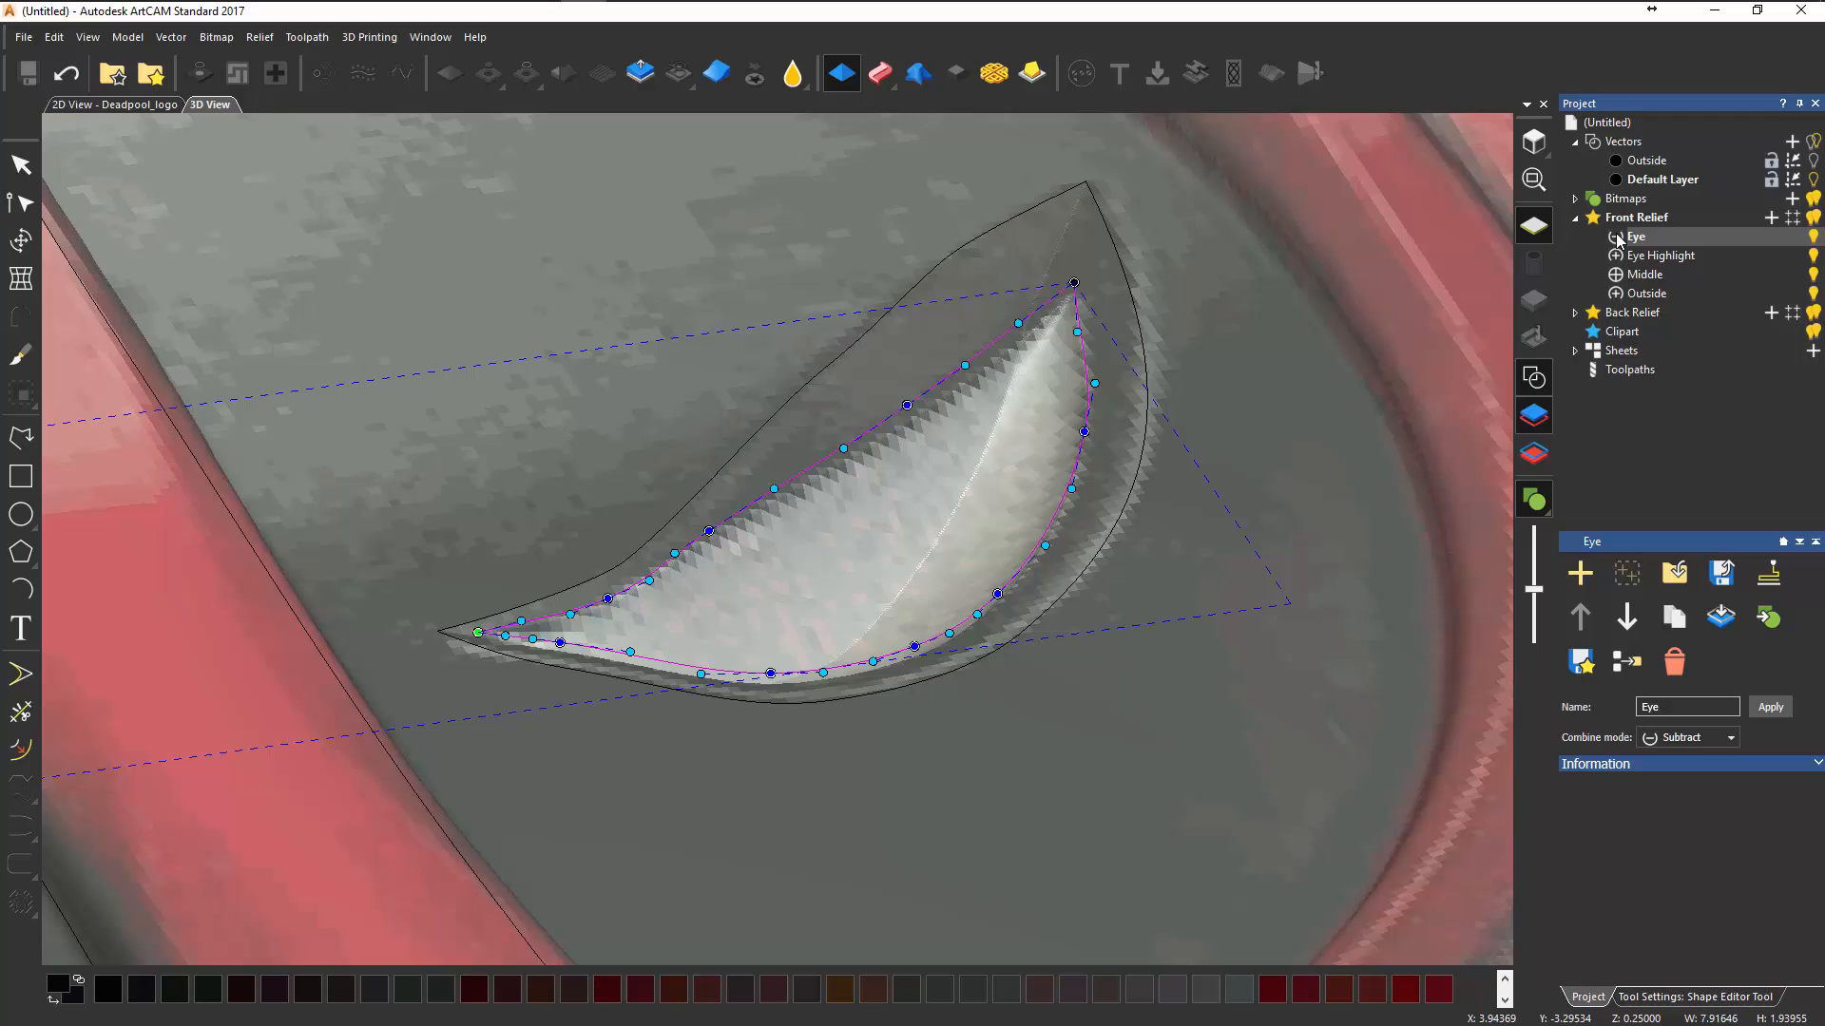
{"action": "left_click", "coordinate": [1617, 237]}
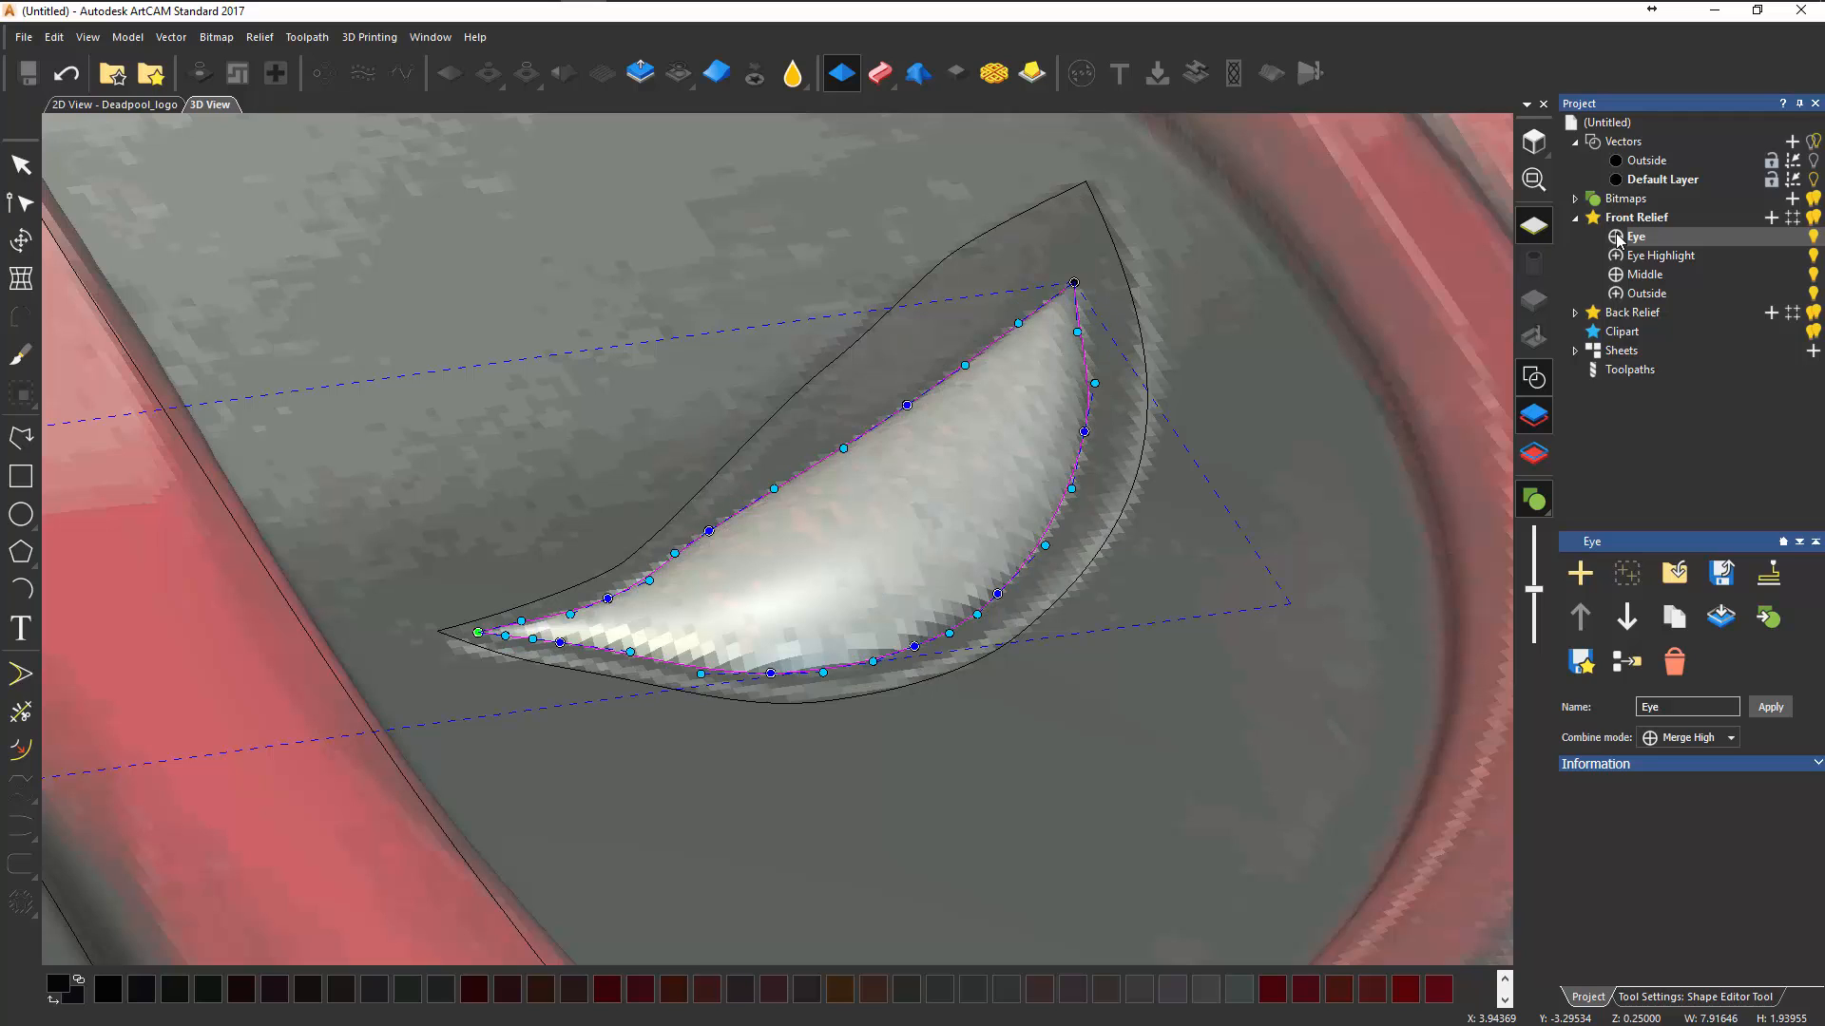
{"action": "left_click", "coordinate": [1617, 238]}
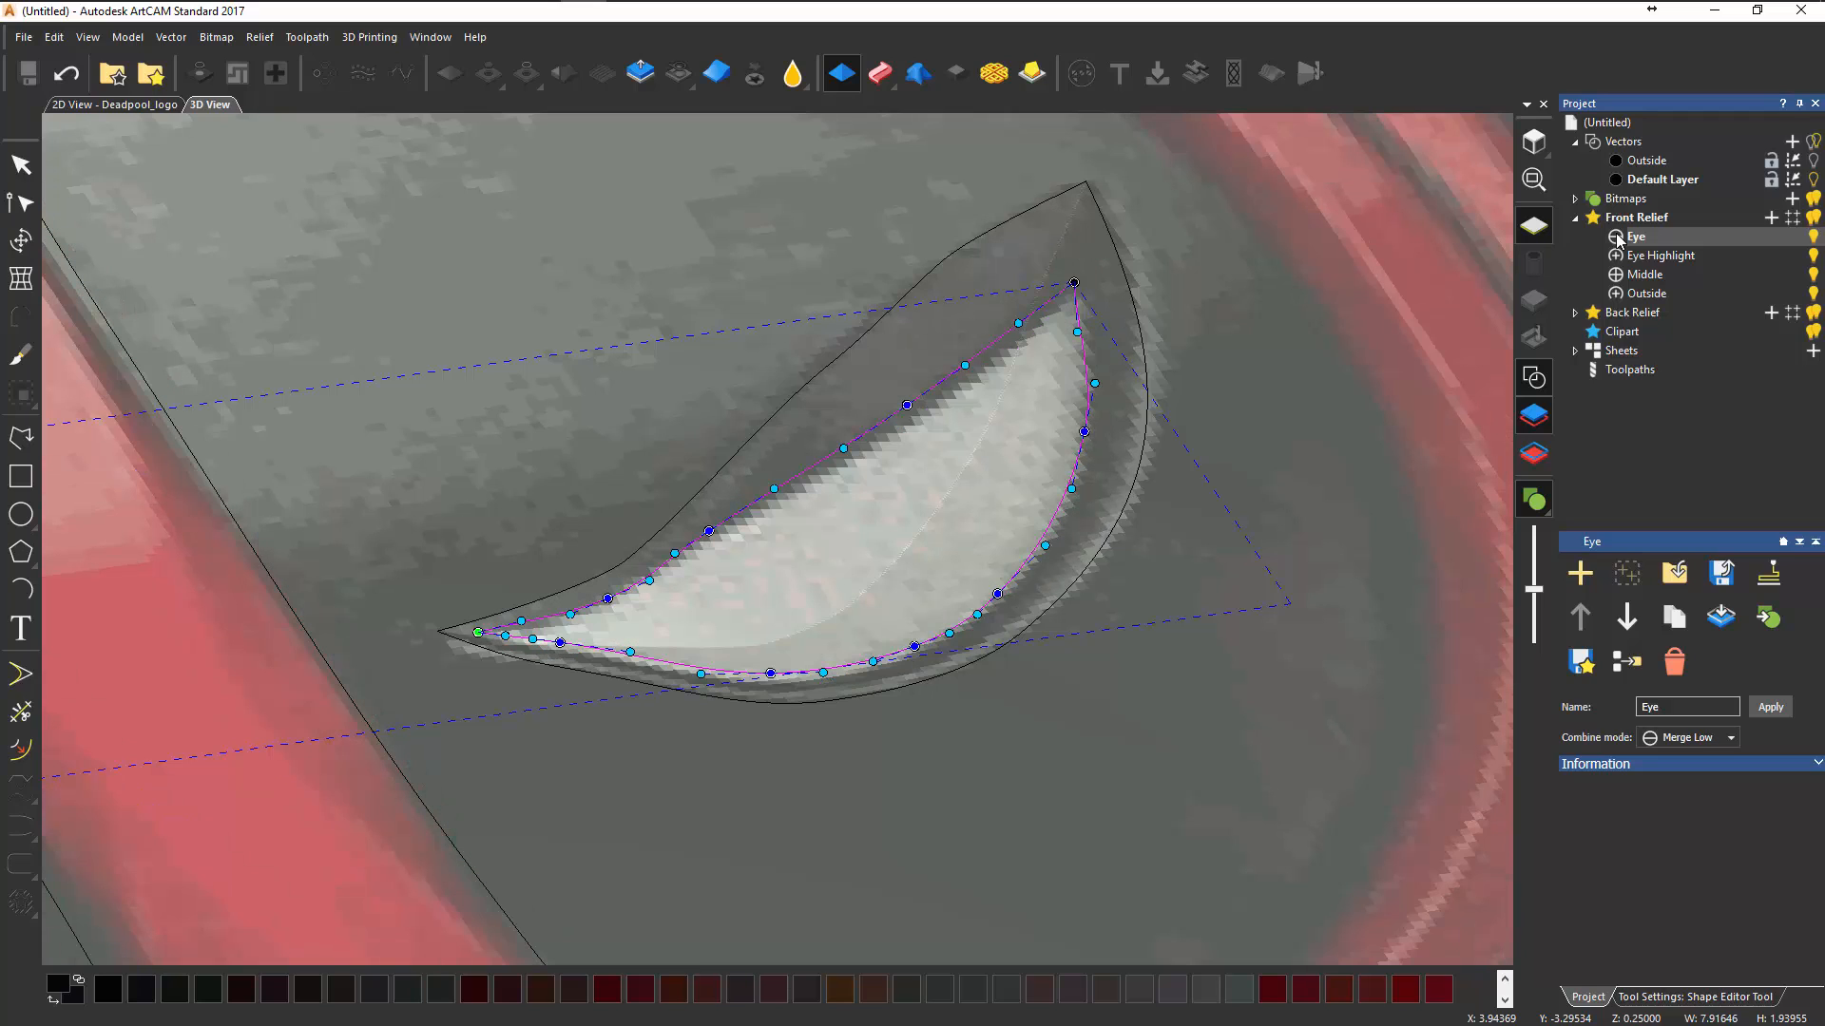
{"action": "left_click", "coordinate": [1617, 237]}
{"action": "left_click", "coordinate": [1616, 238]}
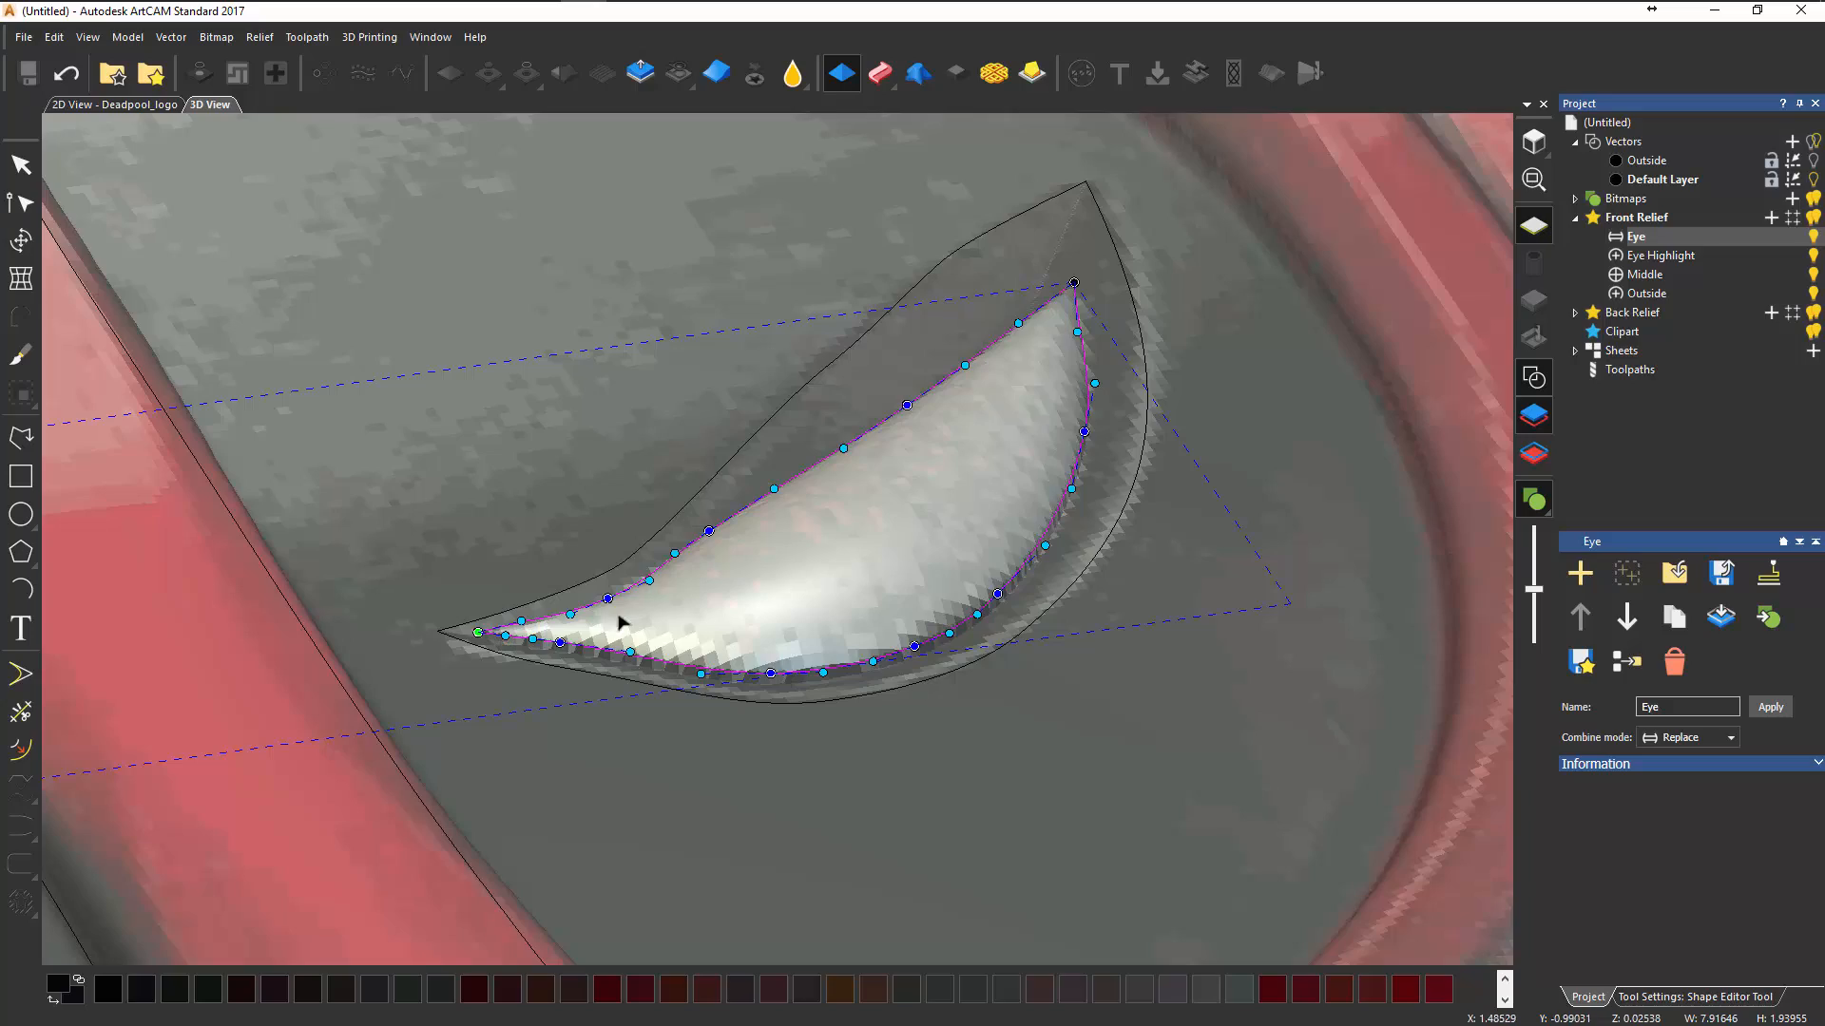
{"action": "middle_click_drag", "start_coordinate": [867, 567], "coordinate": [739, 590]}
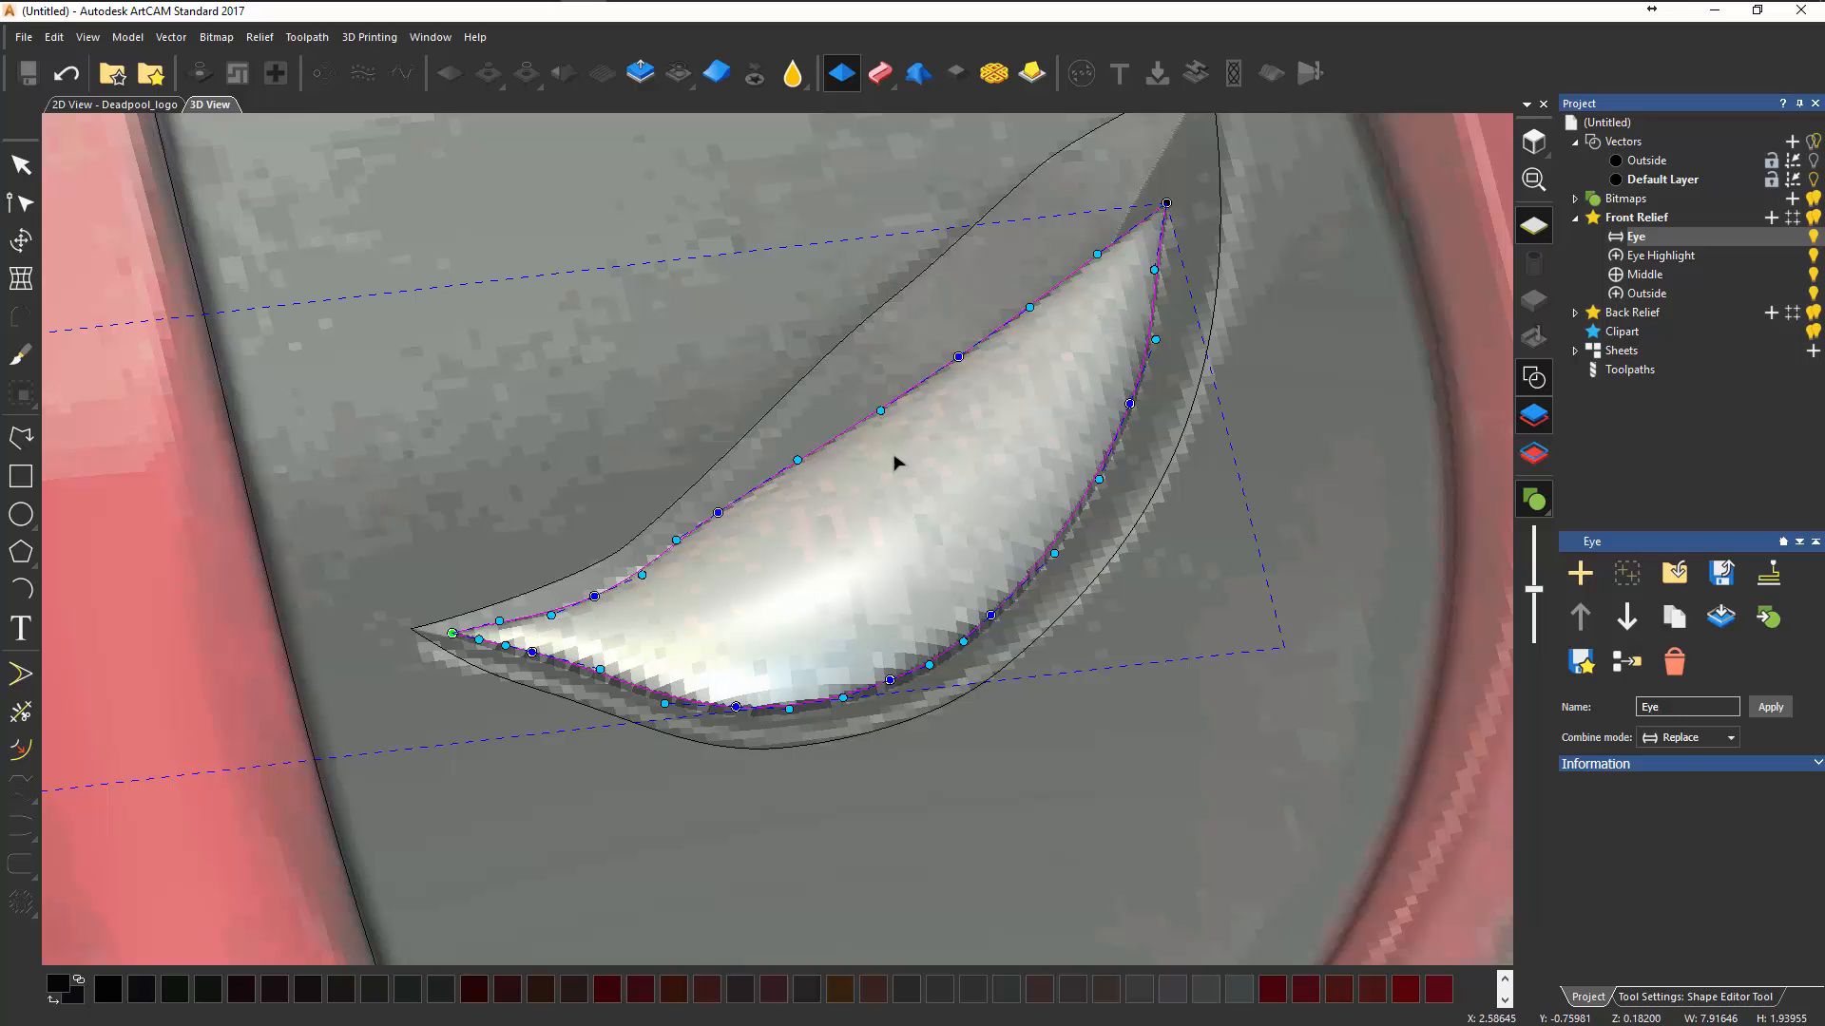
{"action": "middle_click_drag", "start_coordinate": [966, 581], "coordinate": [1091, 400]}
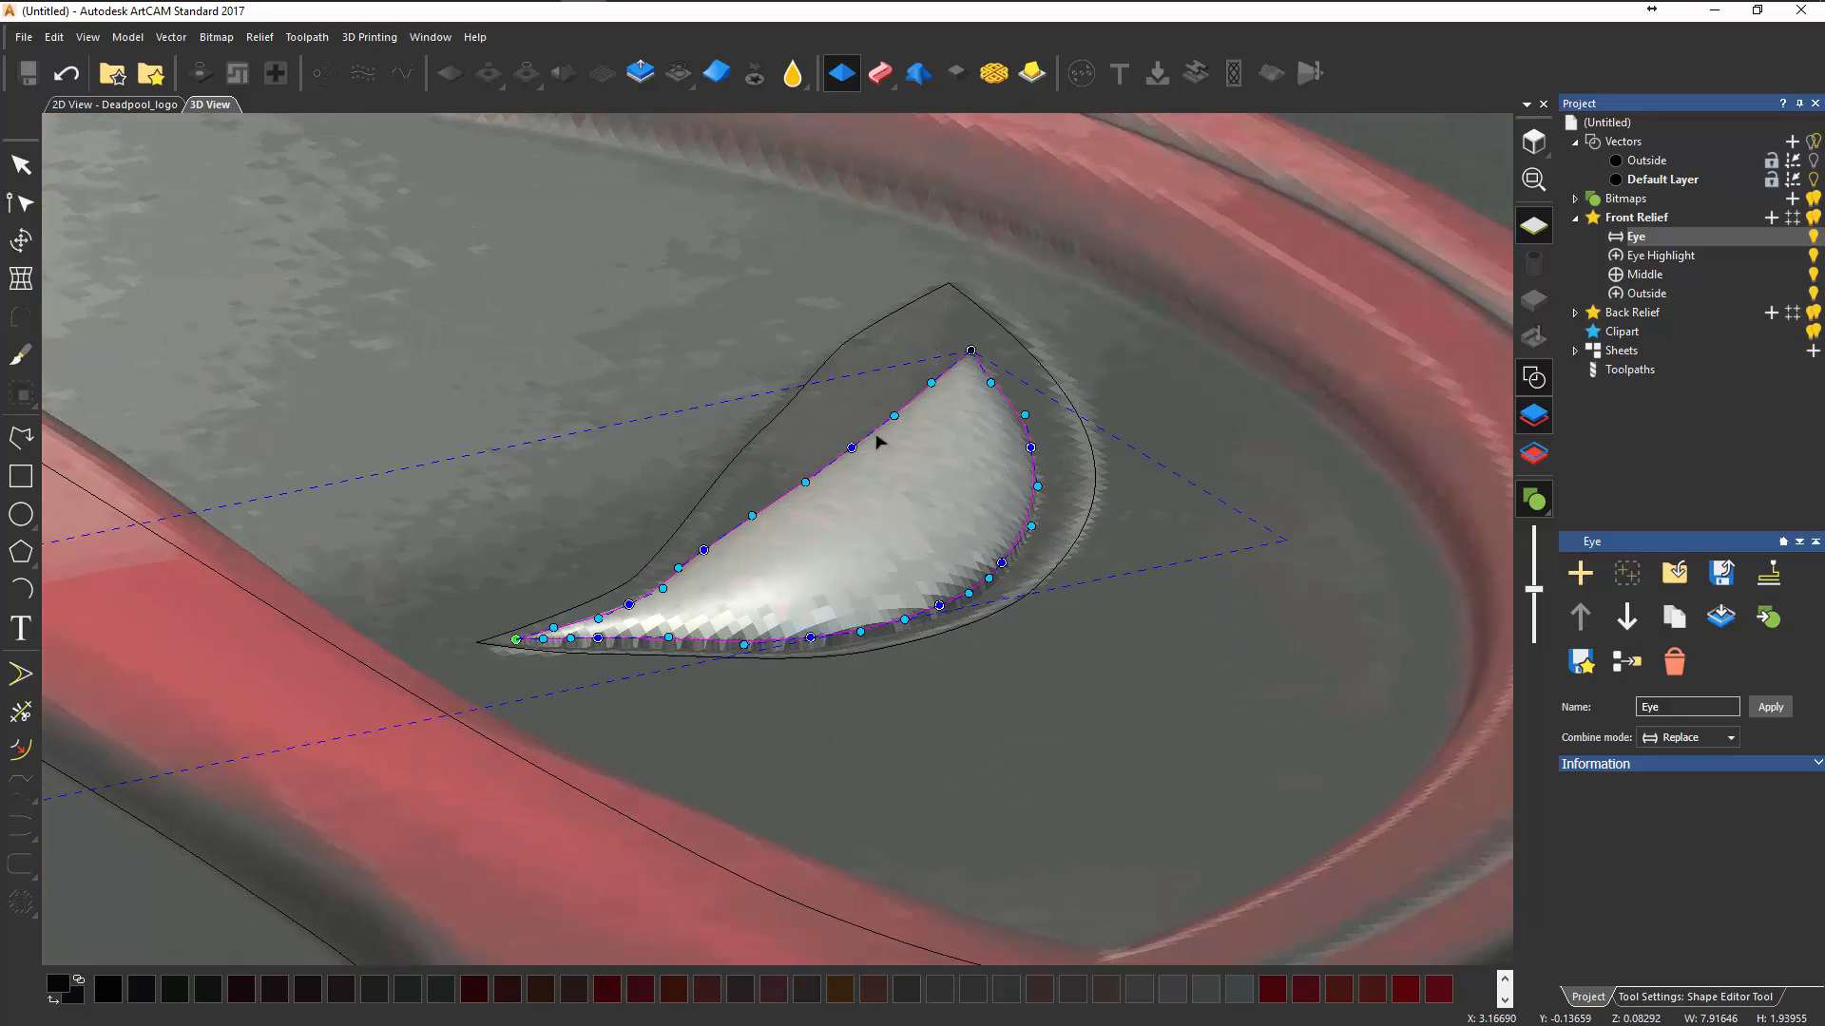
{"action": "middle_click_drag", "start_coordinate": [878, 442], "coordinate": [1071, 505]}
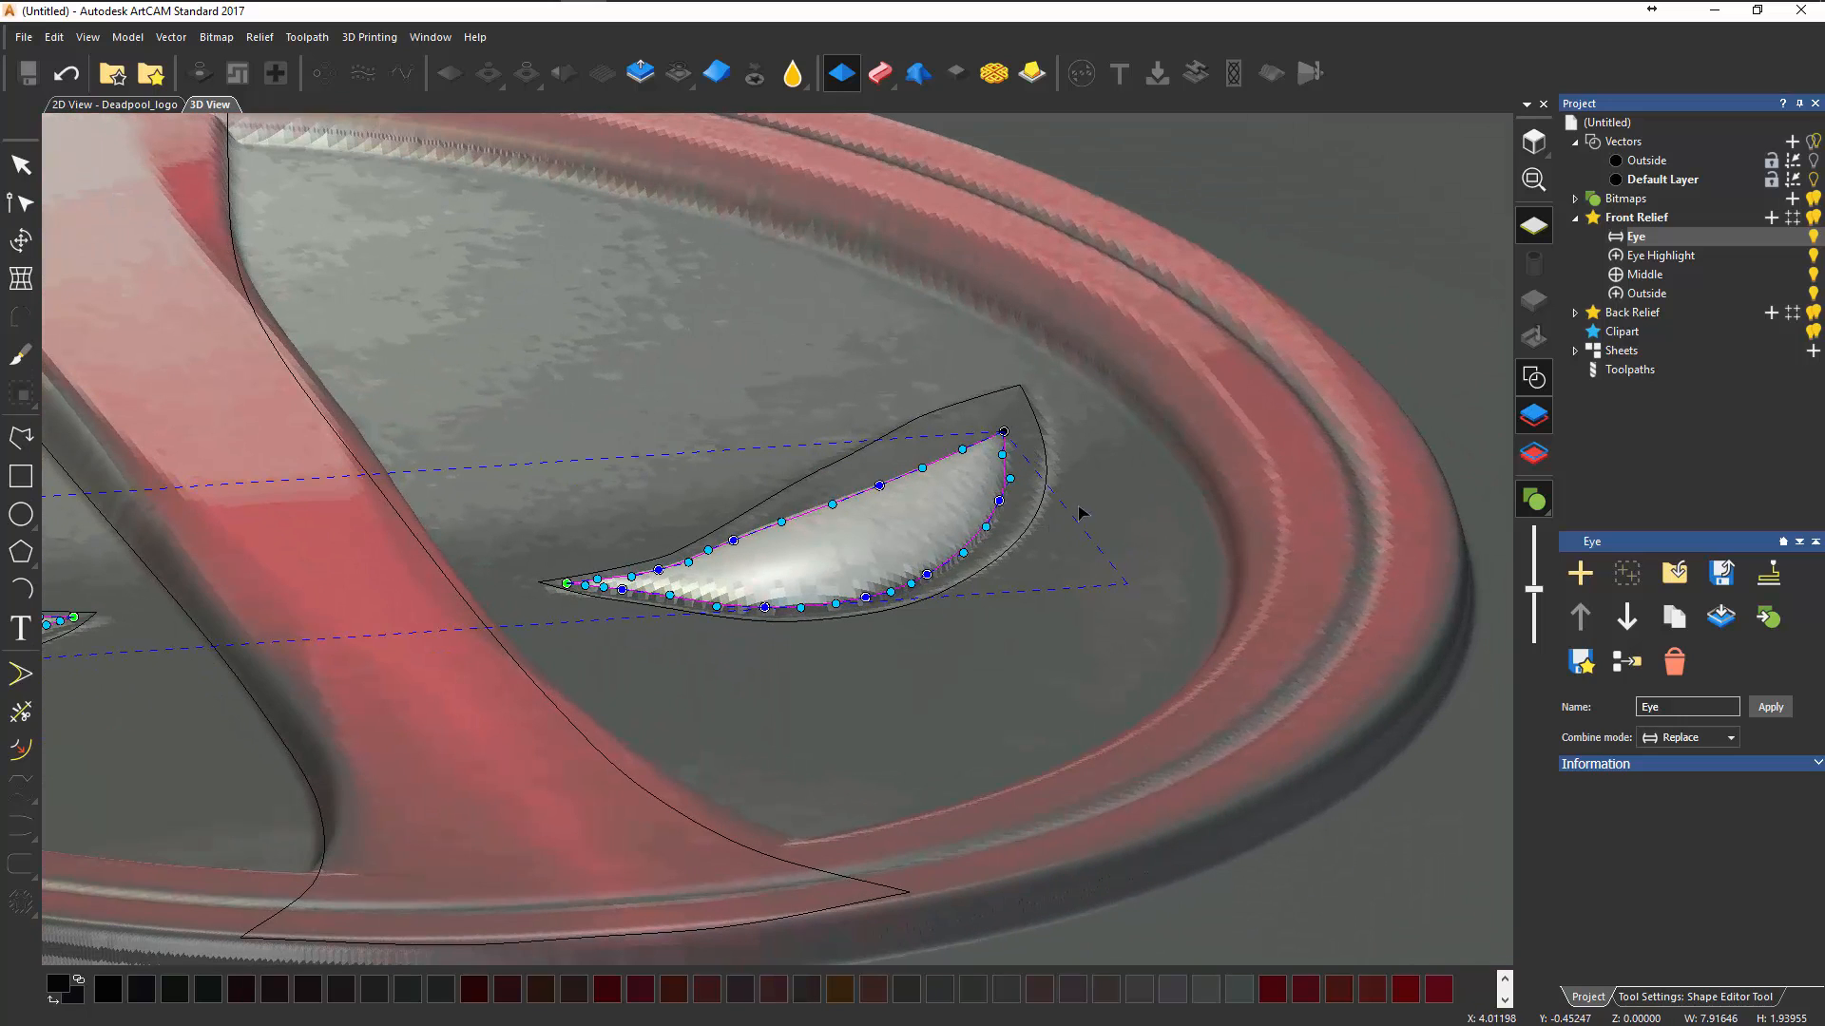
{"action": "middle_click_drag", "start_coordinate": [701, 451], "coordinate": [711, 512]}
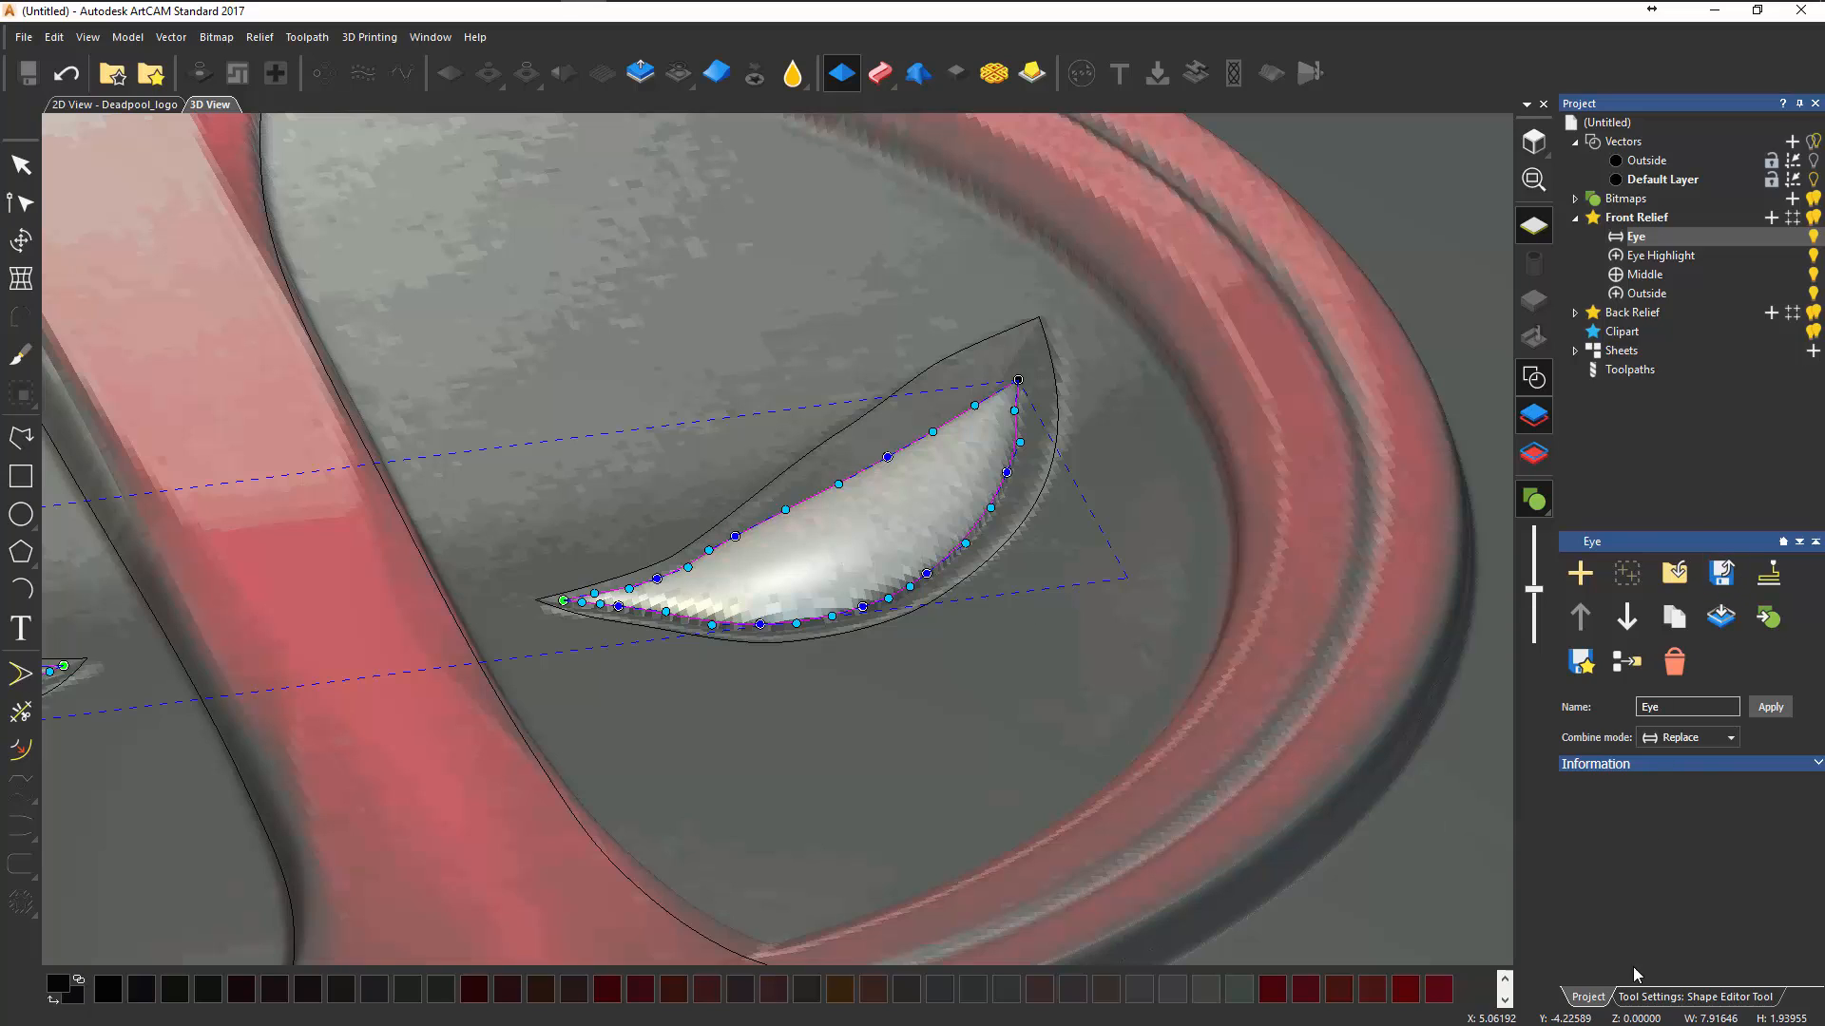
- Set the inner eyes' round profile angle to 25, apply it to the Eye layer and close the Shape Editor
{"action": "left_click", "coordinate": [1646, 997]}
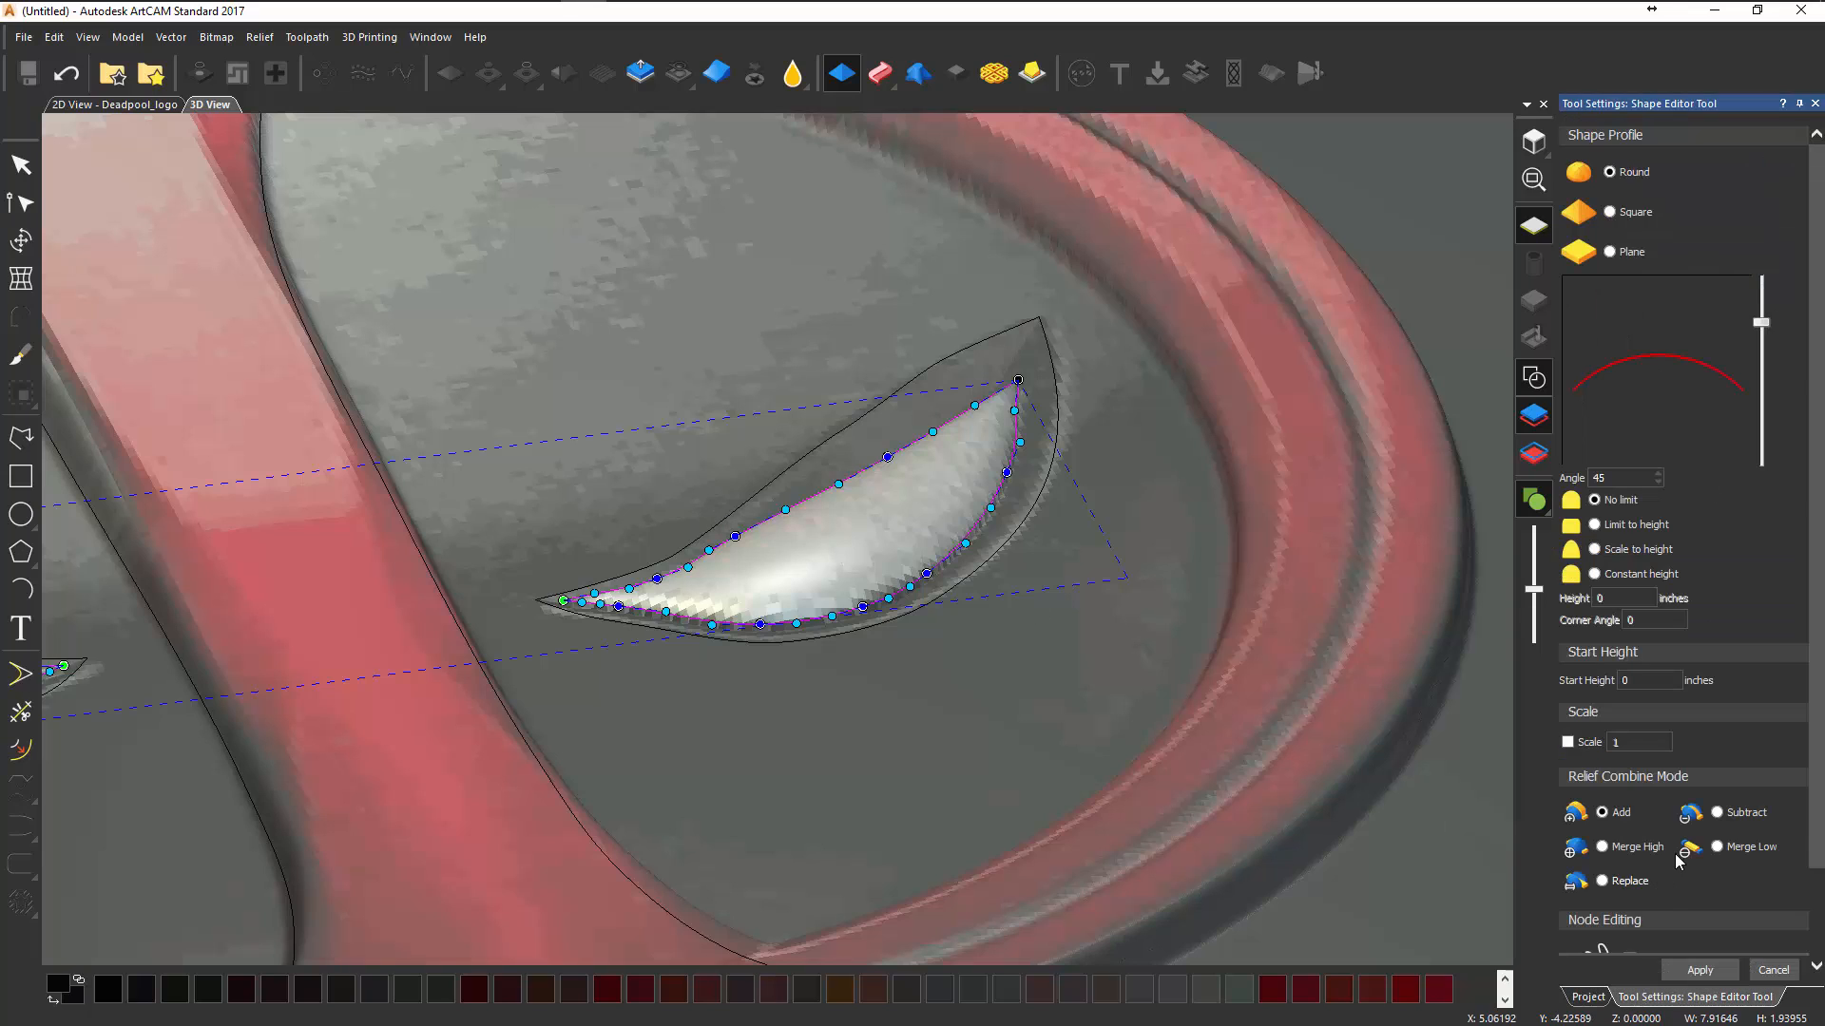
{"action": "left_click_drag", "start_coordinate": [1766, 326], "coordinate": [1761, 352]}
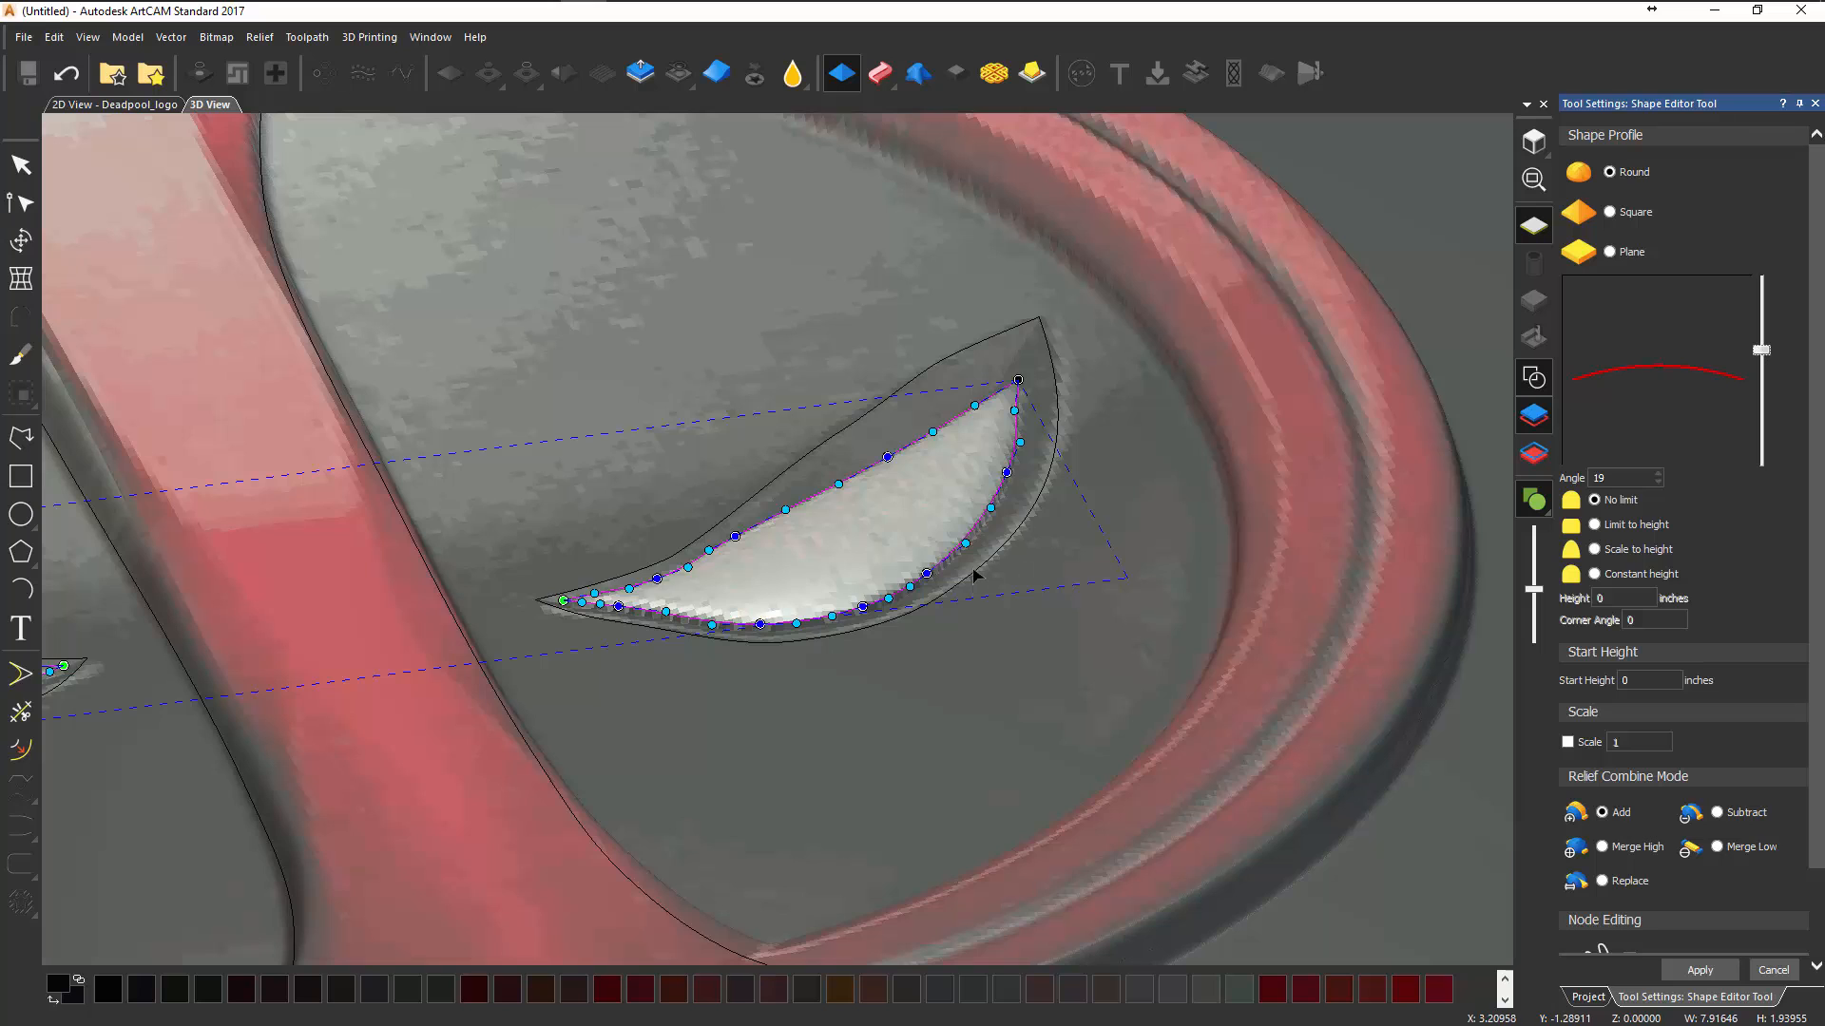
{"action": "middle_click_drag", "start_coordinate": [977, 575], "coordinate": [679, 553]}
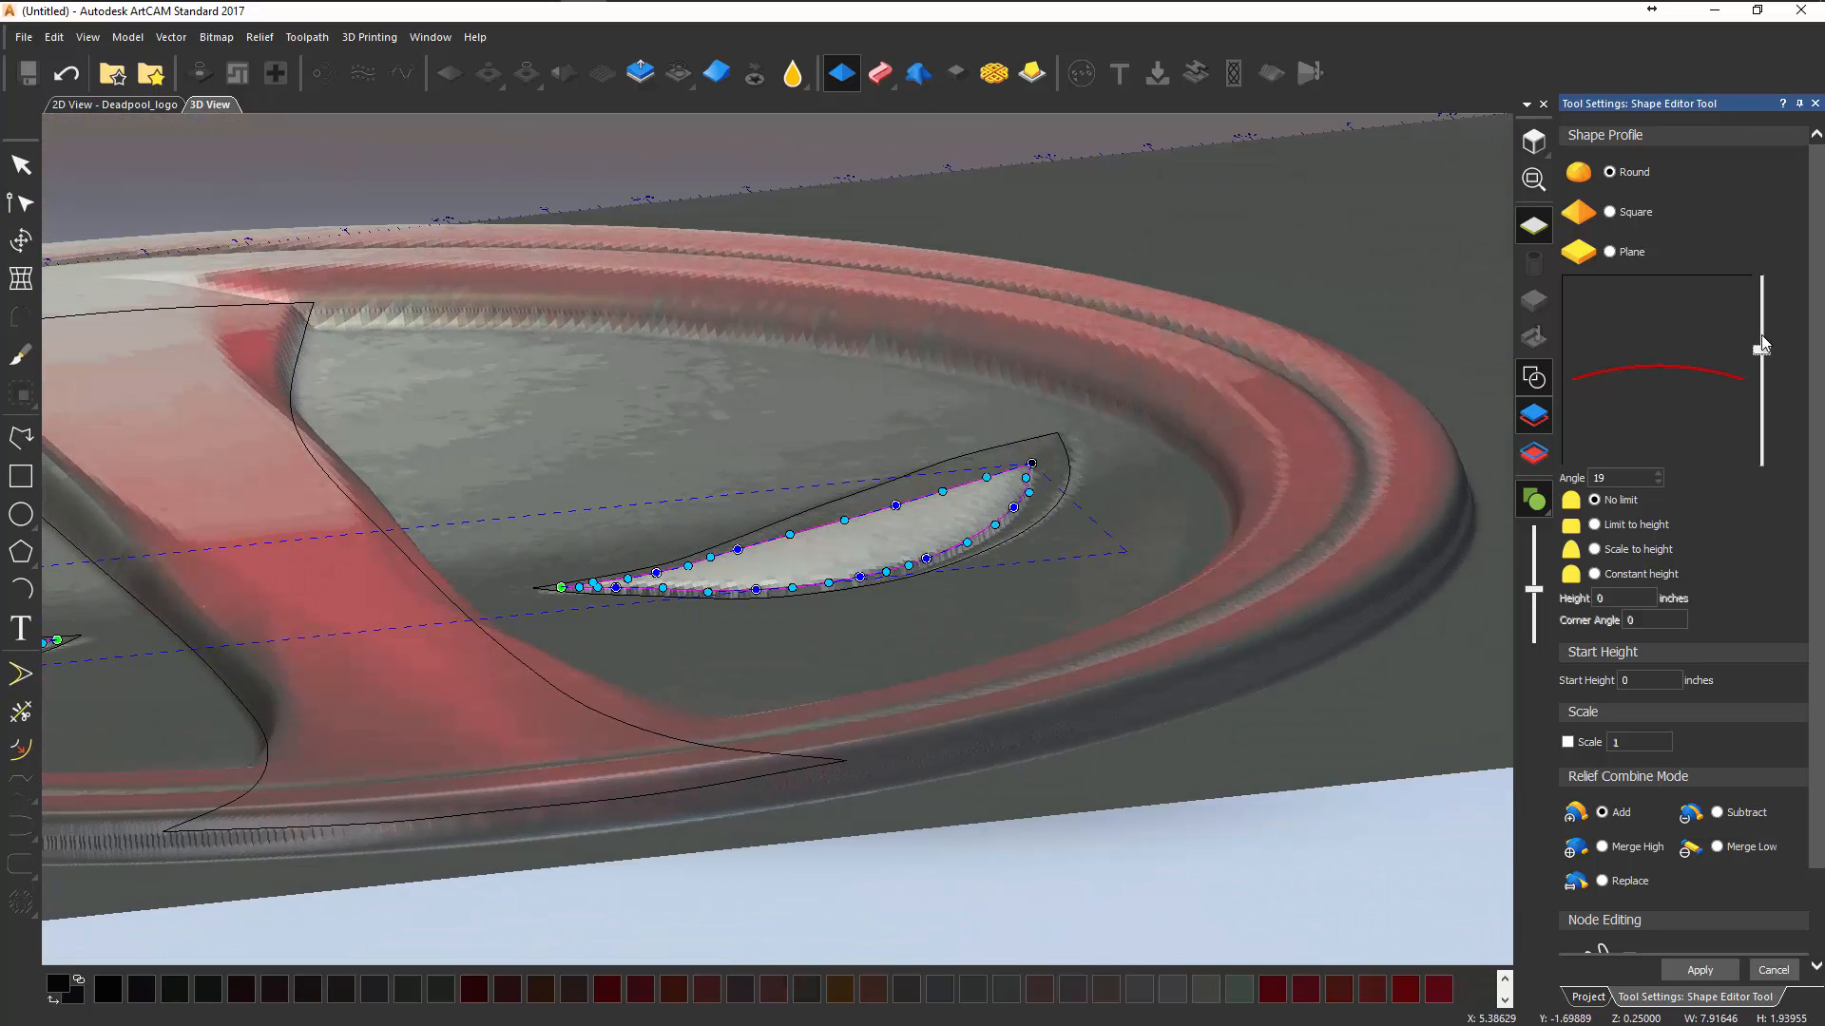
{"action": "left_click_drag", "start_coordinate": [1763, 349], "coordinate": [1762, 344]}
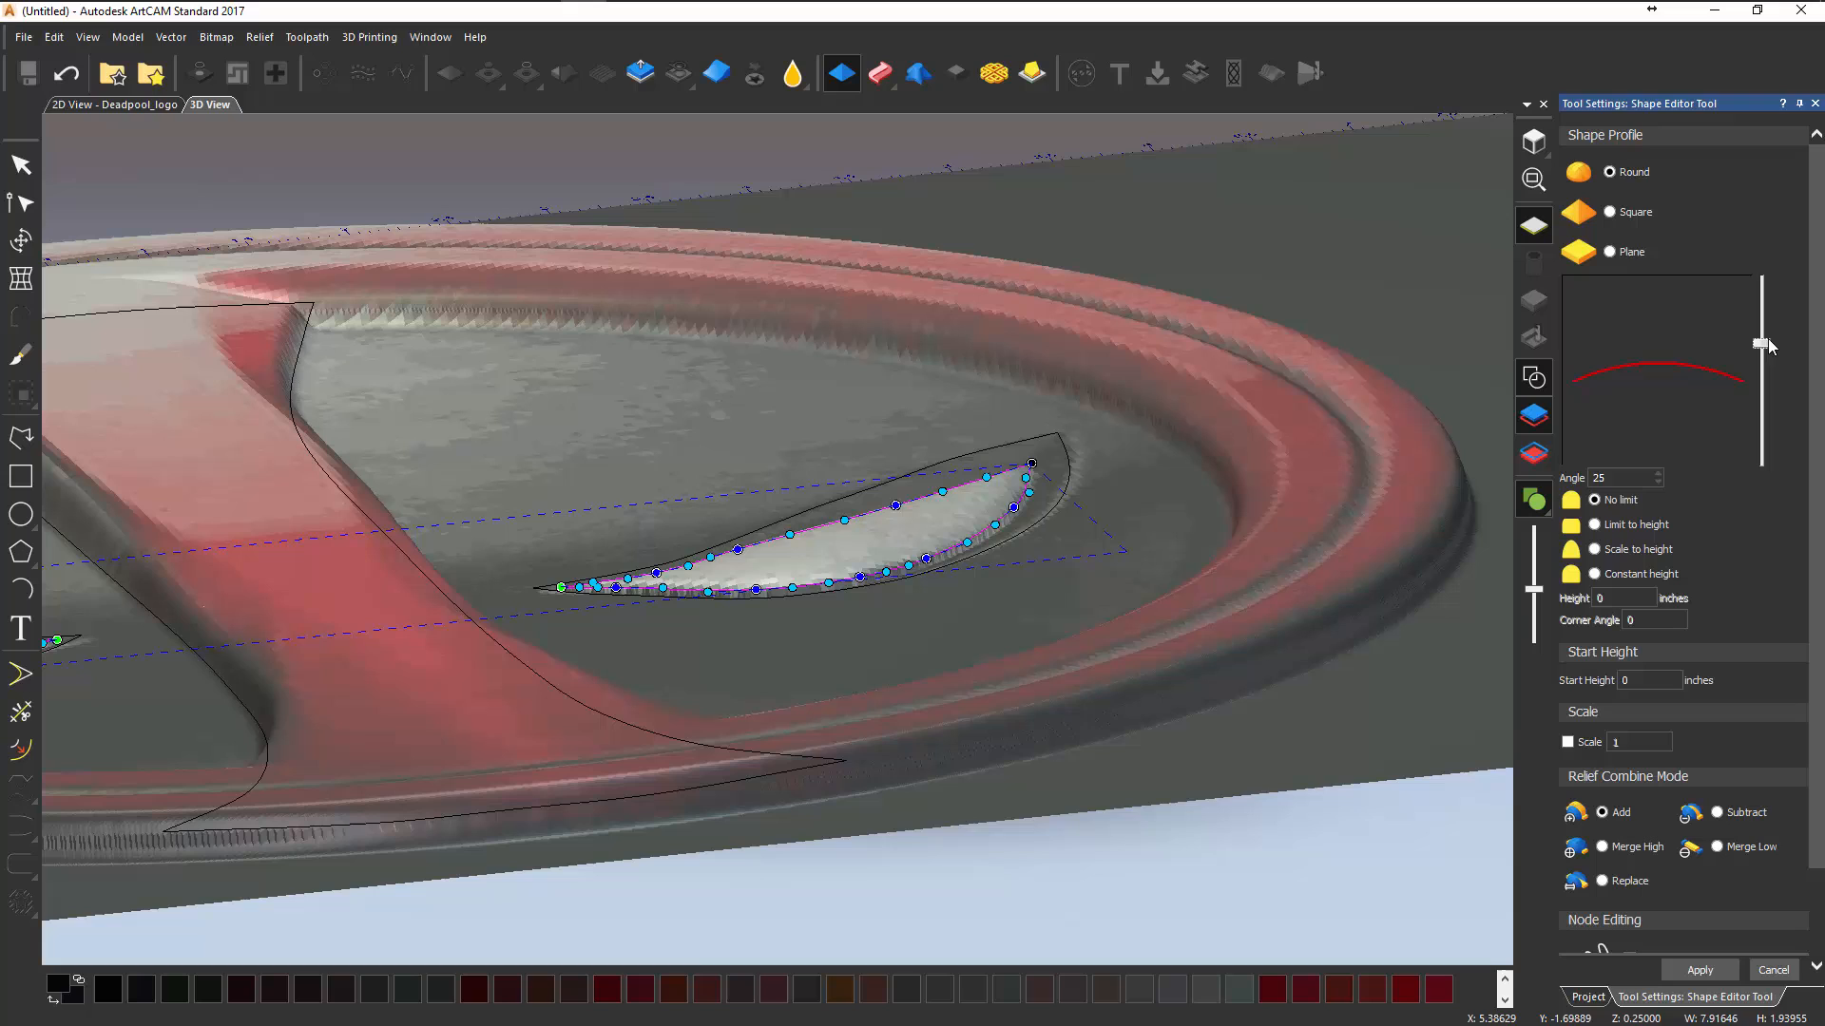
{"action": "left_click", "coordinate": [1722, 971]}
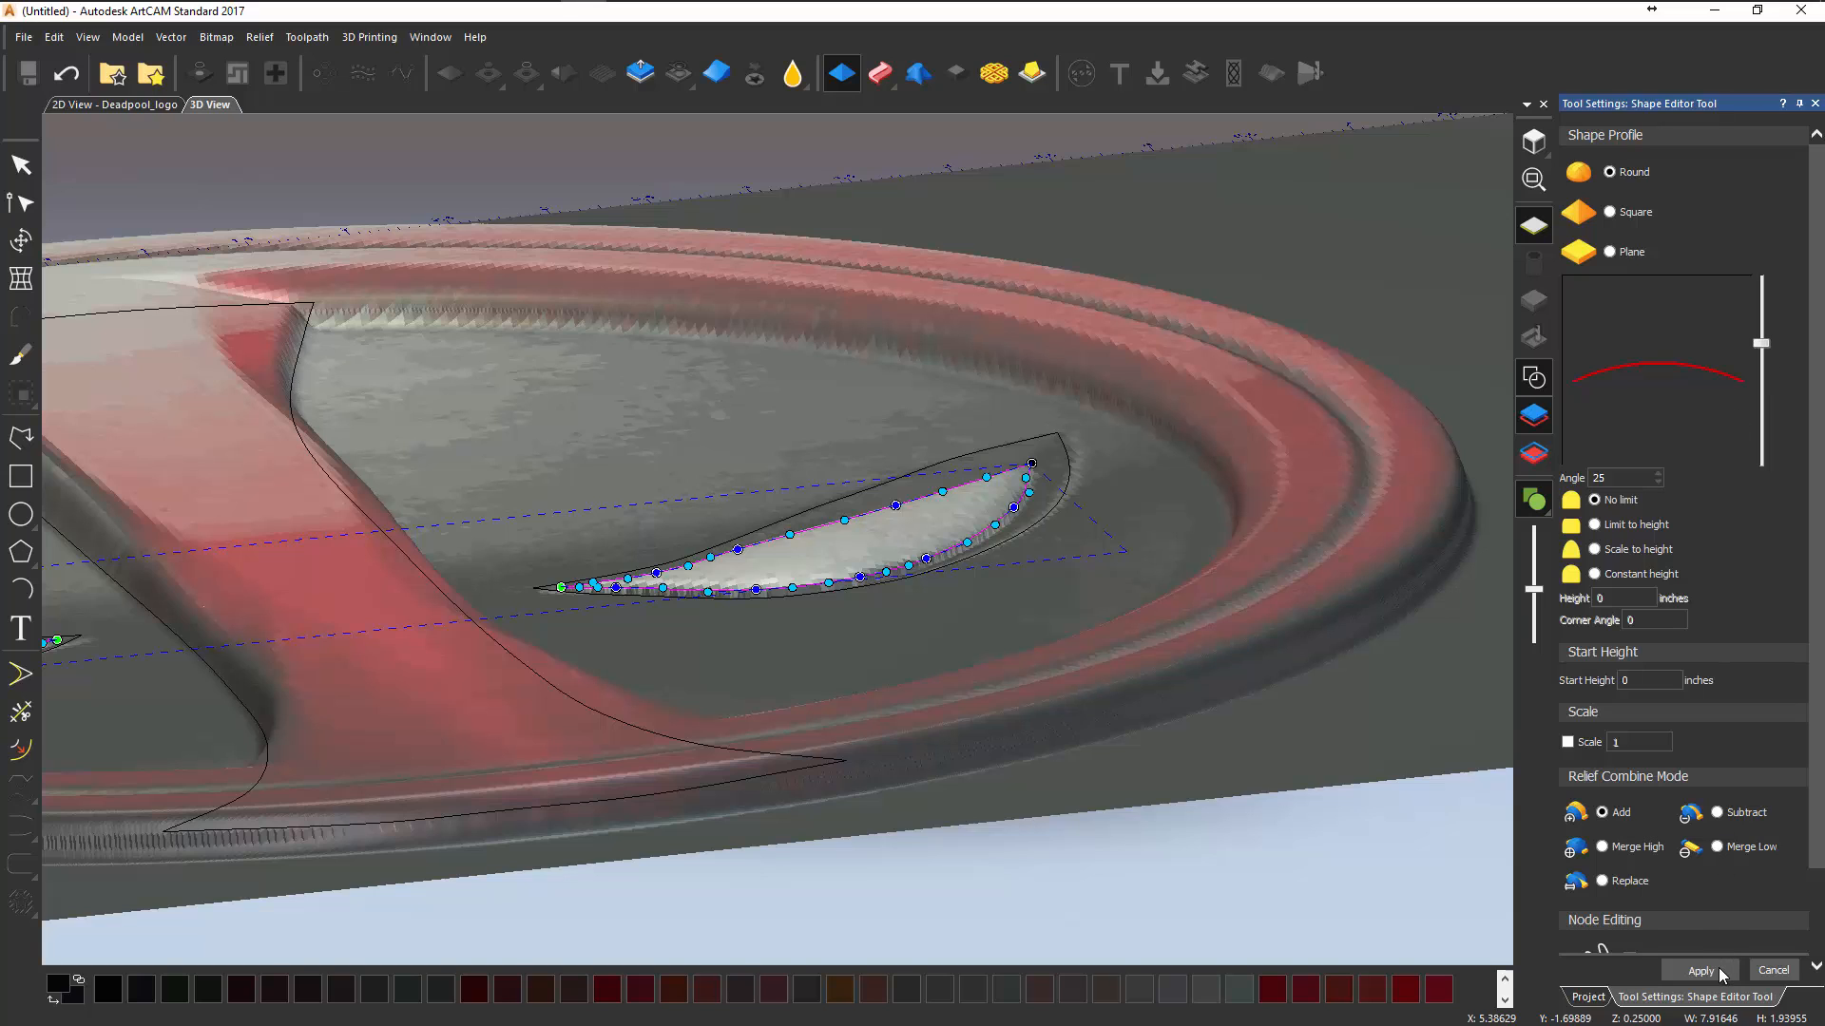
{"action": "left_click", "coordinate": [1773, 970]}
{"action": "left_click_drag", "start_coordinate": [568, 309], "coordinate": [511, 453]}
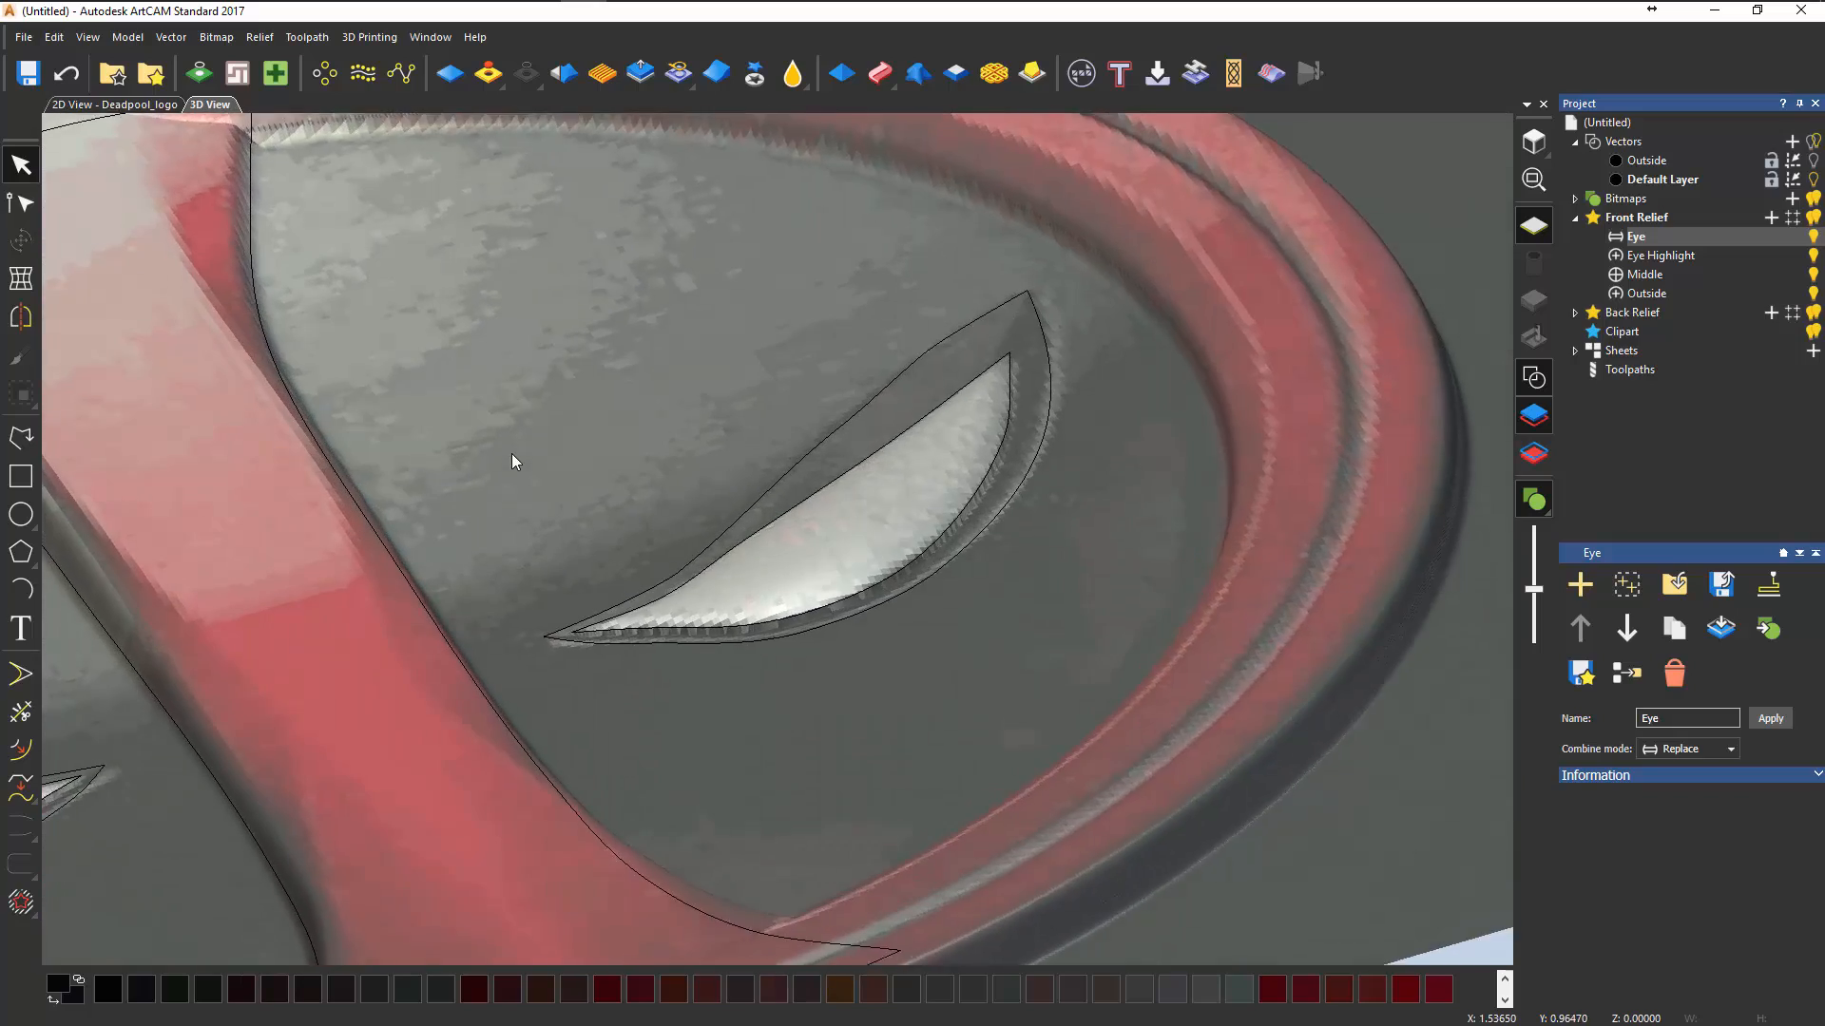
- Examine the domed eyes and the overall logo relief from several angles and distances
{"action": "middle_click_drag", "start_coordinate": [545, 388], "coordinate": [840, 315]}
{"action": "right_click_drag", "start_coordinate": [840, 315], "coordinate": [855, 466]}
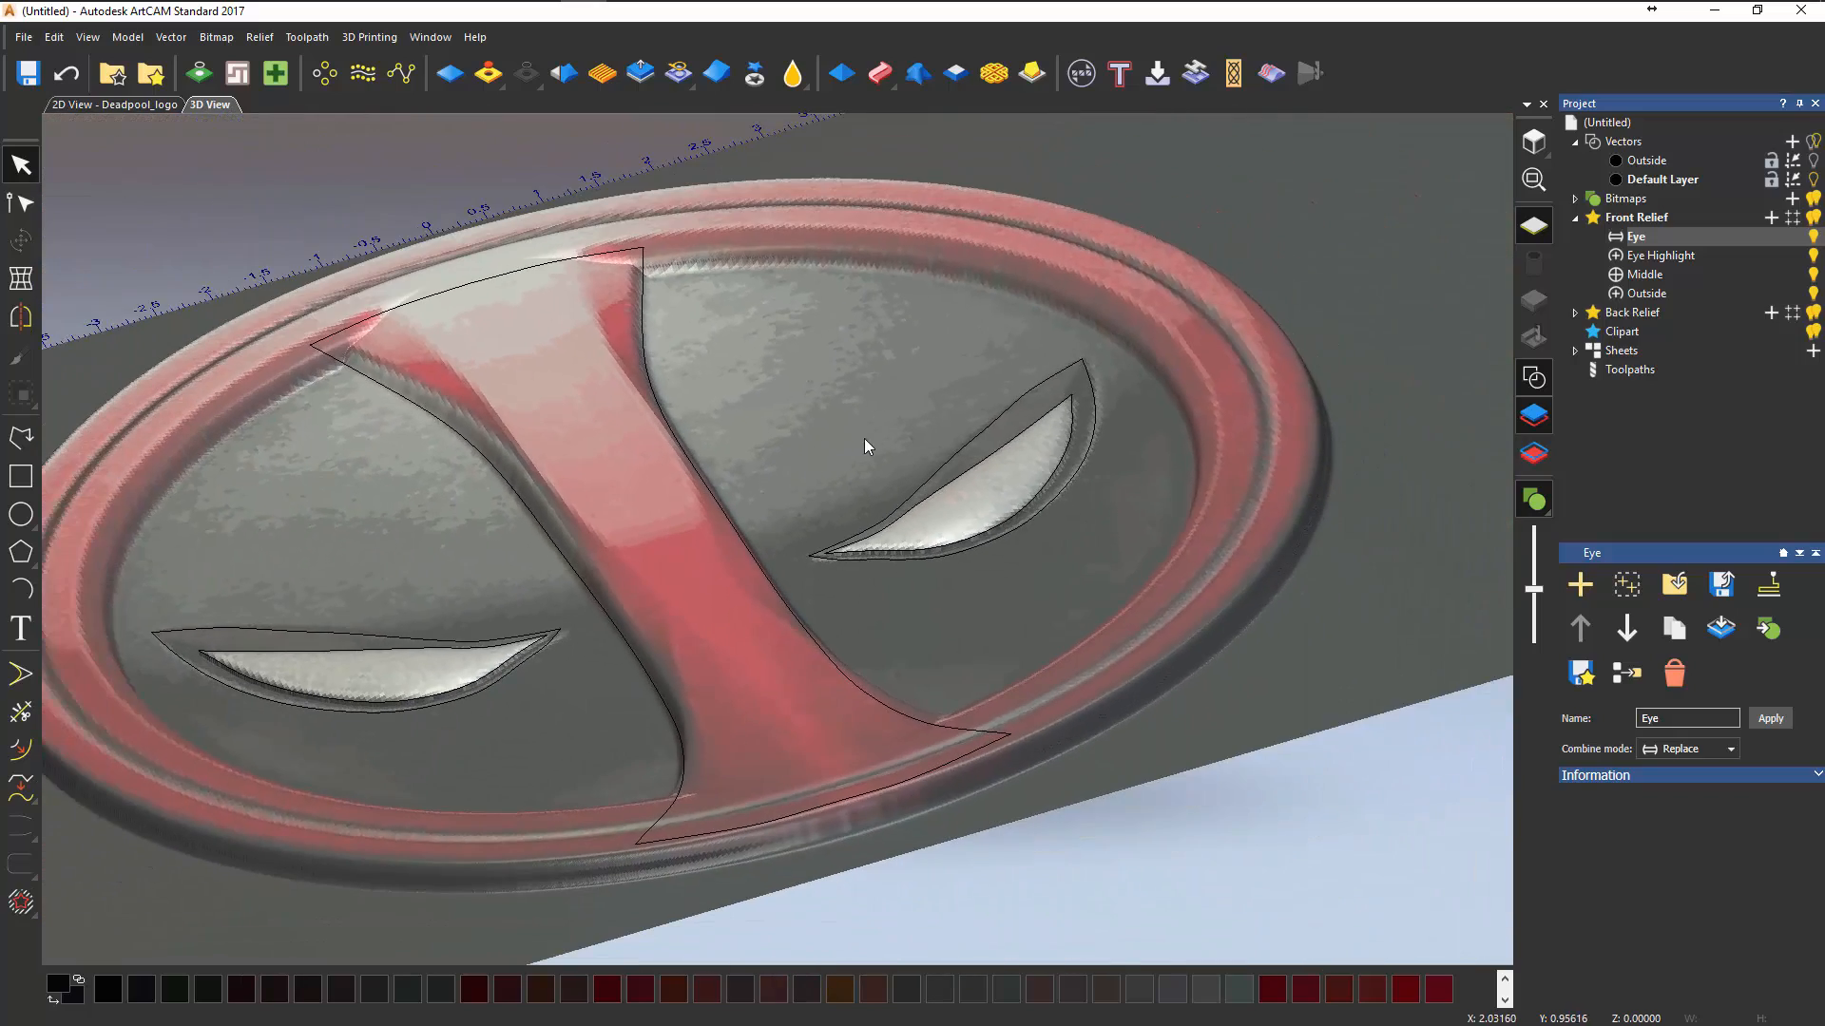
{"action": "left_click_drag", "start_coordinate": [884, 475], "coordinate": [1112, 708]}
{"action": "right_click_drag", "start_coordinate": [772, 461], "coordinate": [763, 541]}
{"action": "left_click_drag", "start_coordinate": [765, 549], "coordinate": [761, 694]}
{"action": "right_click_drag", "start_coordinate": [859, 500], "coordinate": [835, 680]}
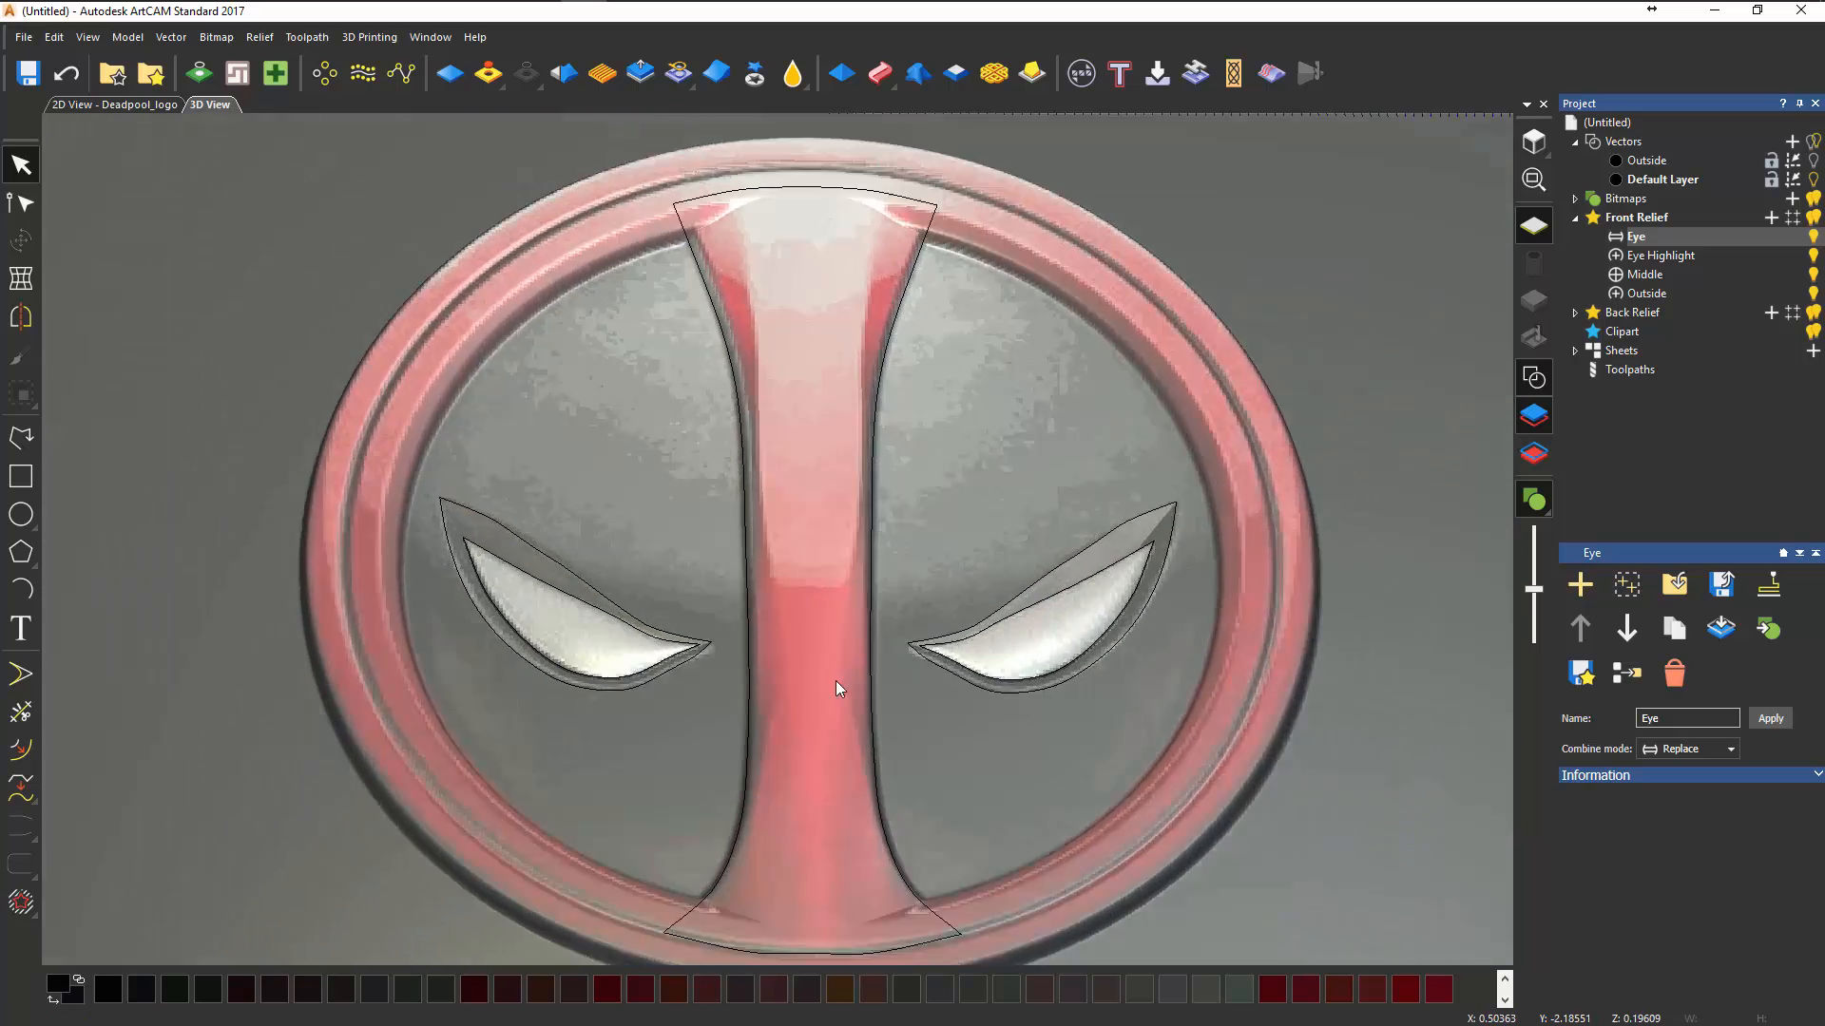
{"action": "left_click_drag", "start_coordinate": [835, 680], "coordinate": [813, 626]}
{"action": "middle_click_drag", "start_coordinate": [813, 625], "coordinate": [881, 556]}
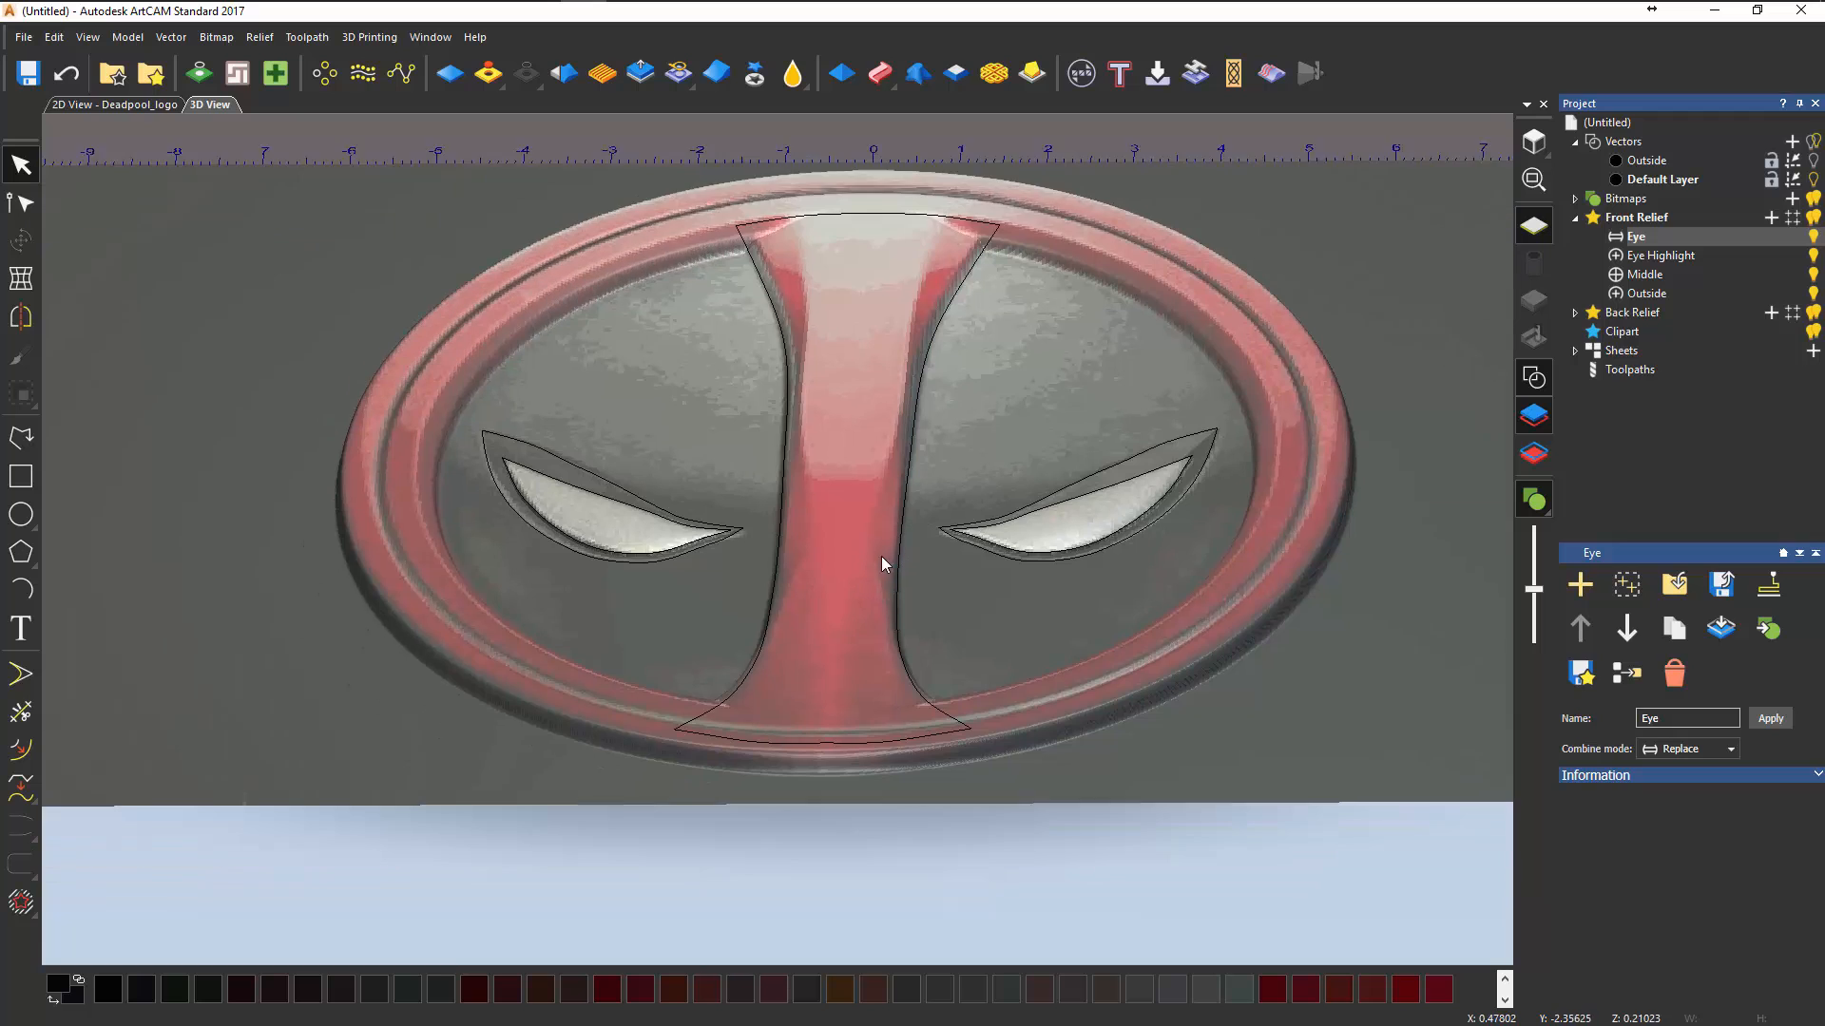
{"action": "left_click_drag", "start_coordinate": [881, 556], "coordinate": [871, 623]}
{"action": "middle_click_drag", "start_coordinate": [958, 433], "coordinate": [956, 475]}
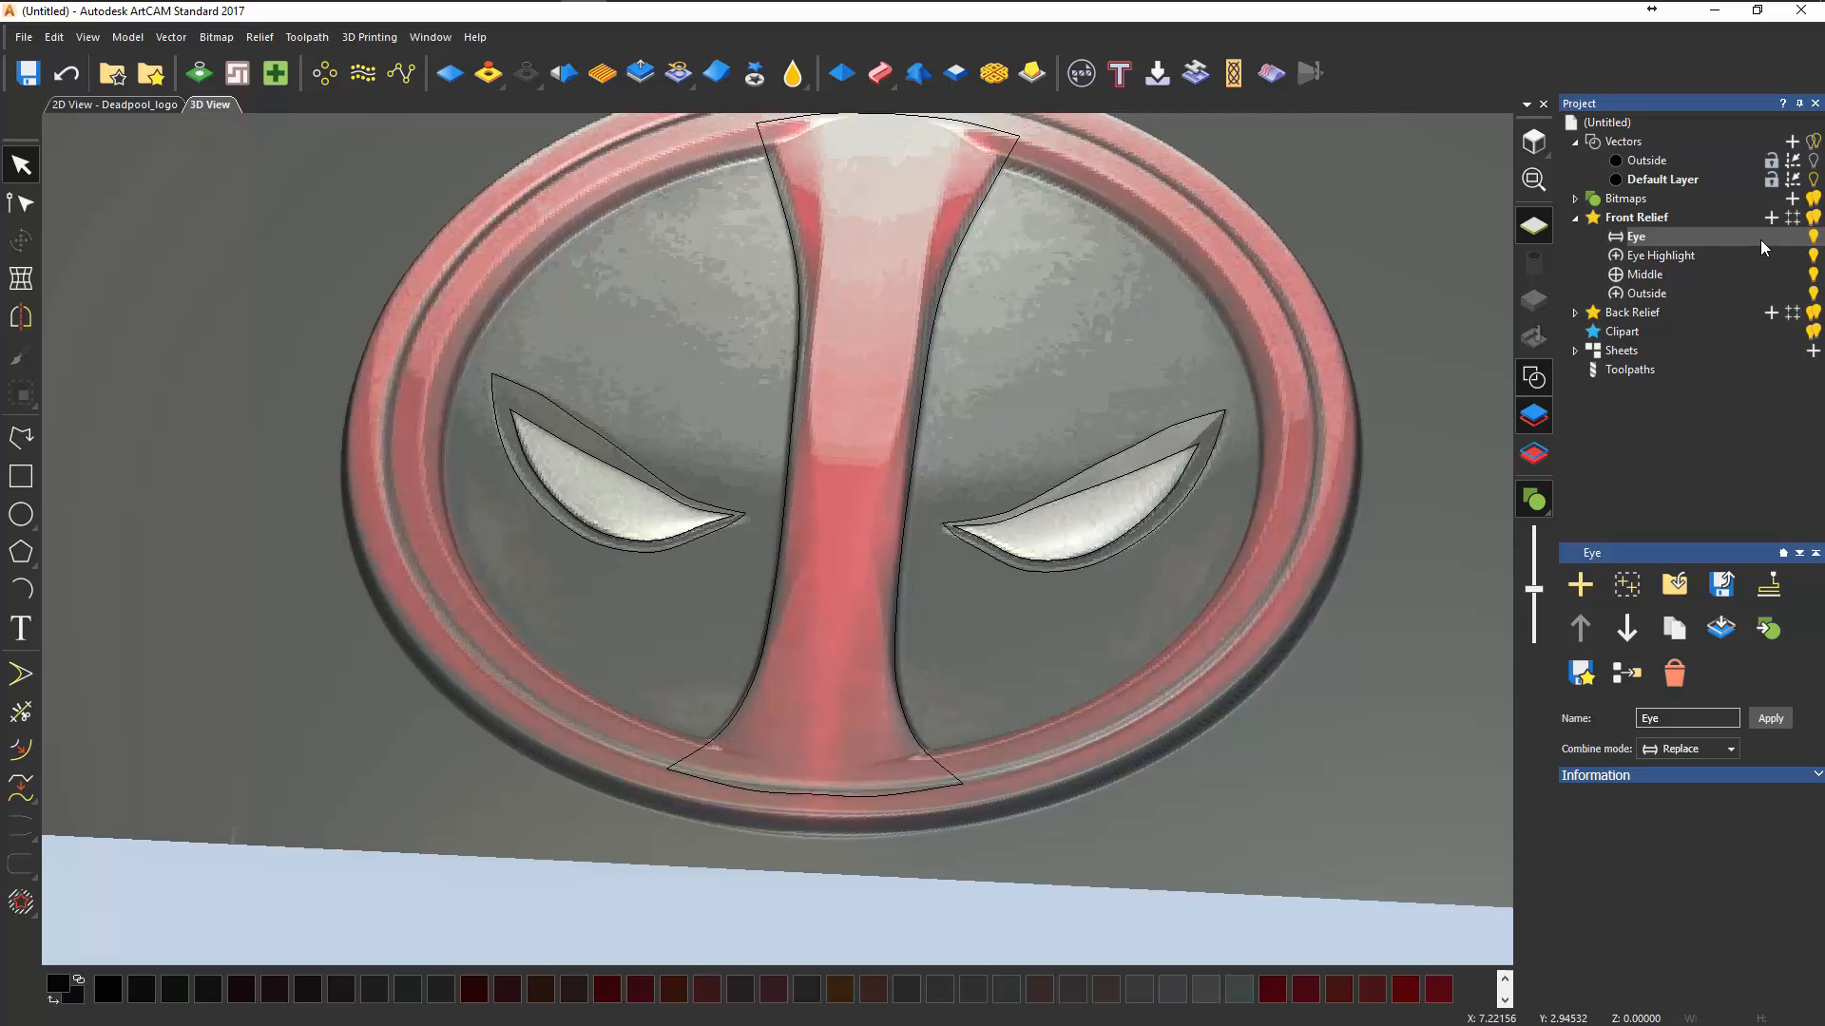
- Show the Outside vector layer, select the outermost circle and add a front relief layer named Dome
{"action": "left_click", "coordinate": [1813, 162]}
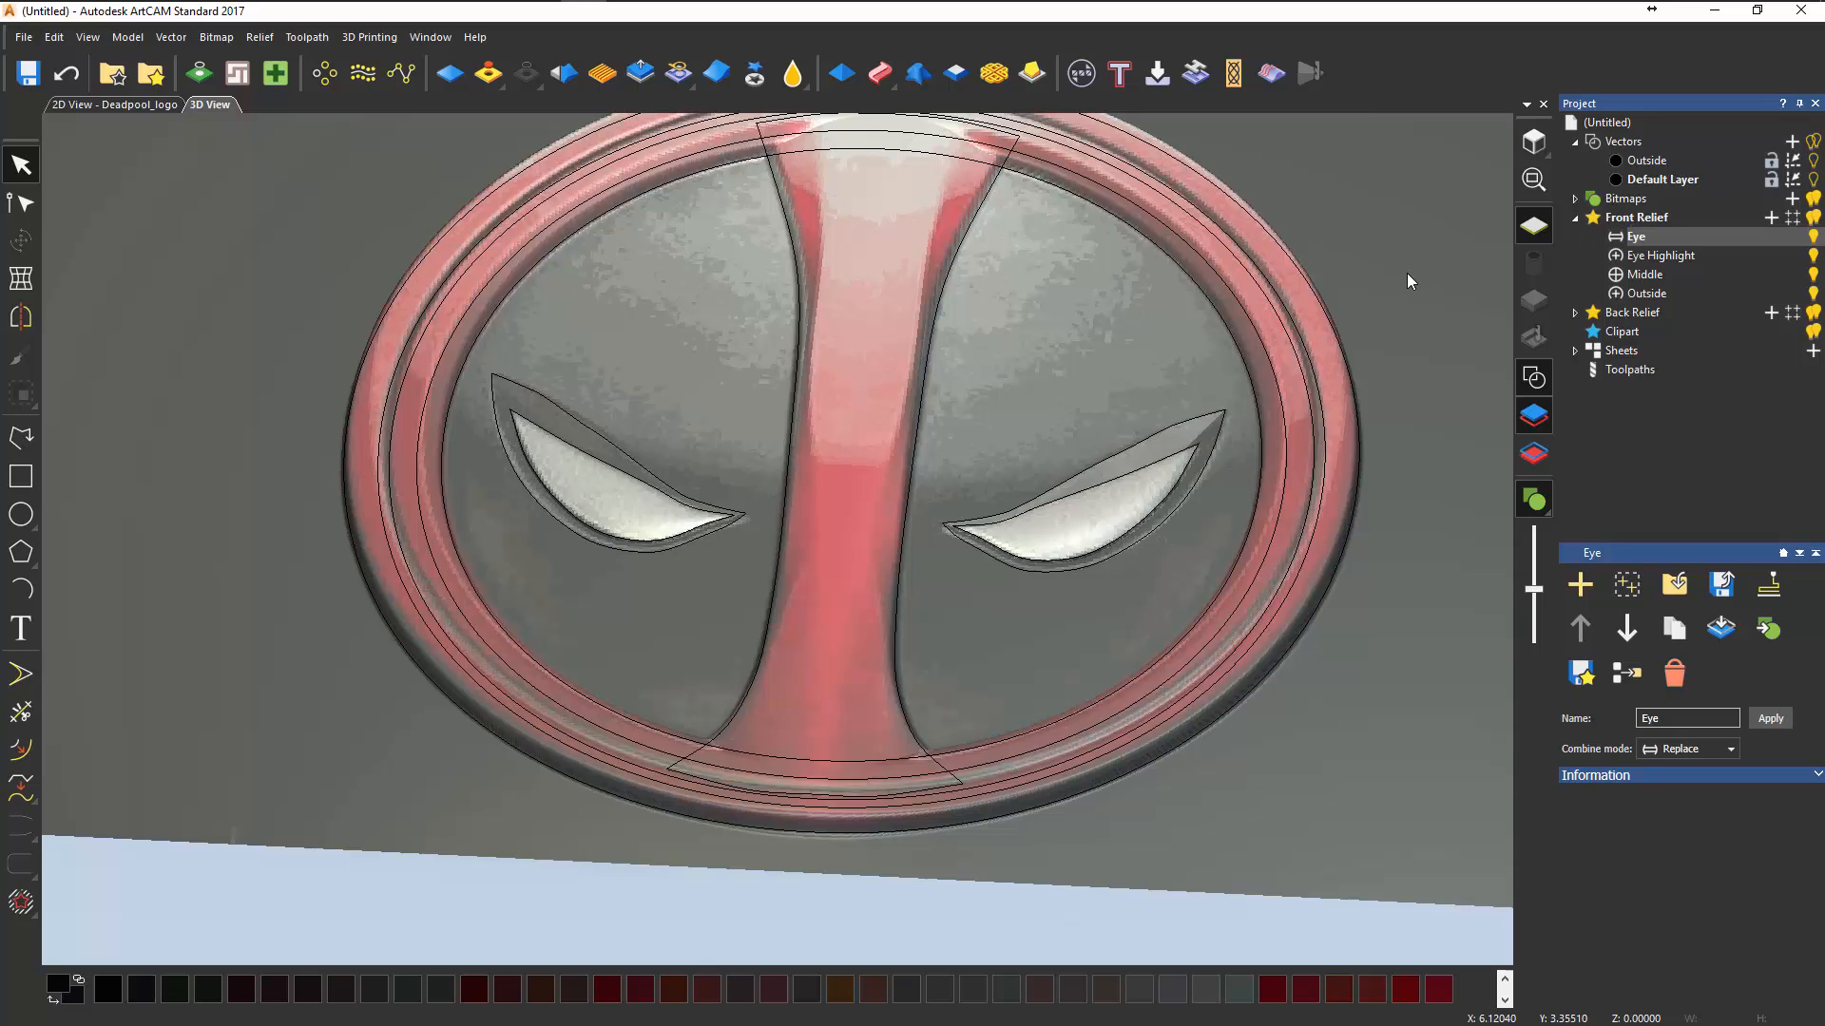
{"action": "left_click", "coordinate": [1337, 363]}
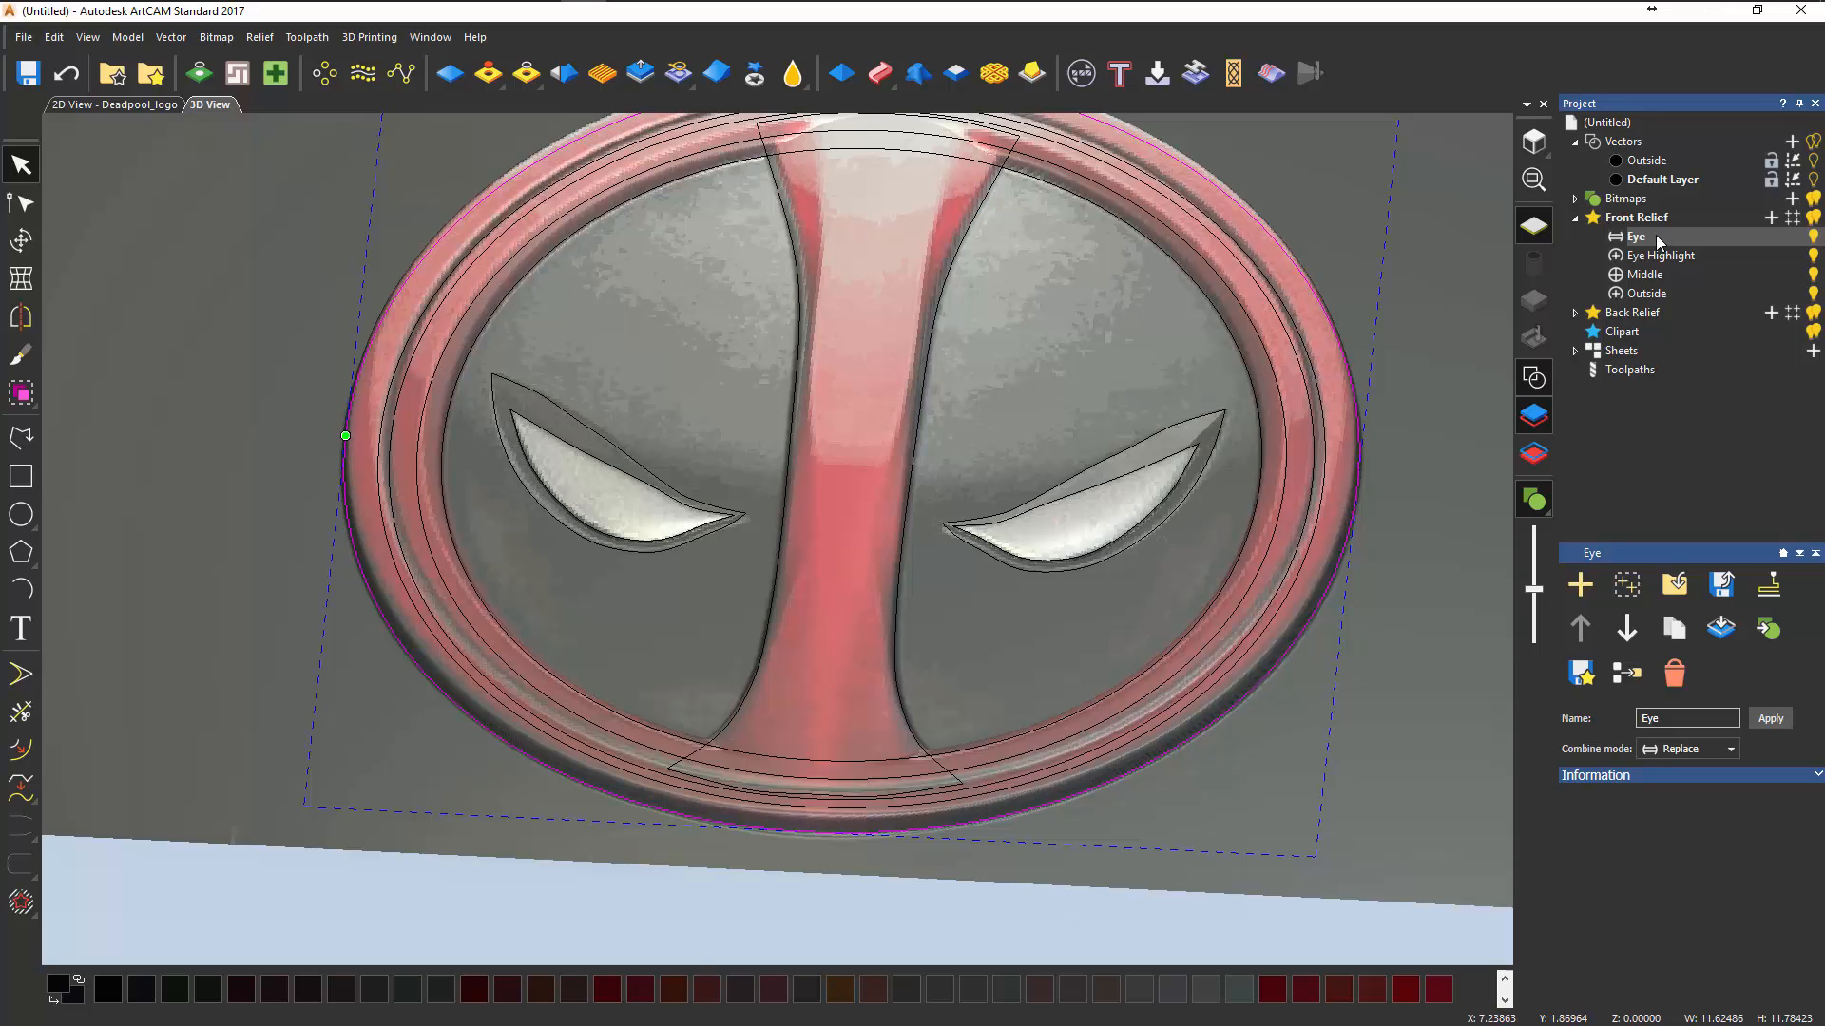
{"action": "left_click", "coordinate": [1771, 220]}
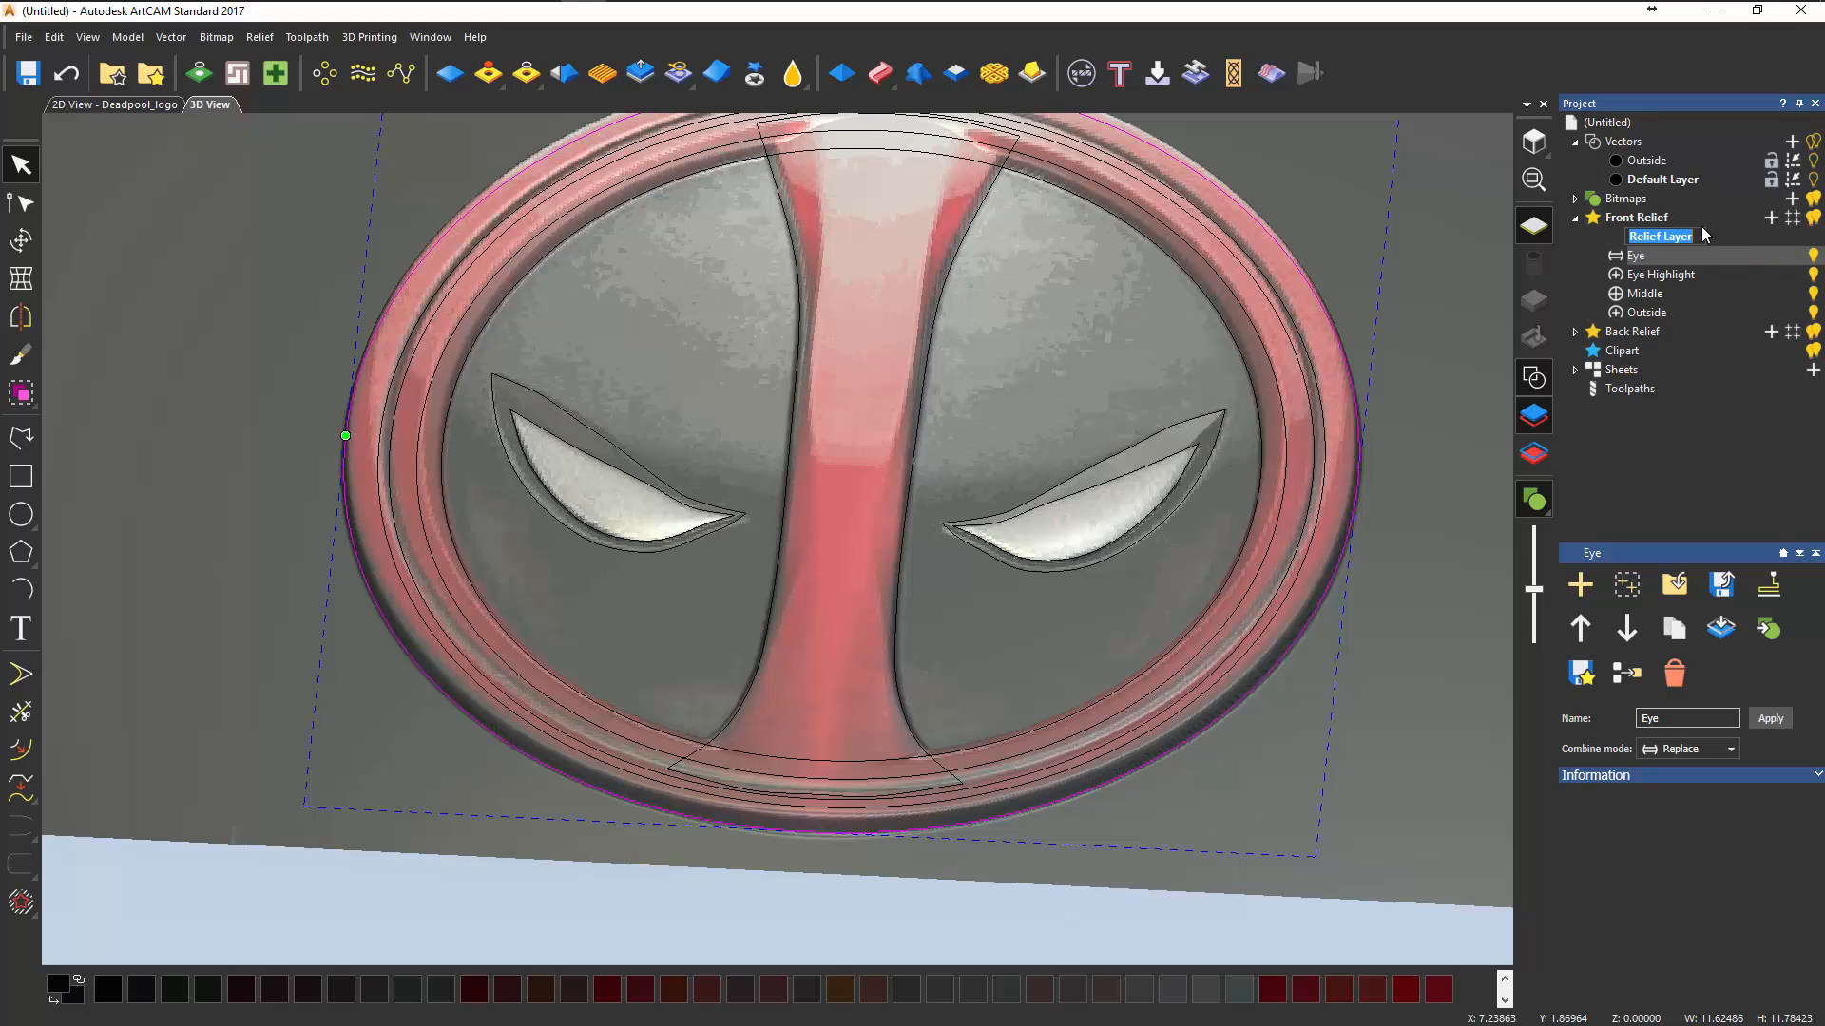
{"action": "type", "text": "Dome"}
{"action": "key", "text": "Return"}
{"action": "left_click", "coordinate": [1715, 238]}
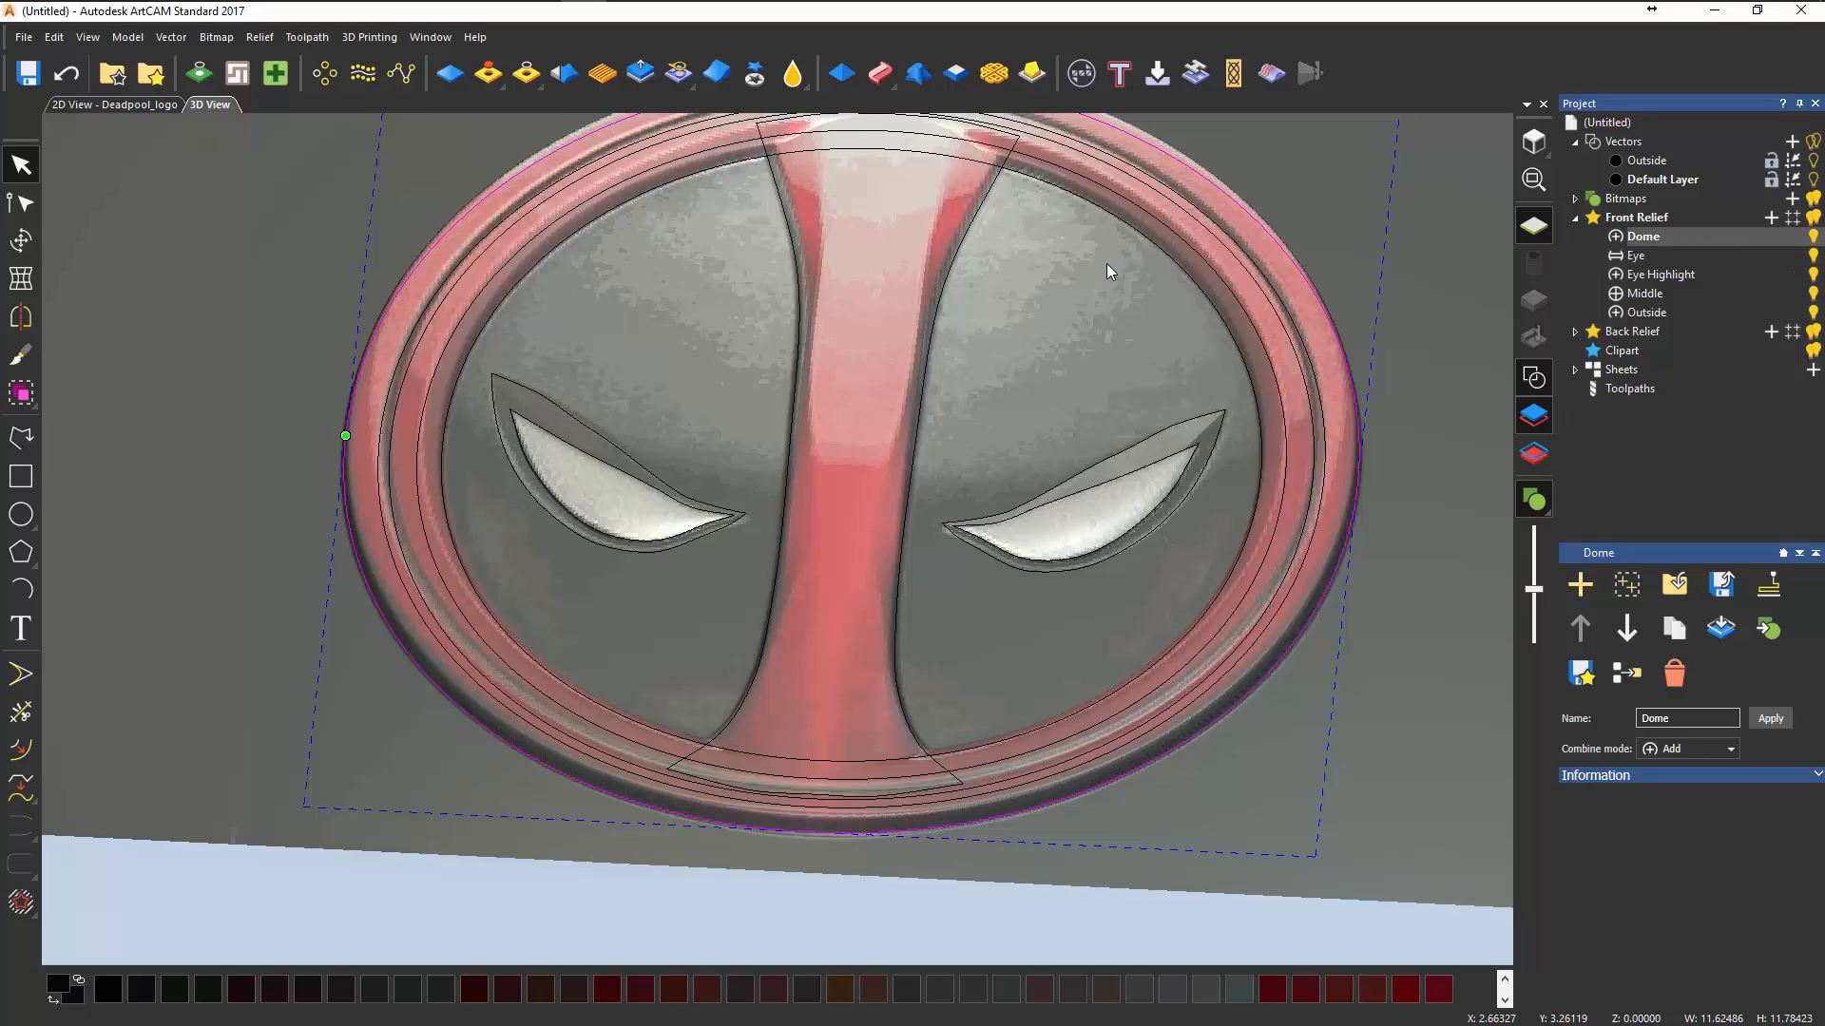
- Give the outermost circle a round Shape Editor profile with no height limit and a start height of 0 inches
{"action": "key", "text": "F12"}
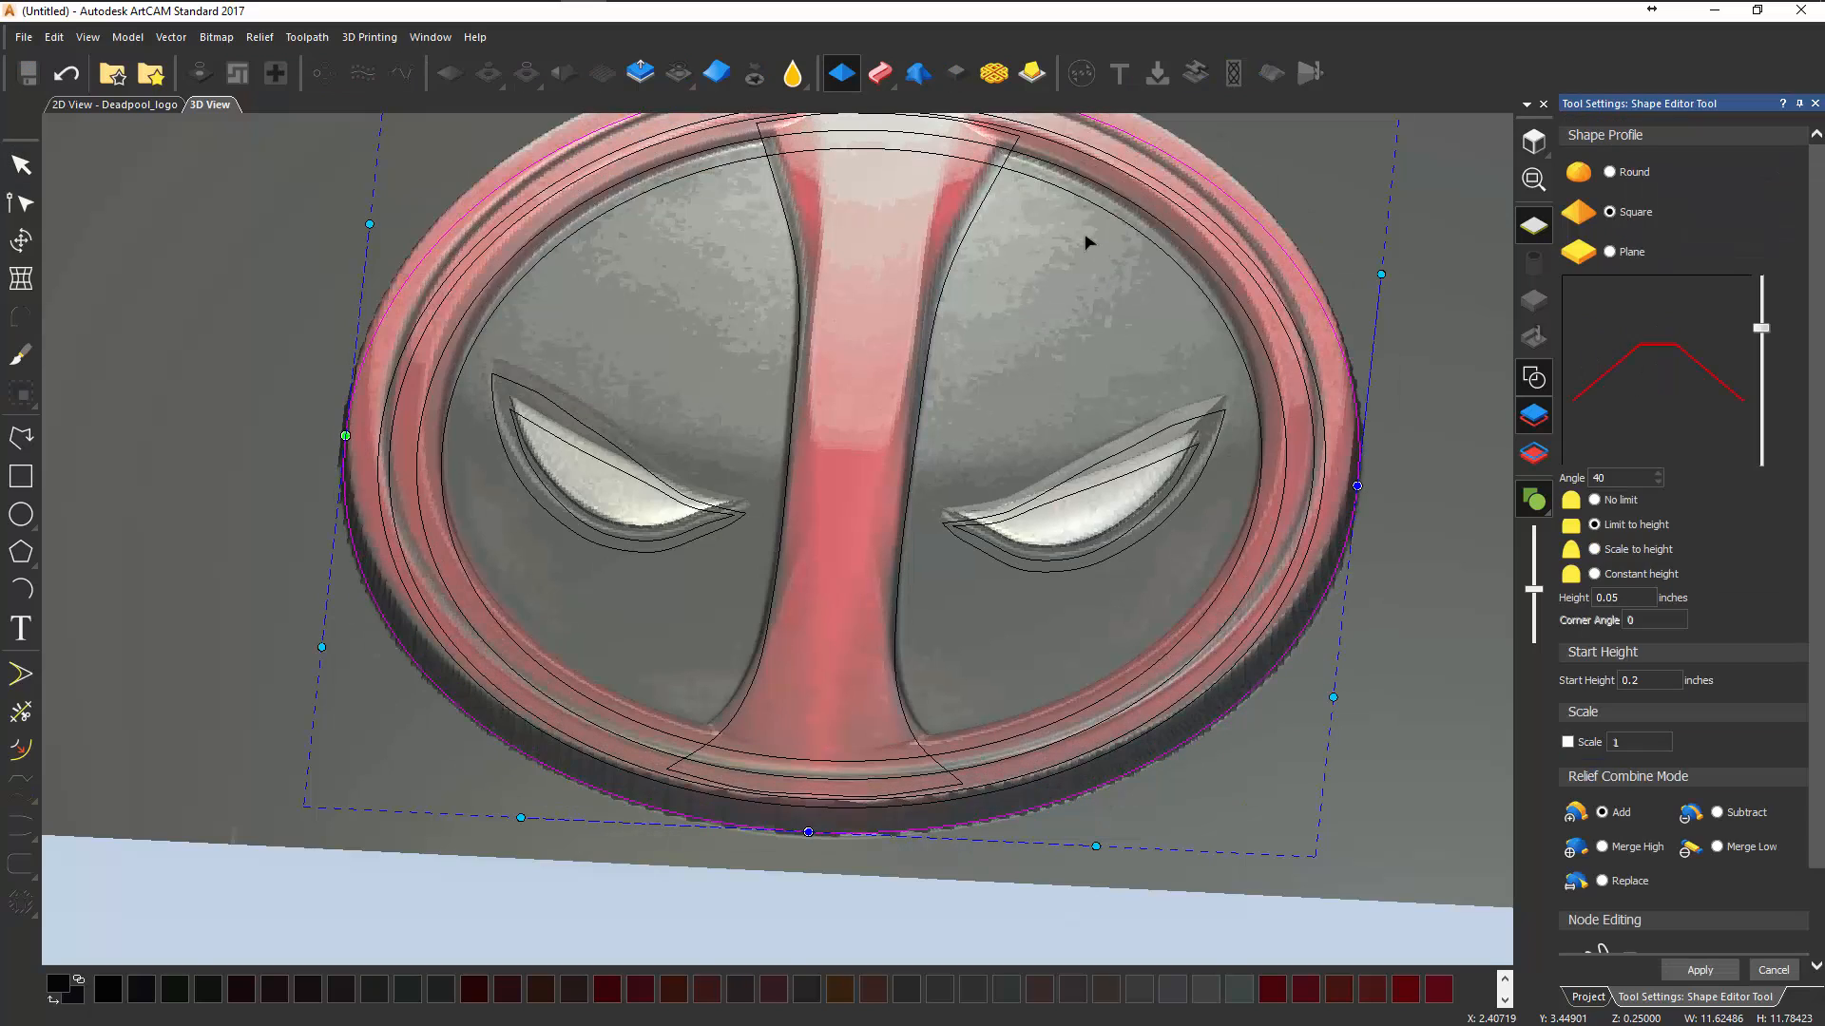
{"action": "left_click", "coordinate": [1609, 172]}
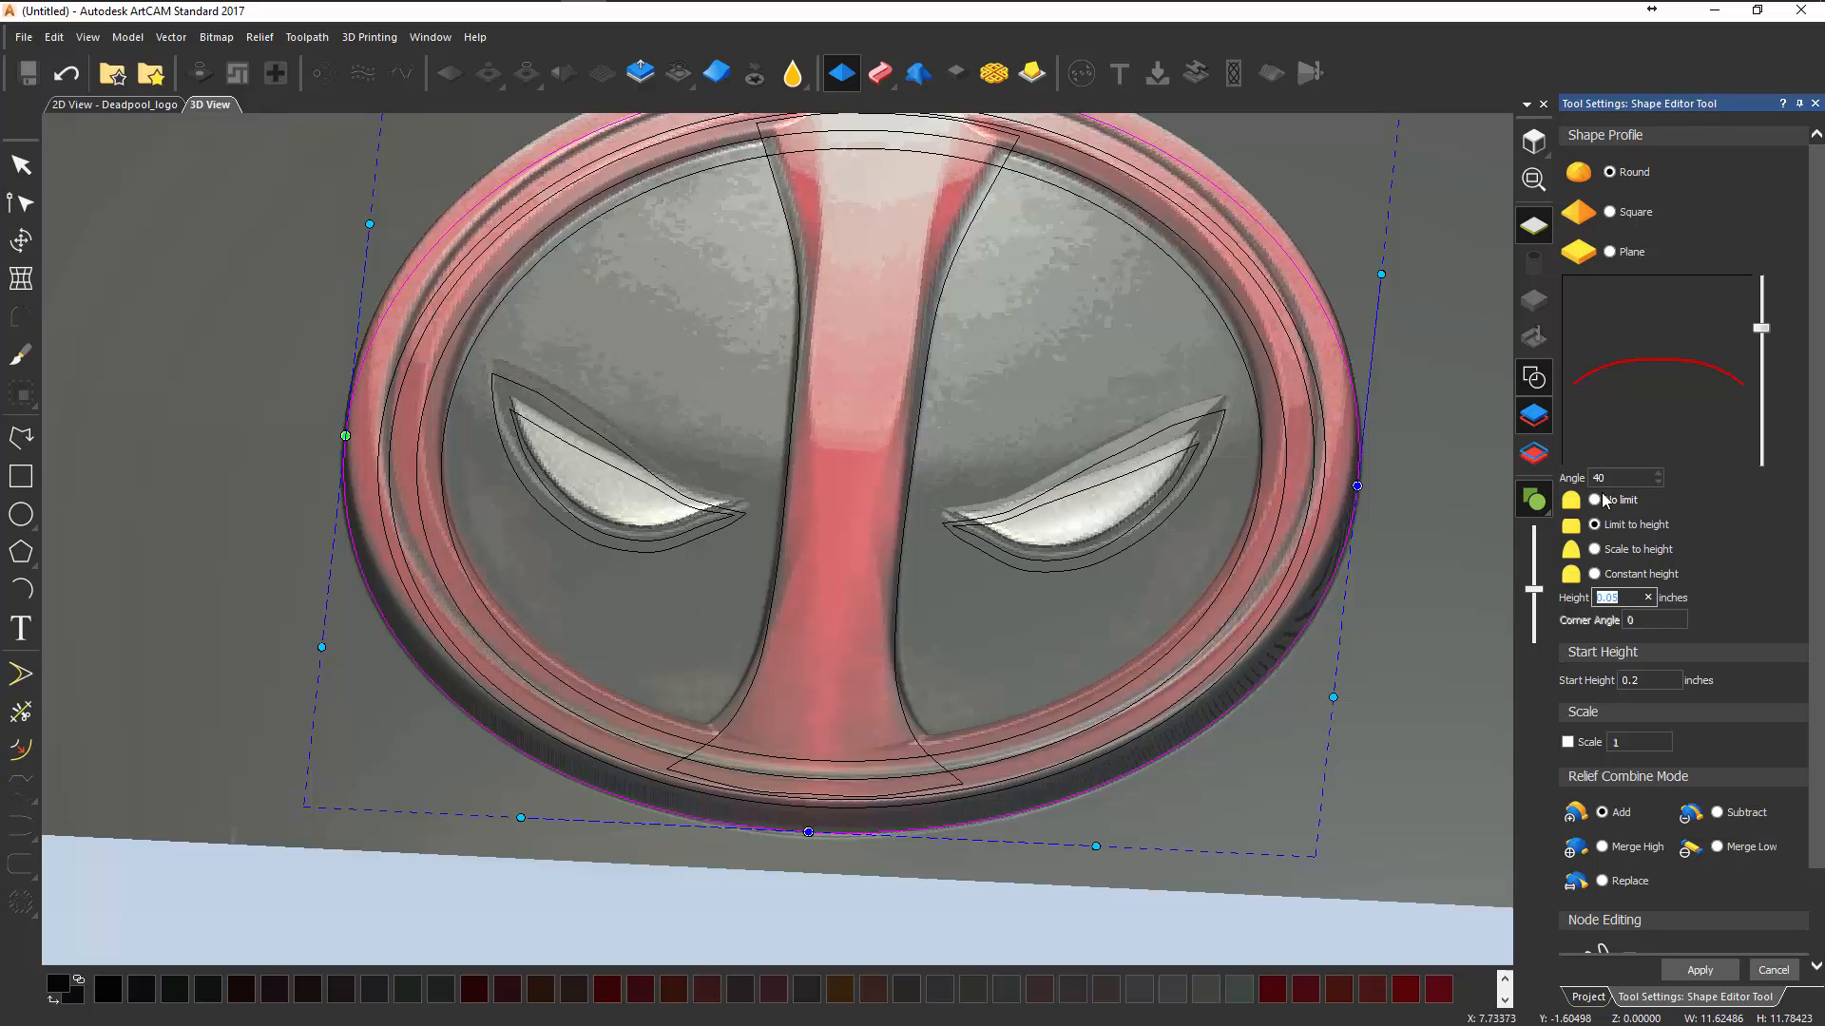
{"action": "left_click", "coordinate": [1596, 500]}
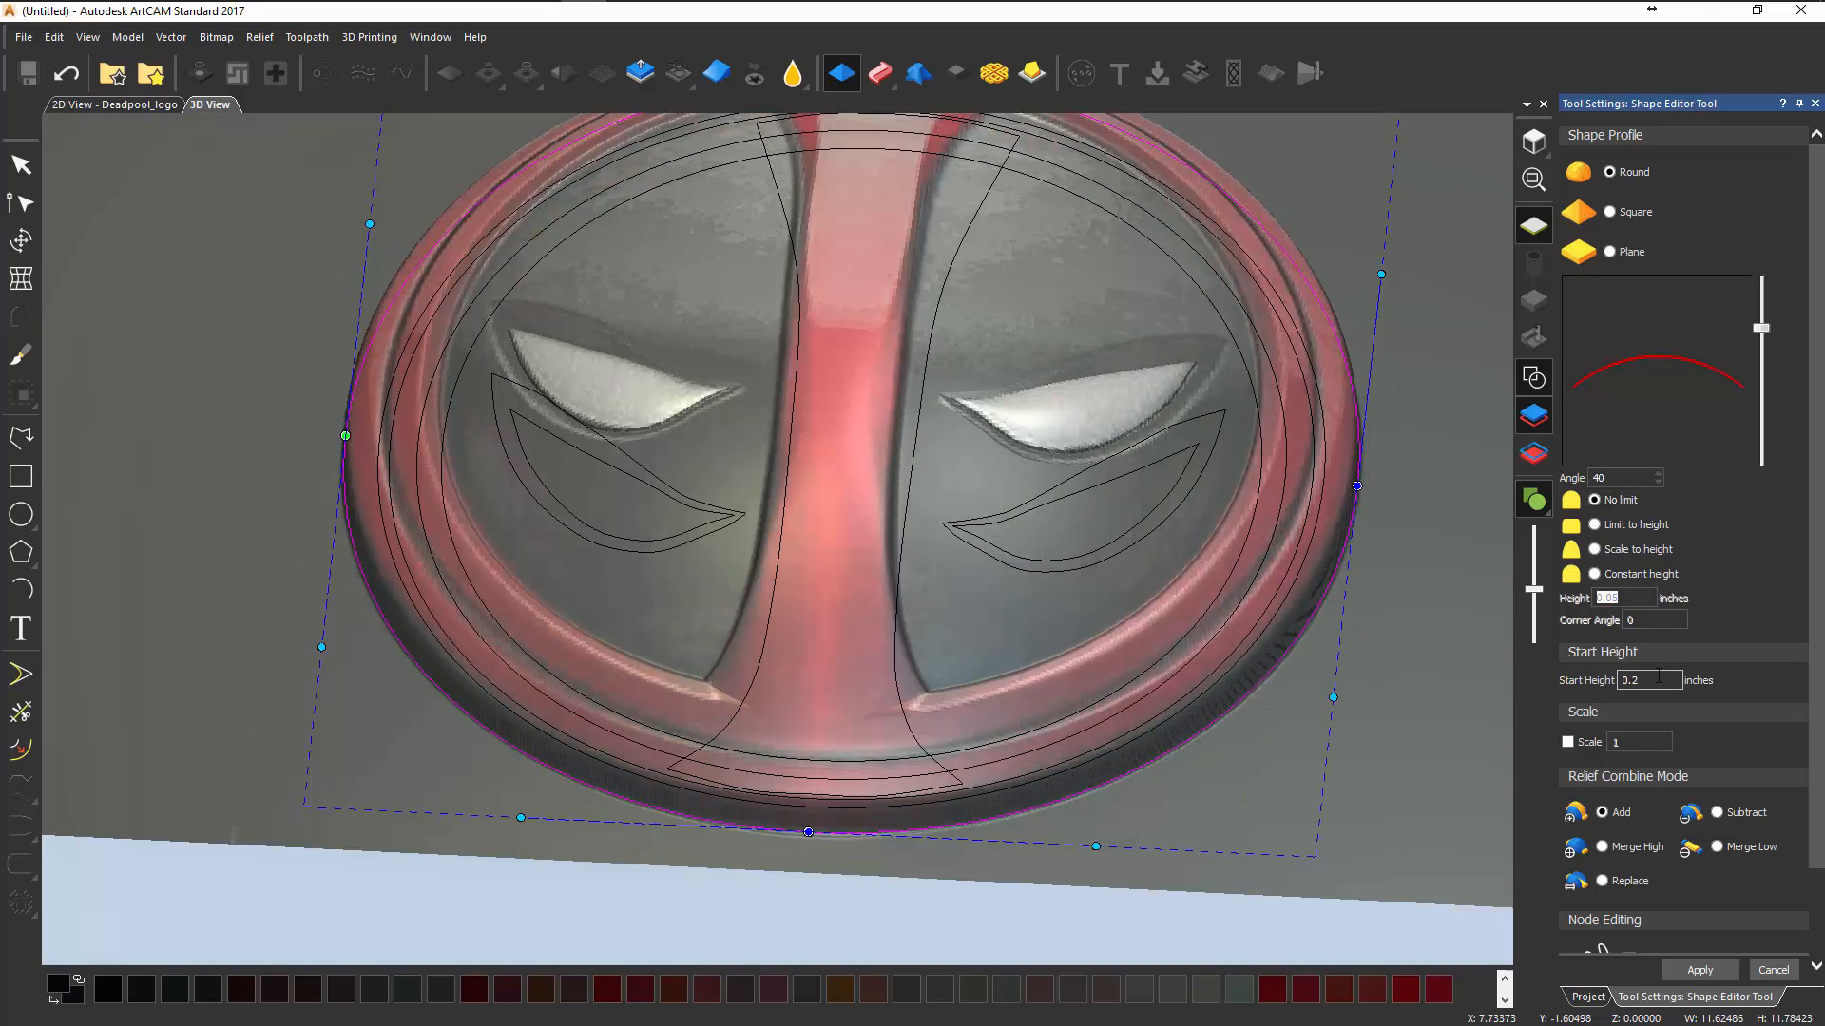
{"action": "left_click_drag", "start_coordinate": [1656, 679], "coordinate": [1522, 686]}
{"action": "type", "text": "0"}
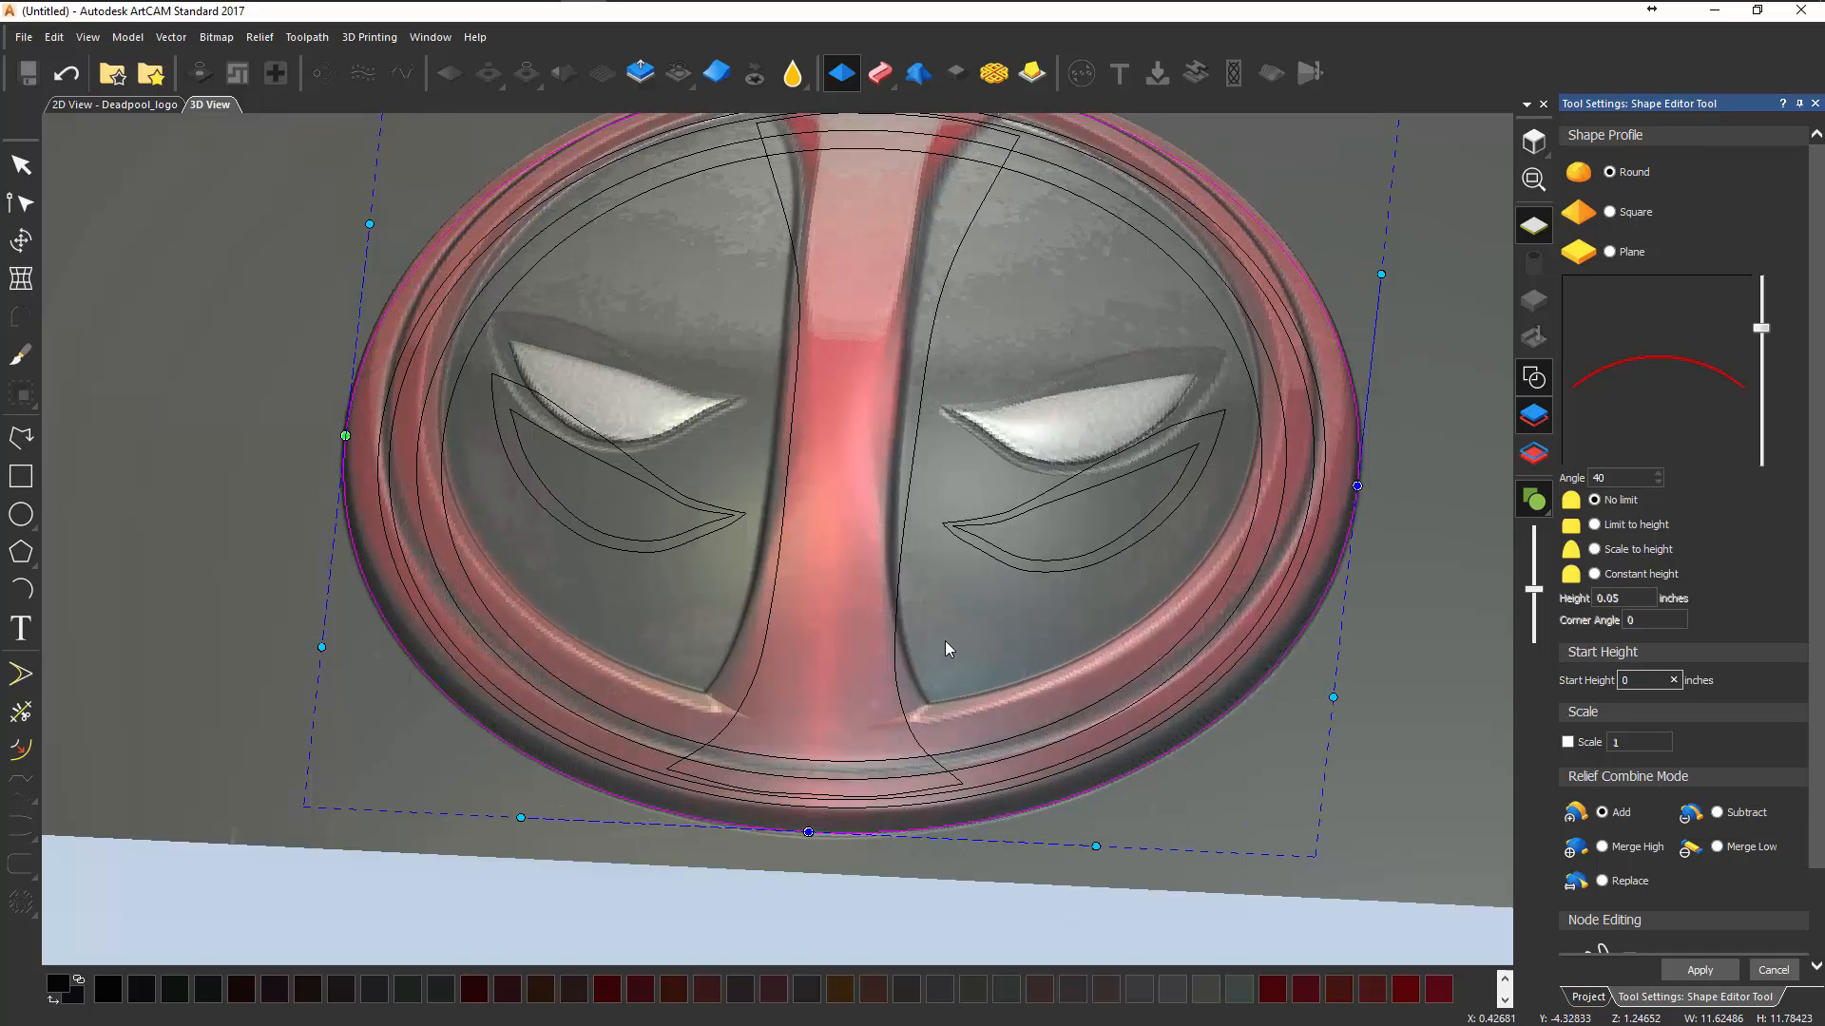
- Lower the dome's round profile angle to 16, apply it to the Dome layer and close the Shape Editor
{"action": "middle_click_drag", "start_coordinate": [949, 647], "coordinate": [1055, 487]}
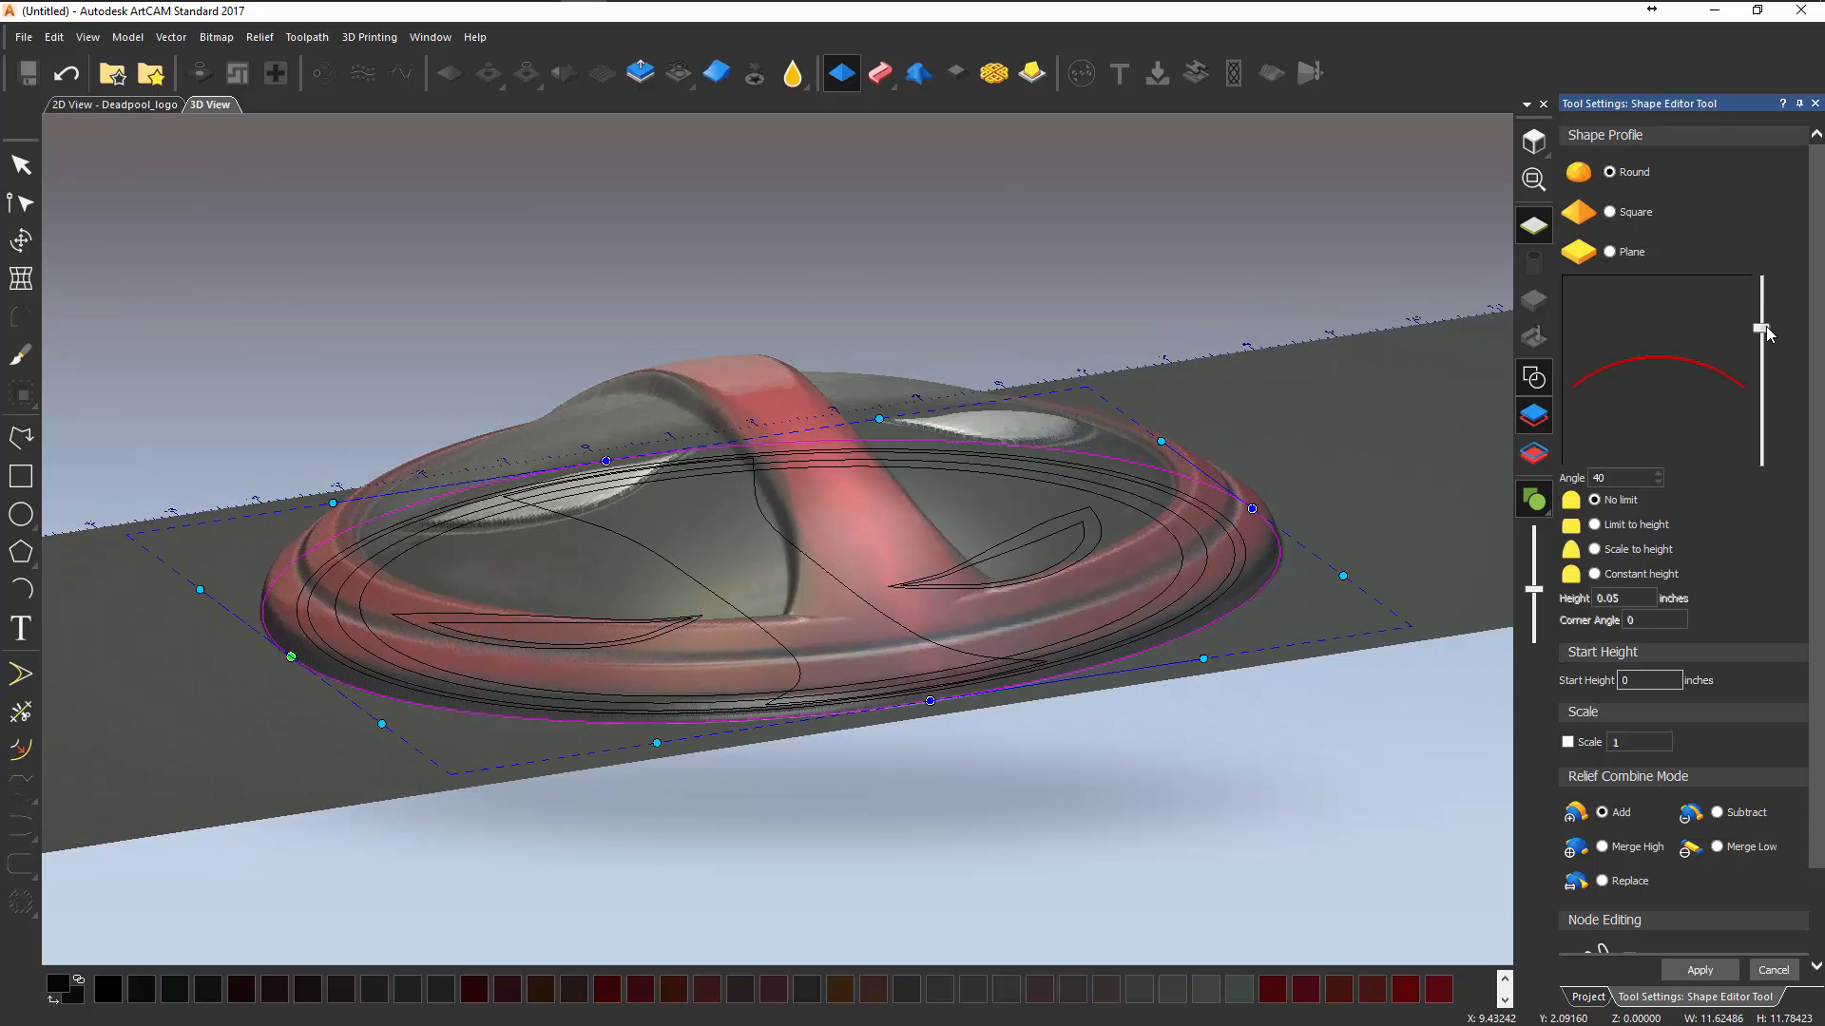
{"action": "left_click_drag", "start_coordinate": [1764, 327], "coordinate": [1766, 339]}
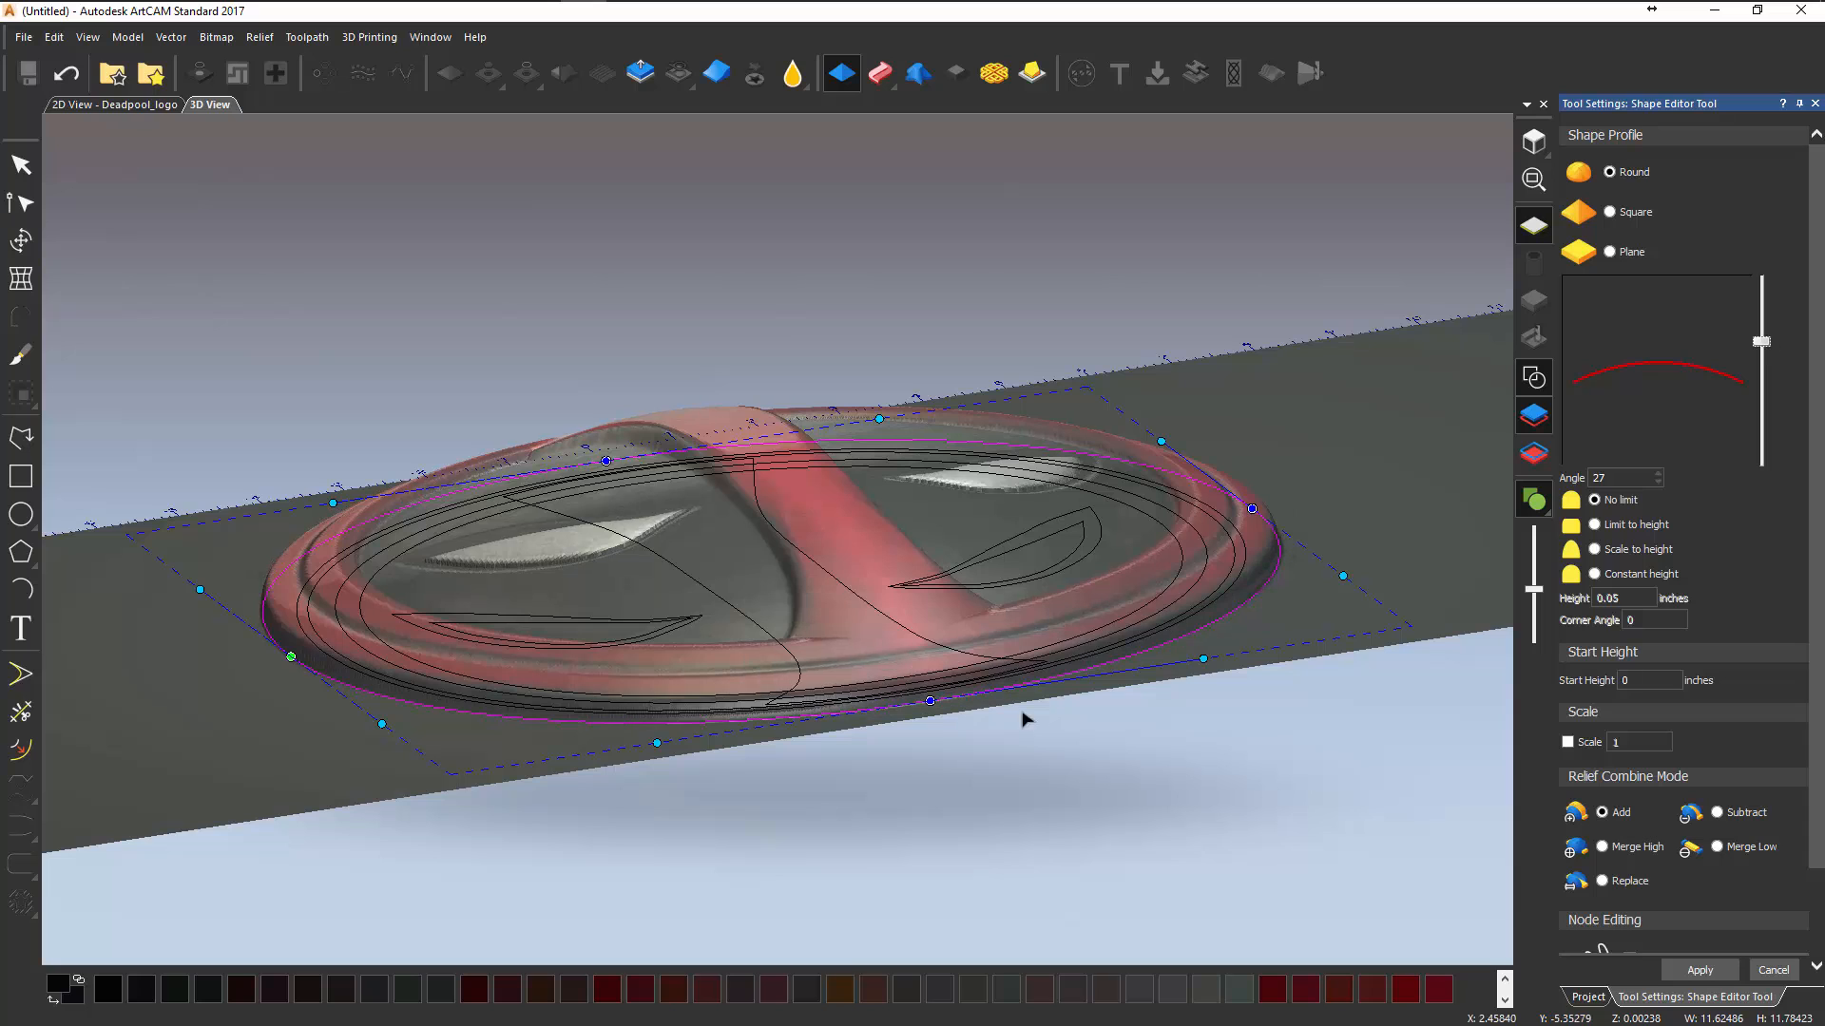
{"action": "middle_click_drag", "start_coordinate": [982, 750], "coordinate": [892, 672]}
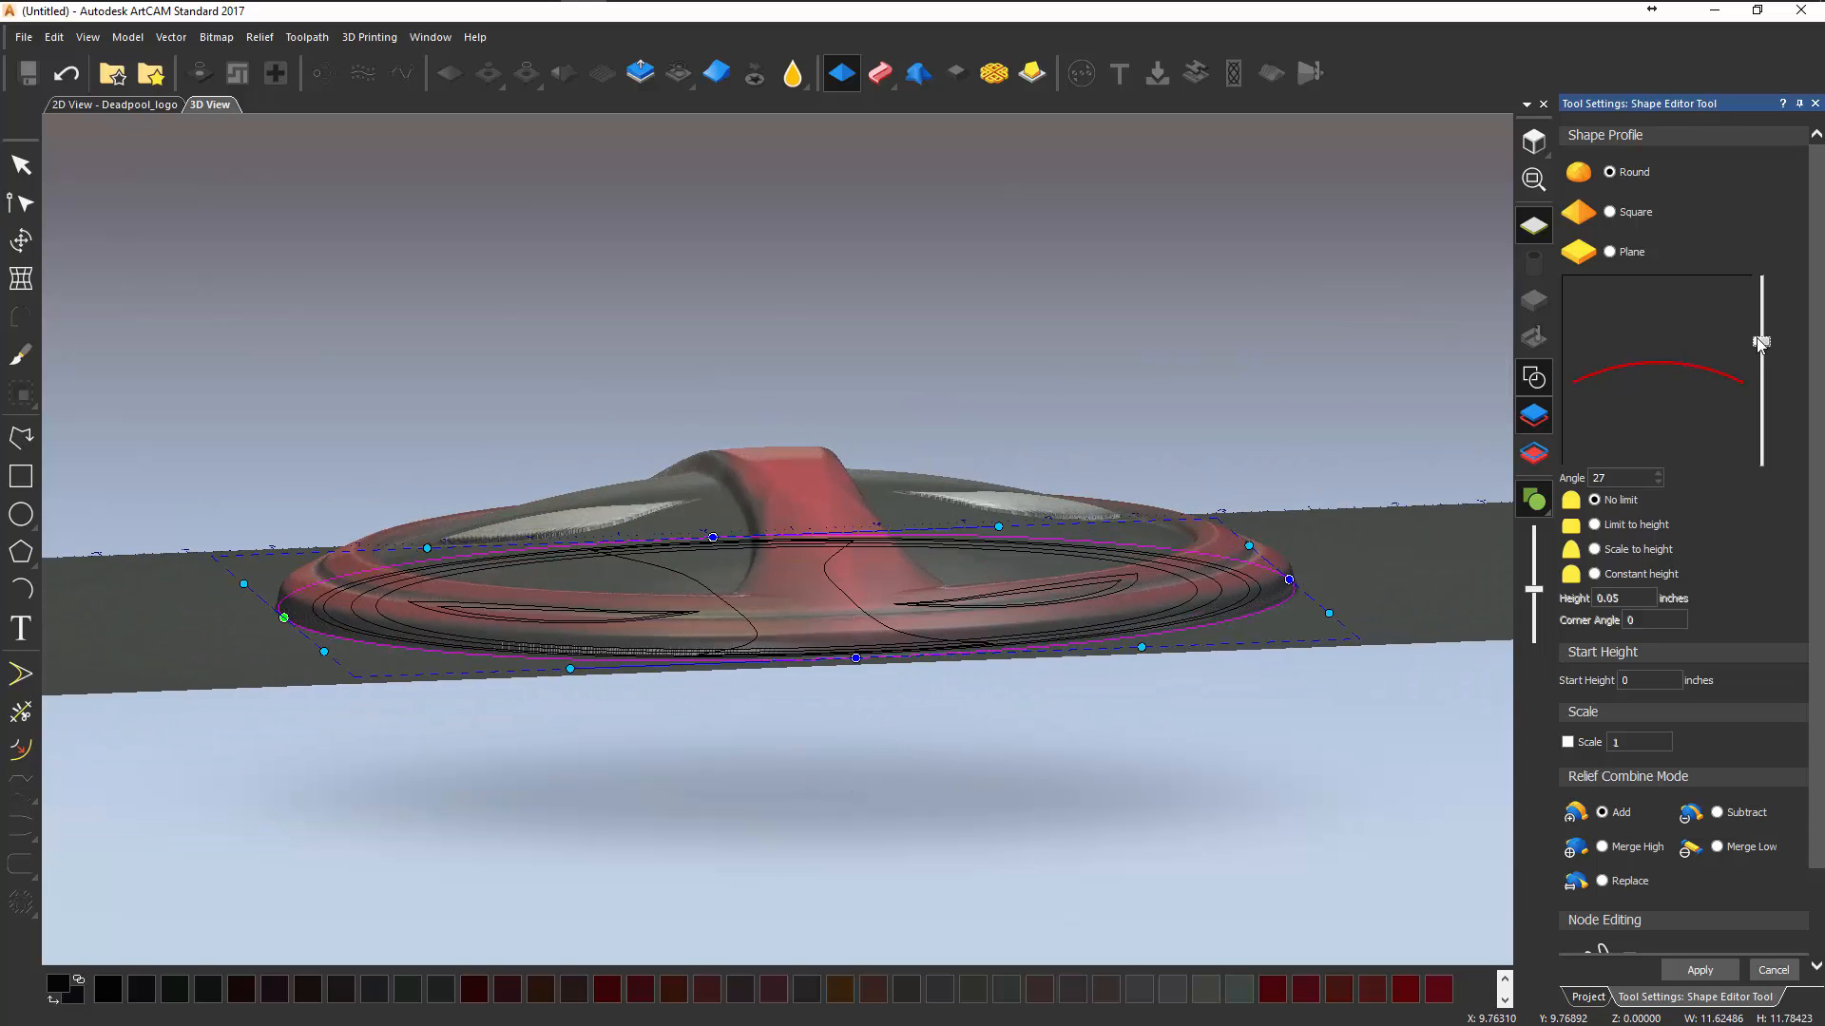
{"action": "left_click_drag", "start_coordinate": [1761, 346], "coordinate": [1761, 353]}
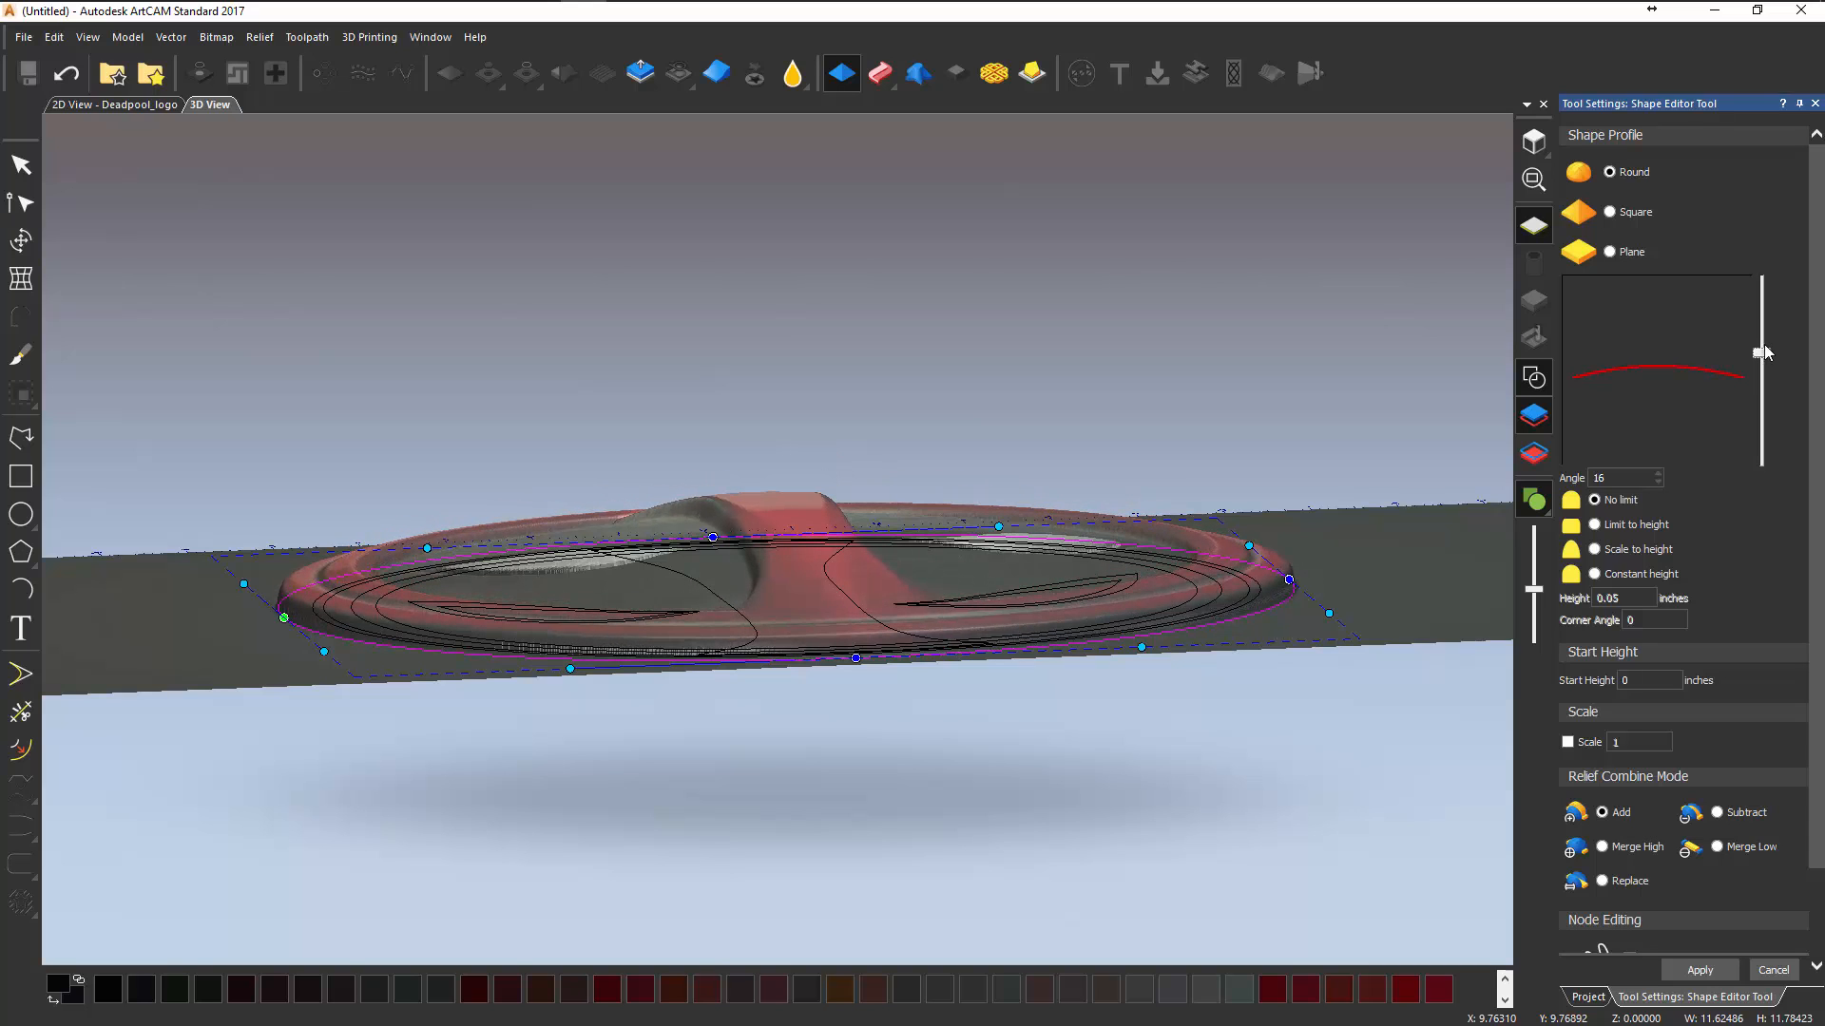
{"action": "middle_click_drag", "start_coordinate": [1131, 409], "coordinate": [921, 470]}
{"action": "scroll", "coordinate": [814, 546], "scroll_direction": "up", "scroll_amount": 2}
{"action": "scroll", "coordinate": [1036, 665], "scroll_direction": "up", "scroll_amount": 2}
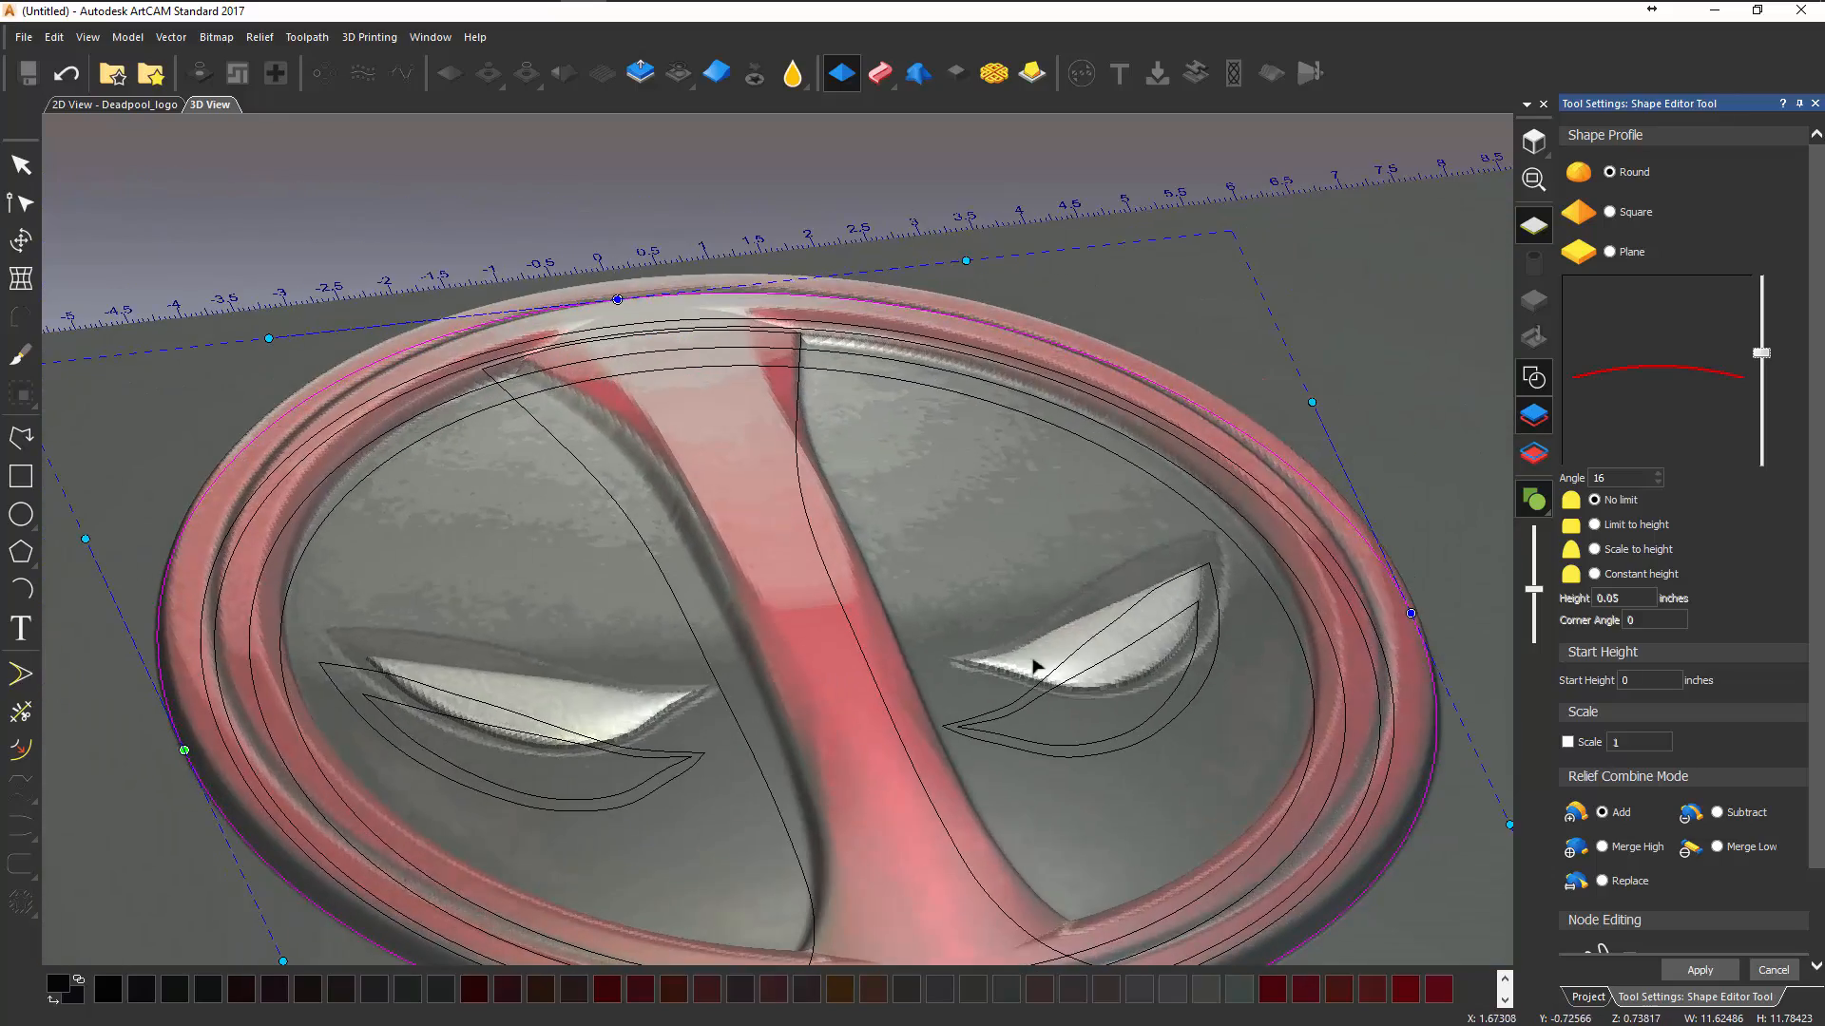
{"action": "left_click", "coordinate": [1727, 974]}
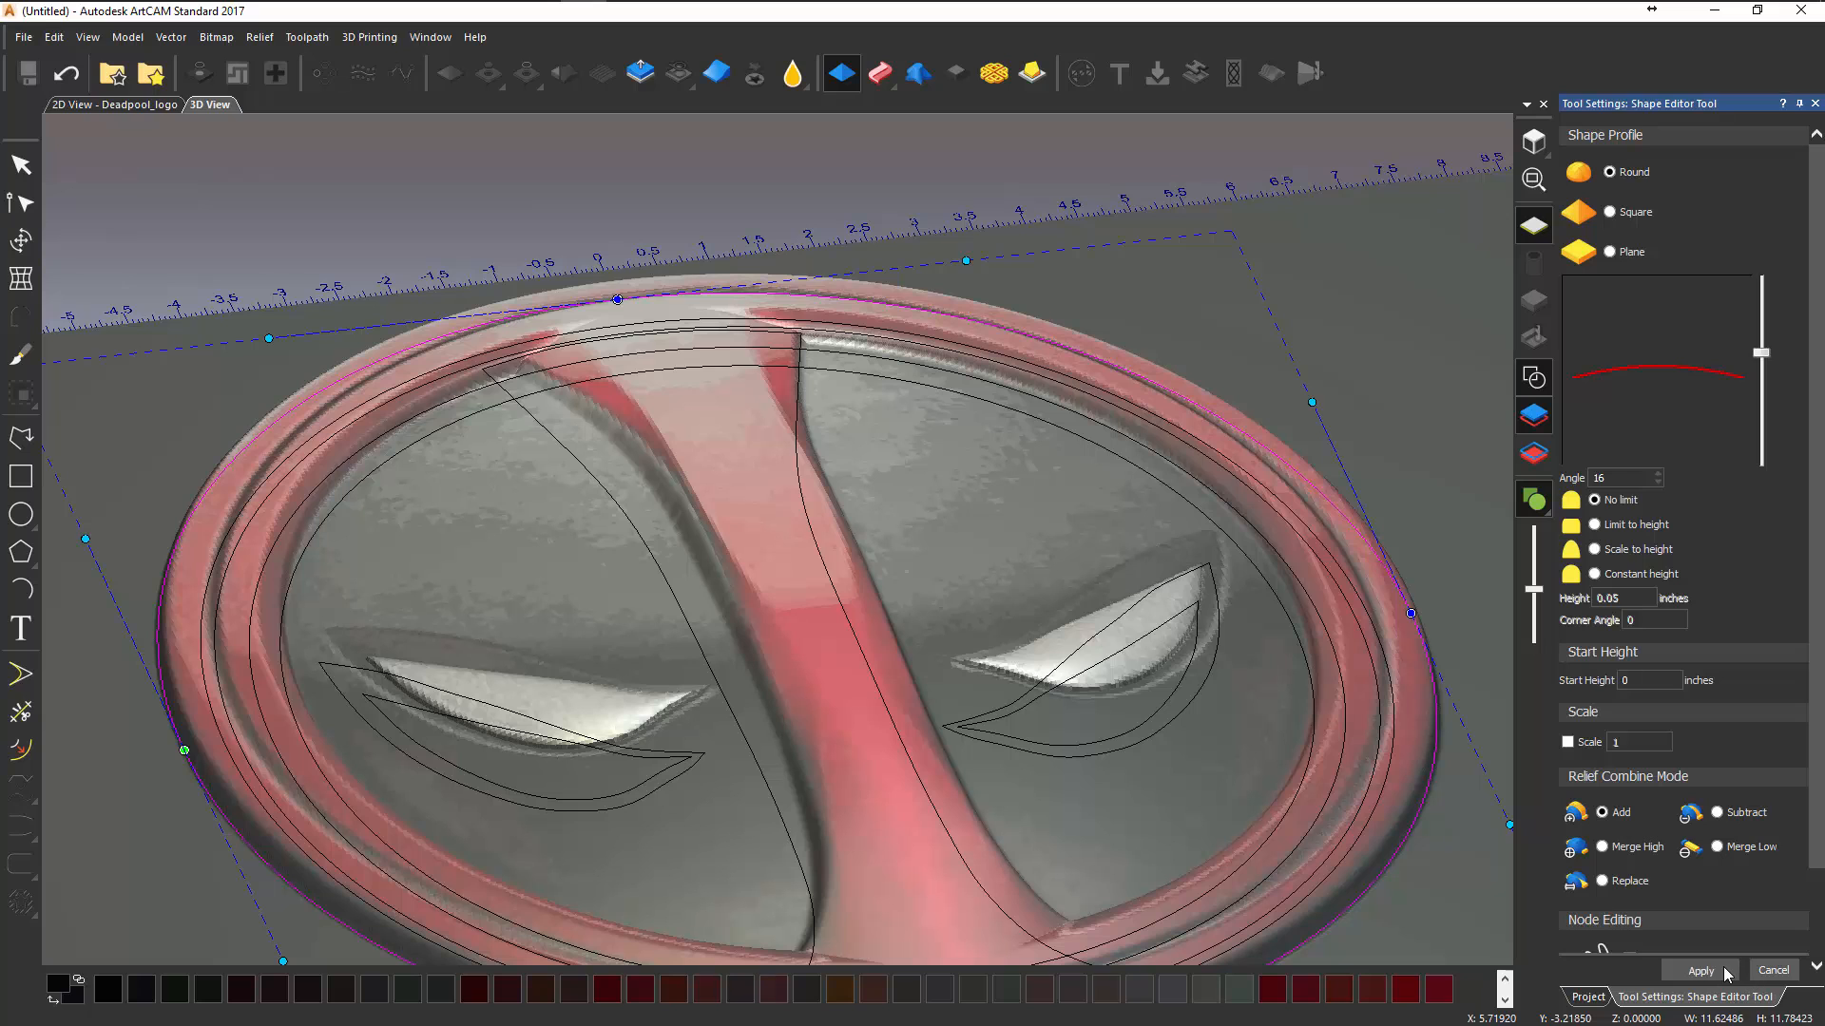
{"action": "left_click", "coordinate": [1773, 971]}
{"action": "left_click", "coordinate": [1421, 456]}
- Hide the vectors and examine the domed relief from several angles, with and without the logo bitmap draped over it
{"action": "scroll", "coordinate": [1087, 380], "scroll_direction": "down", "scroll_amount": 2}
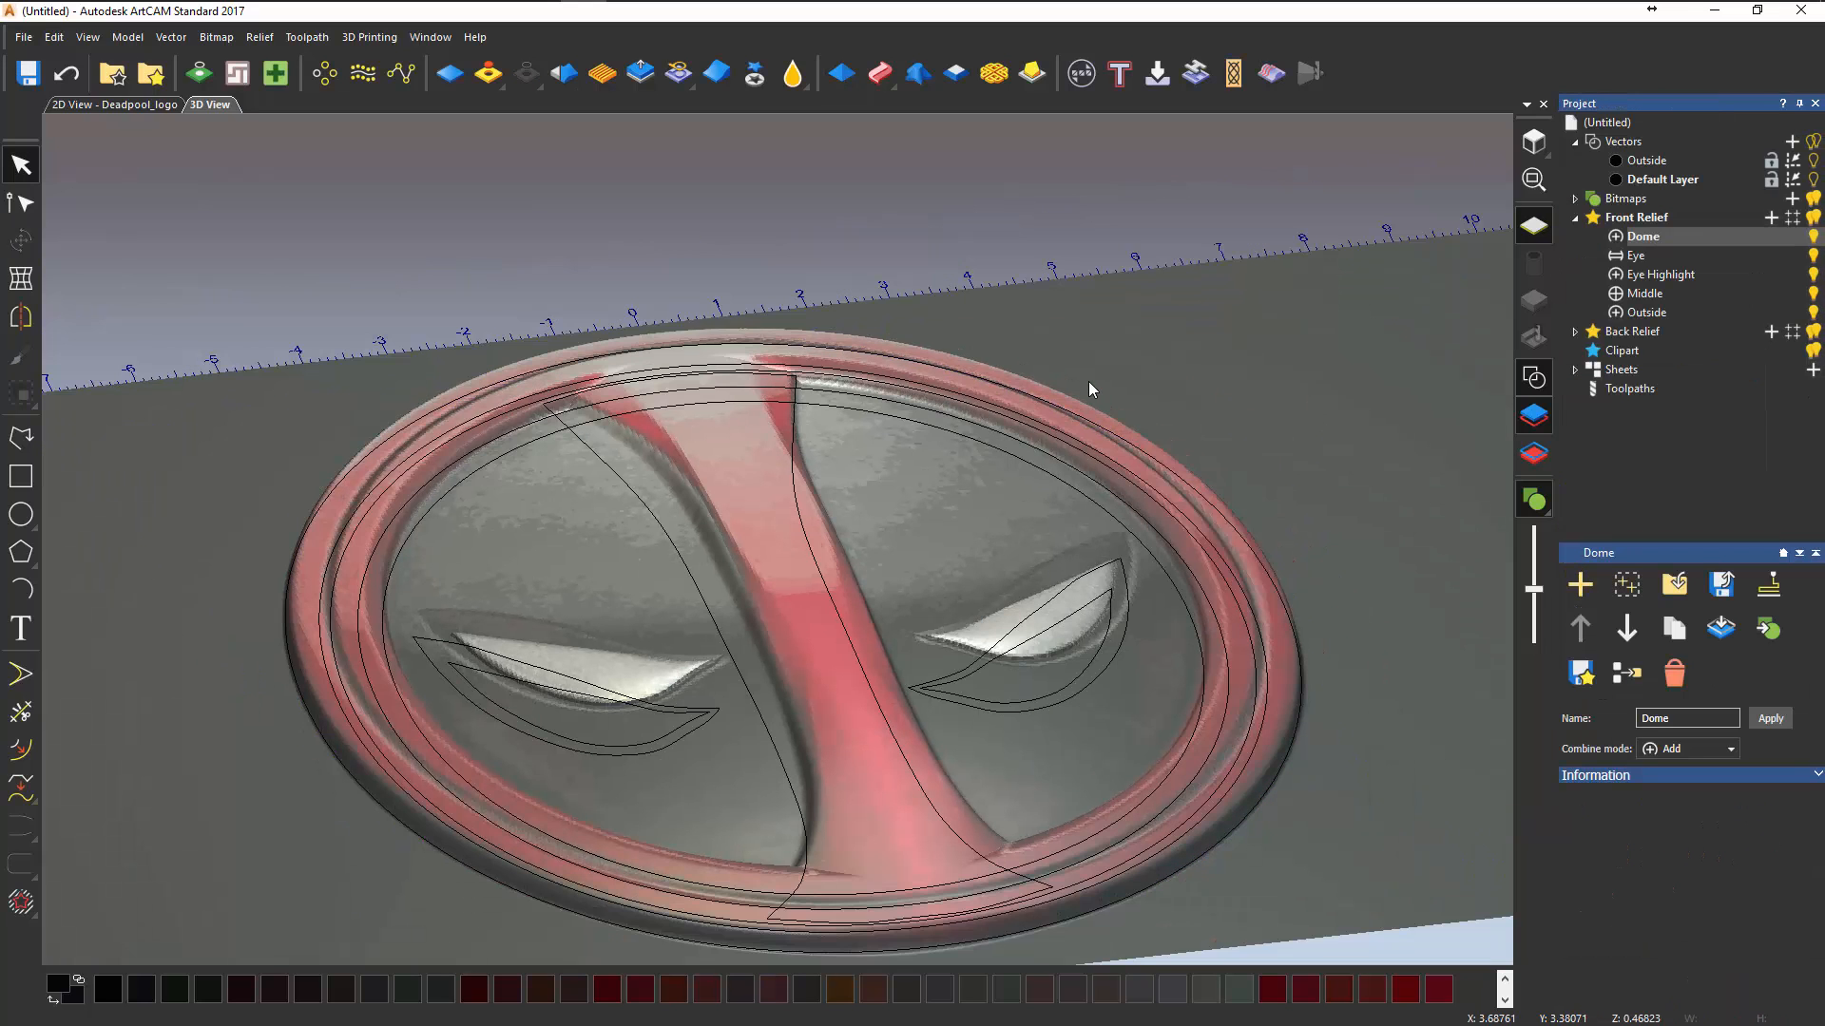
{"action": "middle_click_drag", "start_coordinate": [885, 554], "coordinate": [975, 419]}
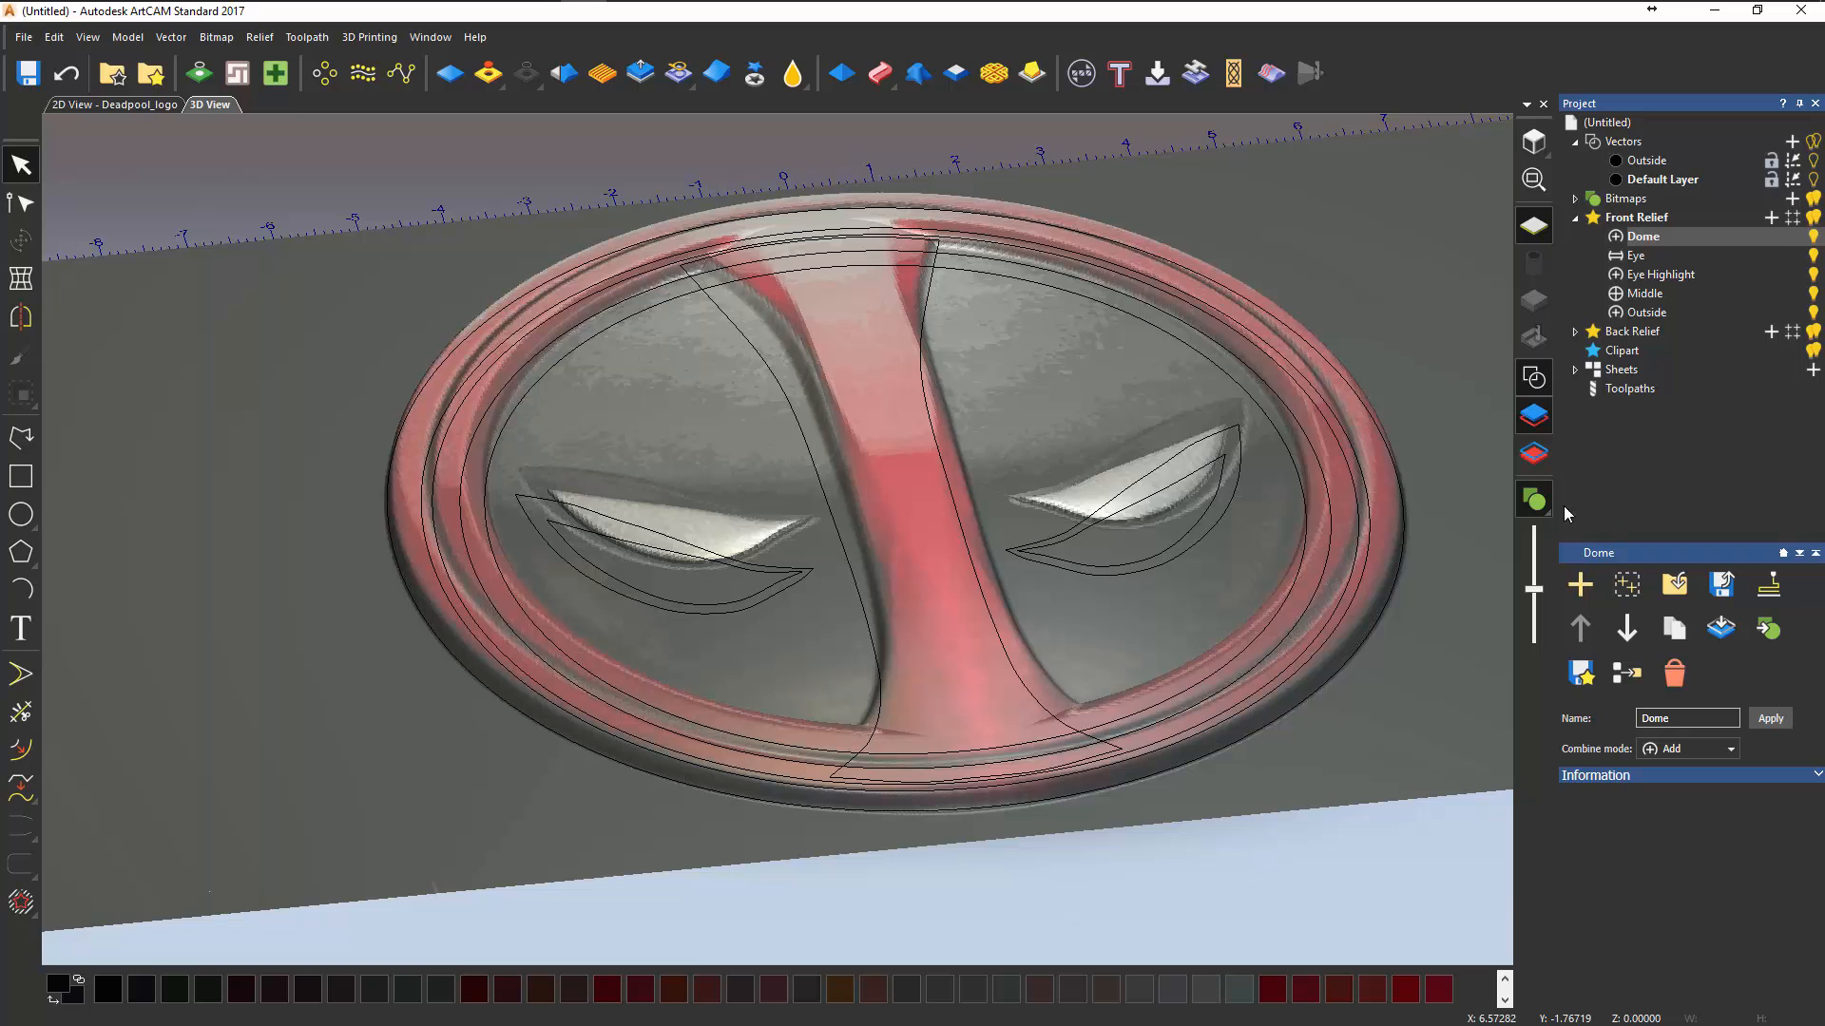
{"action": "left_click", "coordinate": [1534, 378]}
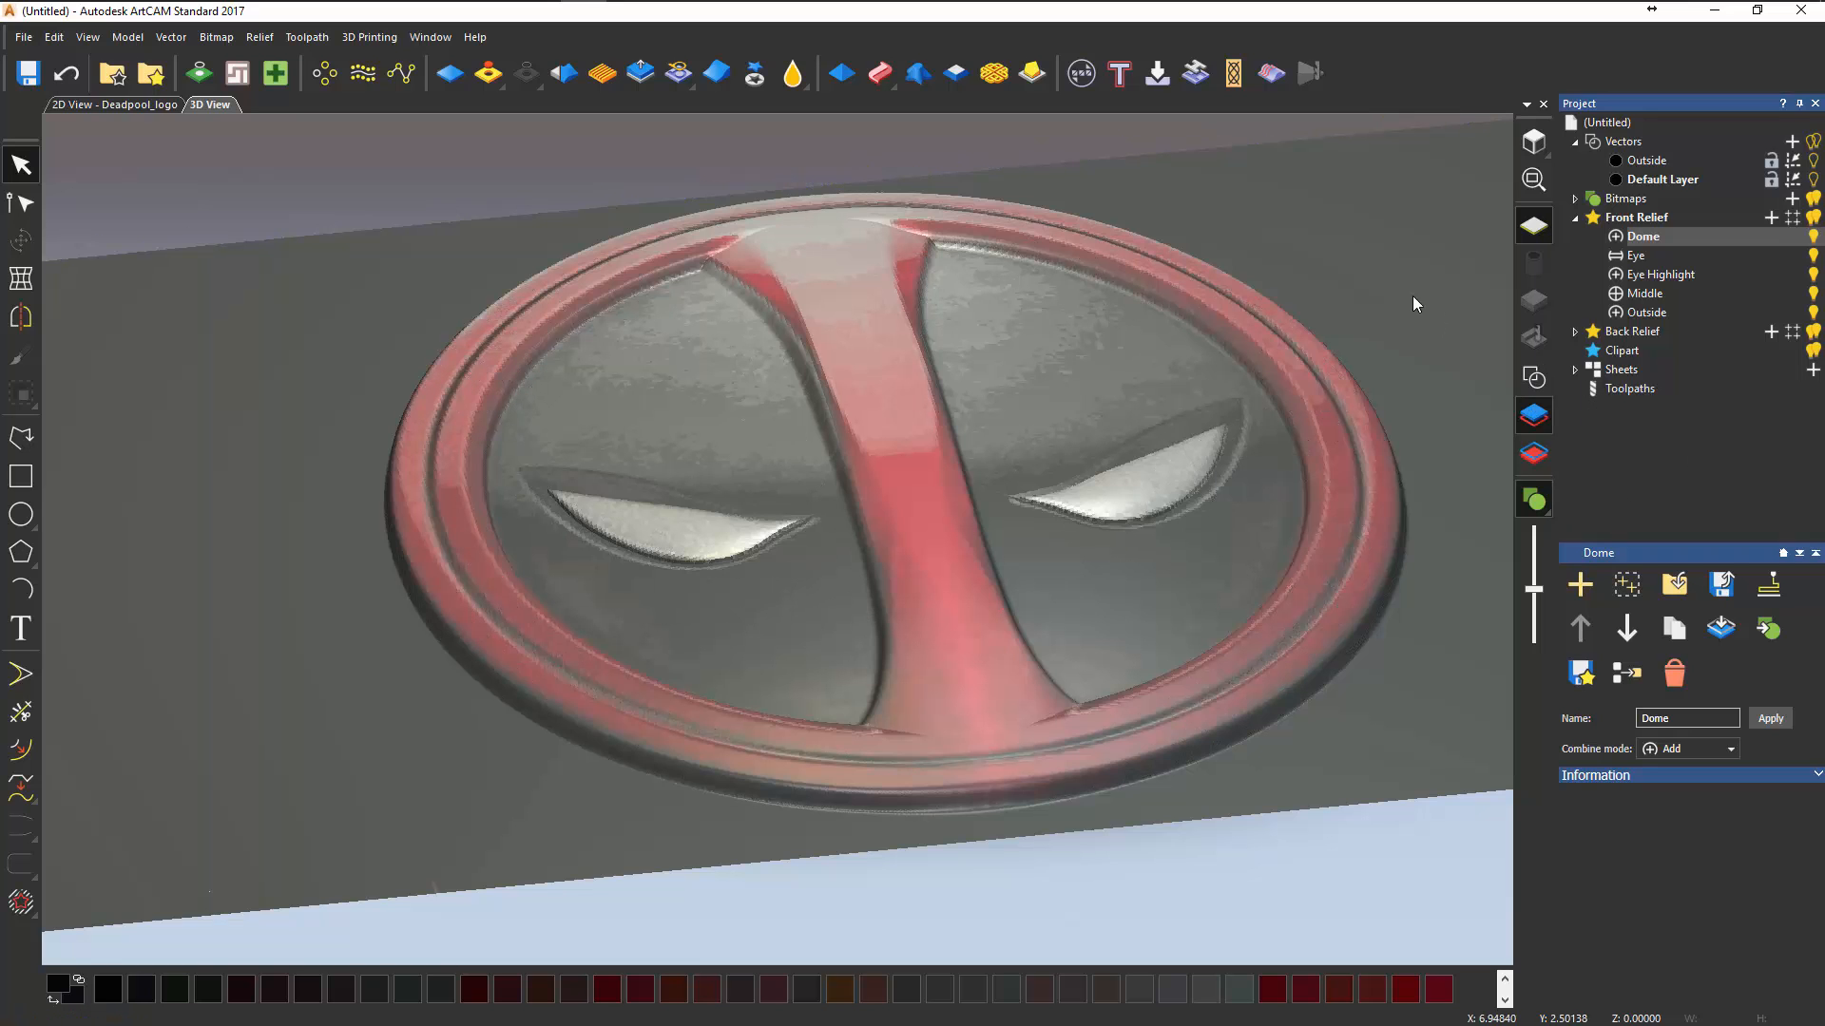
{"action": "left_click_drag", "start_coordinate": [1114, 342], "coordinate": [1169, 515]}
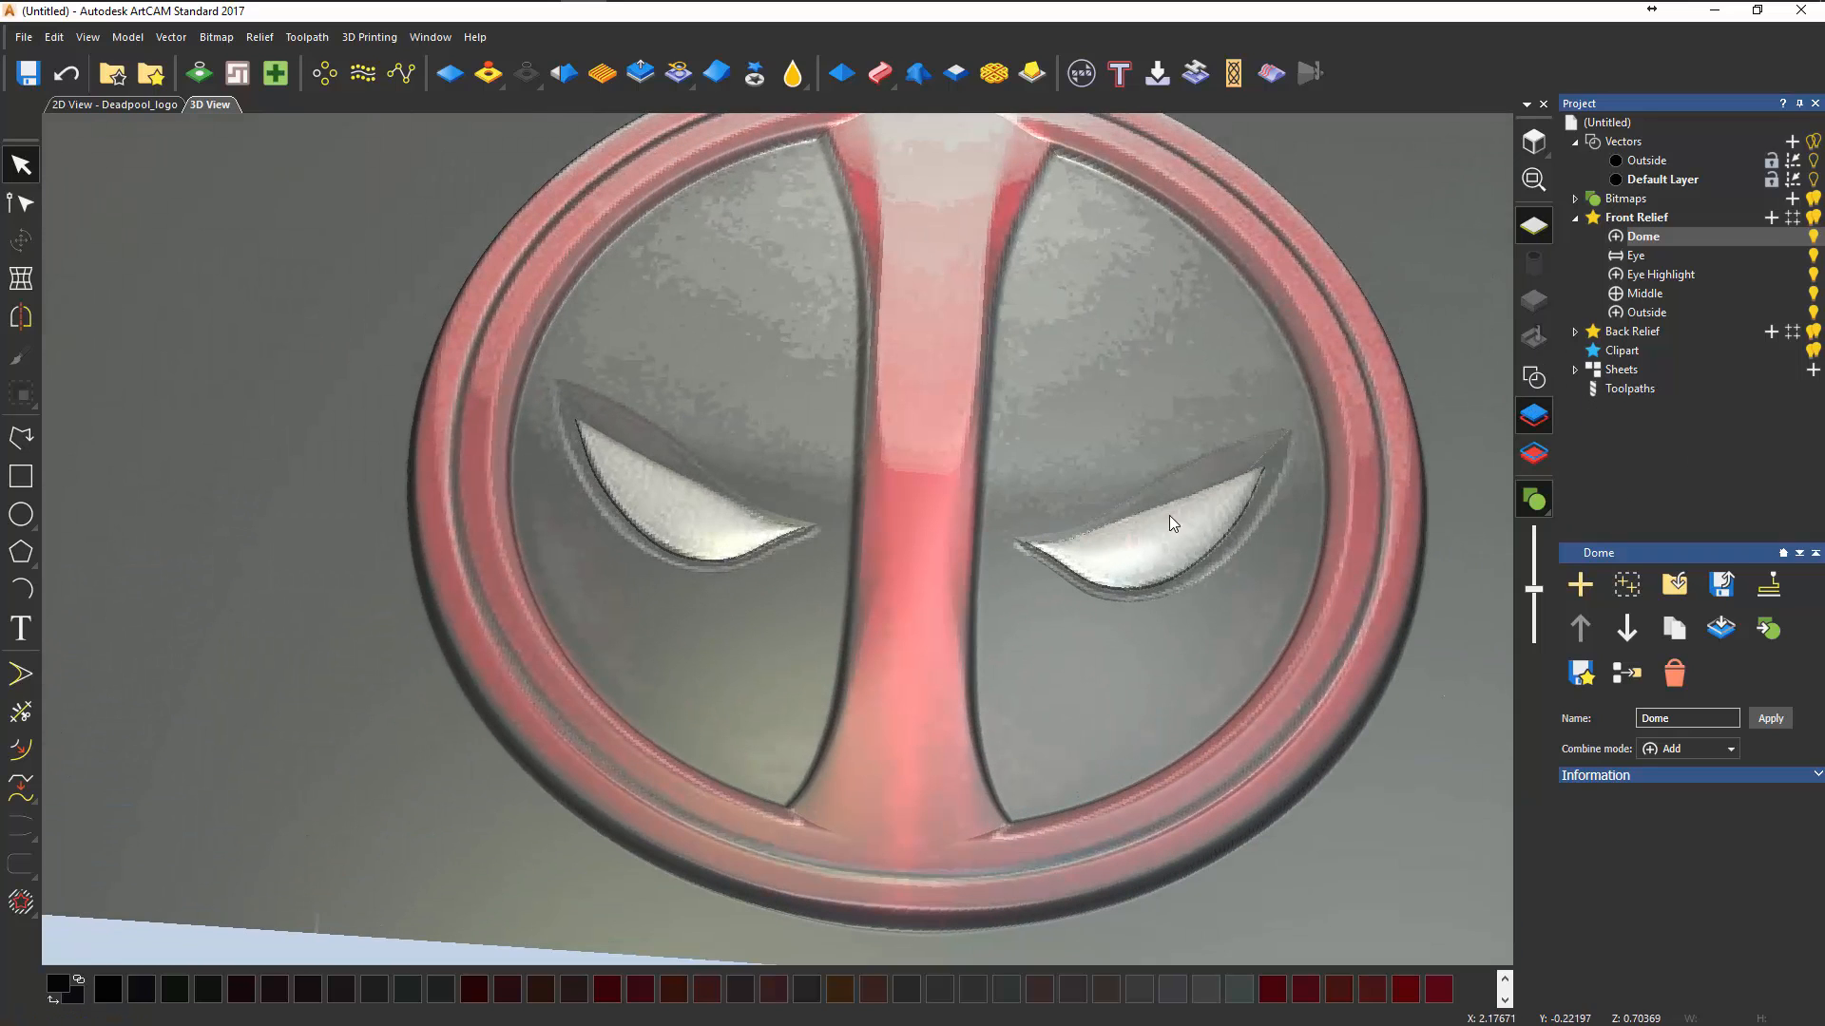
{"action": "left_click", "coordinate": [1533, 498]}
{"action": "mouse_move", "coordinate": [1258, 627]}
{"action": "left_mouse_down"}
{"action": "mouse_move", "coordinate": [801, 454]}
{"action": "mouse_move", "coordinate": [998, 446]}
{"action": "mouse_move", "coordinate": [880, 729]}
{"action": "mouse_move", "coordinate": [881, 601]}
{"action": "mouse_move", "coordinate": [968, 513]}
{"action": "mouse_move", "coordinate": [896, 497]}
{"action": "left_mouse_up"}
{"action": "scroll", "coordinate": [969, 399], "scroll_direction": "down", "scroll_amount": 5}
{"action": "scroll", "coordinate": [896, 457], "scroll_direction": "up", "scroll_amount": 5}
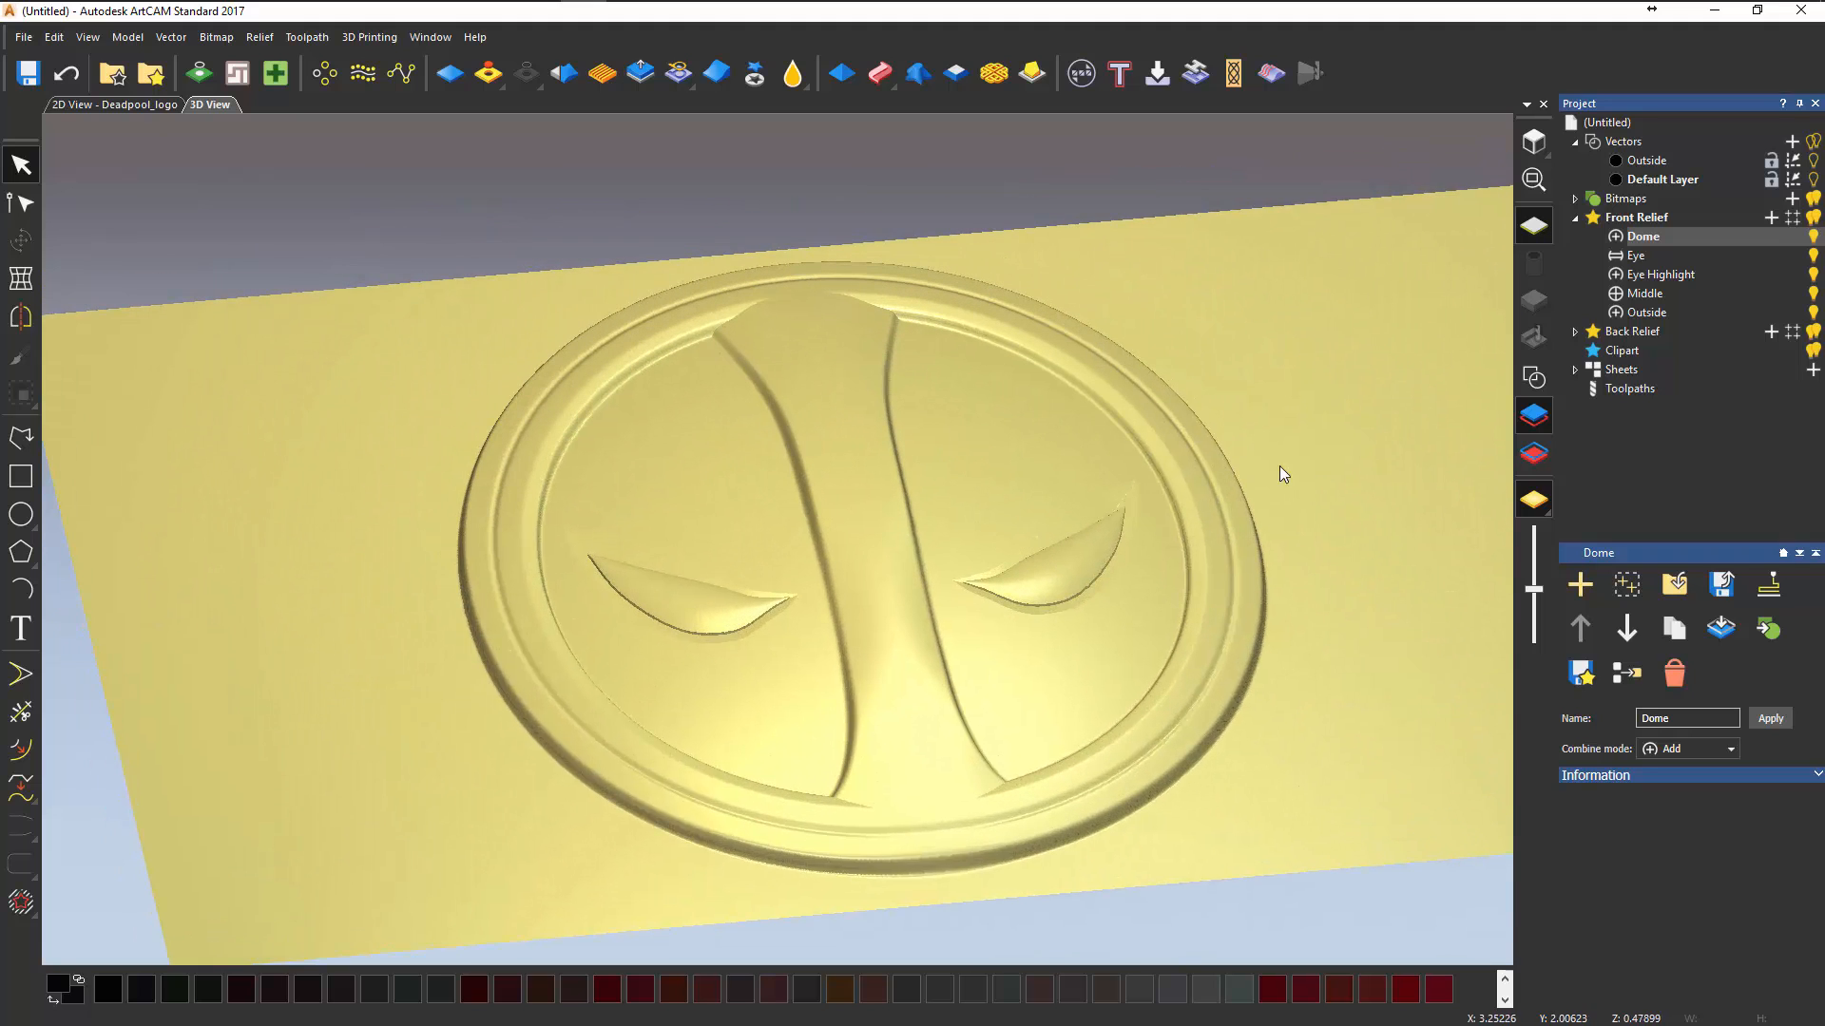
{"action": "left_click", "coordinate": [1537, 507]}
{"action": "left_click", "coordinate": [1625, 496]}
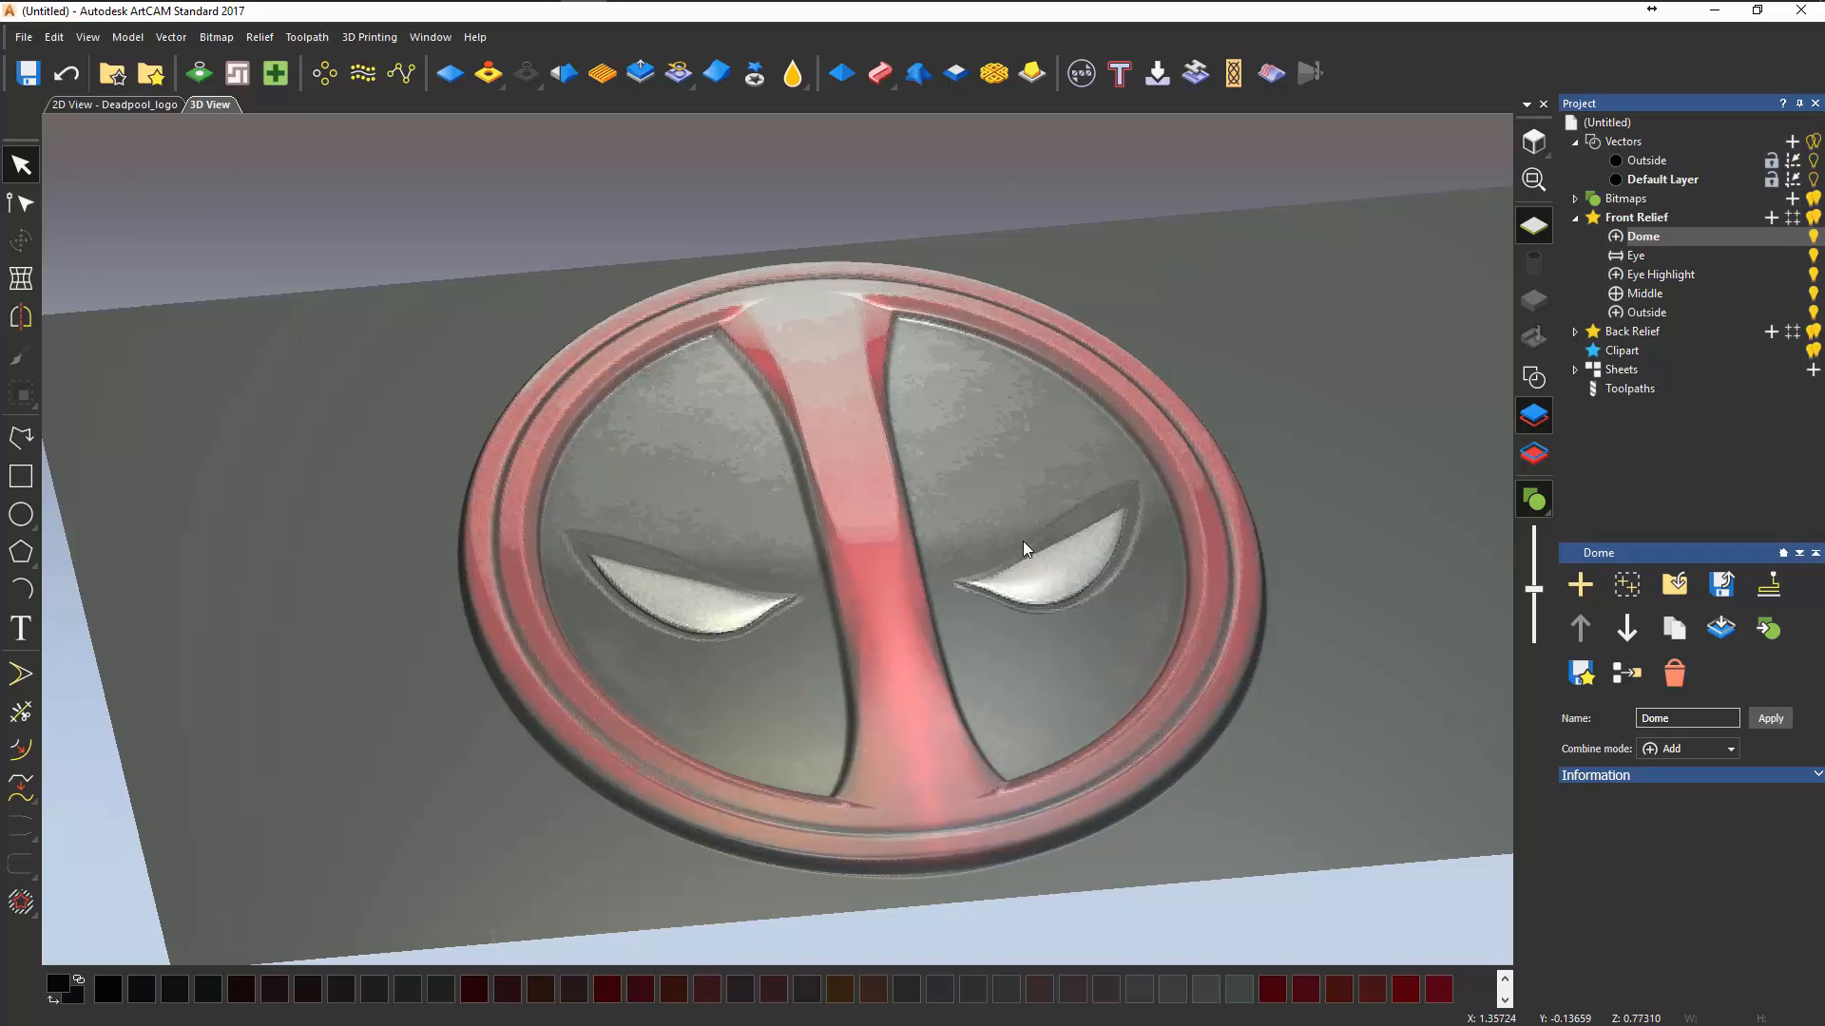
{"action": "left_click_drag", "start_coordinate": [1195, 647], "coordinate": [1034, 469]}
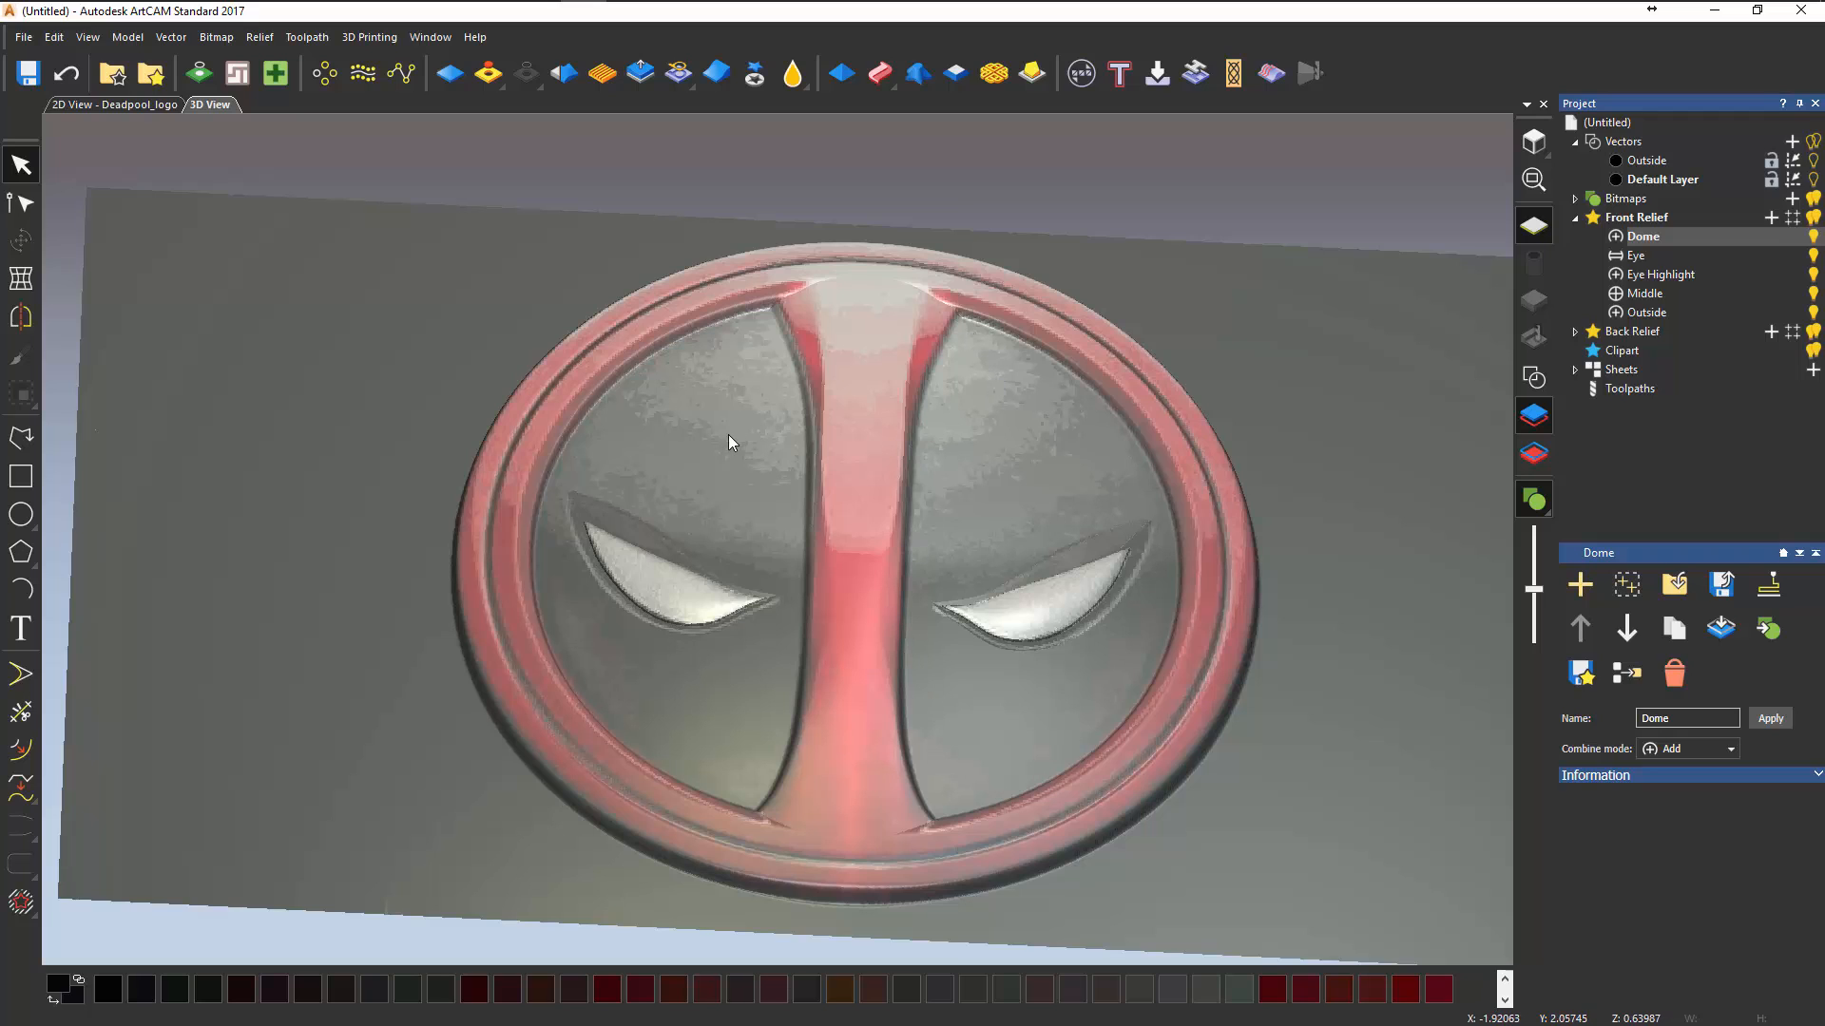
{"action": "scroll", "coordinate": [904, 631], "scroll_direction": "up", "scroll_amount": 3}
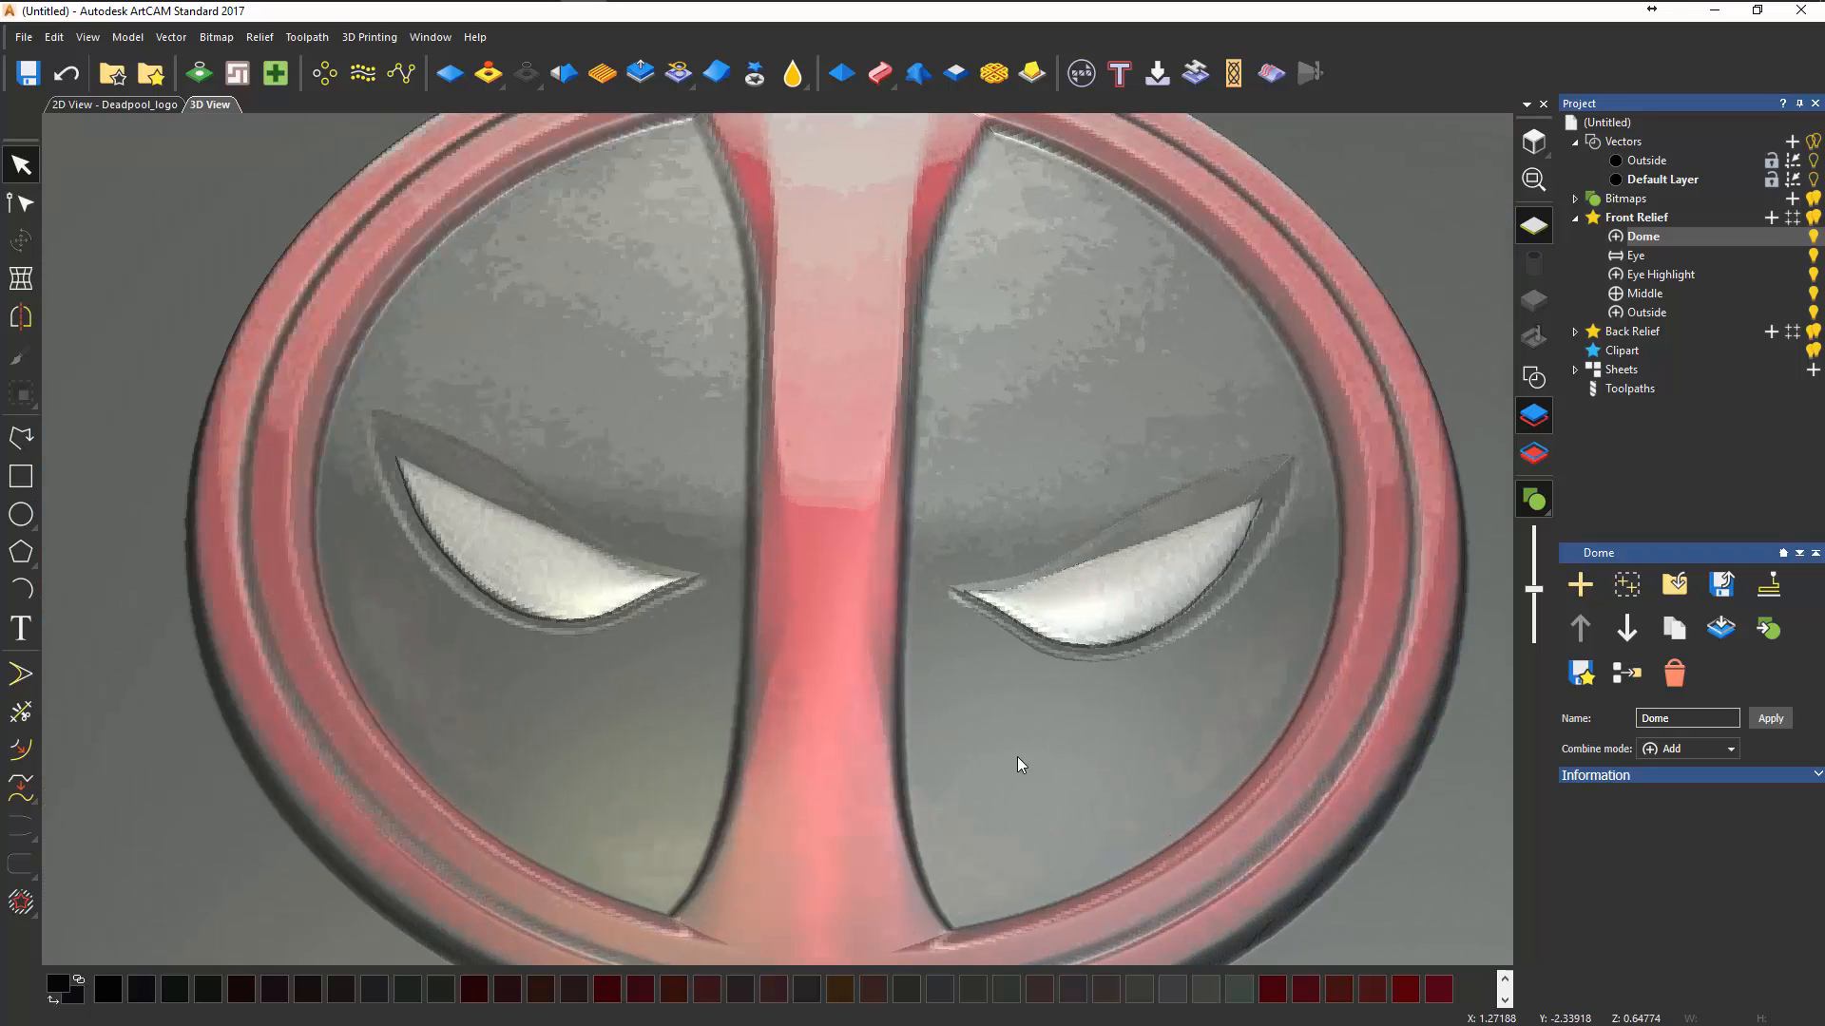
{"action": "left_click_drag", "start_coordinate": [1017, 757], "coordinate": [927, 625]}
{"action": "scroll", "coordinate": [925, 525], "scroll_direction": "down", "scroll_amount": 1}
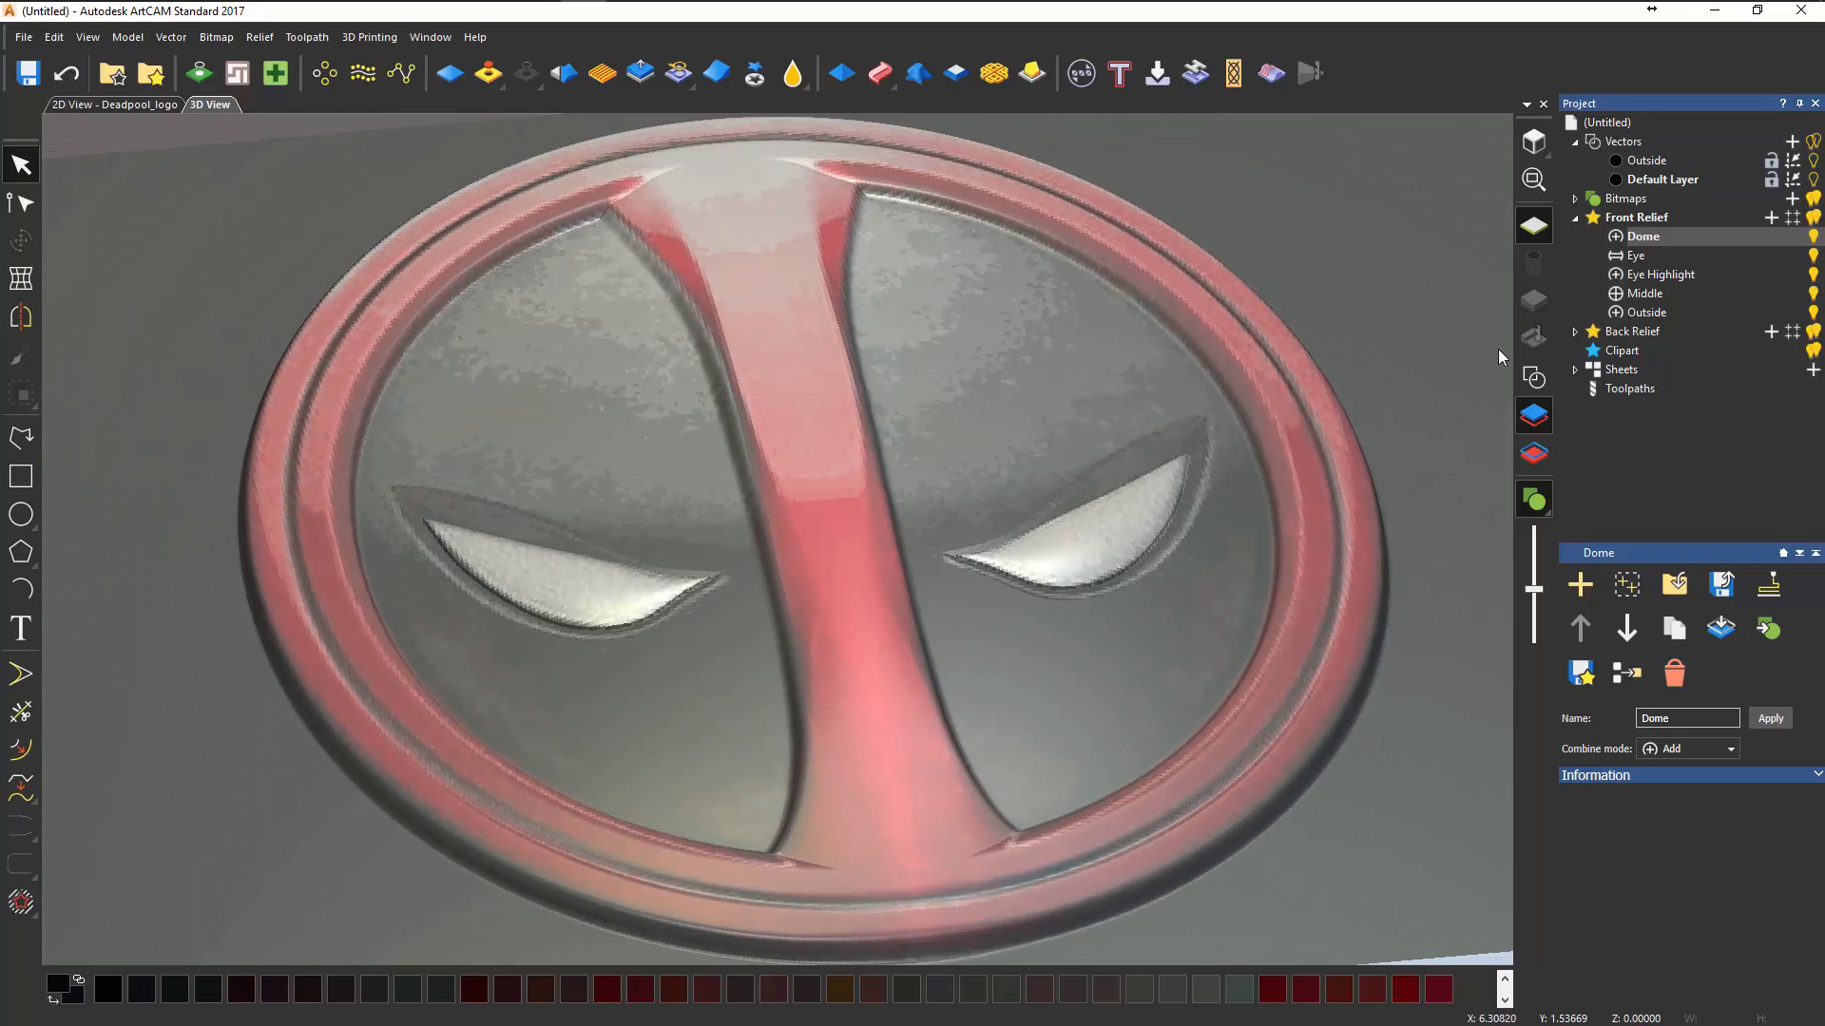
- Create a new vector layer named Texture
{"action": "left_click", "coordinate": [1623, 142]}
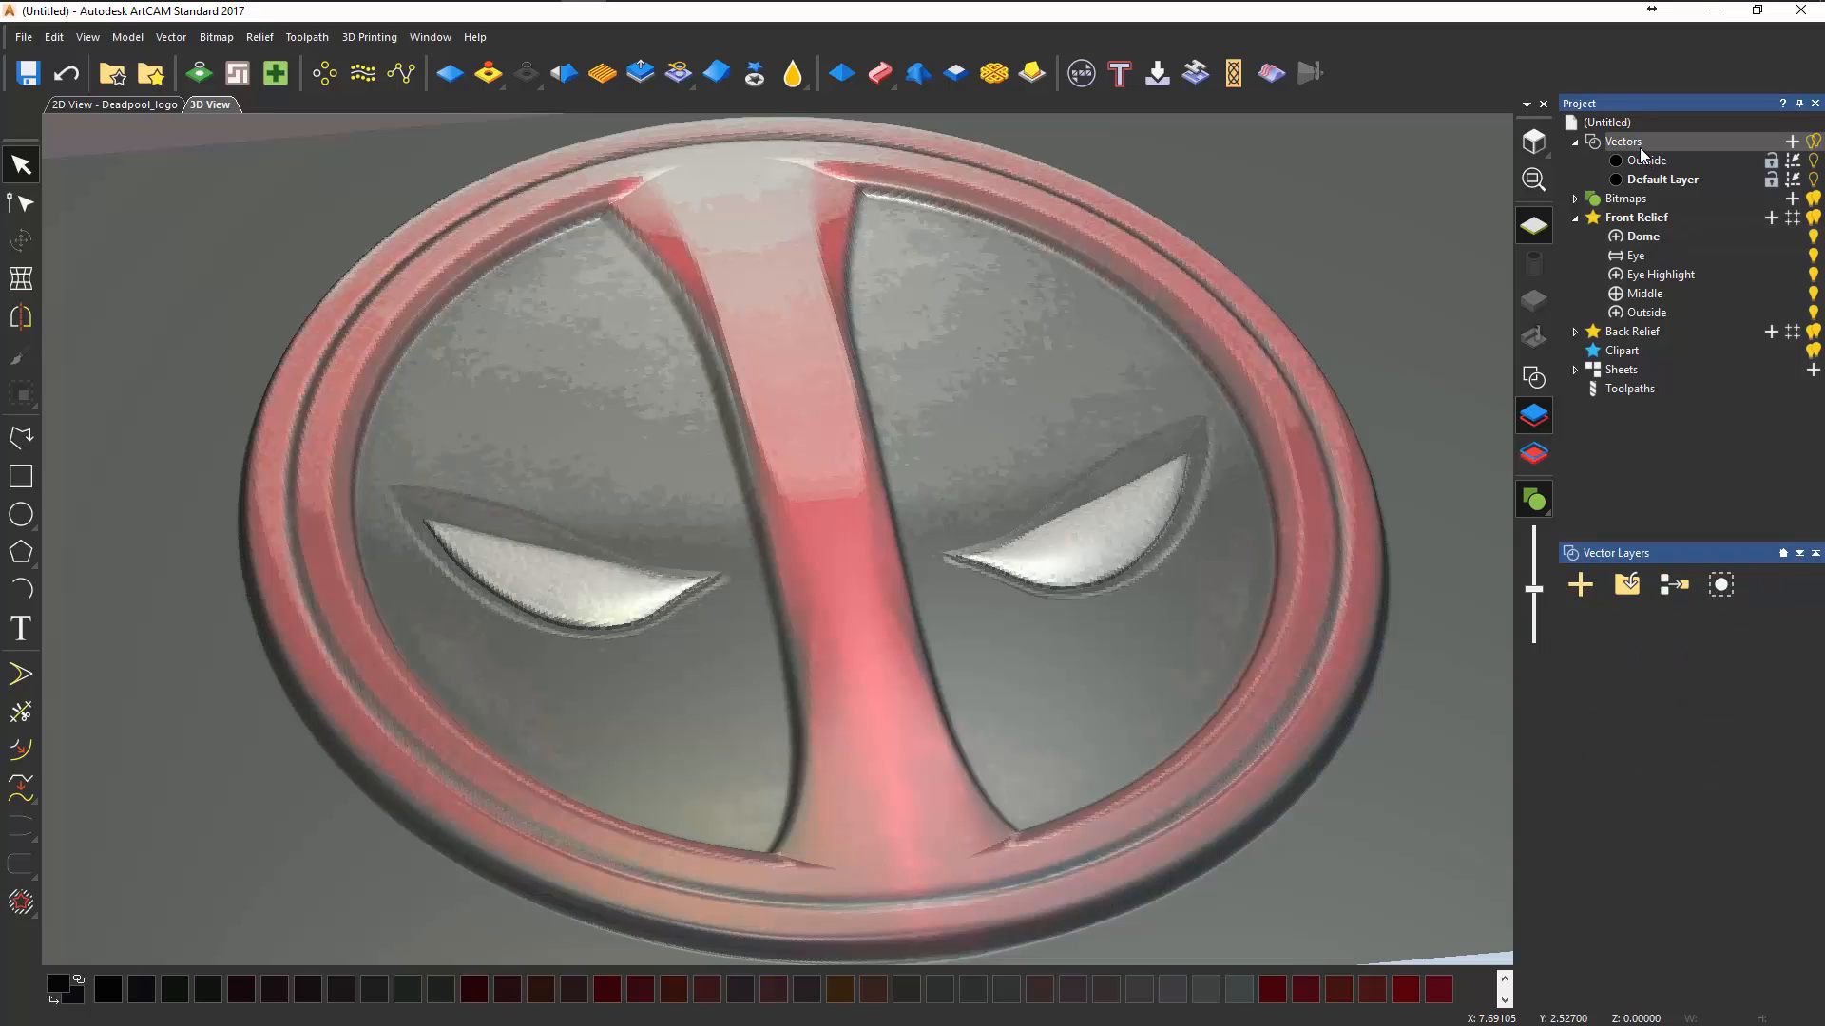
{"action": "left_click", "coordinate": [1791, 141]}
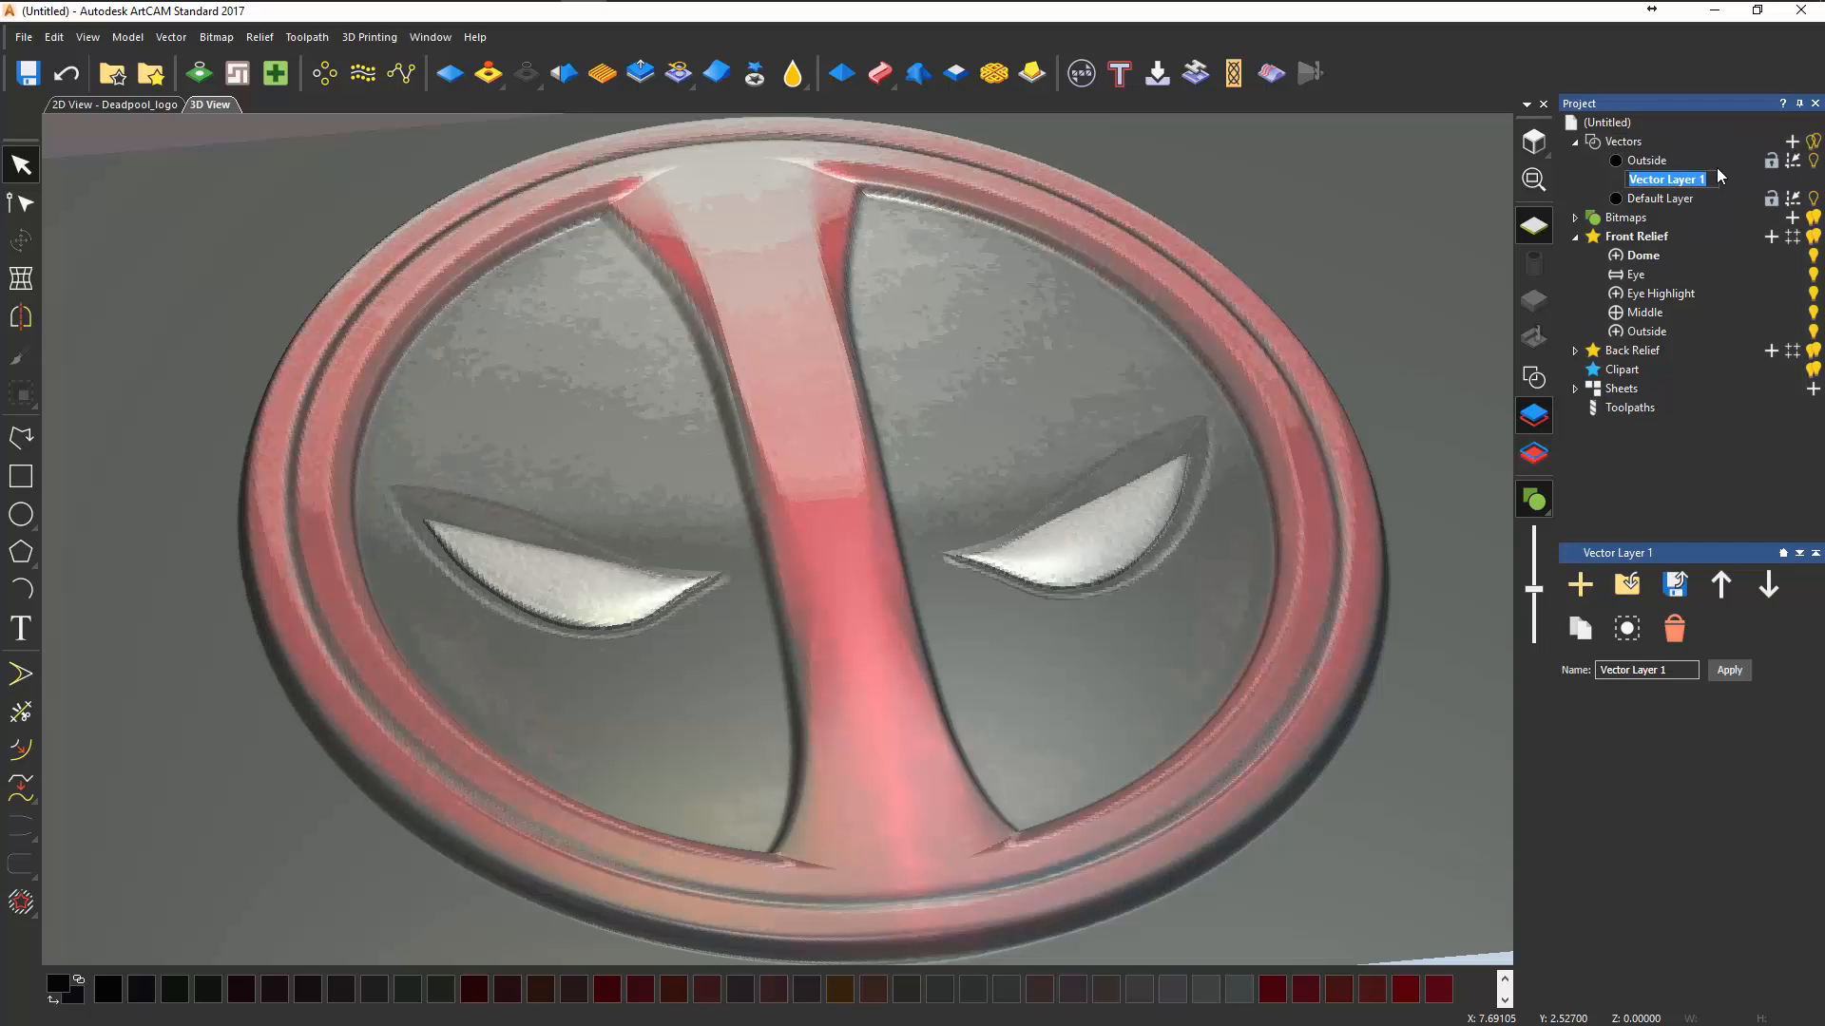
{"action": "type", "text": "Texture"}
{"action": "key", "text": "Return"}
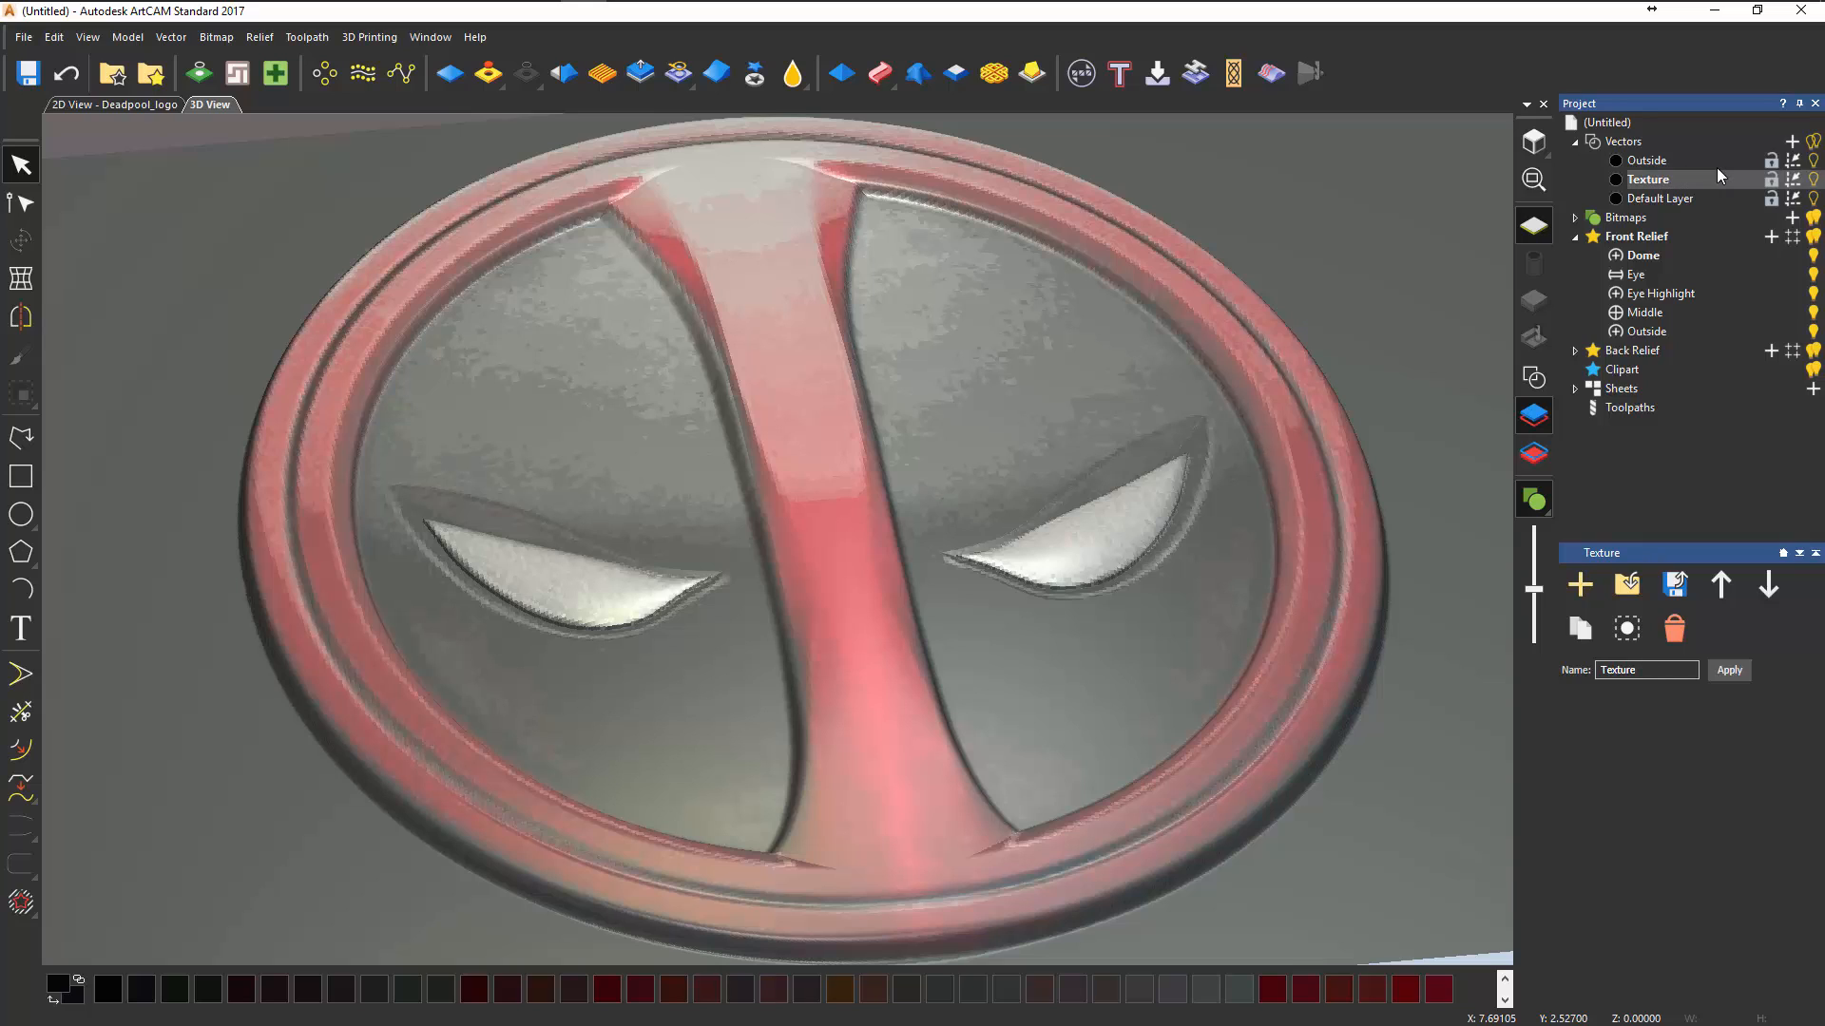
- Show the vectors and copy the inner circle, the middle band outline and the outer outlines of both eyes
{"action": "left_click", "coordinate": [1531, 391]}
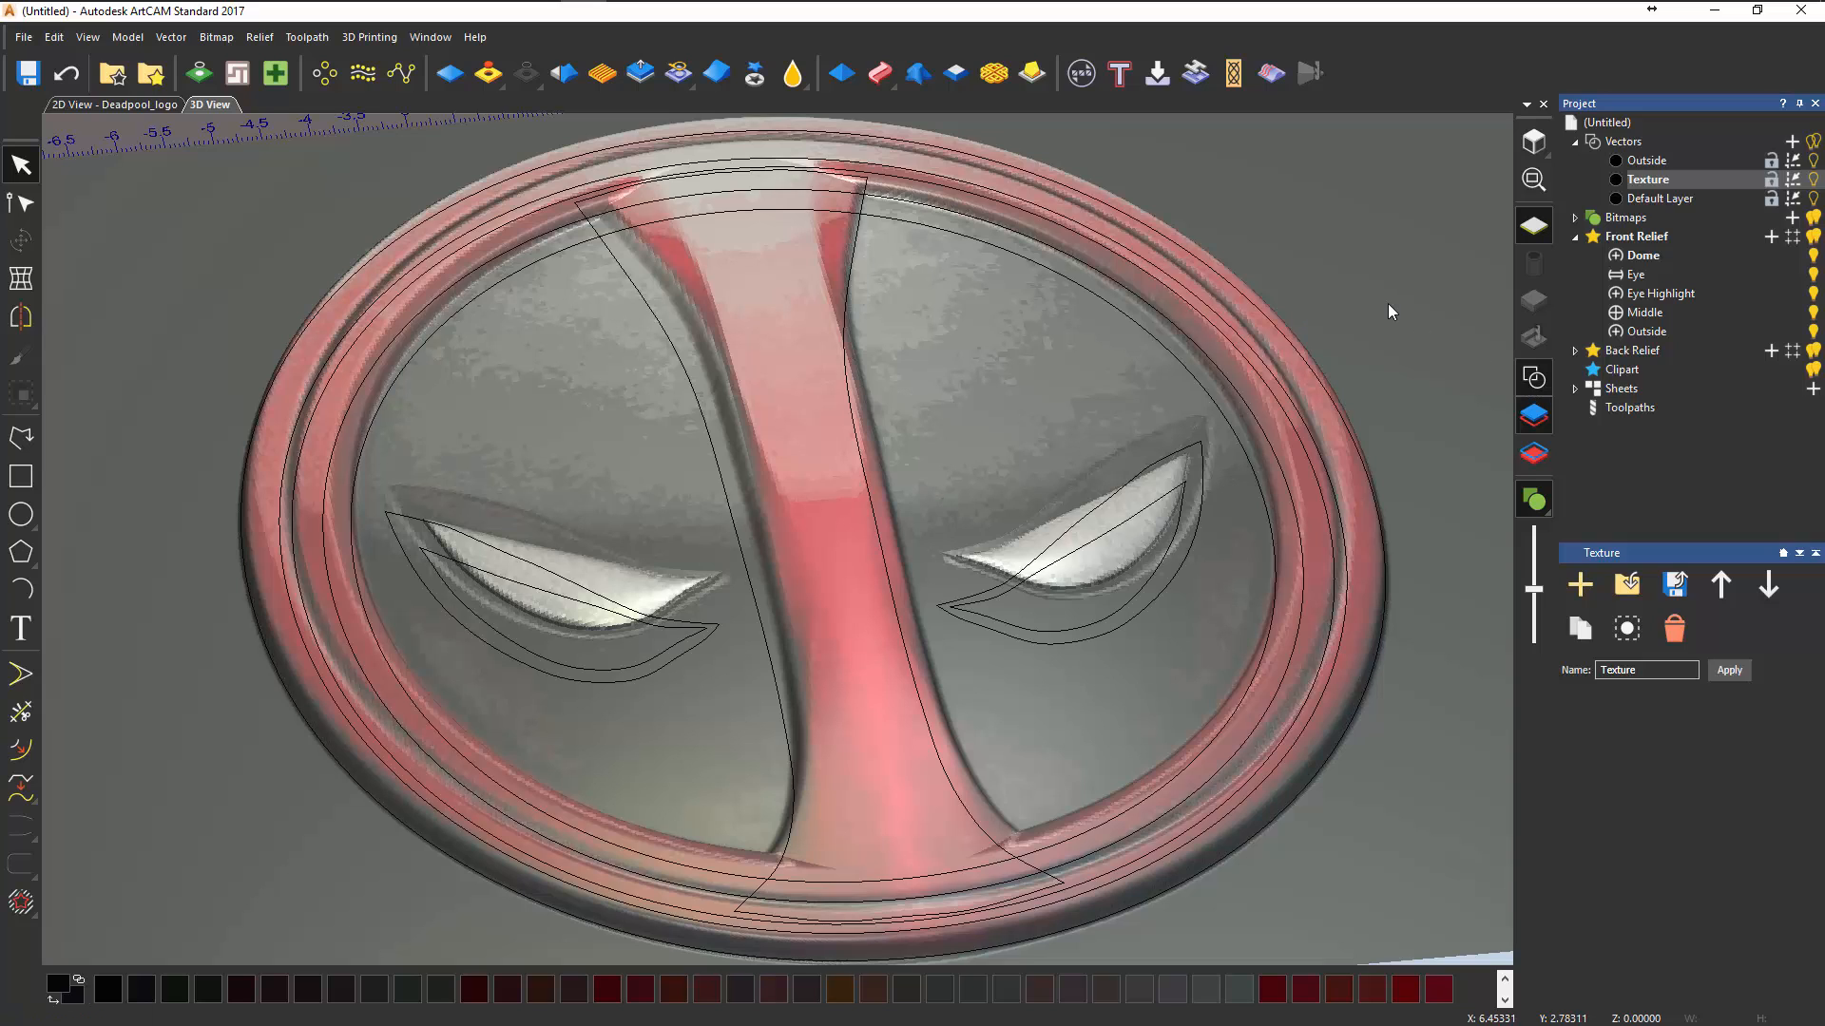
{"action": "left_click", "coordinate": [893, 218]}
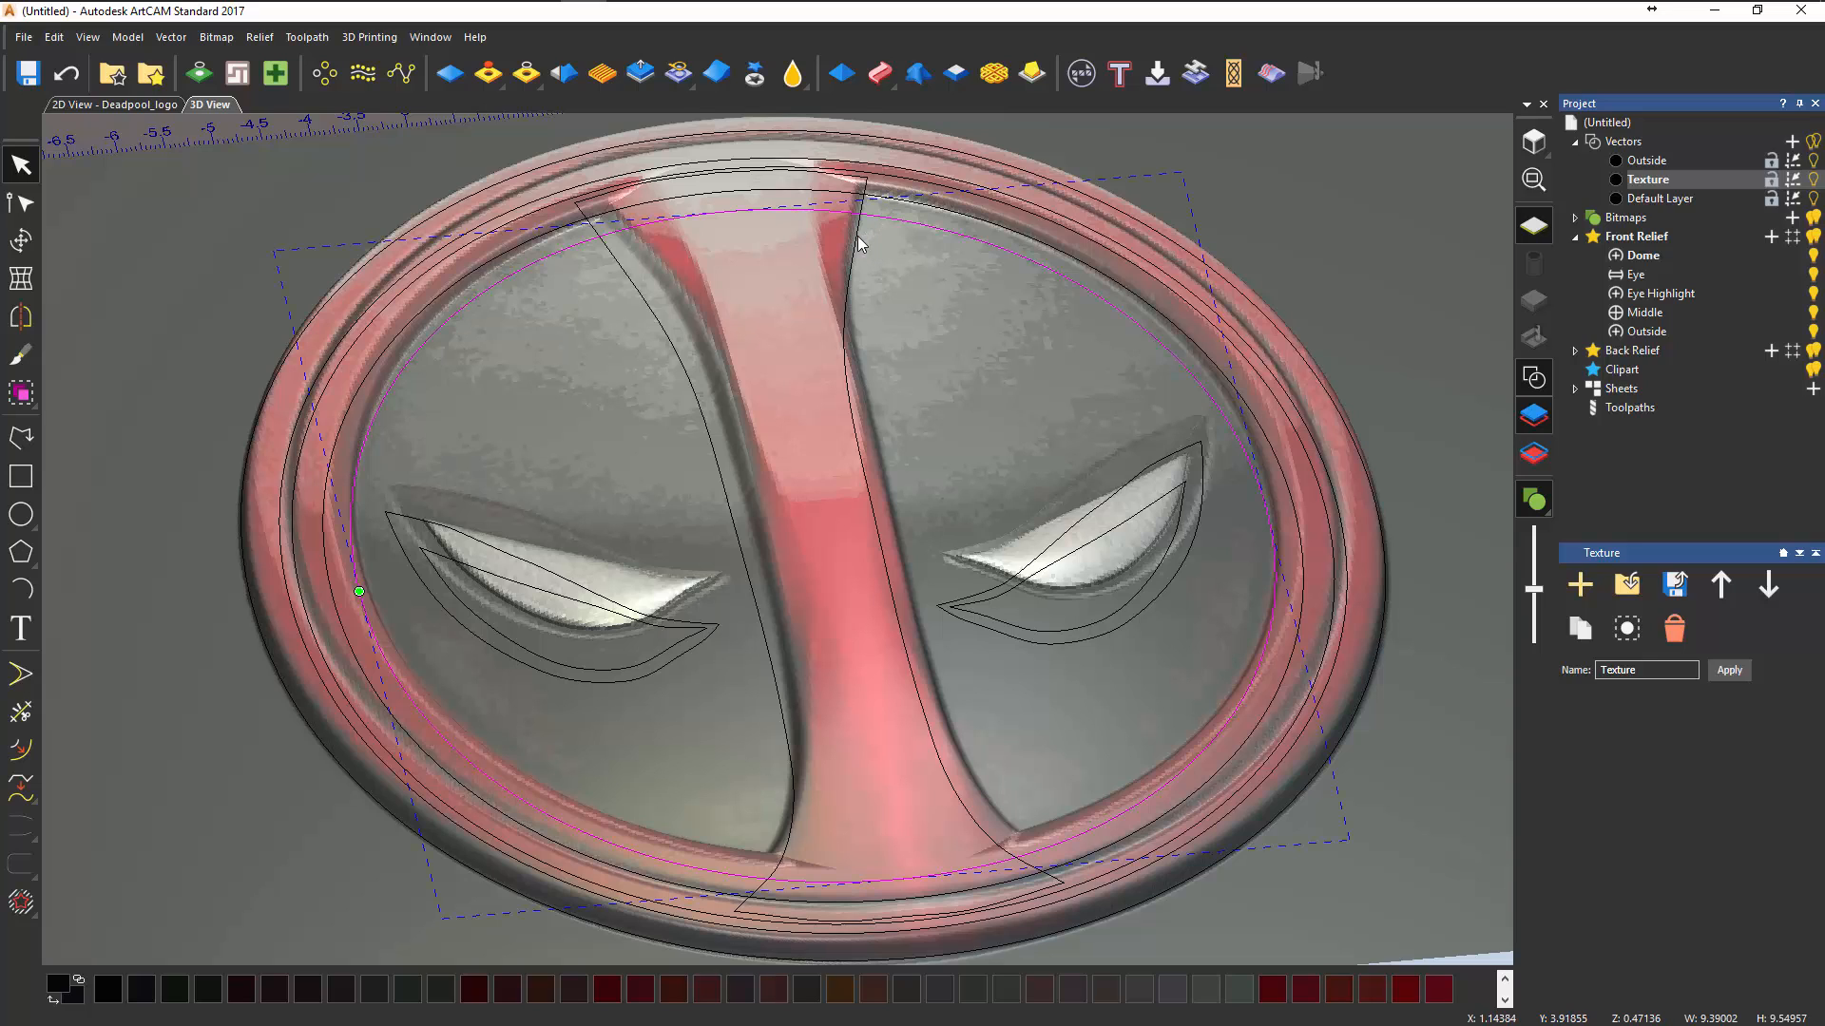
{"action": "left_click", "coordinate": [858, 244], "text": "shift"}
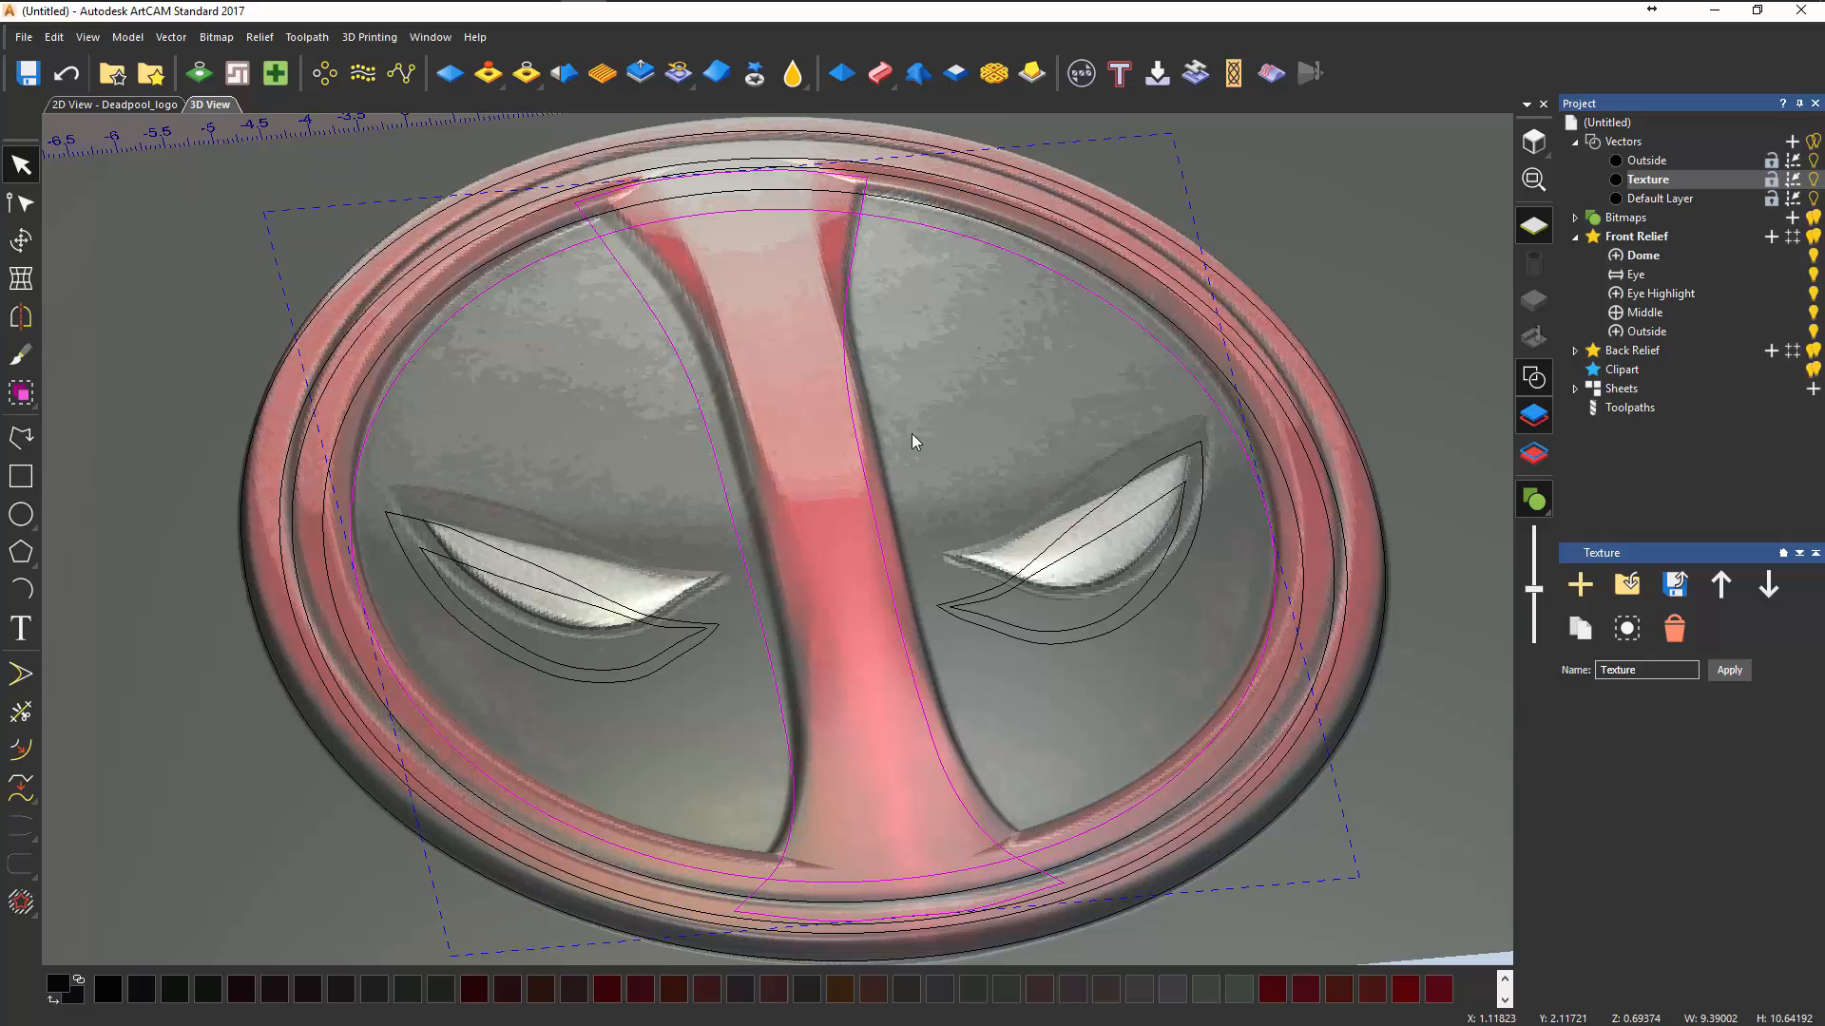
{"action": "left_click", "coordinate": [967, 620], "text": "shift"}
{"action": "left_click", "coordinate": [707, 636], "text": "shift"}
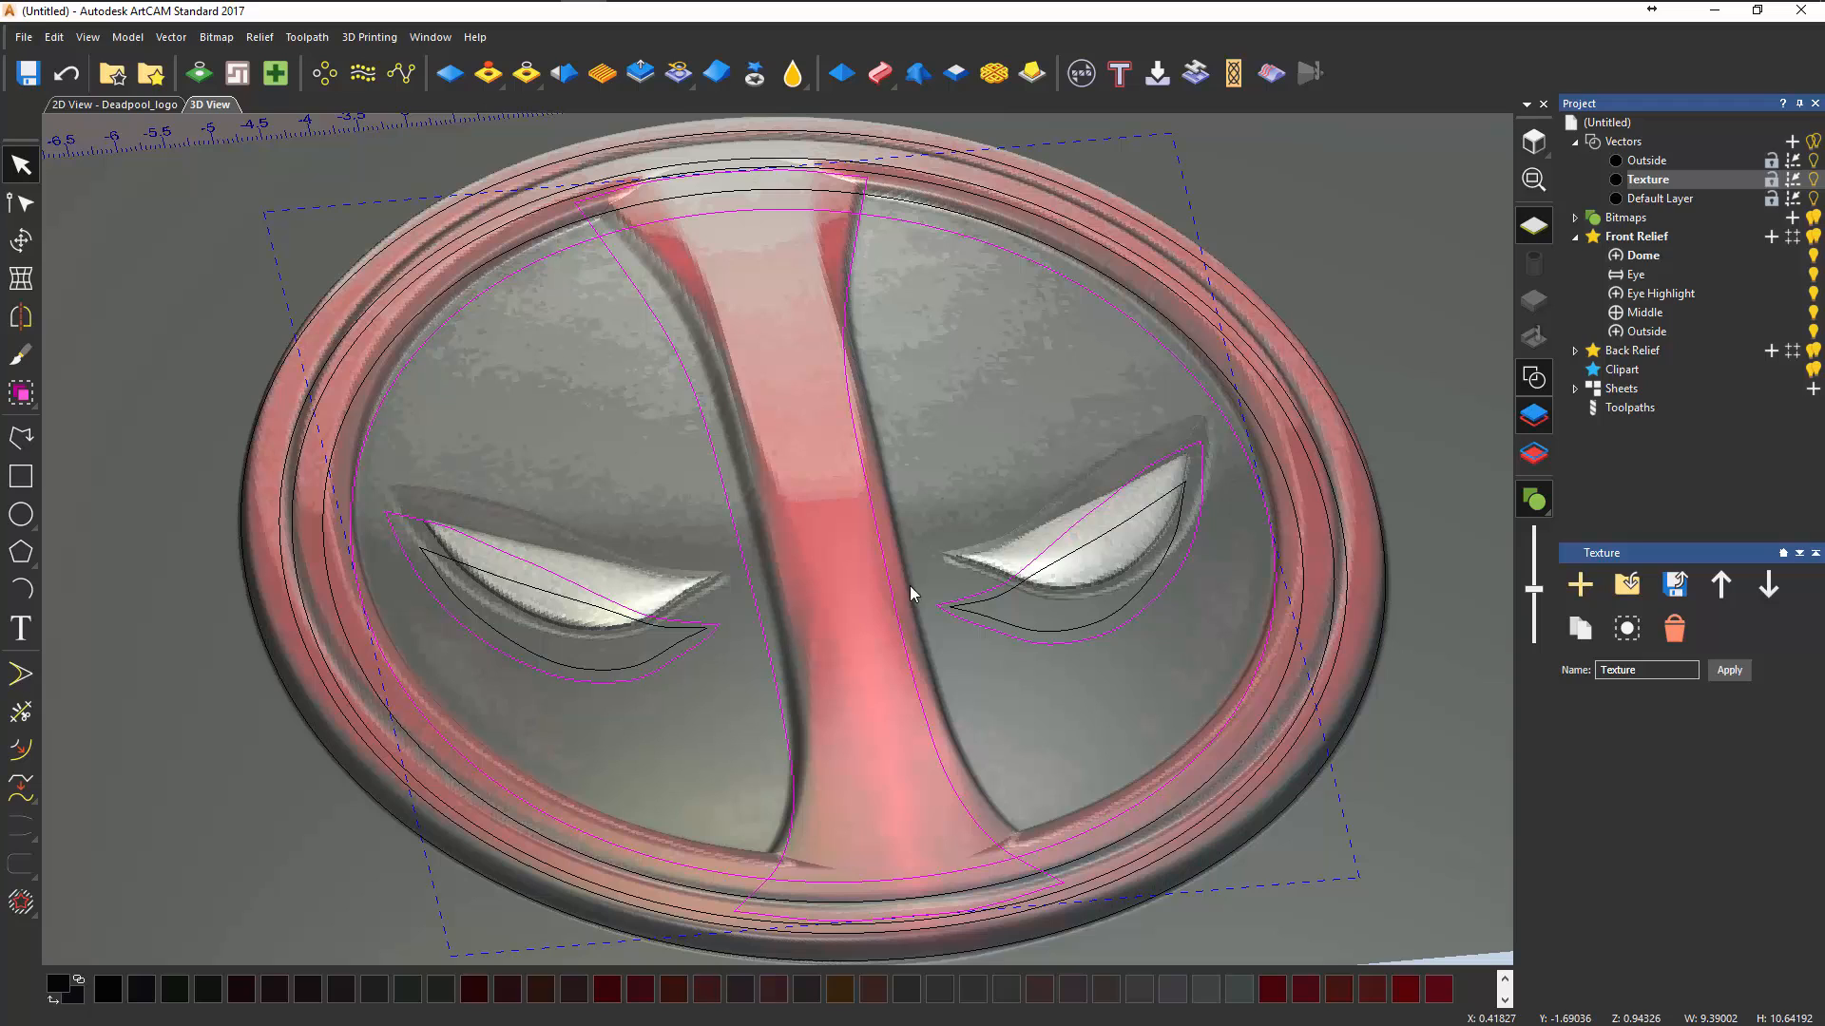
{"action": "left_click", "coordinate": [59, 38]}
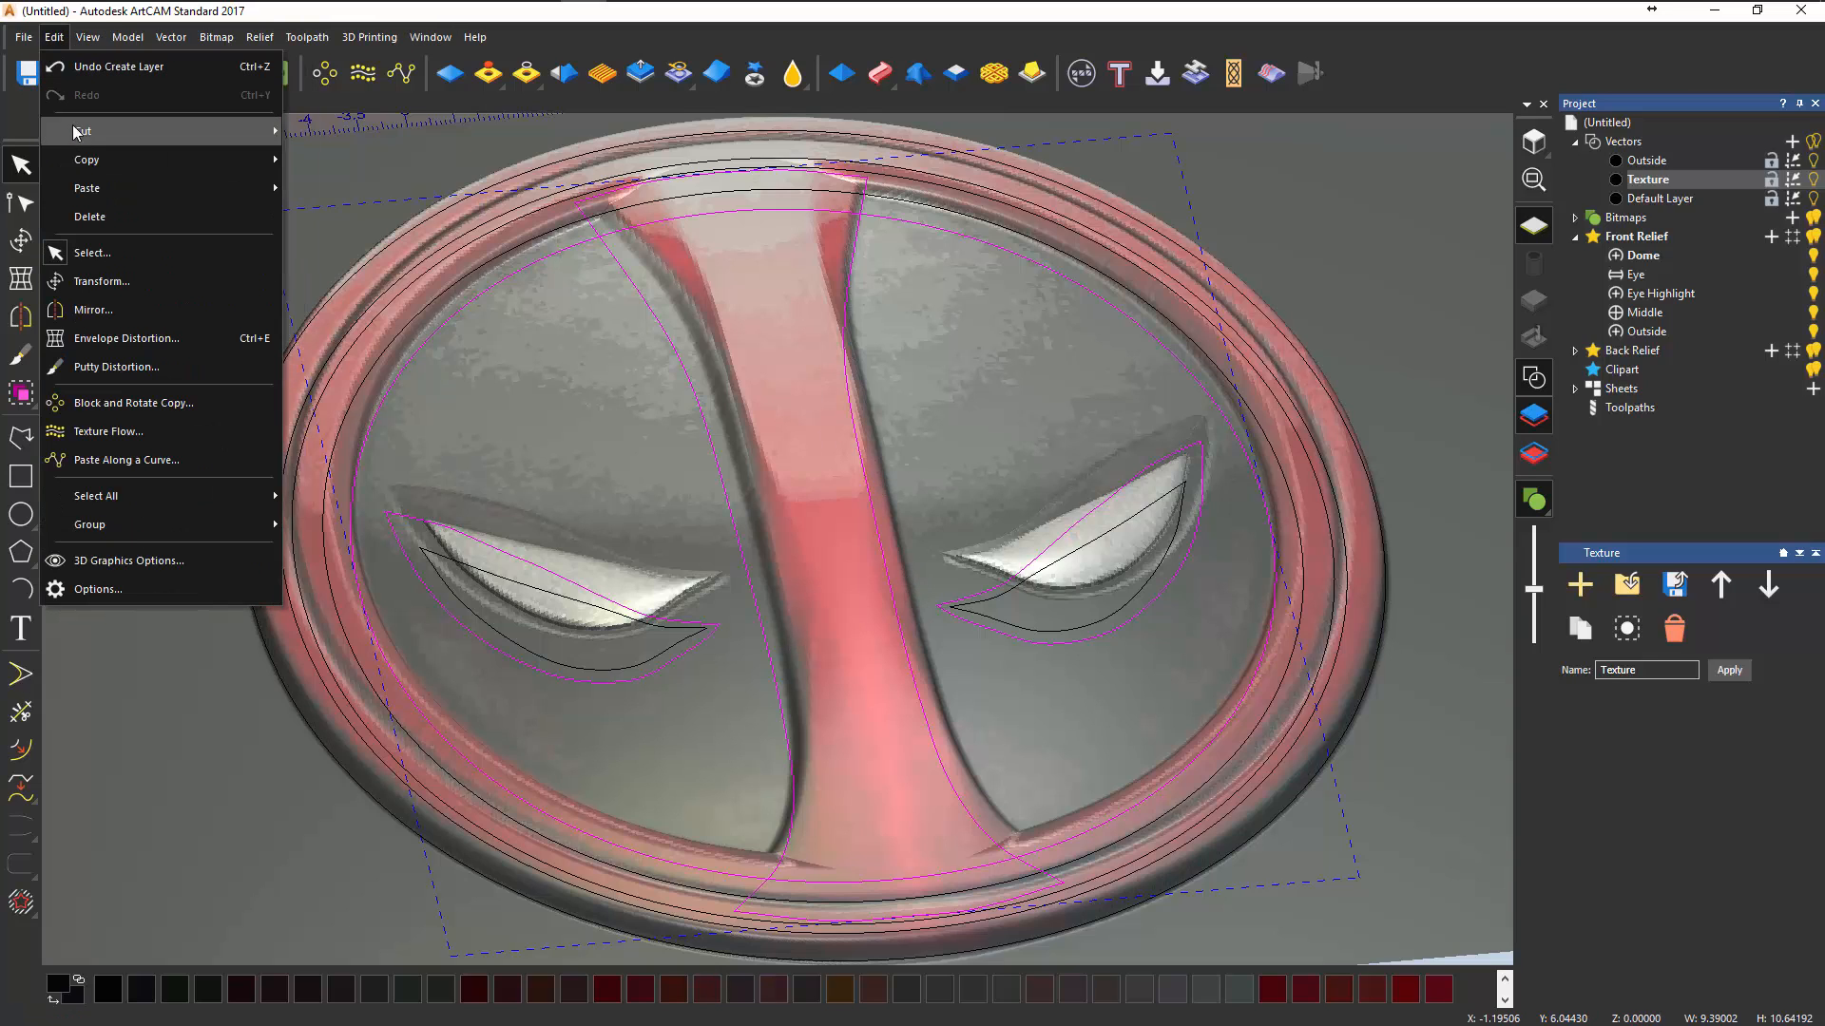
{"action": "mouse_move", "coordinate": [82, 158]}
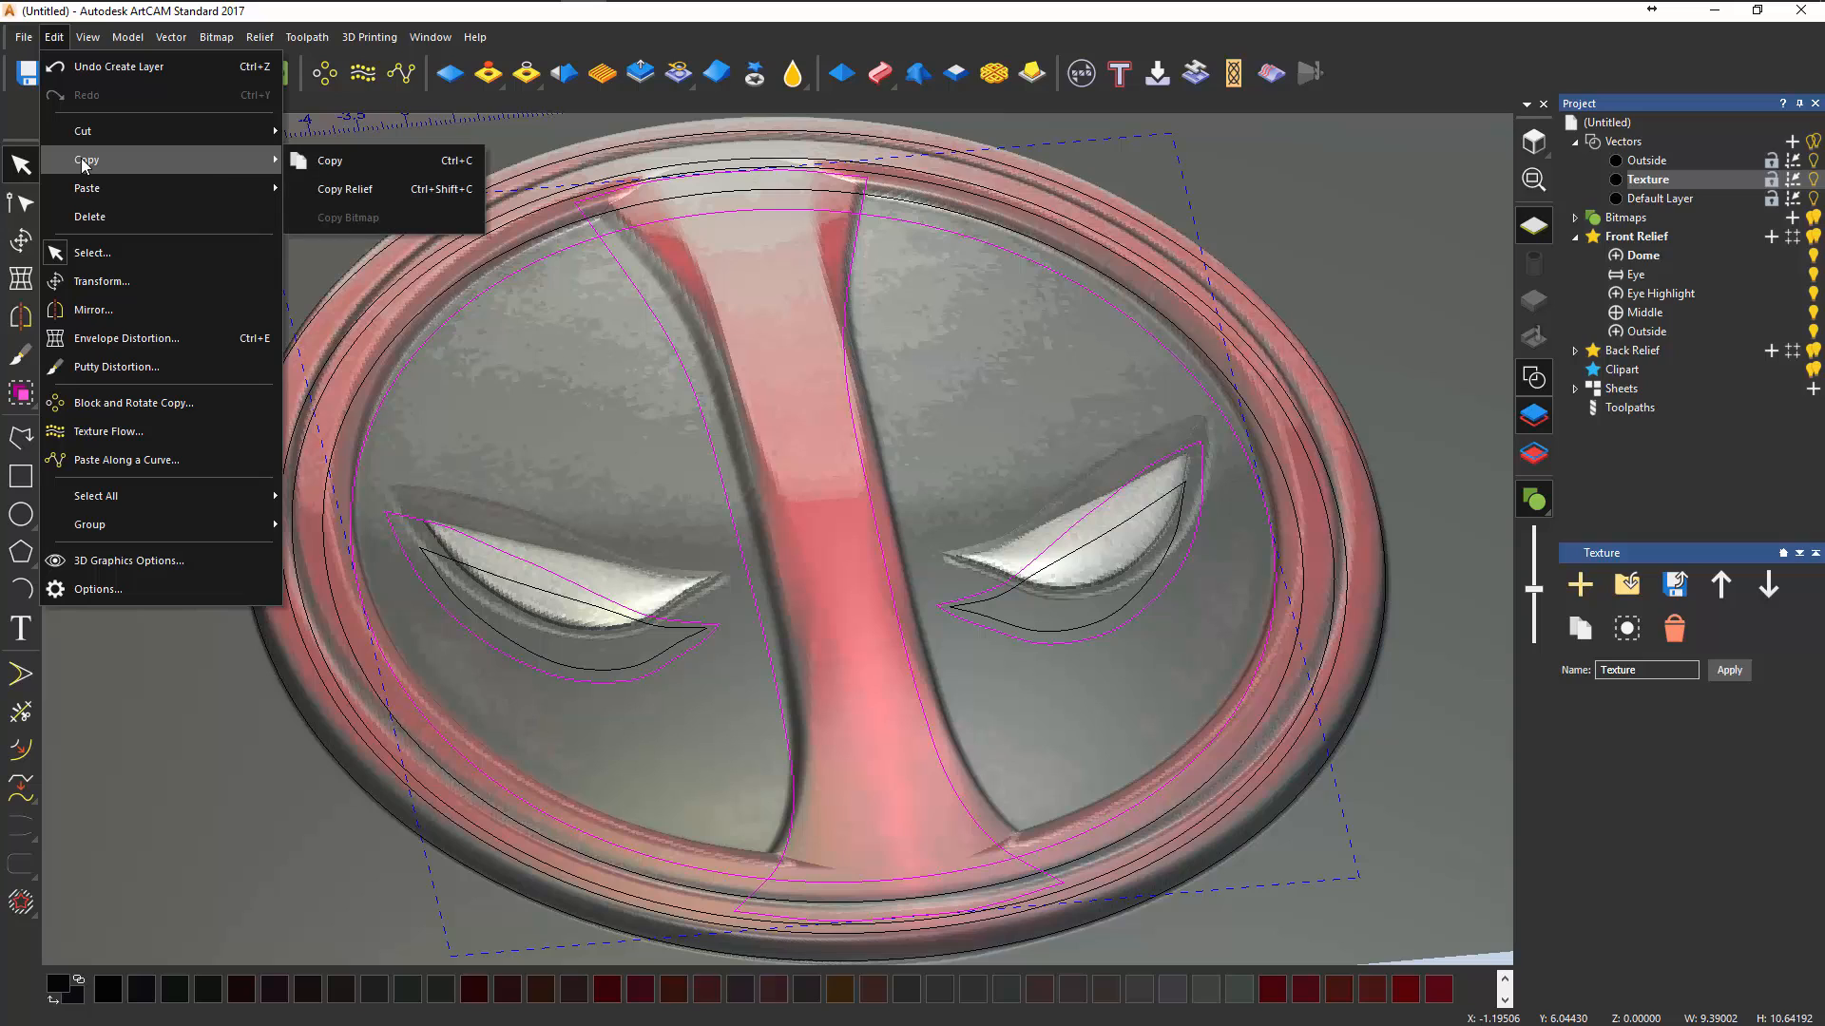
{"action": "left_click", "coordinate": [338, 168]}
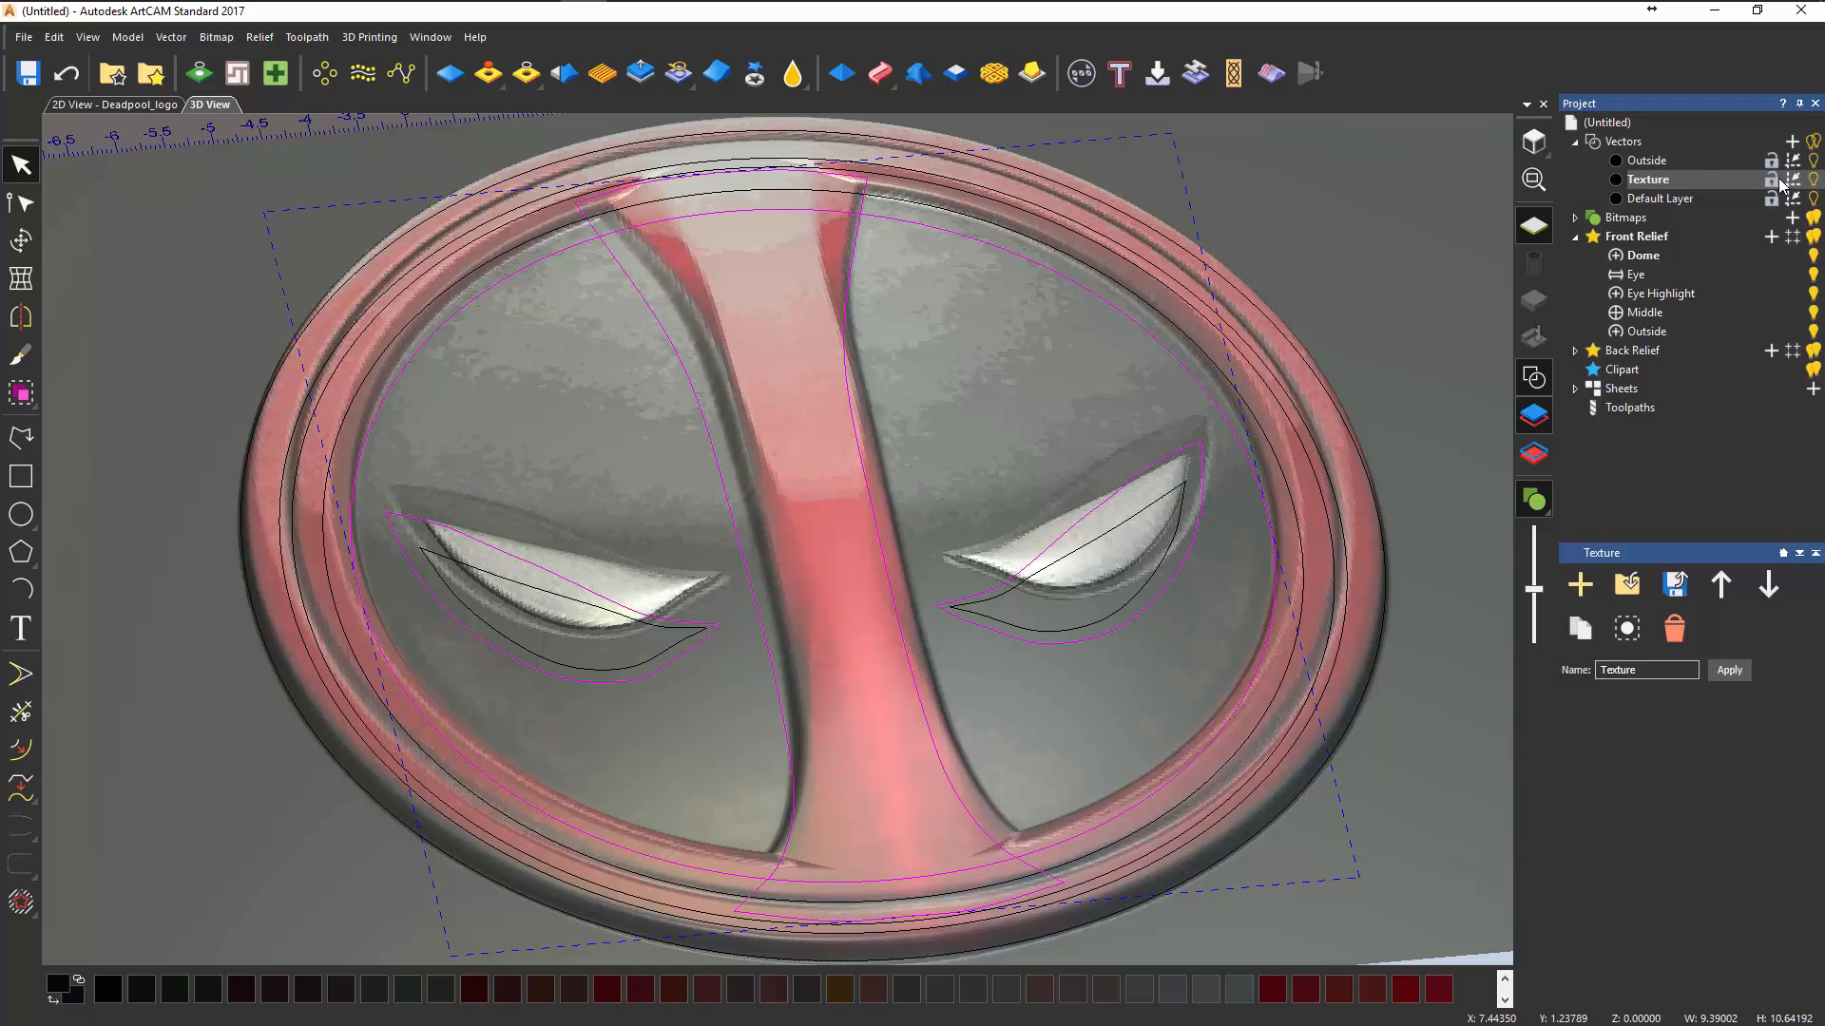
- Hide the Outside and Default Layer vector layers and paste the copied outlines onto the Texture layer
{"action": "left_click", "coordinate": [1815, 162]}
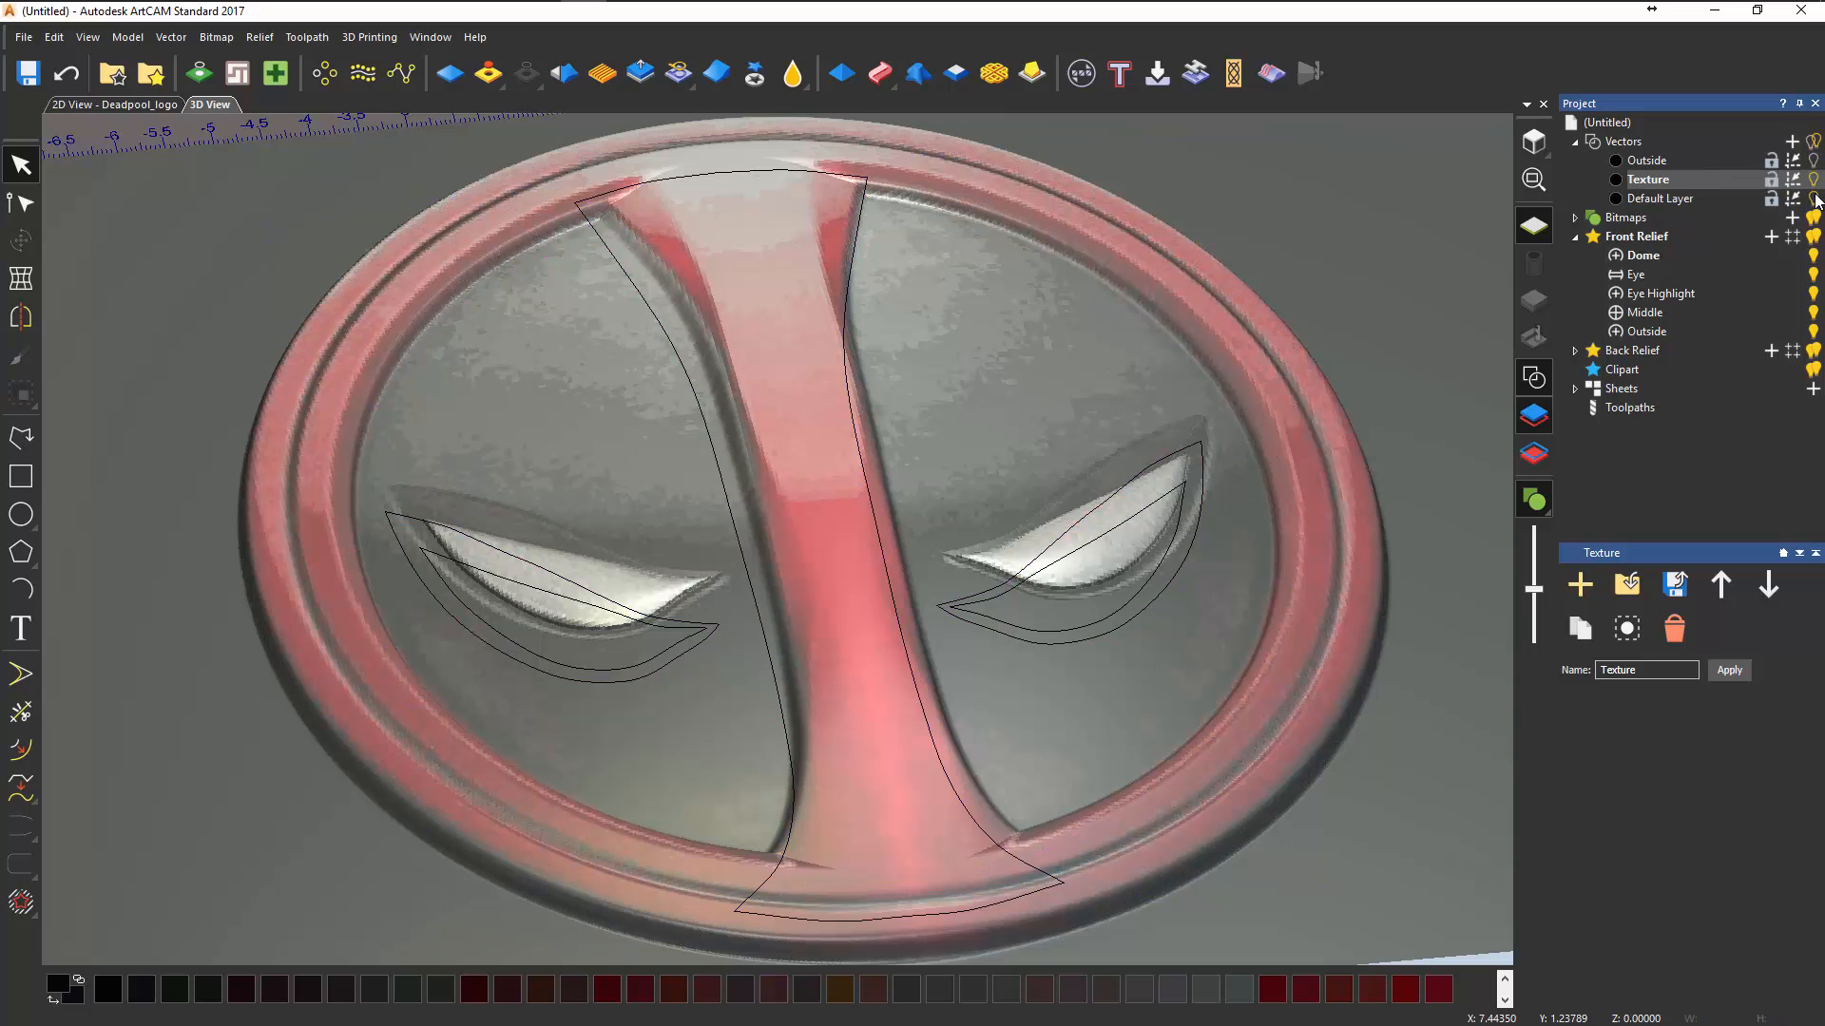
{"action": "left_click", "coordinate": [1814, 199]}
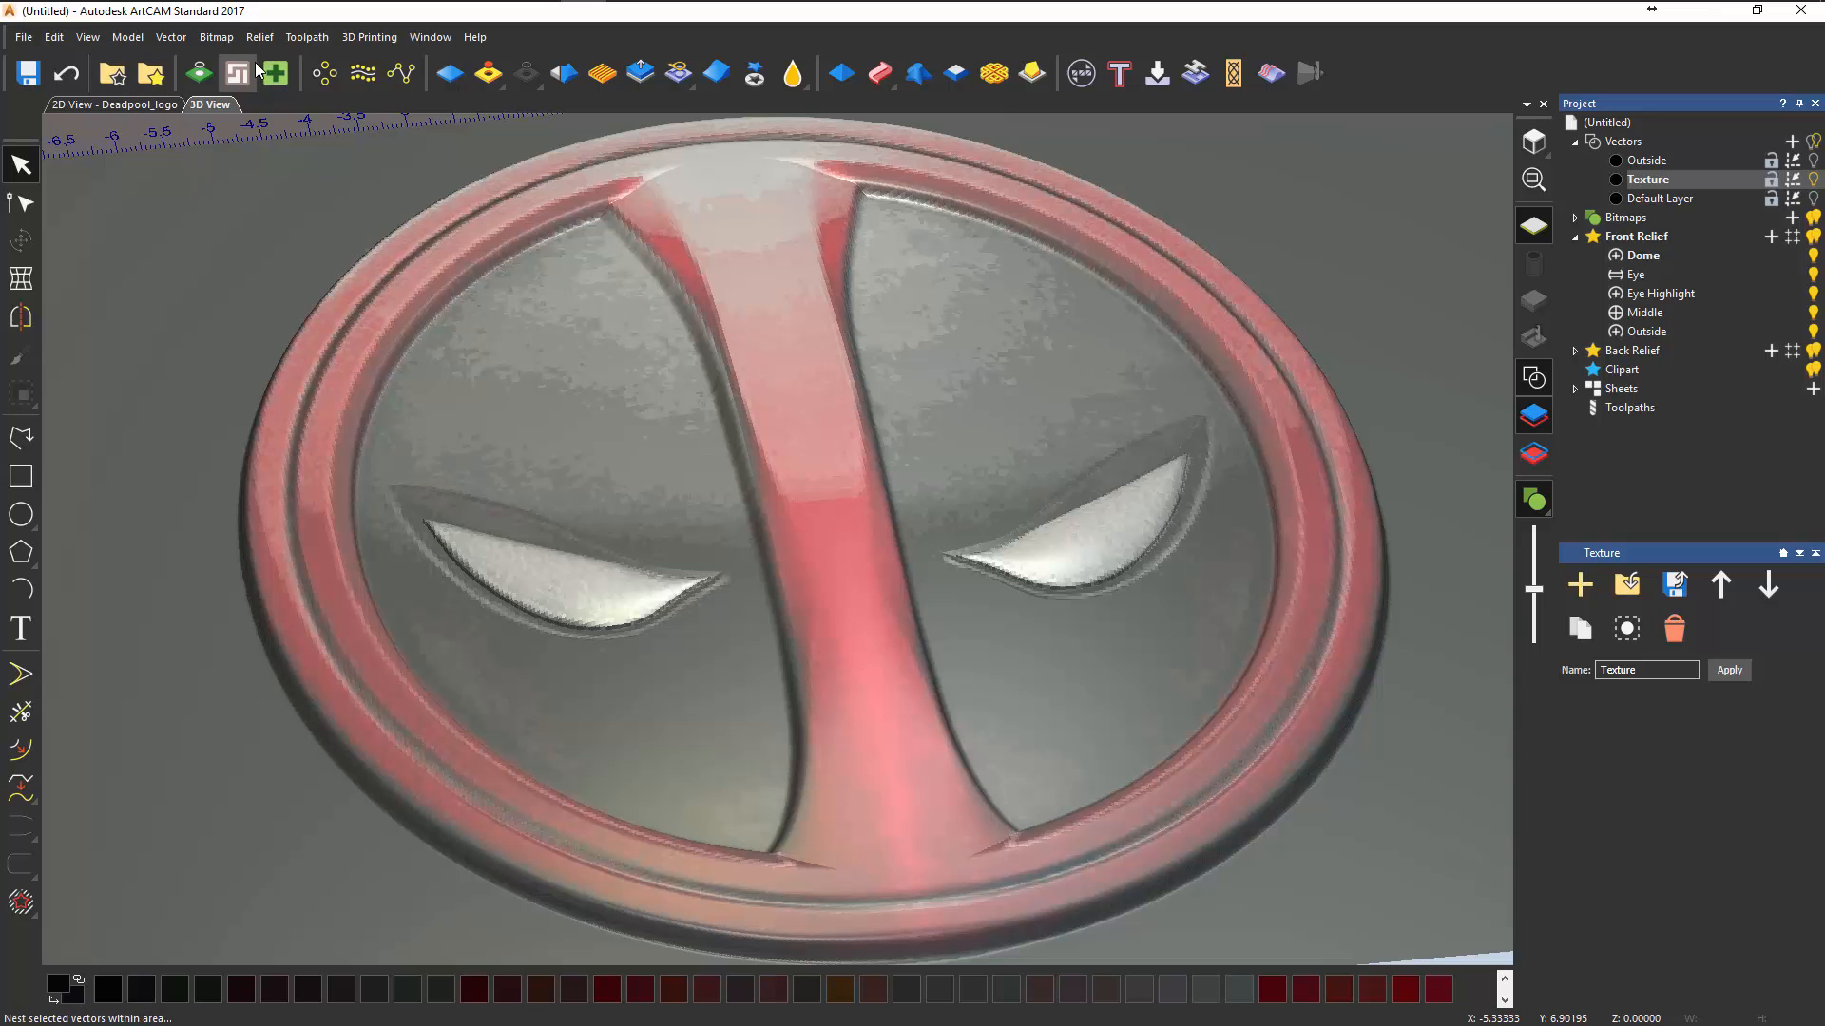
{"action": "left_click", "coordinate": [55, 37]}
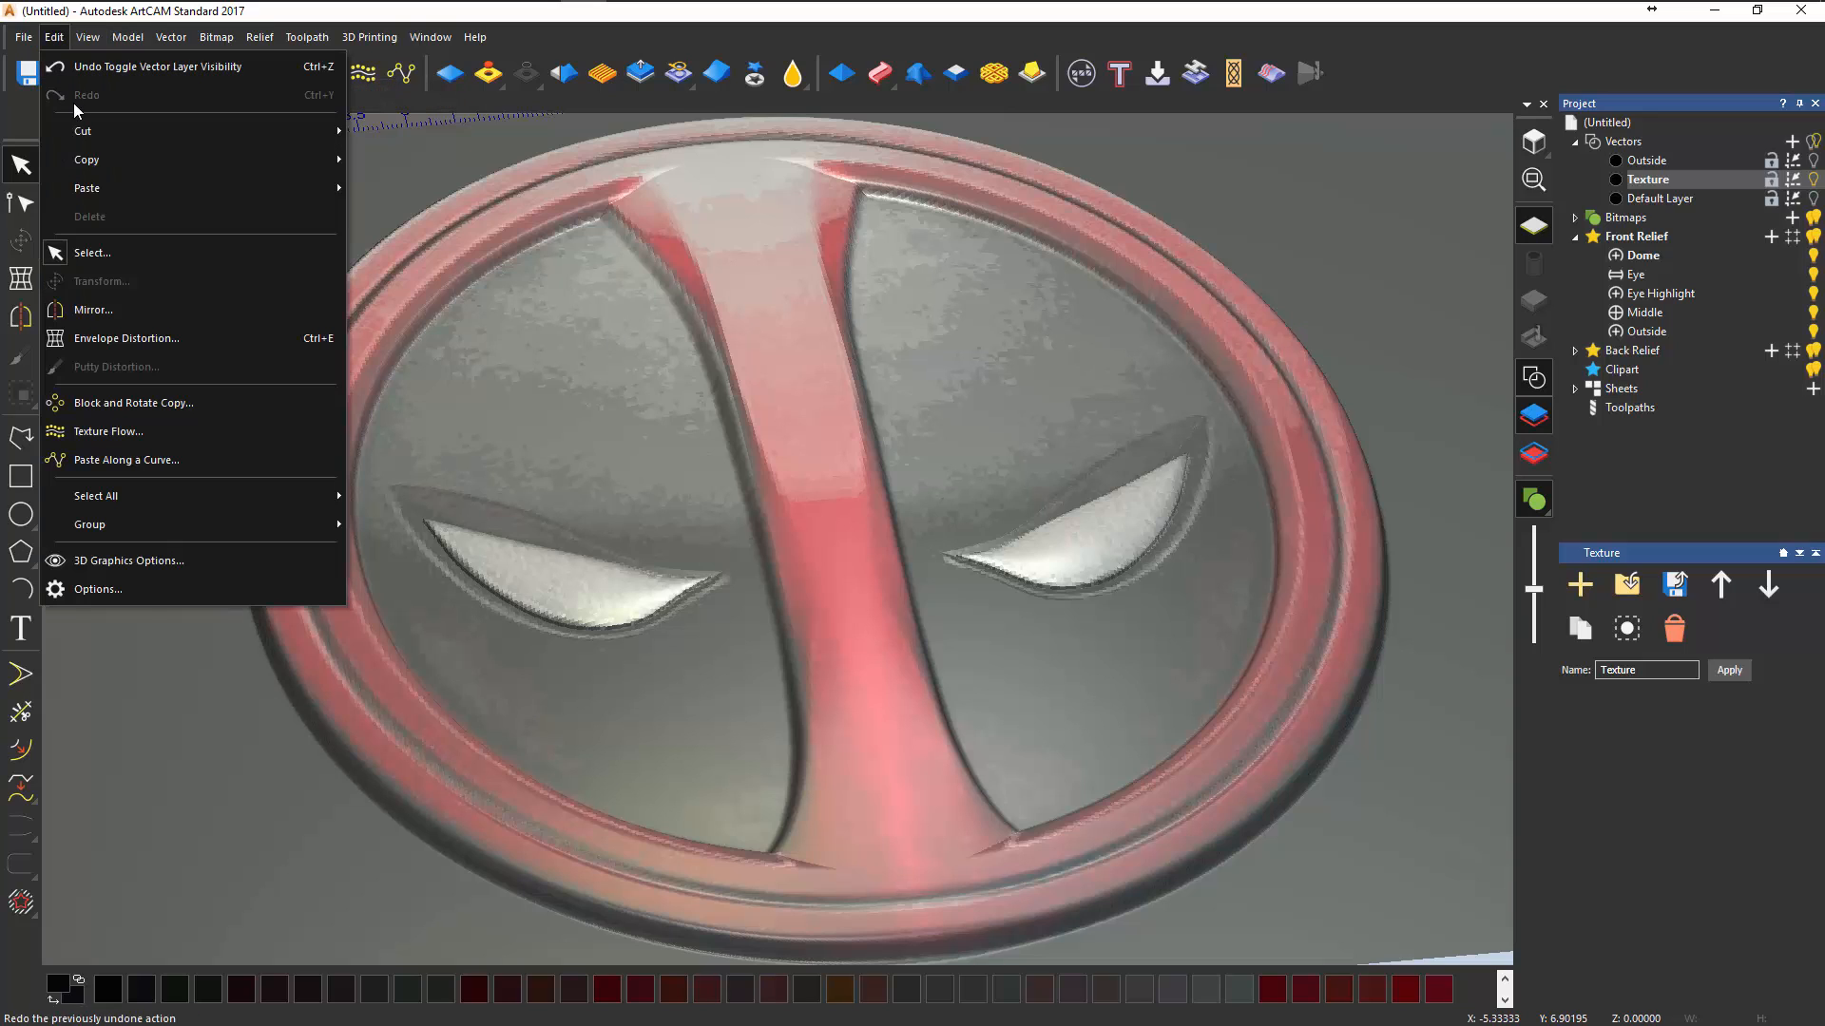
{"action": "mouse_move", "coordinate": [85, 190]}
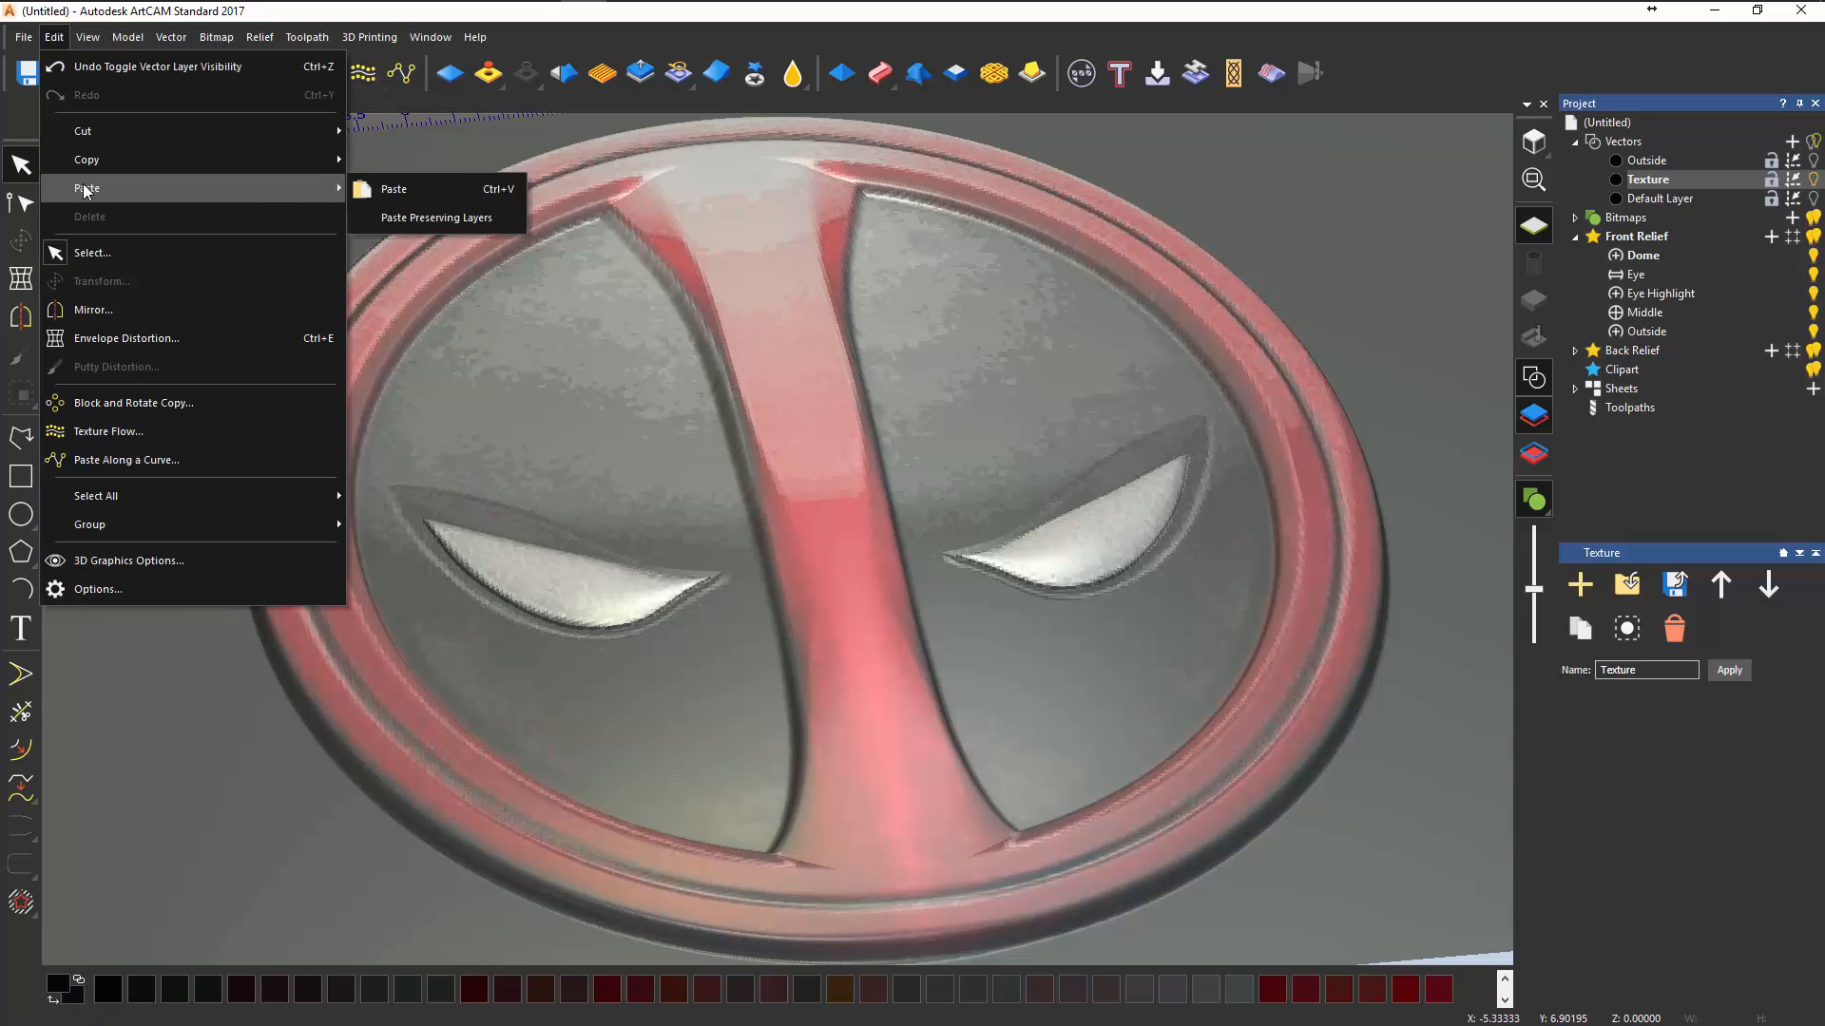
{"action": "left_click", "coordinate": [413, 187]}
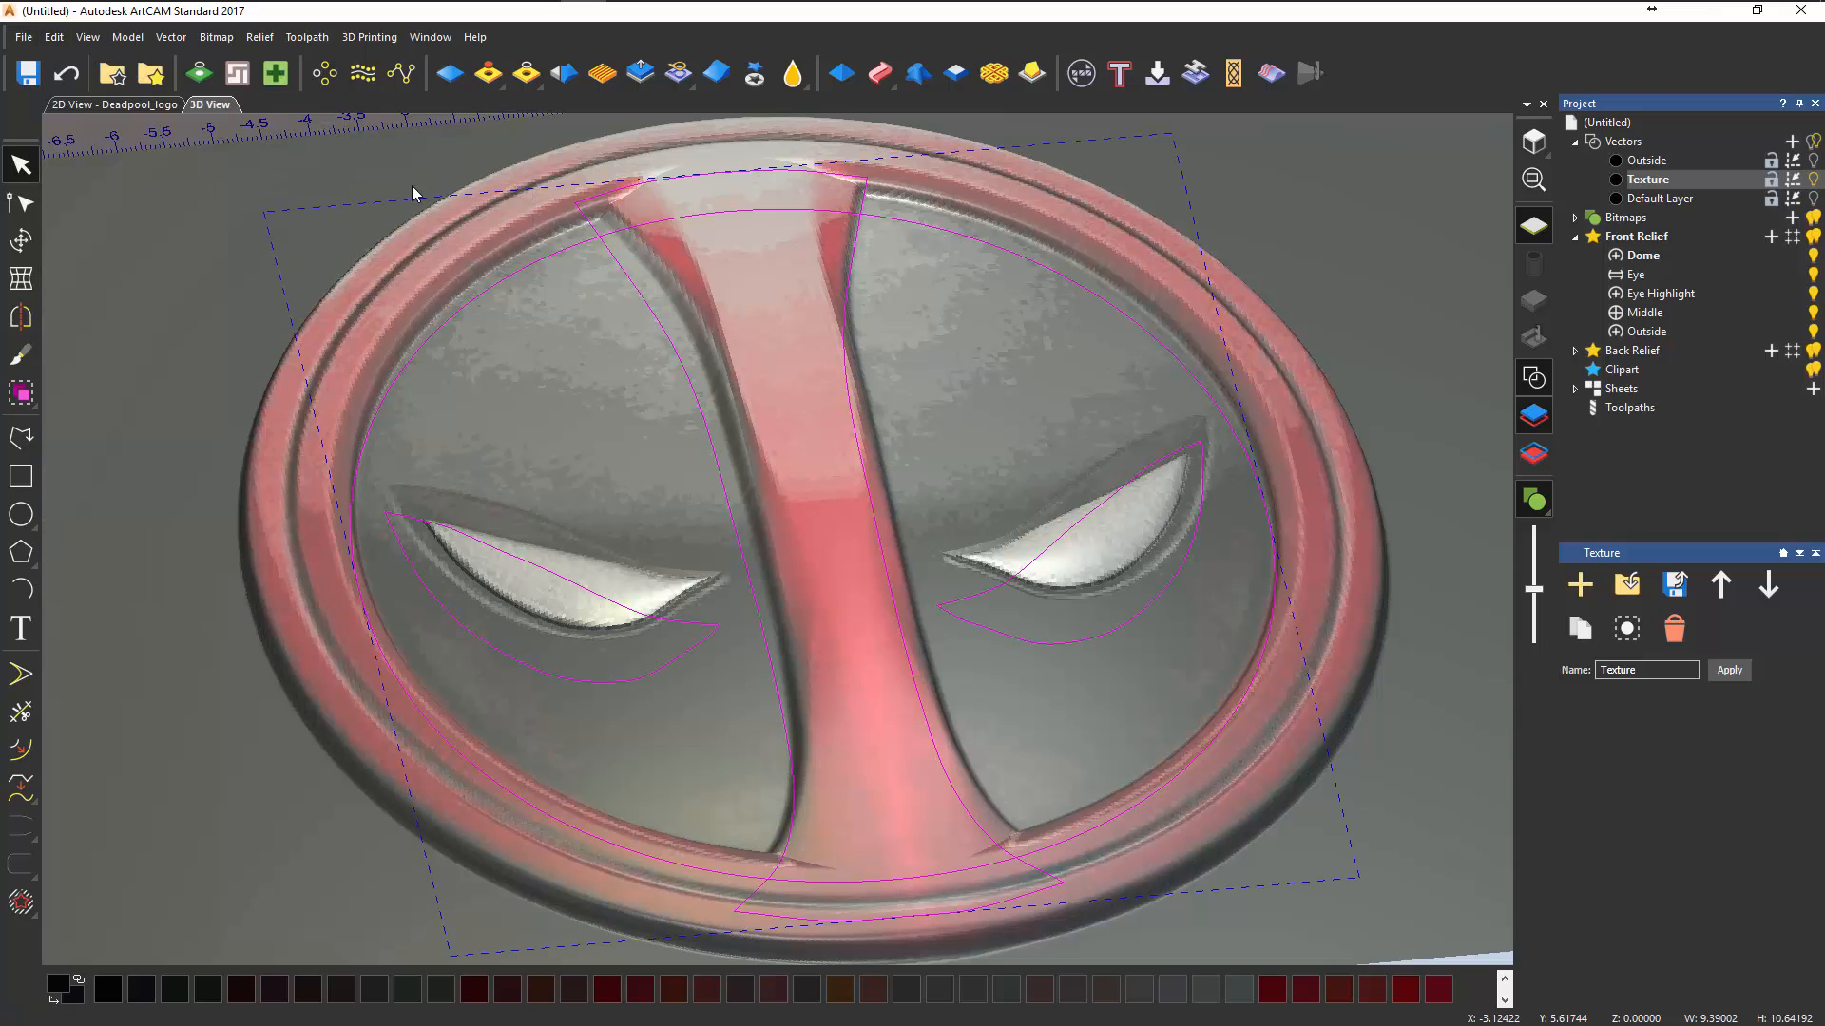
{"action": "left_click", "coordinate": [928, 331]}
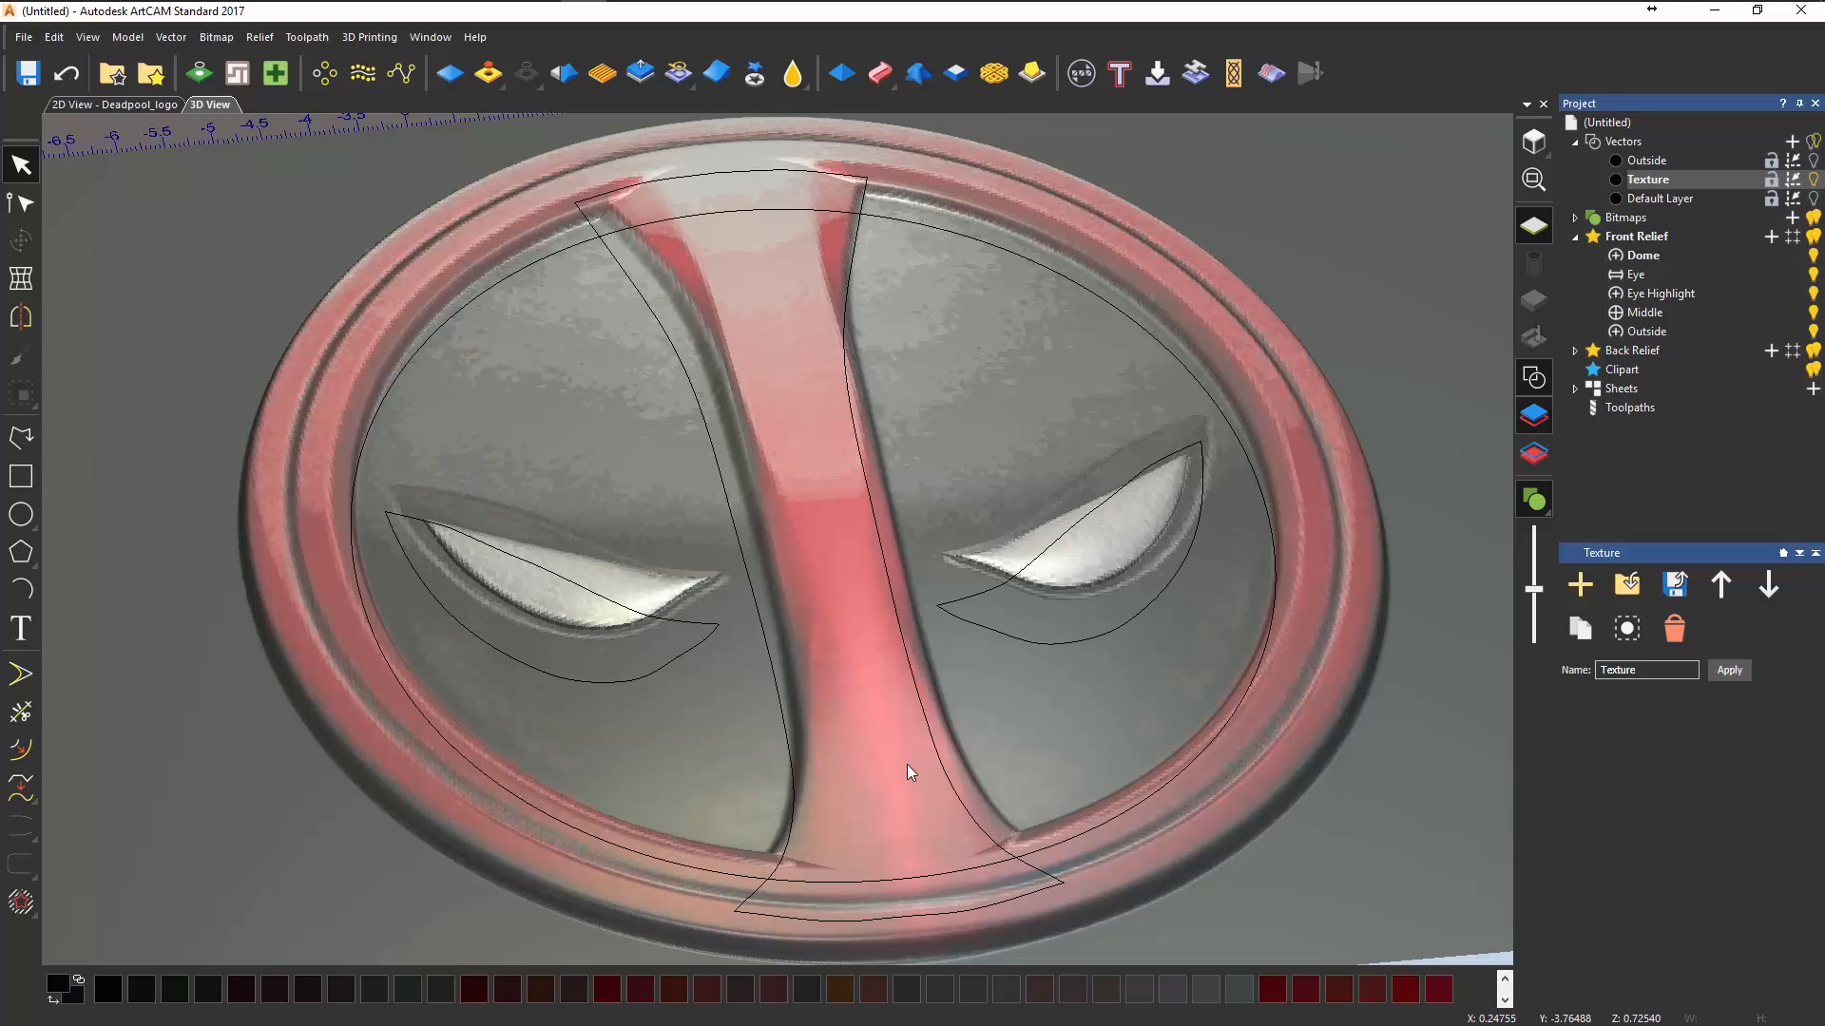
- Examine the pasted outlines against the relief from an angle and from straight above, including the upper end of the middle band
{"action": "left_click_drag", "start_coordinate": [1275, 628], "coordinate": [1078, 605]}
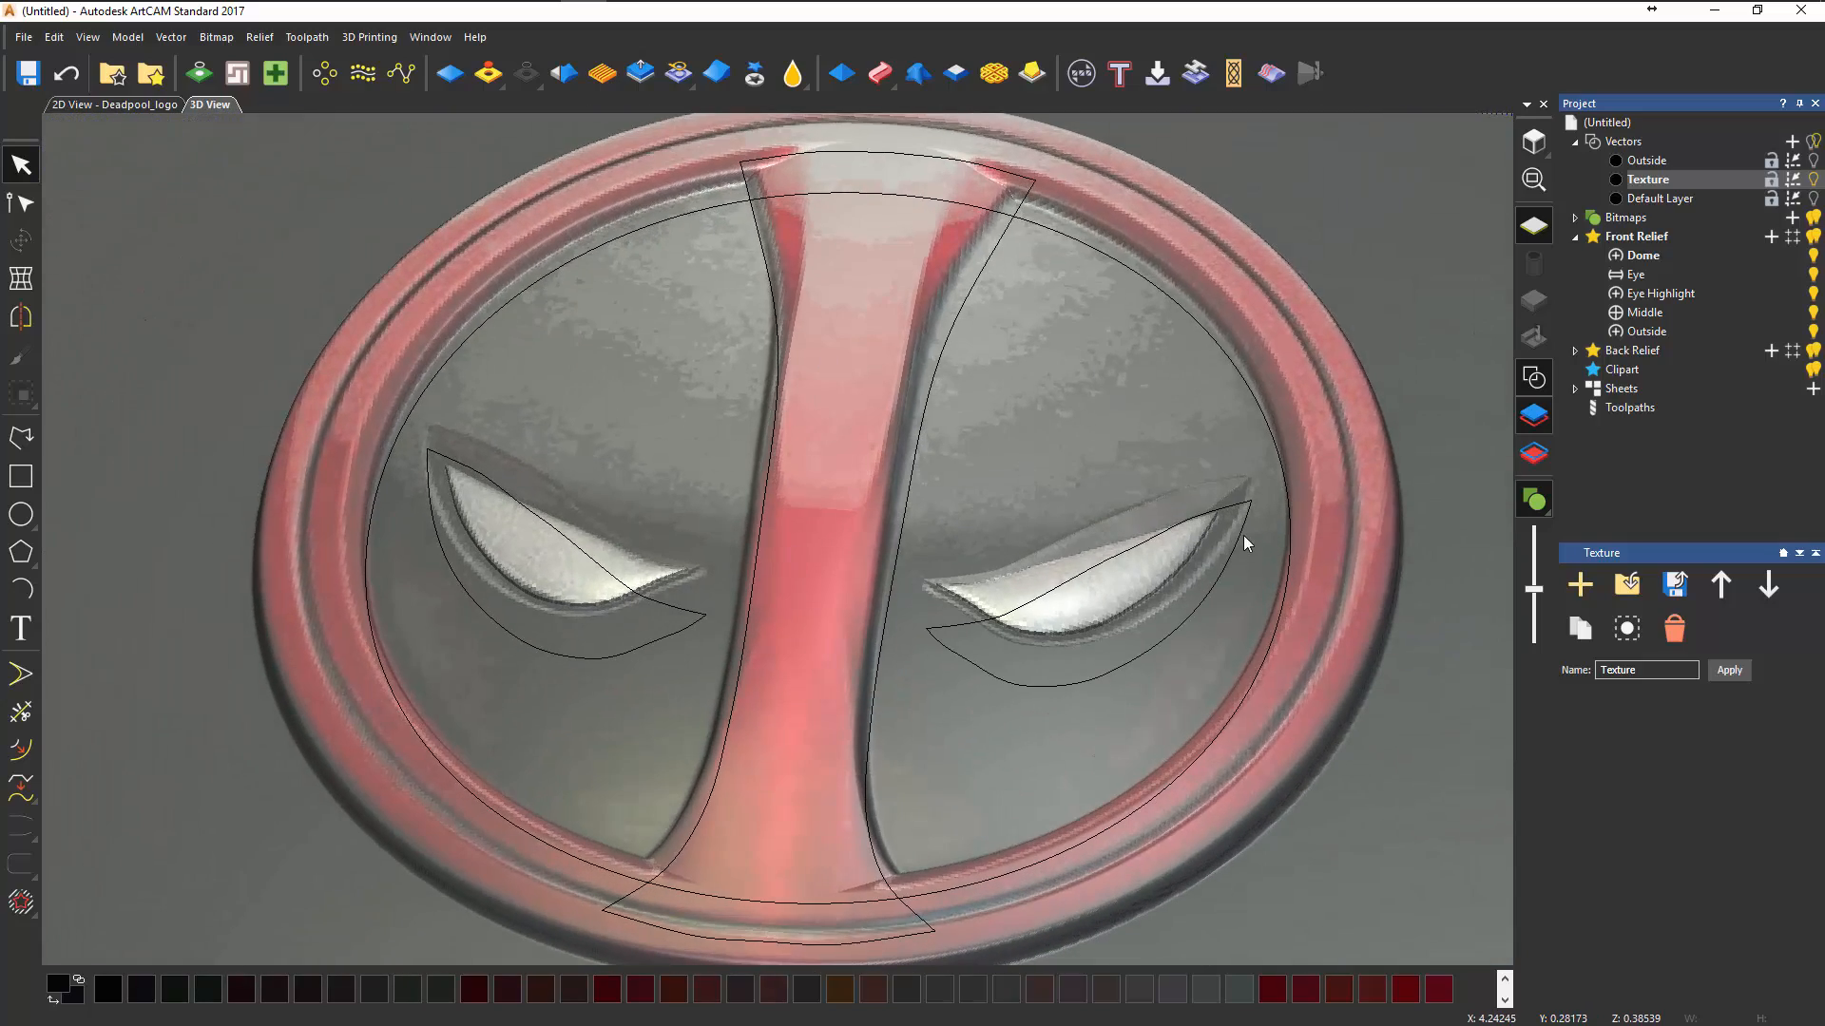
{"action": "left_click_drag", "start_coordinate": [584, 591], "coordinate": [674, 762]}
{"action": "scroll", "coordinate": [844, 695], "scroll_direction": "up", "scroll_amount": 1}
{"action": "left_click_drag", "start_coordinate": [844, 696], "coordinate": [849, 775]}
{"action": "scroll", "coordinate": [850, 774], "scroll_direction": "down", "scroll_amount": 1}
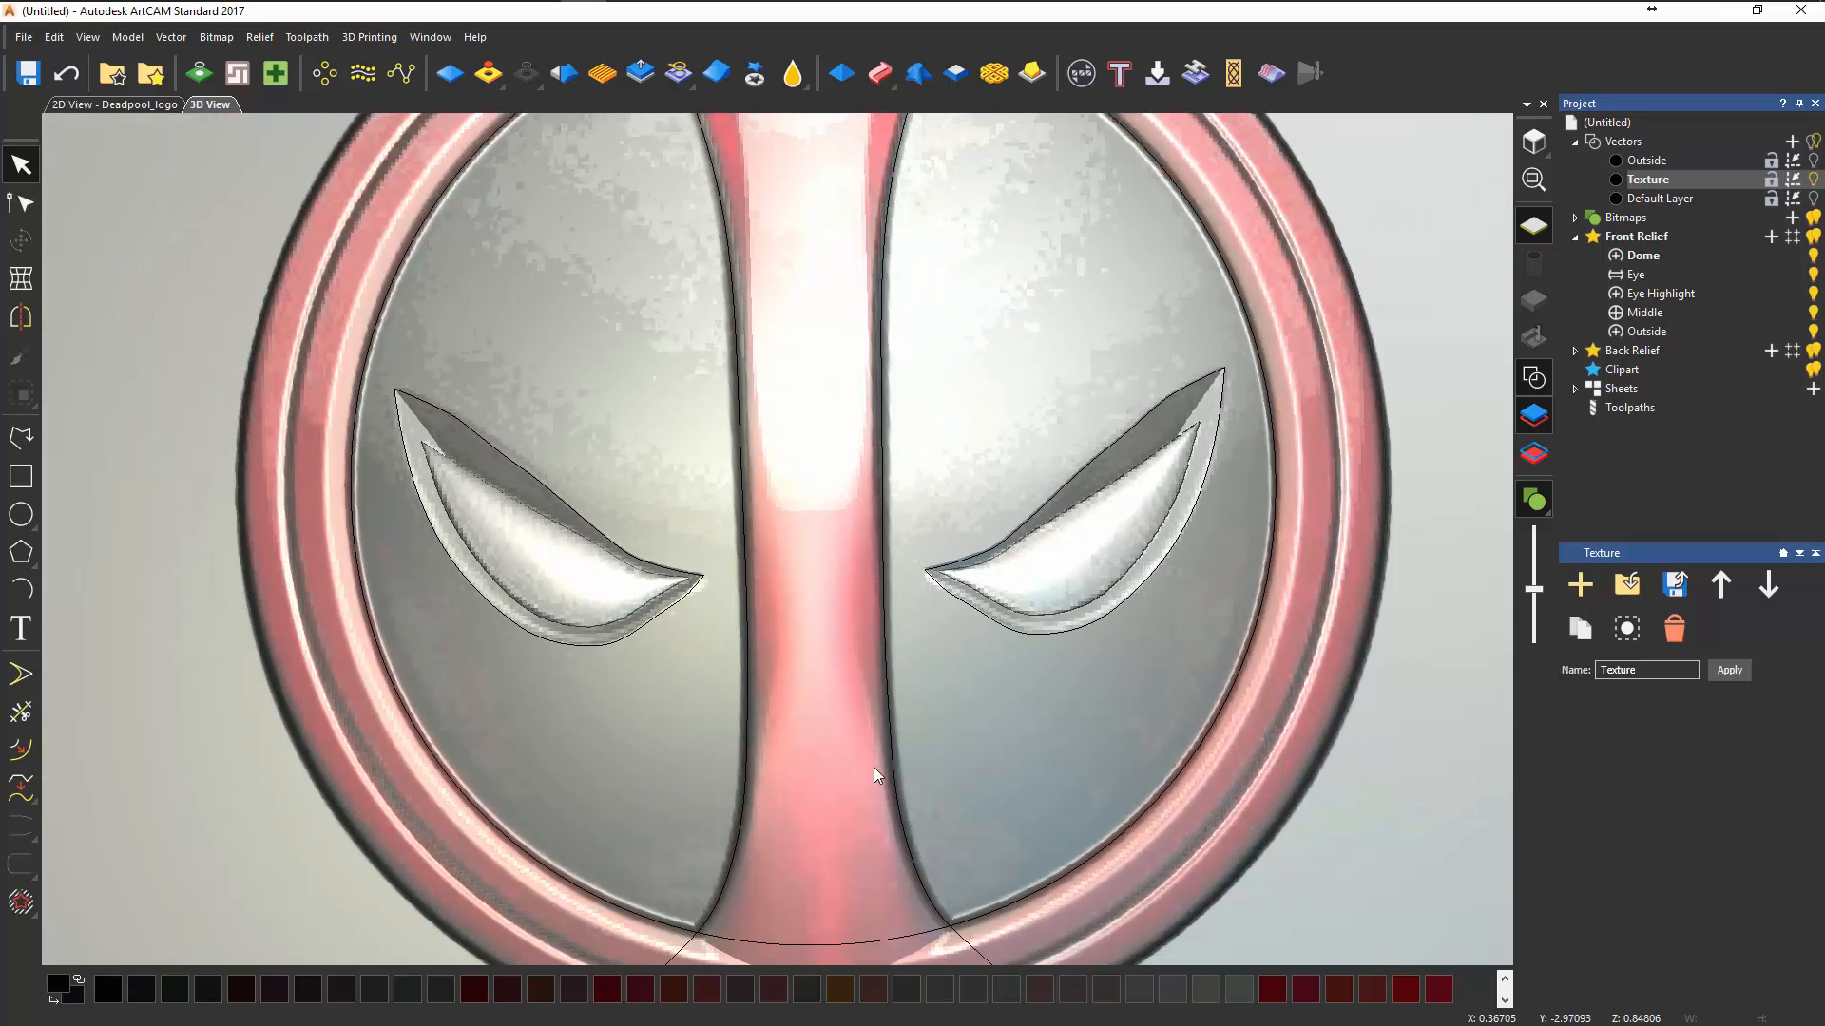
{"action": "mouse_move", "coordinate": [1106, 648]}
{"action": "left_mouse_down"}
{"action": "mouse_move", "coordinate": [1011, 671]}
{"action": "mouse_move", "coordinate": [1045, 681]}
{"action": "left_mouse_up"}
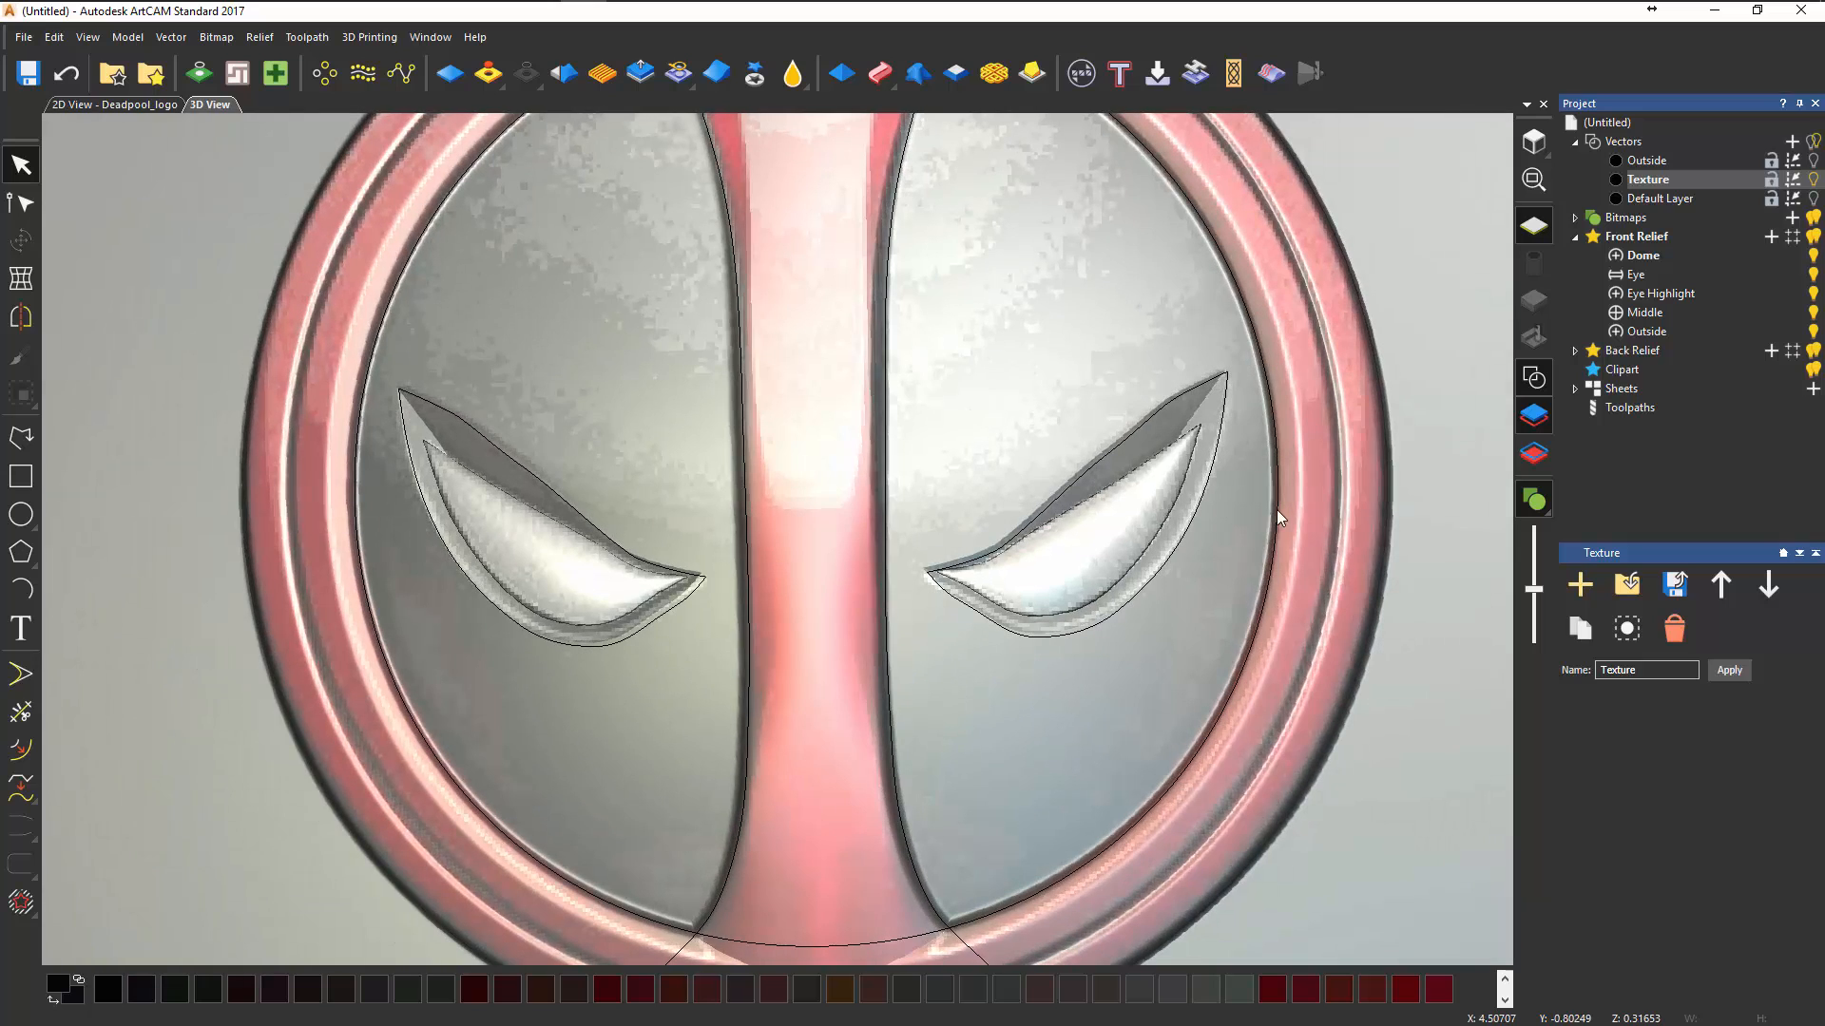
{"action": "left_click", "coordinate": [1534, 142]}
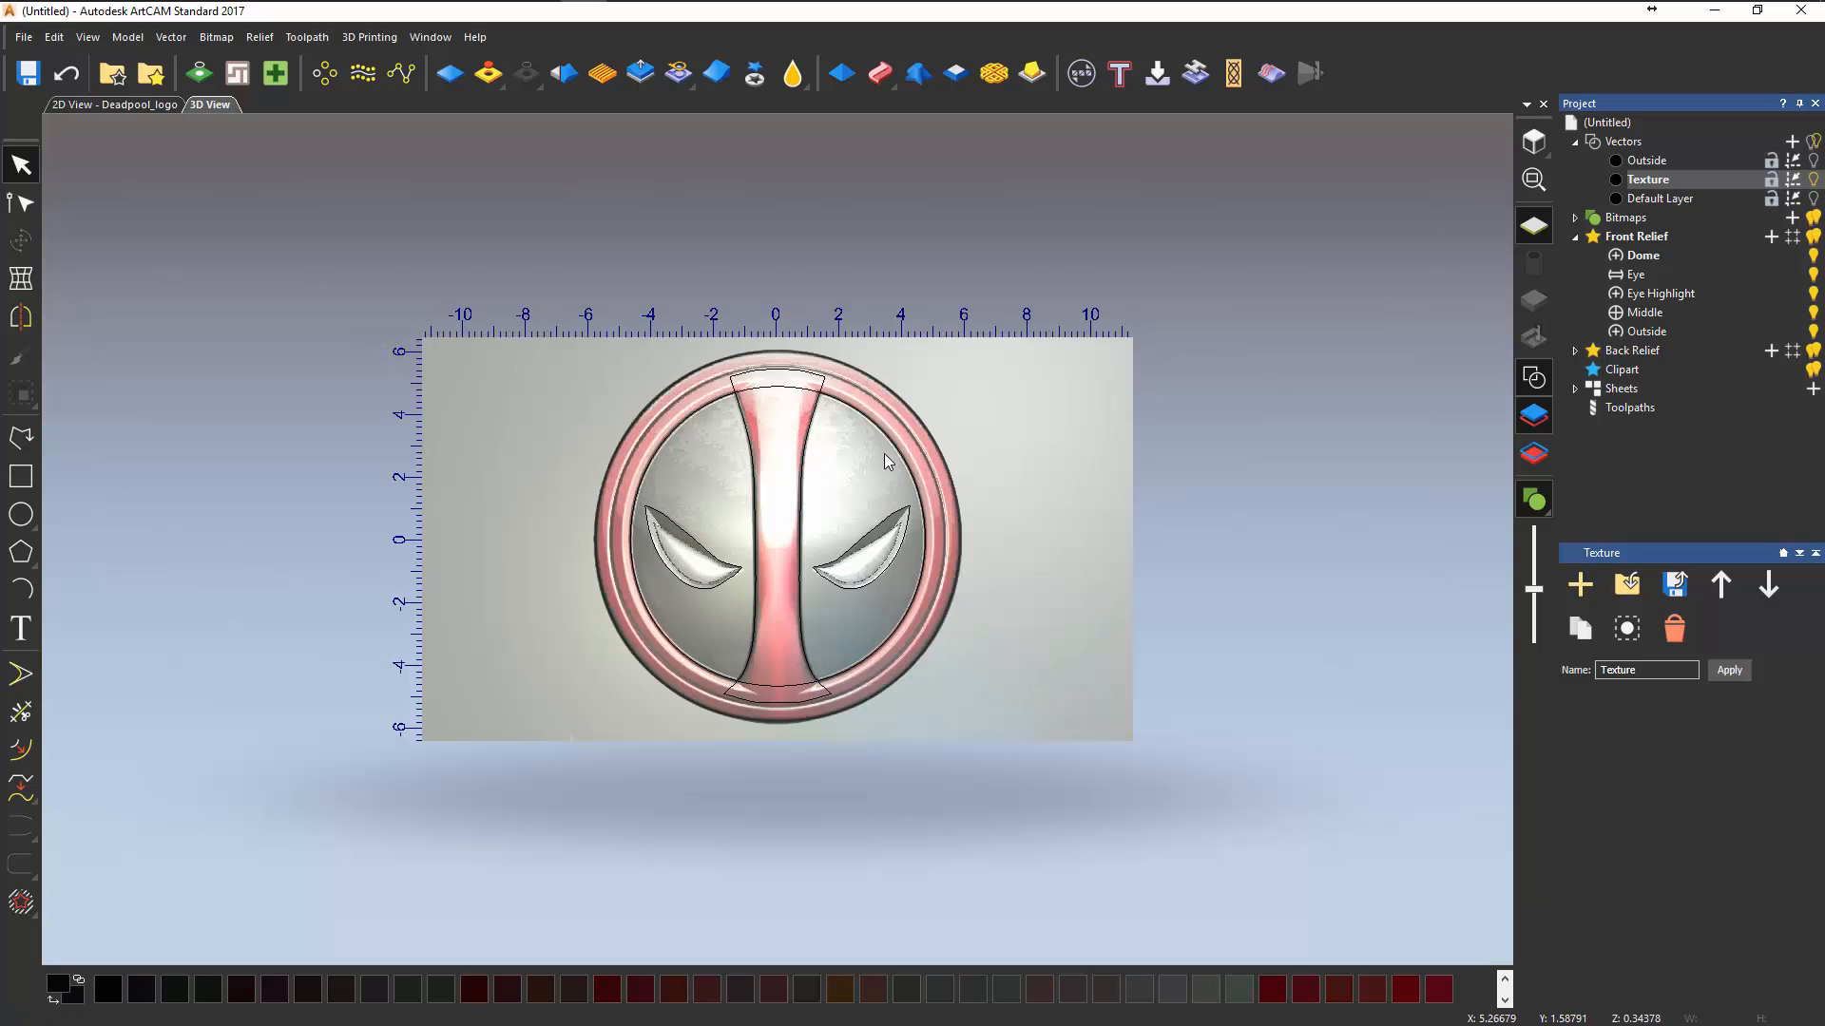
{"action": "scroll", "coordinate": [776, 423], "scroll_direction": "up", "scroll_amount": 4}
{"action": "scroll", "coordinate": [776, 423], "scroll_direction": "up", "scroll_amount": 2}
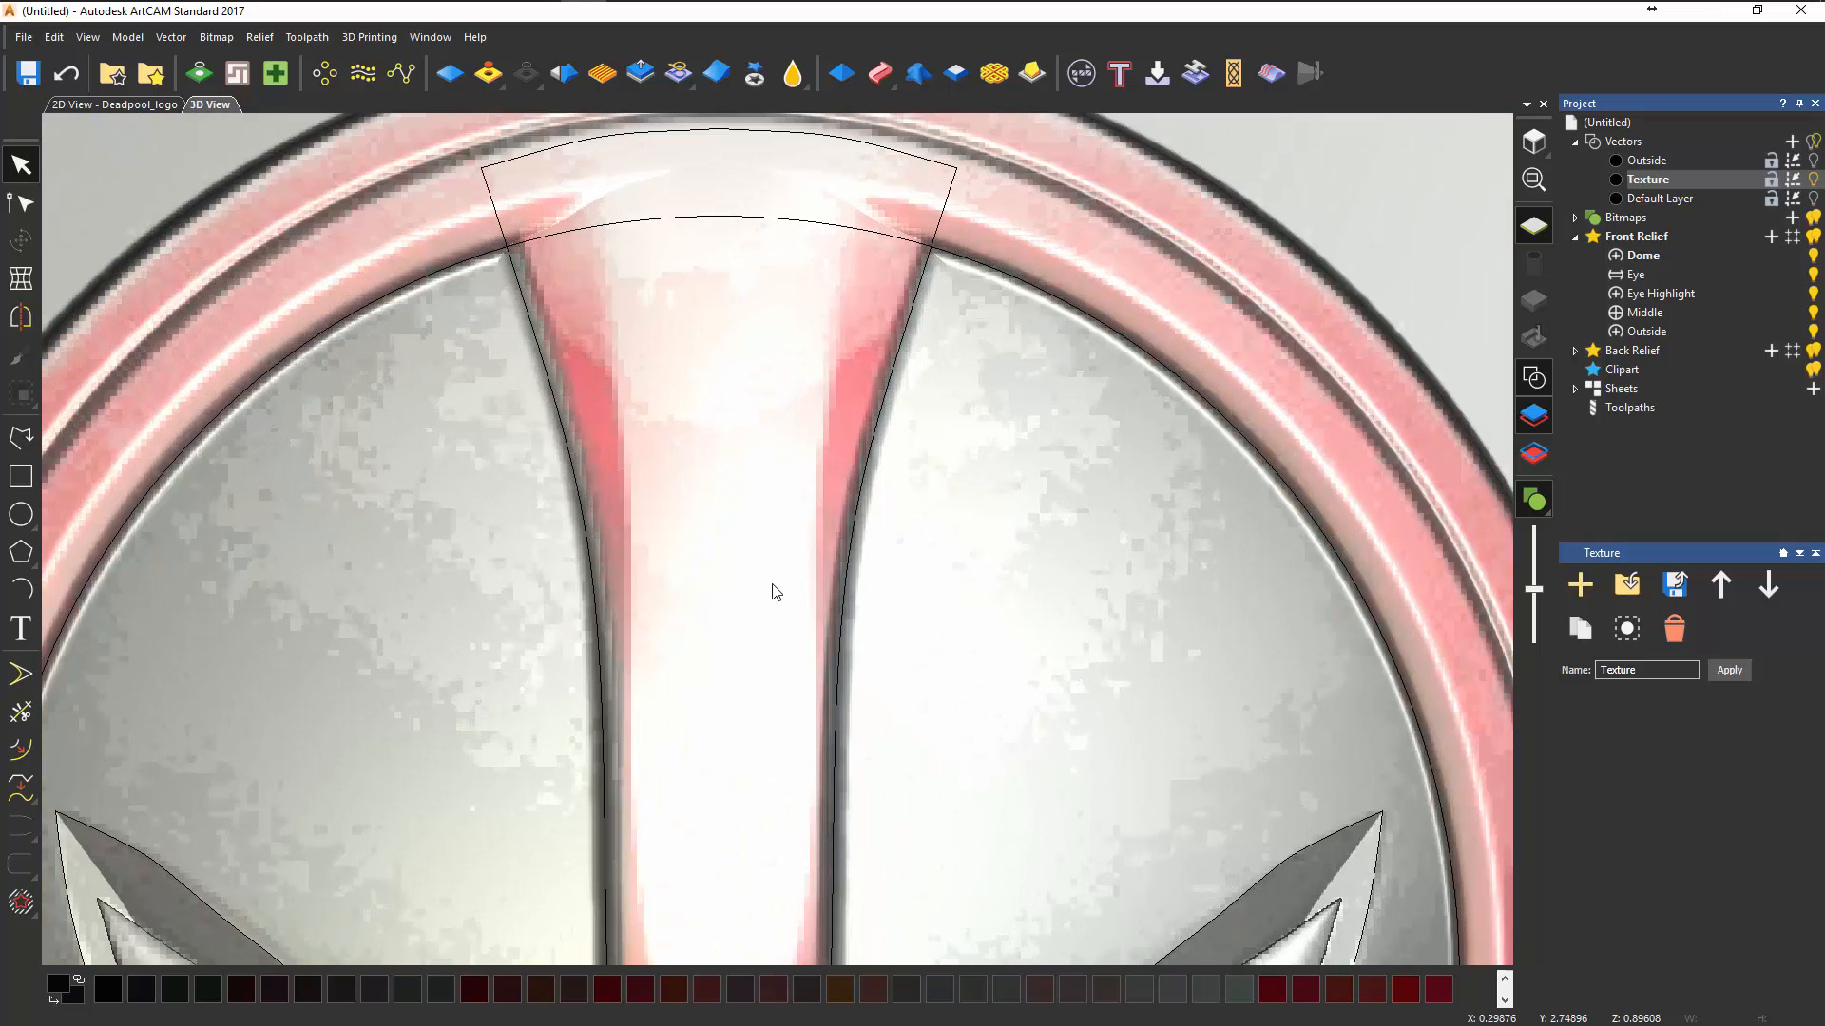
{"action": "scroll", "coordinate": [776, 592], "scroll_direction": "up", "scroll_amount": 3}
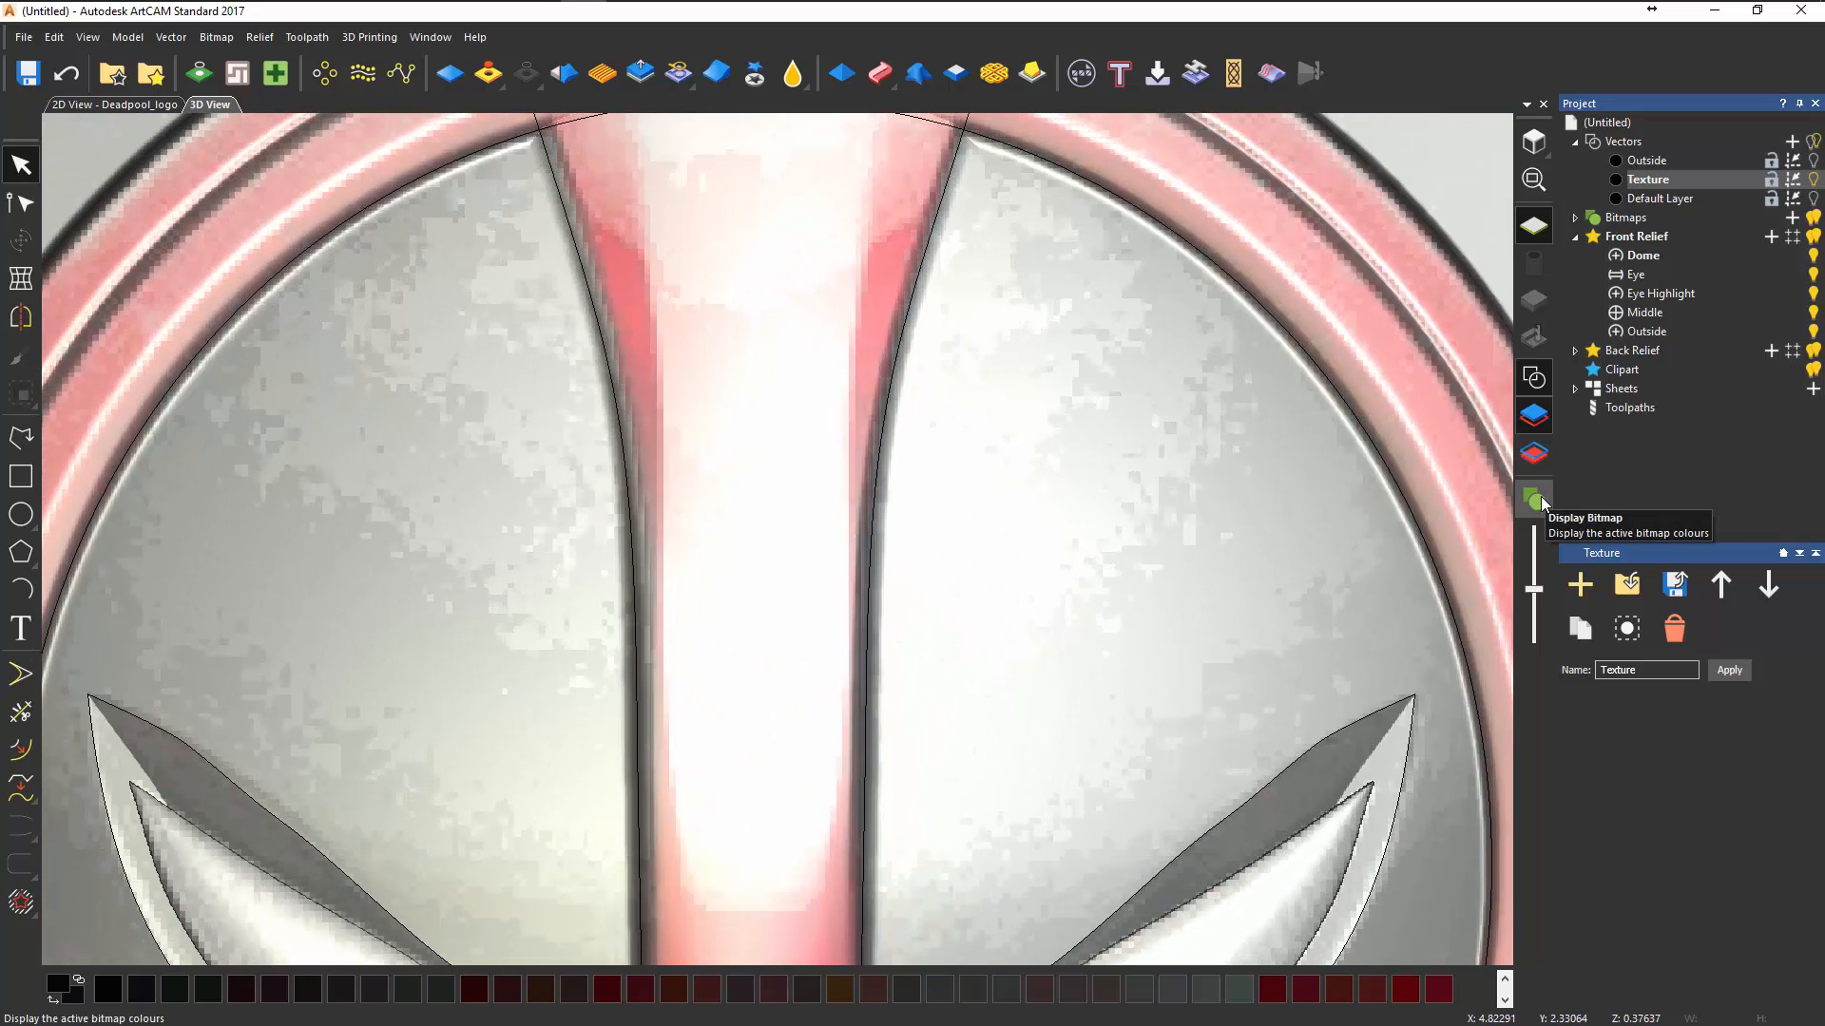
- Switch the relief display from the bitmap colours to the shaded material
{"action": "left_click", "coordinate": [1541, 504]}
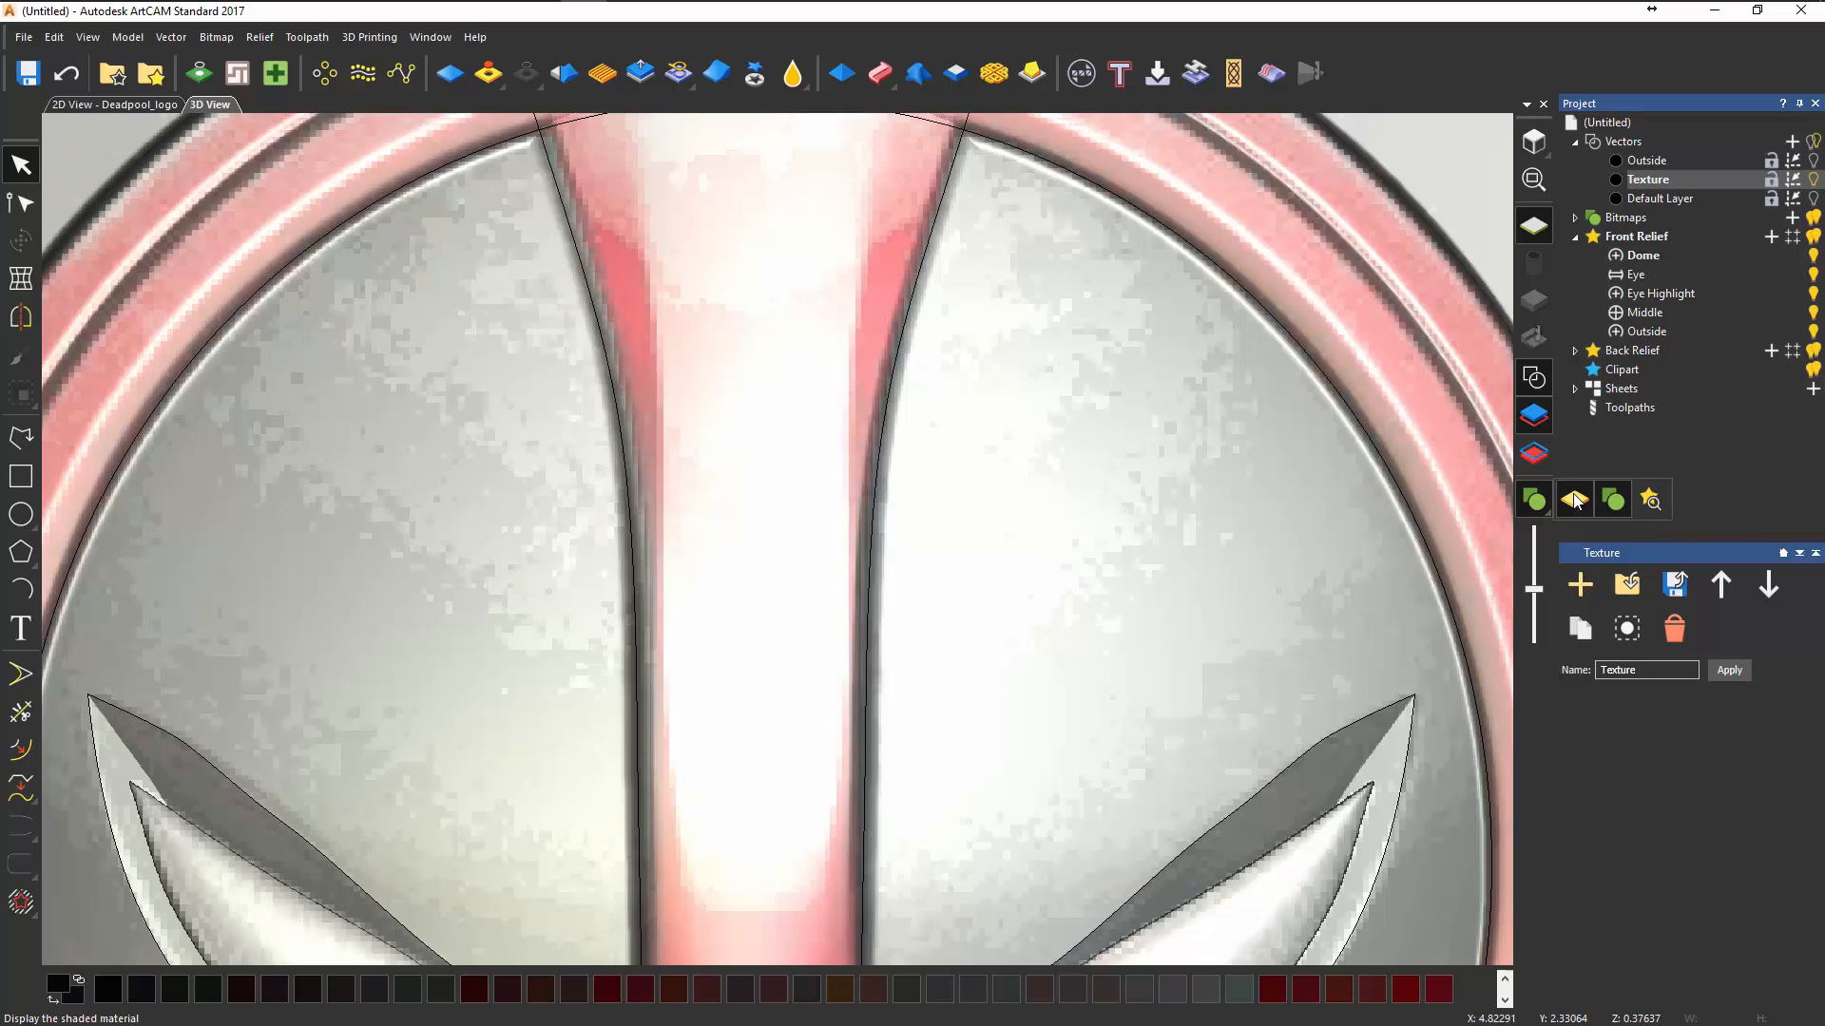
{"action": "left_click", "coordinate": [1575, 501]}
{"action": "scroll", "coordinate": [912, 442], "scroll_direction": "down", "scroll_amount": 3}
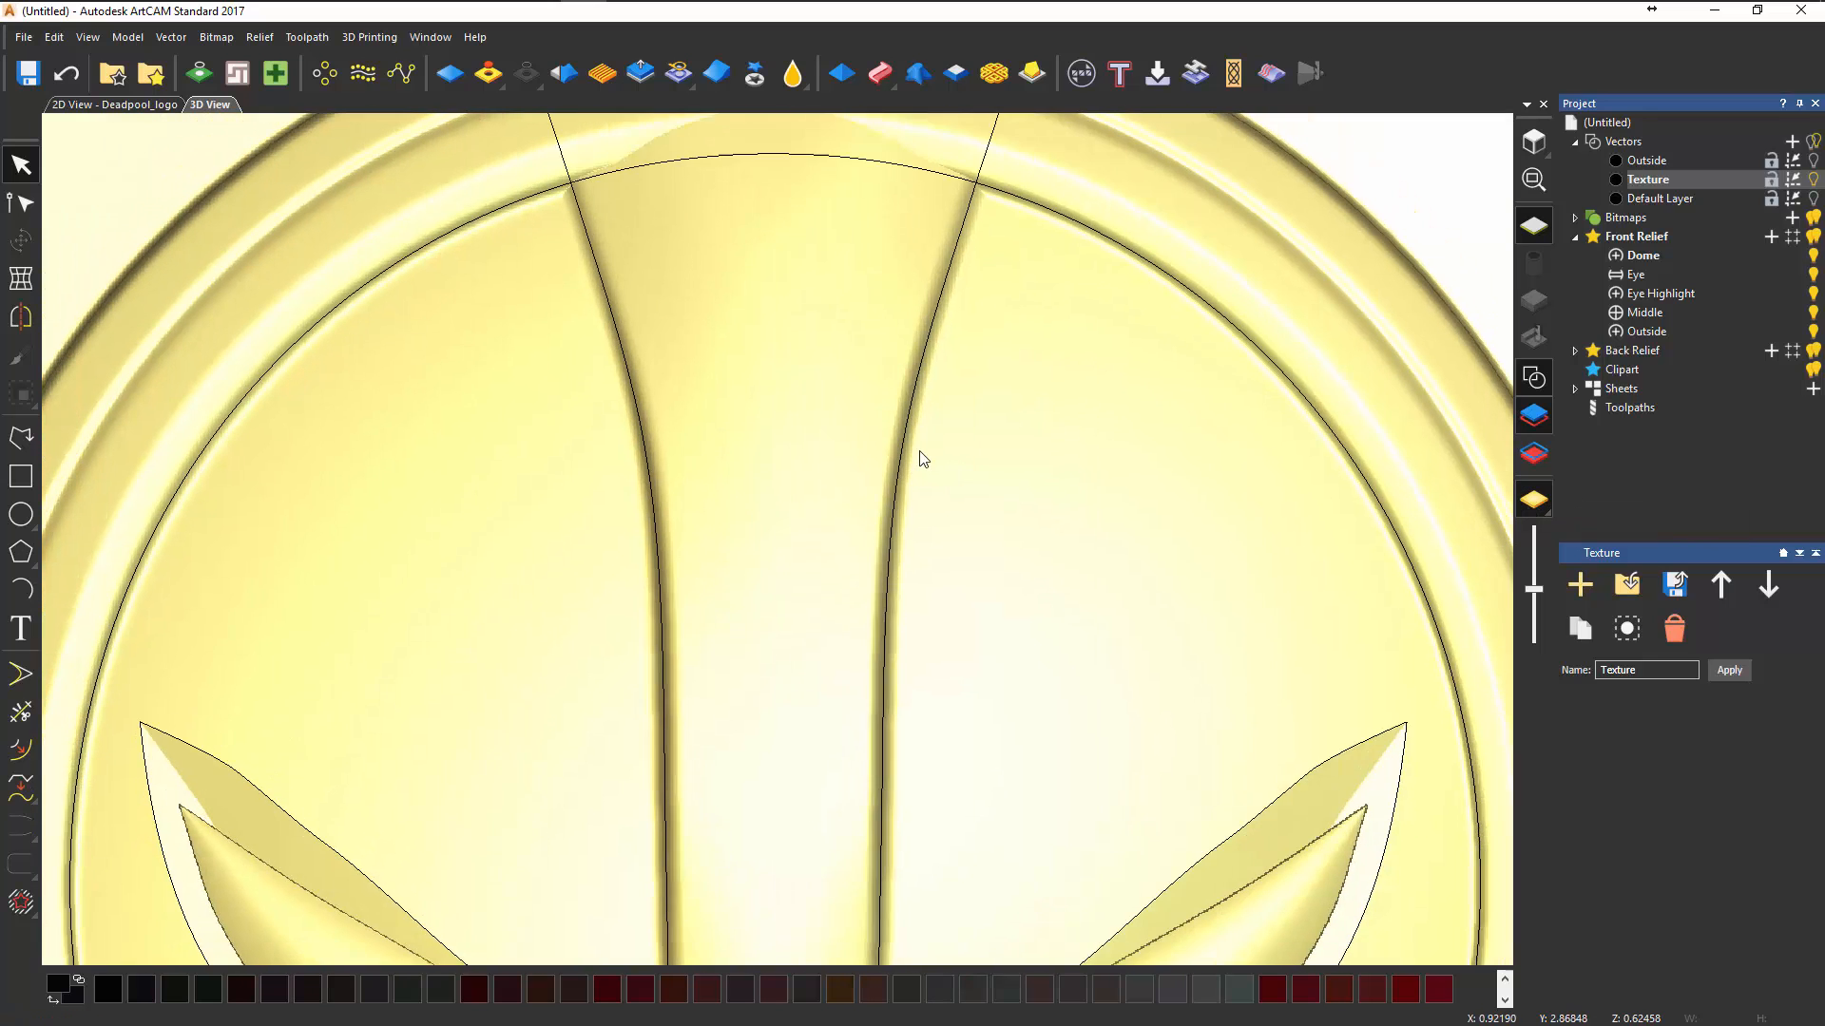
{"action": "scroll", "coordinate": [920, 463], "scroll_direction": "down", "scroll_amount": 3}
{"action": "scroll", "coordinate": [943, 494], "scroll_direction": "up", "scroll_amount": 1}
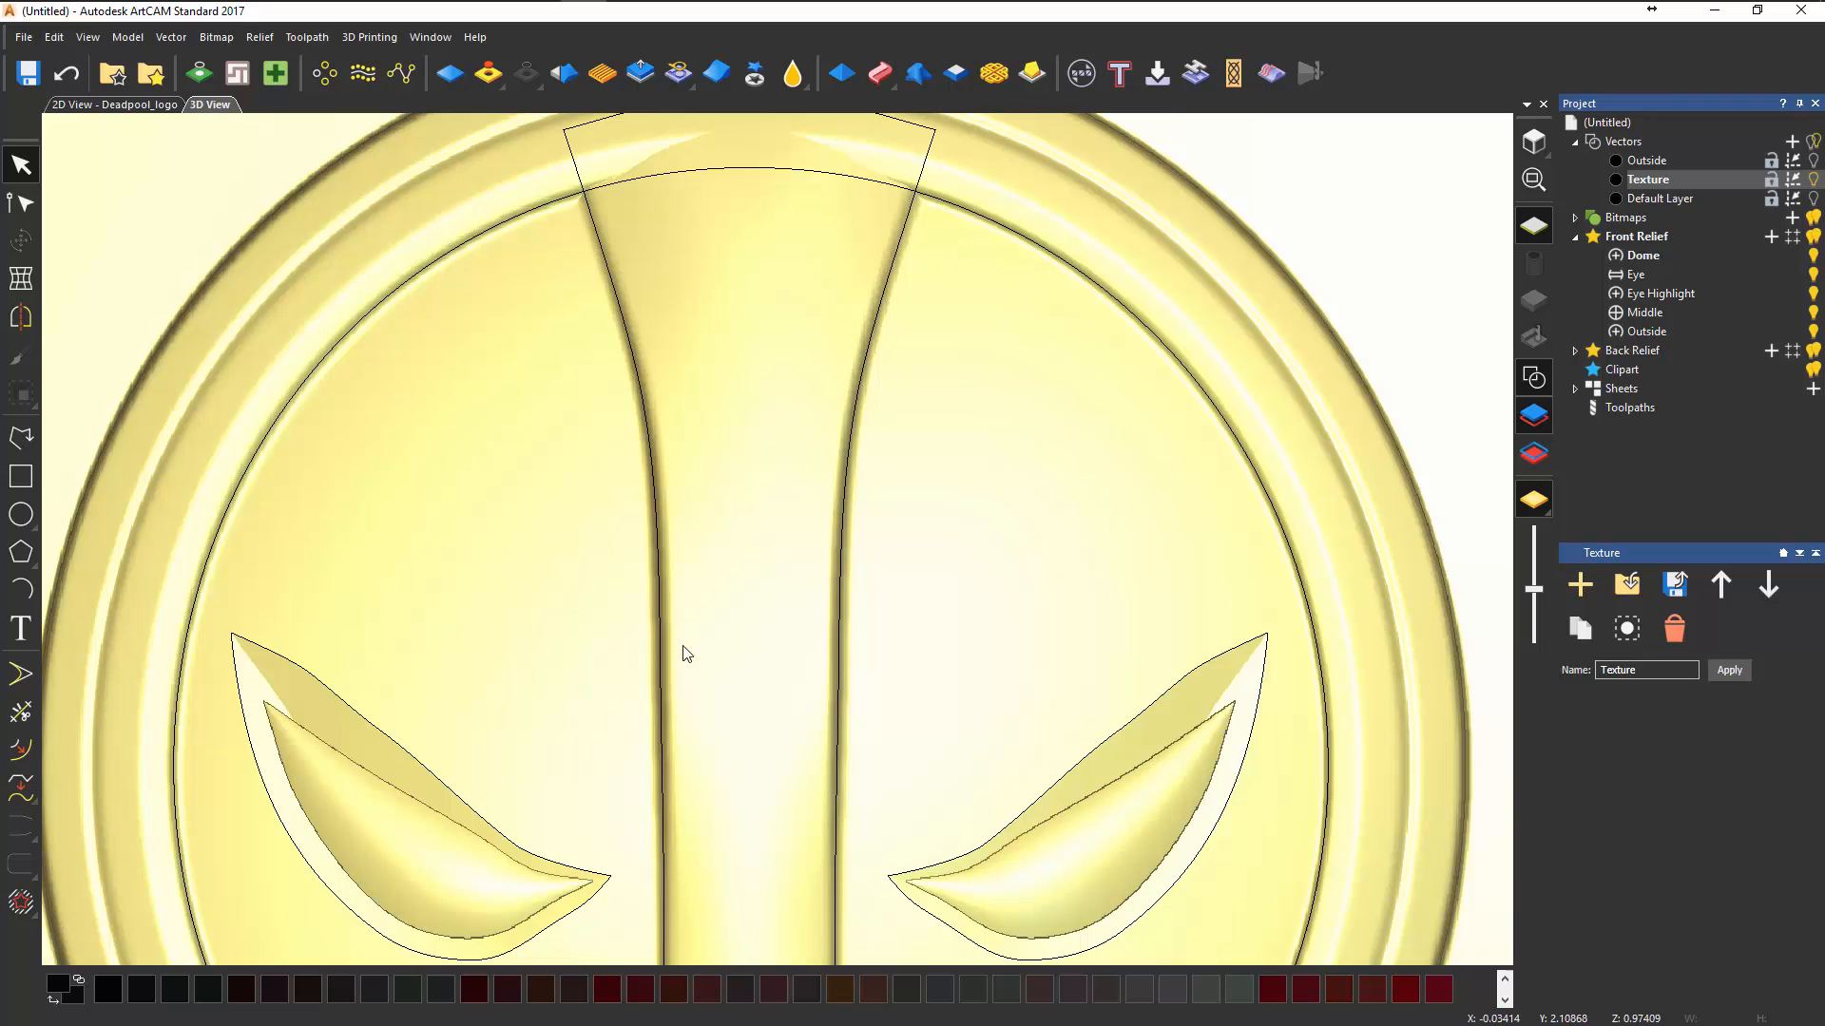
- Trim off the inner circle's arc across the upper end of the middle band and the band outline extending beyond the circle
{"action": "left_click", "coordinate": [33, 720]}
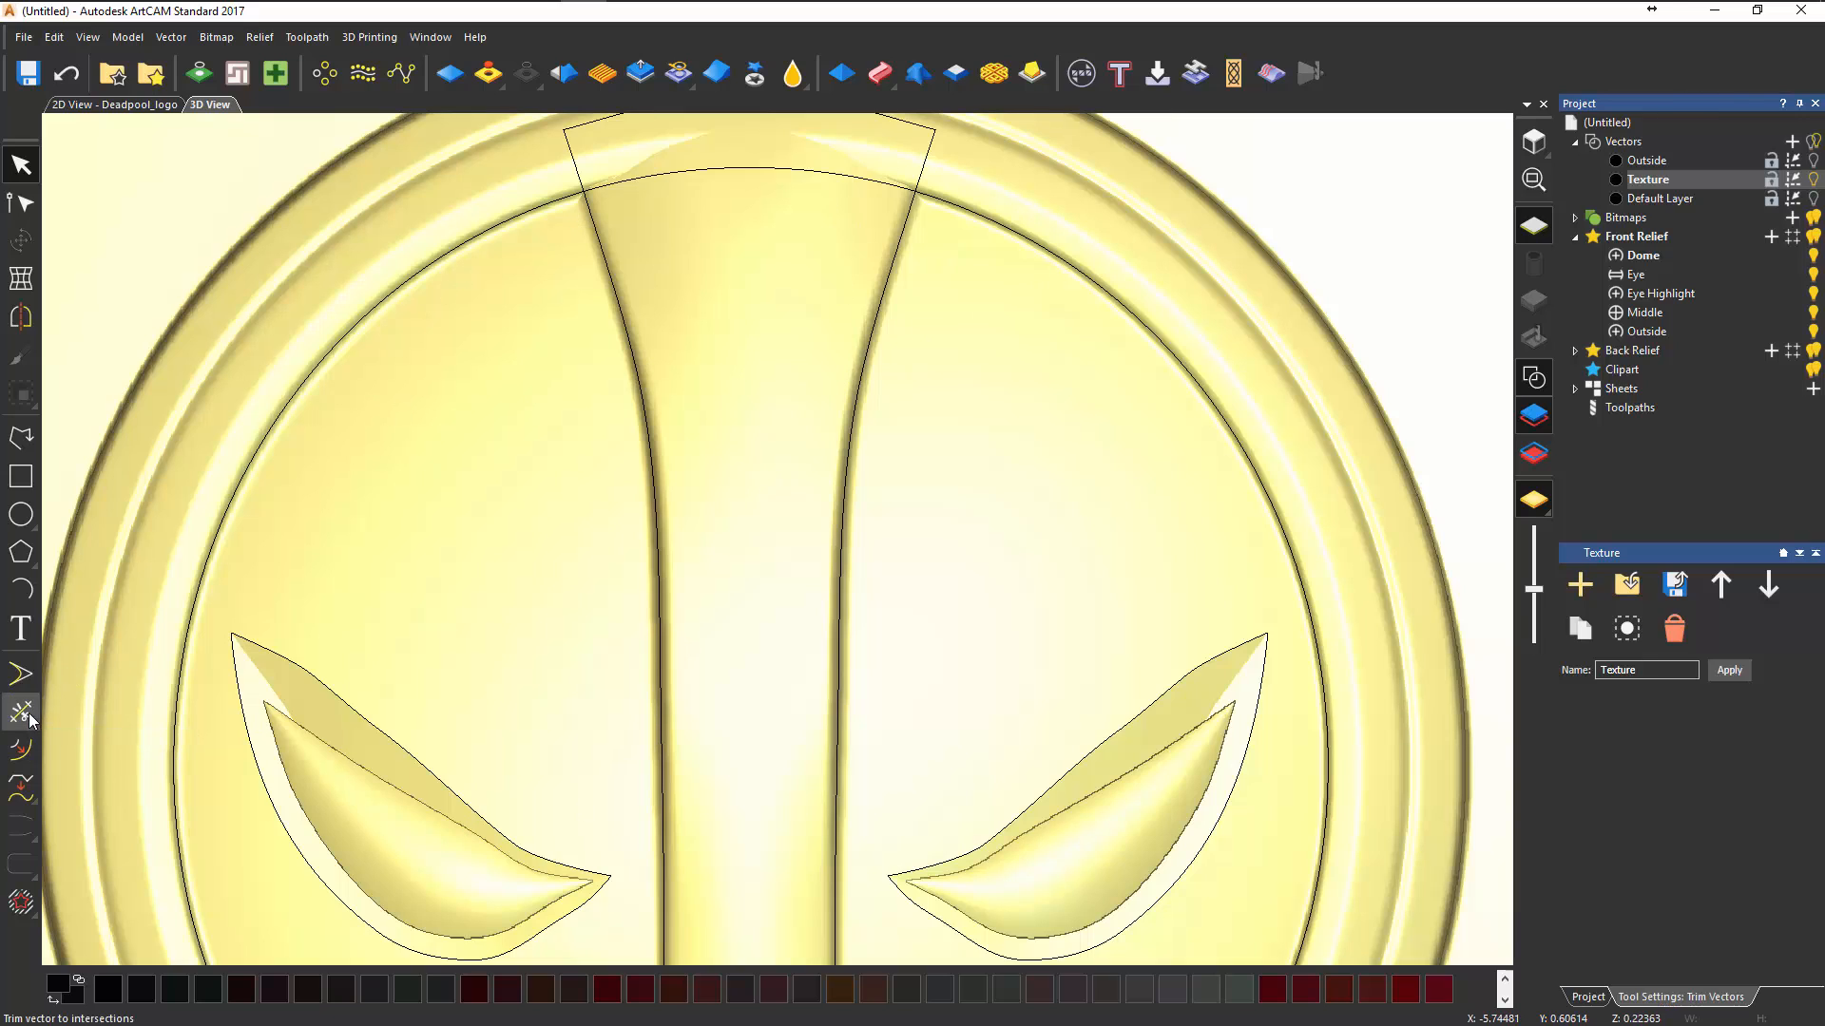
{"action": "left_click", "coordinate": [910, 193]}
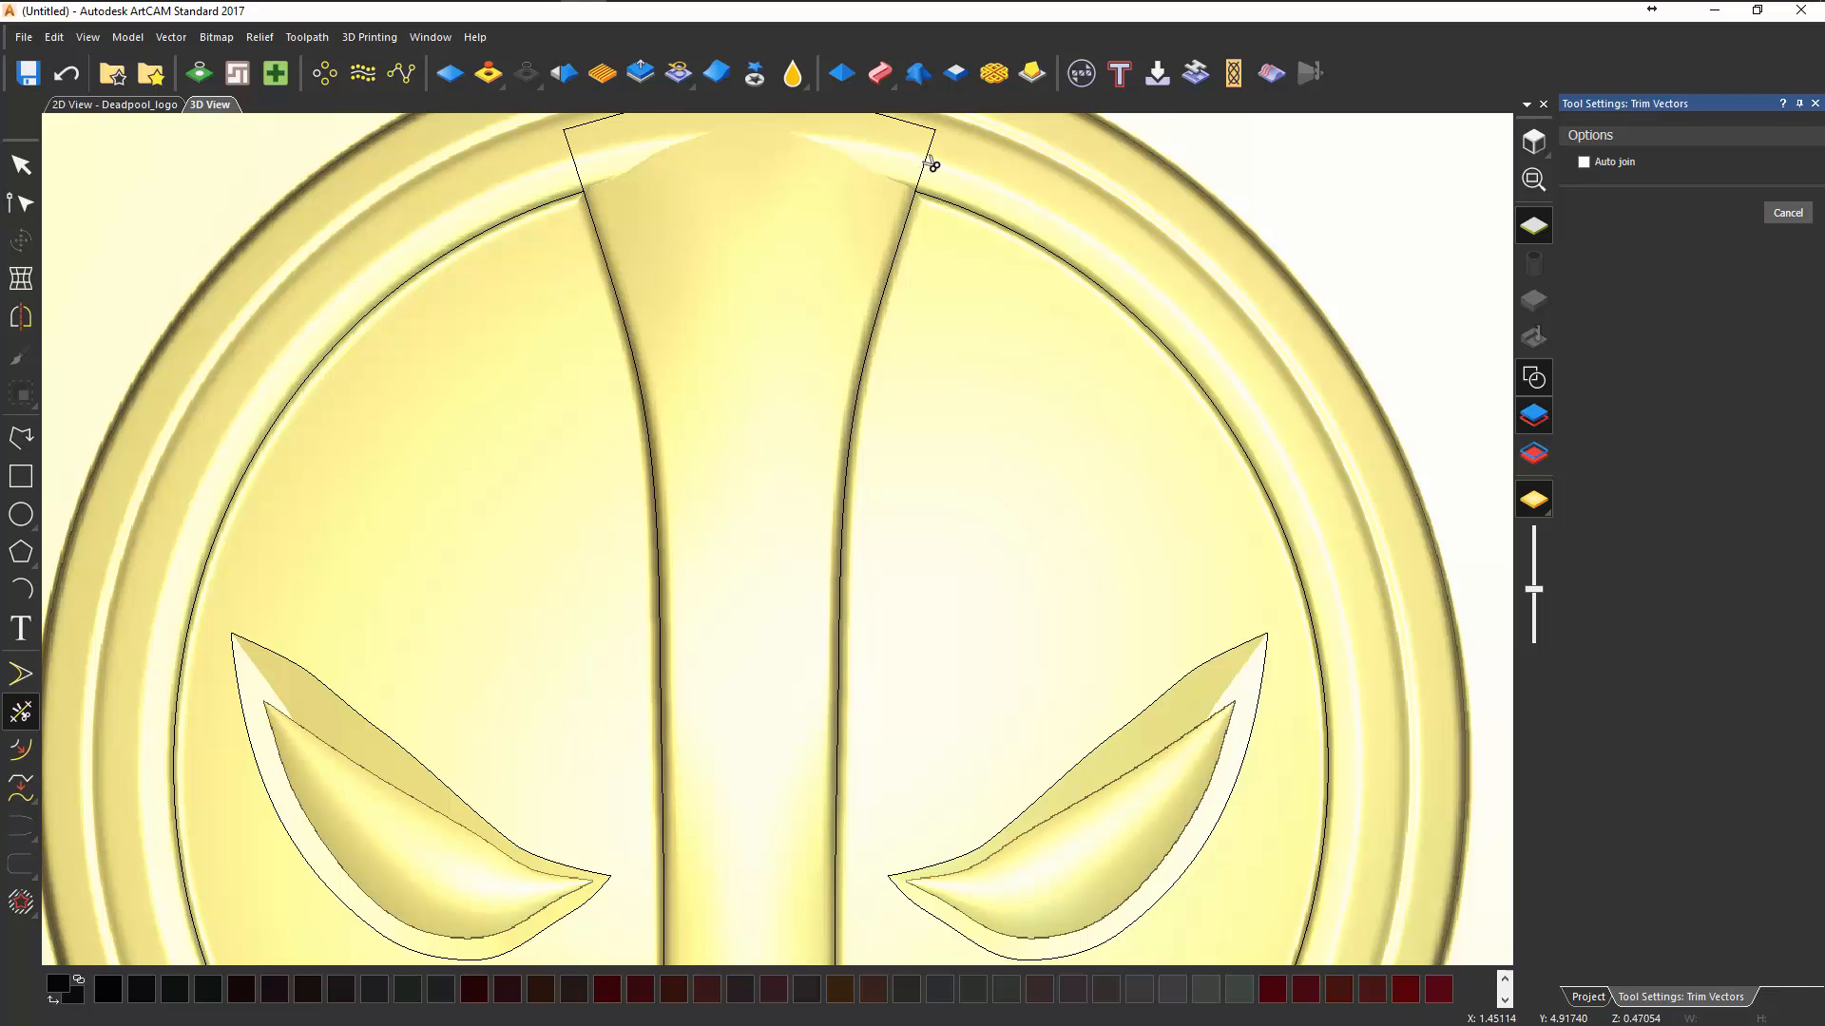
{"action": "left_click", "coordinate": [928, 161]}
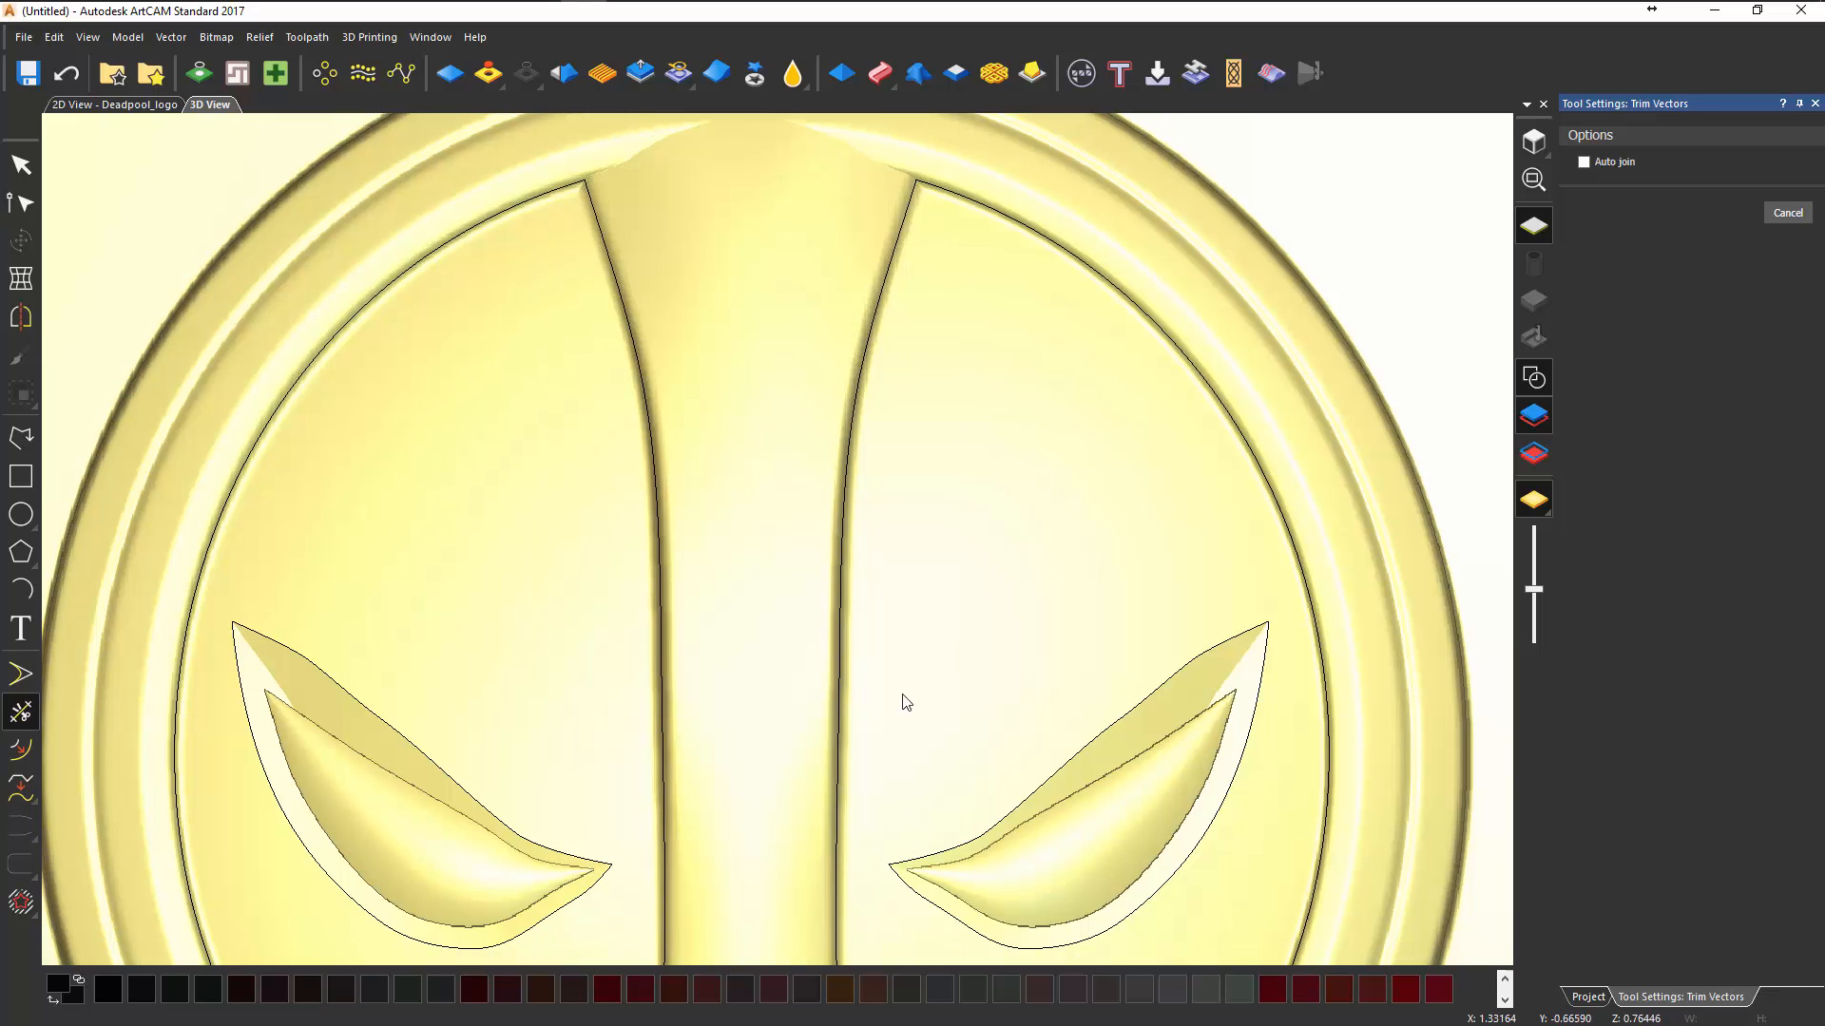
- Trim the circle arc and the overhanging band outline at the lower end of the middle band, and finish trimming
{"action": "middle_click_drag", "start_coordinate": [903, 695], "coordinate": [882, 519]}
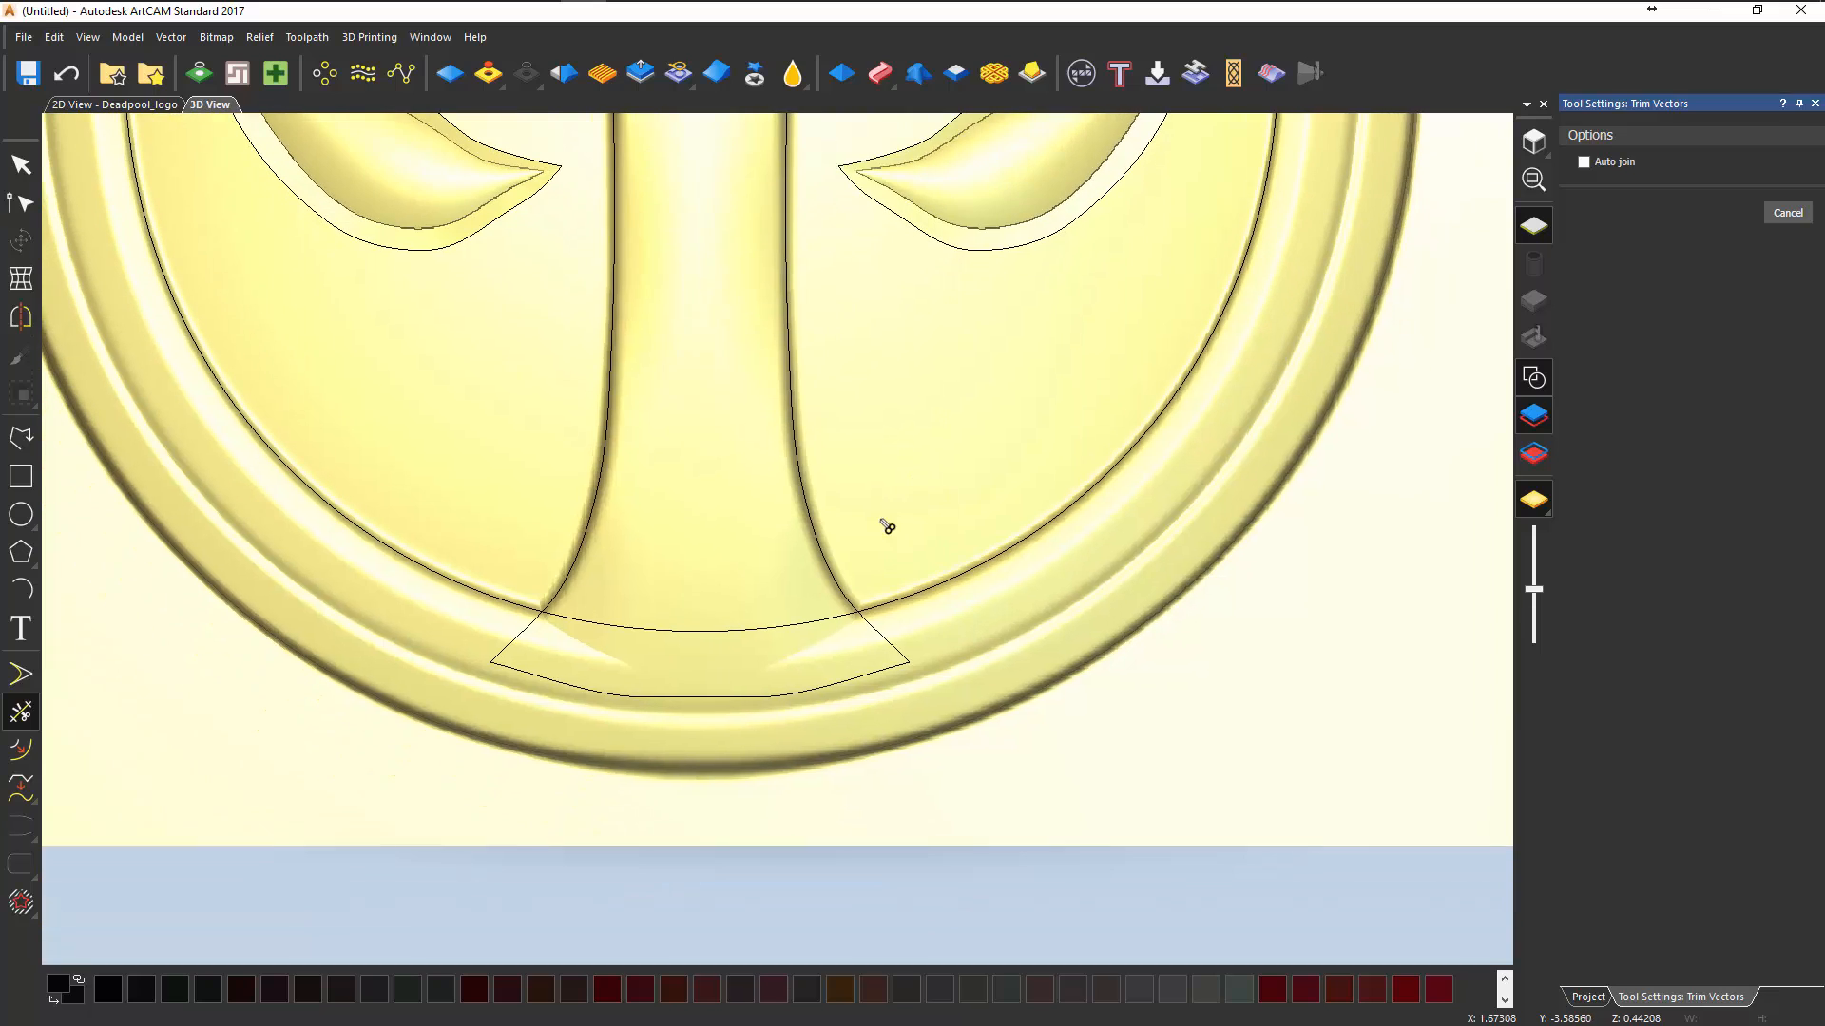
{"action": "left_click", "coordinate": [750, 631]}
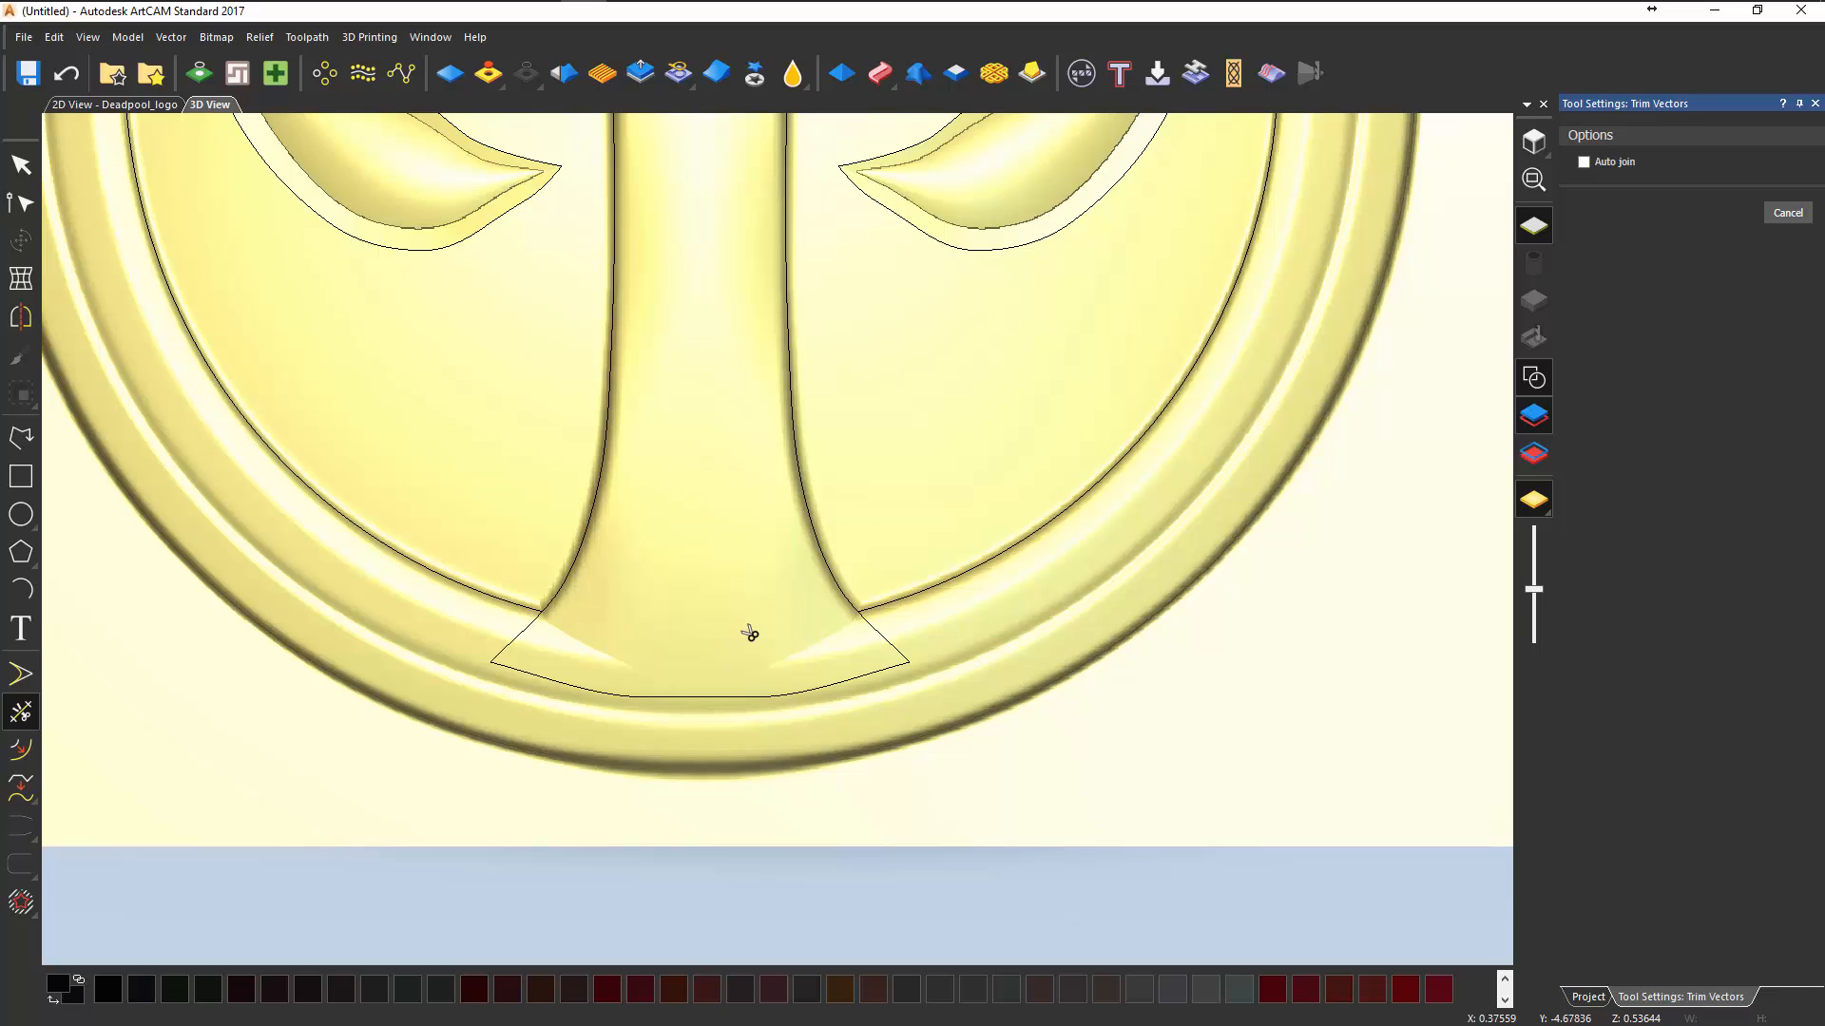
{"action": "left_click", "coordinate": [746, 698]}
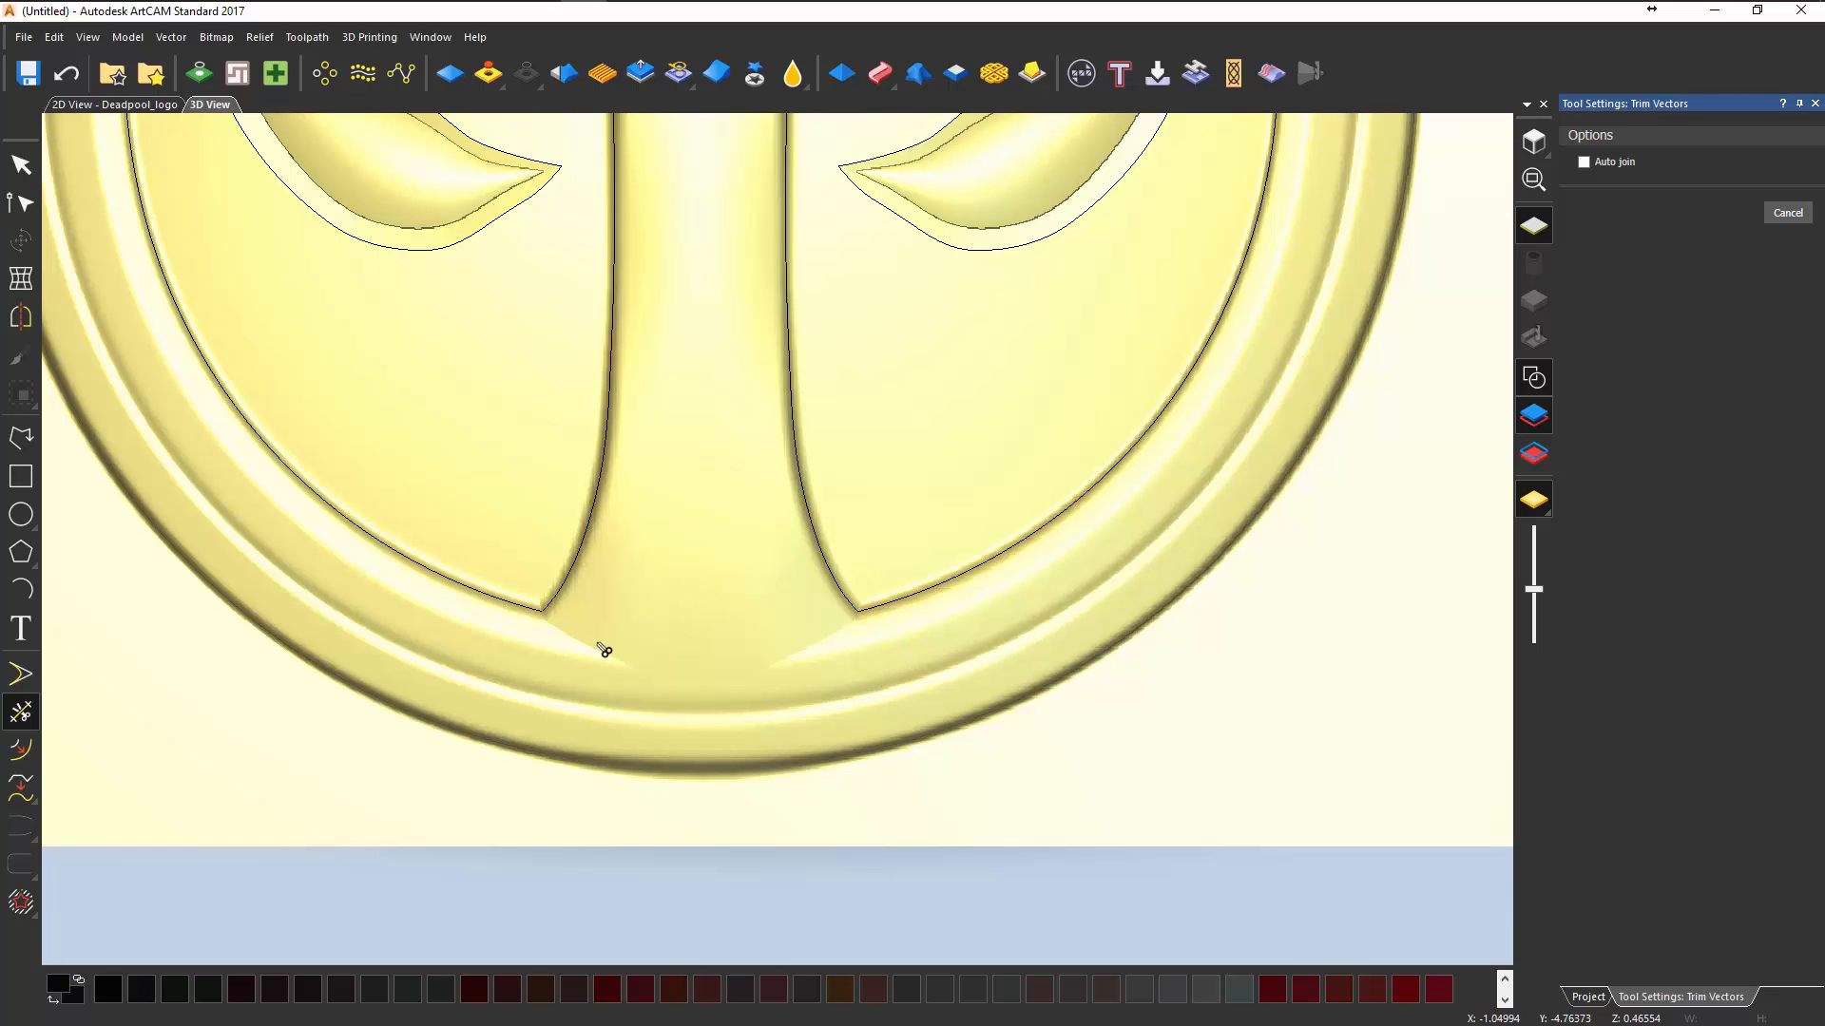
{"action": "middle_click_drag", "start_coordinate": [729, 304], "coordinate": [802, 749]}
{"action": "middle_click_drag", "start_coordinate": [829, 378], "coordinate": [827, 827]}
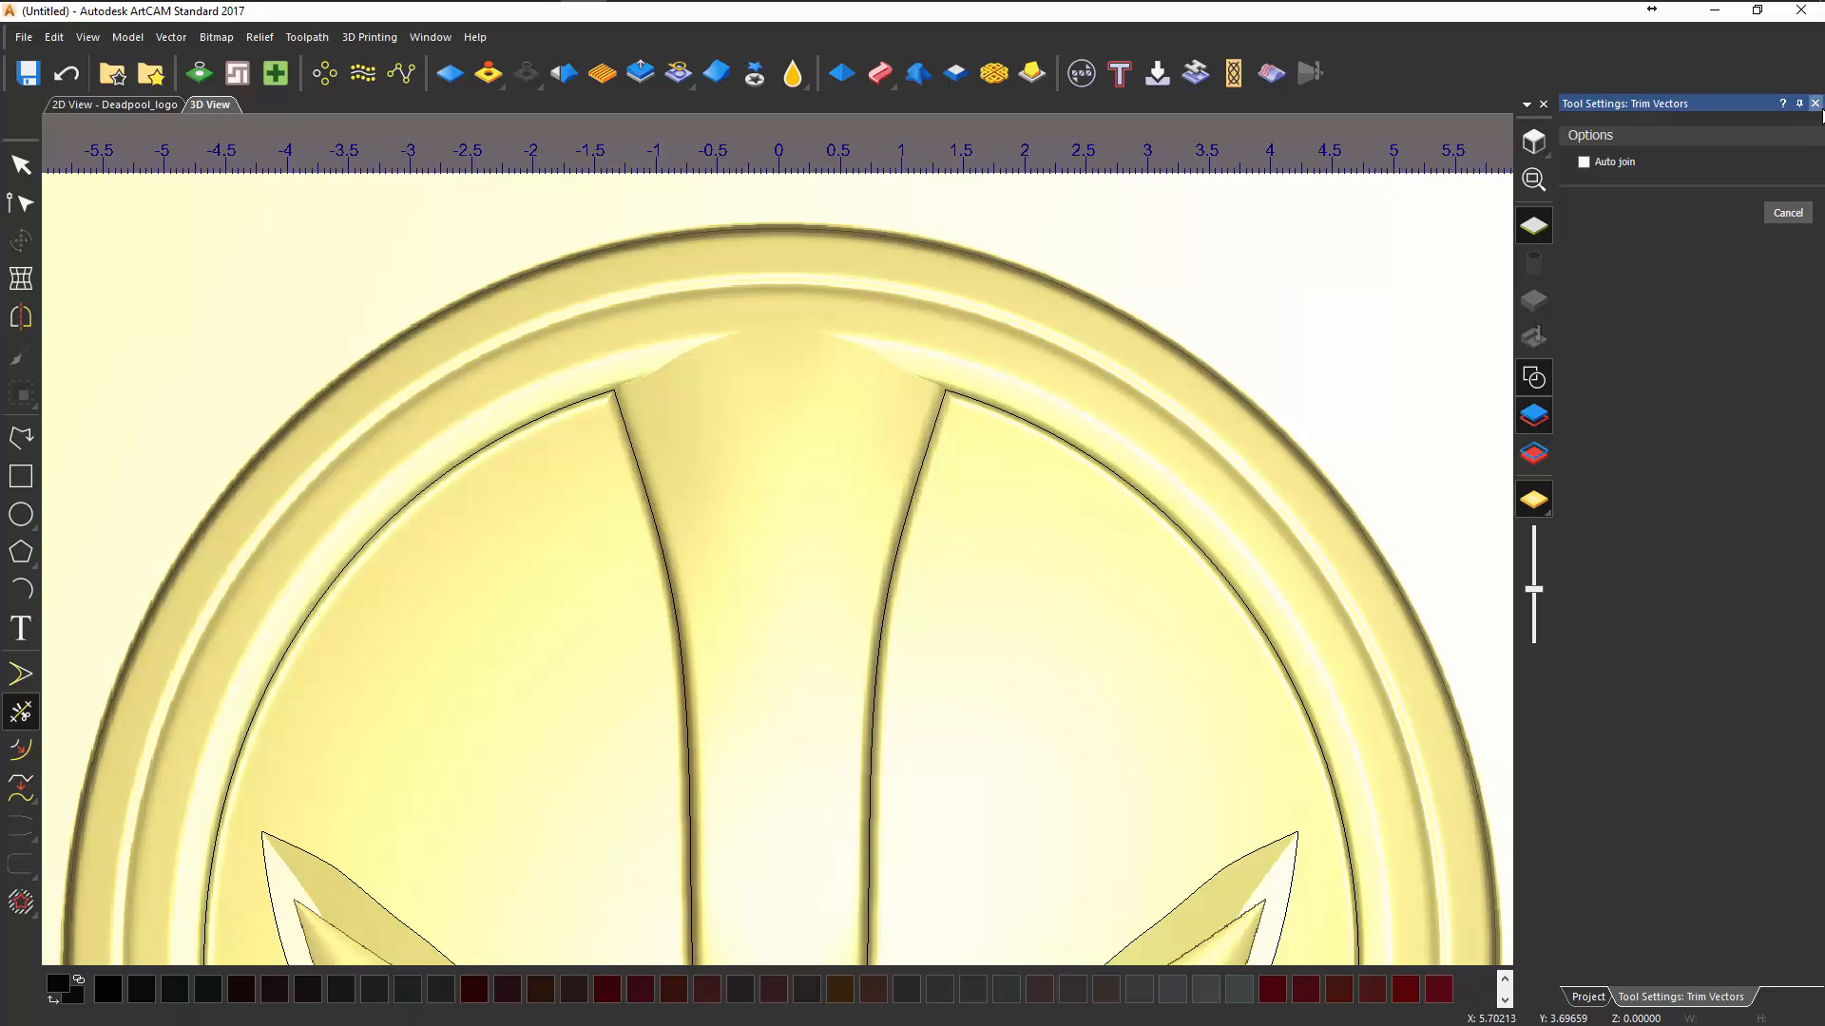
{"action": "left_click", "coordinate": [1814, 103]}
- Join the right mask half's arc and band edge at their coincident nodes into one vector, with a tolerance of 0.01 inches
{"action": "left_click", "coordinate": [1009, 435]}
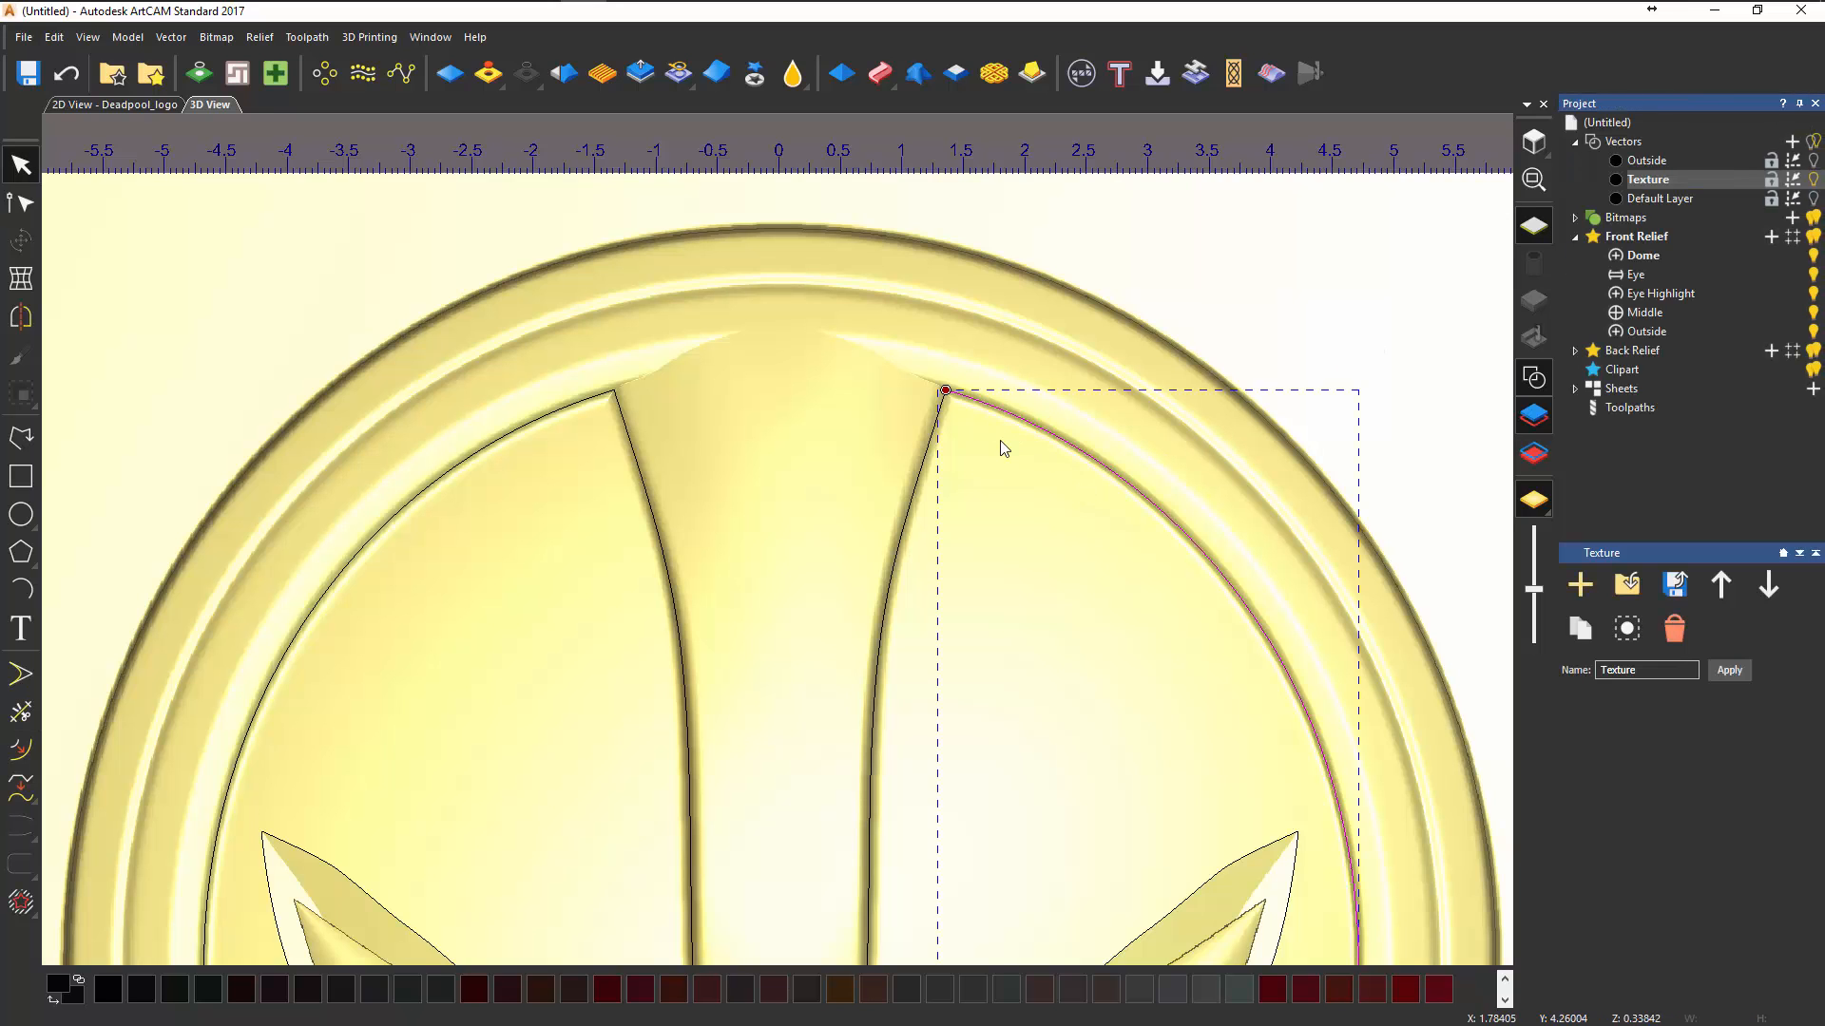
{"action": "scroll", "coordinate": [1000, 447], "scroll_direction": "down", "scroll_amount": 2}
{"action": "middle_click_drag", "start_coordinate": [1011, 668], "coordinate": [1148, 629]}
{"action": "left_click_drag", "start_coordinate": [998, 461], "coordinate": [967, 492]}
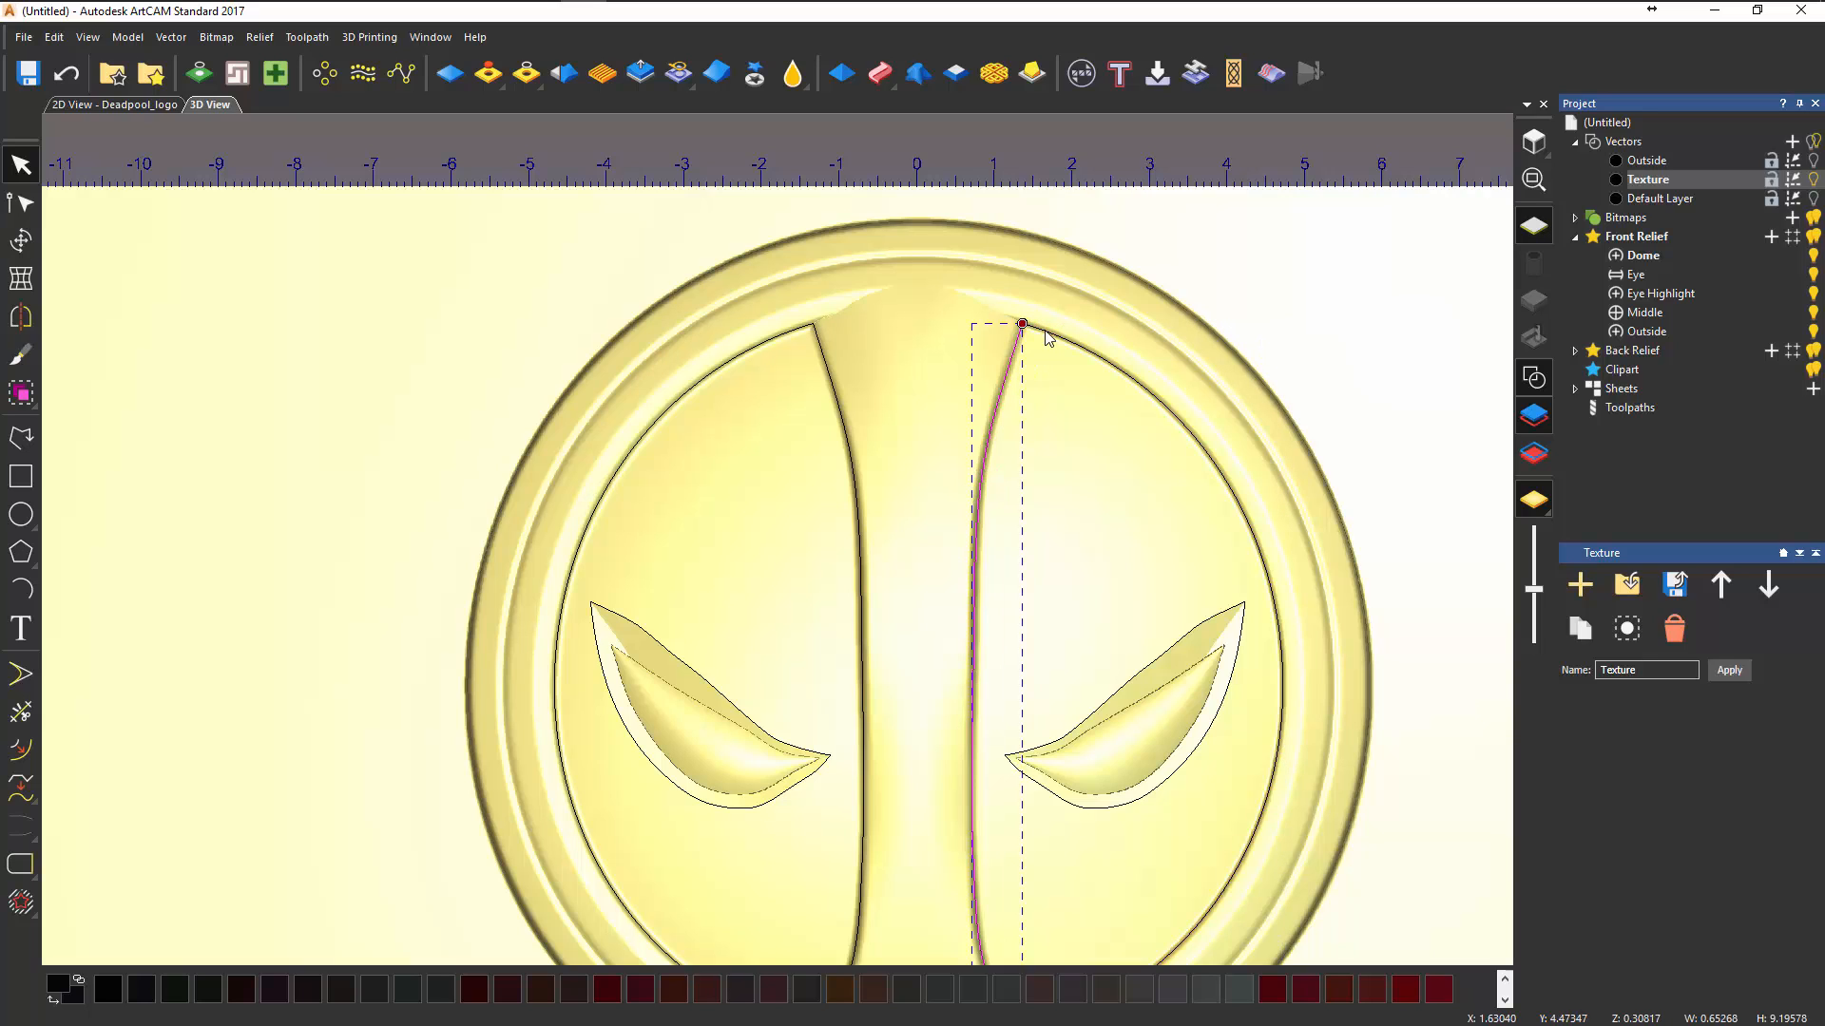
{"action": "middle_click_drag", "start_coordinate": [1075, 749], "coordinate": [1033, 618]}
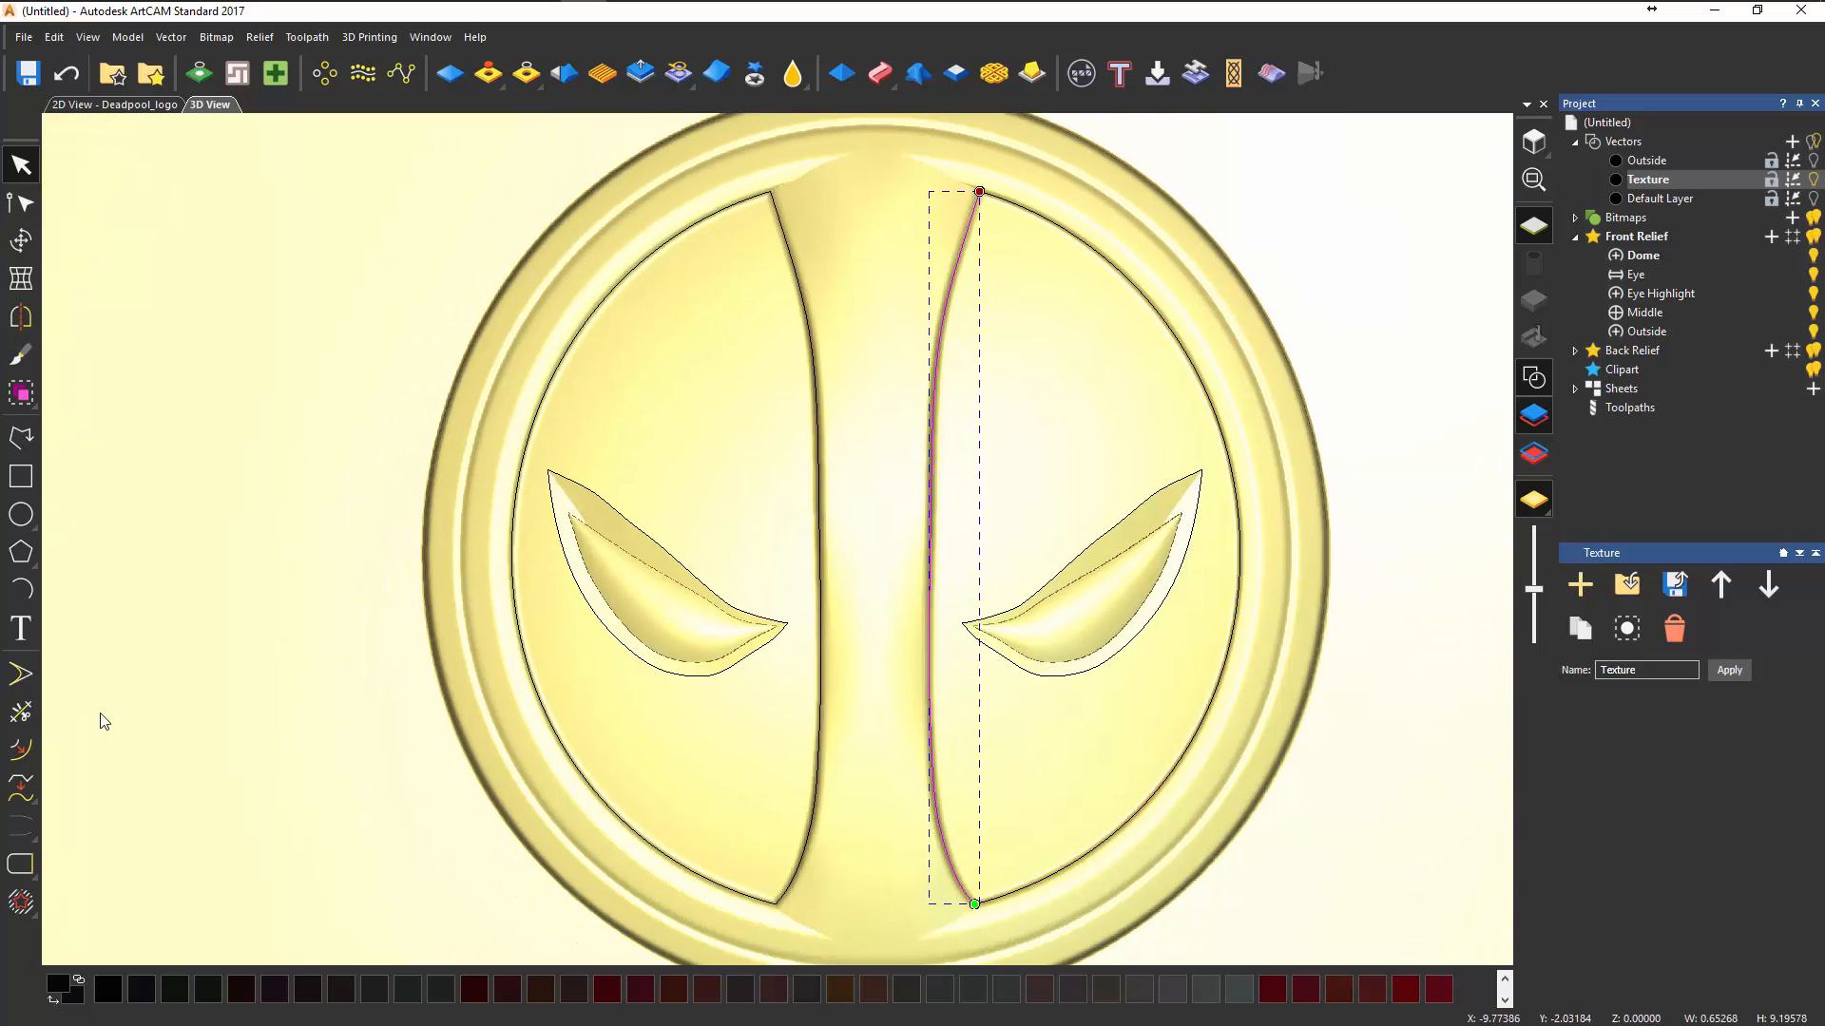
{"action": "left_click", "coordinate": [1027, 172]}
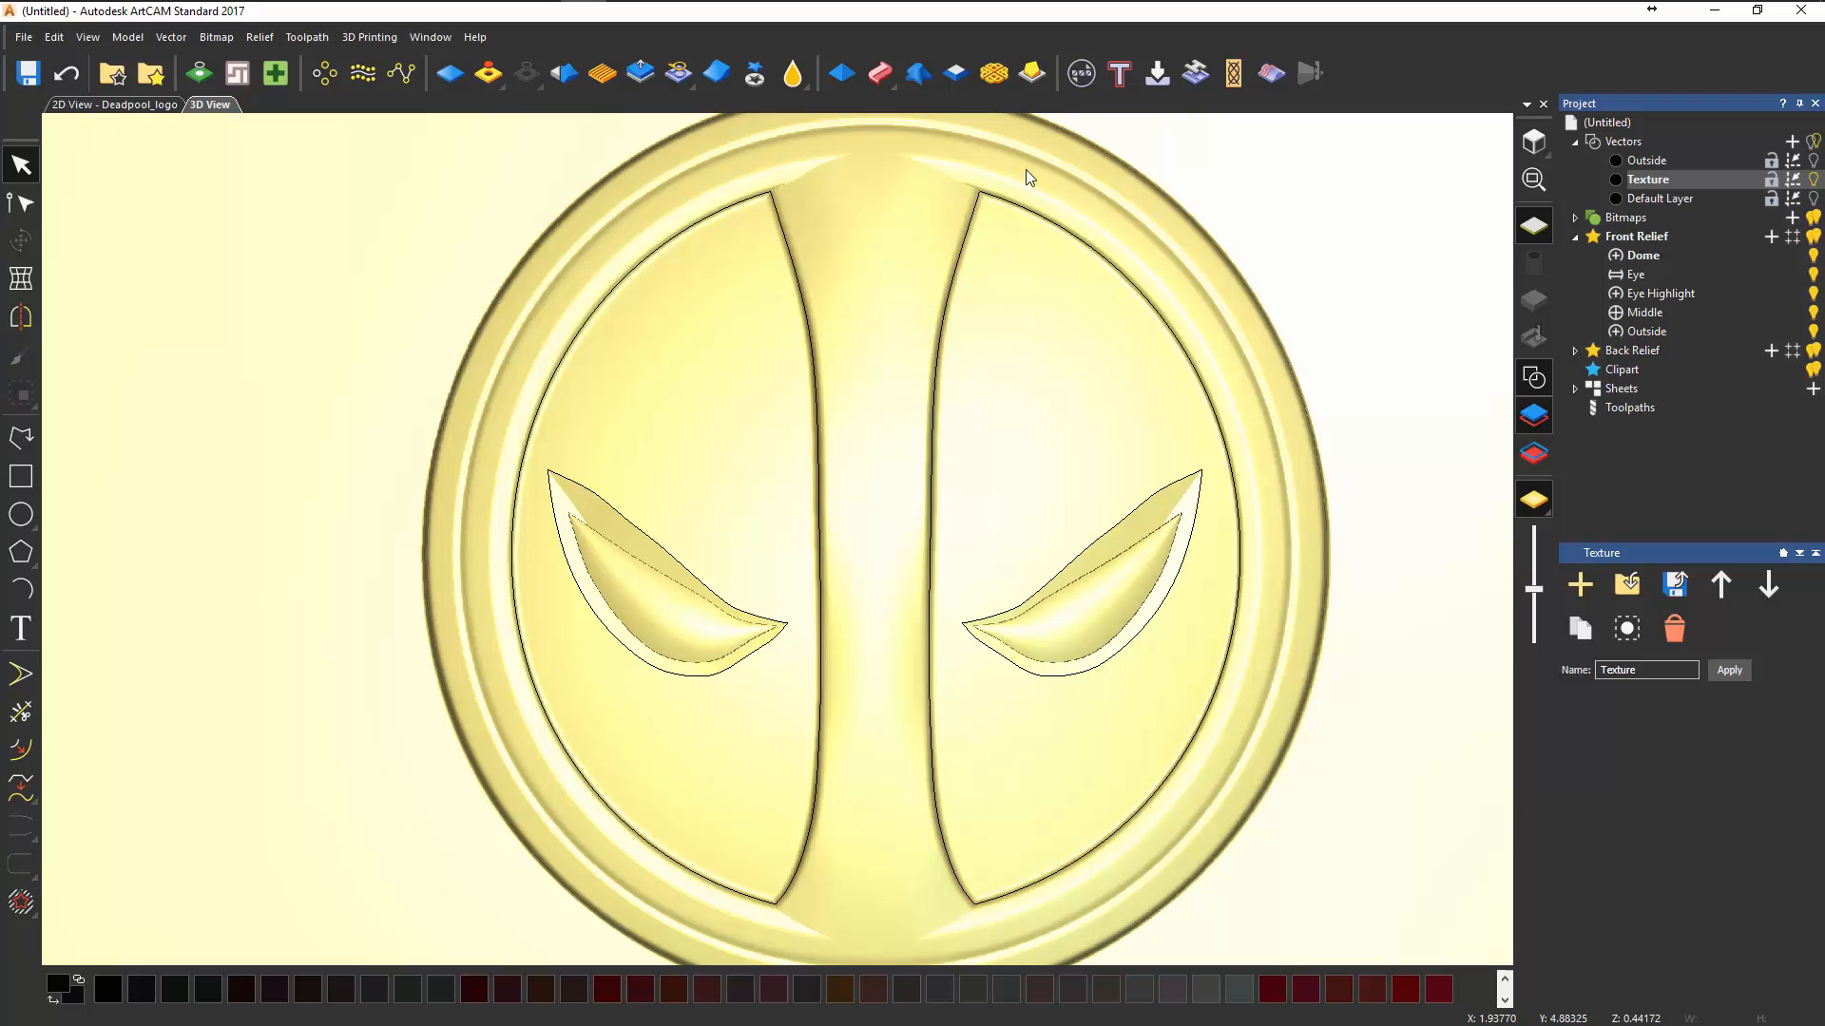
{"action": "left_click_drag", "start_coordinate": [1046, 190], "coordinate": [945, 283]}
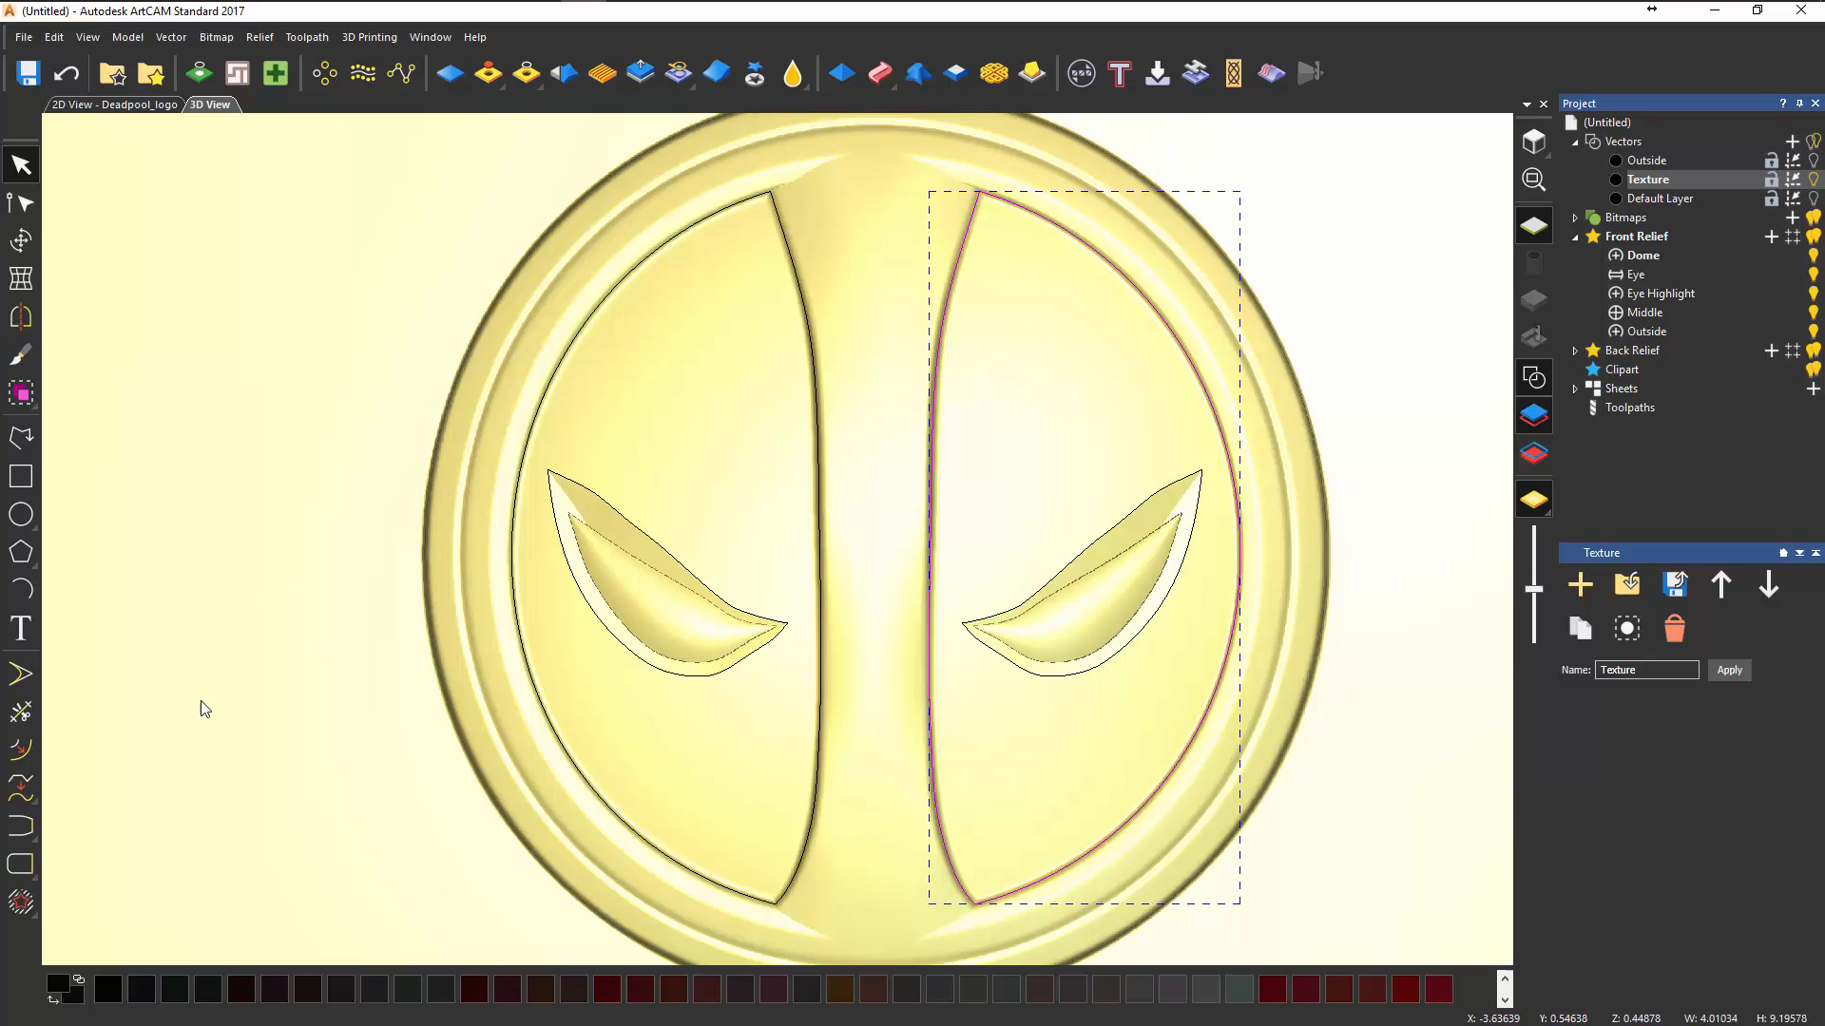
{"action": "left_click", "coordinate": [38, 842]}
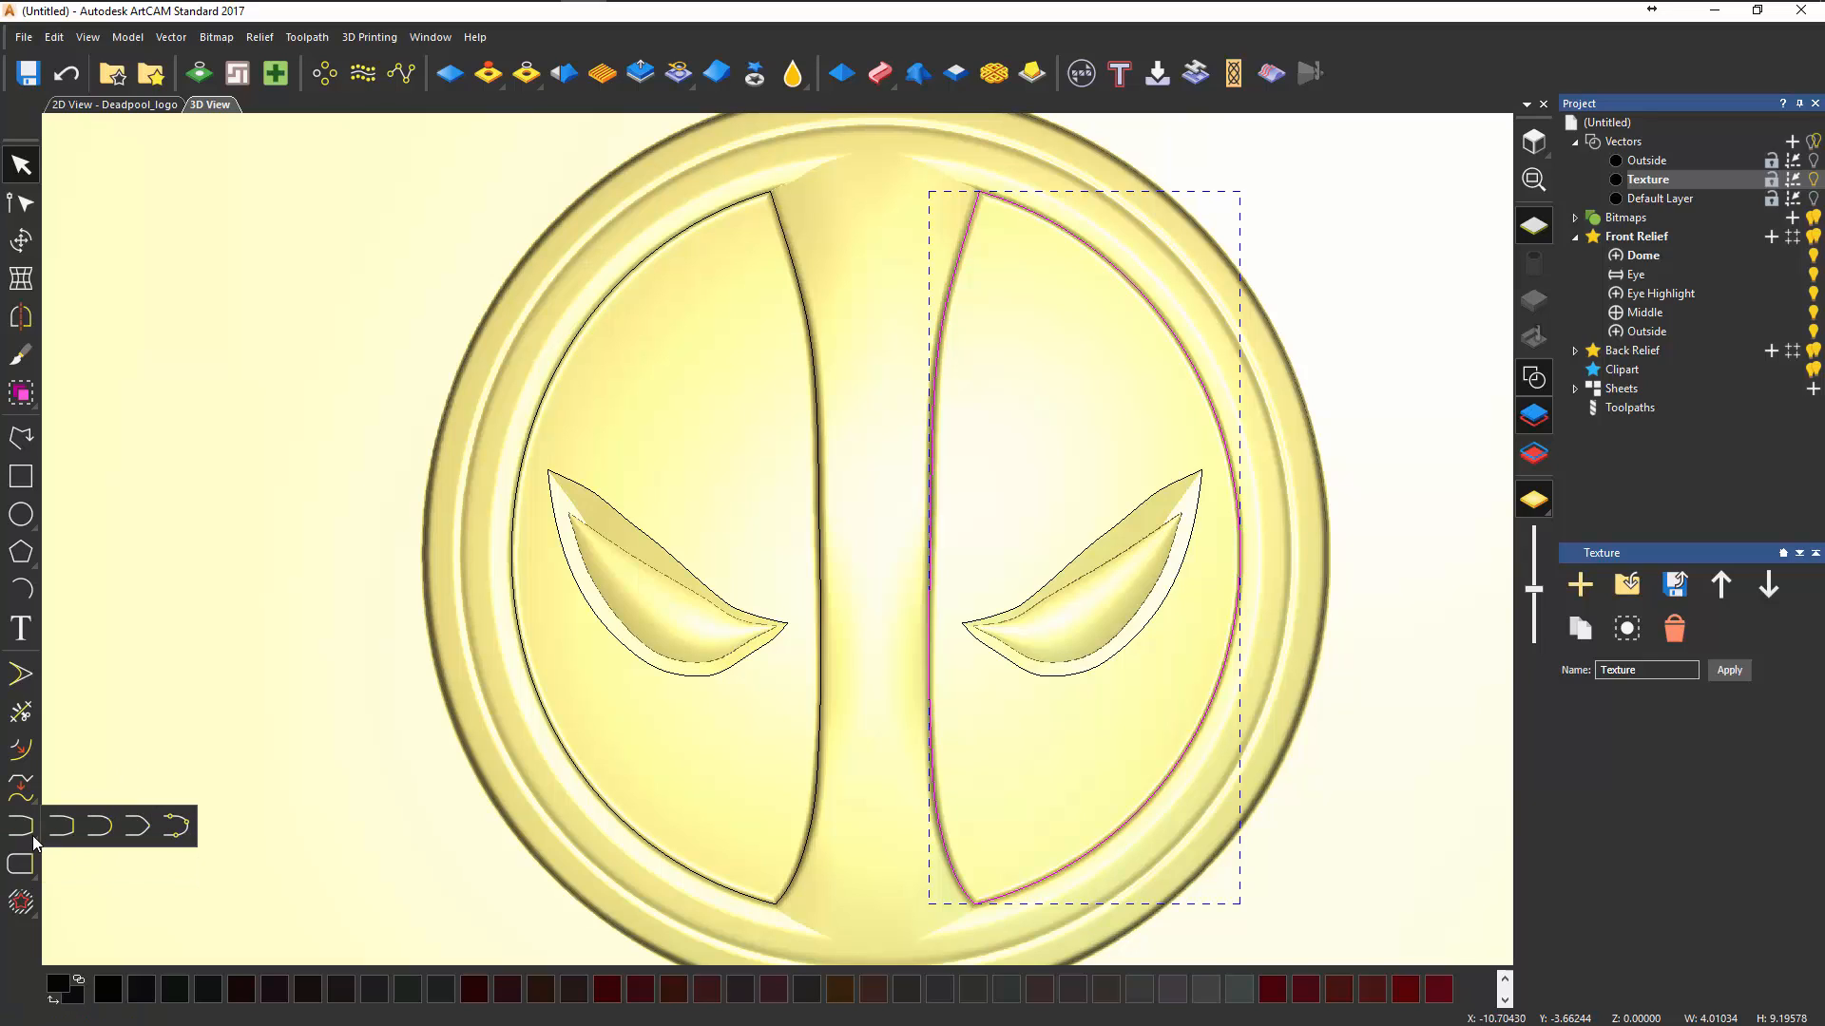
{"action": "left_click", "coordinate": [184, 824]}
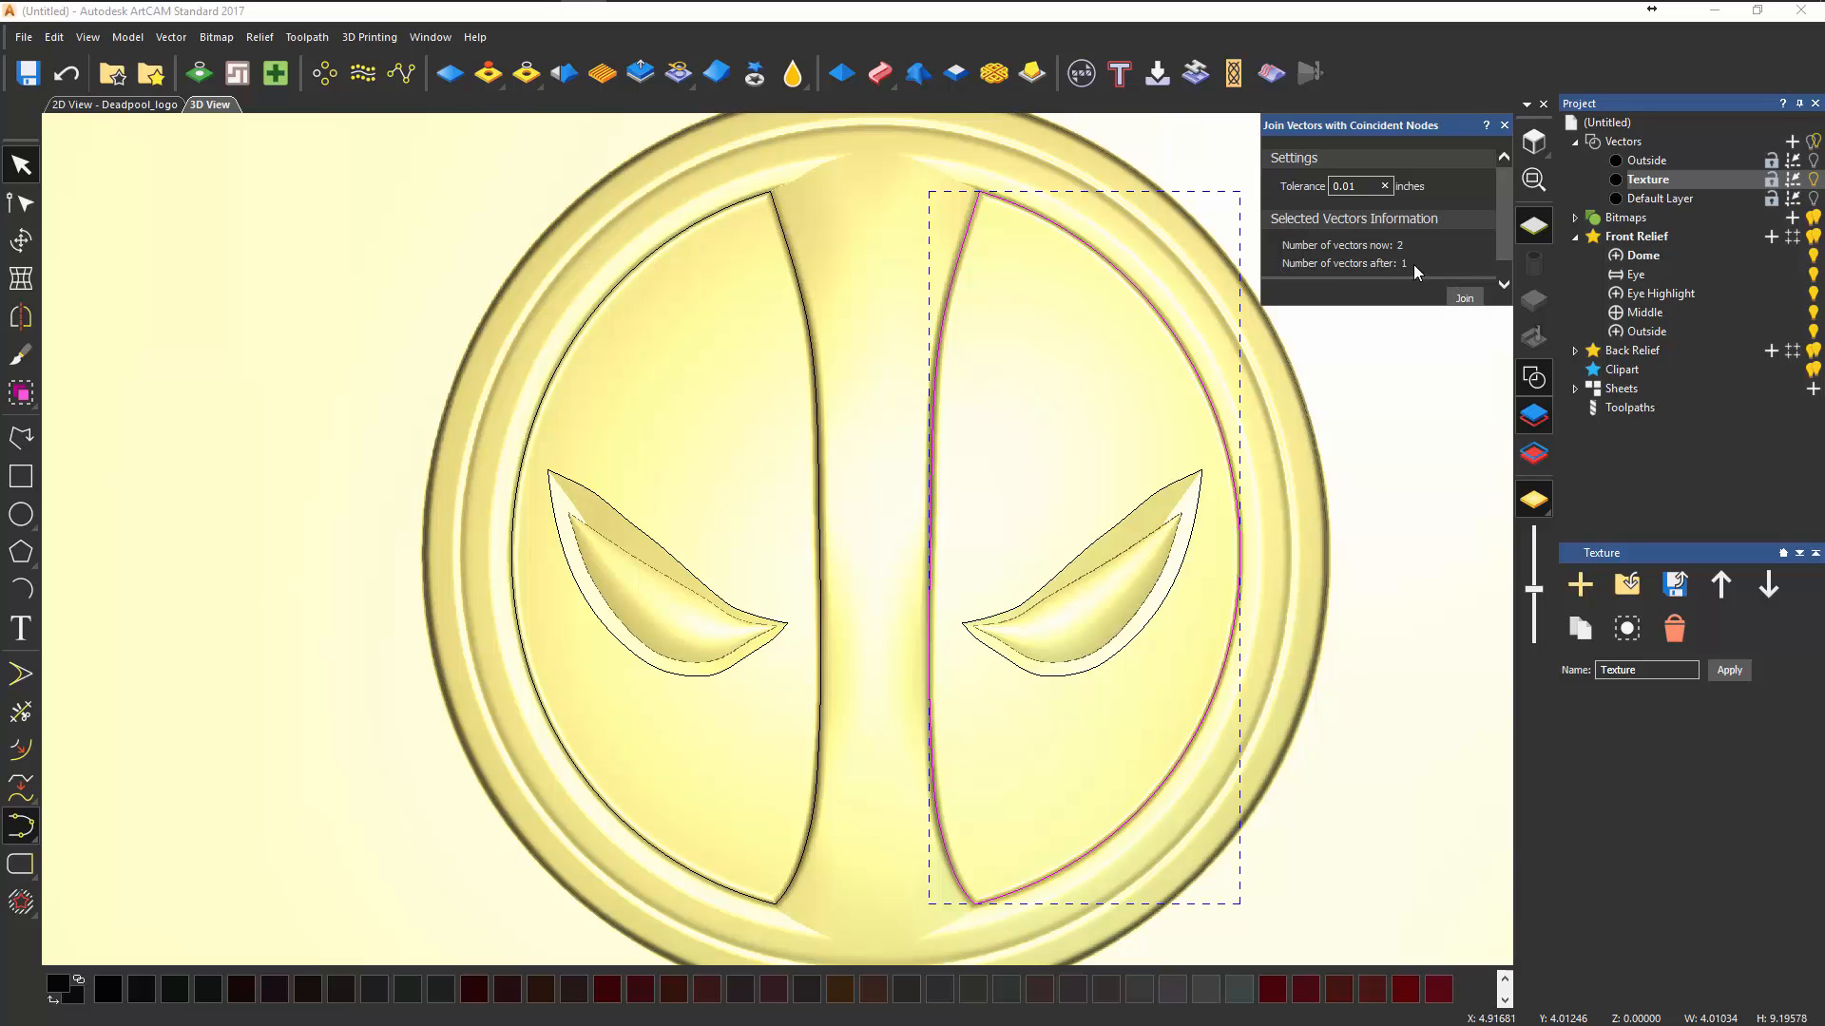
{"action": "left_click", "coordinate": [1464, 299]}
{"action": "left_click", "coordinate": [1220, 246]}
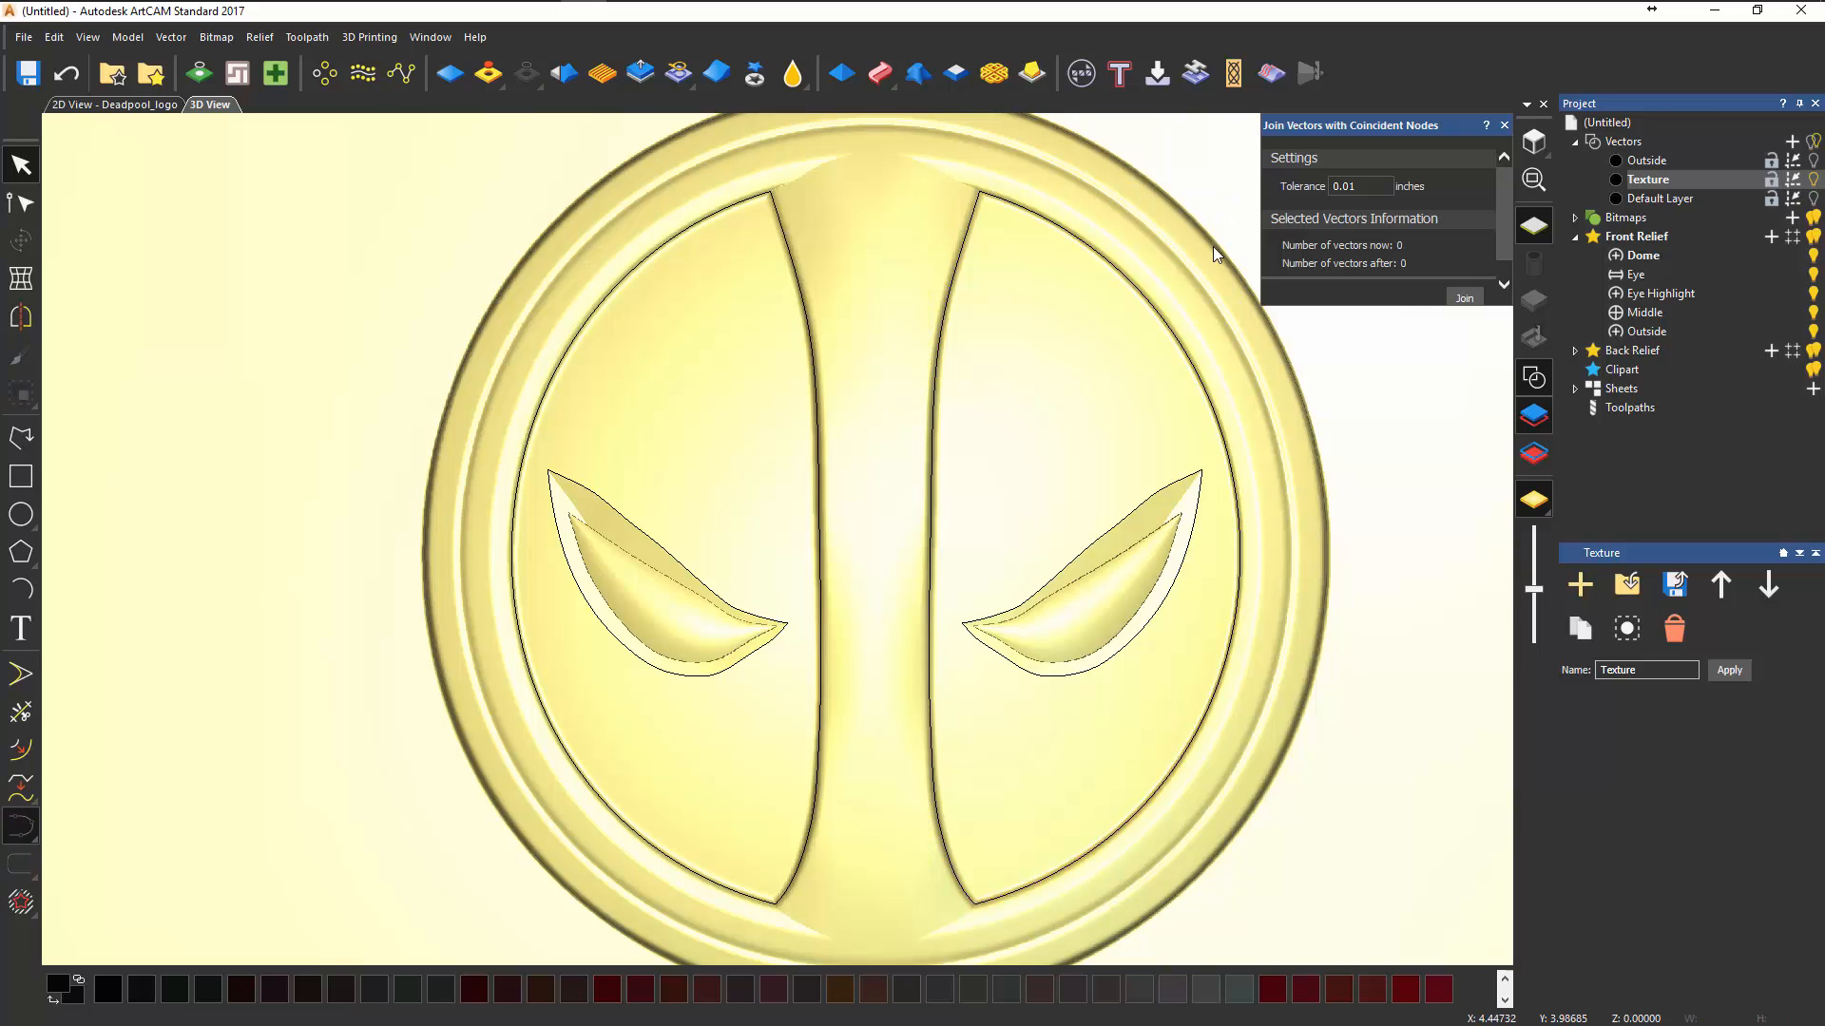
- Check the joined right outline, then join the left mask half's arc and band edge at their coincident nodes and finish joining
{"action": "left_click", "coordinate": [1129, 280]}
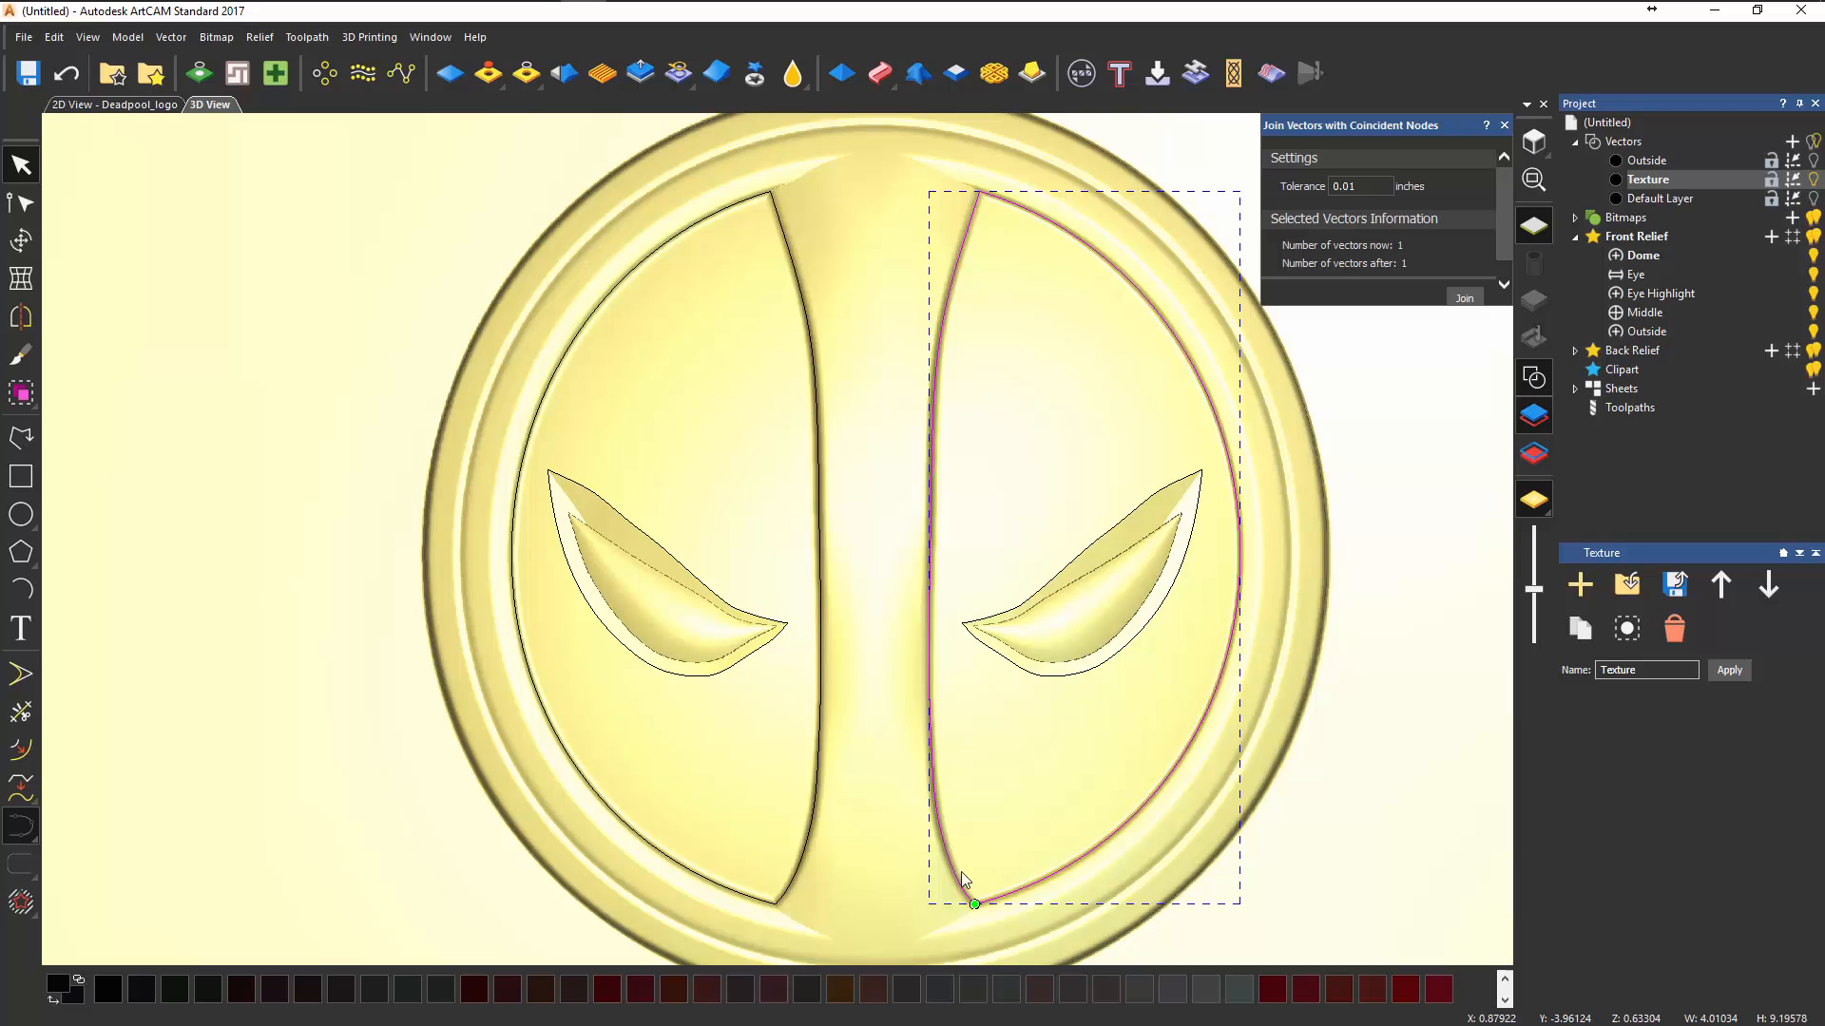
{"action": "left_click", "coordinate": [1093, 391]}
{"action": "left_click_drag", "start_coordinate": [817, 186], "coordinate": [713, 253]}
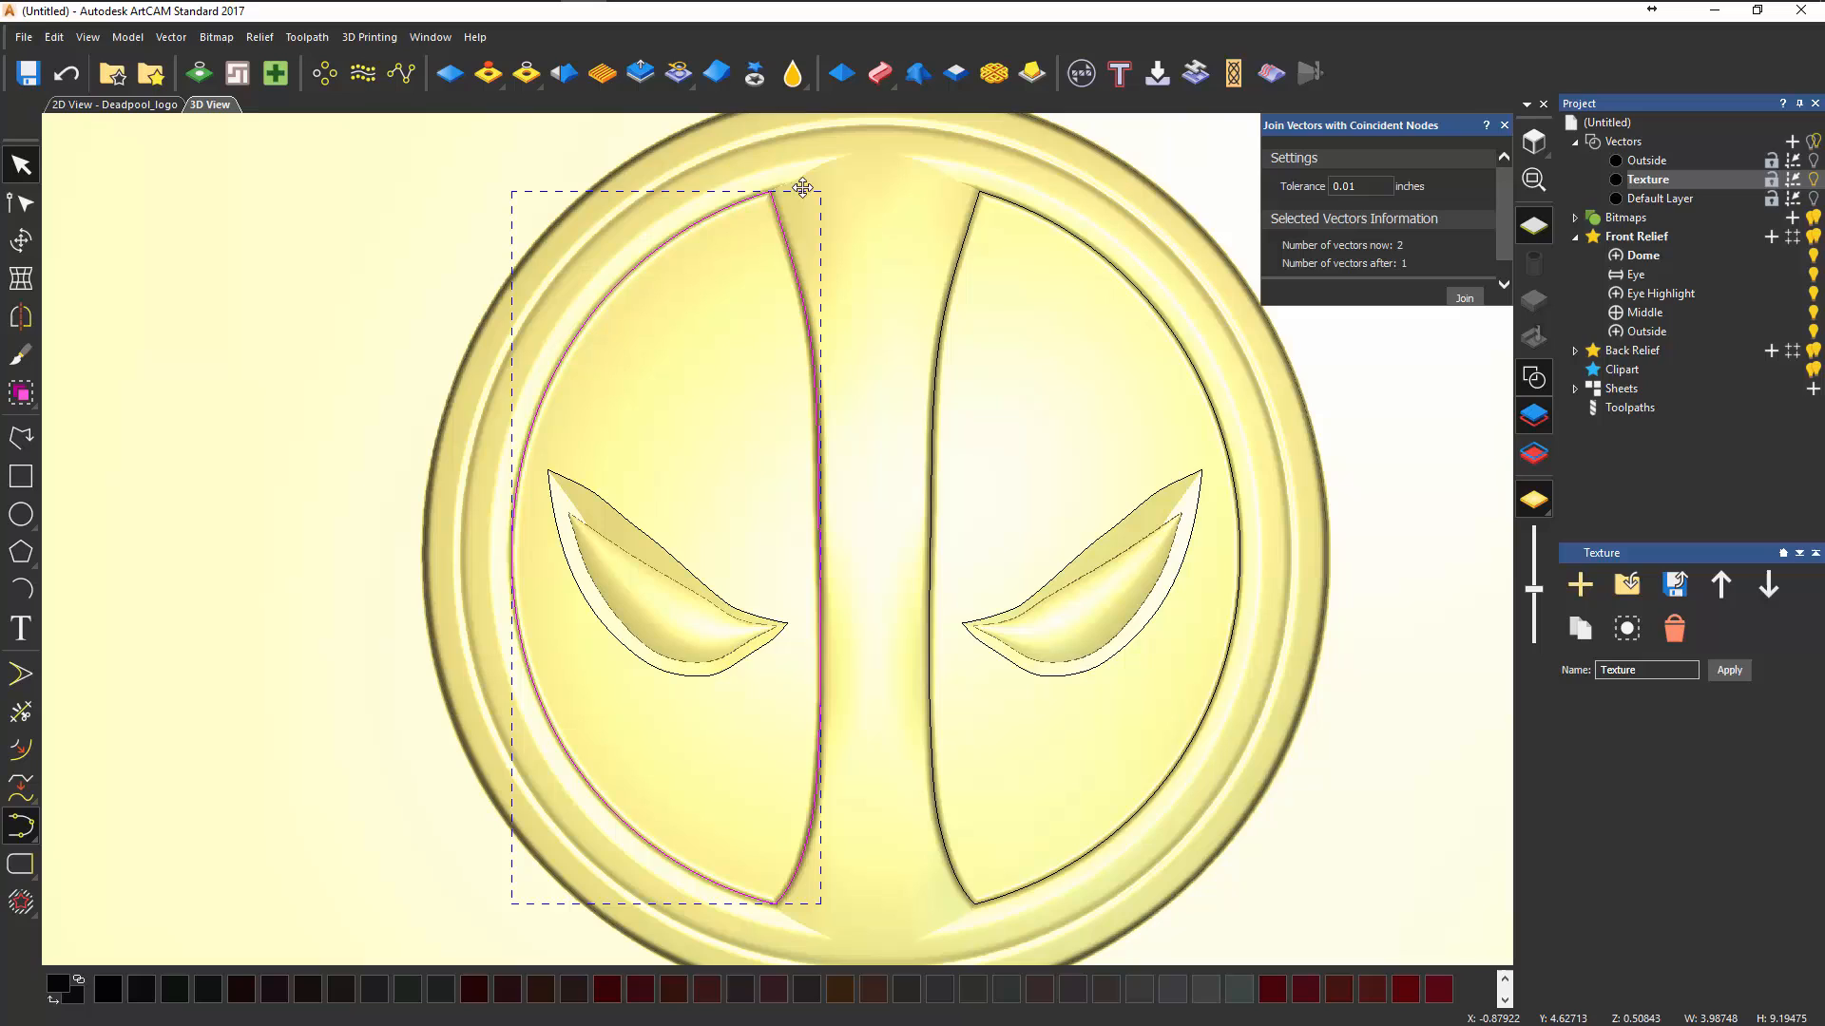
{"action": "left_click", "coordinate": [1464, 299]}
{"action": "left_click", "coordinate": [1440, 224]}
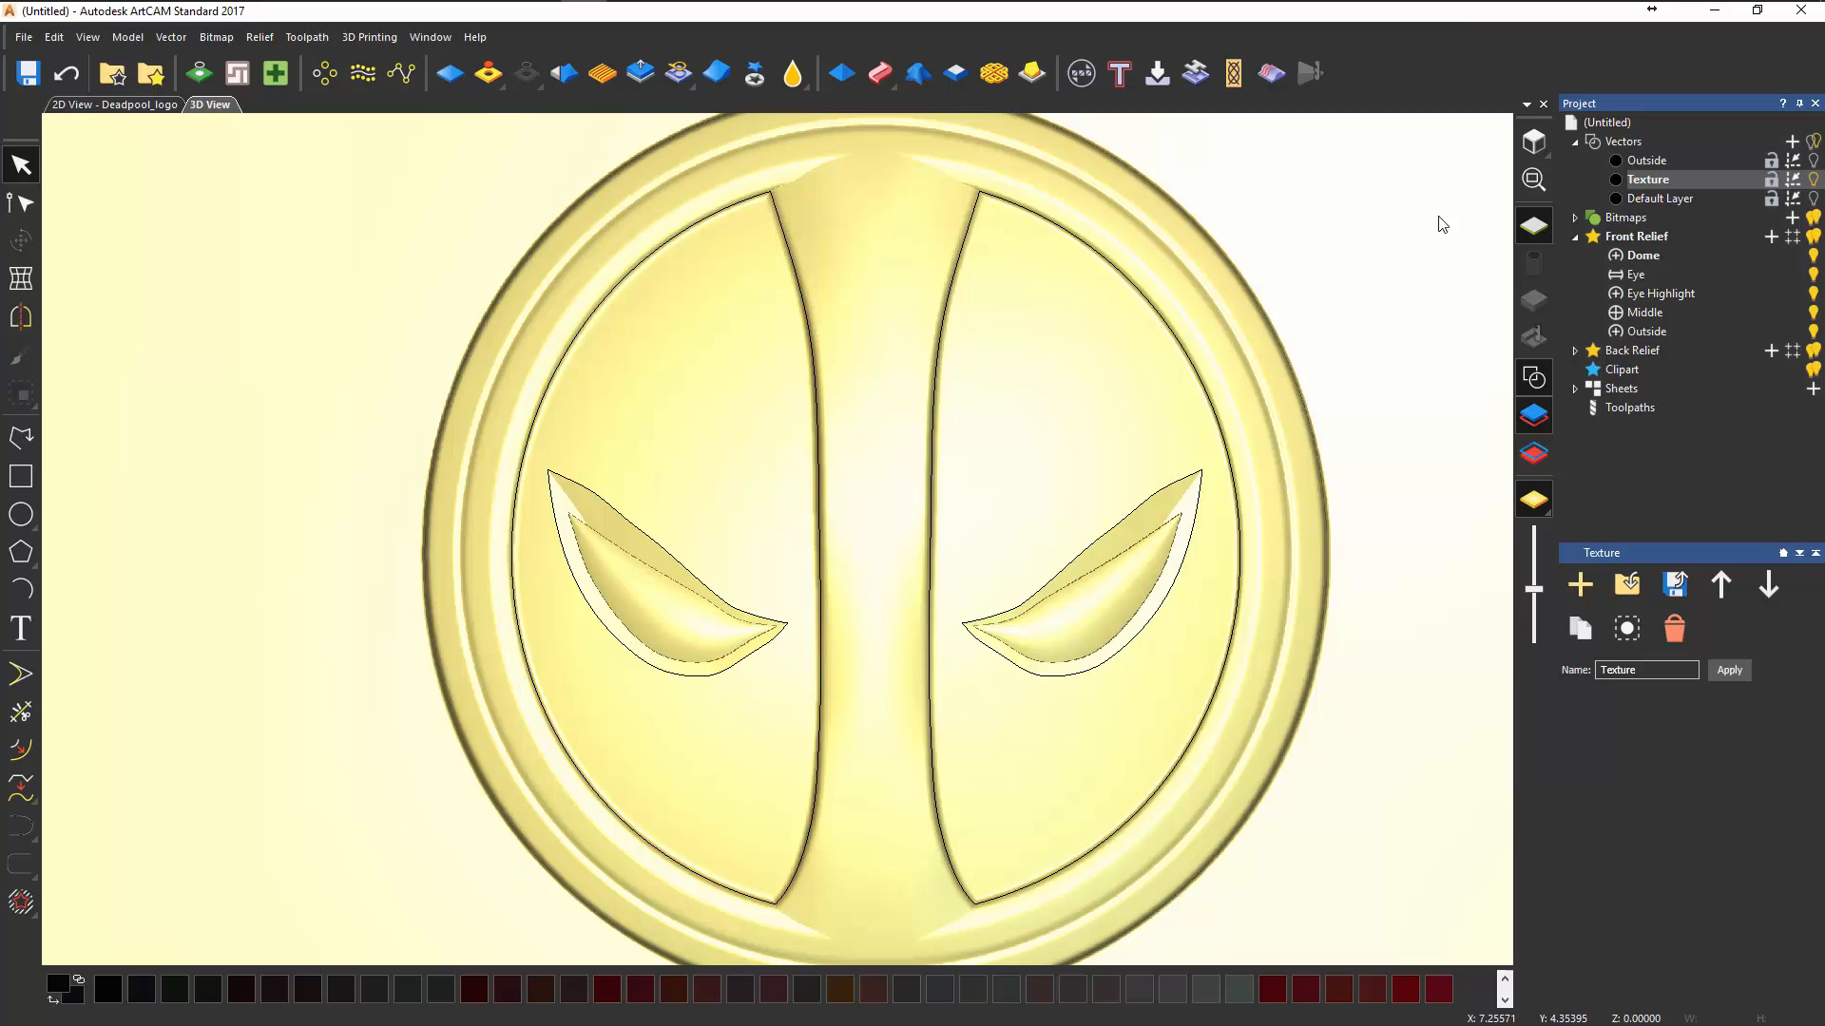
- Add a new layer named Texture to the Front Relief
{"action": "left_click_drag", "start_coordinate": [903, 815], "coordinate": [1114, 662]}
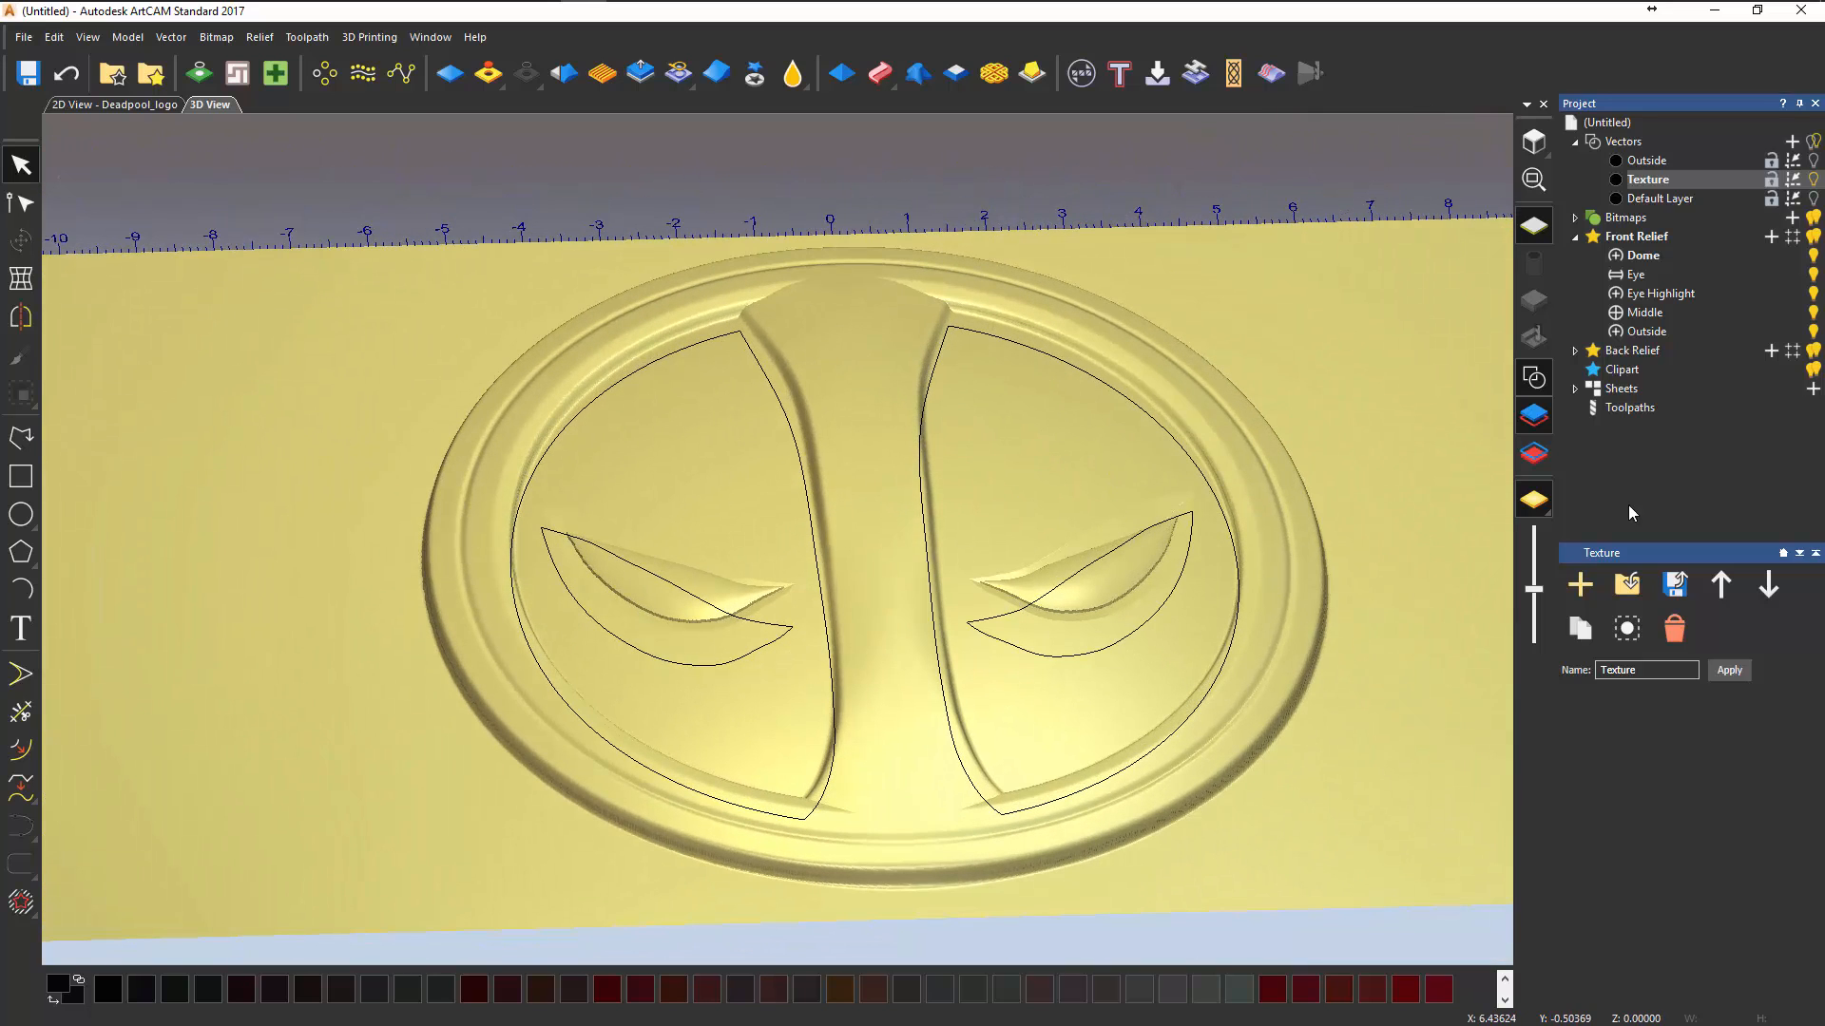
{"action": "left_click", "coordinate": [1771, 237]}
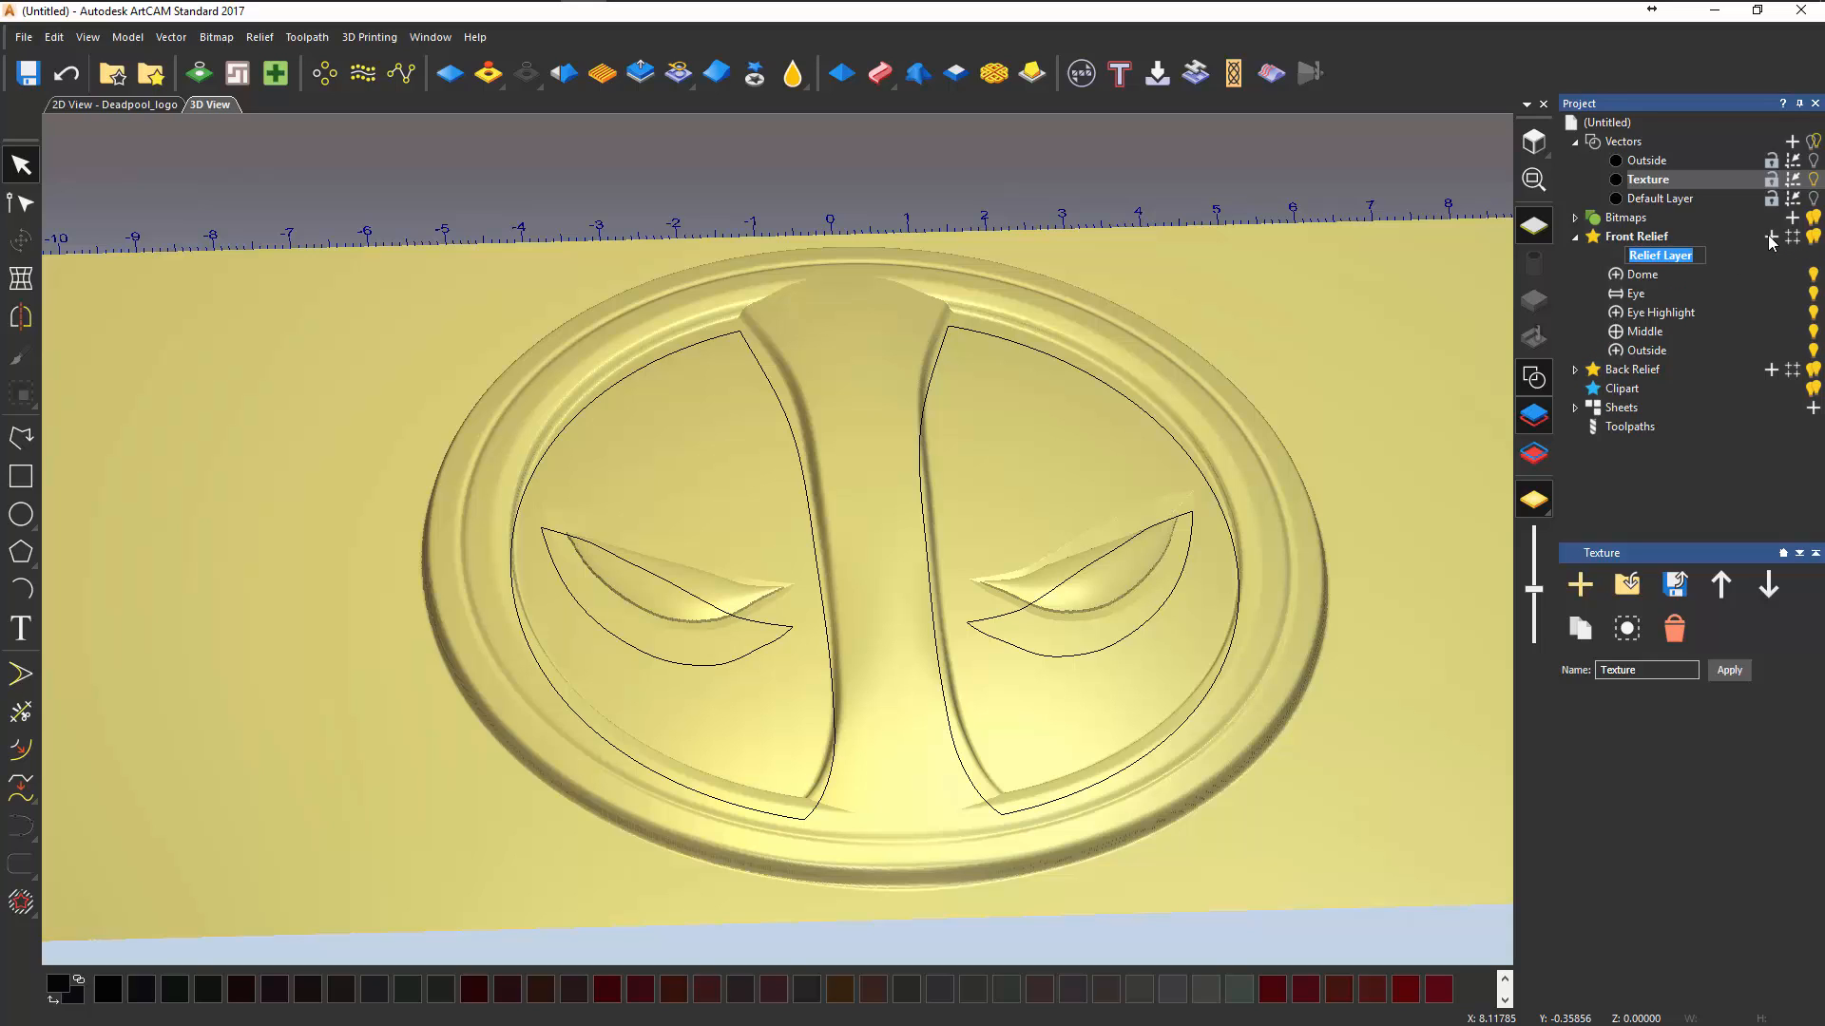
{"action": "type", "text": "Texture"}
{"action": "key", "text": "Return"}
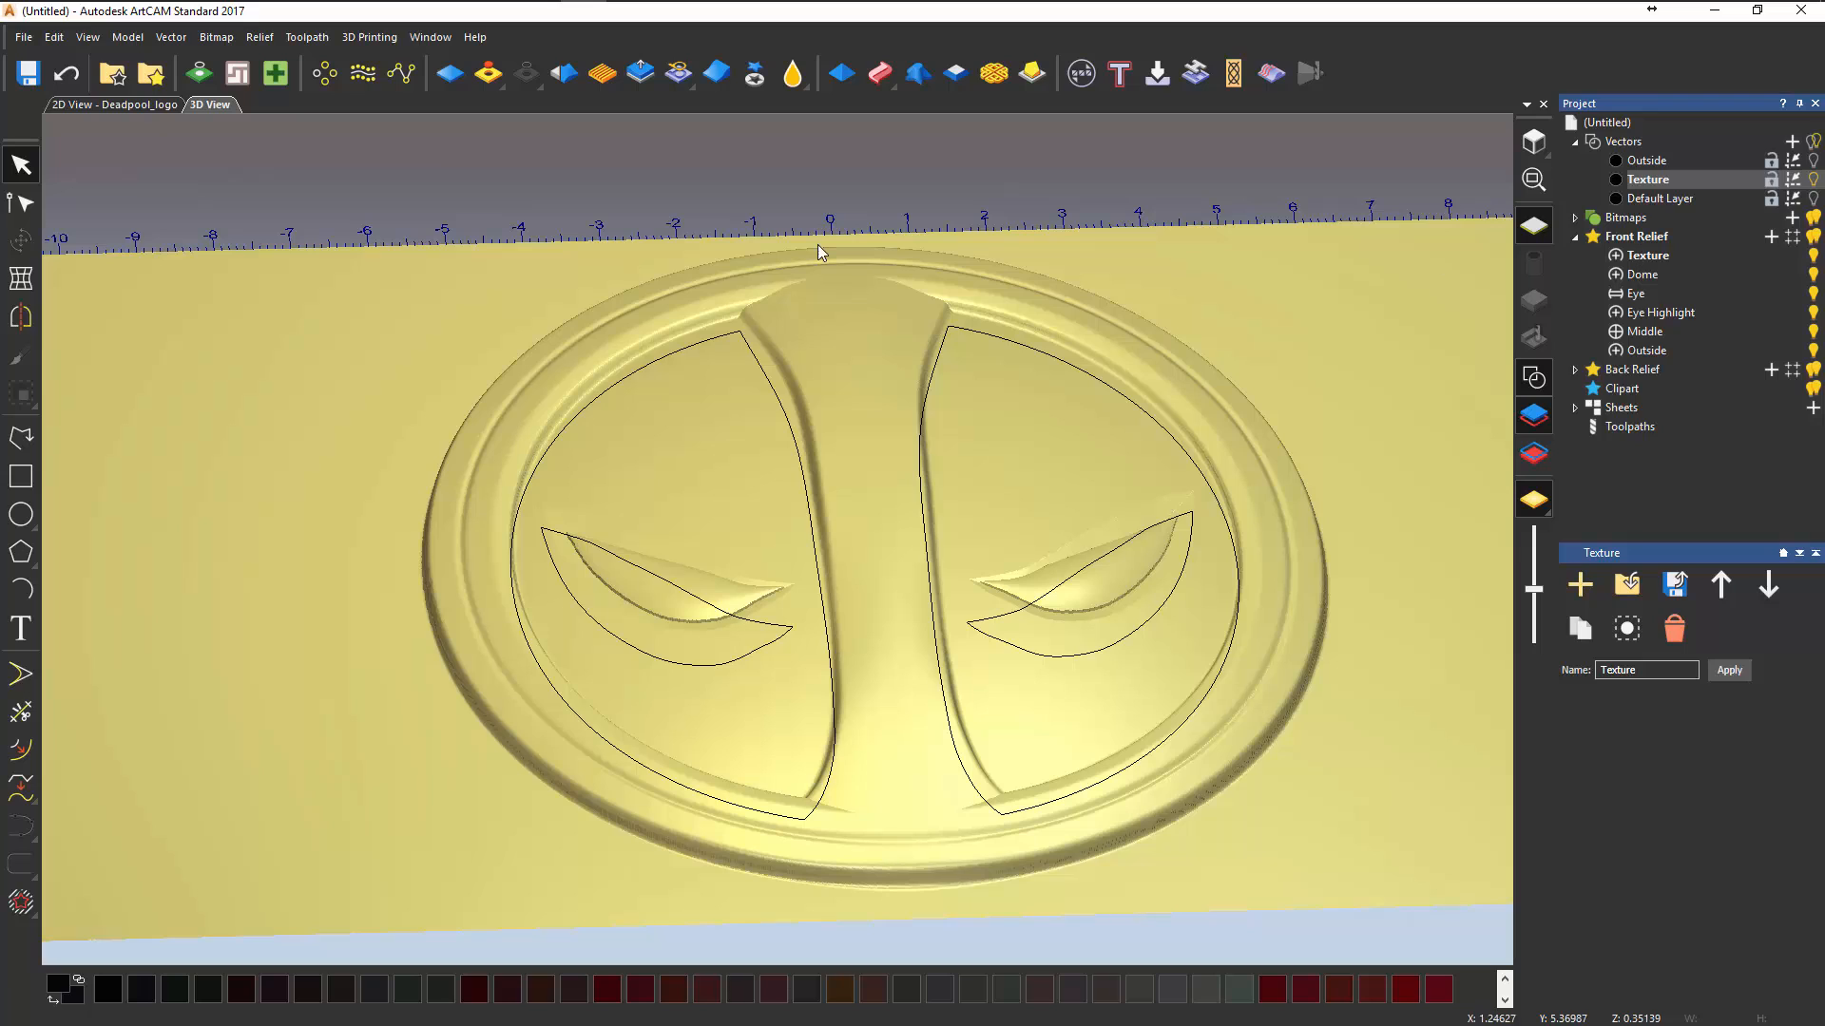
- Add the Mottle.rlf texture file to the Texture relief layer within the selected mask-half and eye outlines, using Texture Relief
{"action": "left_click", "coordinate": [609, 86]}
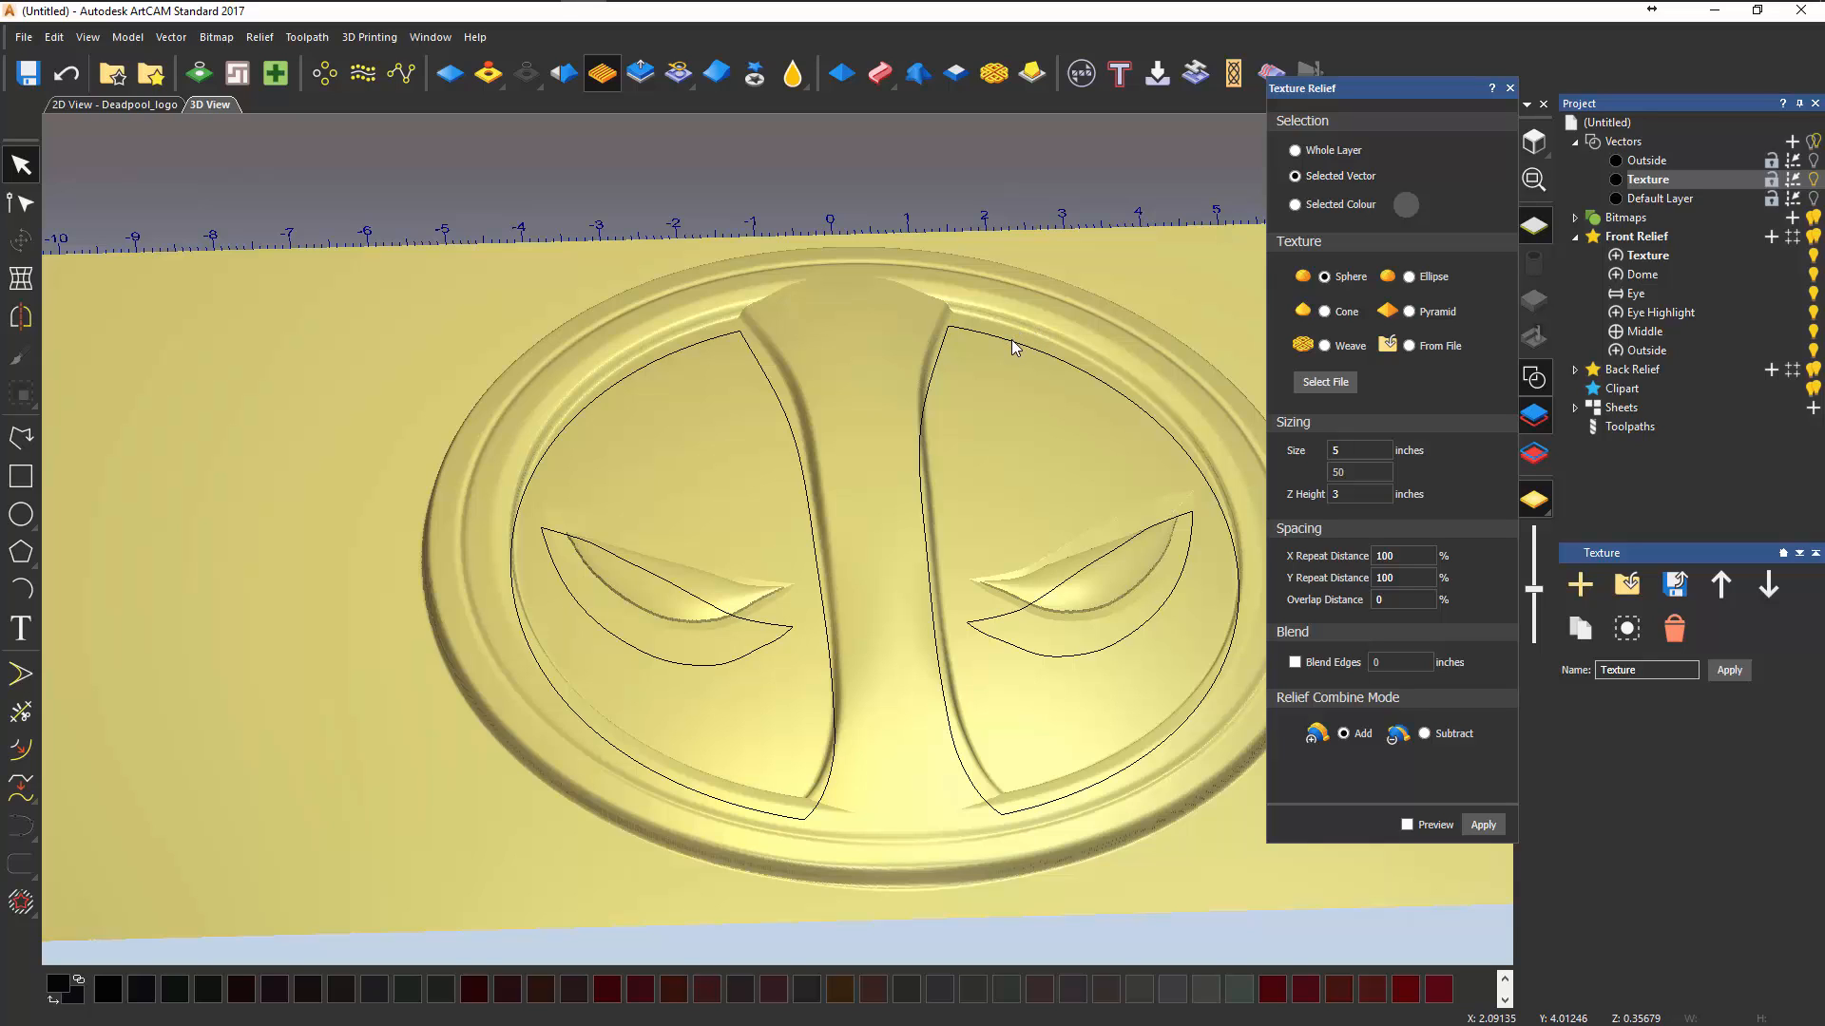
{"action": "left_click_drag", "start_coordinate": [1024, 332], "coordinate": [763, 429]}
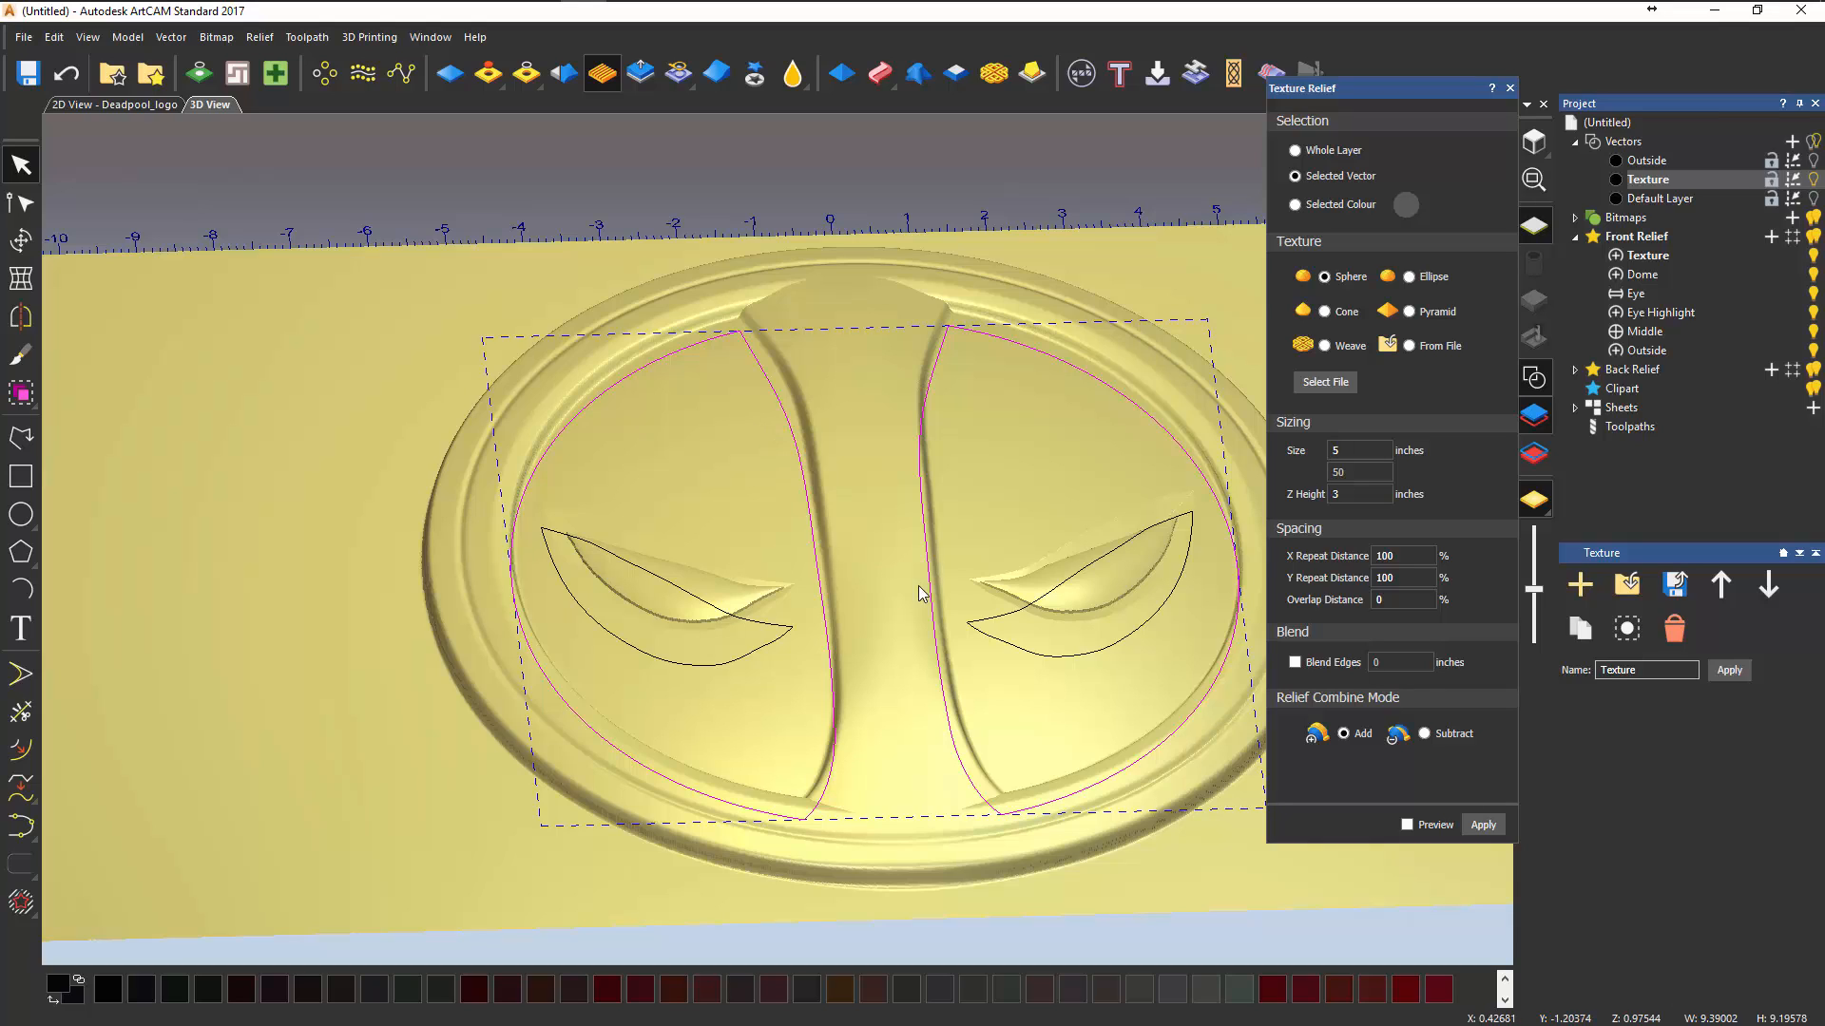
{"action": "left_click", "coordinate": [971, 622], "text": "shift"}
{"action": "left_click", "coordinate": [788, 635], "text": "shift"}
{"action": "left_click", "coordinate": [1410, 347]}
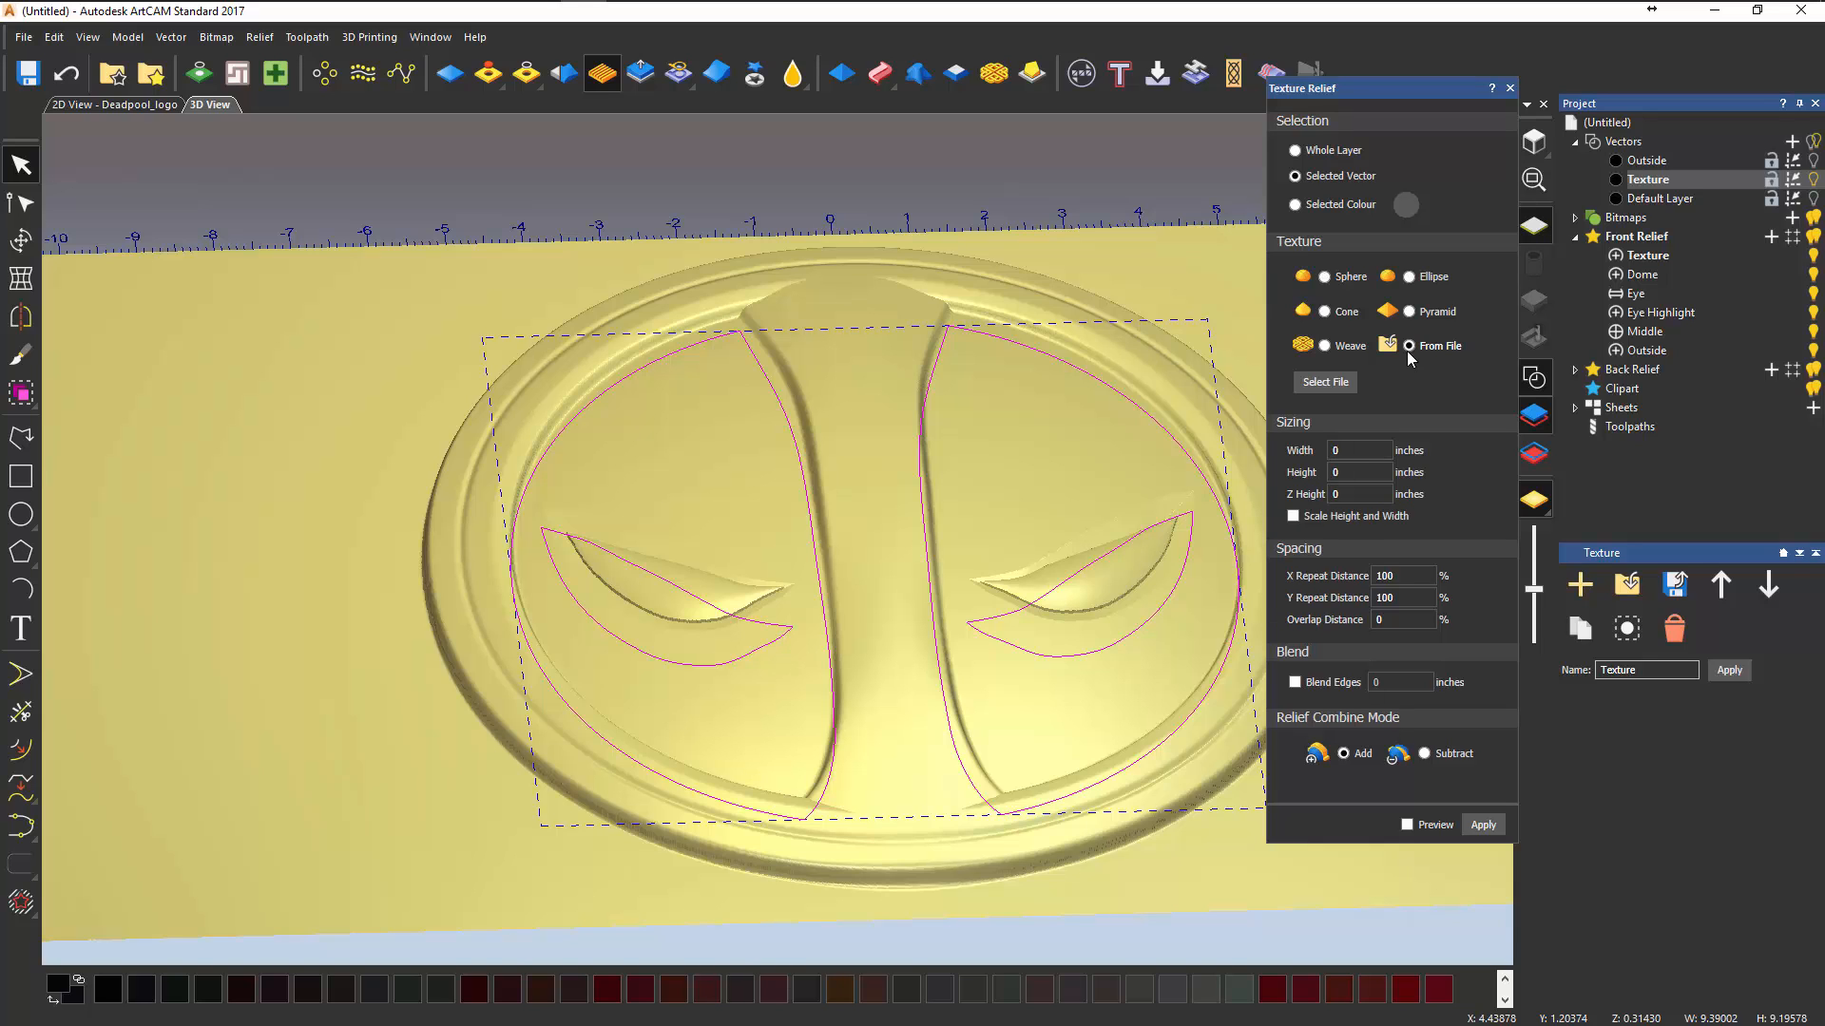
{"action": "left_click", "coordinate": [1326, 383]}
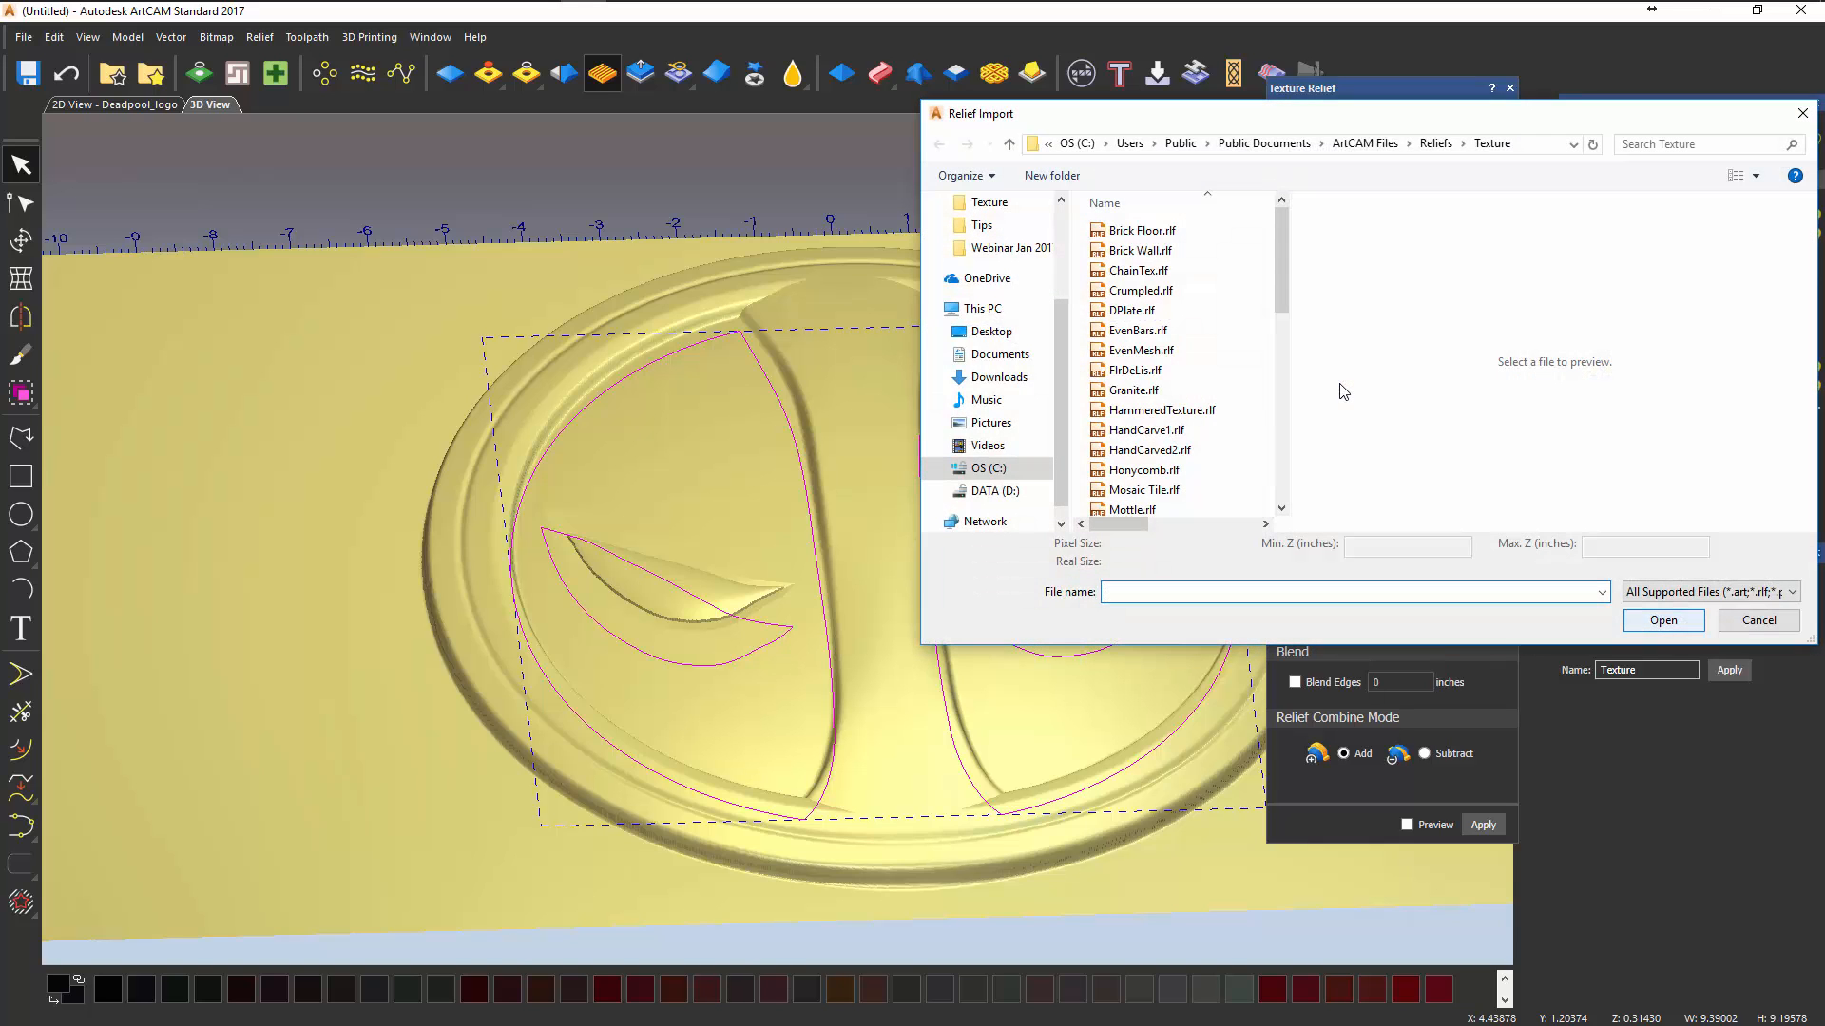
{"action": "left_click", "coordinate": [1143, 511]}
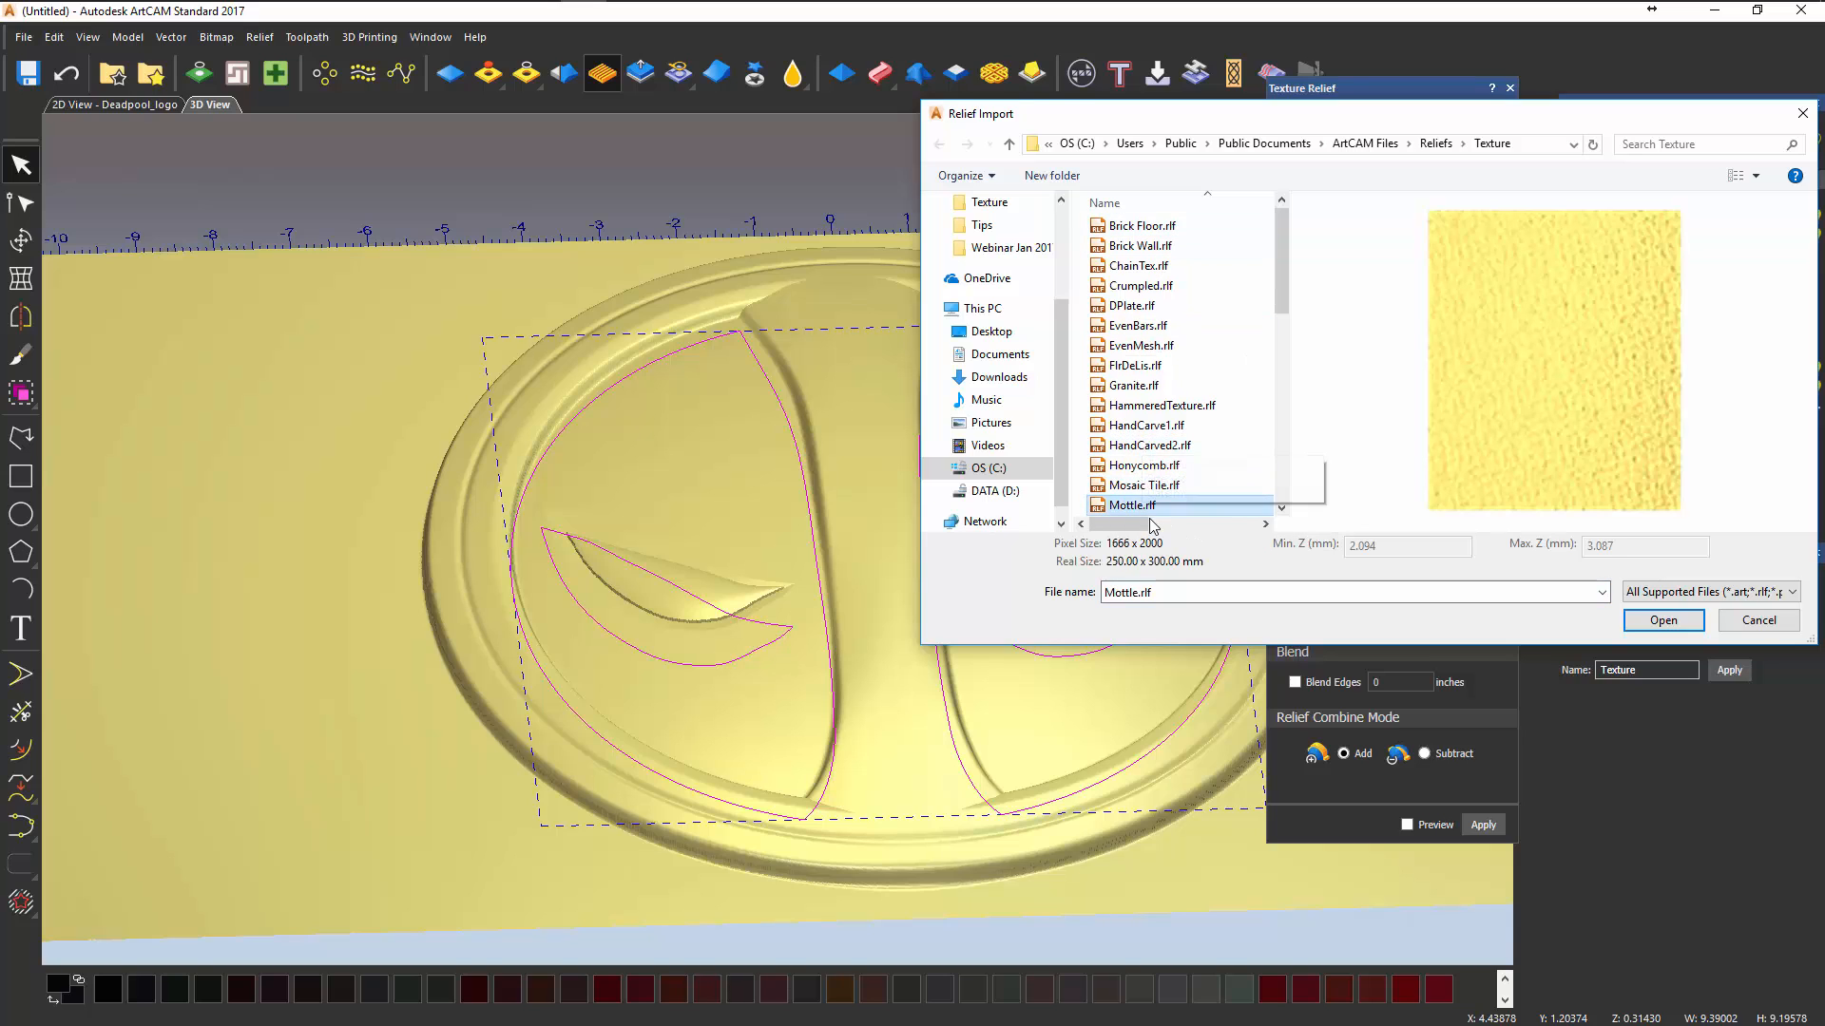
{"action": "mouse_move", "coordinate": [1279, 248]}
{"action": "left_mouse_down"}
{"action": "mouse_move", "coordinate": [1275, 476]}
{"action": "mouse_move", "coordinate": [1304, 250]}
{"action": "left_mouse_up"}
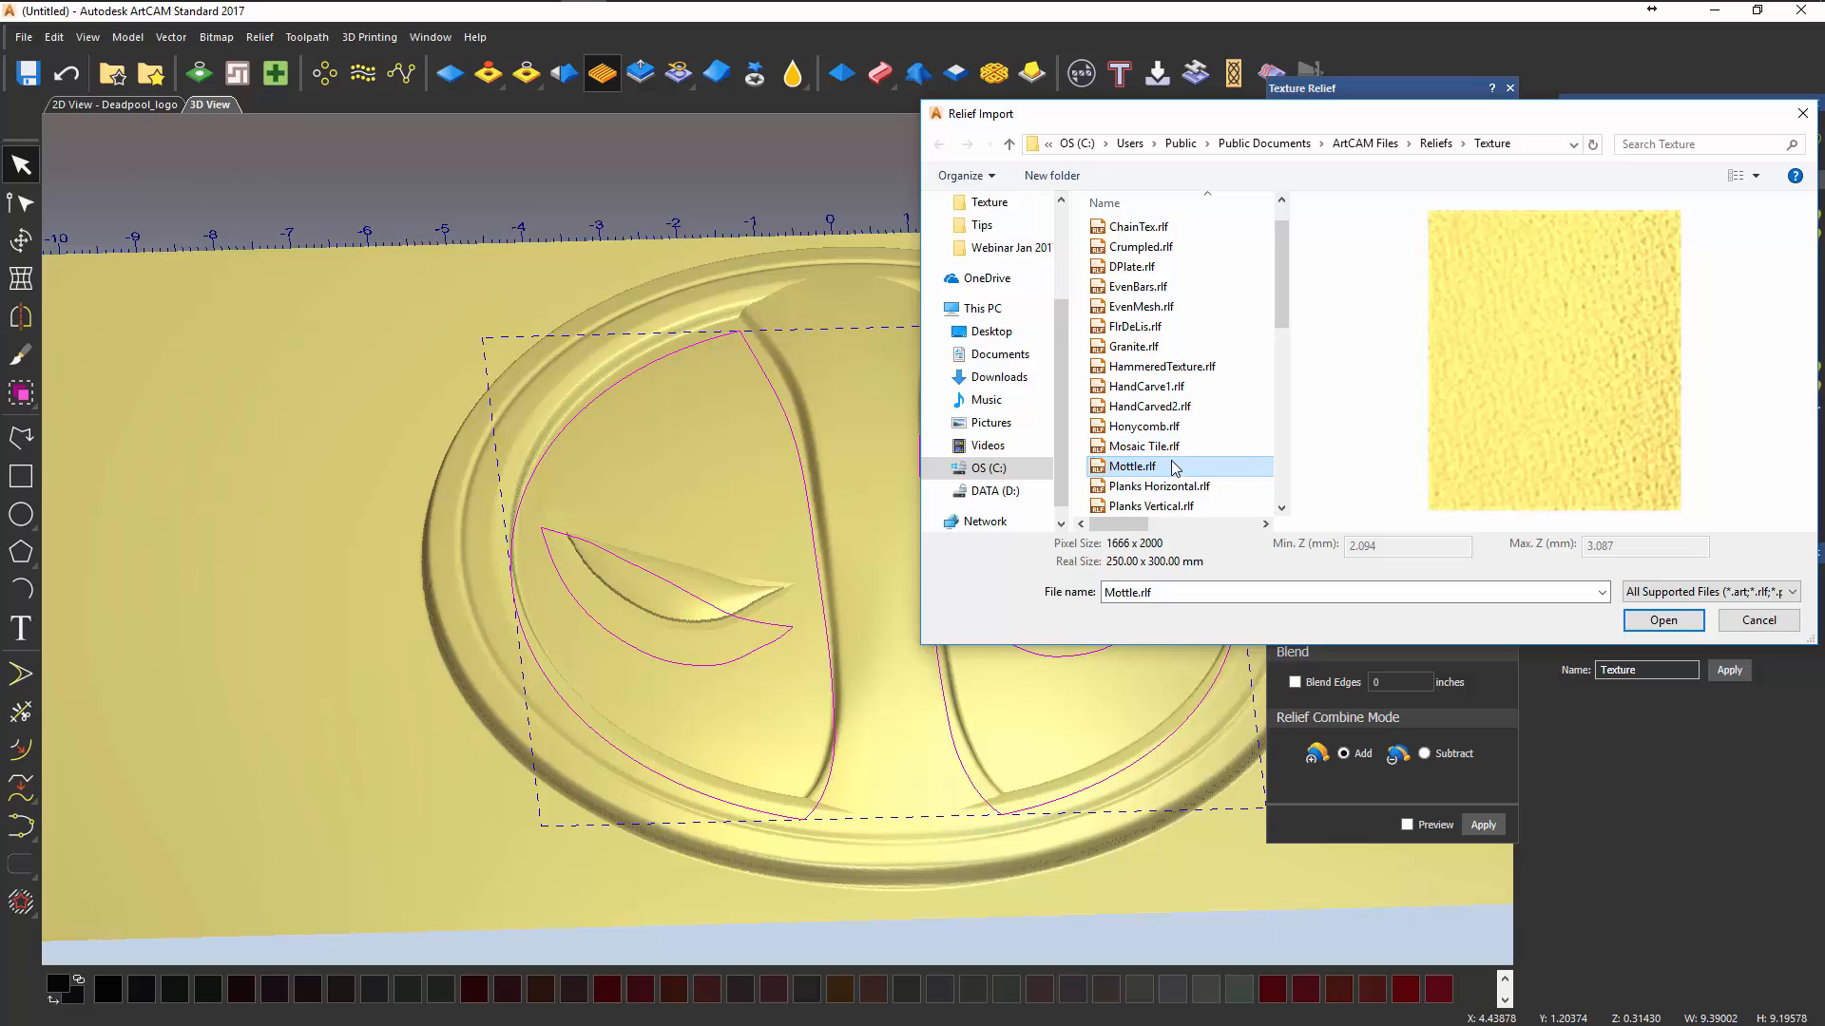
{"action": "left_click", "coordinate": [1662, 620]}
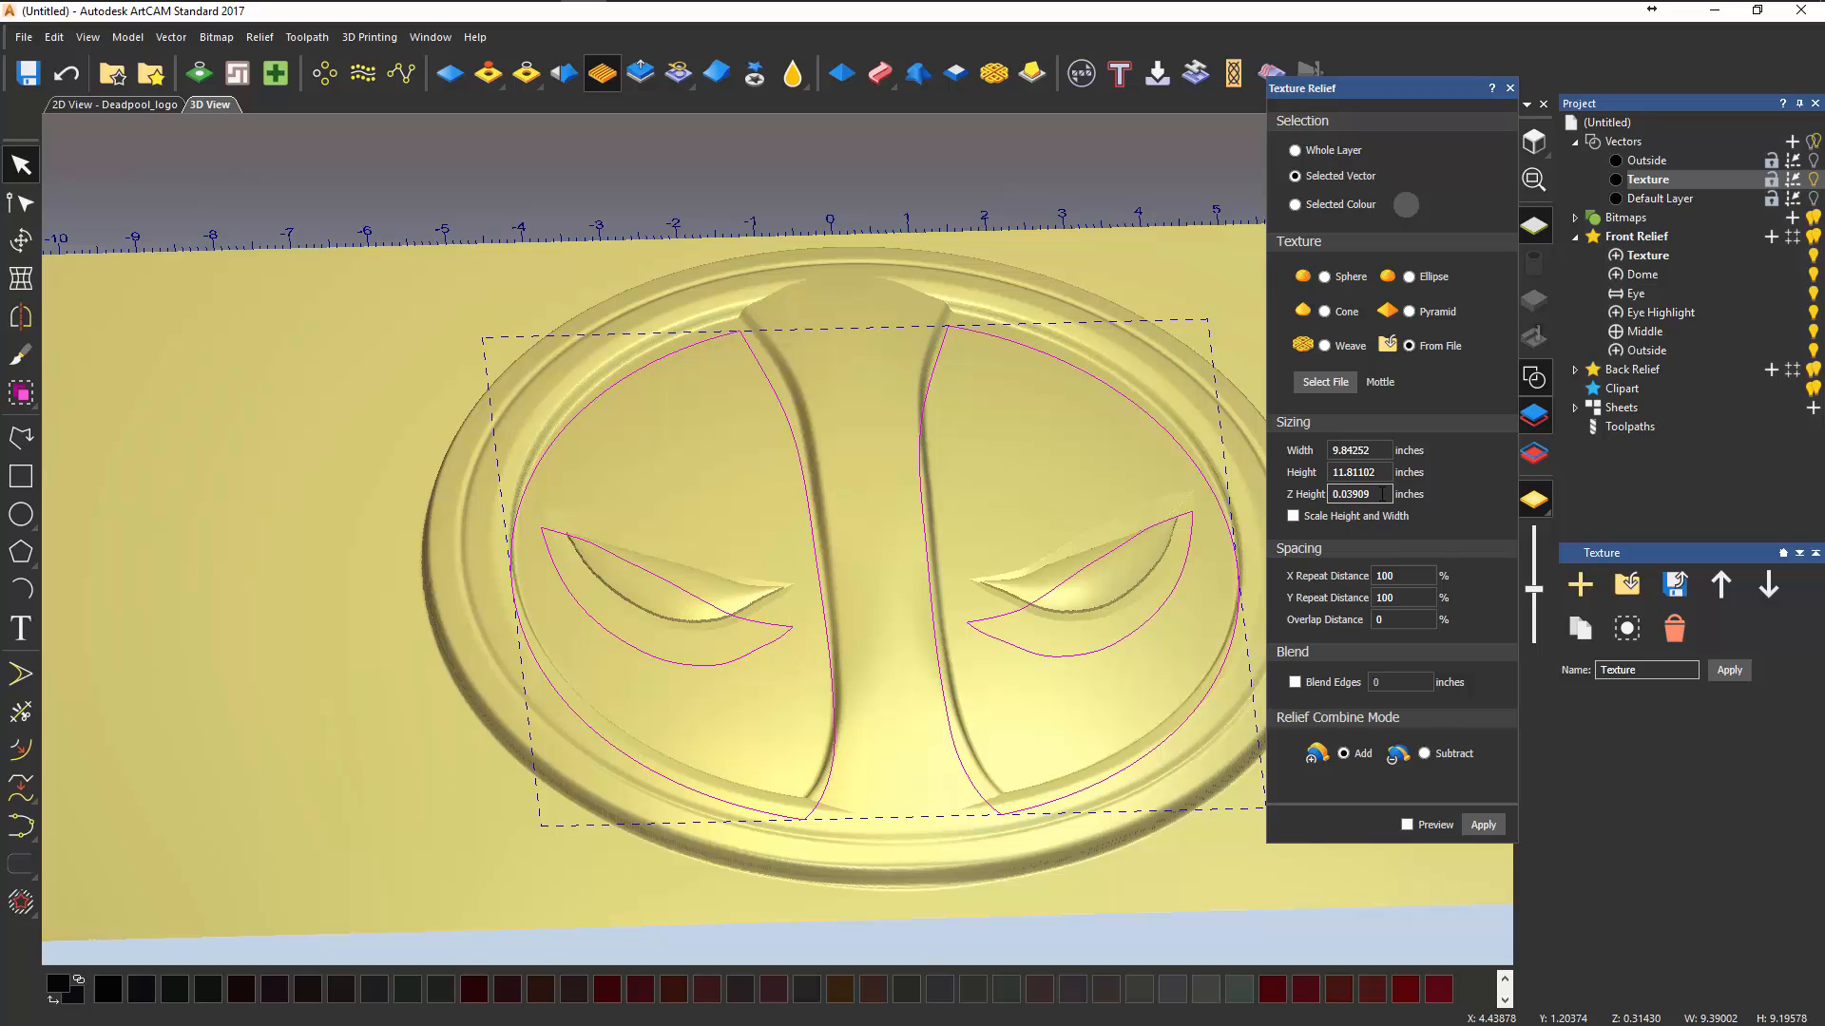
{"action": "left_click", "coordinate": [1489, 827]}
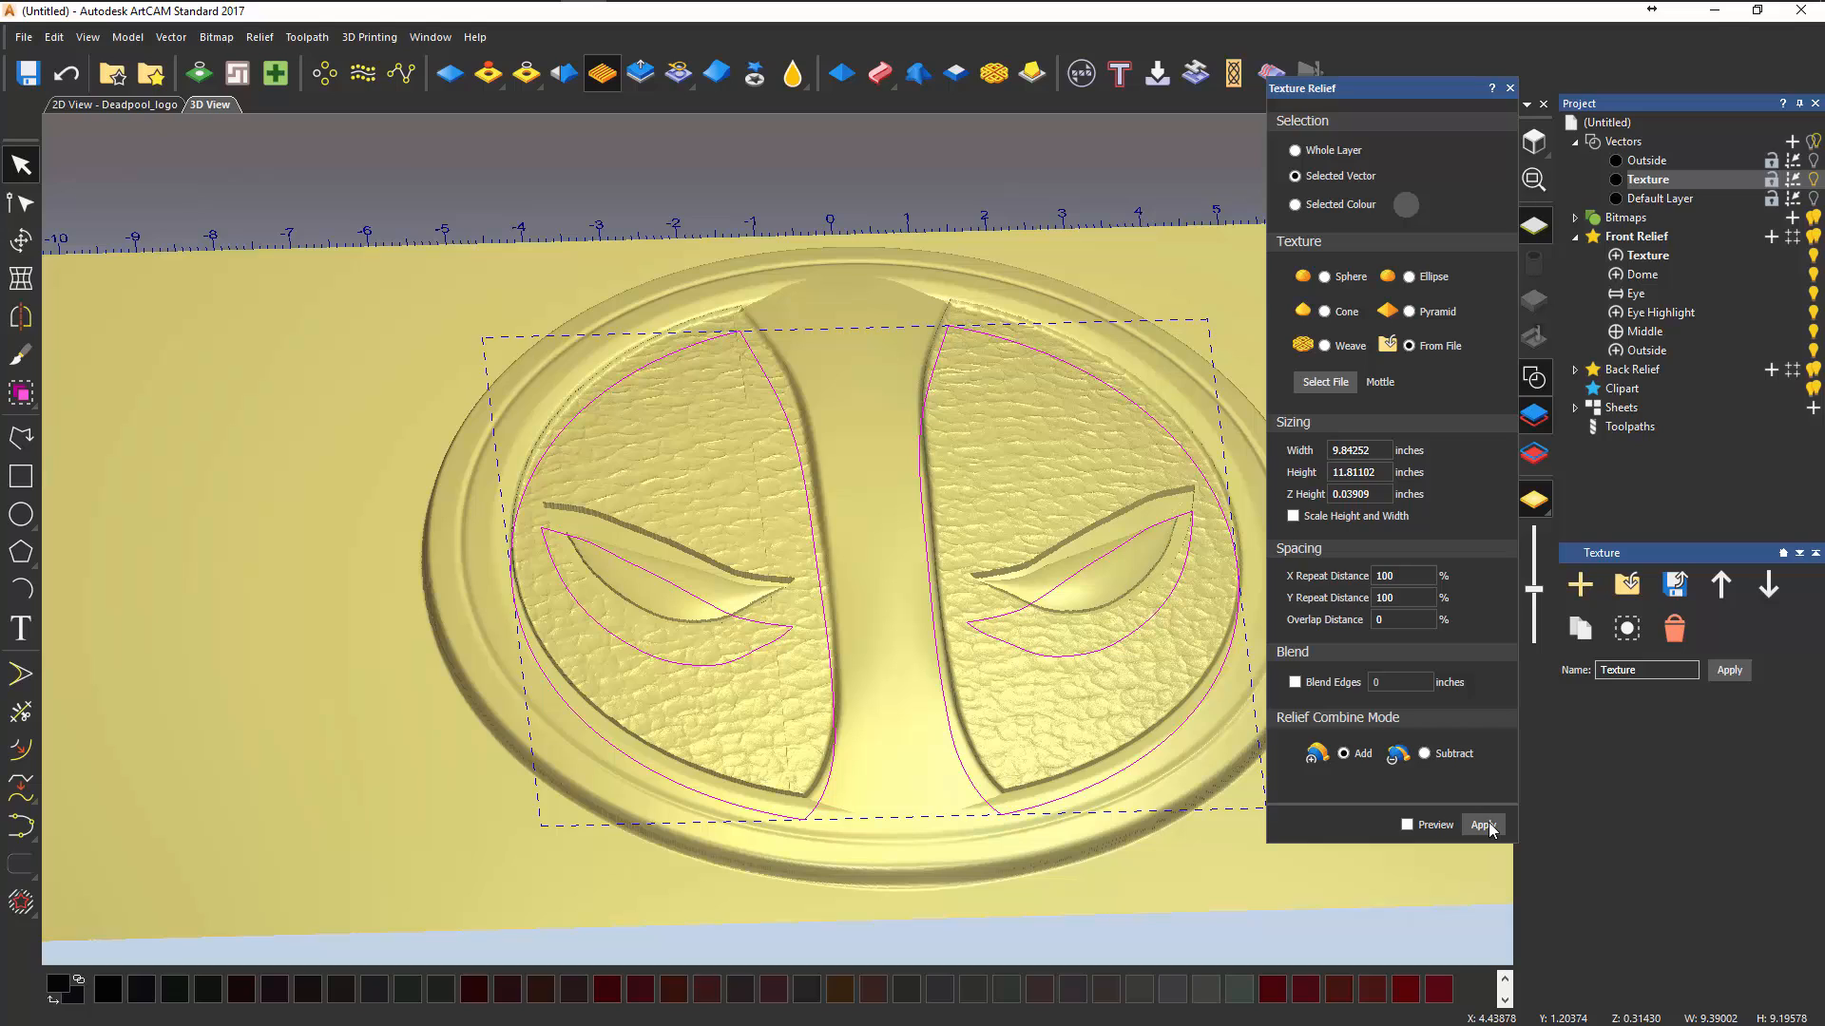
{"action": "left_click", "coordinate": [1510, 88]}
{"action": "left_click", "coordinate": [1417, 241]}
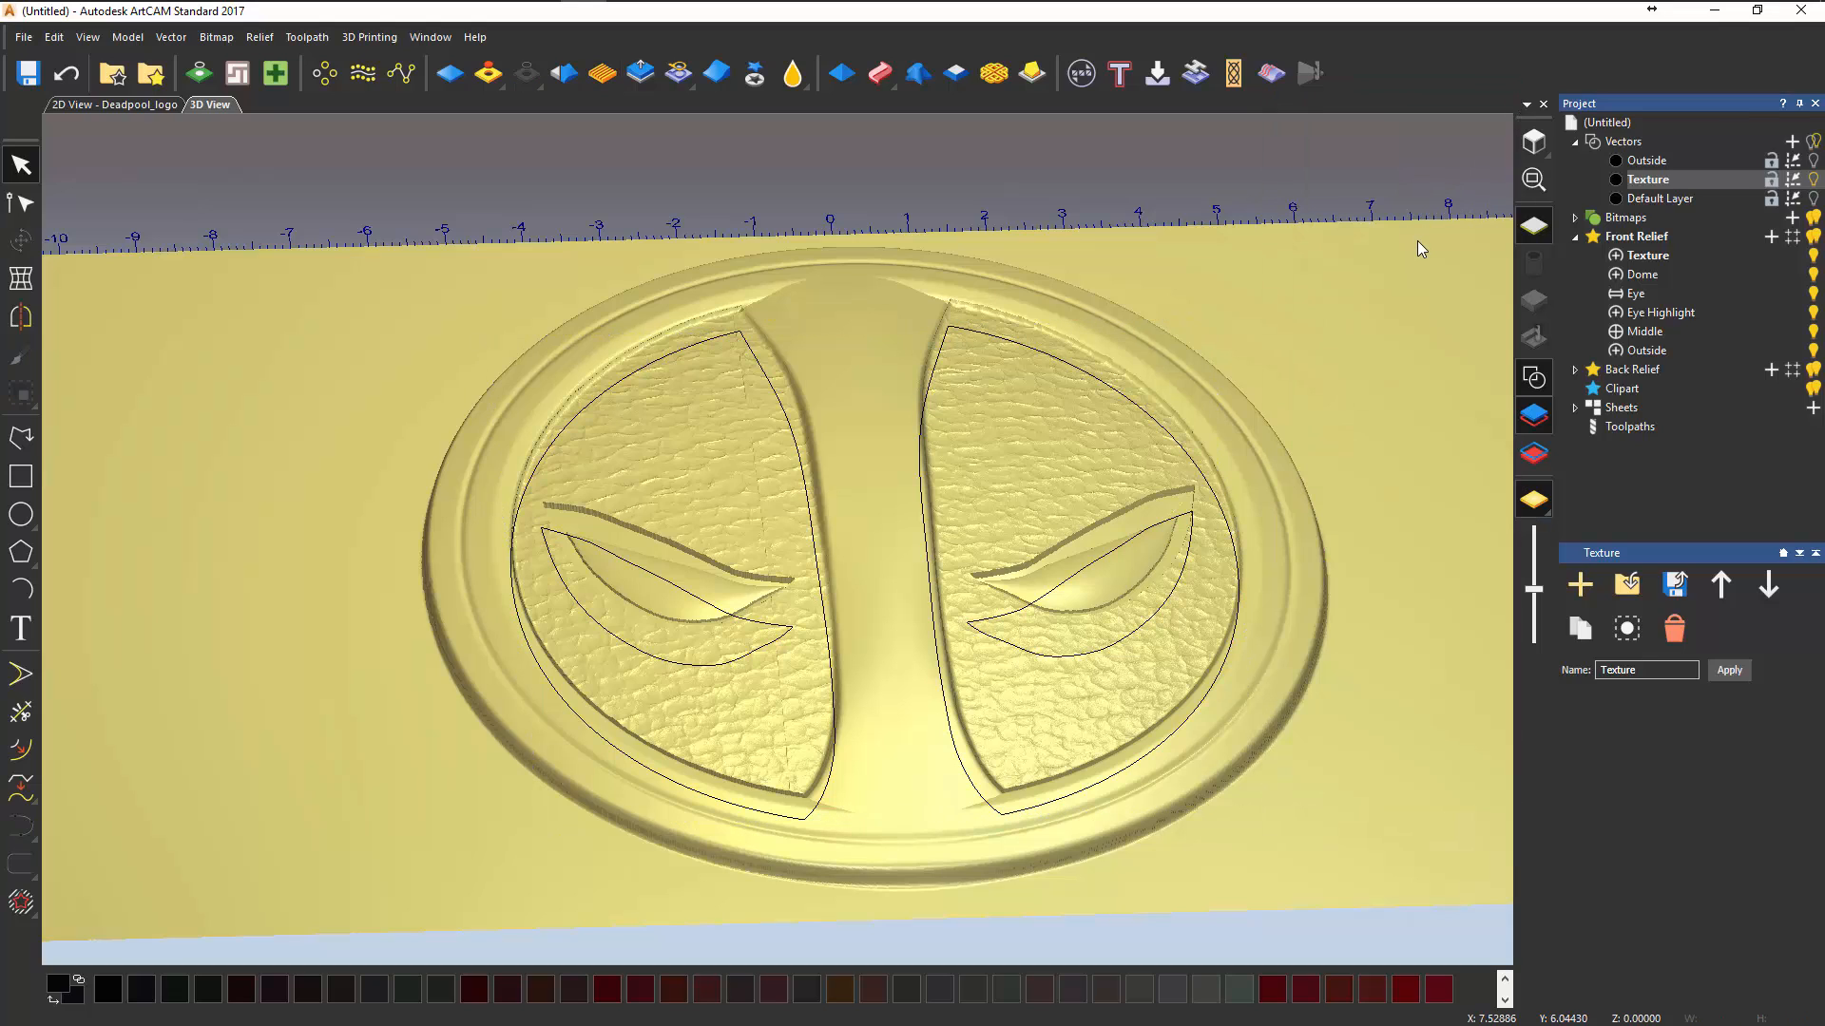
- Inspect the texture around the eyes, start Scale Relief on the Texture layer and hide the vectors in the 3D view
{"action": "left_click_drag", "start_coordinate": [988, 407], "coordinate": [646, 580]}
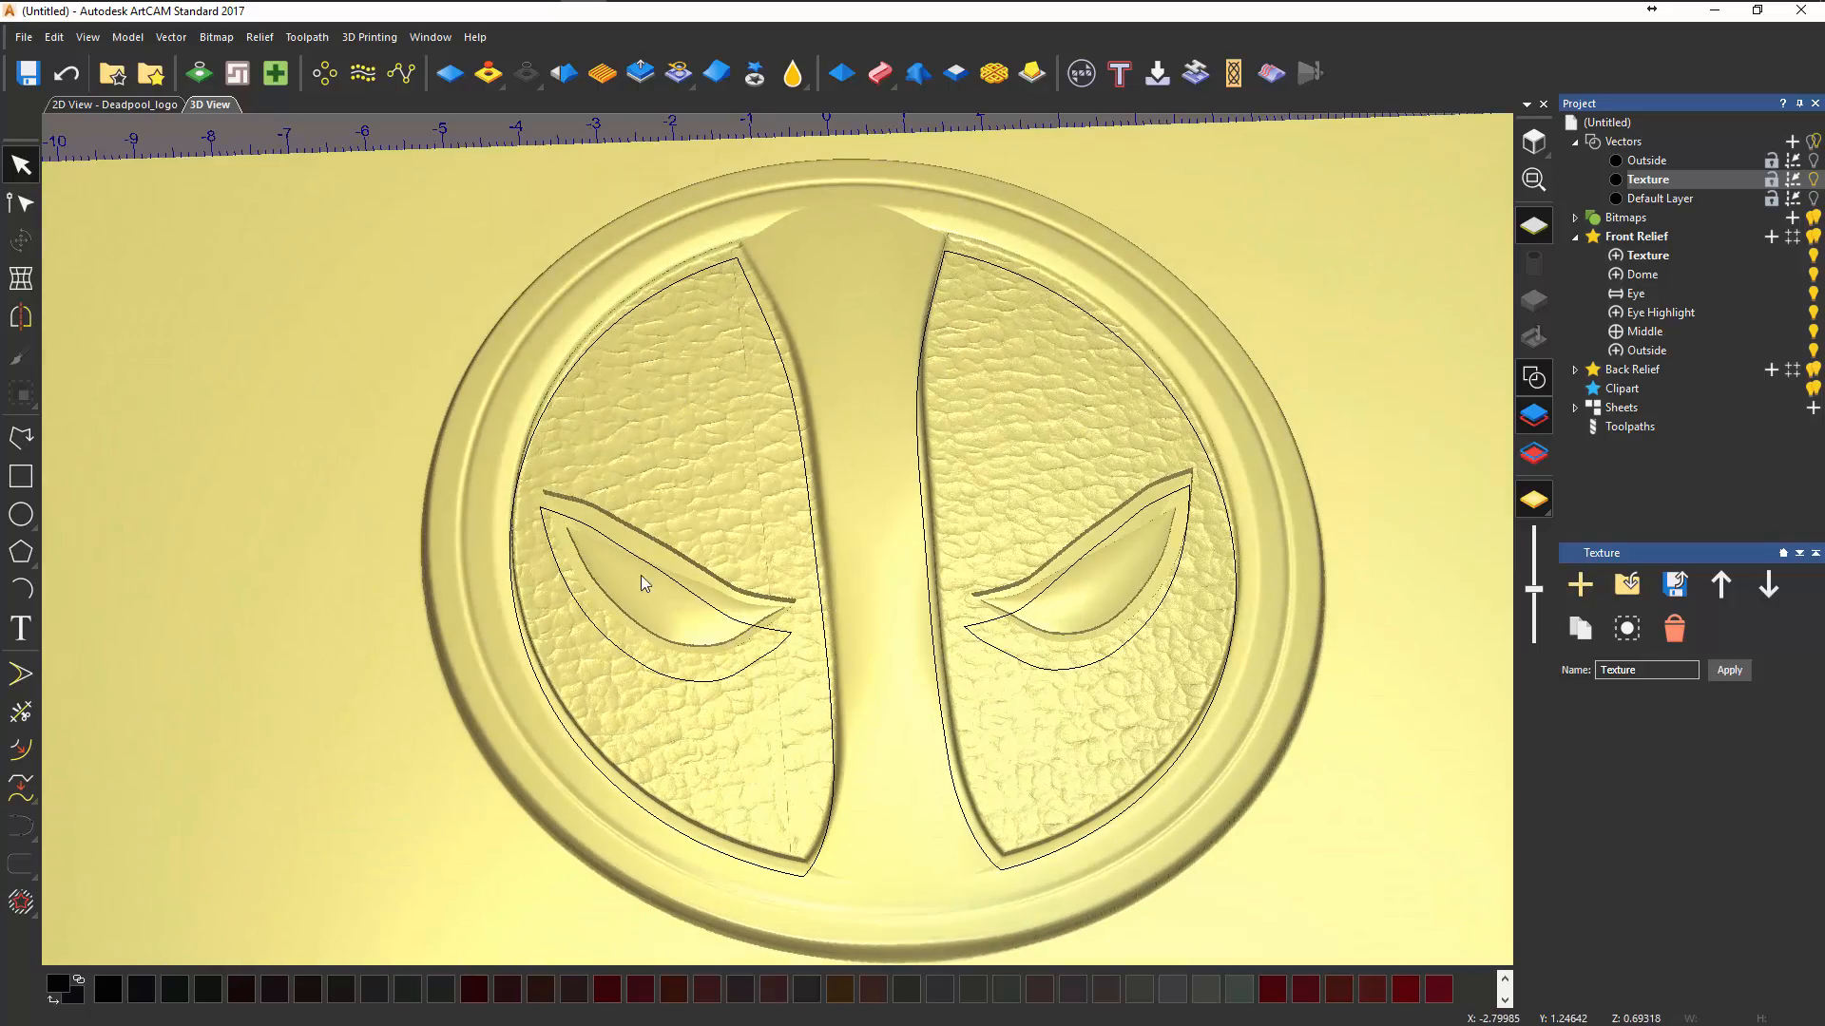
{"action": "left_click_drag", "start_coordinate": [988, 646], "coordinate": [1103, 443]}
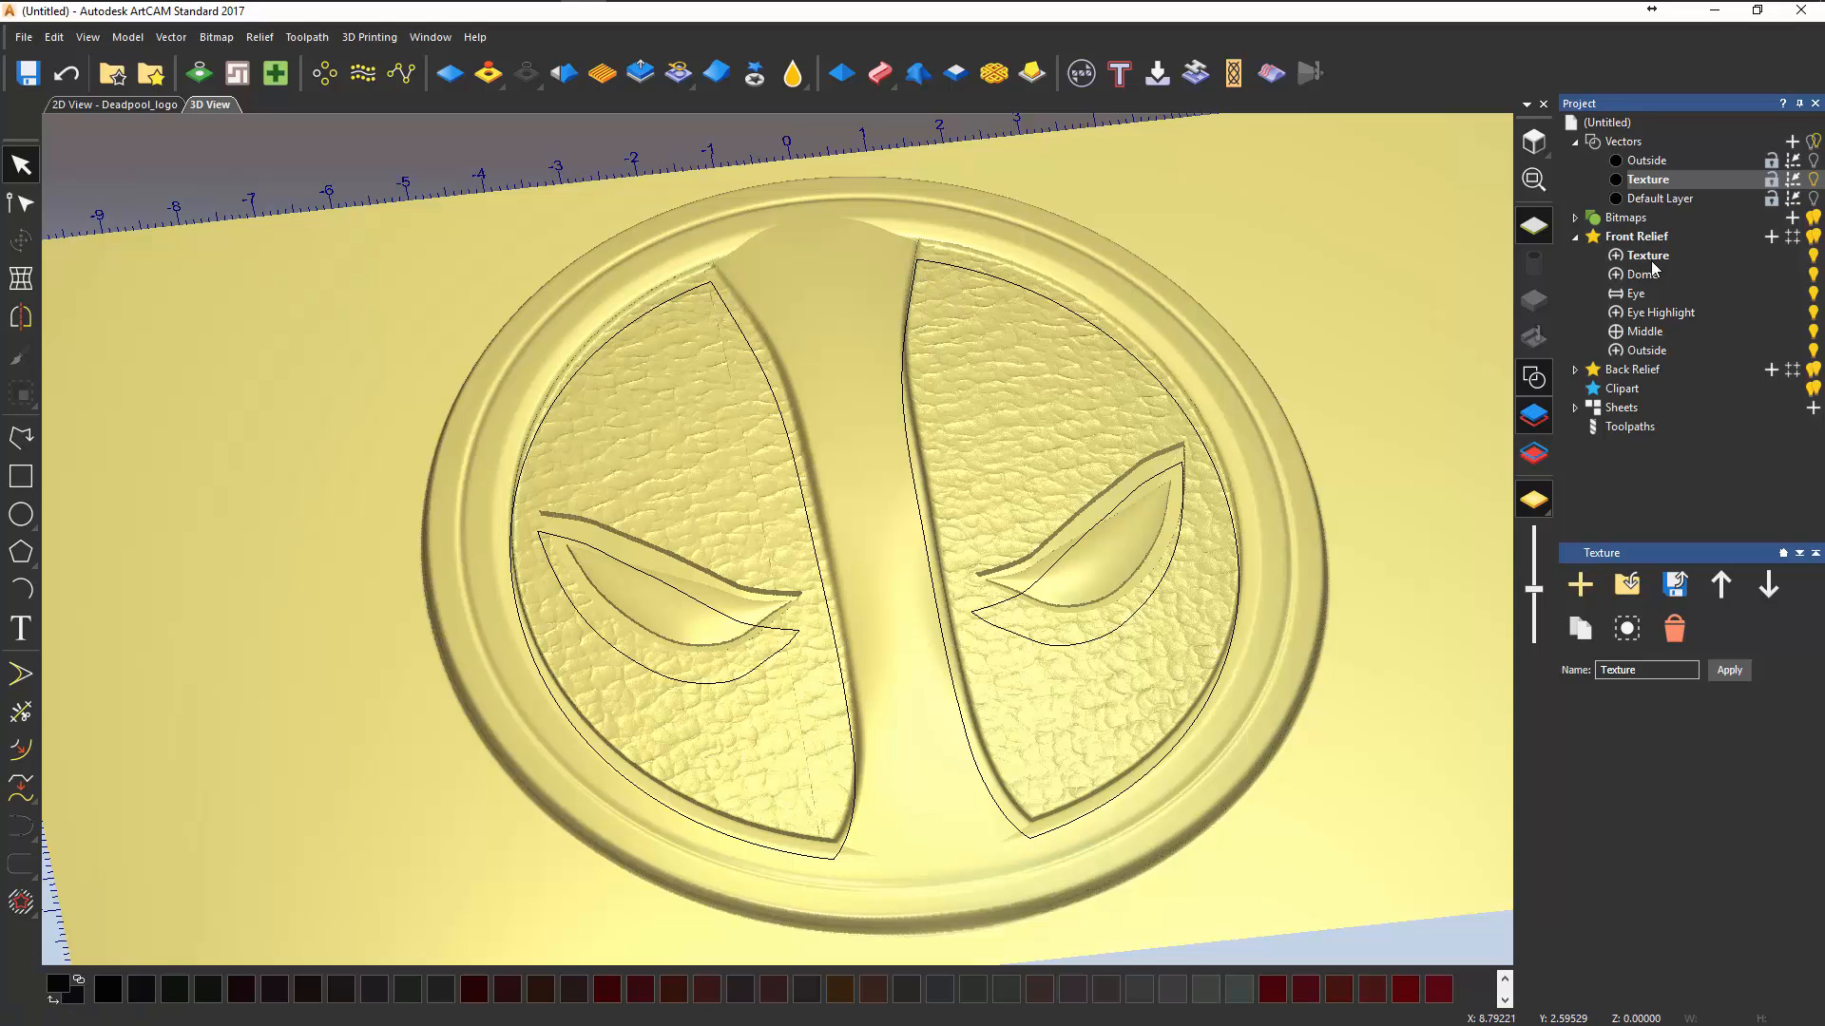
{"action": "scroll", "coordinate": [968, 504], "scroll_direction": "up", "scroll_amount": 5}
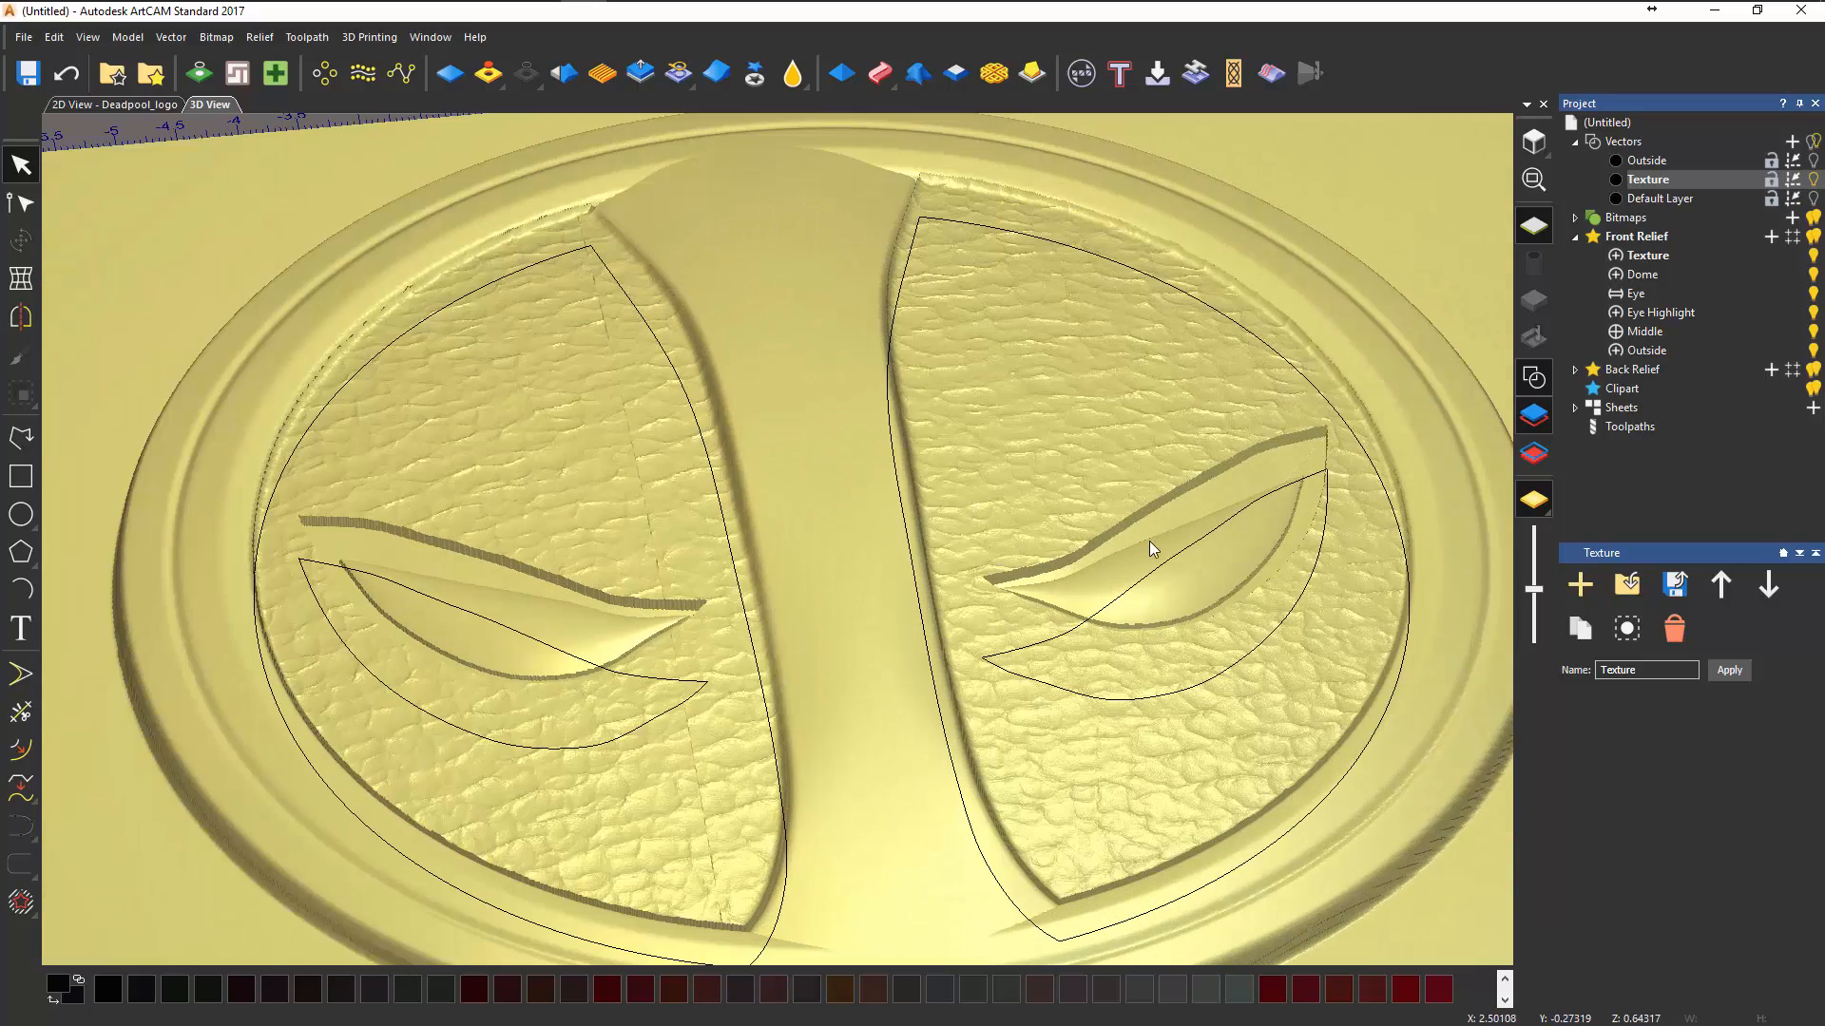
{"action": "scroll", "coordinate": [1270, 493], "scroll_direction": "up", "scroll_amount": 5}
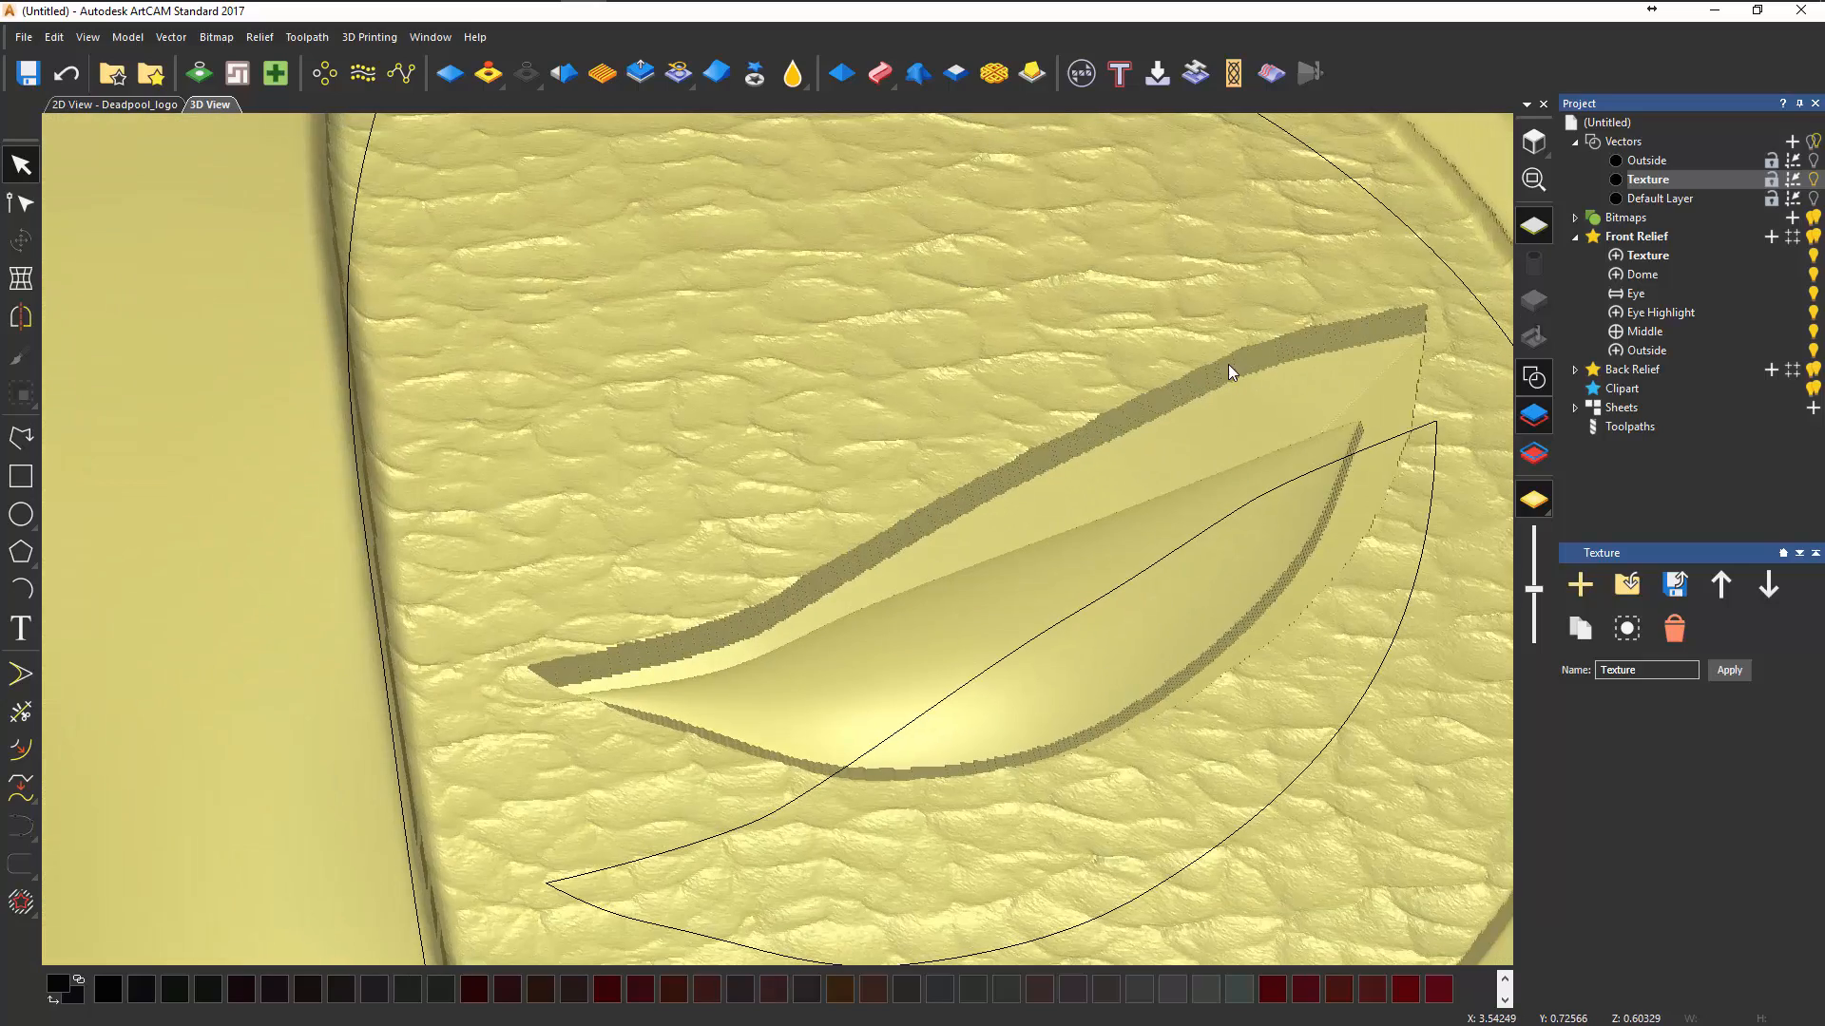
{"action": "scroll", "coordinate": [1264, 369], "scroll_direction": "down", "scroll_amount": 8}
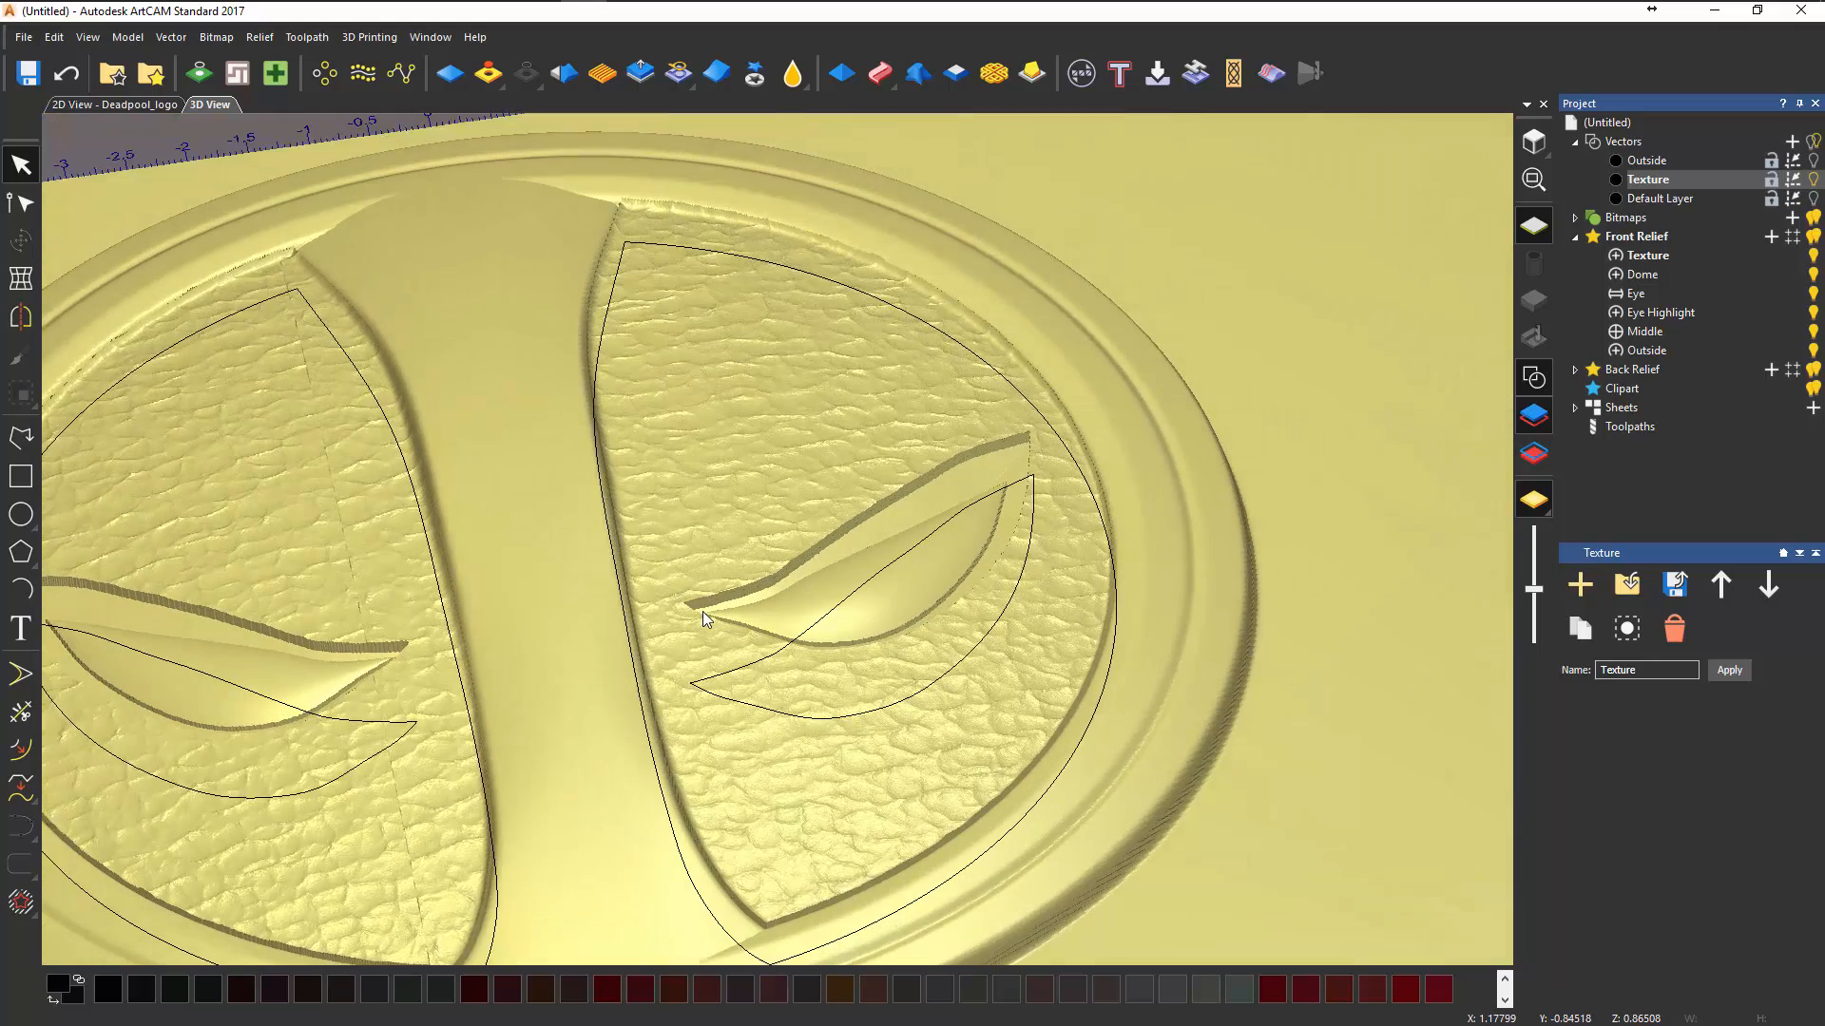
{"action": "left_click", "coordinate": [643, 73]}
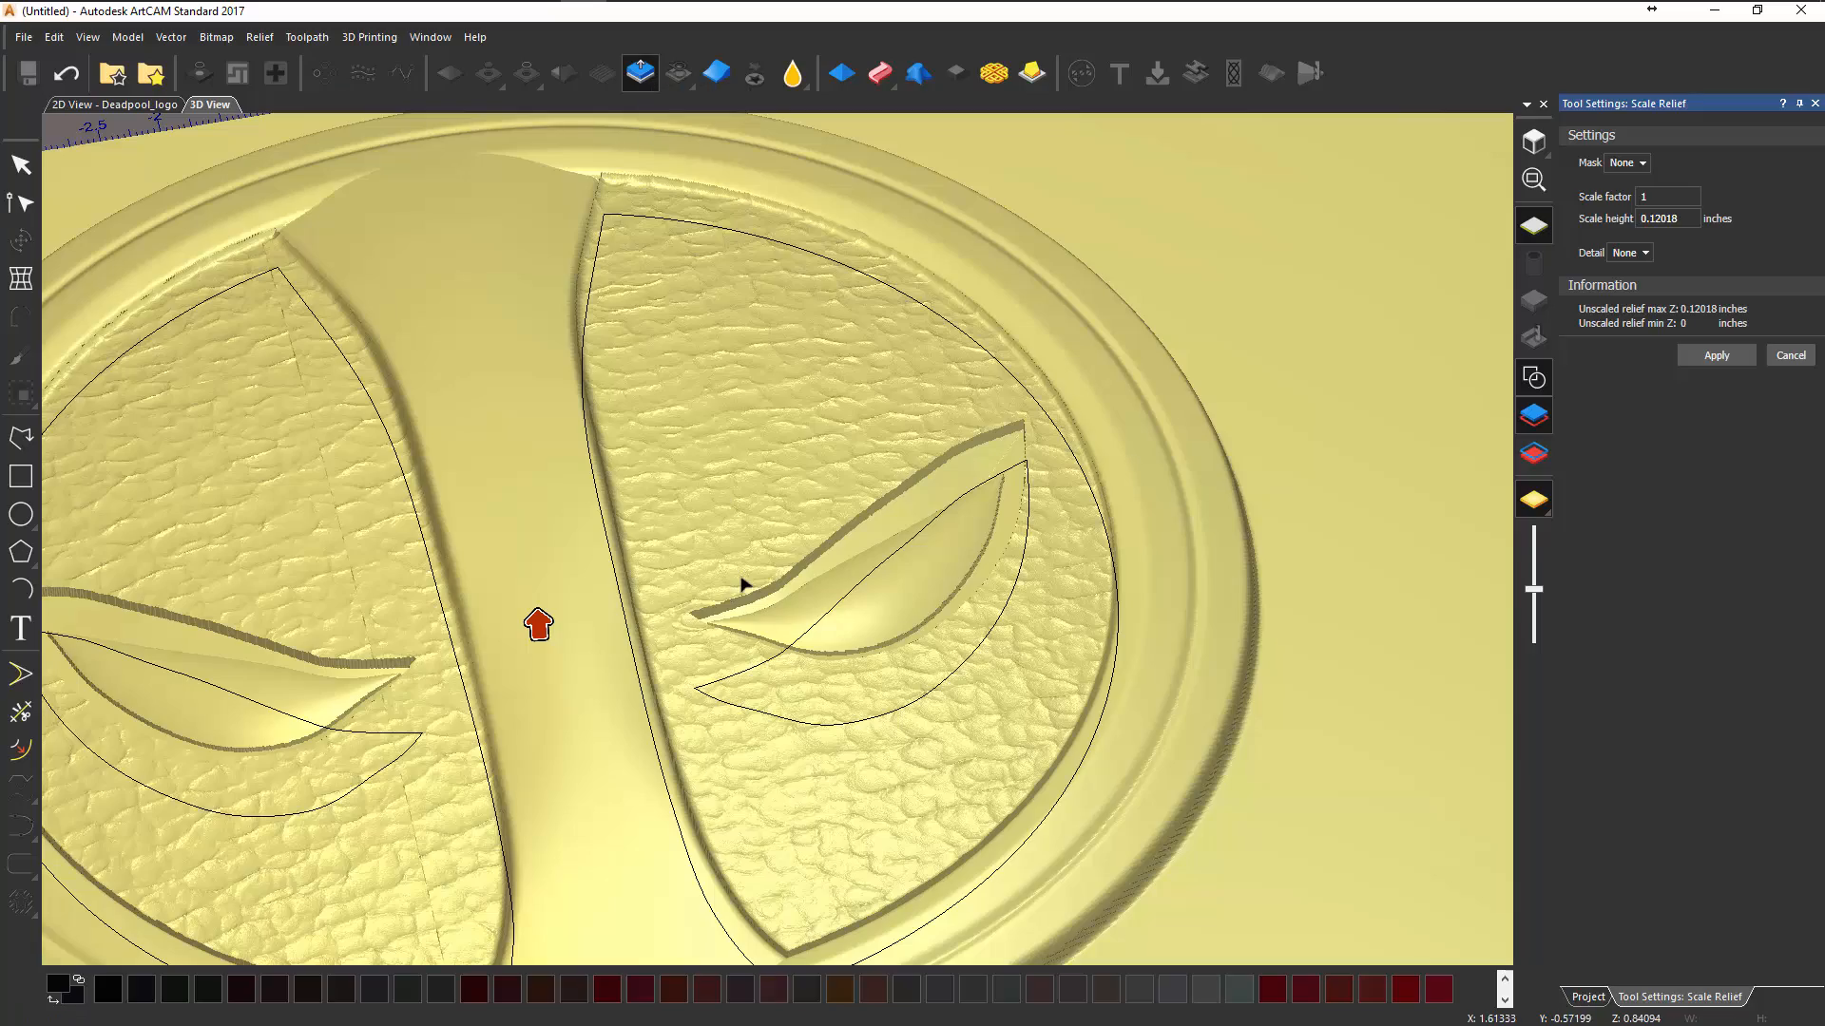
{"action": "middle_click_drag", "start_coordinate": [579, 457], "coordinate": [790, 447]}
{"action": "left_click_drag", "start_coordinate": [792, 688], "coordinate": [736, 724]}
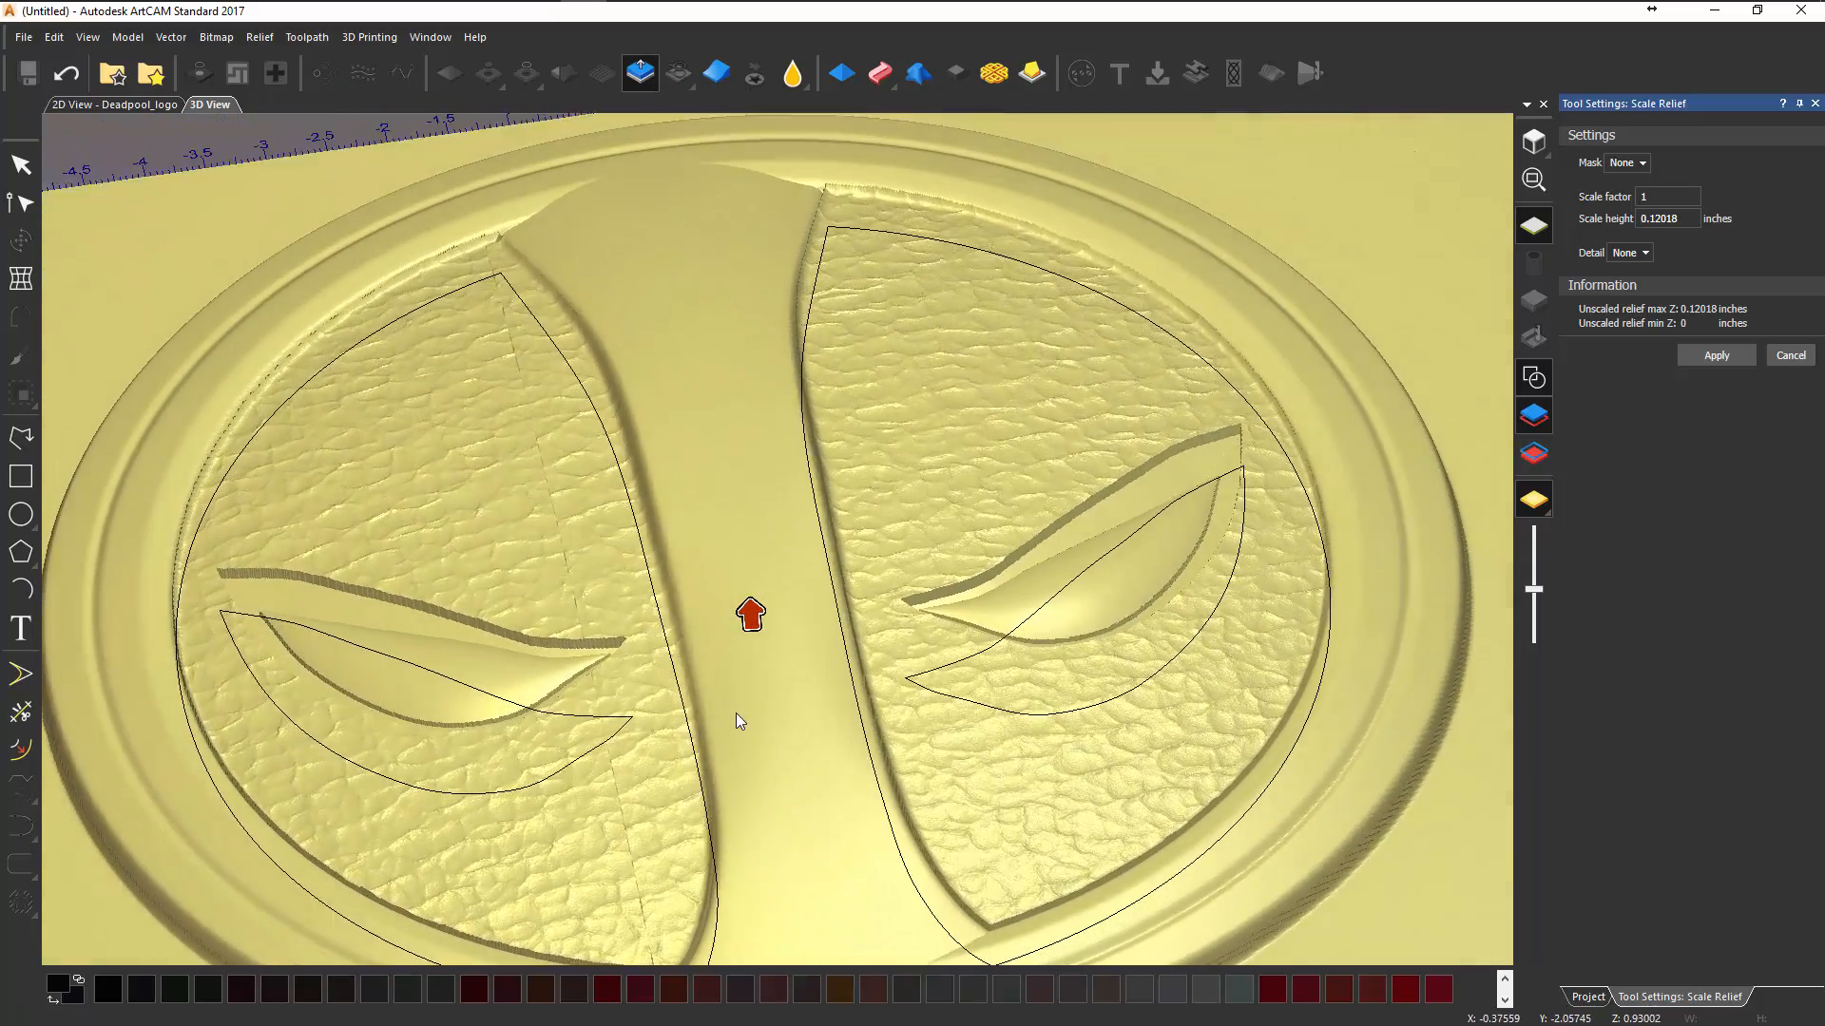
{"action": "left_click", "coordinate": [1548, 377]}
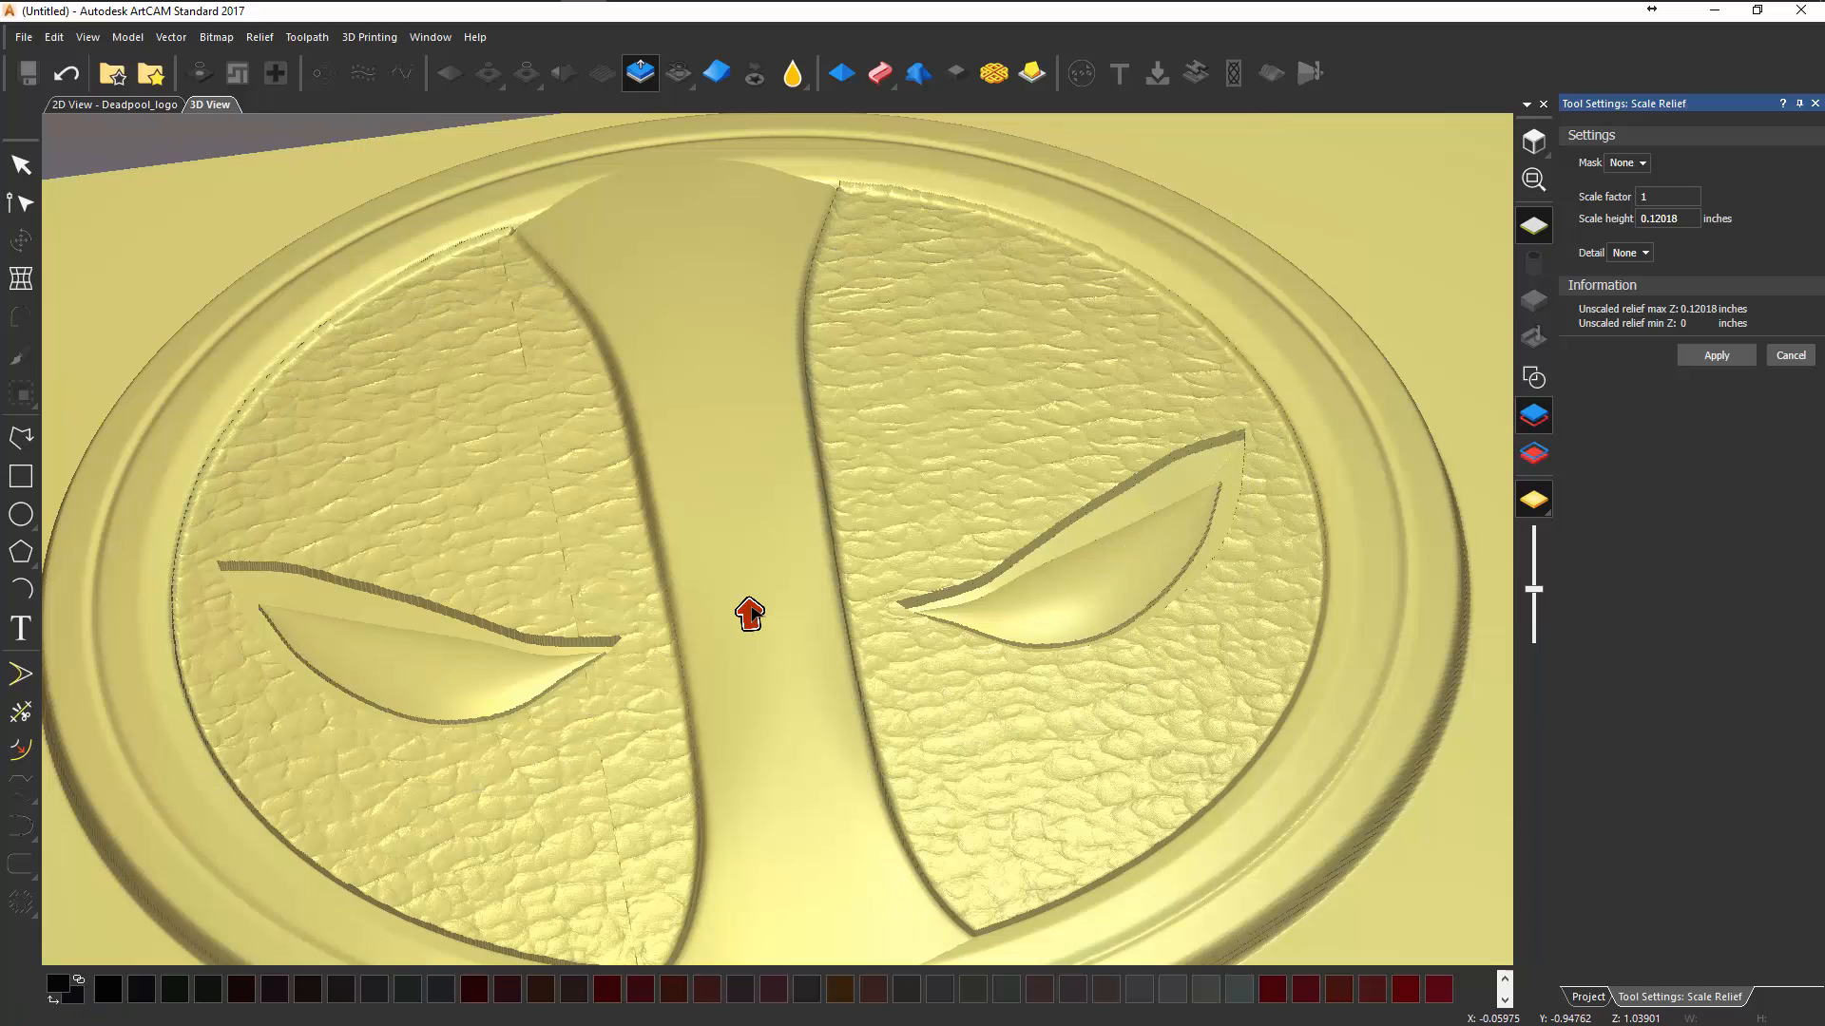
- Lower the texture's scale height interactively to about 0.029 inches and inspect it around the eyes
{"action": "mouse_move", "coordinate": [751, 609]}
{"action": "left_mouse_down"}
{"action": "mouse_move", "coordinate": [747, 548]}
{"action": "mouse_move", "coordinate": [750, 625]}
{"action": "left_mouse_up"}
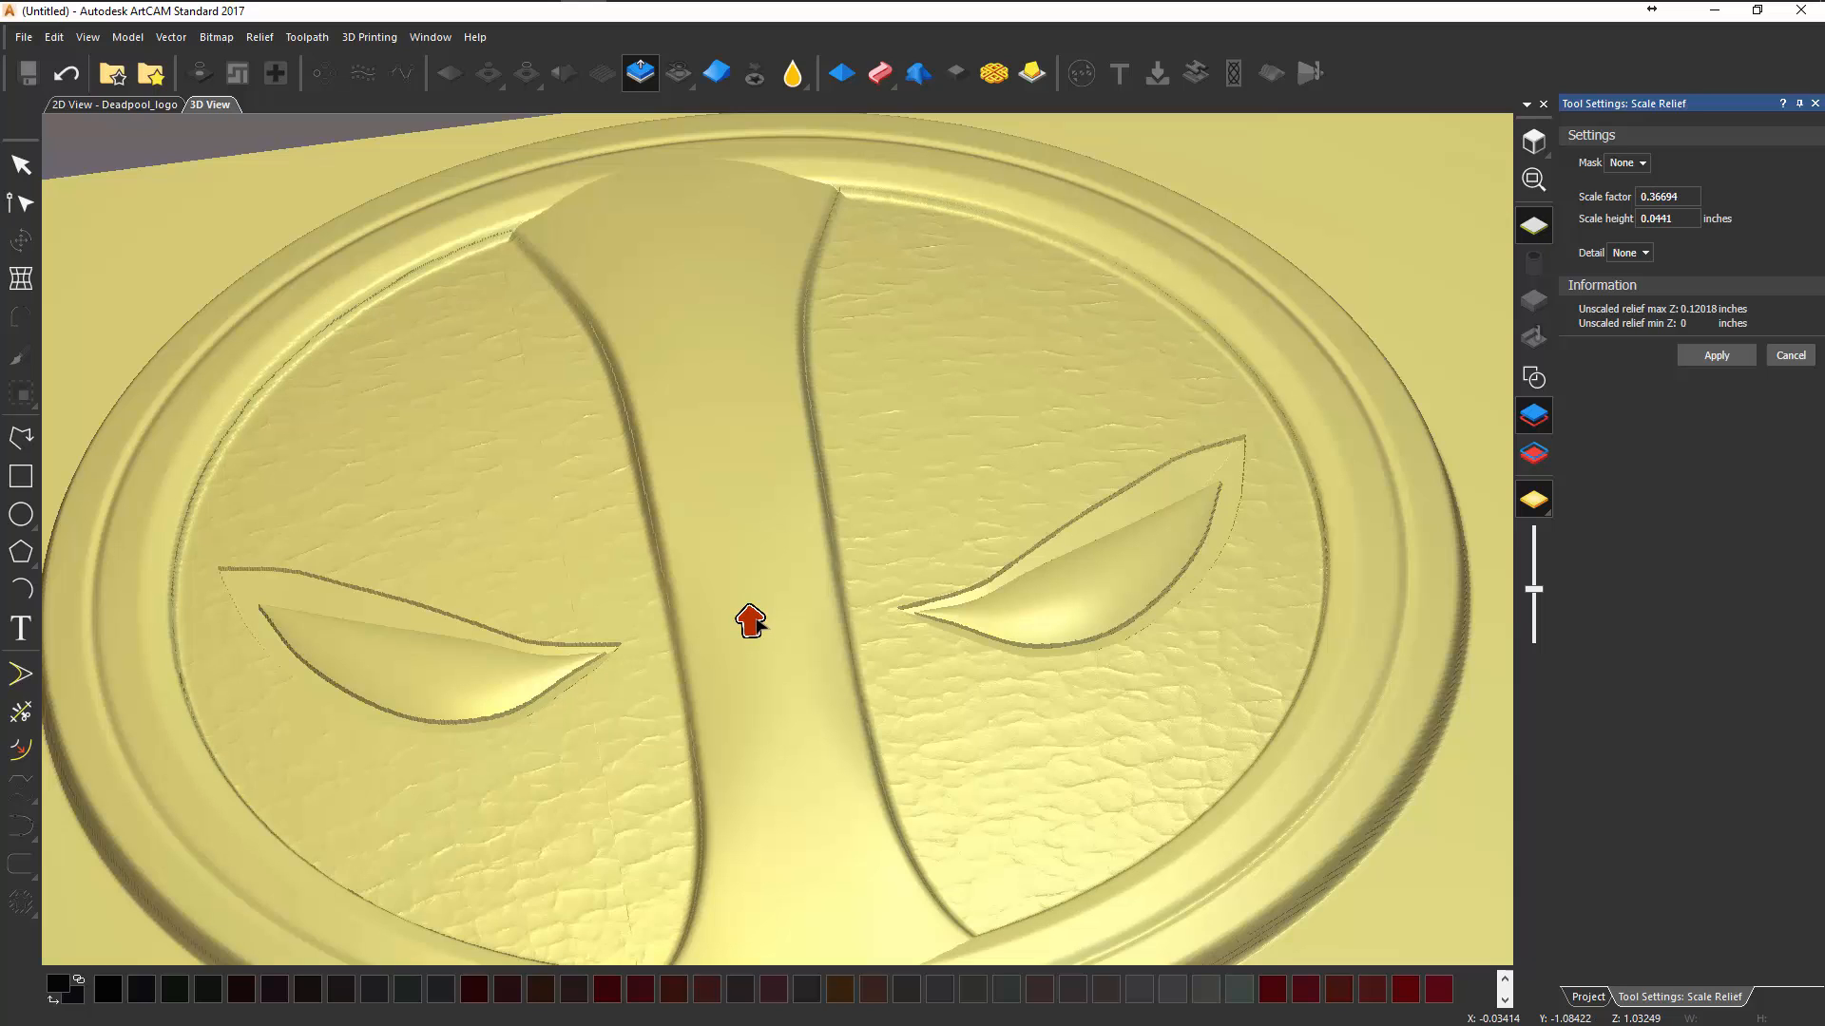
{"action": "left_click_drag", "start_coordinate": [751, 623], "coordinate": [750, 623]}
{"action": "scroll", "coordinate": [996, 607], "scroll_direction": "up", "scroll_amount": 5}
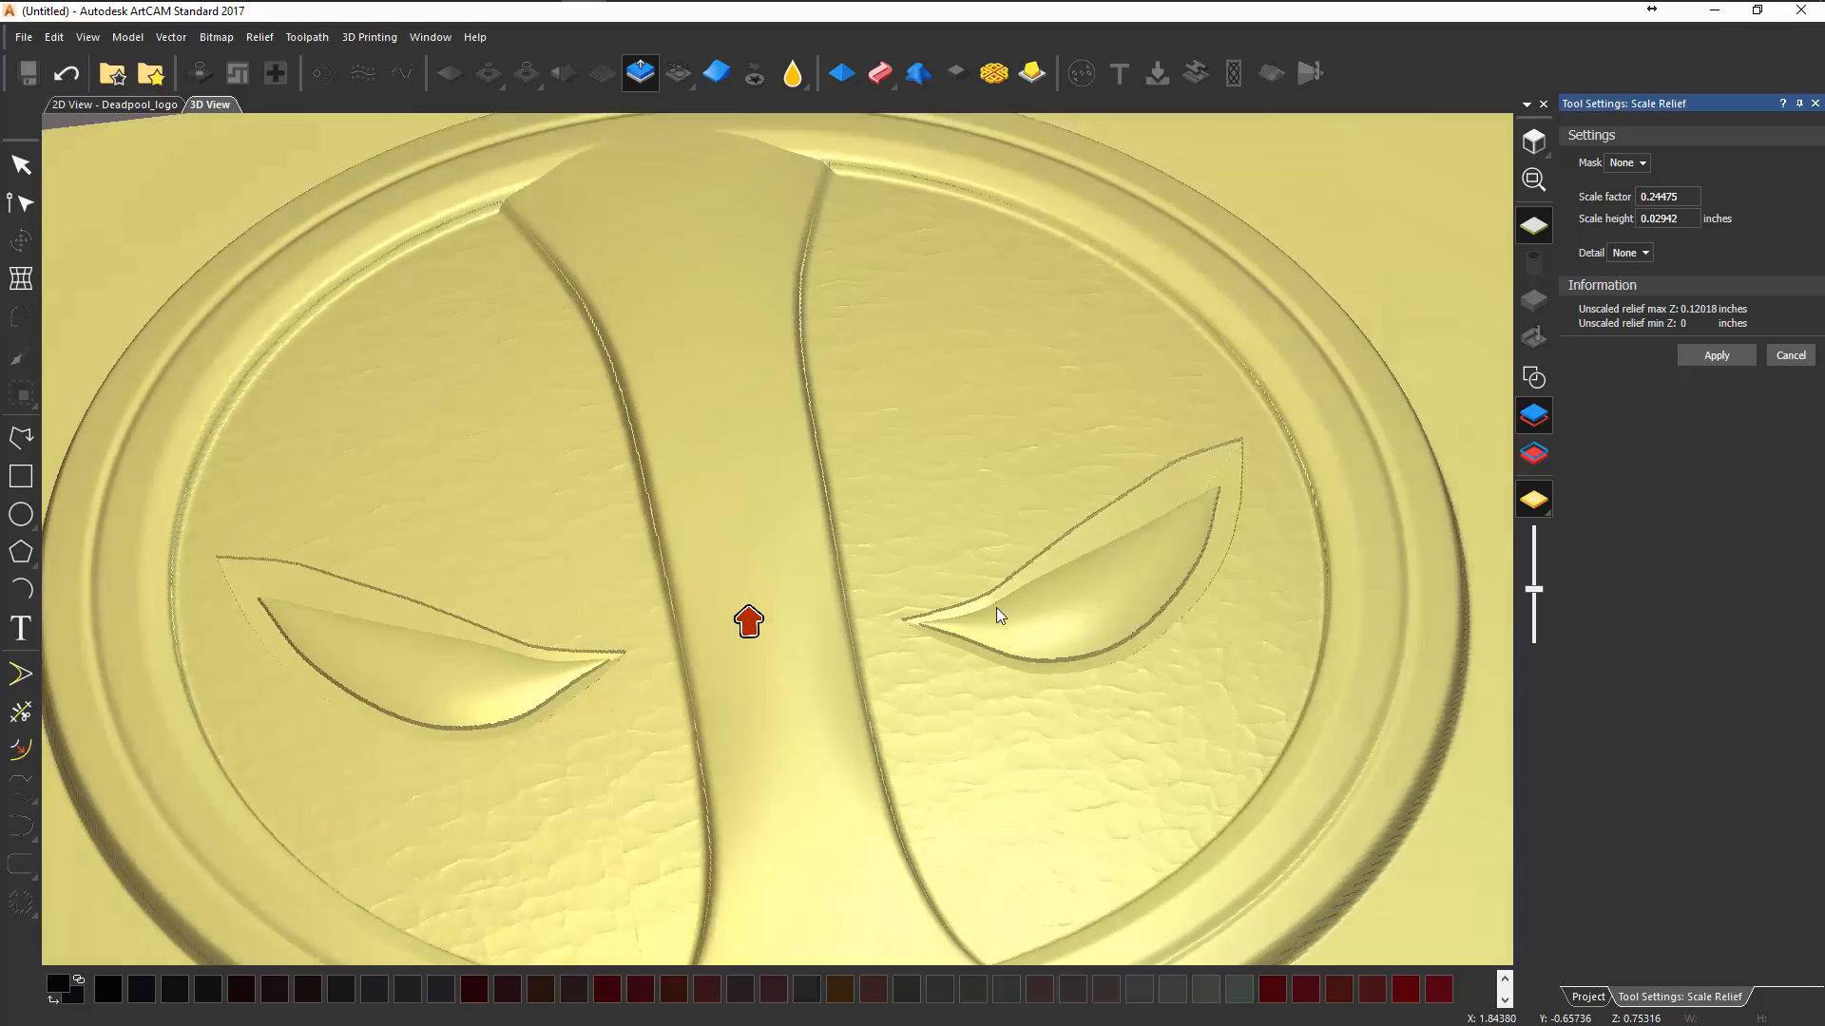
{"action": "right_click_drag", "start_coordinate": [704, 627], "coordinate": [1072, 658]}
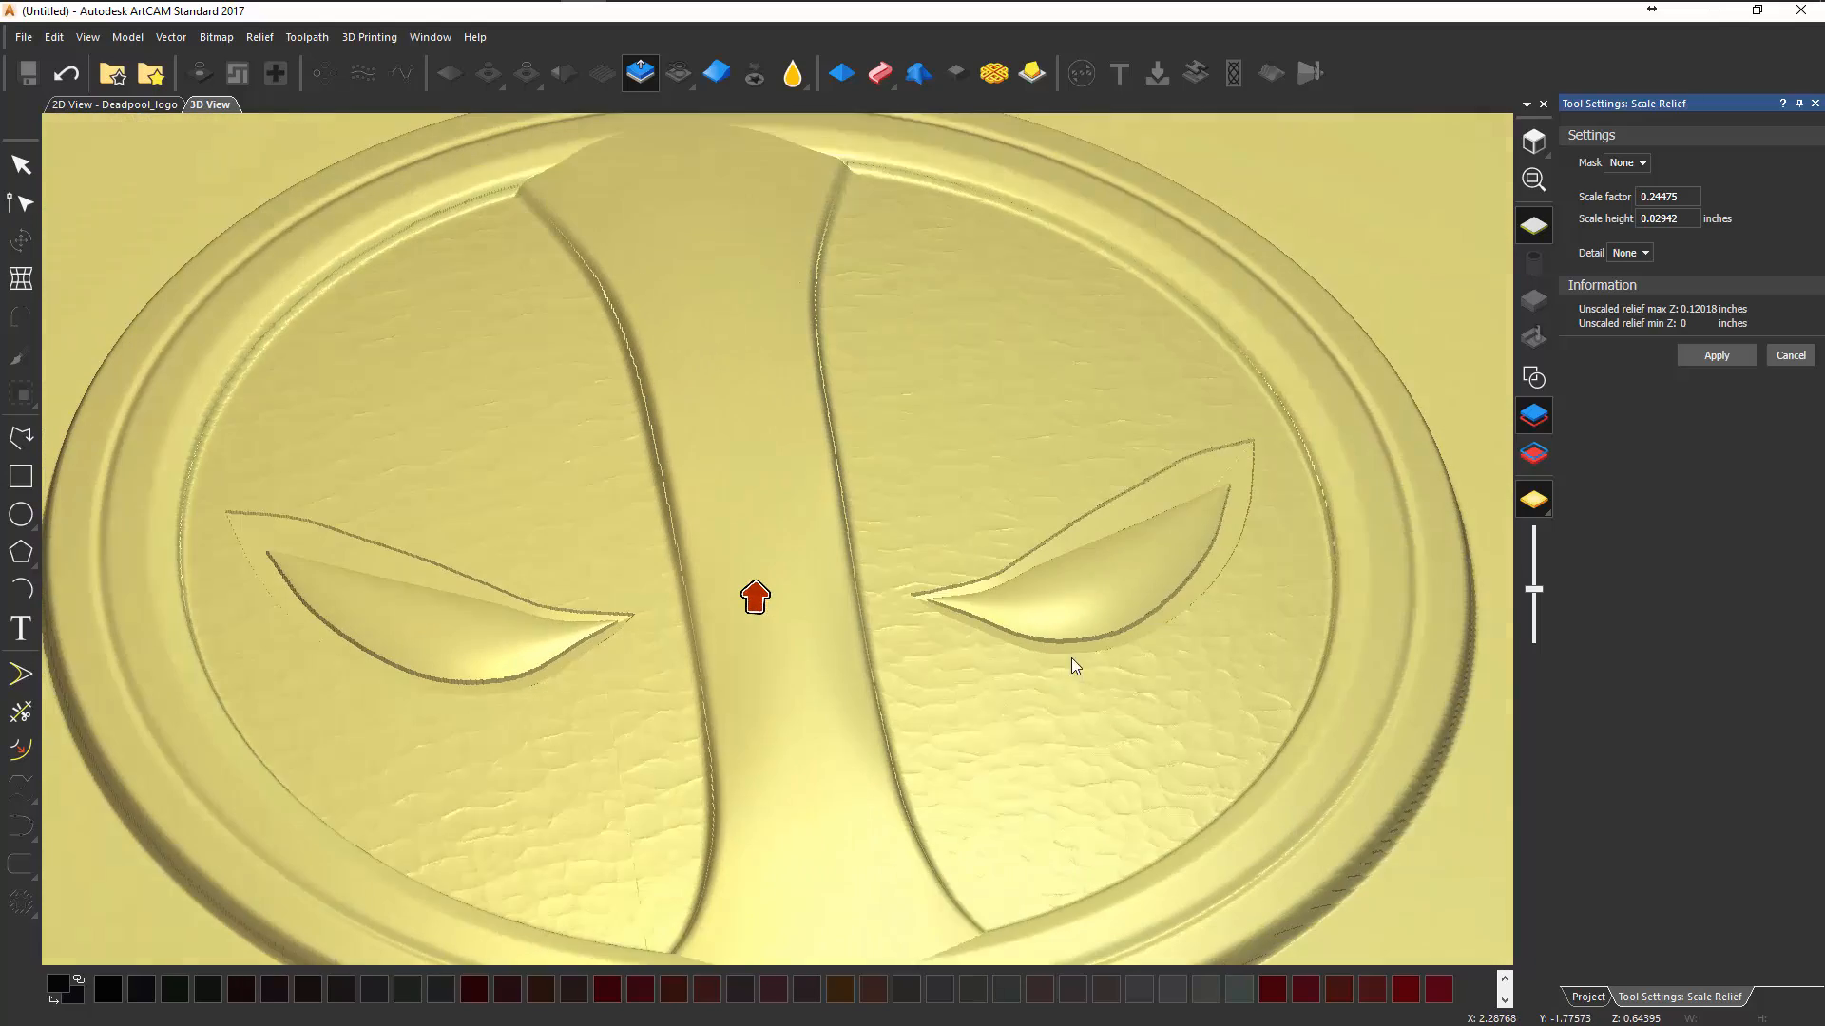
{"action": "left_click_drag", "start_coordinate": [1072, 658], "coordinate": [993, 602]}
{"action": "middle_click_drag", "start_coordinate": [993, 603], "coordinate": [1011, 584]}
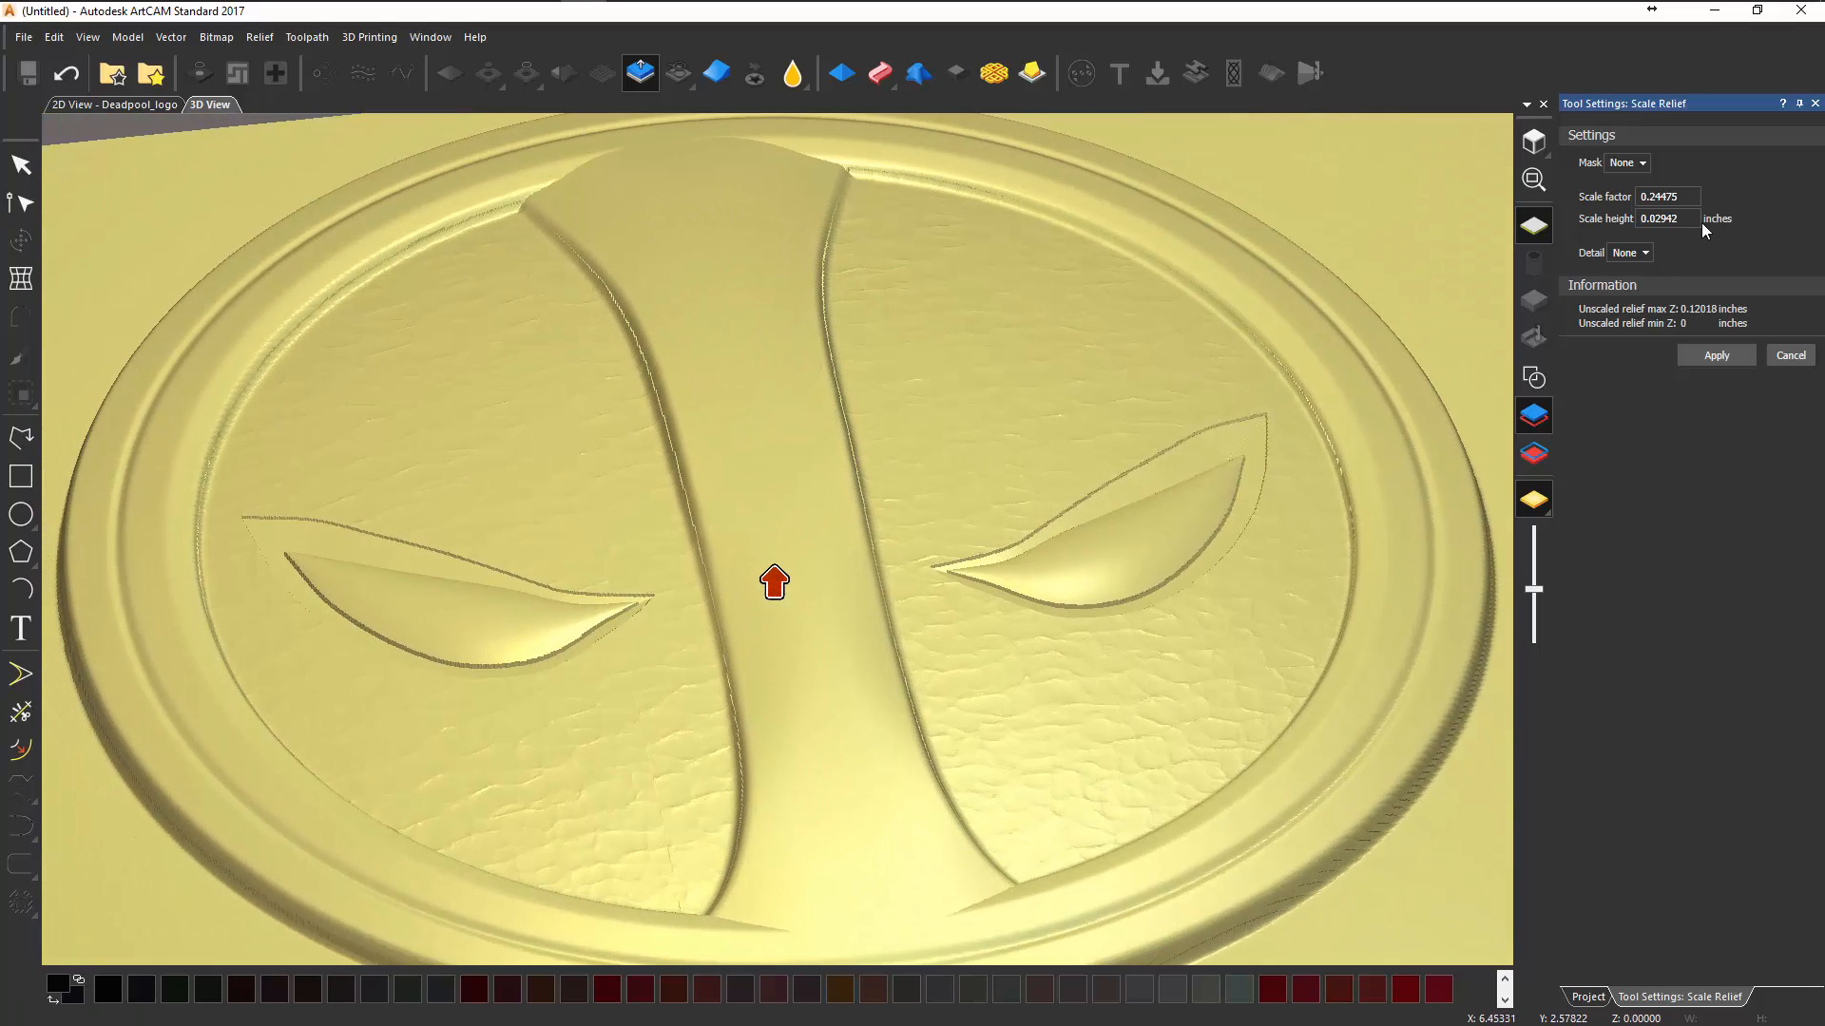
- Set the Texture layer's scale height to 0.025 inches, apply the scaling and check the whole relief
{"action": "left_click_drag", "start_coordinate": [1699, 219], "coordinate": [1627, 213]}
{"action": "type", "text": ".025"}
{"action": "left_click_drag", "start_coordinate": [1405, 313], "coordinate": [1210, 440]}
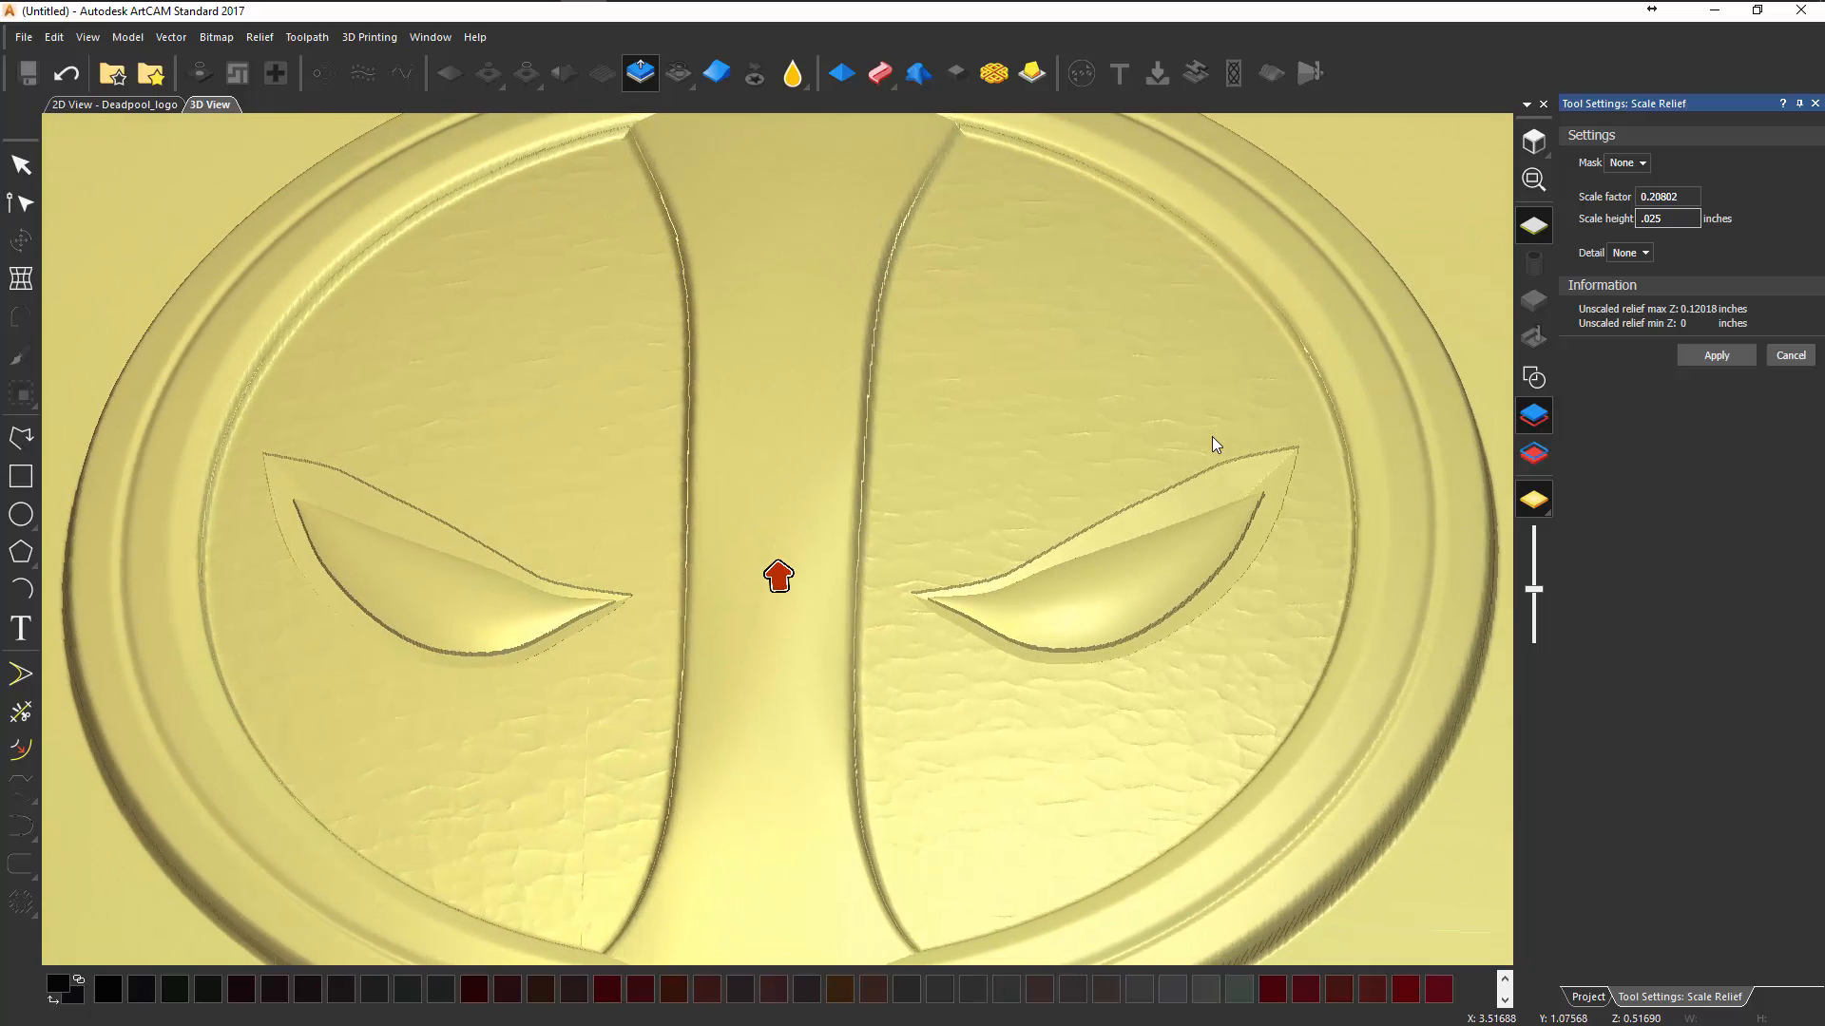
{"action": "left_click", "coordinate": [1731, 358]}
{"action": "left_click", "coordinate": [1790, 355]}
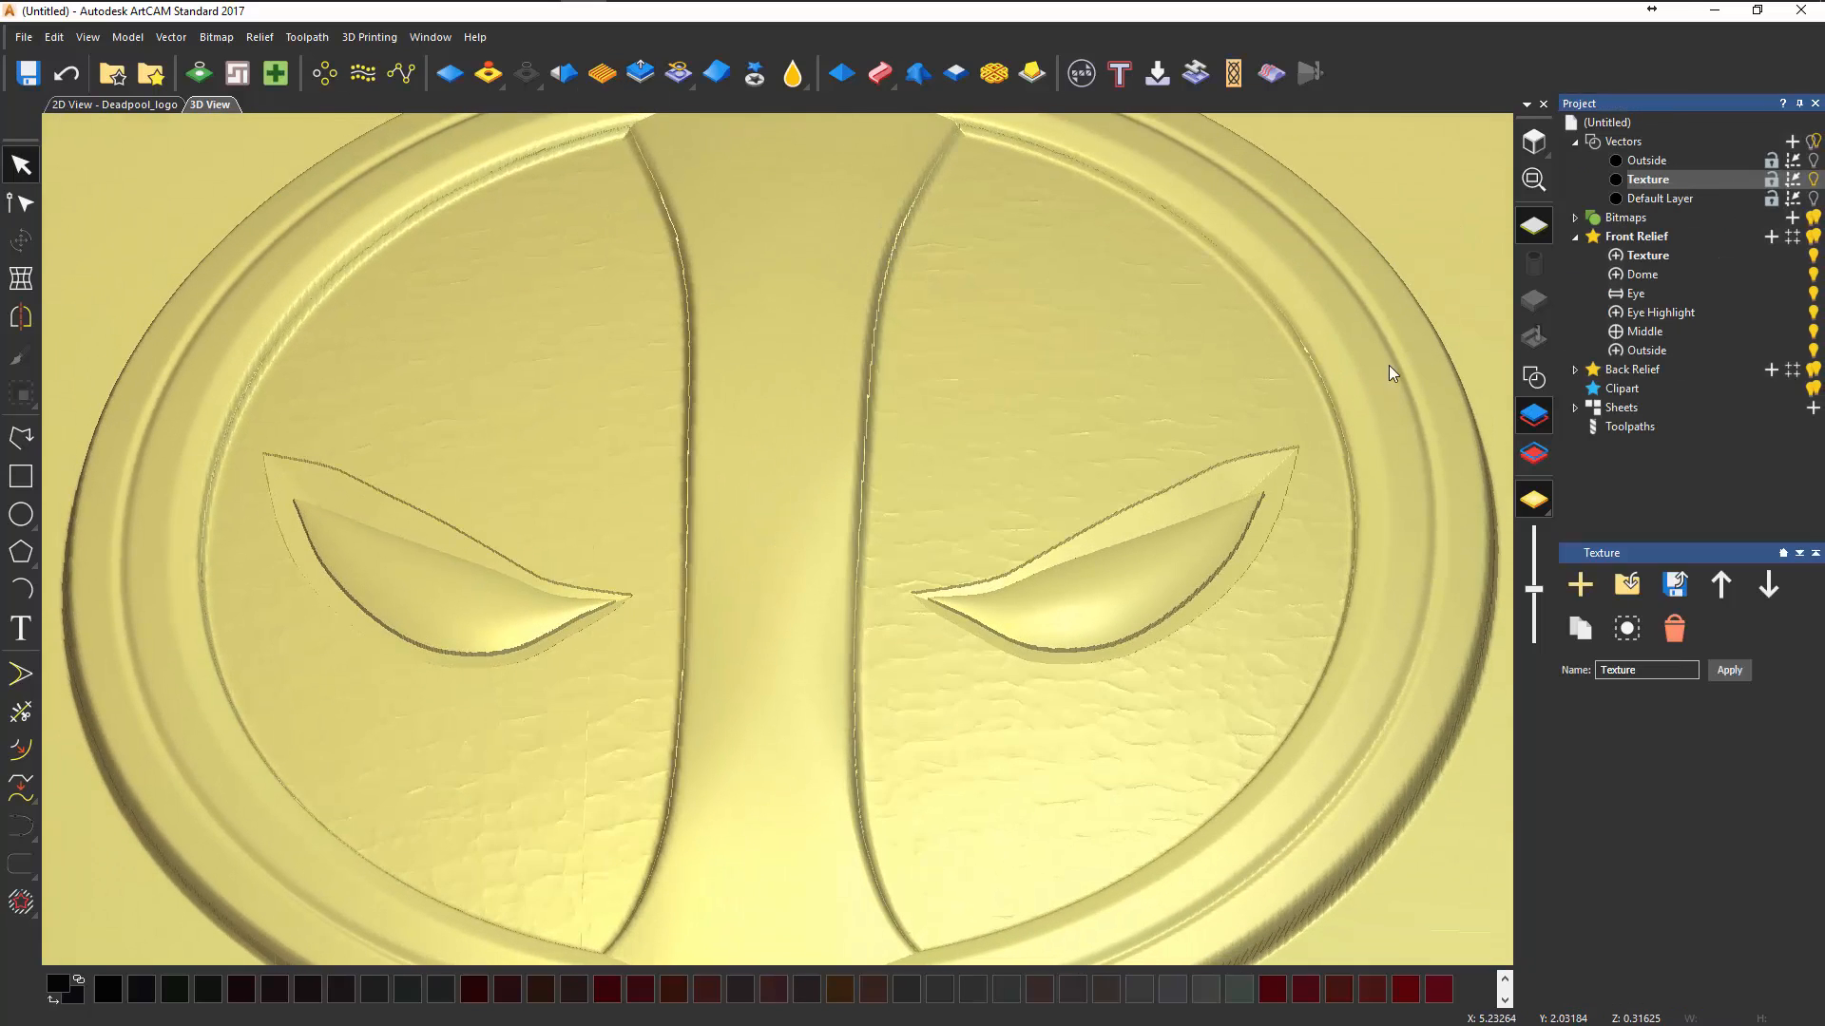
{"action": "scroll", "coordinate": [982, 470], "scroll_direction": "down", "scroll_amount": 5}
{"action": "left_click_drag", "start_coordinate": [912, 448], "coordinate": [927, 489]}
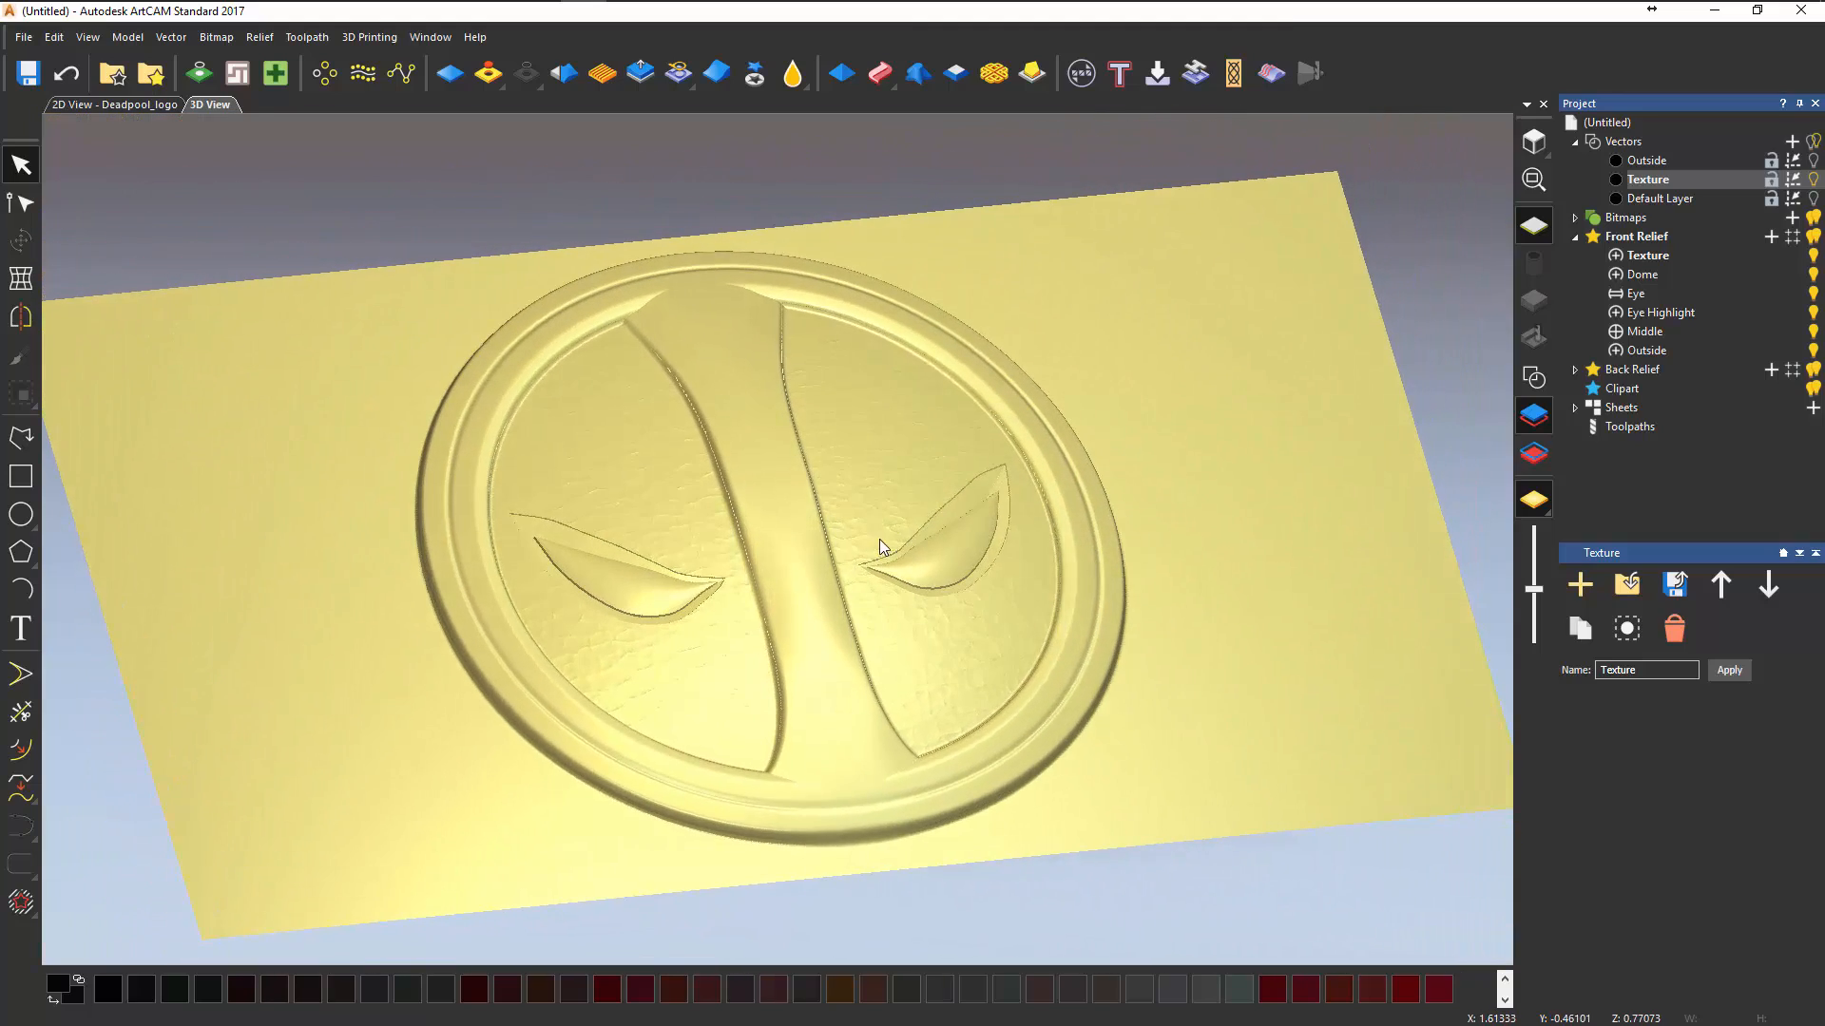
{"action": "scroll", "coordinate": [879, 527], "scroll_direction": "up", "scroll_amount": 4}
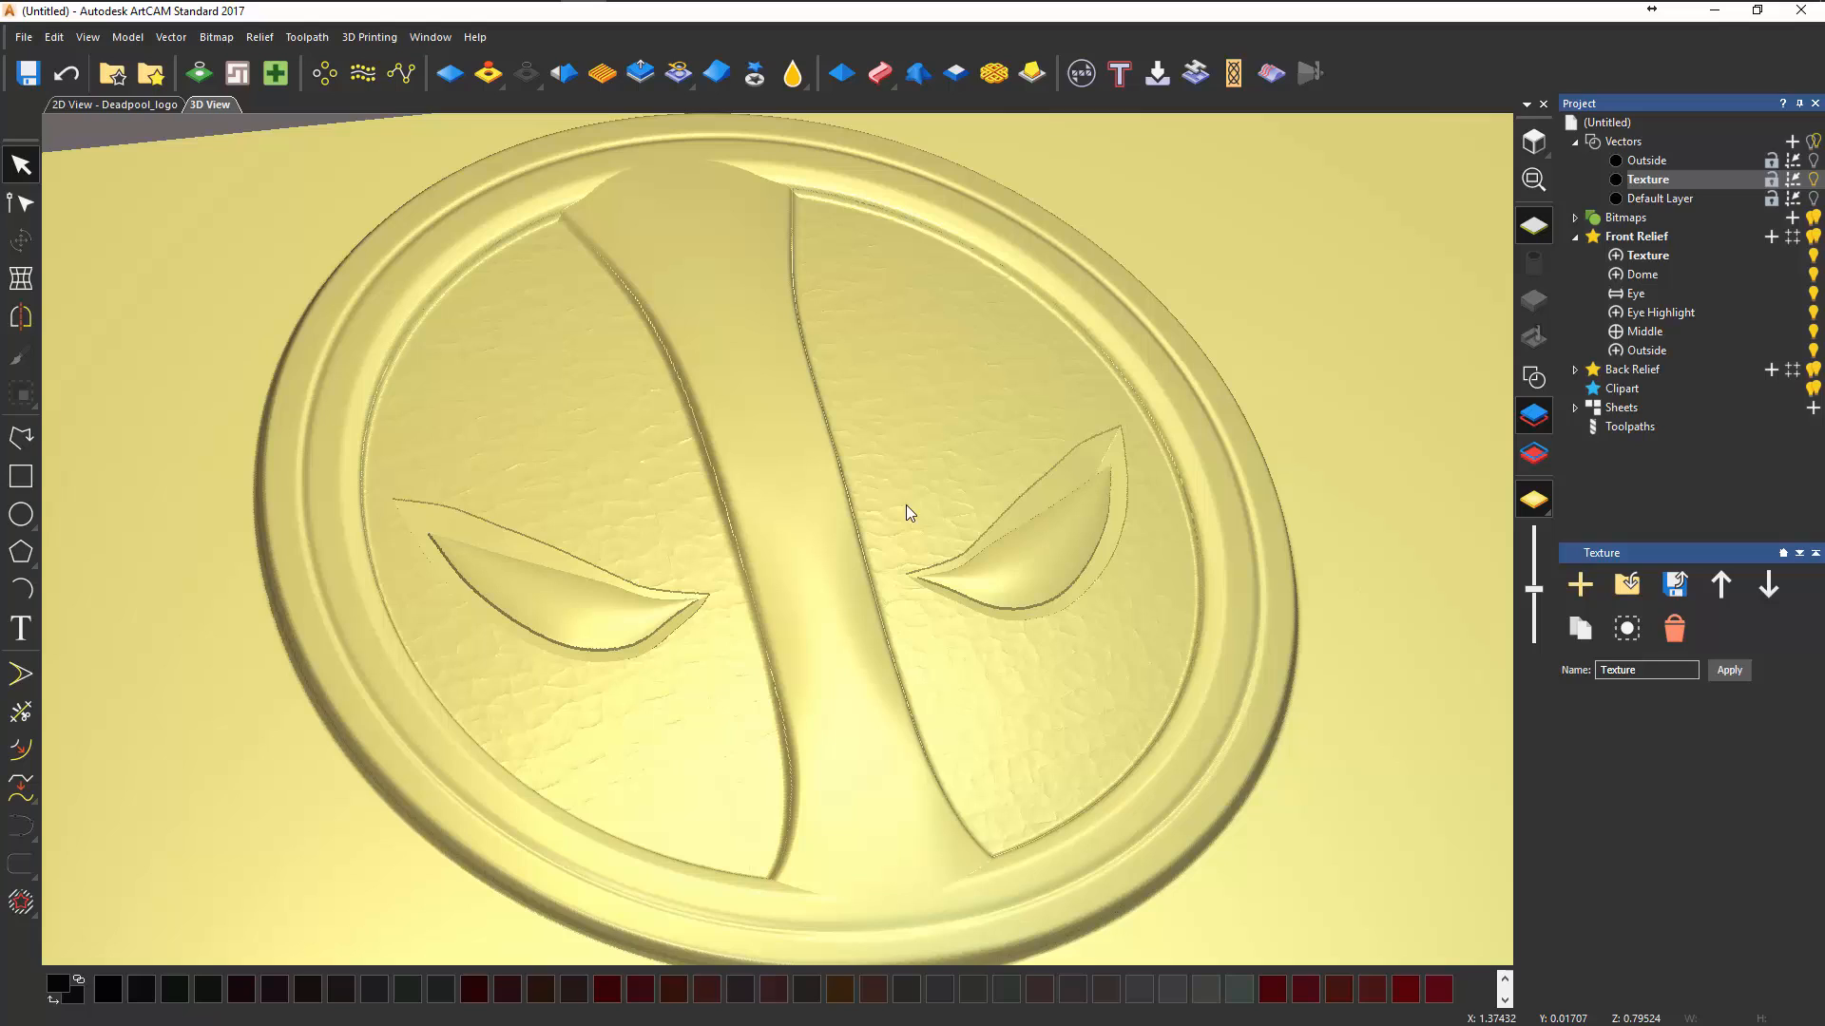